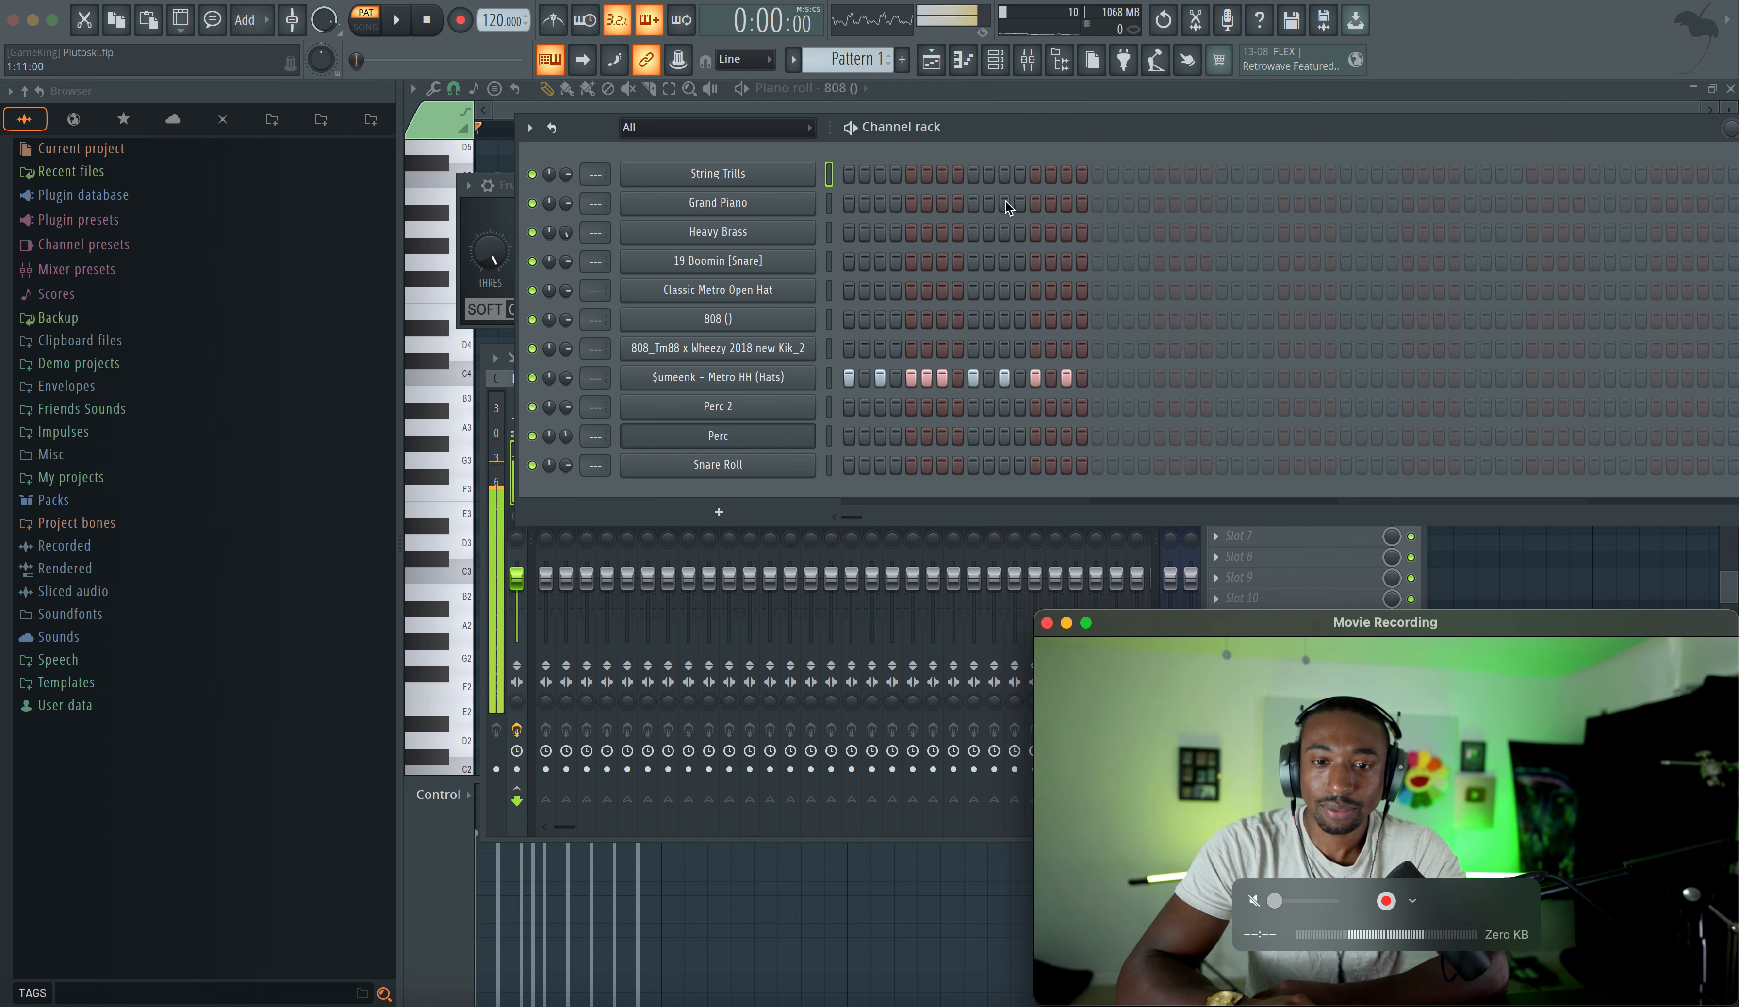
- Select the Grand Piano channel and switch to Pattern 2
{"action": "left_click", "coordinate": [1005, 130]}
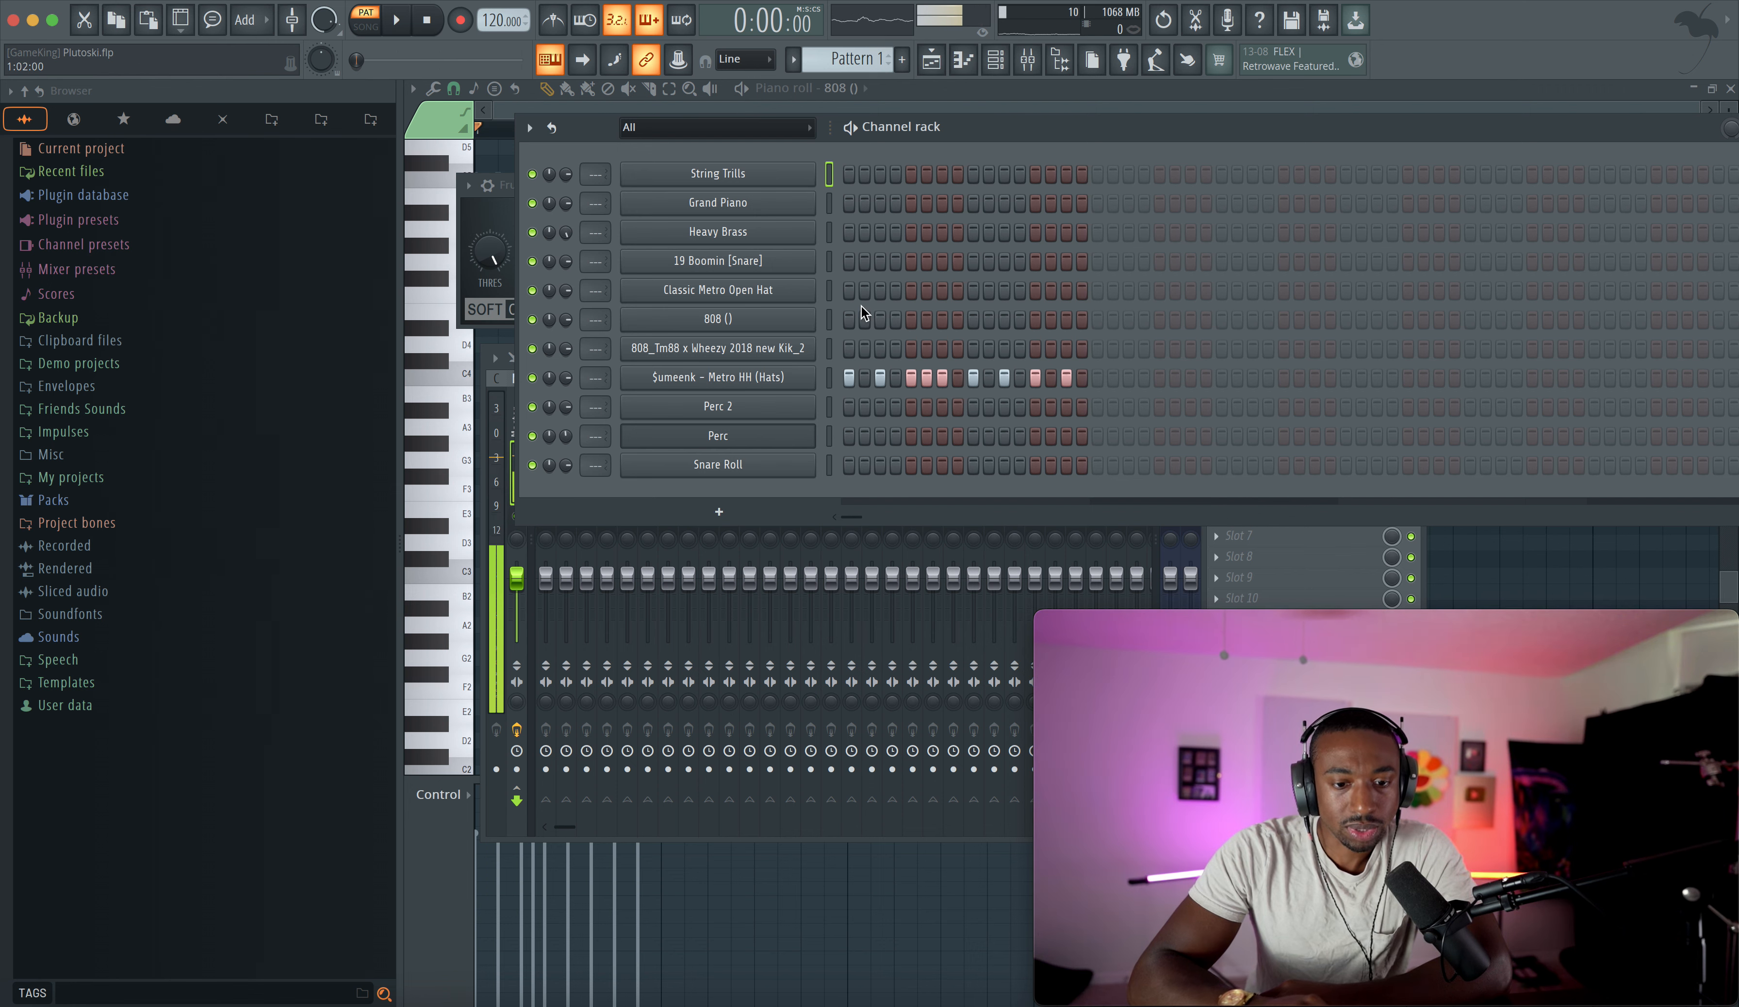
{"action": "left_click", "coordinate": [830, 203]}
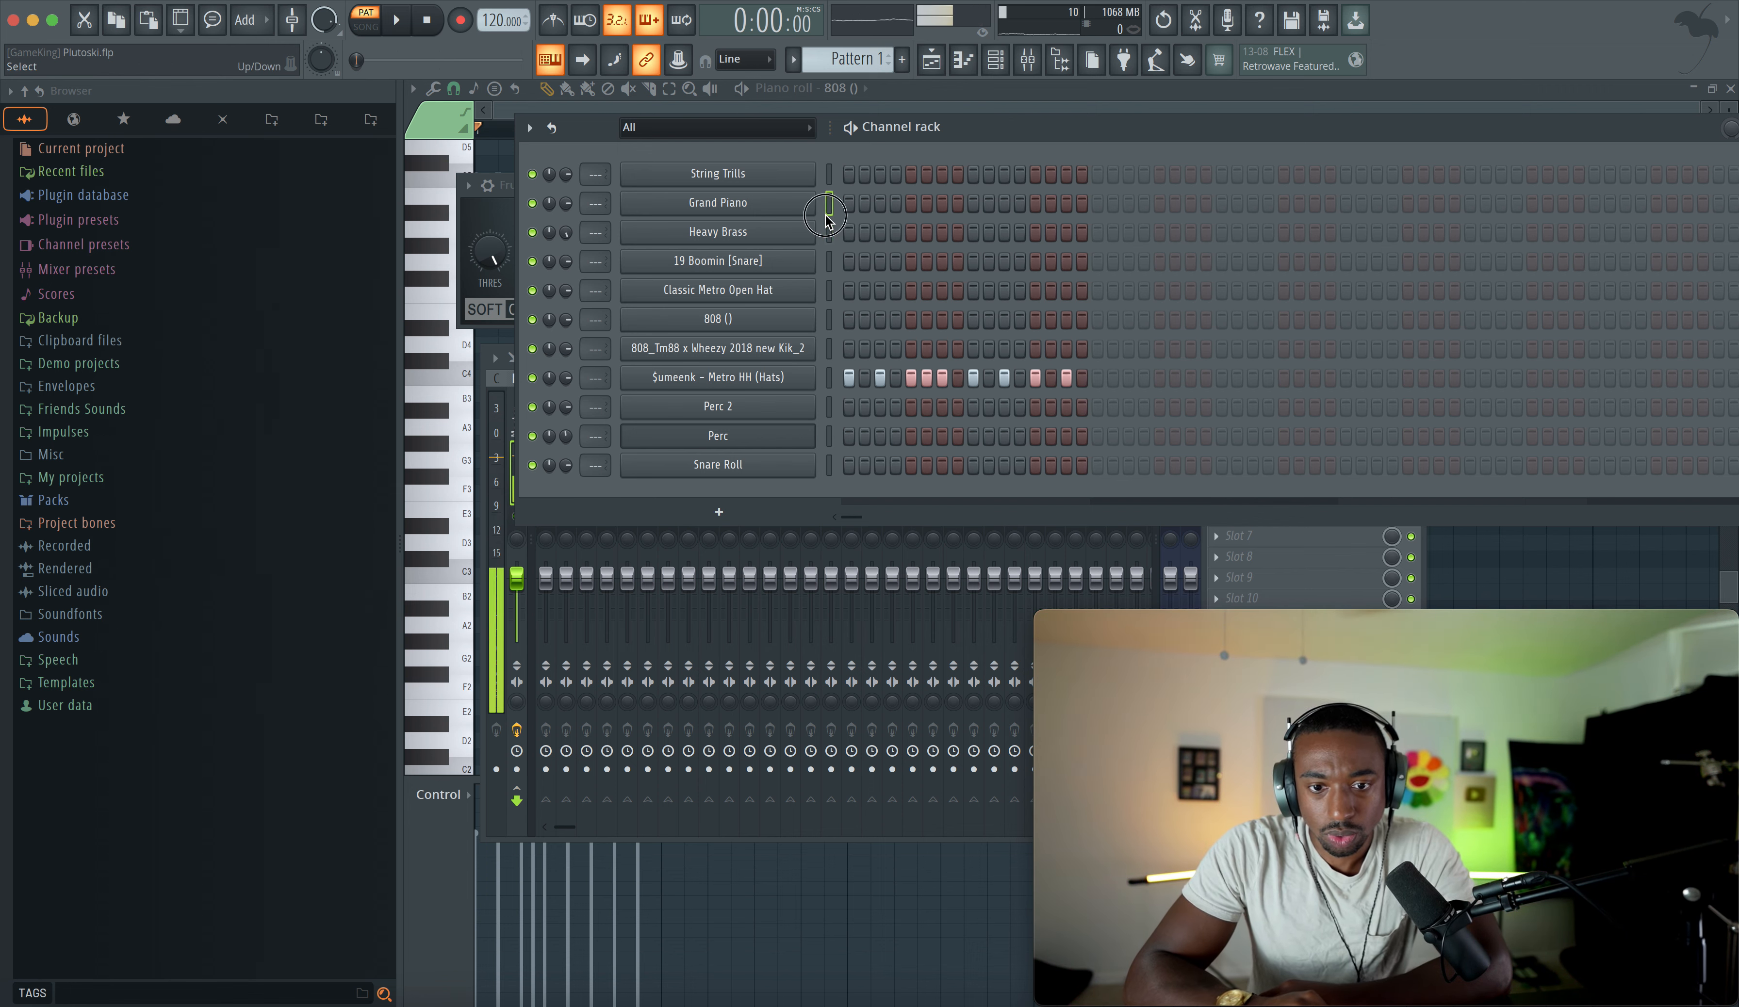
{"action": "scroll", "coordinate": [875, 62], "scroll_direction": "down", "scroll_amount": 1}
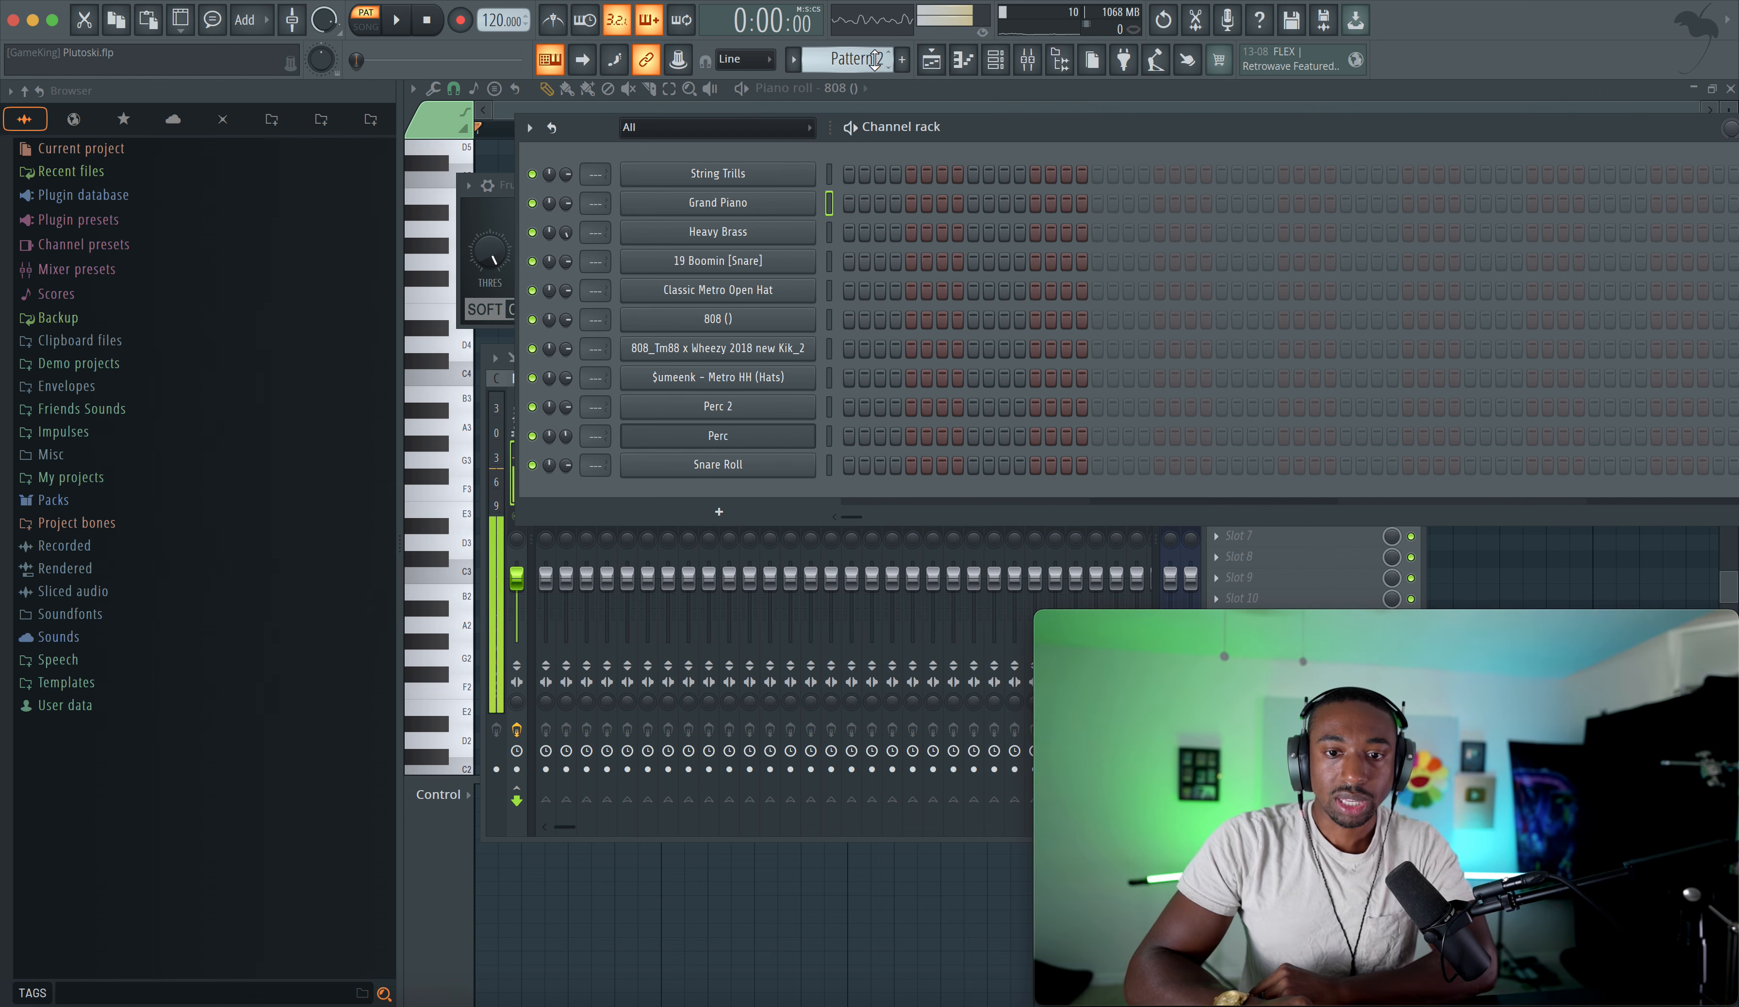
- Audition the String Trills and Grand Piano instruments by opening each, playing a note, and closing it
{"action": "left_click", "coordinate": [737, 174]}
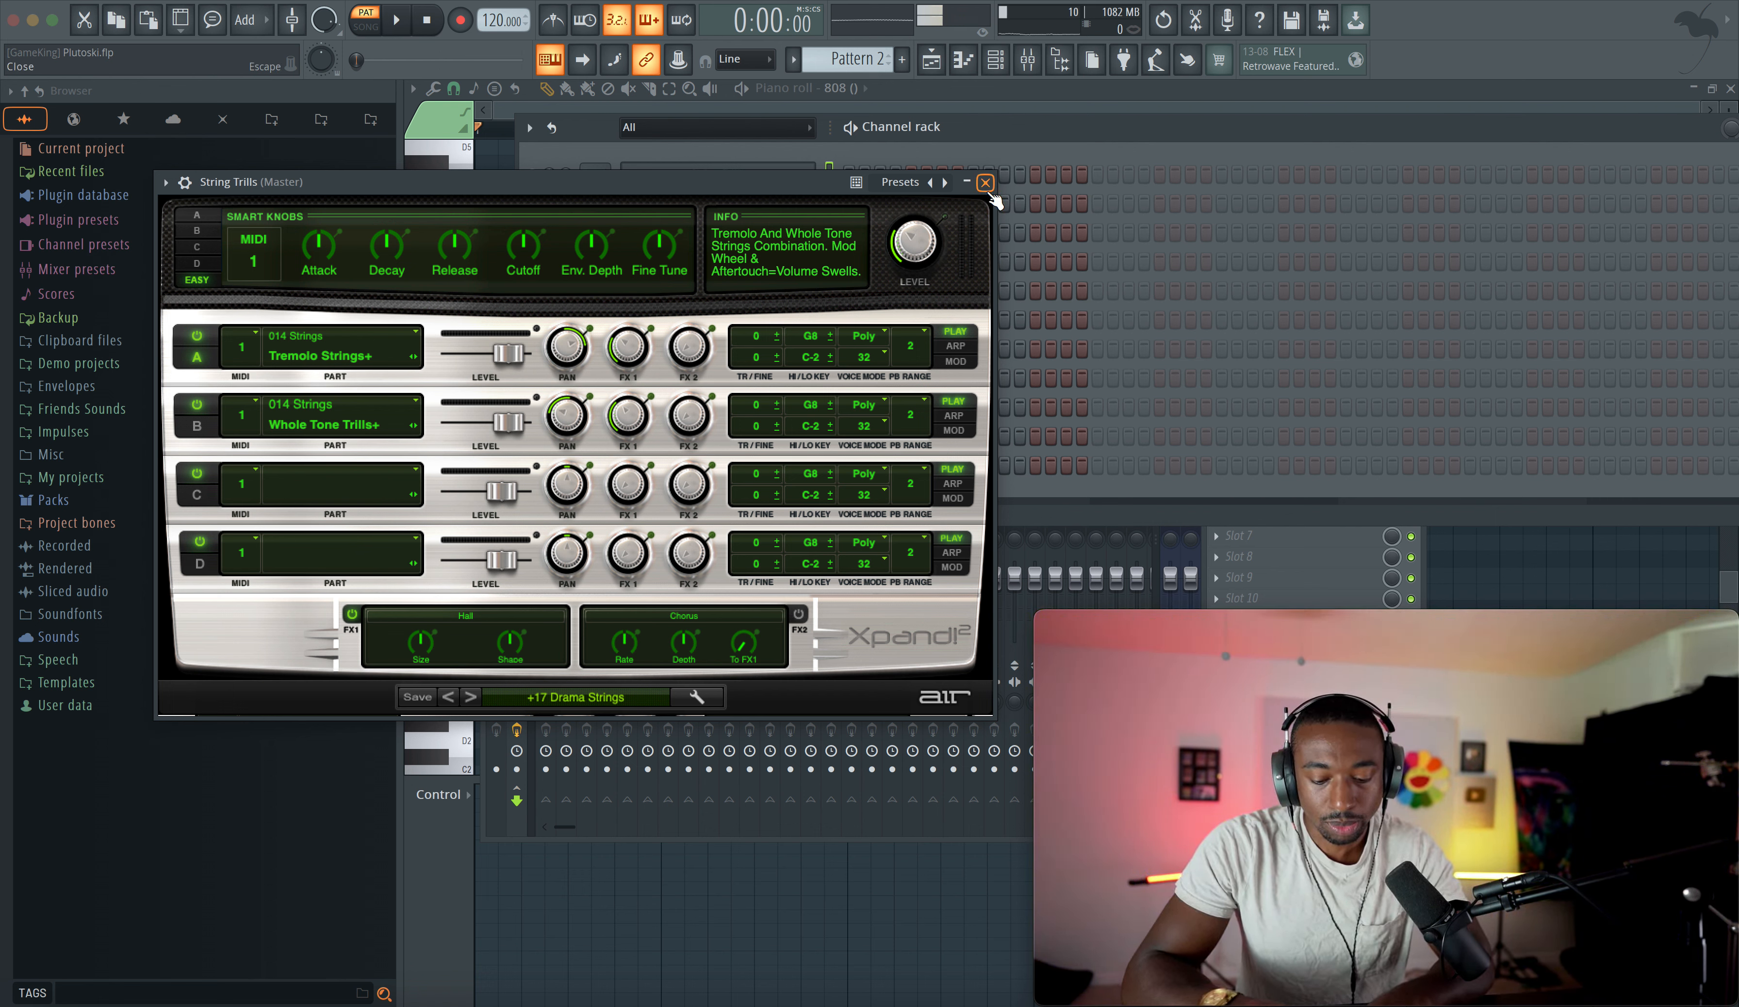
{"action": "key", "text": "m"}
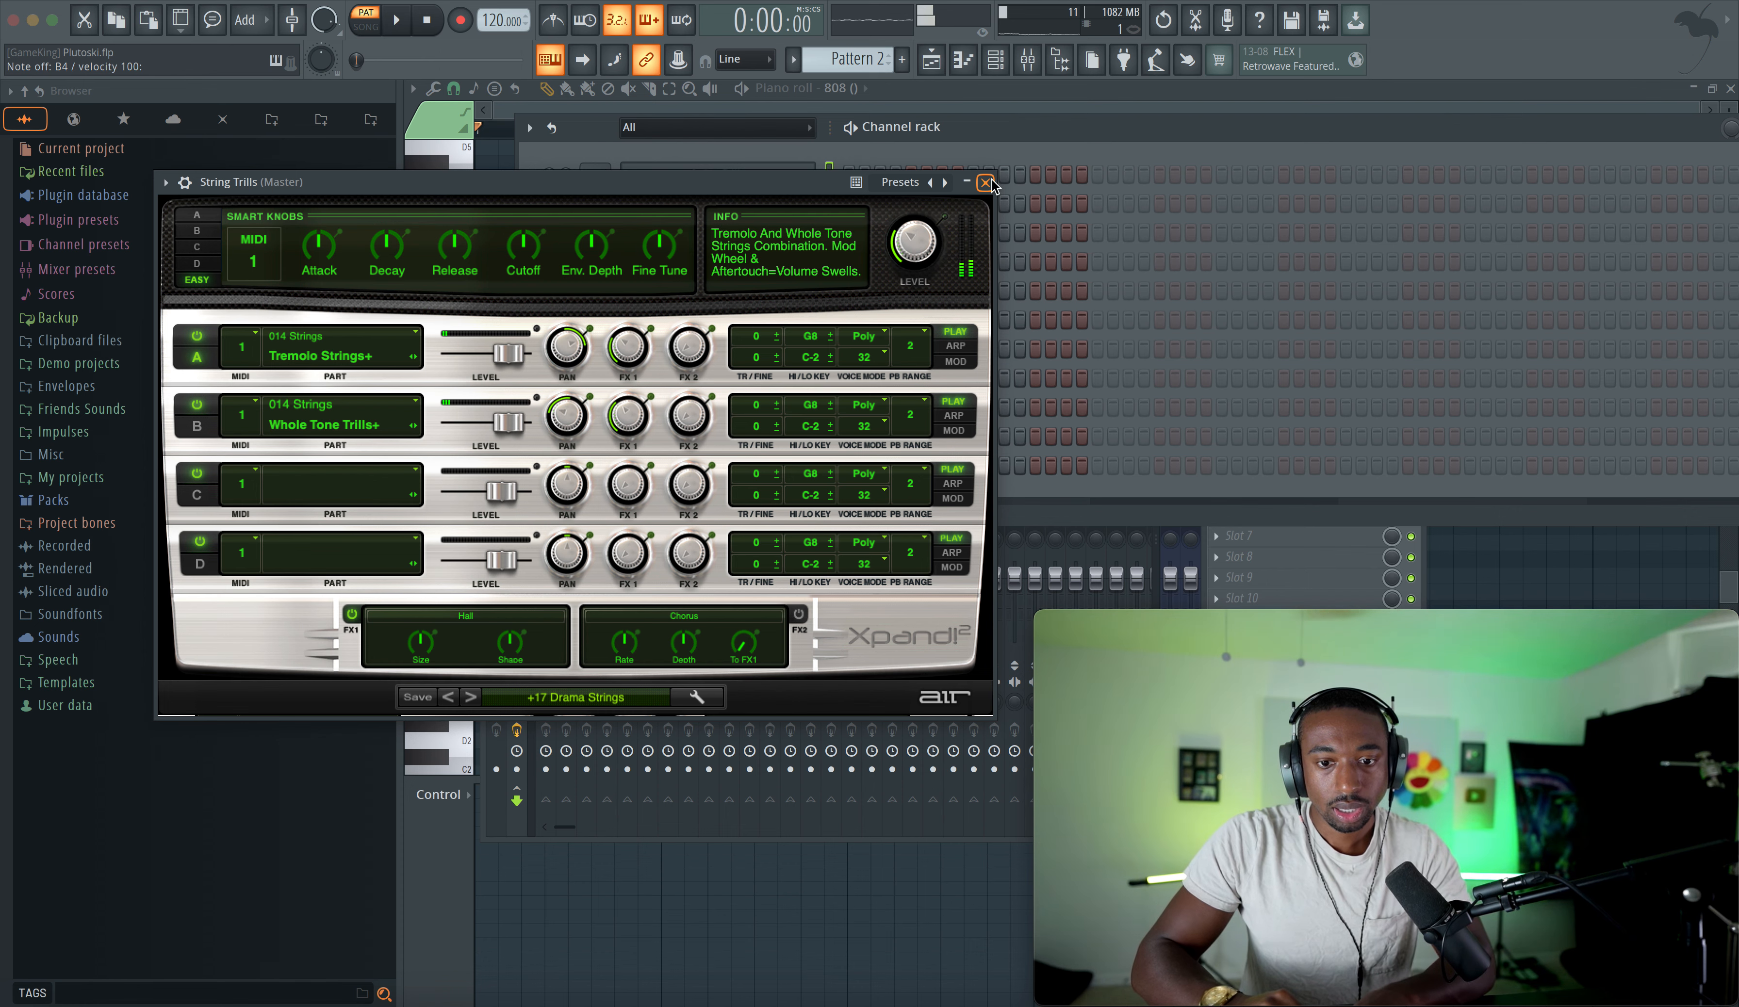
{"action": "left_click", "coordinate": [986, 182]}
{"action": "left_click", "coordinate": [794, 193]}
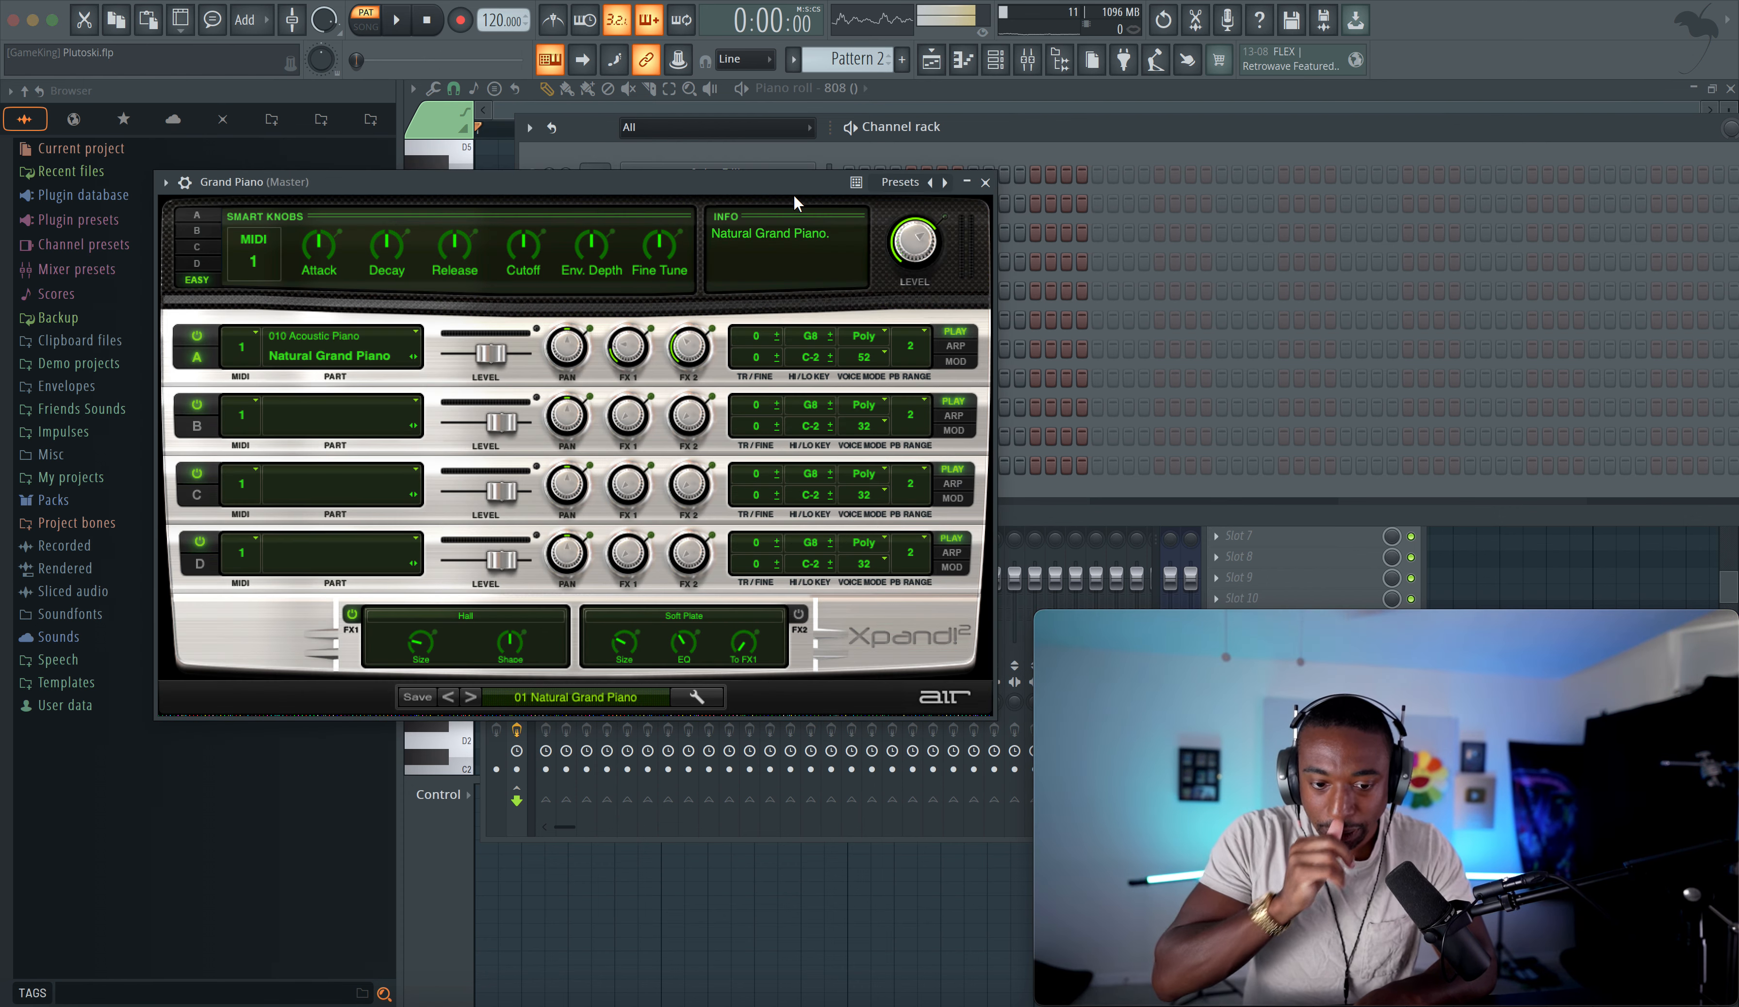
{"action": "key", "text": "m"}
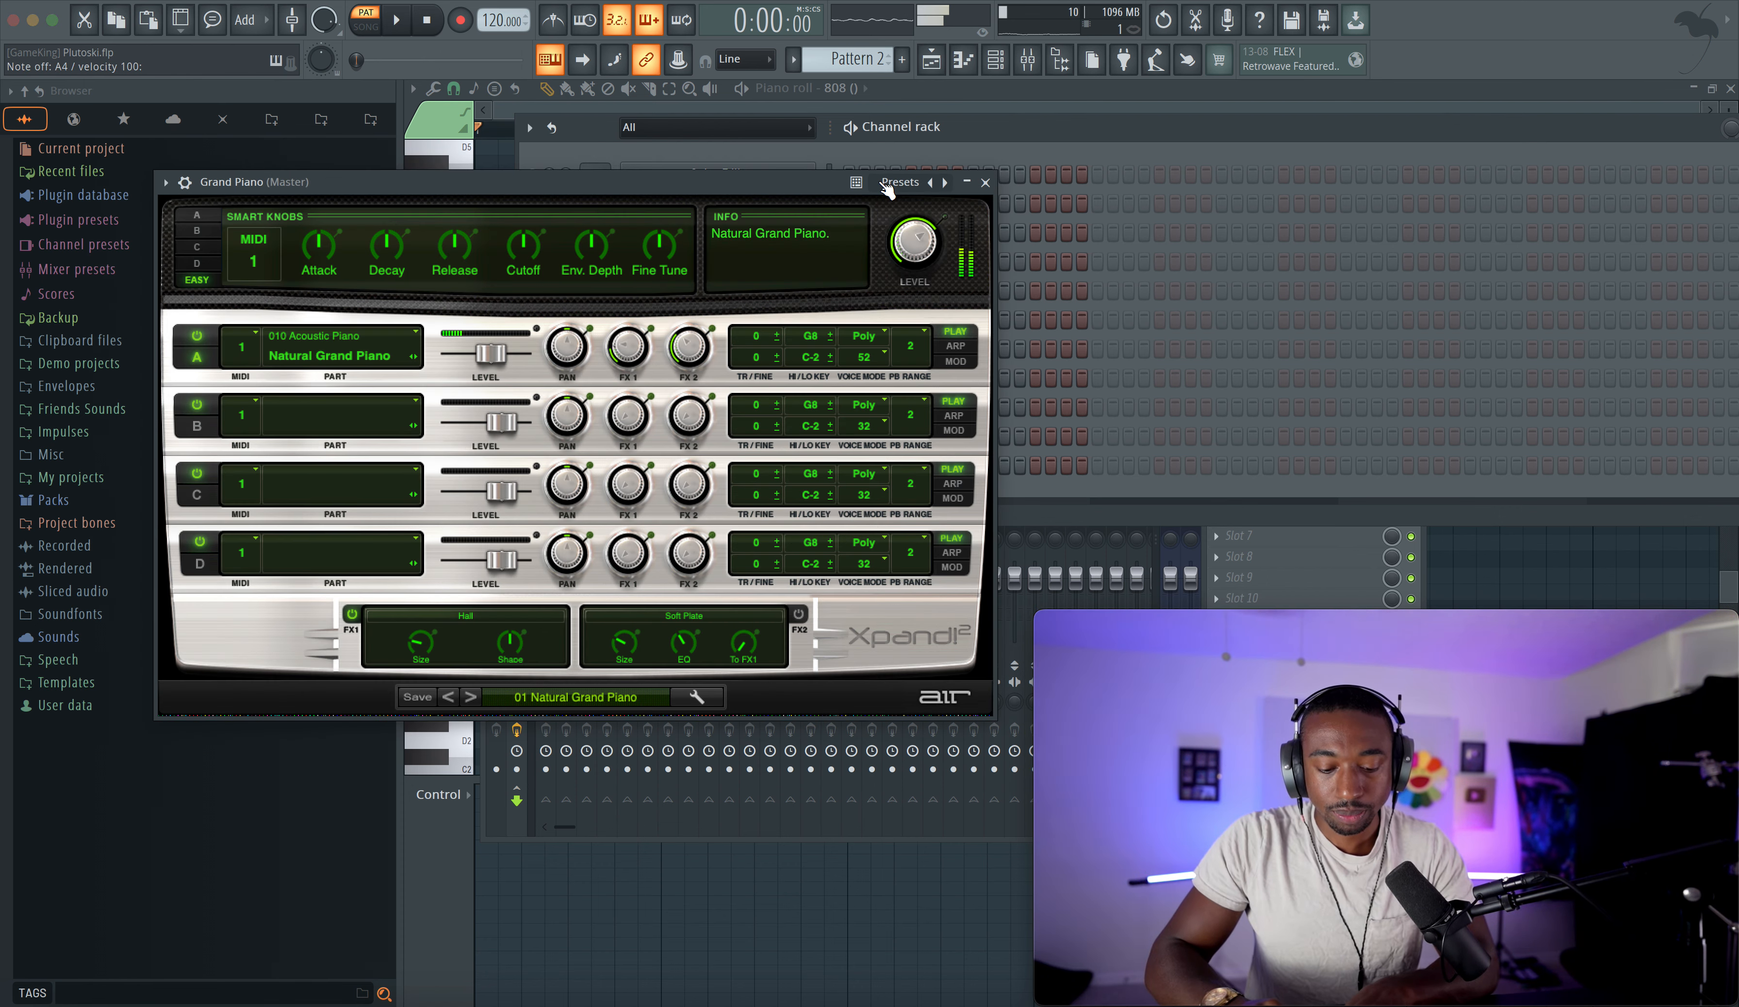
{"action": "left_click", "coordinate": [986, 182]}
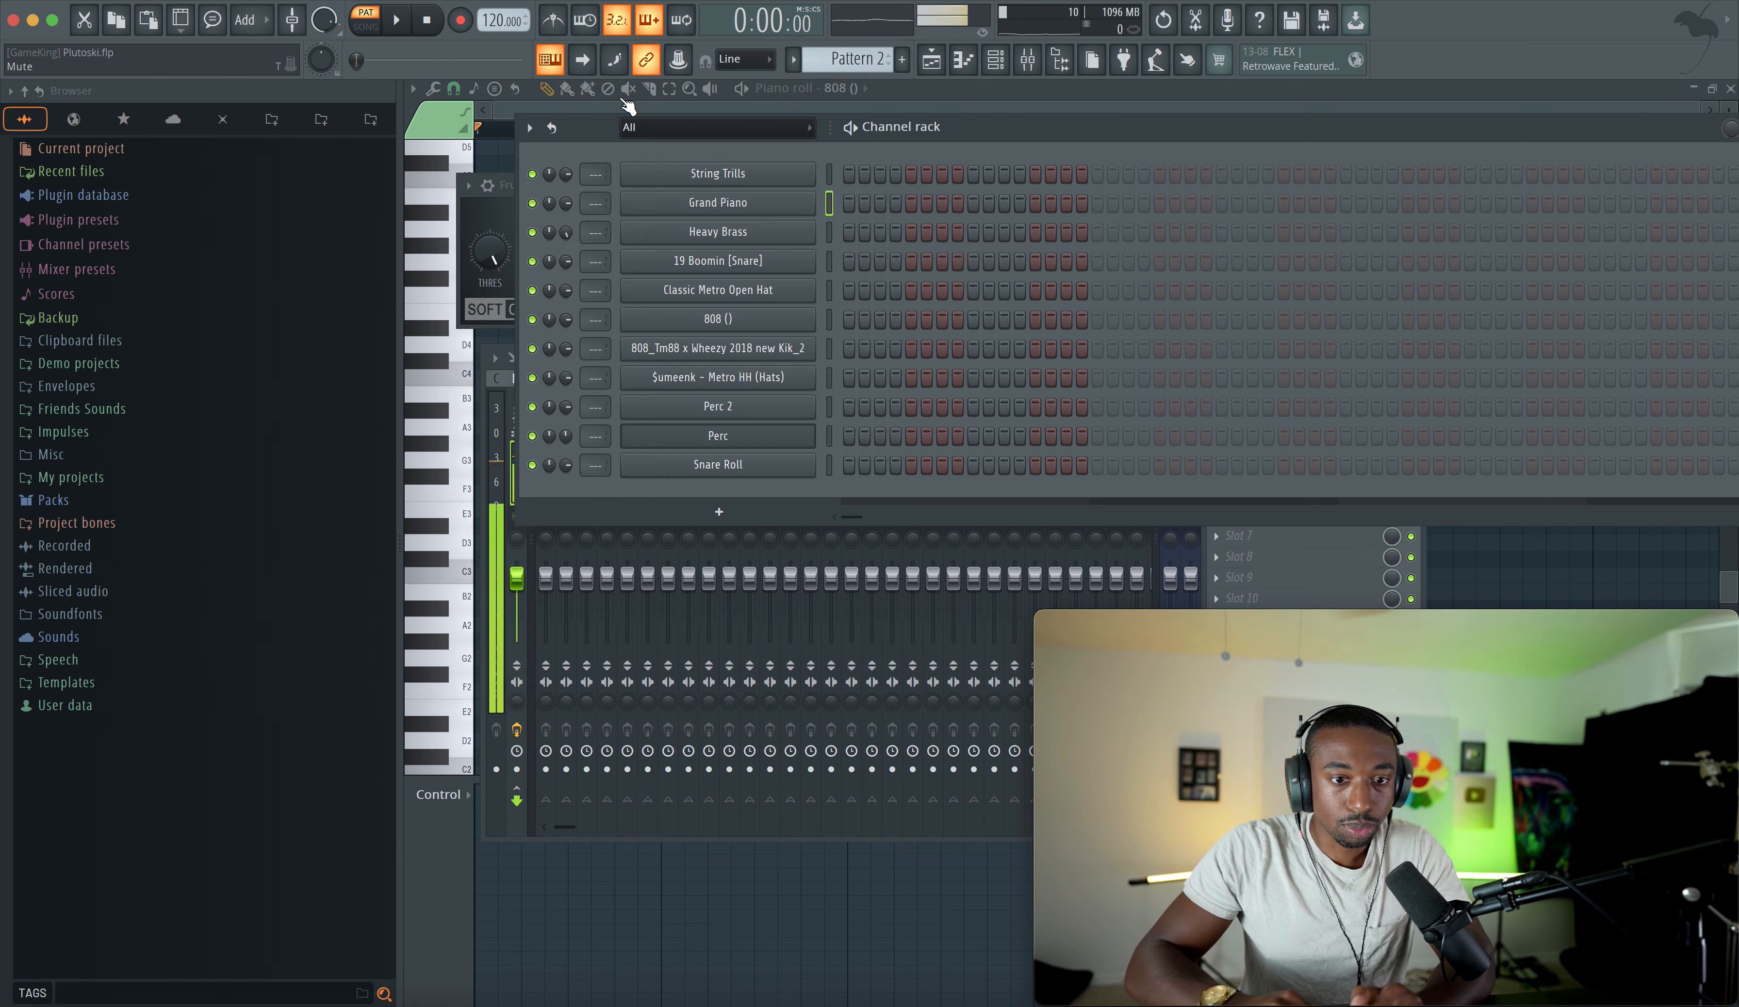
- Check the typing keyboard's scale and layout options and play a few test notes on Grand Piano
{"action": "right_click", "coordinate": [550, 63]}
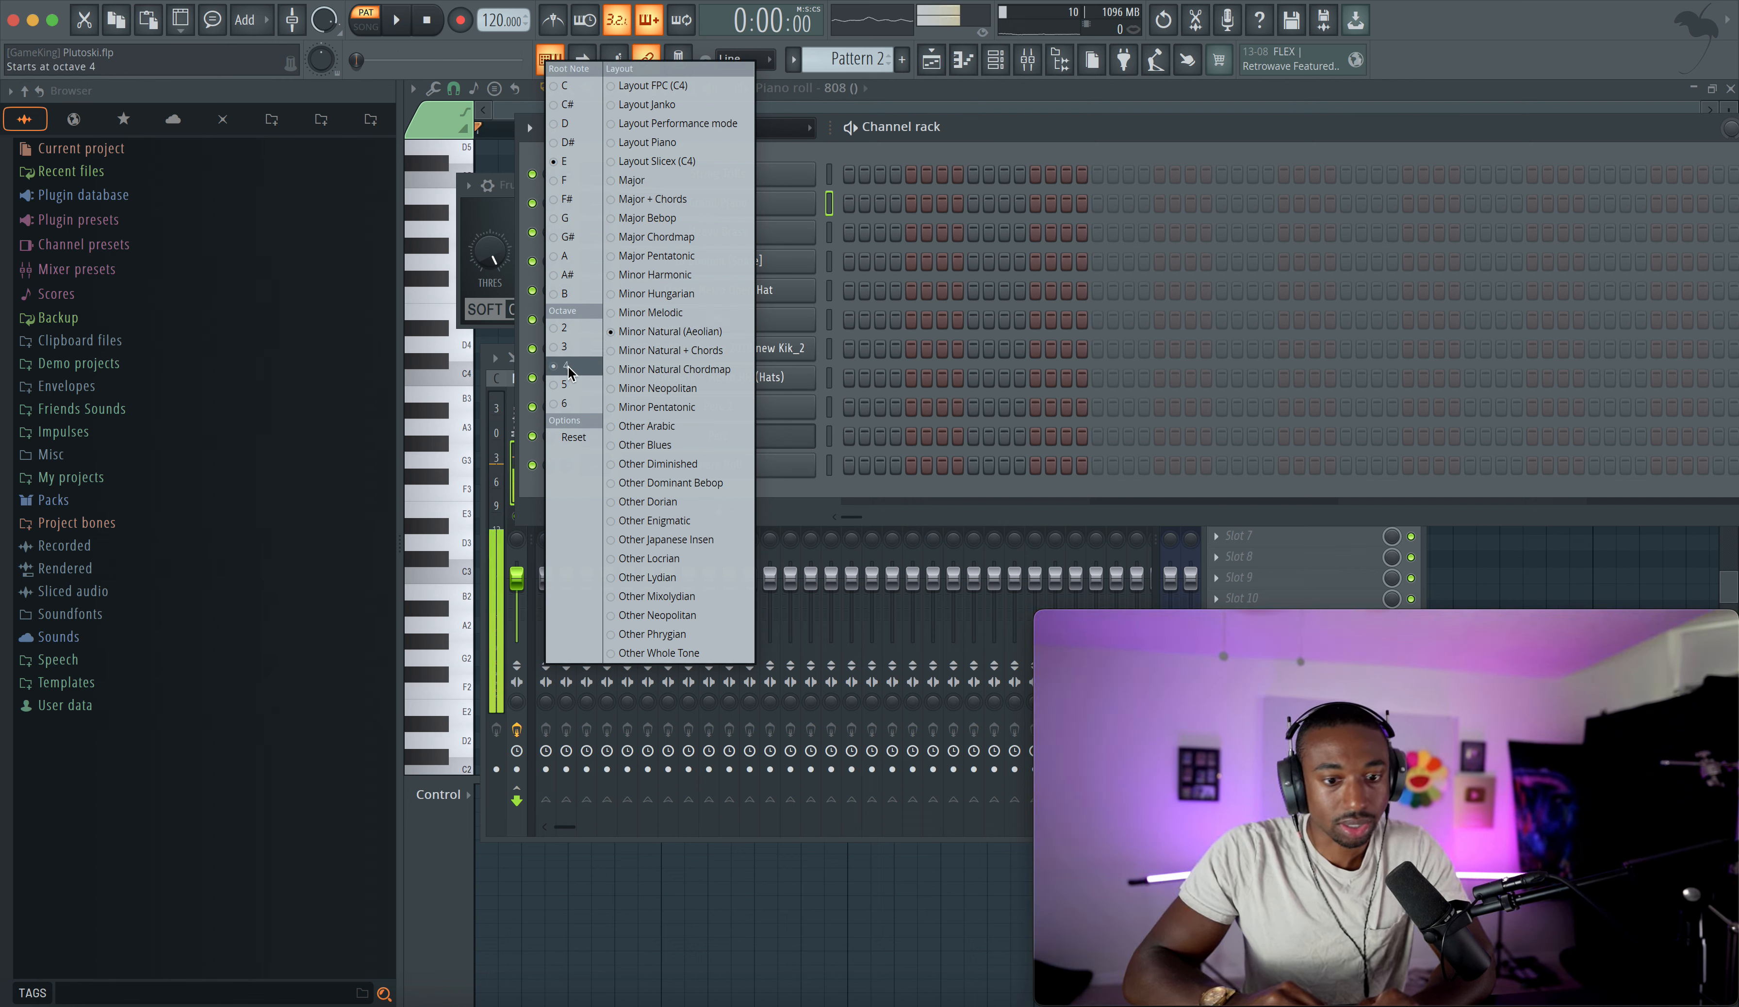
{"action": "left_click", "coordinate": [888, 146]}
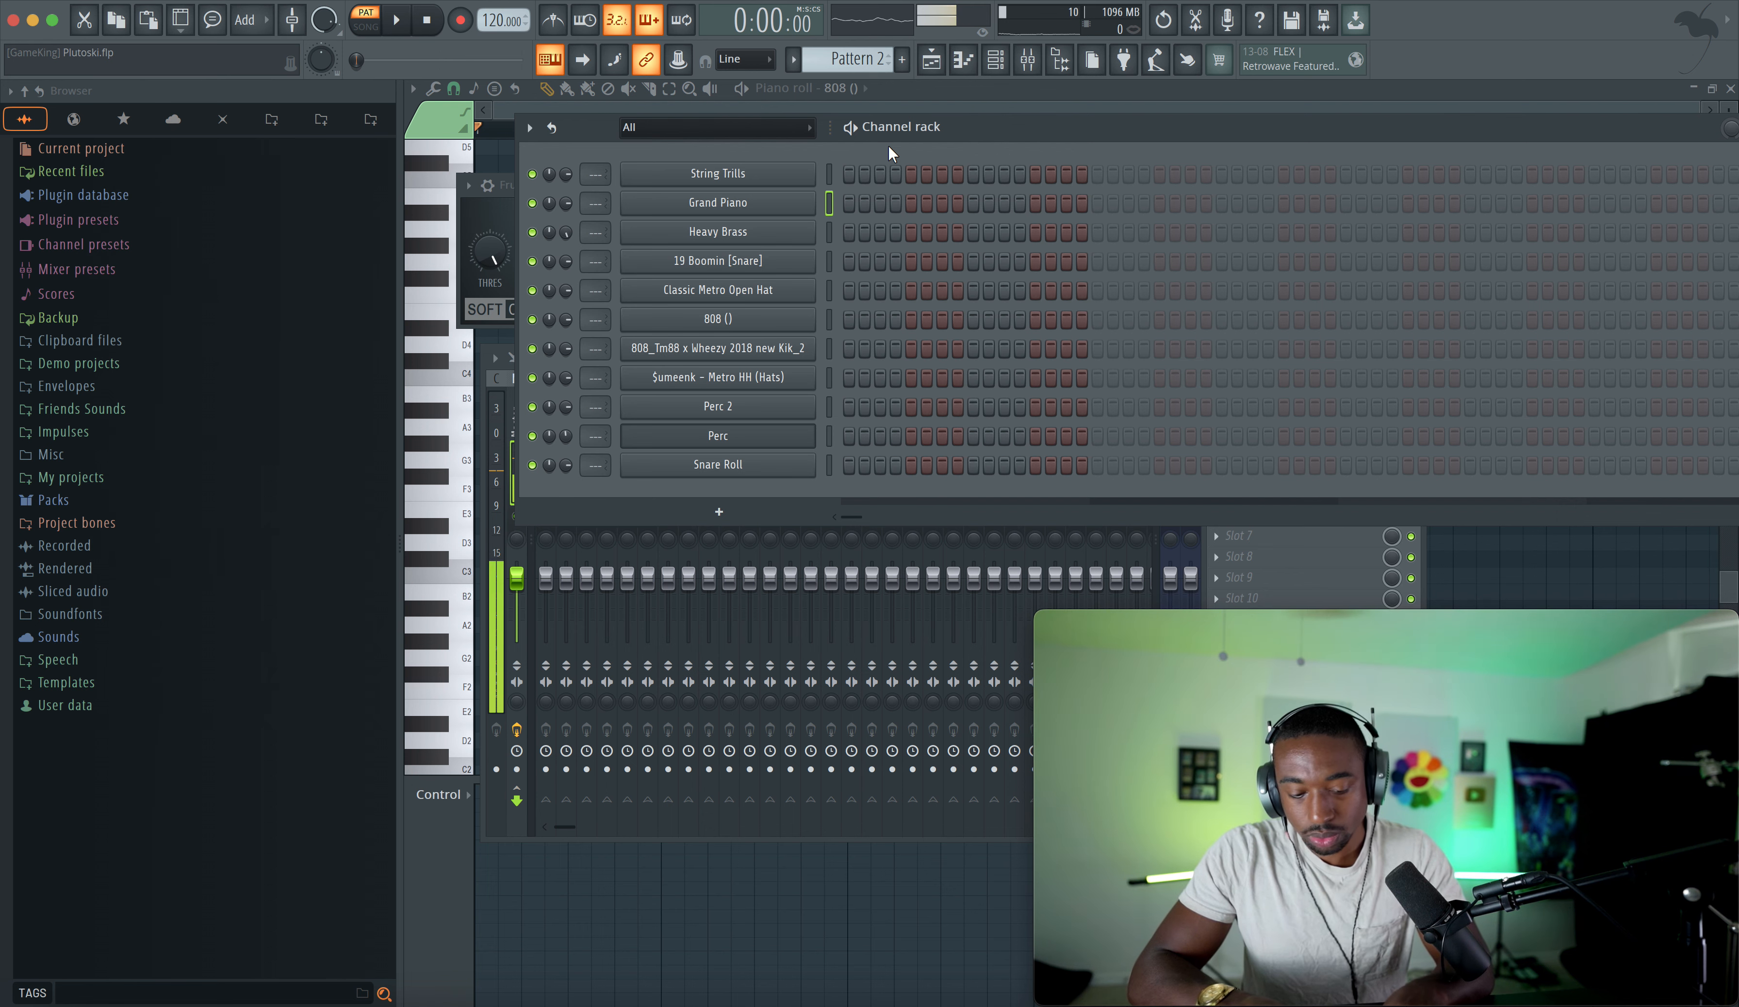
{"action": "key", "text": "e"}
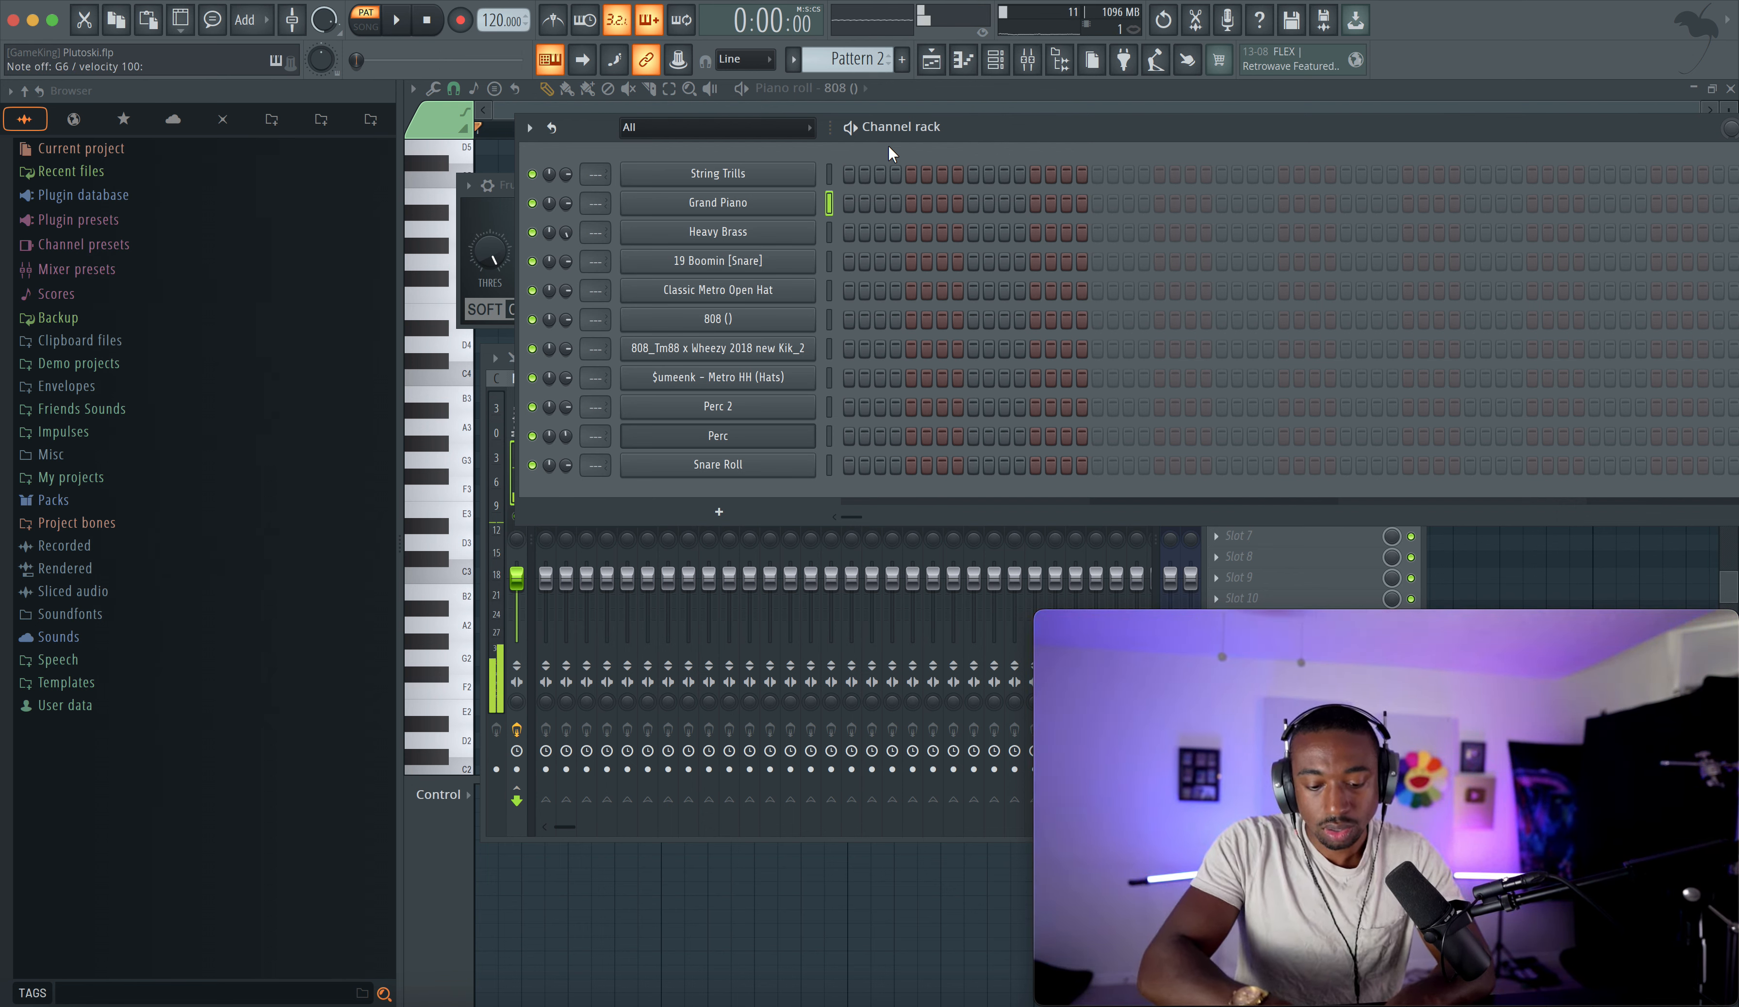
{"action": "key", "text": "e"}
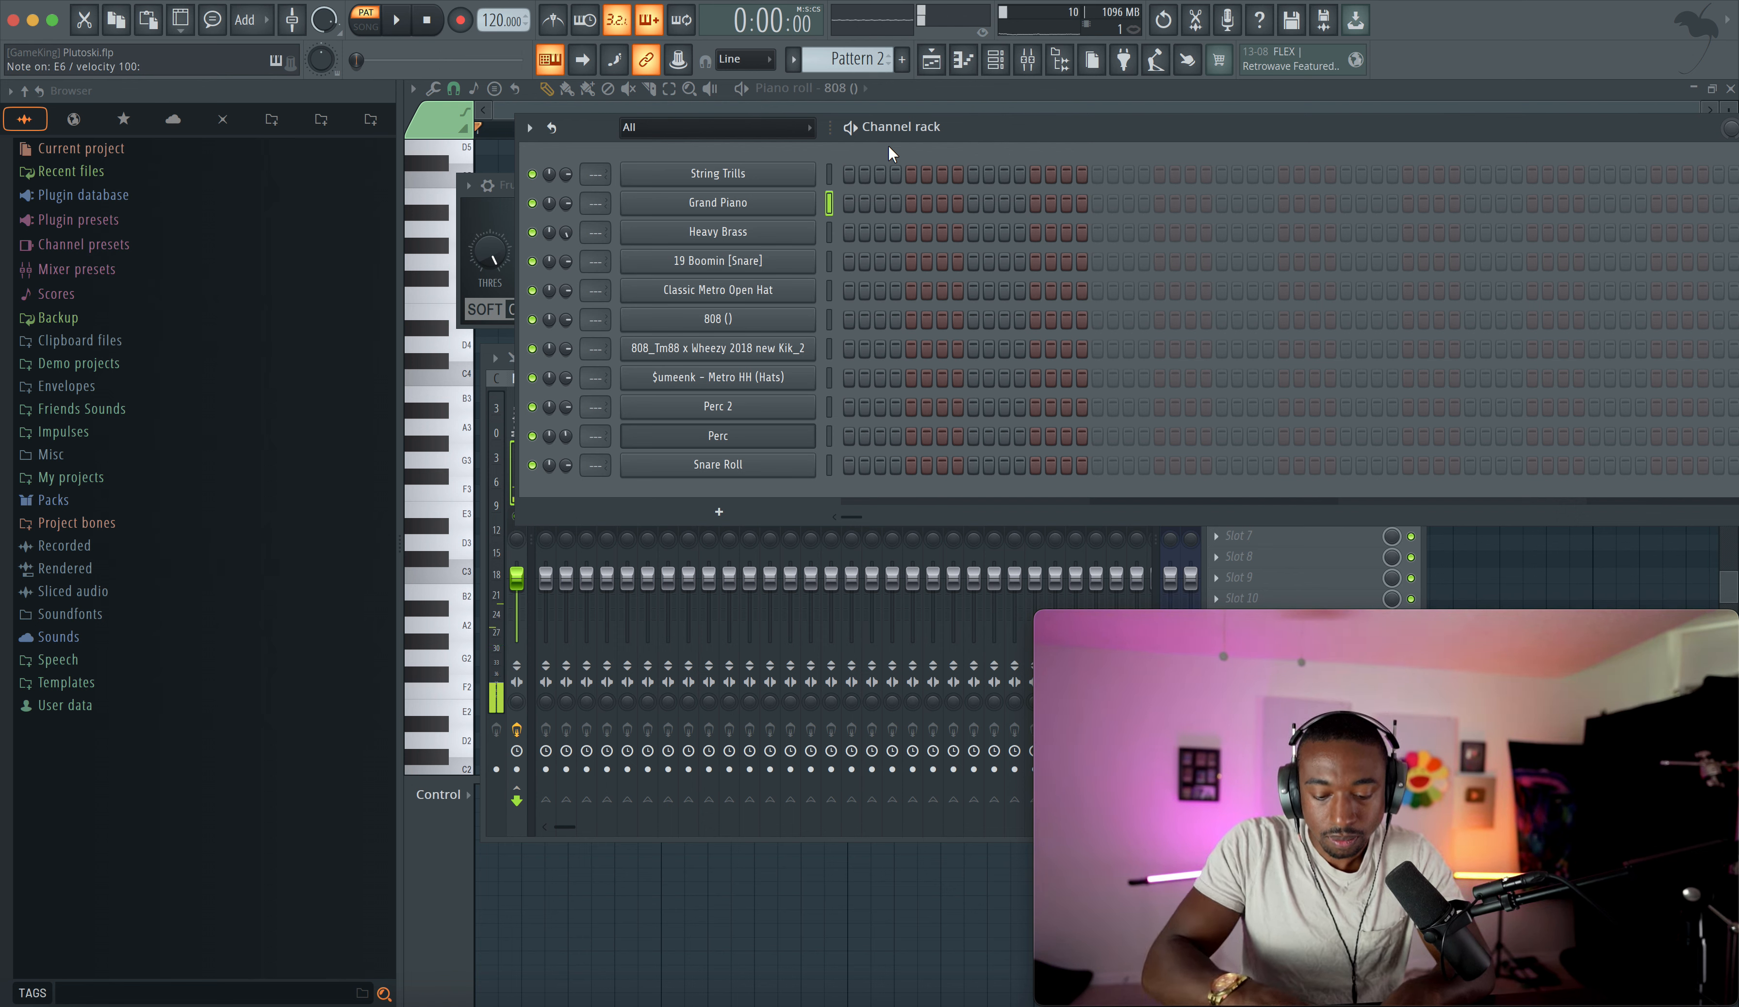
{"action": "key", "text": "y"}
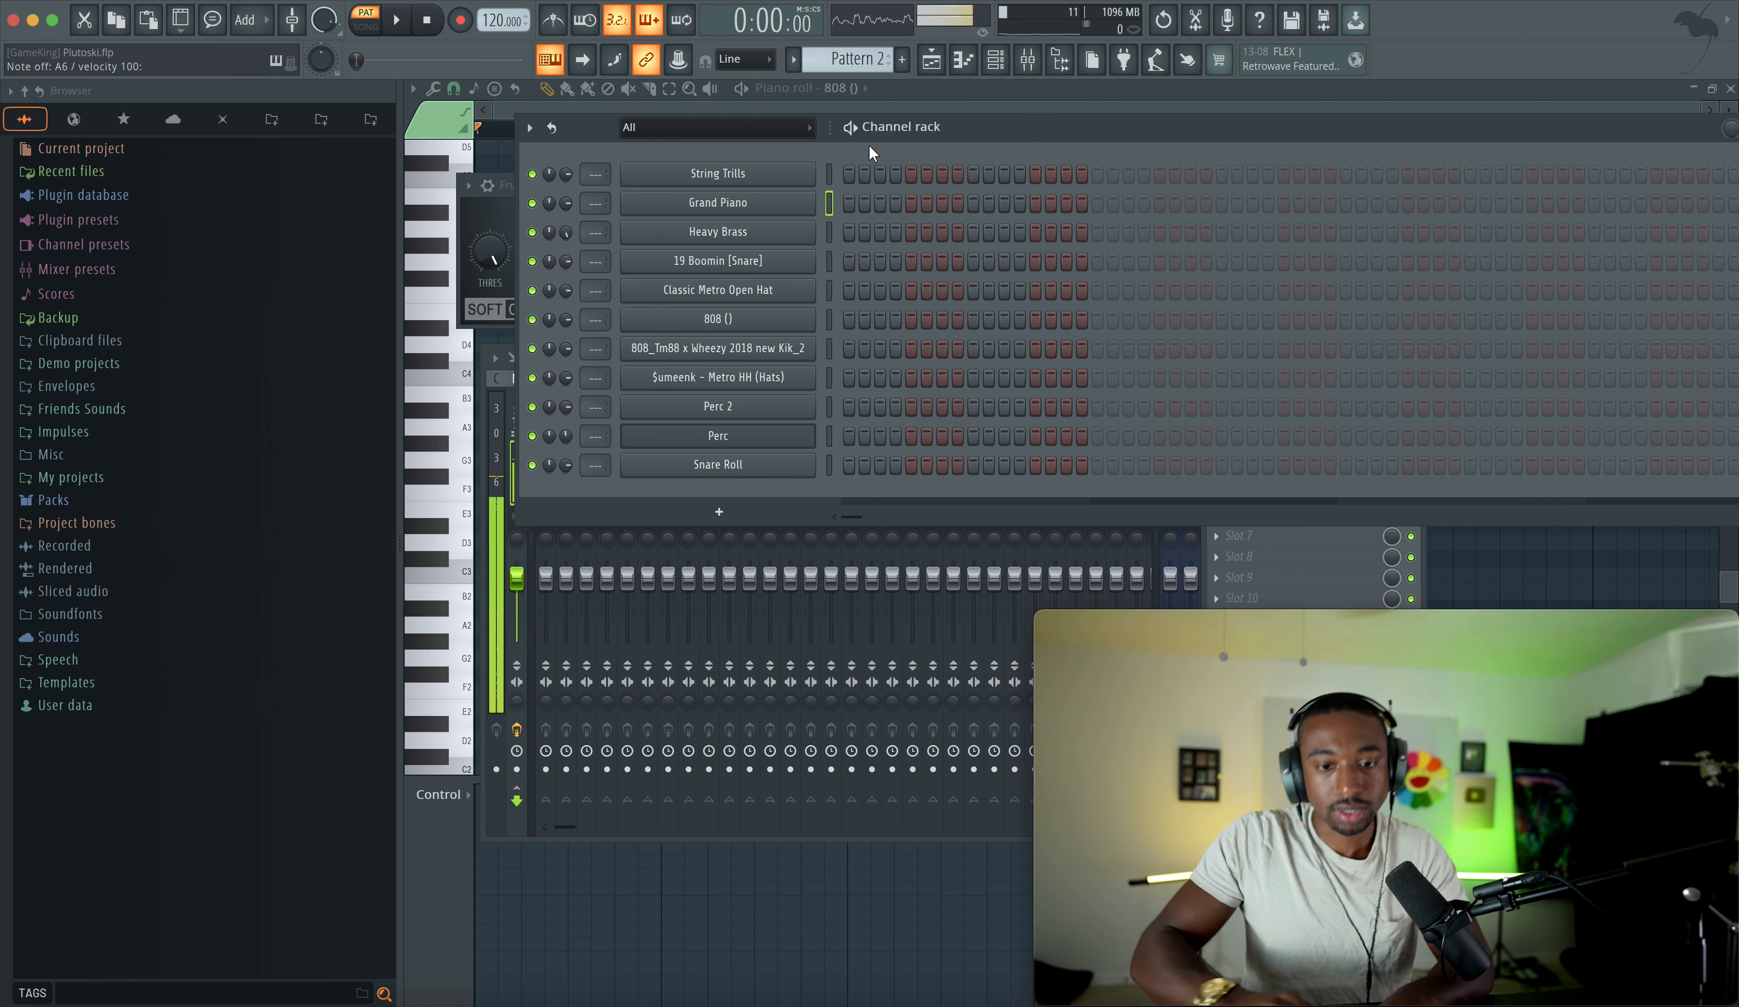
- Enable the metronome, arm recording, and record a melody on Grand Piano, then turn the metronome off
{"action": "left_click", "coordinate": [553, 20]}
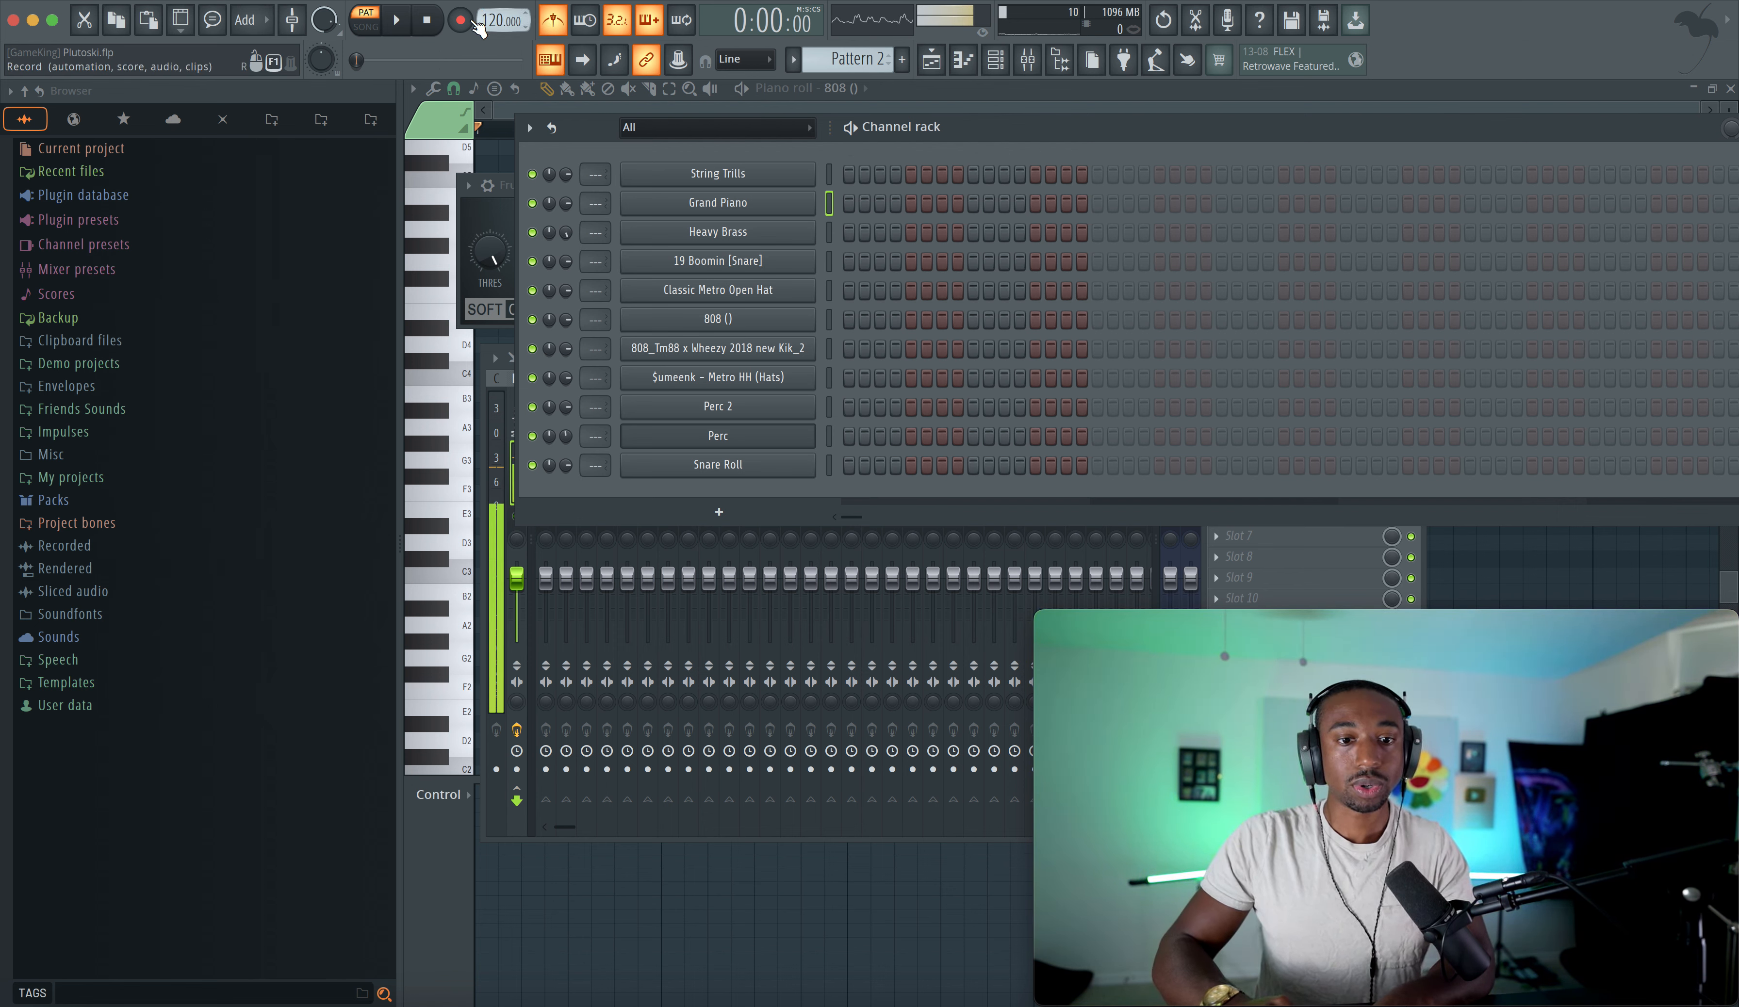
{"action": "left_click", "coordinate": [461, 21]}
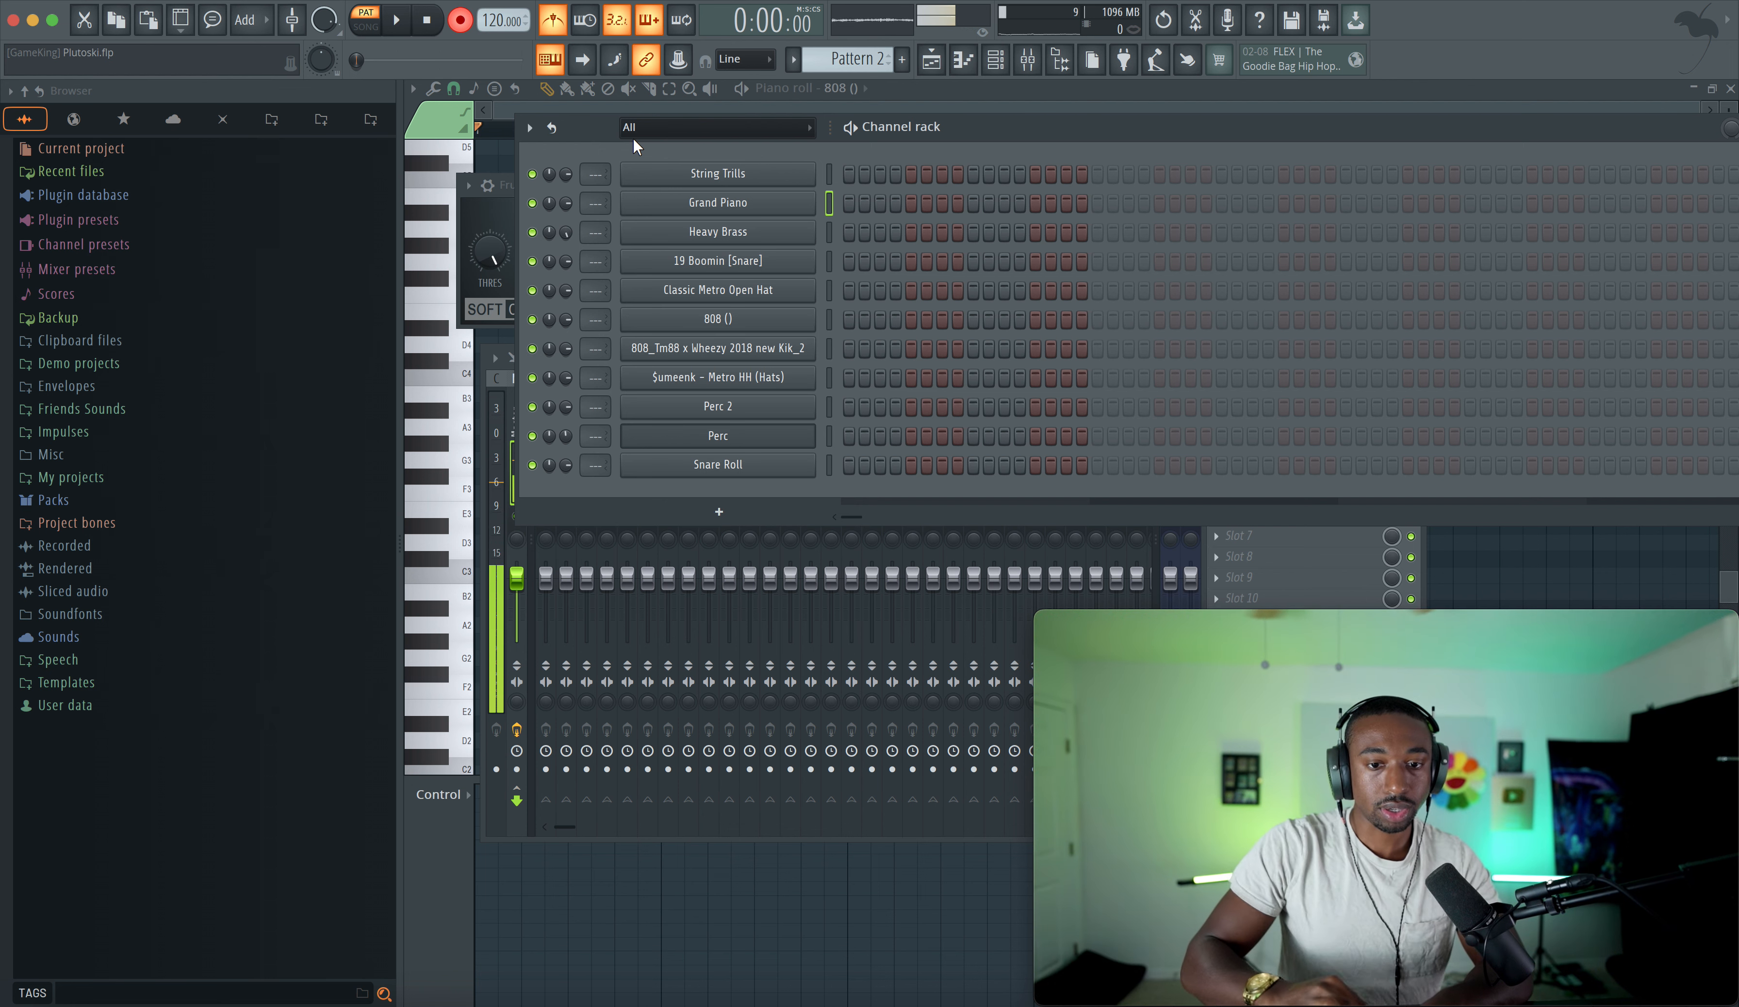
{"action": "key", "text": "space"}
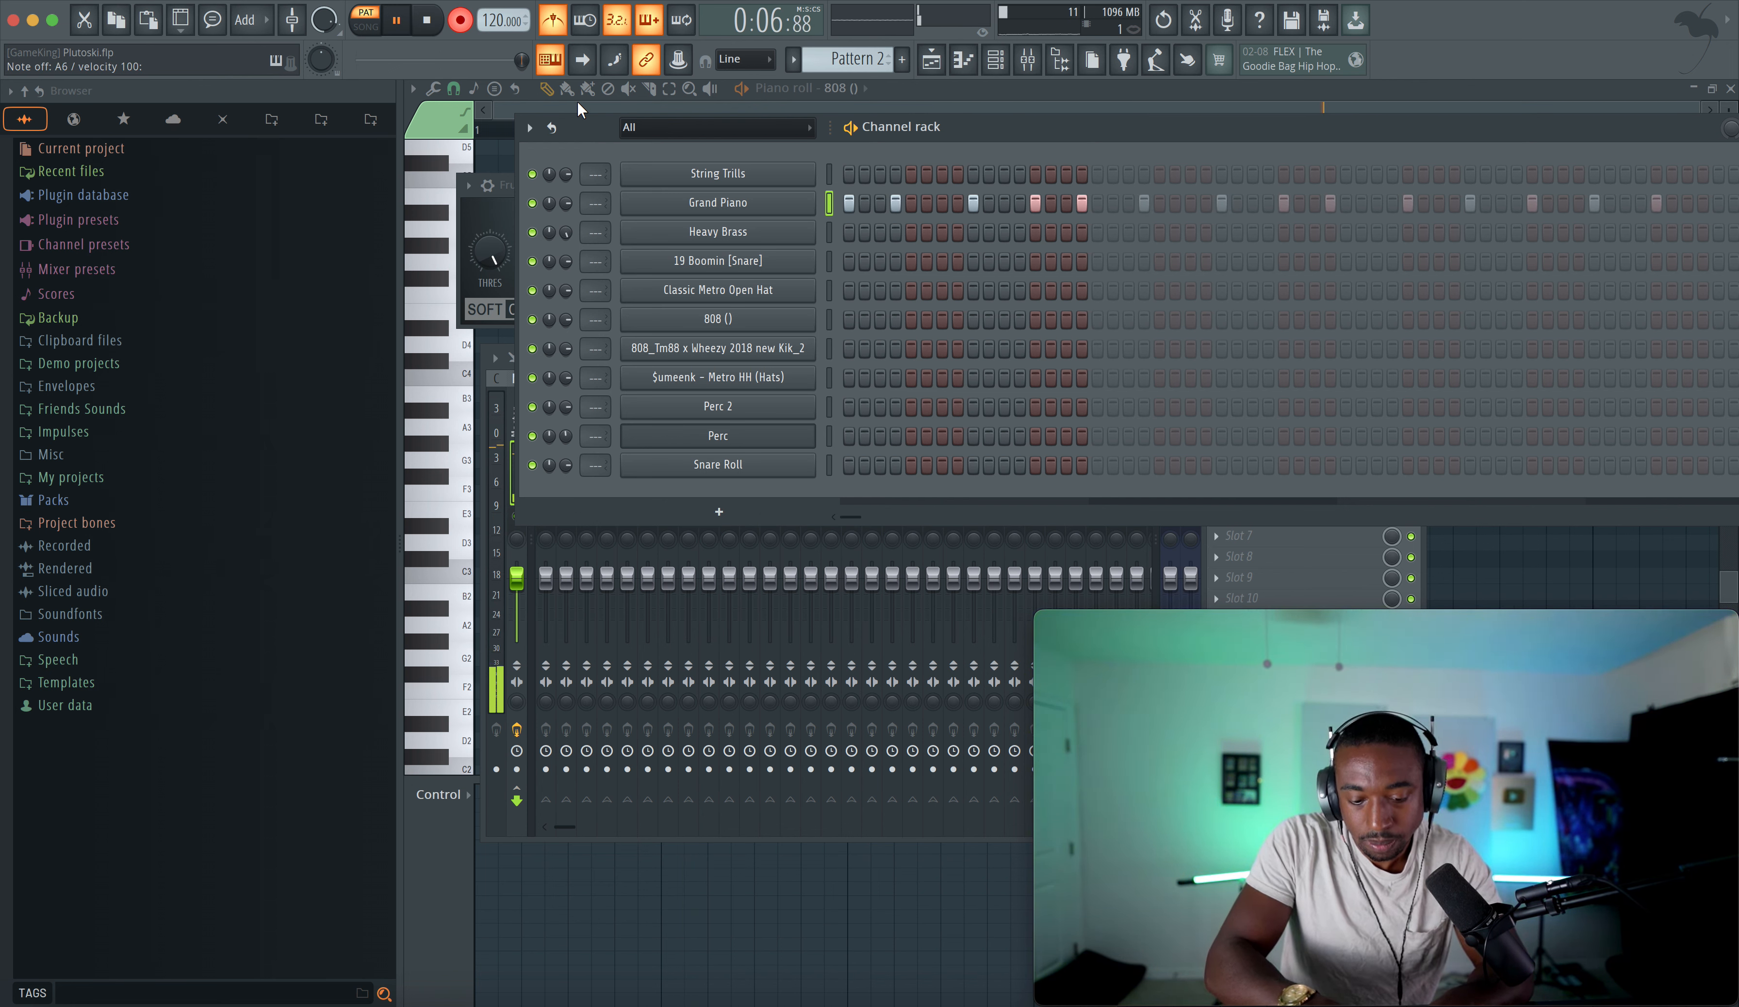
{"action": "key", "text": "space"}
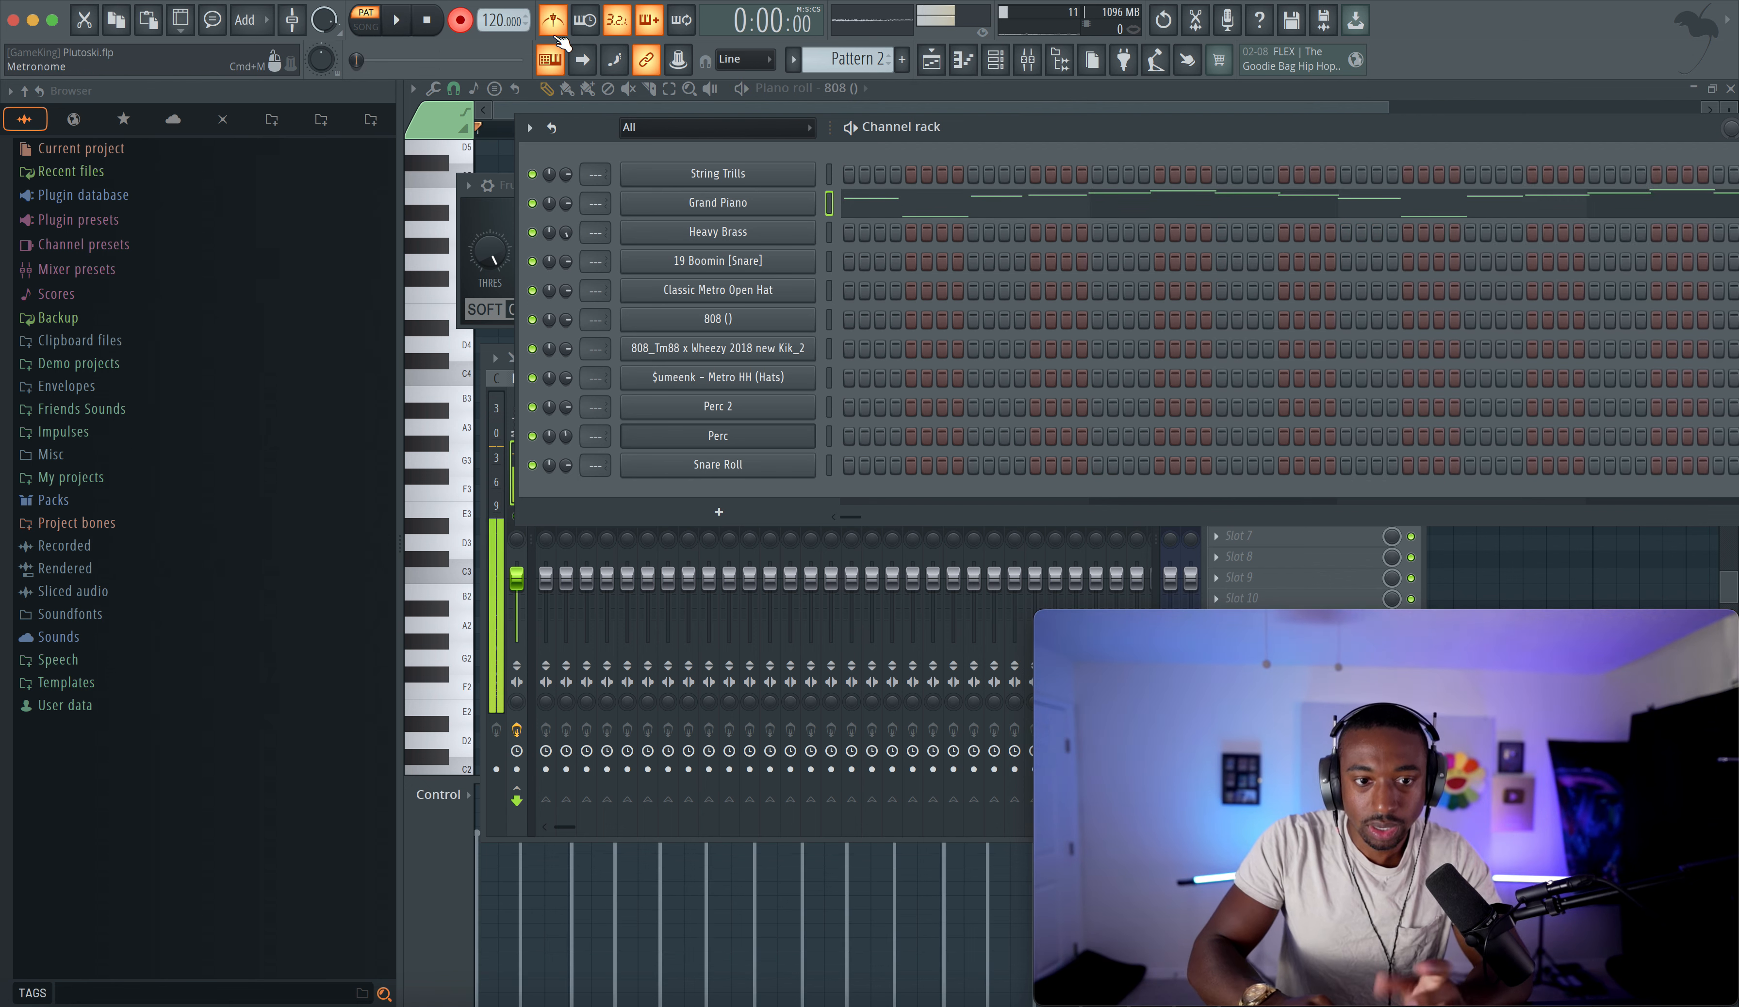
{"action": "left_click", "coordinate": [553, 30]}
- Open Grand Piano's piano roll and move the highest note from C7 down to B6
{"action": "left_click", "coordinate": [873, 207]}
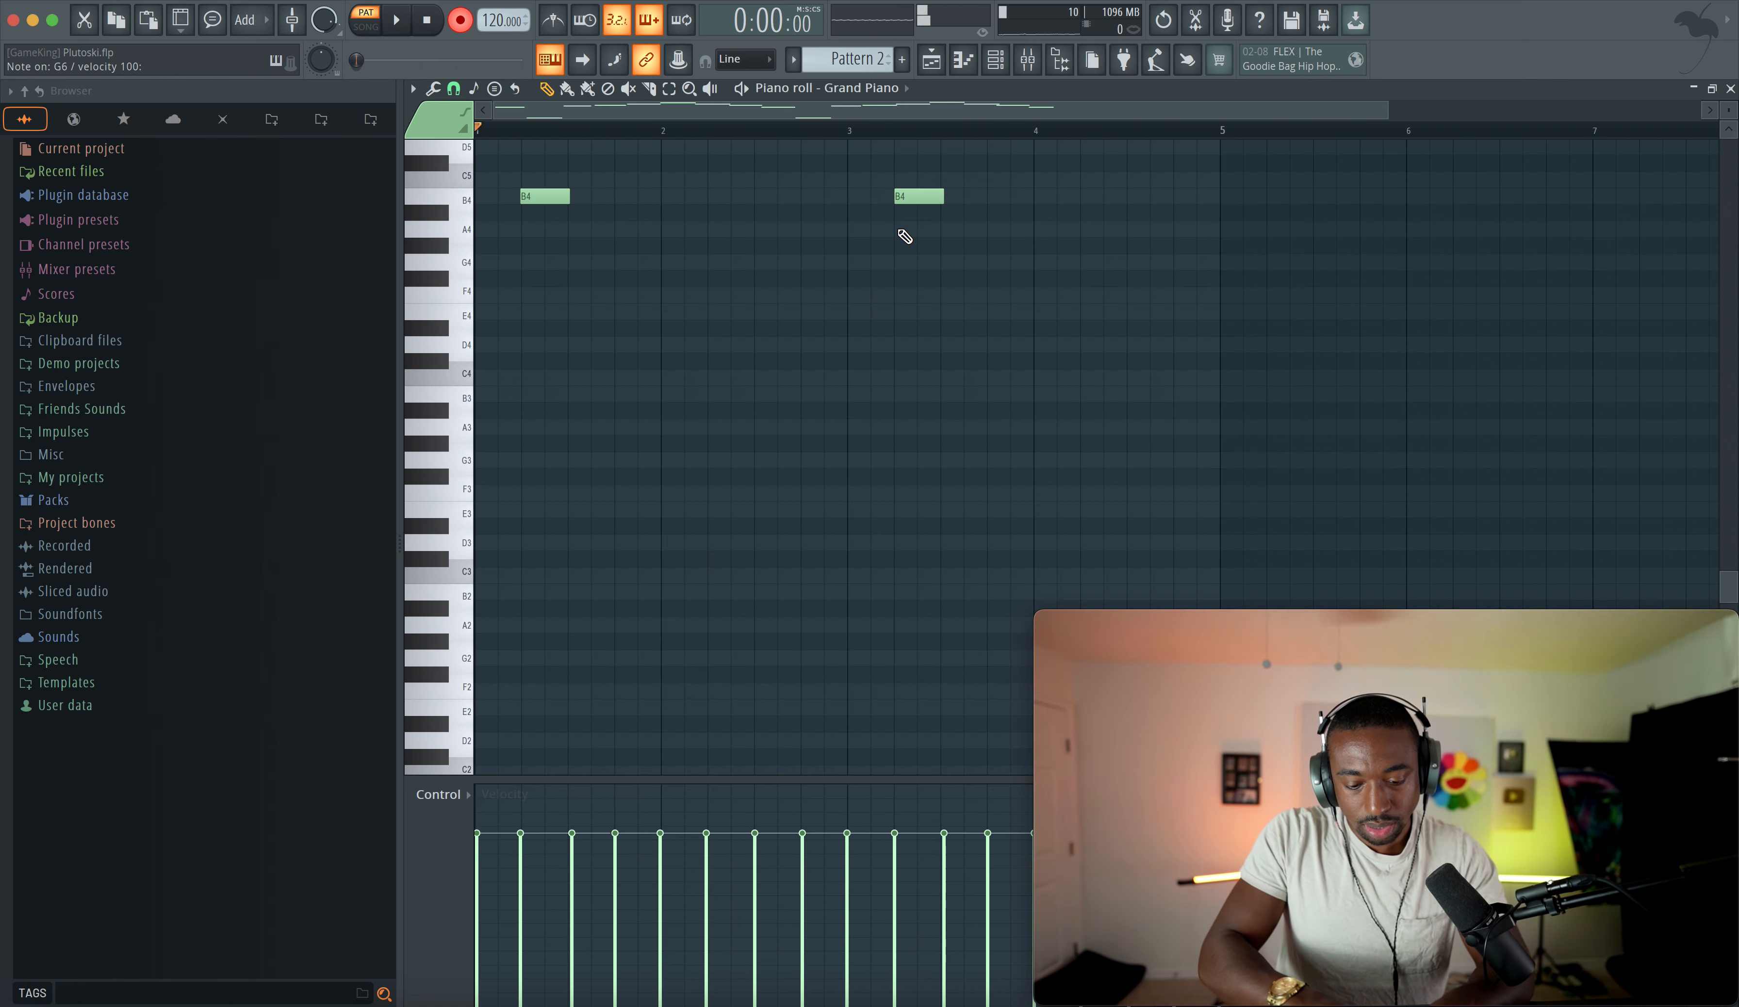
{"action": "scroll", "coordinate": [899, 231], "scroll_direction": "down", "scroll_amount": 3}
{"action": "scroll", "coordinate": [898, 230], "scroll_direction": "up", "scroll_amount": 5}
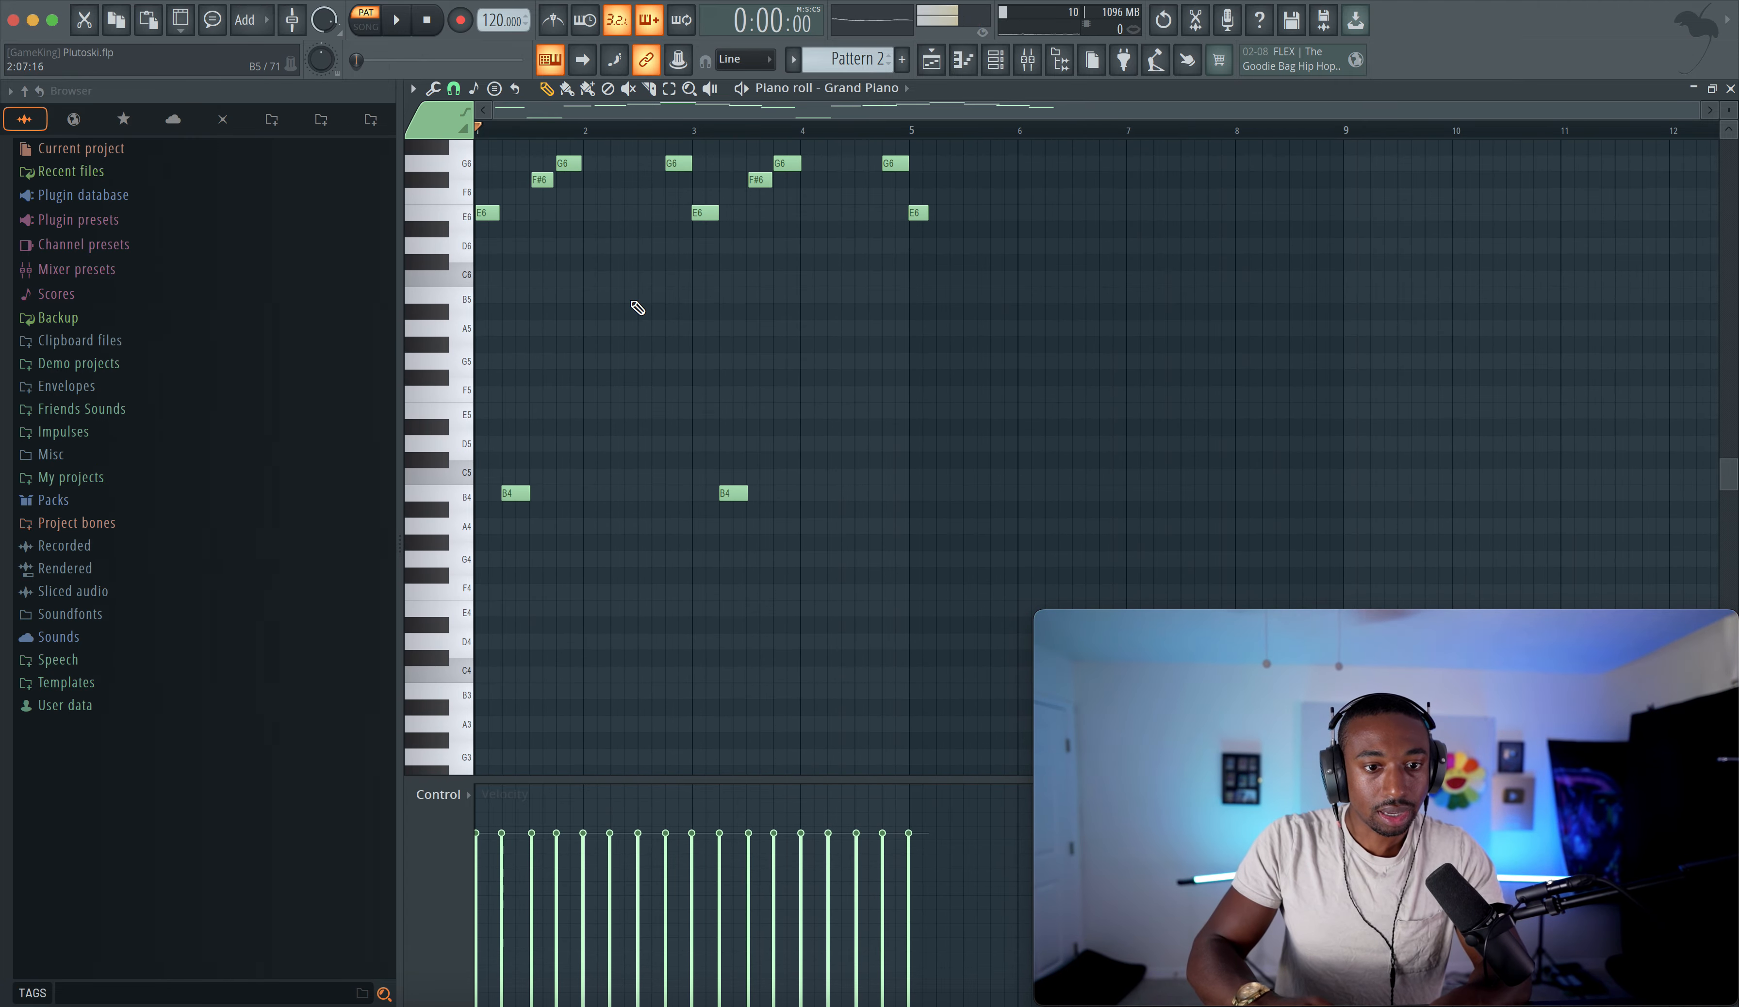
{"action": "scroll", "coordinate": [632, 304], "scroll_direction": "up", "scroll_amount": 4}
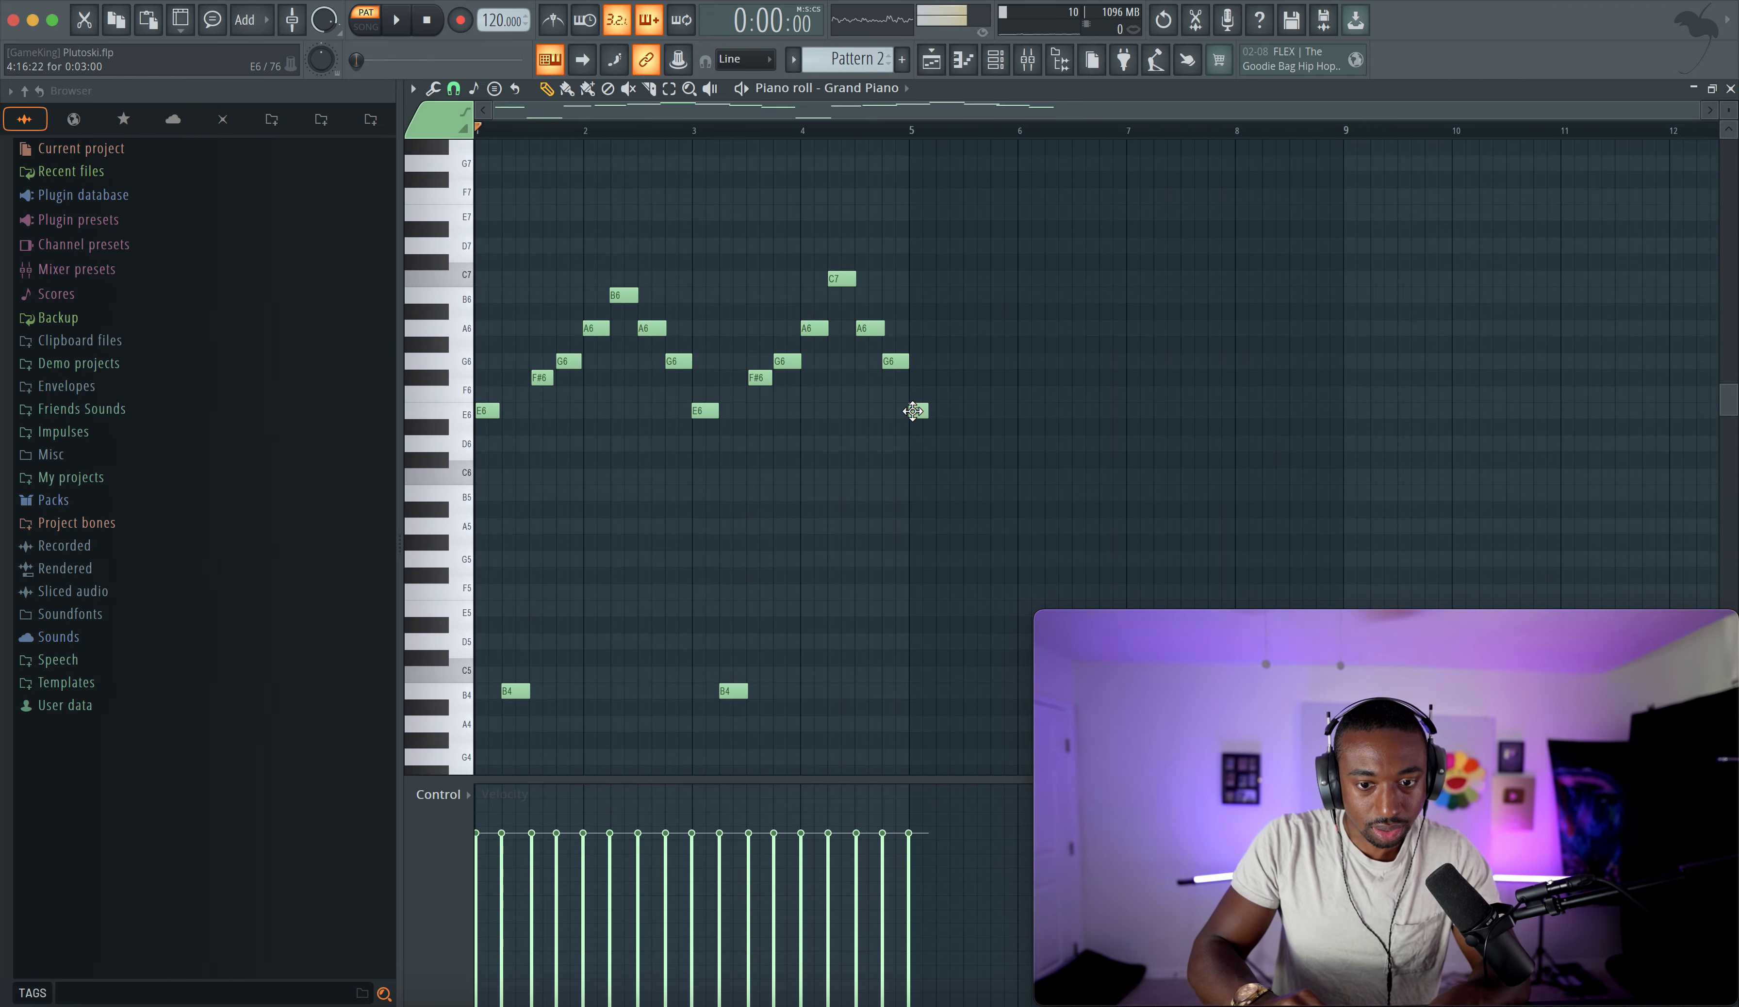
{"action": "left_click_drag", "start_coordinate": [844, 276], "coordinate": [841, 294]}
- Delete the final E6 note at bar 5 while playing back the pattern
{"action": "key", "text": "space"}
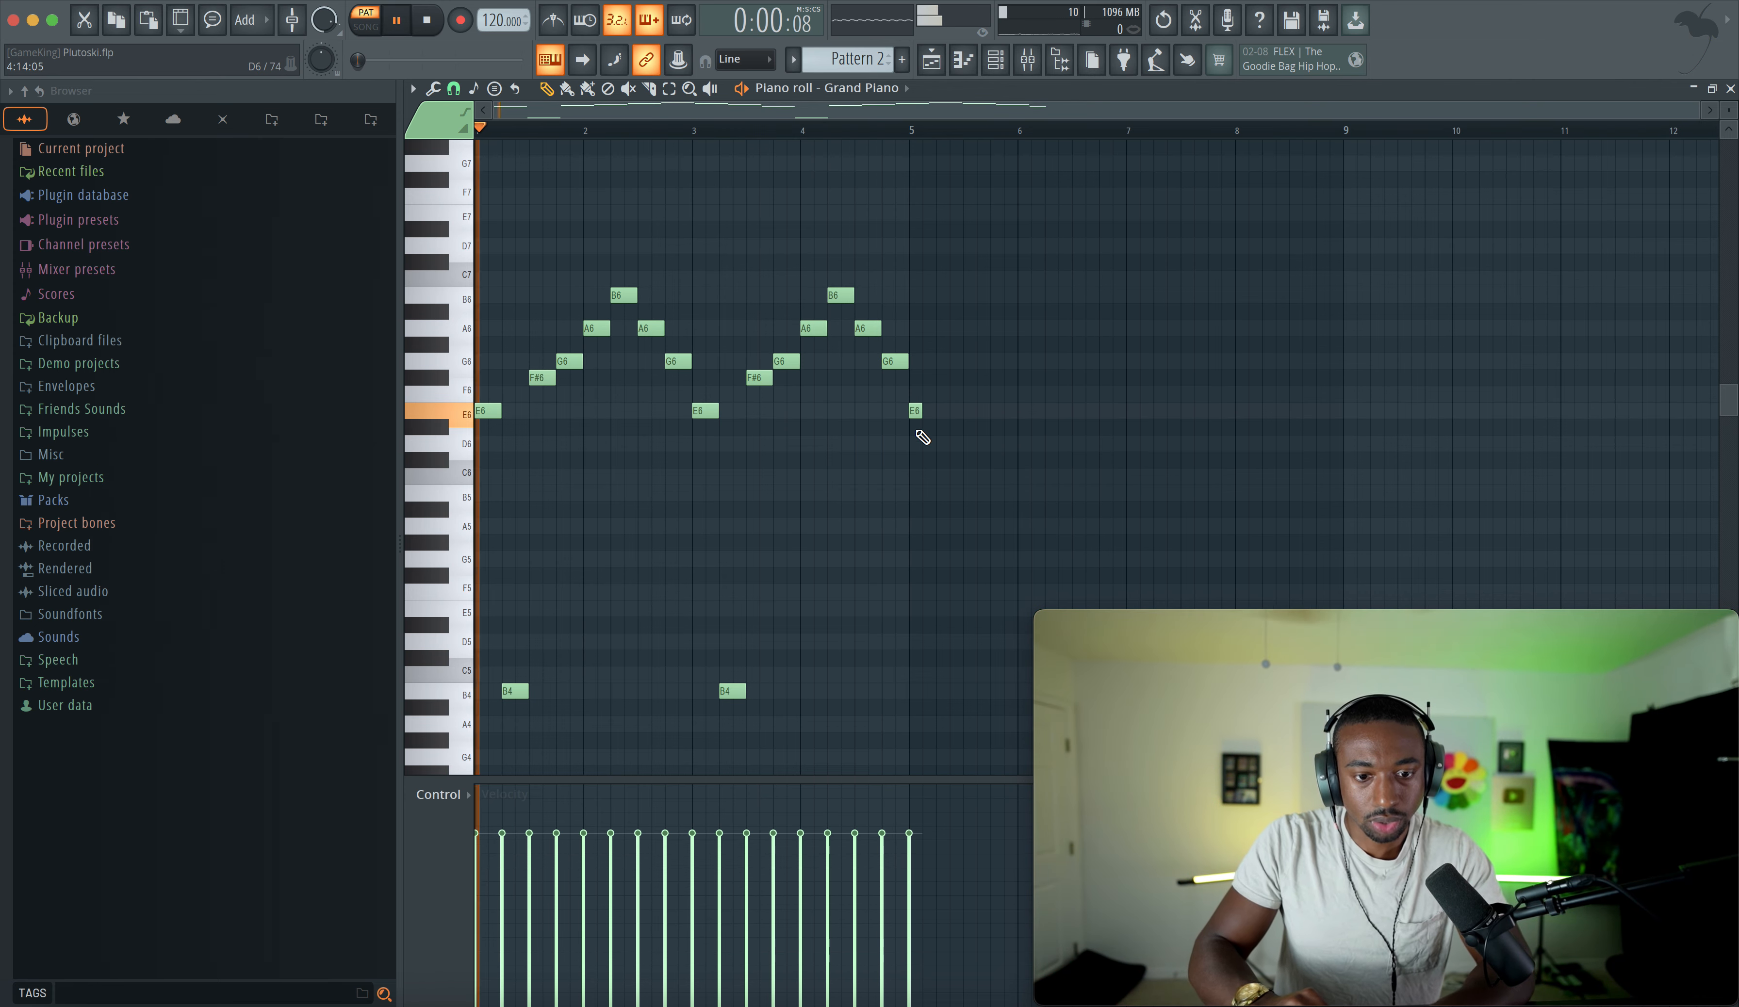
{"action": "right_click", "coordinate": [915, 410]}
{"action": "key", "text": "space"}
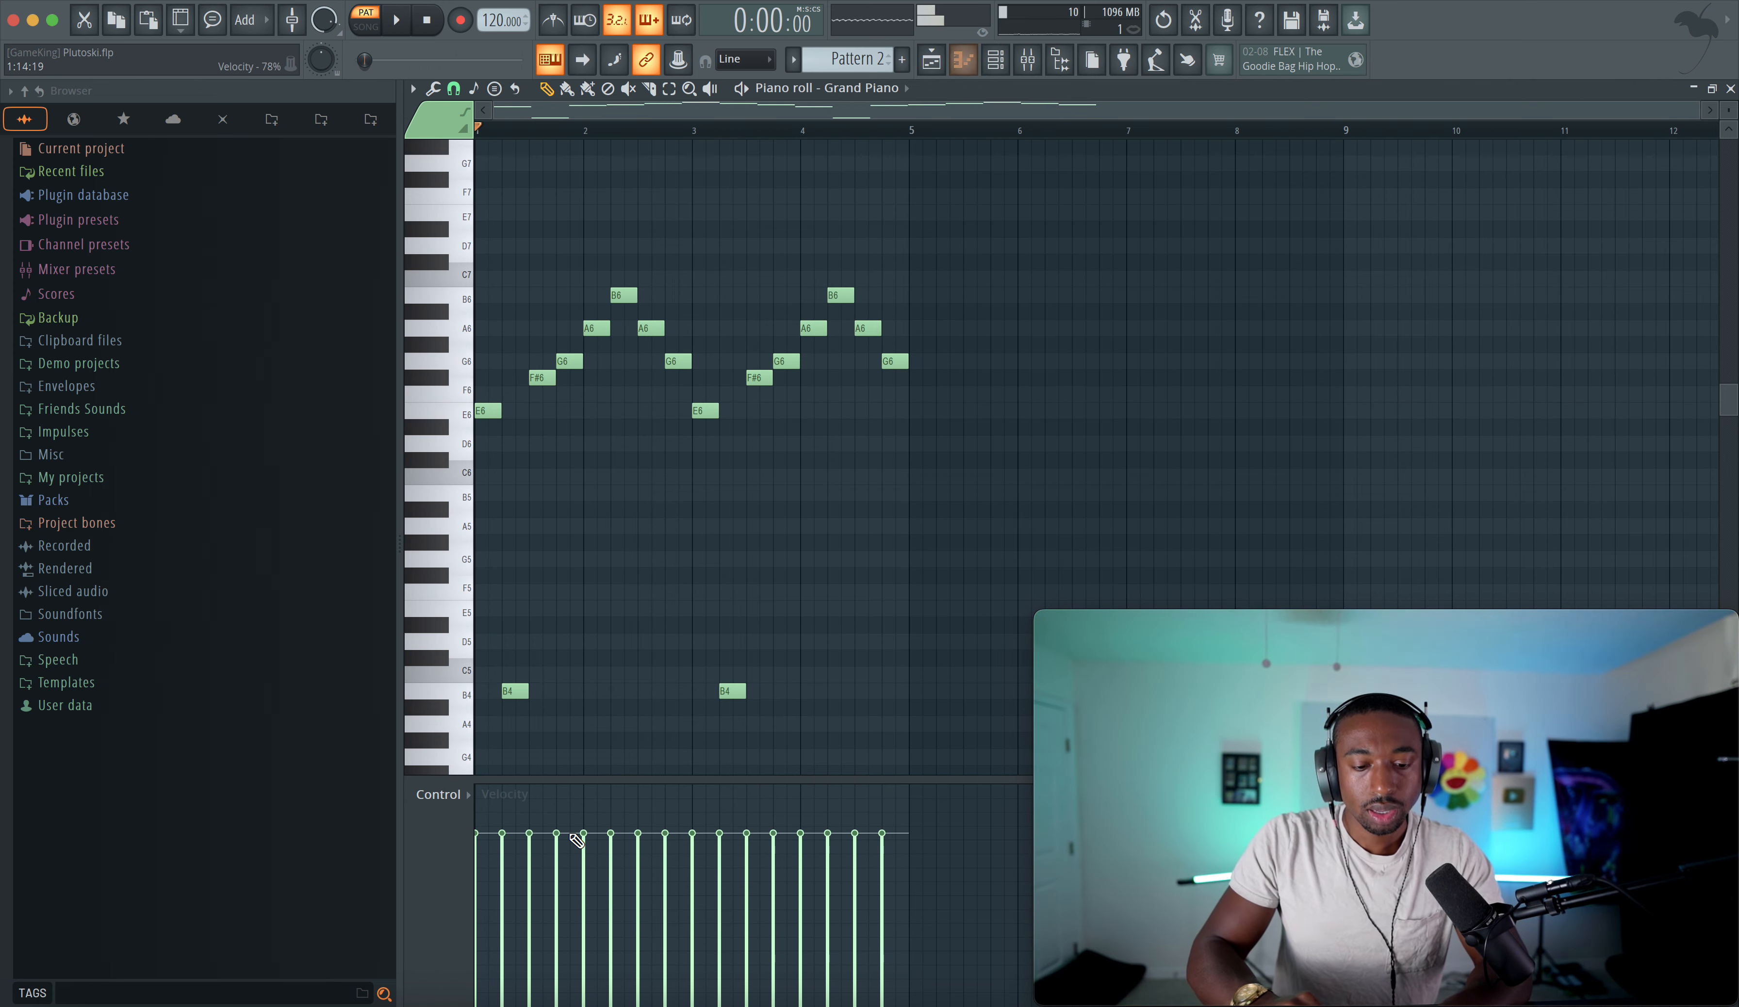
- Select all E6 and B4 notes, play back the melody, and clear the selection
{"action": "double_click", "coordinate": [457, 413]}
{"action": "double_click", "coordinate": [442, 693]}
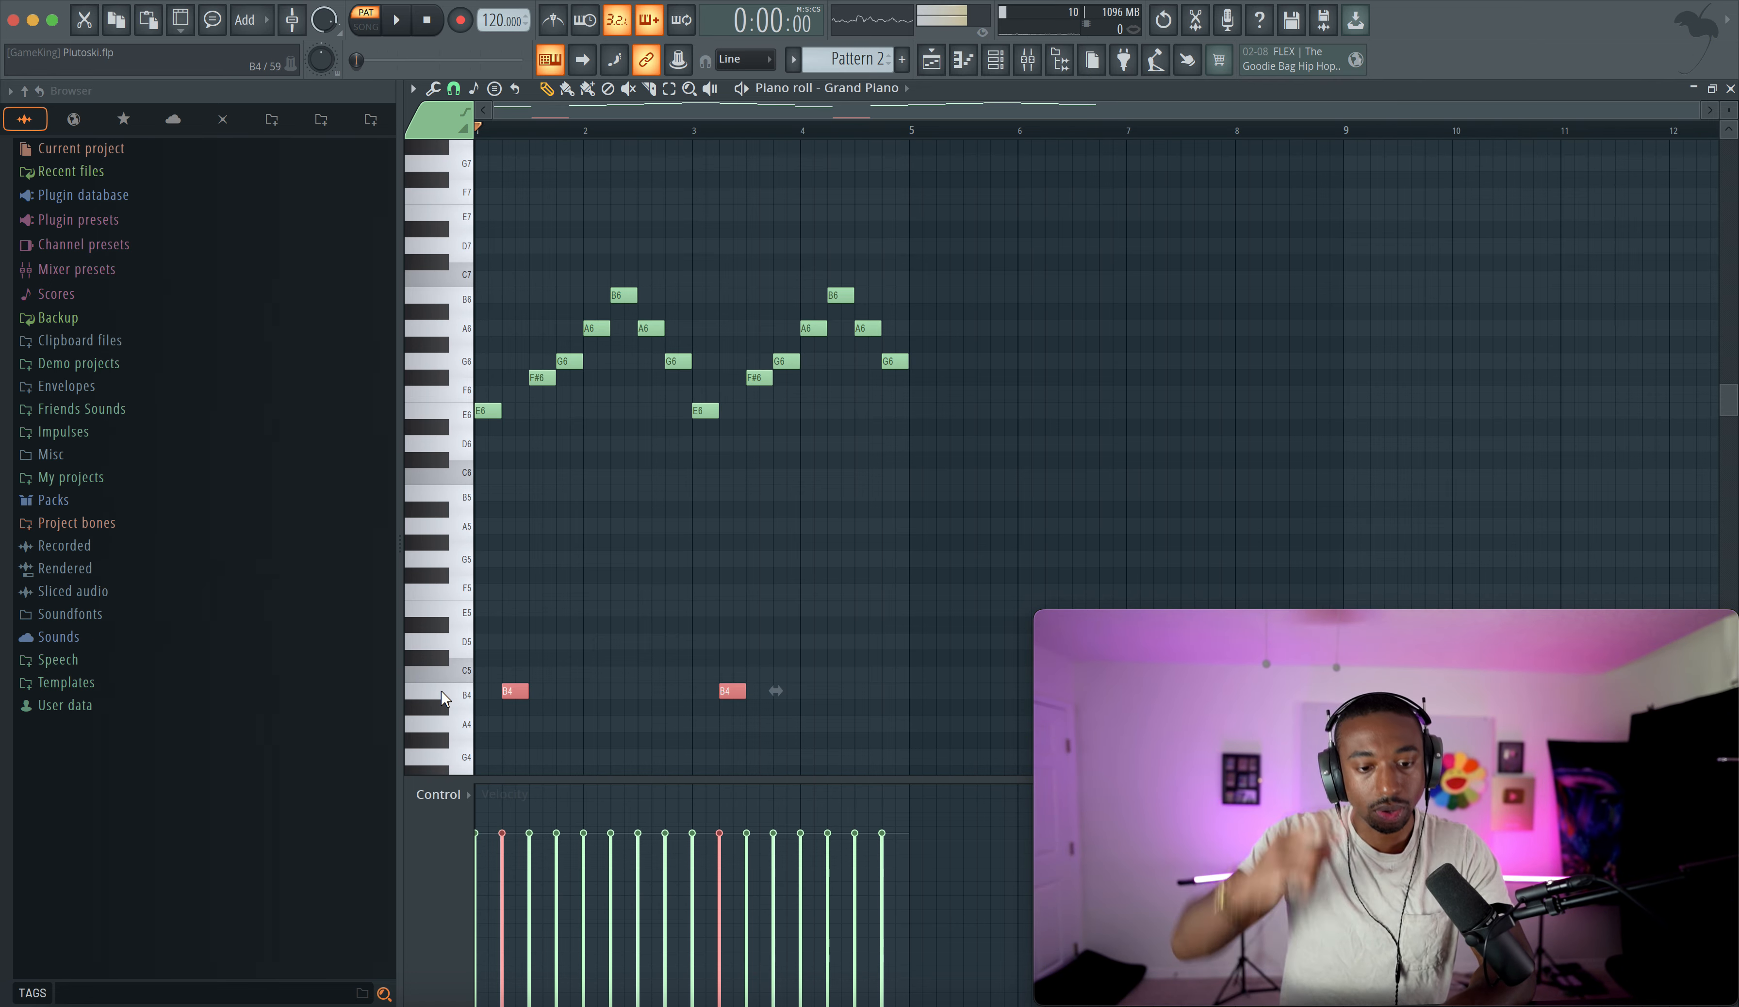
{"action": "key", "text": "space"}
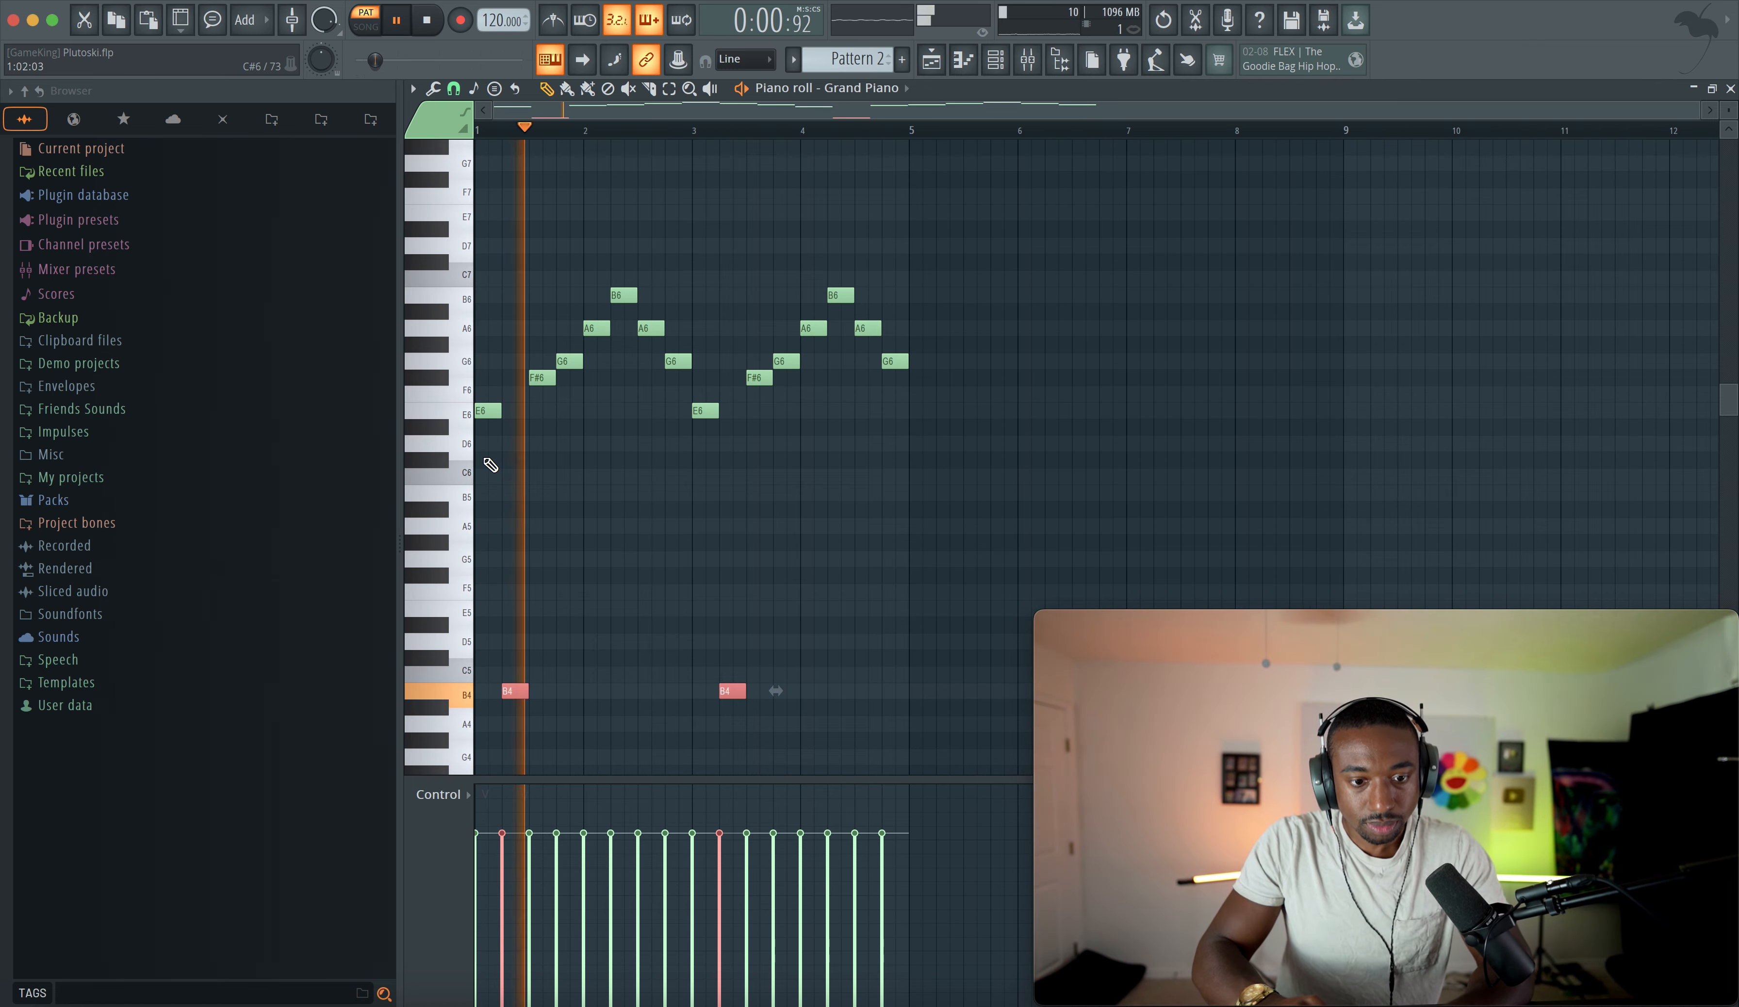
{"action": "left_click", "coordinate": [904, 260], "text": "super"}
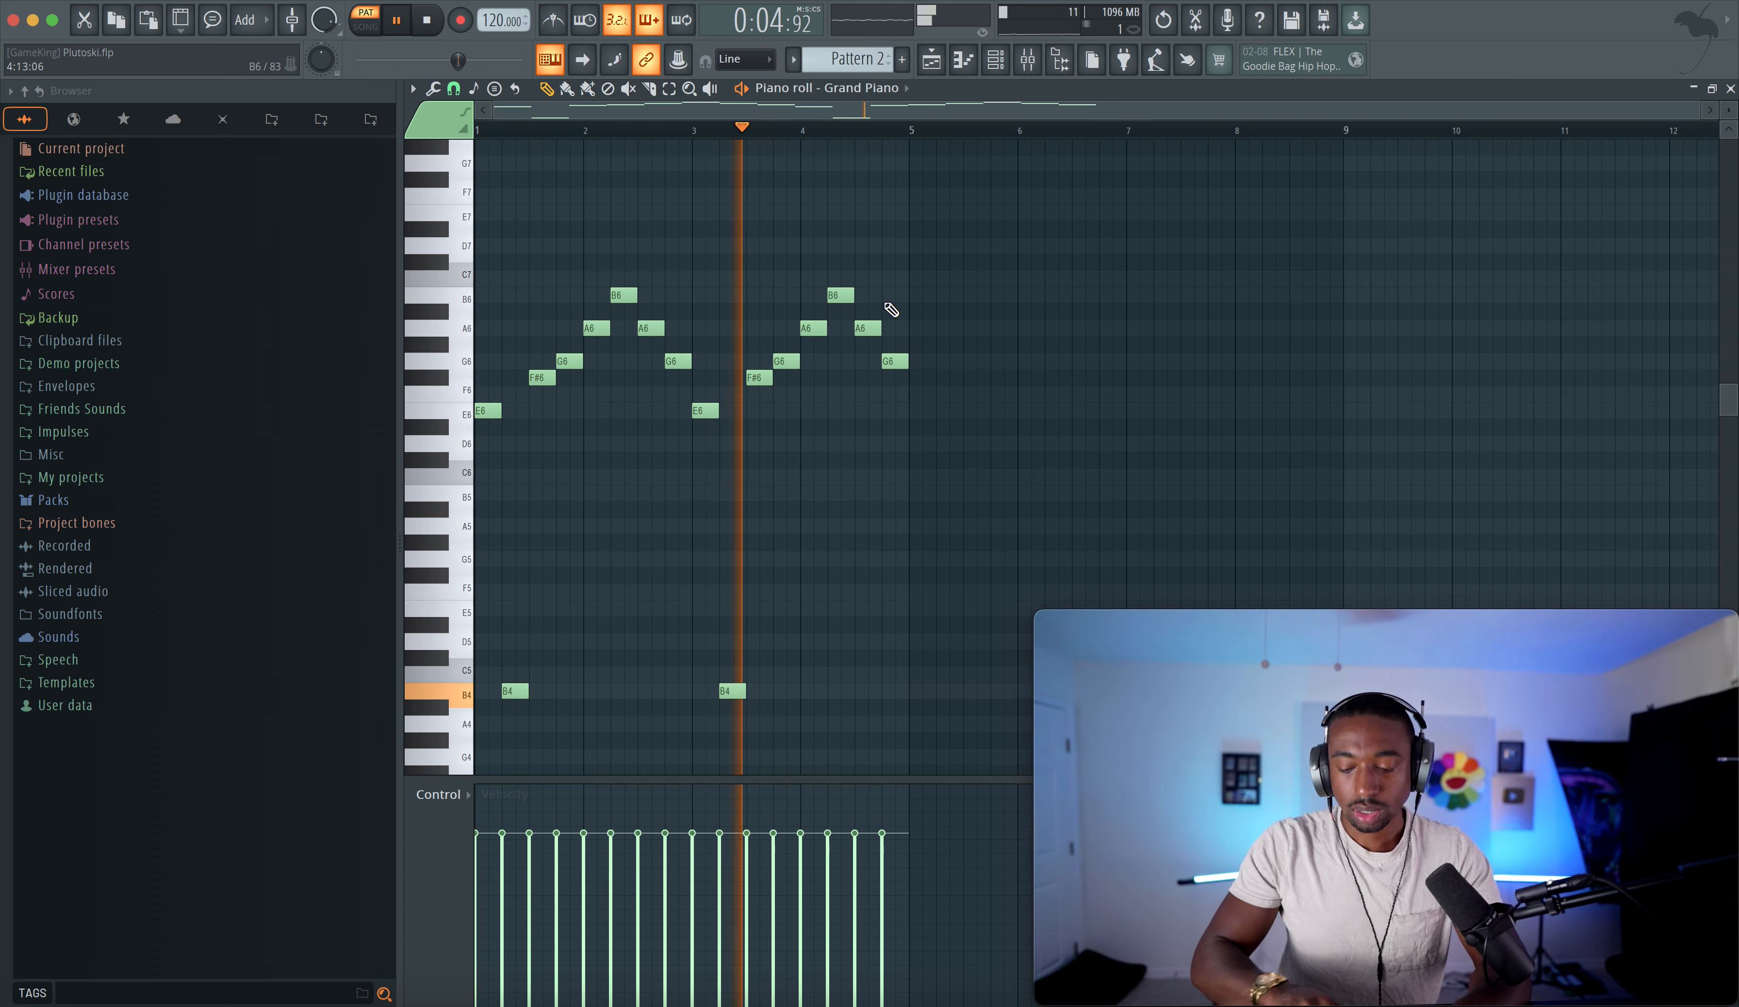
- Switch to the playlist in song mode and place Pattern 2 at the start of Track 1
{"action": "key", "text": "super+Down"}
{"action": "scroll", "coordinate": [823, 425], "scroll_direction": "down", "scroll_amount": 3}
{"action": "left_click_drag", "start_coordinate": [795, 524], "coordinate": [457, 573]}
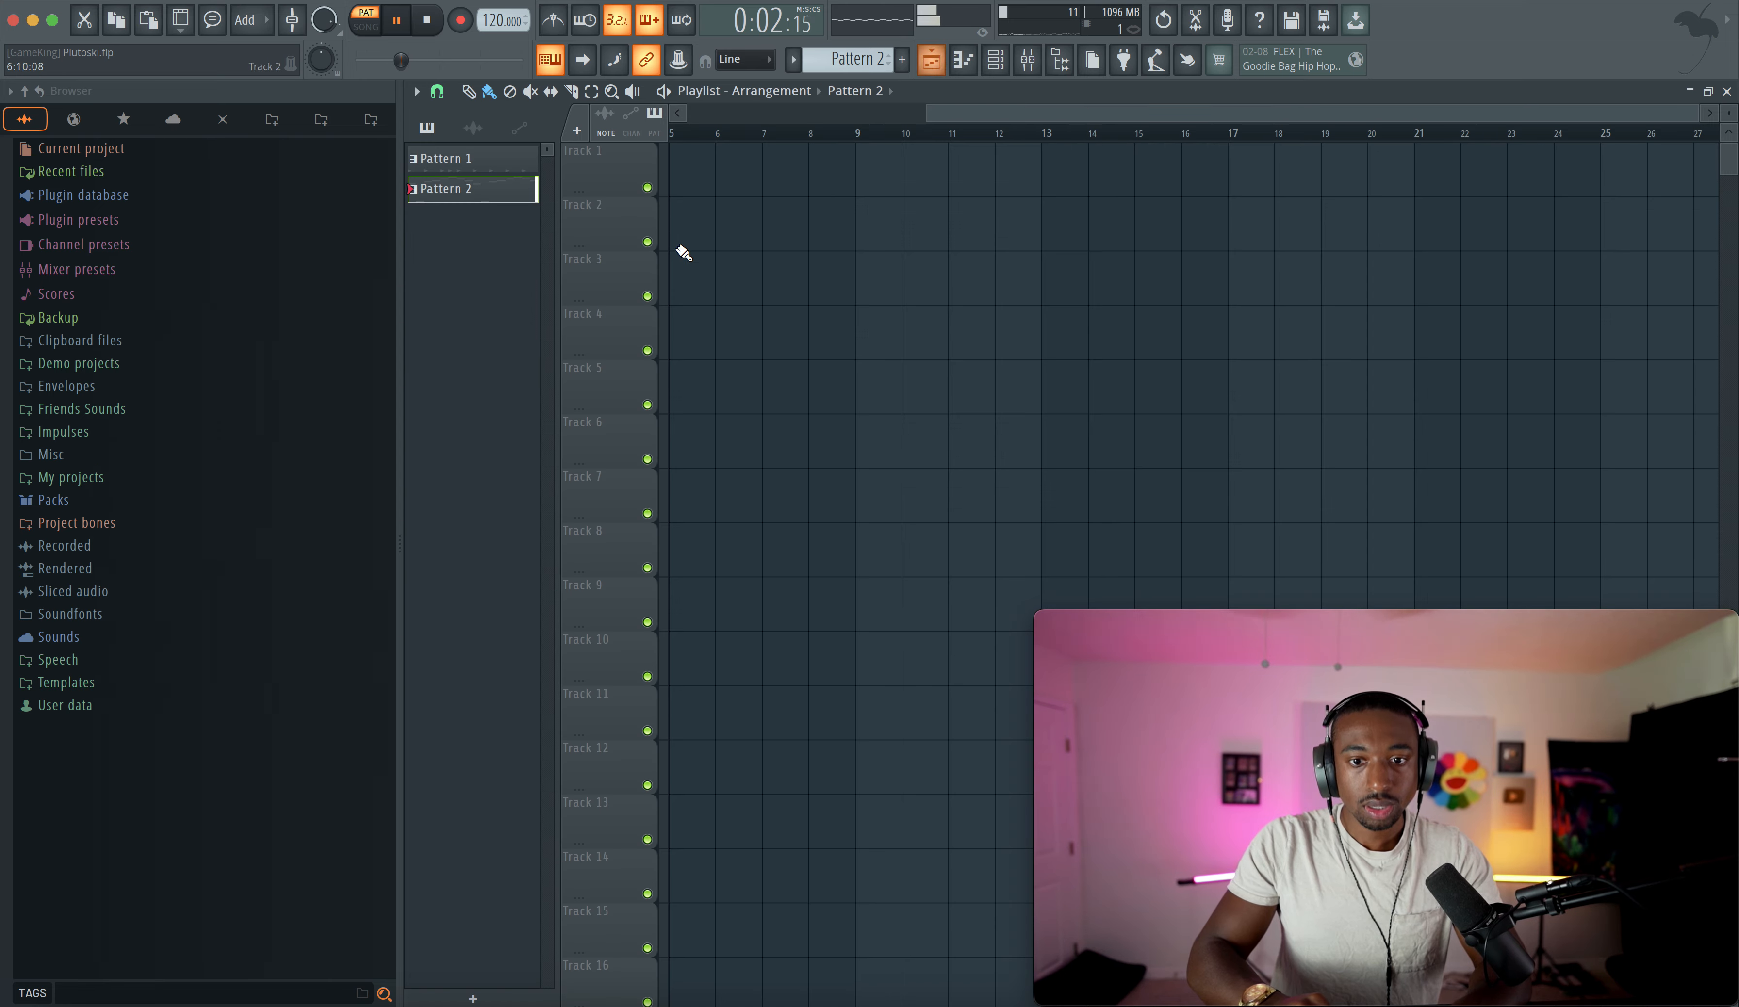
{"action": "key", "text": "F5"}
{"action": "left_click", "coordinate": [365, 26]}
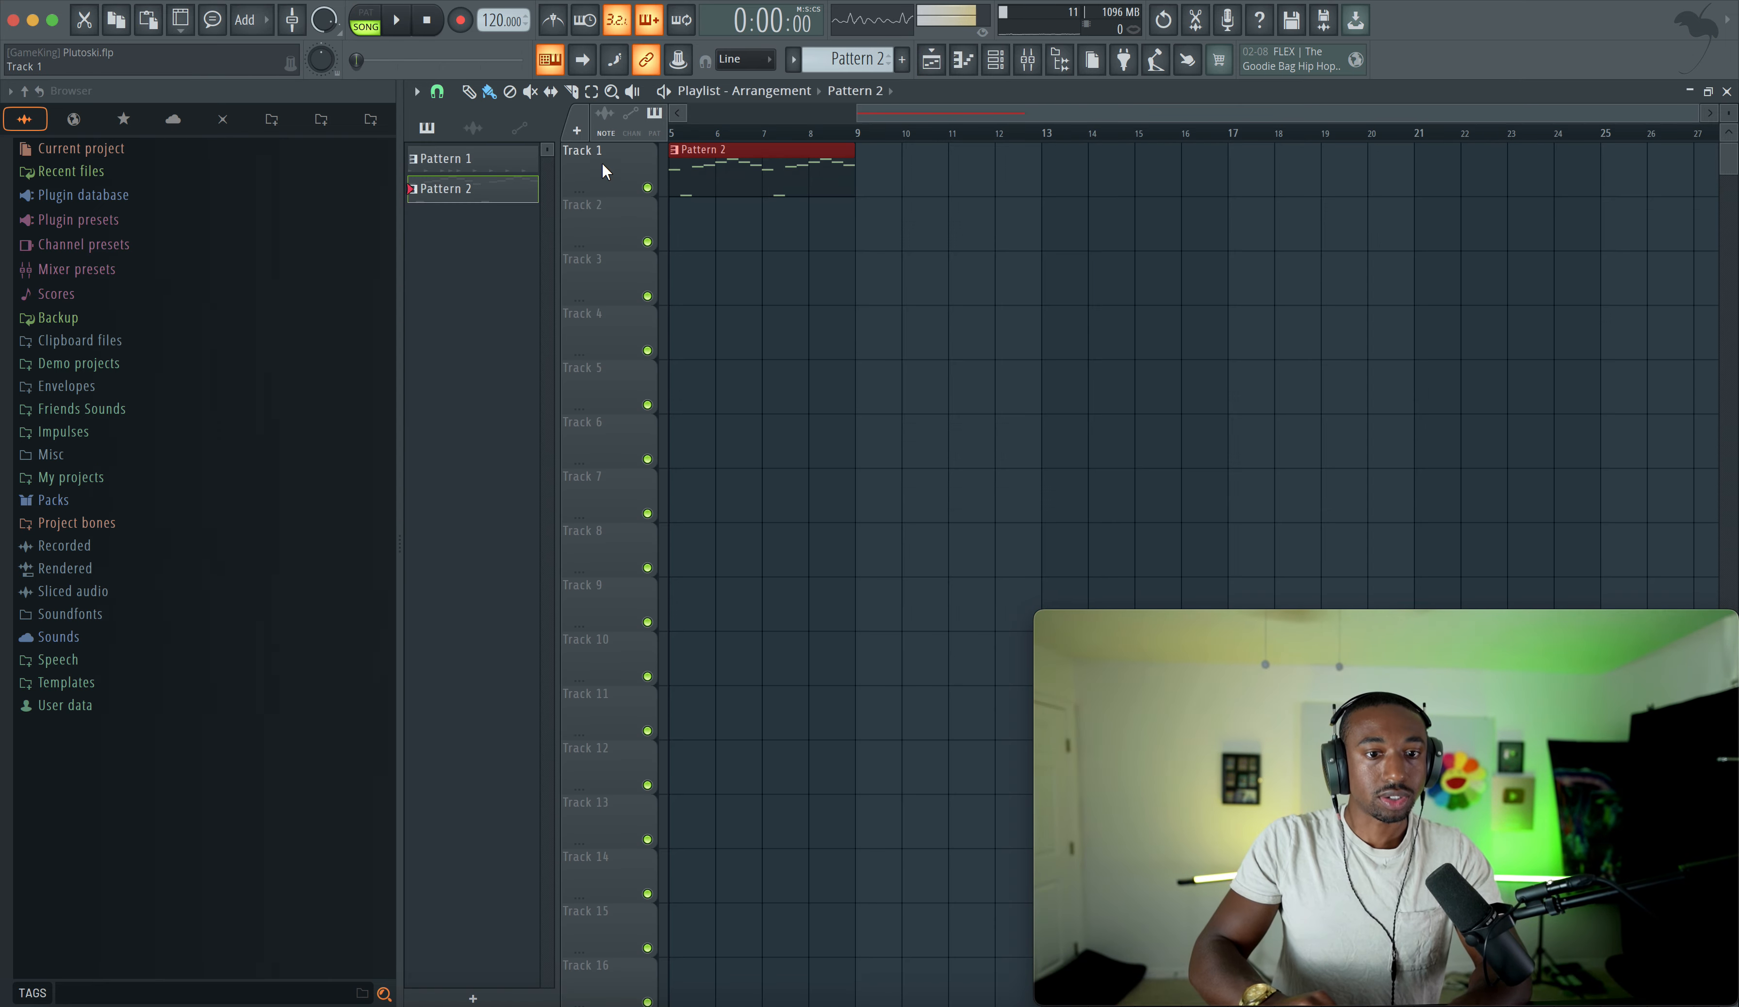
- Place a second Pattern 2 clip right after the first on Track 1 and play the arrangement
{"action": "left_click", "coordinate": [552, 19]}
{"action": "left_click", "coordinate": [869, 181]}
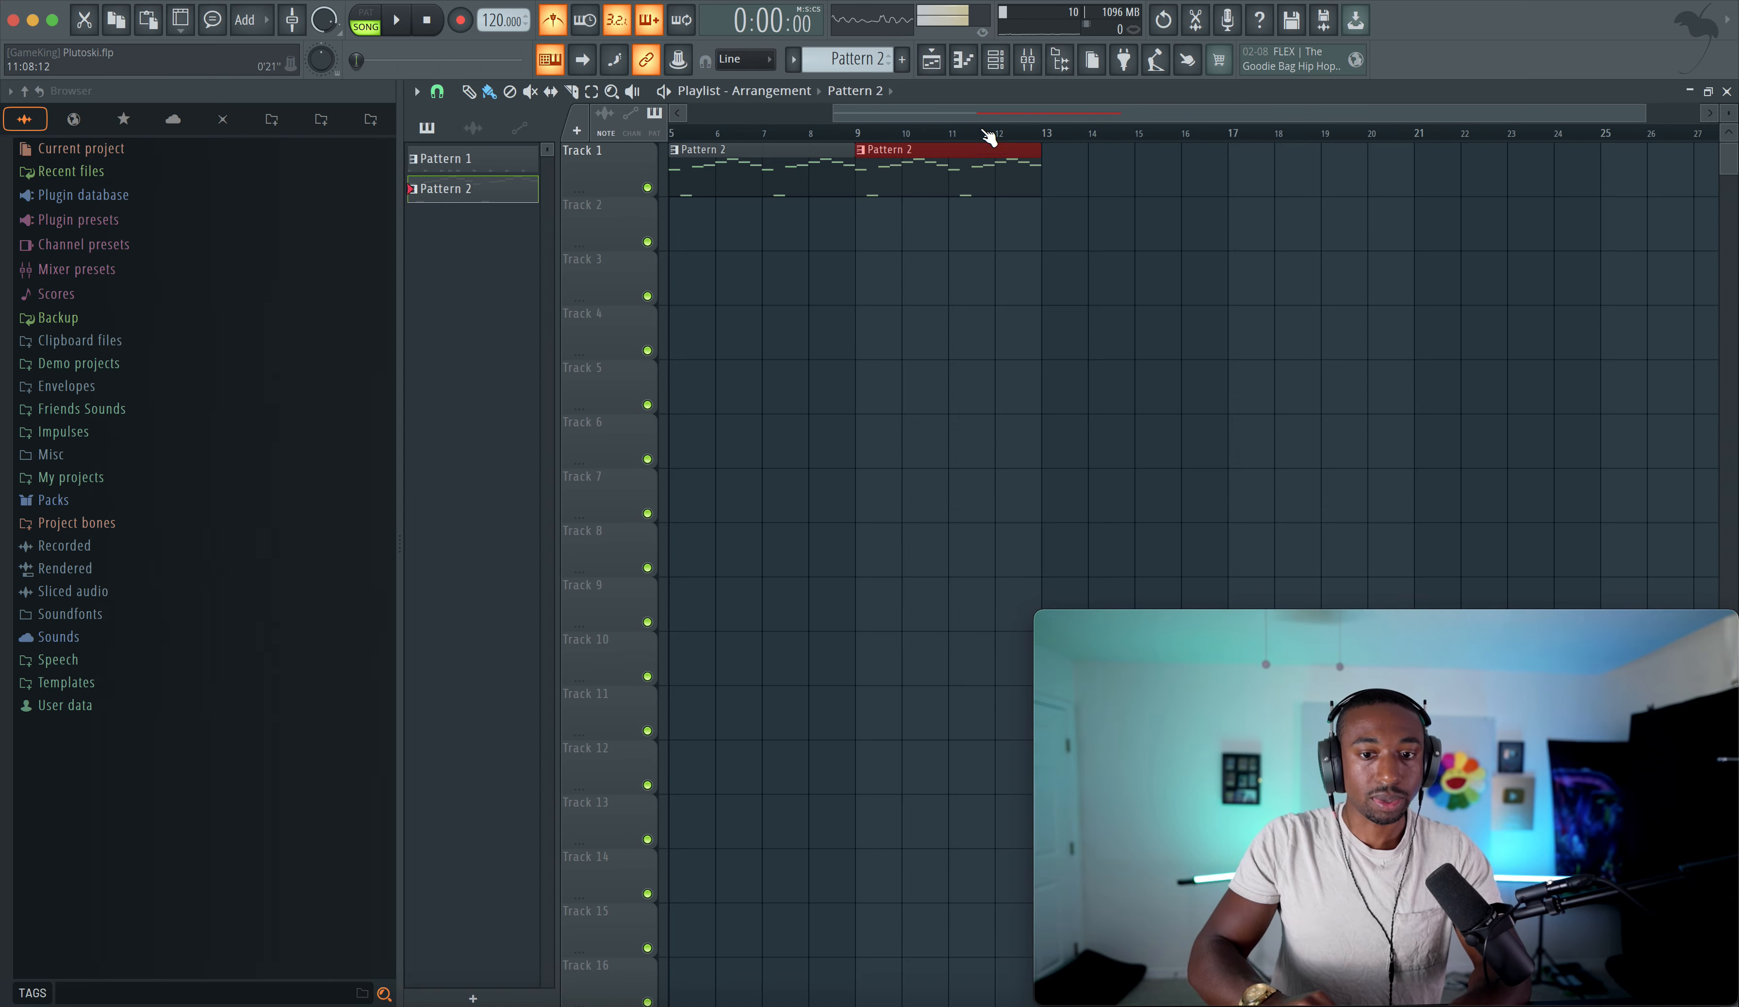
{"action": "key", "text": "space"}
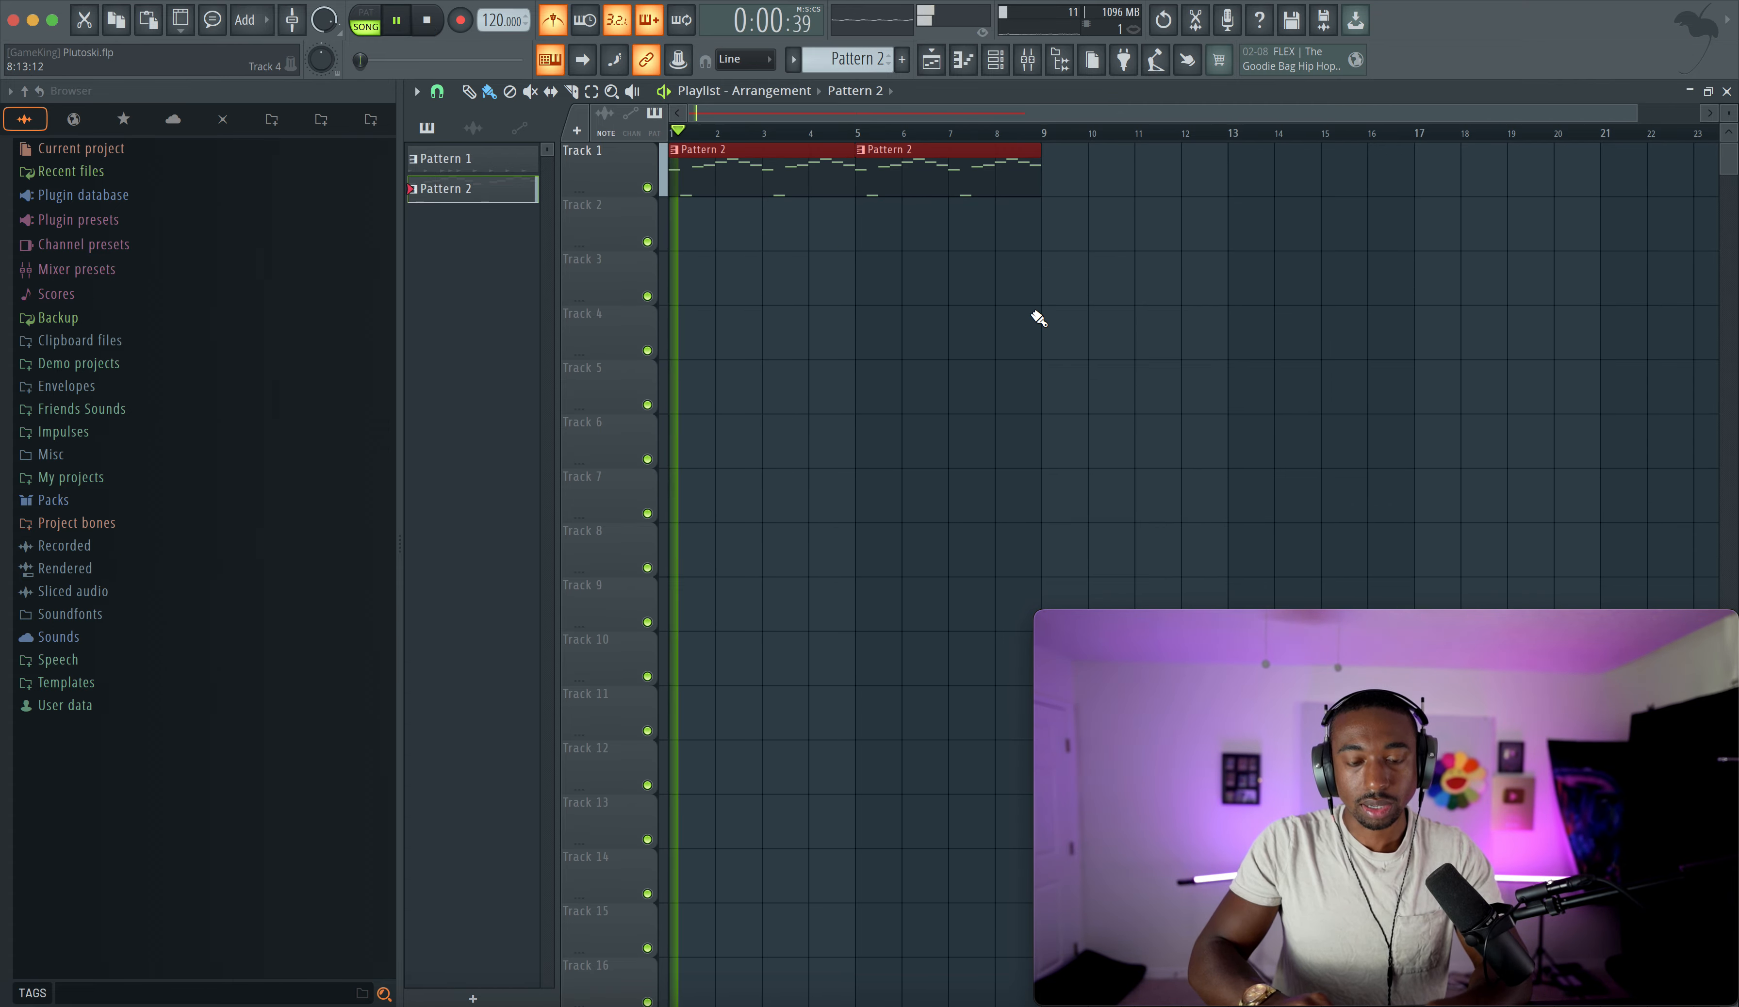
{"action": "left_click", "coordinate": [1049, 182]}
{"action": "left_click", "coordinate": [1238, 172]}
{"action": "key", "text": "space"}
- Create Pattern 3 in the channel rack and route all channels to their own mixer tracks
{"action": "left_click", "coordinate": [995, 60]}
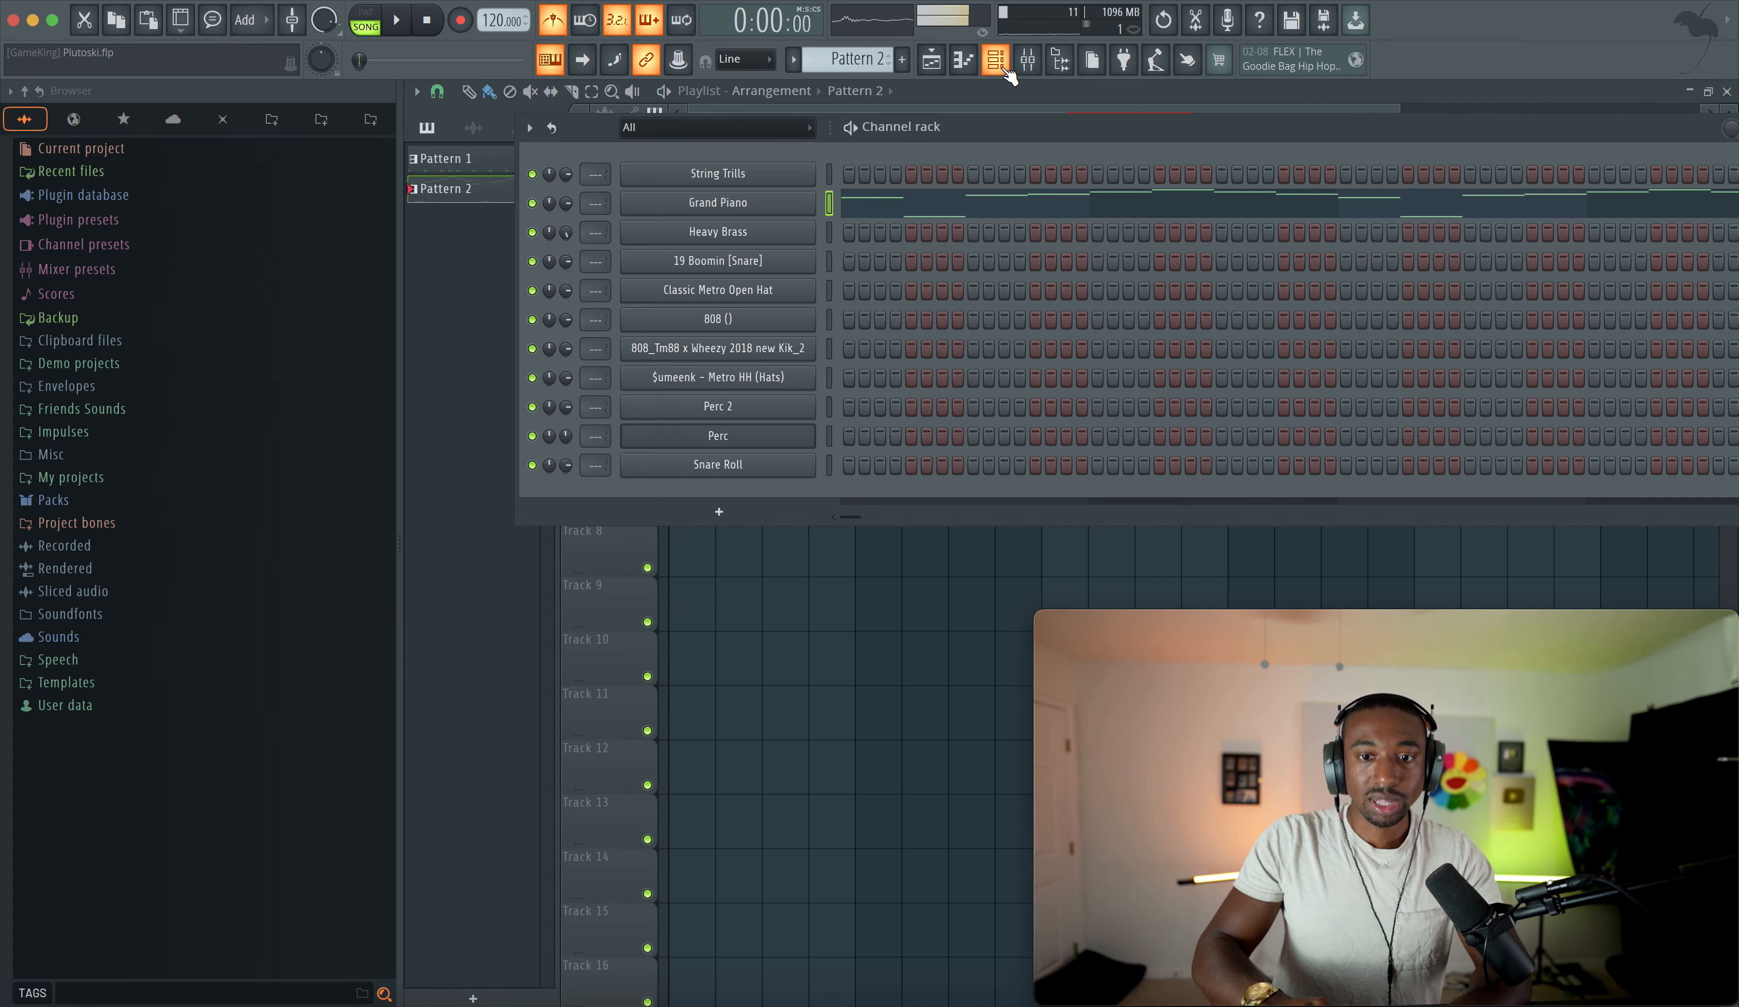
{"action": "left_click_drag", "start_coordinate": [873, 60], "coordinate": [873, 46]}
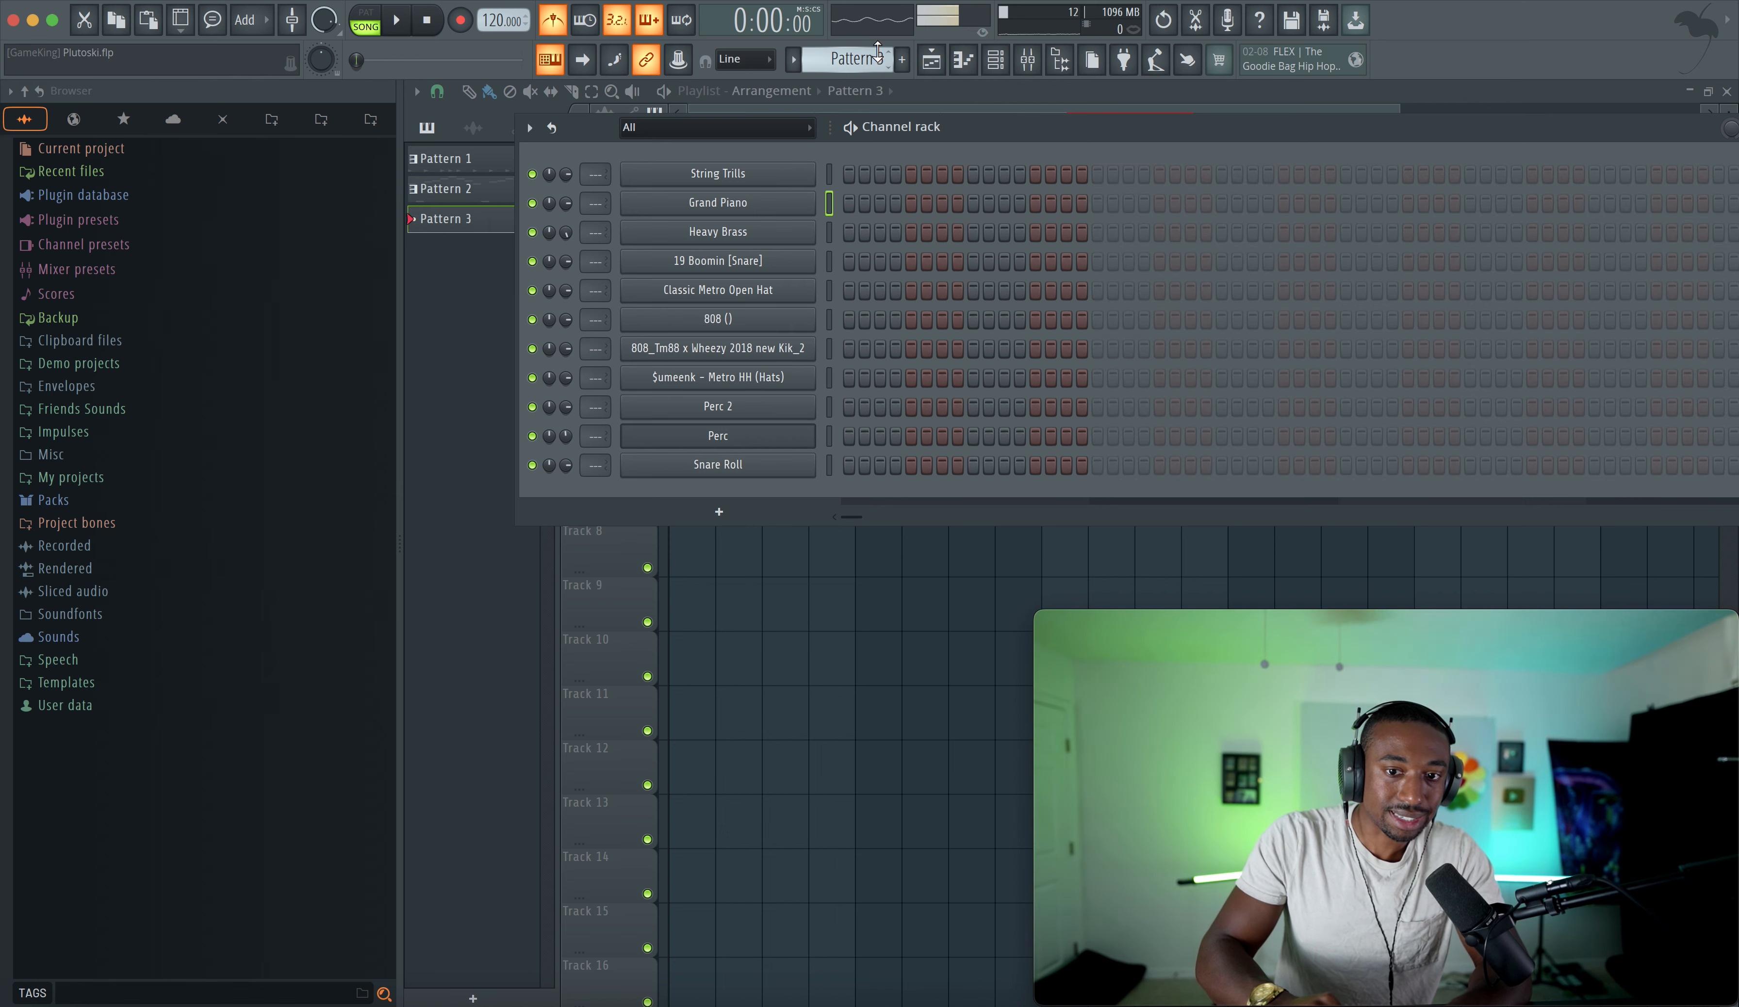
{"action": "left_click", "coordinate": [829, 173]}
{"action": "left_click_drag", "start_coordinate": [829, 179], "coordinate": [831, 497]}
{"action": "key", "text": "ctrl+l"}
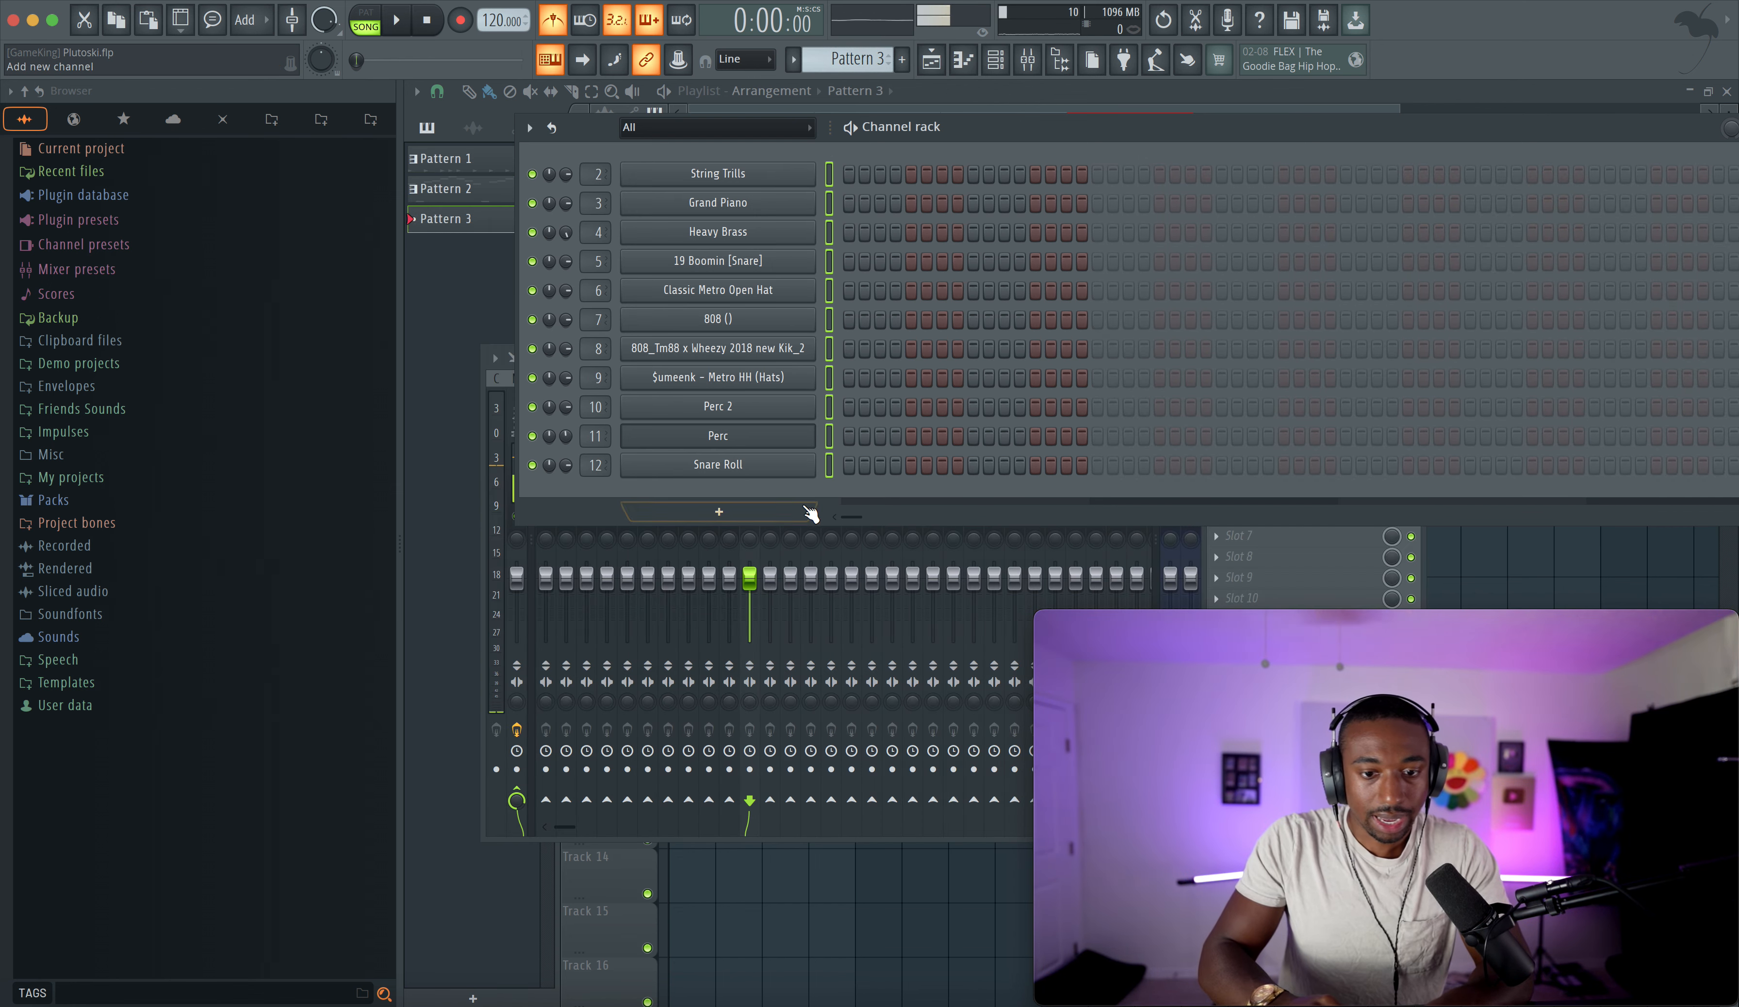
- Select the Heavy Brass channel and open its instrument plugin
{"action": "left_click", "coordinate": [832, 182]}
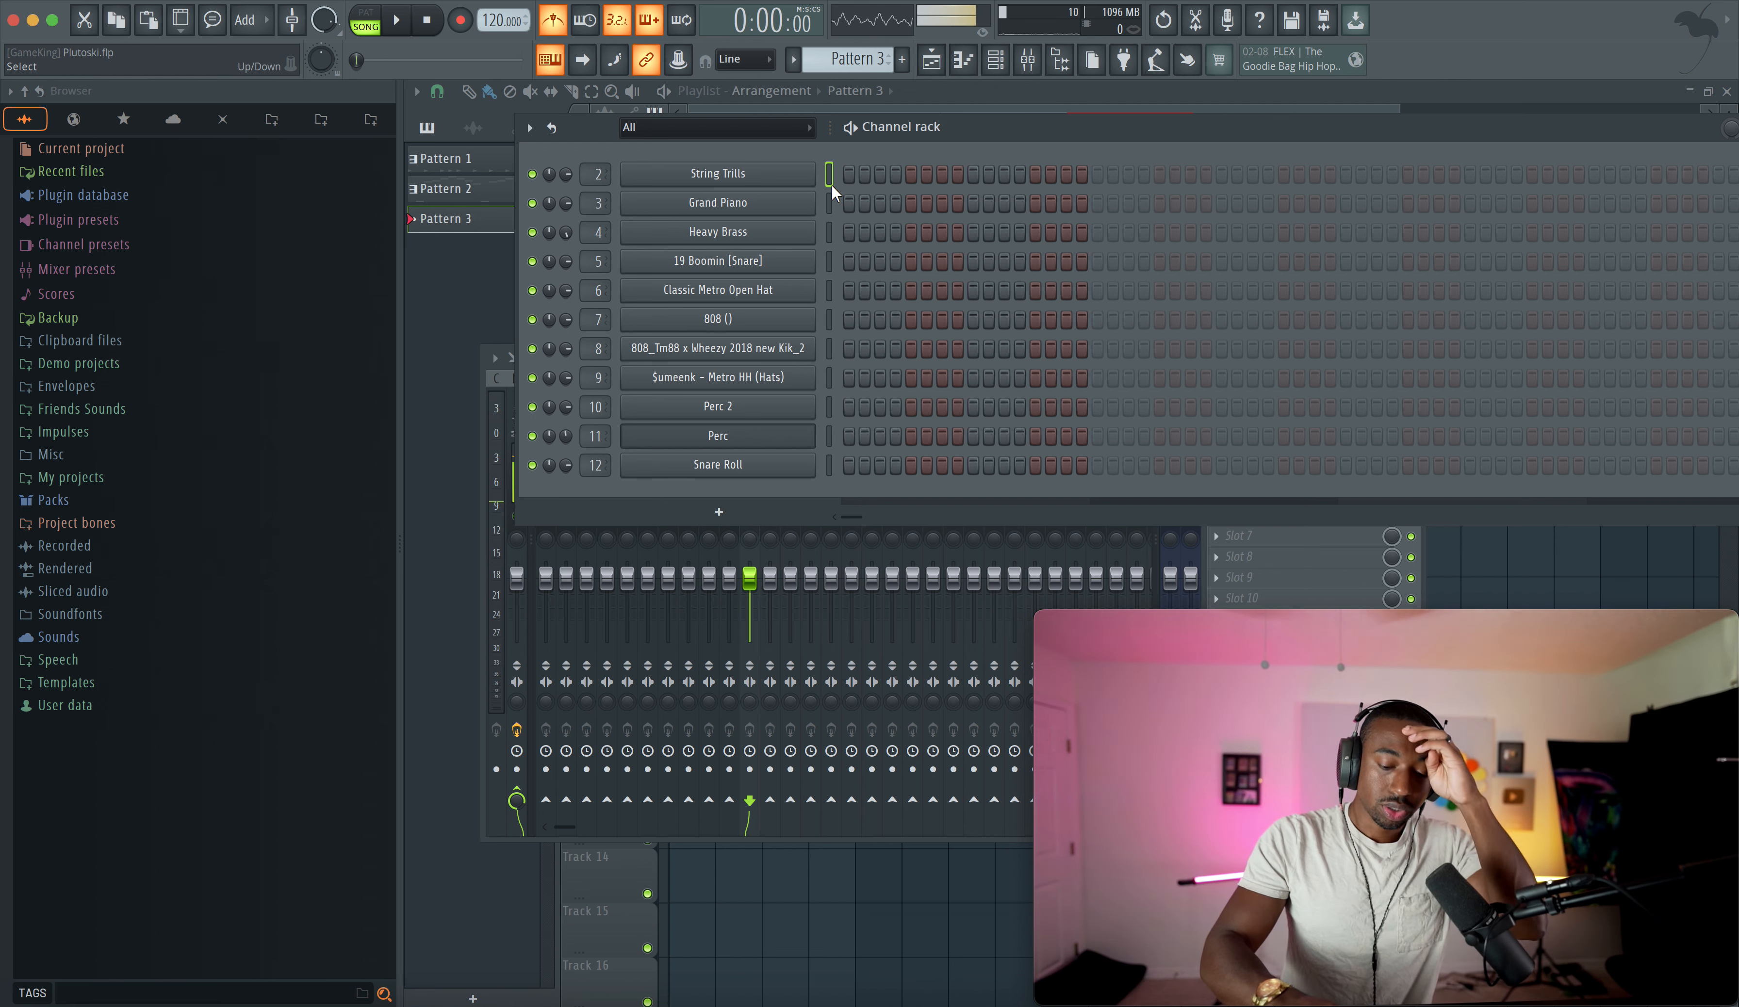
{"action": "left_click", "coordinate": [830, 202]}
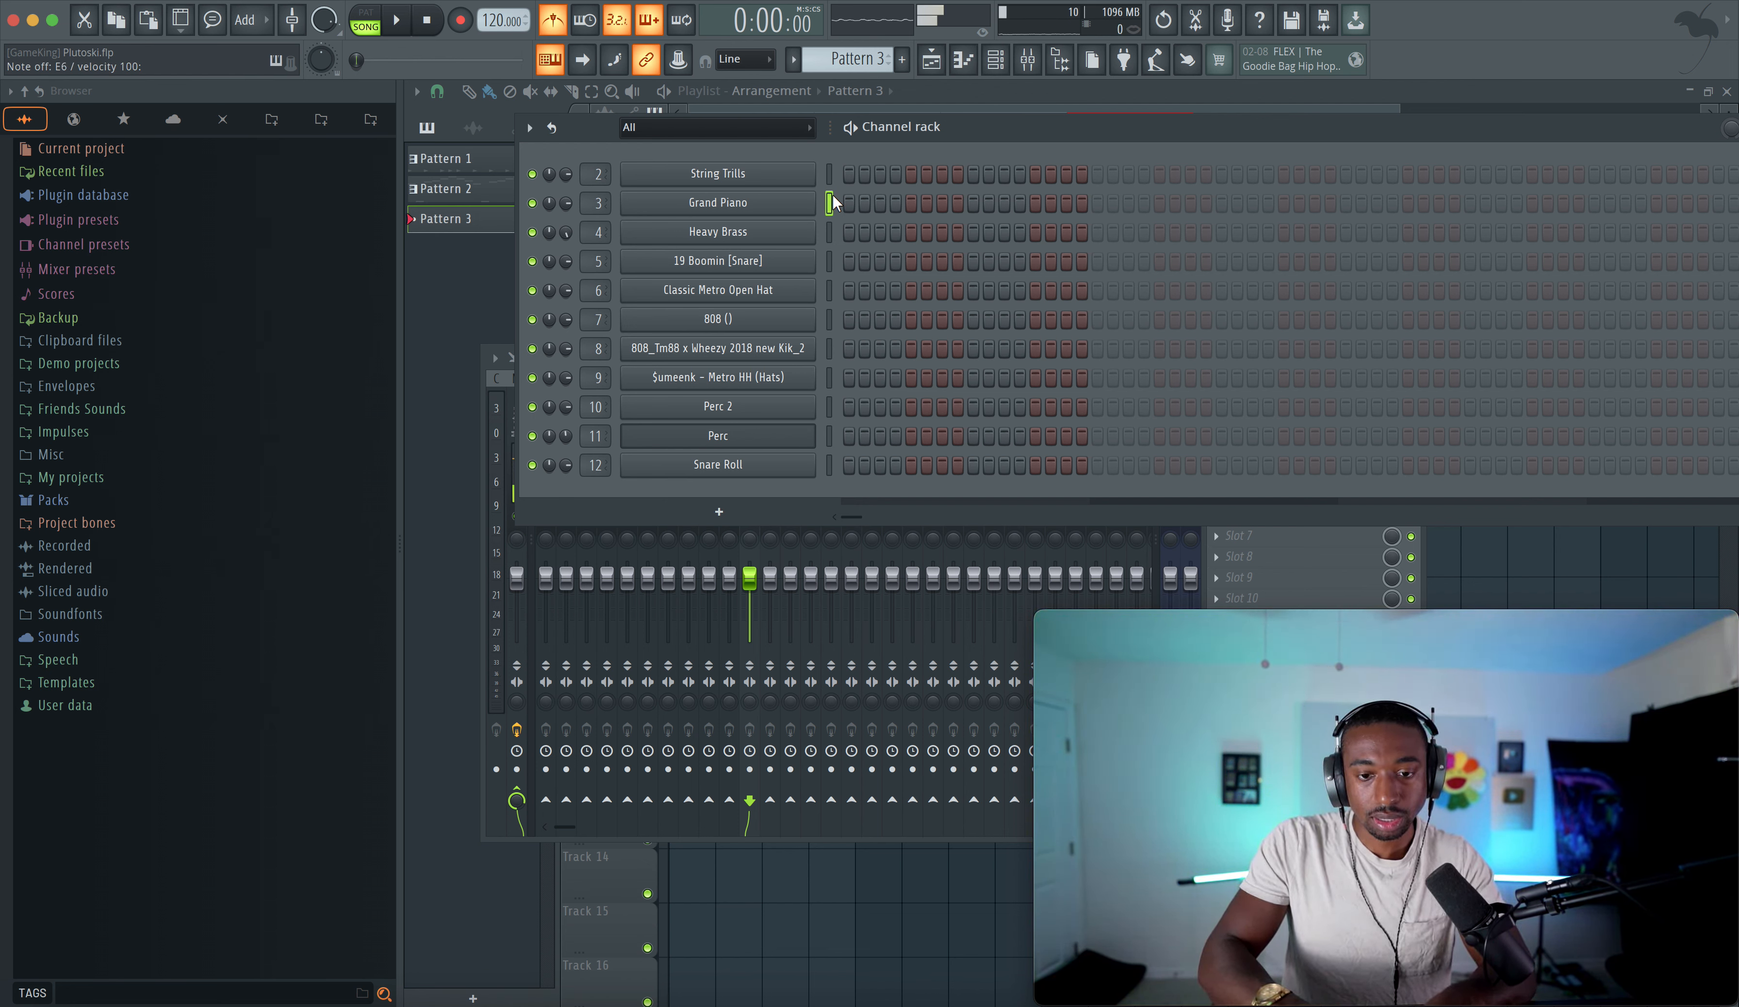
{"action": "left_click", "coordinate": [830, 232]}
{"action": "left_click", "coordinate": [795, 231]}
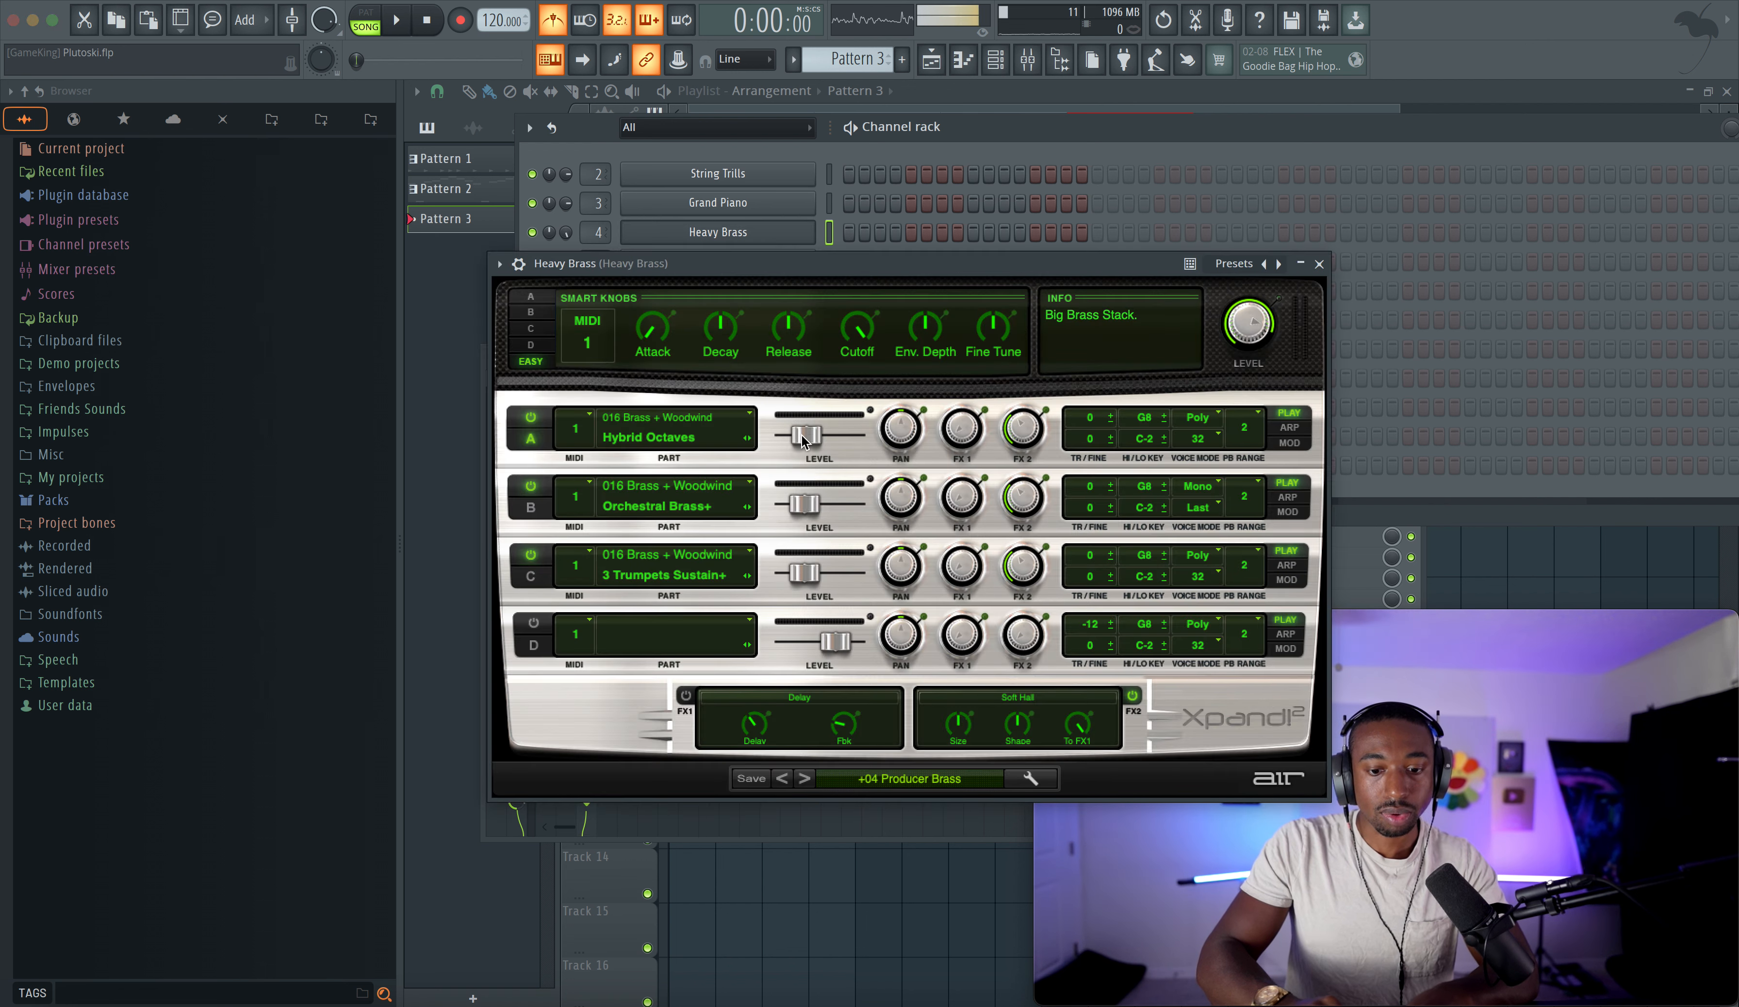
- Audition the Heavy Brass preset with a few notes on the typing keyboard, then close its plugin window
{"action": "left_click_drag", "start_coordinate": [877, 264], "coordinate": [827, 194]}
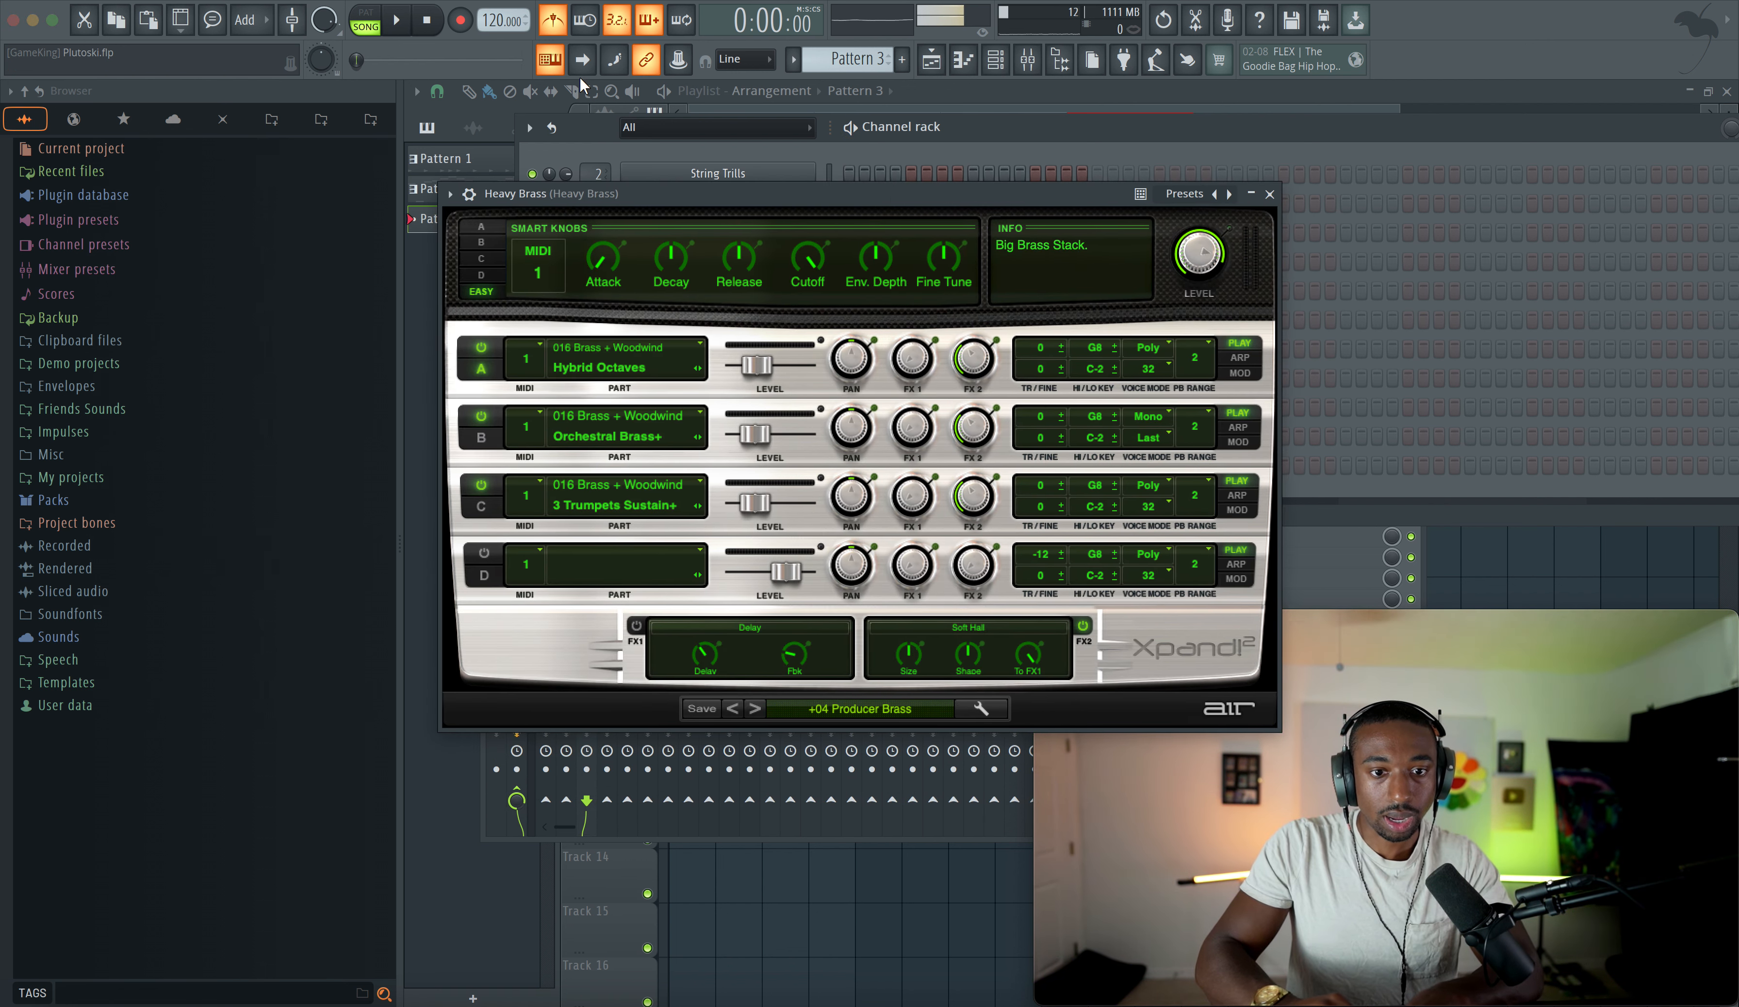
{"action": "right_click", "coordinate": [566, 73]}
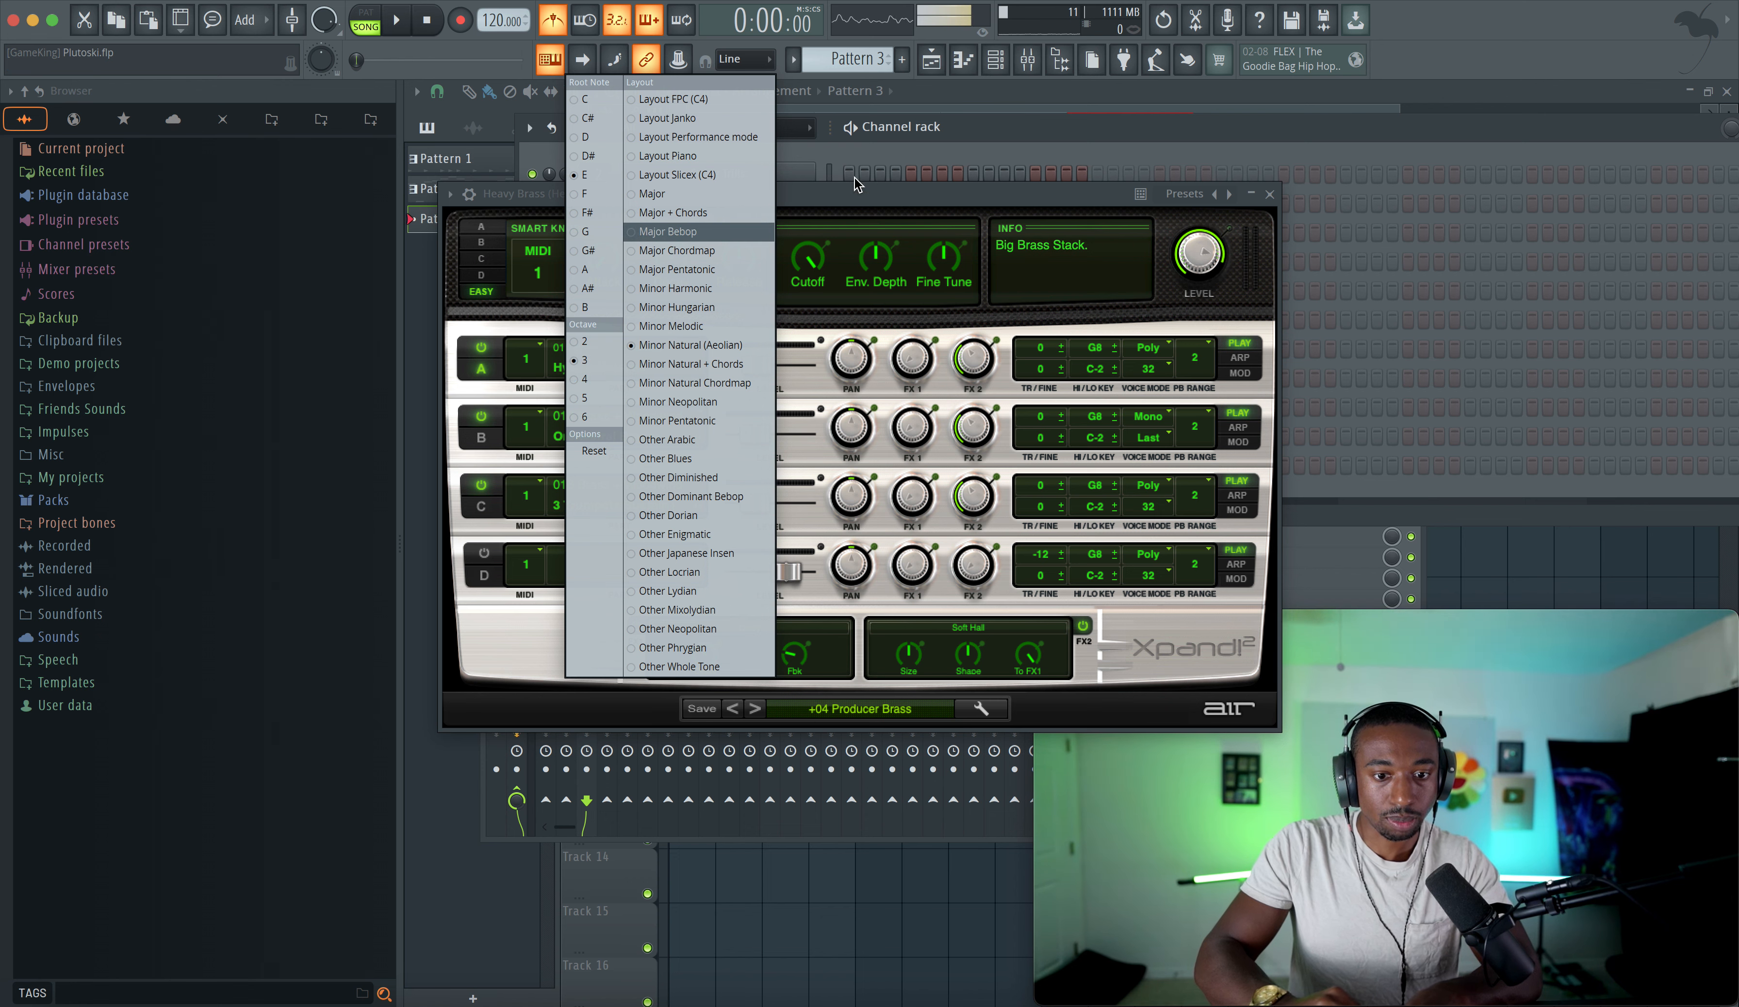
{"action": "left_click", "coordinate": [950, 128]}
{"action": "key", "text": "x"}
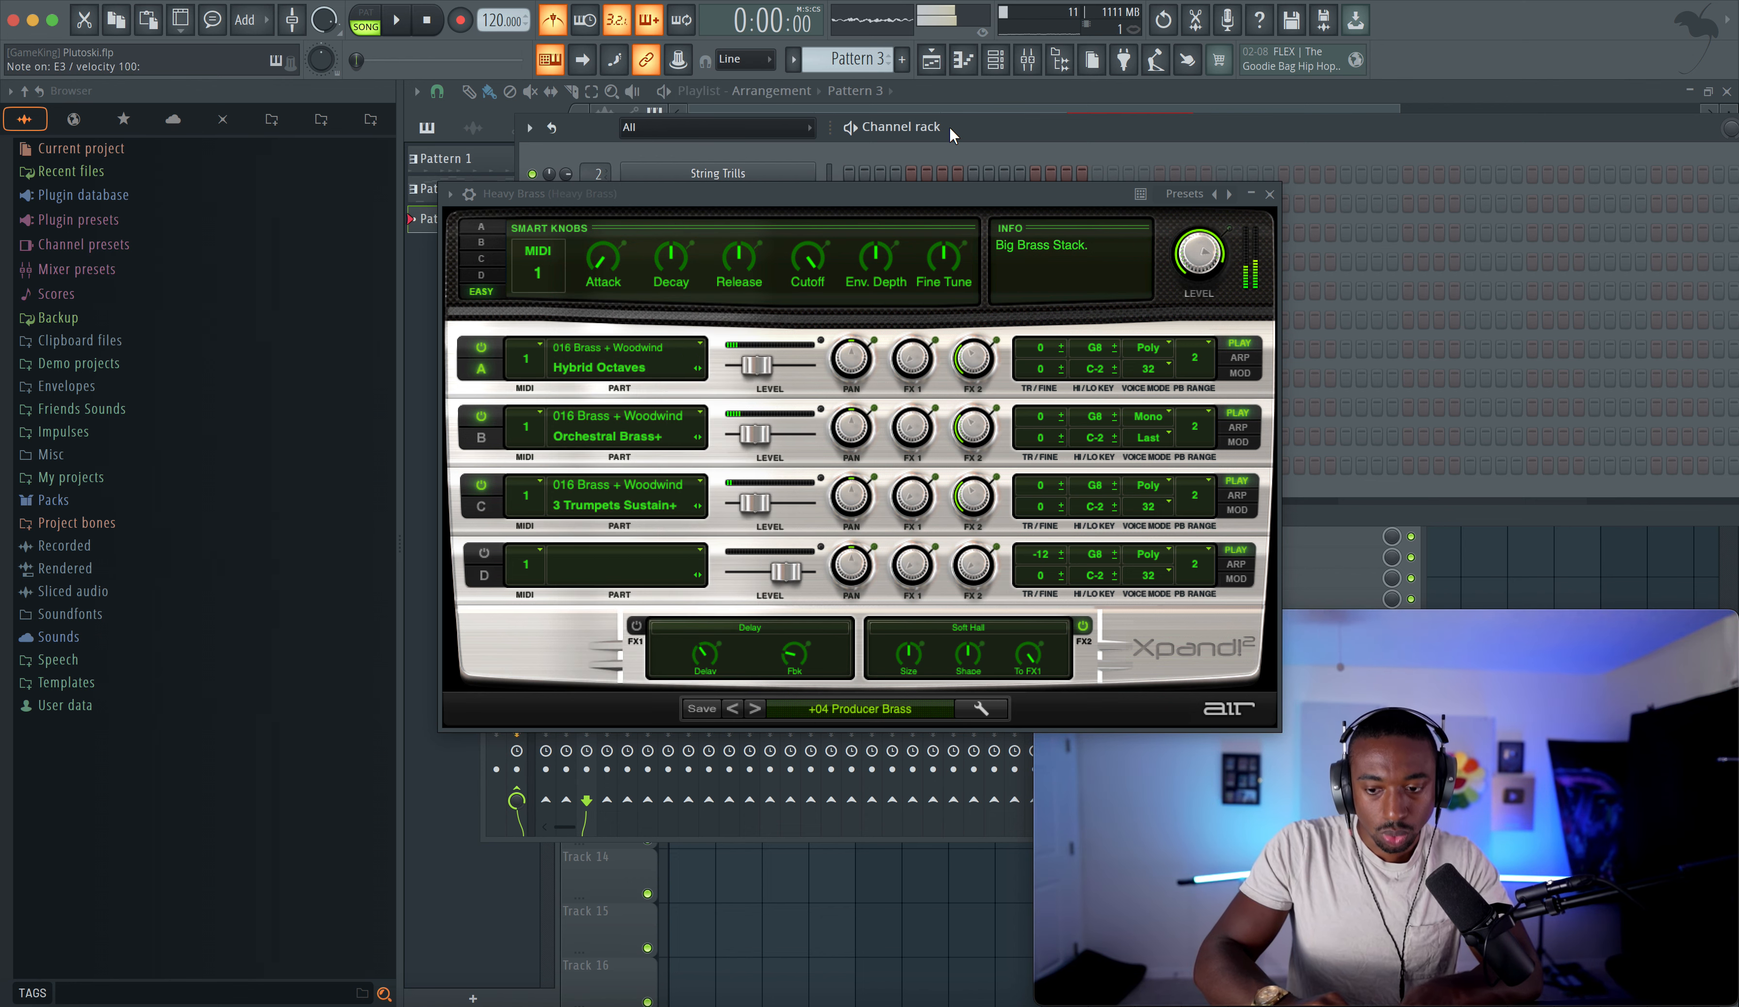
{"action": "key", "text": "z"}
{"action": "key", "text": "z"}
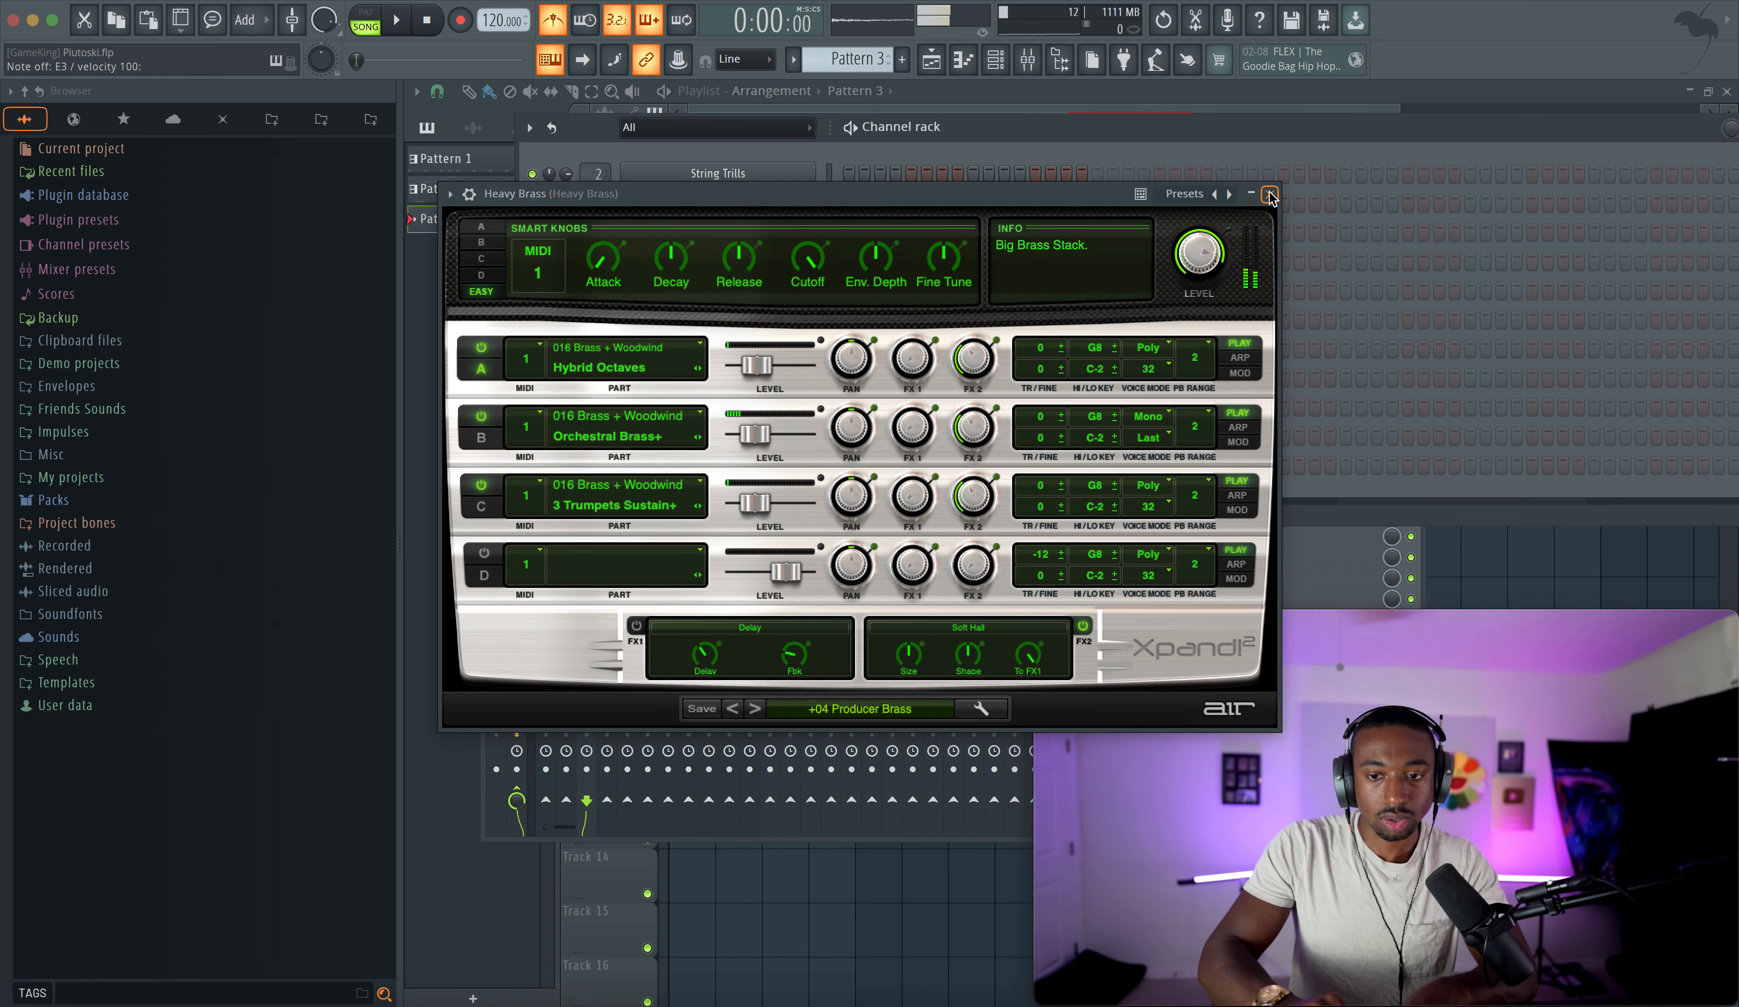
{"action": "left_click", "coordinate": [1272, 195]}
- Select the 19 Boomin [Snare] channel and audition it with a few notes
{"action": "left_click", "coordinate": [830, 260]}
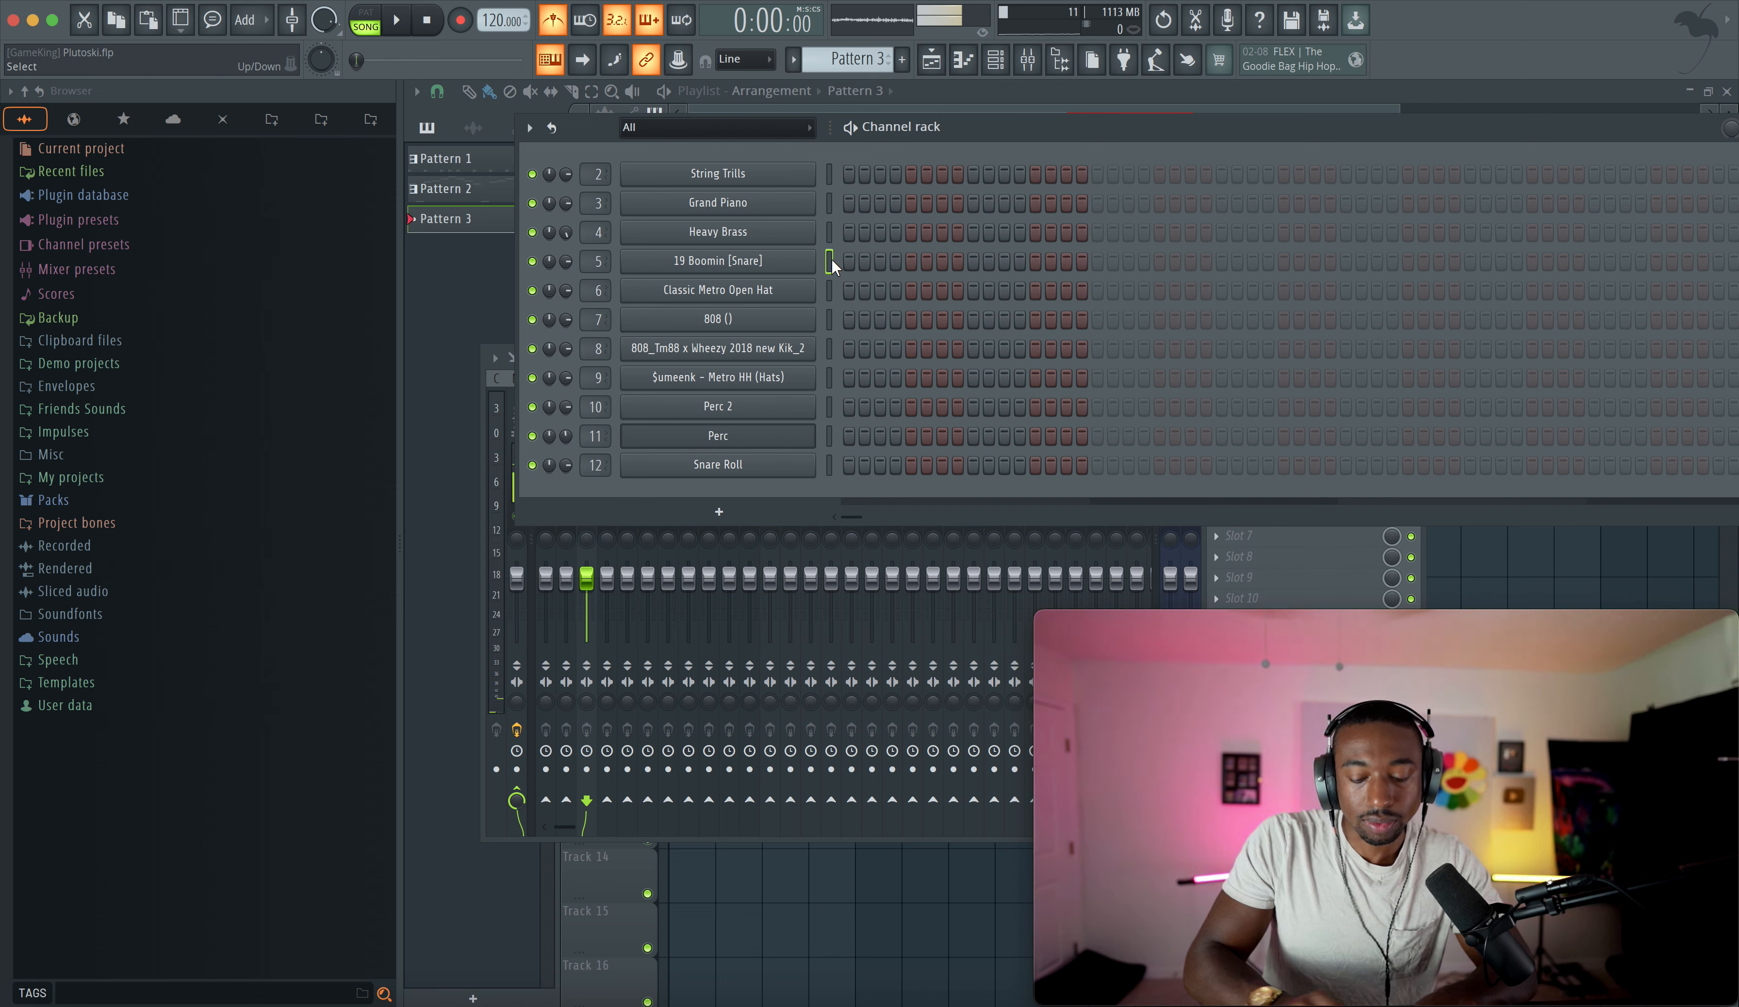
{"action": "left_click", "coordinate": [559, 61]}
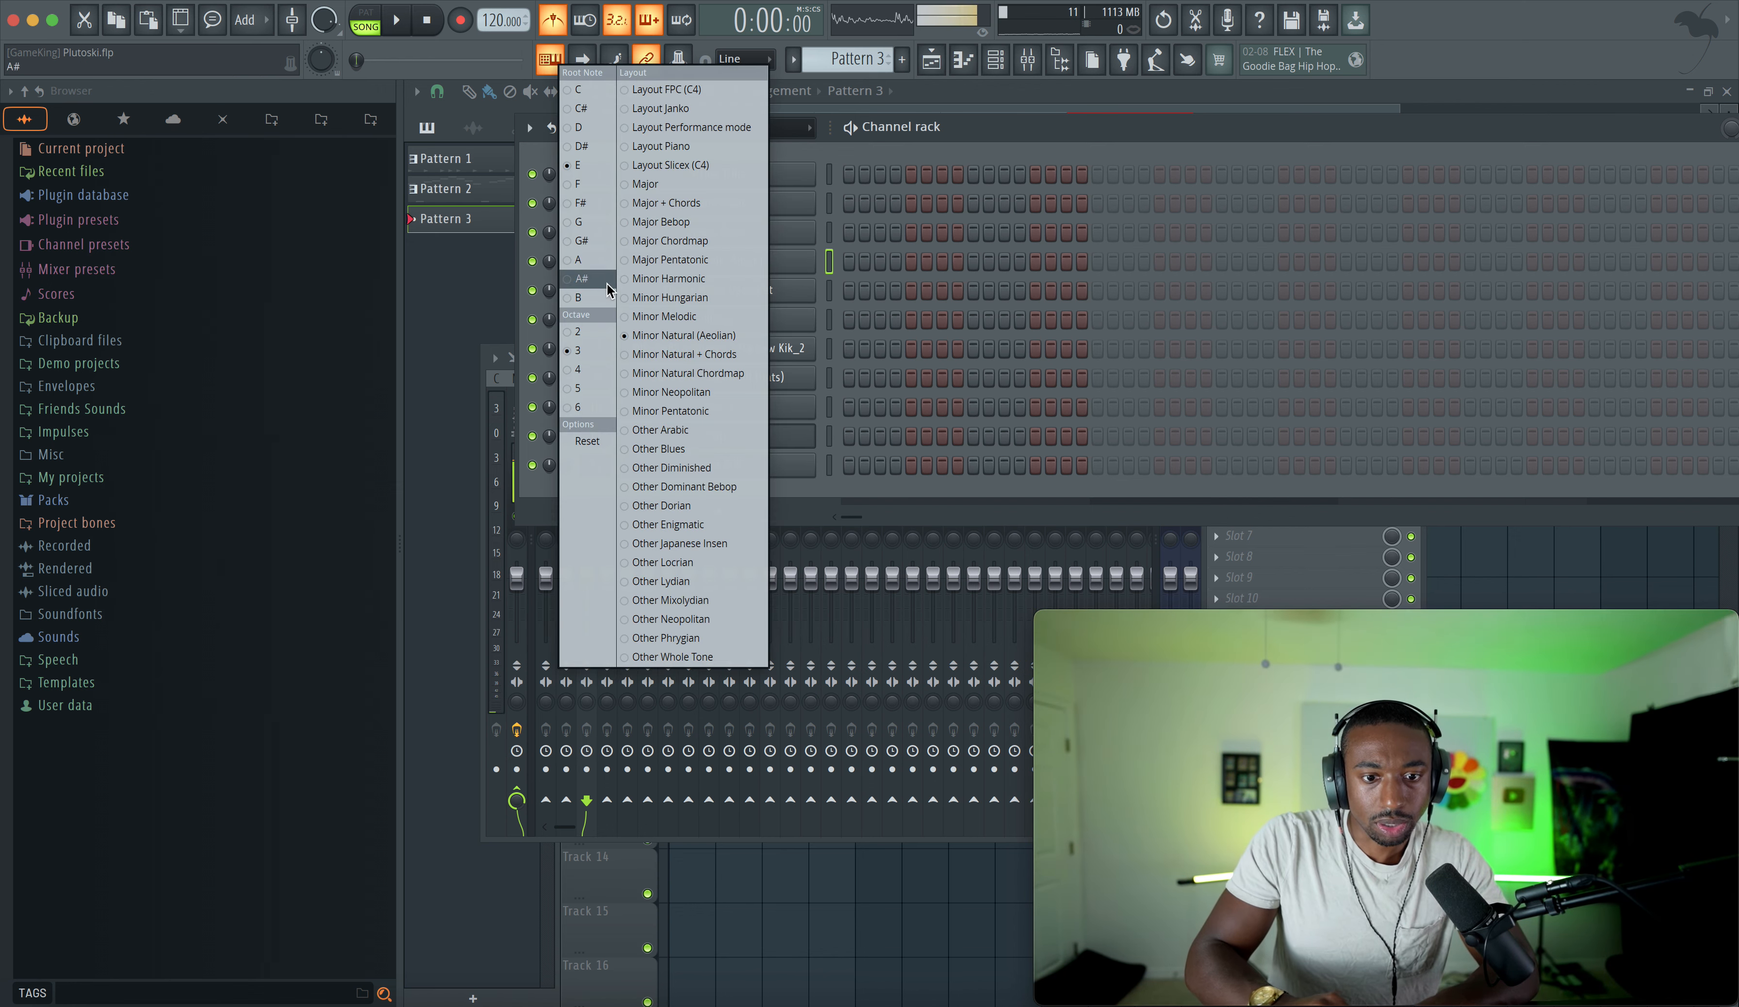
{"action": "left_click", "coordinate": [867, 136]}
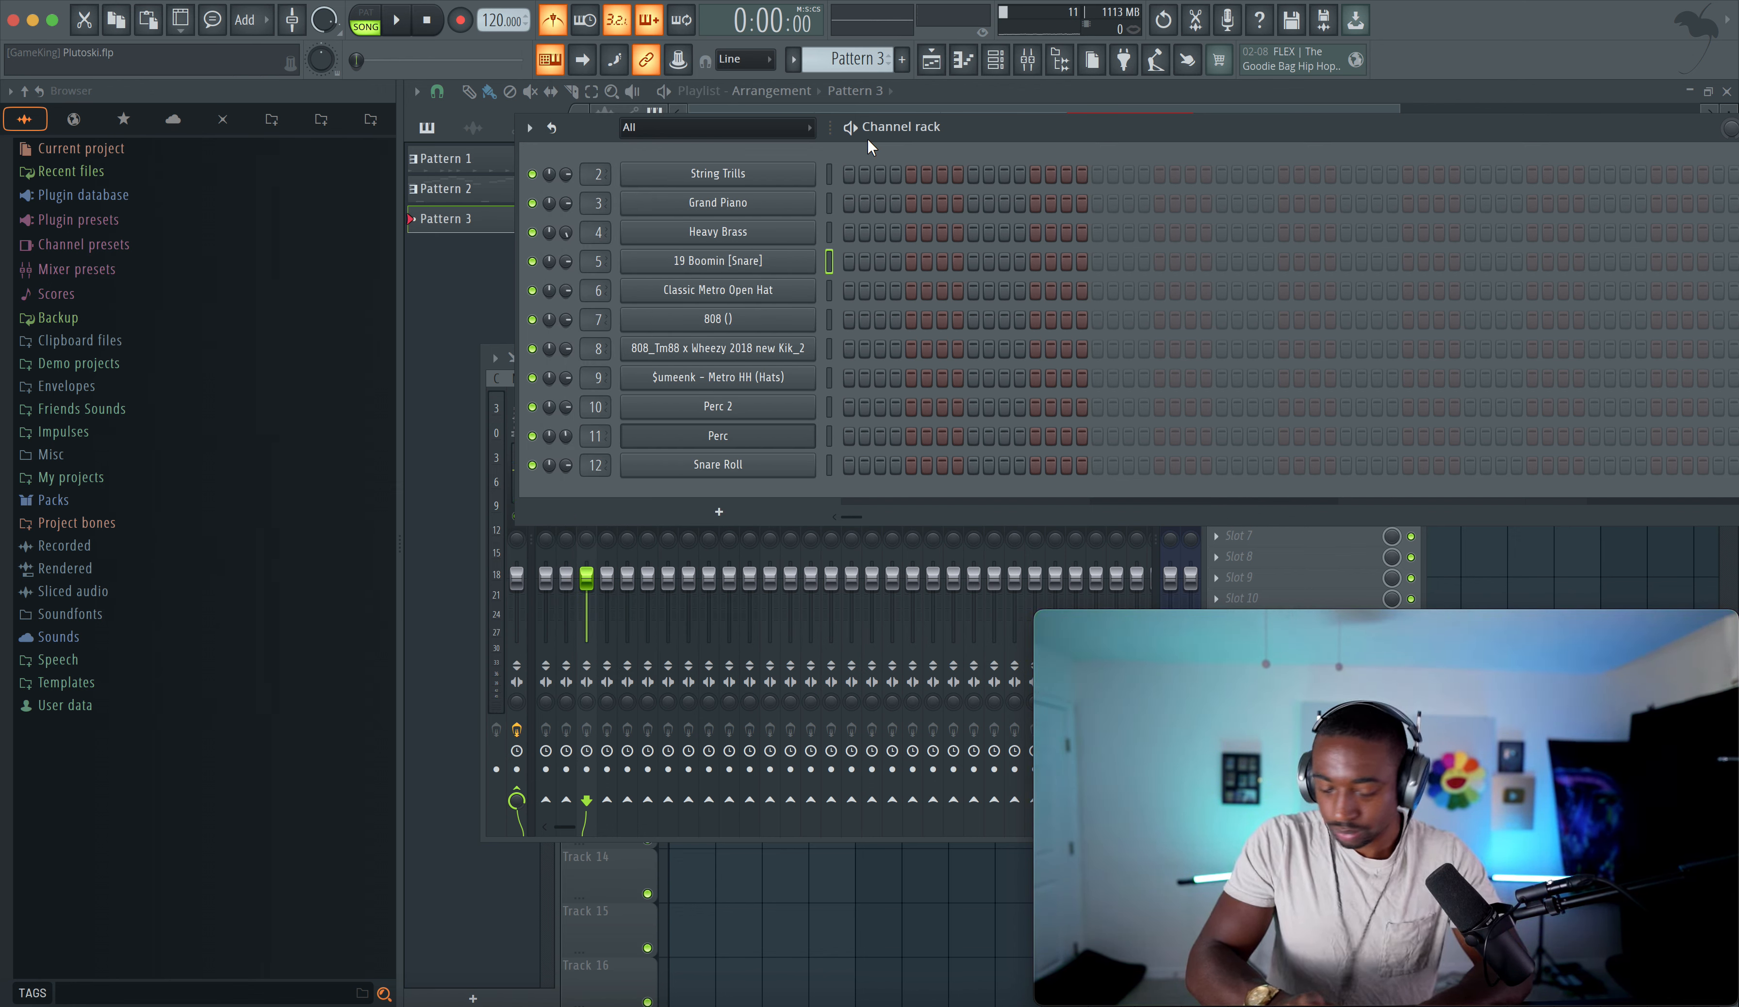
{"action": "key", "text": "z"}
{"action": "key", "text": "z"}
{"action": "key", "text": "z"}
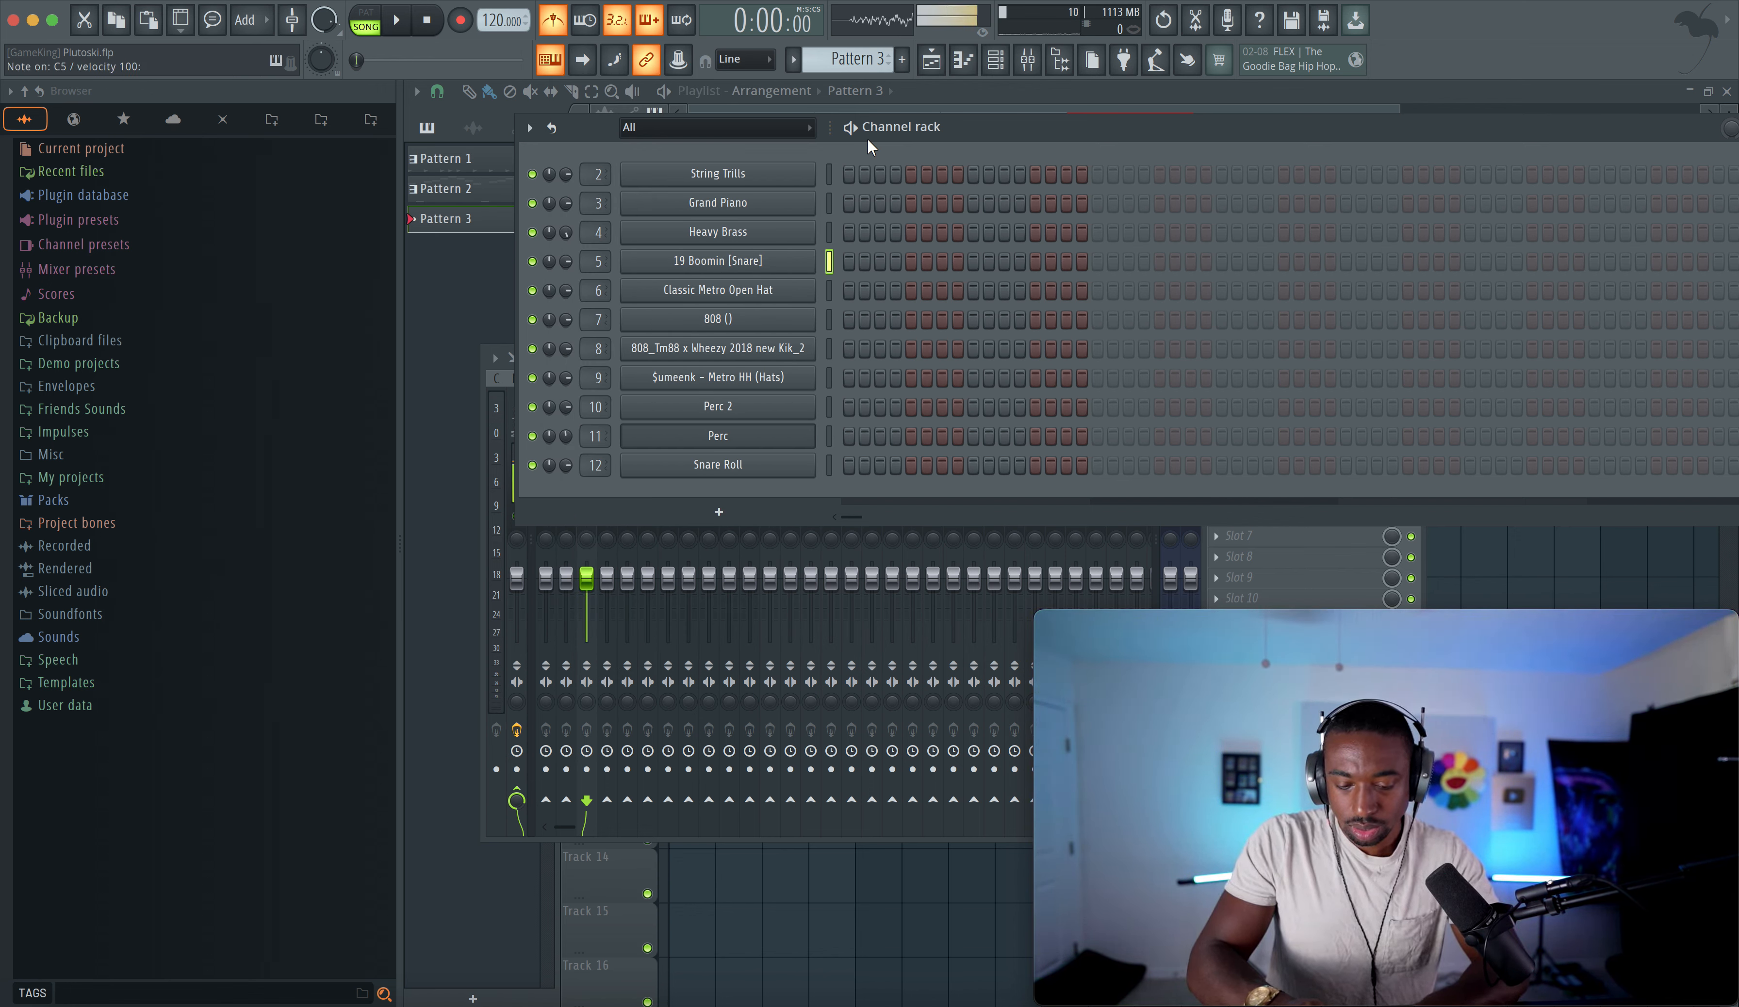
- Open the 19 Boomin [Snare] sampler settings, check its volume envelope, and close the window
{"action": "left_click", "coordinate": [803, 258]}
{"action": "left_click_drag", "start_coordinate": [738, 297], "coordinate": [695, 201]}
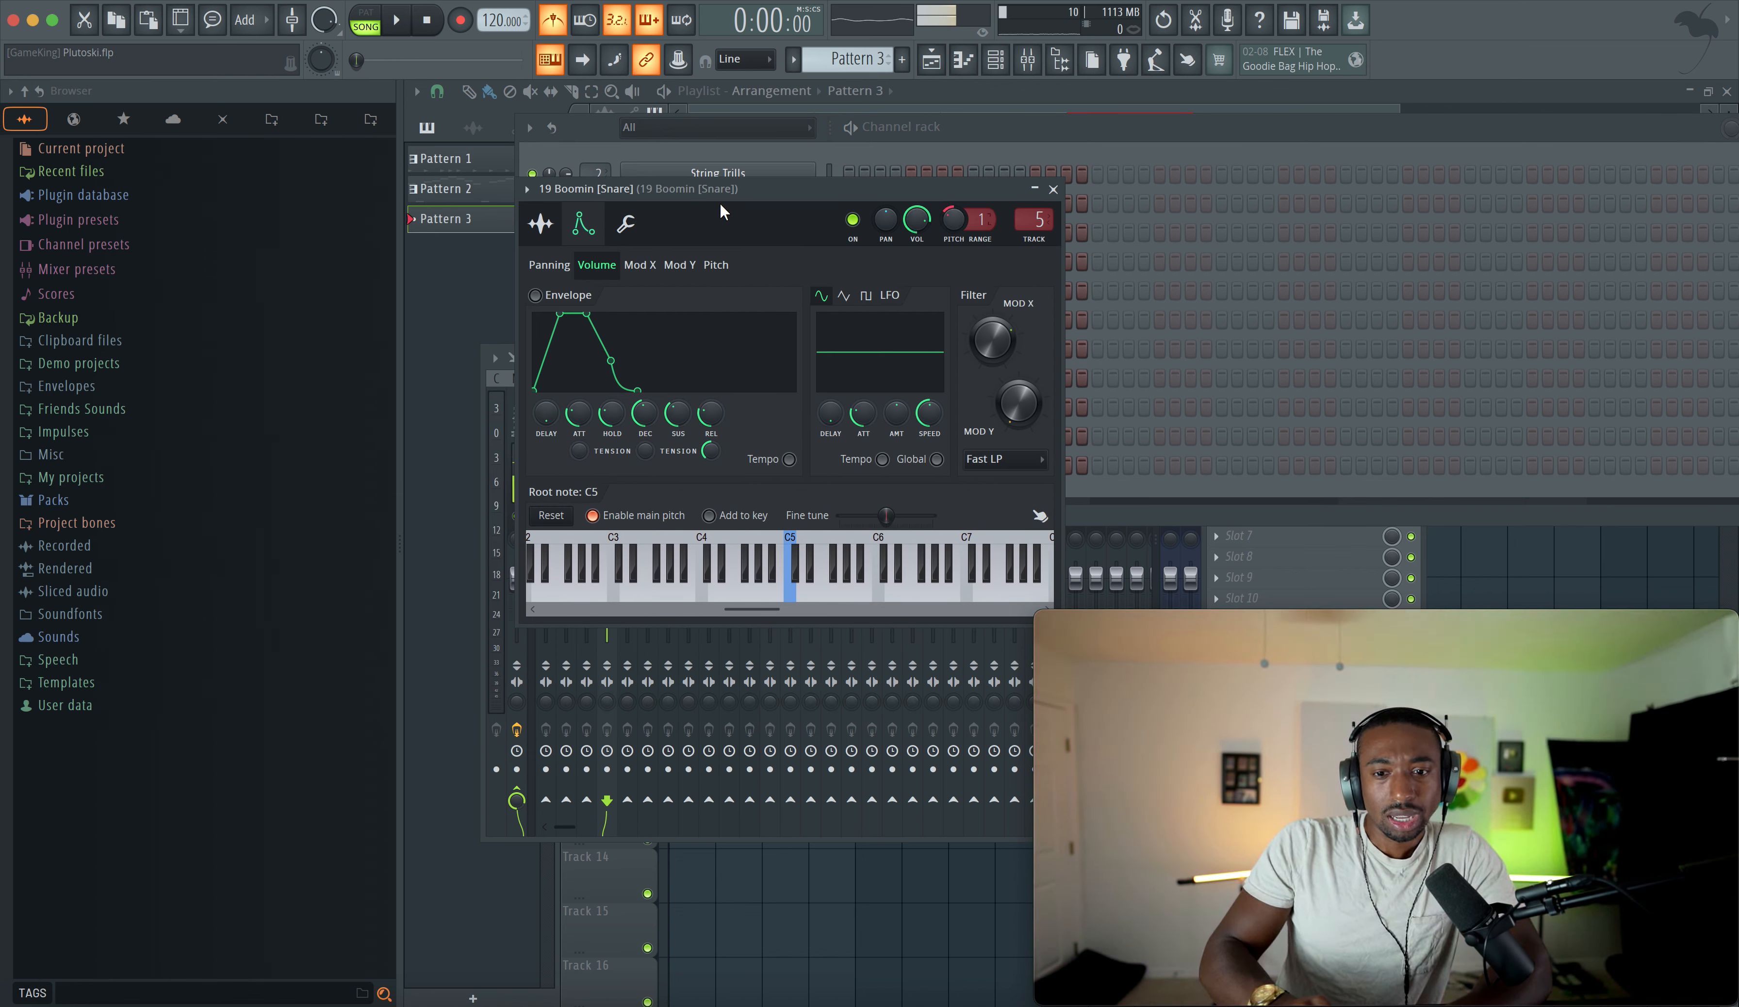
{"action": "left_click", "coordinate": [554, 229]}
{"action": "left_click", "coordinate": [583, 224]}
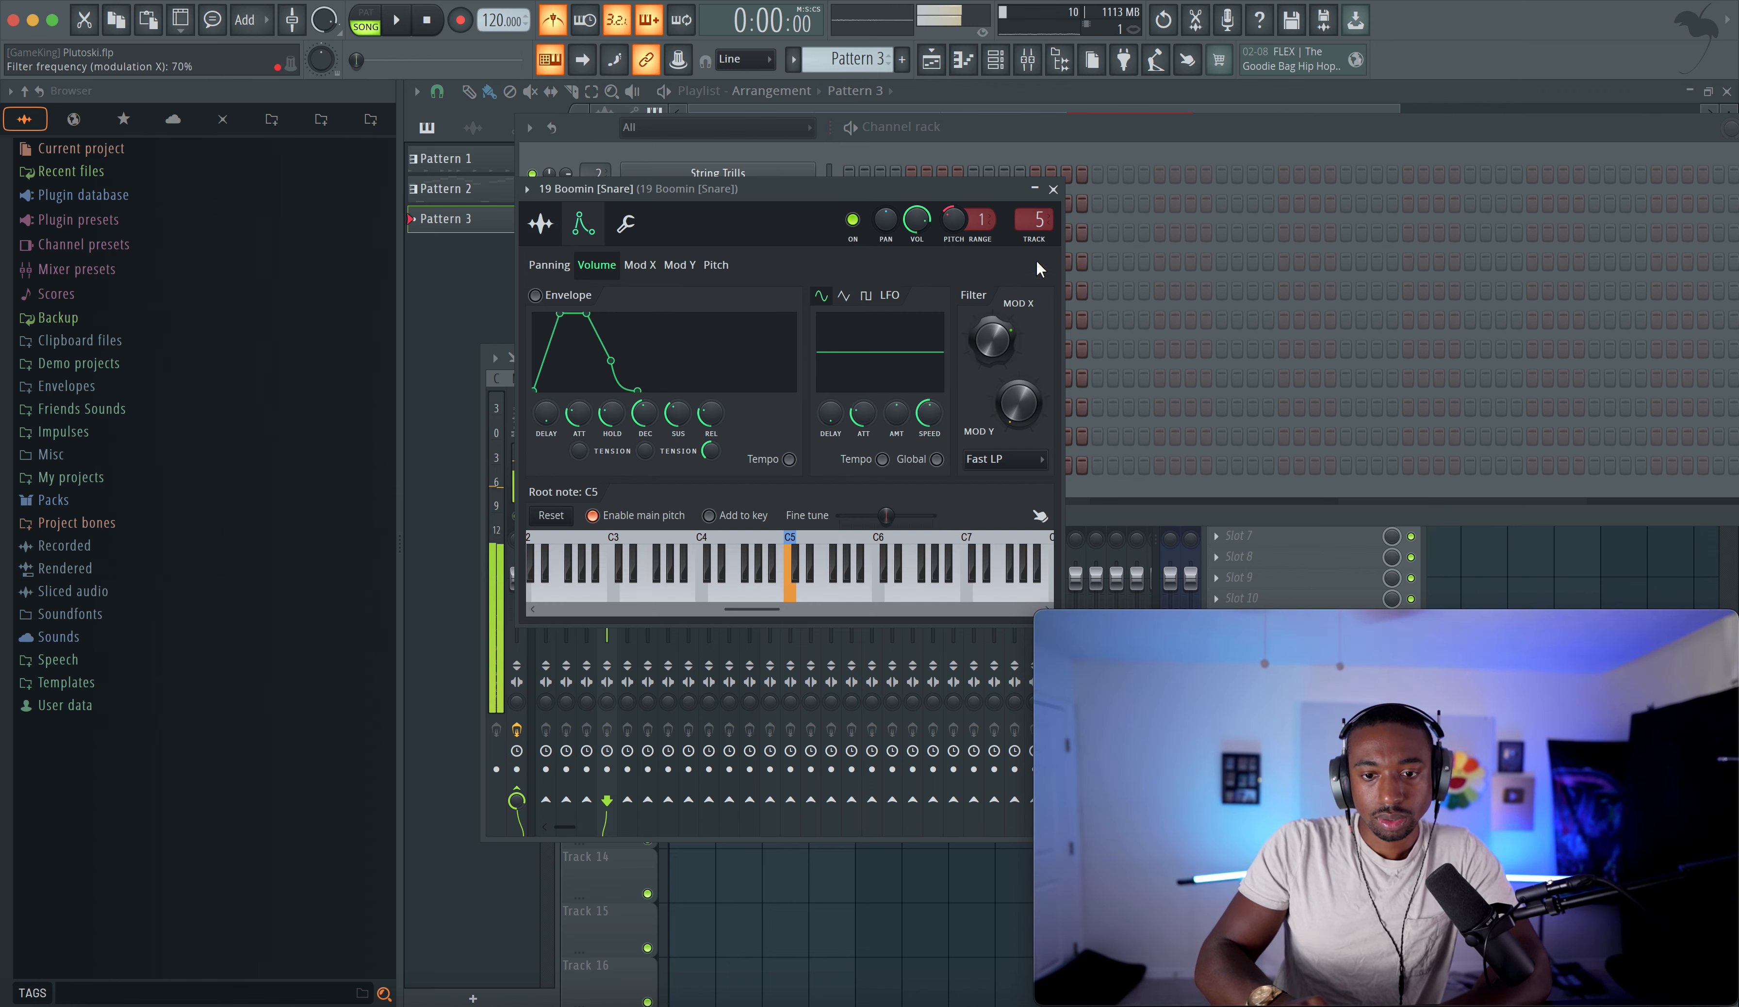
{"action": "left_click", "coordinate": [1053, 189]}
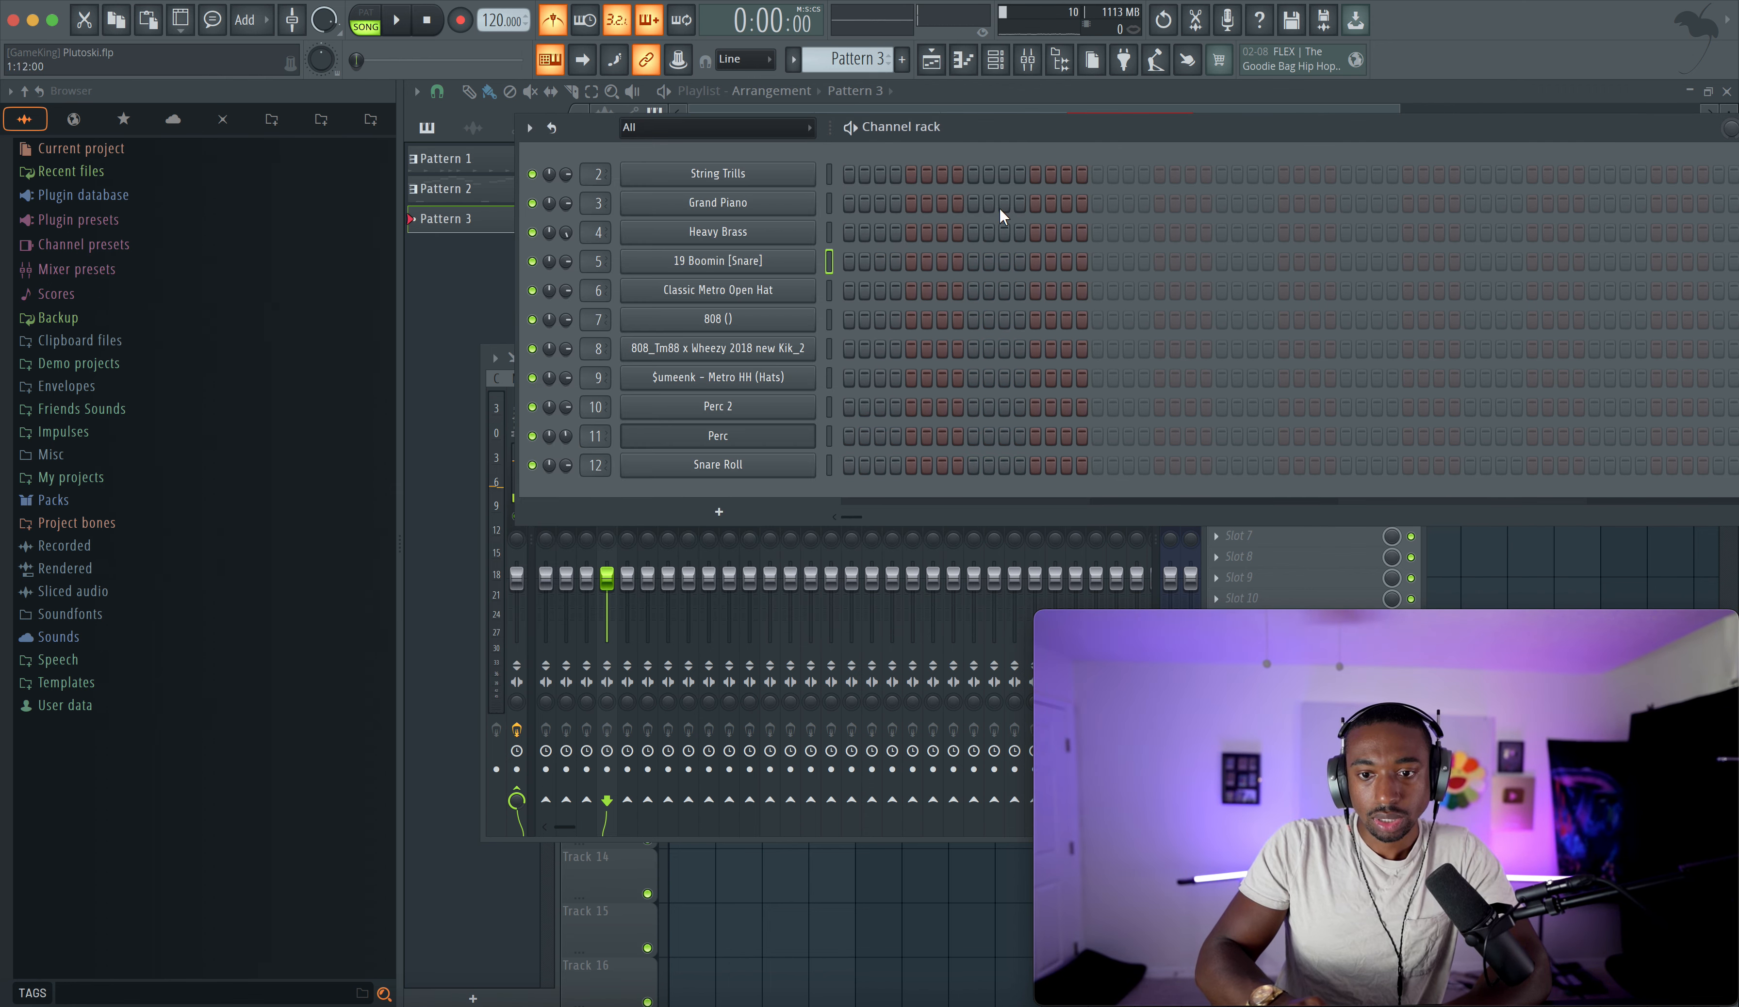
- Open the 808 channel's sampler settings, view its sample page, and close the window
{"action": "left_click", "coordinate": [826, 288]}
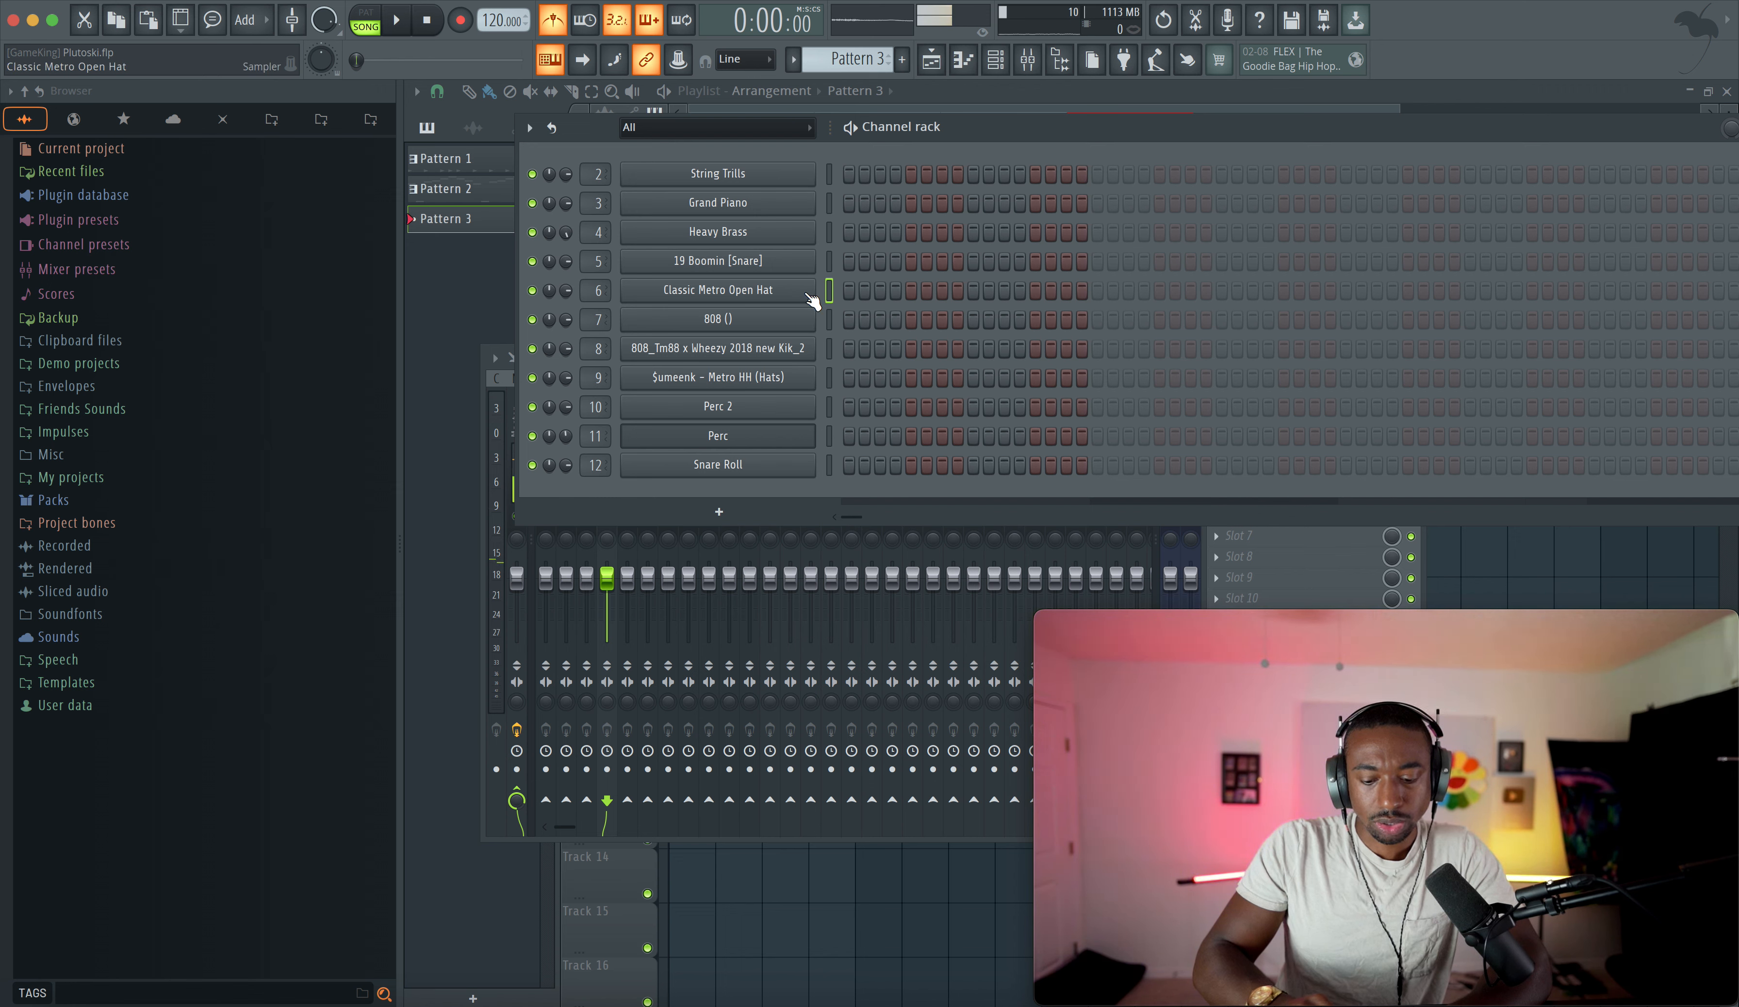
{"action": "left_click", "coordinate": [787, 320]}
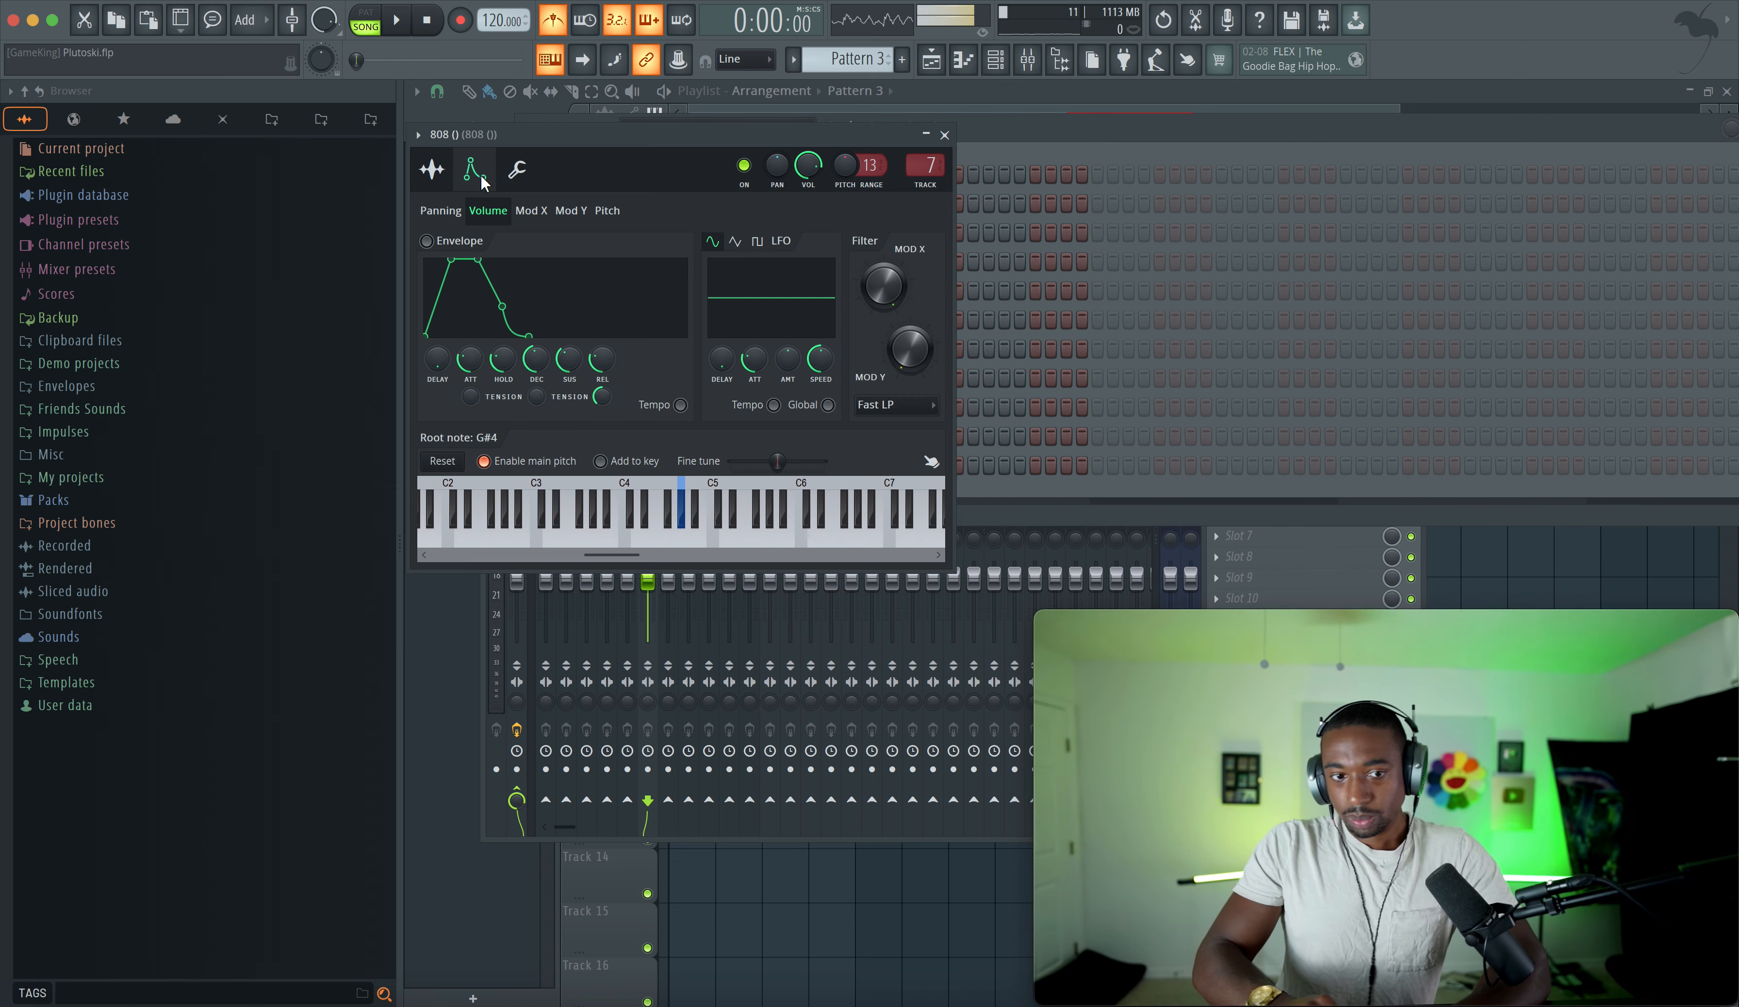
{"action": "left_click", "coordinate": [432, 171]}
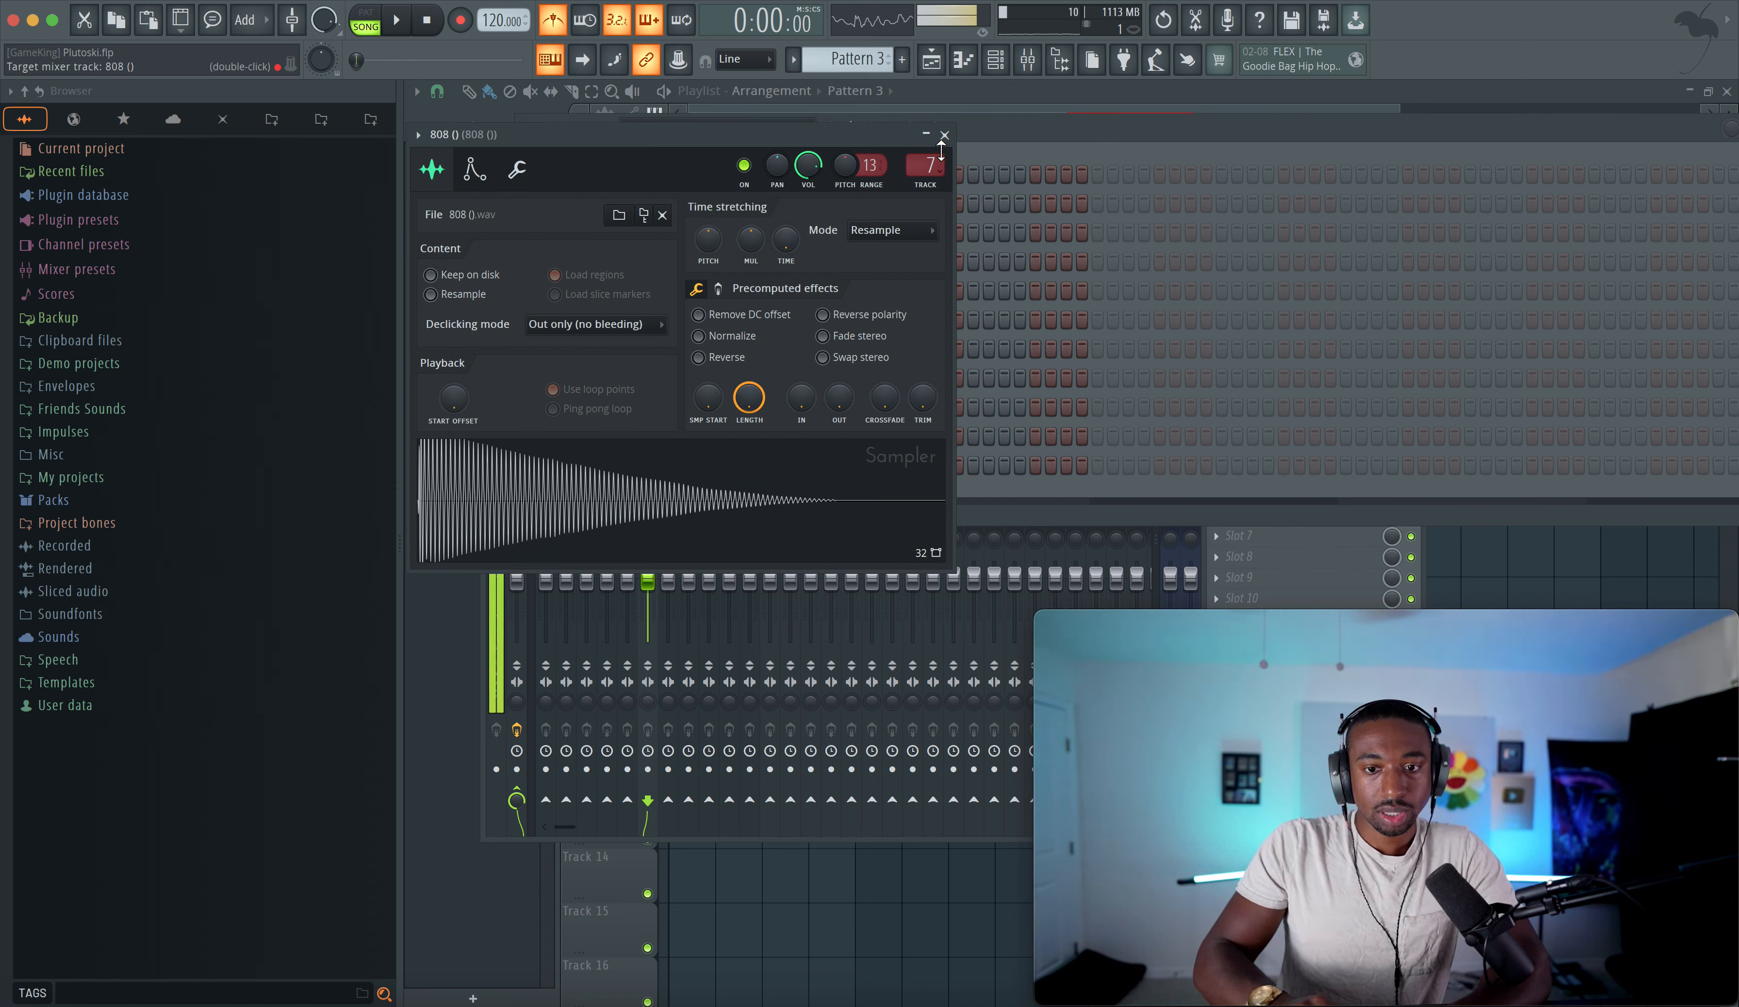
{"action": "left_click", "coordinate": [944, 135]}
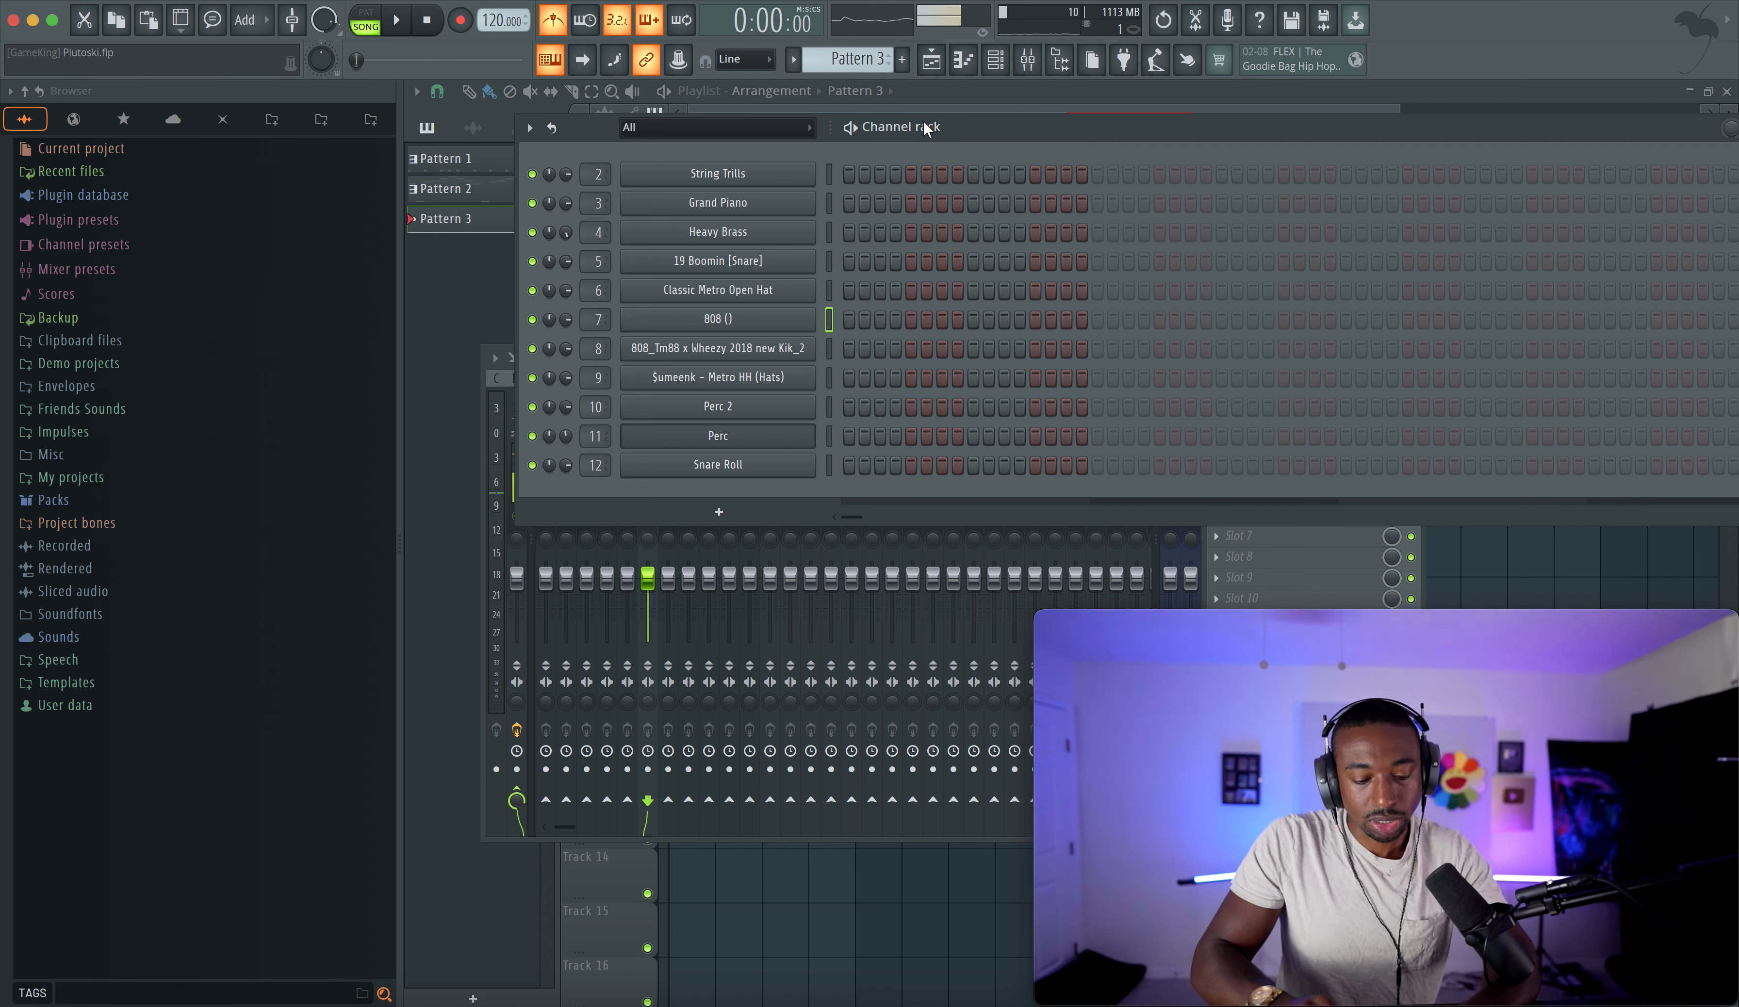
- Record a String Trills melody into Pattern 3 from the playlist, placing it on Track 2
{"action": "key", "text": "z"}
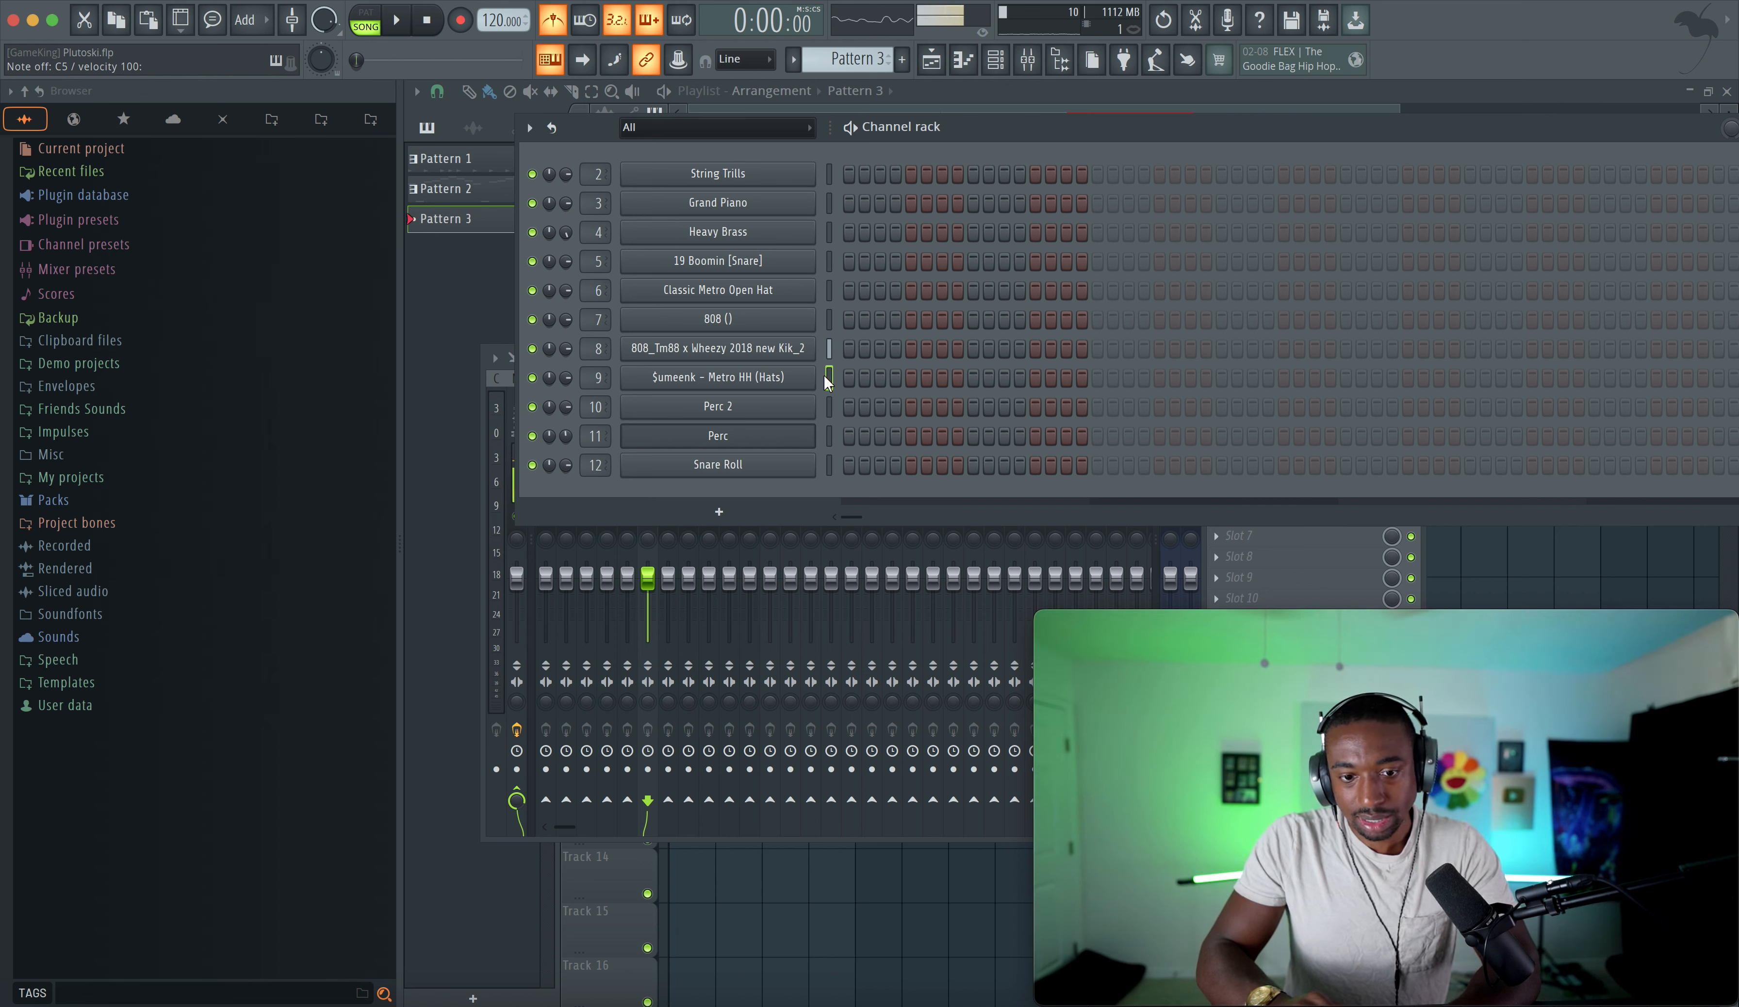
{"action": "key", "text": "z"}
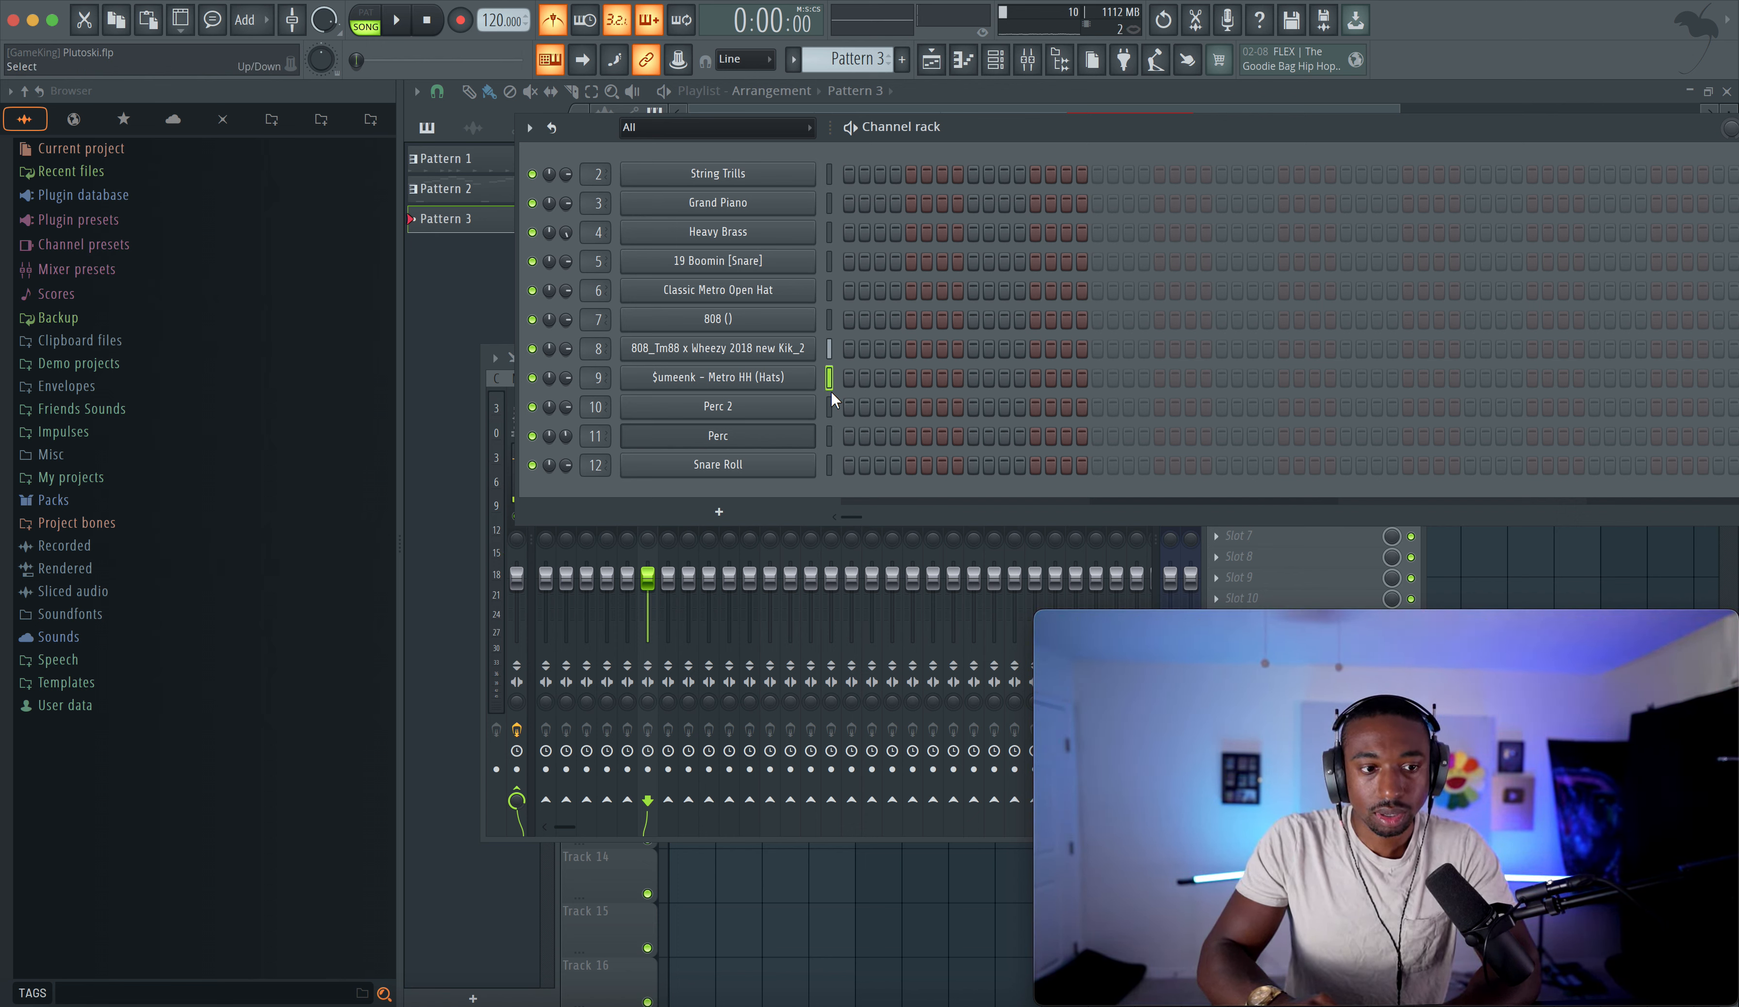
{"action": "left_click", "coordinate": [829, 436]}
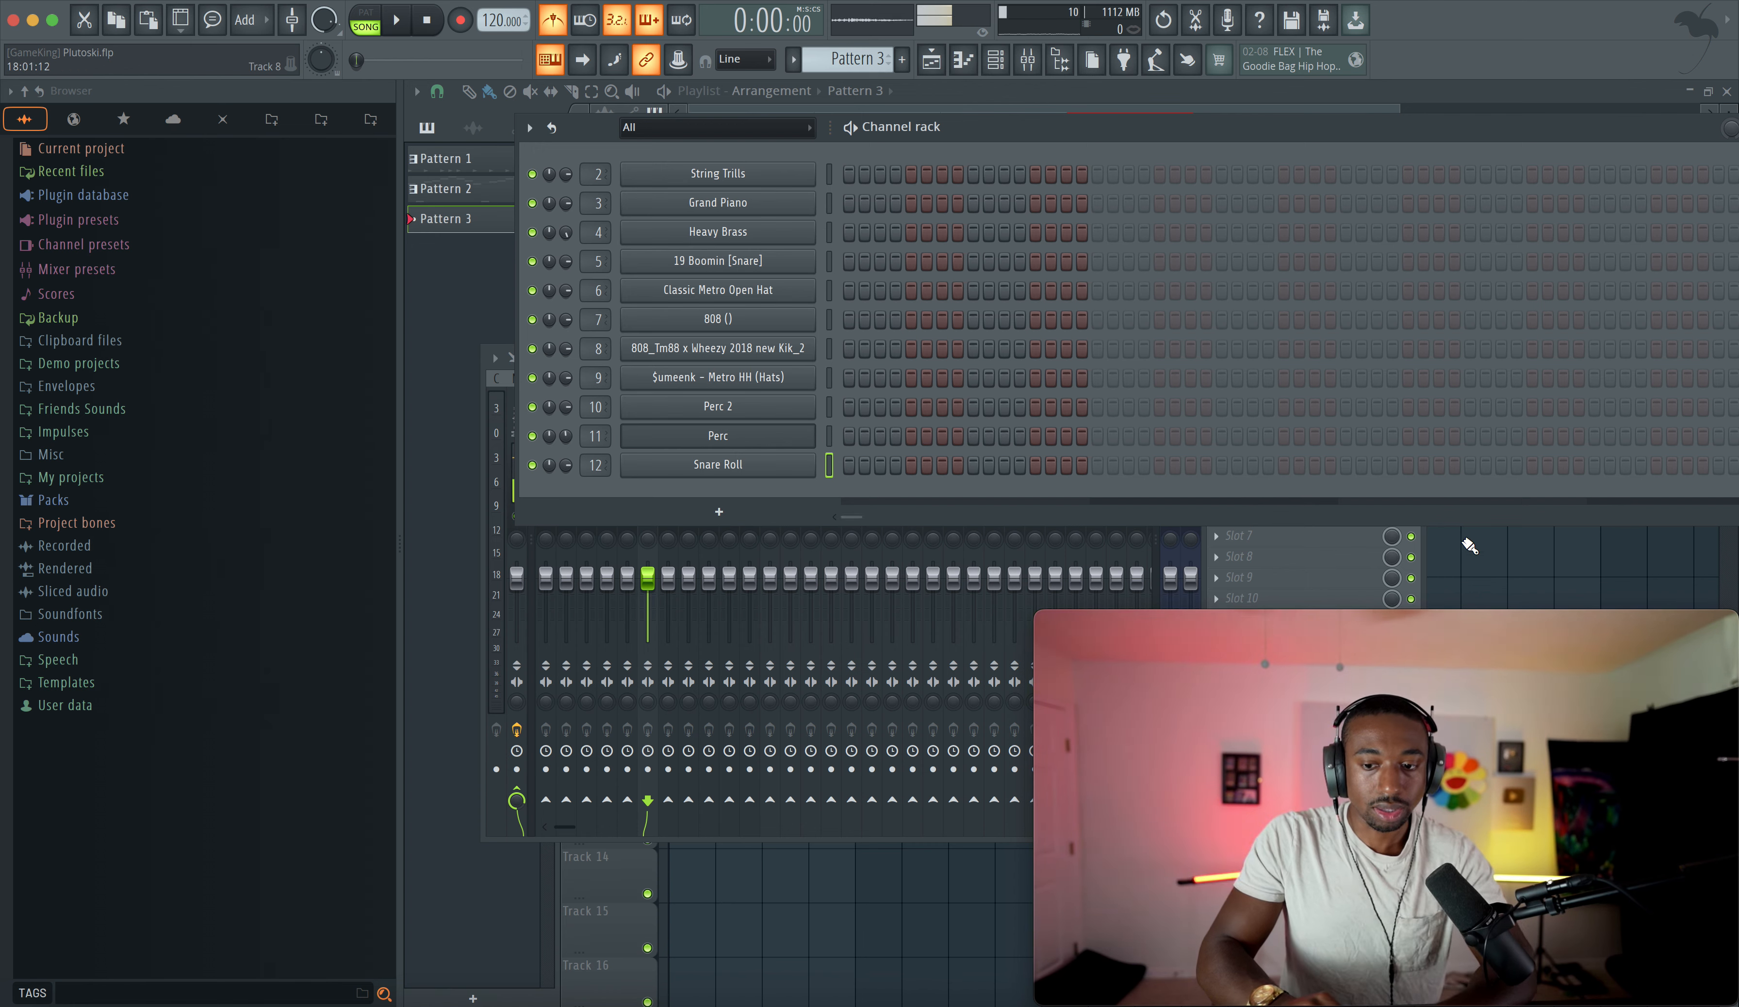
{"action": "key", "text": "F12"}
{"action": "left_click", "coordinate": [995, 60]}
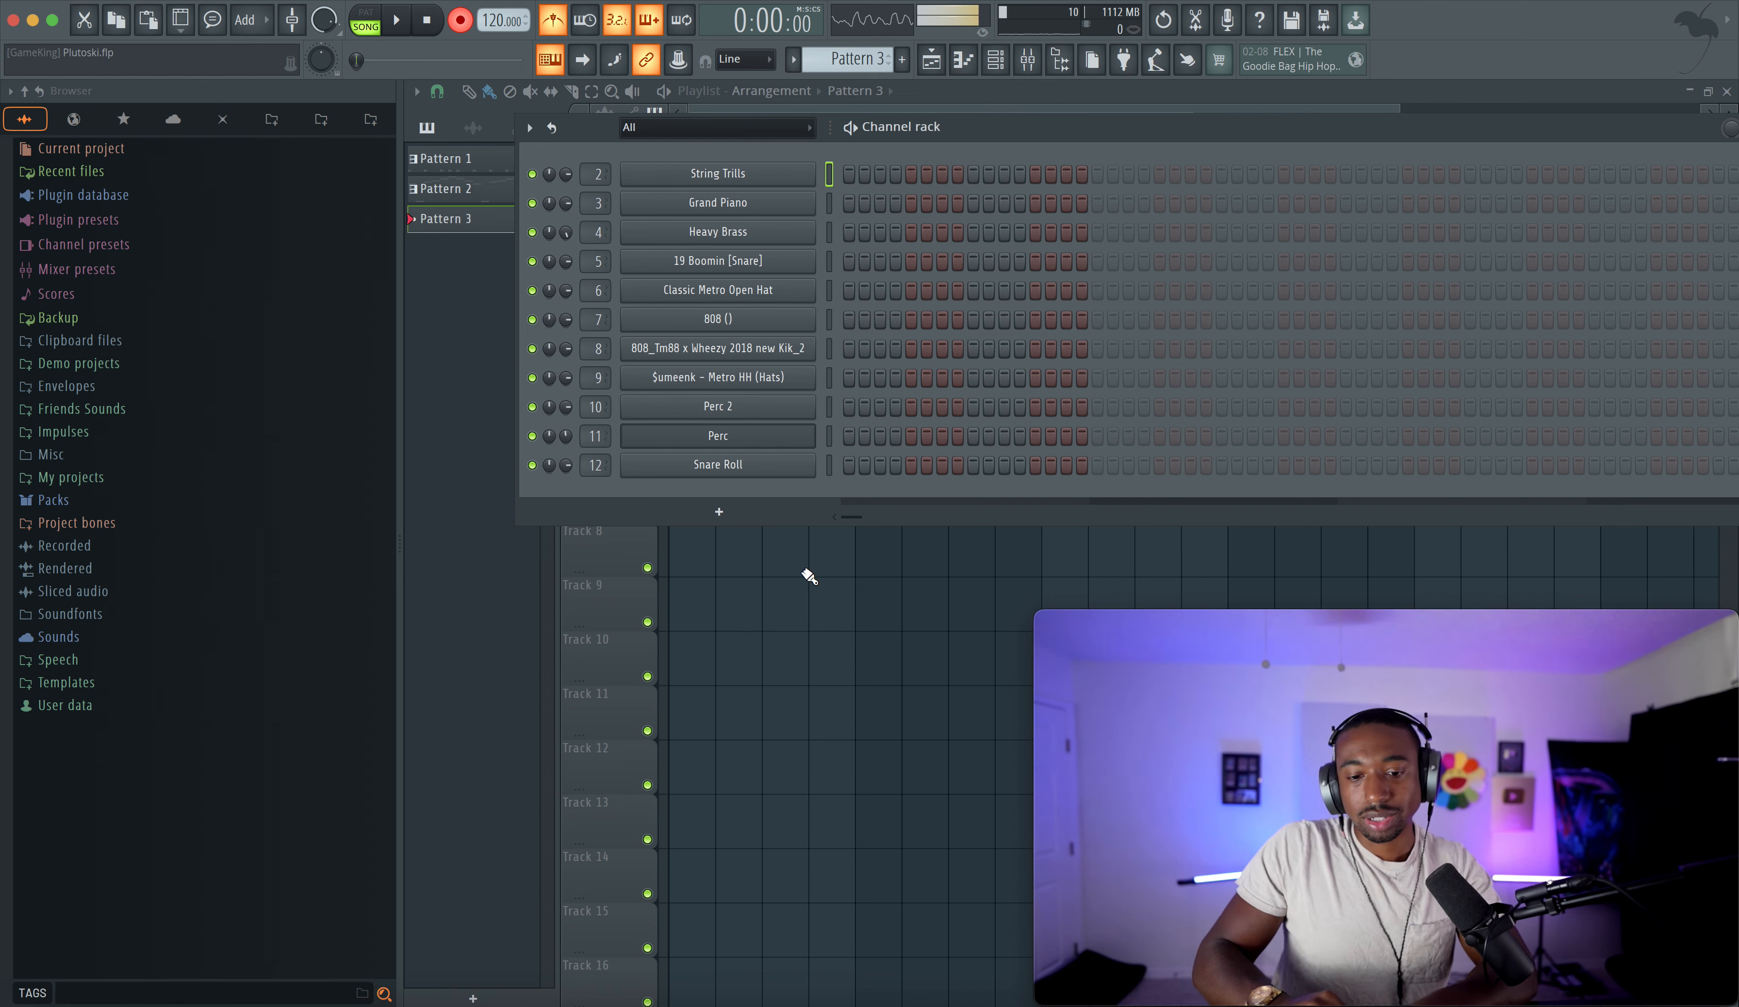
{"action": "key", "text": "F6"}
{"action": "left_click", "coordinate": [1060, 59]}
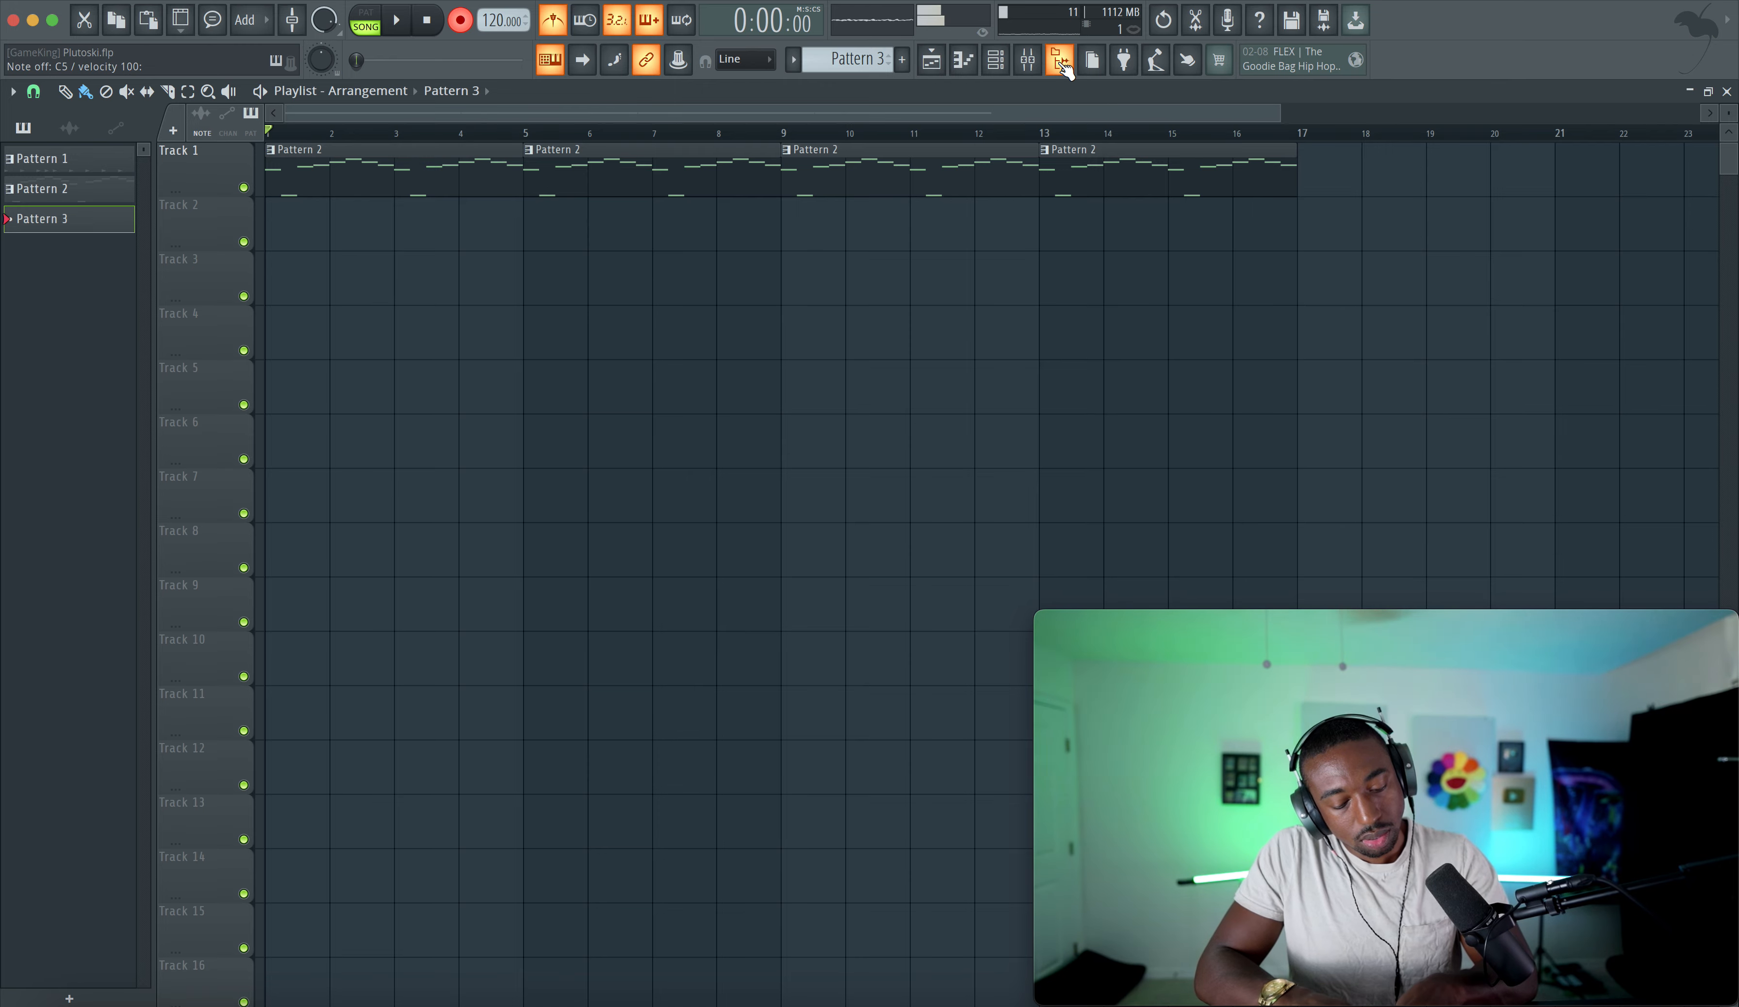
{"action": "key", "text": "space"}
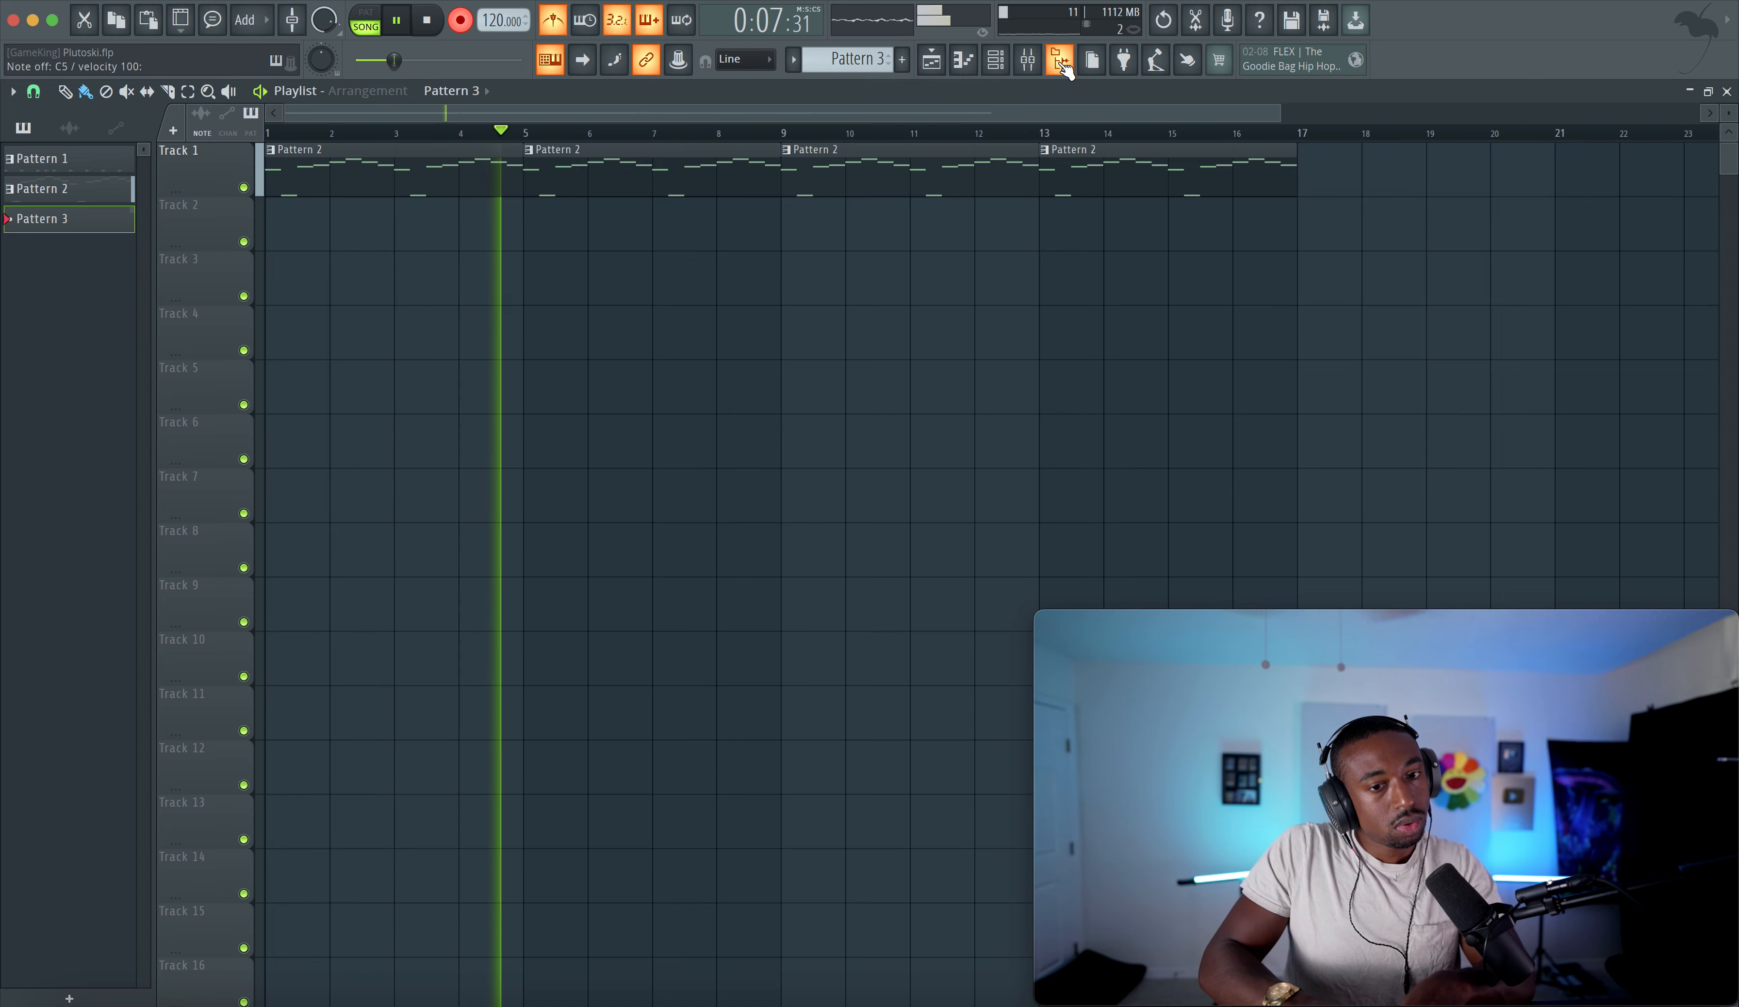
{"action": "key", "text": "space"}
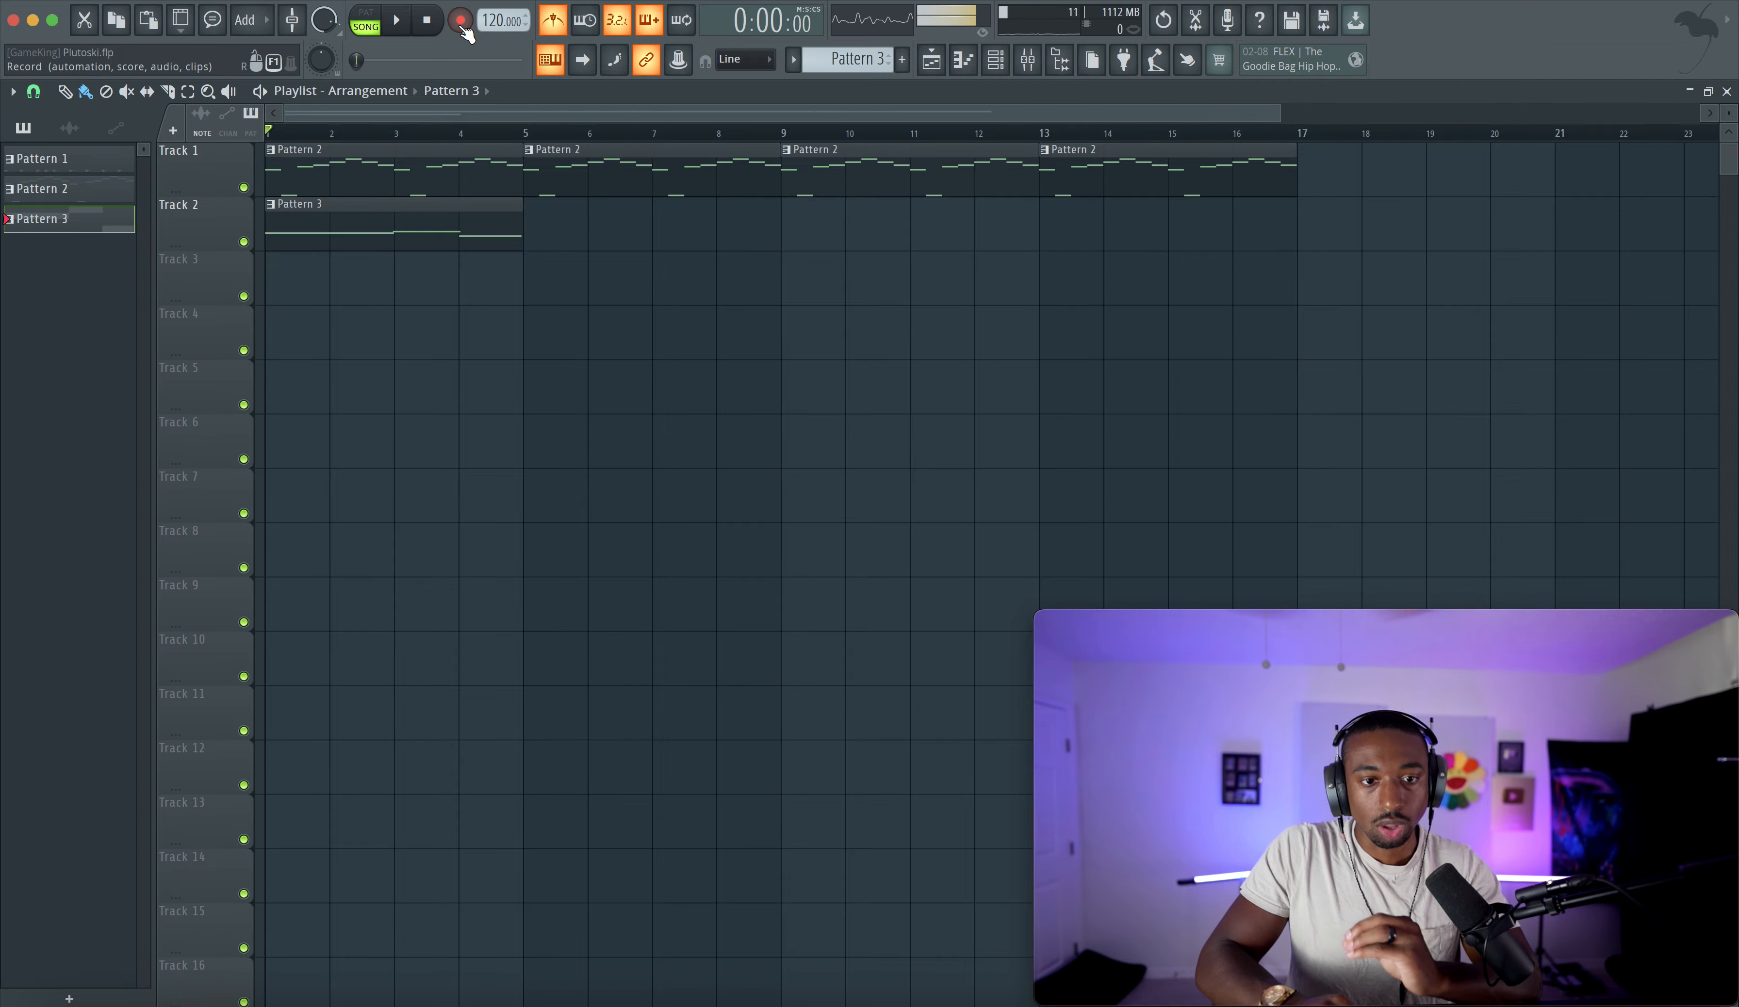
- Review Pattern 3's notes in the piano roll and play the arrangement from the playlist
{"action": "double_click", "coordinate": [400, 211]}
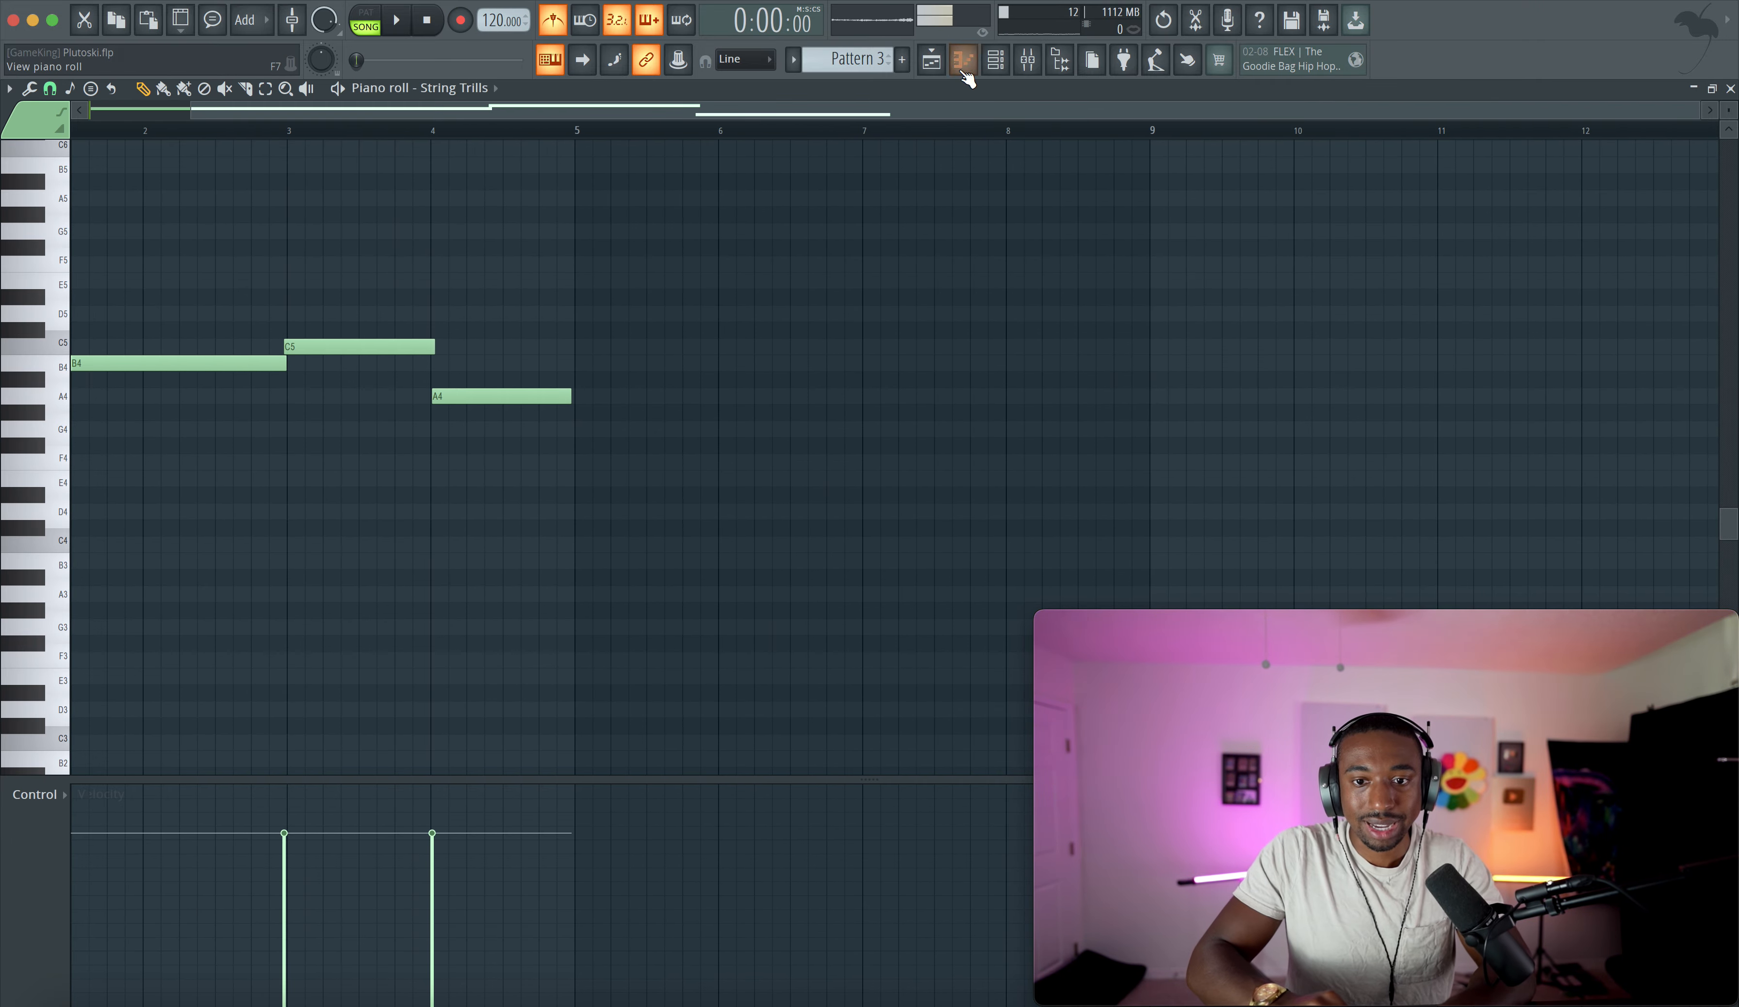
{"action": "left_click", "coordinate": [941, 68]}
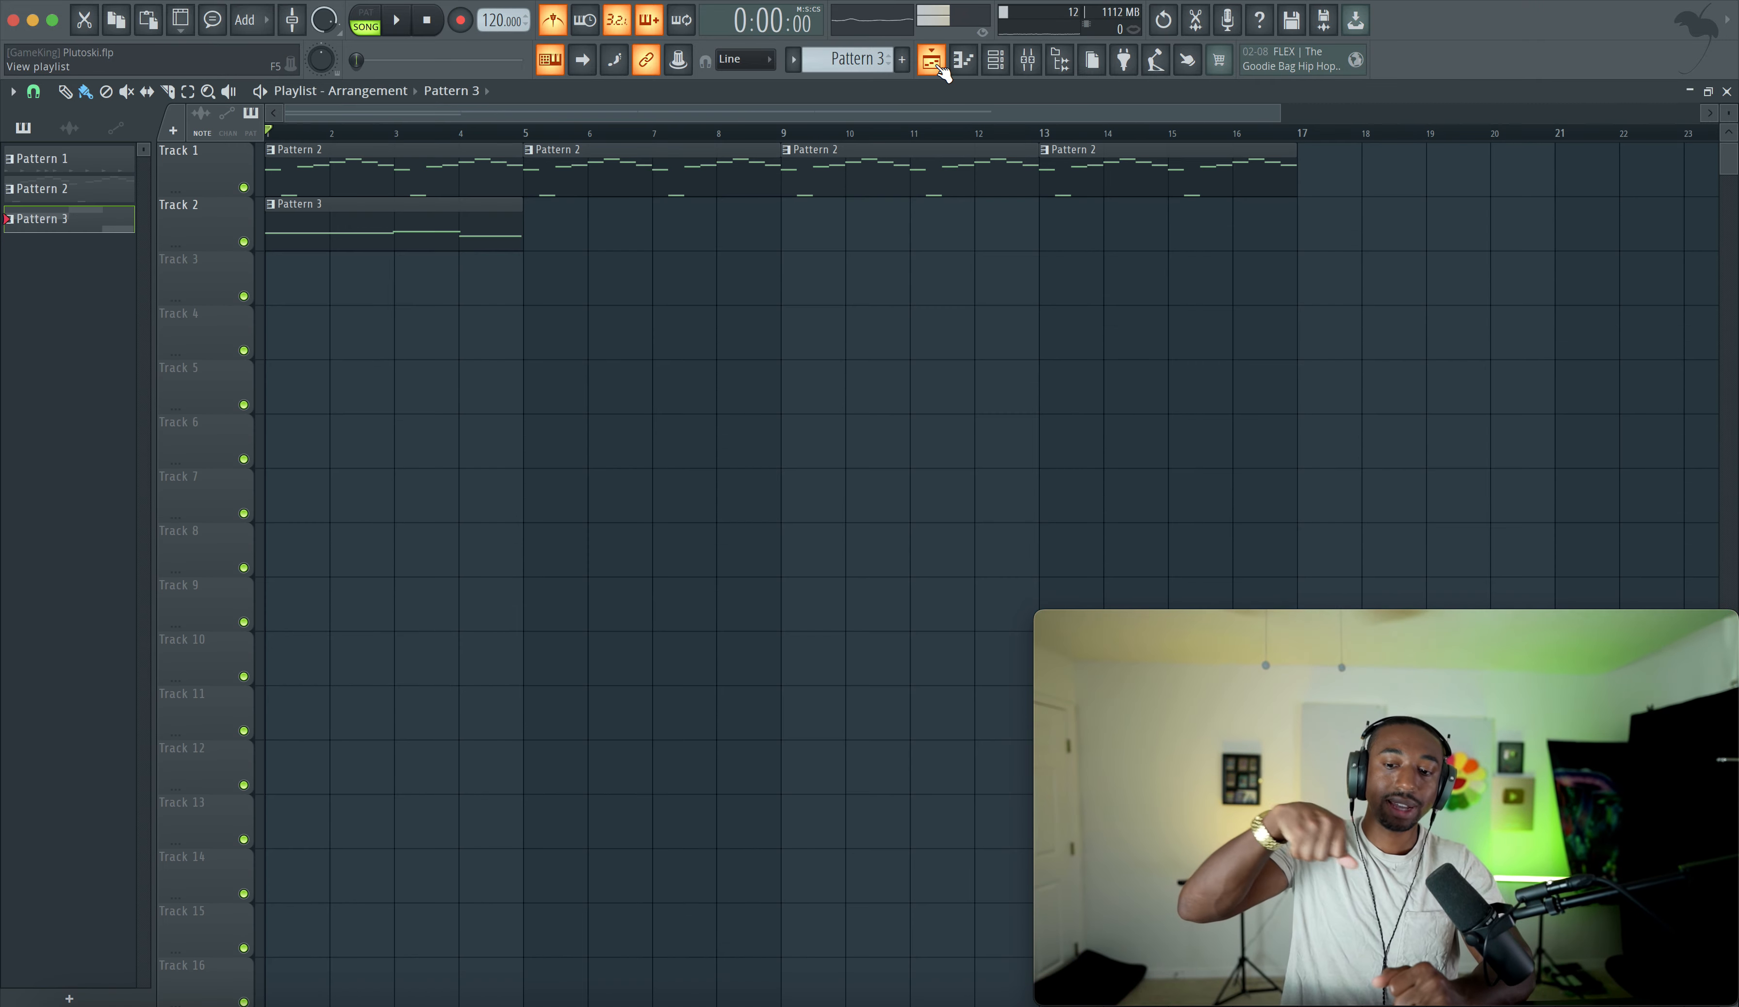
{"action": "key", "text": "space"}
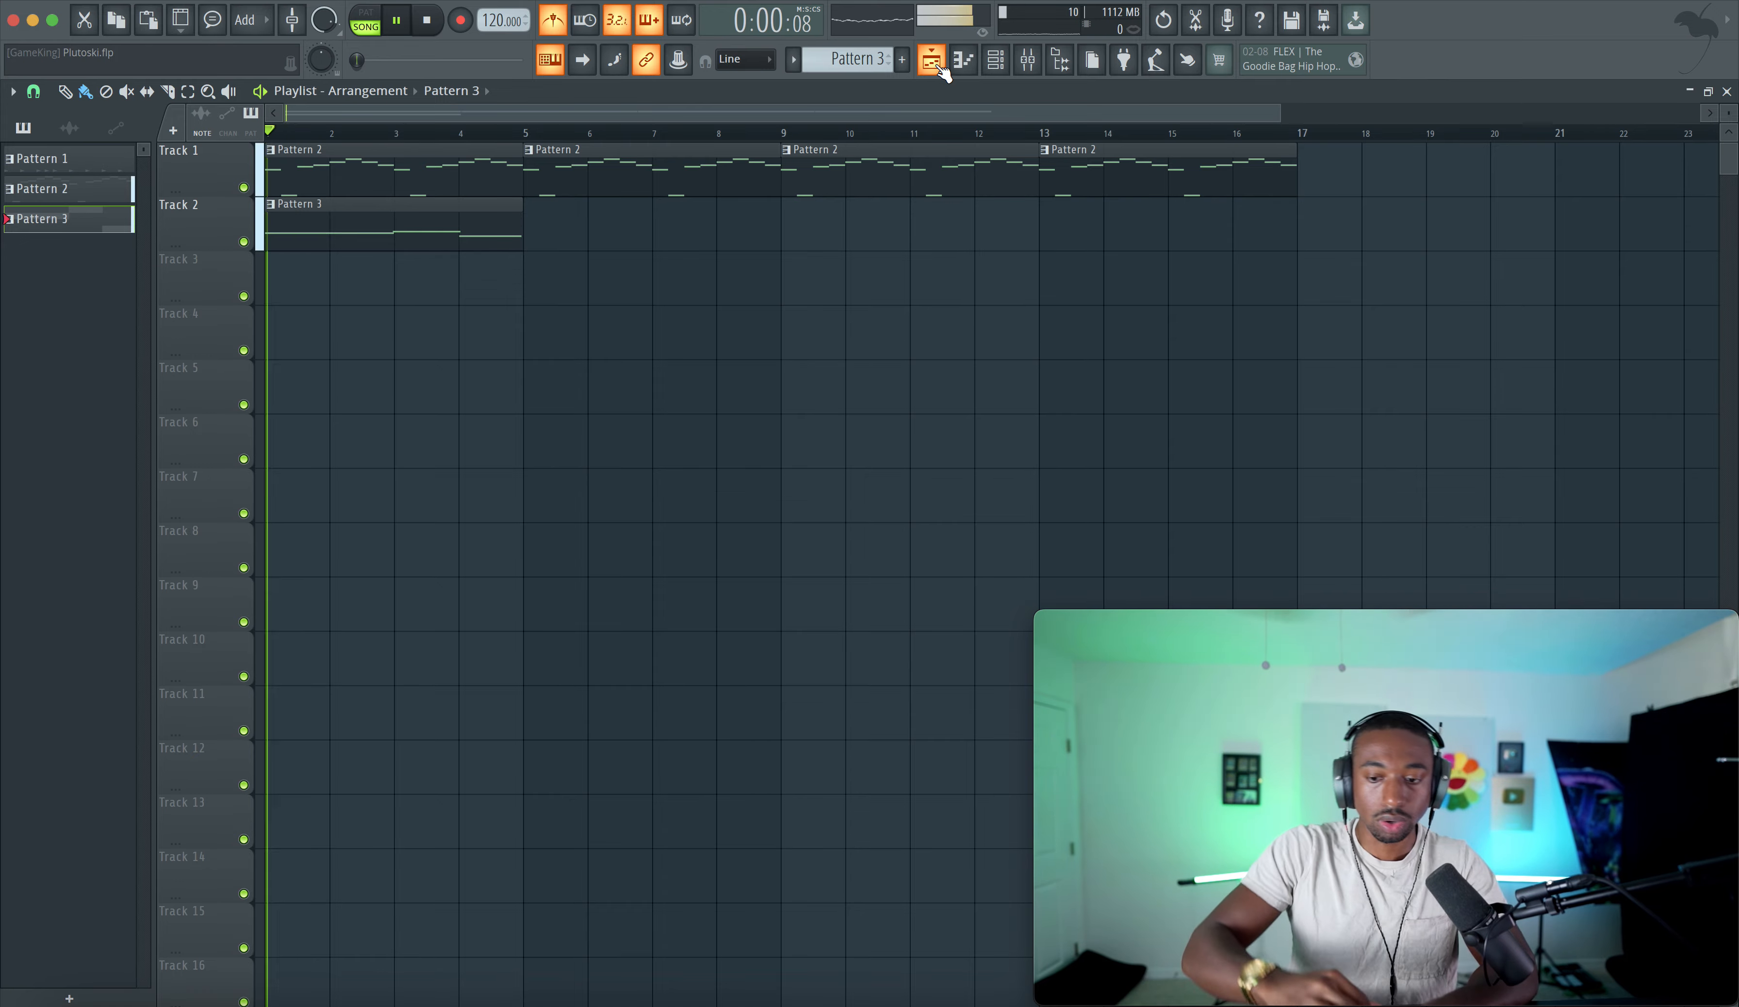
{"action": "left_click", "coordinate": [555, 28]}
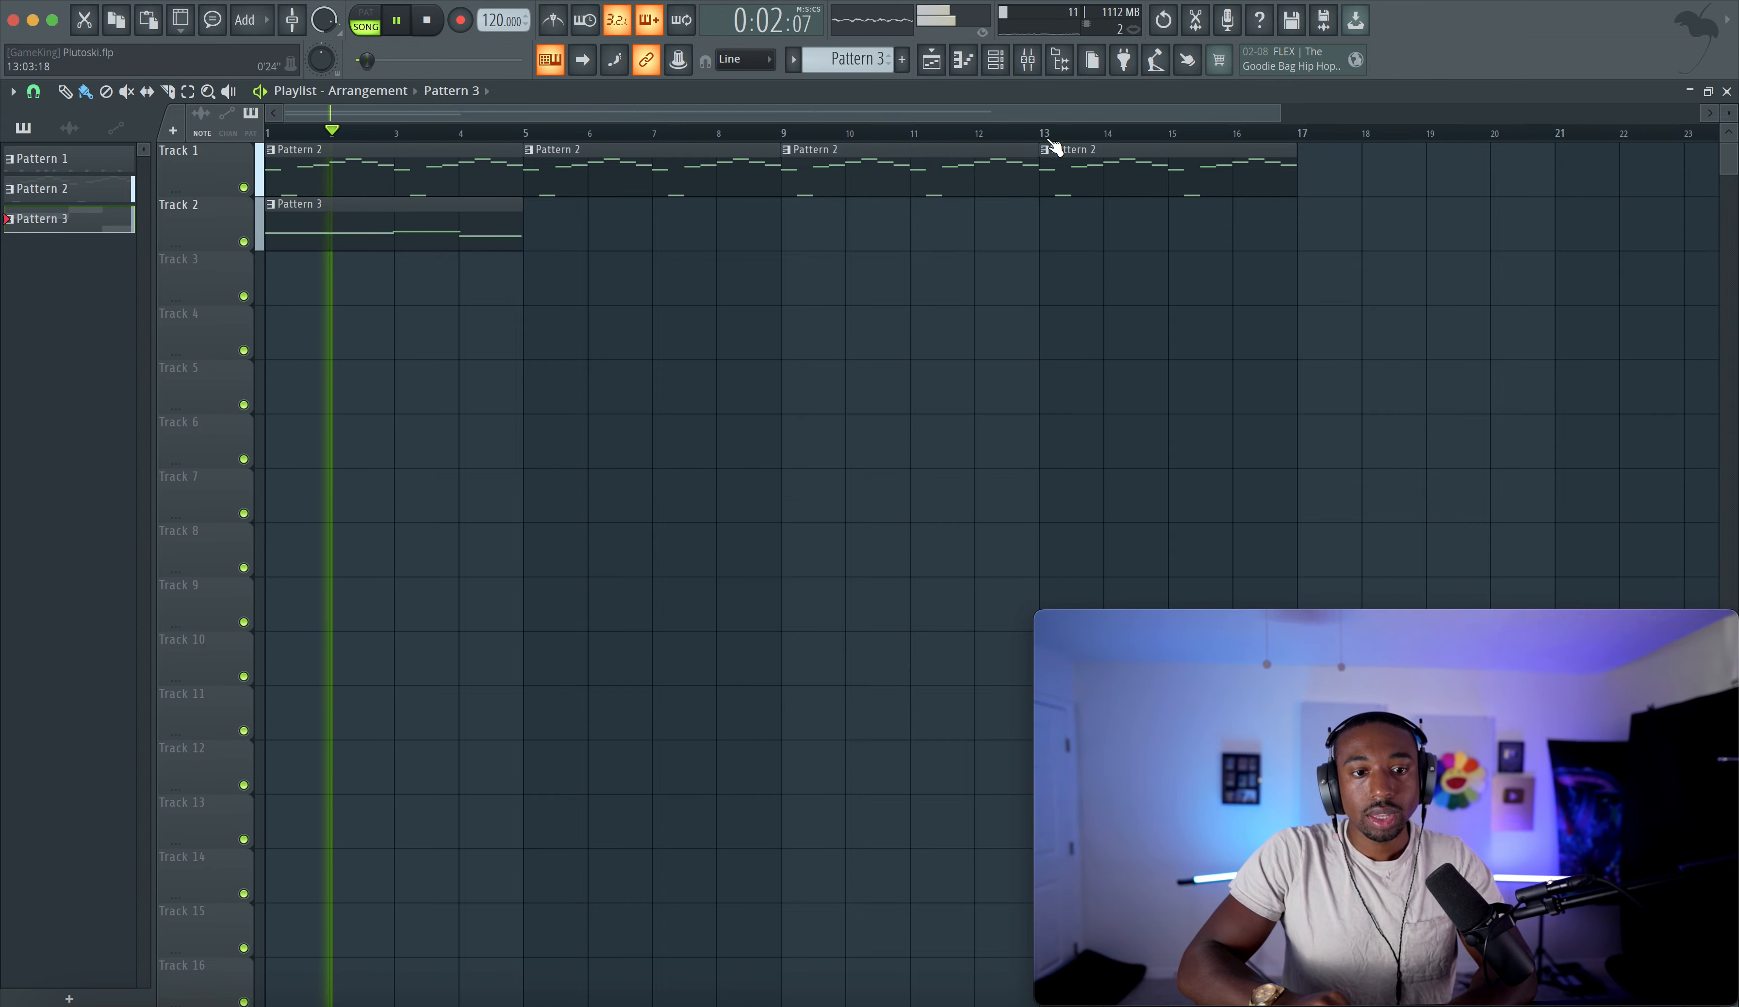
- Create a new Pattern 4 in the channel rack
{"action": "left_click", "coordinate": [995, 60]}
{"action": "left_click_drag", "start_coordinate": [162, 174], "coordinate": [163, 201]}
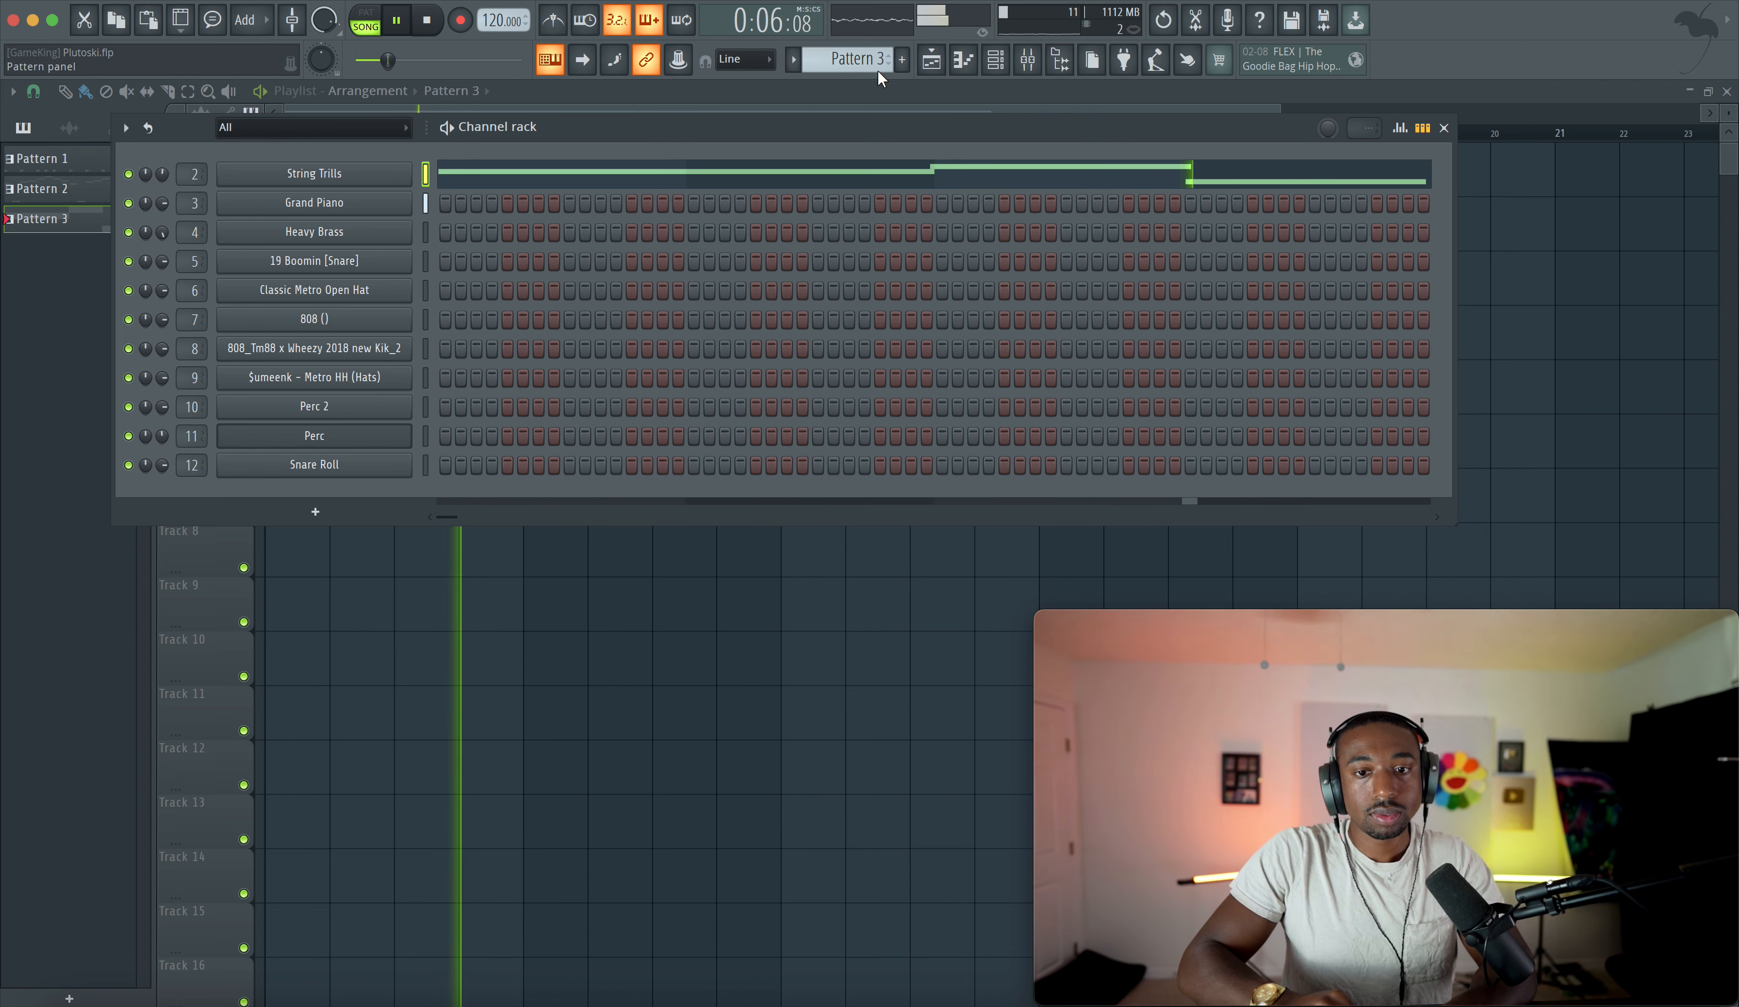
{"action": "key", "text": "F4"}
{"action": "key", "text": "space"}
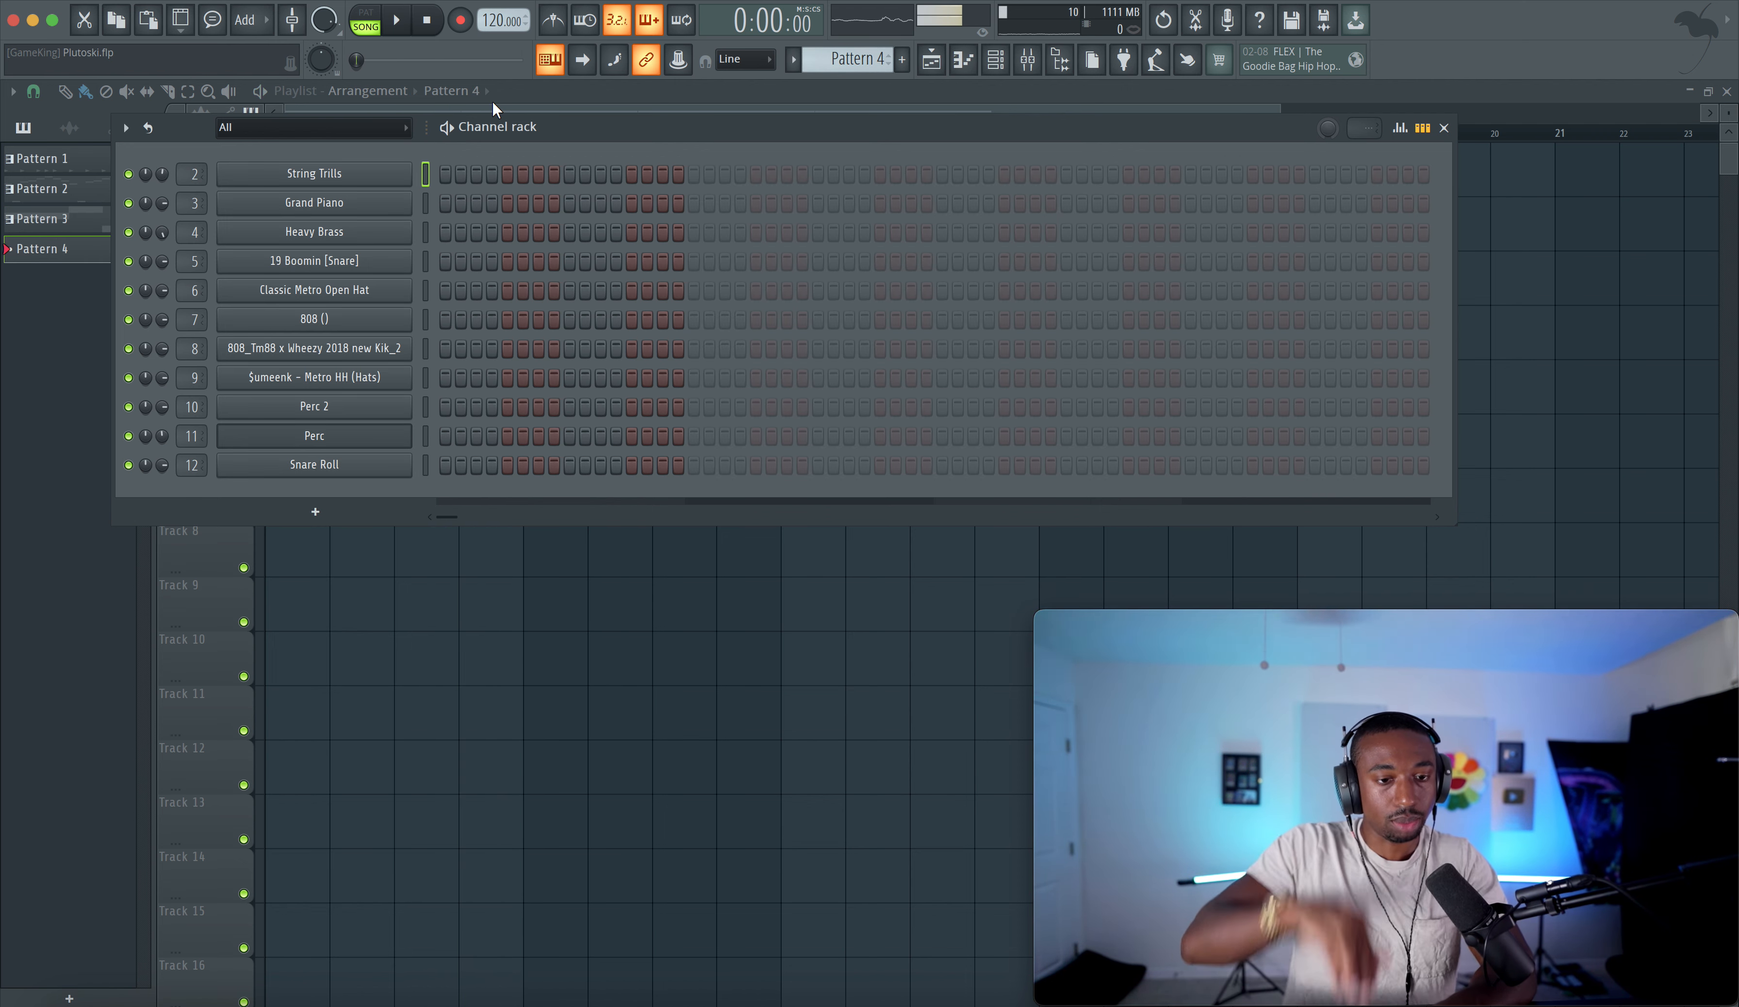
- Select the Heavy Brass channel and record a brass melody into Pattern 4 on Track 3
{"action": "left_click", "coordinate": [423, 232]}
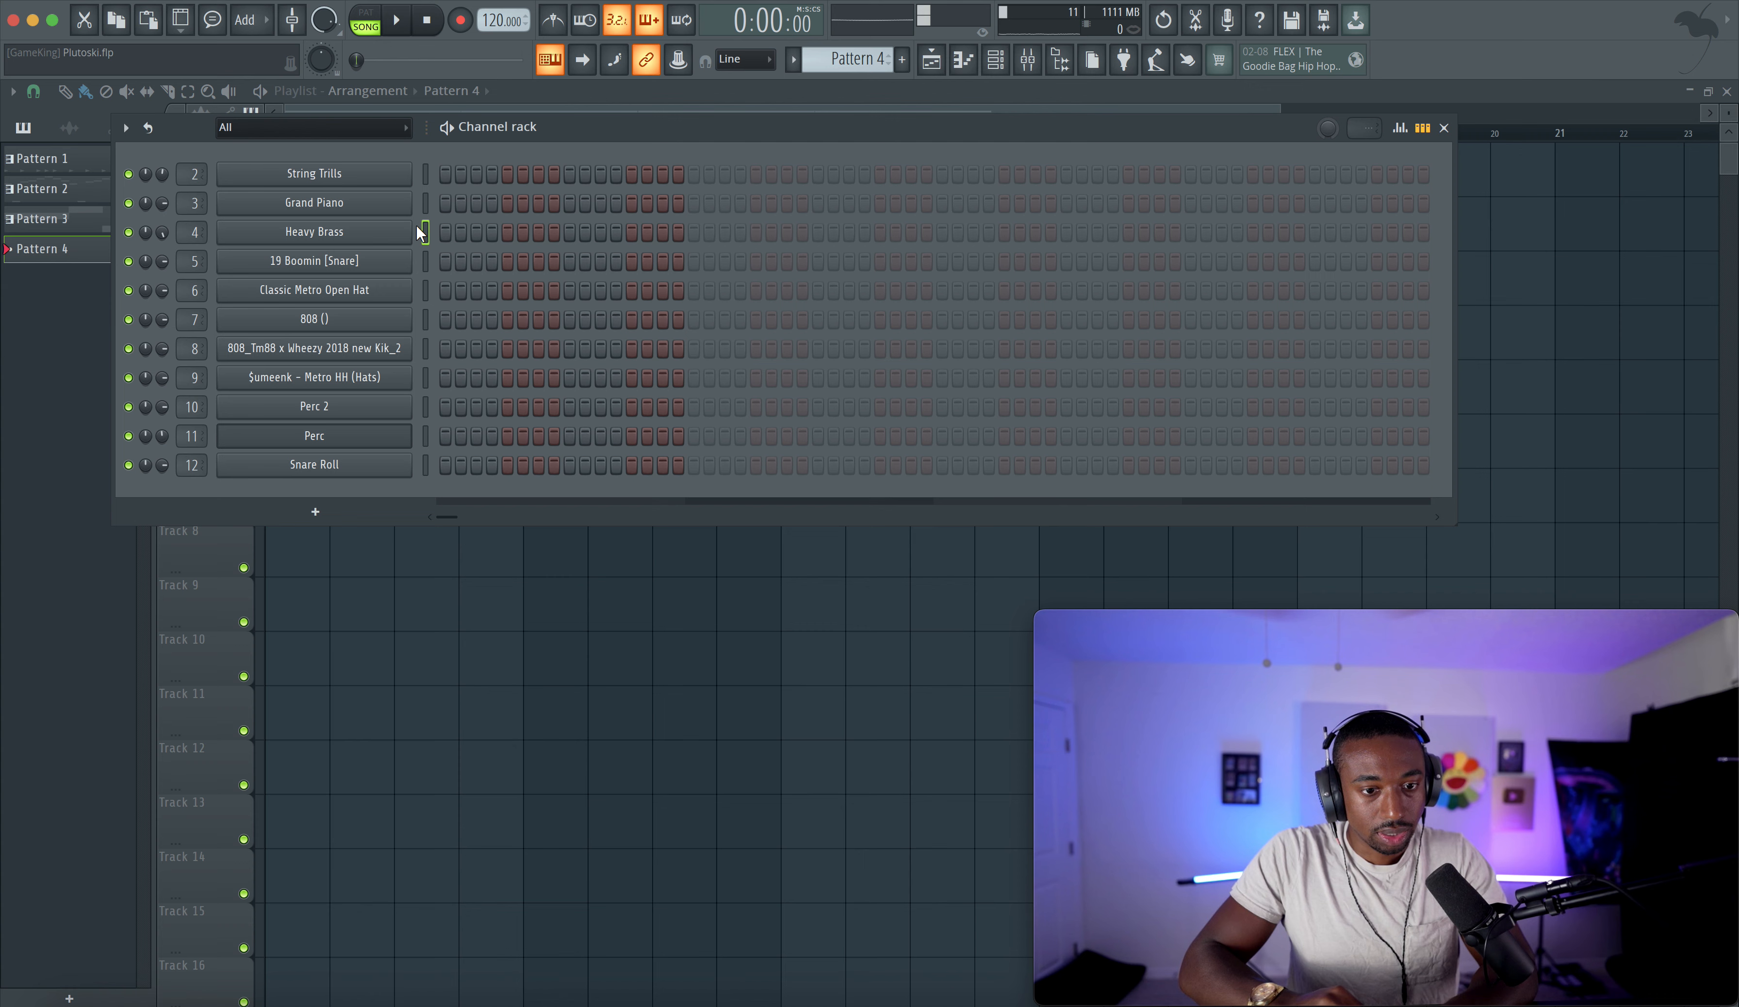
{"action": "left_click", "coordinate": [461, 21]}
{"action": "right_click", "coordinate": [580, 773]}
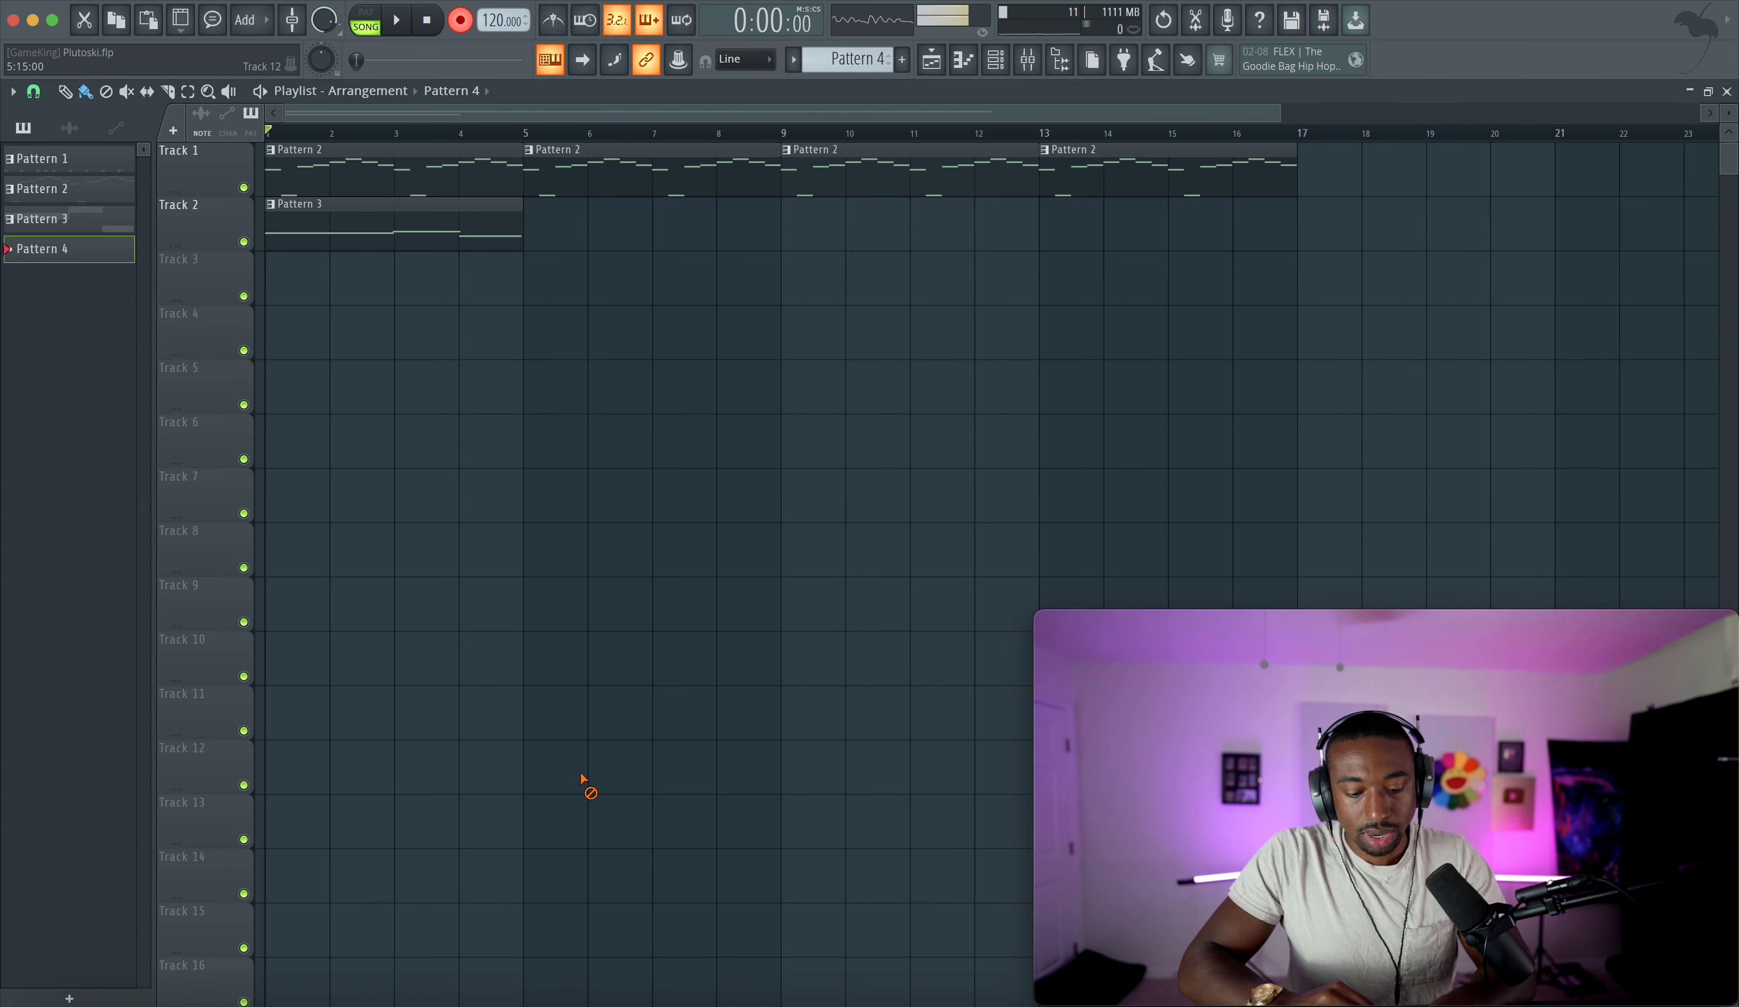
{"action": "right_click", "coordinate": [561, 68]}
{"action": "left_click", "coordinate": [567, 348]}
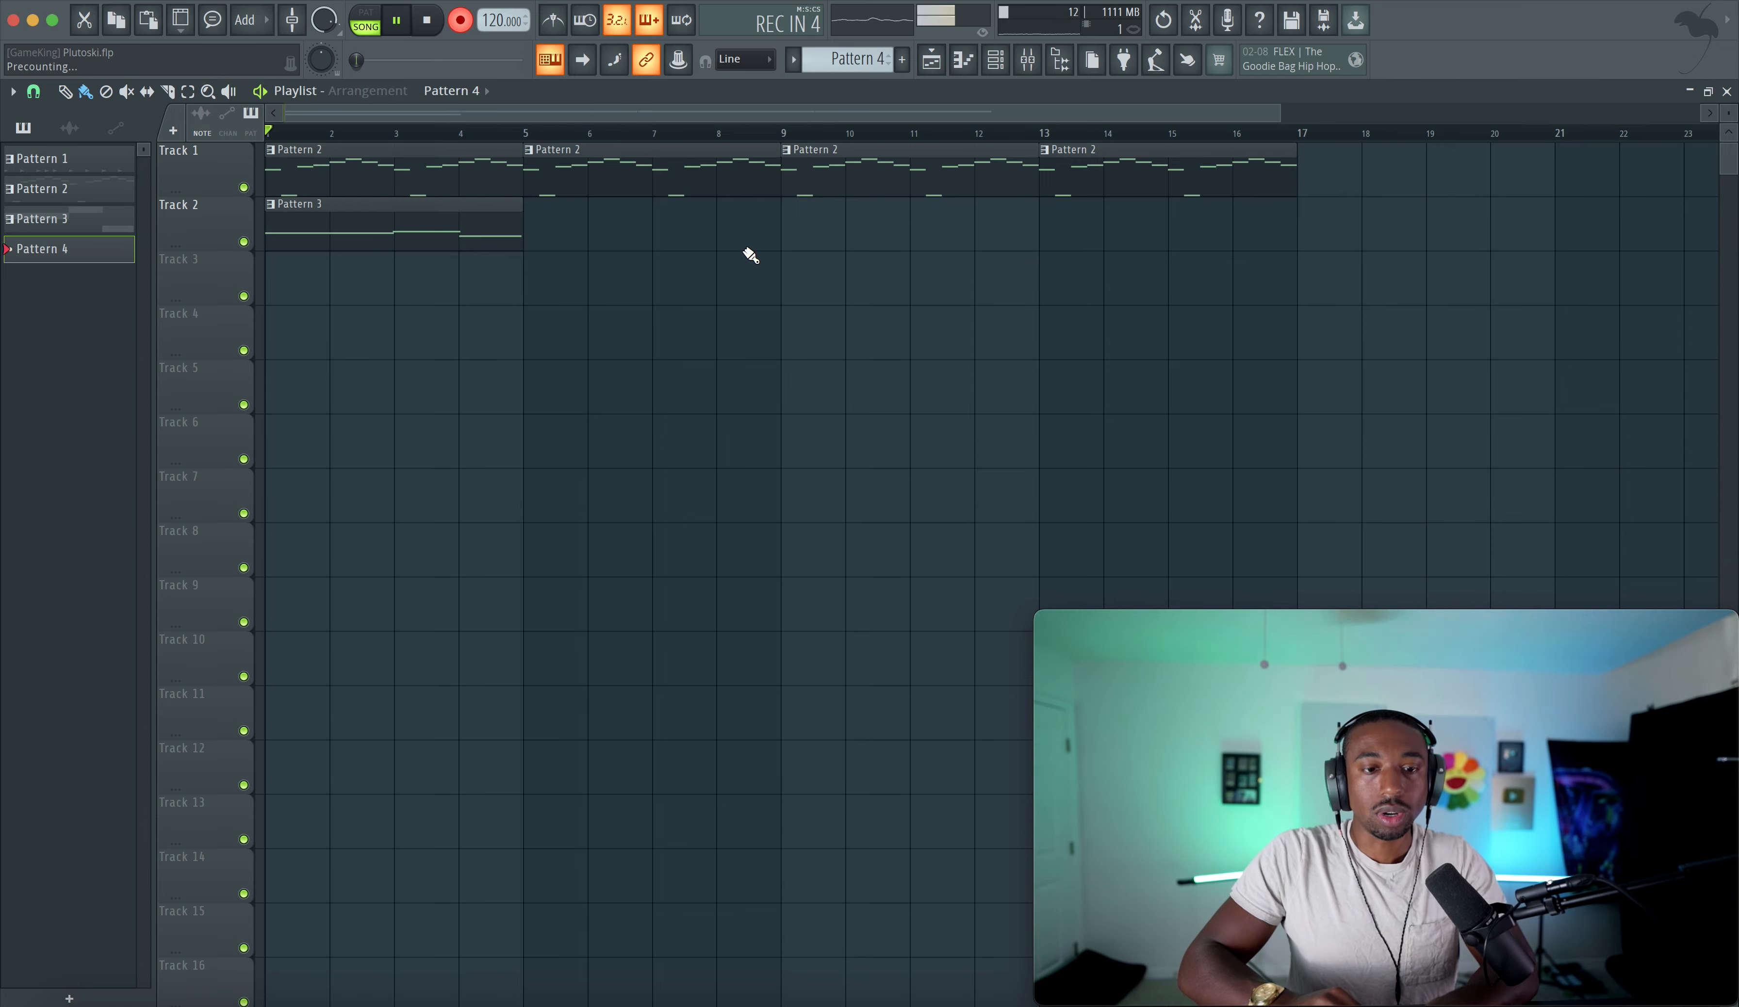
{"action": "key", "text": "c"}
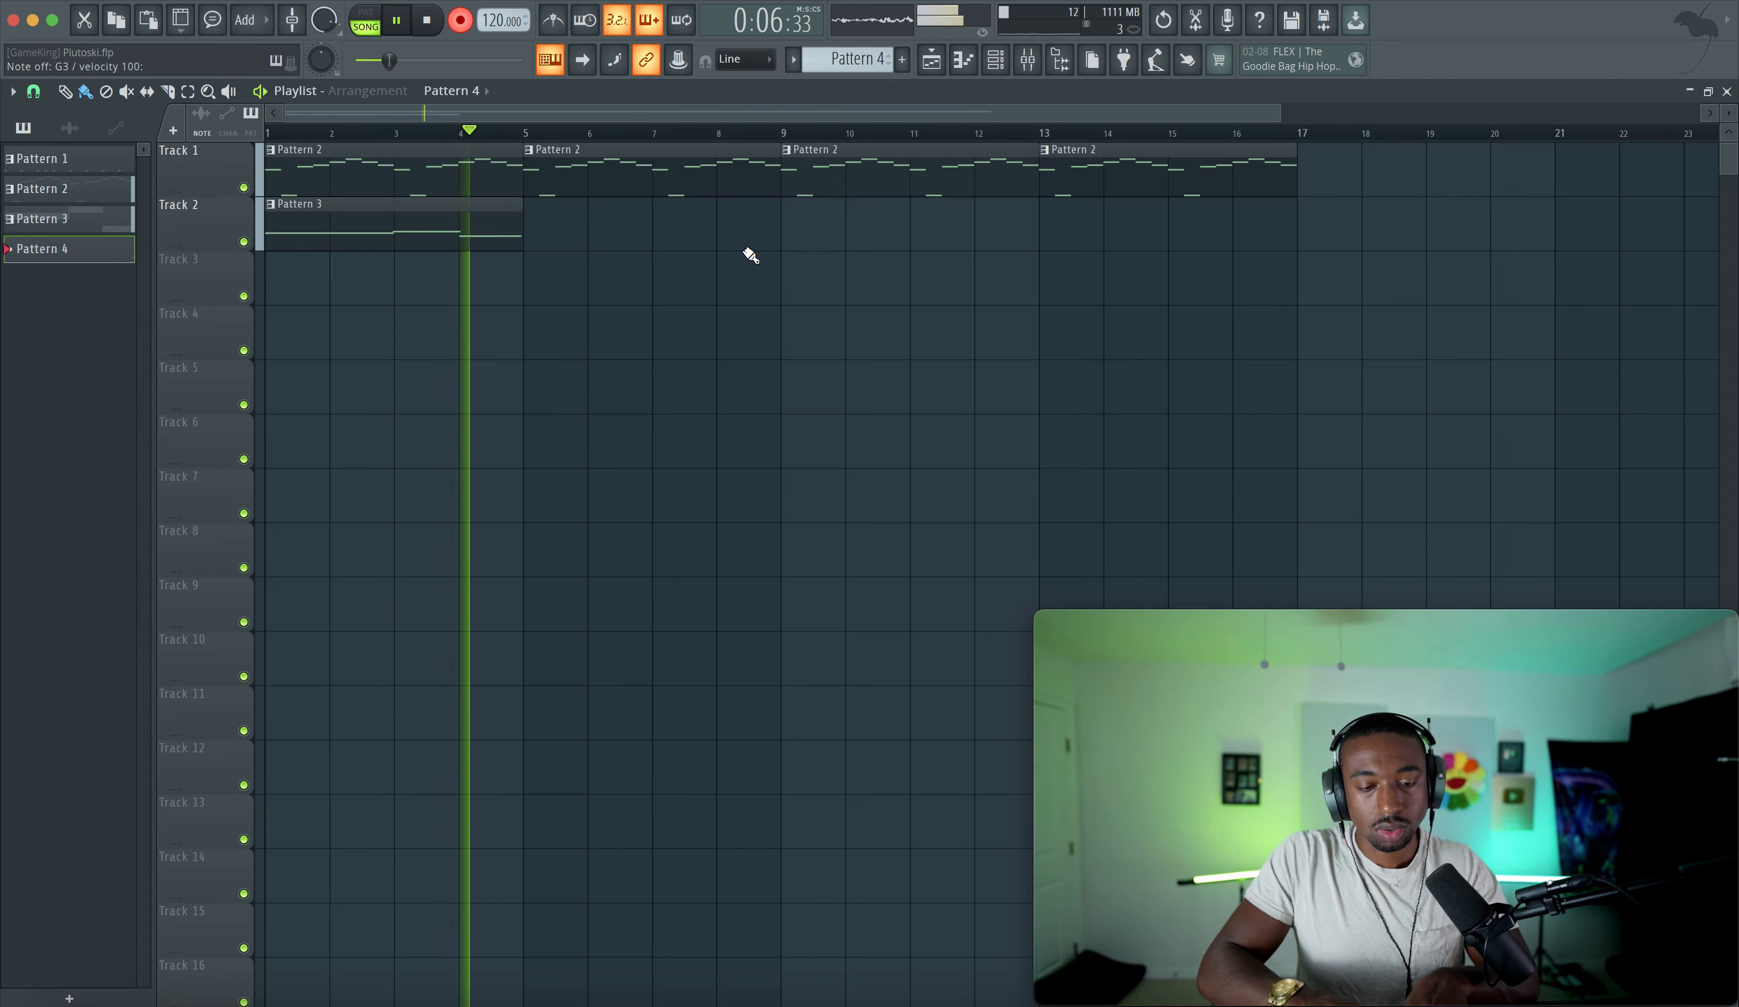
{"action": "key", "text": "space"}
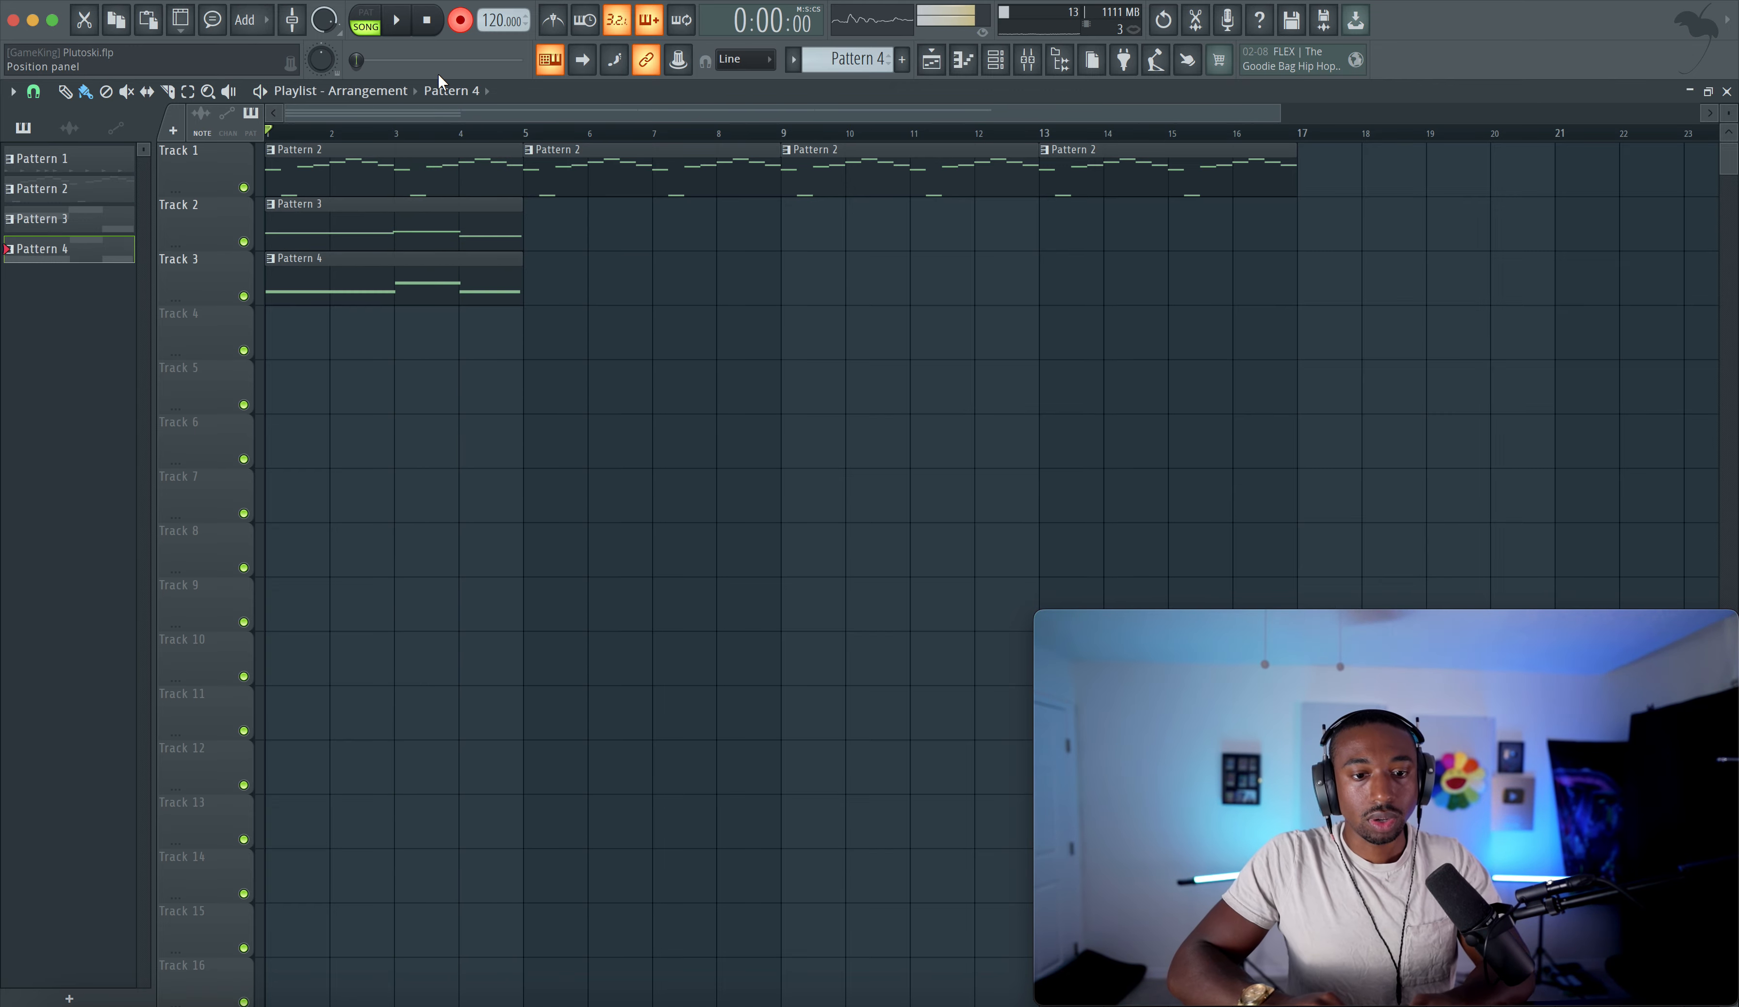
- Open Pattern 4 in the piano roll, move the E3 note down to C3, and play it back
{"action": "double_click", "coordinate": [452, 291]}
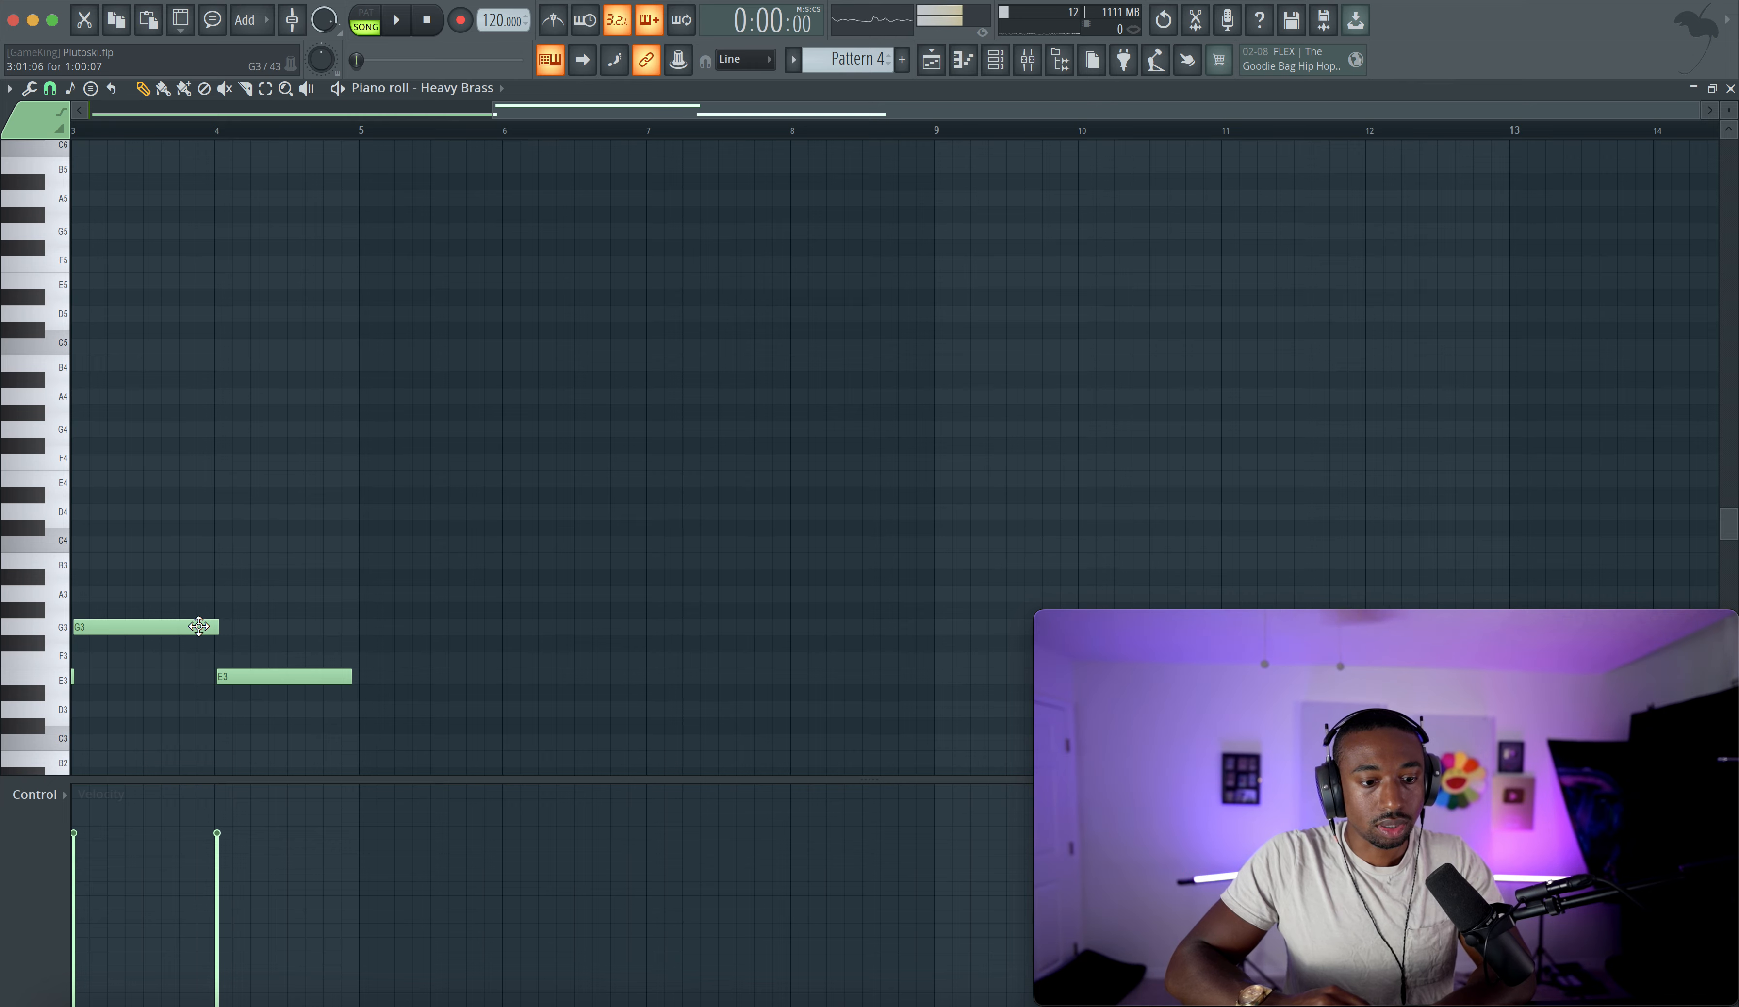
{"action": "left_click_drag", "start_coordinate": [240, 678], "coordinate": [236, 741]}
{"action": "key", "text": "space"}
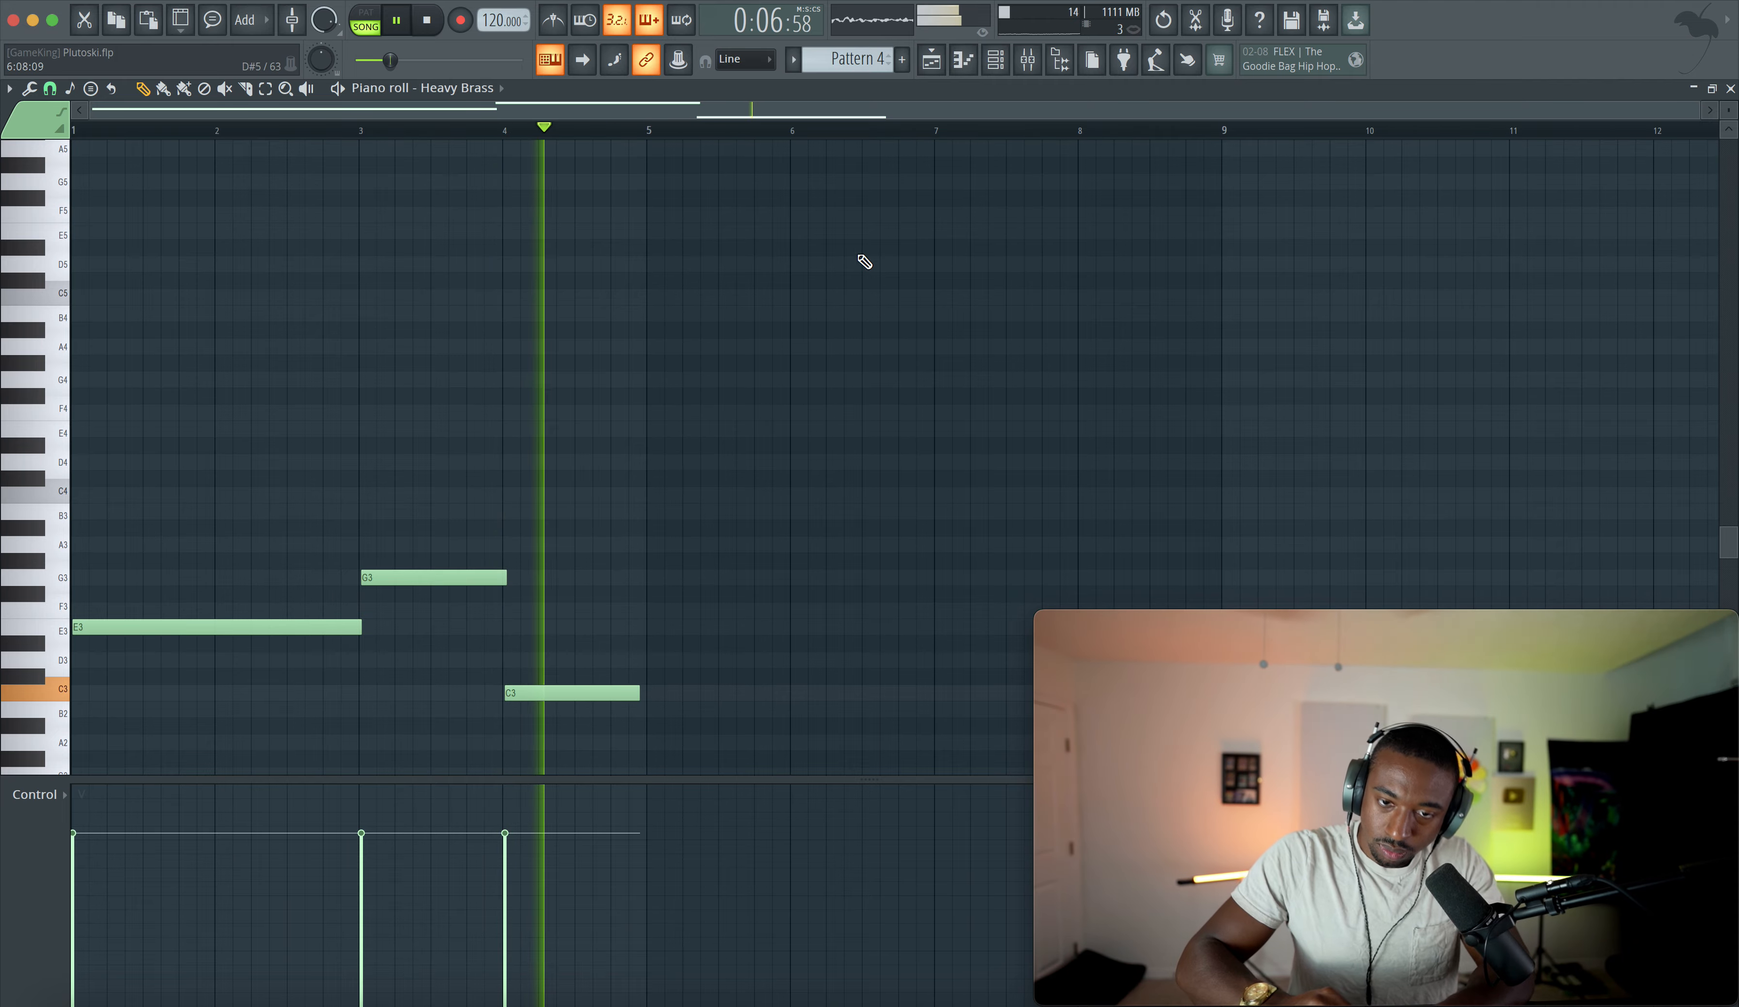
- Play the arrangement from the playlist and create a new Pattern 5 in the channel rack
{"action": "key", "text": "F5"}
{"action": "key", "text": "space"}
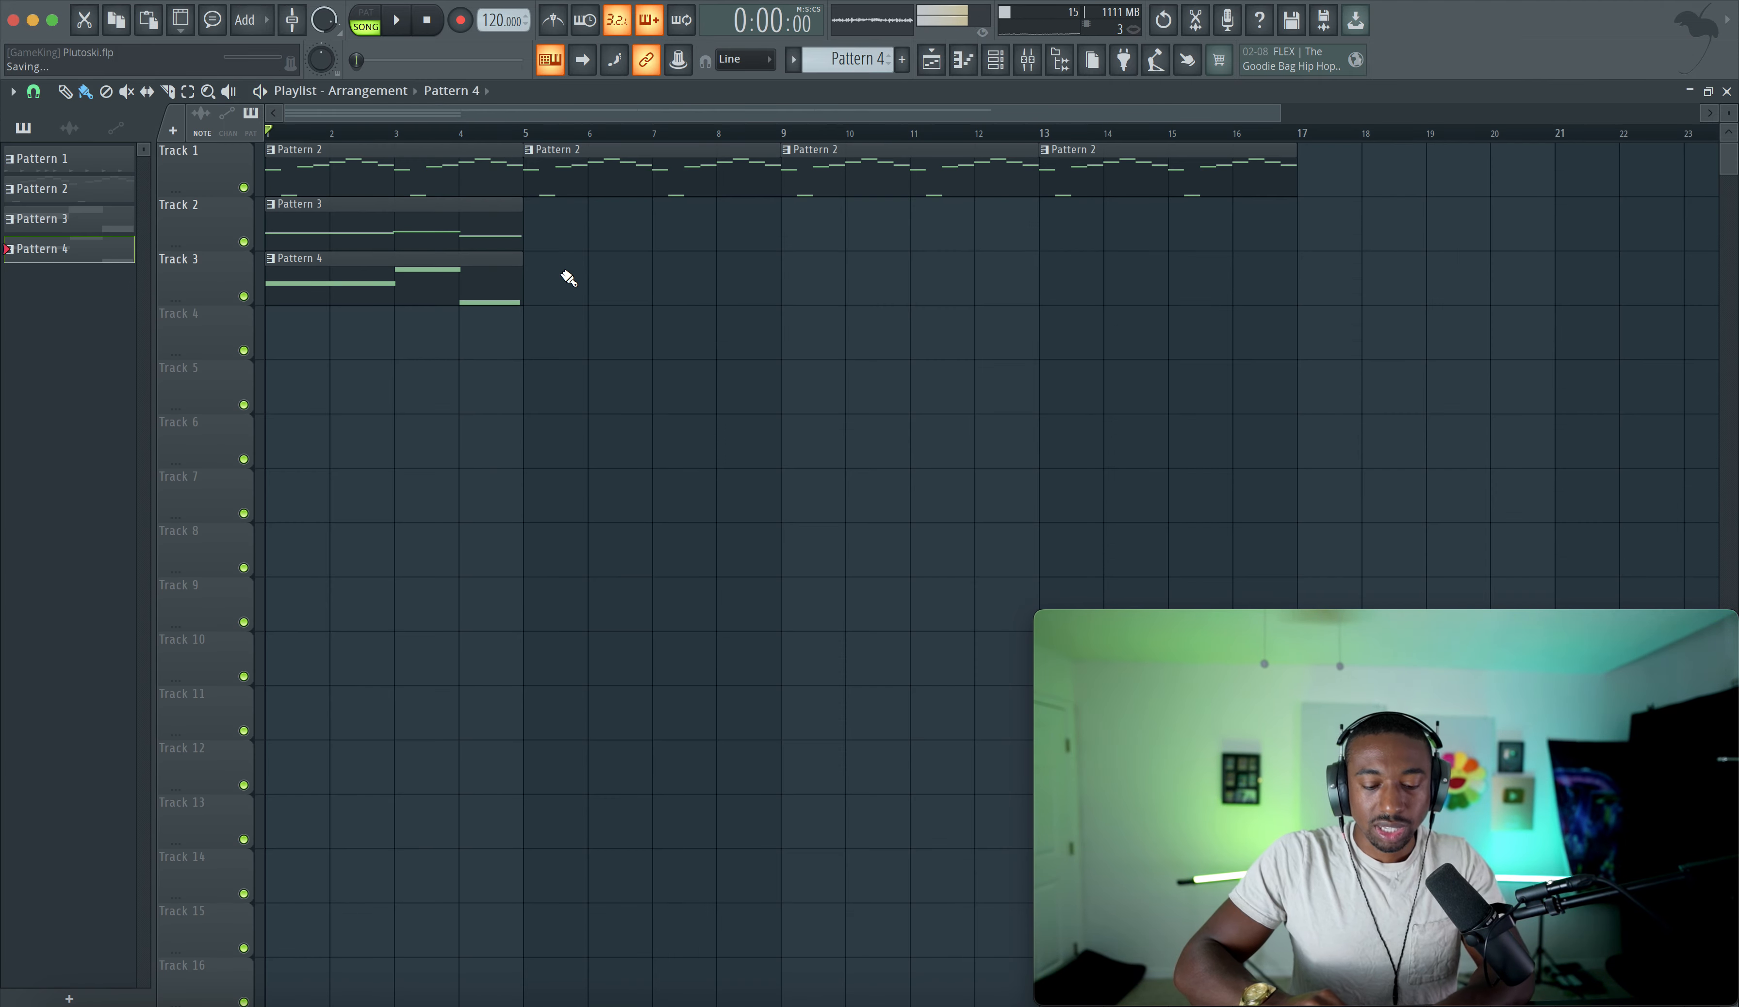
{"action": "left_click", "coordinate": [995, 70]}
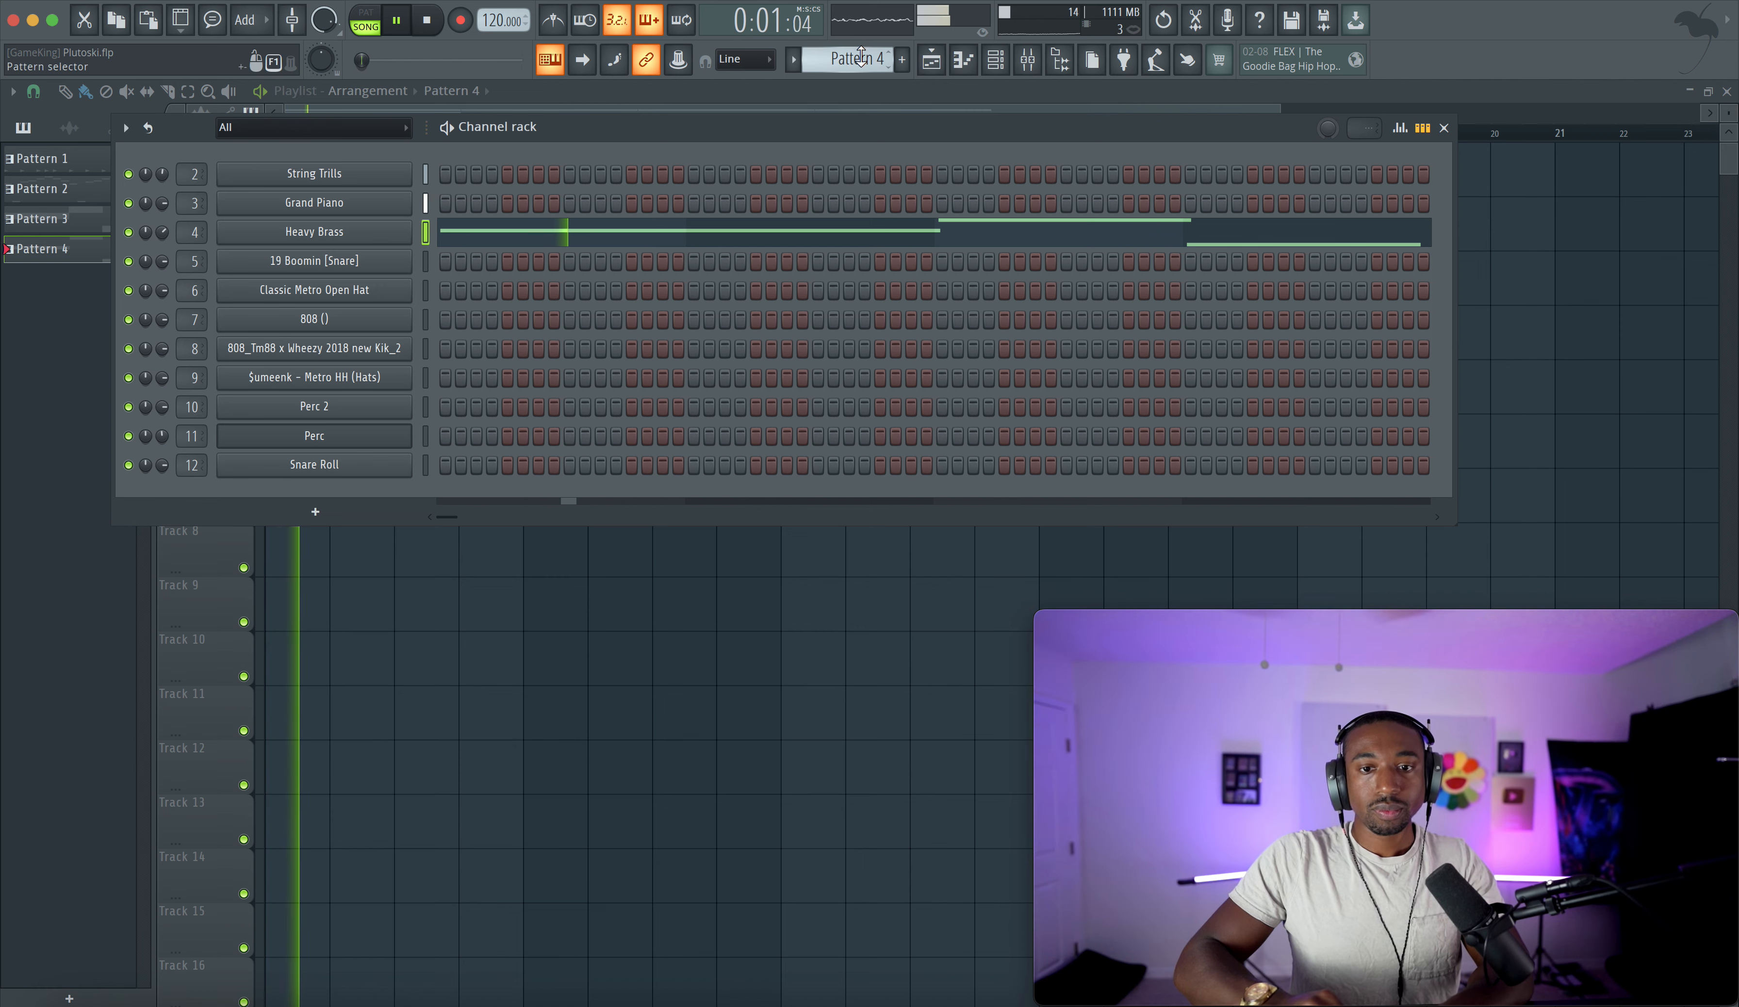
{"action": "key", "text": "F4"}
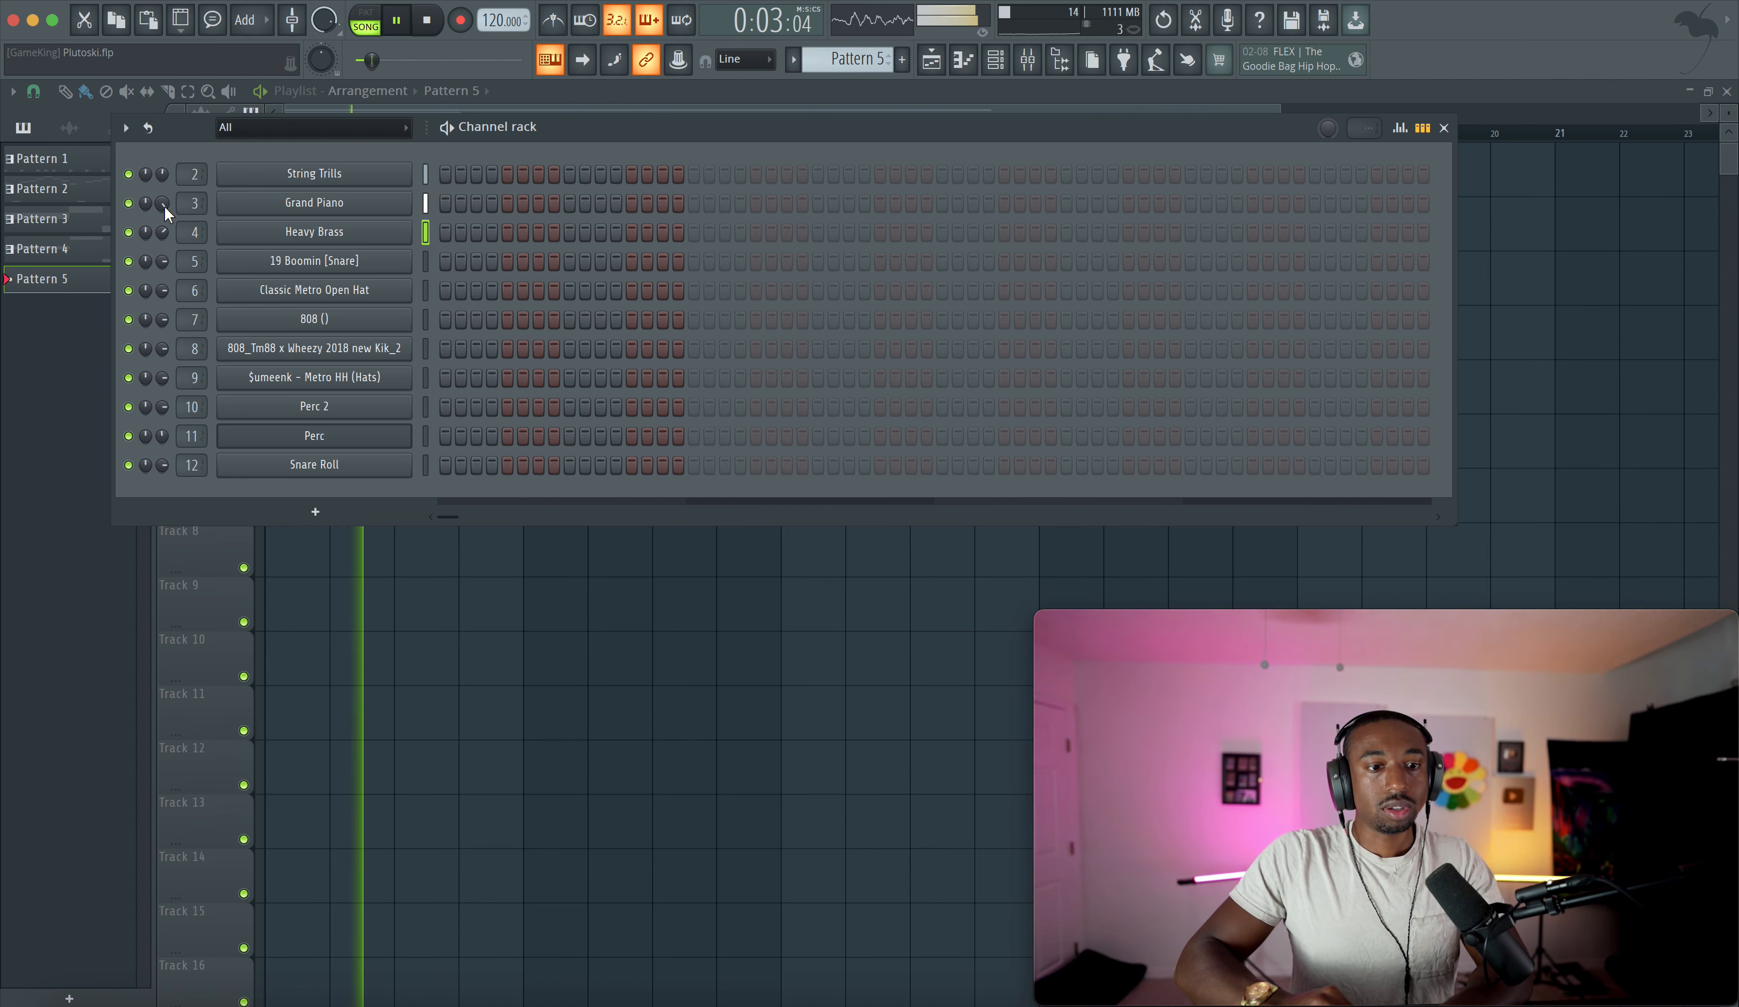
- Open the Grand Piano's Xpand!2 plugin and raise the FX1 hall reverb size to 10.4 sec, then close it
{"action": "left_click", "coordinate": [339, 205]}
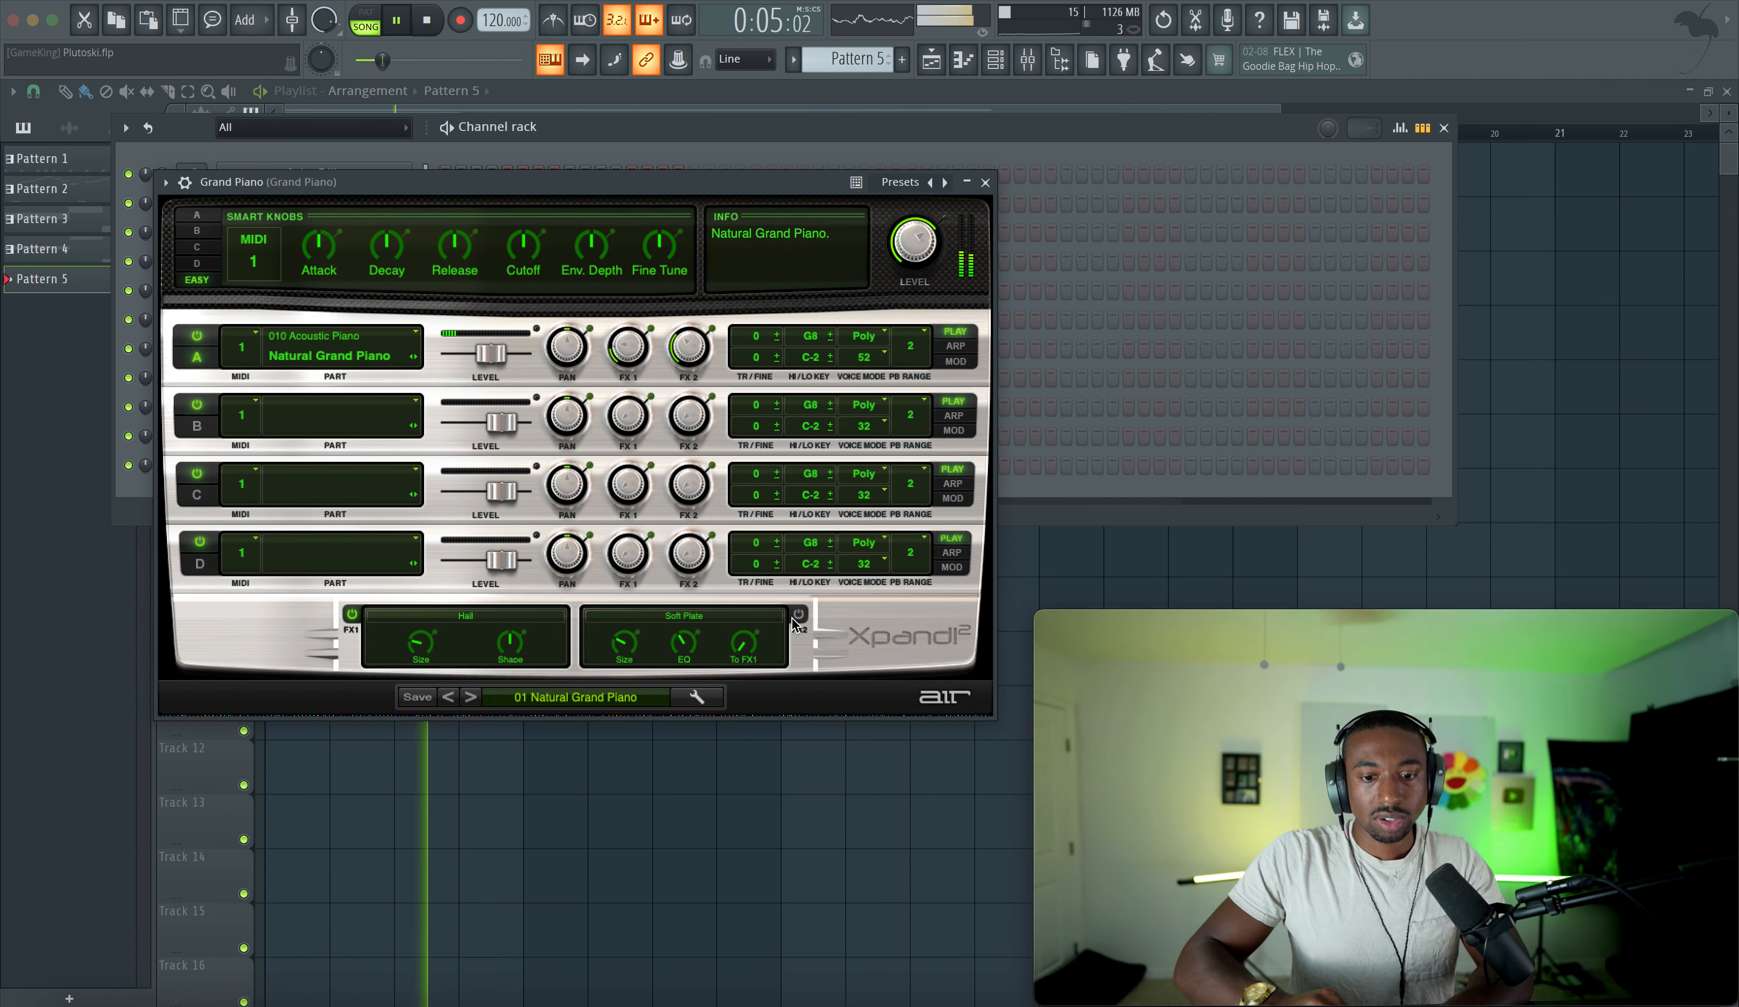
{"action": "left_click_drag", "start_coordinate": [432, 653], "coordinate": [439, 590]}
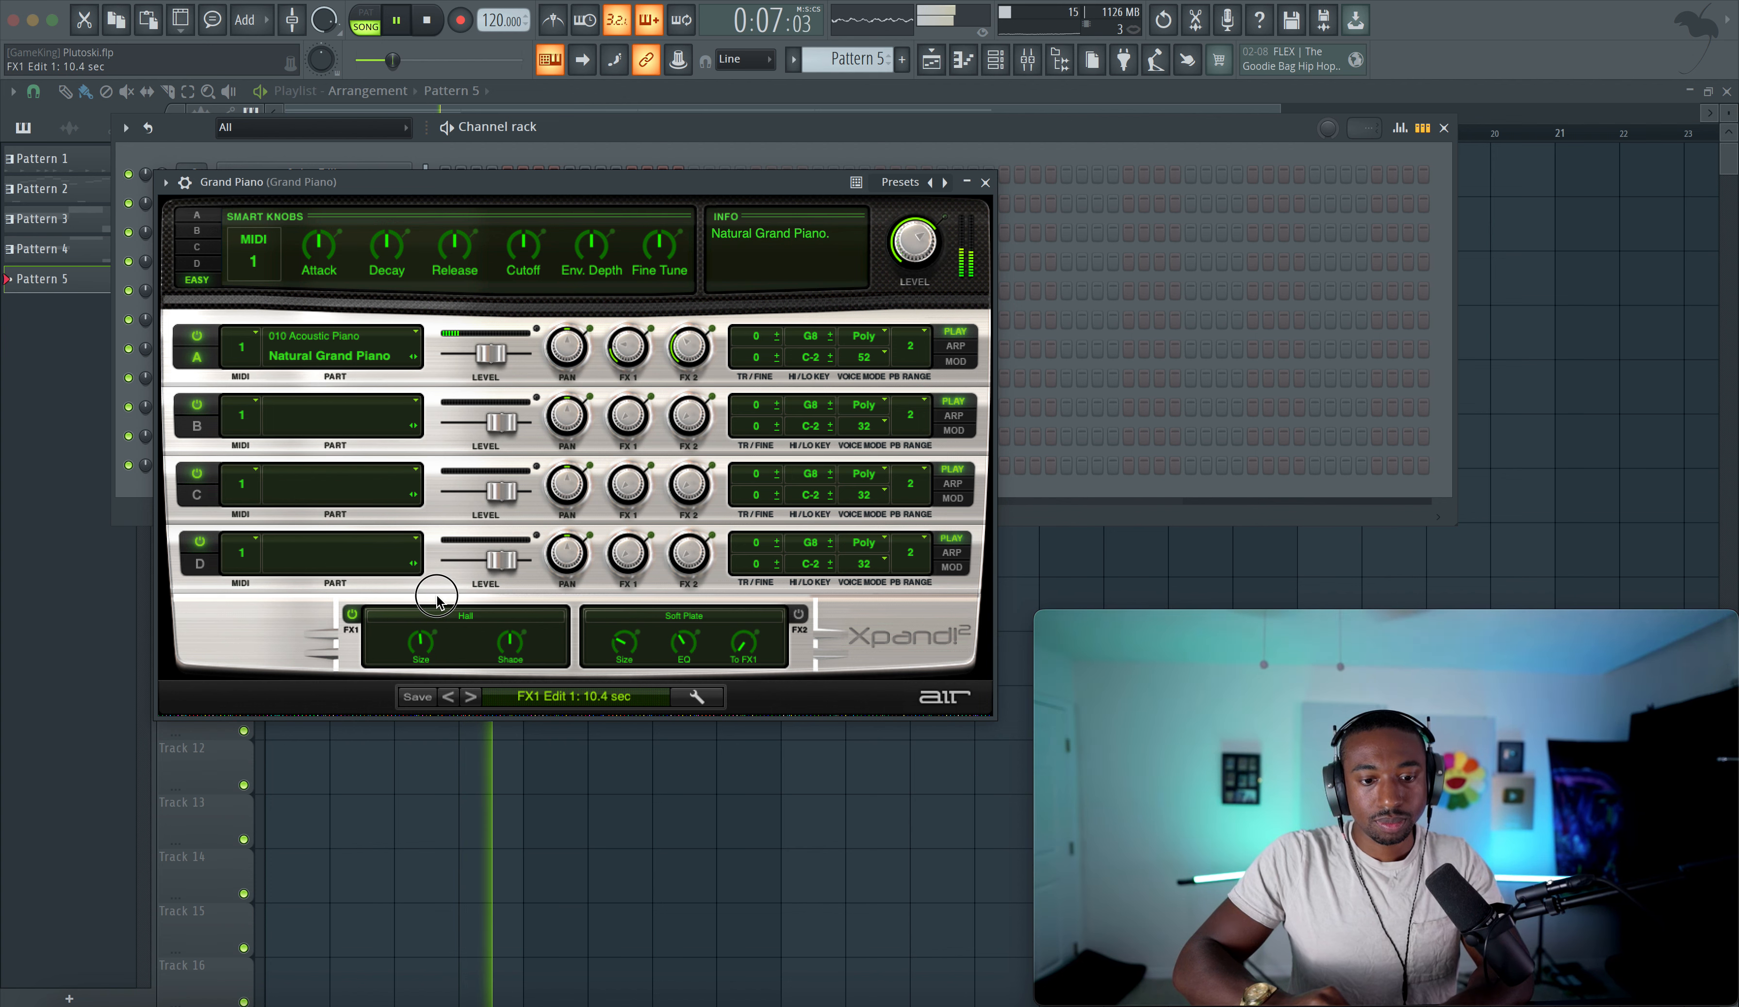
{"action": "key", "text": "space"}
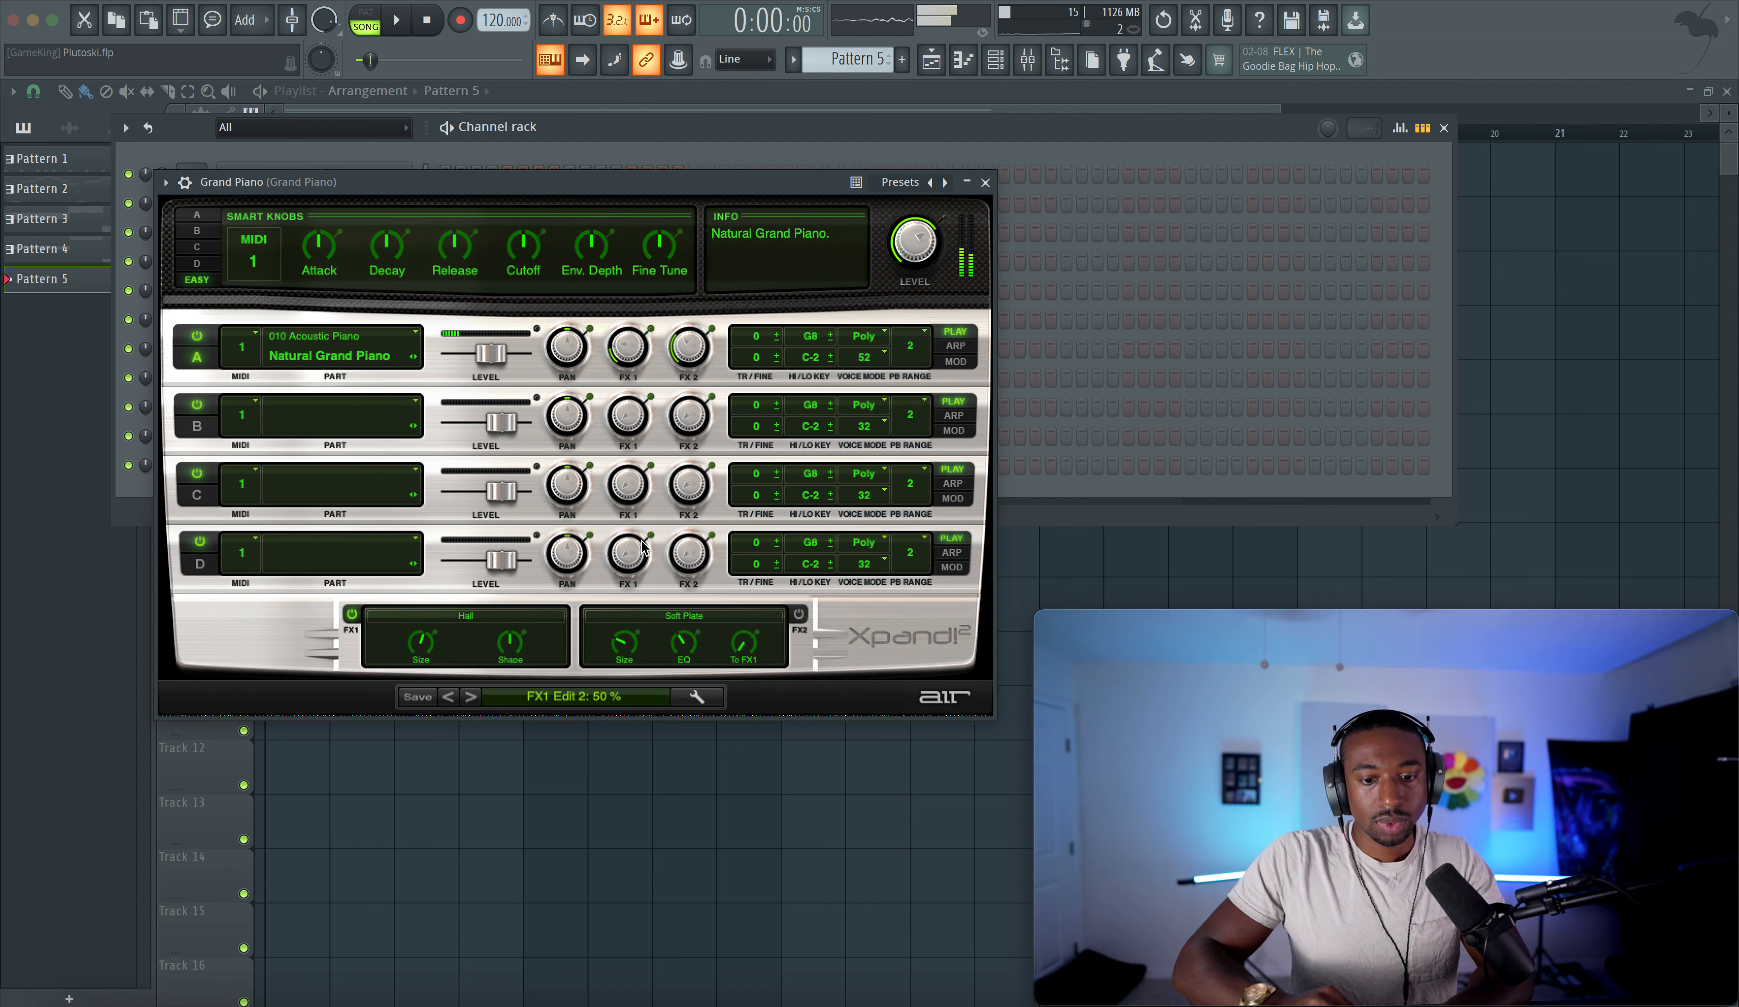
{"action": "left_click", "coordinate": [986, 182]}
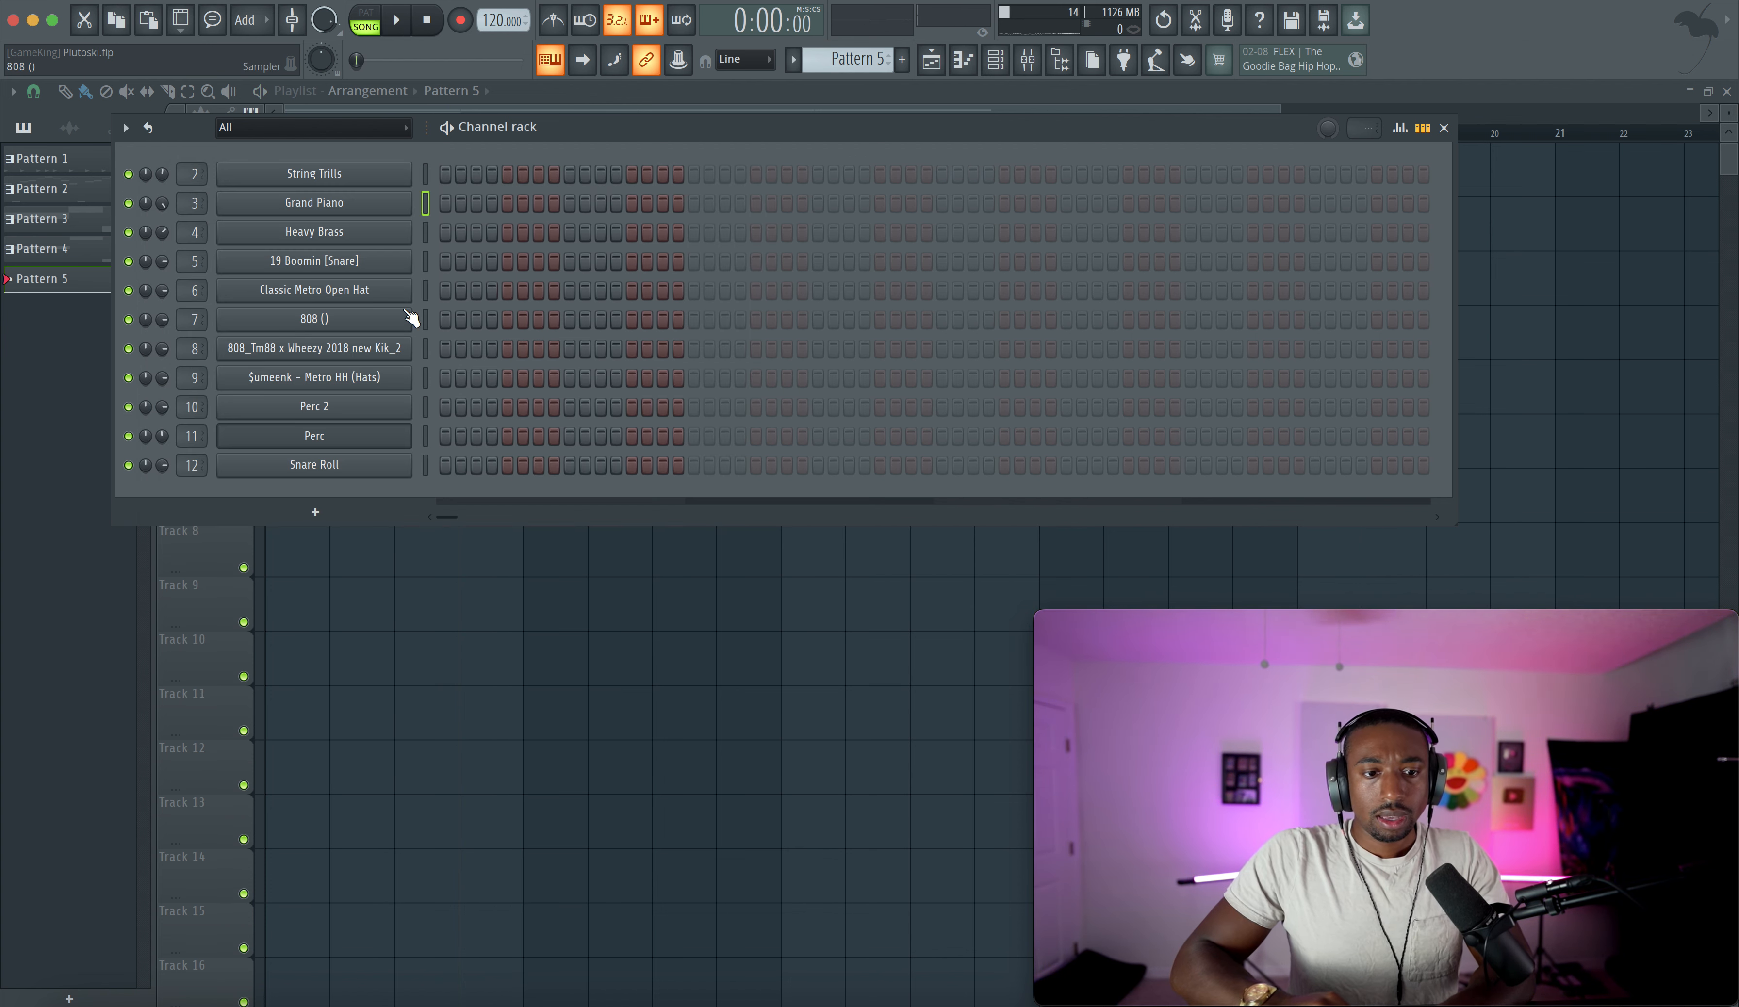
{"action": "key", "text": "F6"}
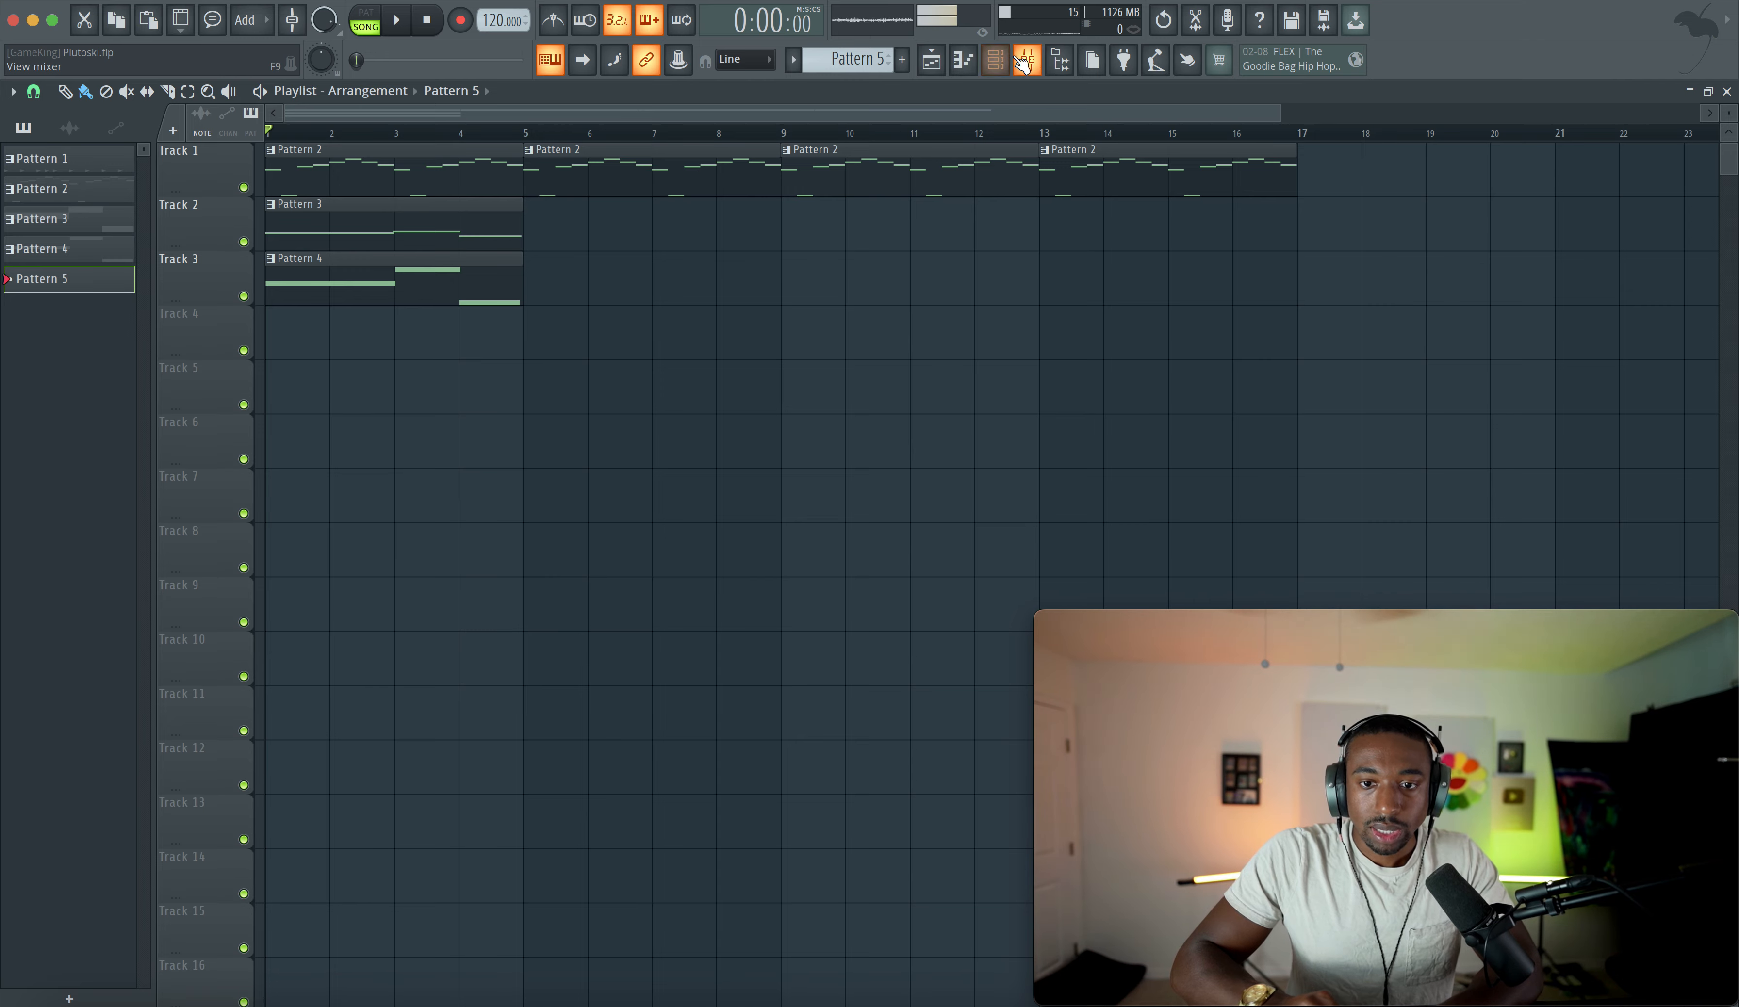
- Repeat Pattern 3 across Track 2 through bar 16 and Pattern 4 at bar 9 on Track 3, then play
{"action": "left_click_drag", "start_coordinate": [505, 256], "coordinate": [928, 219]}
{"action": "left_click", "coordinate": [876, 218]}
{"action": "left_click", "coordinate": [658, 217]}
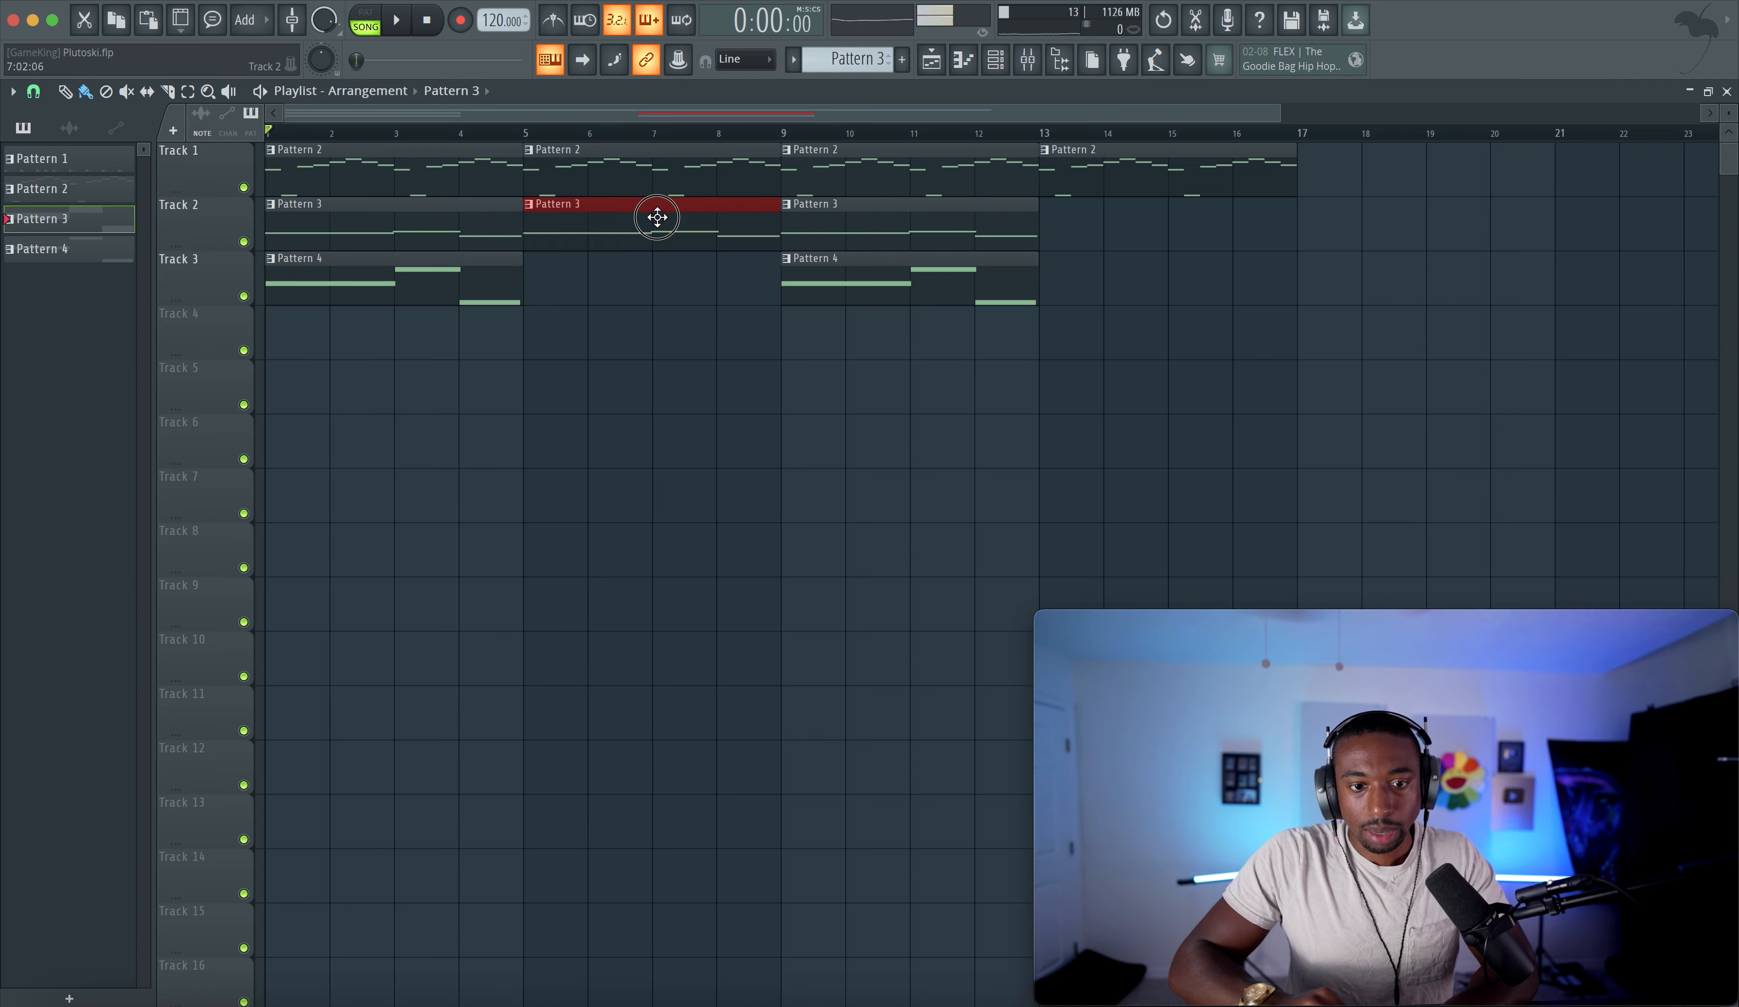
{"action": "left_click", "coordinate": [1177, 217]}
{"action": "key", "text": "space"}
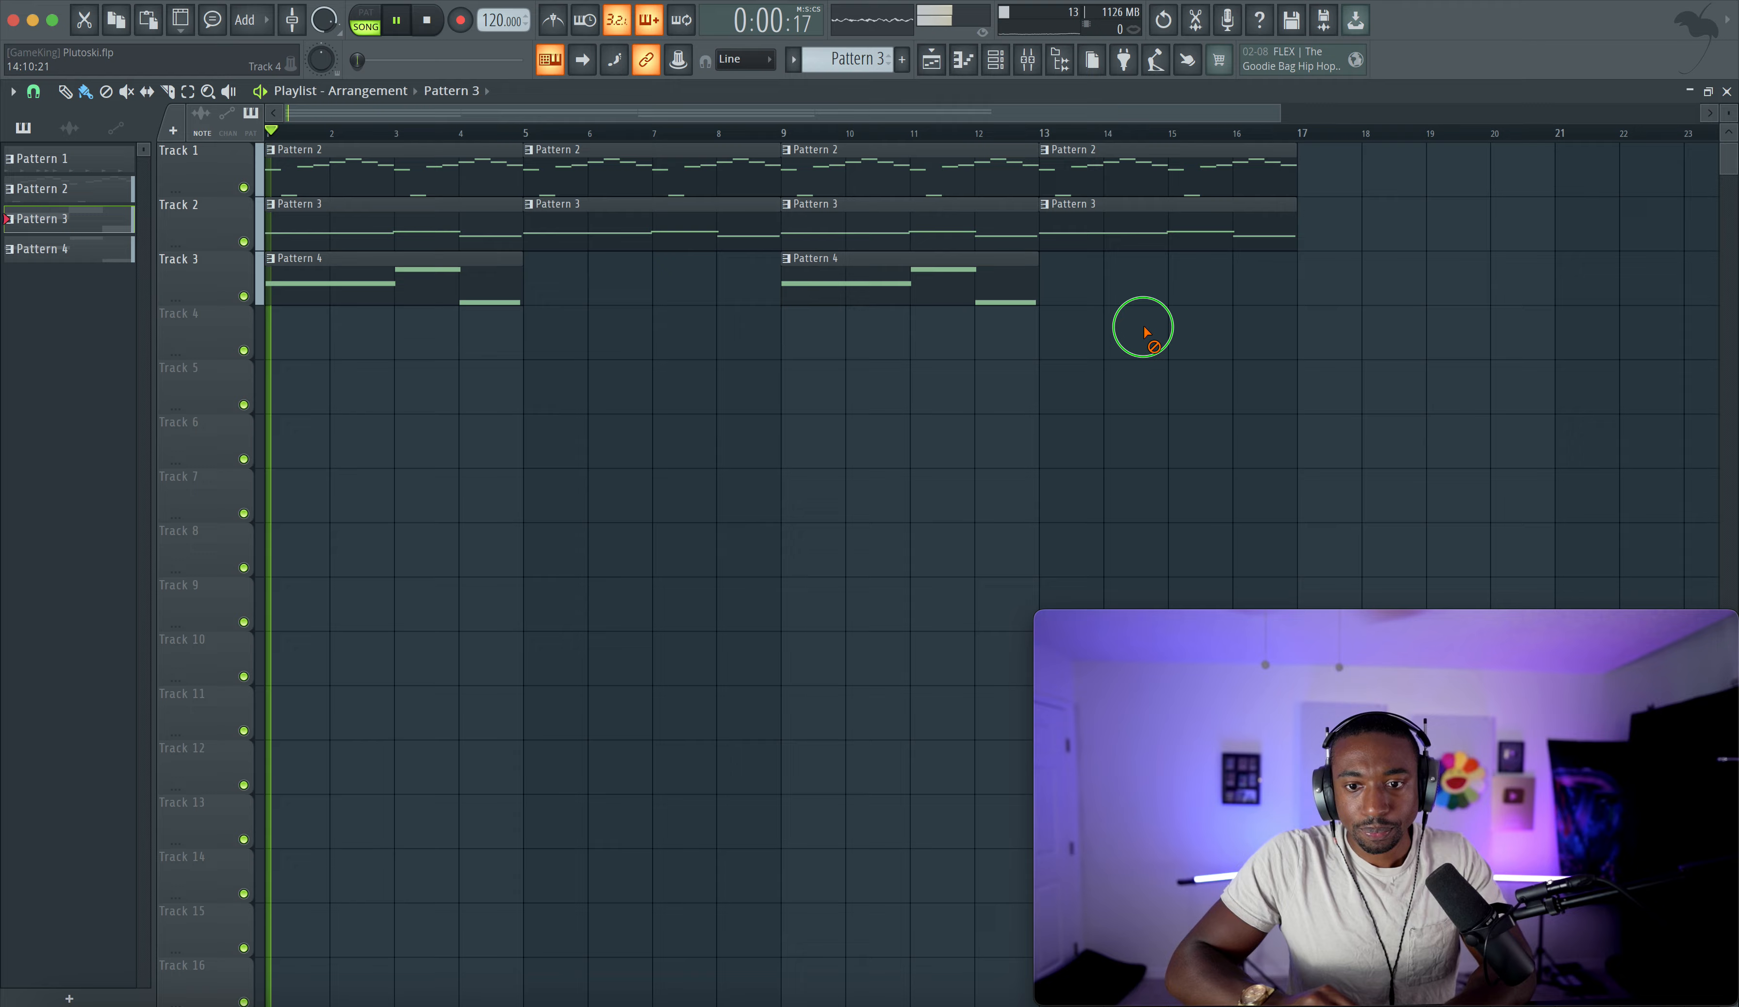
- Inspect the Grand Piano channel's miscellaneous settings in the channel rack
{"action": "left_click", "coordinate": [975, 61]}
{"action": "key", "text": "space"}
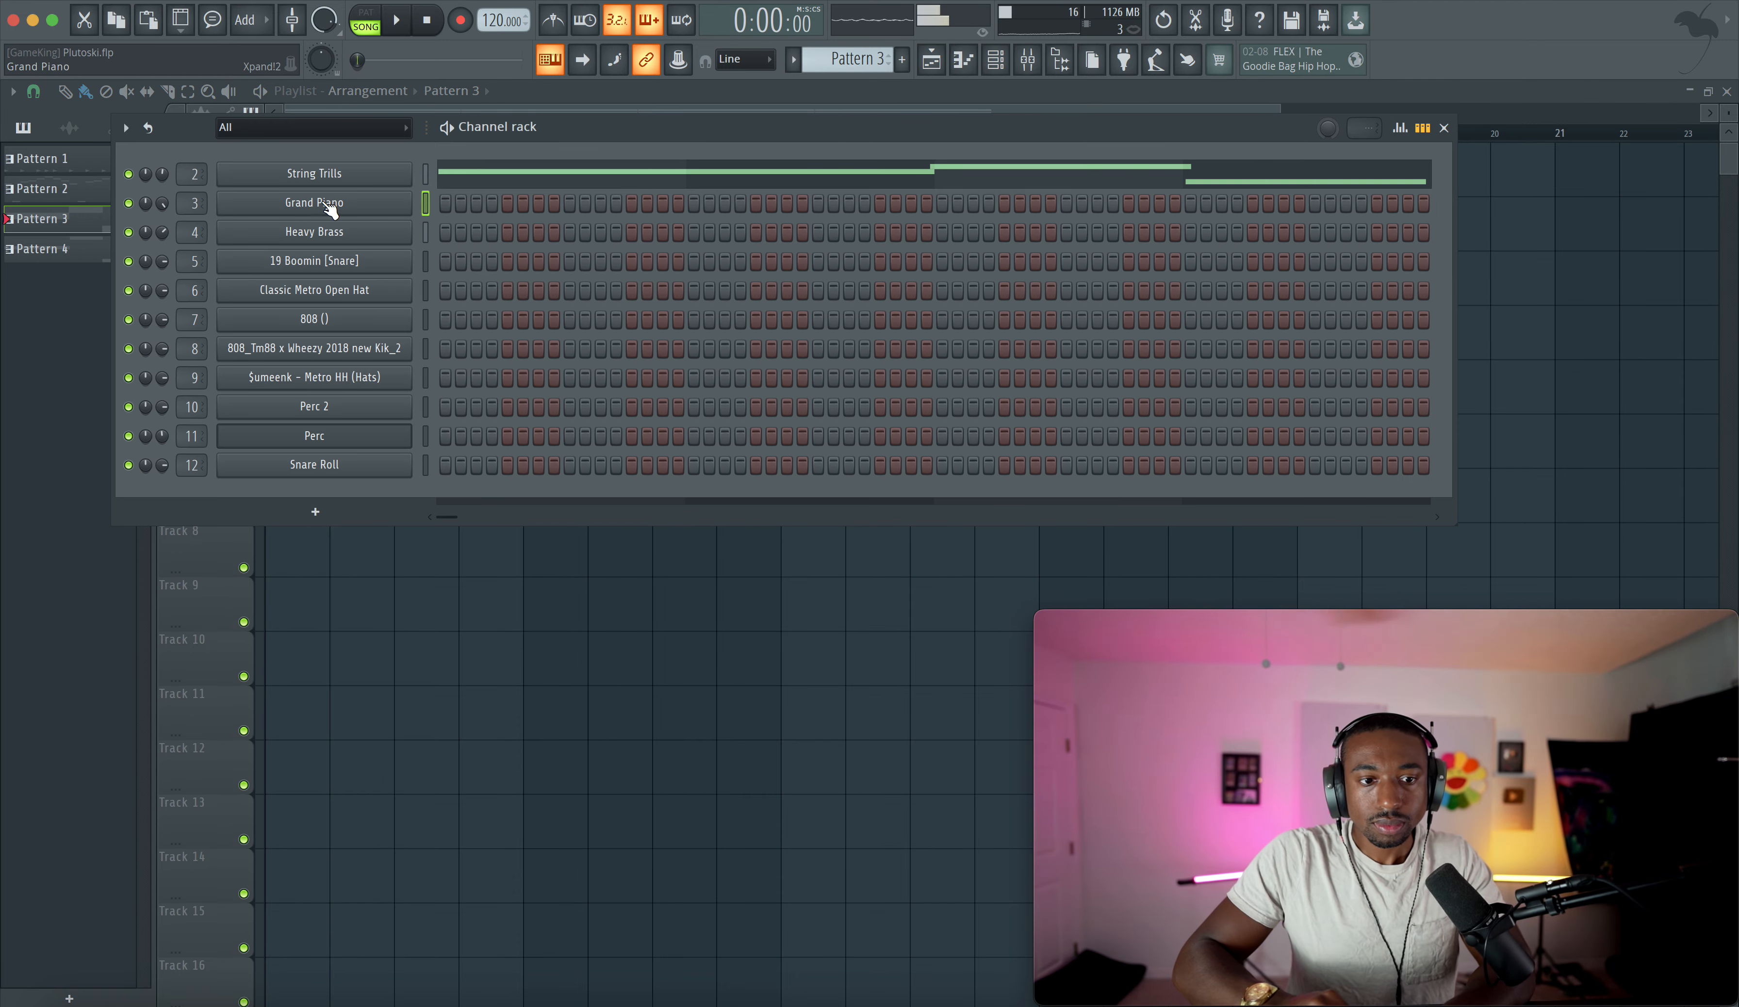
{"action": "left_click", "coordinate": [312, 201]}
{"action": "left_click", "coordinate": [195, 189]}
{"action": "left_click", "coordinate": [263, 218]}
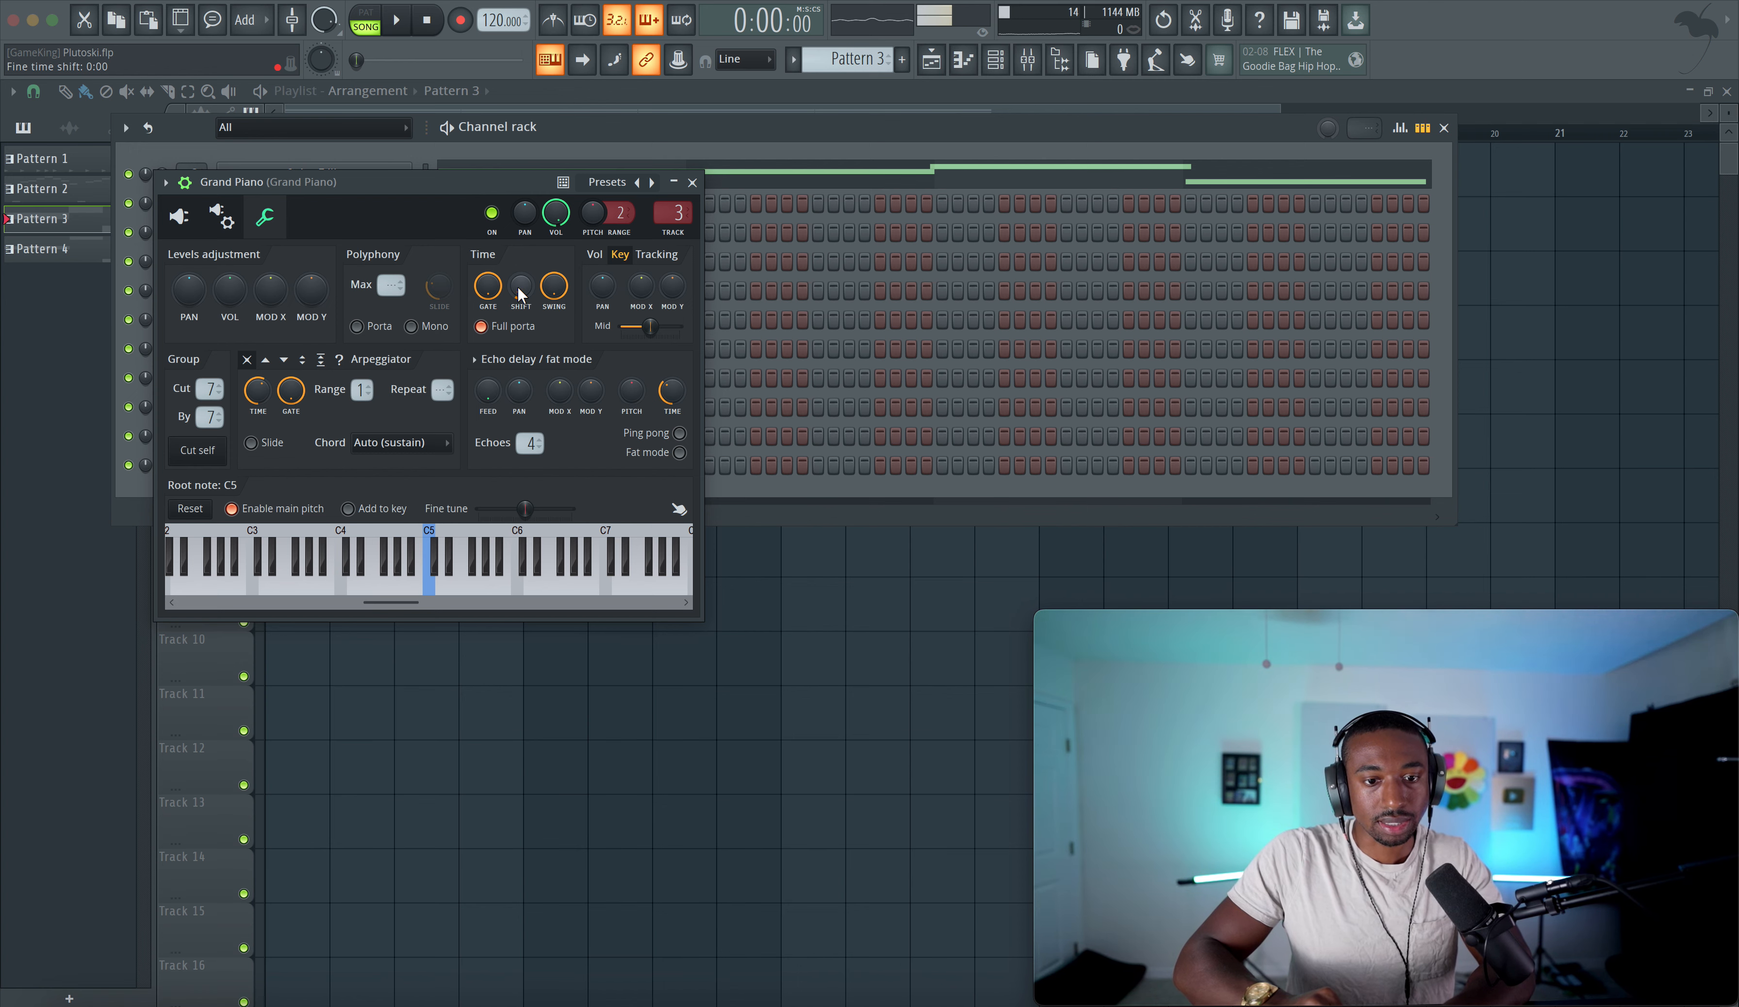
{"action": "left_click", "coordinate": [692, 183]}
- Switch to Pattern 2 and humanize the Grand Piano melody's notes in the piano roll
{"action": "scroll", "coordinate": [858, 58], "scroll_direction": "down", "scroll_amount": 1}
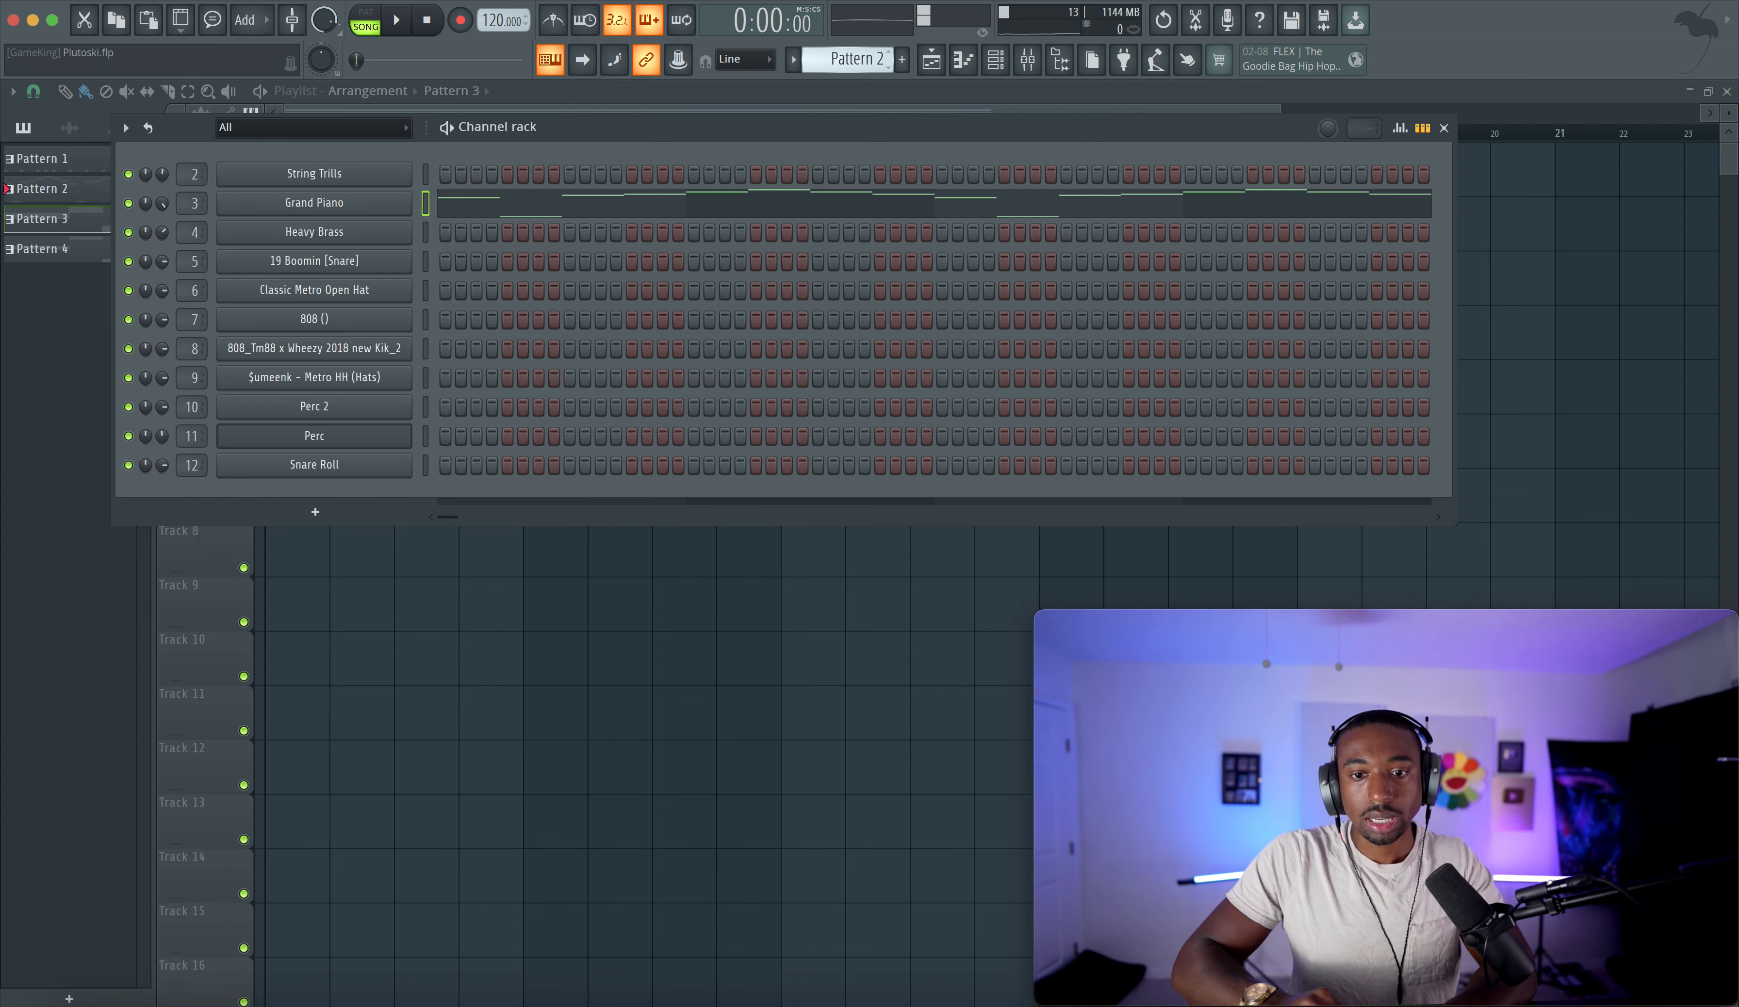
{"action": "left_click", "coordinate": [642, 216]}
{"action": "left_click", "coordinate": [29, 90]}
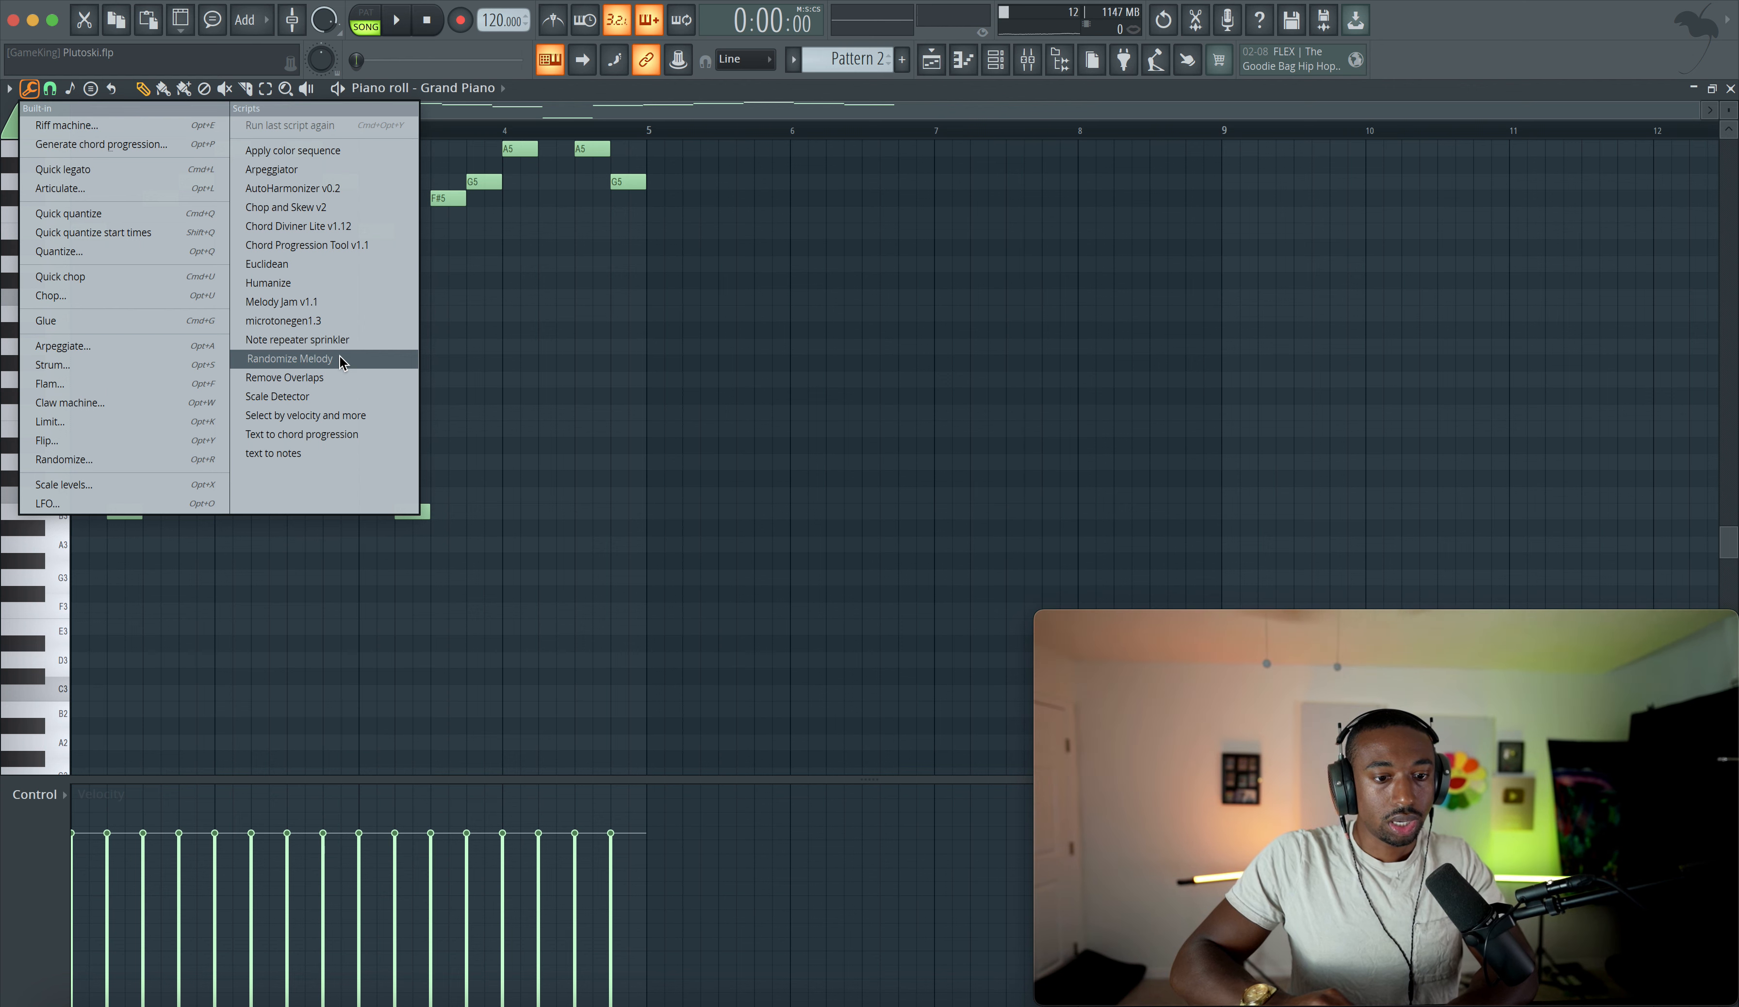
{"action": "left_click", "coordinate": [329, 283]}
{"action": "left_click", "coordinate": [1069, 657]}
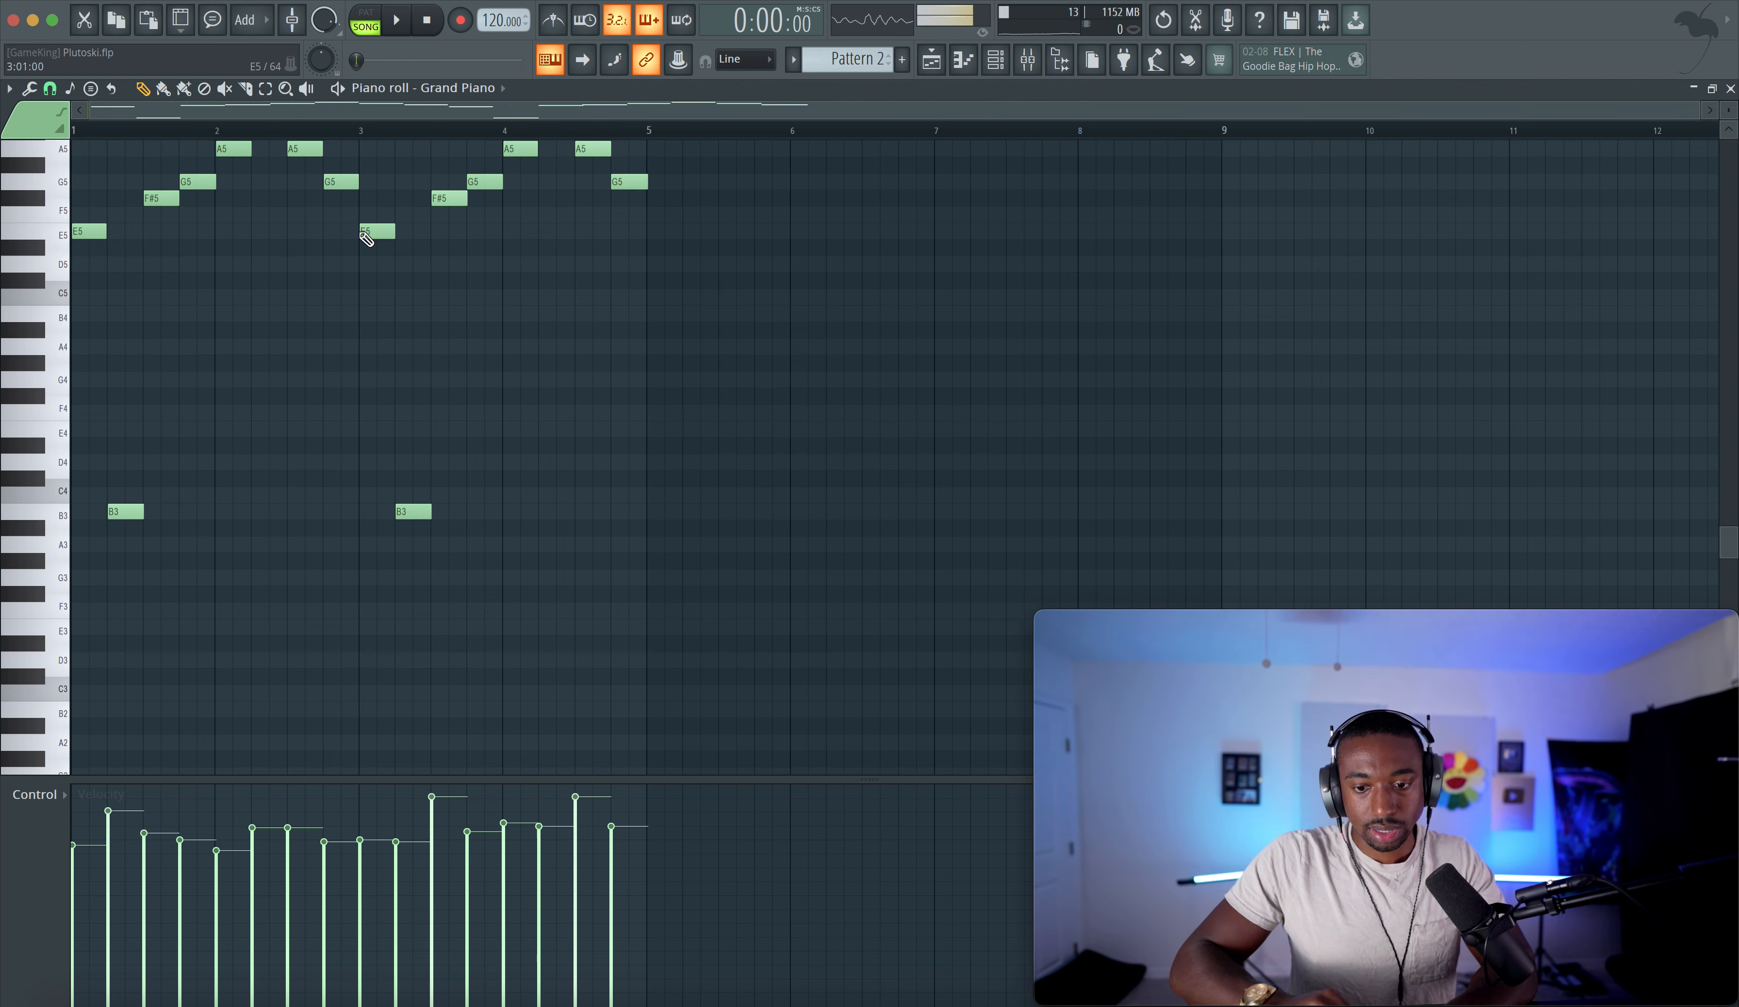
- Run the Remove Overlaps script on the melody with Max note end time and play it back
{"action": "left_click", "coordinate": [30, 89]}
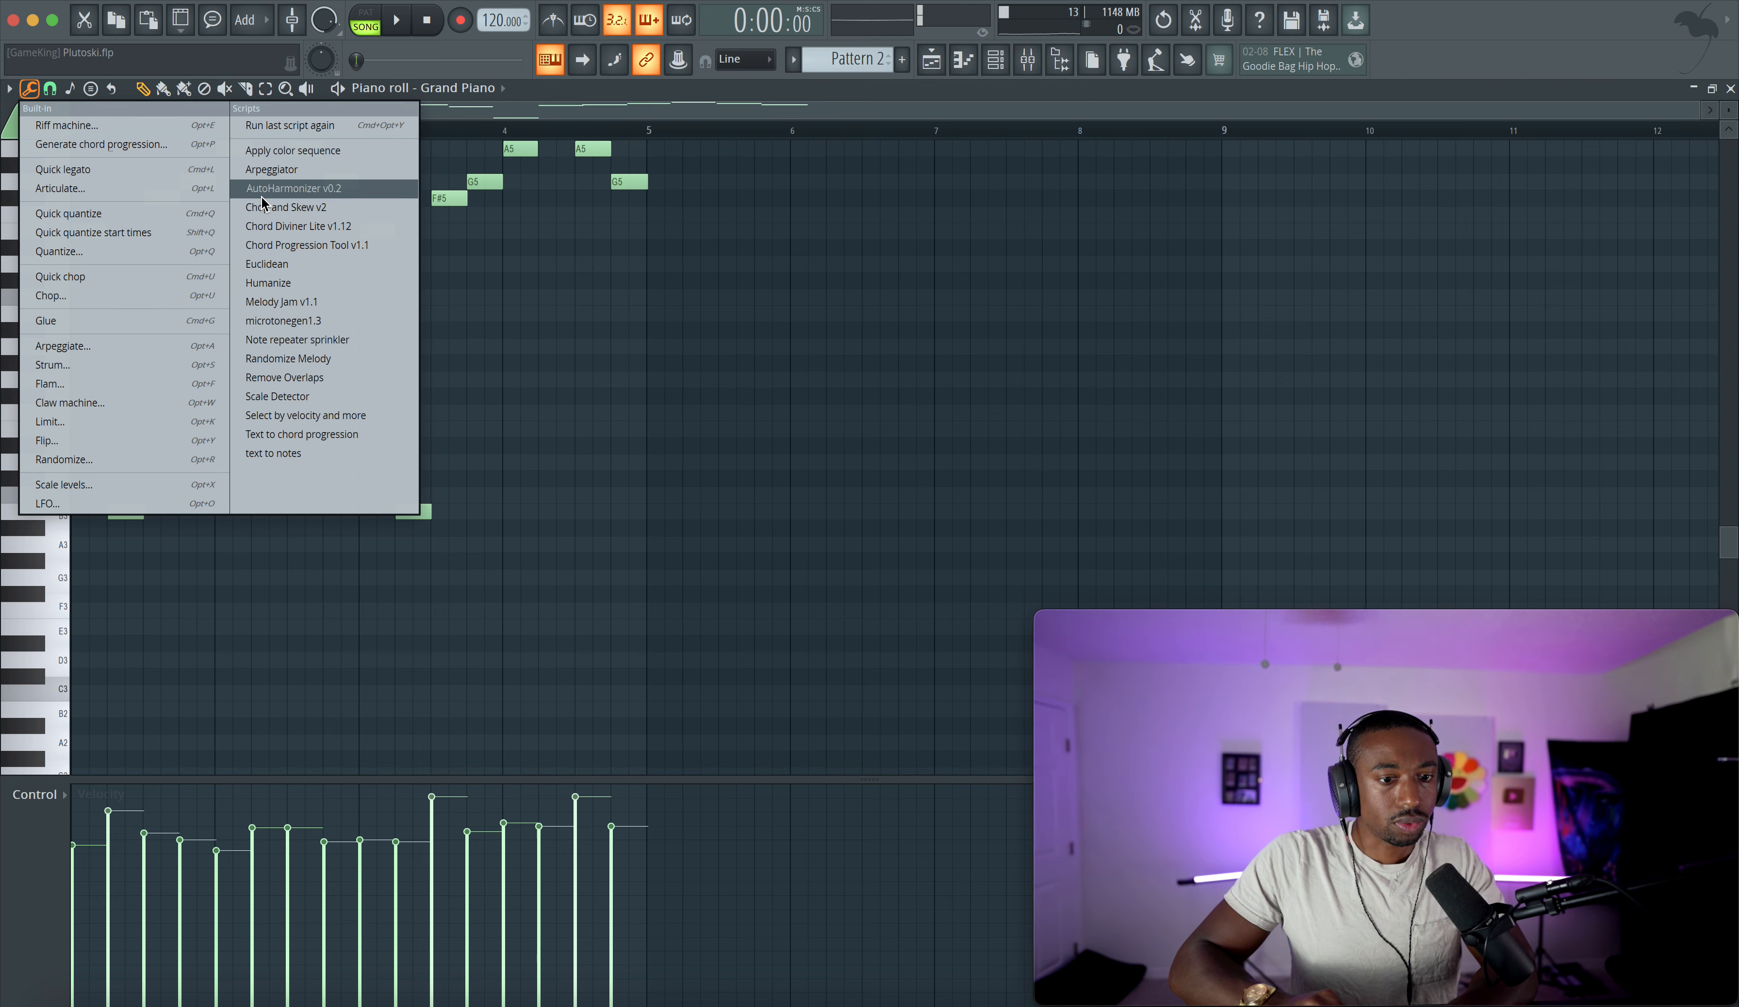
{"action": "left_click", "coordinate": [303, 378]}
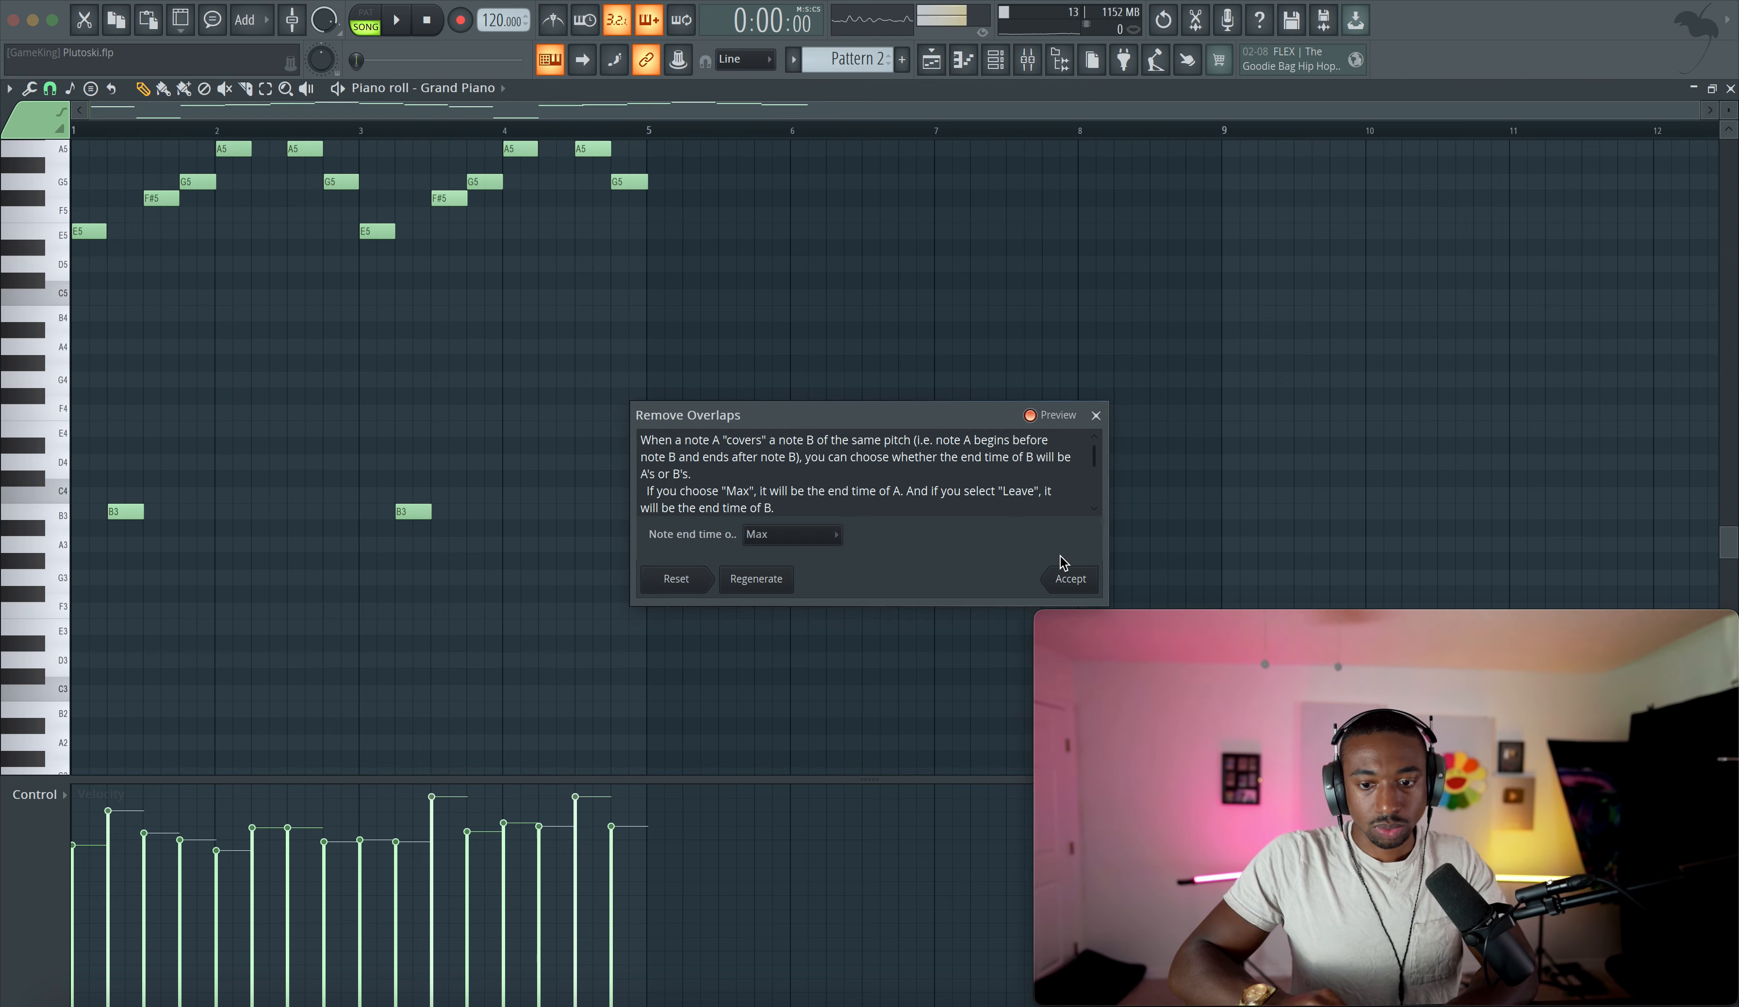
{"action": "left_click", "coordinate": [1069, 579]}
{"action": "scroll", "coordinate": [528, 213], "scroll_direction": "up", "scroll_amount": 4}
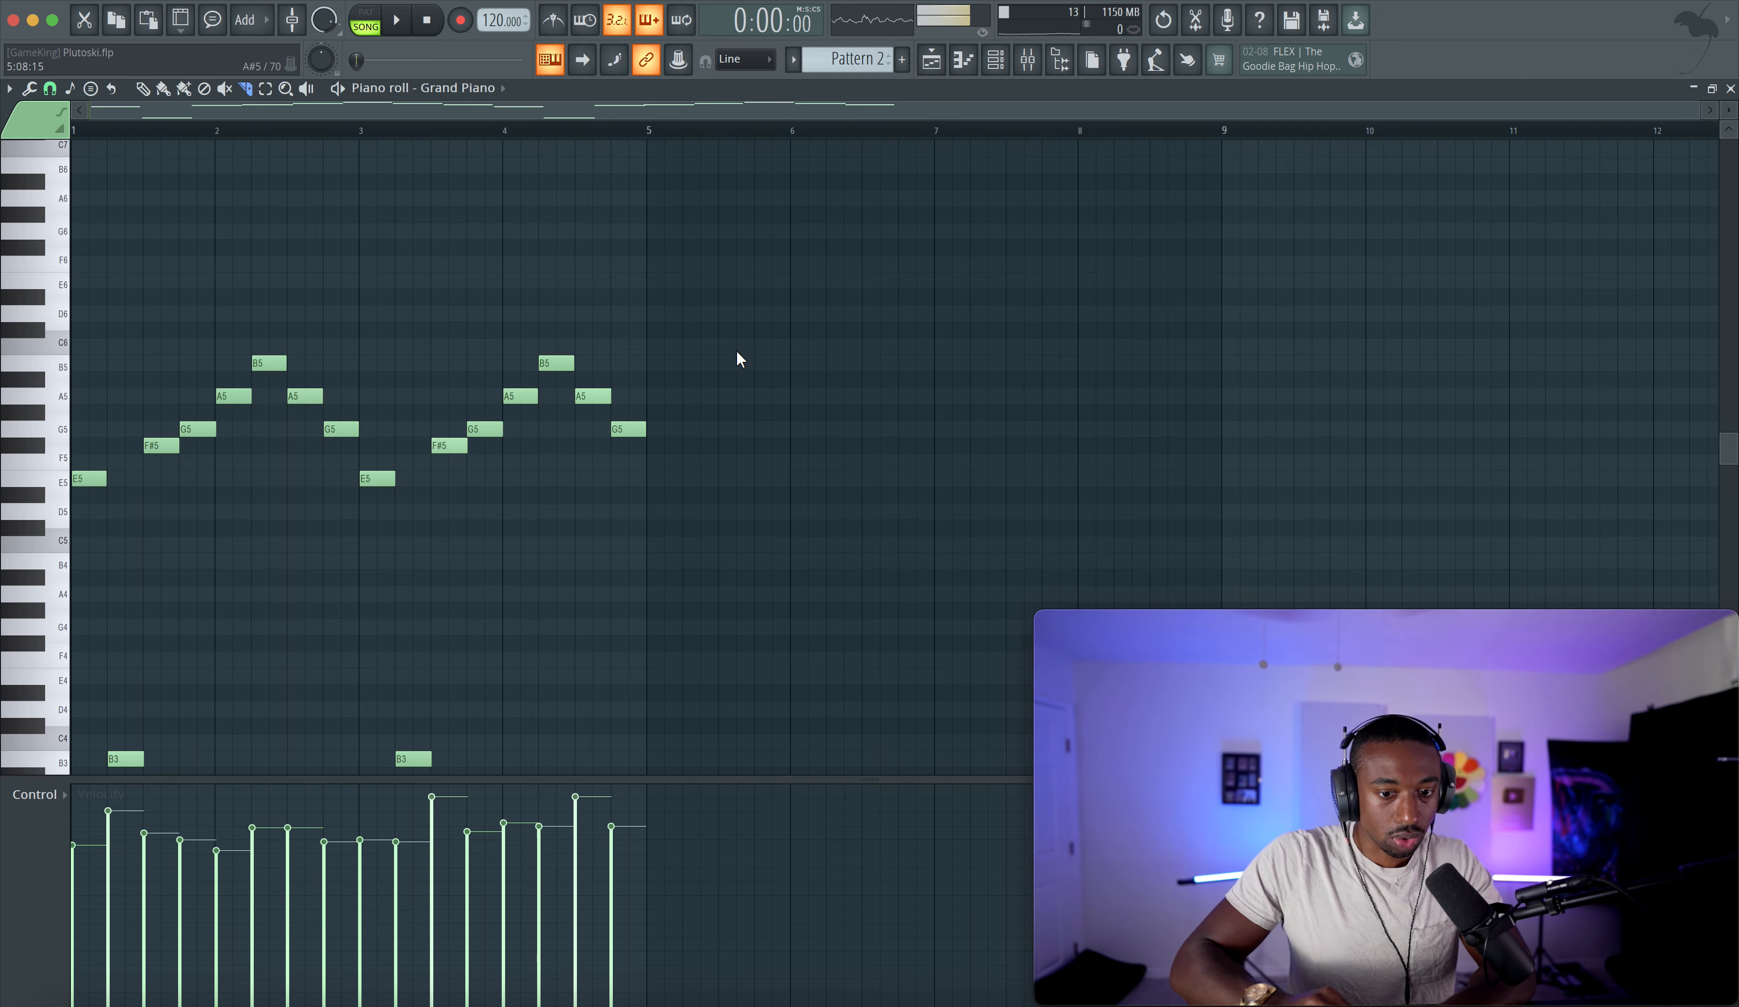
{"action": "key", "text": "space"}
- Add LuxeVerb to the first effect slot of the Grand Piano's mixer insert
{"action": "key", "text": "F5"}
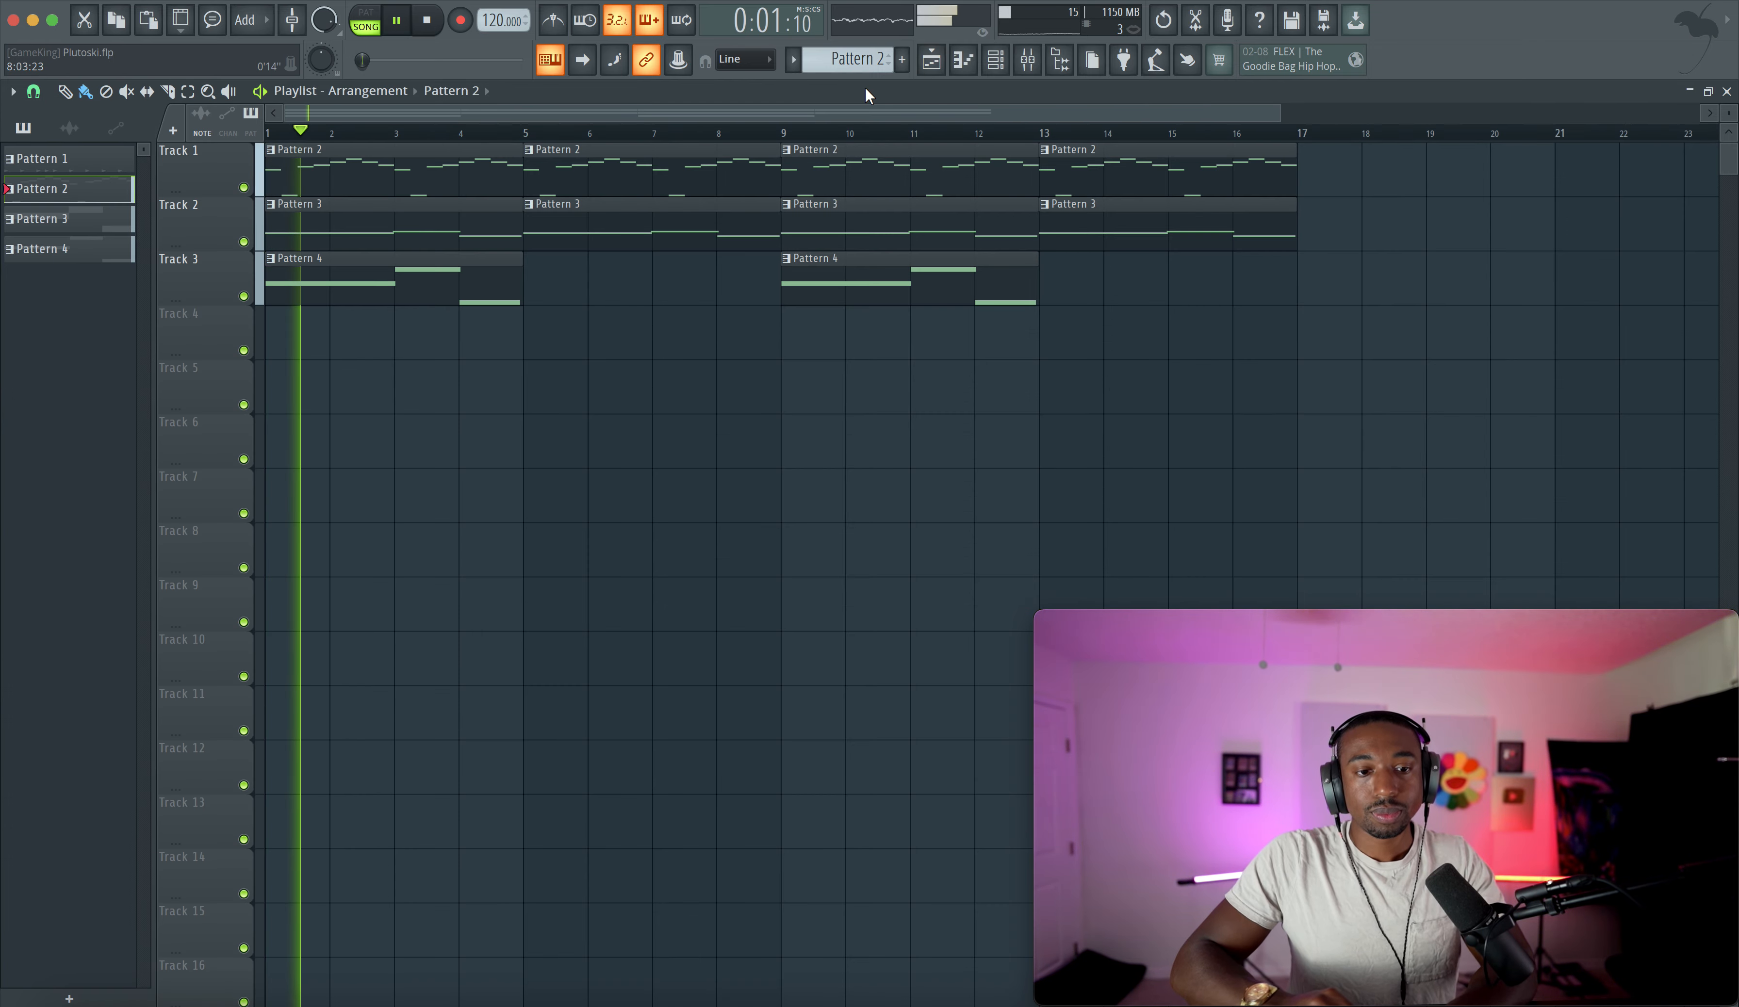
{"action": "left_click", "coordinate": [1000, 60]}
{"action": "left_click", "coordinate": [1028, 60]}
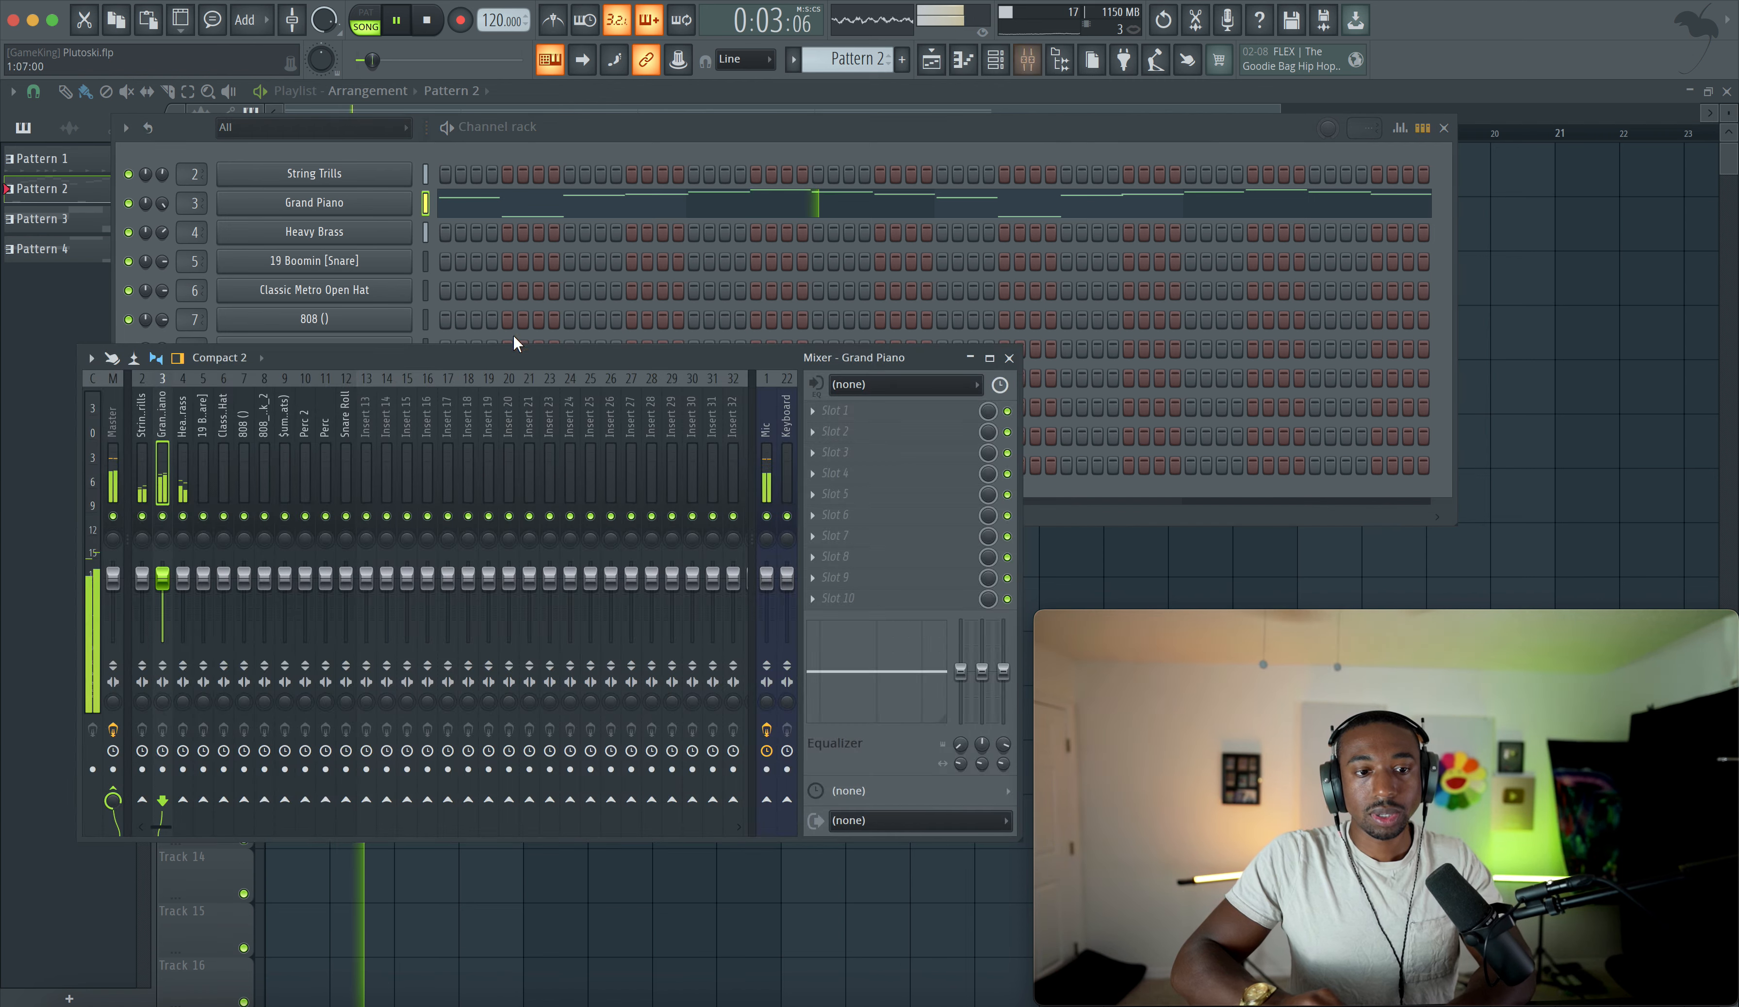
{"action": "key", "text": "space"}
{"action": "left_click", "coordinate": [845, 407]}
{"action": "scroll", "coordinate": [637, 415], "scroll_direction": "right", "scroll_amount": 5}
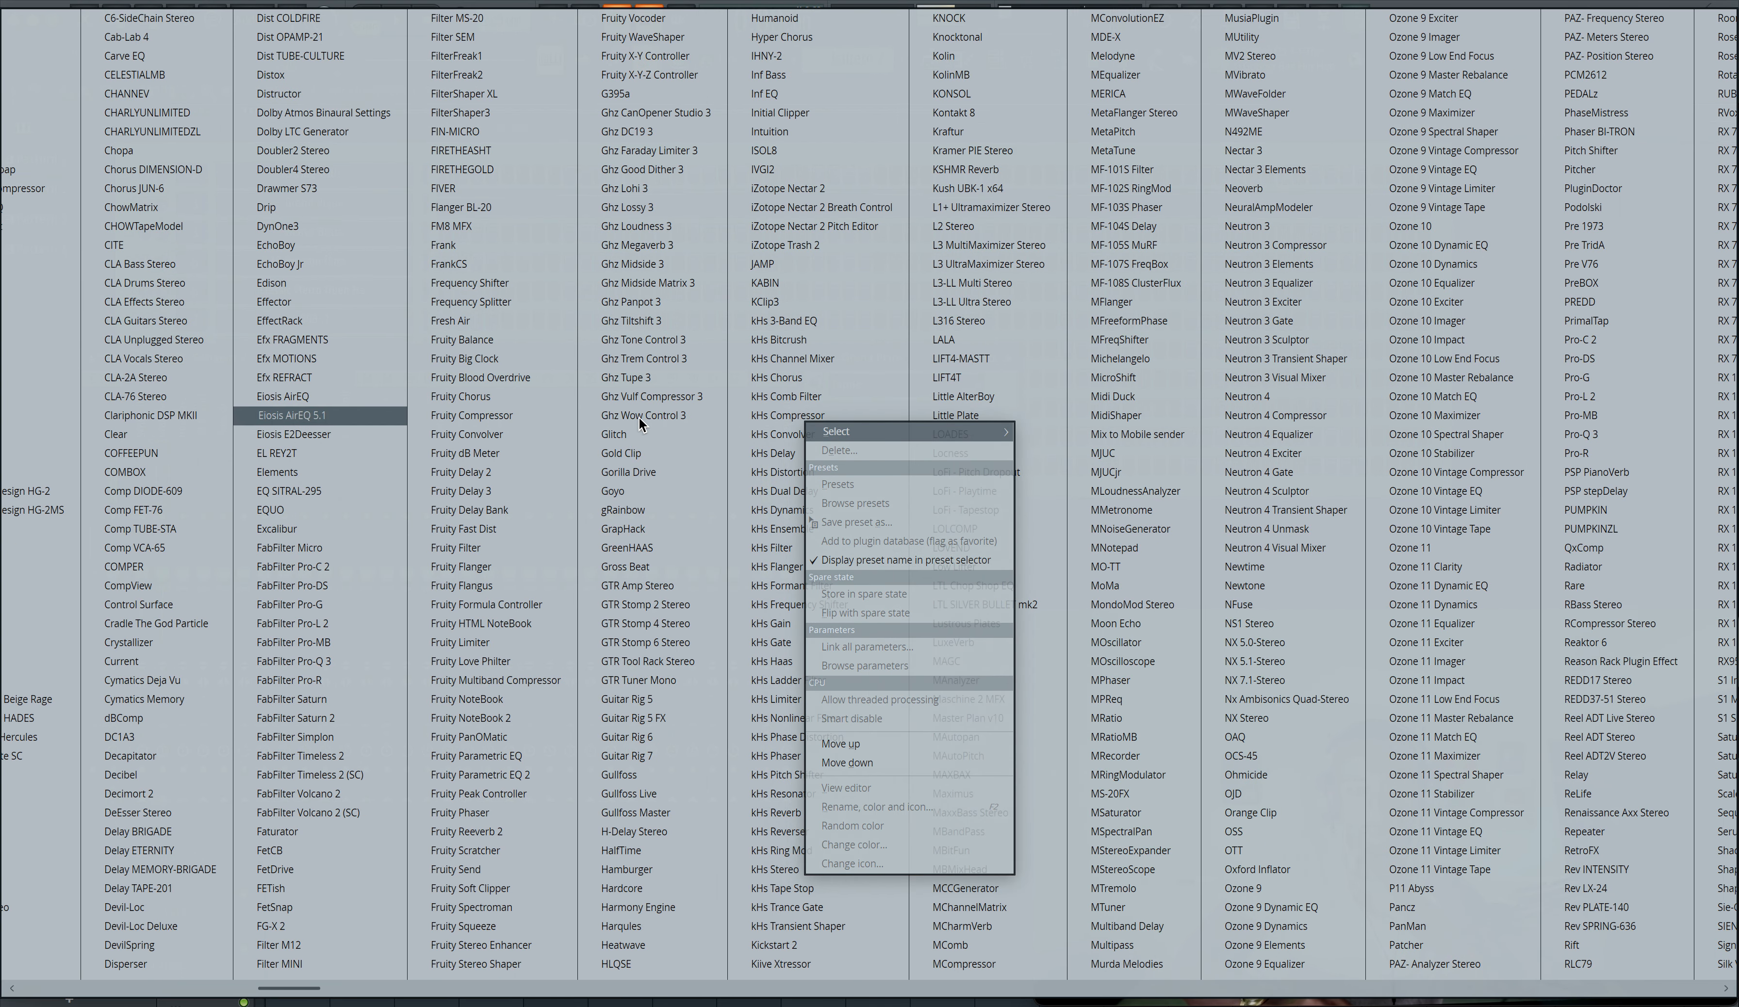
{"action": "scroll", "coordinate": [660, 510], "scroll_direction": "right", "scroll_amount": 1}
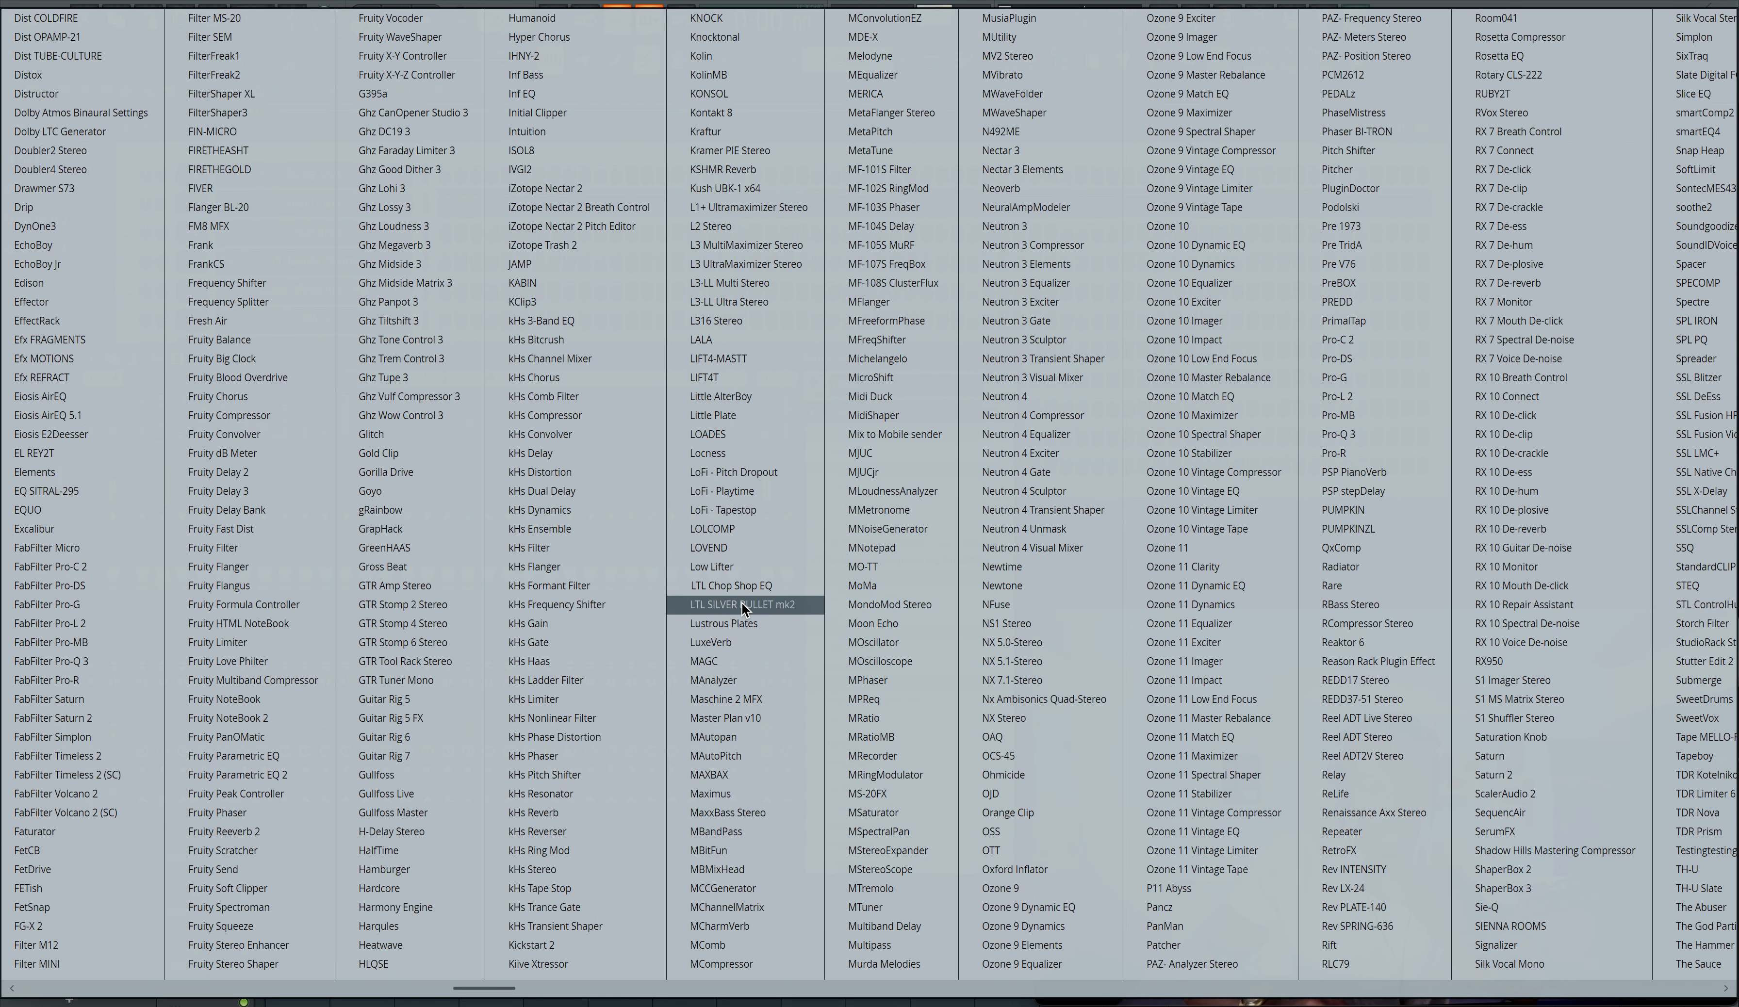
{"action": "left_click", "coordinate": [738, 644]}
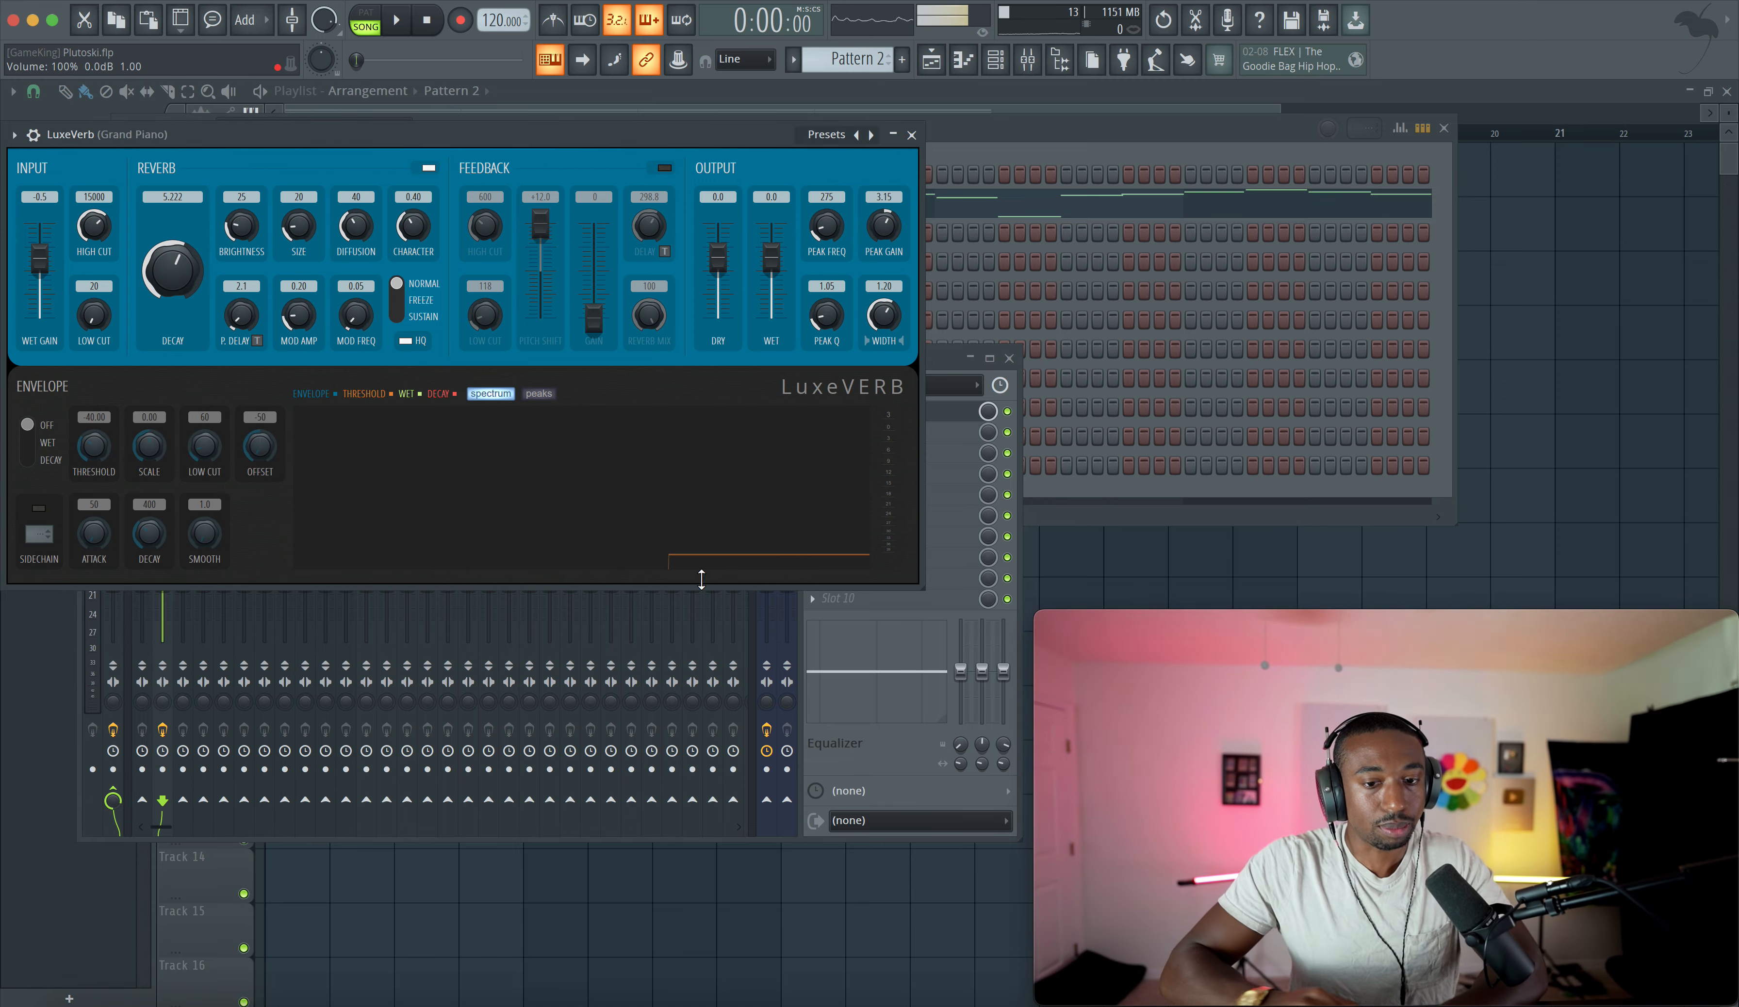
- Enable LuxeVerb's feedback section and nudge its gain up to 37 while listening
{"action": "left_click", "coordinate": [665, 168]}
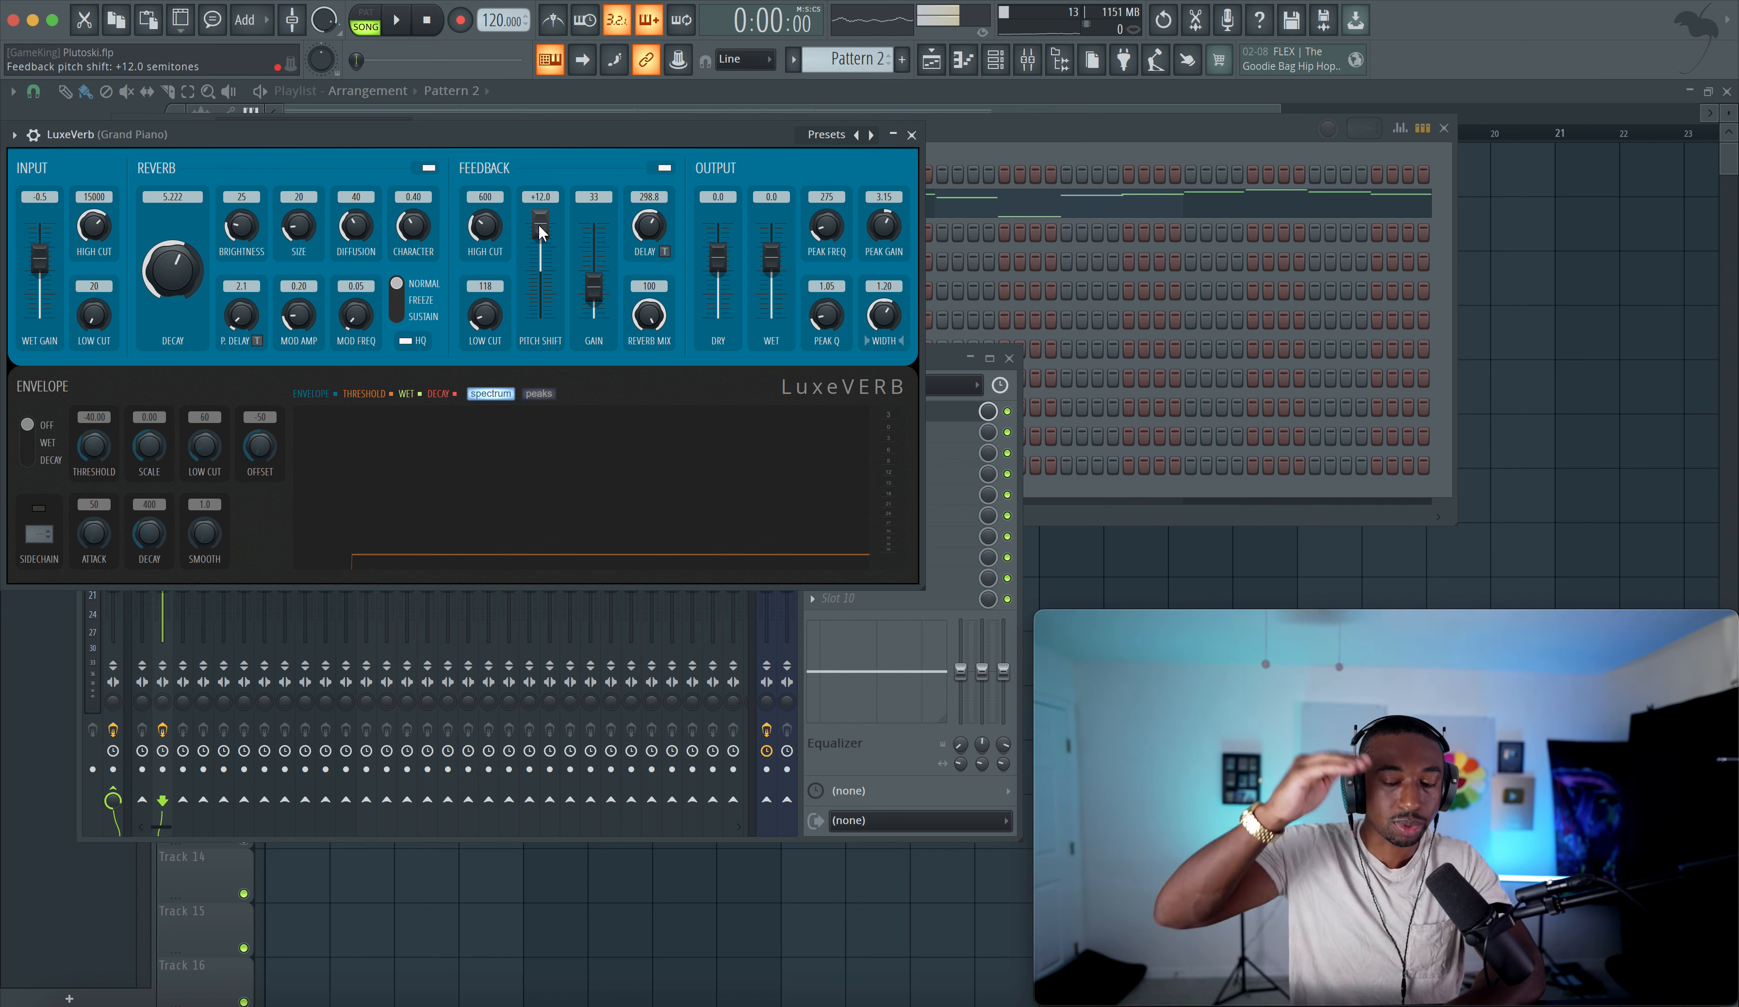
{"action": "key", "text": "space"}
{"action": "left_click_drag", "start_coordinate": [594, 286], "coordinate": [593, 283]}
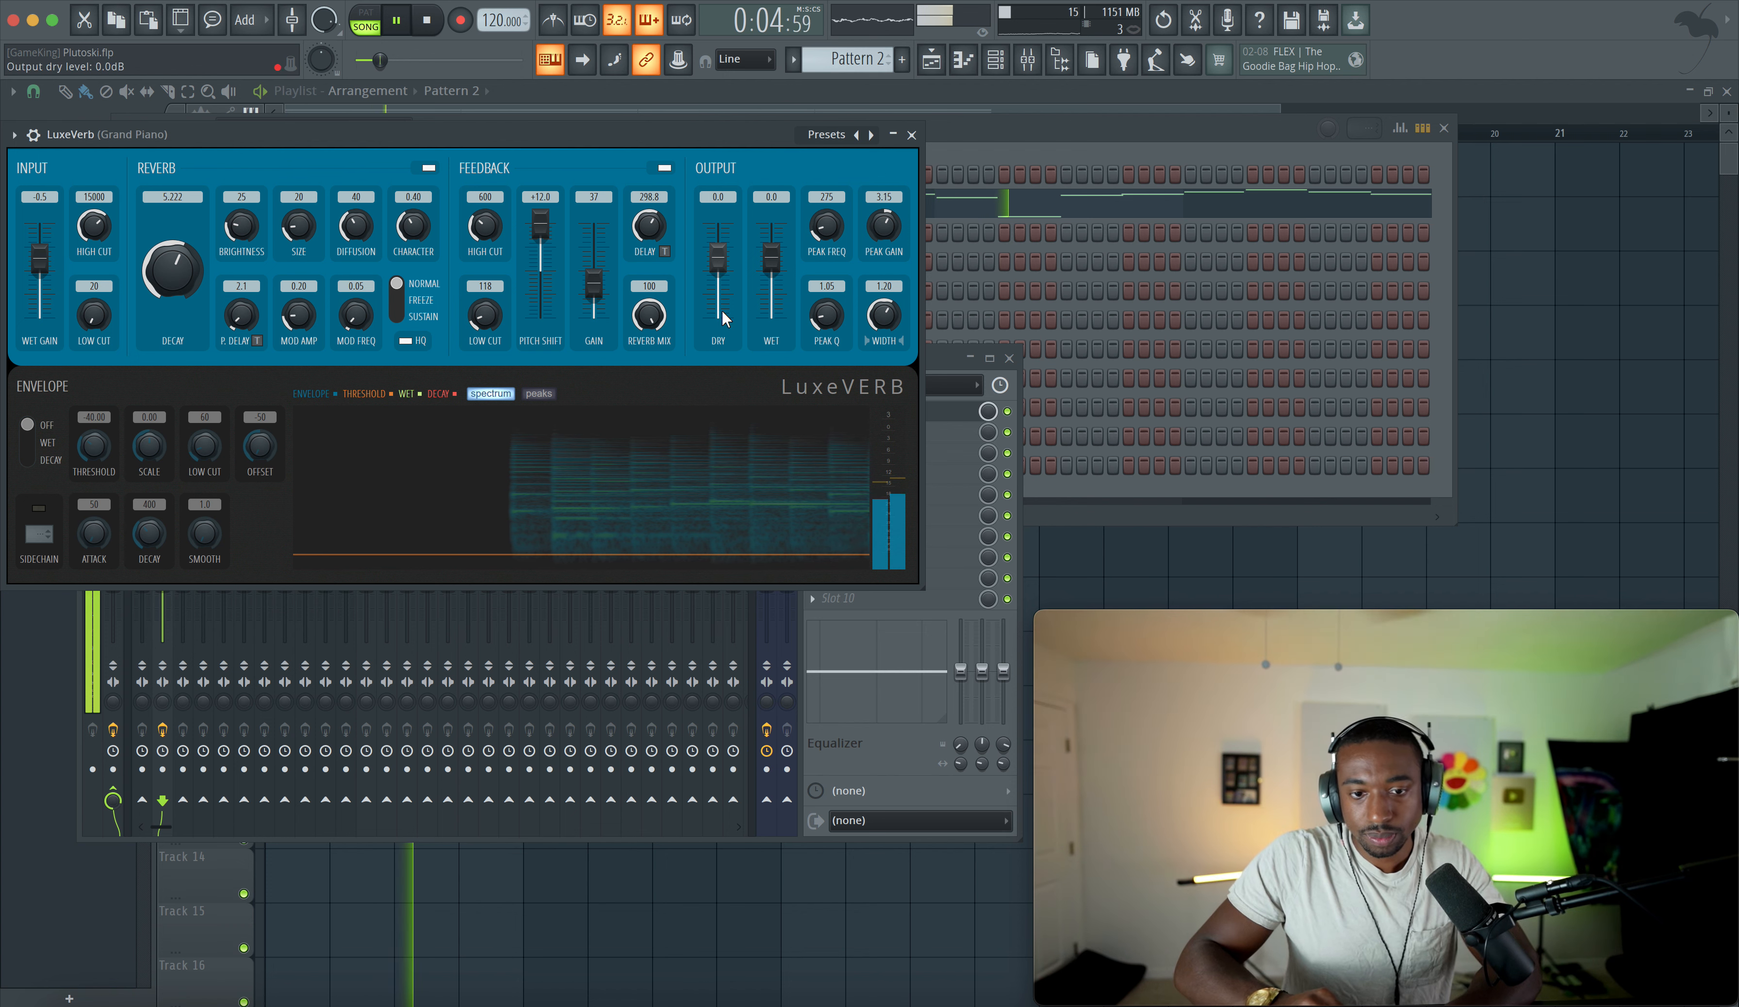
{"action": "key", "text": "space"}
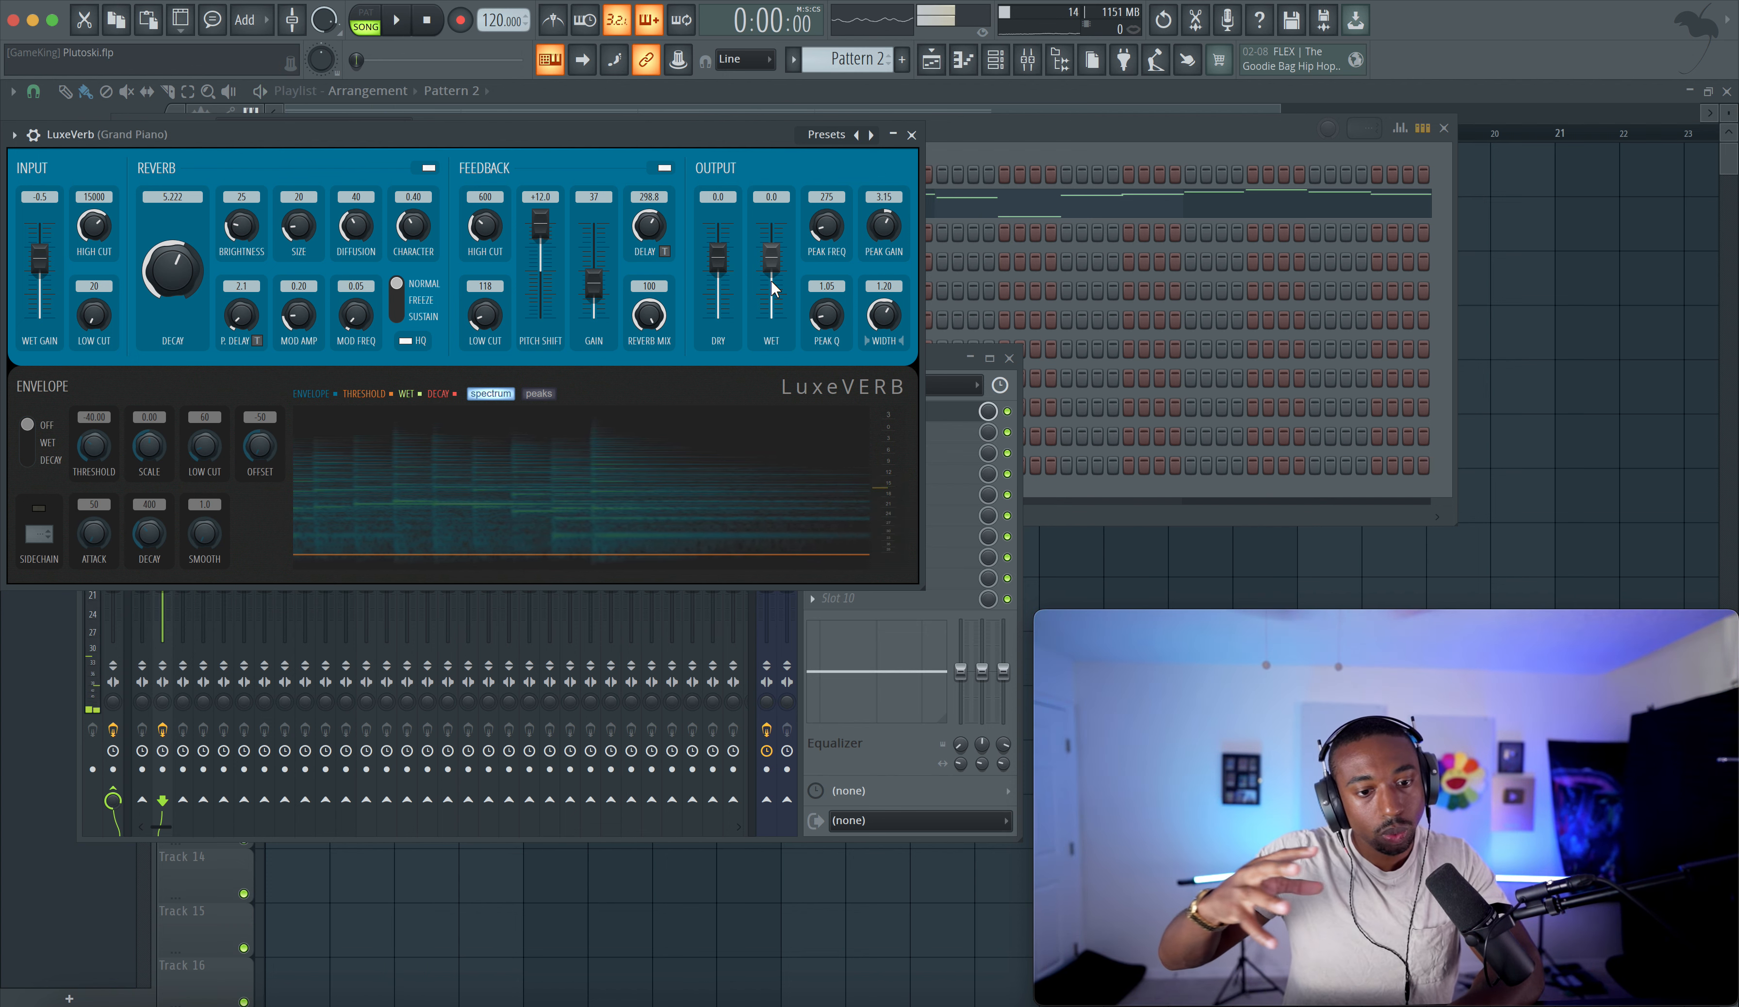
- Lower LuxeVerb's dry output to -8.4 dB and close the plugin
{"action": "key", "text": "space"}
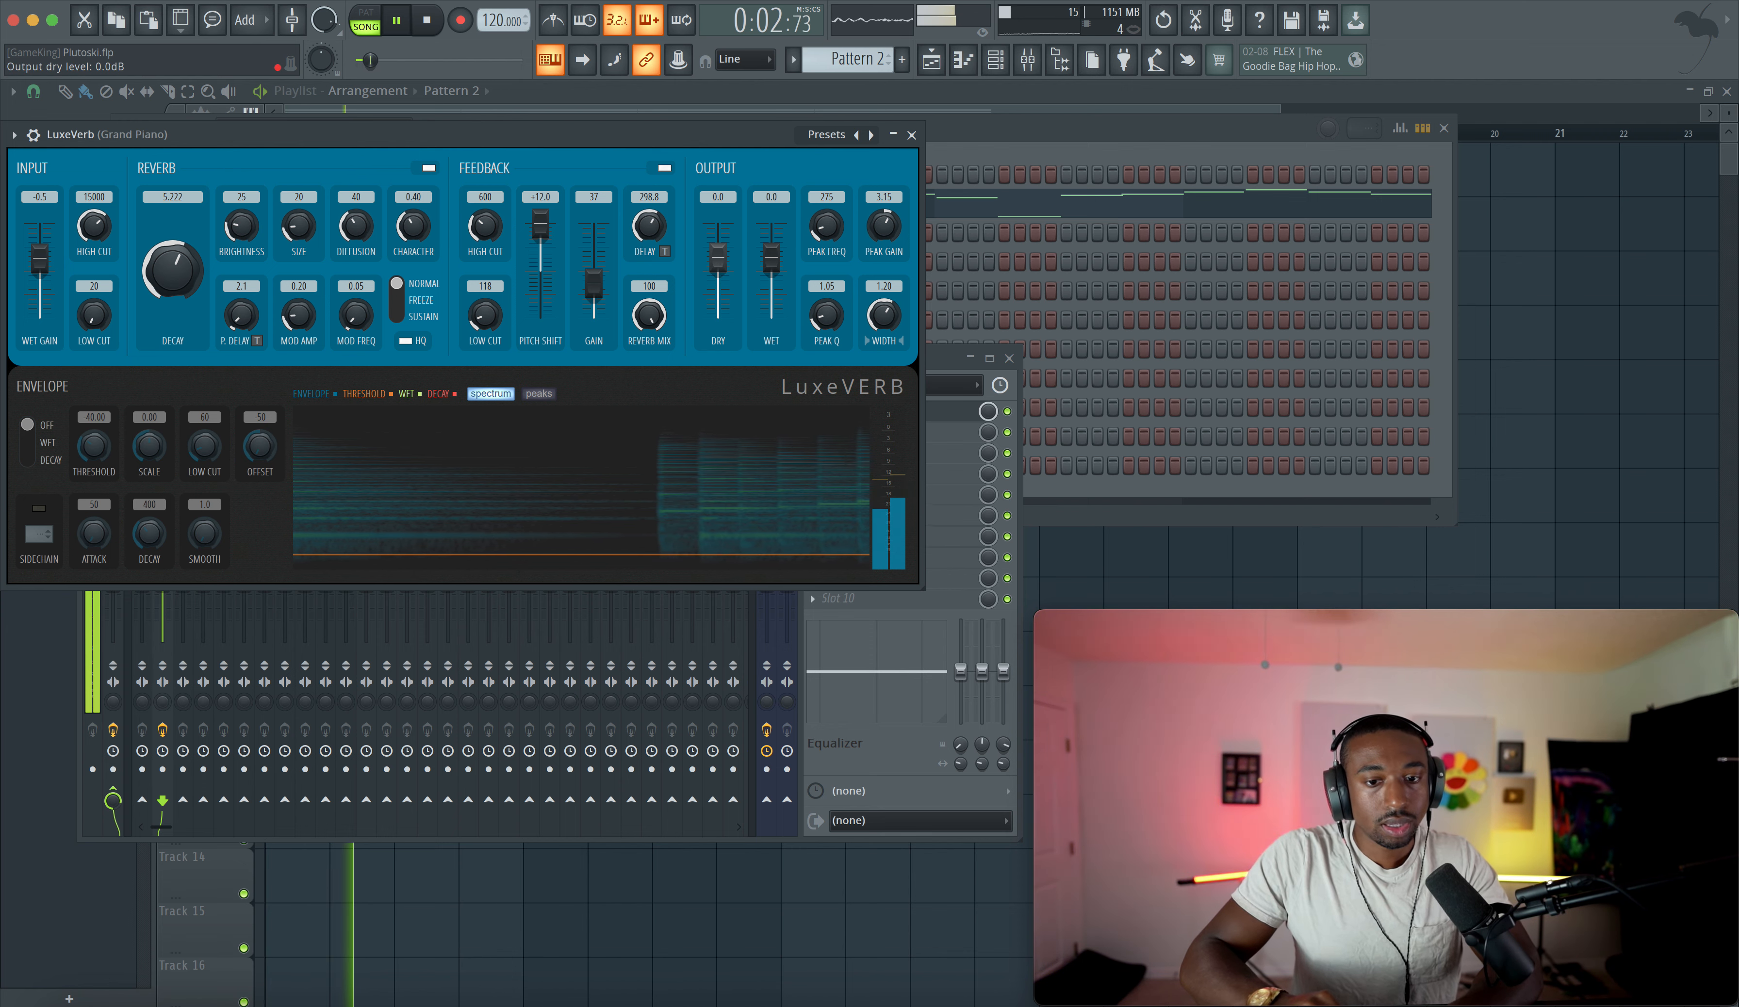
{"action": "left_click_drag", "start_coordinate": [718, 257], "coordinate": [720, 277]}
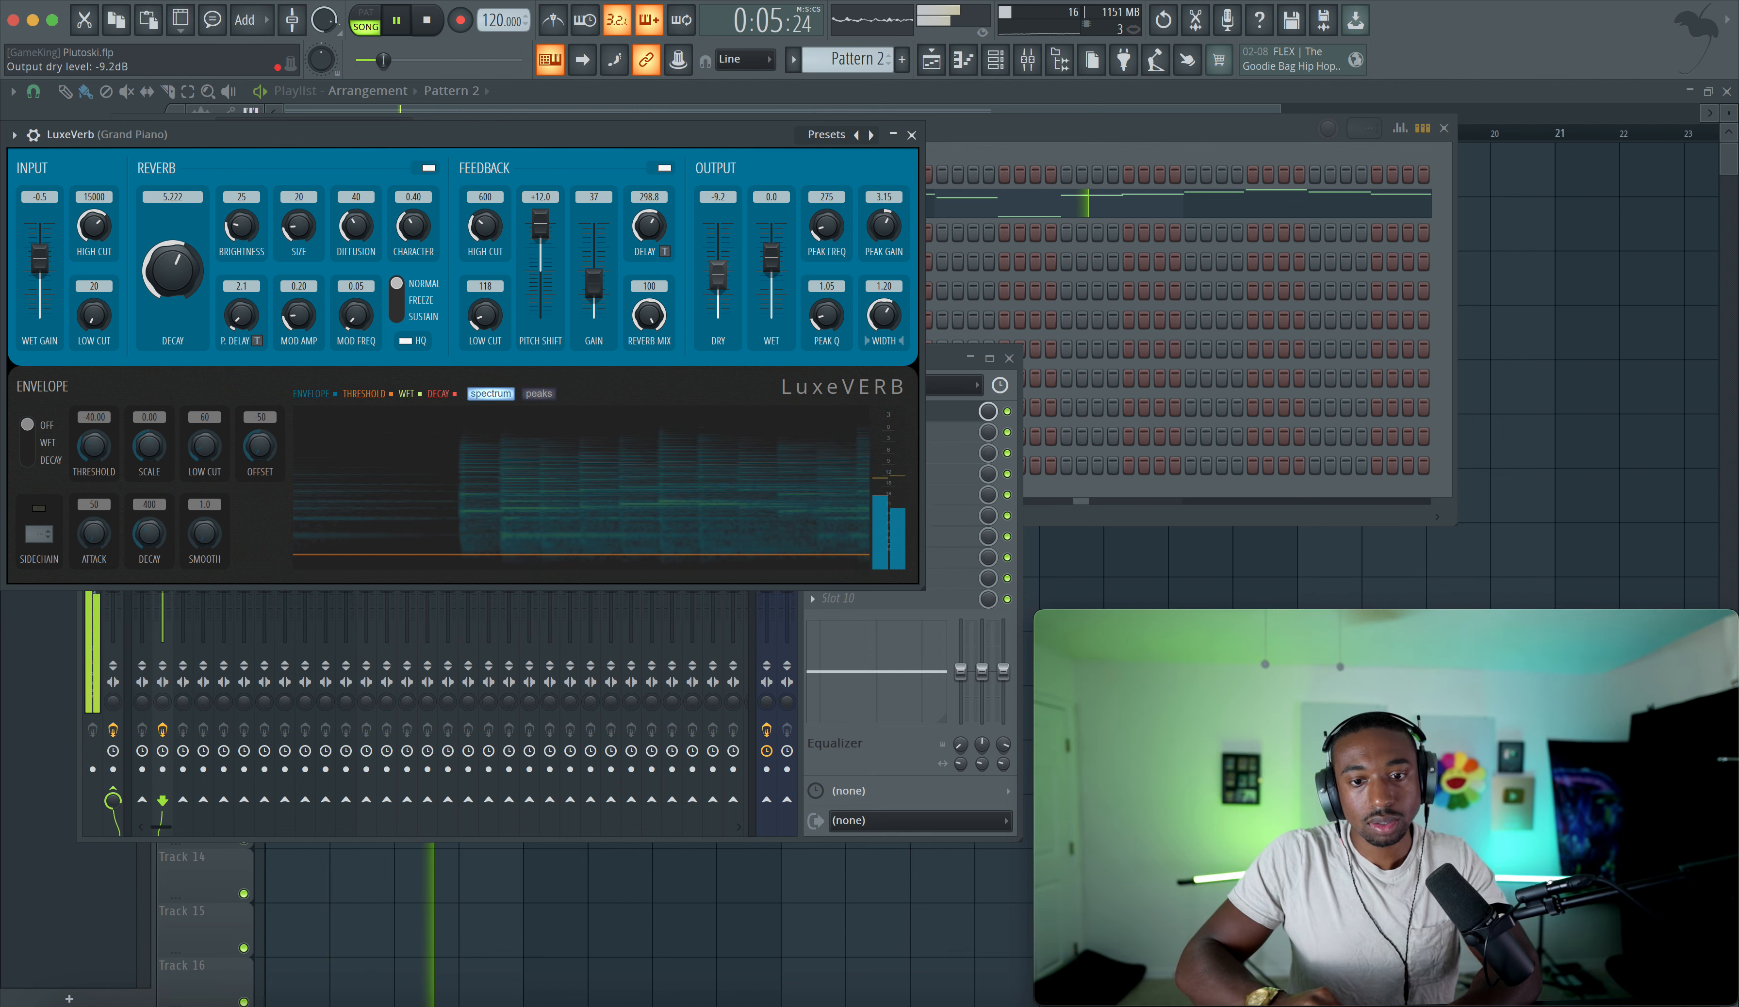
{"action": "left_click", "coordinate": [909, 135]}
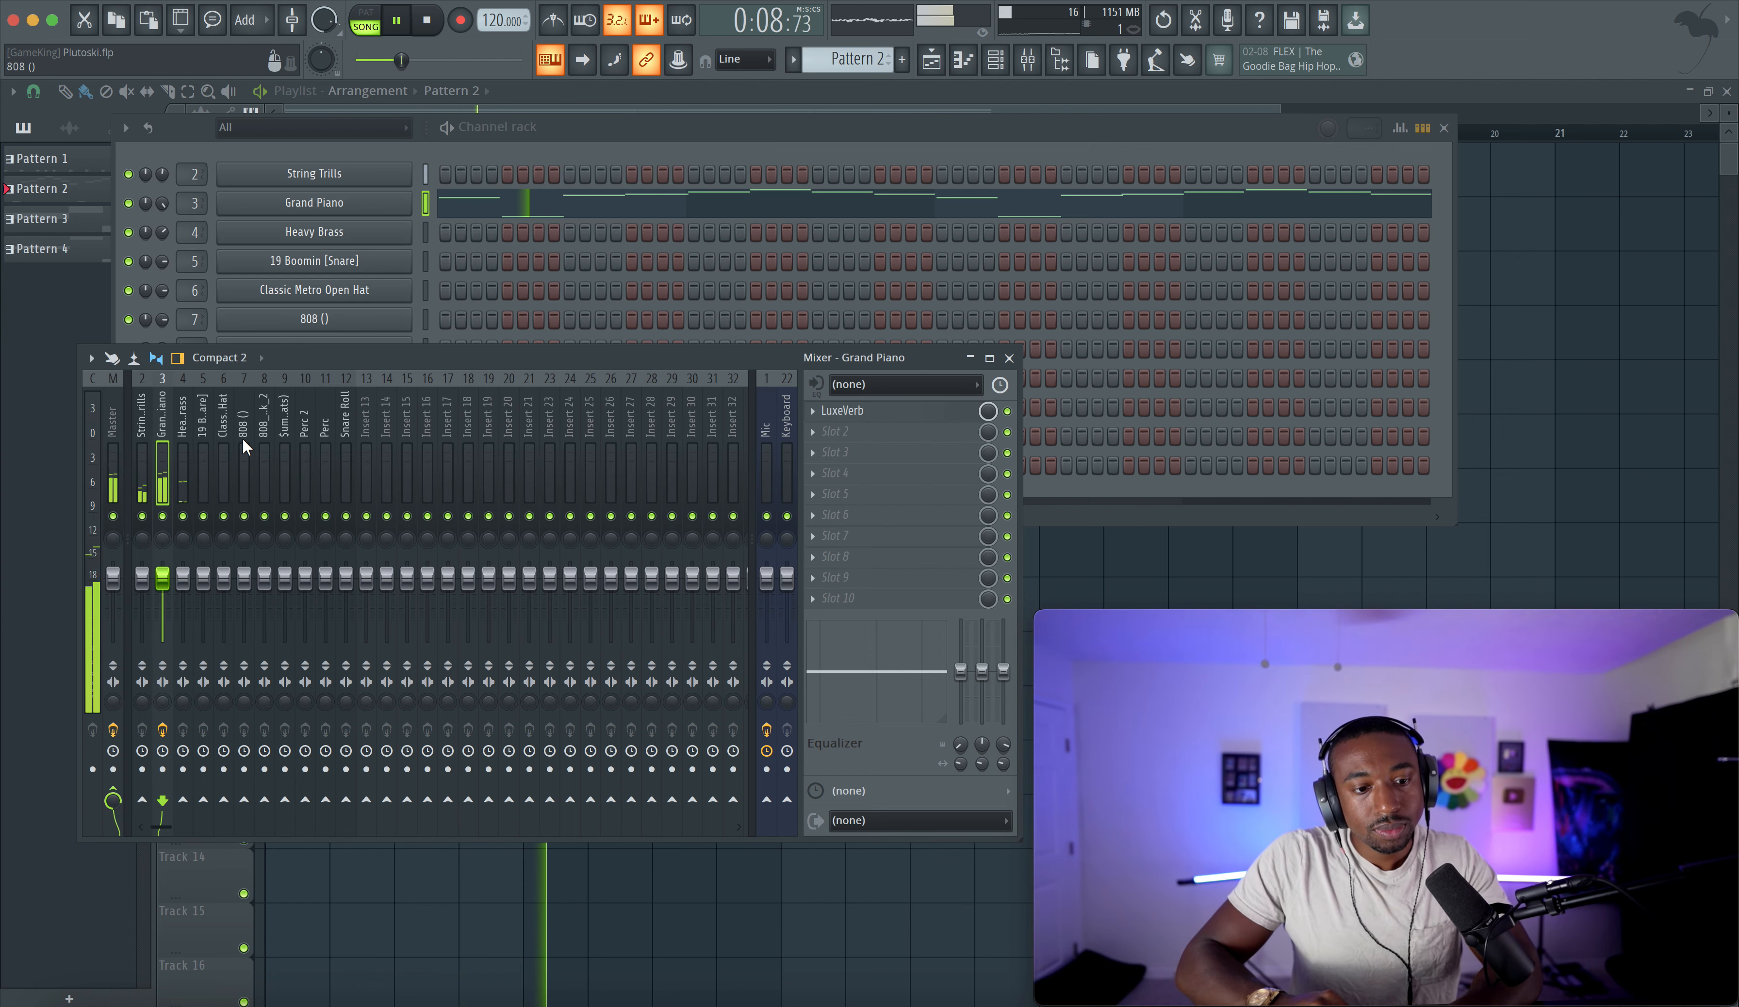
- Select the String Trills mixer insert and close the mixer
{"action": "left_click", "coordinate": [144, 458]}
{"action": "key", "text": "space"}
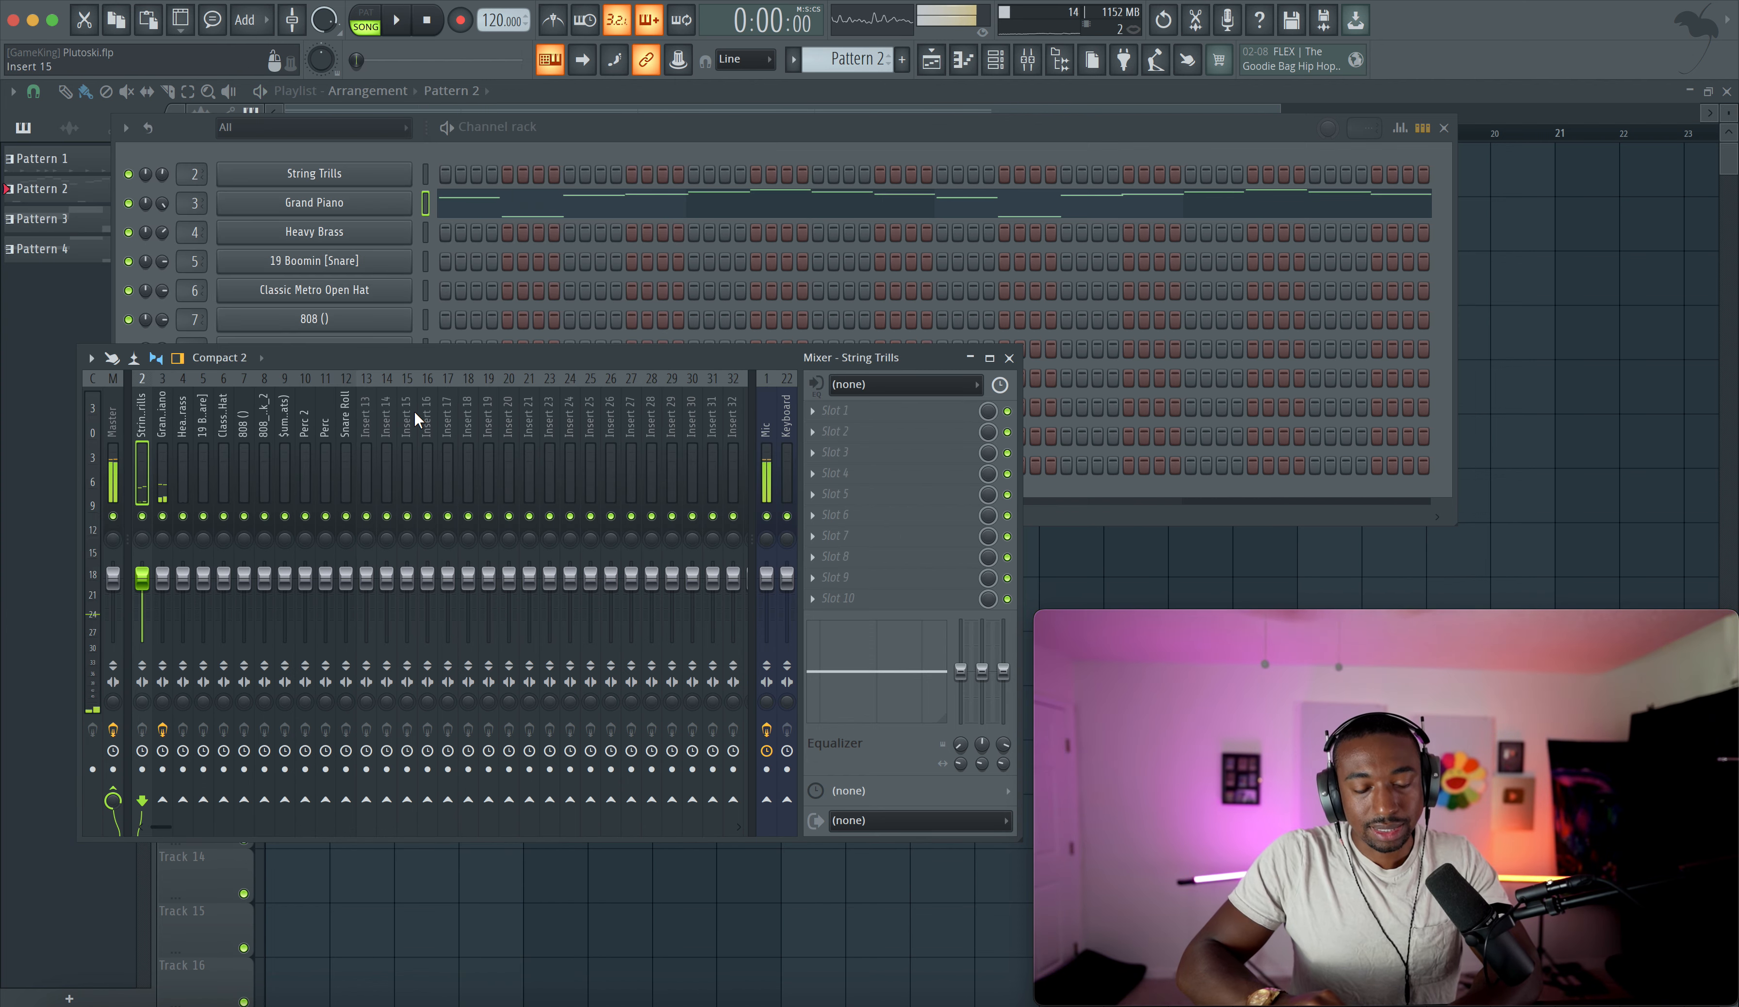
{"action": "left_click", "coordinate": [1010, 359]}
{"action": "key", "text": "Escape"}
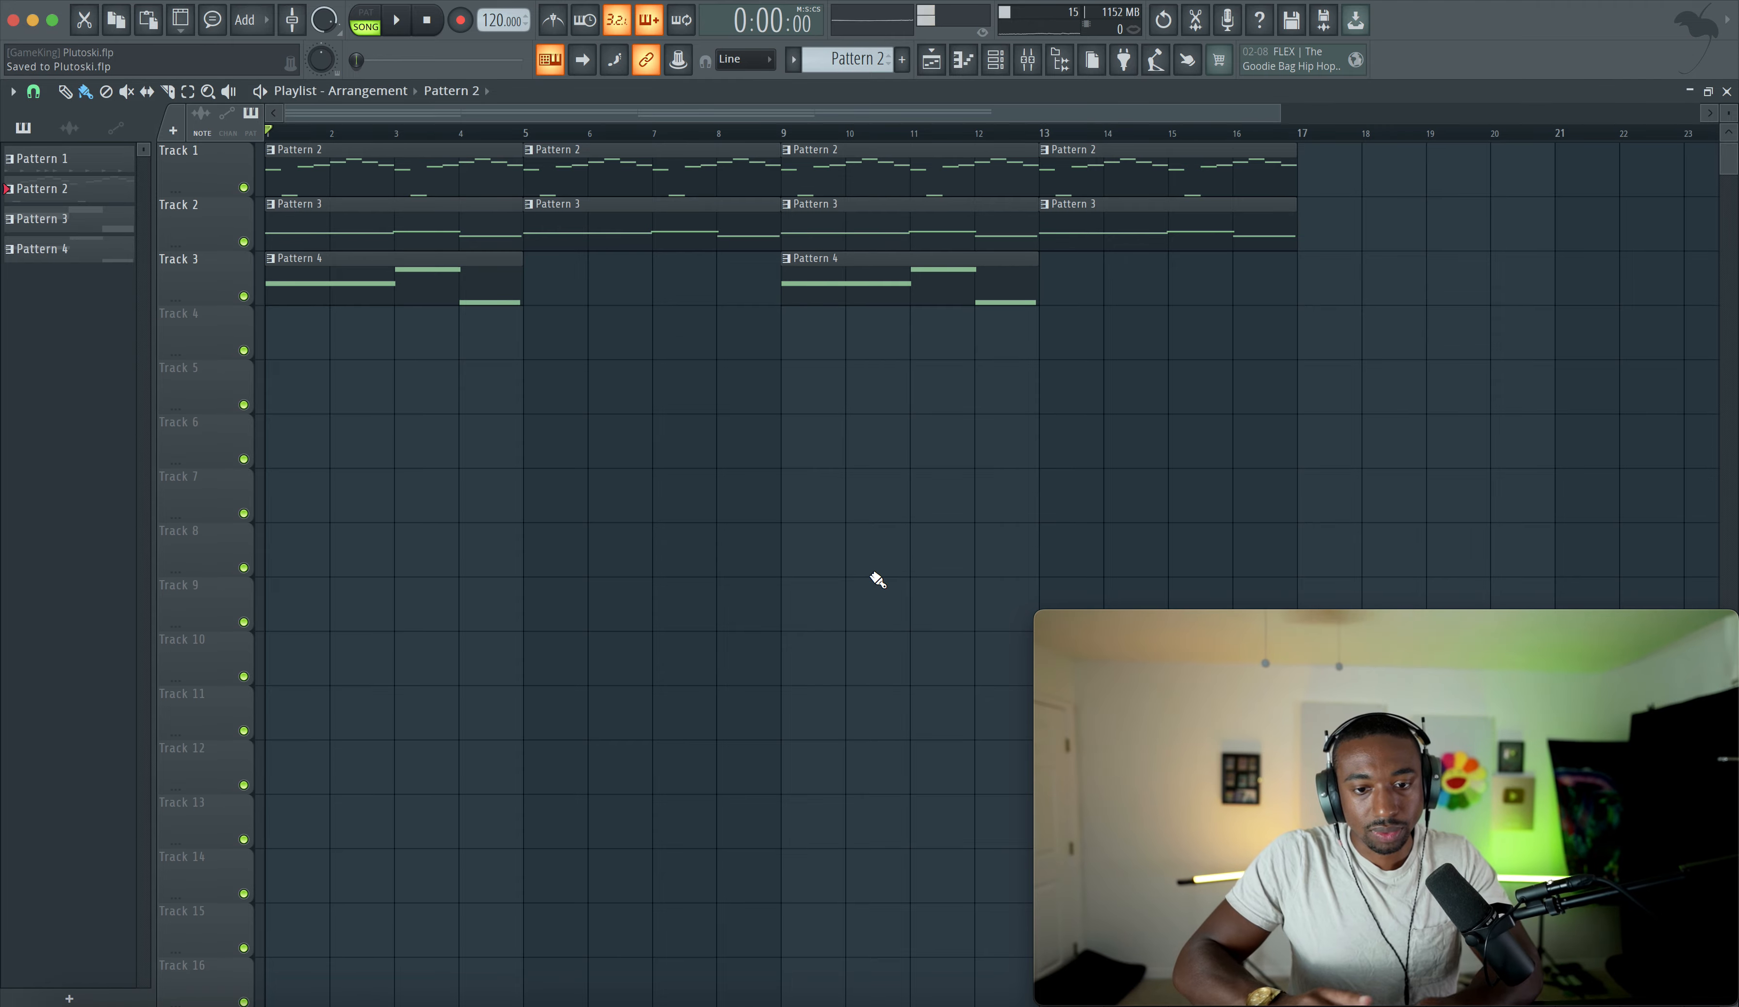
- Create Pattern 5 and program a hi-hat step pattern on the Sumeenk - Metro HH (Hats) channel
{"action": "left_click", "coordinate": [995, 60]}
{"action": "key", "text": "F4"}
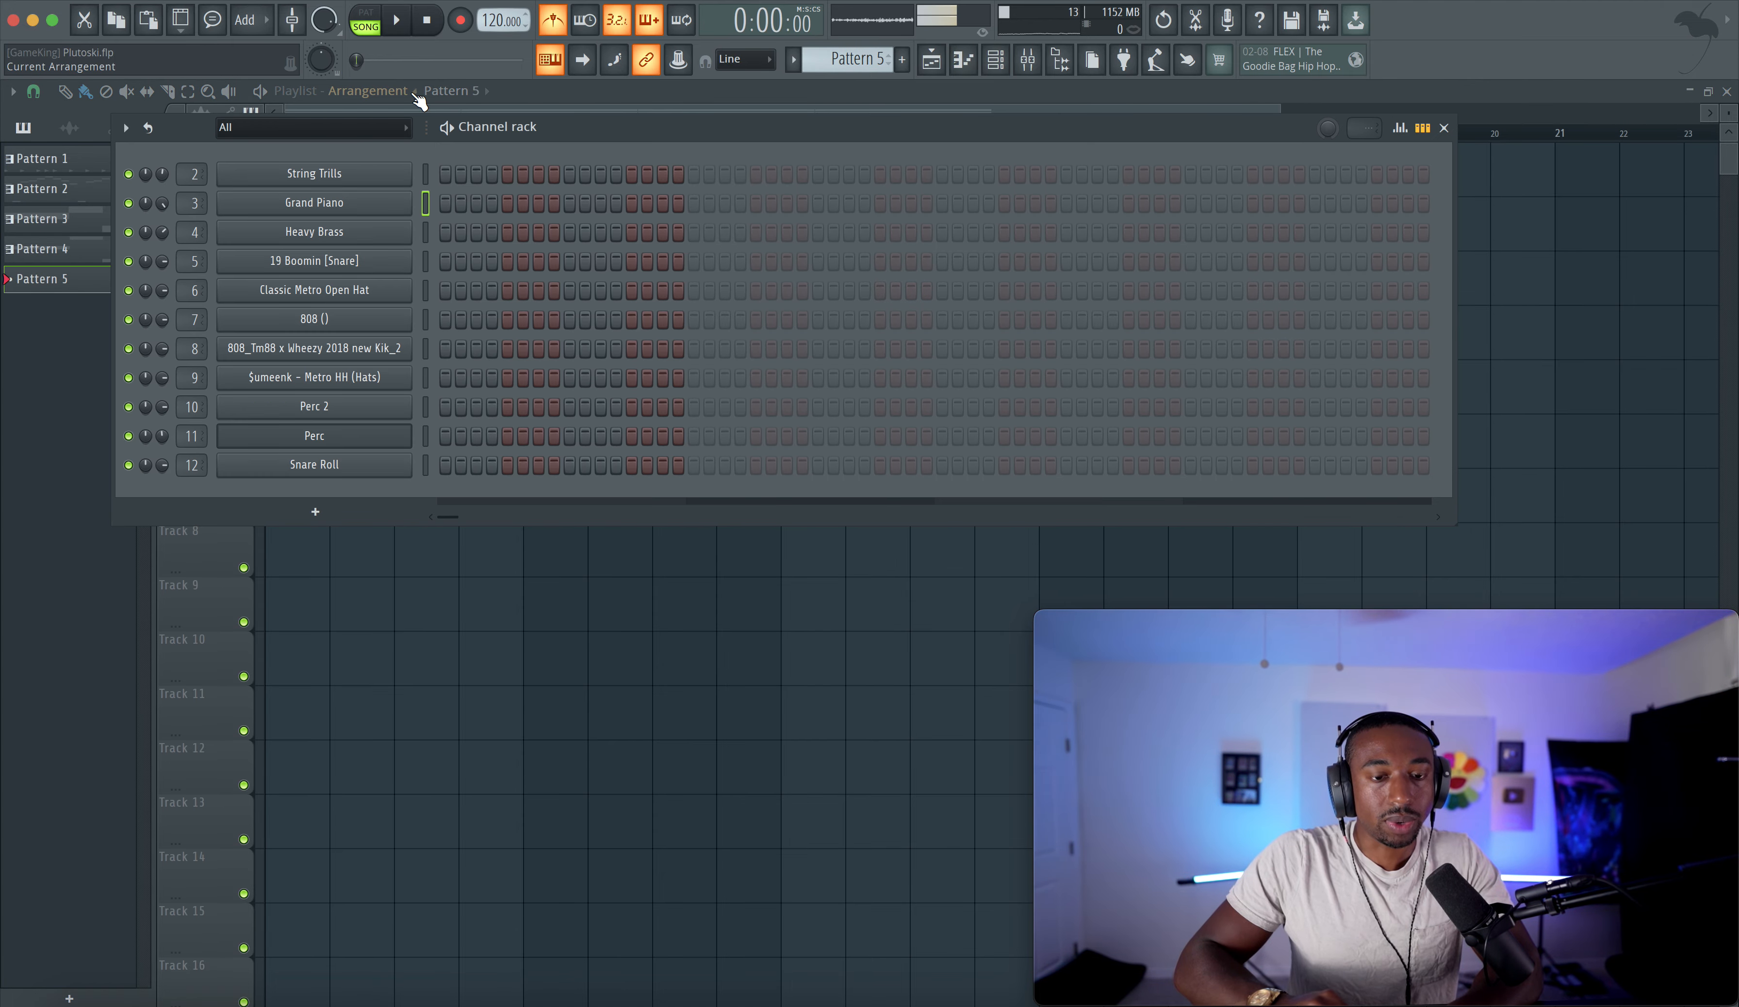
{"action": "left_click", "coordinate": [446, 377]}
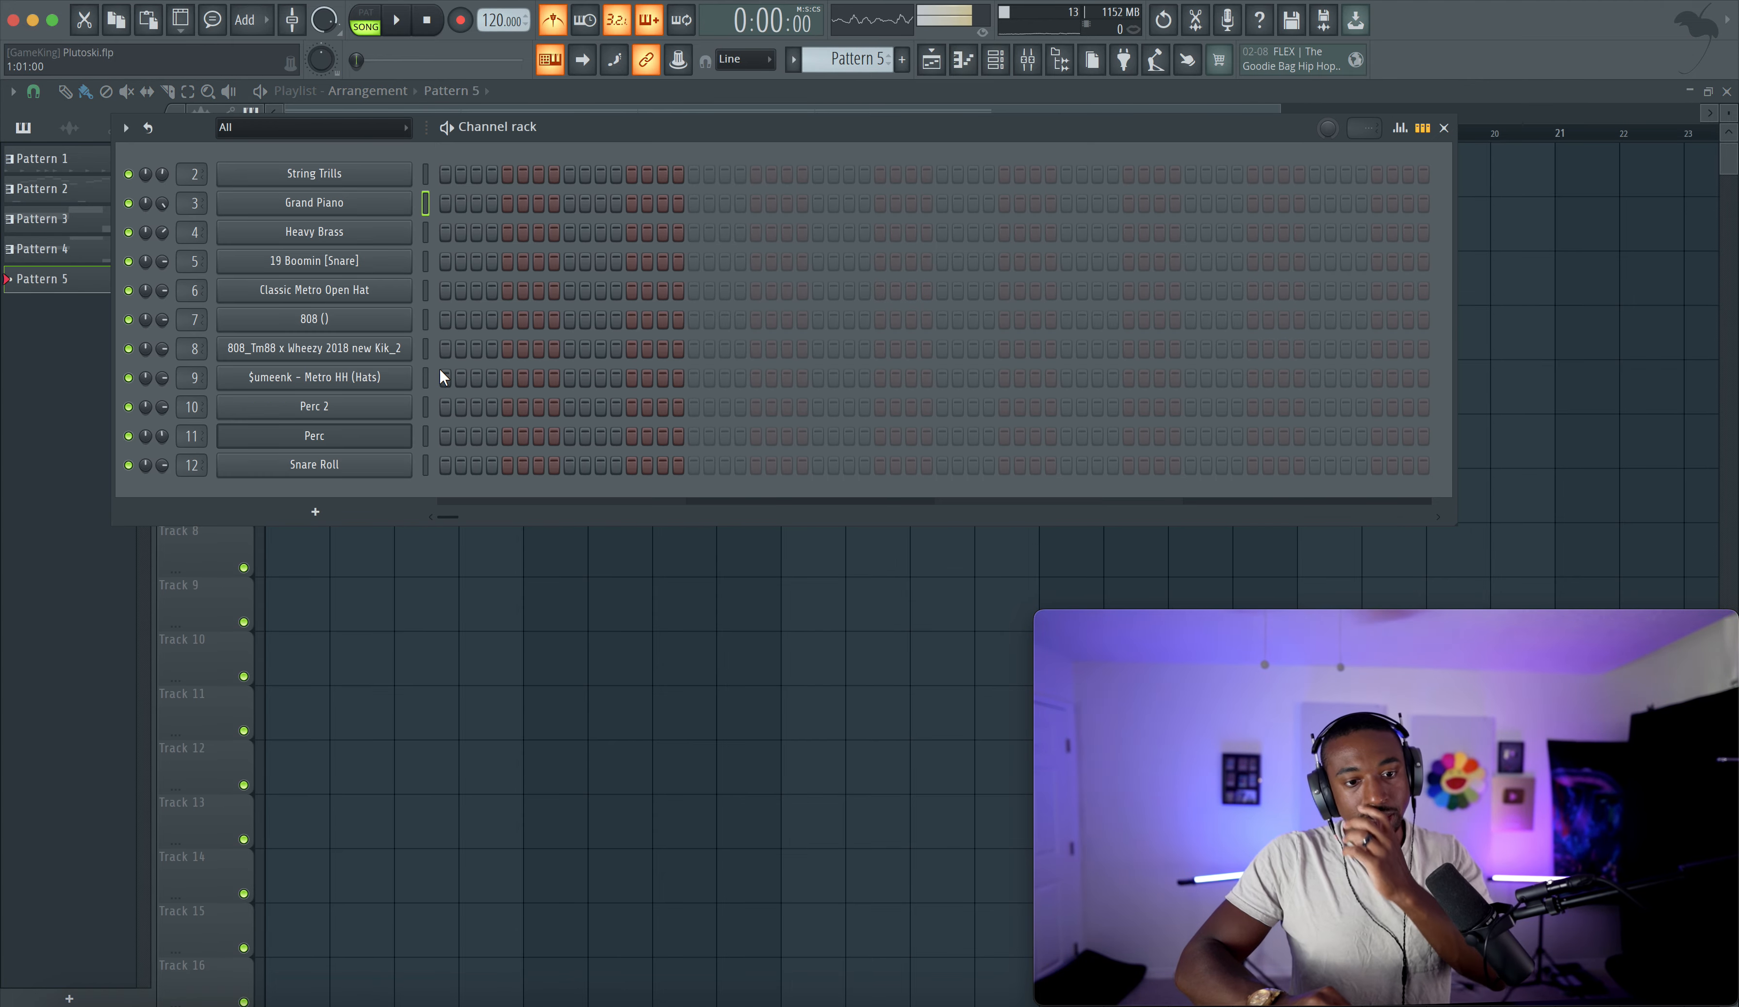
{"action": "left_click", "coordinate": [476, 379]}
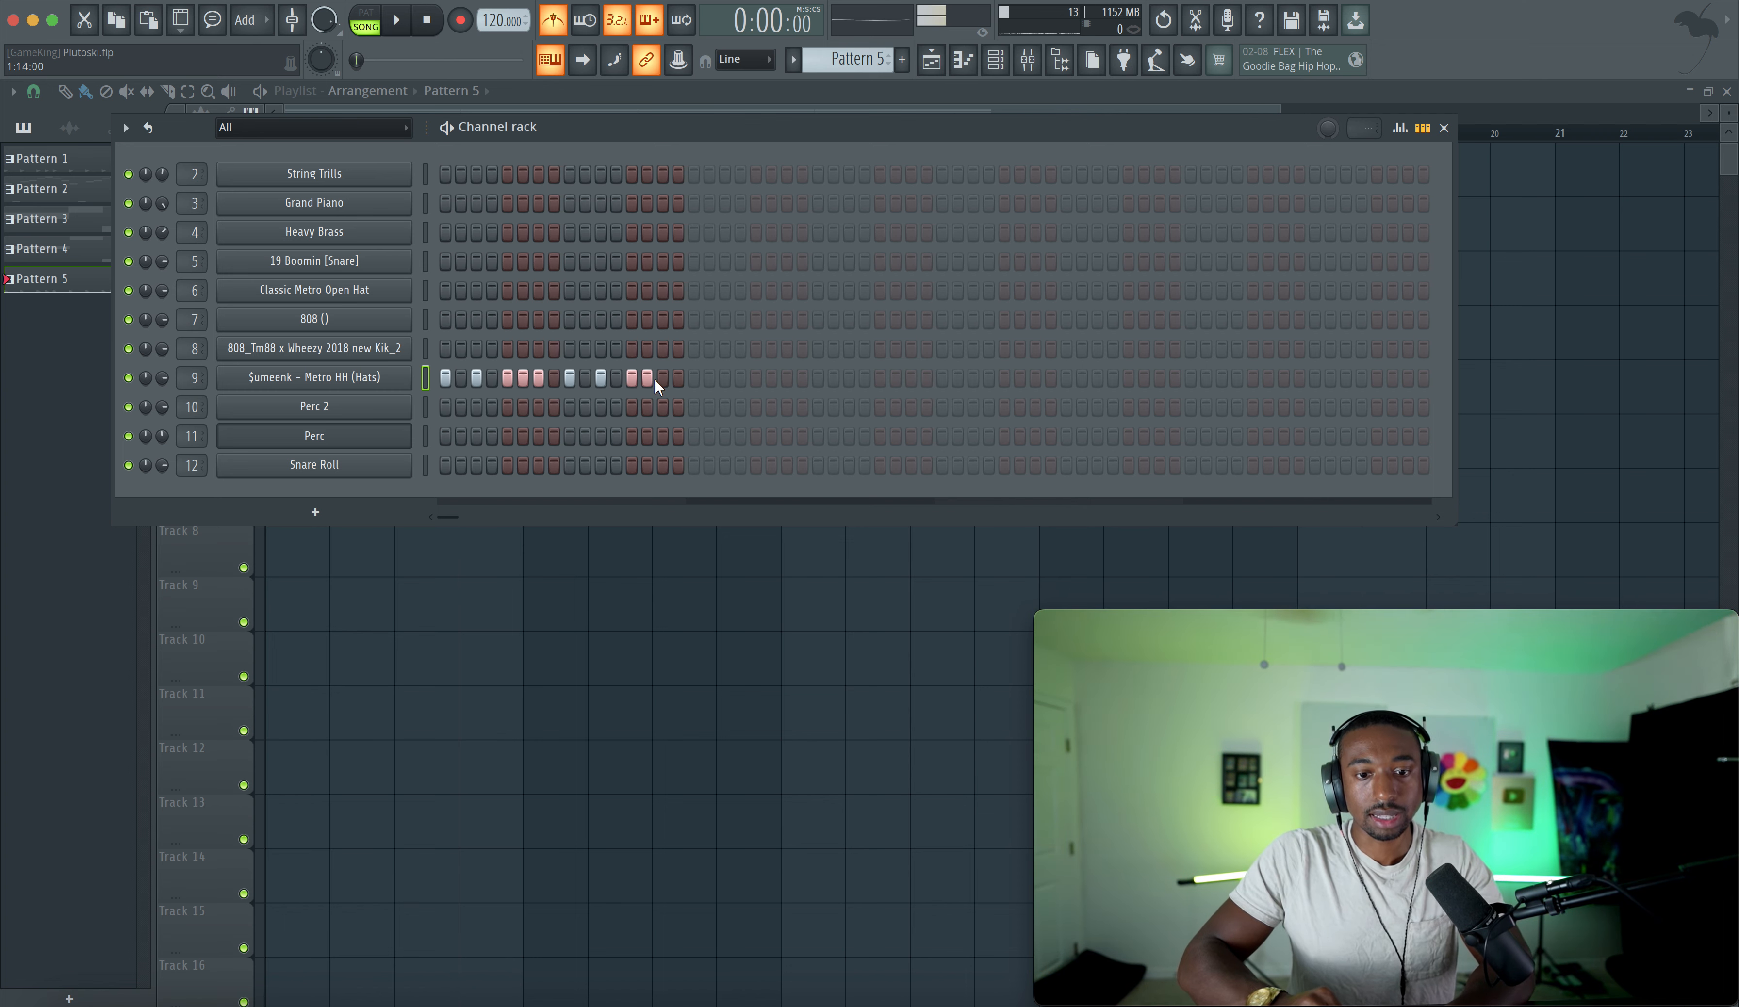
{"action": "key", "text": "F6"}
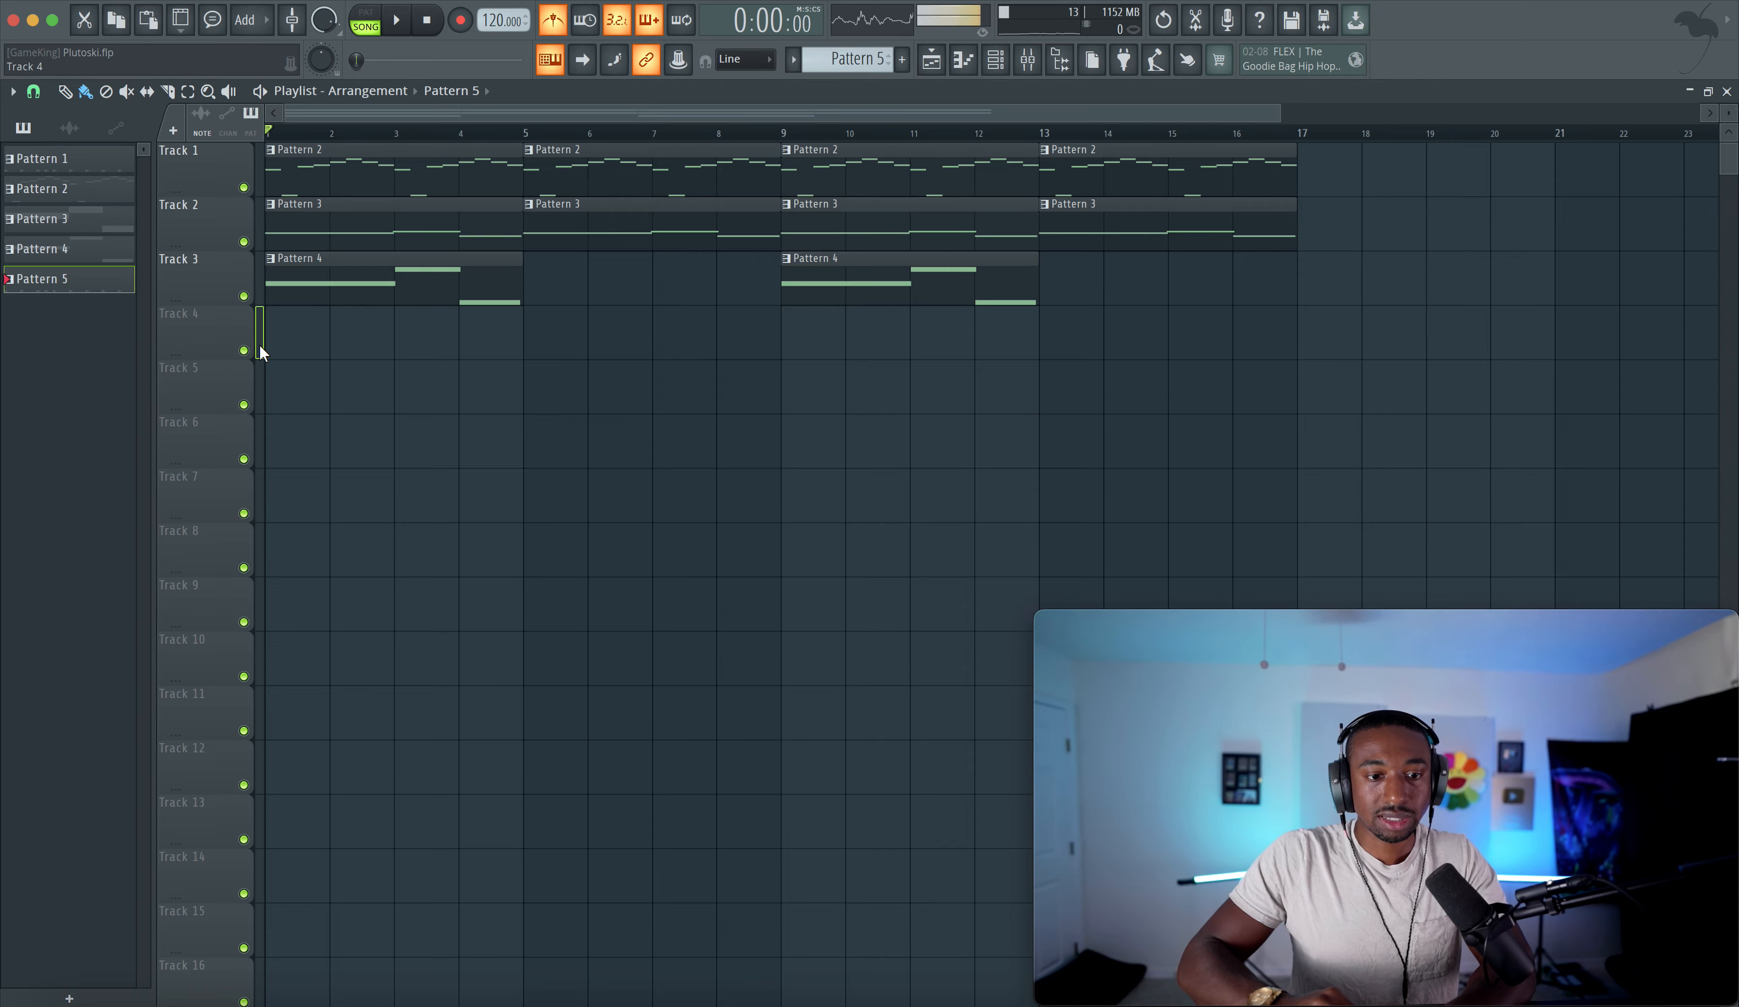
- Place Pattern 5 at the start of Track 4 and add more hi-hat steps across the pattern's second half
{"action": "left_click", "coordinate": [261, 353]}
{"action": "left_click", "coordinate": [995, 61]}
{"action": "key", "text": "space"}
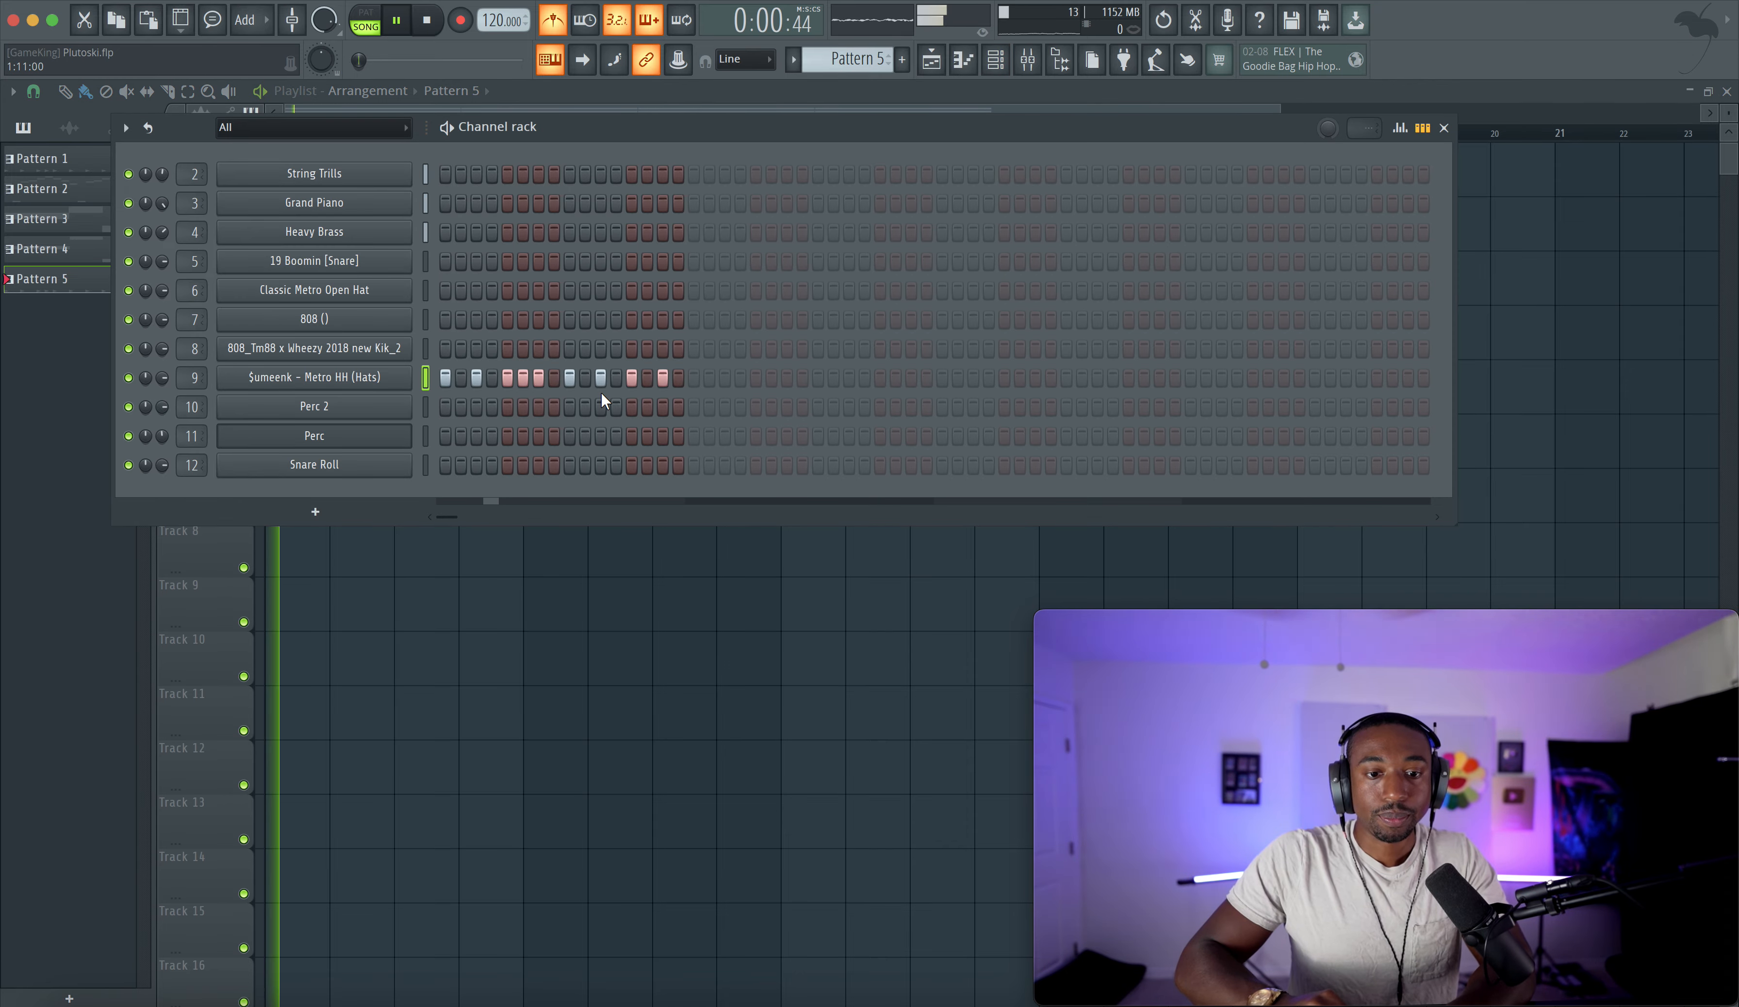
{"action": "left_click", "coordinate": [694, 379]}
{"action": "left_click", "coordinate": [725, 378]}
{"action": "left_click", "coordinate": [756, 377]}
{"action": "left_click", "coordinate": [772, 377]}
{"action": "left_click", "coordinate": [786, 378]}
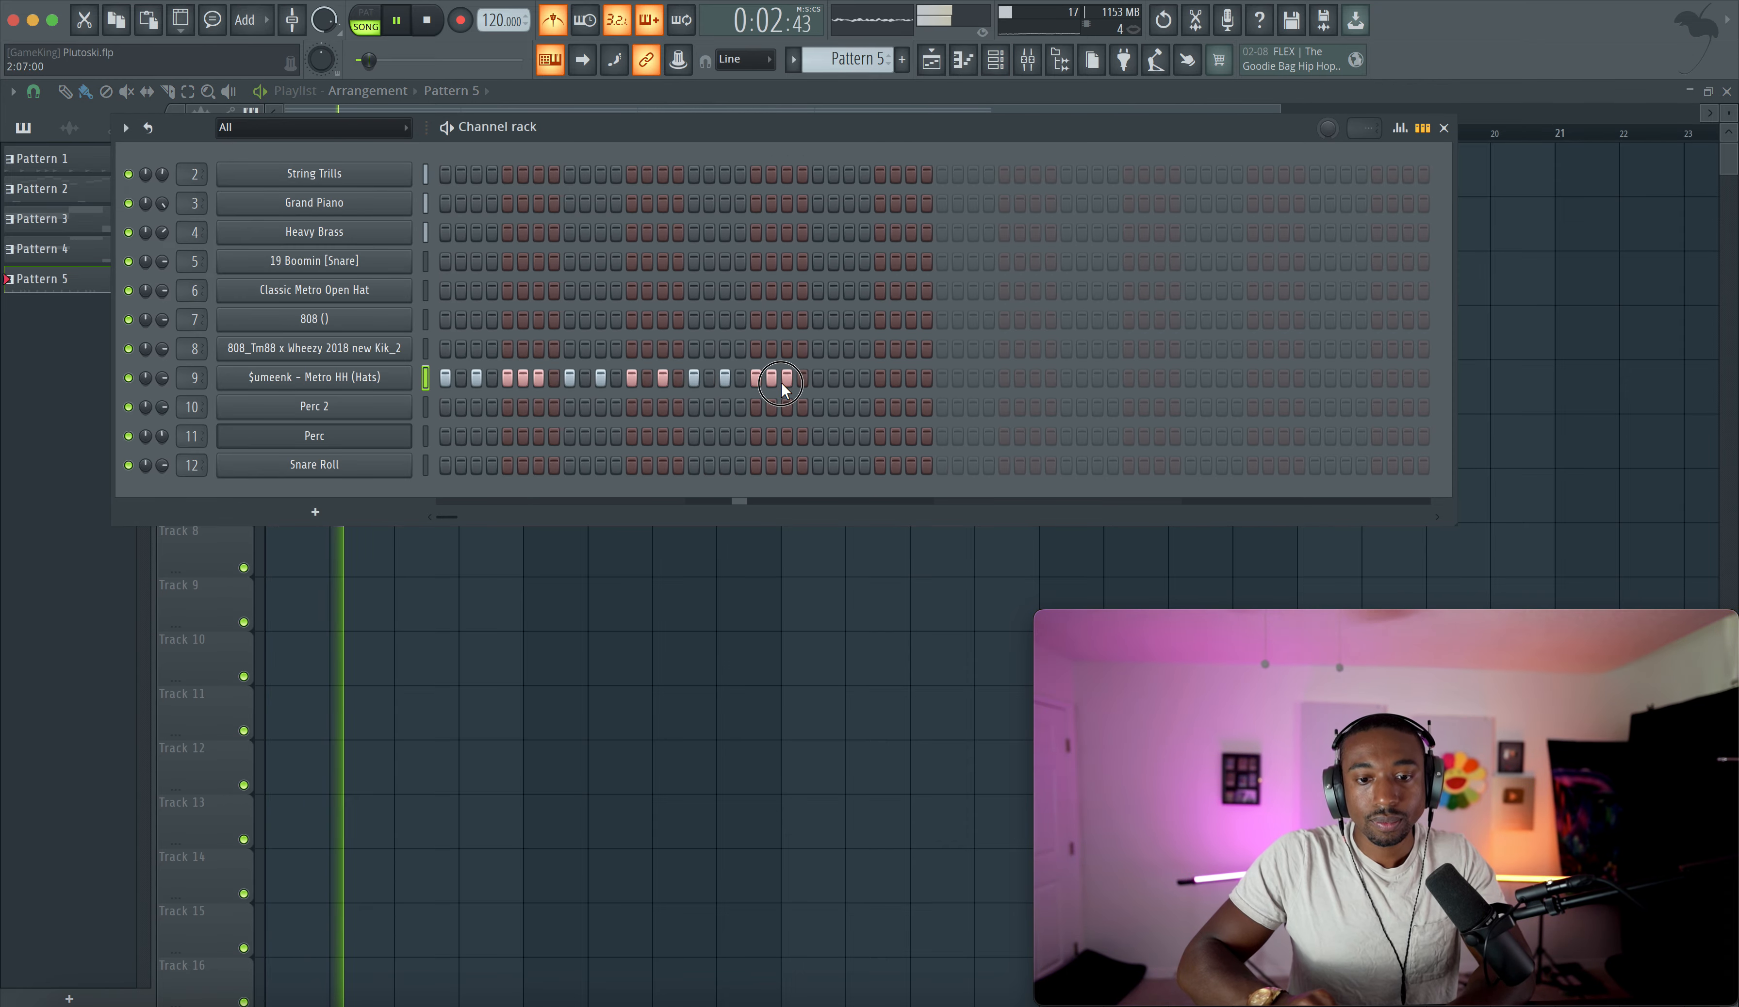
{"action": "left_click", "coordinate": [818, 378]}
{"action": "key", "text": "space"}
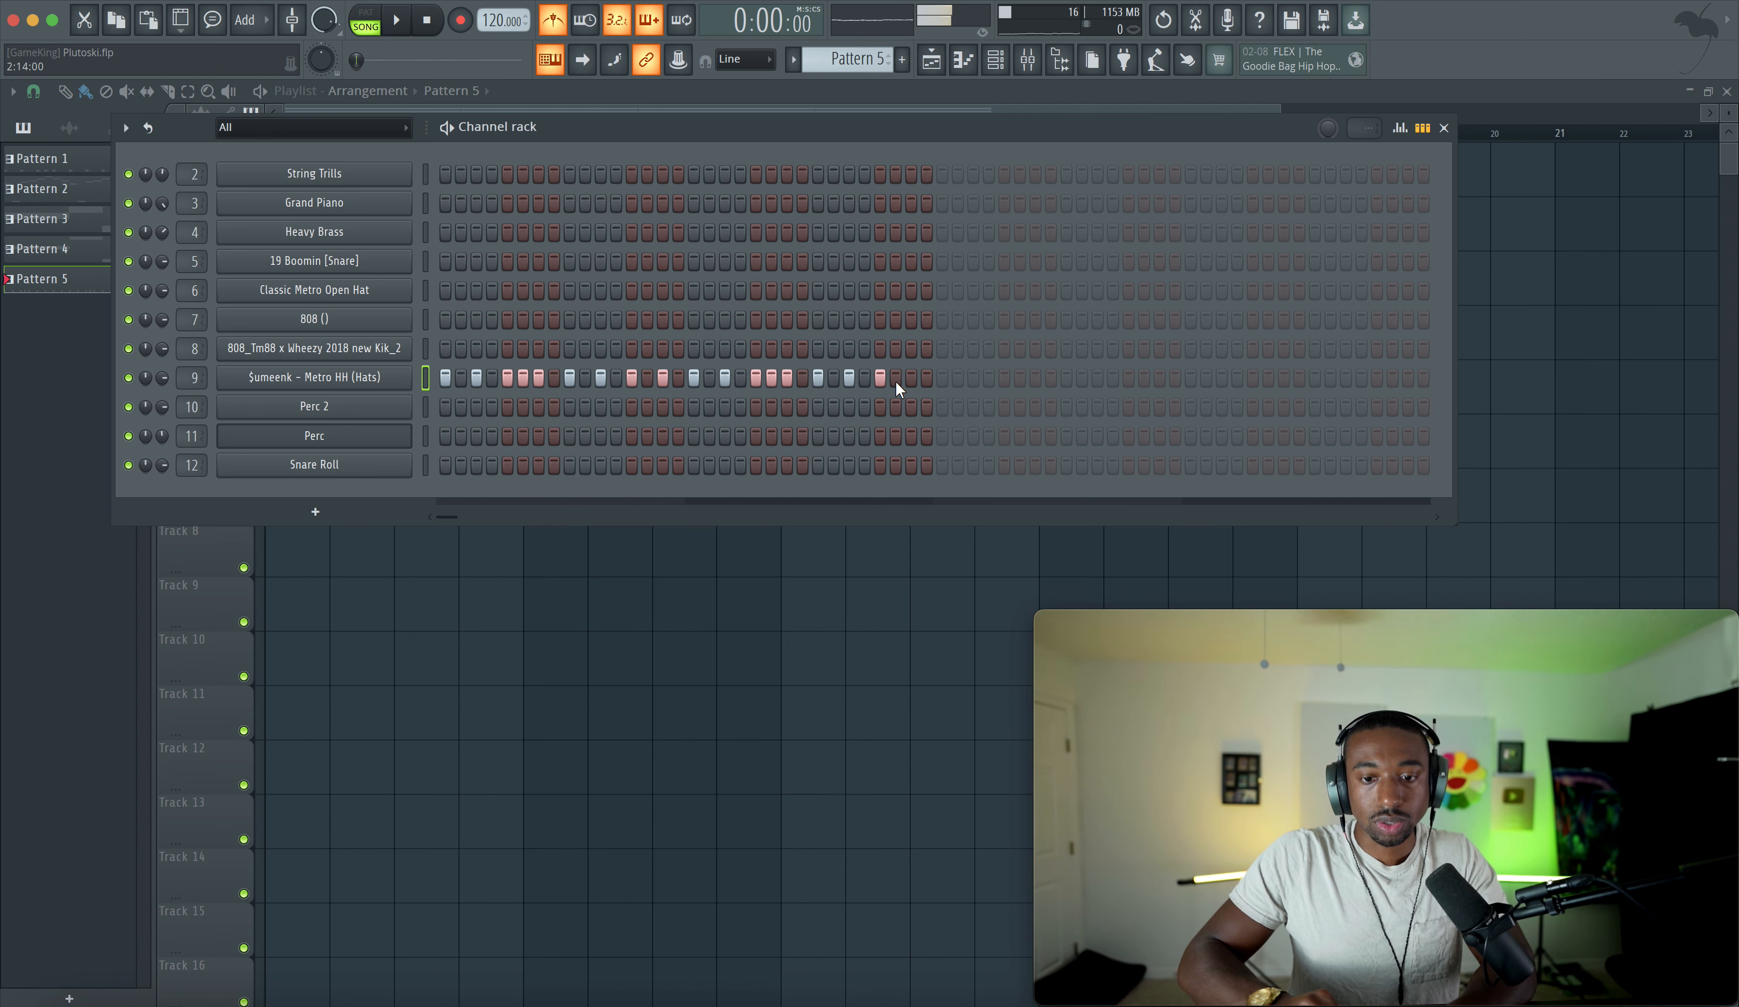
- Switch off the metronome and clone the Pattern 5 clip repeatedly along Track 4 in two-bar copies
{"action": "key", "text": "space"}
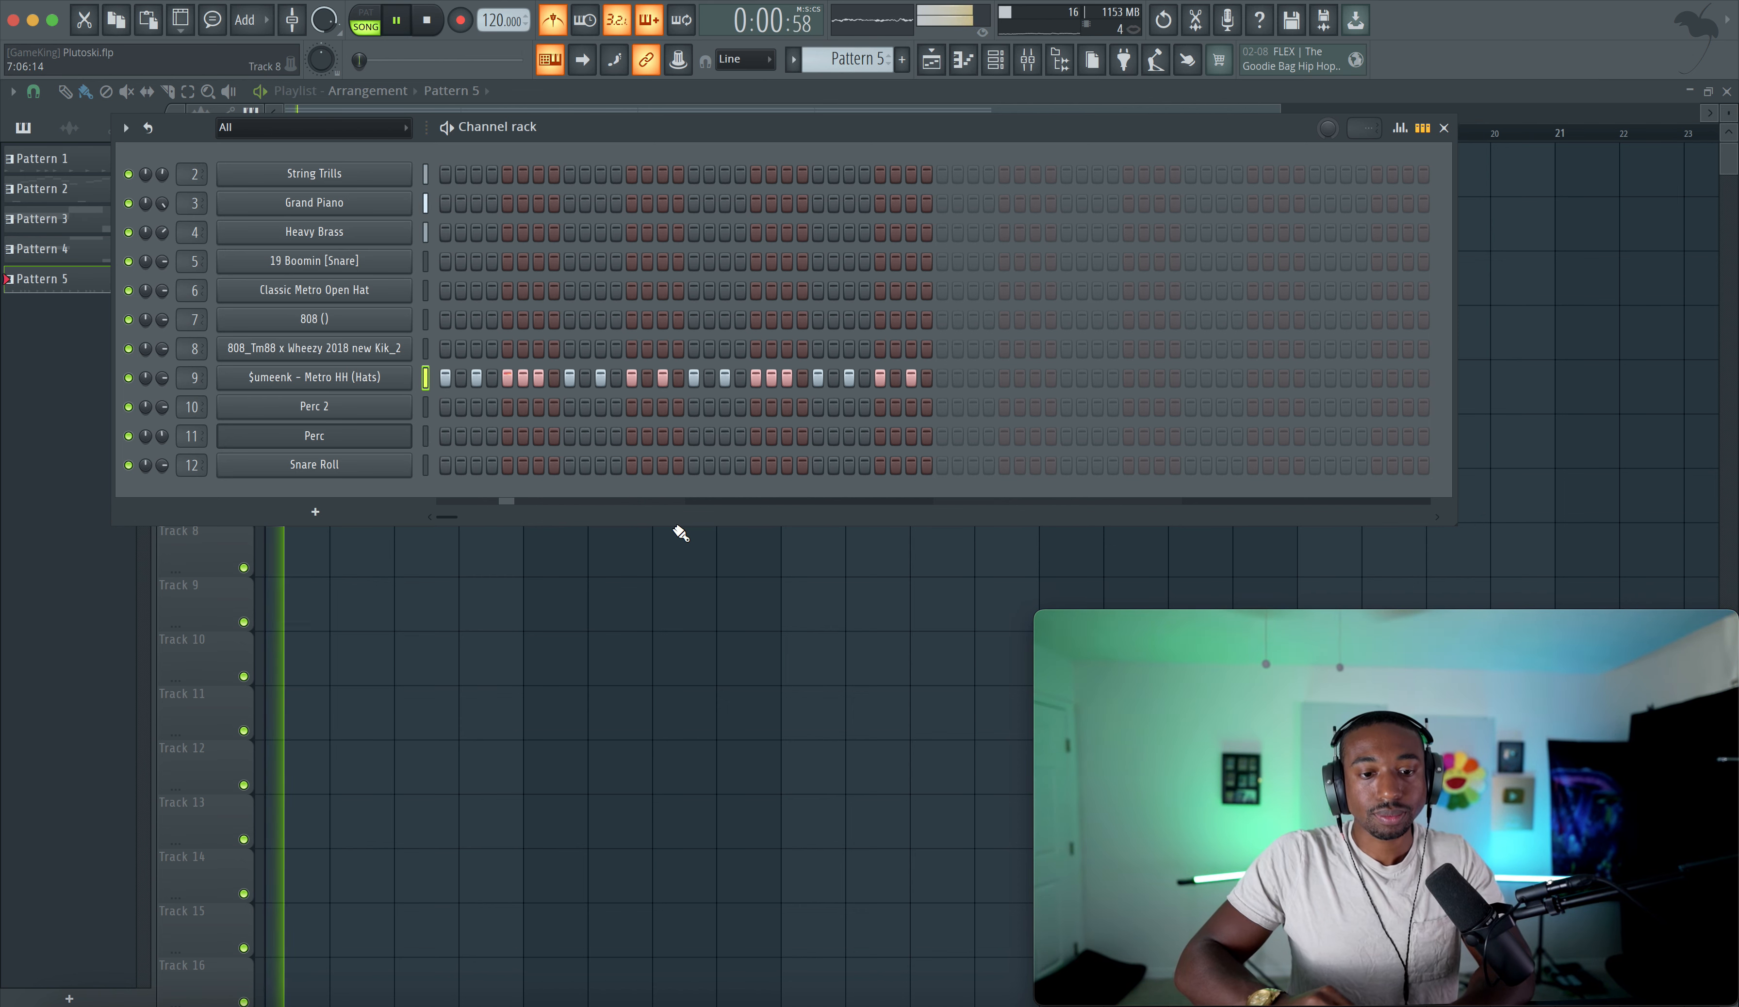
{"action": "left_click", "coordinate": [566, 23]}
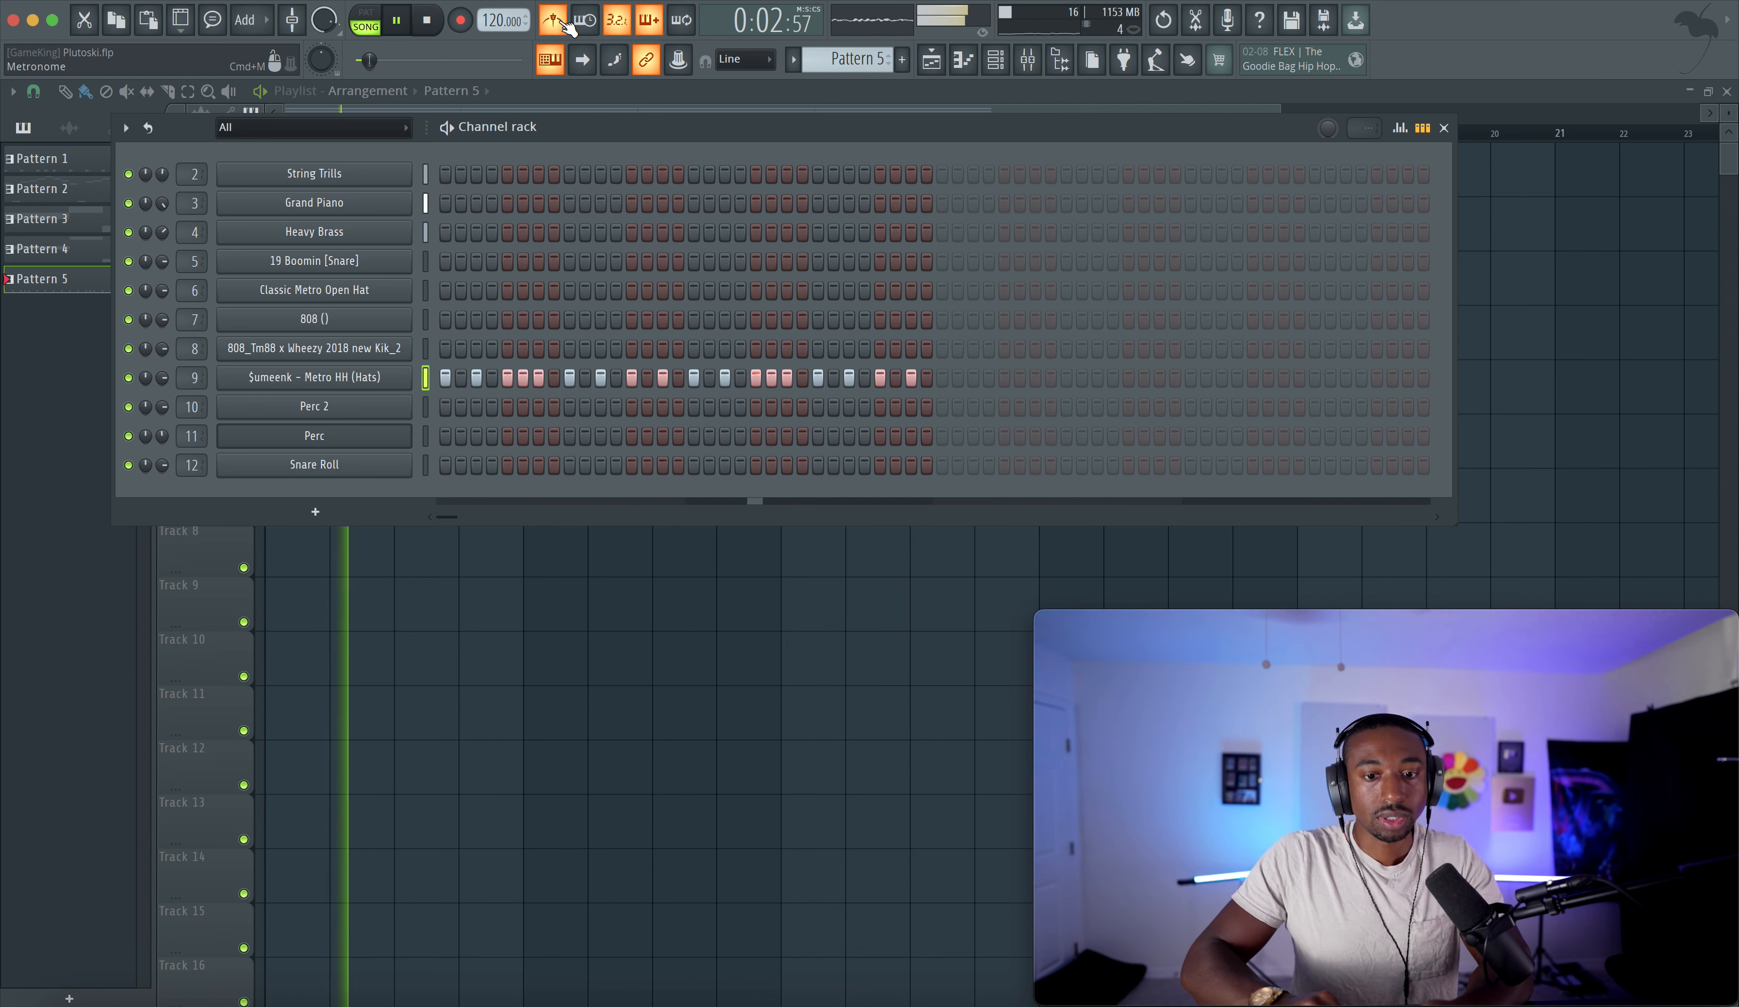
{"action": "right_click", "coordinate": [501, 573]}
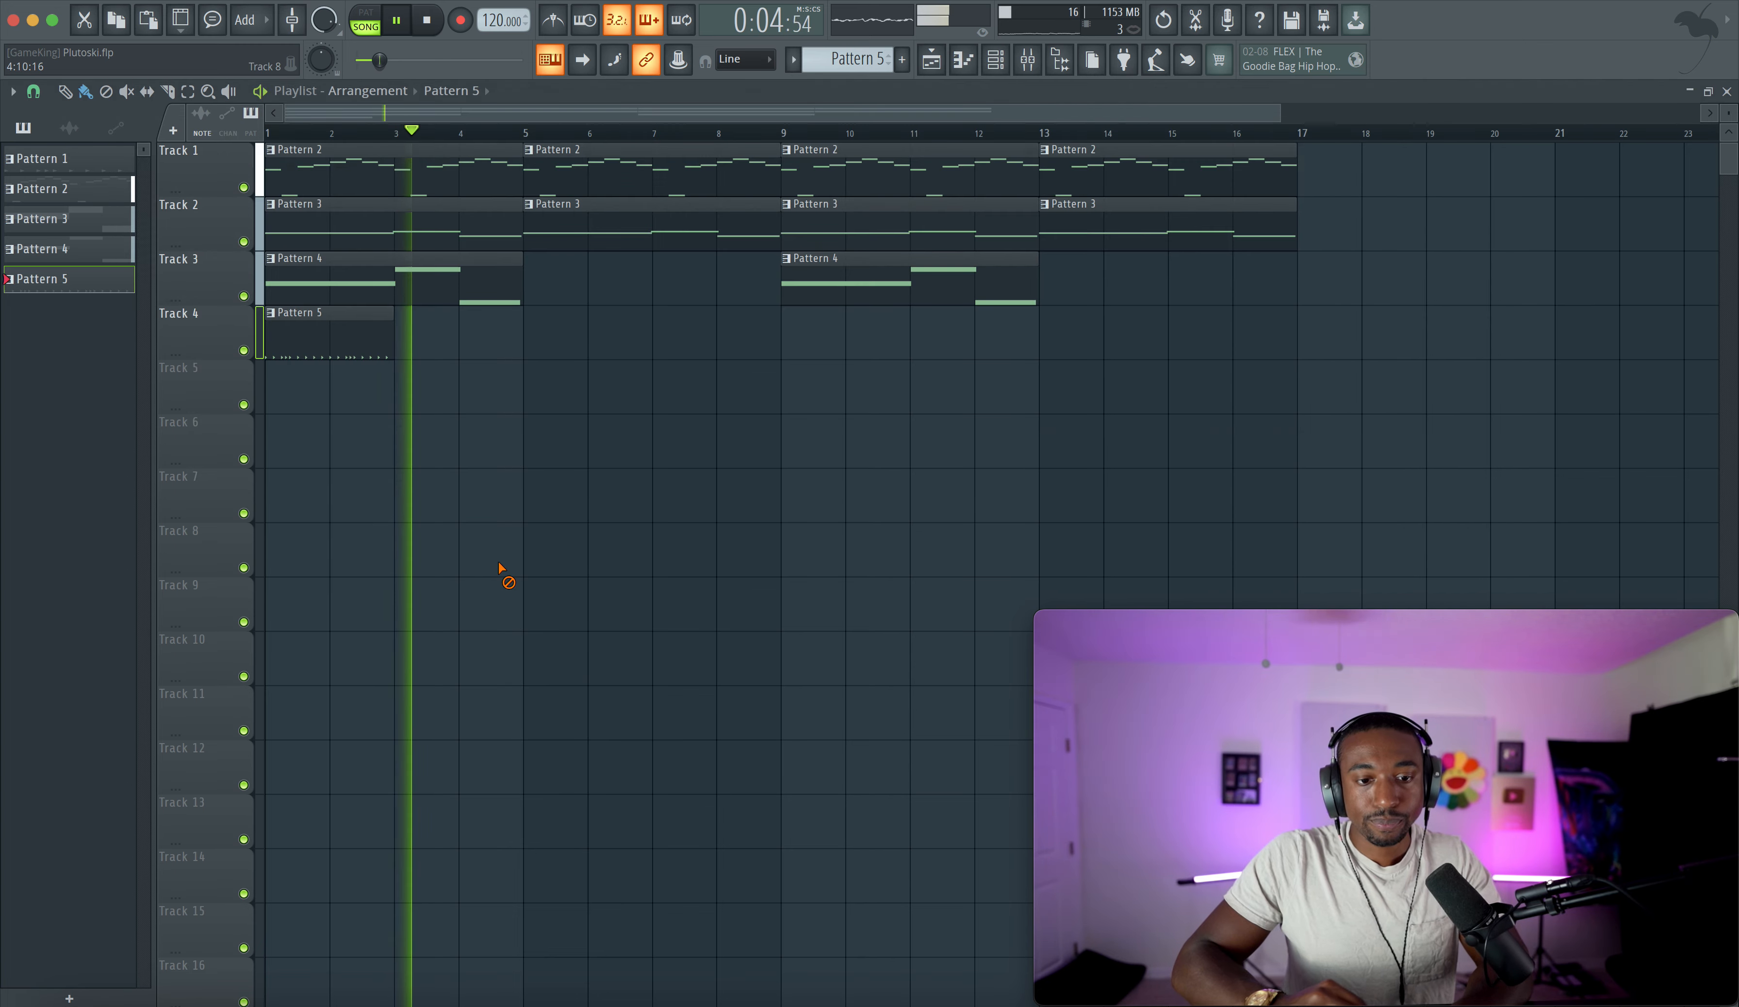
{"action": "key", "text": "space"}
{"action": "key", "text": "space"}
{"action": "left_click_drag", "start_coordinate": [405, 332], "coordinate": [367, 337]}
{"action": "key", "text": "super+b"}
{"action": "key", "text": "super+b"}
{"action": "key", "text": "super+b"}
{"action": "key", "text": "super+b"}
{"action": "key", "text": "super+b"}
{"action": "key", "text": "super+b"}
{"action": "key", "text": "super+b"}
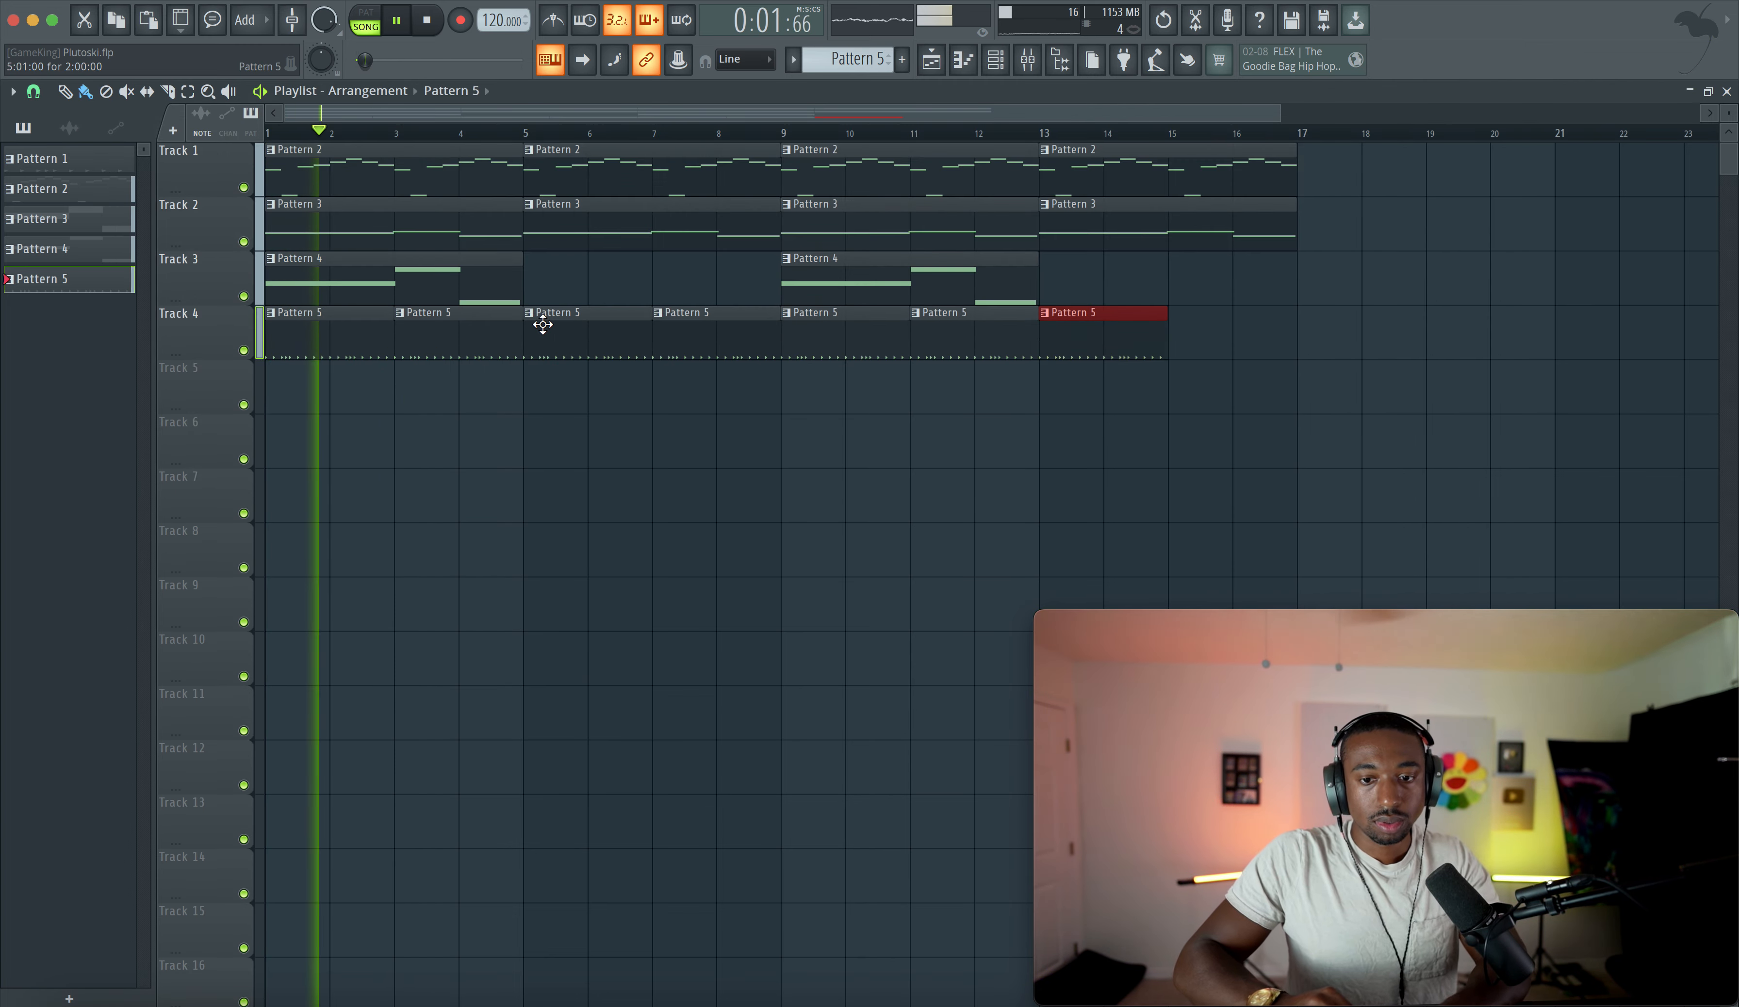
- Make the second Pattern 5 clip on Track 4 a unique pattern
{"action": "left_click", "coordinate": [995, 60]}
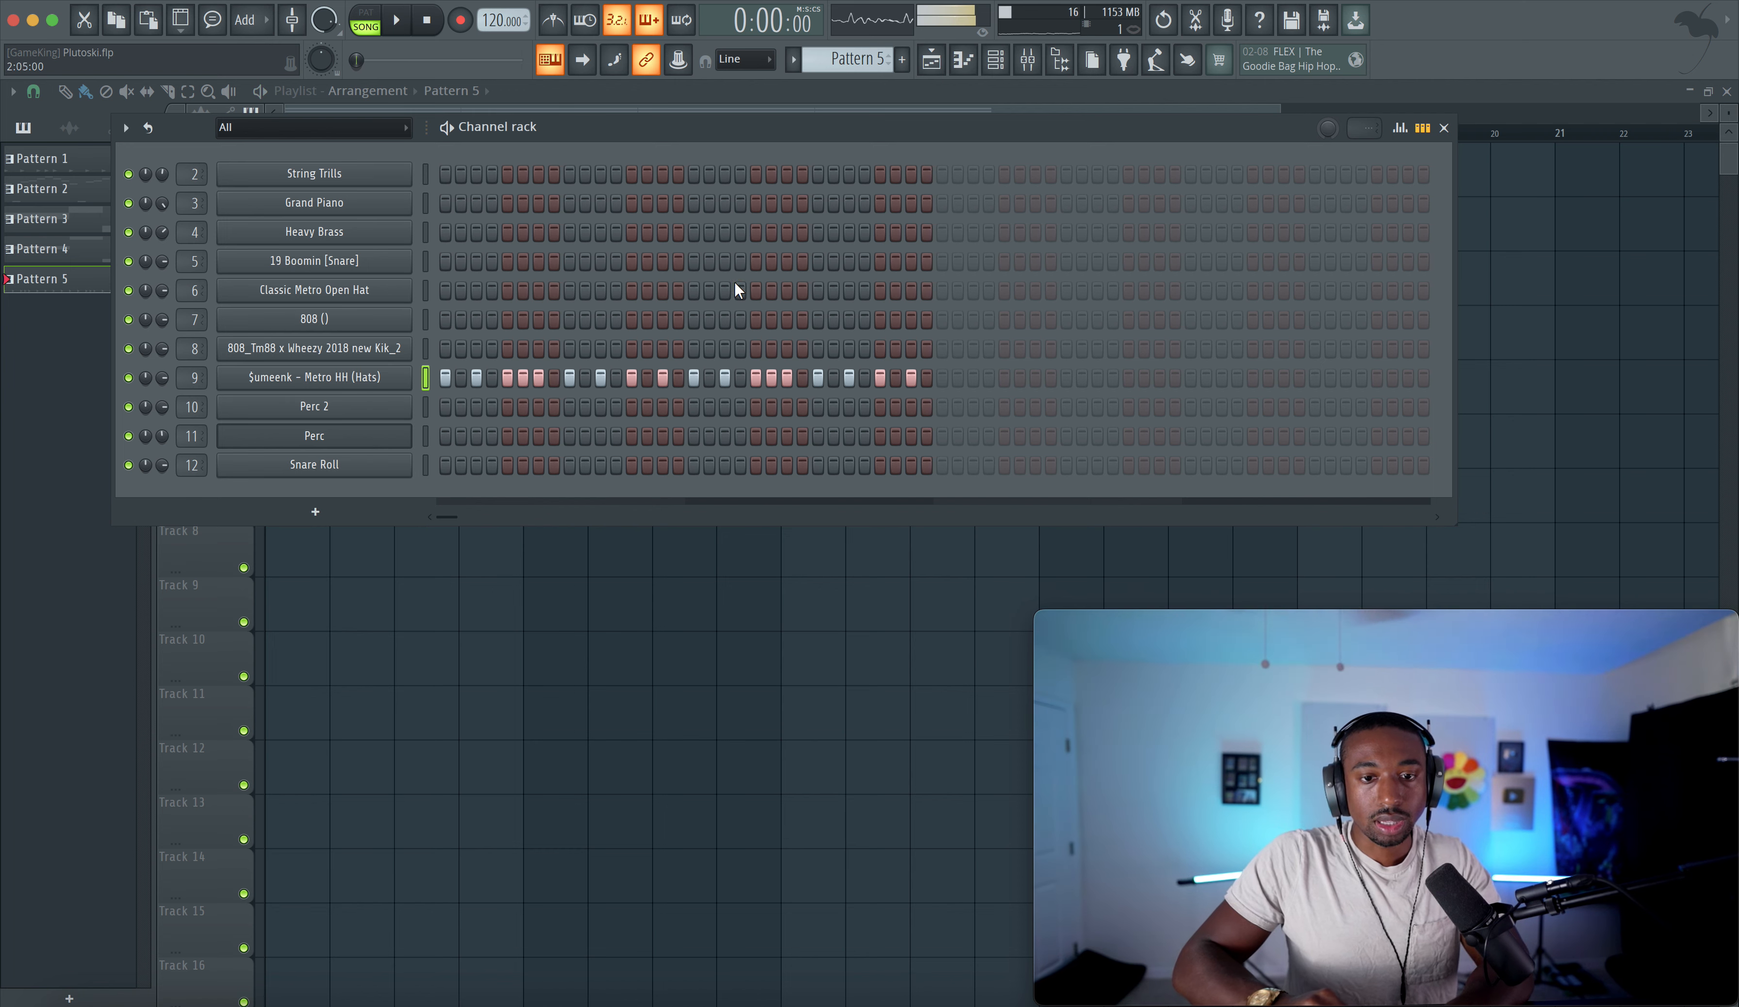
{"action": "key", "text": "space"}
{"action": "left_click", "coordinate": [633, 607]}
{"action": "left_click", "coordinate": [405, 316]}
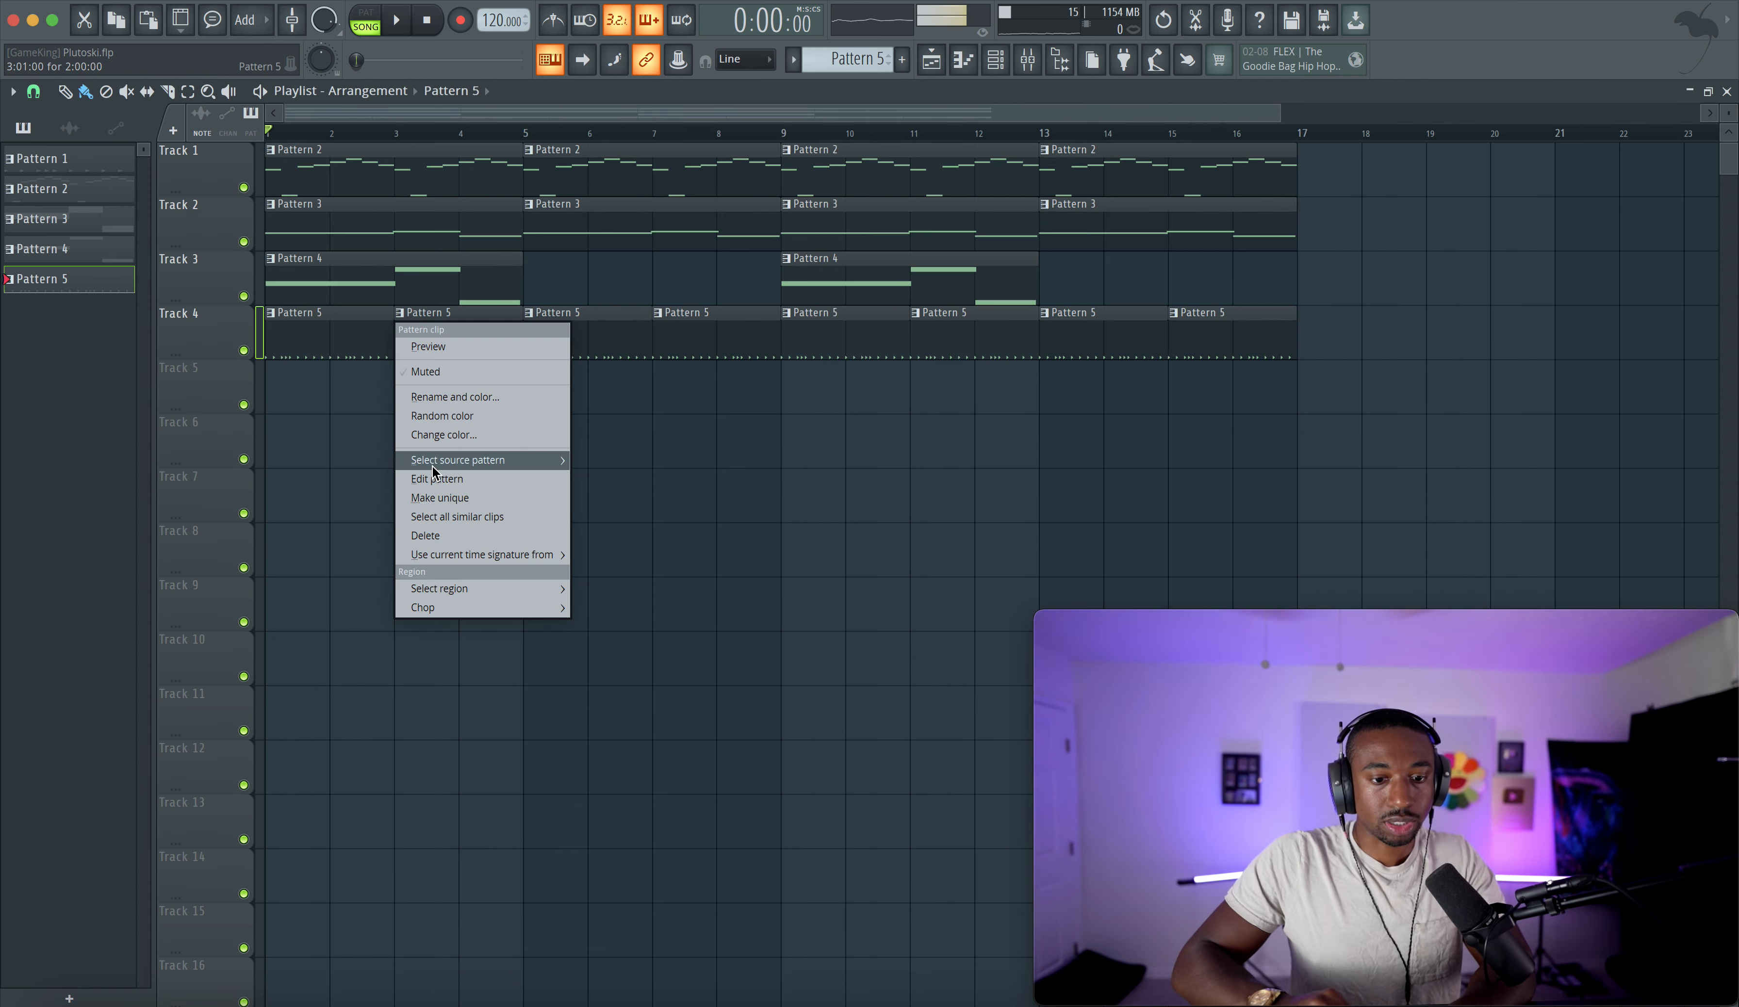
{"action": "left_click", "coordinate": [436, 496]}
- Switch the clips at bars 7, 11 and 15 on Track 4 to use Pattern 6 as their source
{"action": "left_click", "coordinate": [958, 317], "text": "shift+super"}
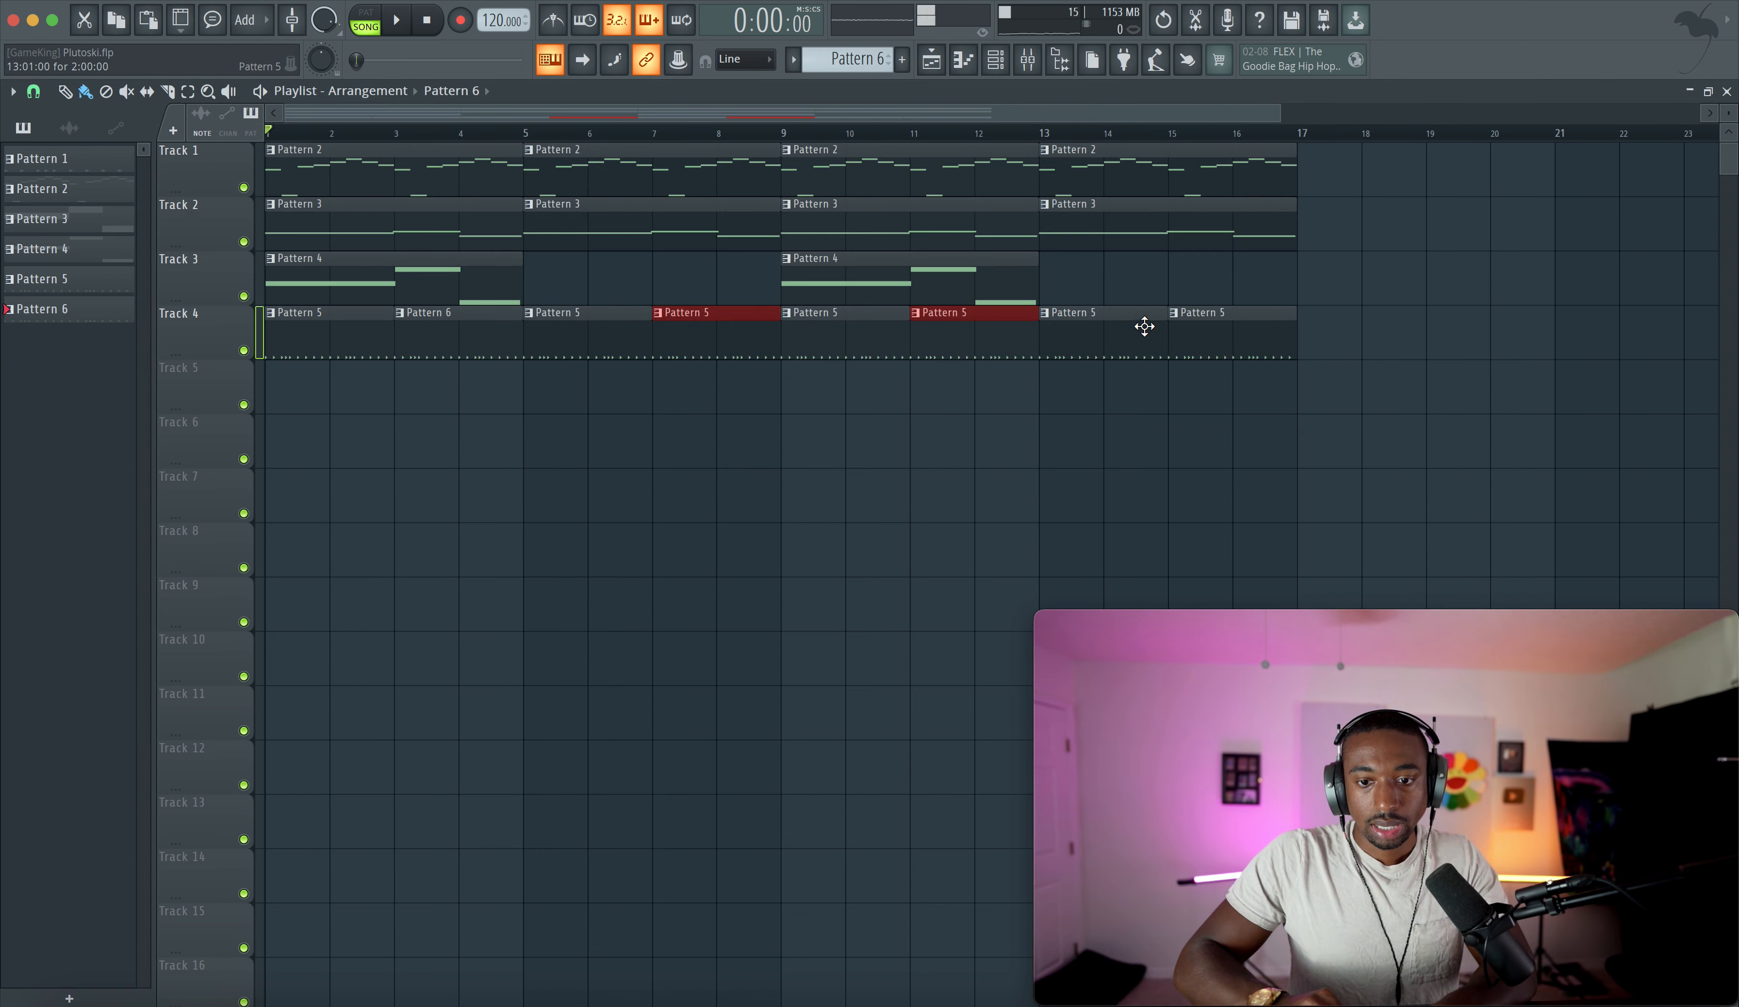
{"action": "left_click", "coordinate": [1197, 317], "text": "shift+super"}
{"action": "left_click", "coordinate": [1174, 313]}
{"action": "mouse_move", "coordinate": [1237, 458]}
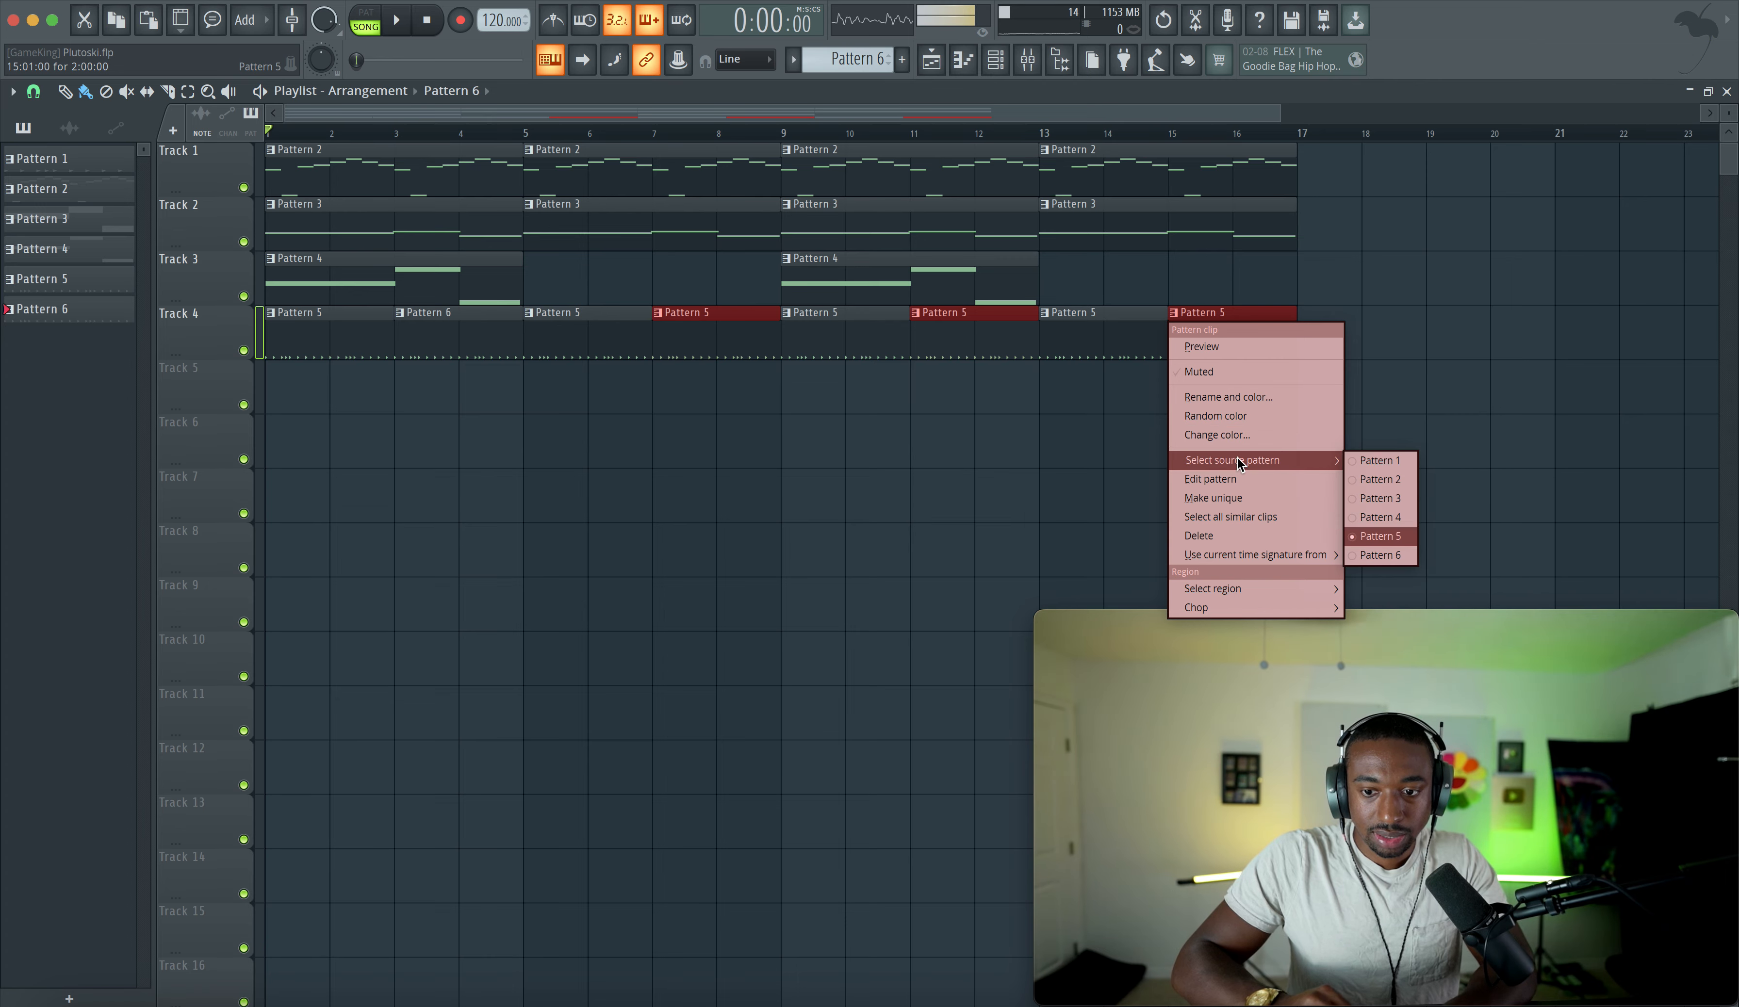
{"action": "left_click", "coordinate": [1376, 549]}
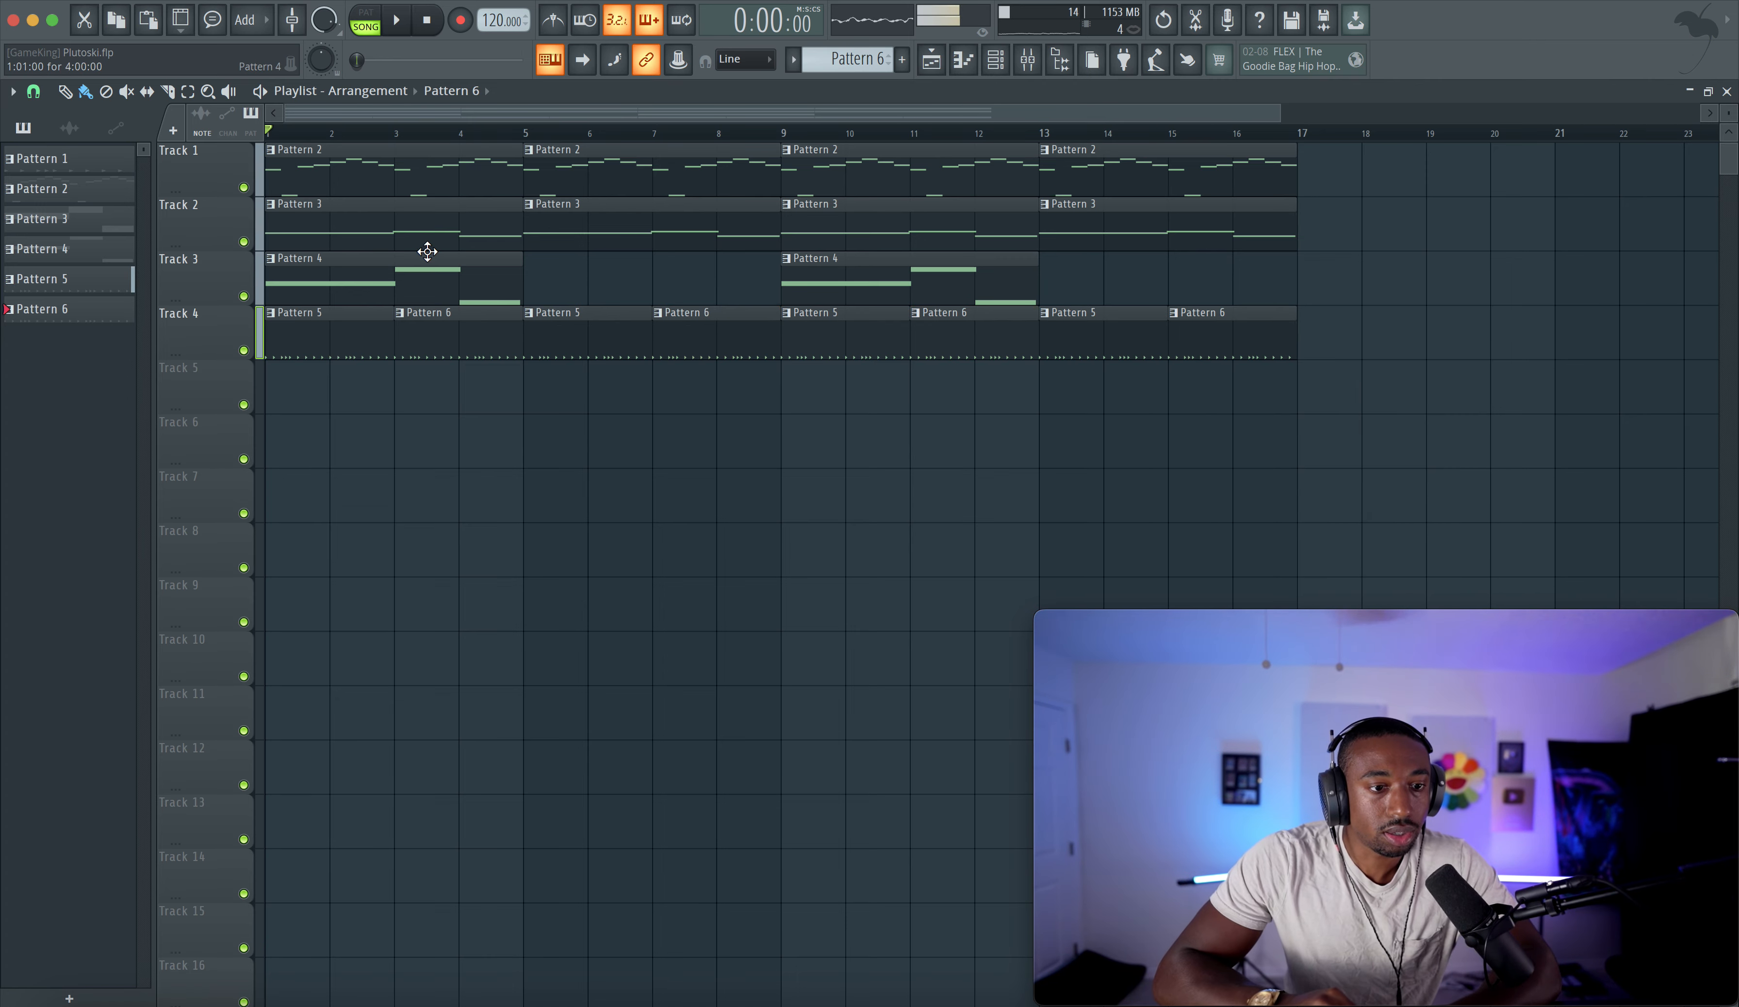
{"action": "key", "text": "space"}
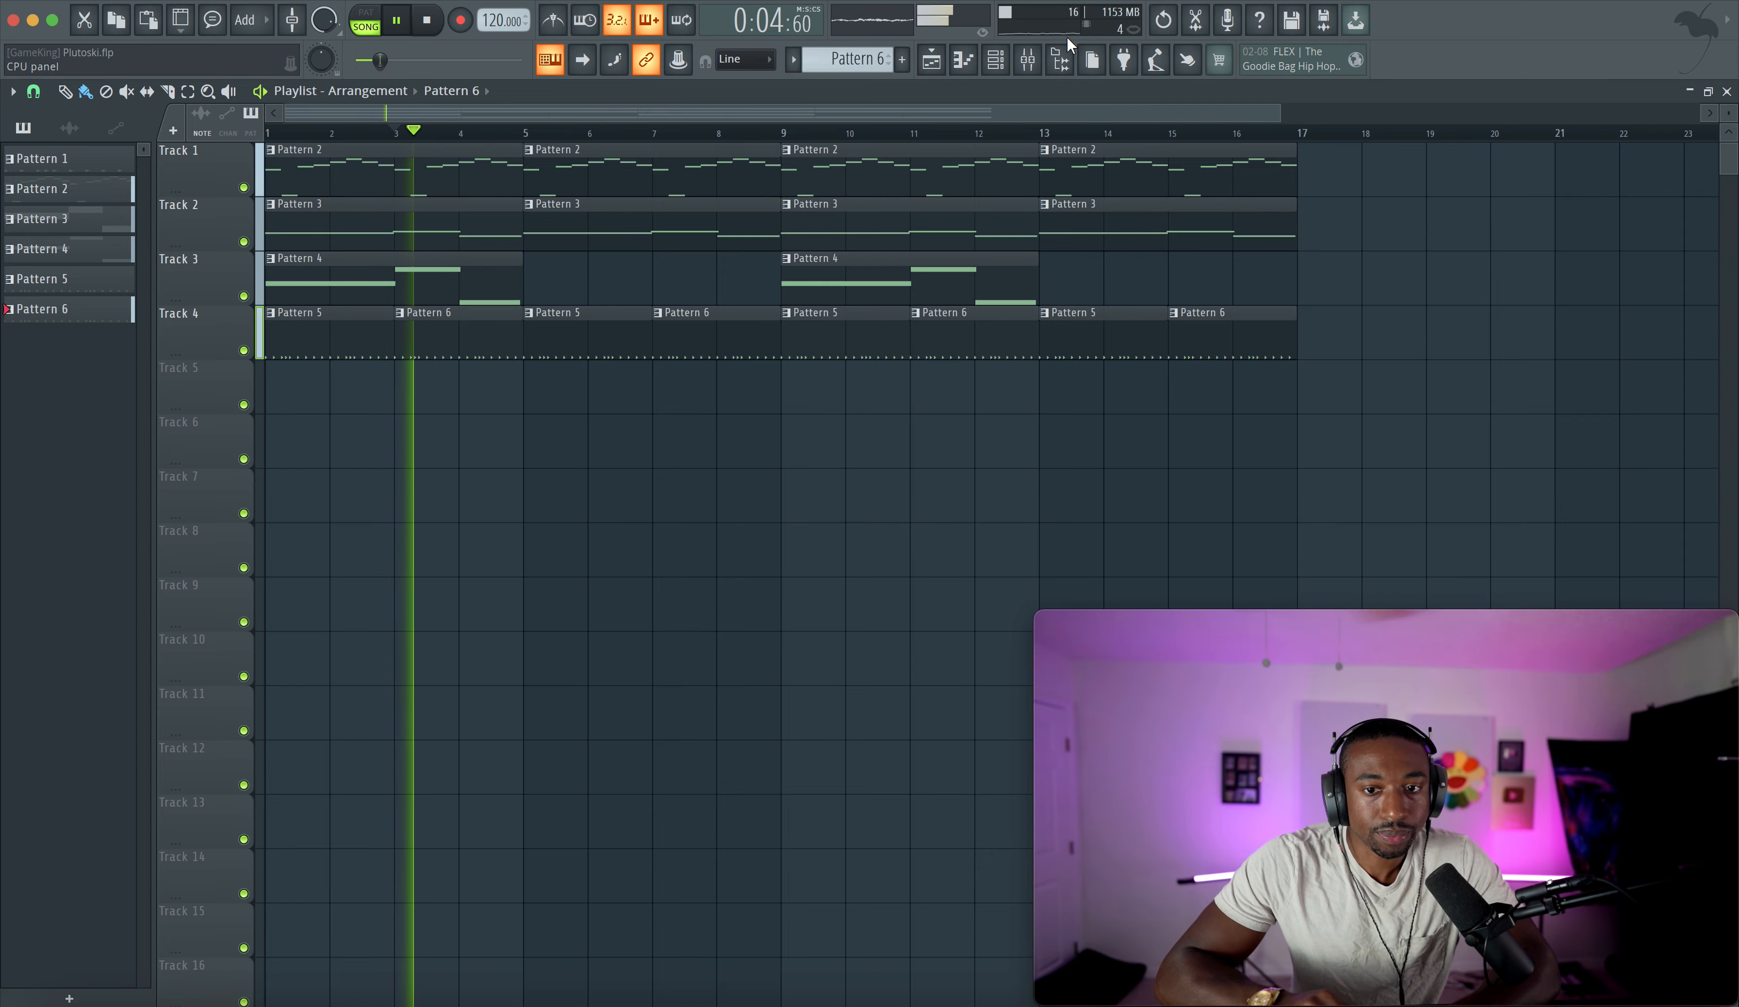
- Remove one early hi-hat step from Pattern 6 to vary it from Pattern 5
{"action": "left_click", "coordinate": [997, 60]}
{"action": "key", "text": "space"}
{"action": "right_click", "coordinate": [526, 372]}
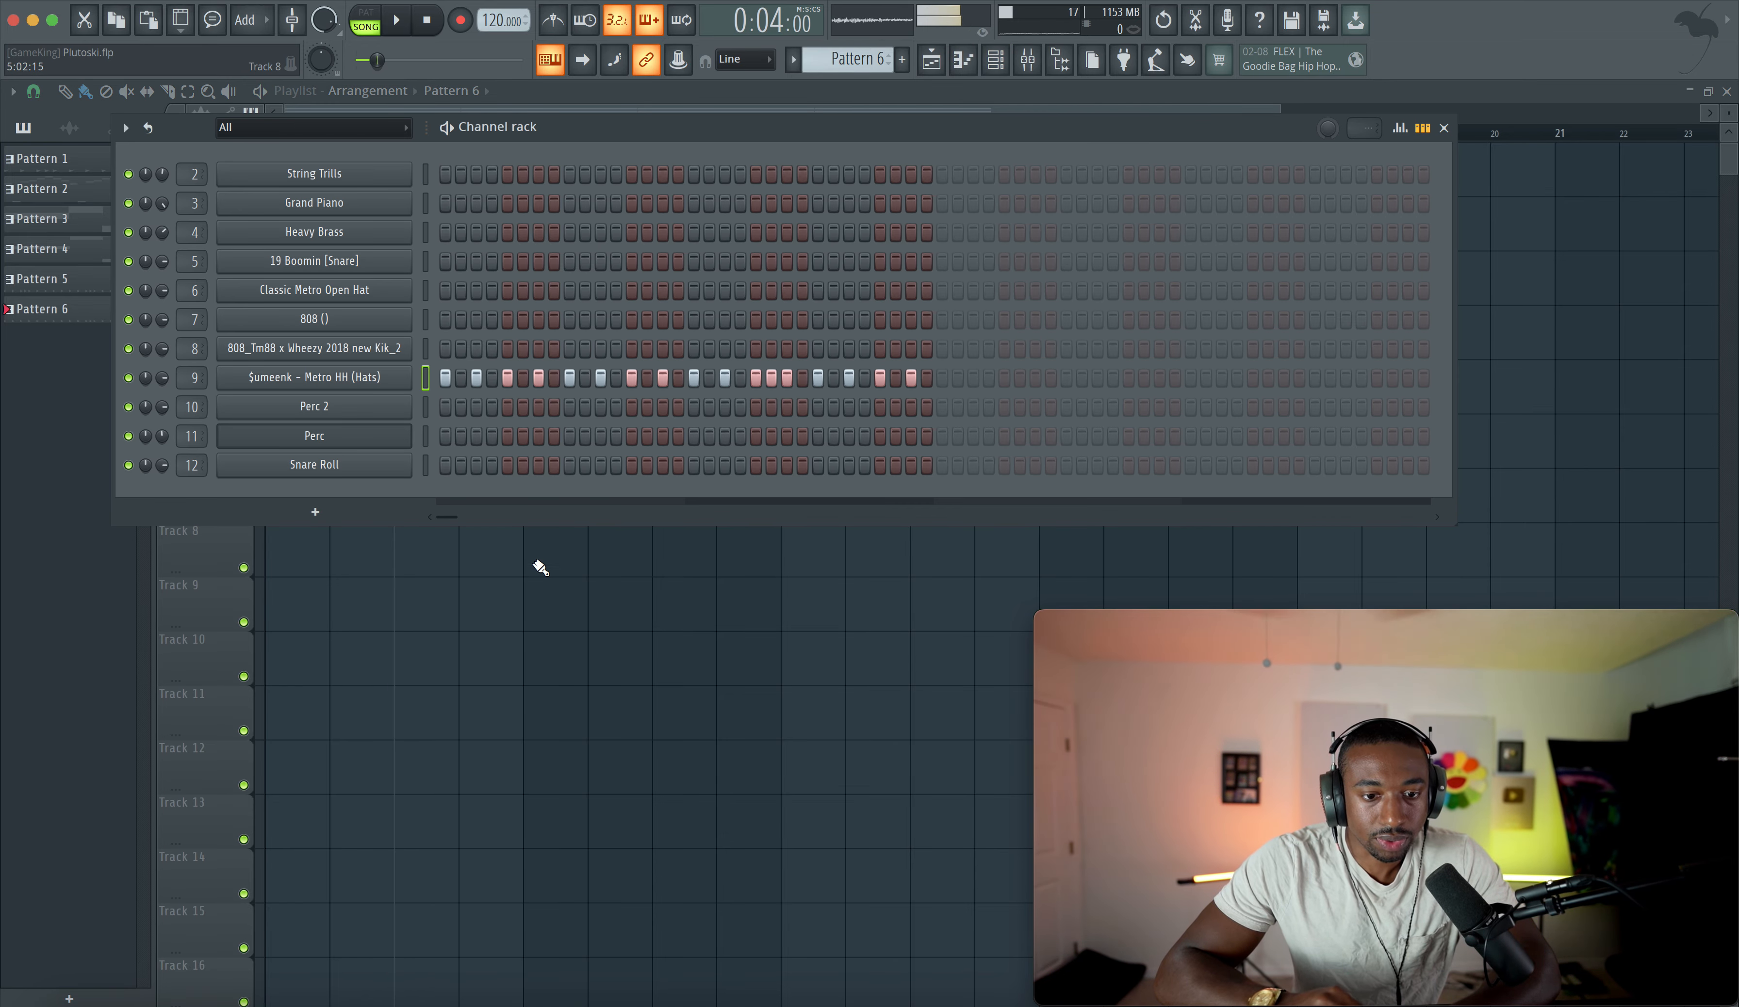
{"action": "right_click", "coordinate": [536, 562]}
{"action": "key", "text": "space"}
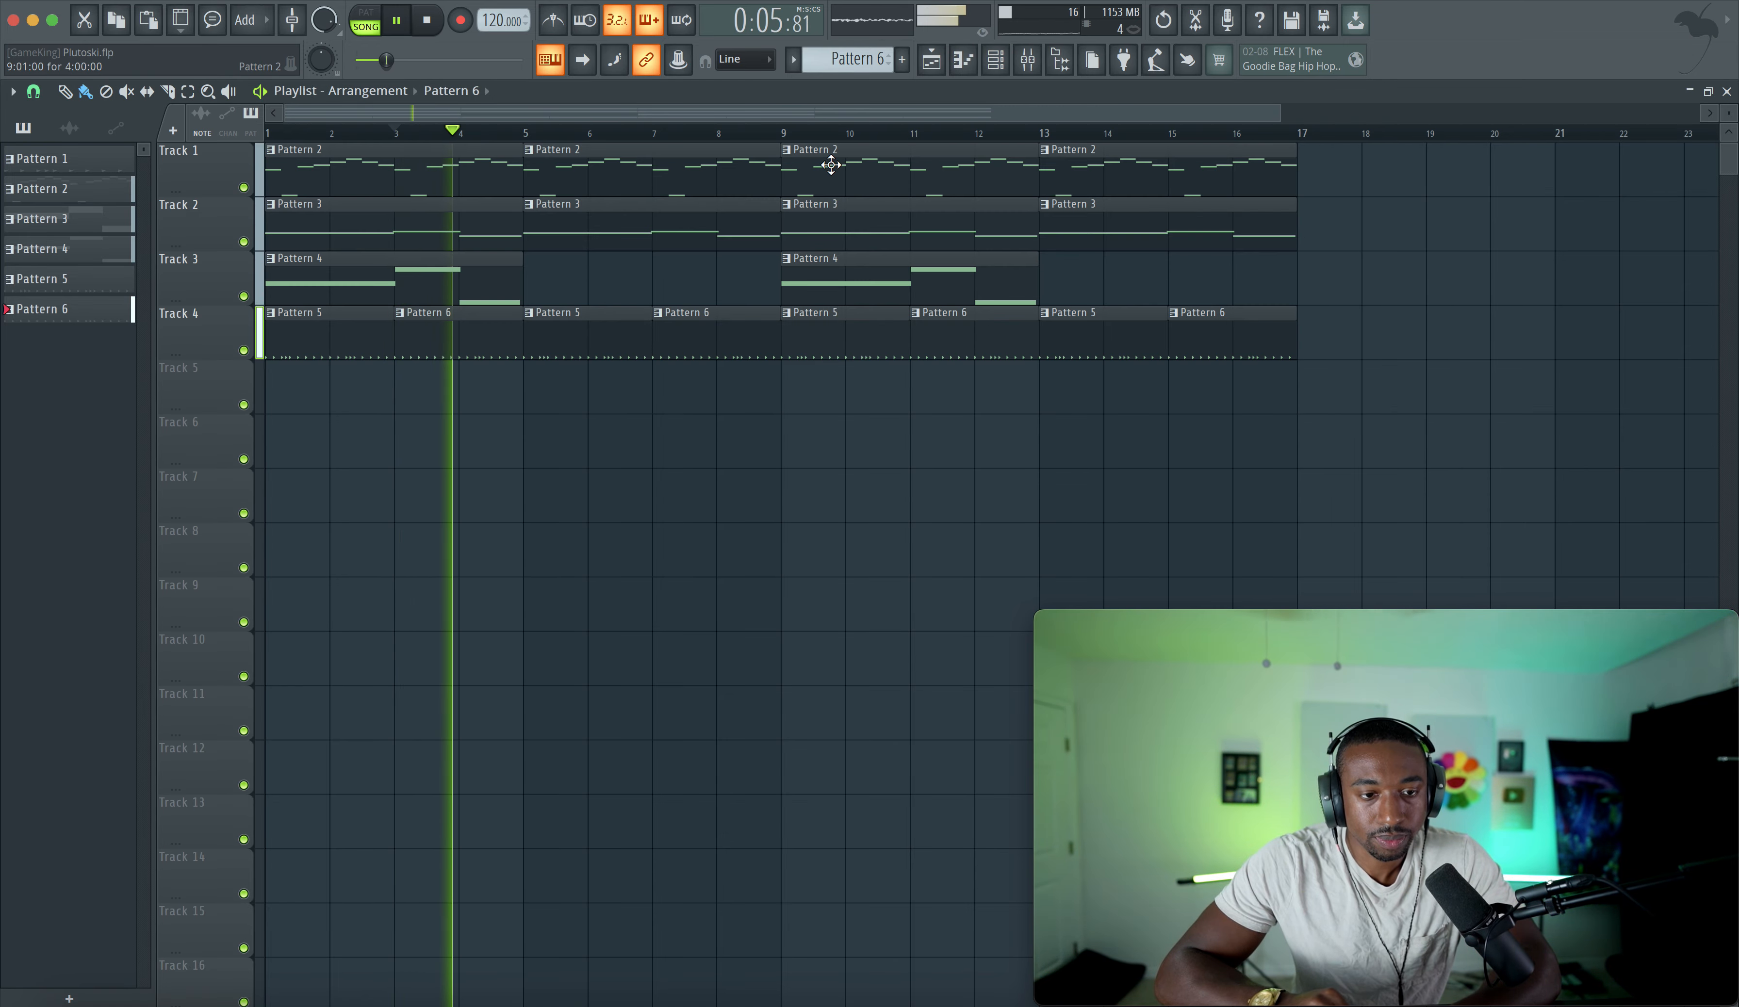
- Create Pattern 7 and add a single Perc 2 hit on its third step
{"action": "left_click", "coordinate": [996, 60]}
{"action": "key", "text": "space"}
{"action": "scroll", "coordinate": [862, 58], "scroll_direction": "up", "scroll_amount": 1}
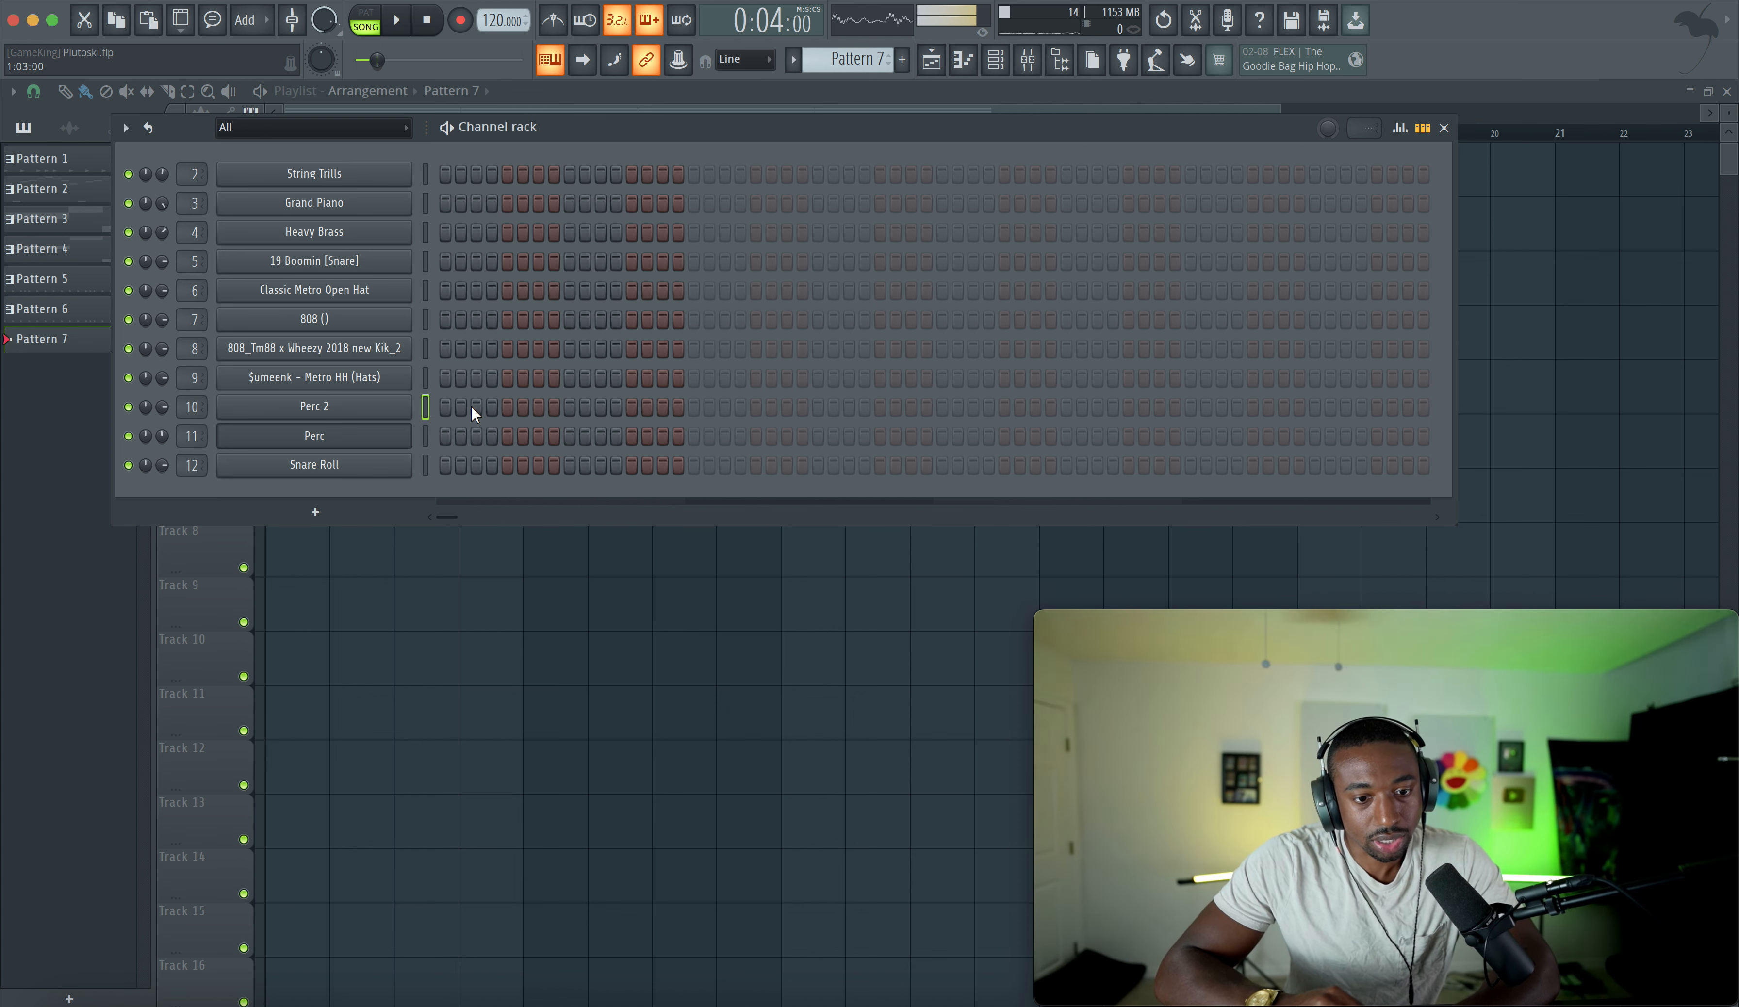
{"action": "left_click", "coordinate": [400, 19]}
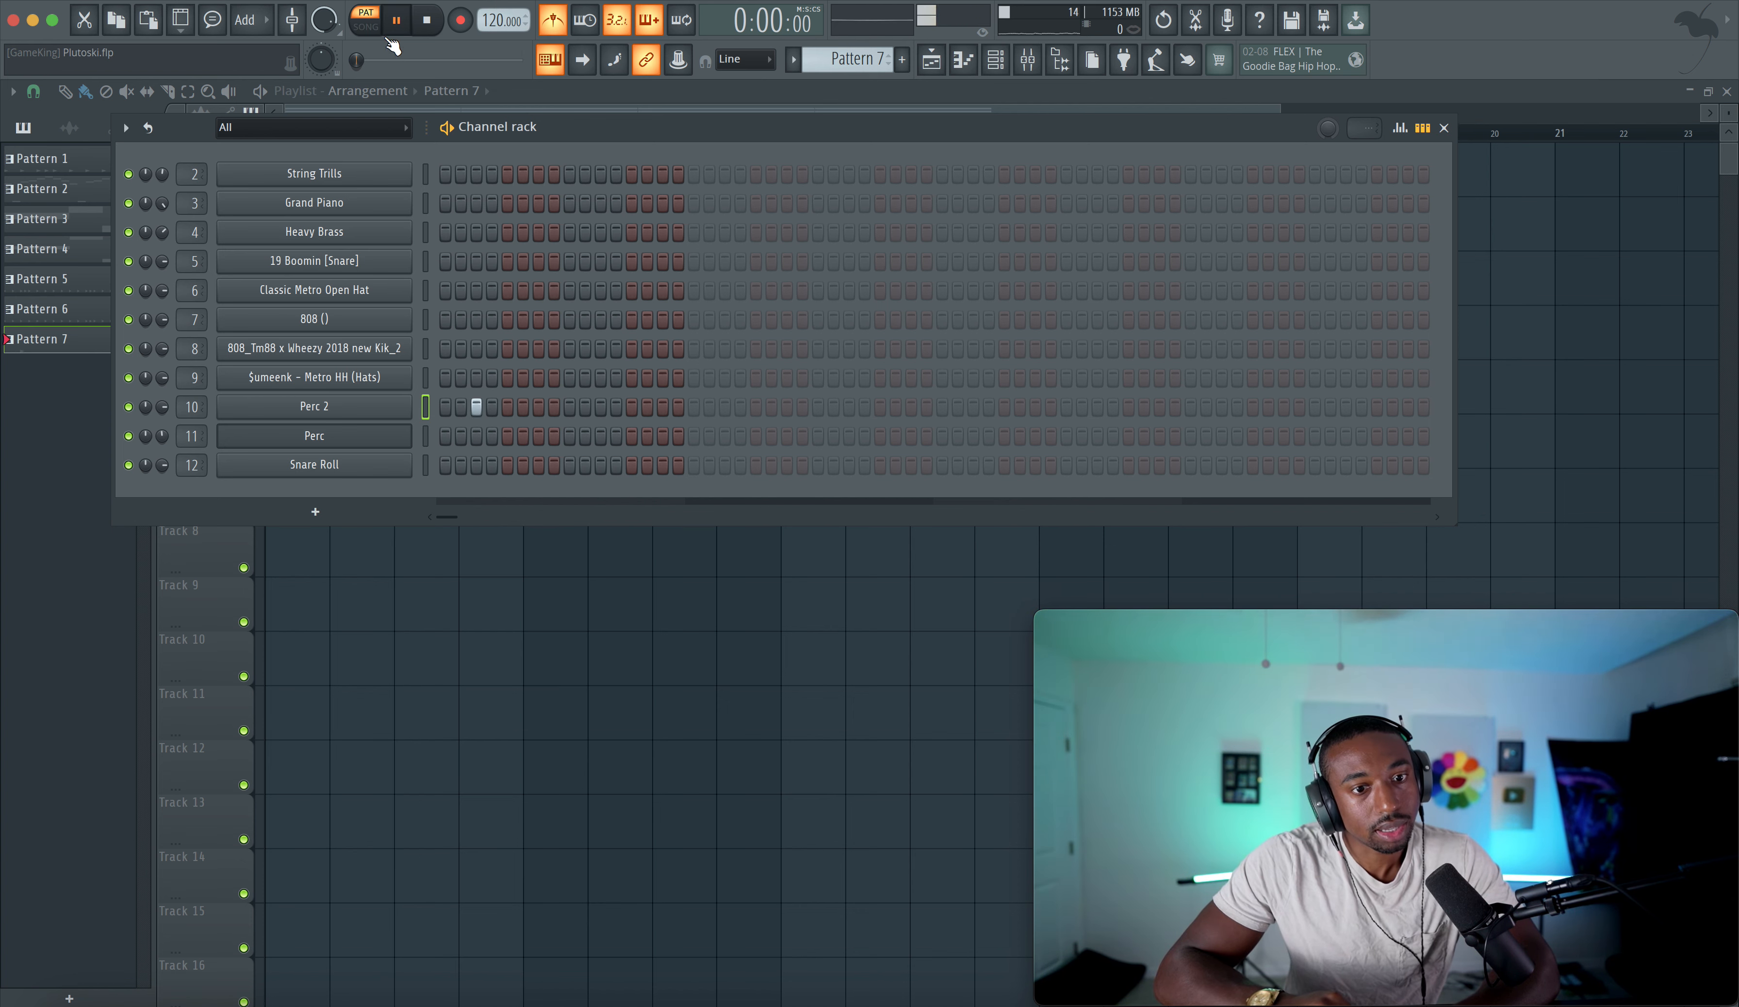
{"action": "right_click", "coordinate": [475, 411]}
{"action": "key", "text": "space"}
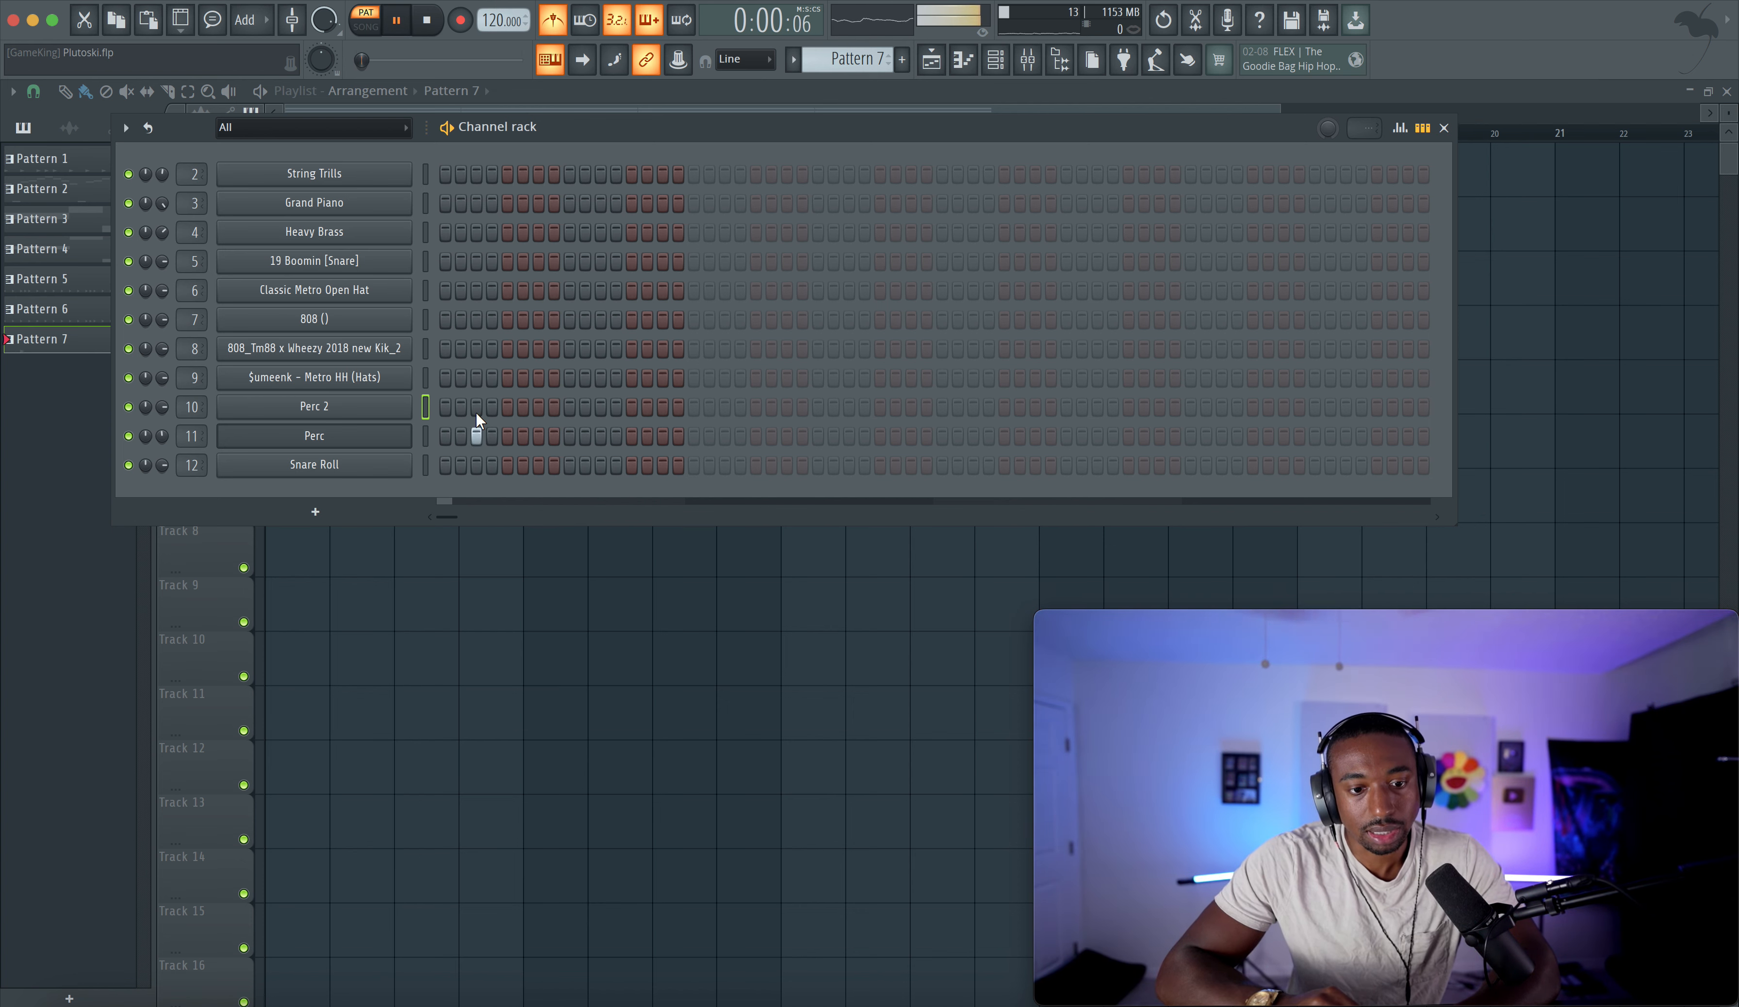
{"action": "key", "text": "space"}
{"action": "right_click", "coordinate": [475, 432]}
{"action": "left_click", "coordinate": [475, 410]}
{"action": "key", "text": "space"}
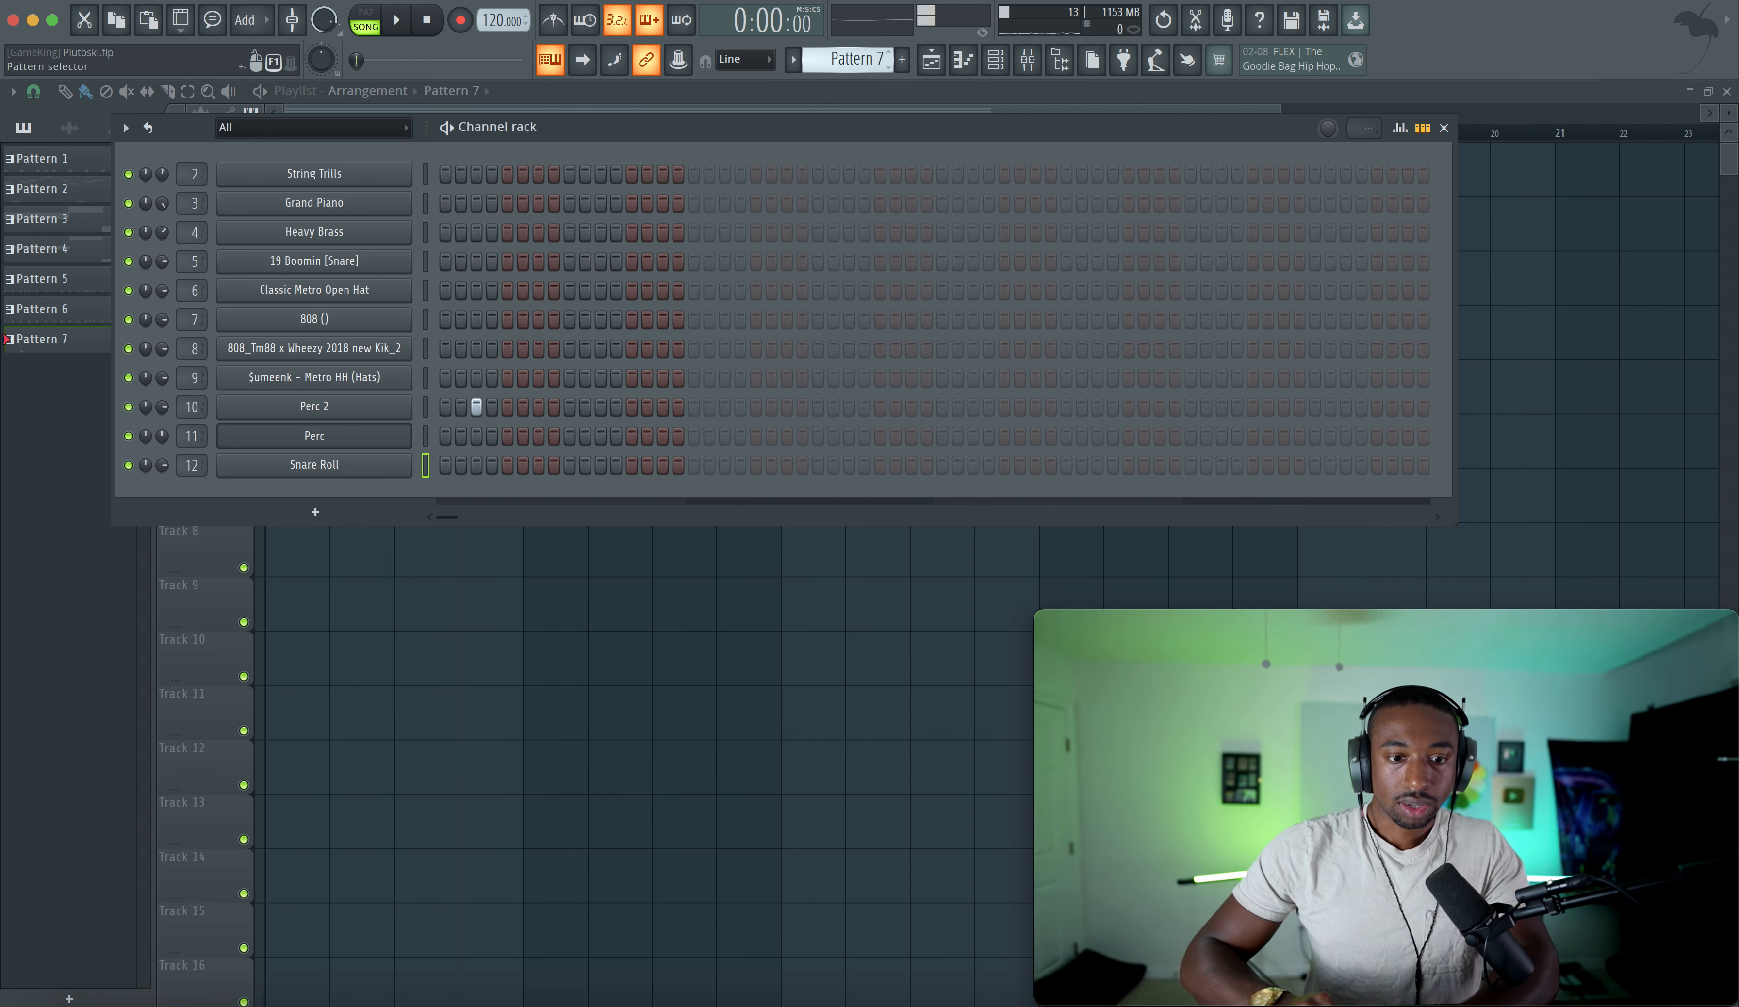
- Create Pattern 8 and add a 19 Boomin [Snare] hit on step 9
{"action": "left_click_drag", "start_coordinate": [847, 59], "coordinate": [860, 60]}
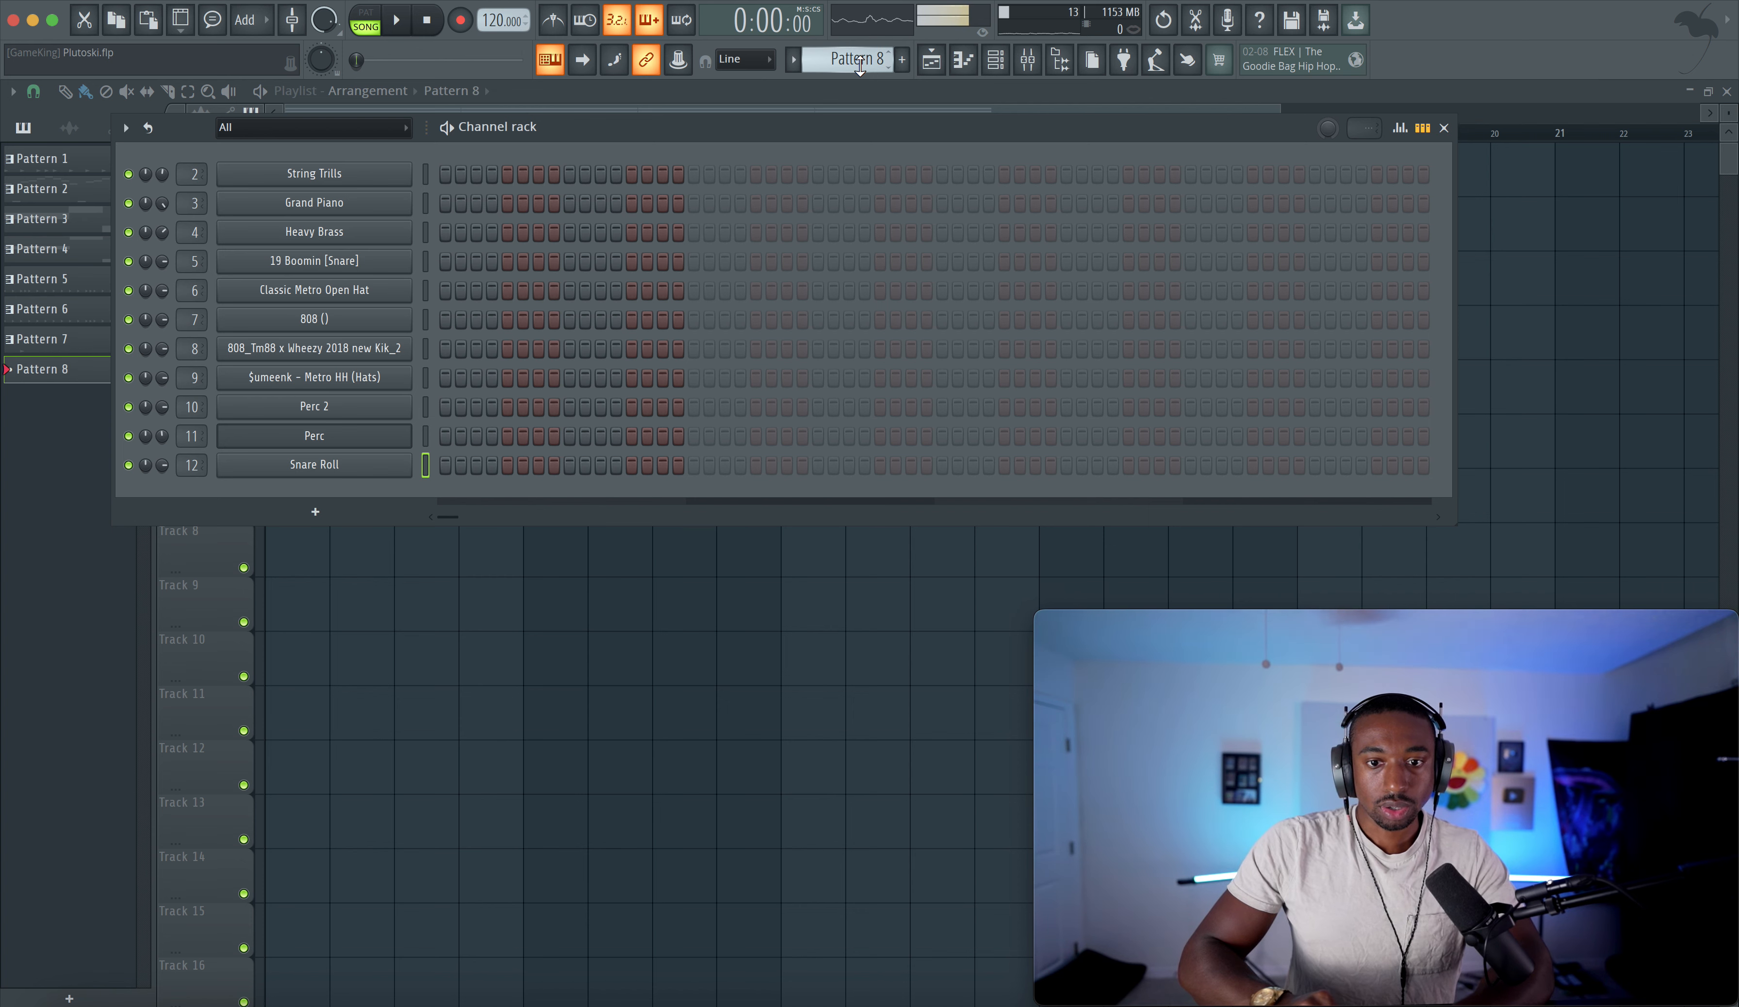
{"action": "left_click", "coordinate": [569, 261]}
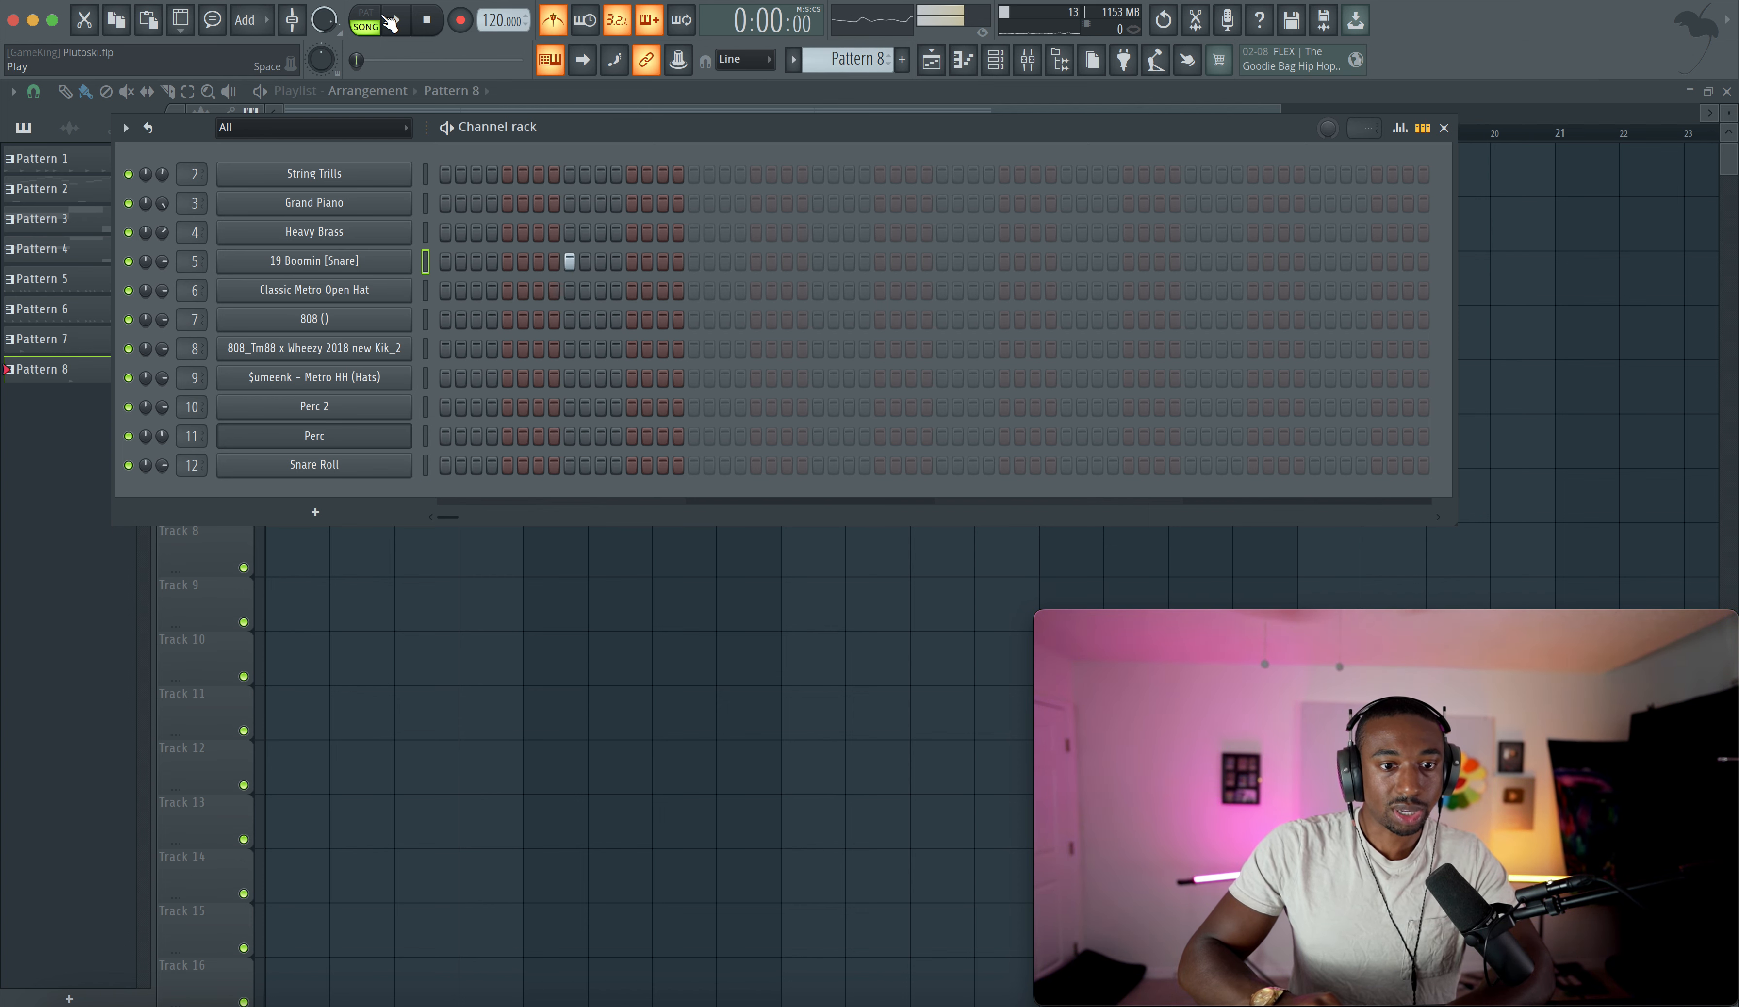
{"action": "left_click", "coordinate": [366, 27]}
- Place Pattern 8 at the start of Track 5 and stretch the clip to two bars
{"action": "key", "text": "F6"}
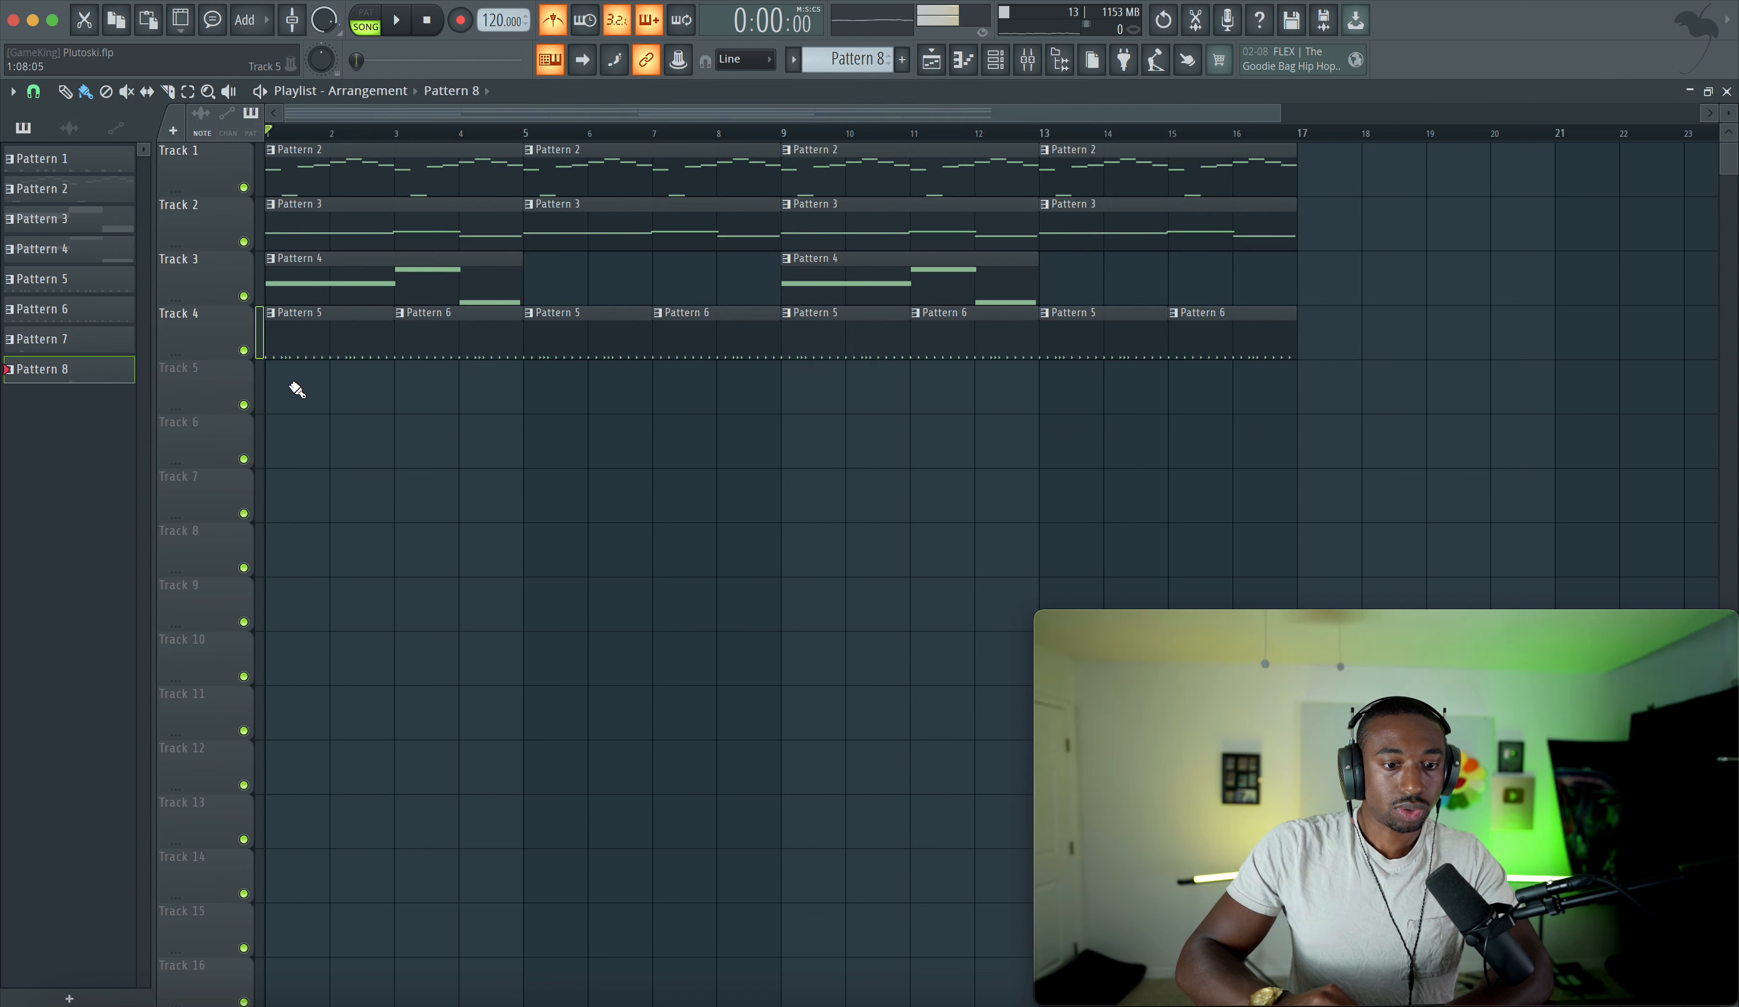
{"action": "left_click", "coordinate": [292, 389]}
{"action": "left_click_drag", "start_coordinate": [330, 384], "coordinate": [441, 383]}
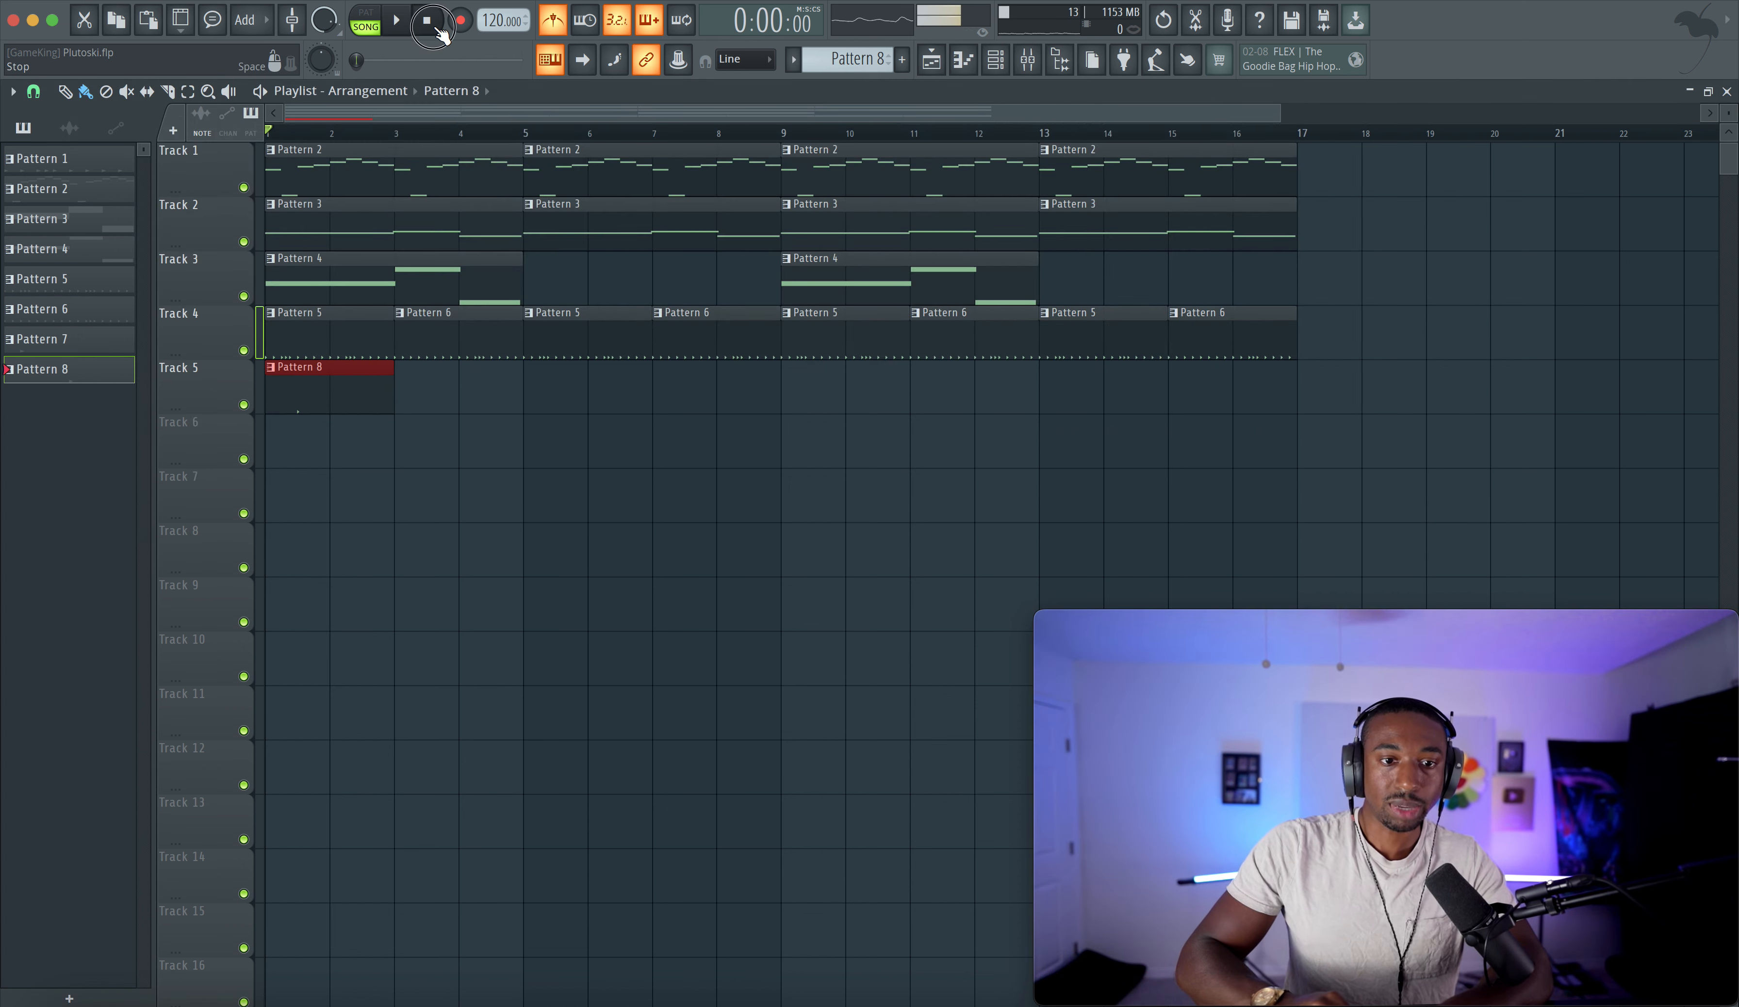
- Add a second snare hit on step 25 of Pattern 8
{"action": "key", "text": "space"}
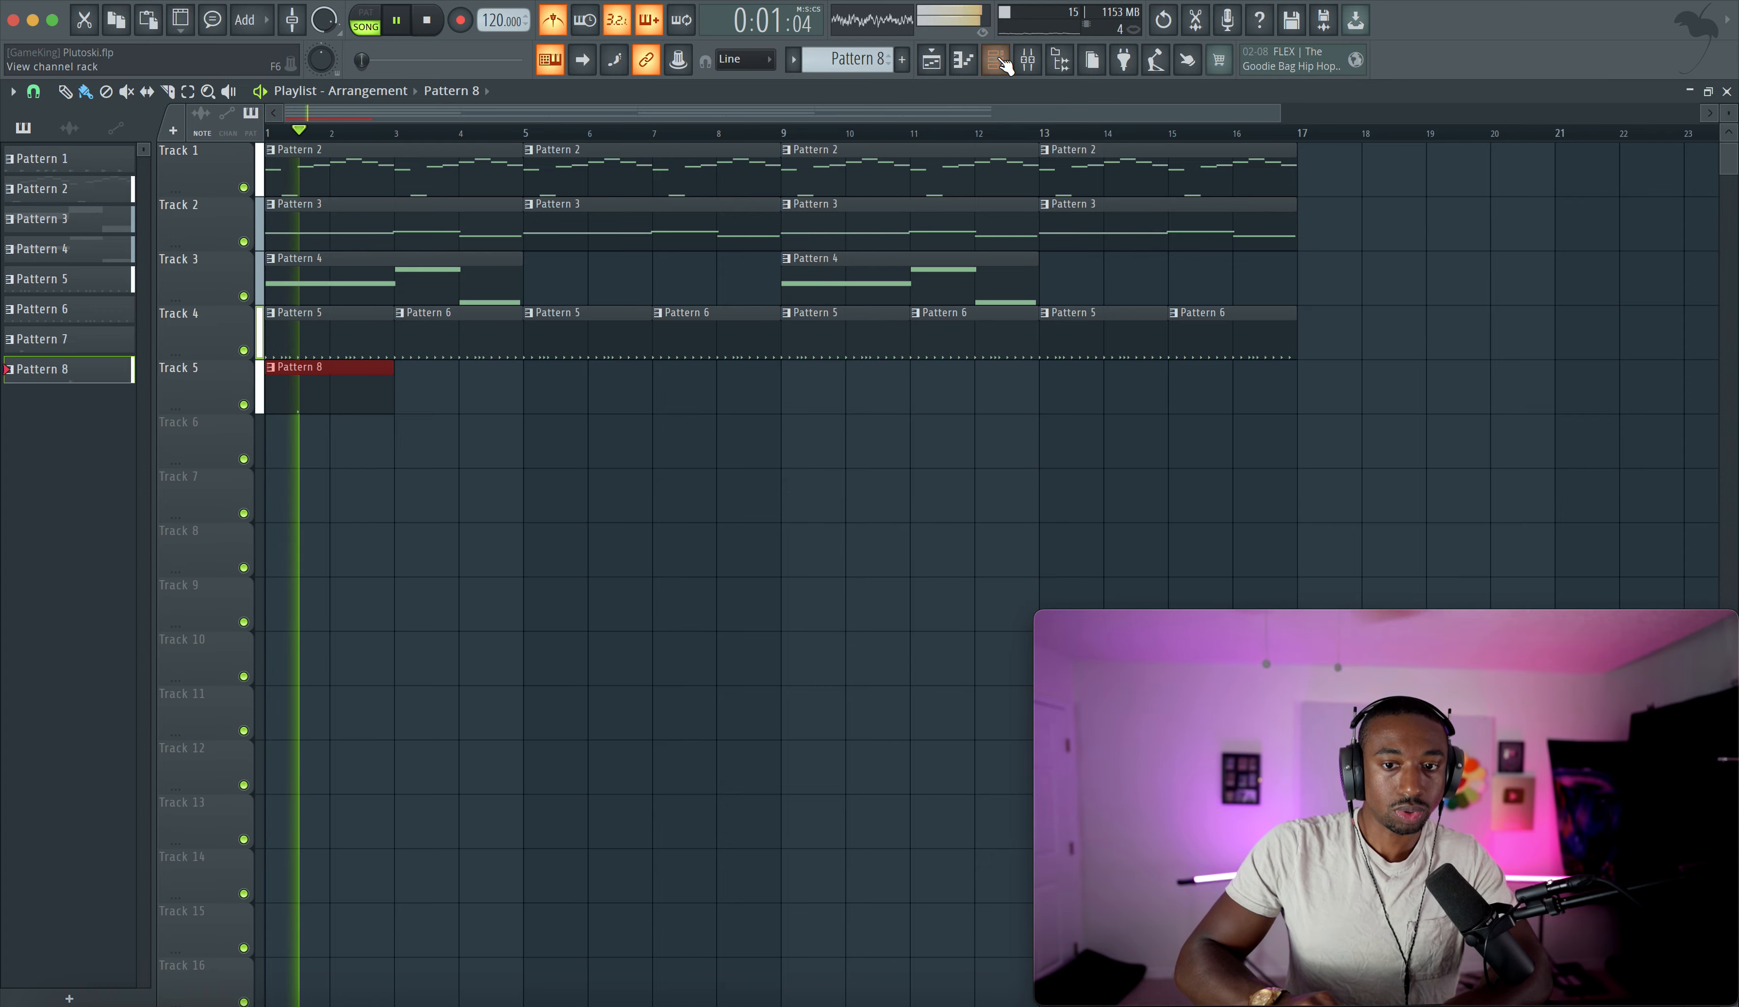
{"action": "key", "text": "F6"}
{"action": "left_click", "coordinate": [818, 261]}
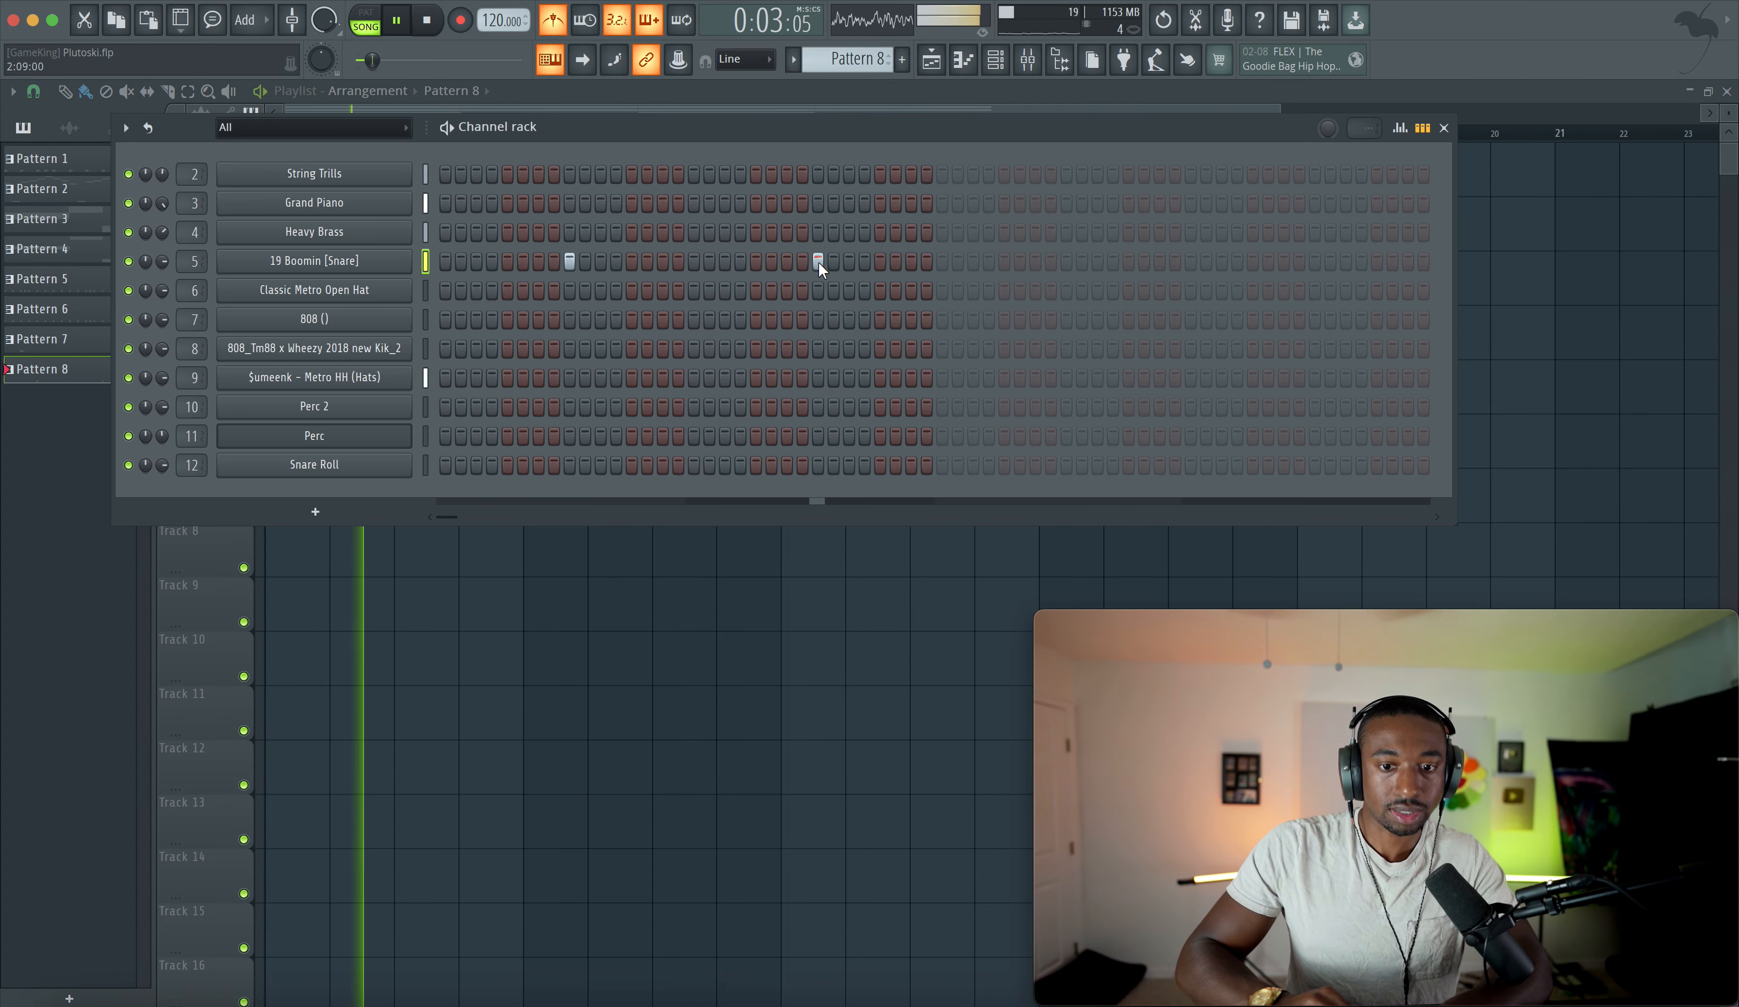
{"action": "key", "text": "F6"}
- Clone the Pattern 8 clip along Track 5 to fill all 16 bars
{"action": "left_click_drag", "start_coordinate": [384, 450], "coordinate": [332, 383], "text": "super"}
{"action": "key", "text": "super+b"}
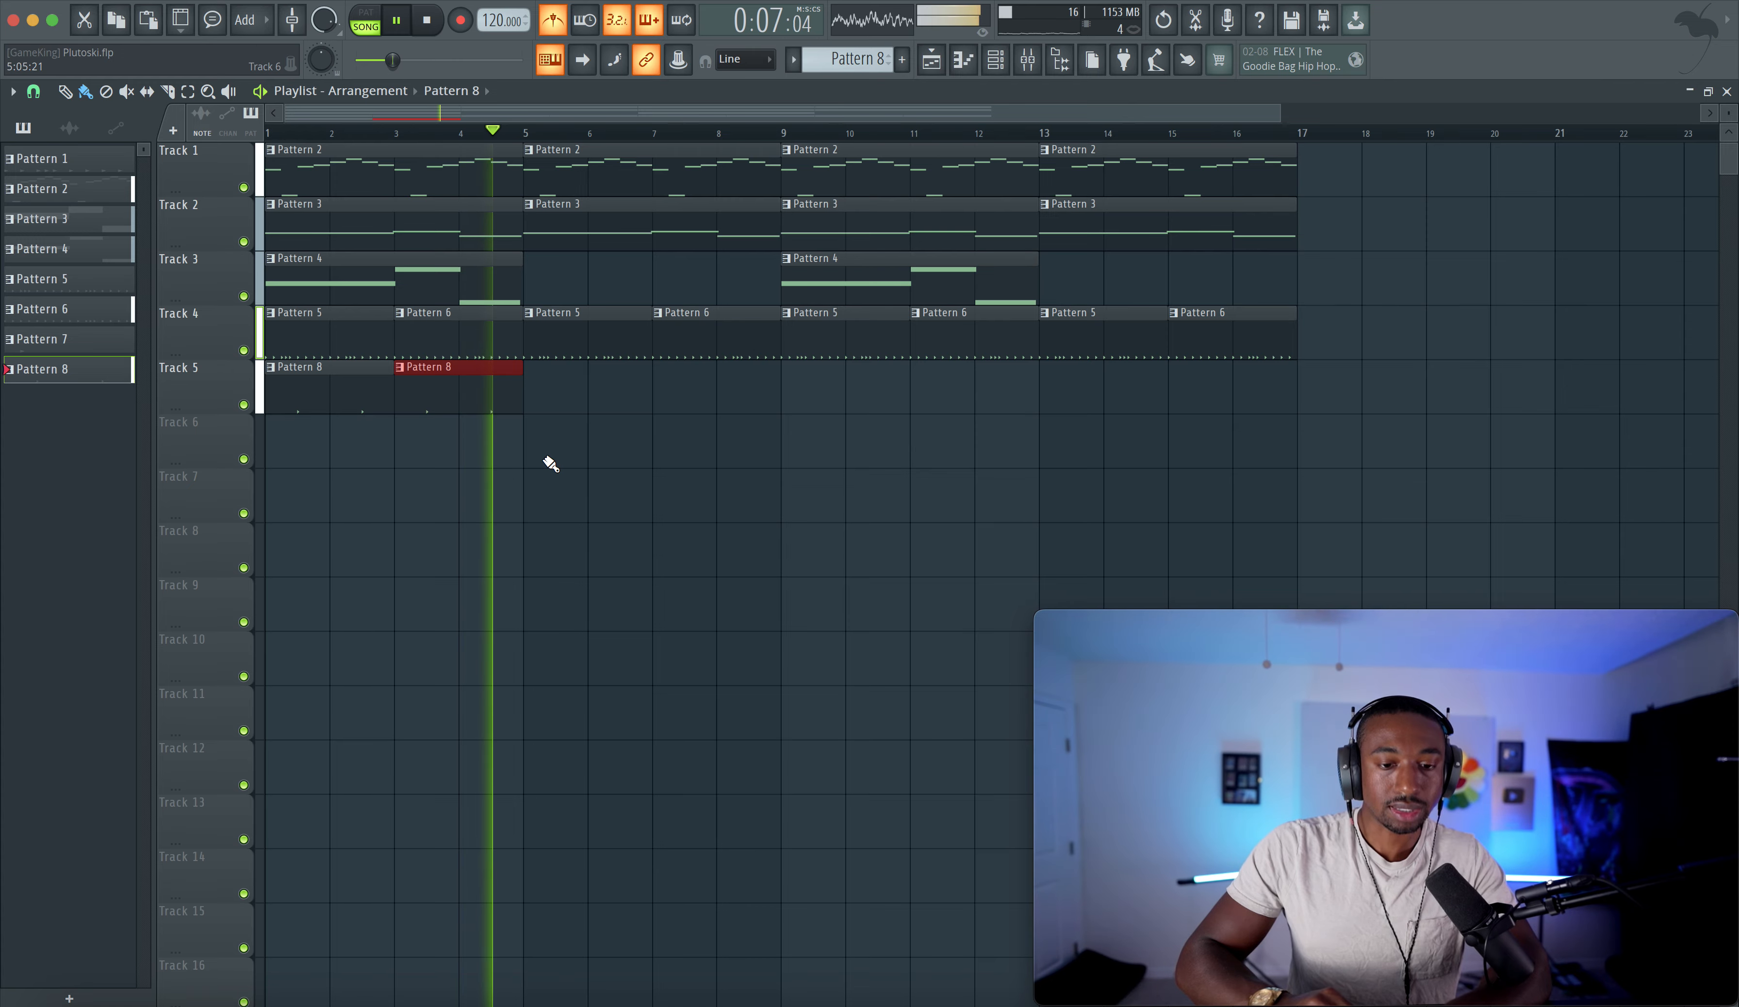
{"action": "left_click_drag", "start_coordinate": [509, 400], "coordinate": [287, 405], "text": "super"}
{"action": "key", "text": "super+b"}
{"action": "key", "text": "super+b"}
{"action": "key", "text": "super+b"}
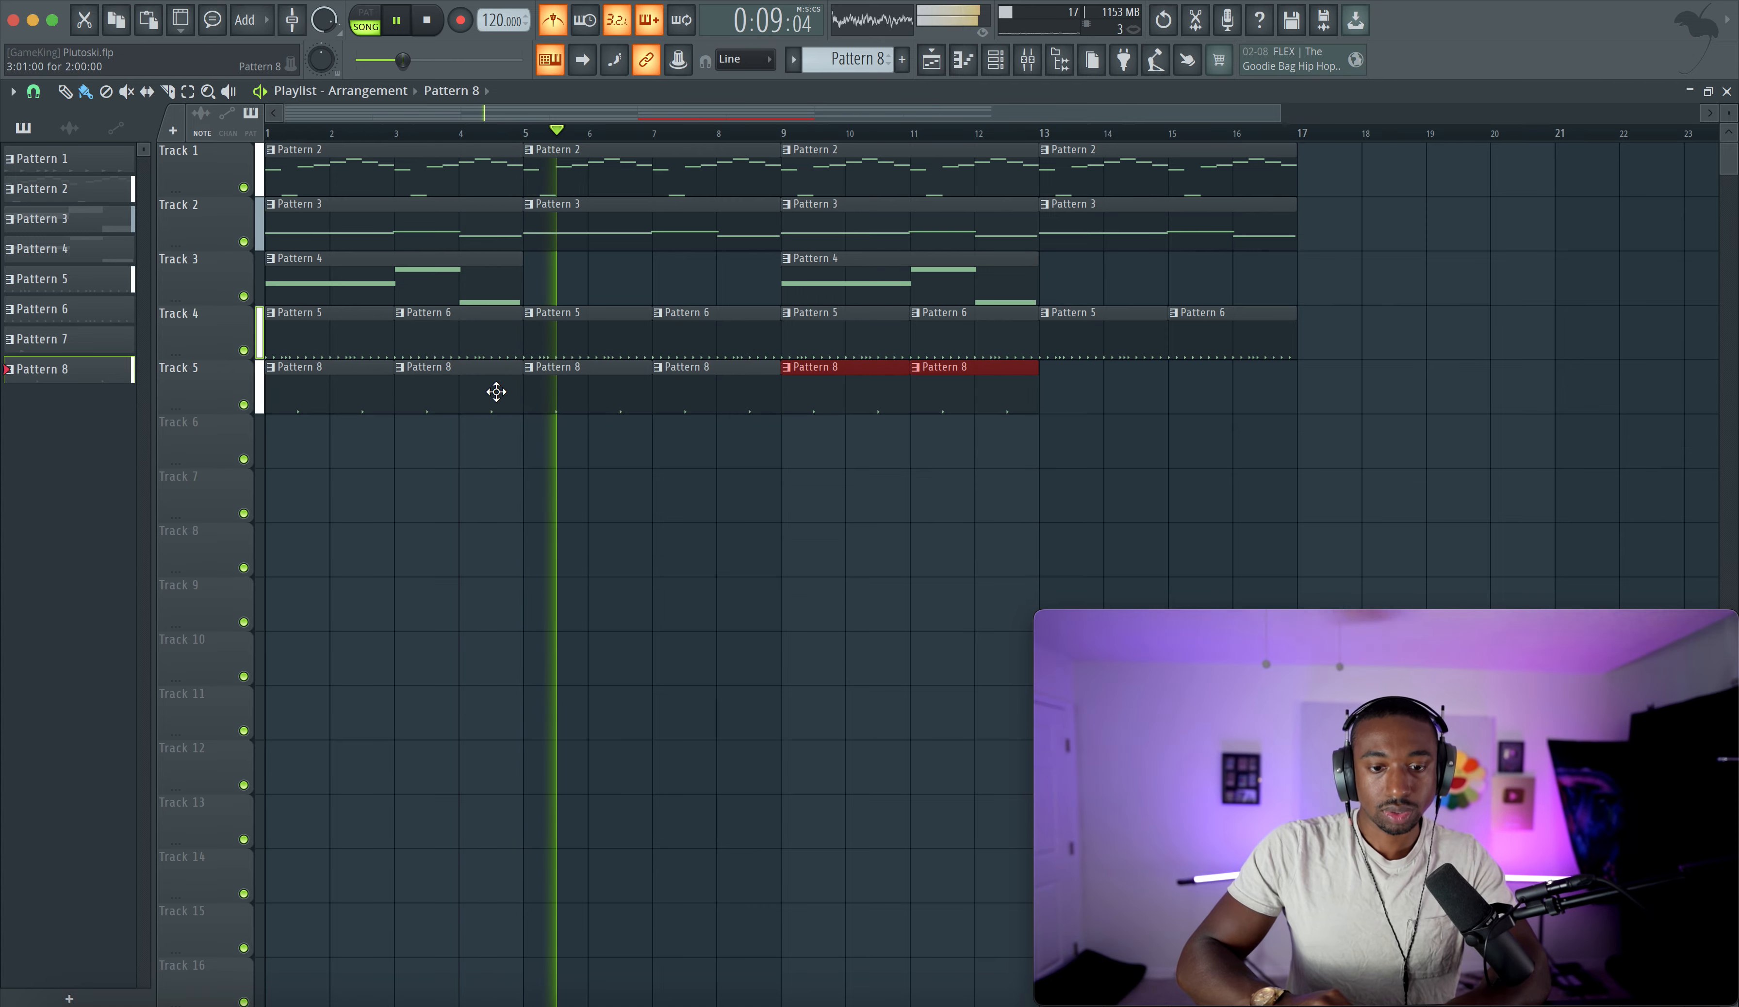
{"action": "left_click", "coordinate": [774, 534], "text": "super"}
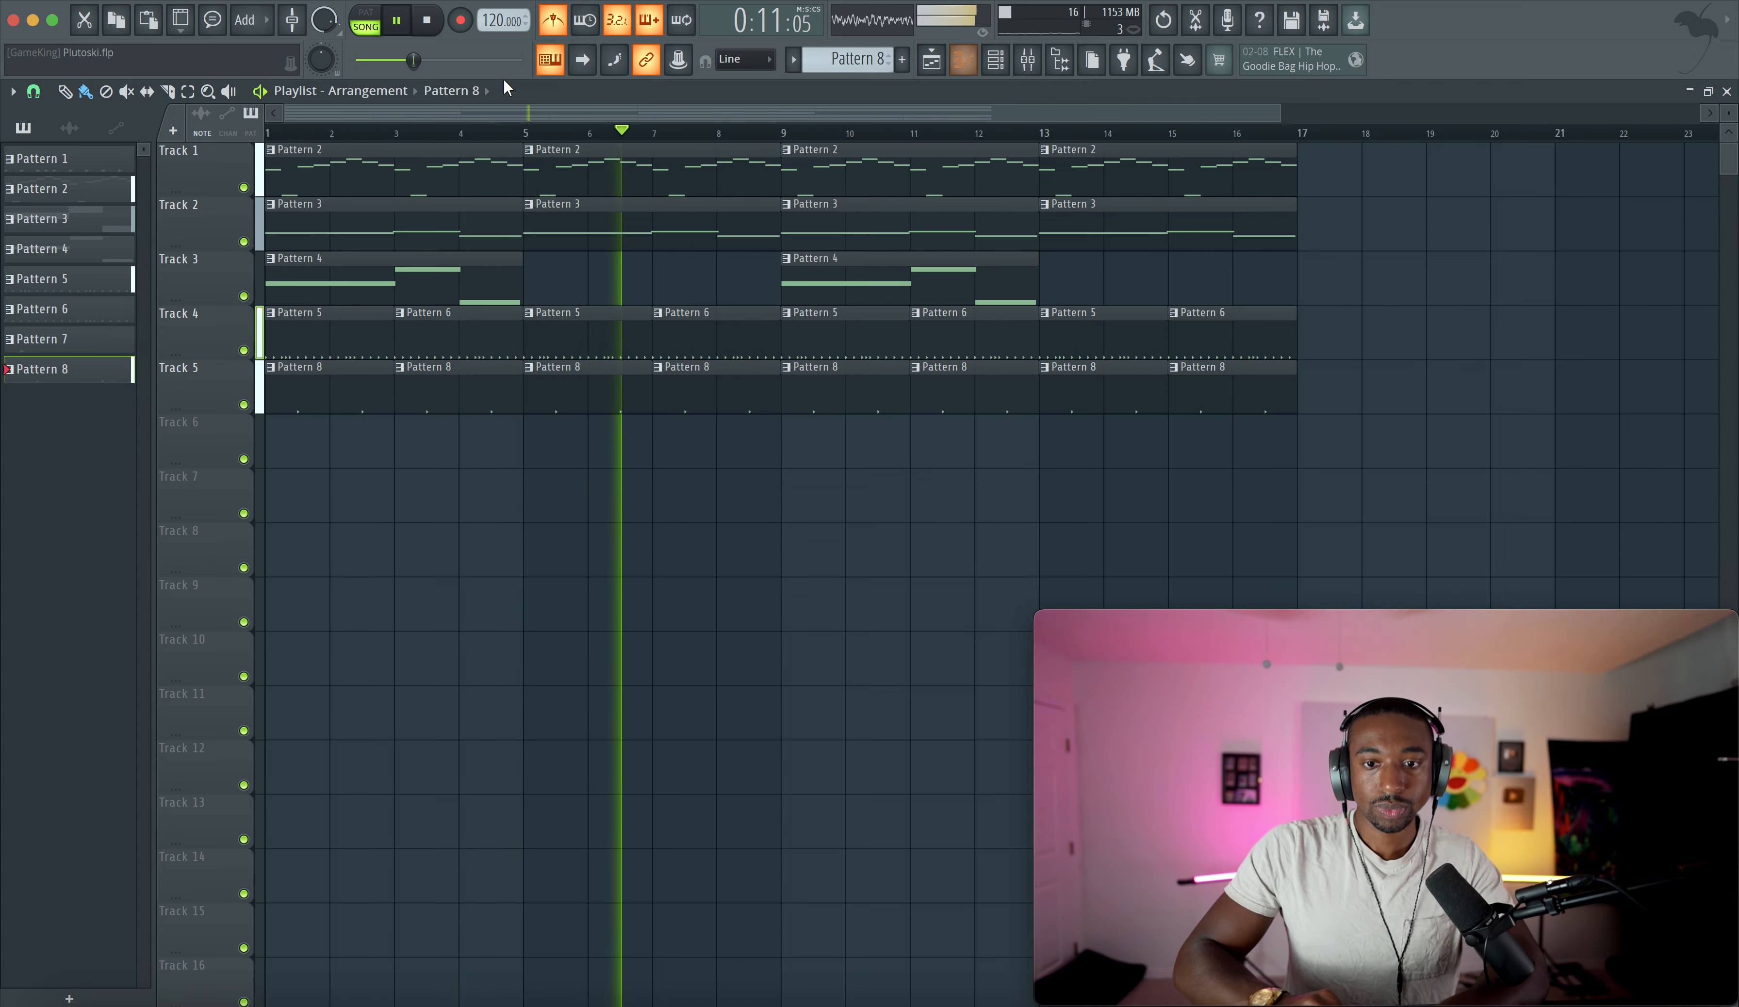
- Create Pattern 9 and record an 808 bassline on the 808 channel across the 16 bars
{"action": "left_click", "coordinate": [553, 21]}
{"action": "left_click", "coordinate": [995, 59]}
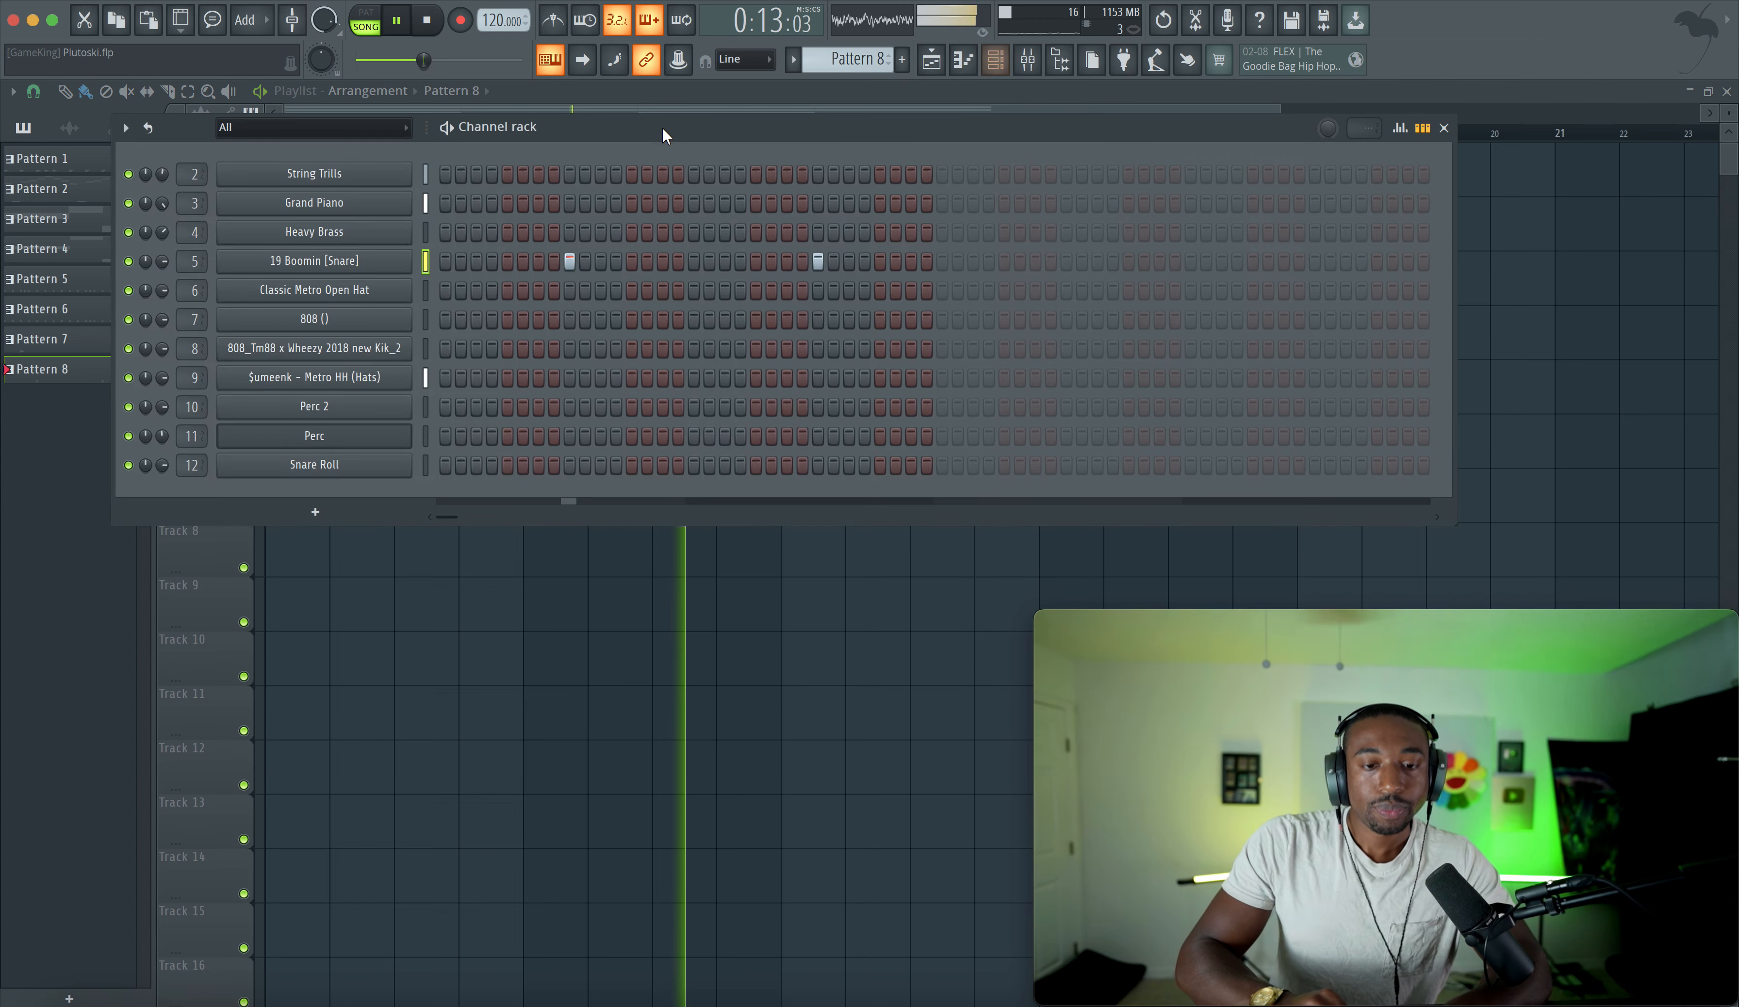
{"action": "scroll", "coordinate": [834, 62], "scroll_direction": "up", "scroll_amount": 1}
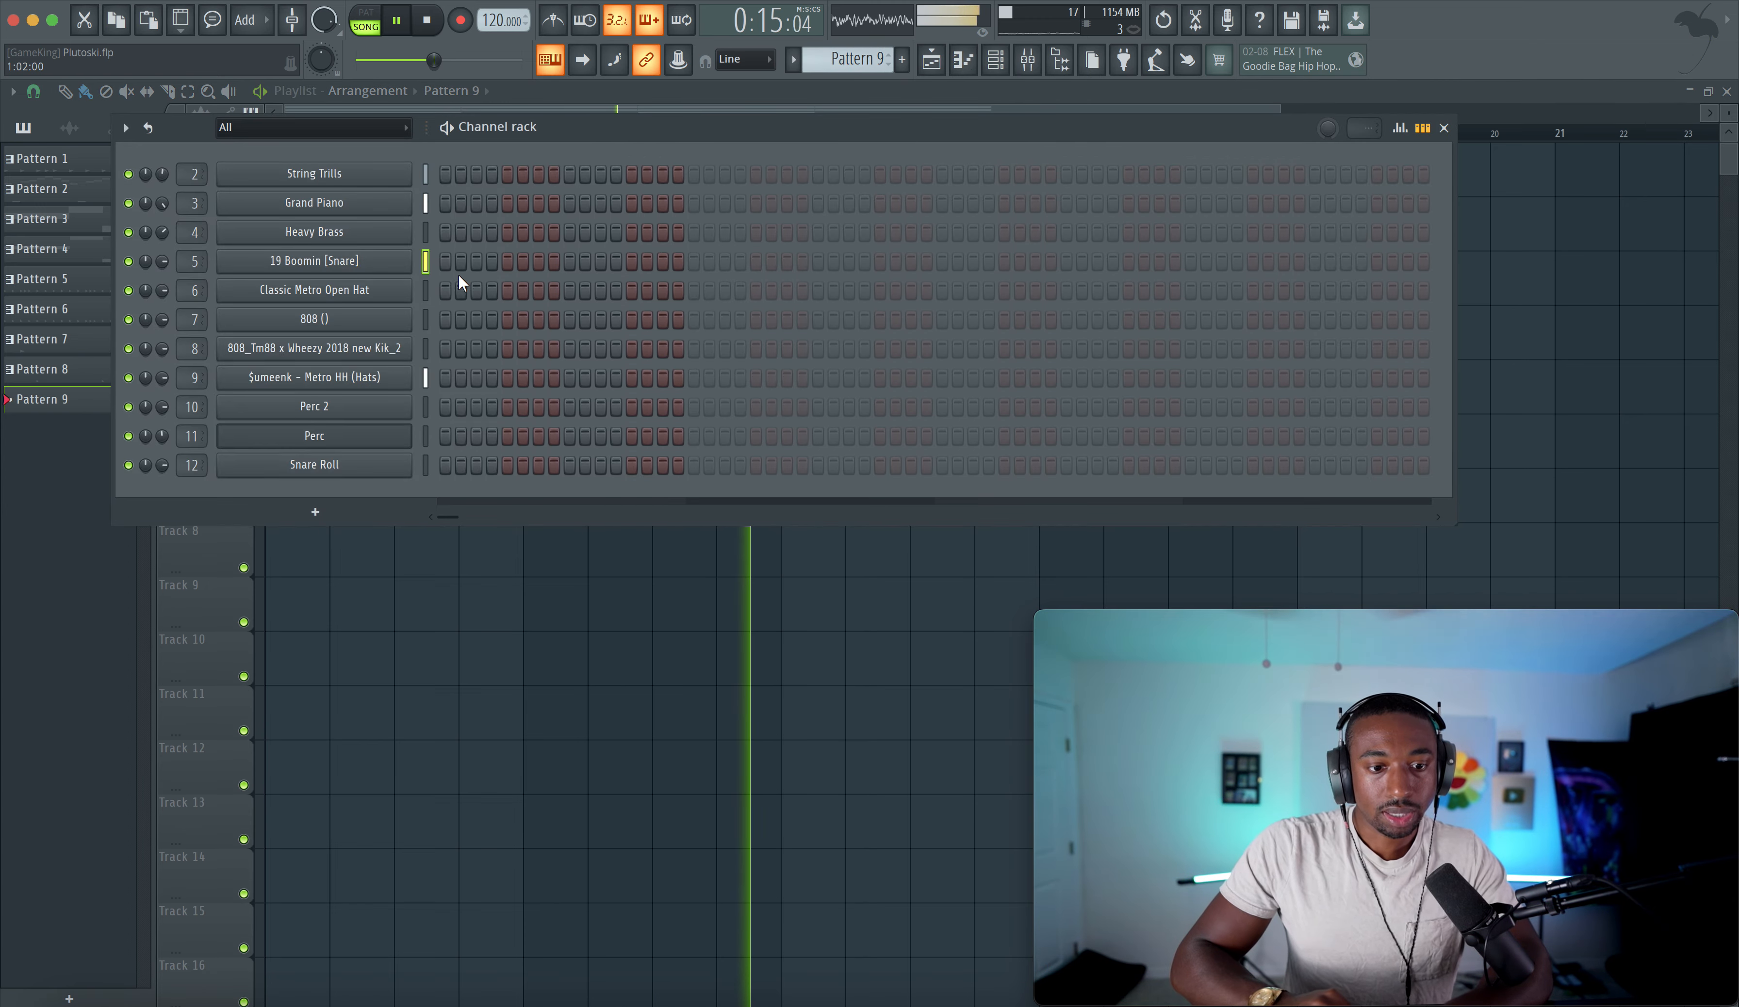
{"action": "left_click", "coordinate": [427, 318]}
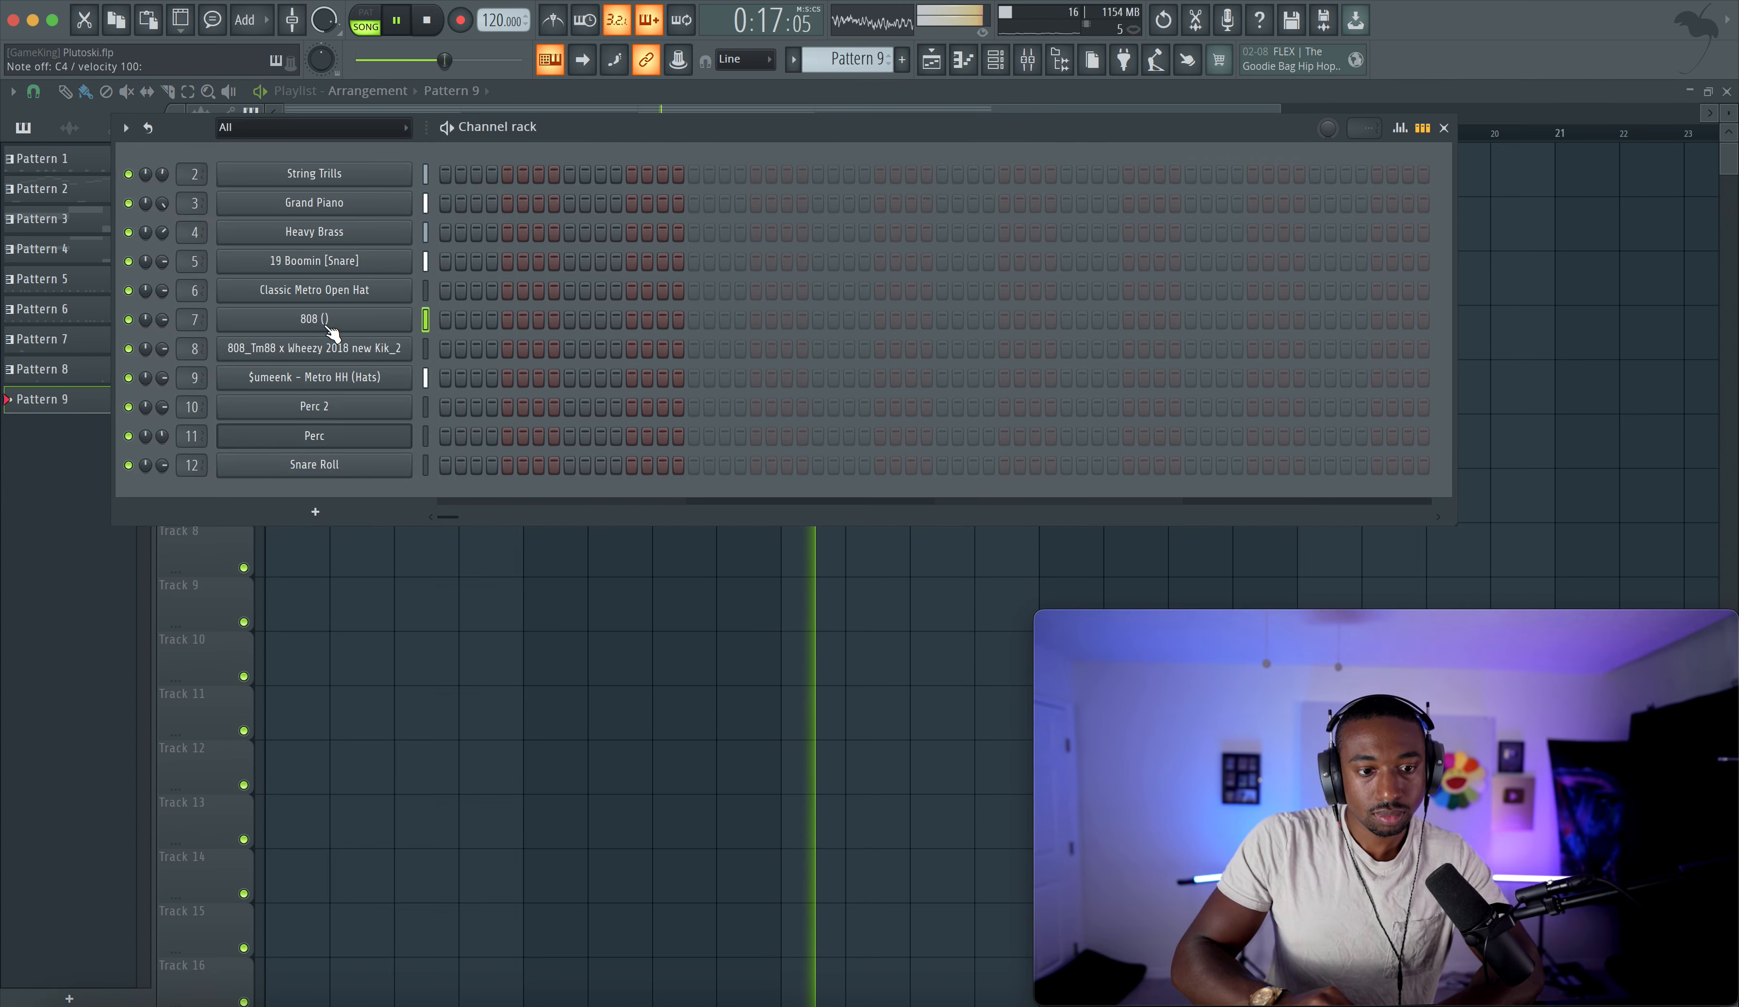
{"action": "key", "text": "space"}
{"action": "right_click", "coordinate": [557, 69]}
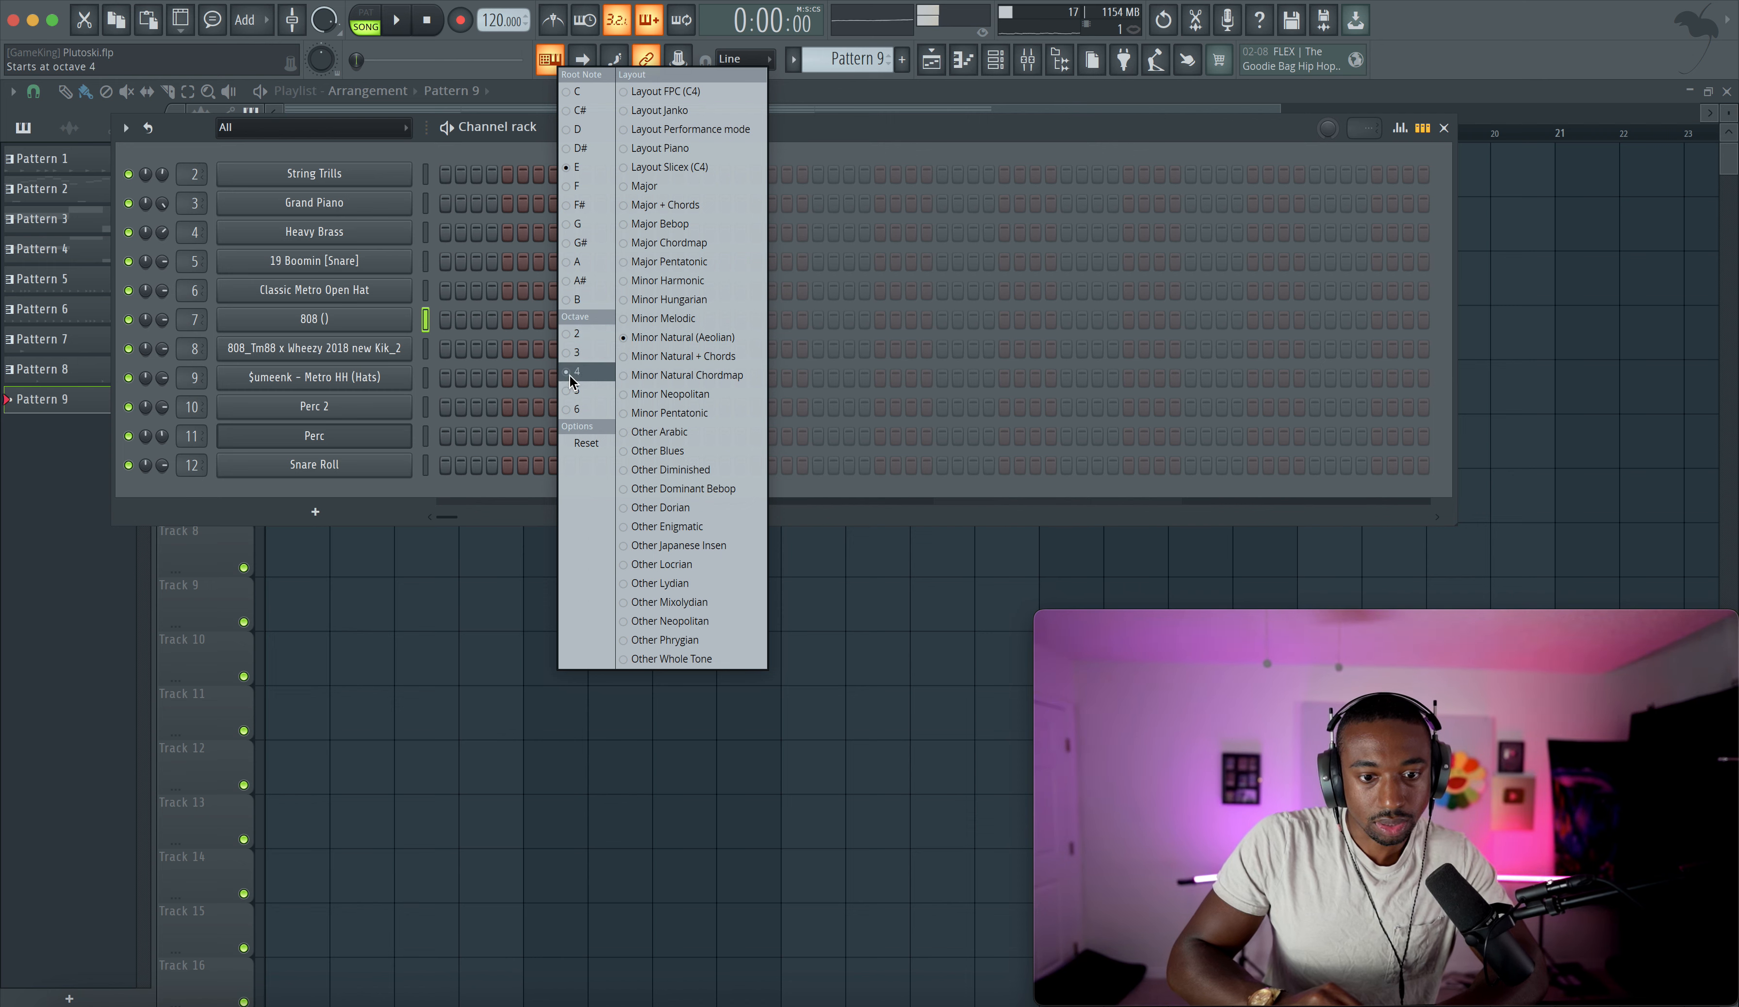
{"action": "left_click", "coordinate": [834, 140]}
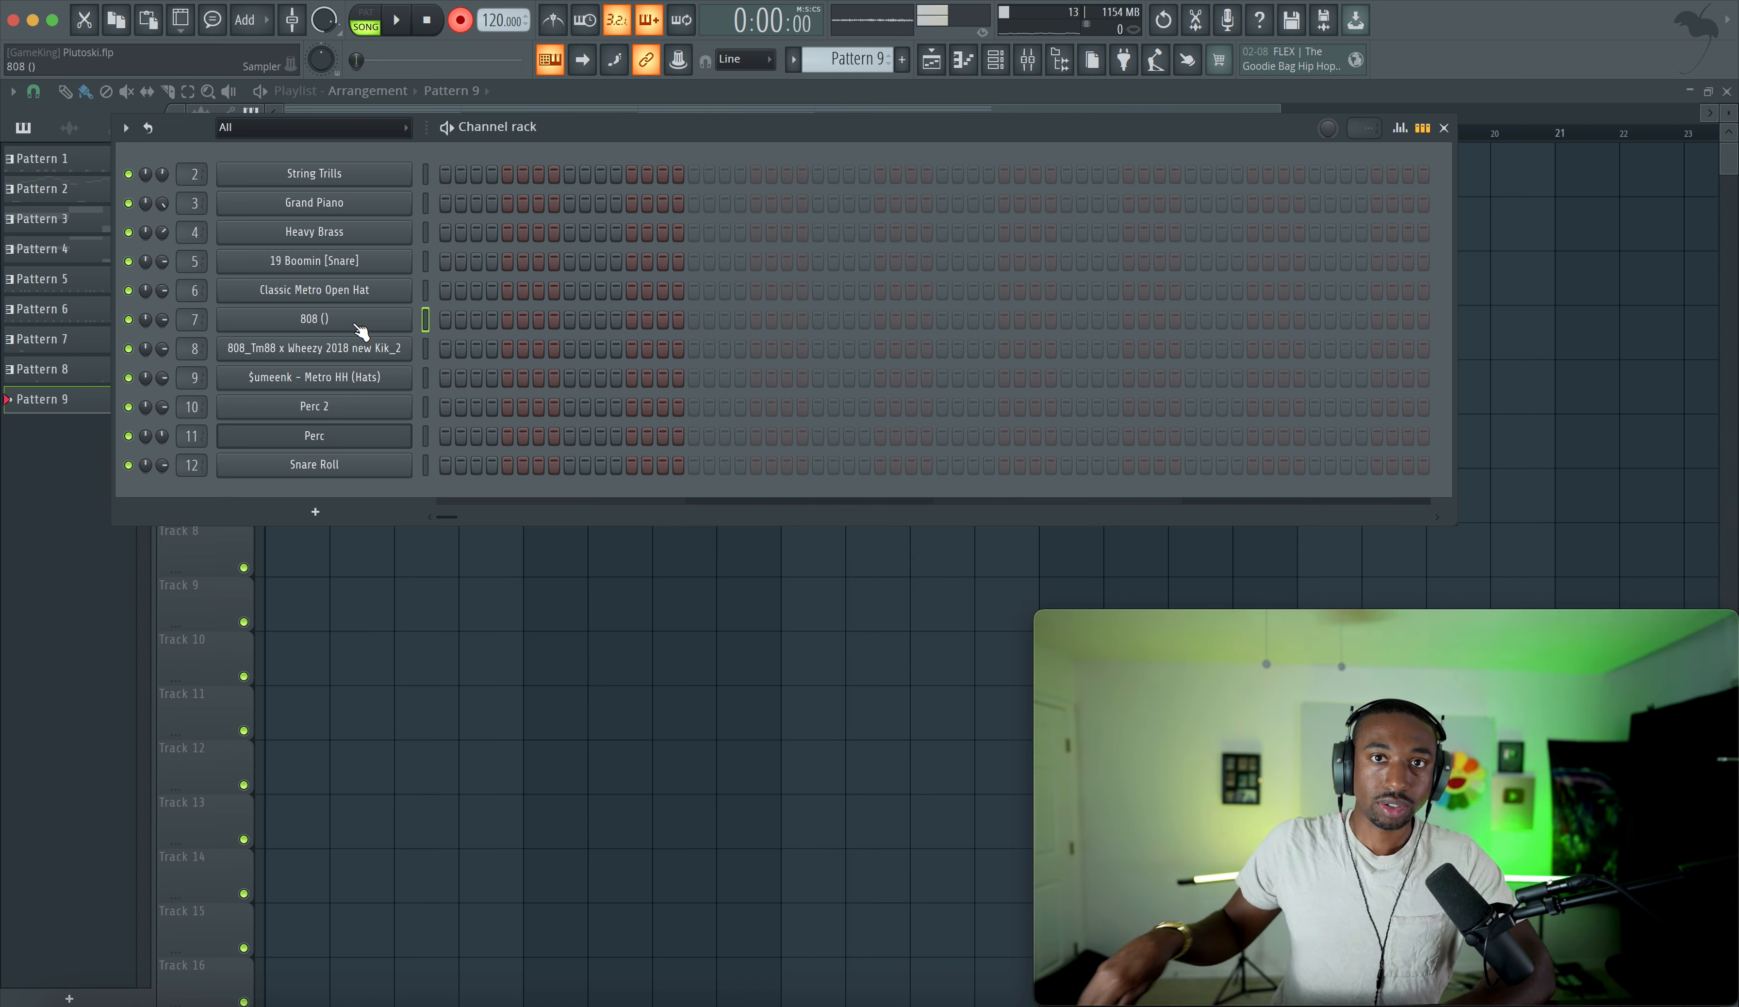
{"action": "left_click", "coordinate": [426, 569]}
{"action": "key", "text": "space"}
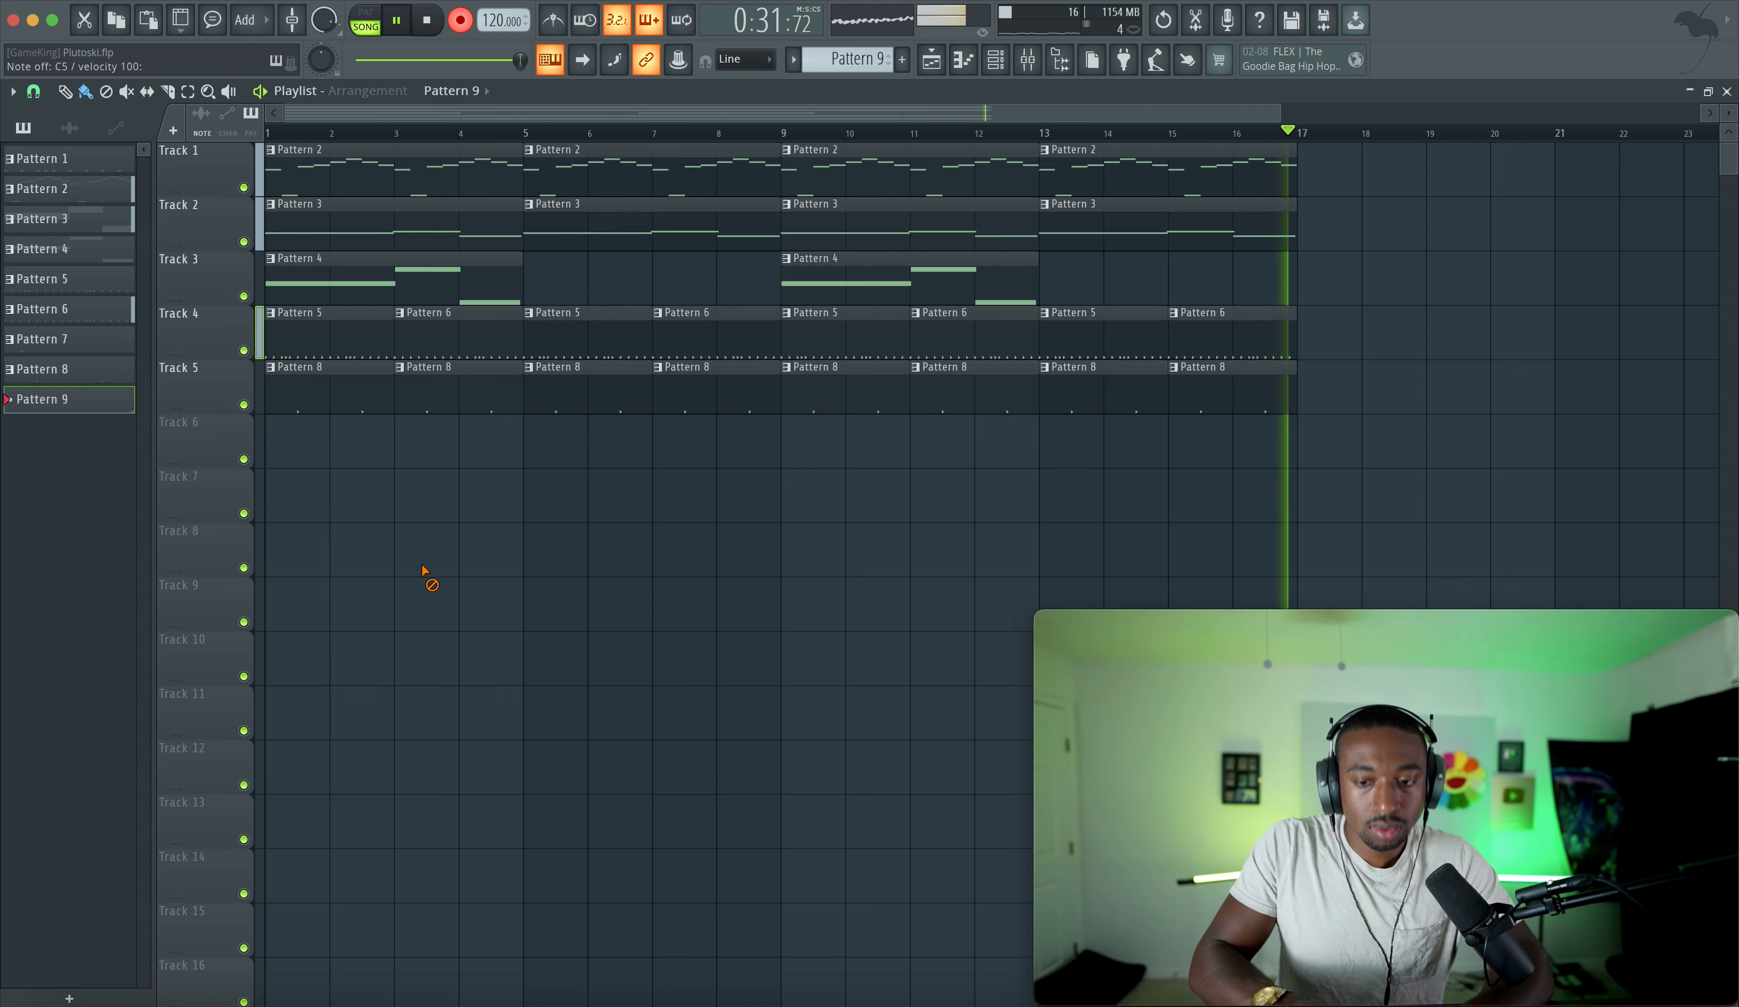
{"action": "key", "text": "space"}
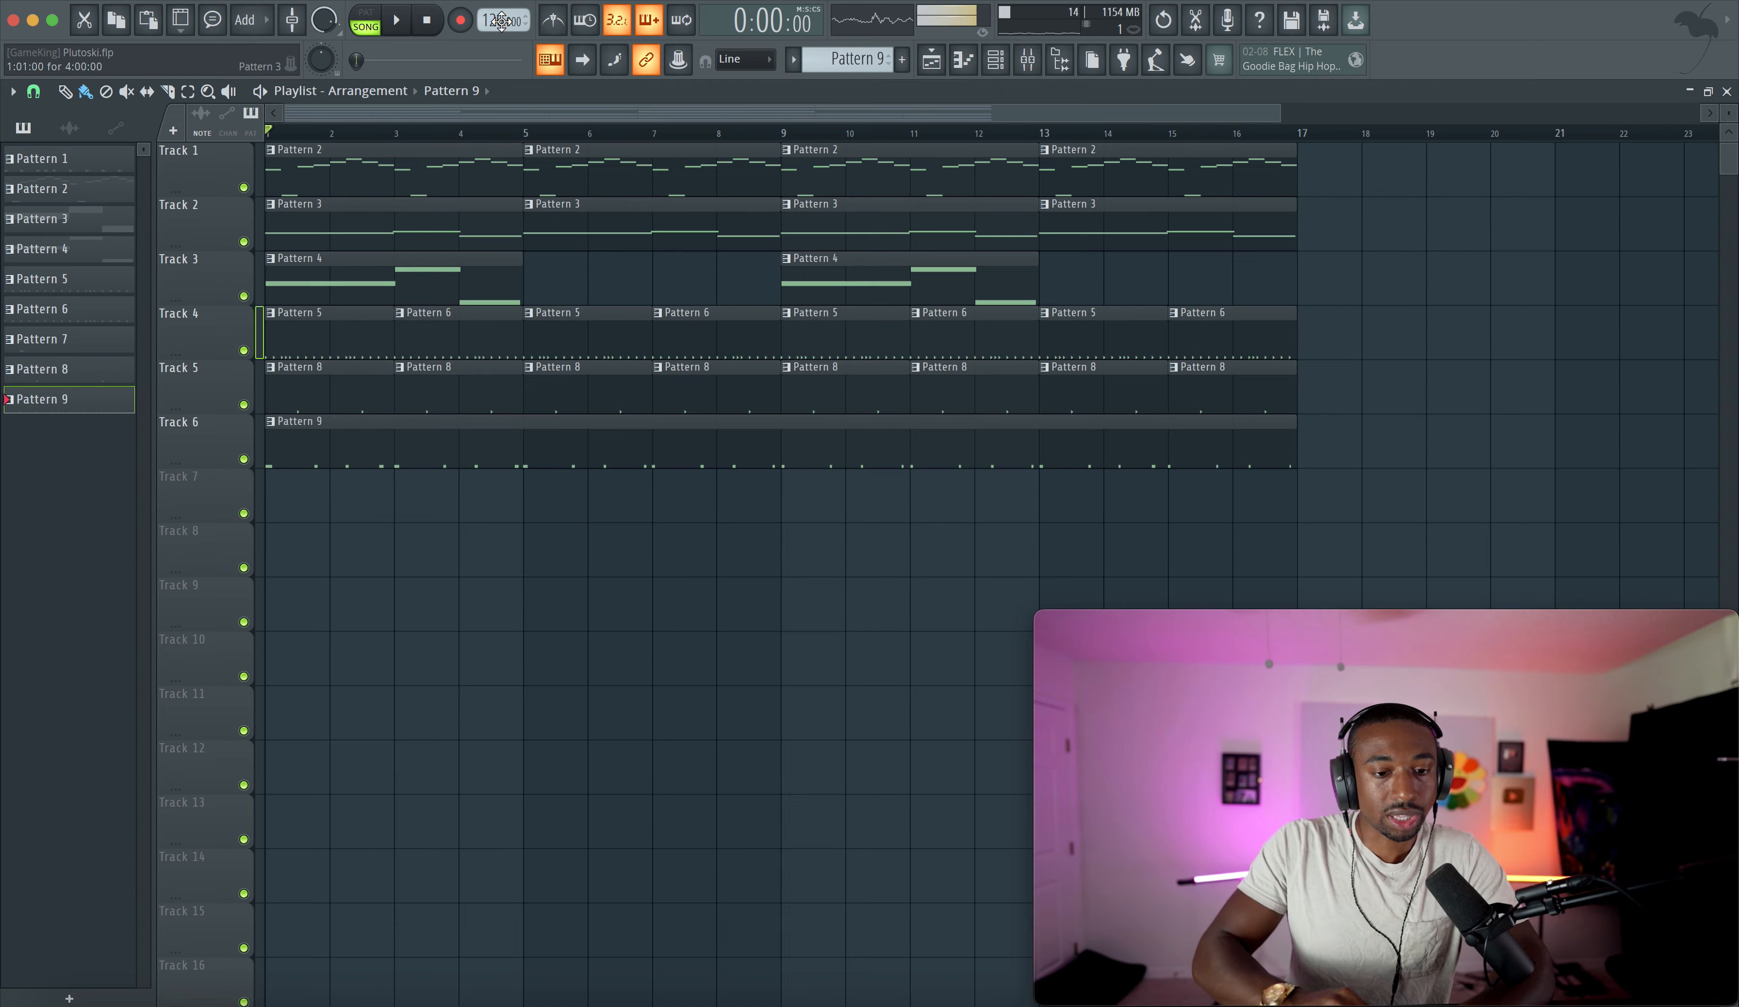
- Open Pattern 9's 808 bassline in the piano roll and quantize its notes
{"action": "double_click", "coordinate": [446, 445]}
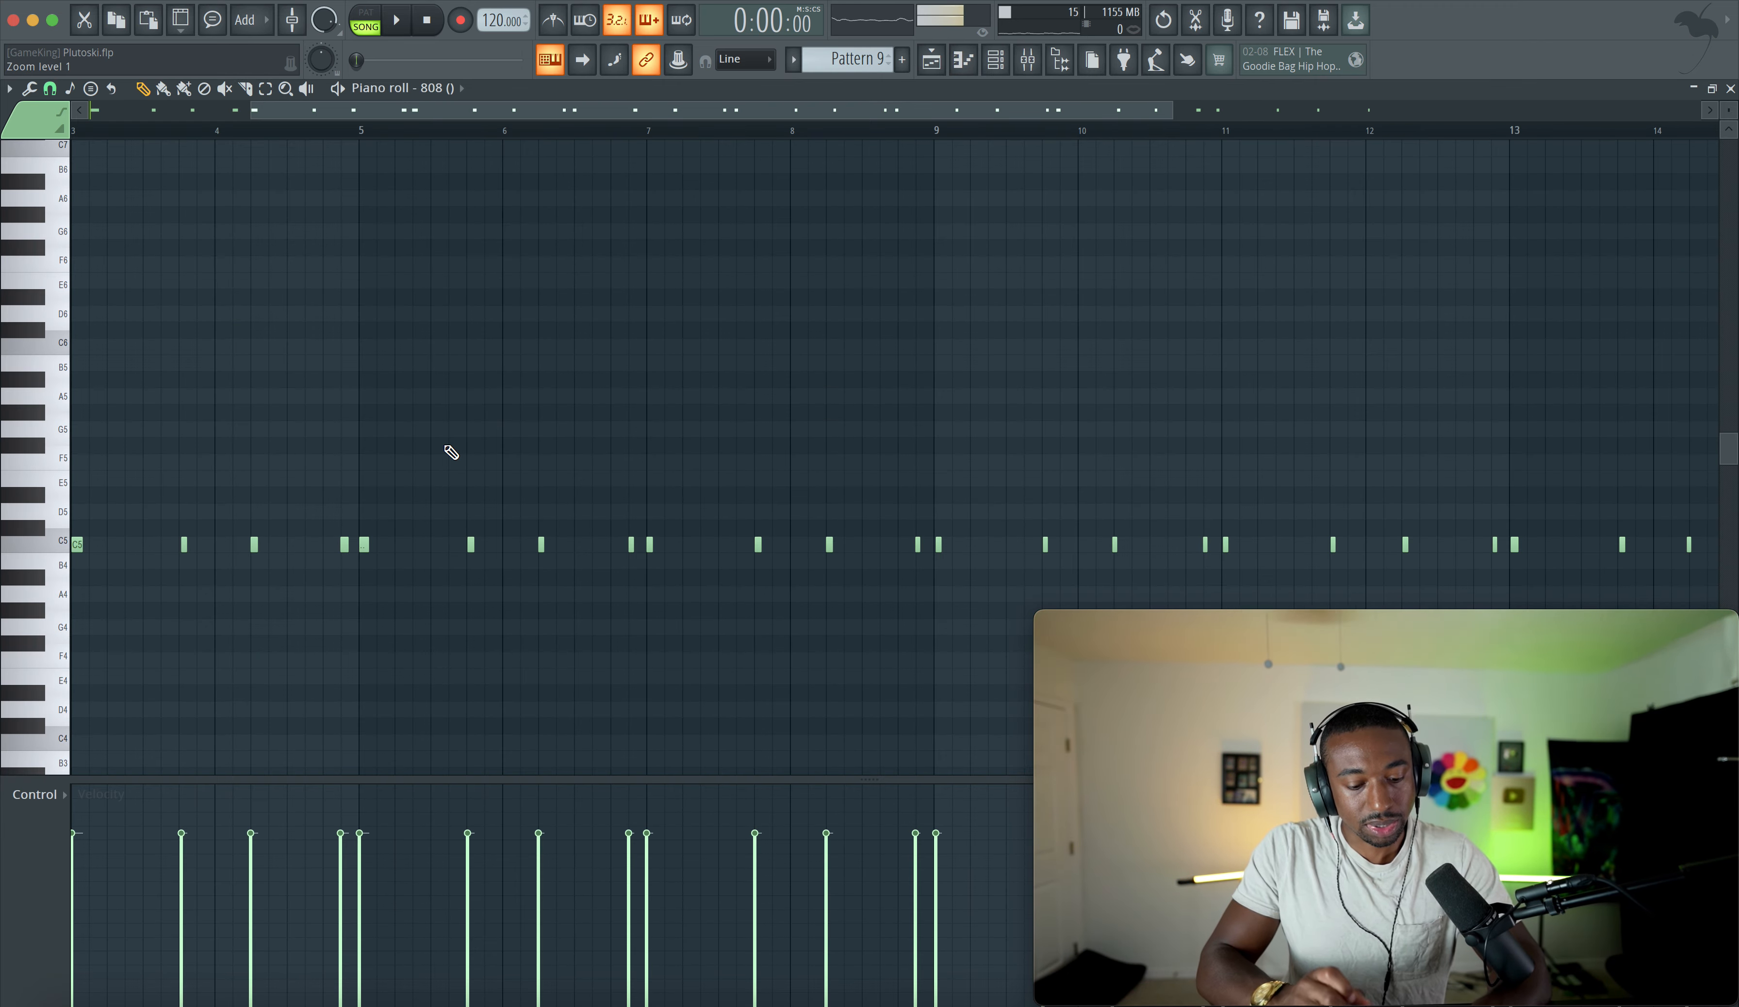
{"action": "key", "text": "ctrl+q"}
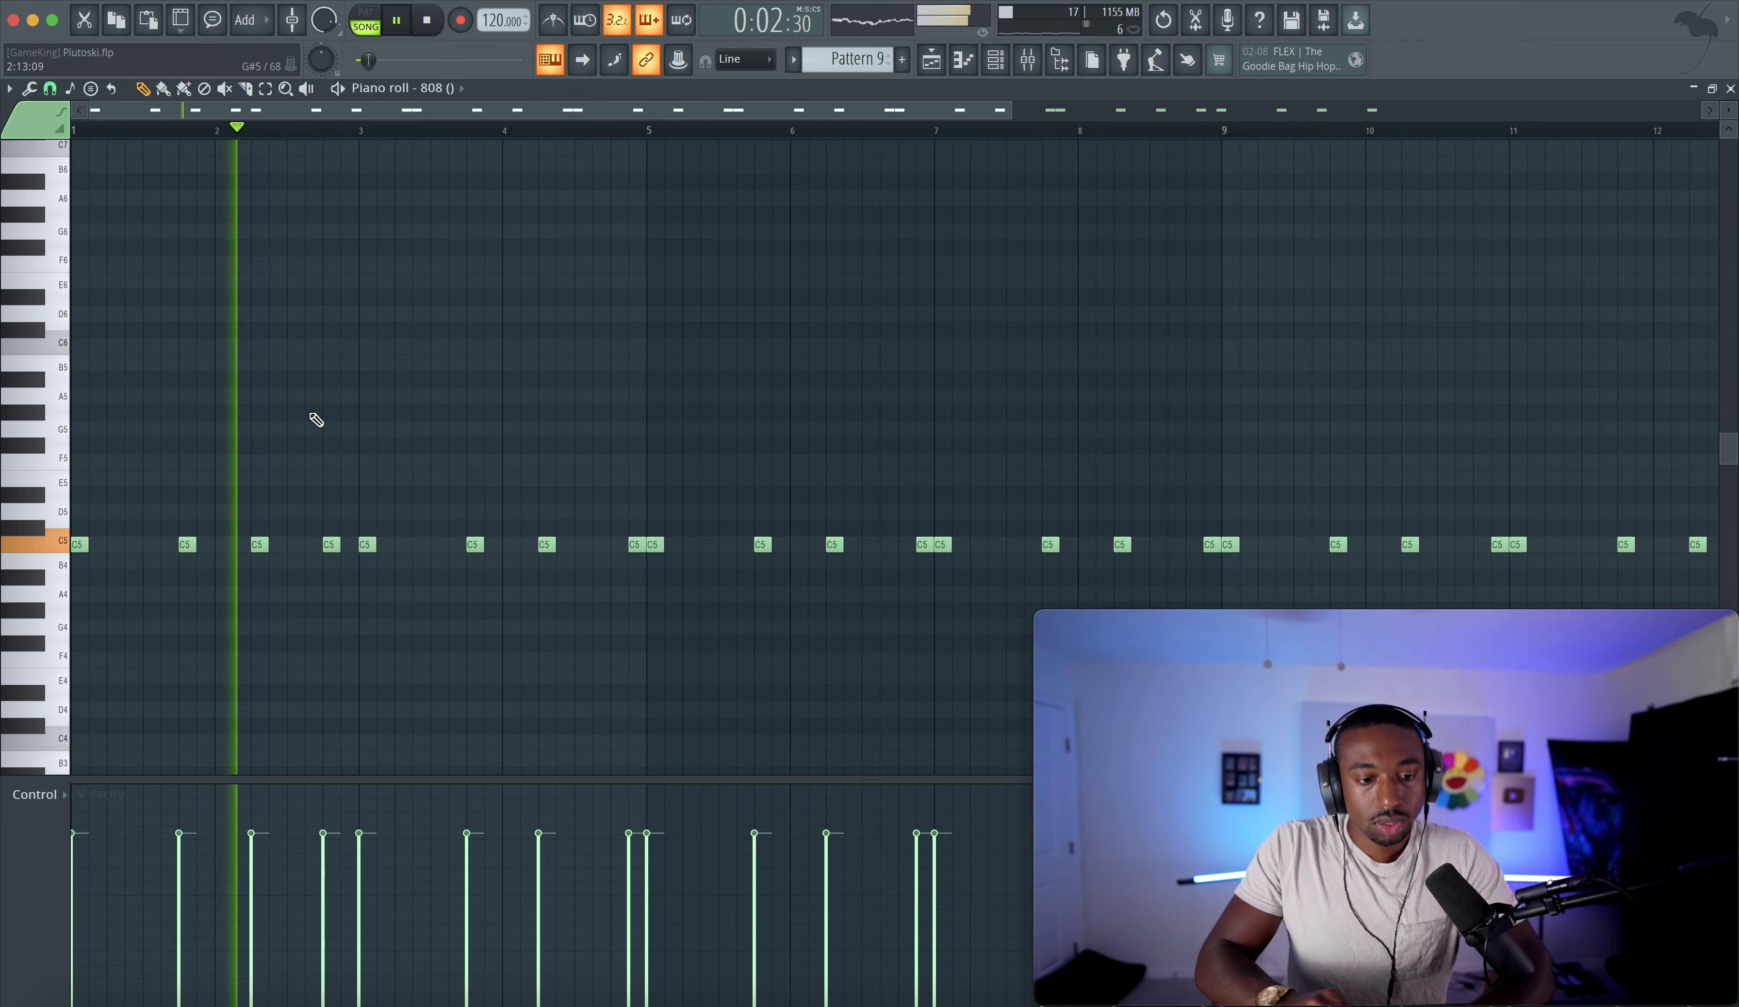
{"action": "left_click", "coordinate": [1008, 73]}
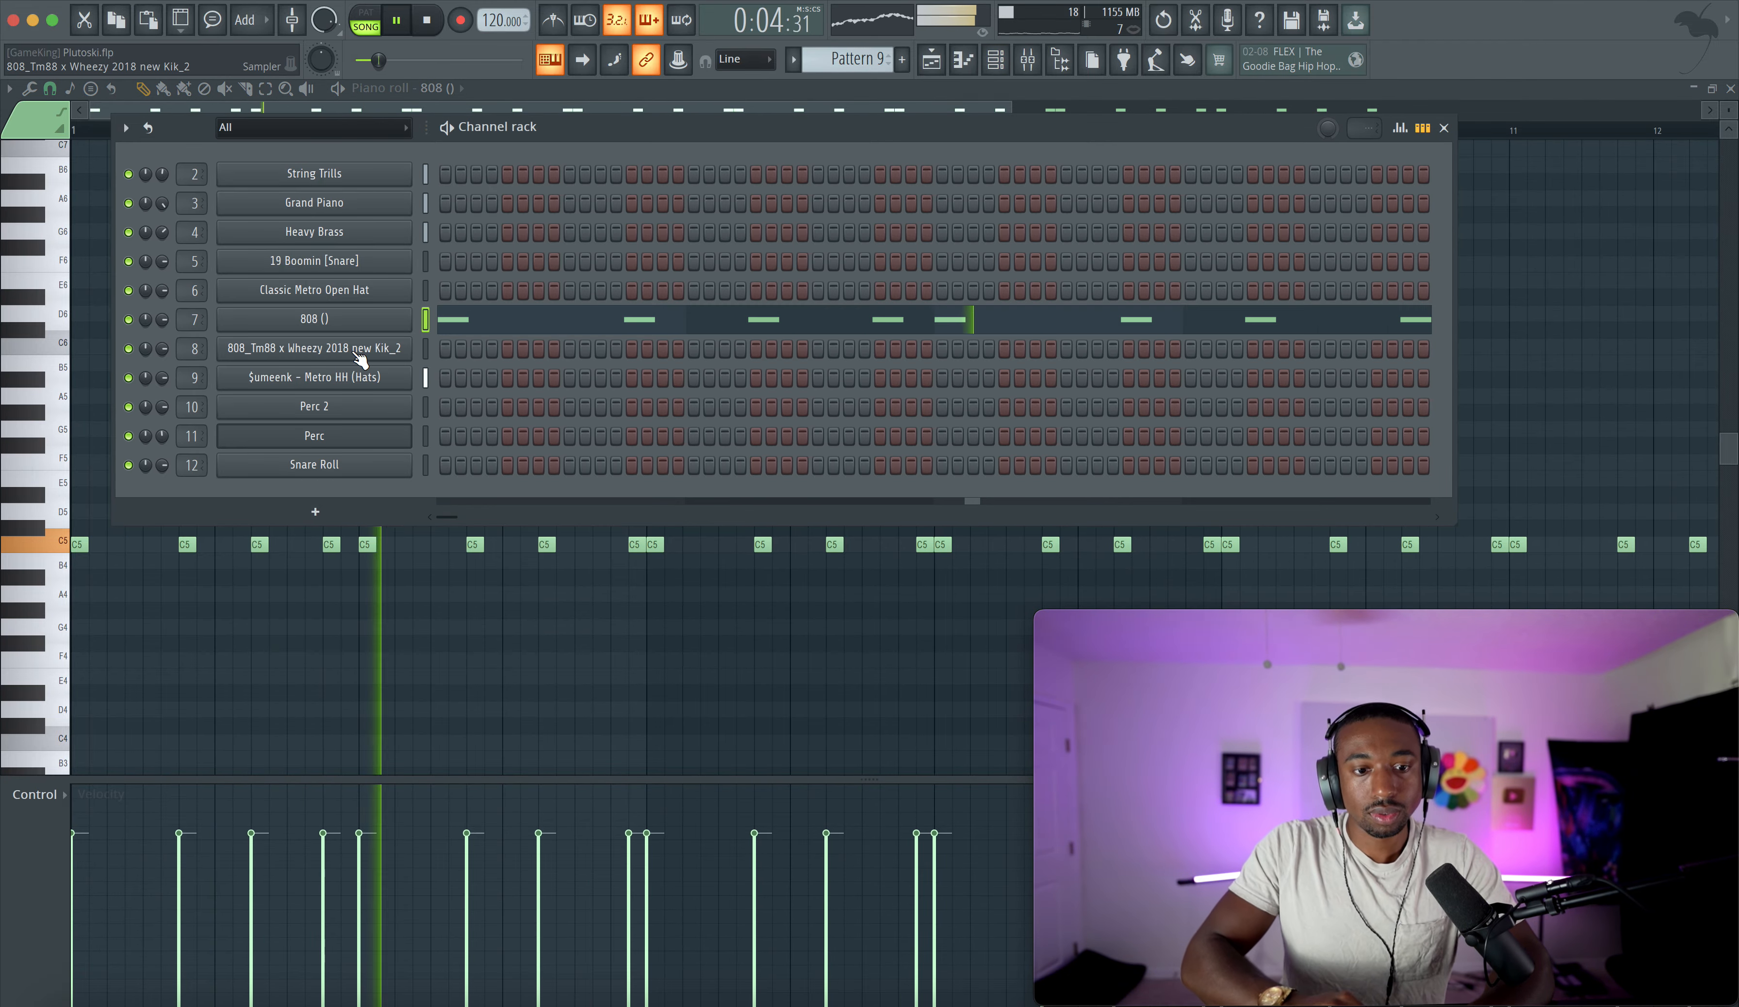
{"action": "left_click", "coordinate": [723, 320]}
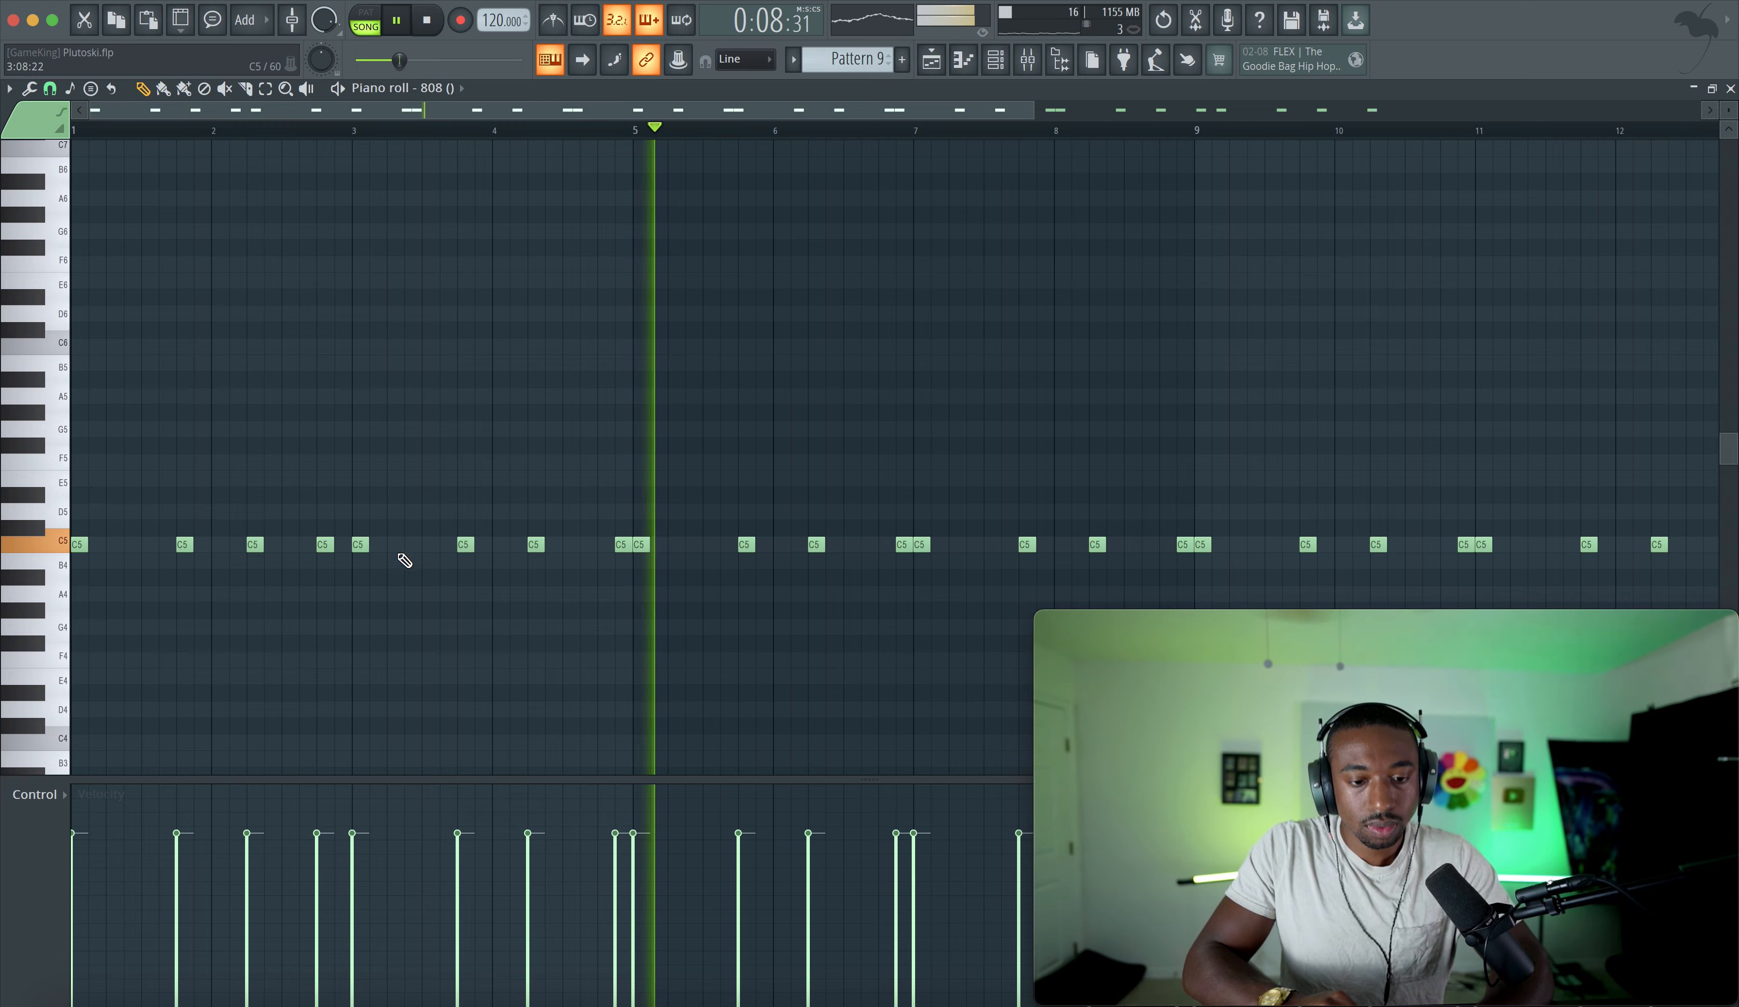
- Try to nudge the 808 note near bar 3 slightly later, and undo the move
{"action": "left_click", "coordinate": [323, 546]}
{"action": "left_click_drag", "start_coordinate": [323, 547], "coordinate": [344, 548]}
{"action": "key", "text": "space"}
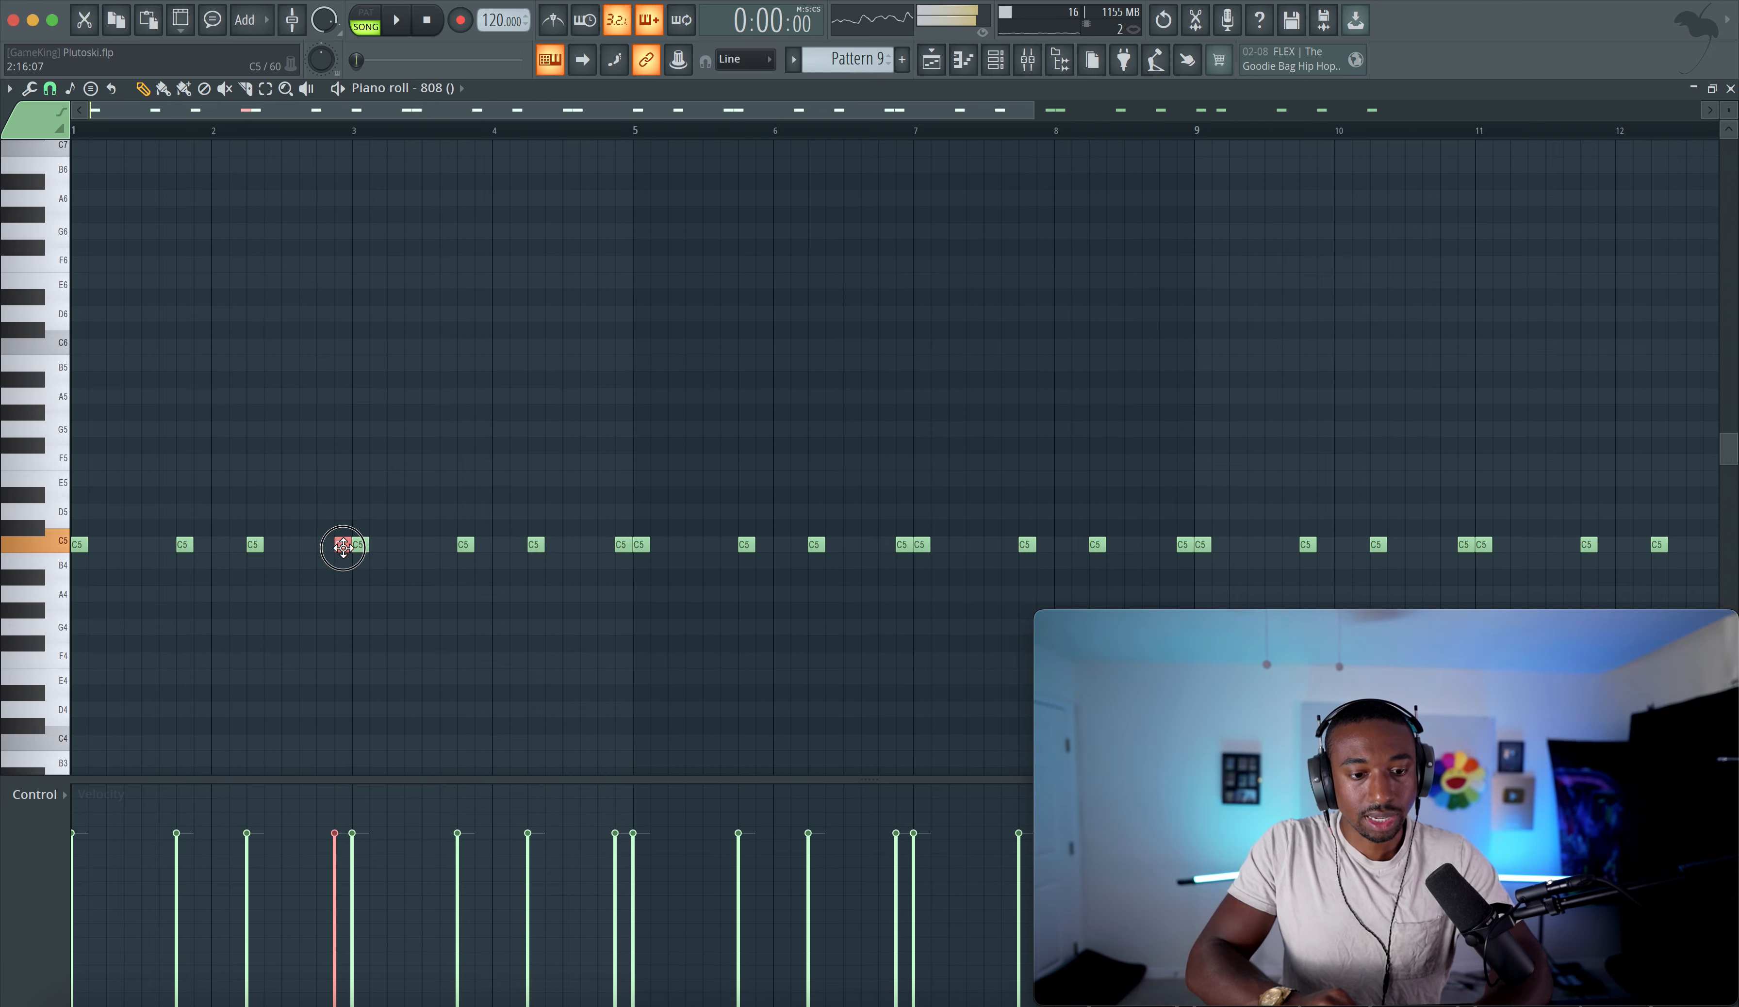
{"action": "left_click", "coordinate": [1003, 68]}
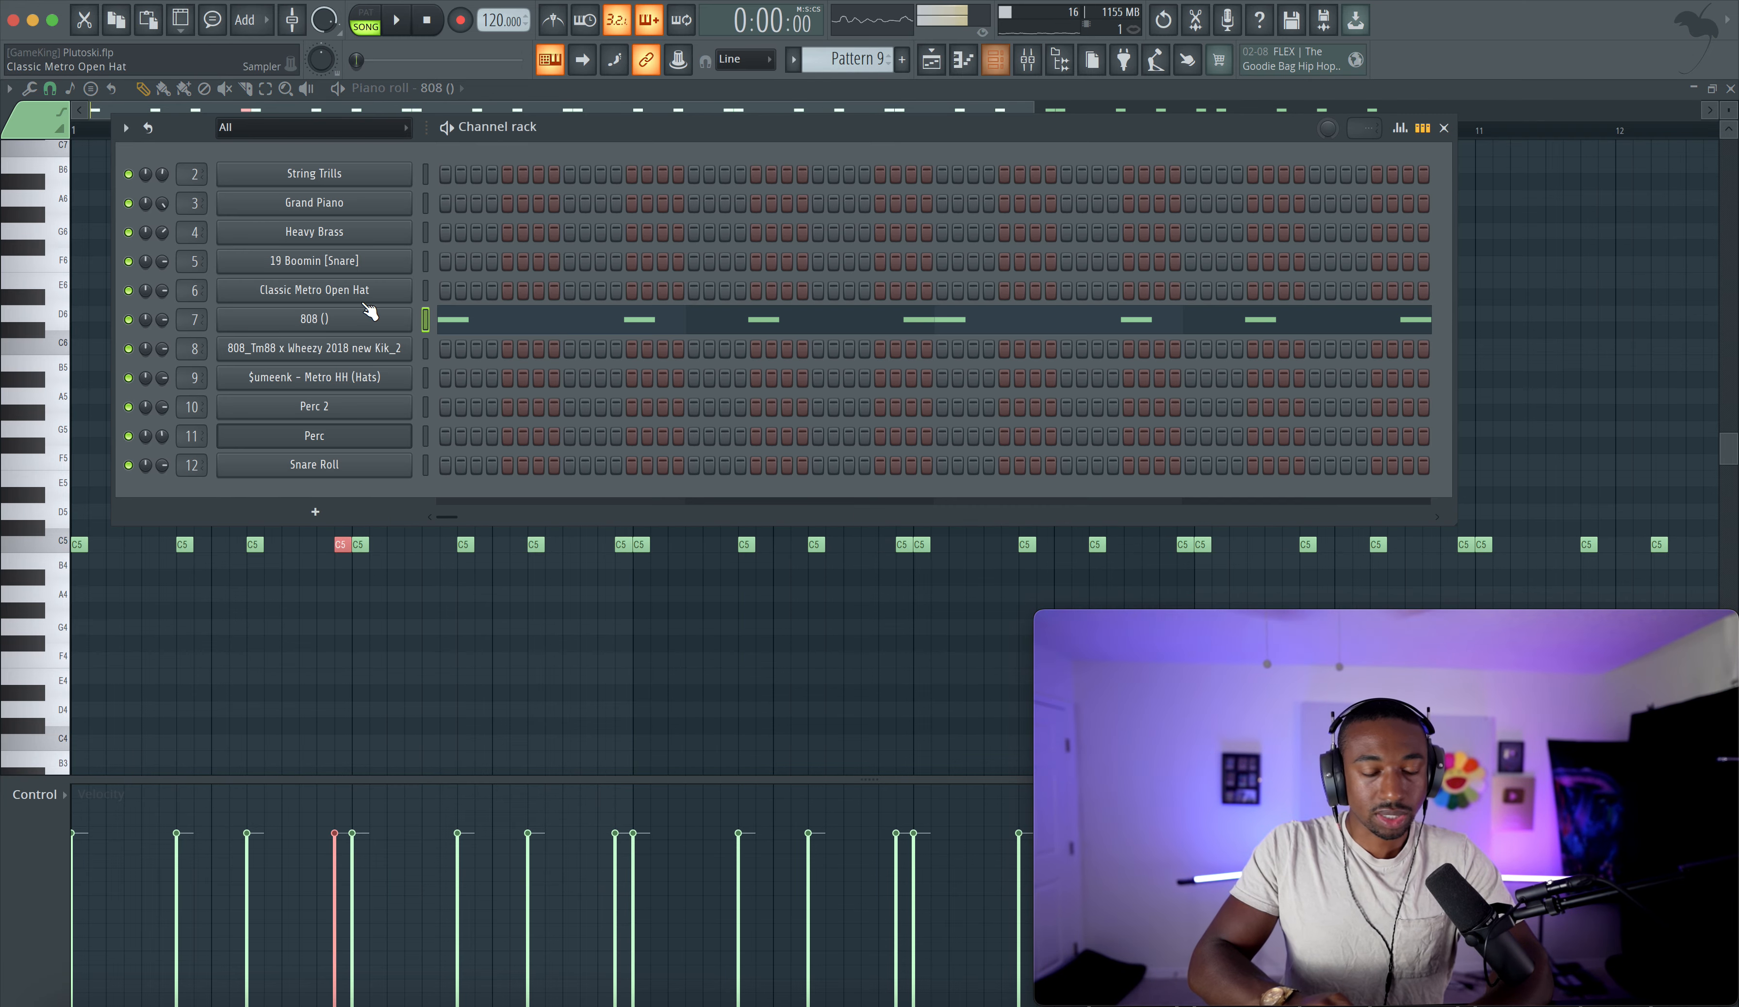
{"action": "key", "text": "ctrl+z"}
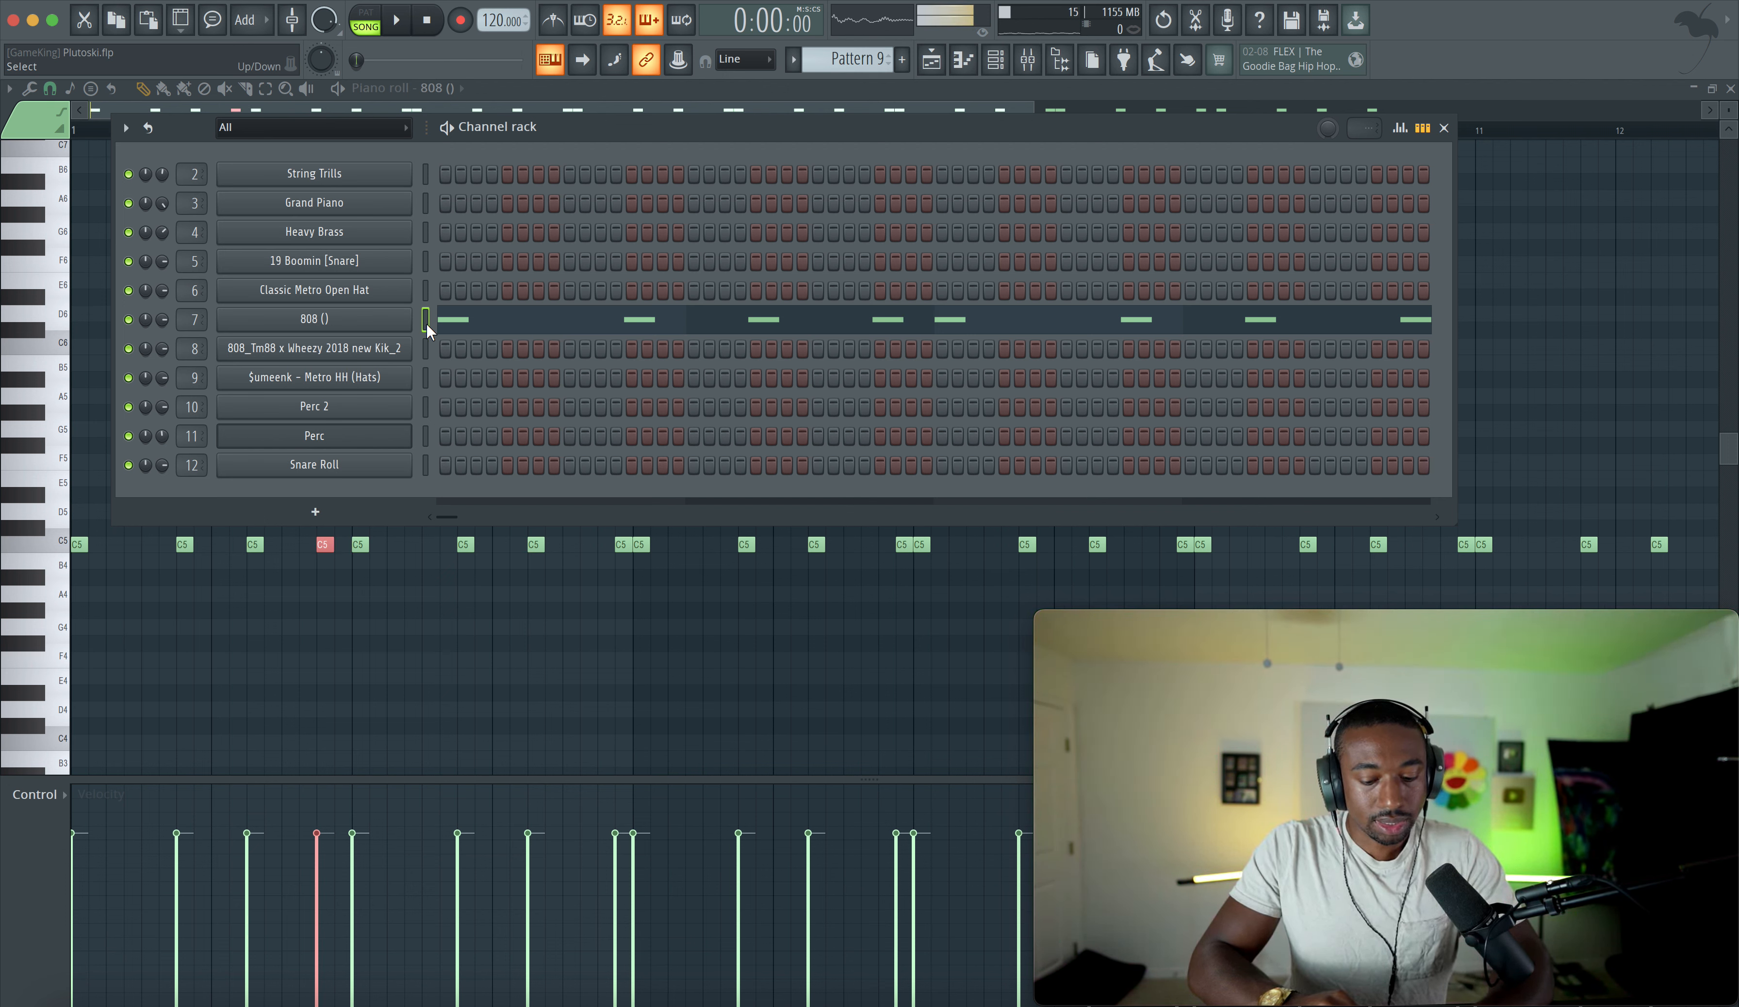
- Copy the 808 notes and paste them onto the 808_Tm88 x Wheezy 2018 new Kik_2 channel, opening its piano roll
{"action": "key", "text": "super+c"}
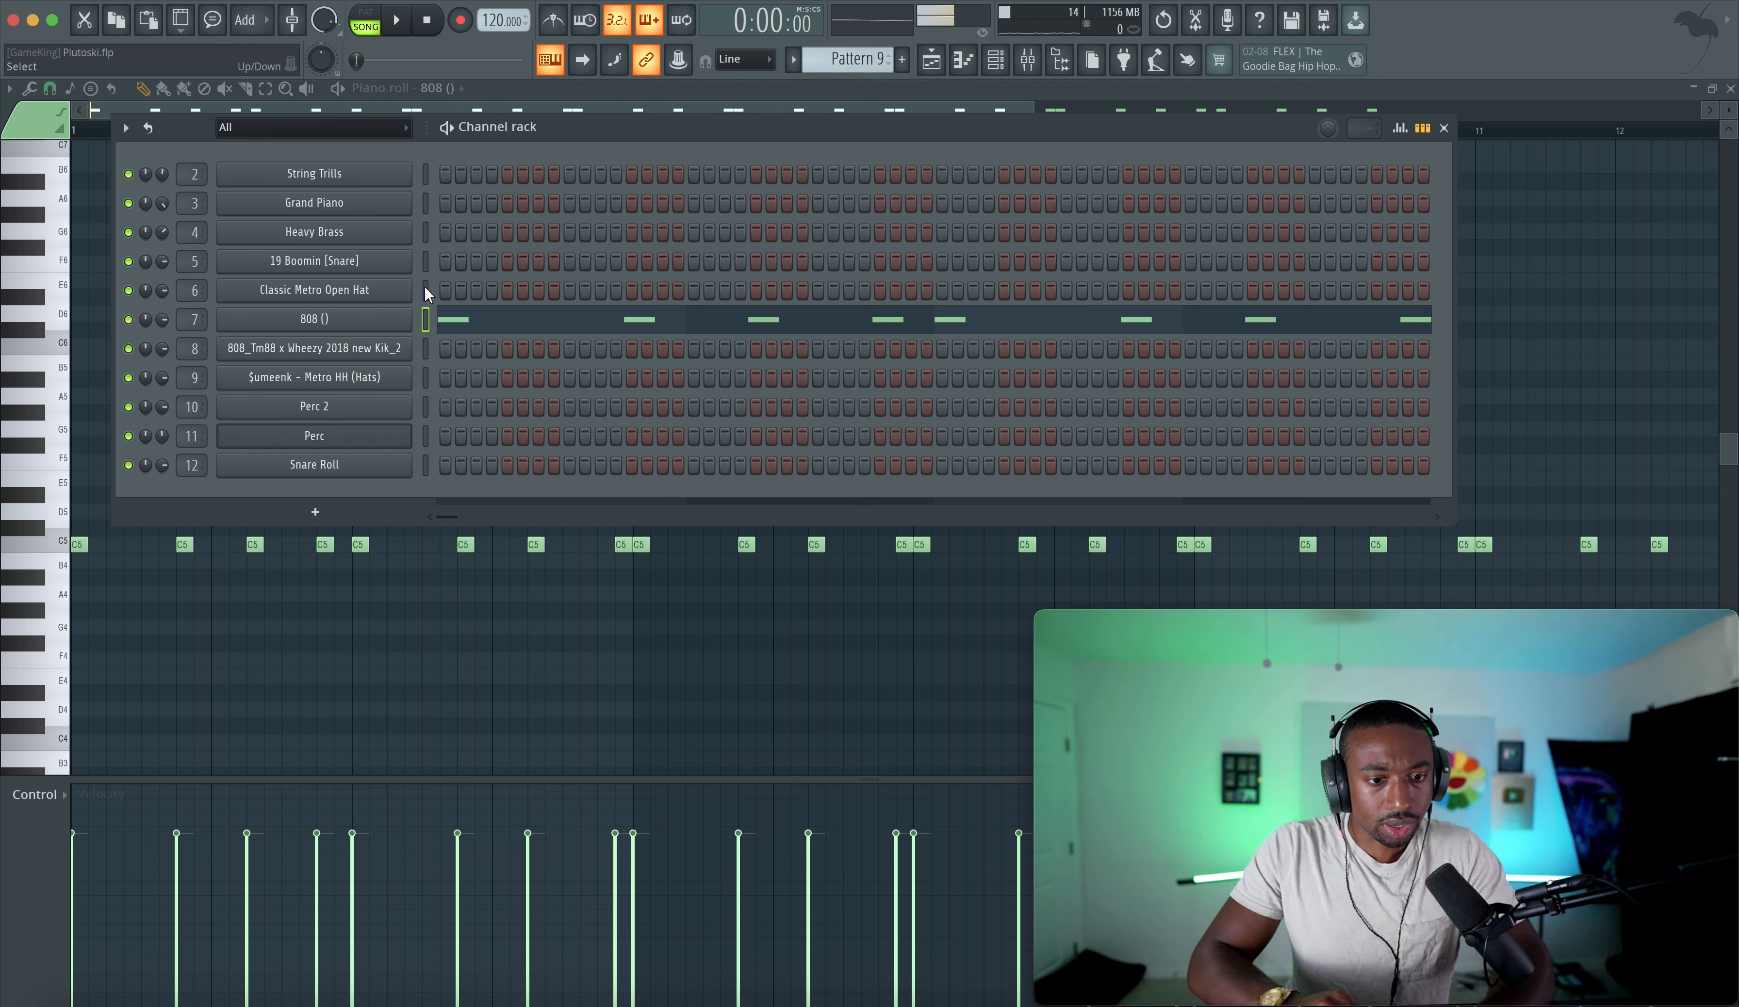
{"action": "left_click", "coordinate": [434, 353]}
{"action": "key", "text": "super+v"}
{"action": "left_click", "coordinate": [456, 352]}
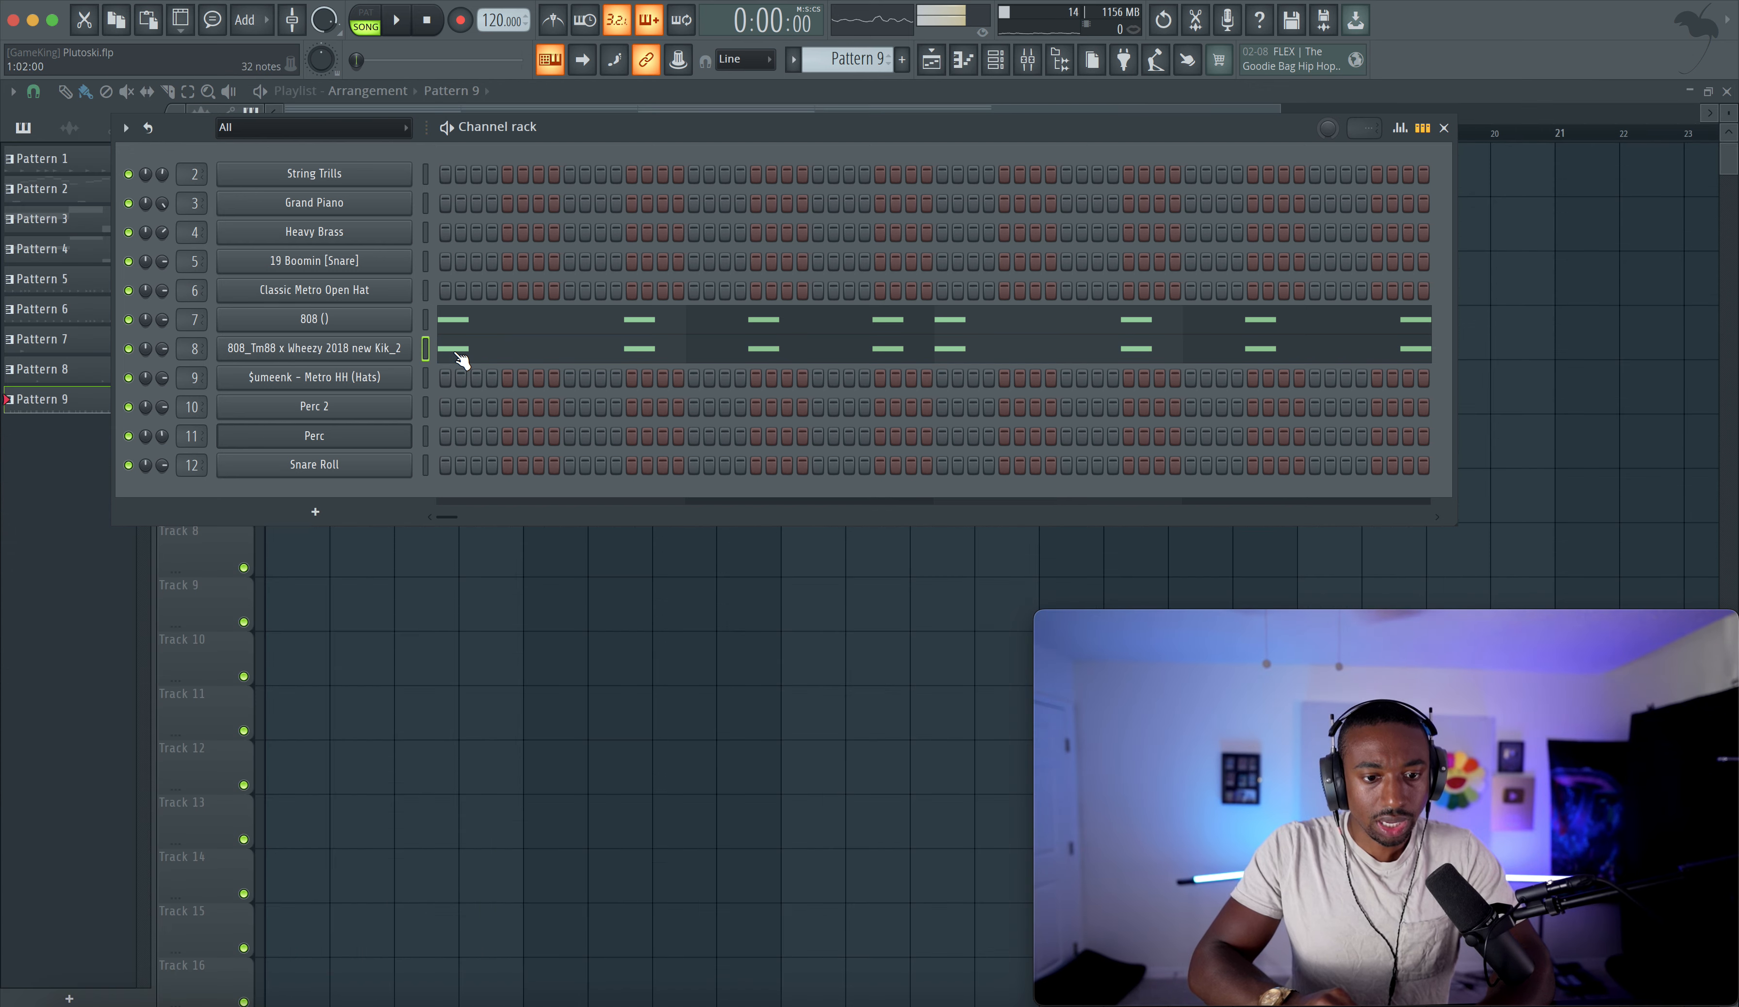
{"action": "left_click", "coordinate": [456, 353]}
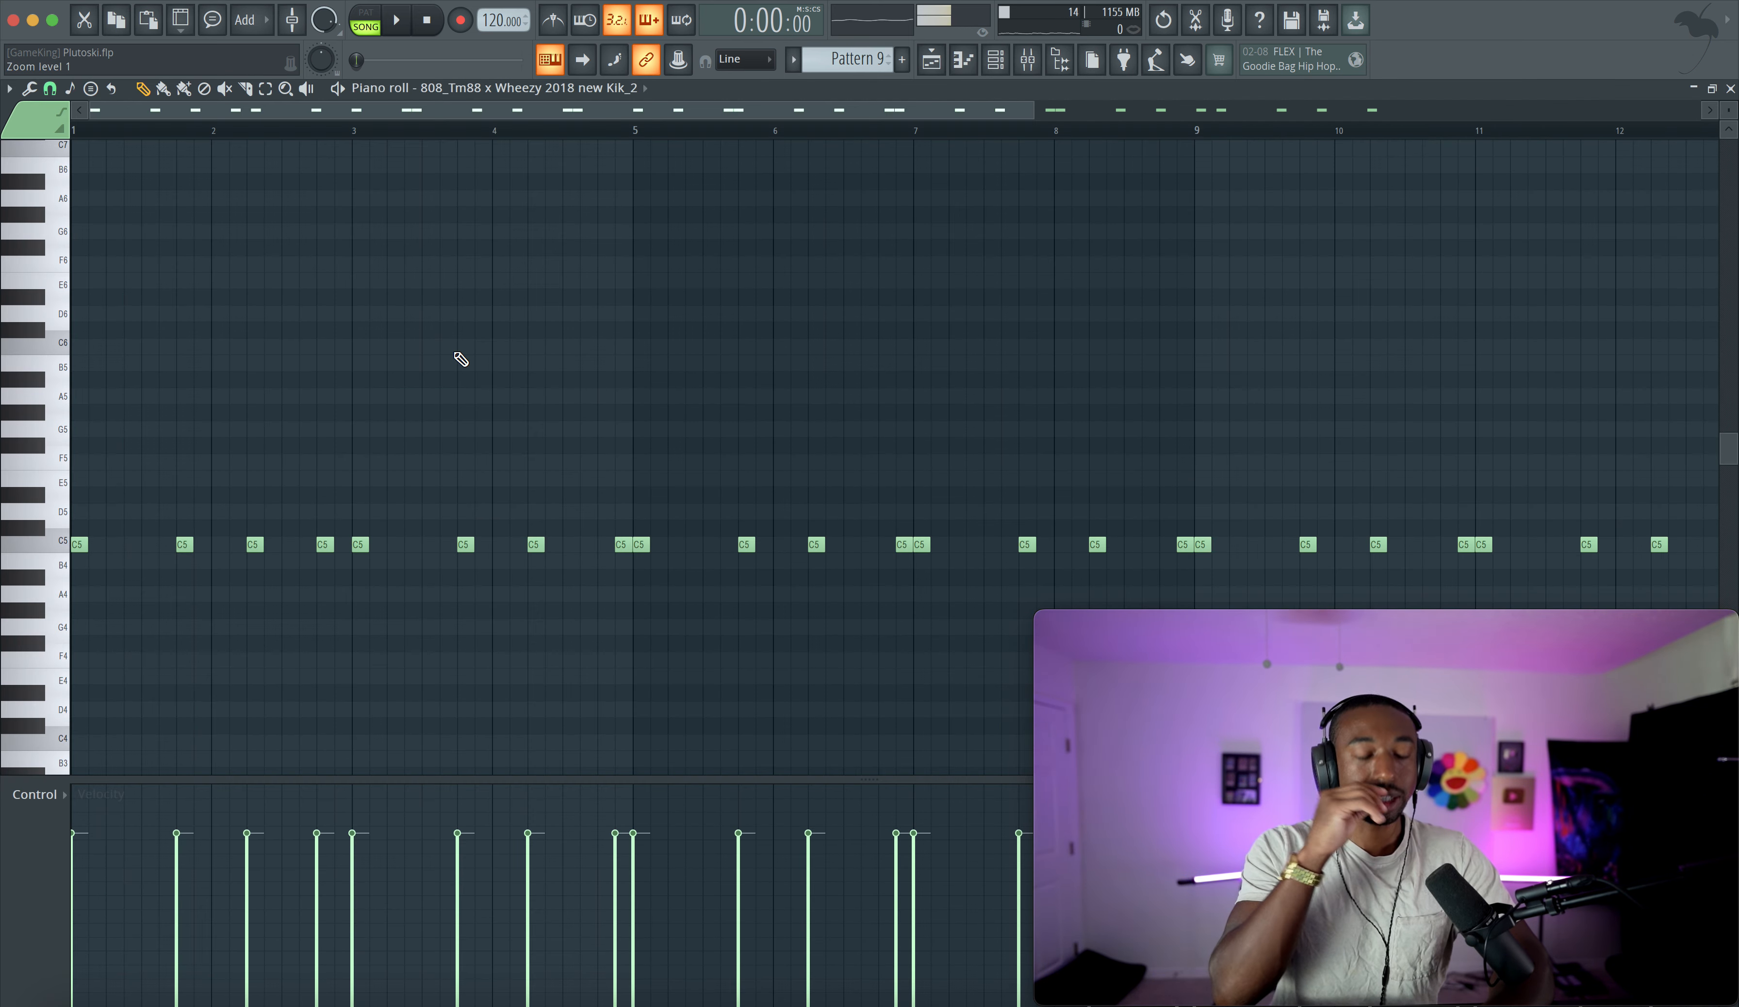
- Set the kick pattern's key/scale restriction to C in the piano roll limiter/transposer and accept
{"action": "key", "text": "alt+k"}
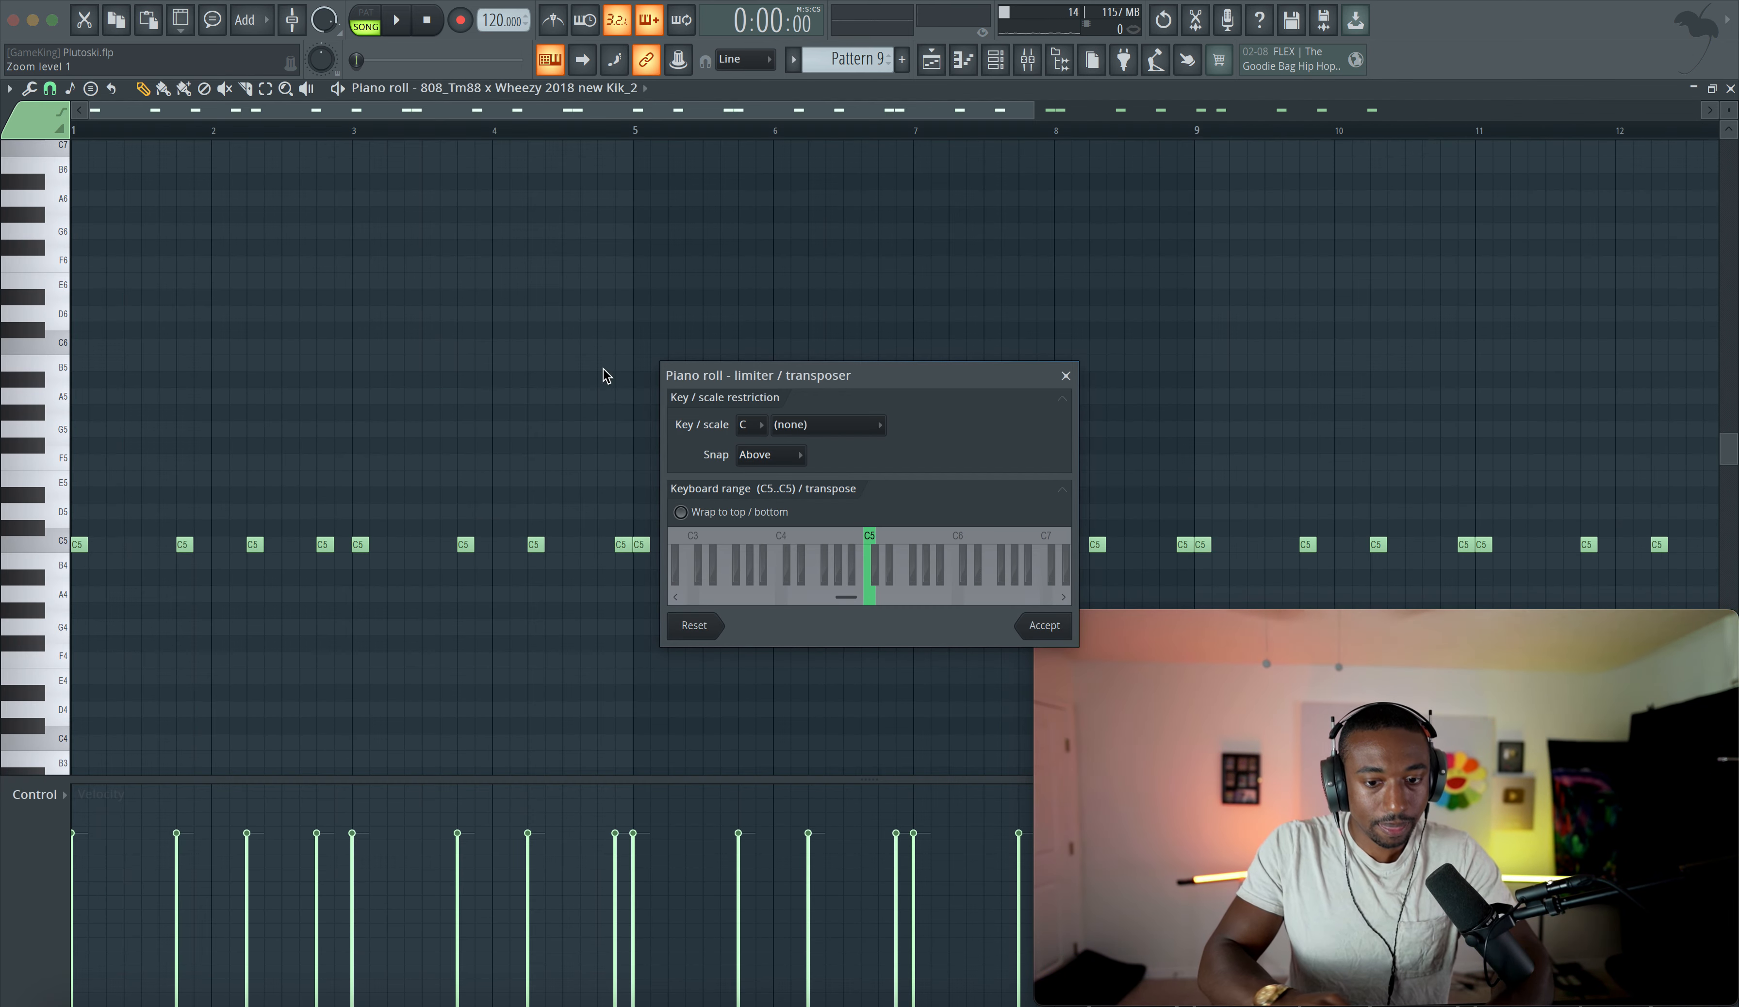
{"action": "left_click", "coordinate": [760, 426]}
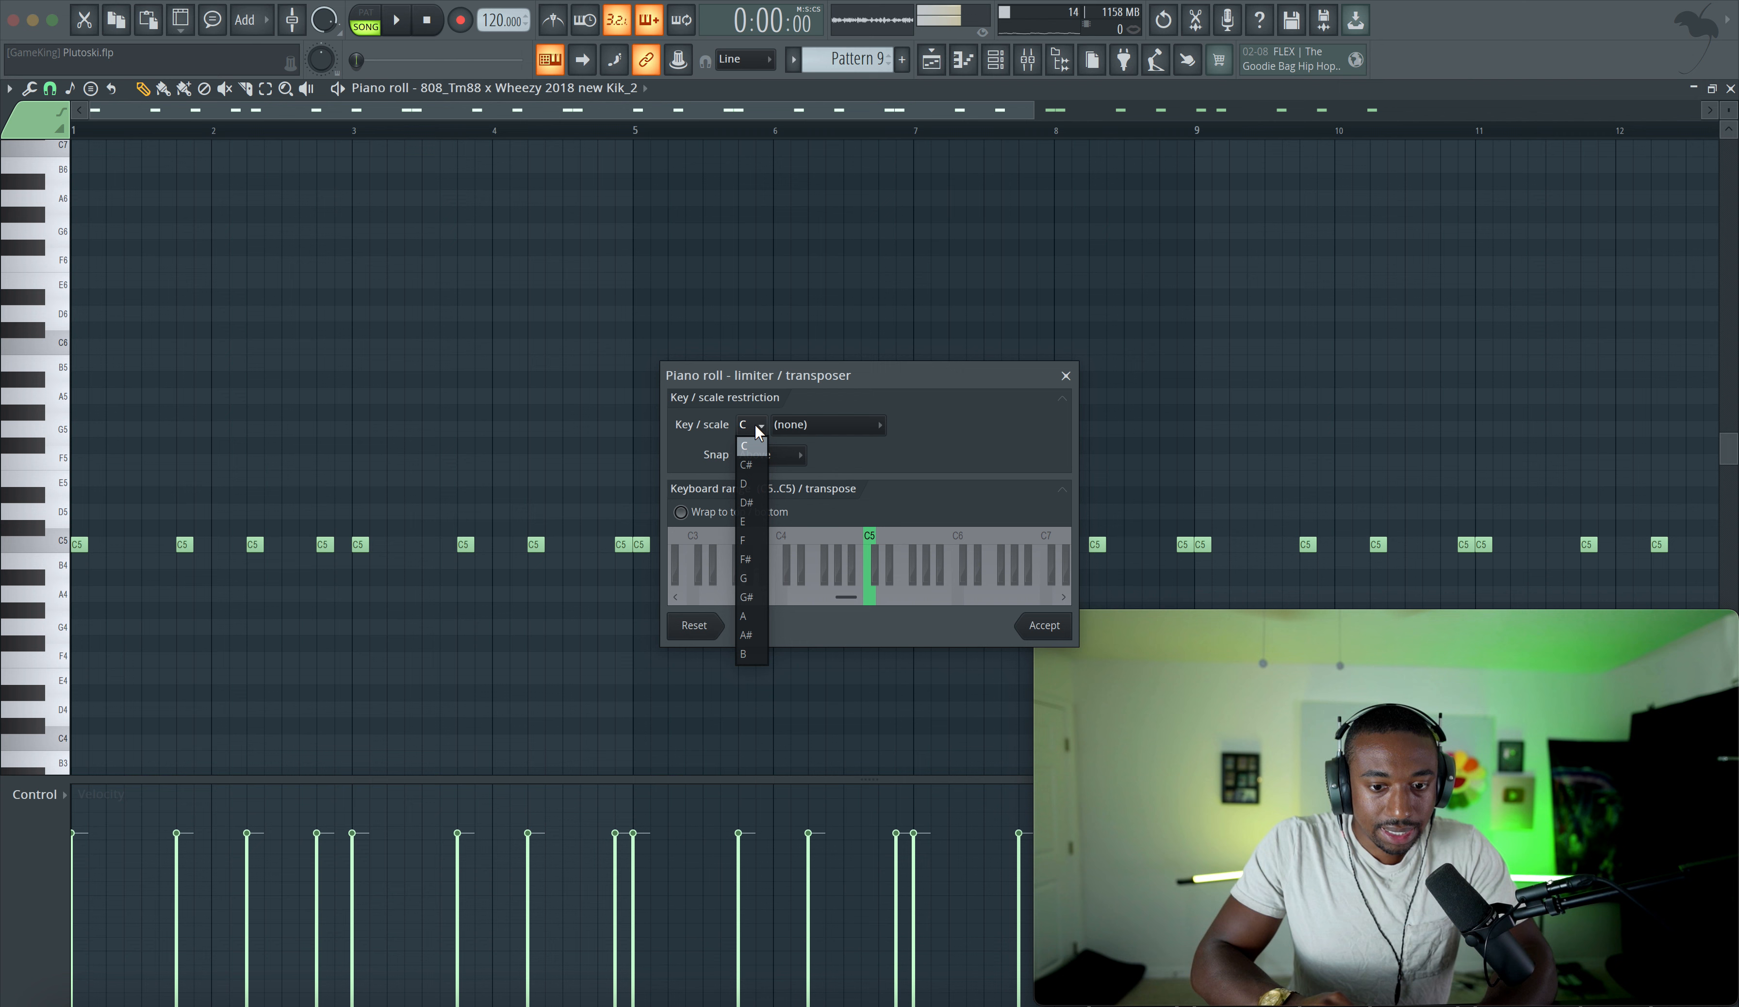
{"action": "left_click", "coordinate": [753, 454]}
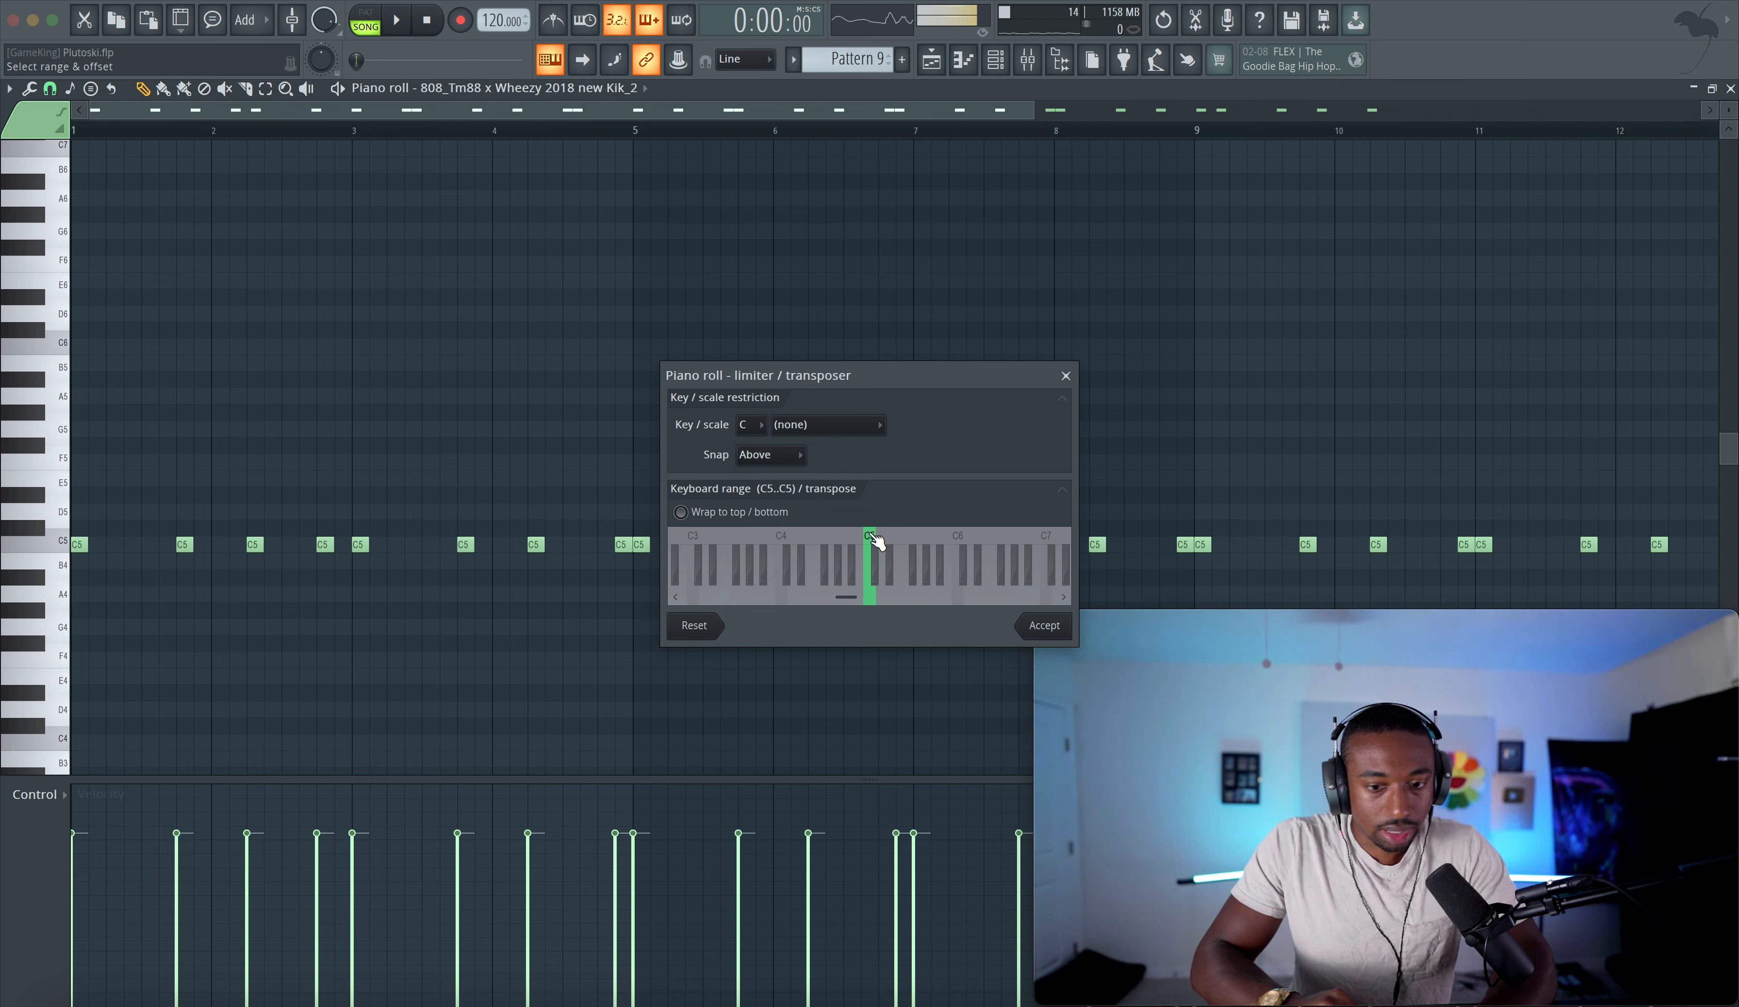
{"action": "left_click", "coordinate": [1044, 626]}
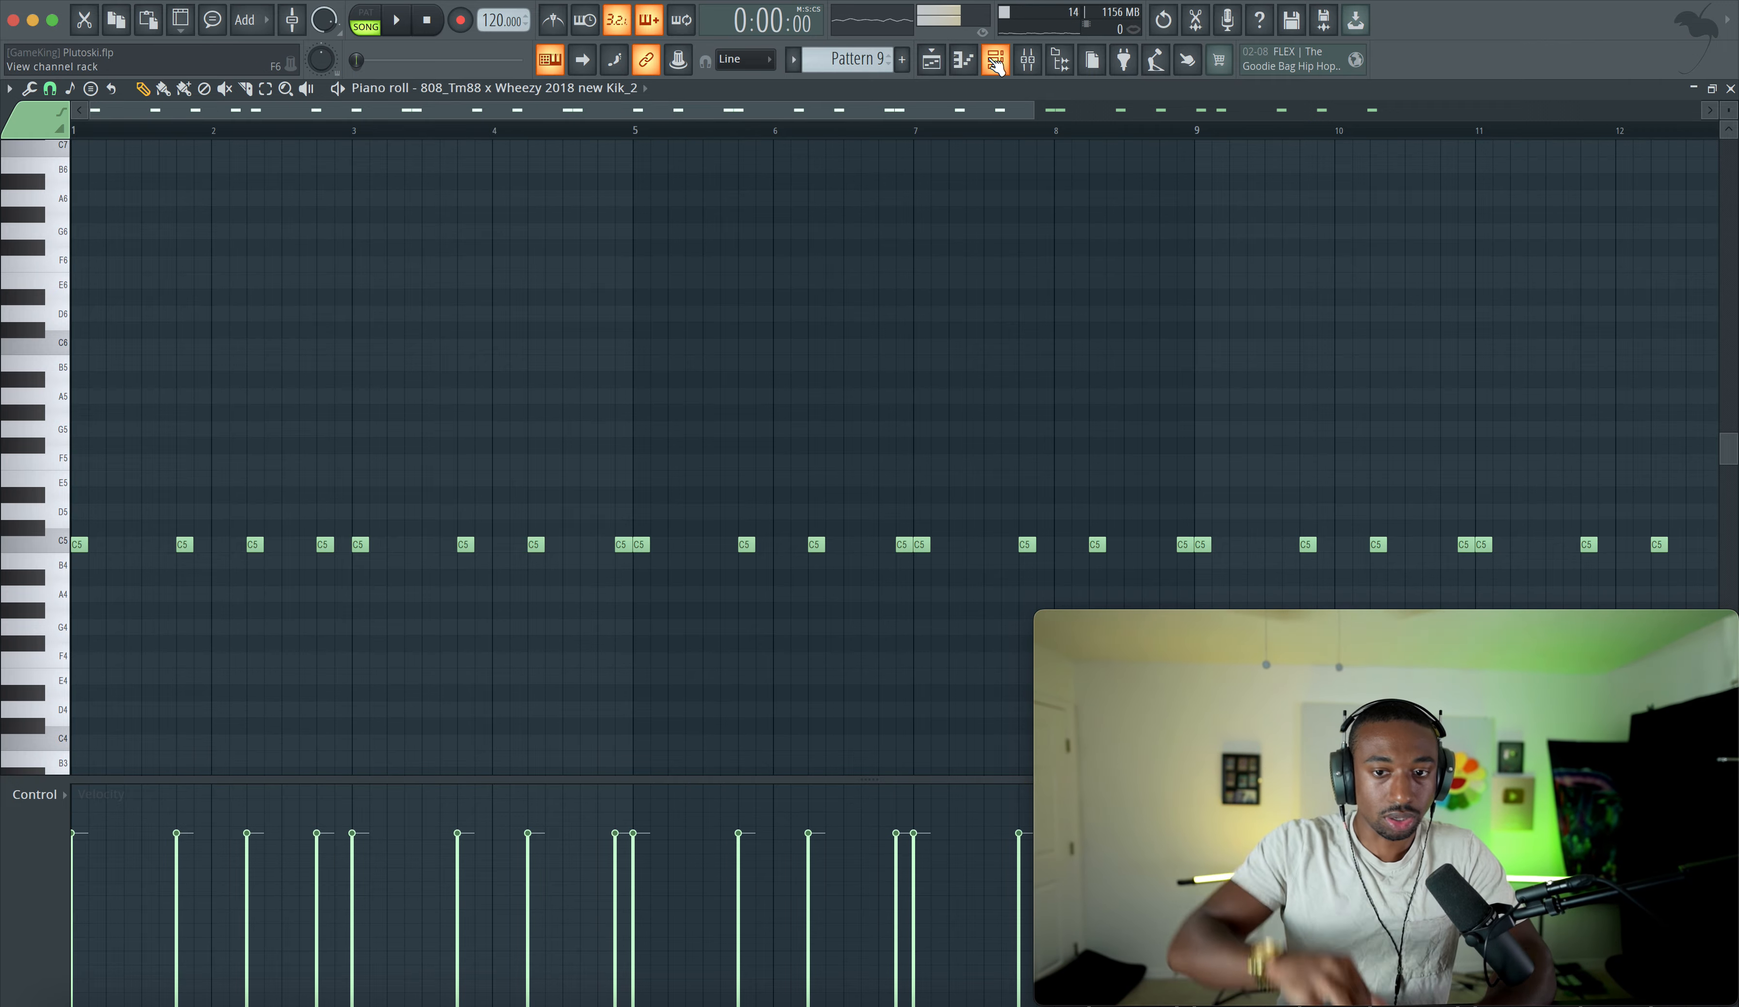
- Play back the arrangement in the playlist and open the mixer
{"action": "left_click", "coordinate": [929, 68]}
{"action": "key", "text": "space"}
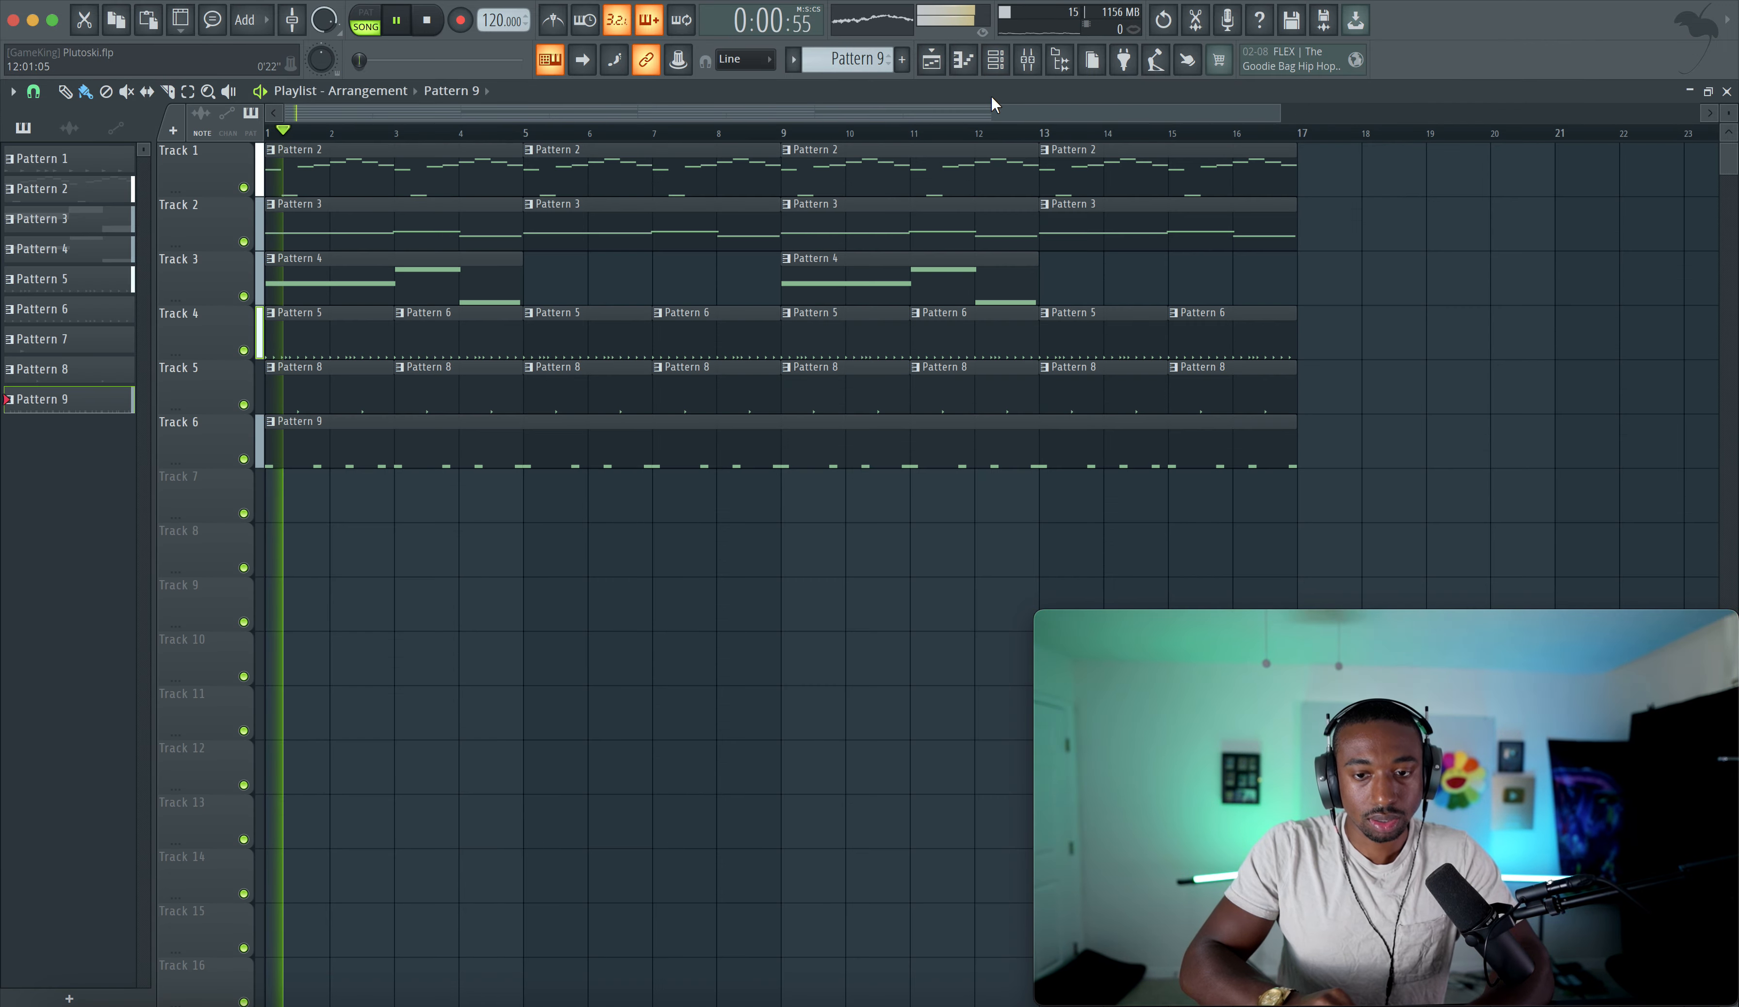
{"action": "left_click", "coordinate": [994, 69]}
{"action": "left_click", "coordinate": [1027, 59]}
{"action": "key", "text": "space"}
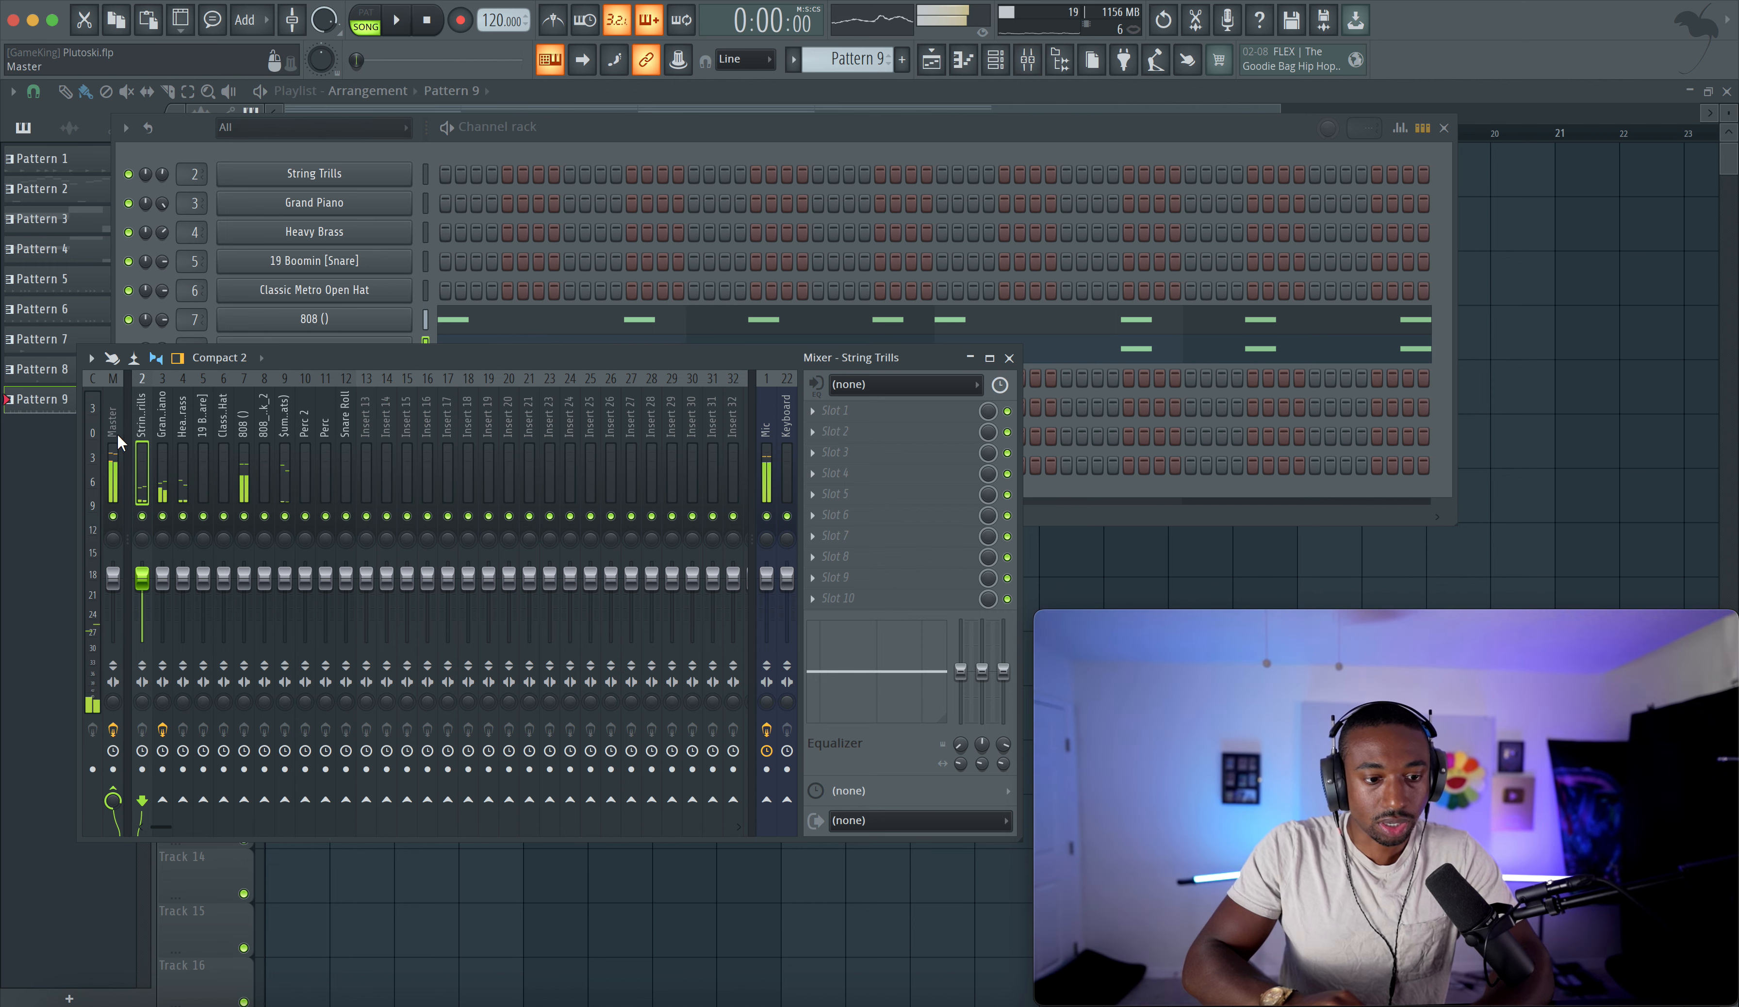
{"action": "key", "text": "space"}
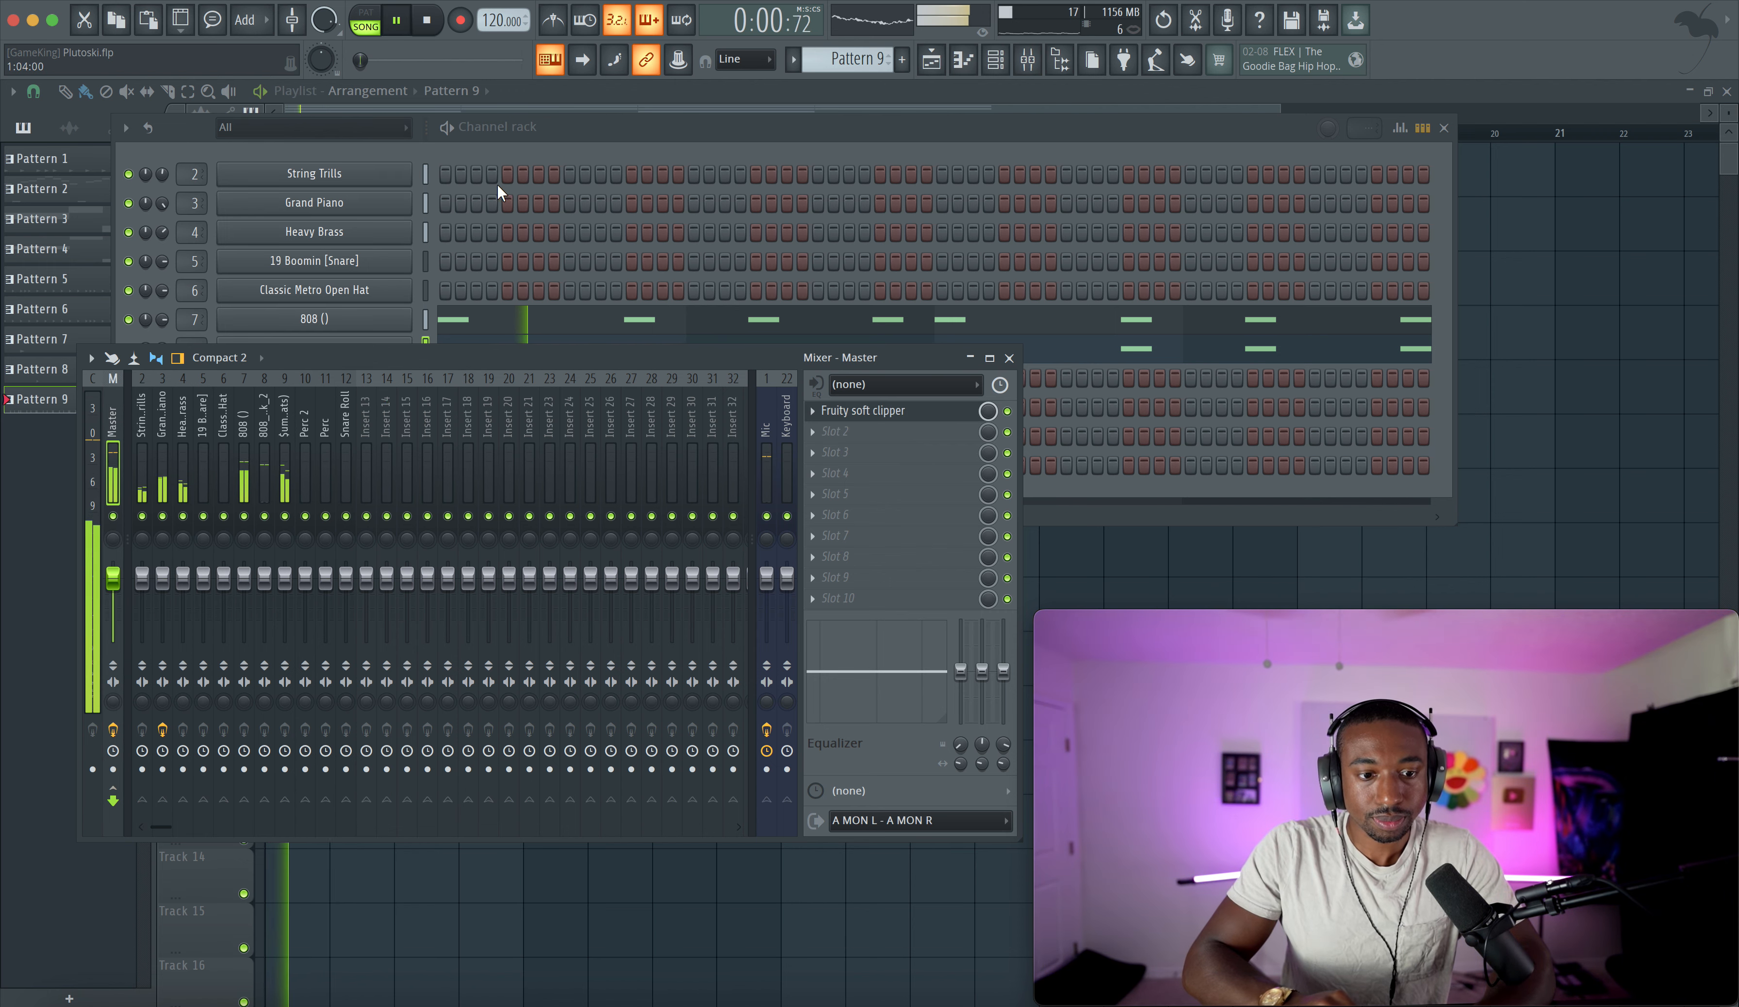
- Load Fruity WaveShaper into the first effect slot of the 808 mixer insert
{"action": "left_click", "coordinate": [512, 182]}
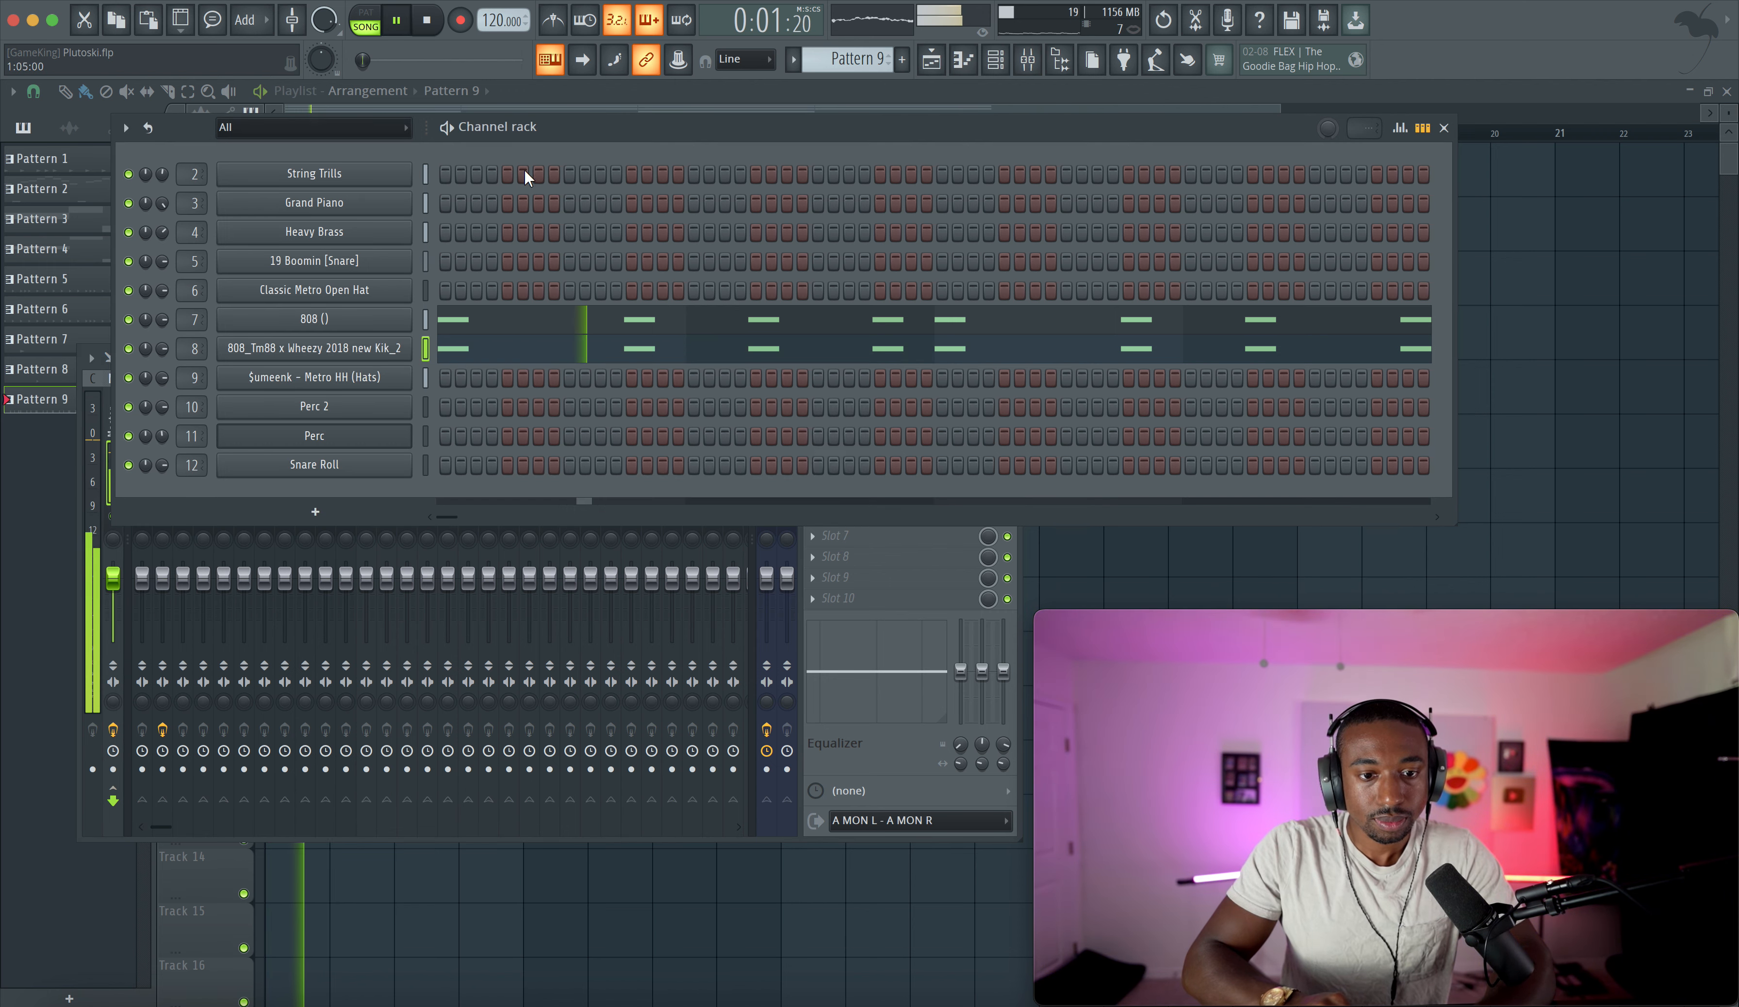
{"action": "left_click", "coordinate": [823, 614]}
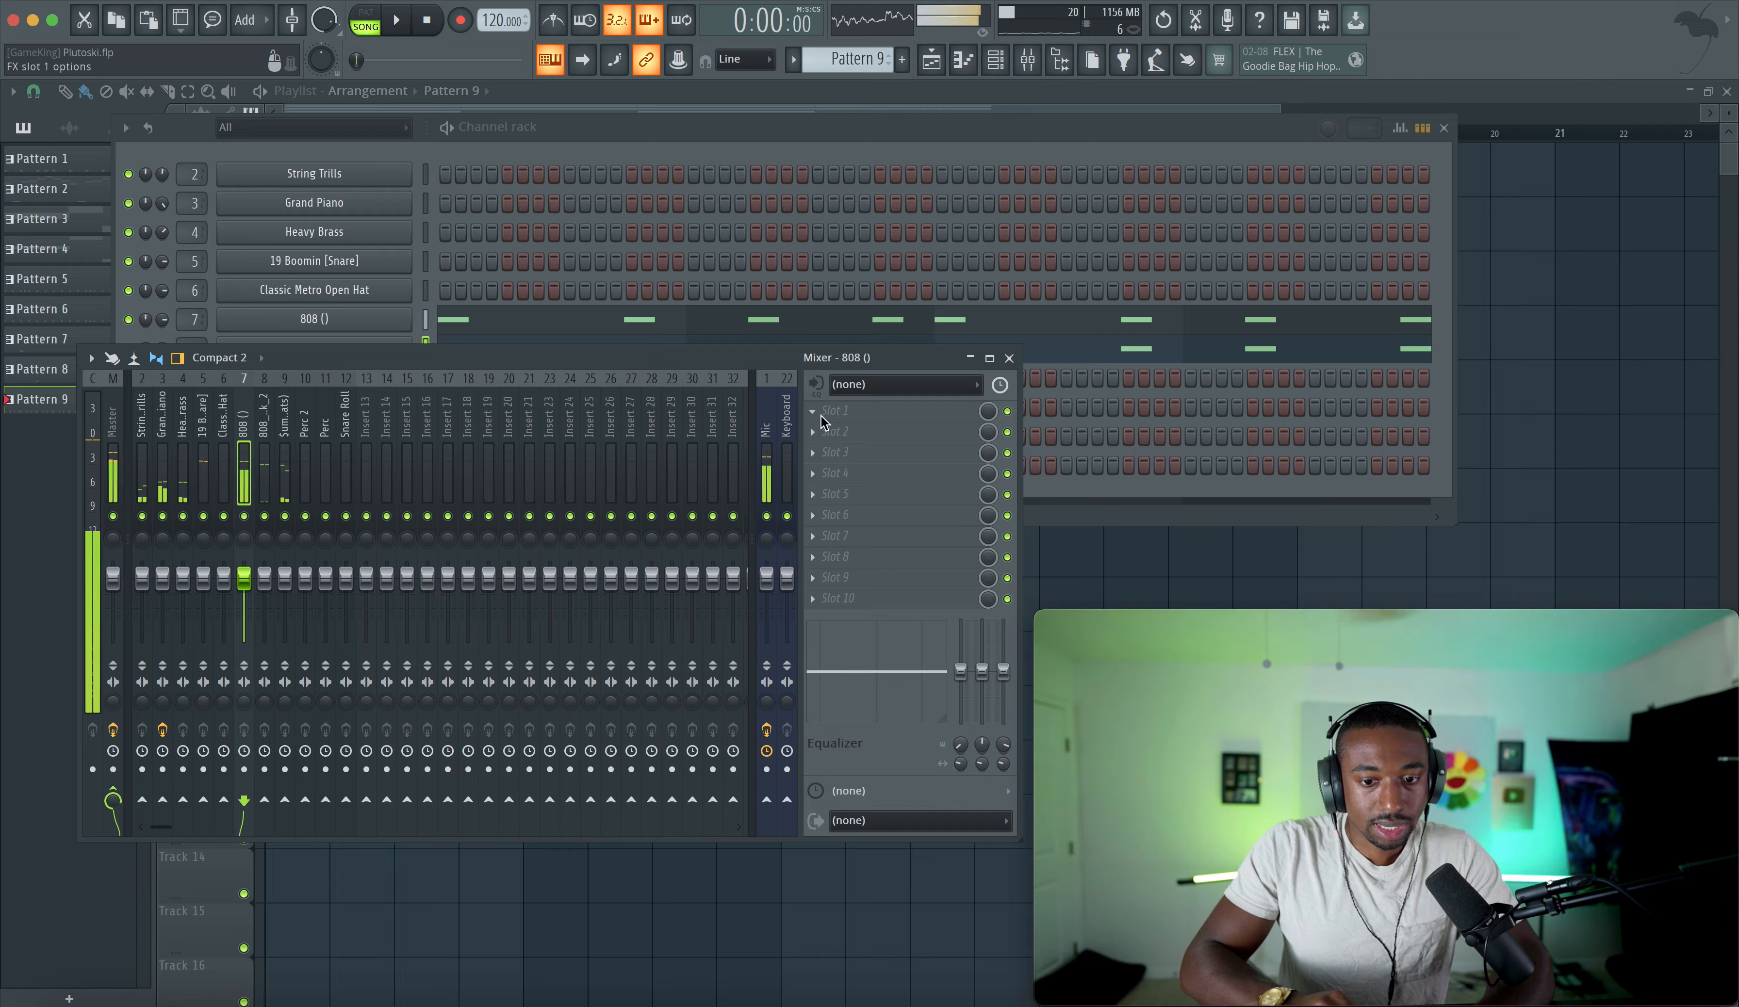
{"action": "left_click", "coordinate": [836, 431]}
{"action": "scroll", "coordinate": [491, 616], "scroll_direction": "down", "scroll_amount": 2}
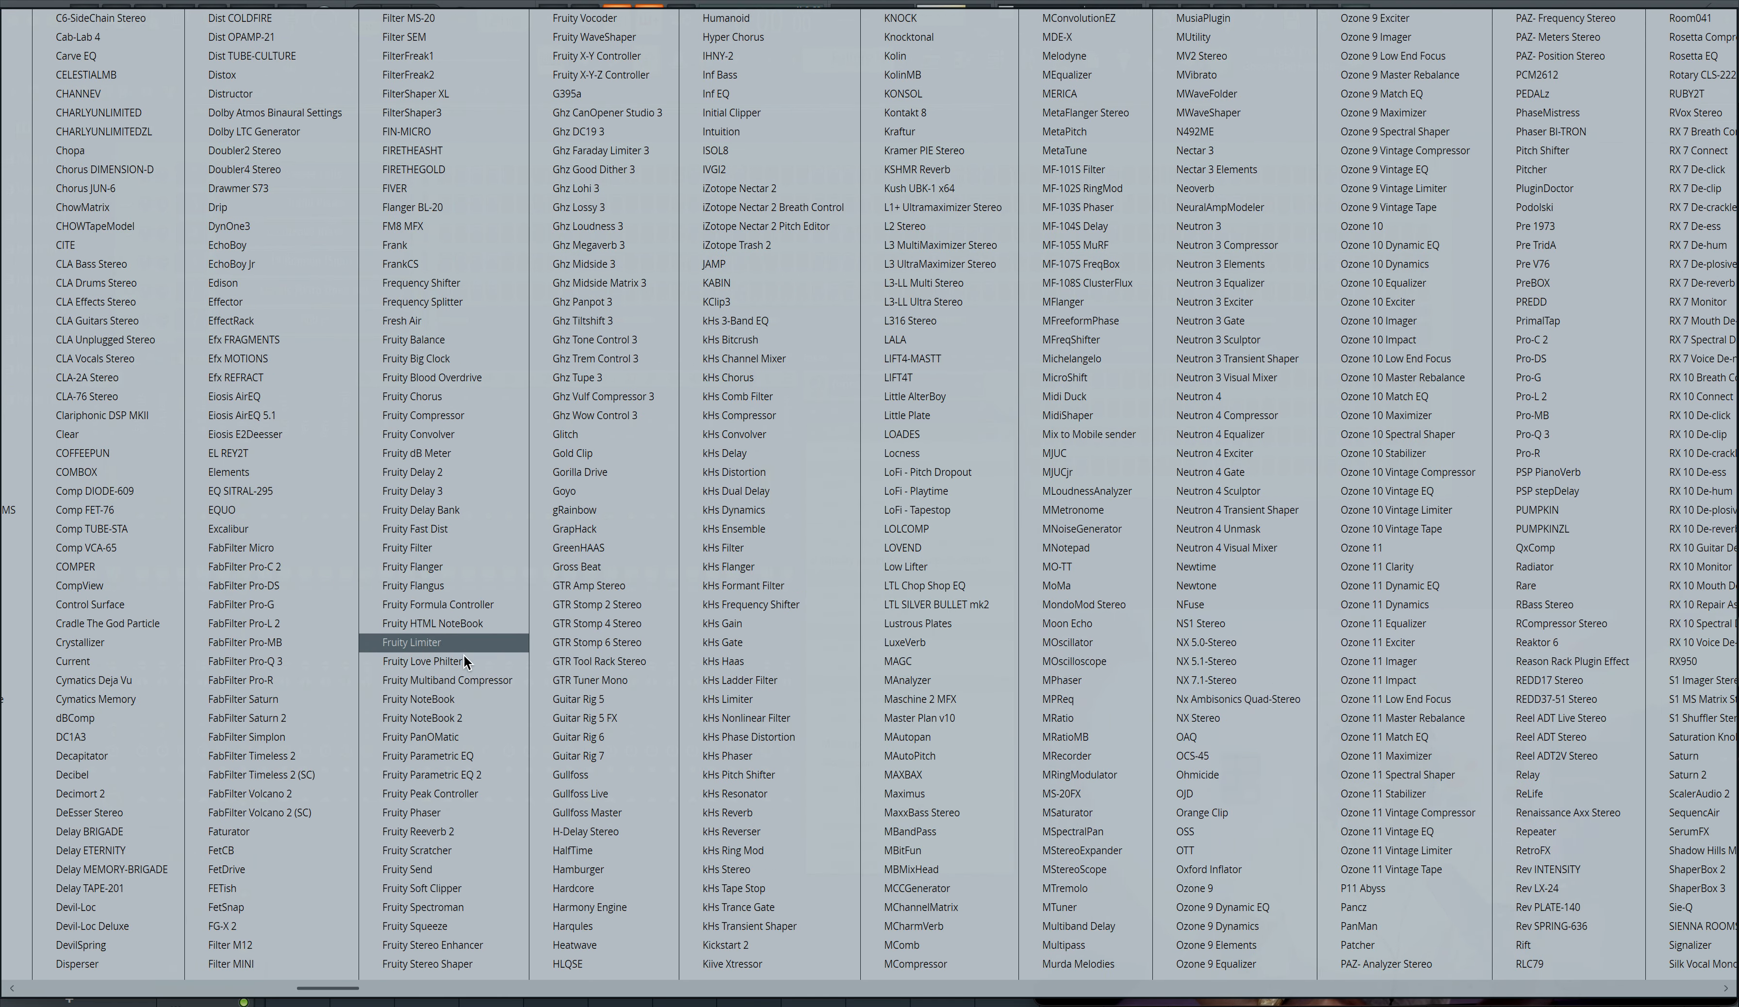
{"action": "left_click", "coordinate": [620, 38]}
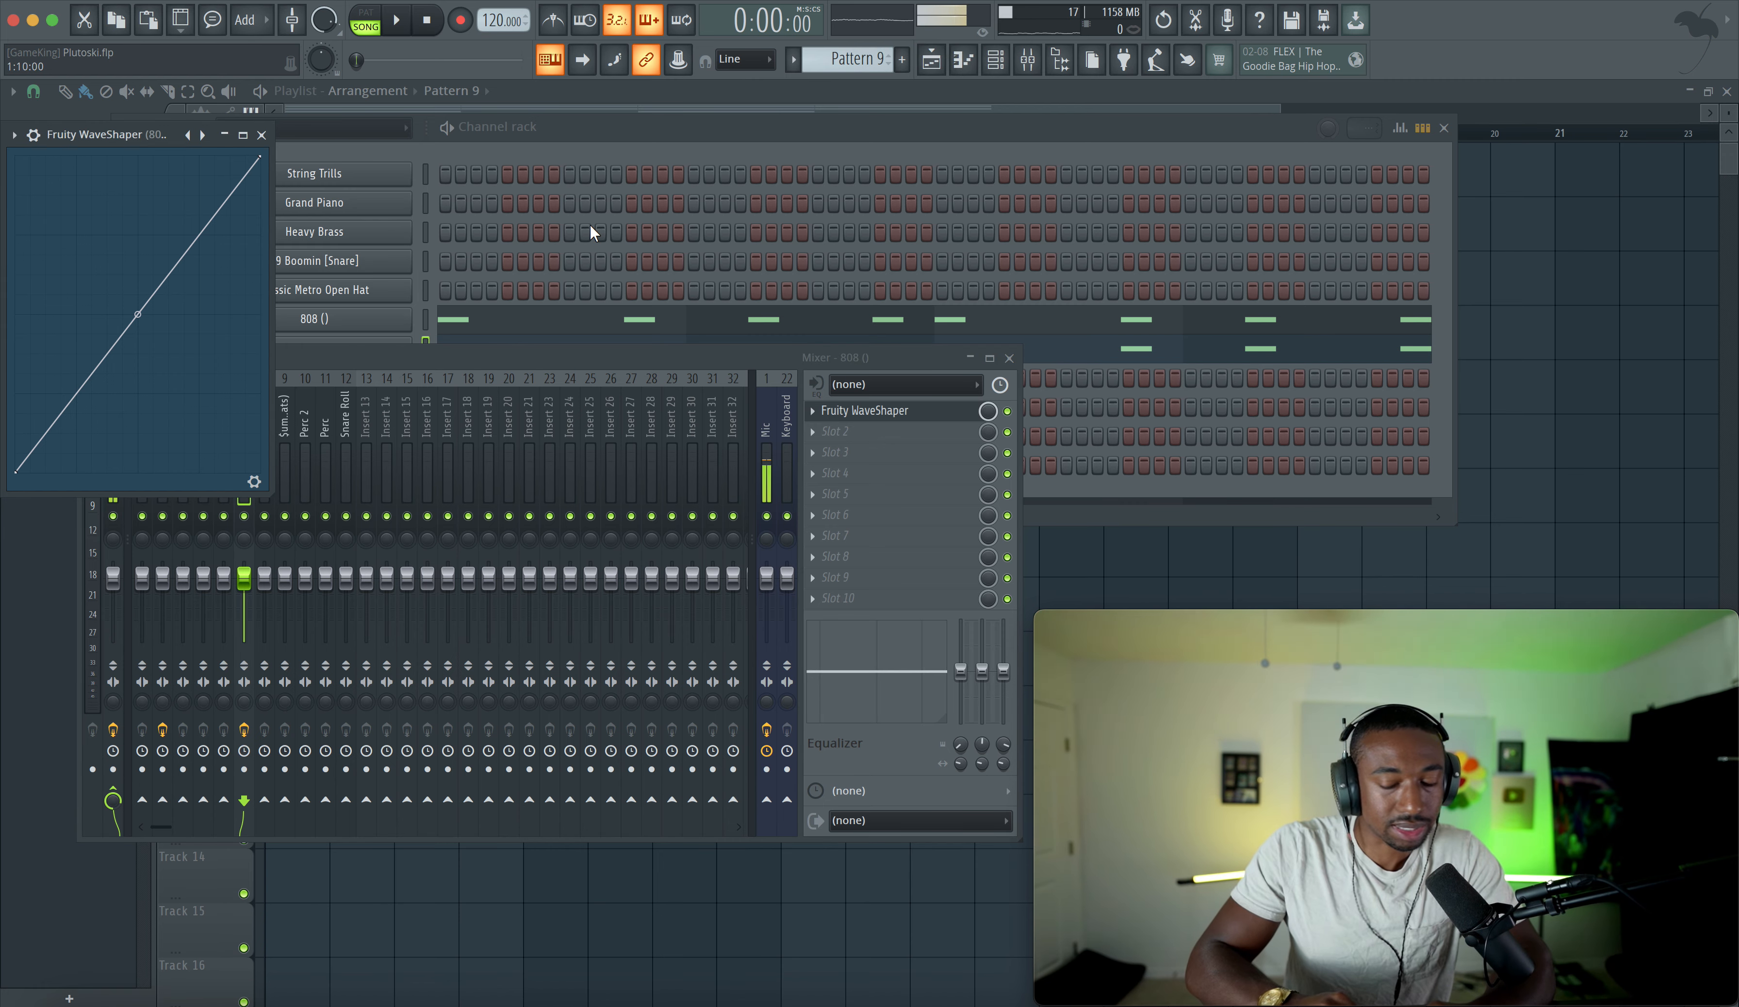
- Bend the WaveShaper transfer curve upward into a saturation shape and raise the pre amp to about 147%
{"action": "left_click_drag", "start_coordinate": [153, 135], "coordinate": [403, 139]}
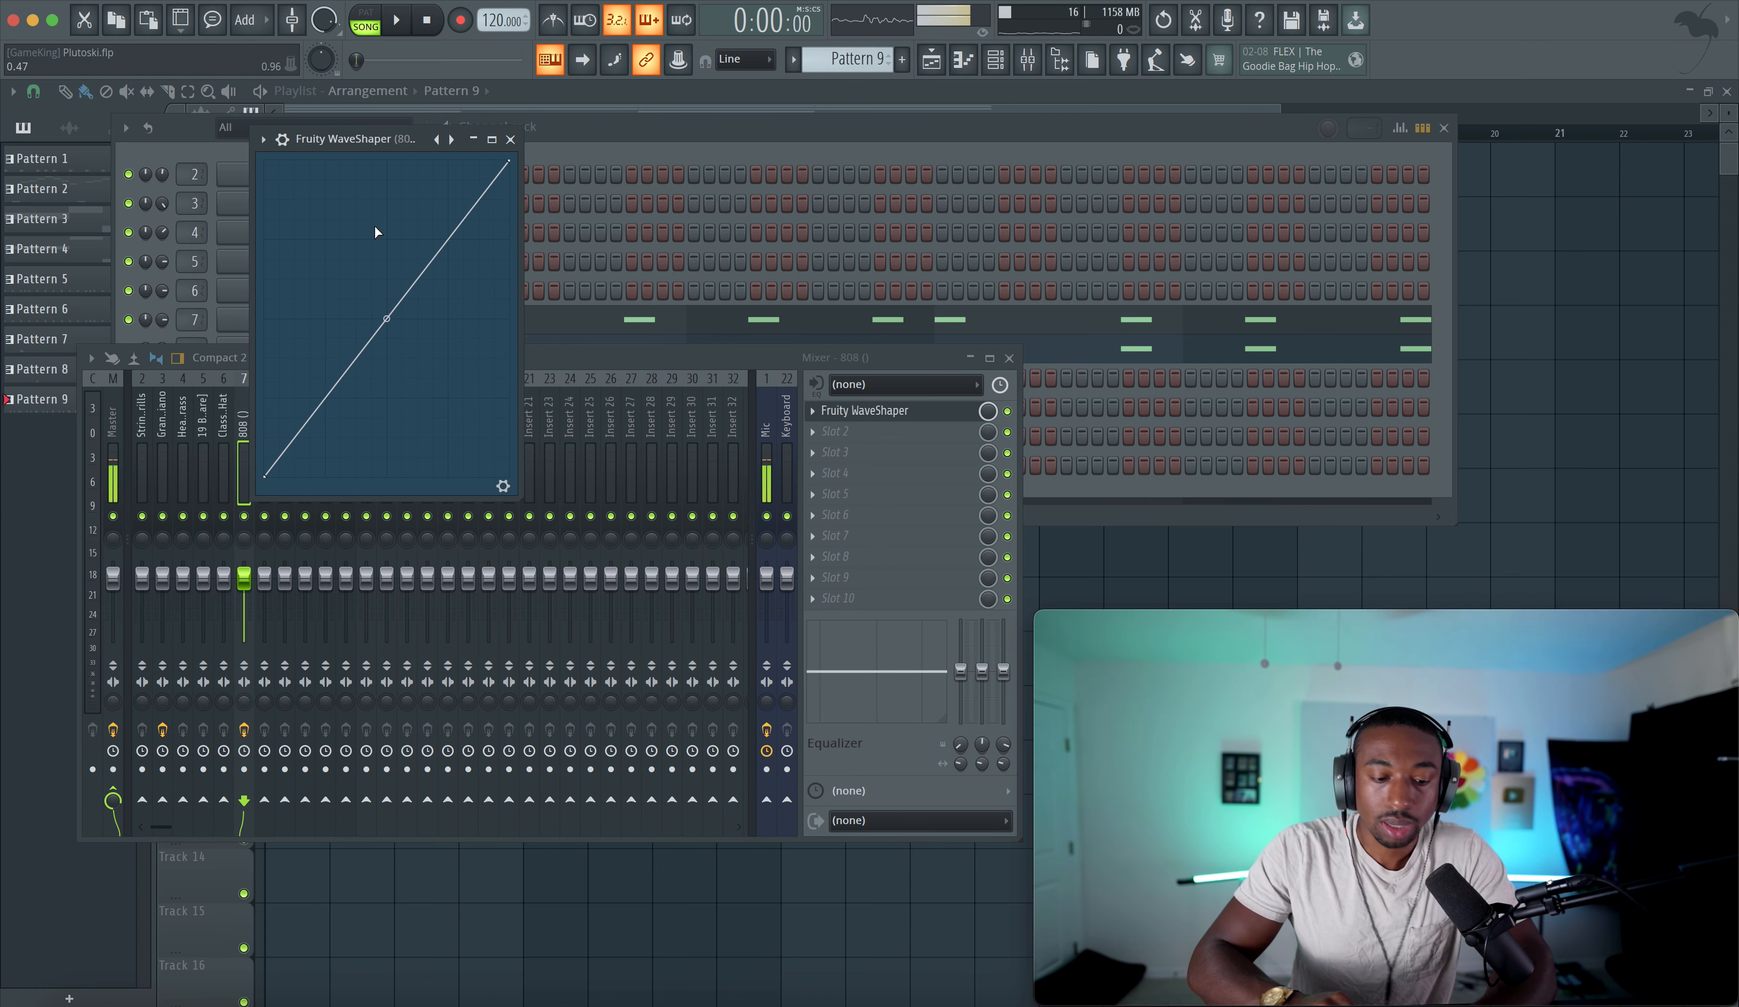
{"action": "left_click", "coordinate": [498, 485]}
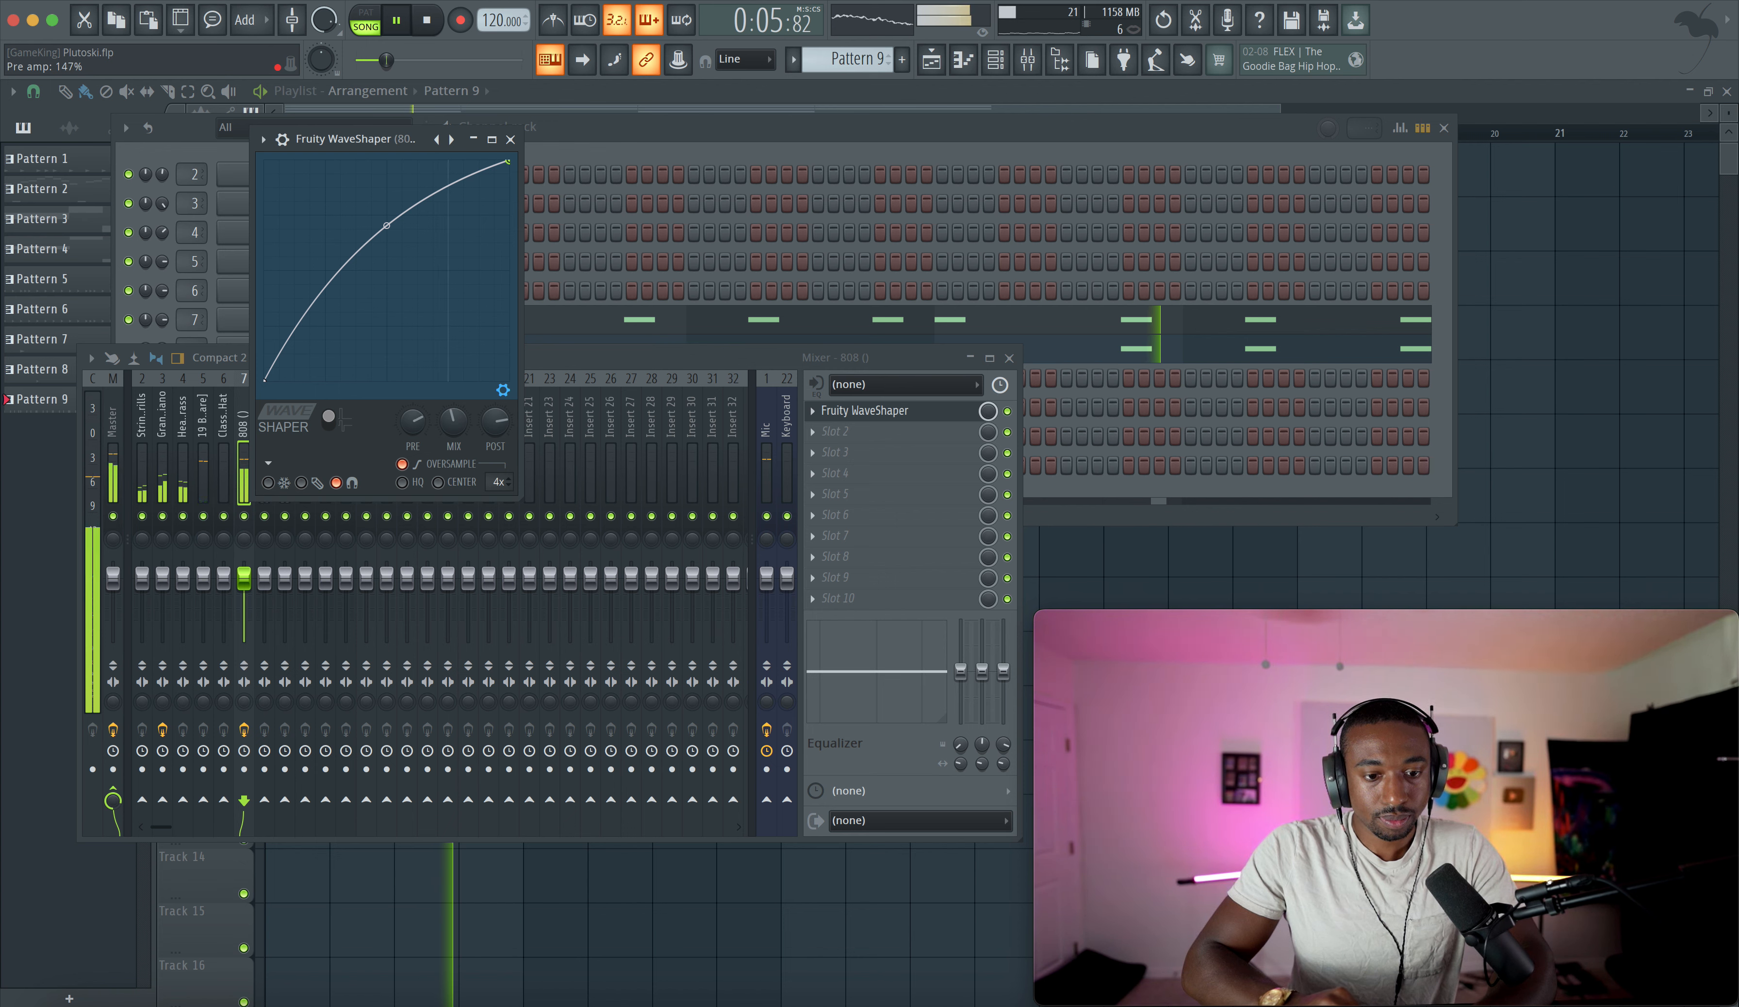
{"action": "left_click_drag", "start_coordinate": [453, 420], "coordinate": [453, 400]}
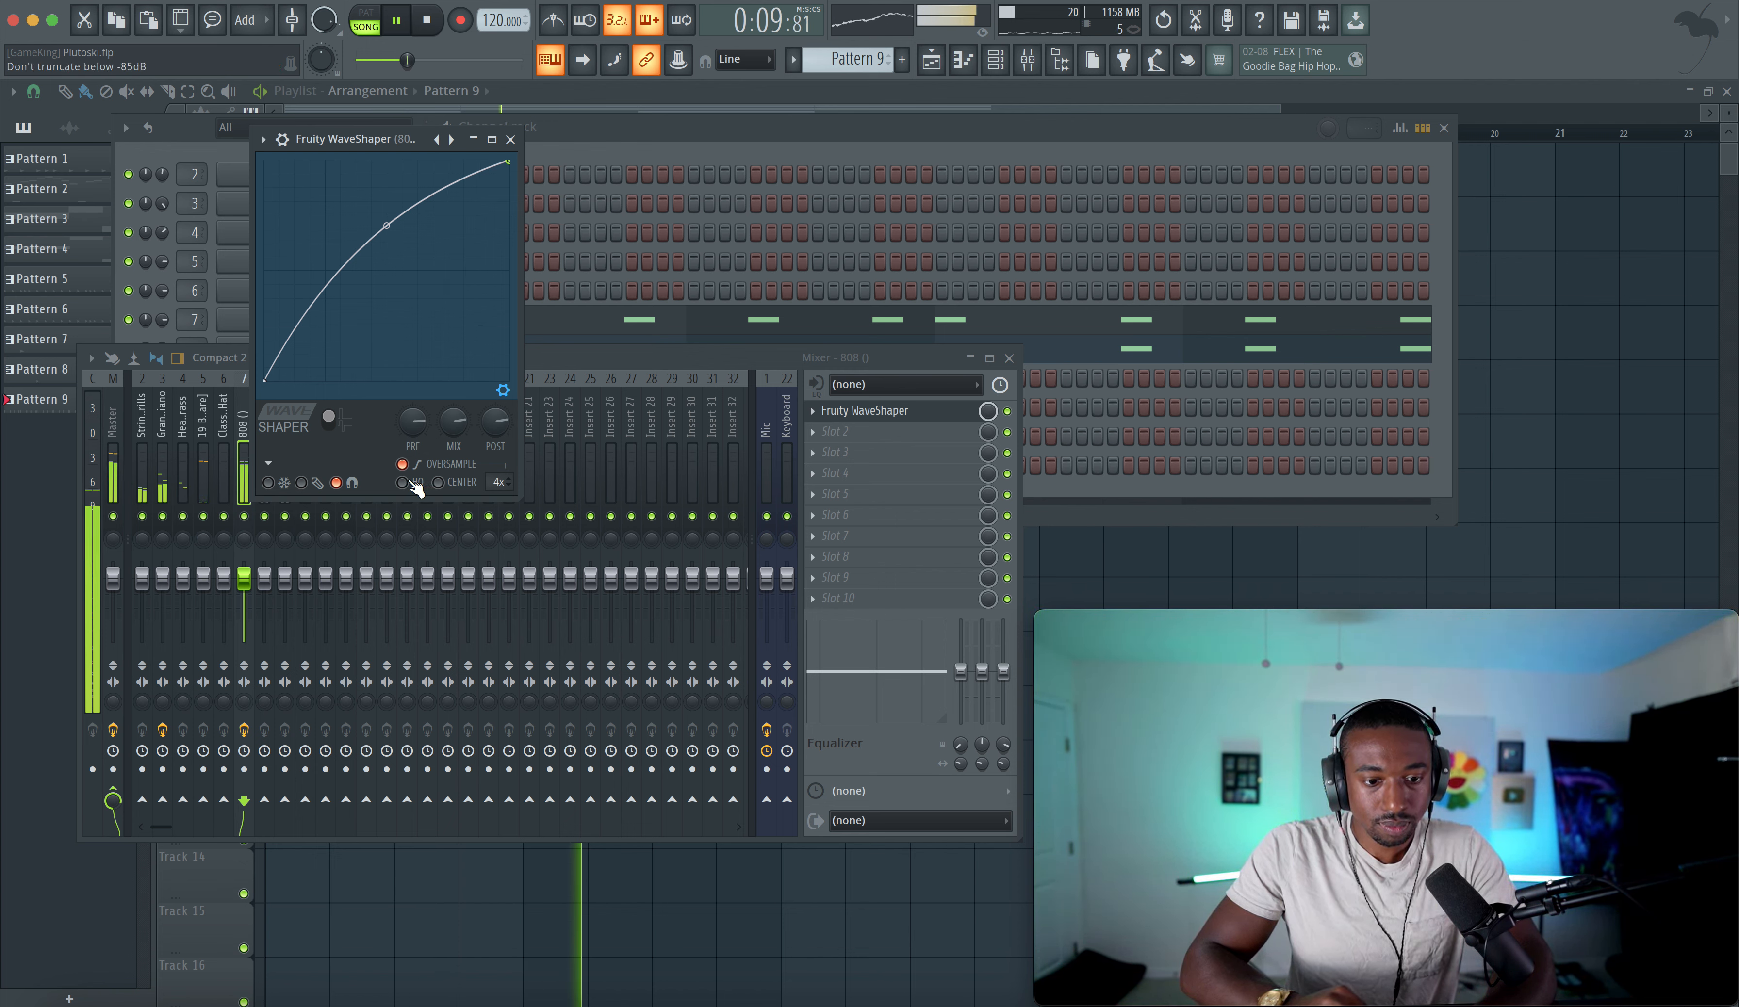
{"action": "left_click_drag", "start_coordinate": [389, 225], "coordinate": [387, 213]}
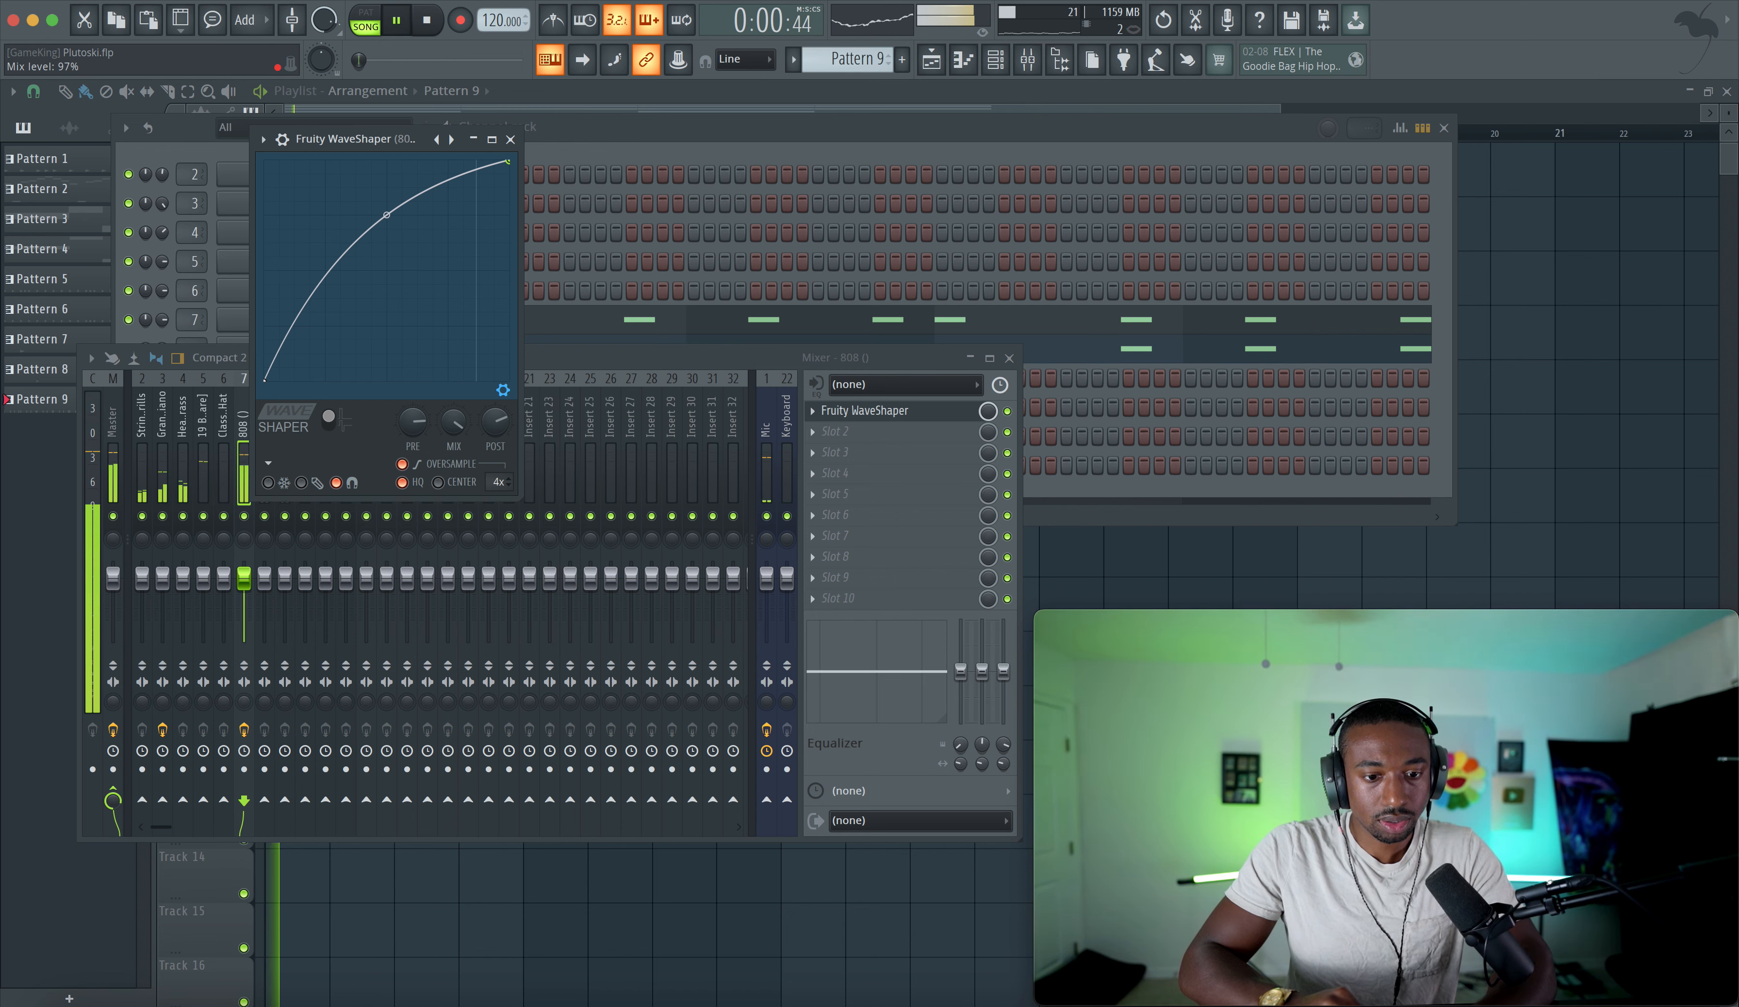
- Lower the WaveShaper mix to about 89% and close the plugin windows
{"action": "mouse_move", "coordinate": [450, 416]}
{"action": "left_mouse_down"}
{"action": "mouse_move", "coordinate": [450, 446]}
{"action": "mouse_move", "coordinate": [450, 416]}
{"action": "left_mouse_up"}
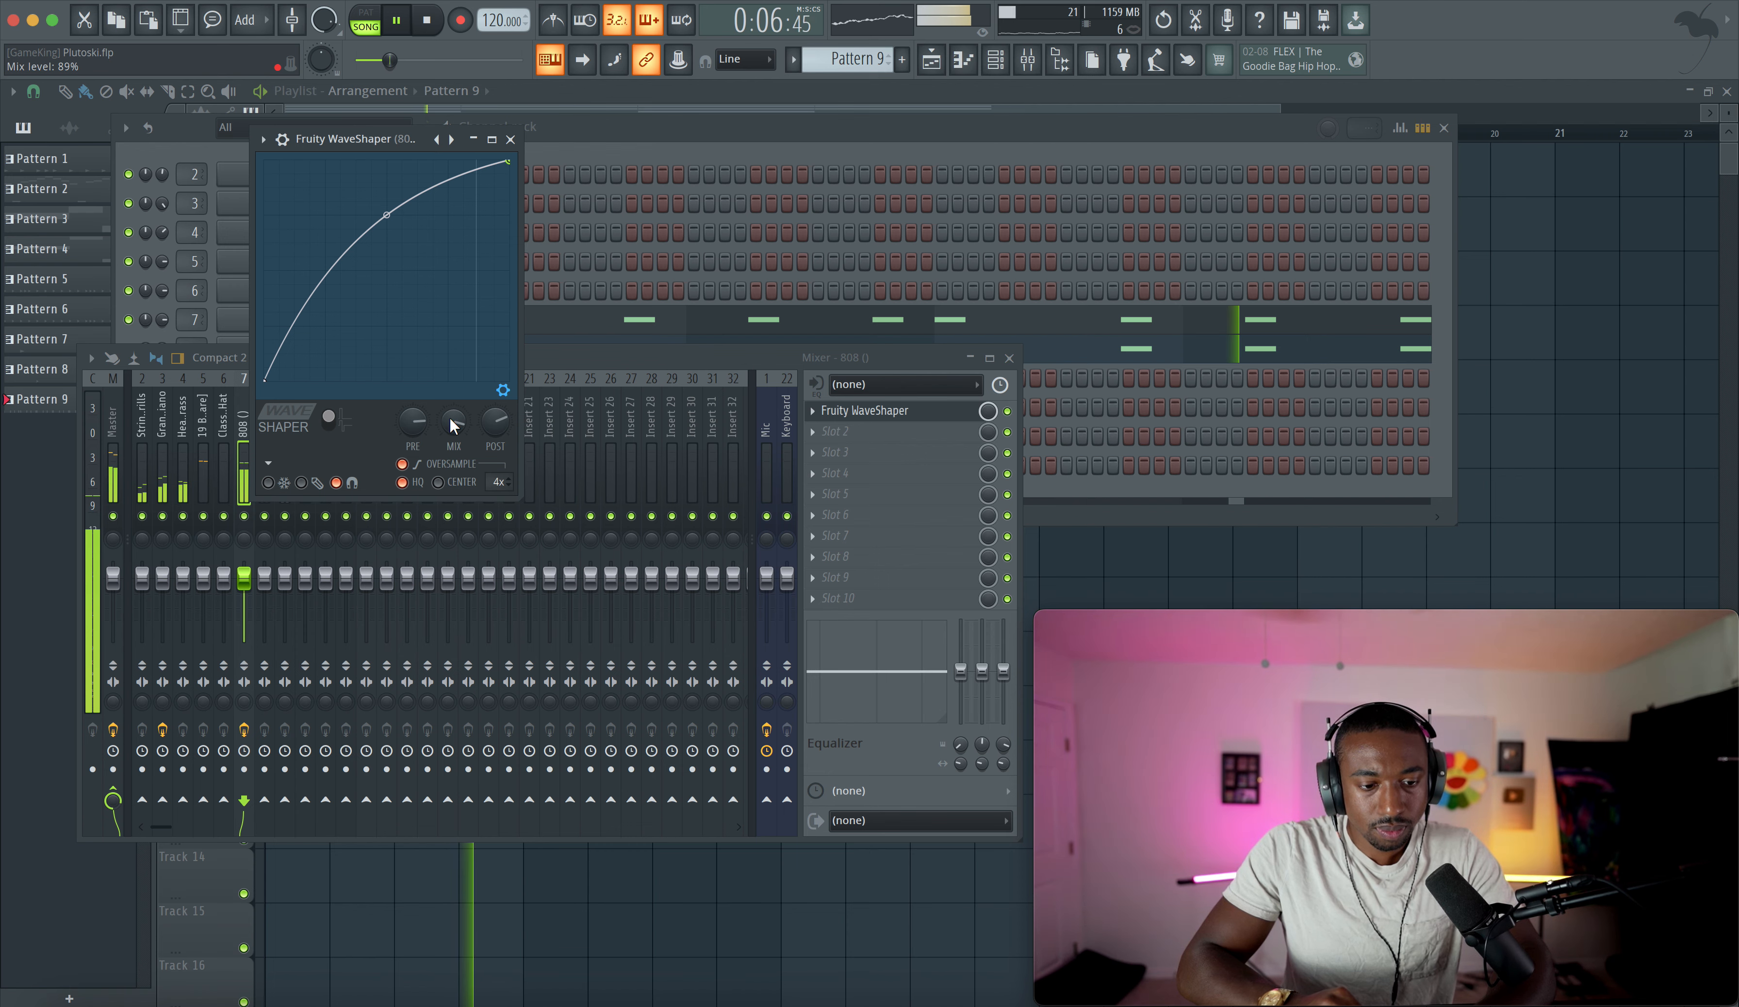
{"action": "left_click", "coordinate": [510, 140]}
{"action": "key", "text": "F12"}
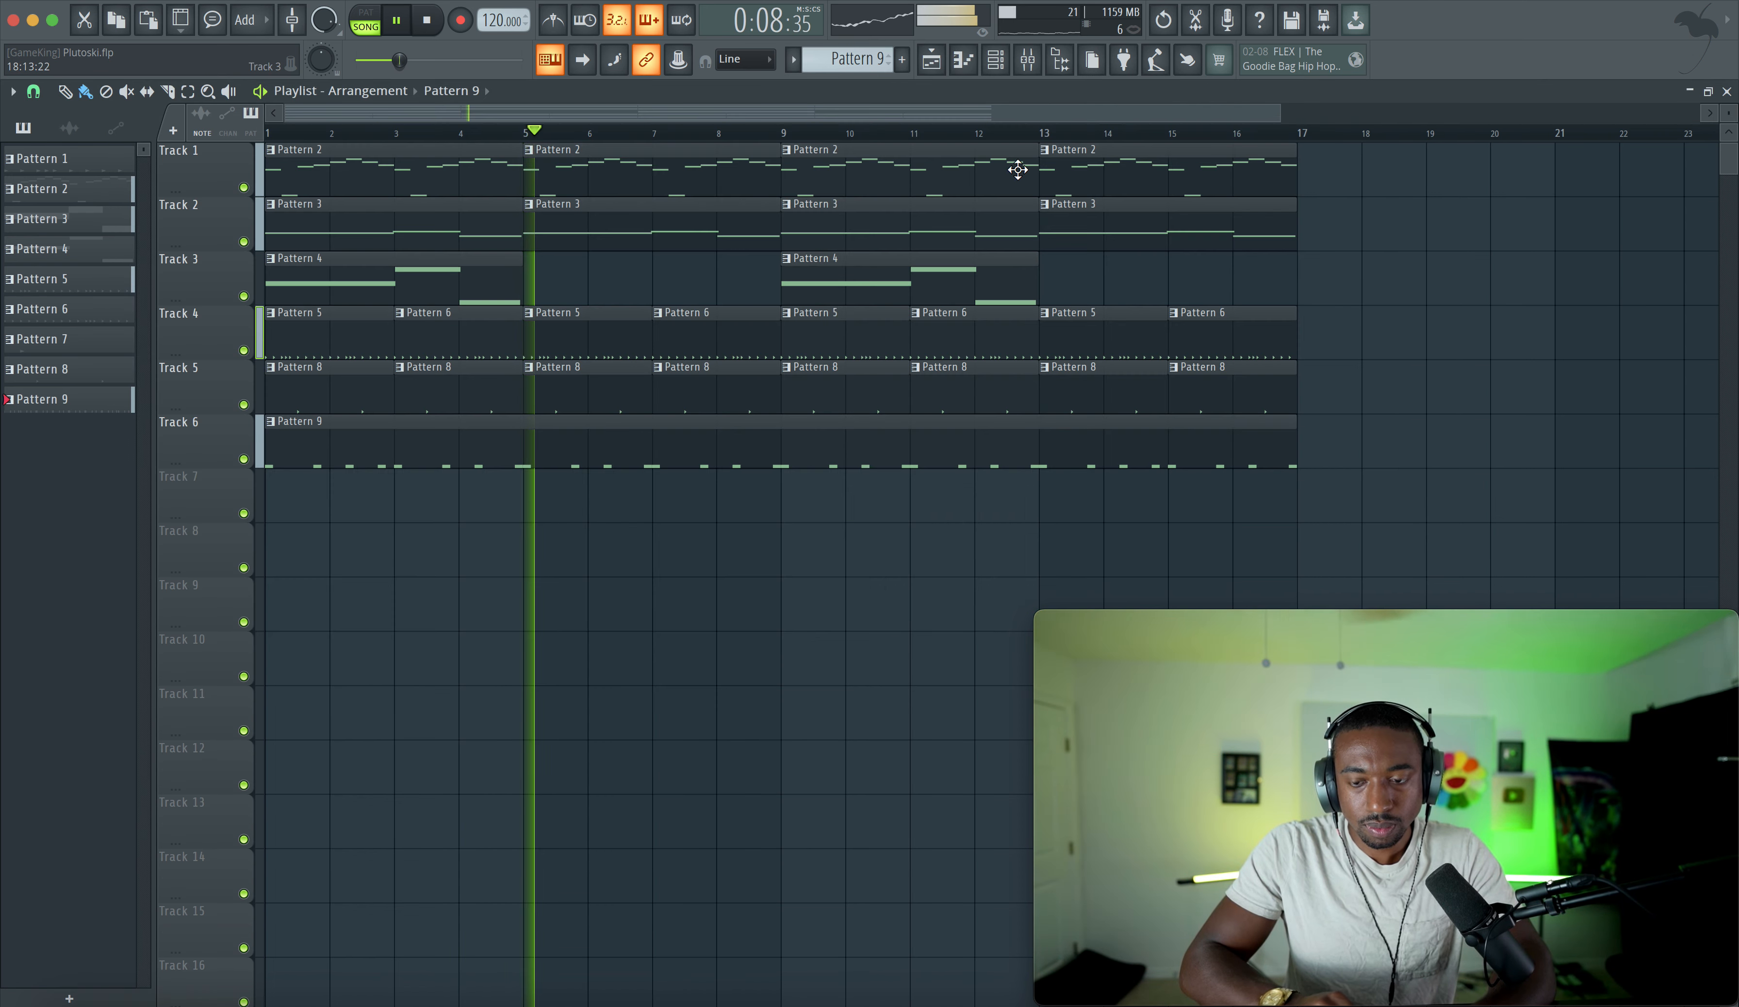
- On the Grand Piano insert, set LuxeVerb's wet level to -6.3 and its character to 0.63
{"action": "left_click", "coordinate": [1013, 64]}
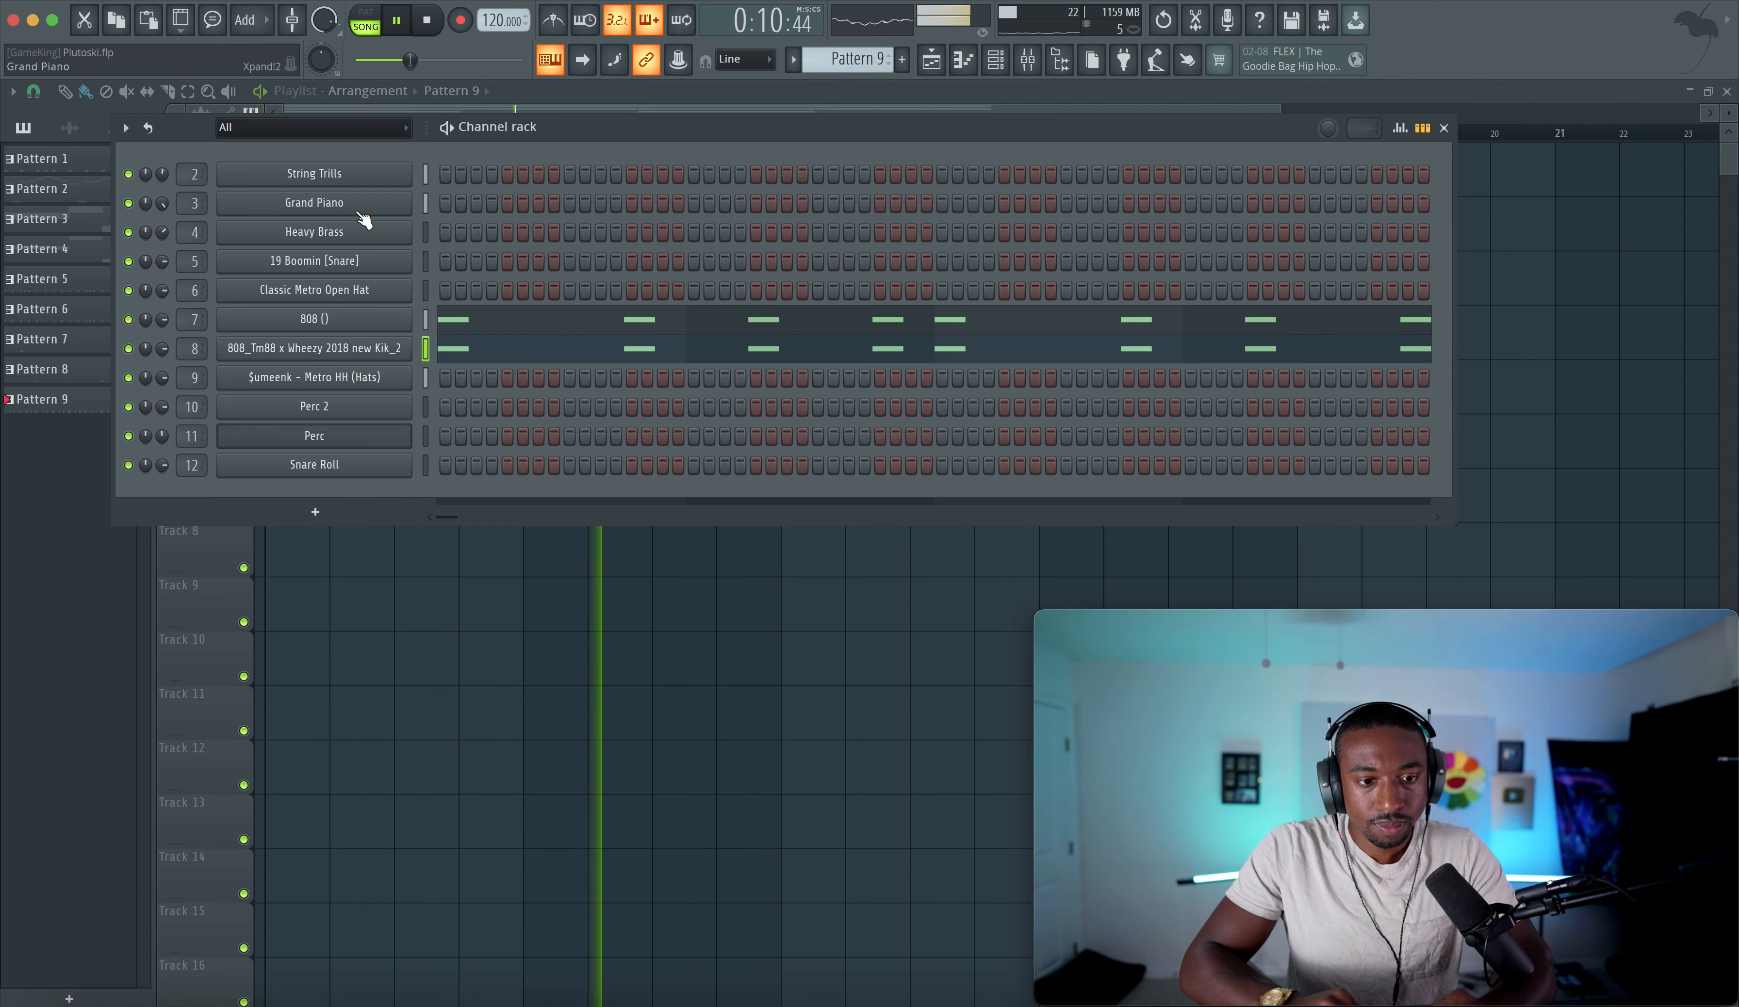
{"action": "key", "text": "F9"}
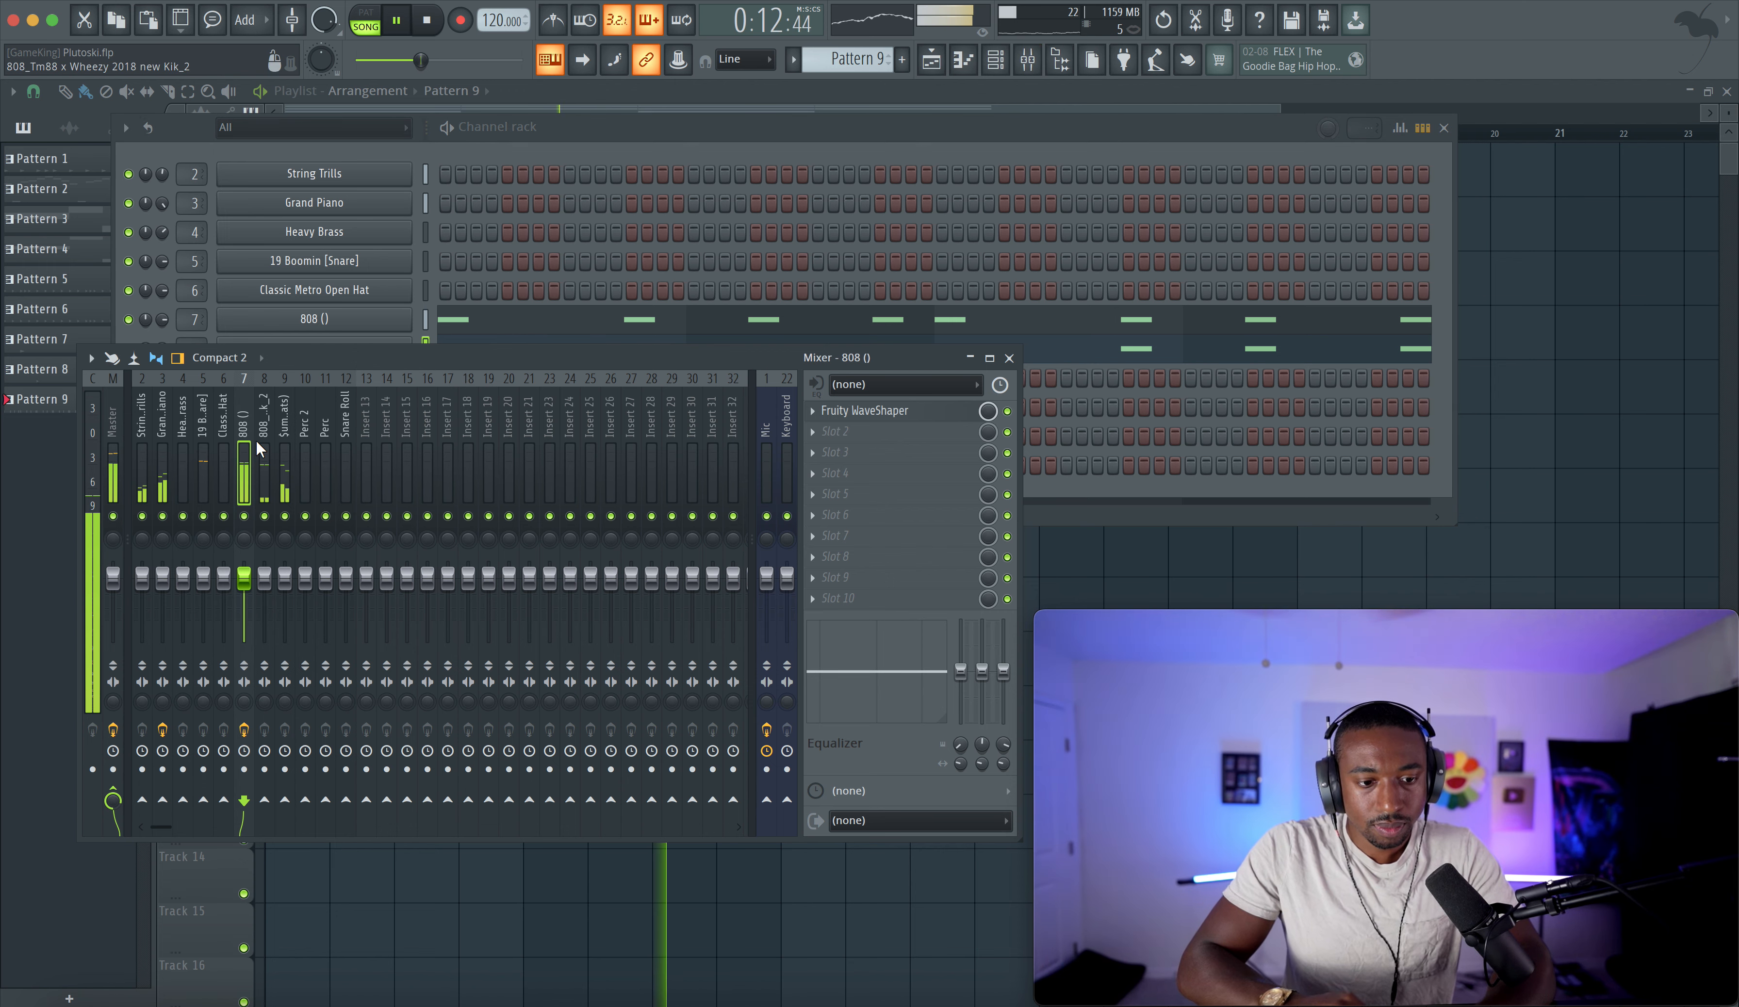
{"action": "left_click", "coordinate": [162, 460]}
{"action": "left_click", "coordinate": [899, 412]}
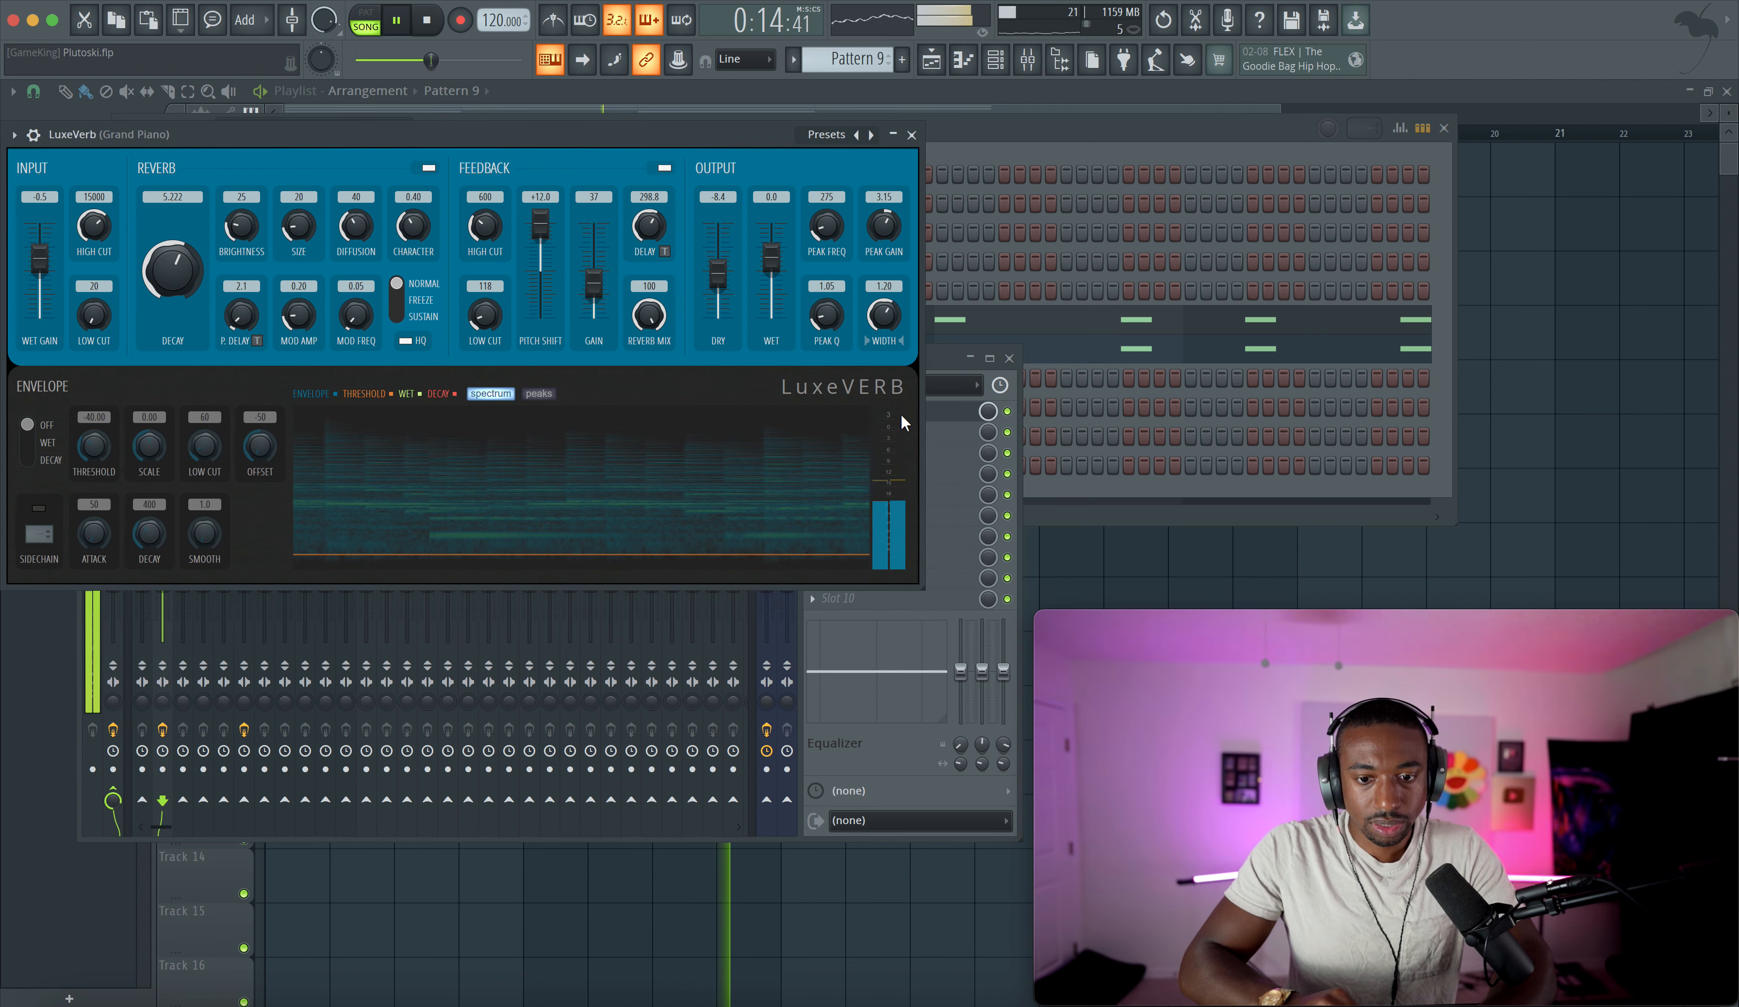
{"action": "mouse_move", "coordinate": [773, 257]}
{"action": "left_mouse_down"}
{"action": "mouse_move", "coordinate": [772, 273]}
{"action": "mouse_move", "coordinate": [718, 276]}
{"action": "mouse_move", "coordinate": [771, 269]}
{"action": "left_mouse_up"}
{"action": "left_click_drag", "start_coordinate": [413, 226], "coordinate": [413, 205]}
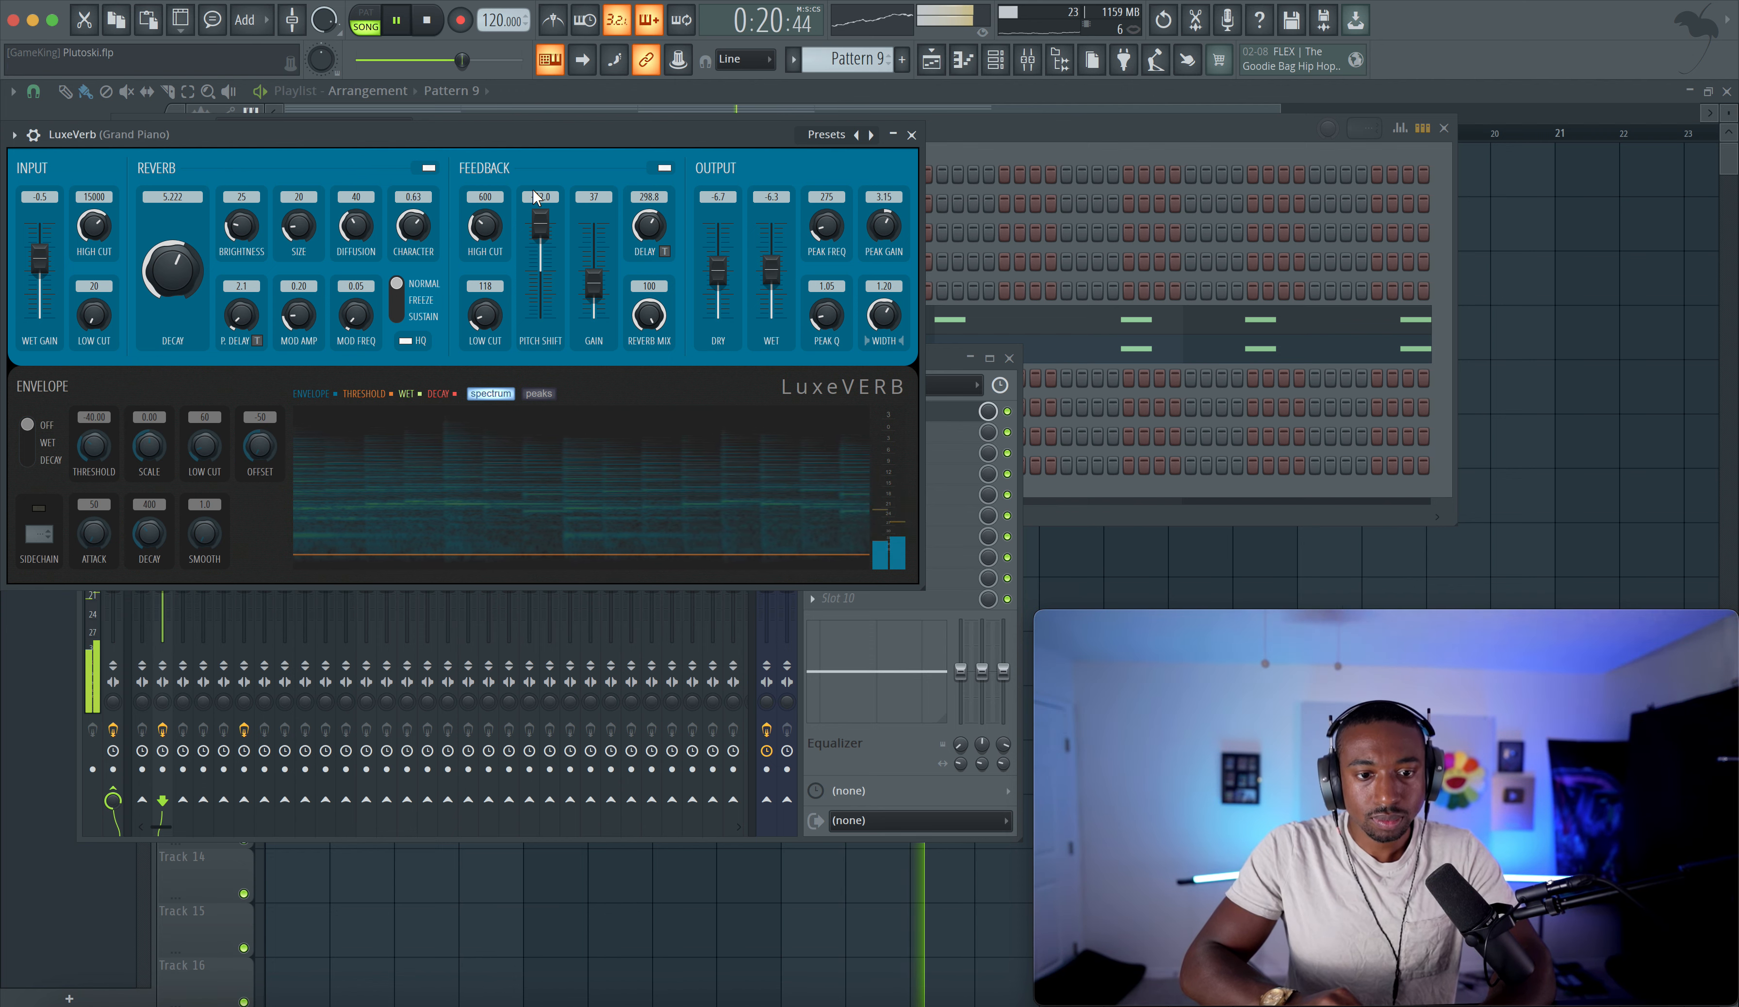
{"action": "left_click", "coordinate": [911, 135]}
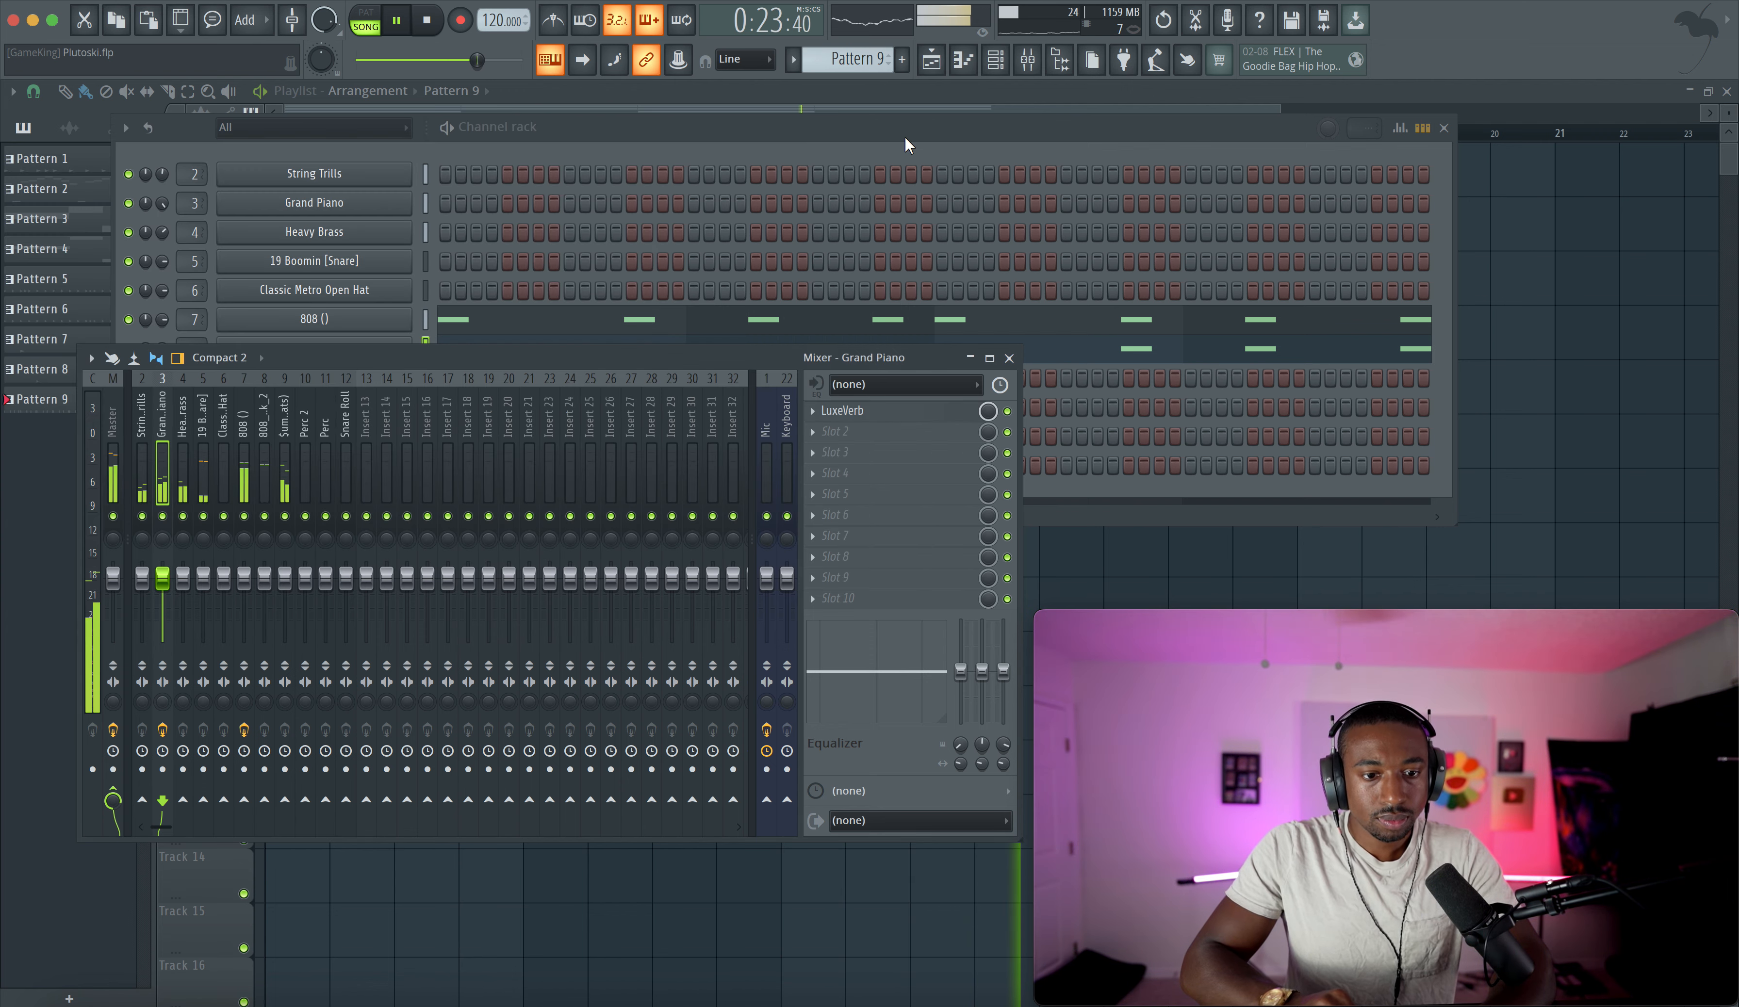
- Play back and save the project, and bring up the channel rack
{"action": "left_click", "coordinate": [1599, 266]}
{"action": "key", "text": "space"}
{"action": "key", "text": "super+s"}
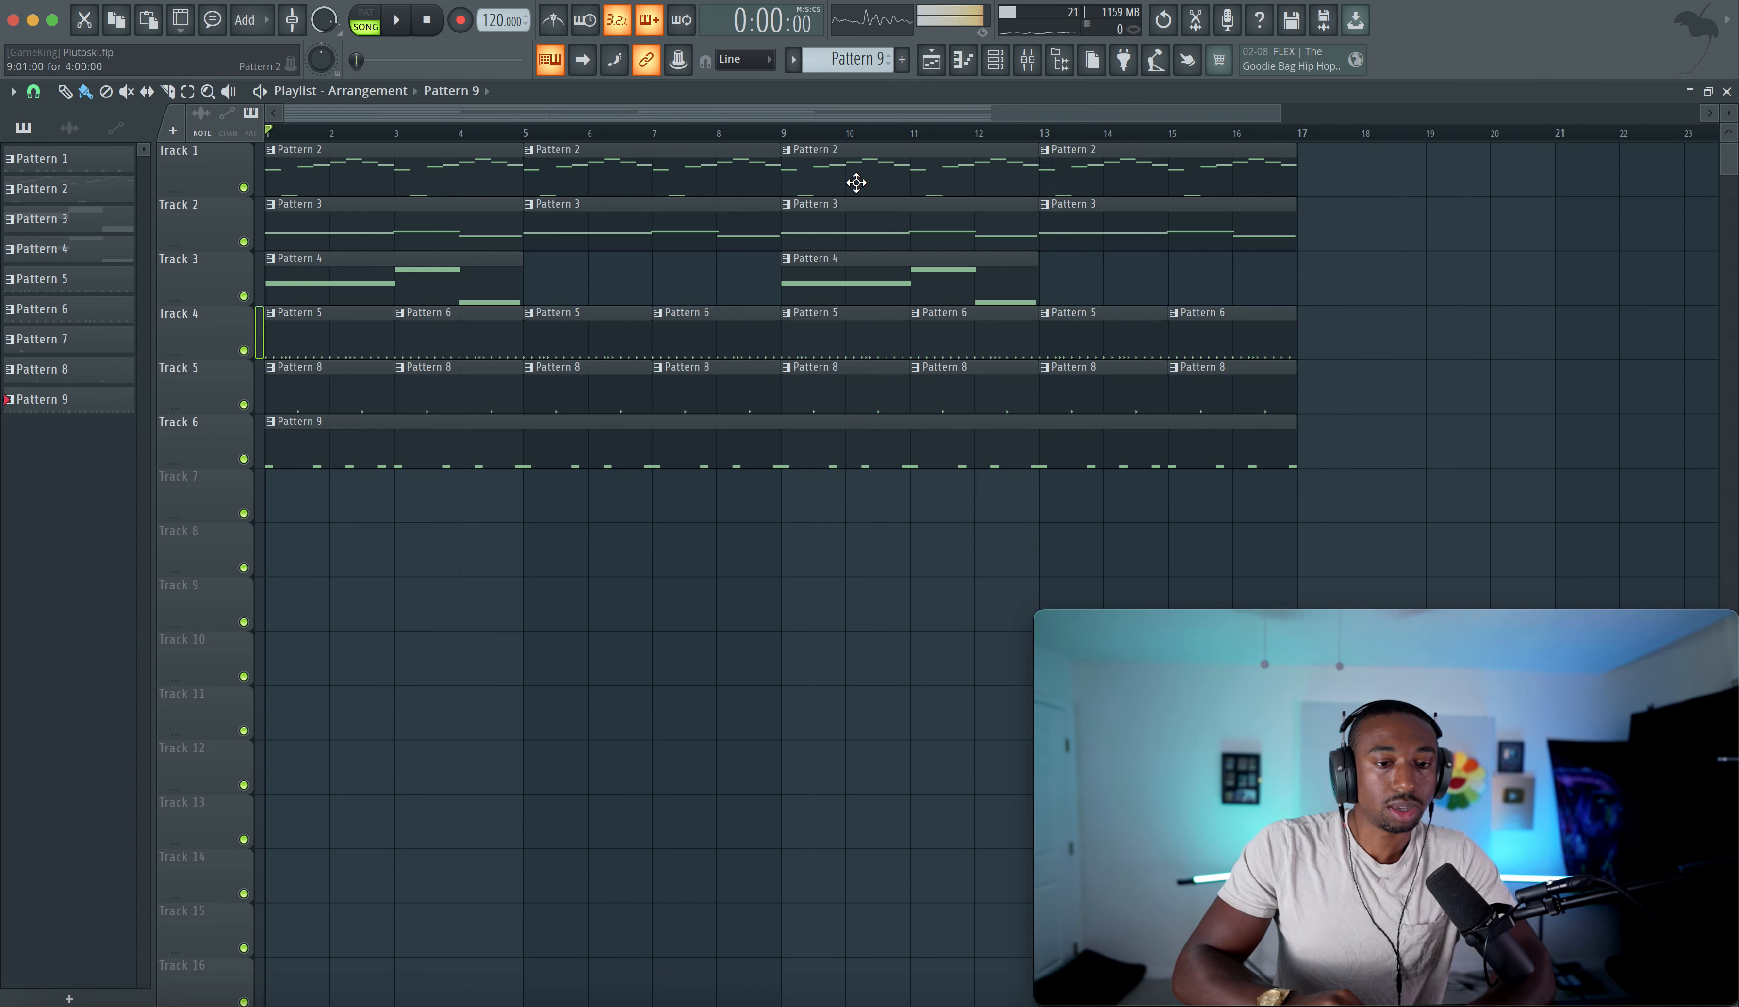
{"action": "key", "text": "space"}
{"action": "scroll", "coordinate": [858, 173], "scroll_direction": "down", "scroll_amount": 1}
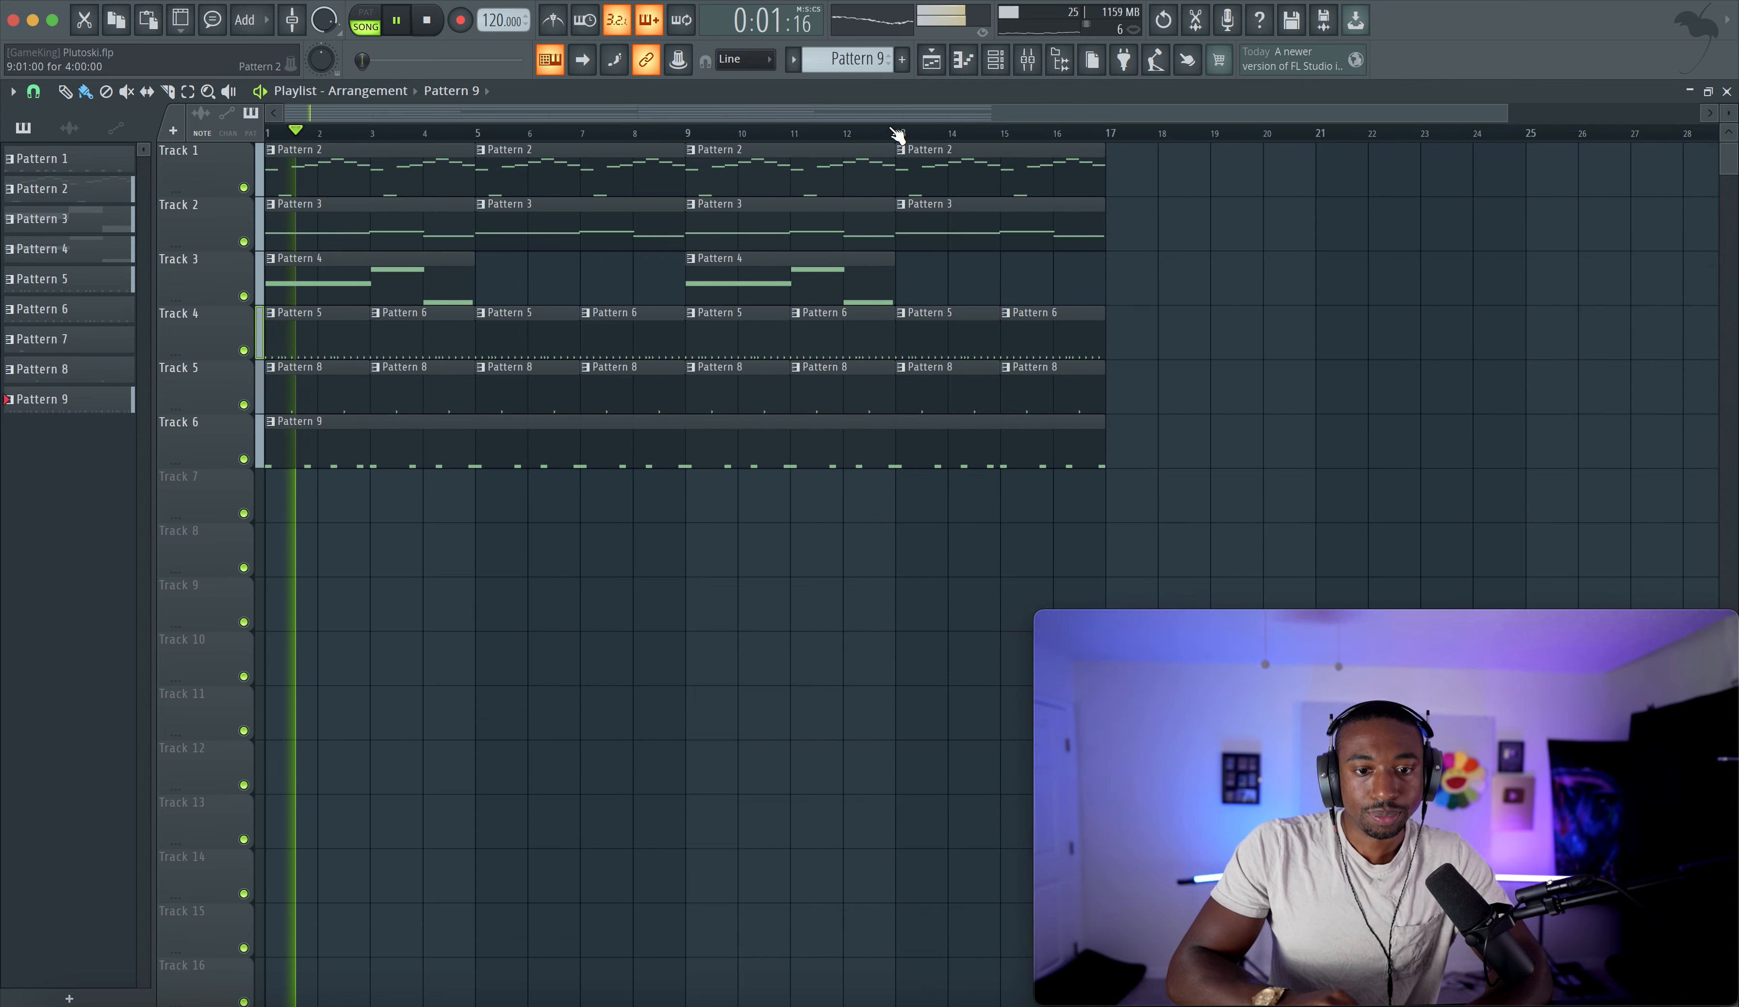
{"action": "left_click", "coordinate": [1000, 65]}
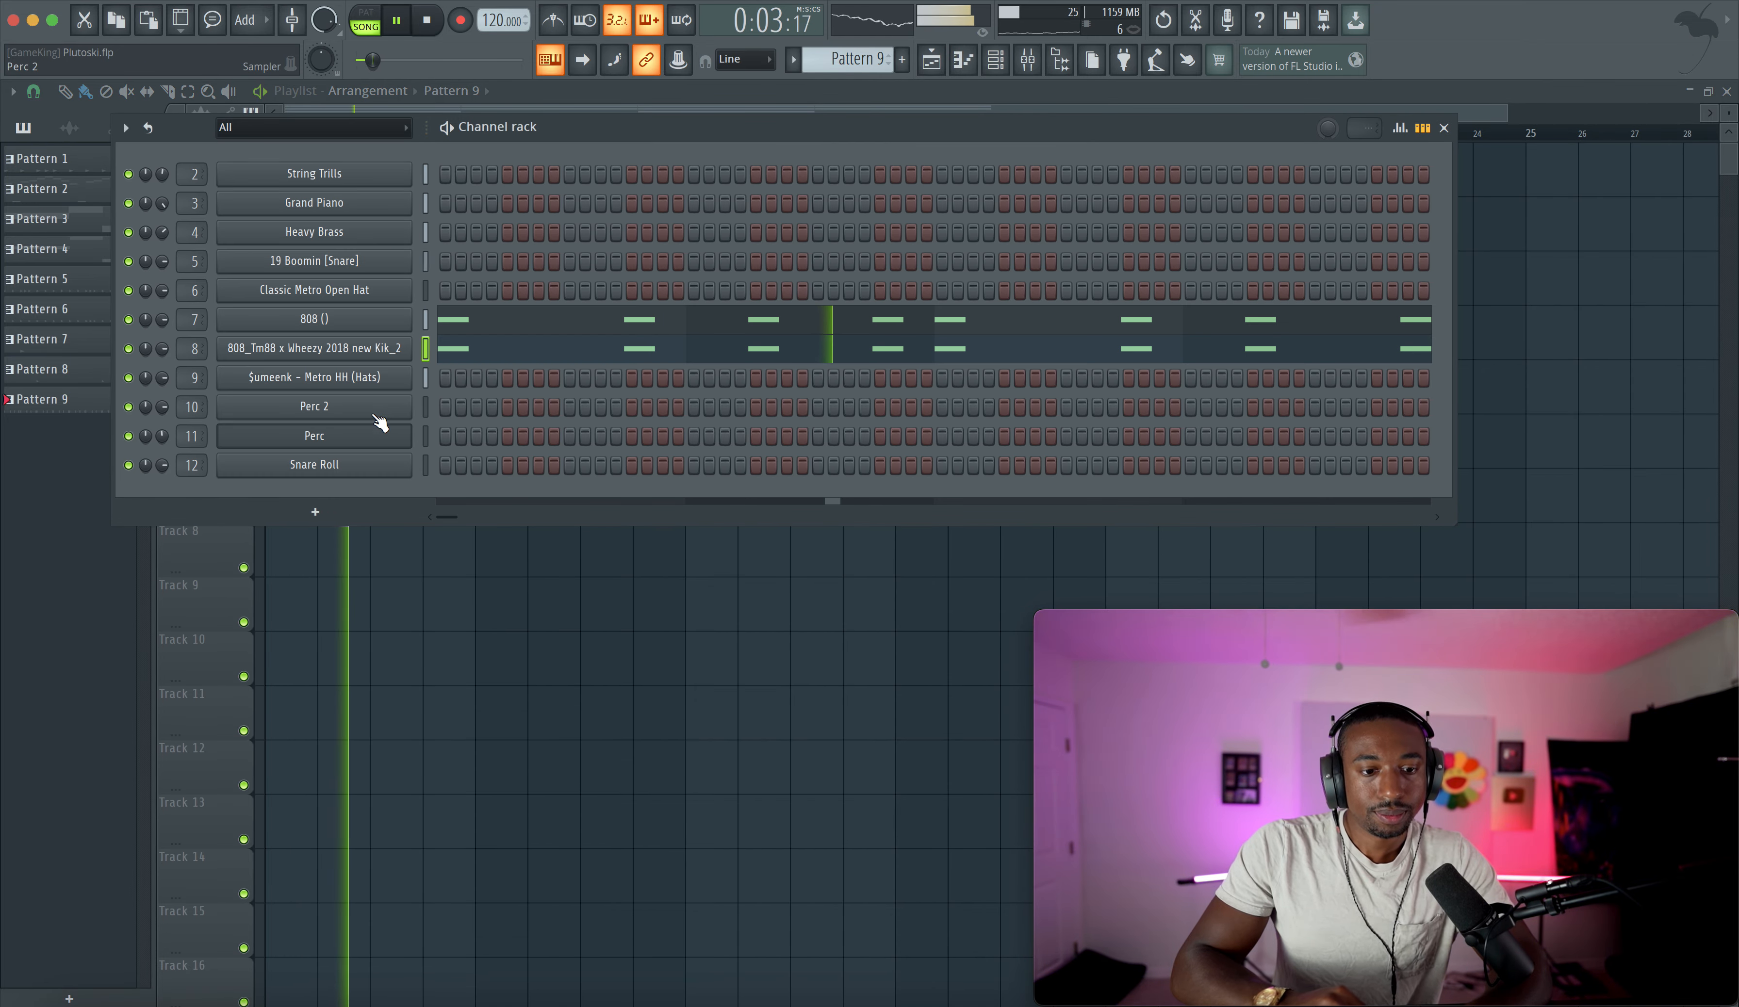
- Create a new empty Pattern 10 with the Snare Roll channel selected
{"action": "left_click", "coordinate": [427, 473]}
{"action": "scroll", "coordinate": [829, 58], "scroll_direction": "up", "scroll_amount": 1}
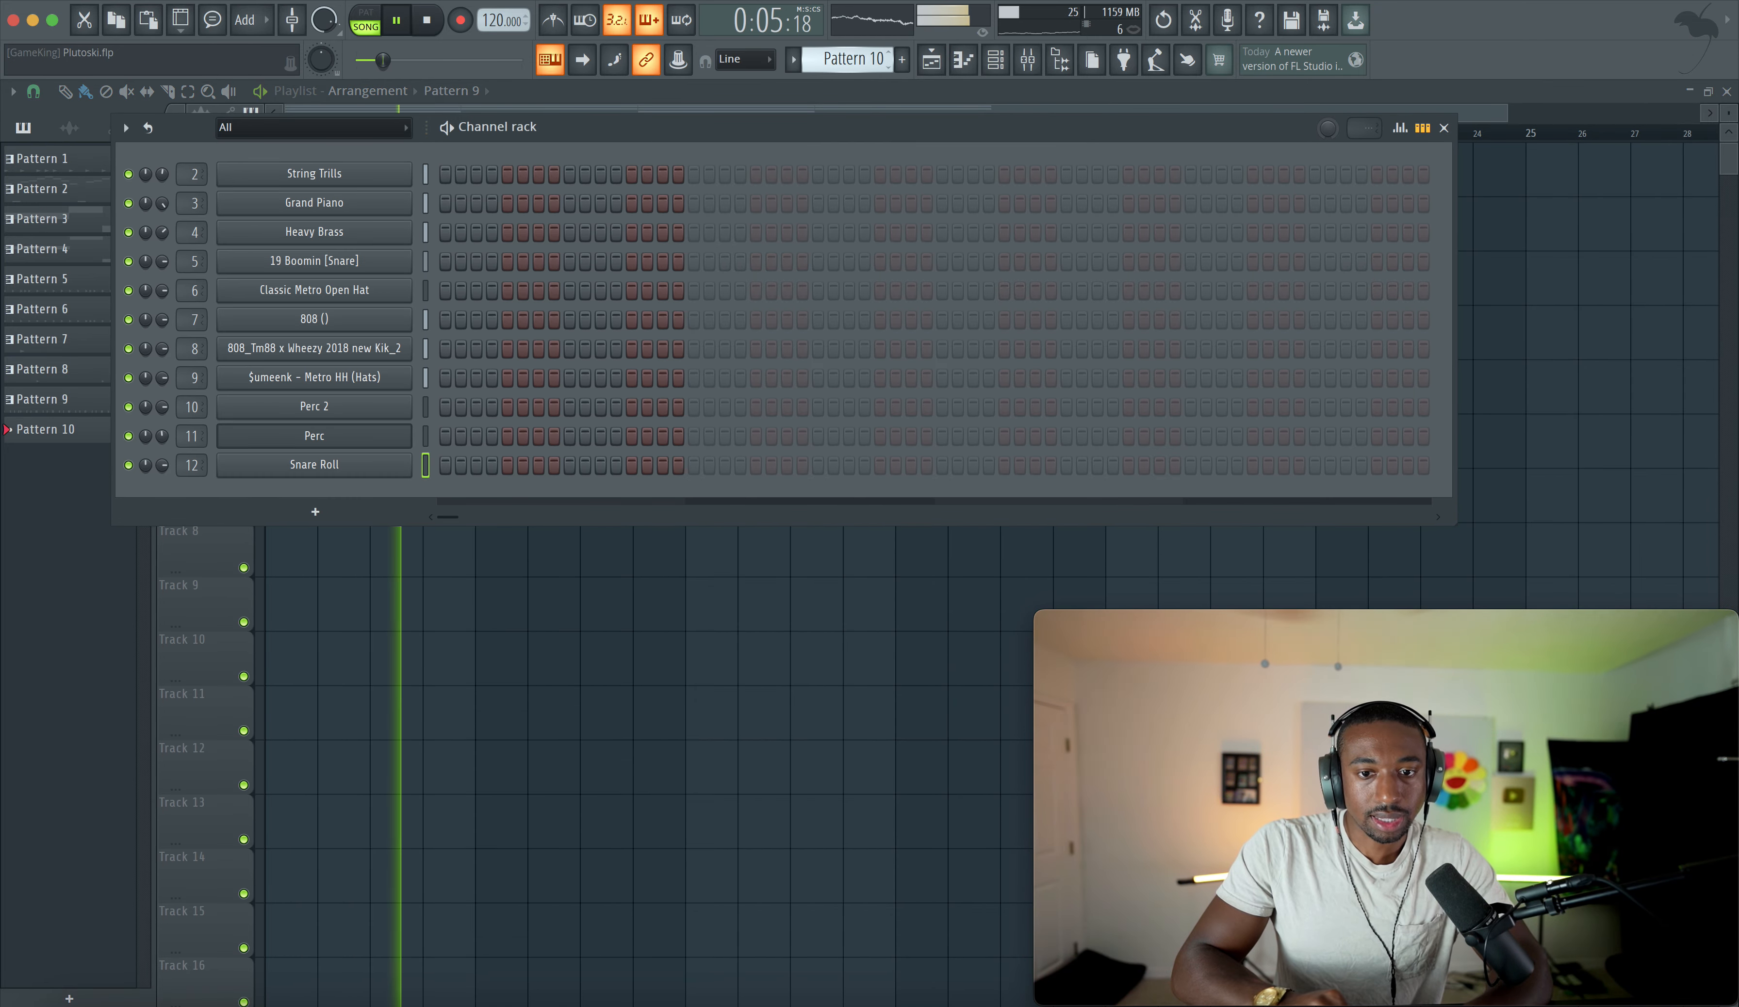
{"action": "key", "text": "space"}
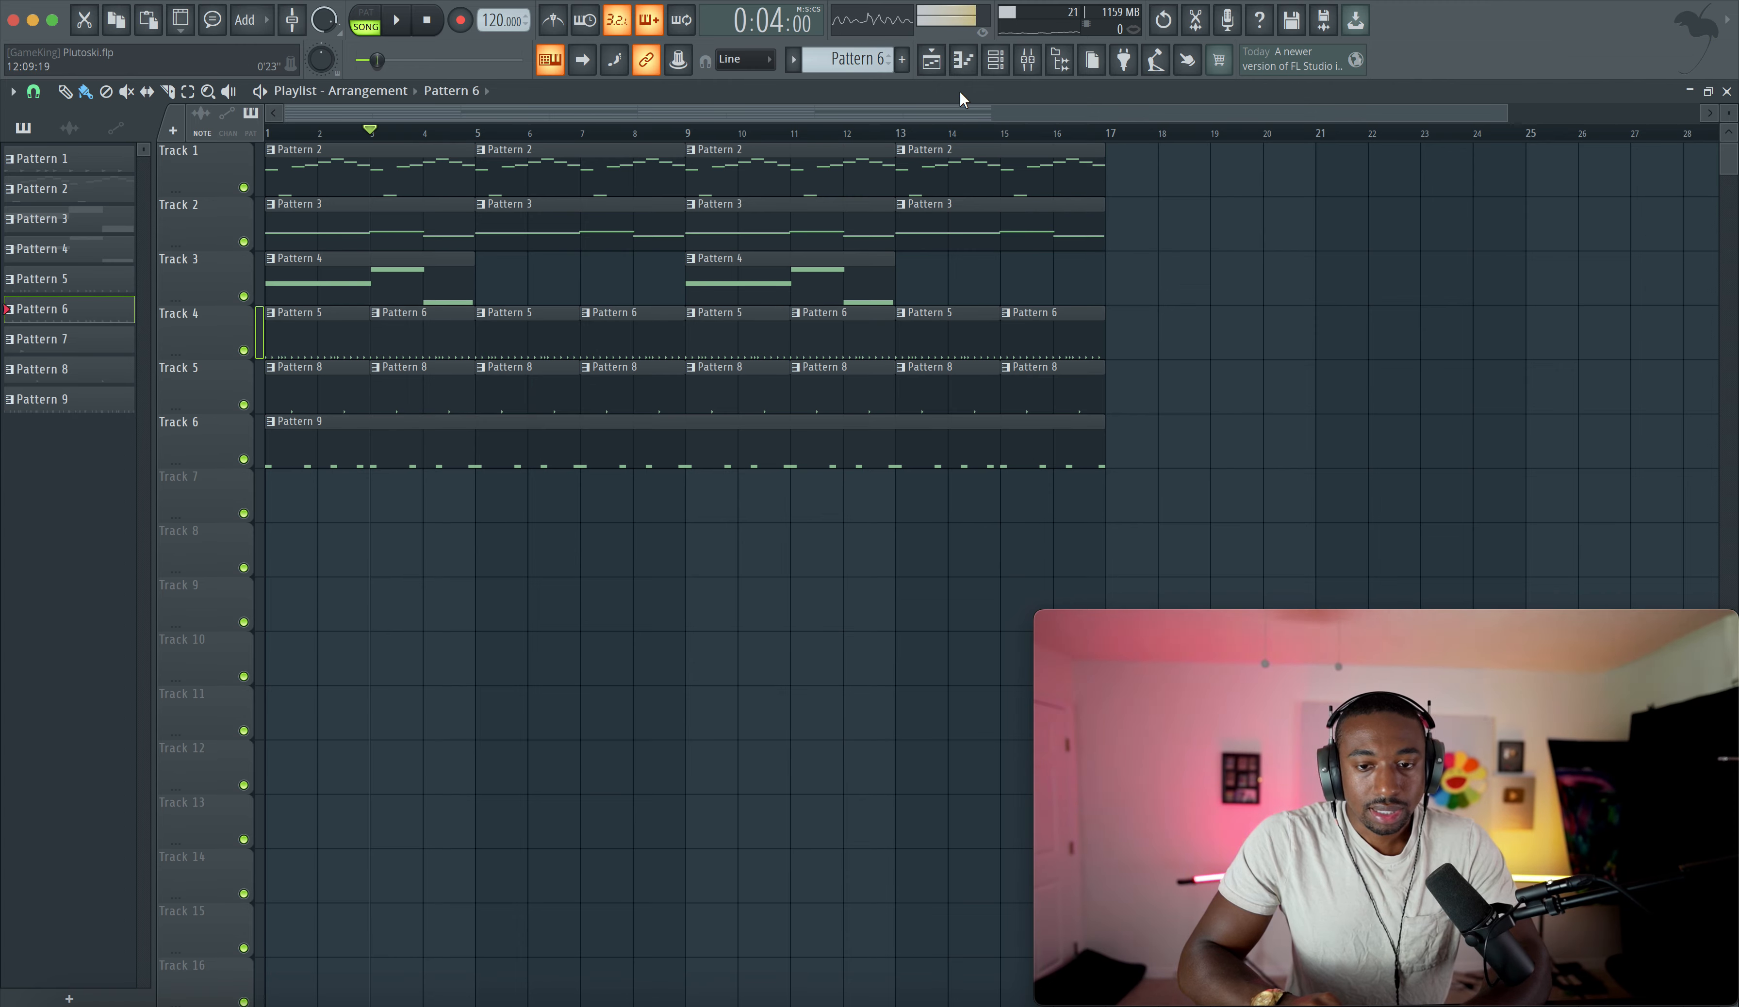
- Open the graph editor to examine the hi-hat steps' repeat settings in Pattern 6
{"action": "left_click", "coordinate": [996, 61]}
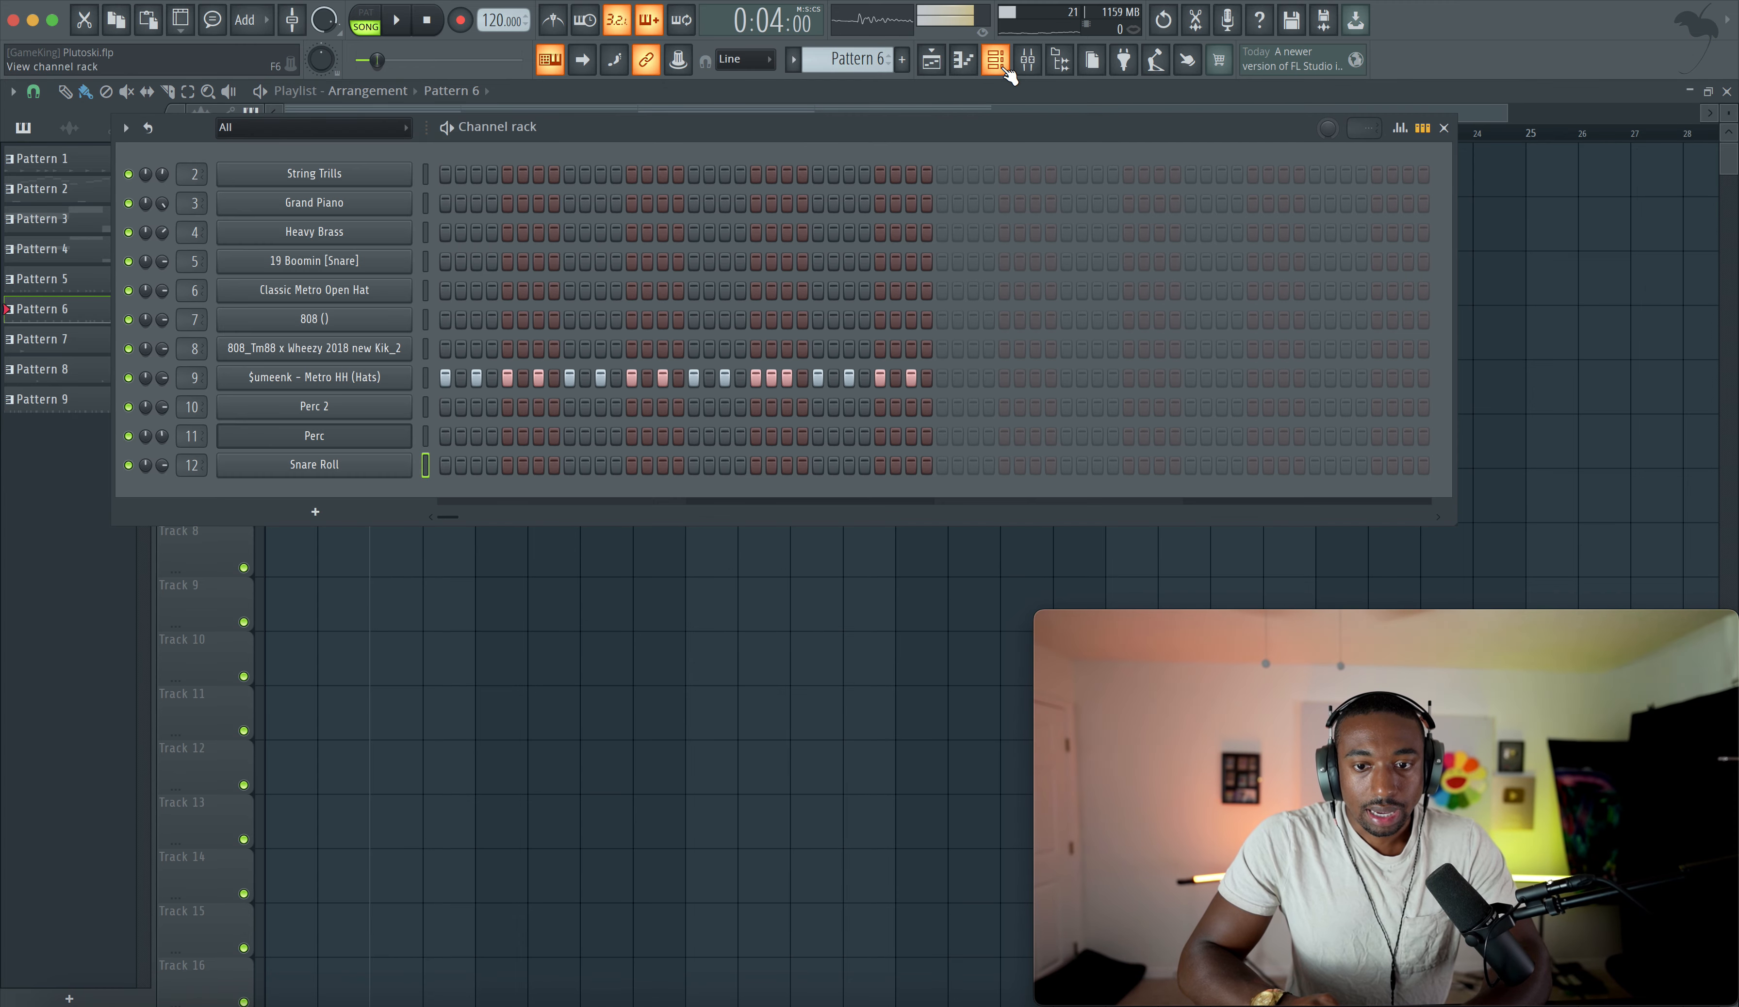
{"action": "left_click", "coordinate": [1404, 128]}
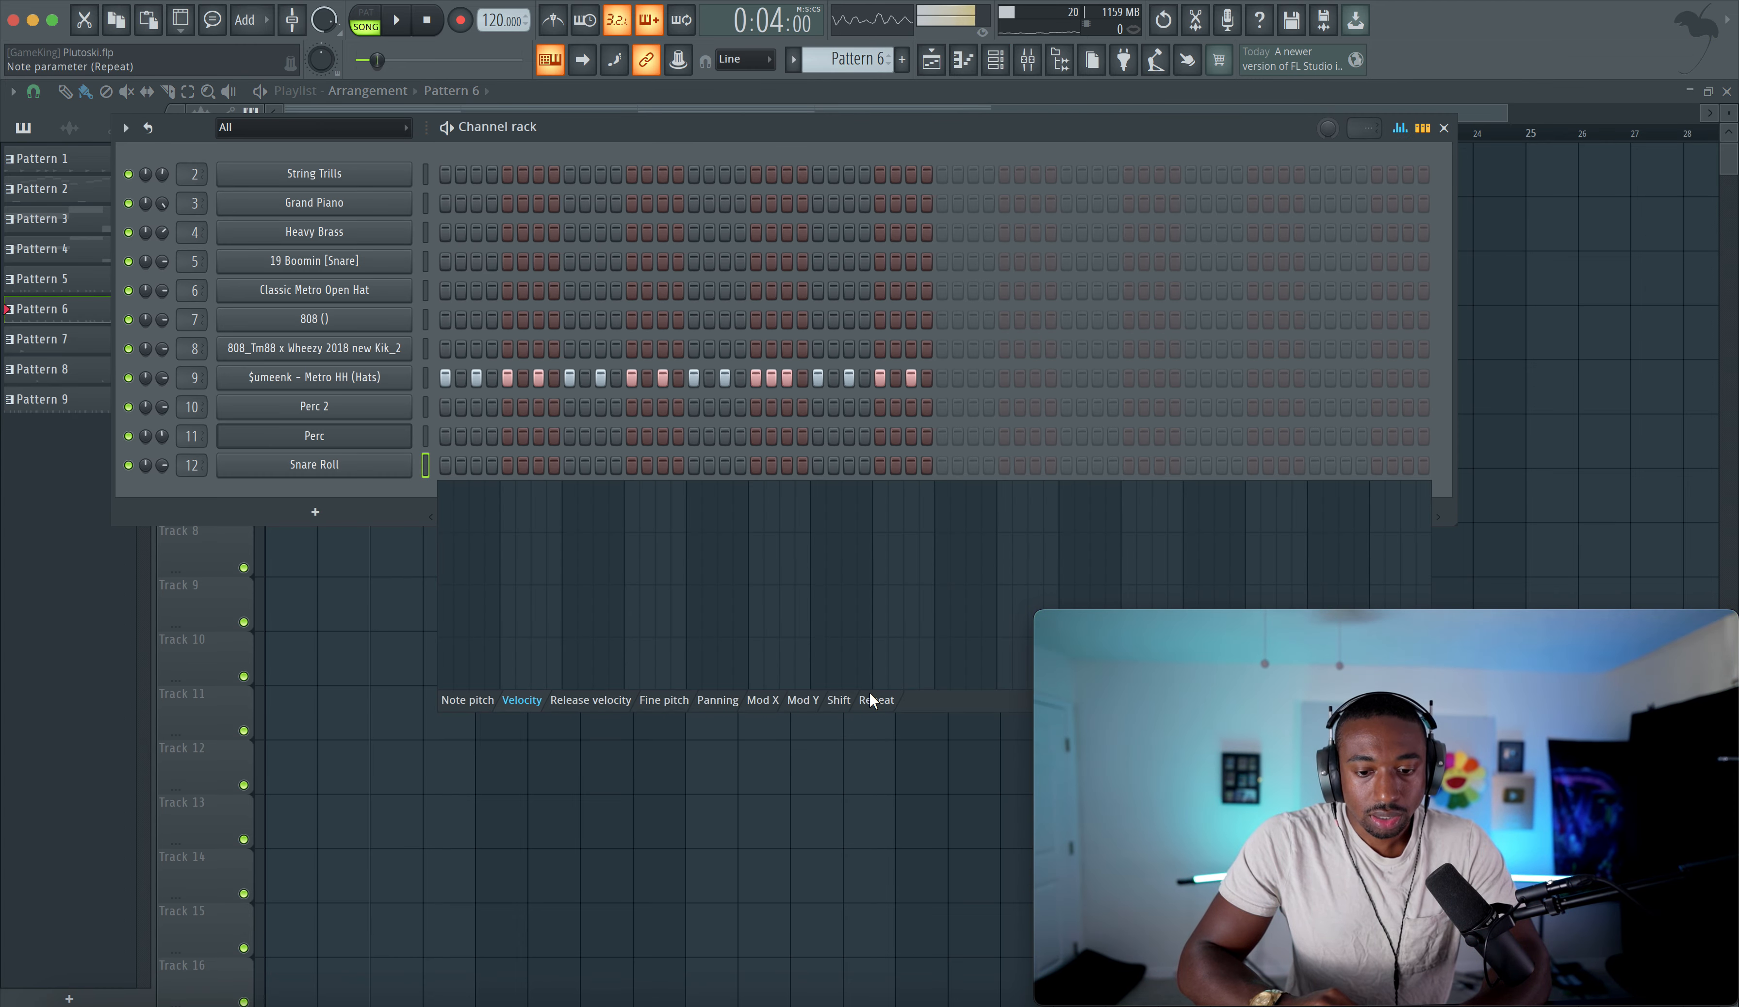
{"action": "left_click", "coordinate": [423, 379]}
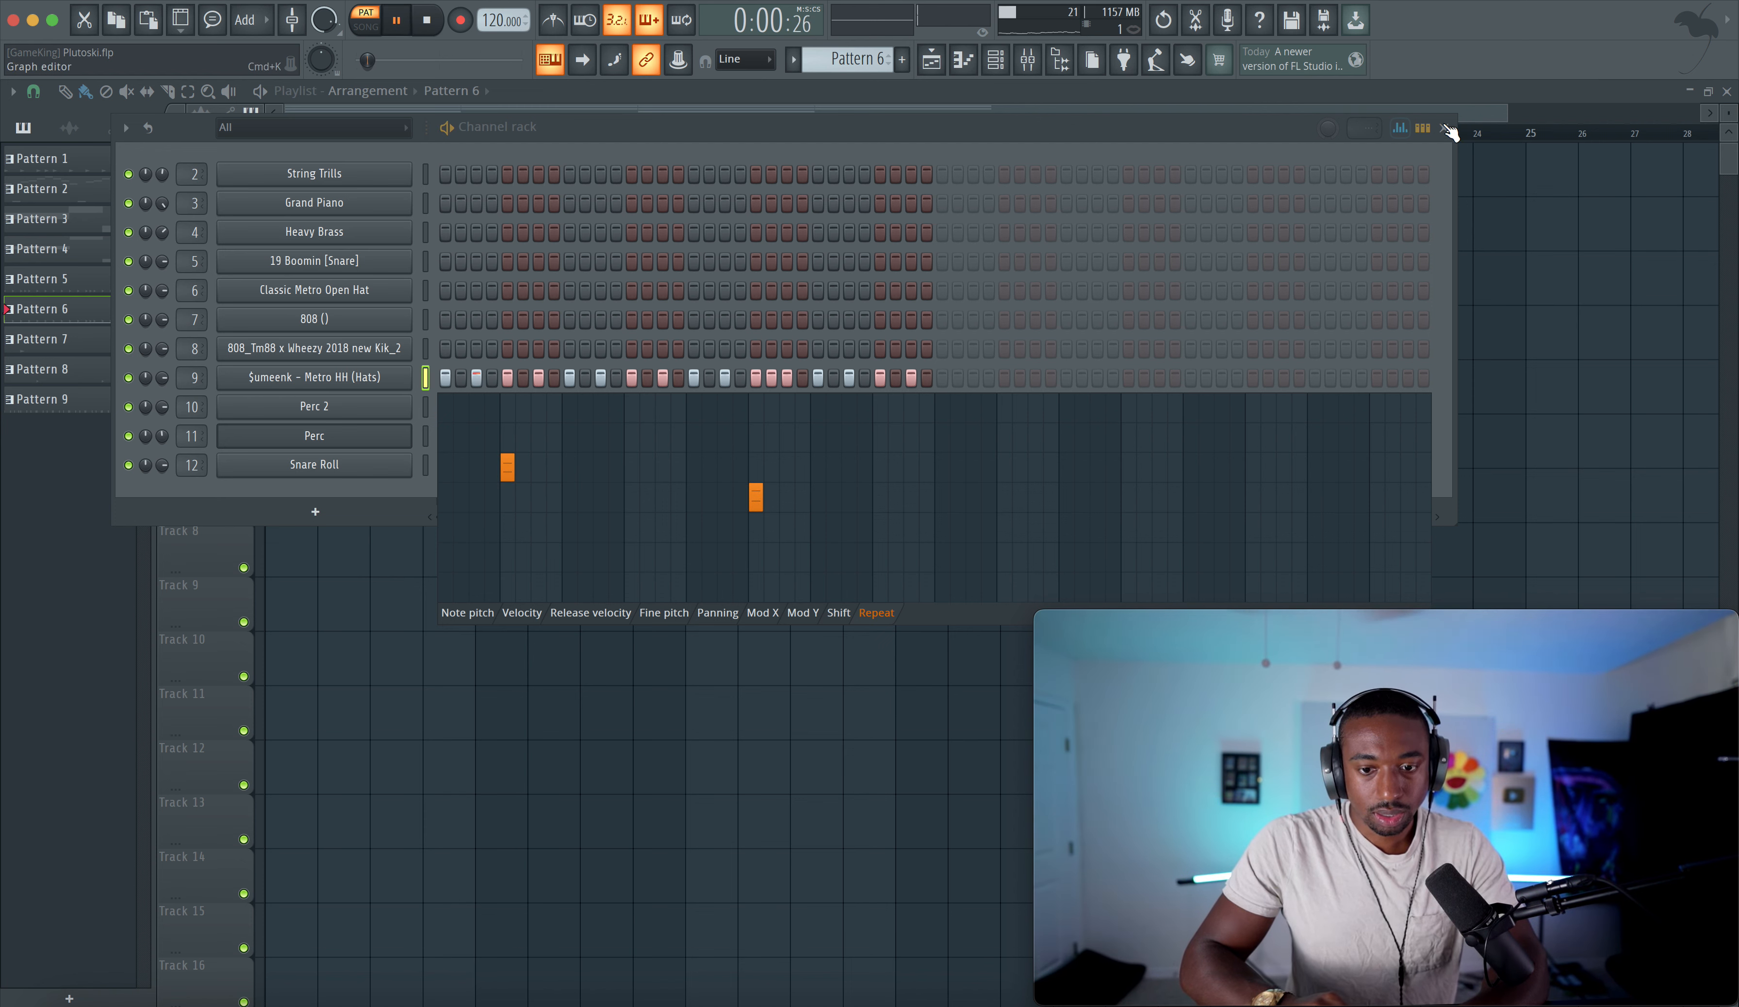
{"action": "left_click", "coordinate": [1399, 128]}
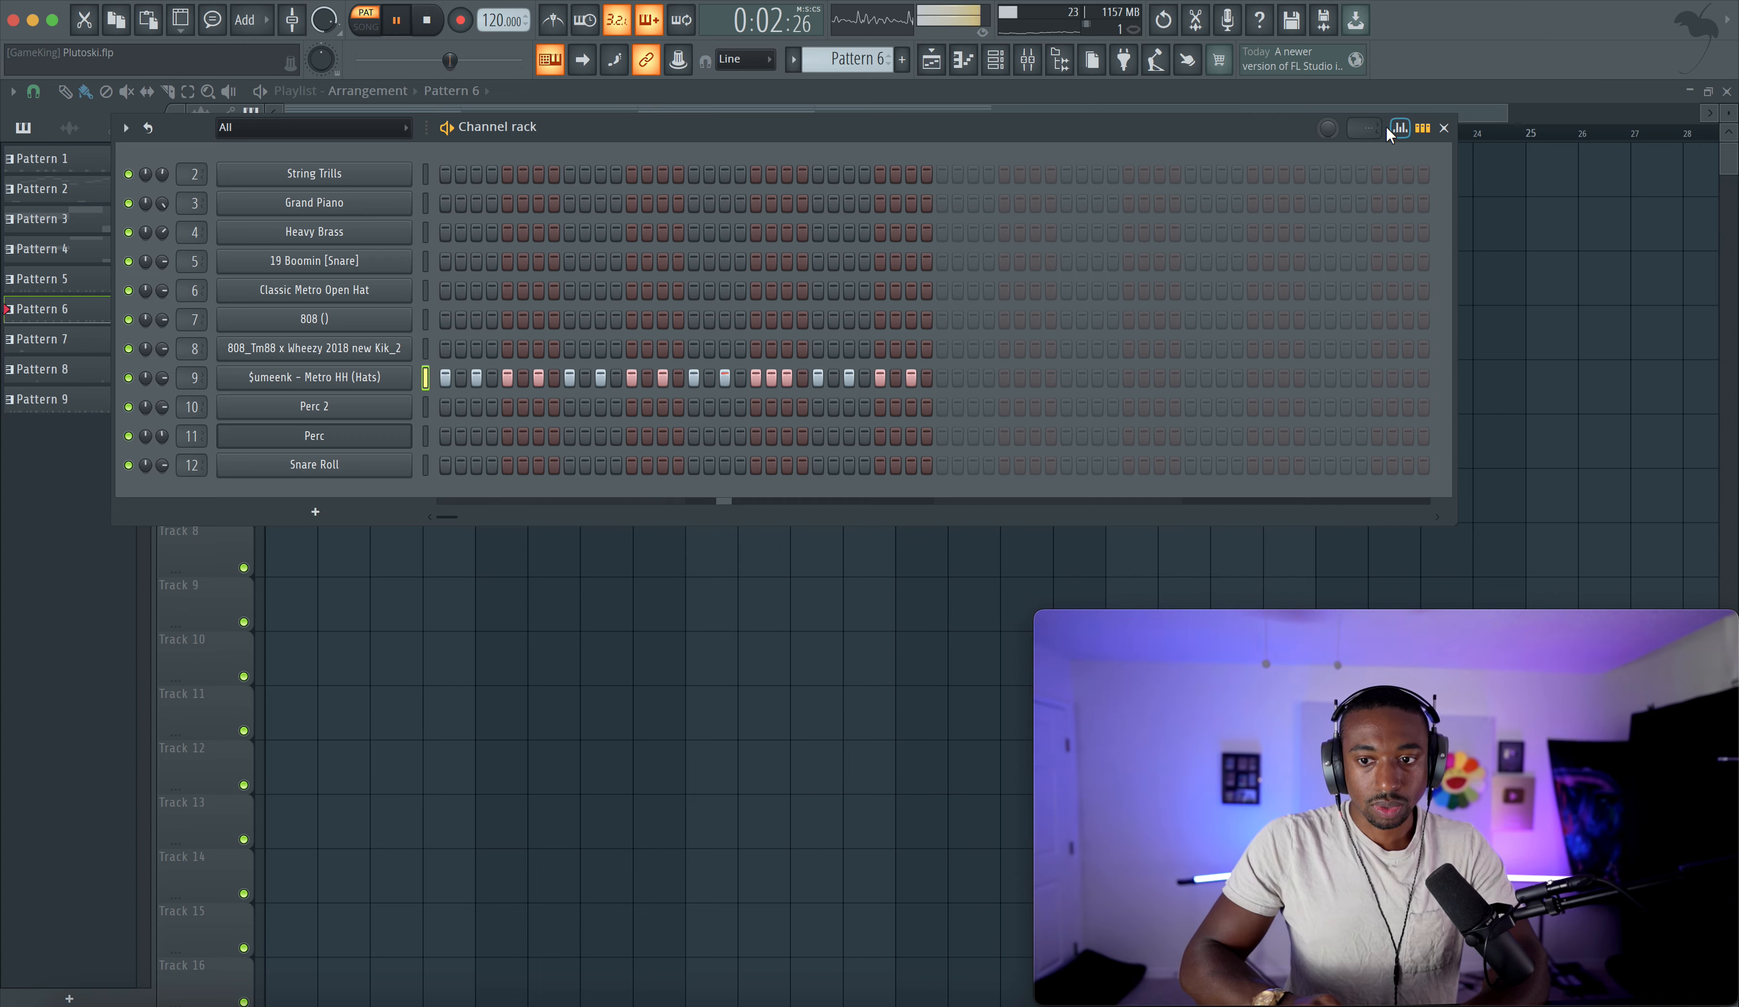
{"action": "left_click", "coordinate": [1444, 129]}
{"action": "key", "text": "space"}
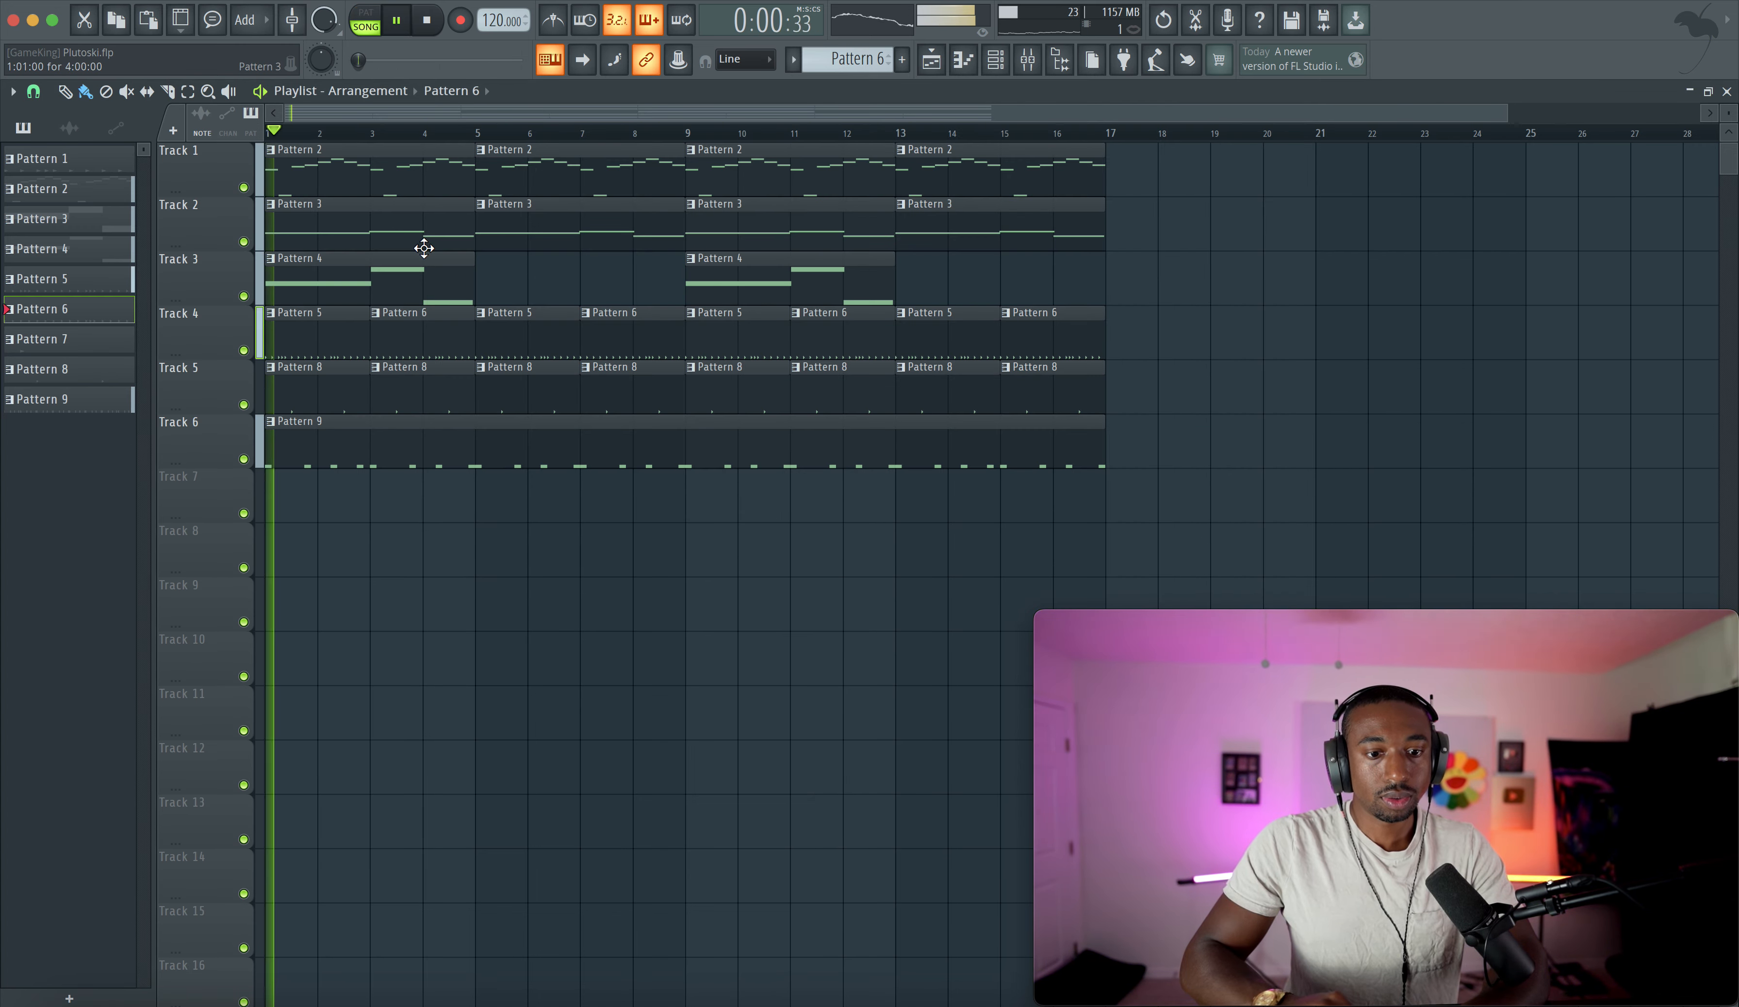
- Inspect the 808 kick sampler settings and its mixer insert
{"action": "left_click", "coordinate": [995, 61]}
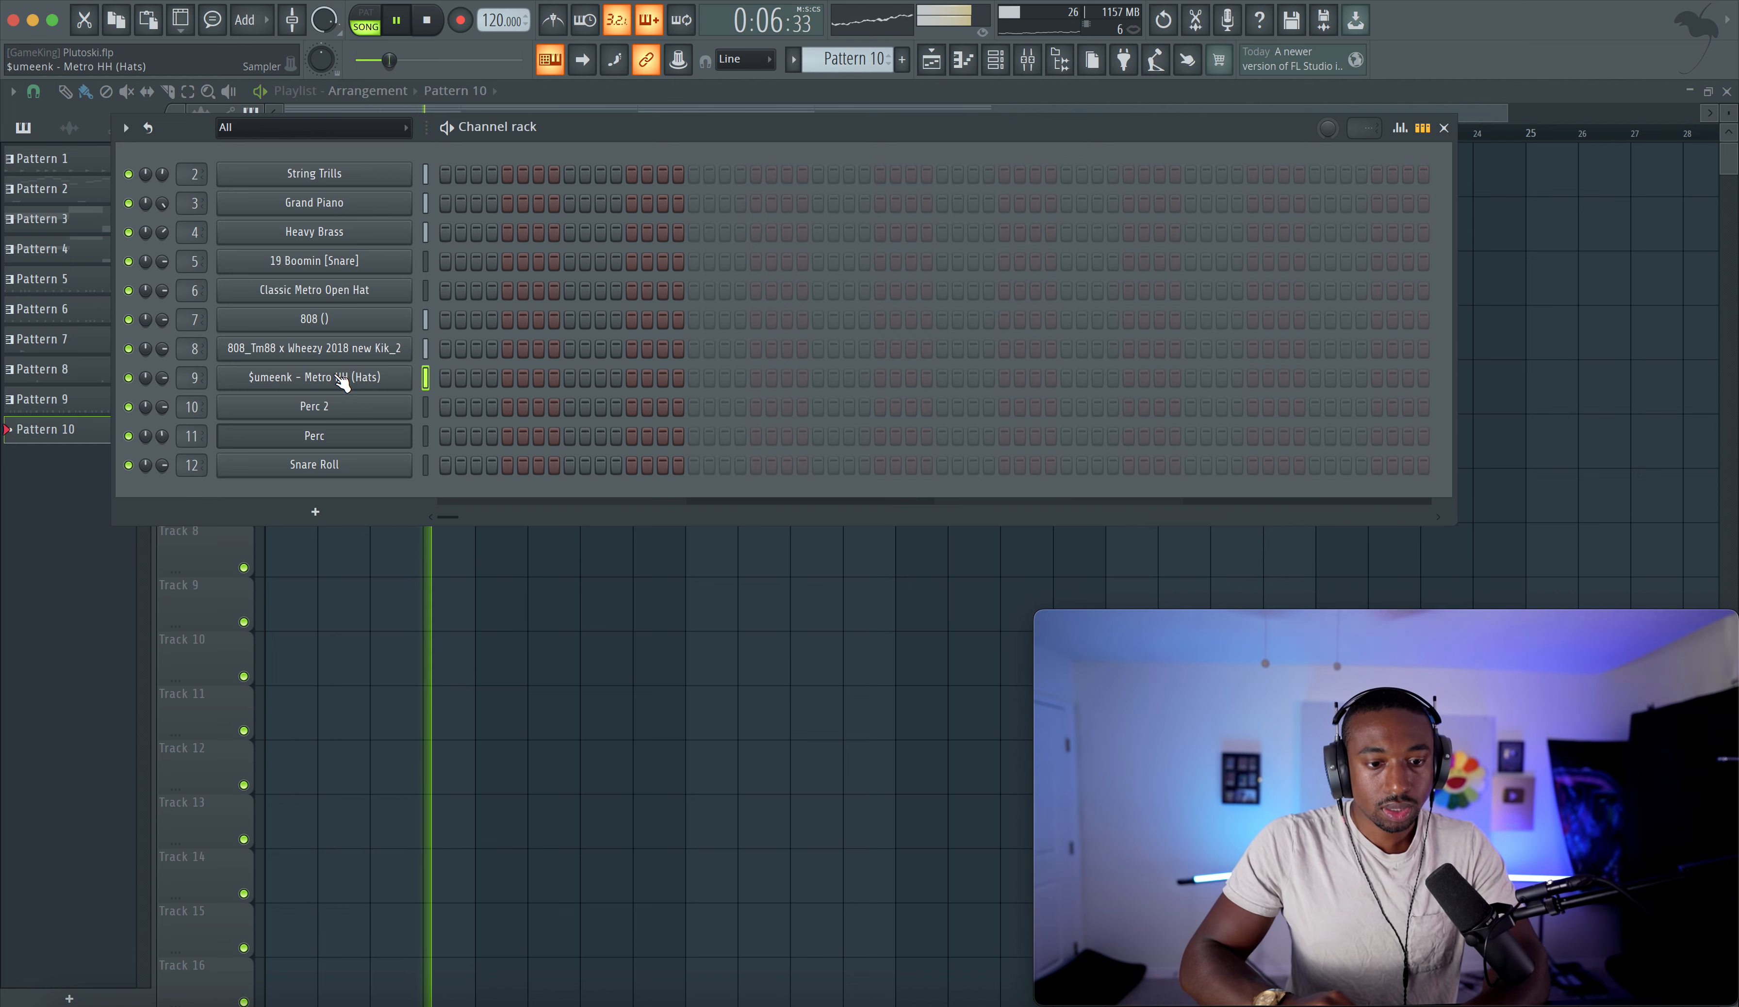
{"action": "left_click", "coordinate": [253, 349]}
{"action": "left_click", "coordinate": [340, 314]}
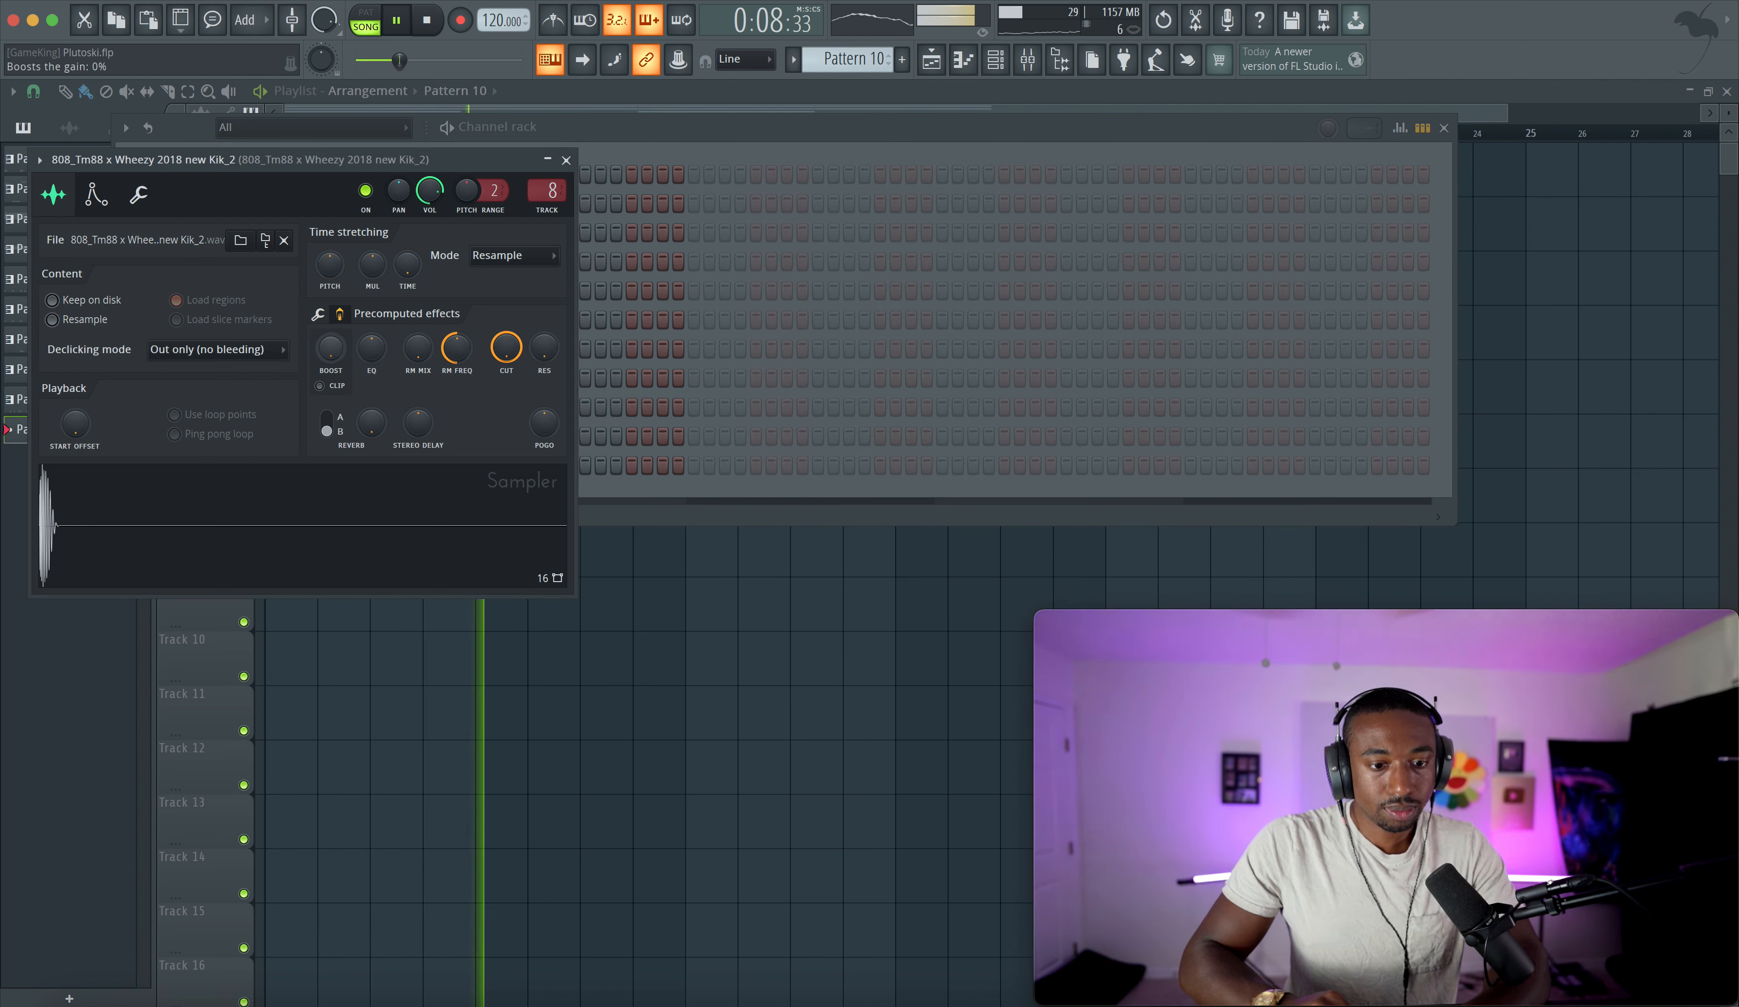
{"action": "left_click", "coordinate": [566, 160]}
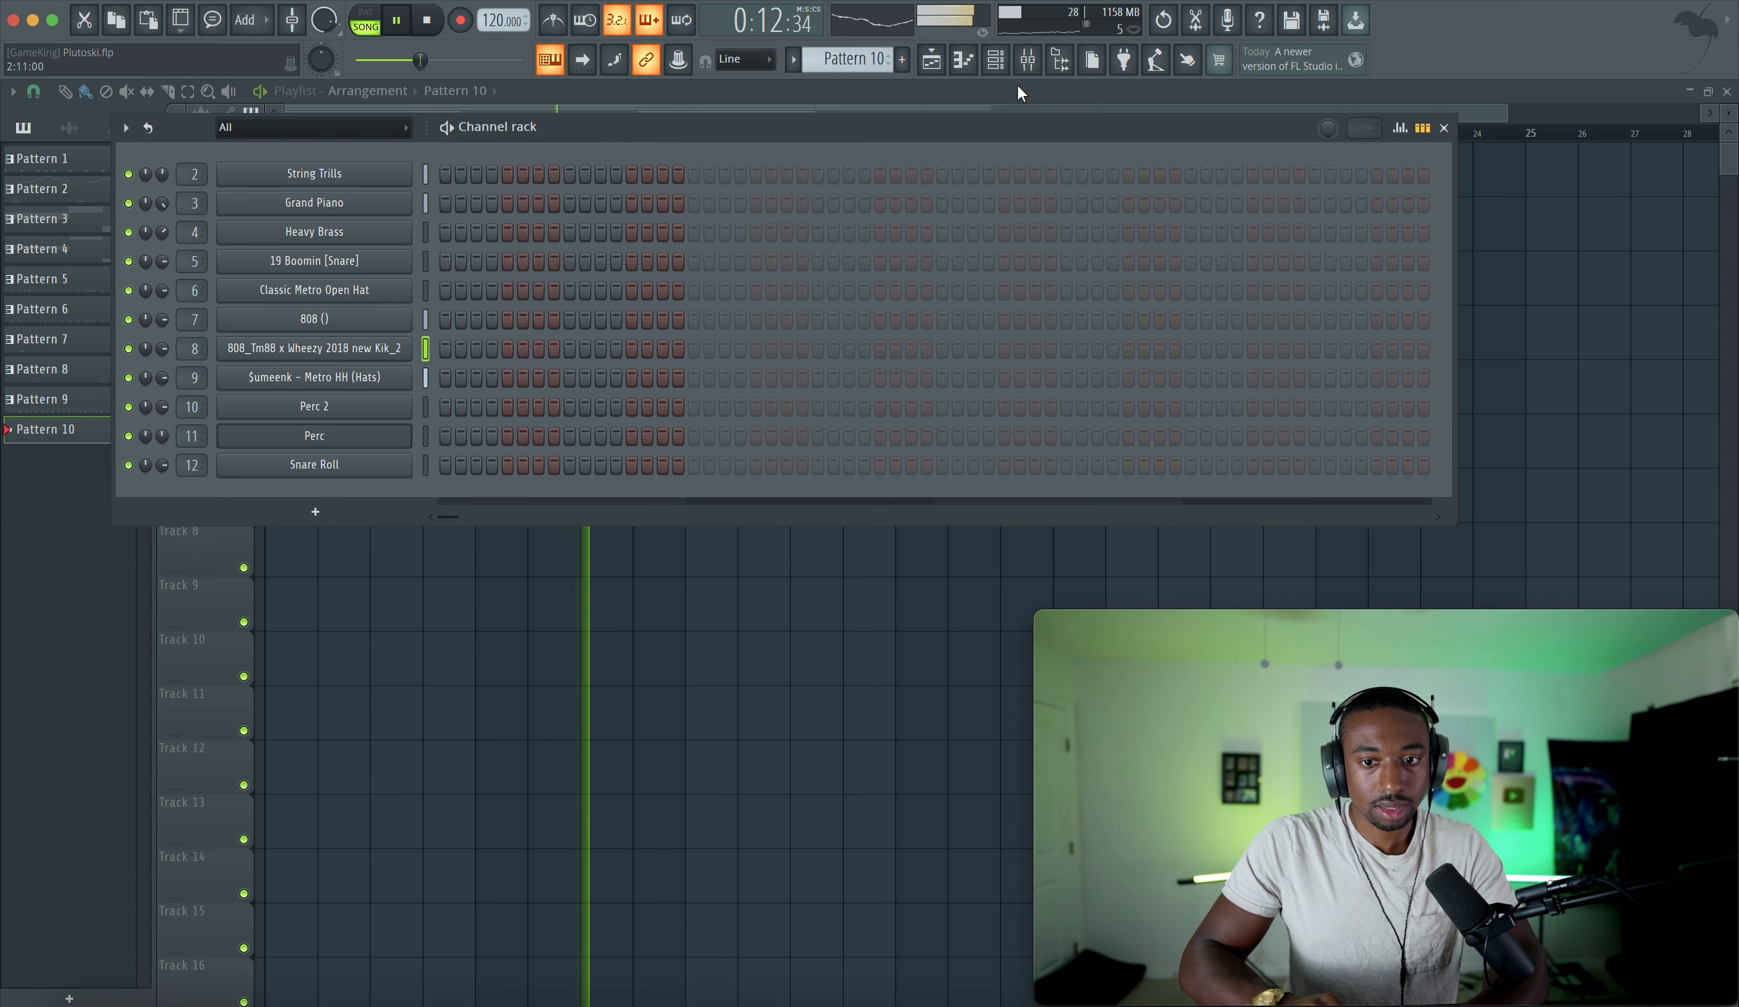
{"action": "left_click", "coordinate": [1027, 65]}
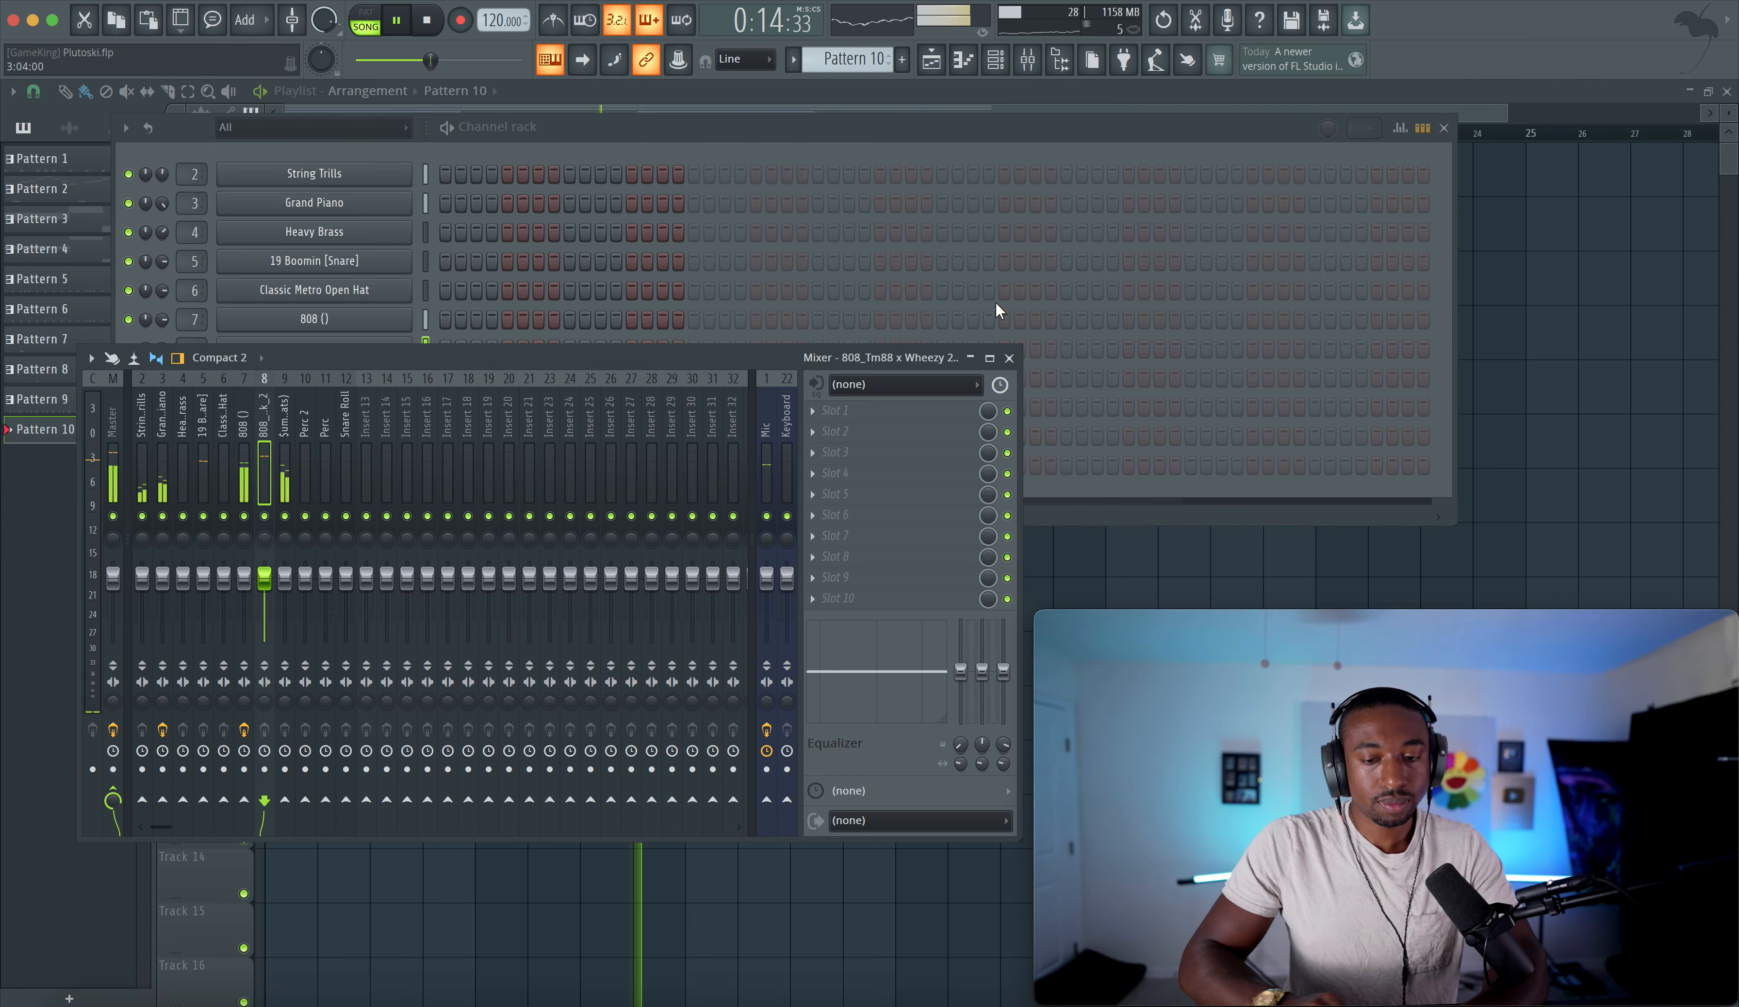
{"action": "left_click", "coordinate": [1010, 357]}
{"action": "key", "text": "Escape"}
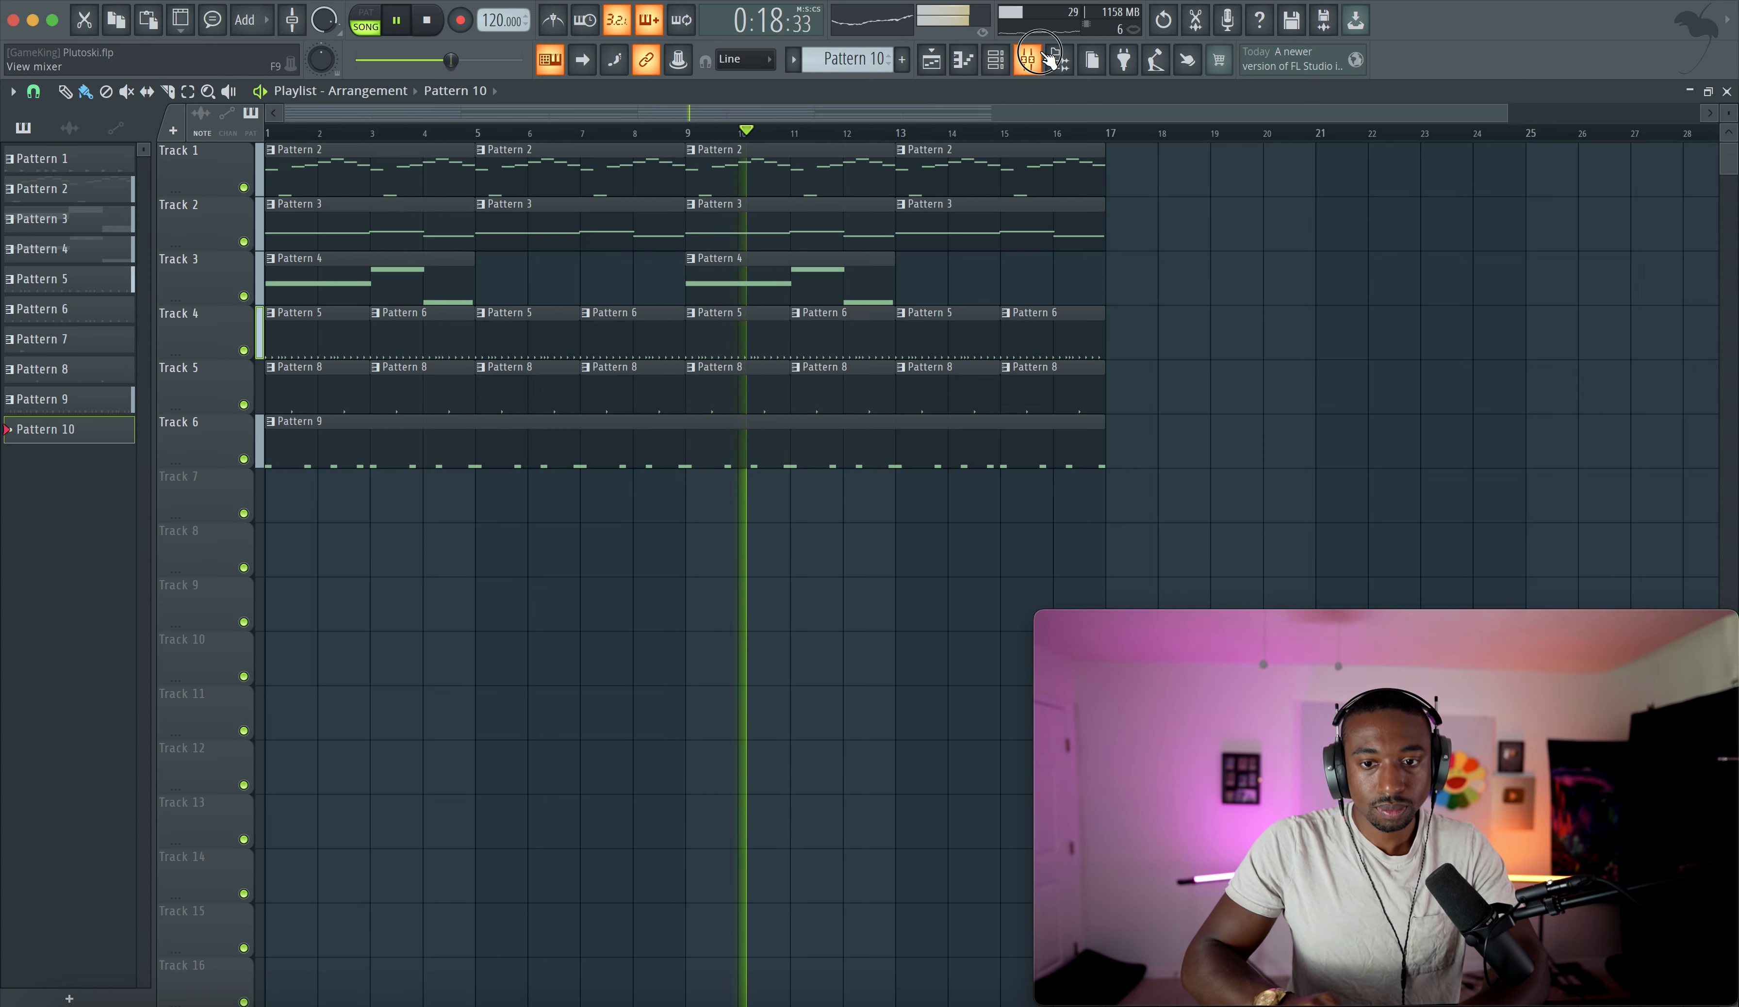
- On the 808 insert, bend the WaveShaper transfer curve slightly further upward
{"action": "left_click", "coordinate": [1027, 61]}
{"action": "left_click", "coordinate": [246, 463]}
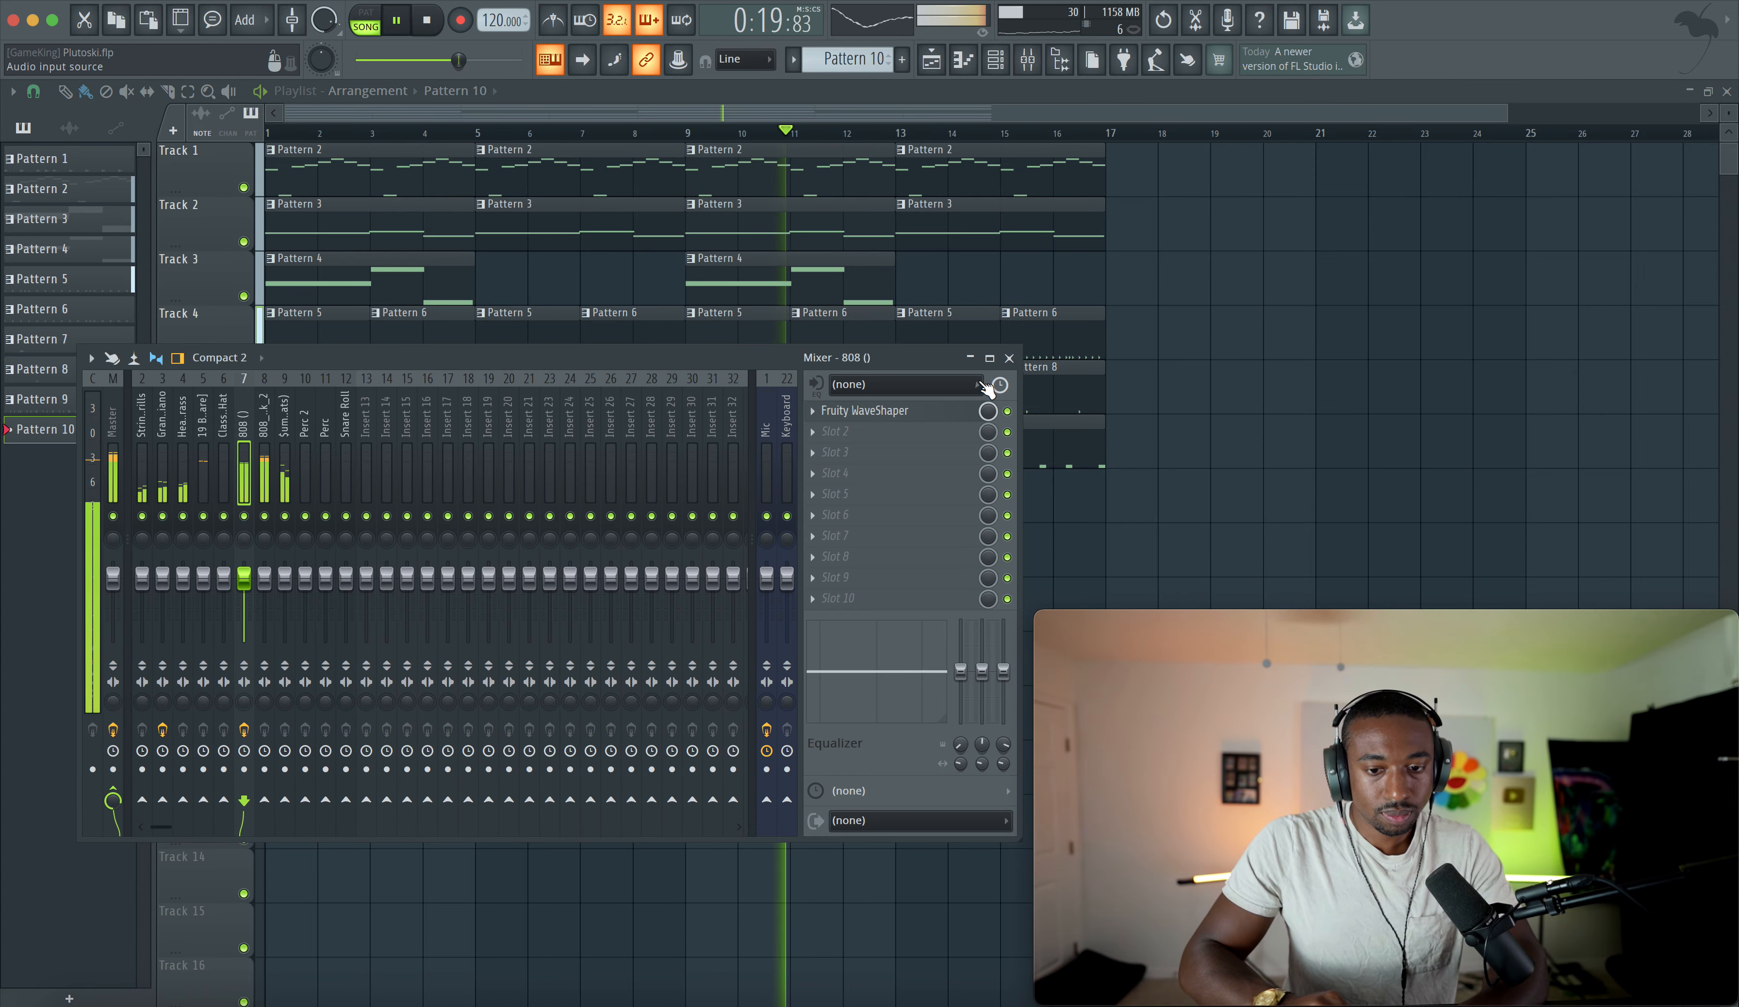
{"action": "left_click", "coordinate": [931, 415]}
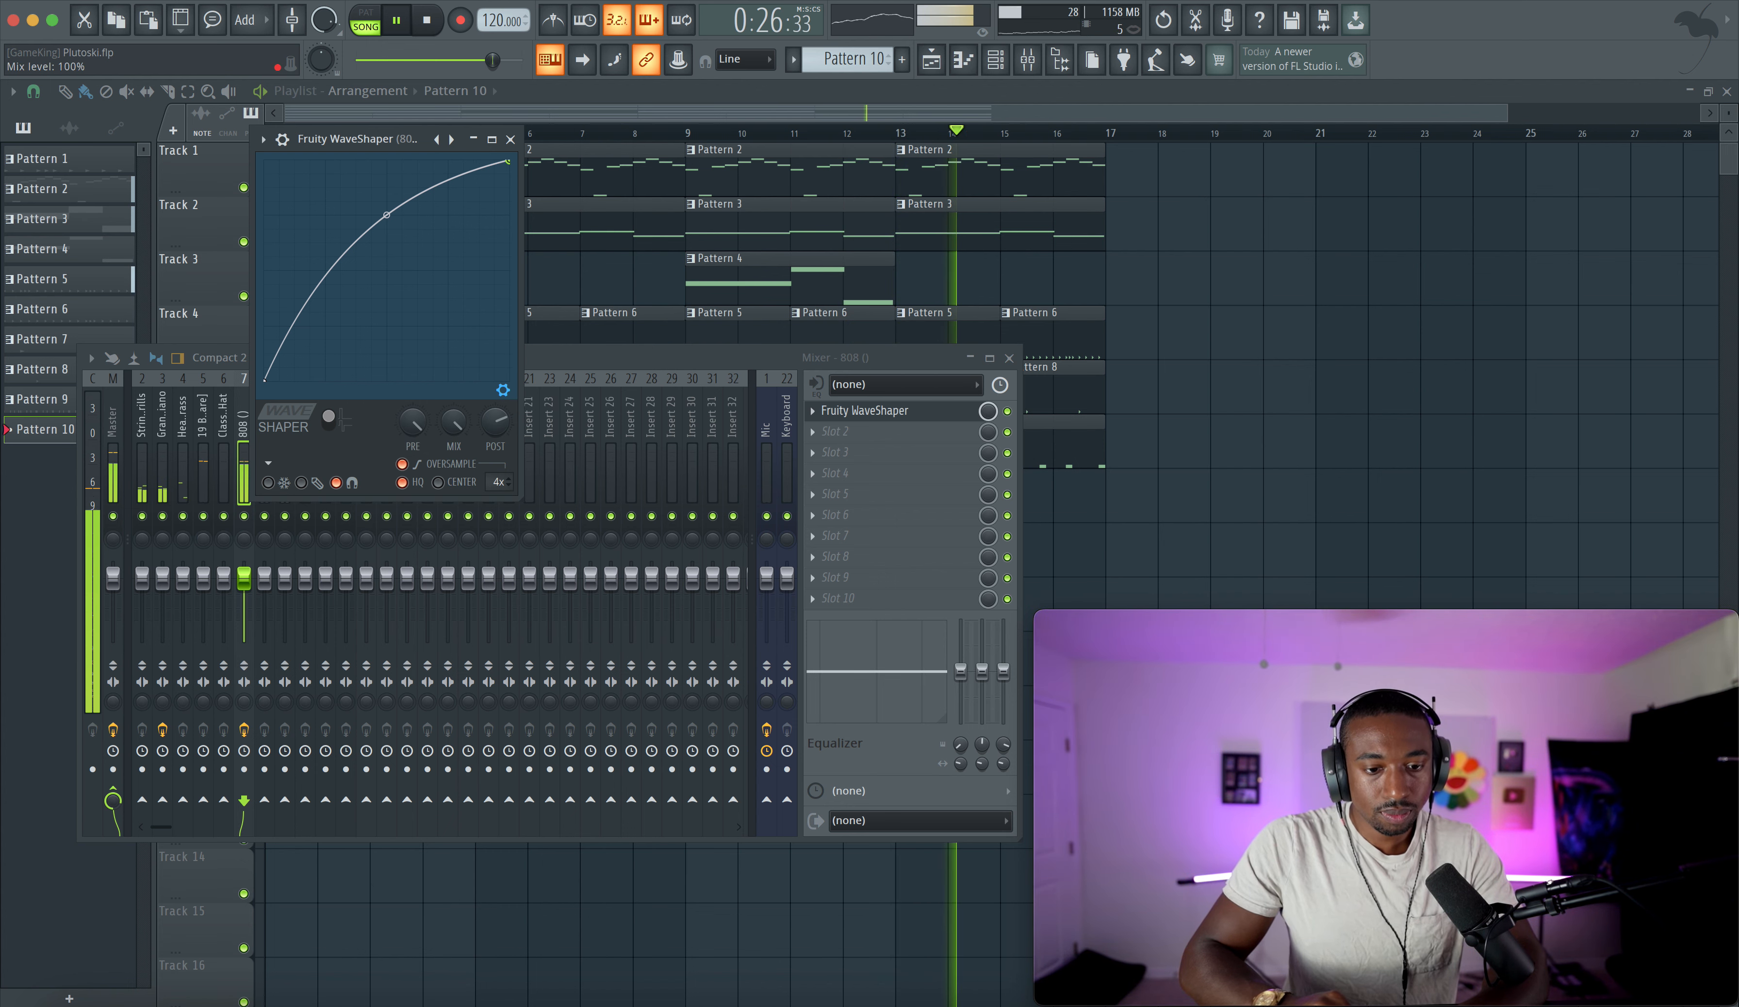
{"action": "left_click_drag", "start_coordinate": [393, 213], "coordinate": [387, 200]}
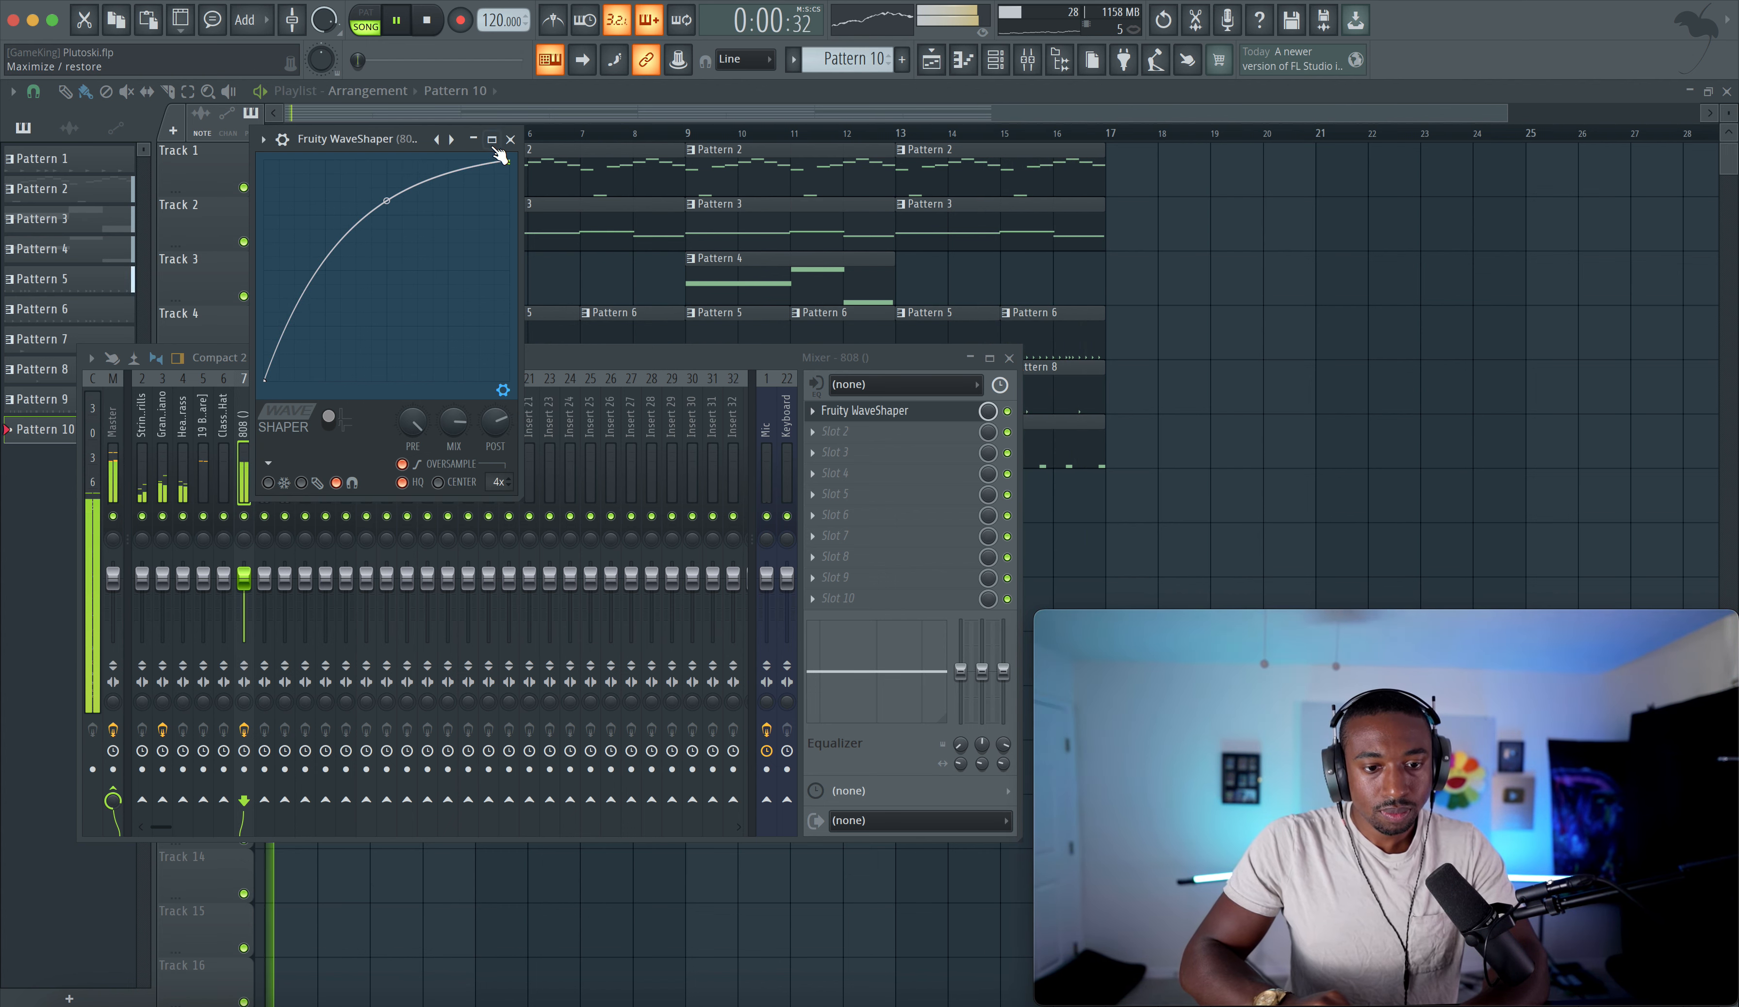
{"action": "left_click", "coordinate": [510, 139]}
- Paint Pattern 10 onto Track 7 across the first four bars and play it back
{"action": "key", "text": "F9"}
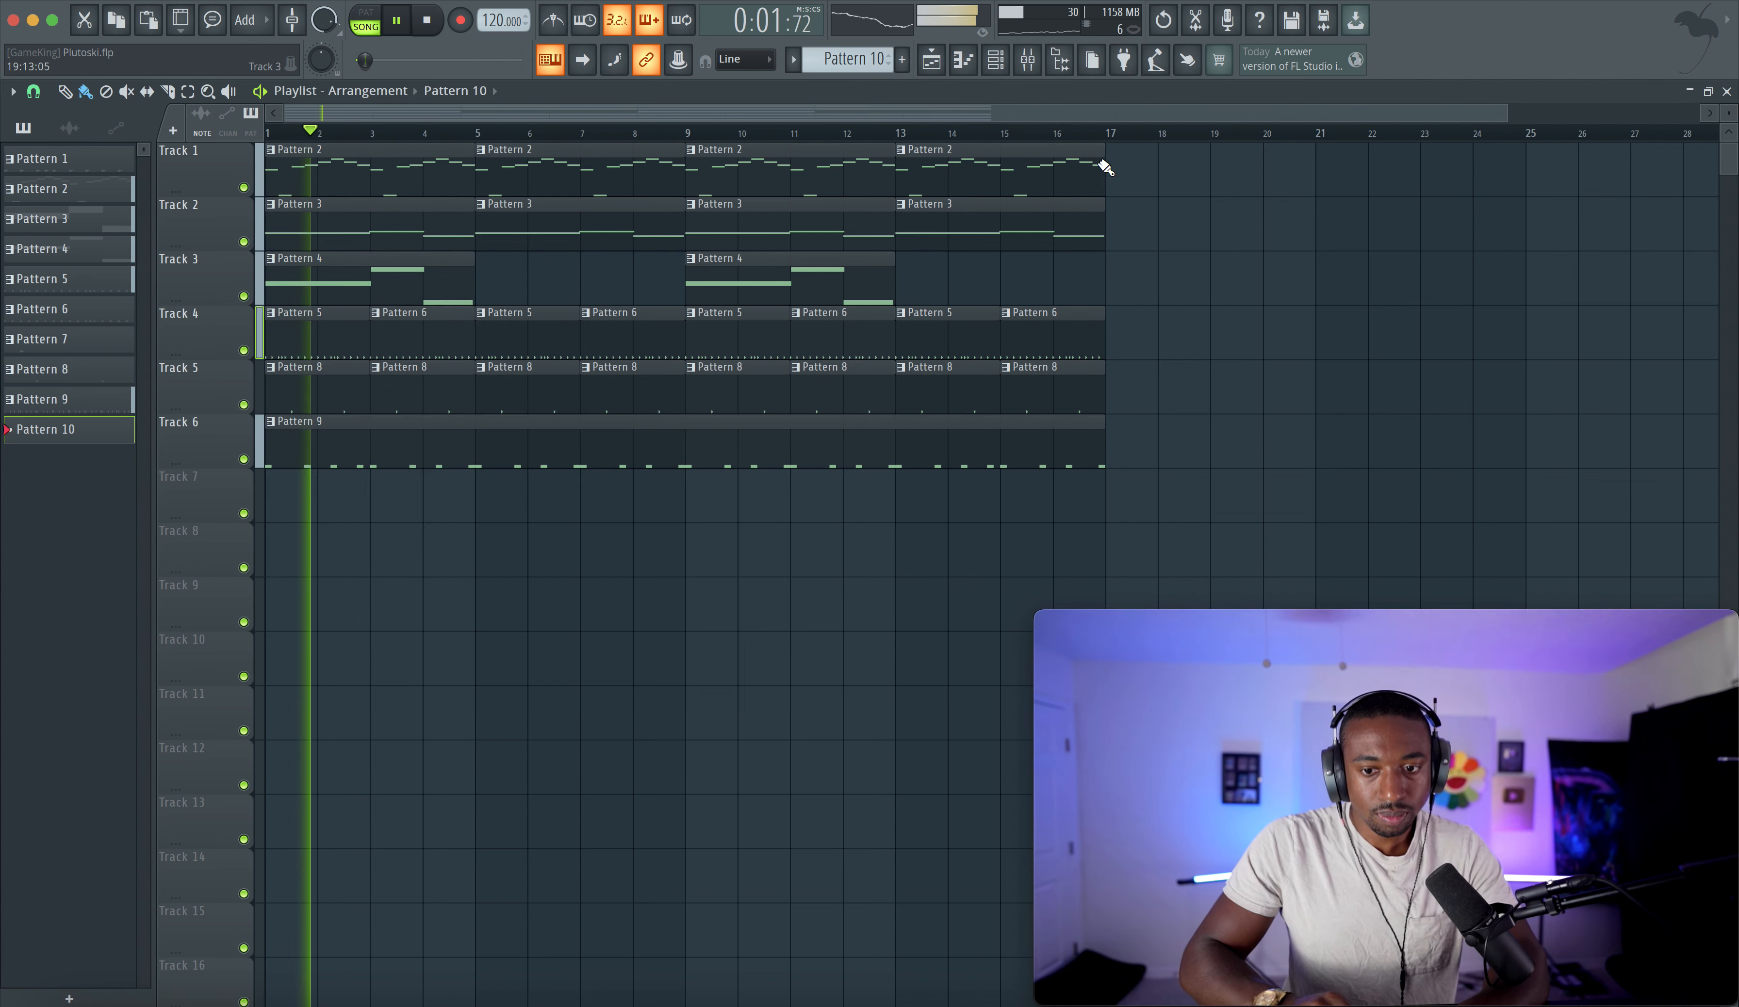
{"action": "left_click", "coordinate": [1004, 61]}
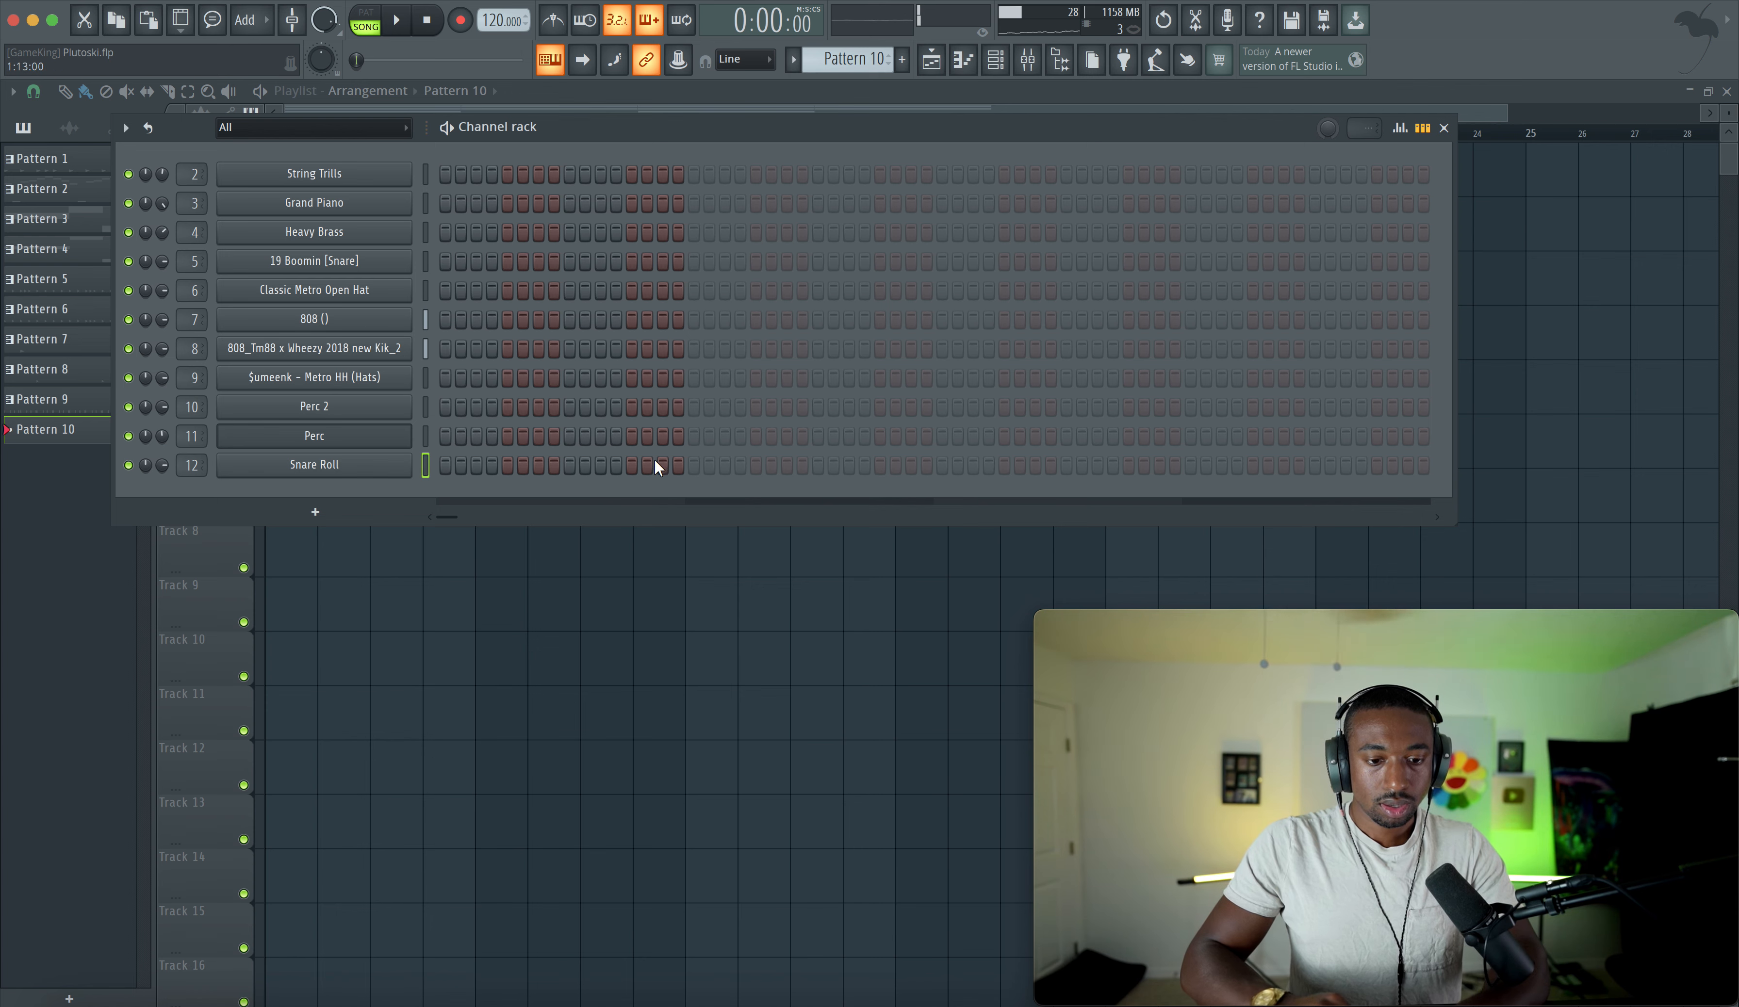
{"action": "key", "text": "F6"}
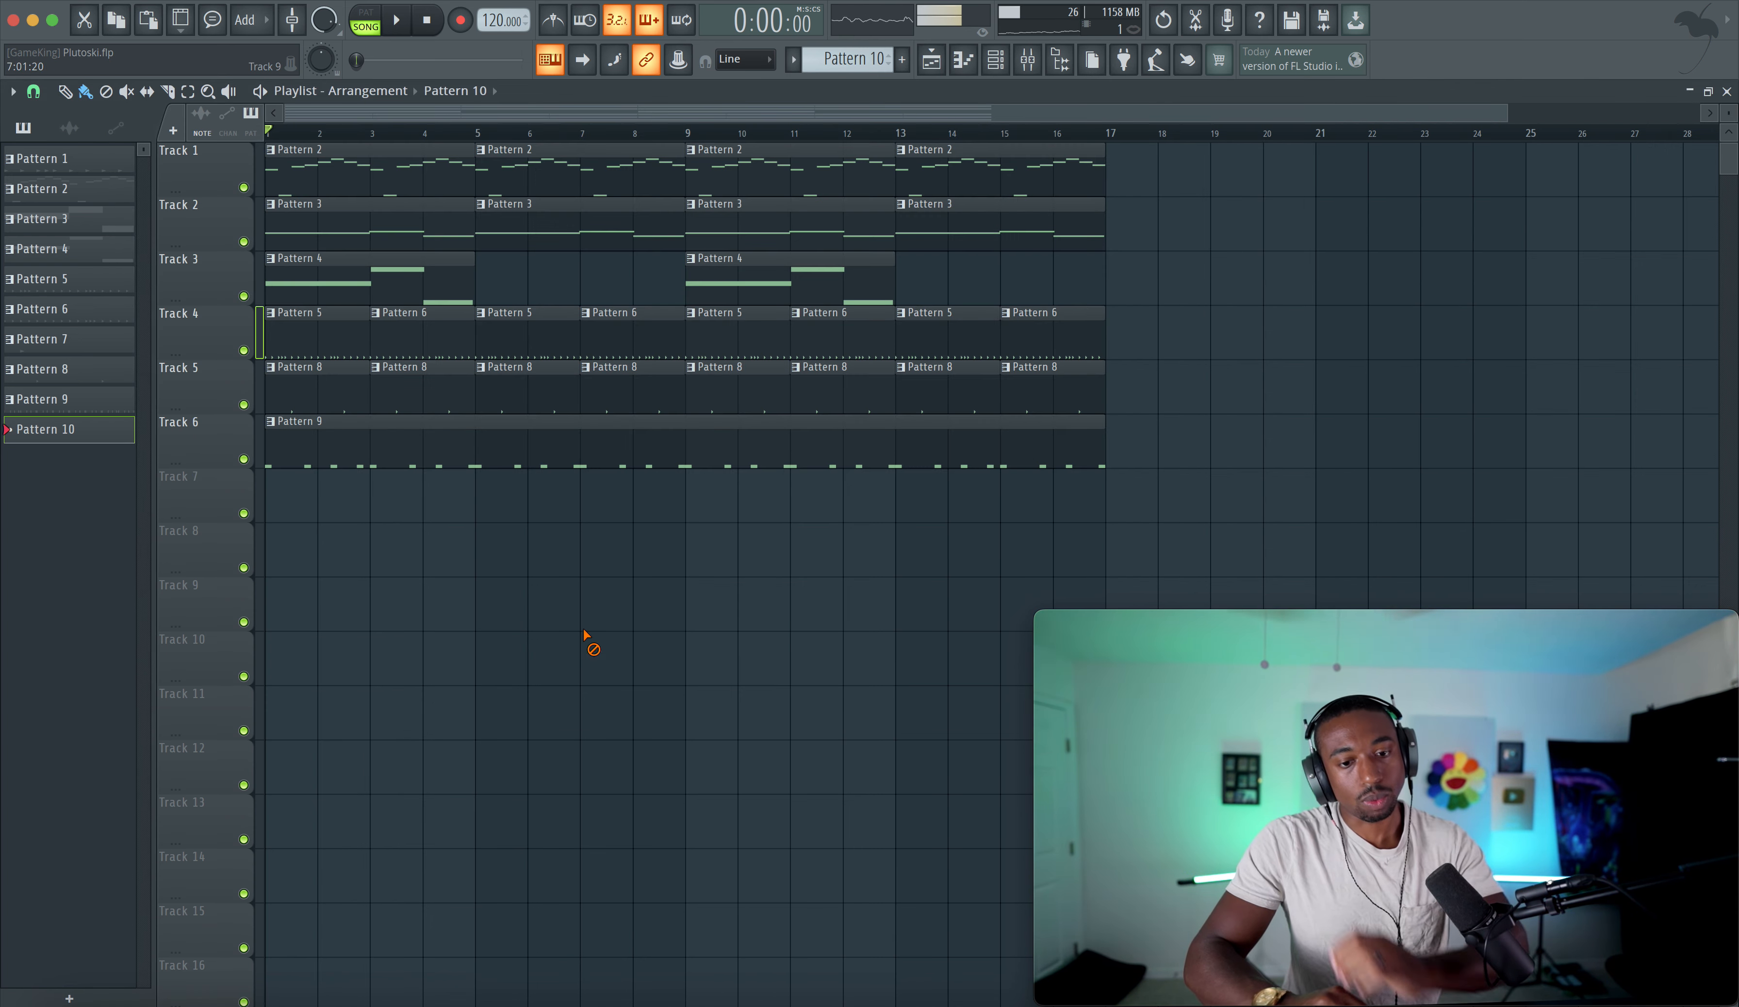
{"action": "left_click_drag", "start_coordinate": [368, 503], "coordinate": [485, 494]}
{"action": "key", "text": "space"}
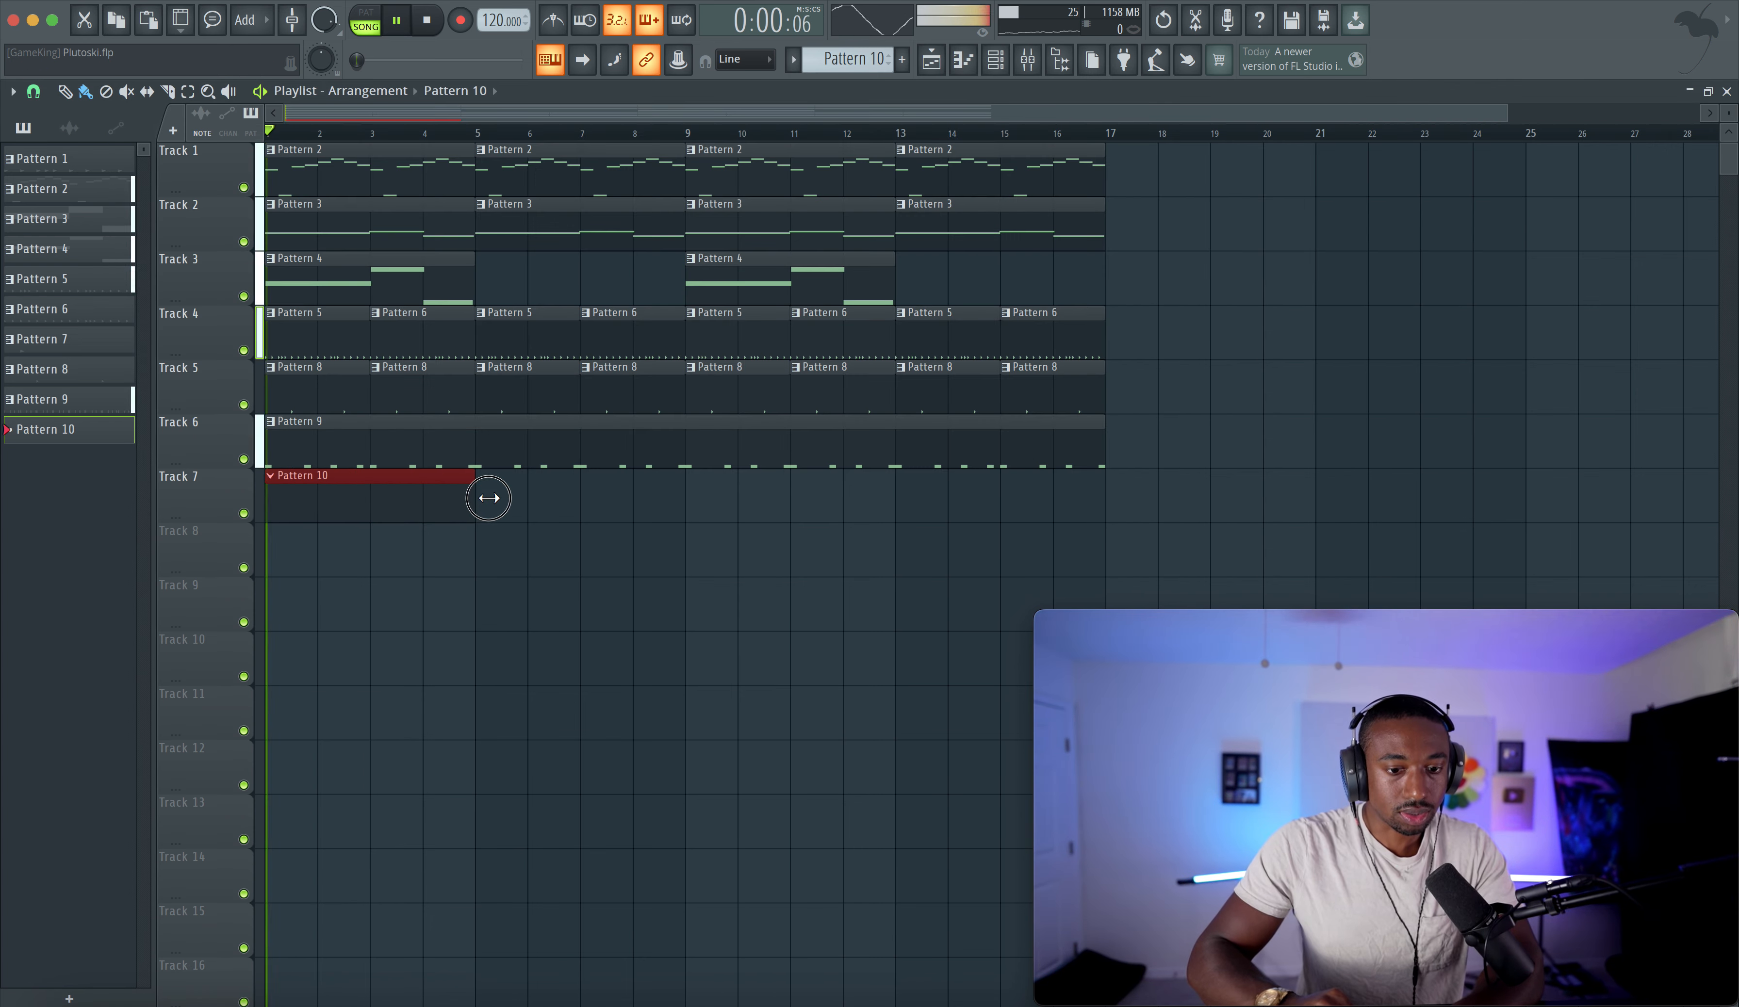
- Add two Snare Roll steps near the end of Pattern 10 and open the graph editor for them
{"action": "left_click", "coordinate": [1008, 68]}
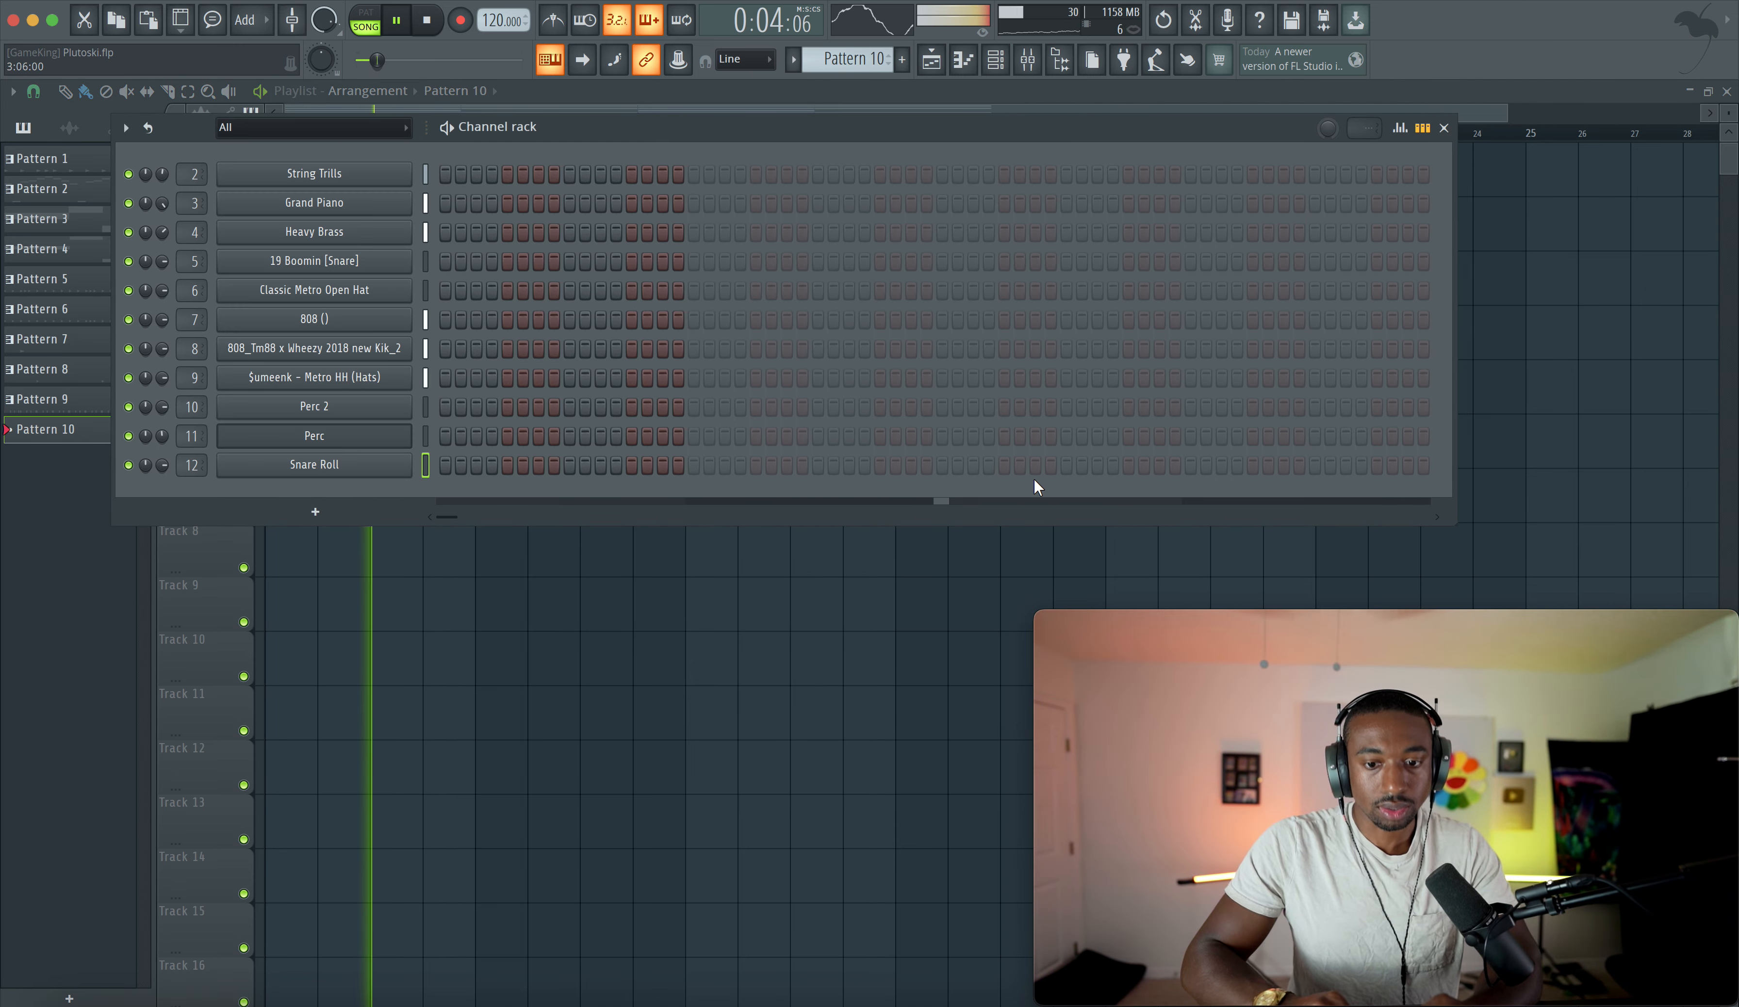
{"action": "left_click", "coordinate": [1315, 464]}
{"action": "left_click", "coordinate": [1360, 465]}
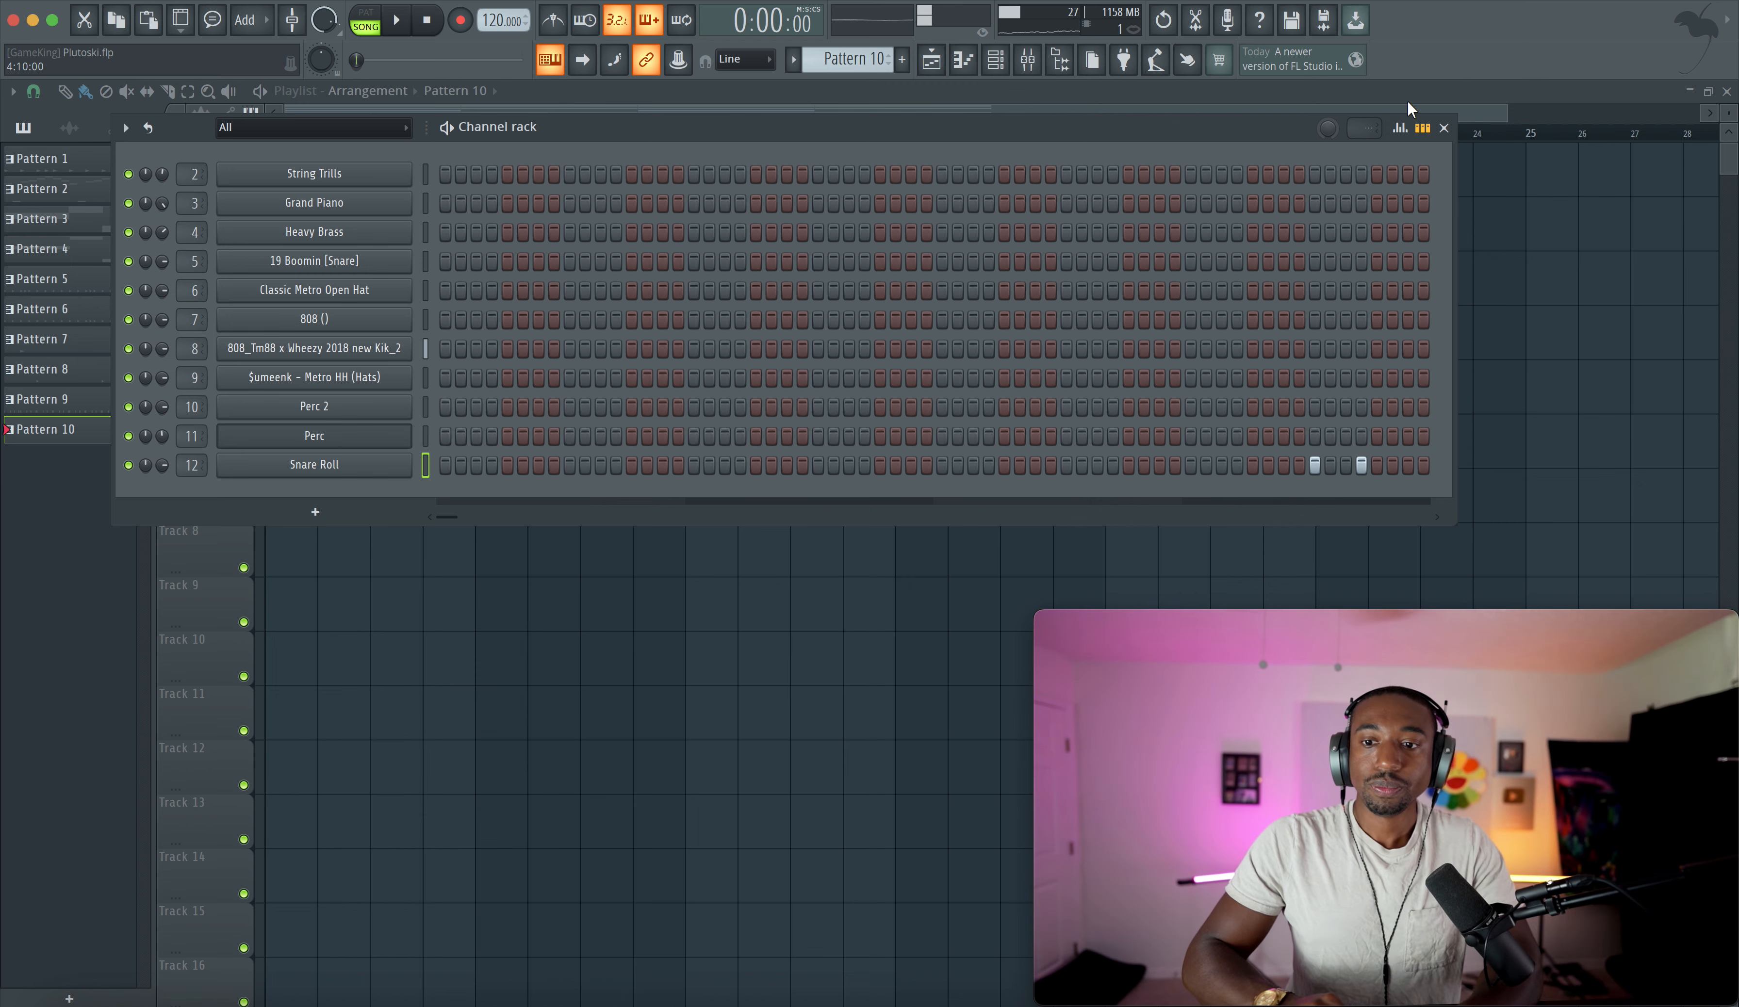
{"action": "left_click", "coordinate": [1403, 128]}
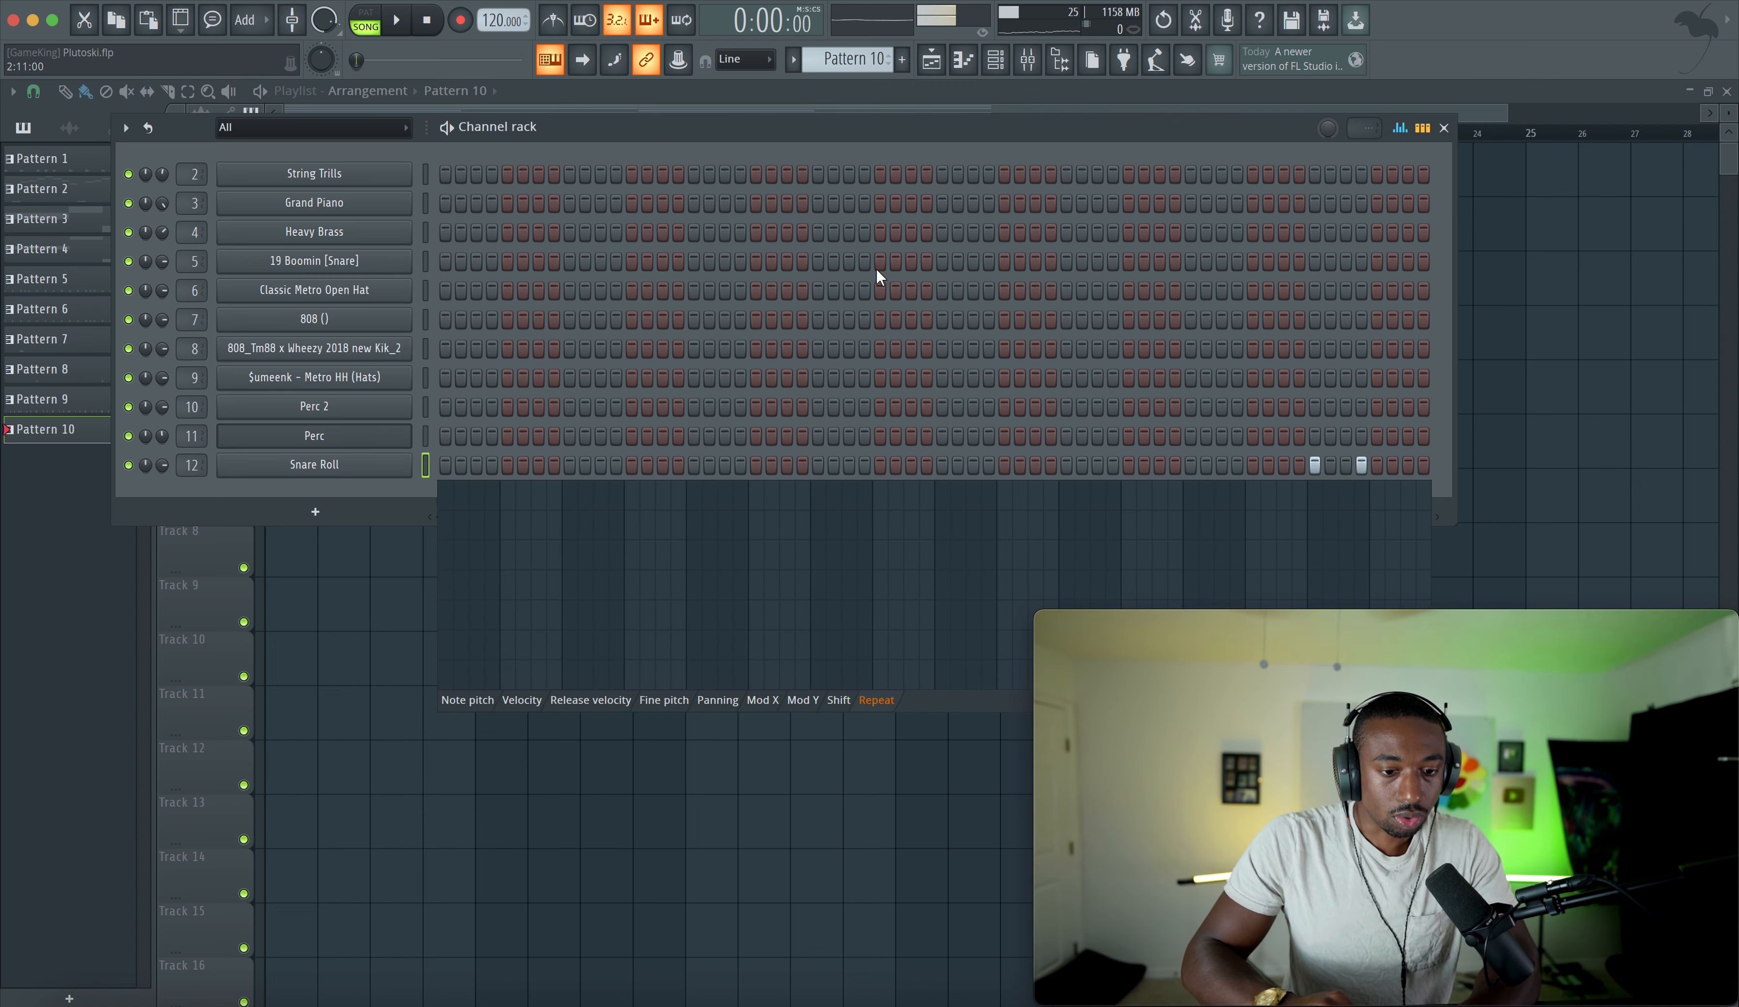
{"action": "left_click_drag", "start_coordinate": [967, 129], "coordinate": [762, 87]}
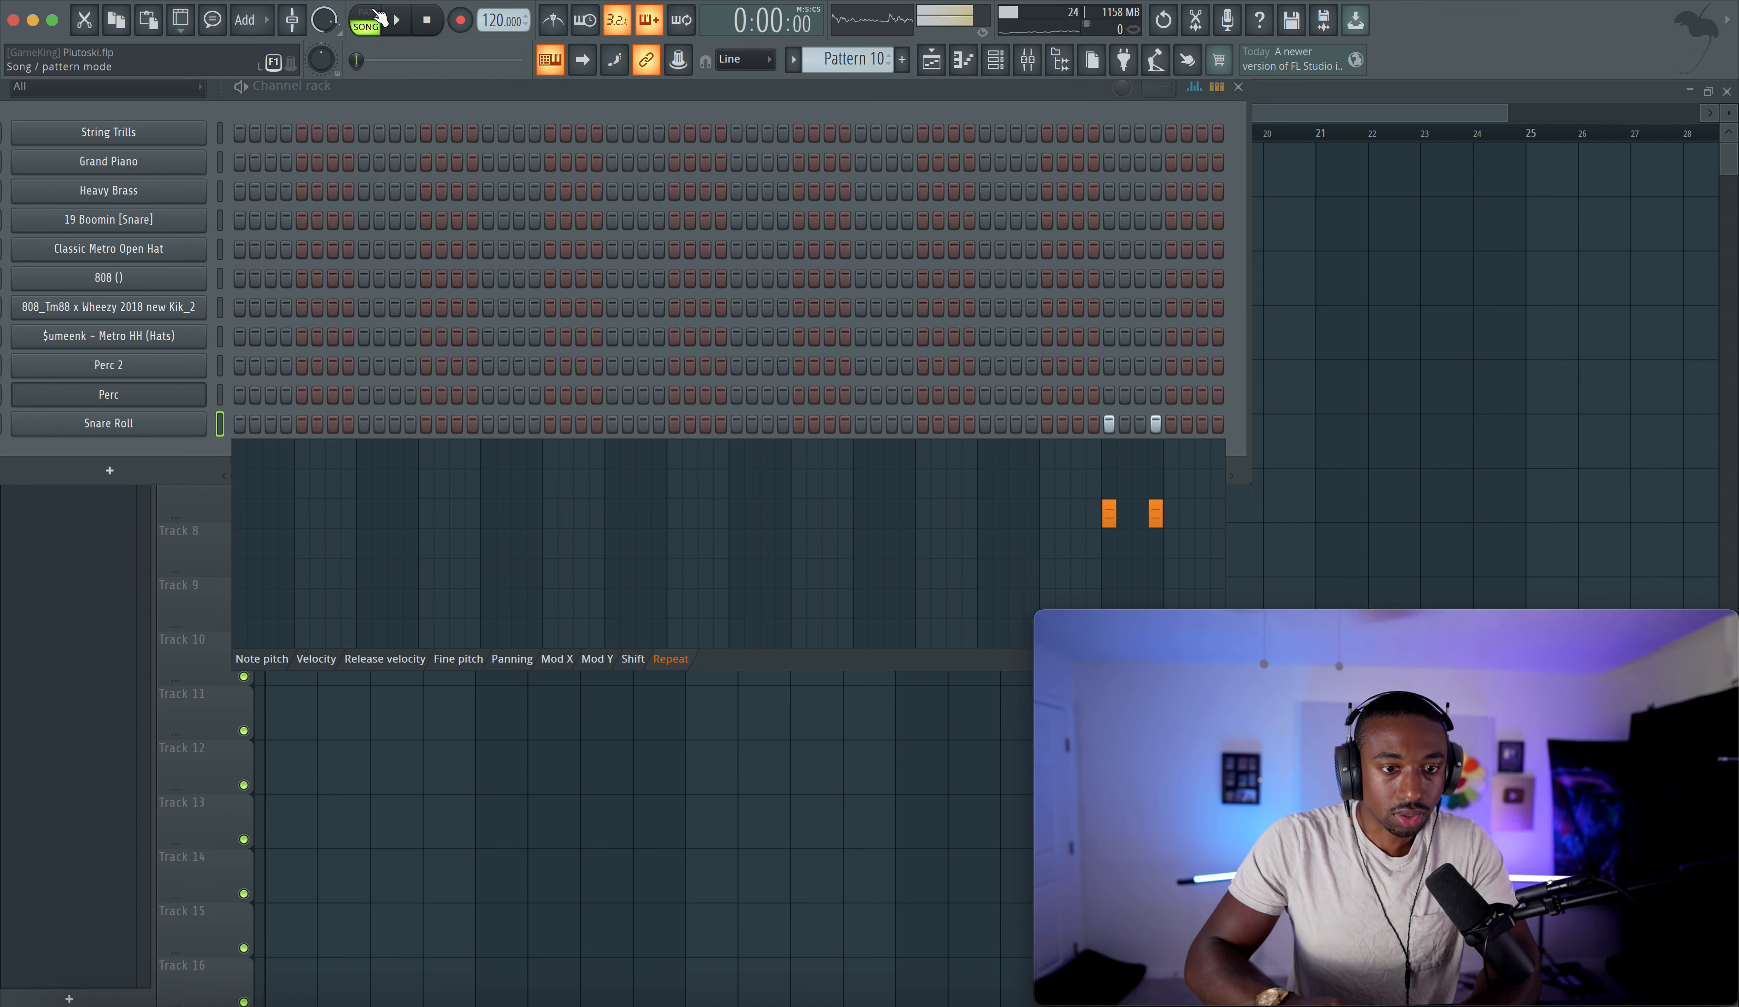
{"action": "left_click", "coordinate": [1300, 323]}
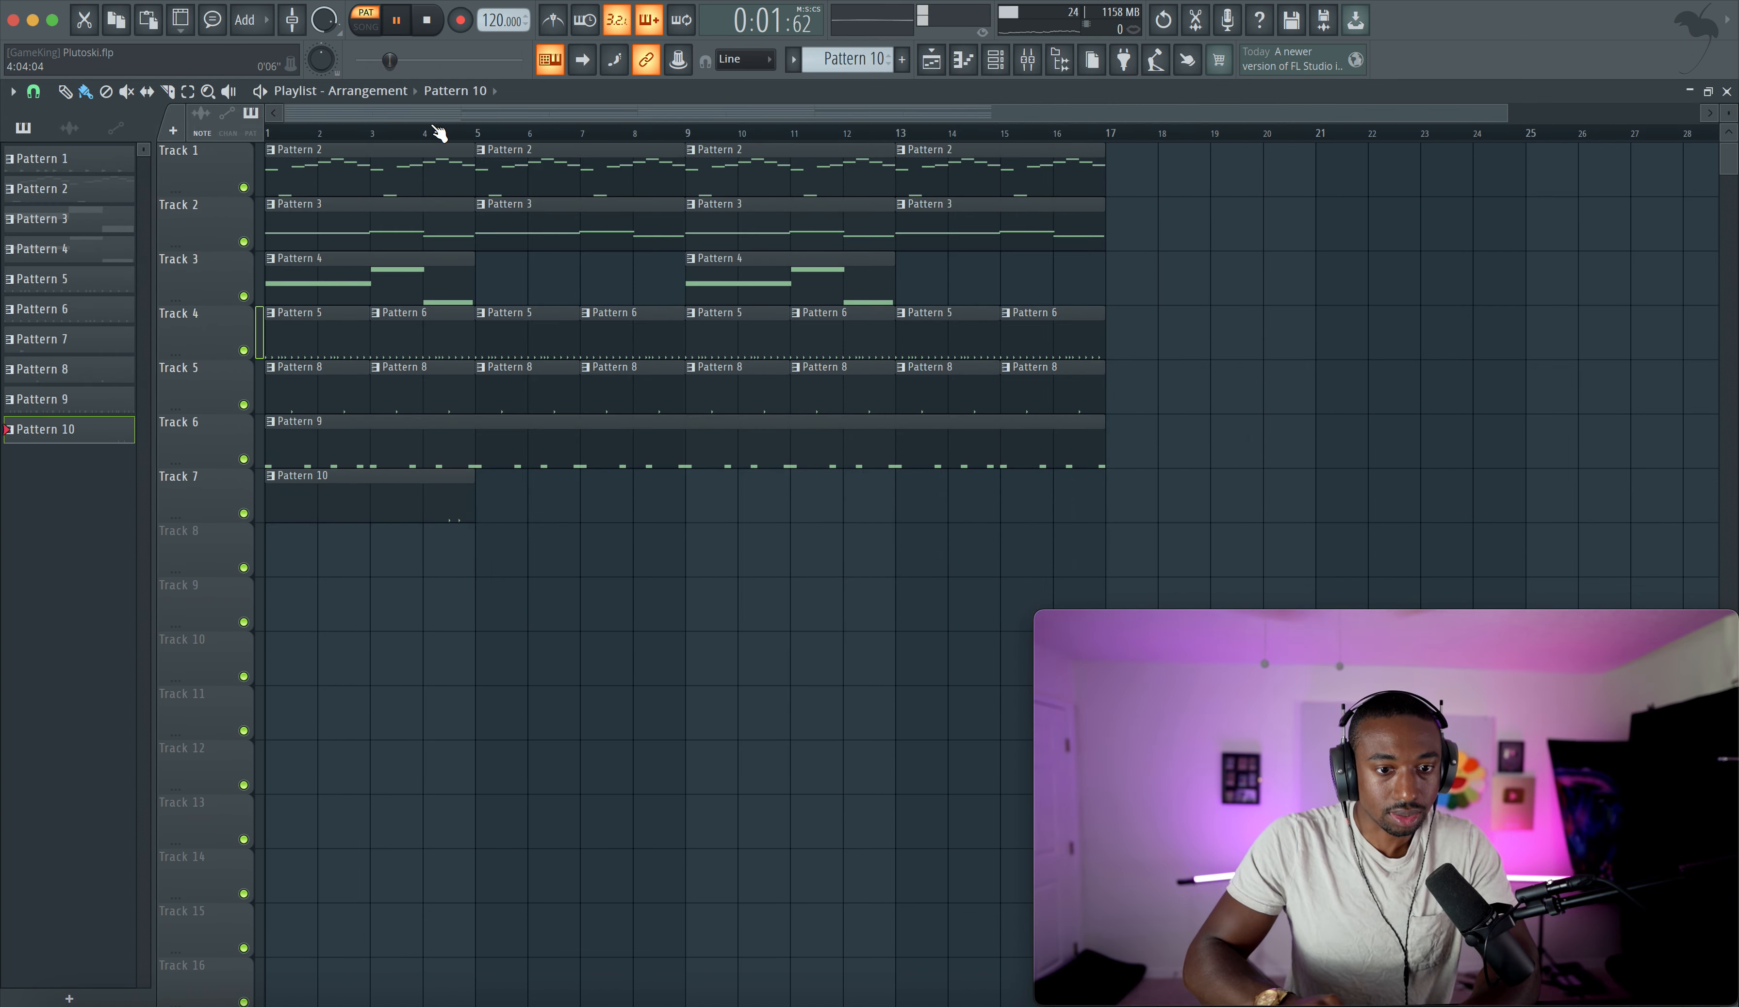
{"action": "key", "text": "l"}
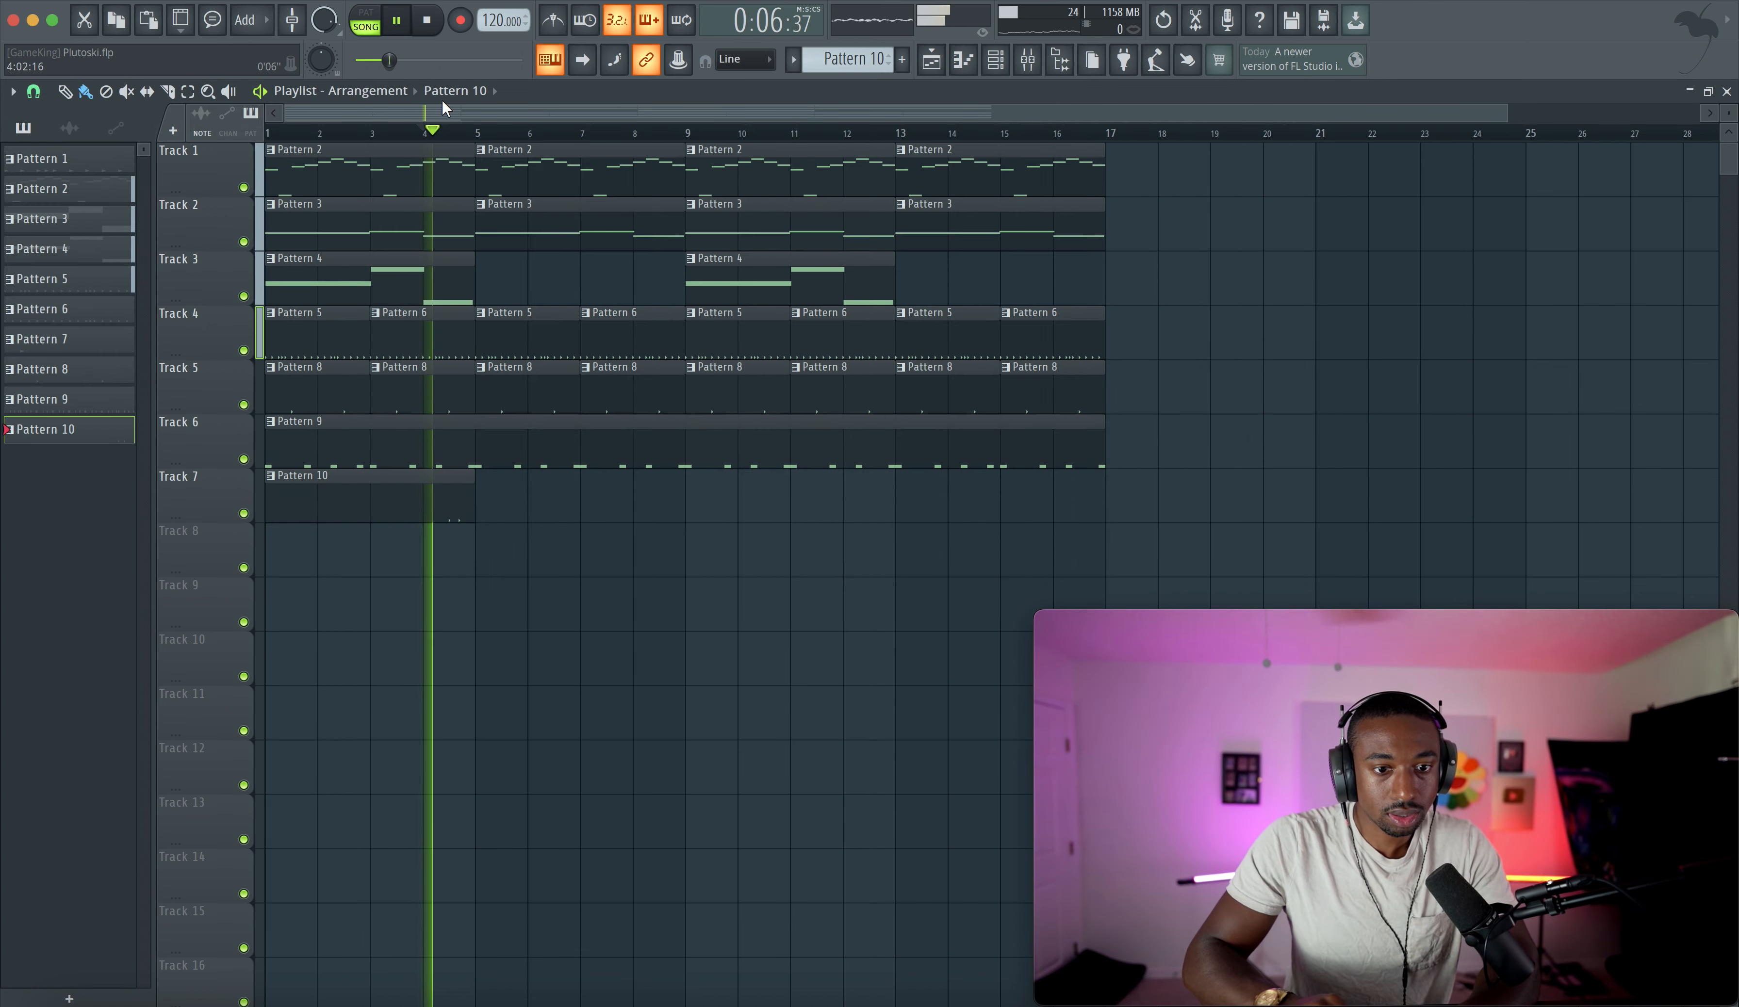
- Arrange the final Snare Roll steps into three hits and set the middle step's repeat value in the graph editor
{"action": "left_click", "coordinate": [995, 62]}
{"action": "key", "text": "space"}
{"action": "left_click", "coordinate": [1153, 423]}
{"action": "key", "text": "space"}
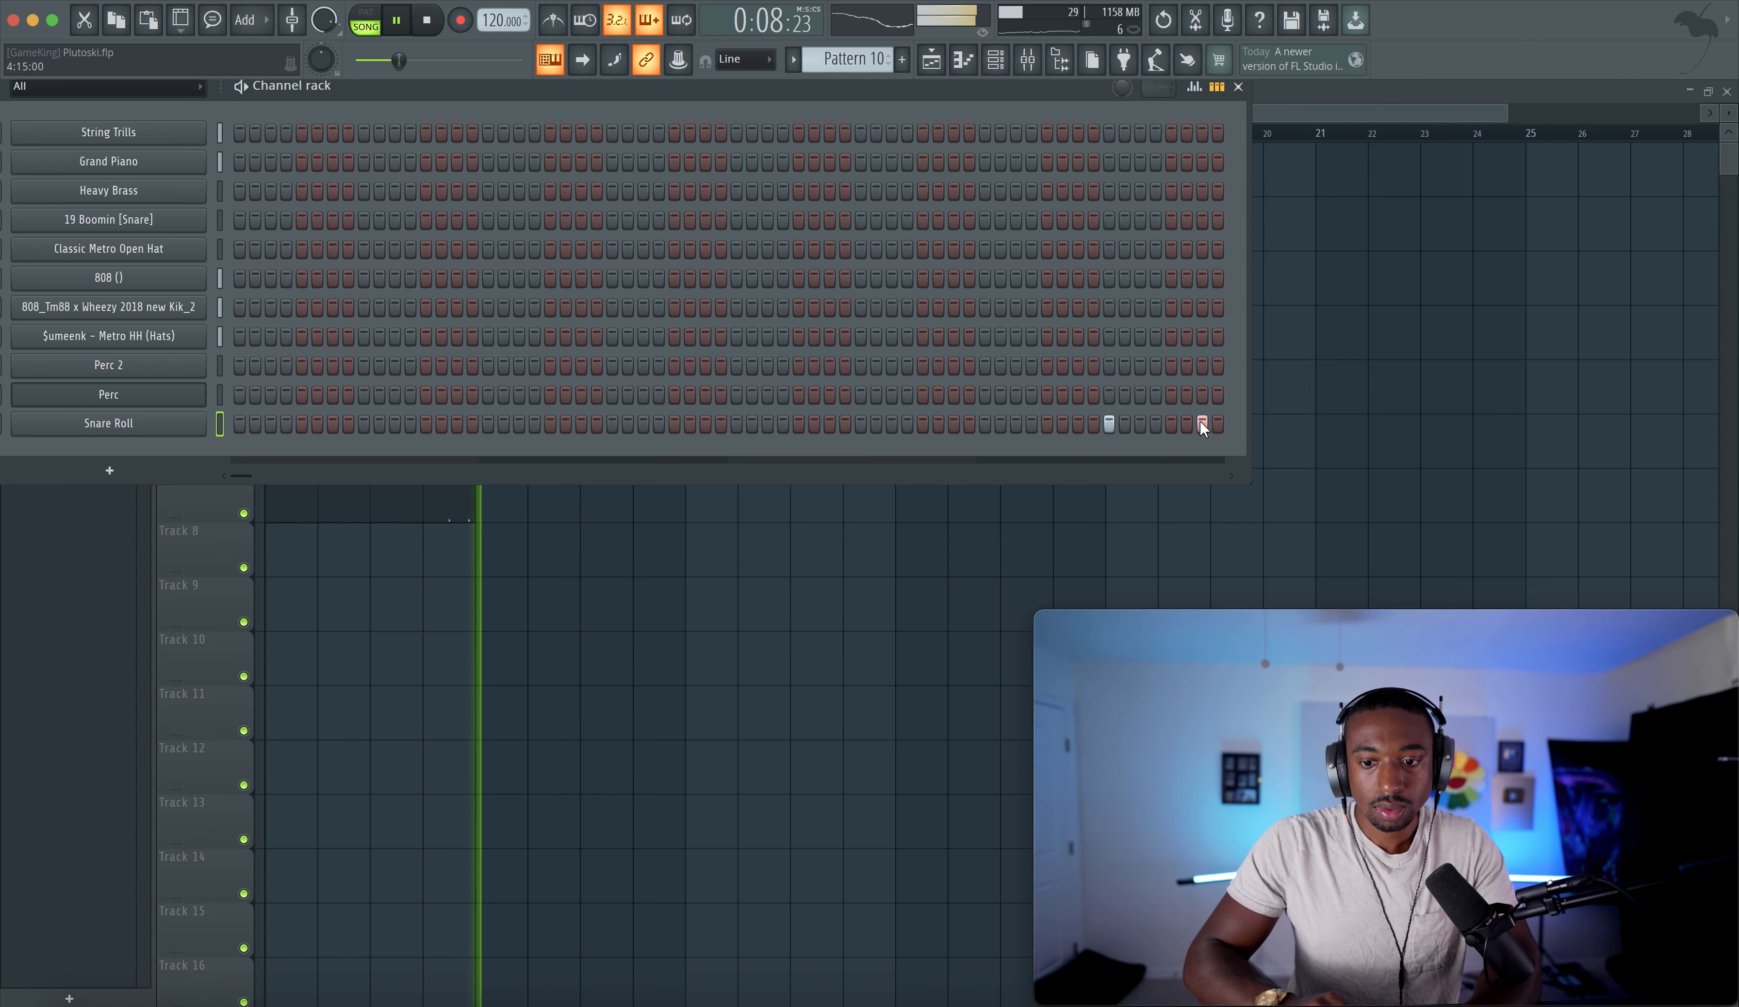
{"action": "left_click", "coordinate": [1156, 424]}
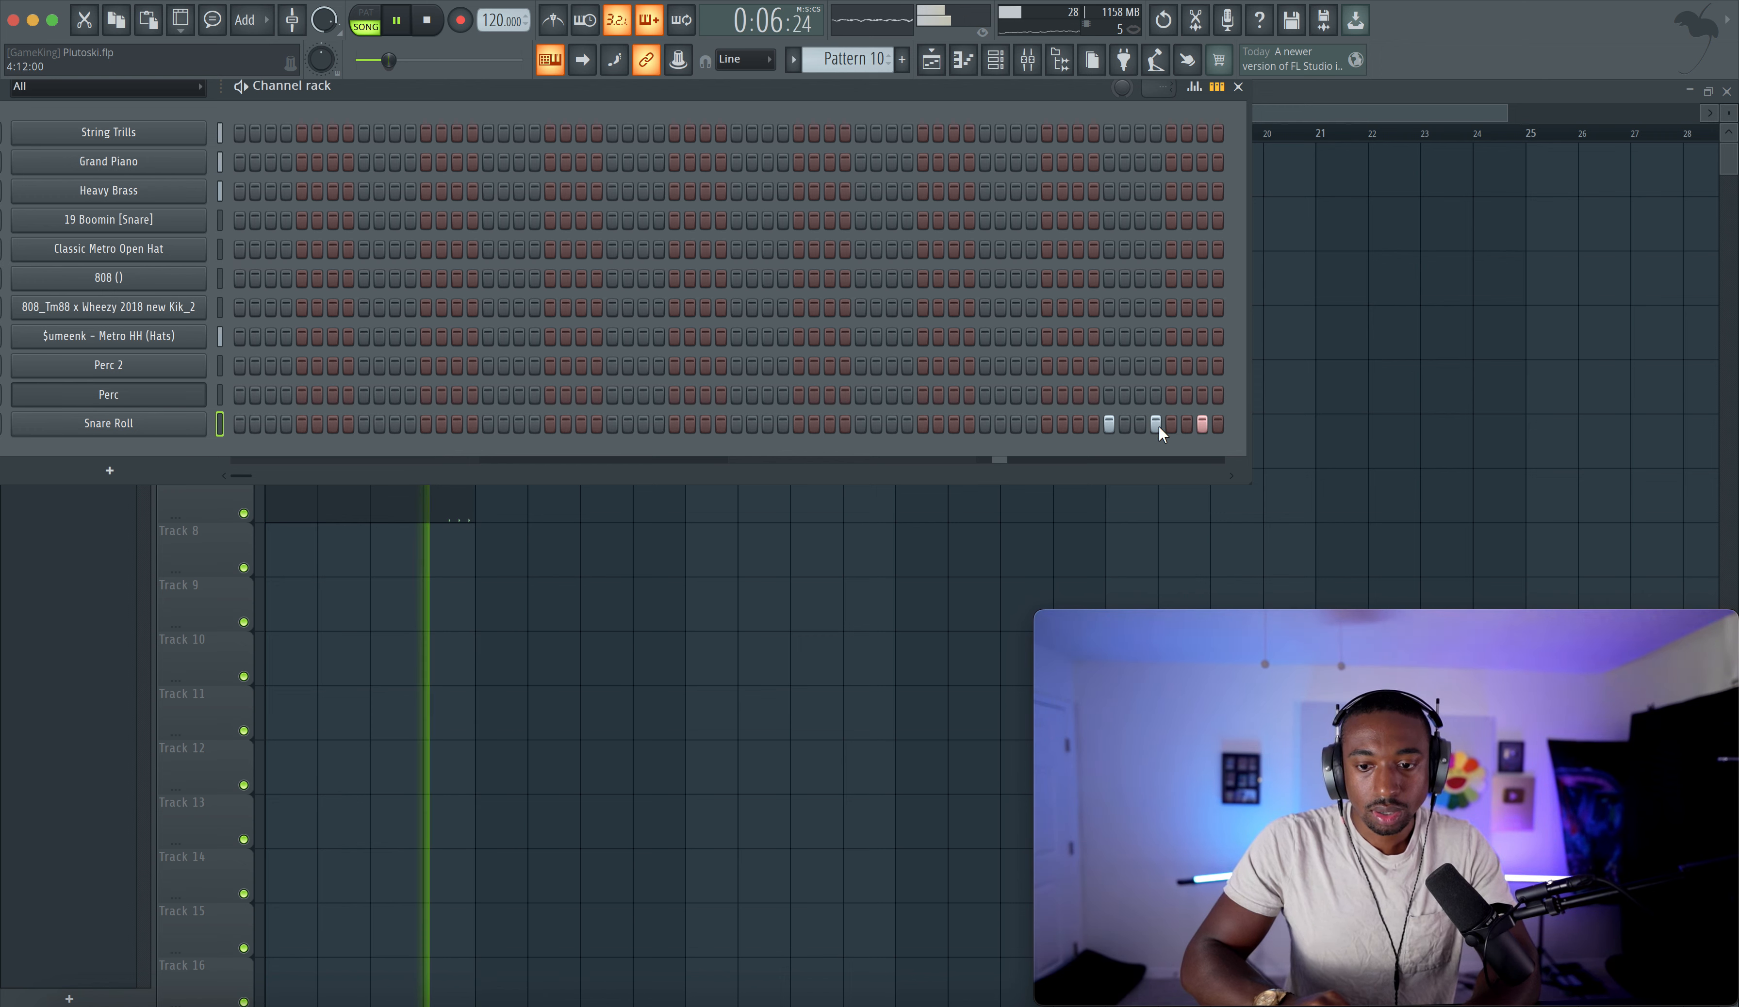
{"action": "left_click", "coordinate": [1194, 87]}
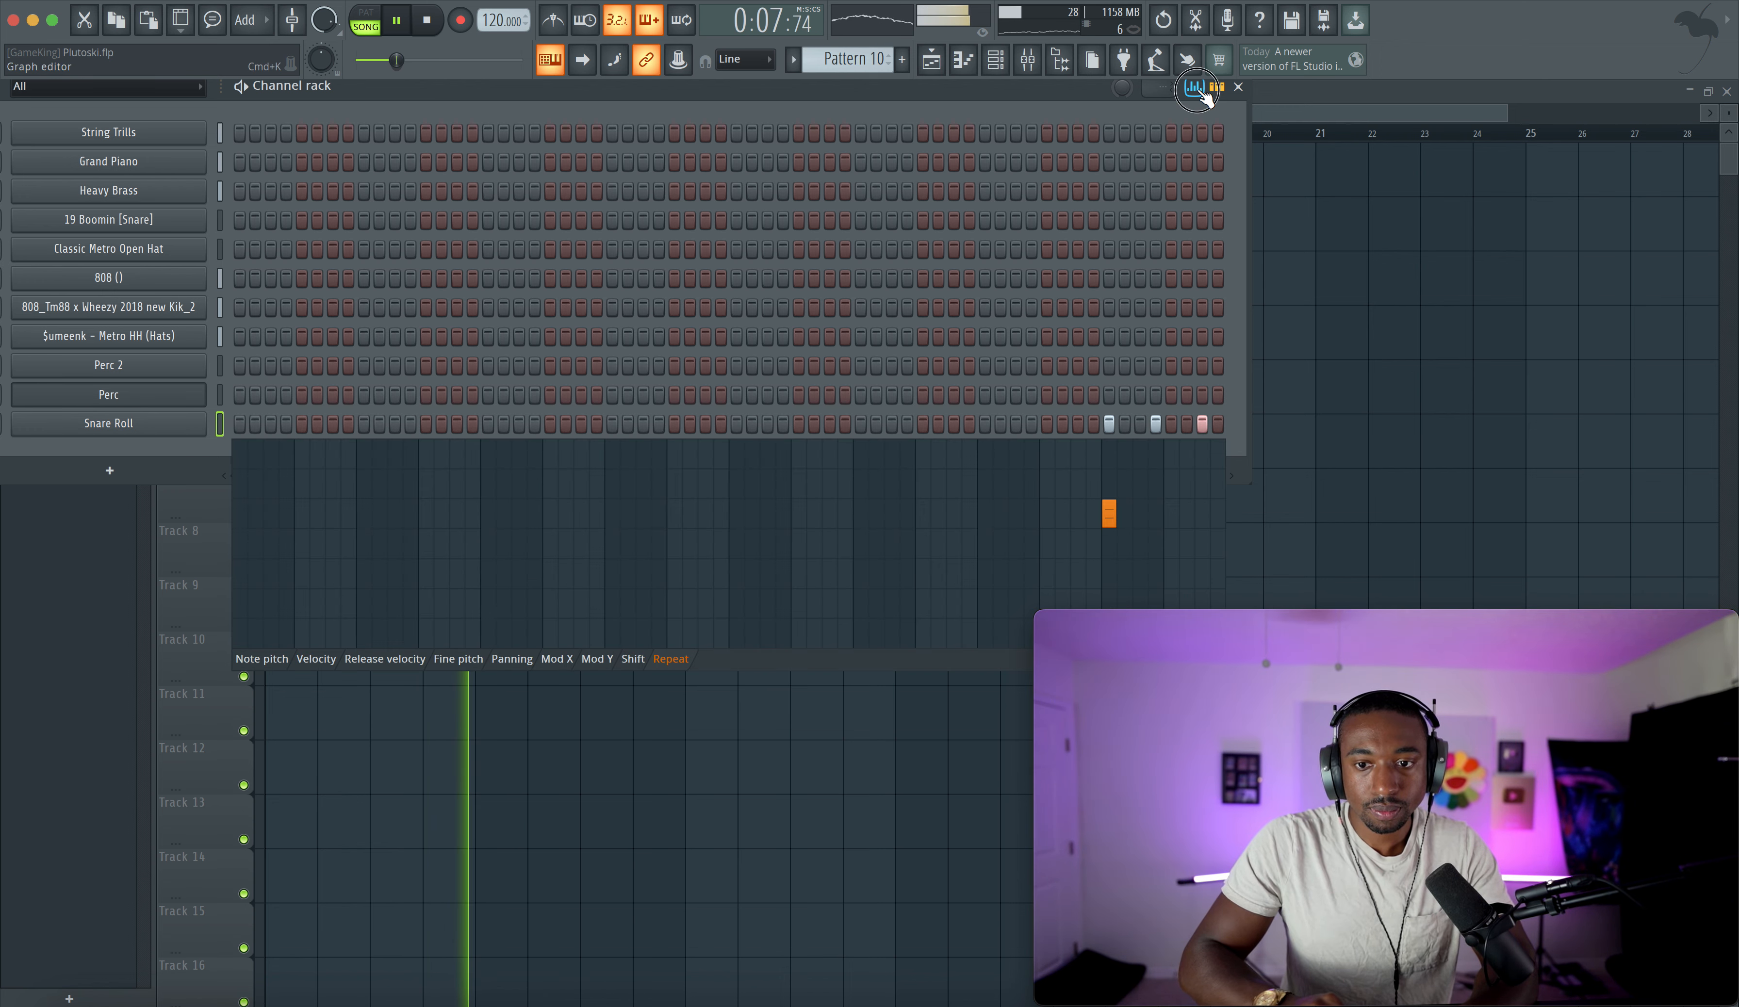
{"action": "left_click", "coordinate": [1155, 544]}
{"action": "left_click", "coordinate": [1193, 94]}
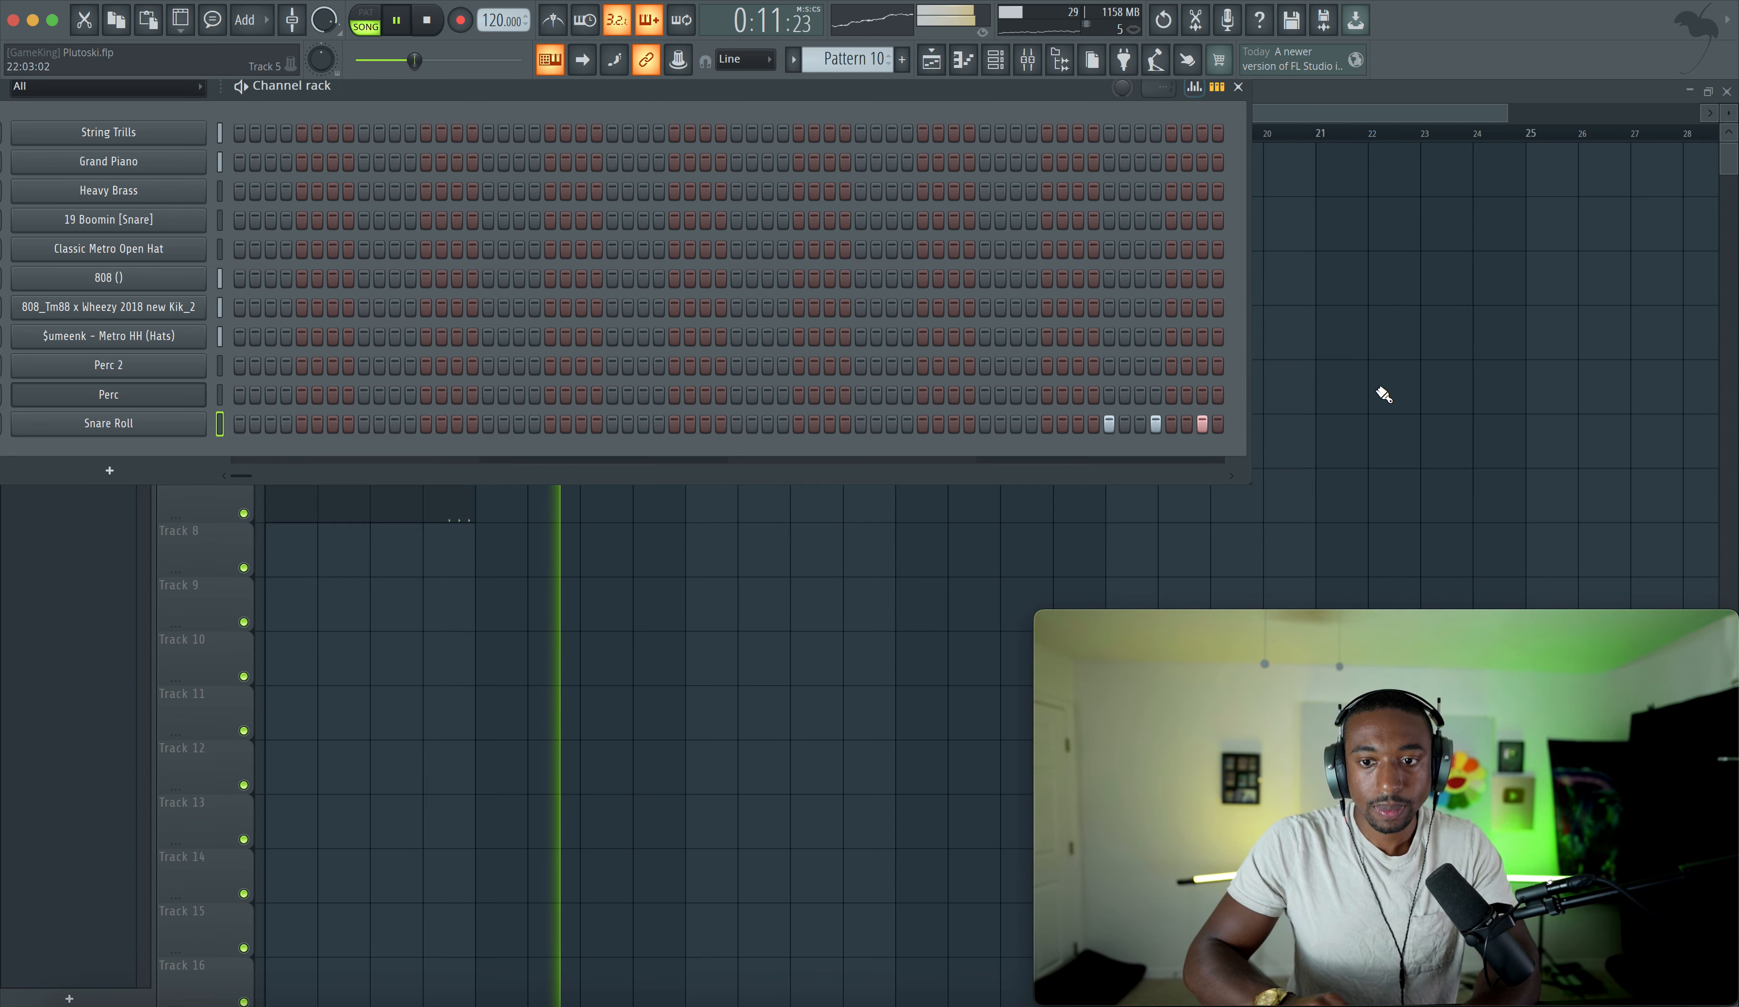
{"action": "right_click", "coordinate": [1377, 385]}
{"action": "left_click_drag", "start_coordinate": [716, 167], "coordinate": [1028, 167]}
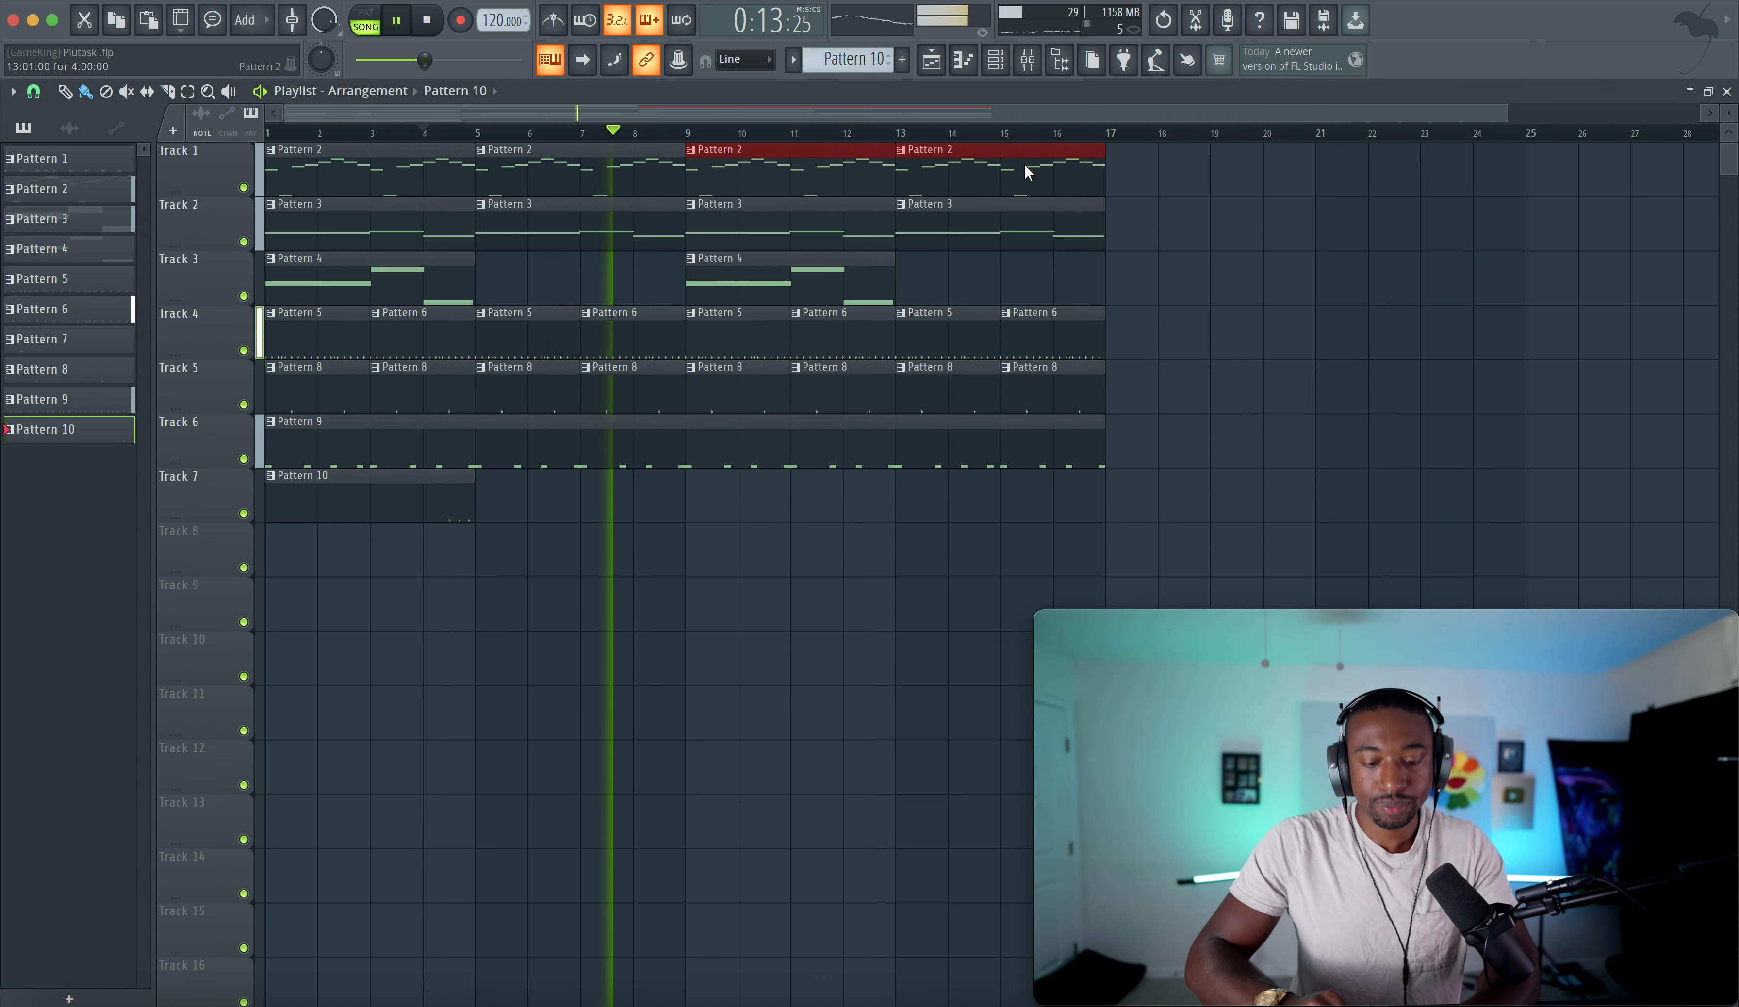
{"action": "left_click", "coordinate": [995, 61]}
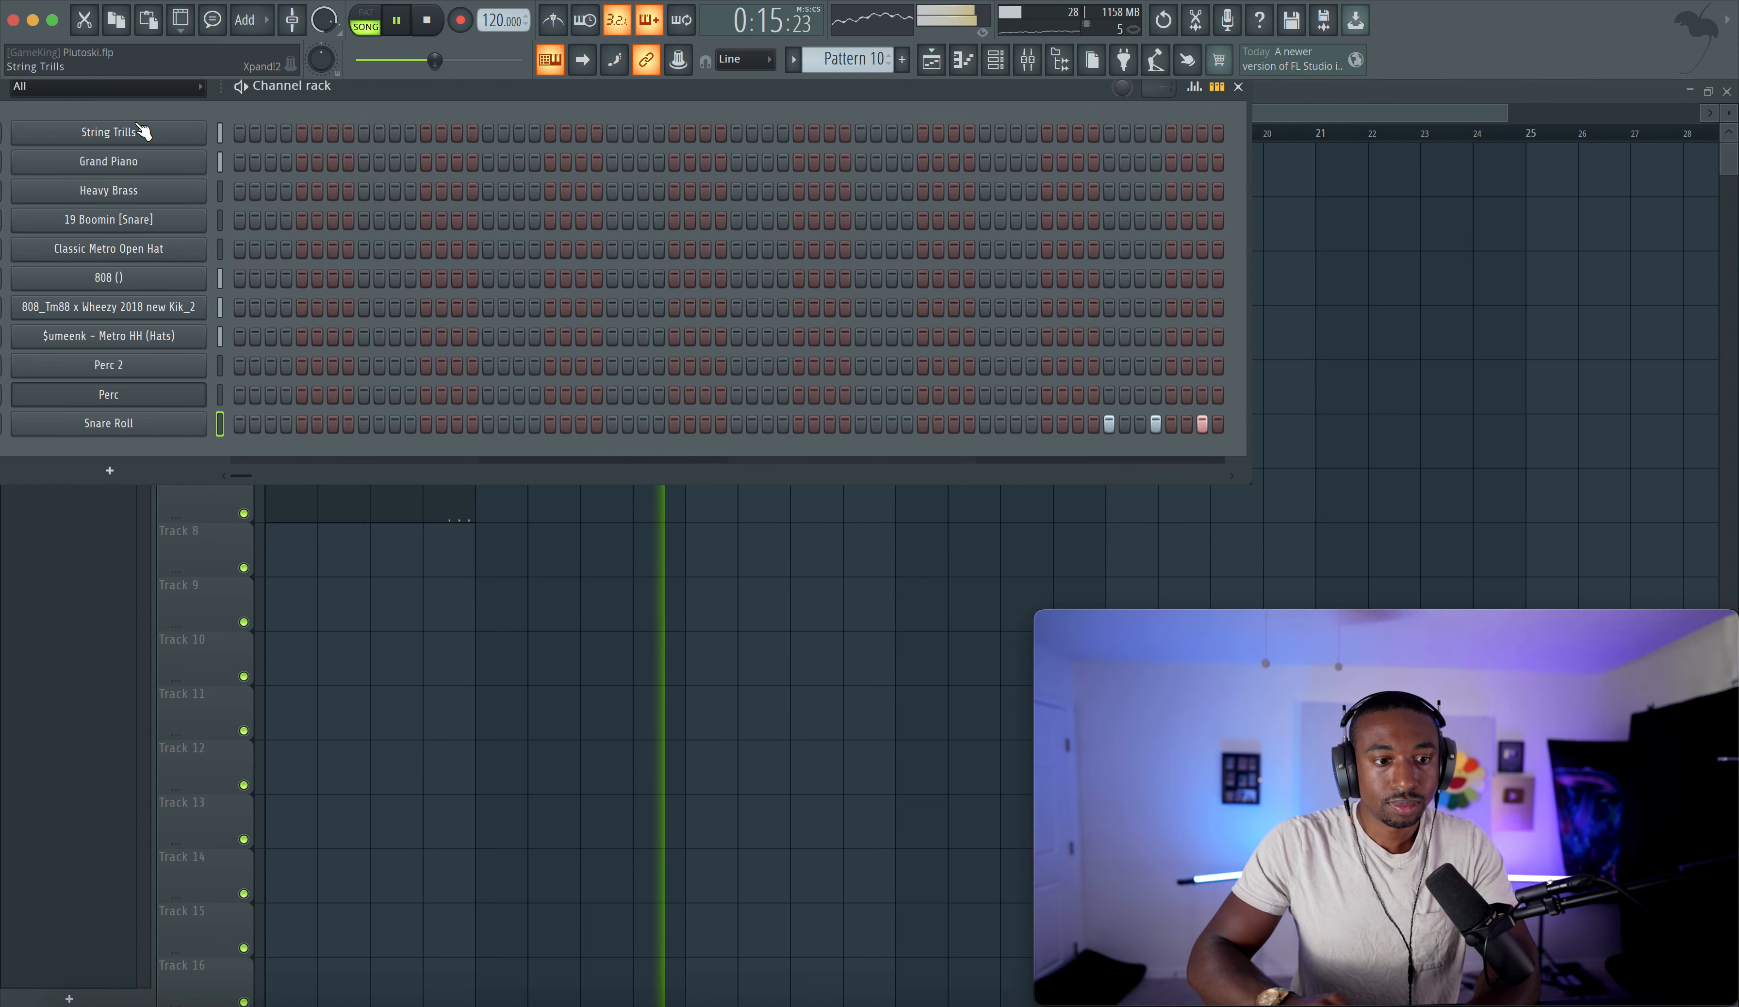
{"action": "mouse_move", "coordinate": [152, 165]}
{"action": "left_mouse_down"}
{"action": "mouse_move", "coordinate": [152, 142]}
{"action": "mouse_move", "coordinate": [151, 211]}
{"action": "mouse_move", "coordinate": [151, 164]}
{"action": "left_mouse_up"}
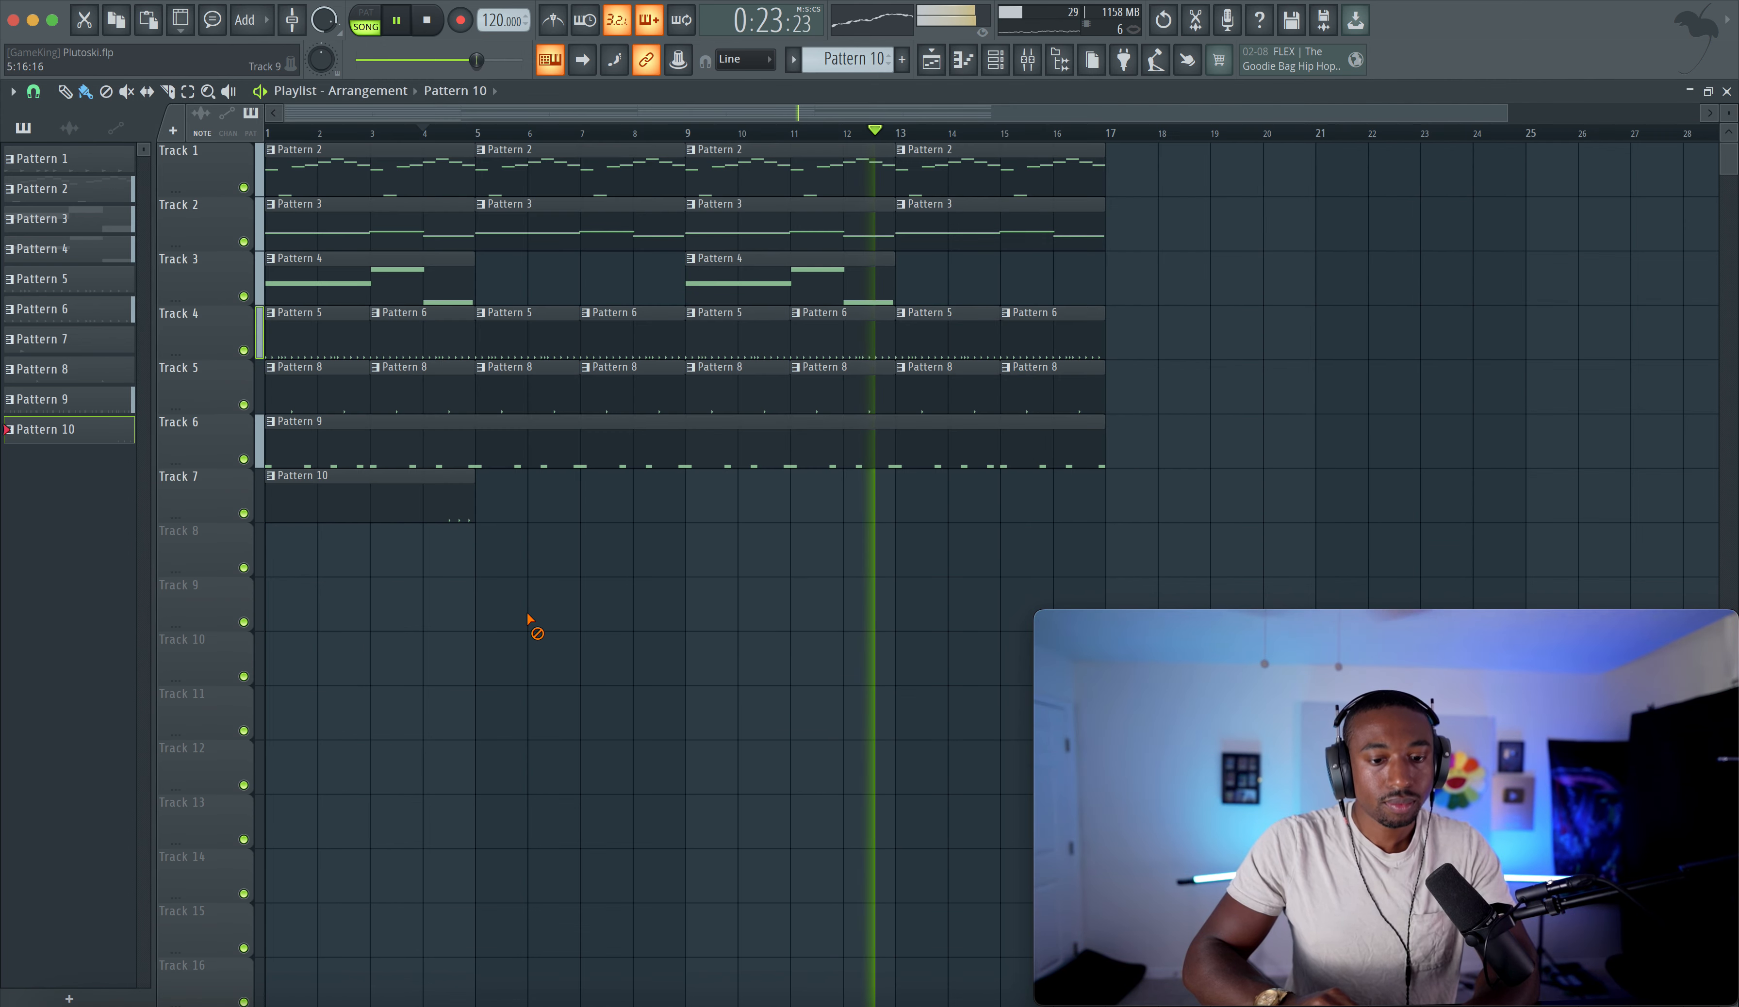
{"action": "key", "text": "F6"}
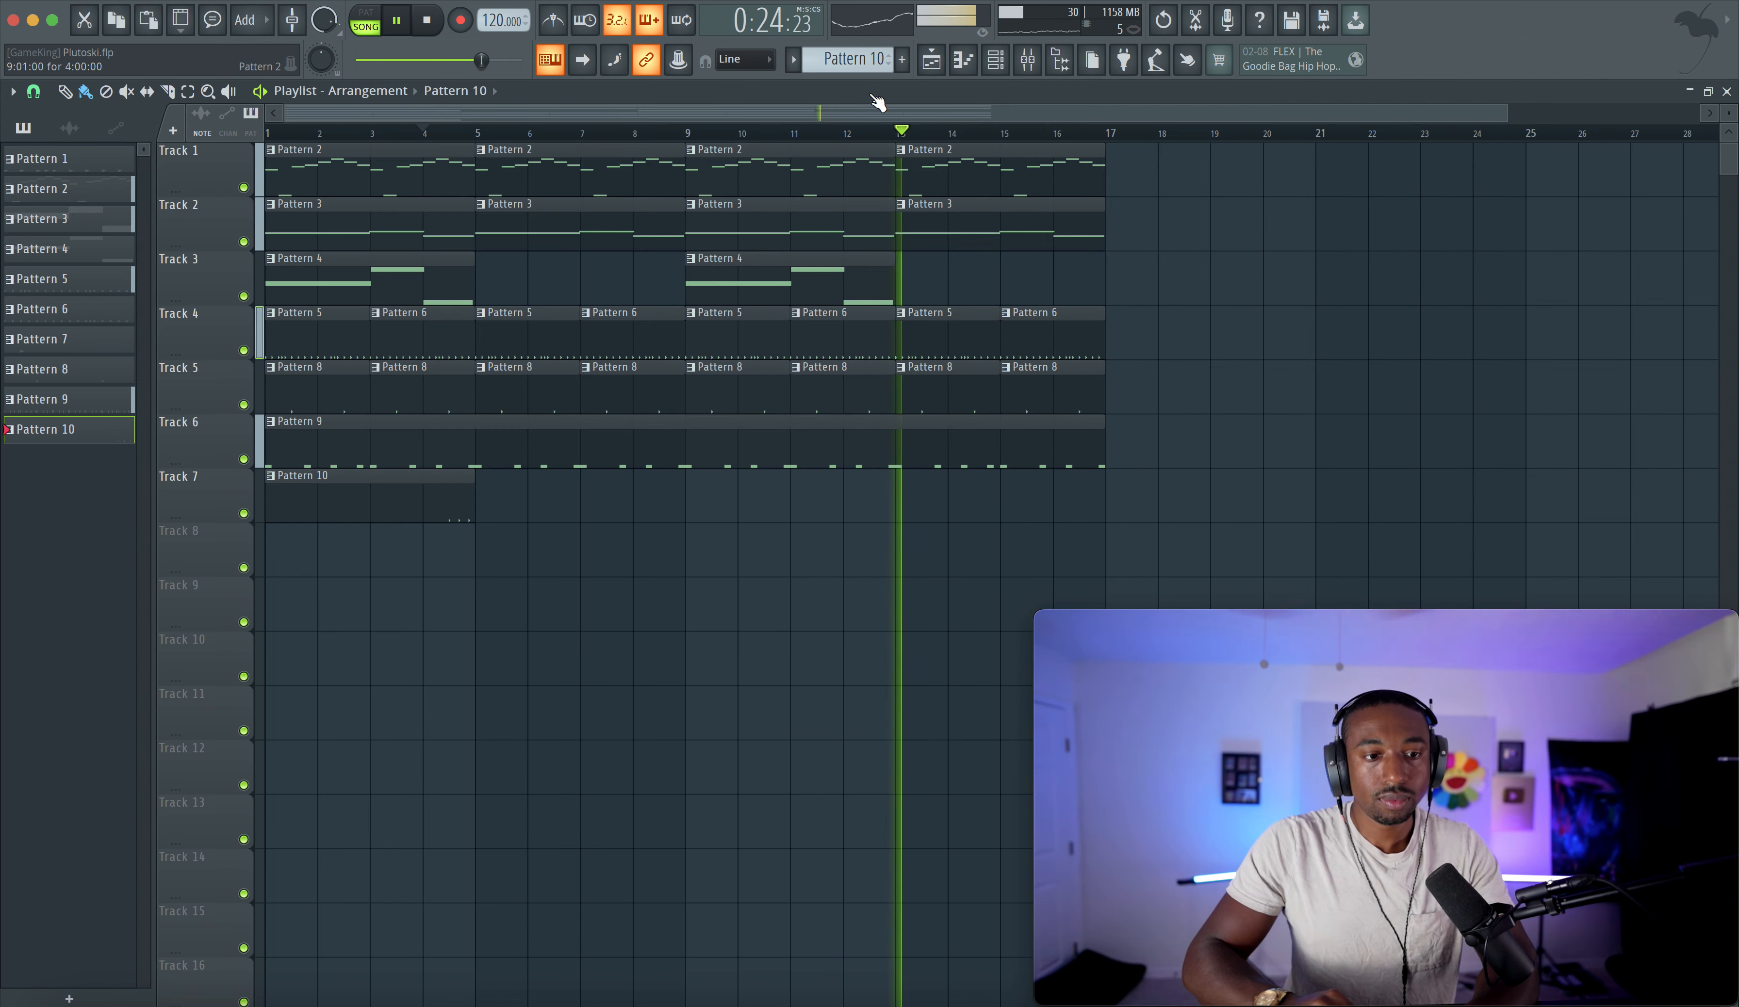
- On the Master insert, move Fruity soft clipper down one slot and load Fruity WaveShaper into the first slot
{"action": "left_click", "coordinate": [994, 61]}
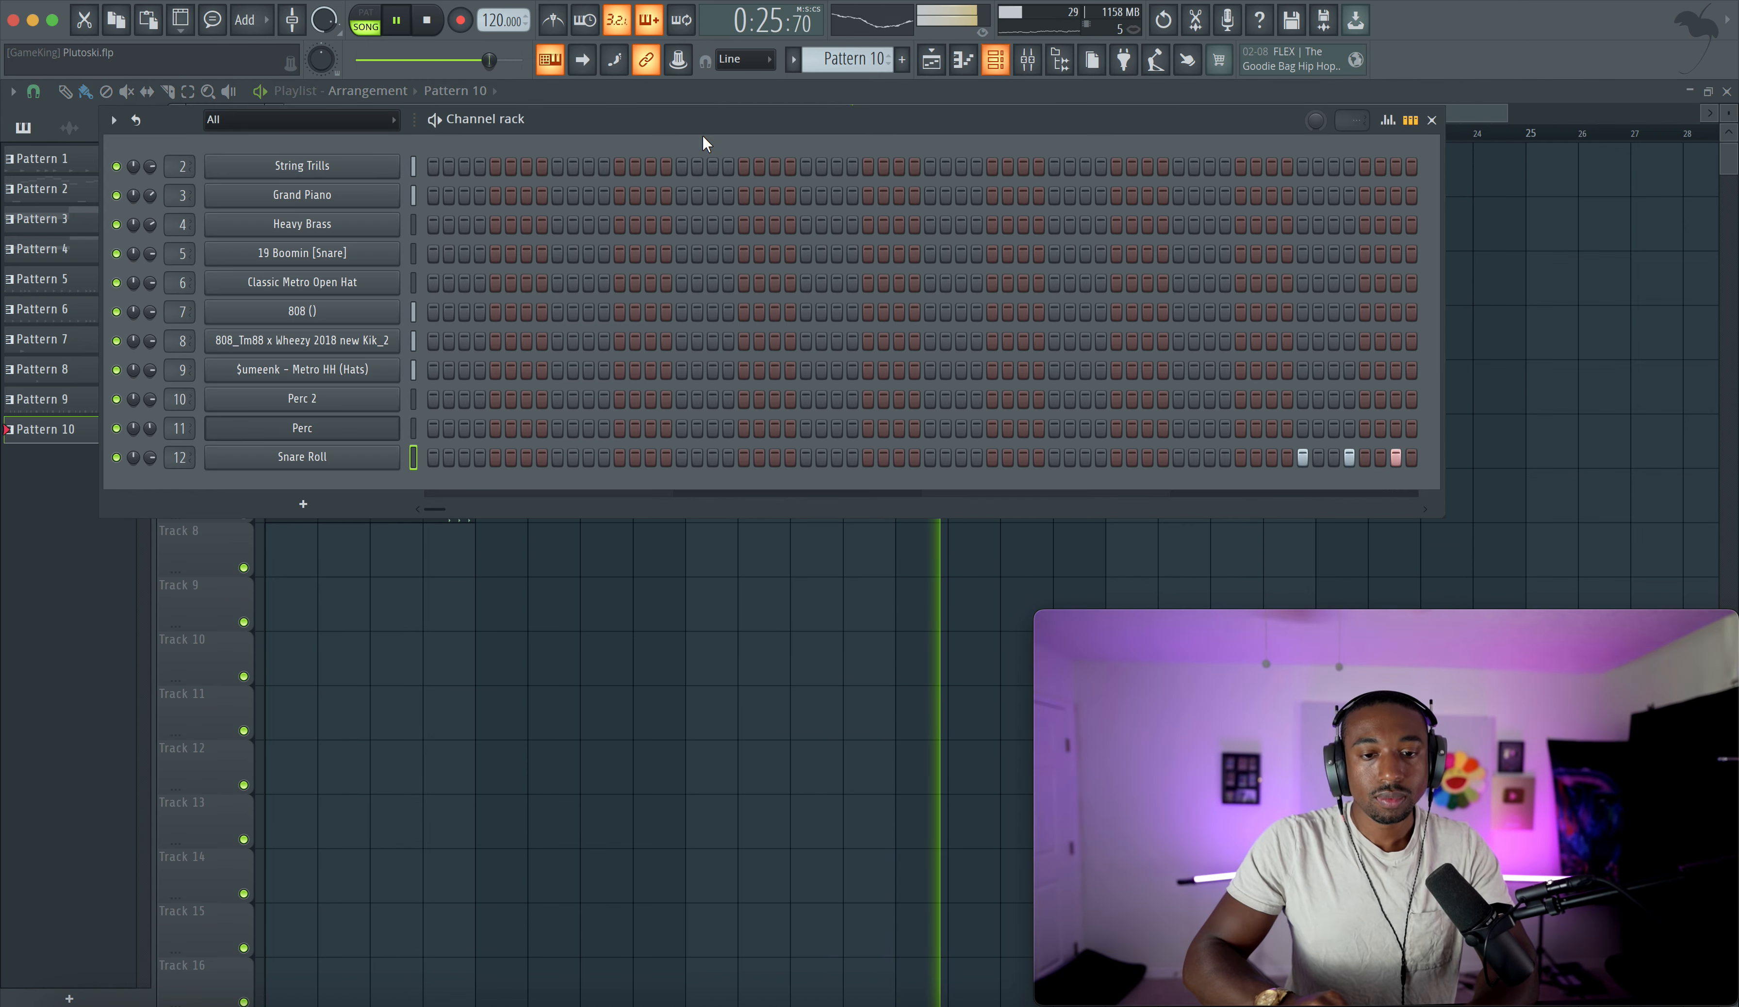
{"action": "left_click", "coordinate": [1028, 60]}
{"action": "left_click", "coordinate": [120, 444]}
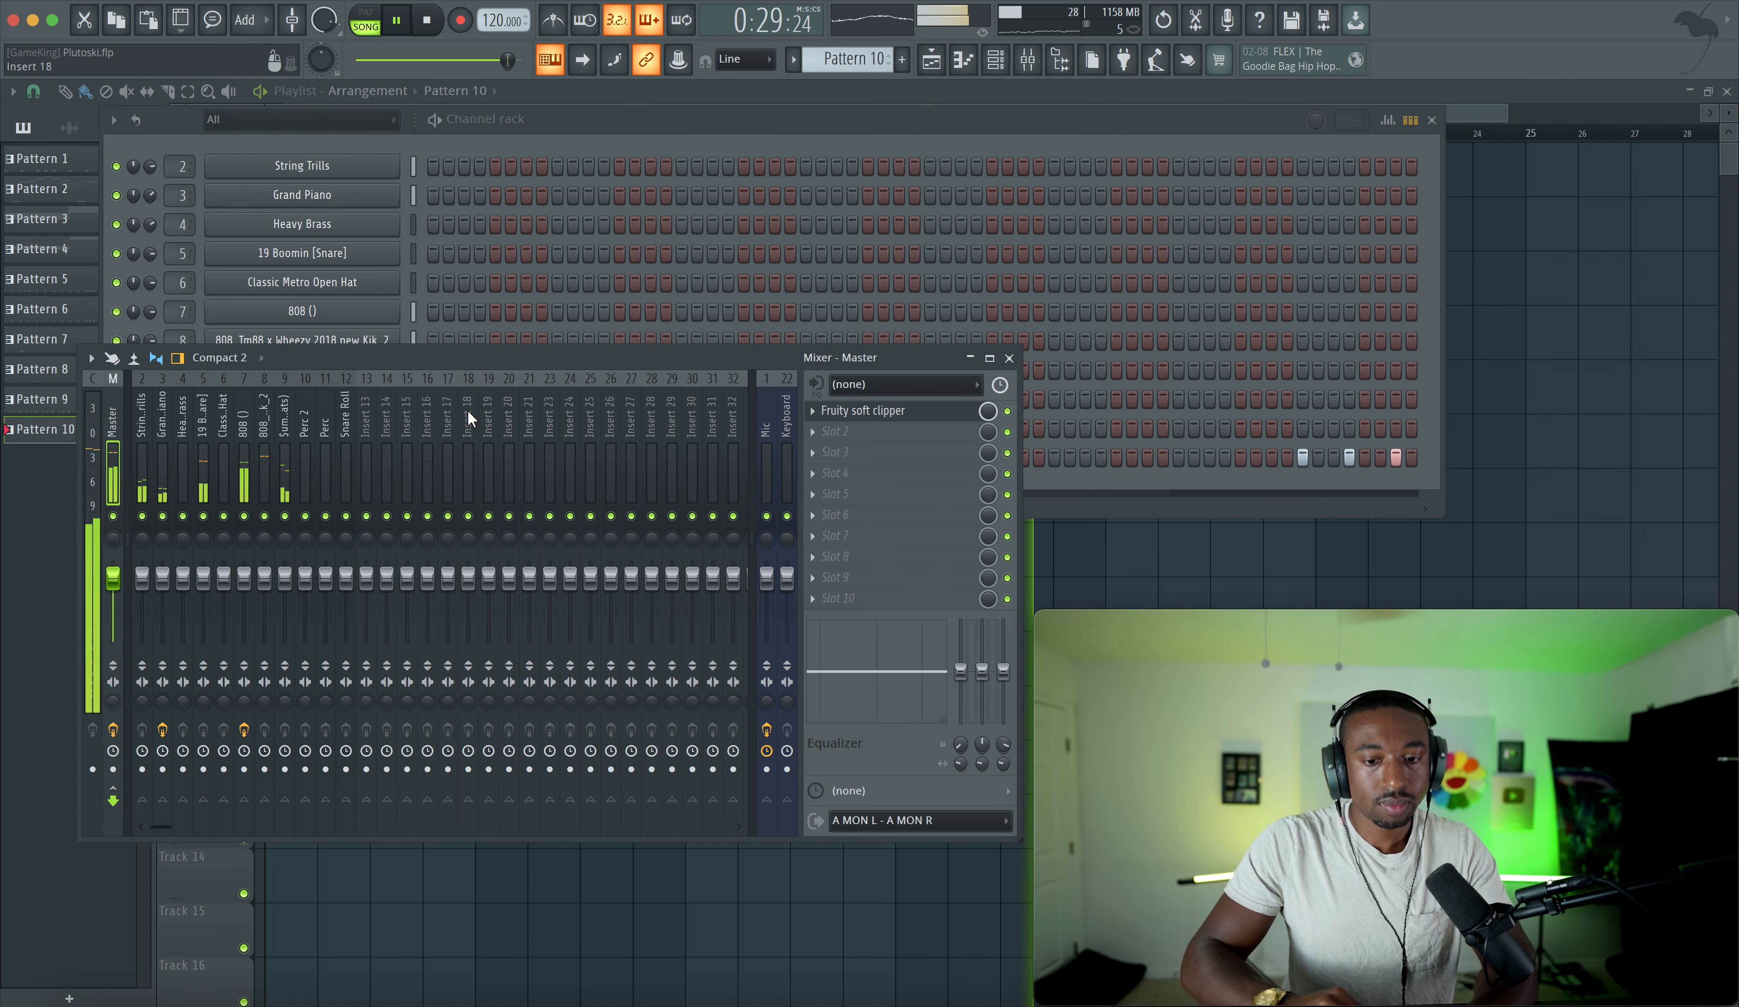
{"action": "left_click_drag", "start_coordinate": [860, 414], "coordinate": [860, 439]}
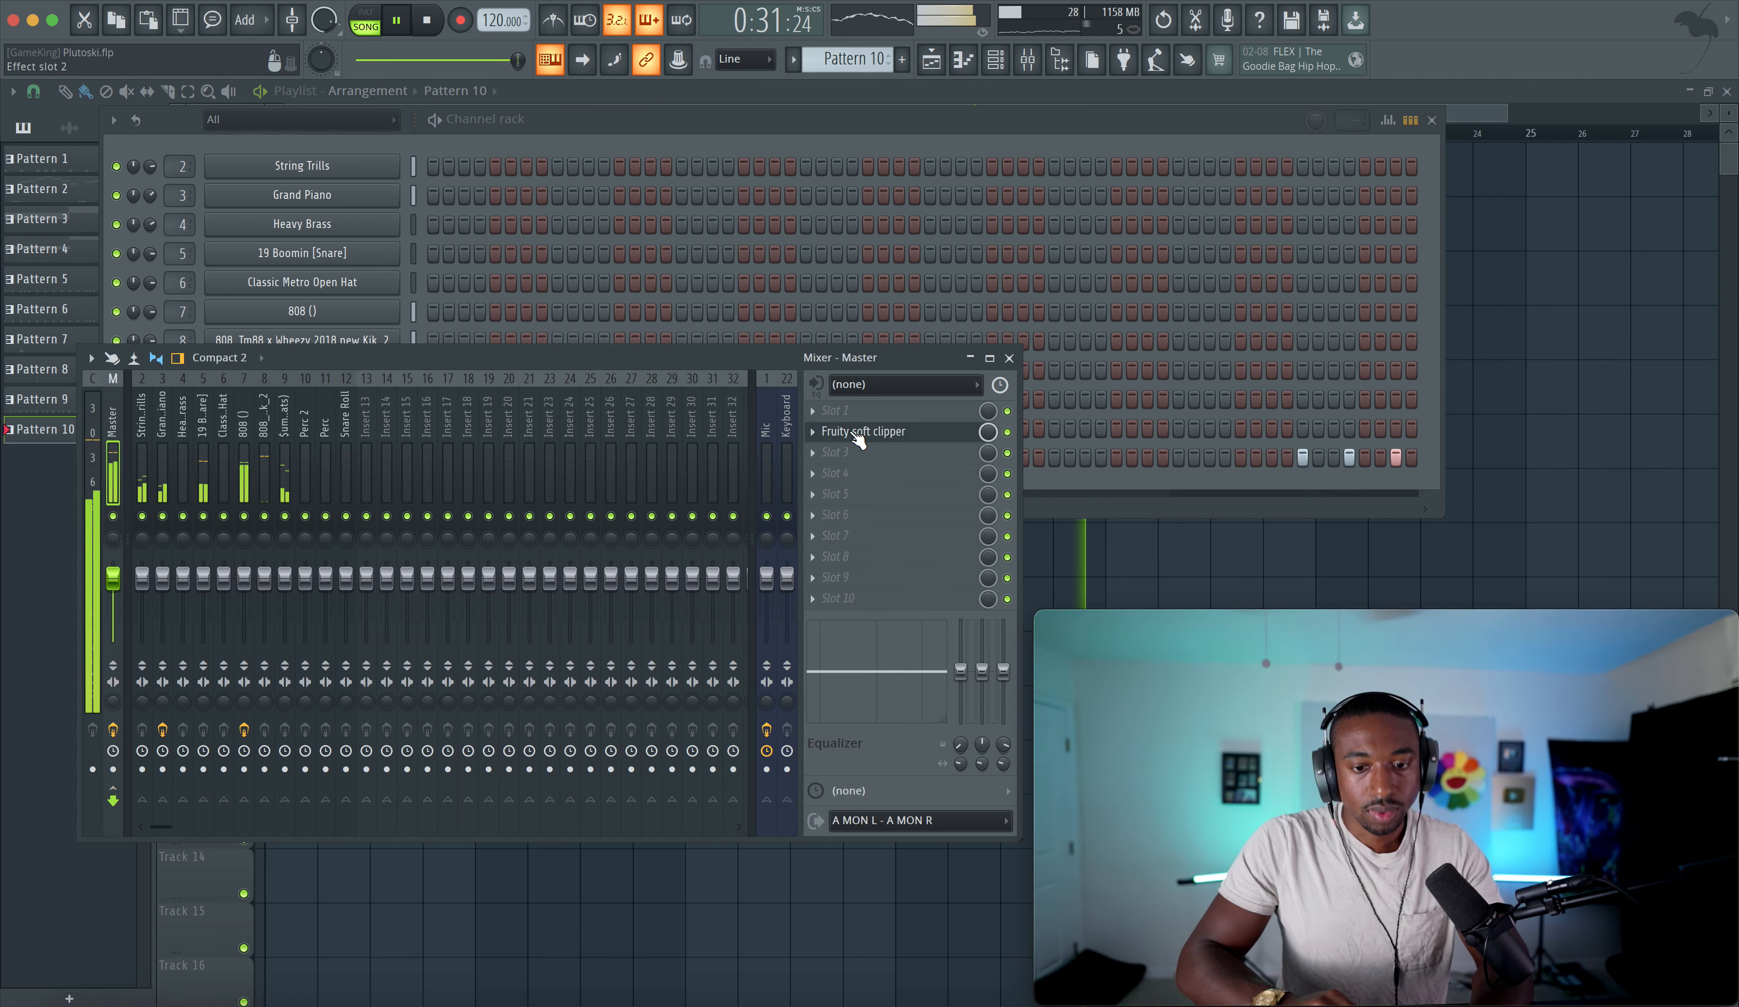
{"action": "left_click", "coordinate": [850, 409]}
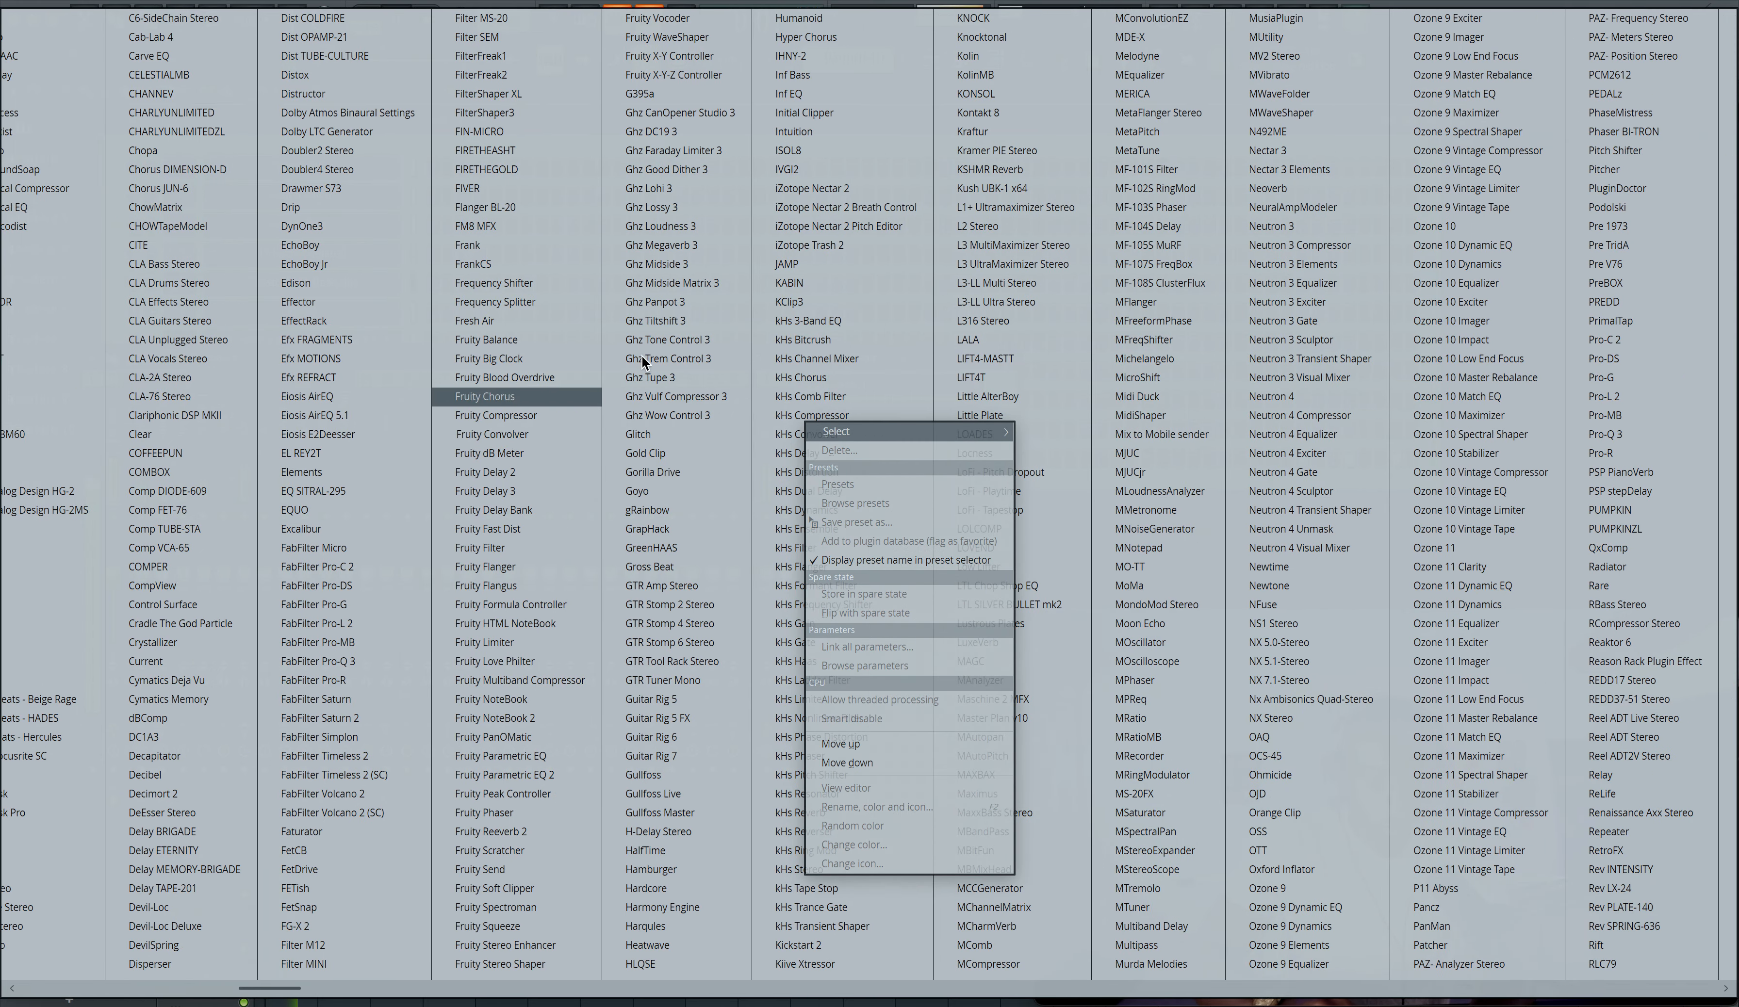
{"action": "left_click", "coordinate": [661, 38]}
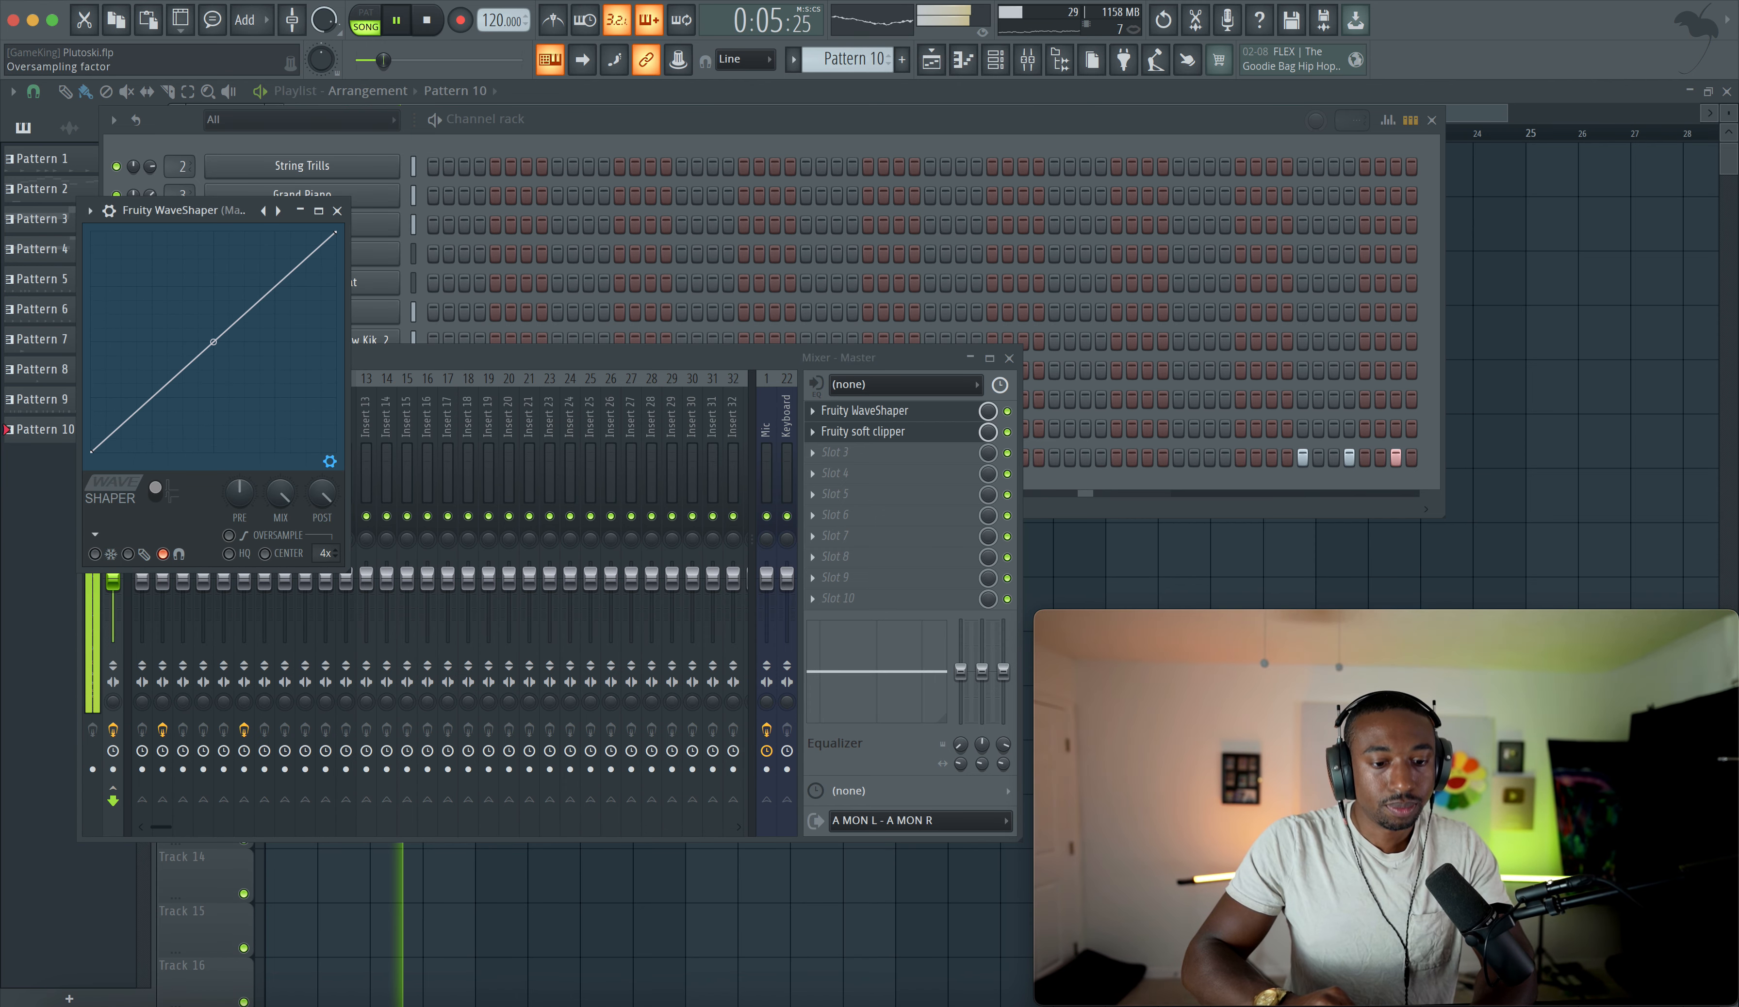
{"action": "left_click", "coordinate": [624, 116]}
{"action": "left_click", "coordinate": [1545, 328]}
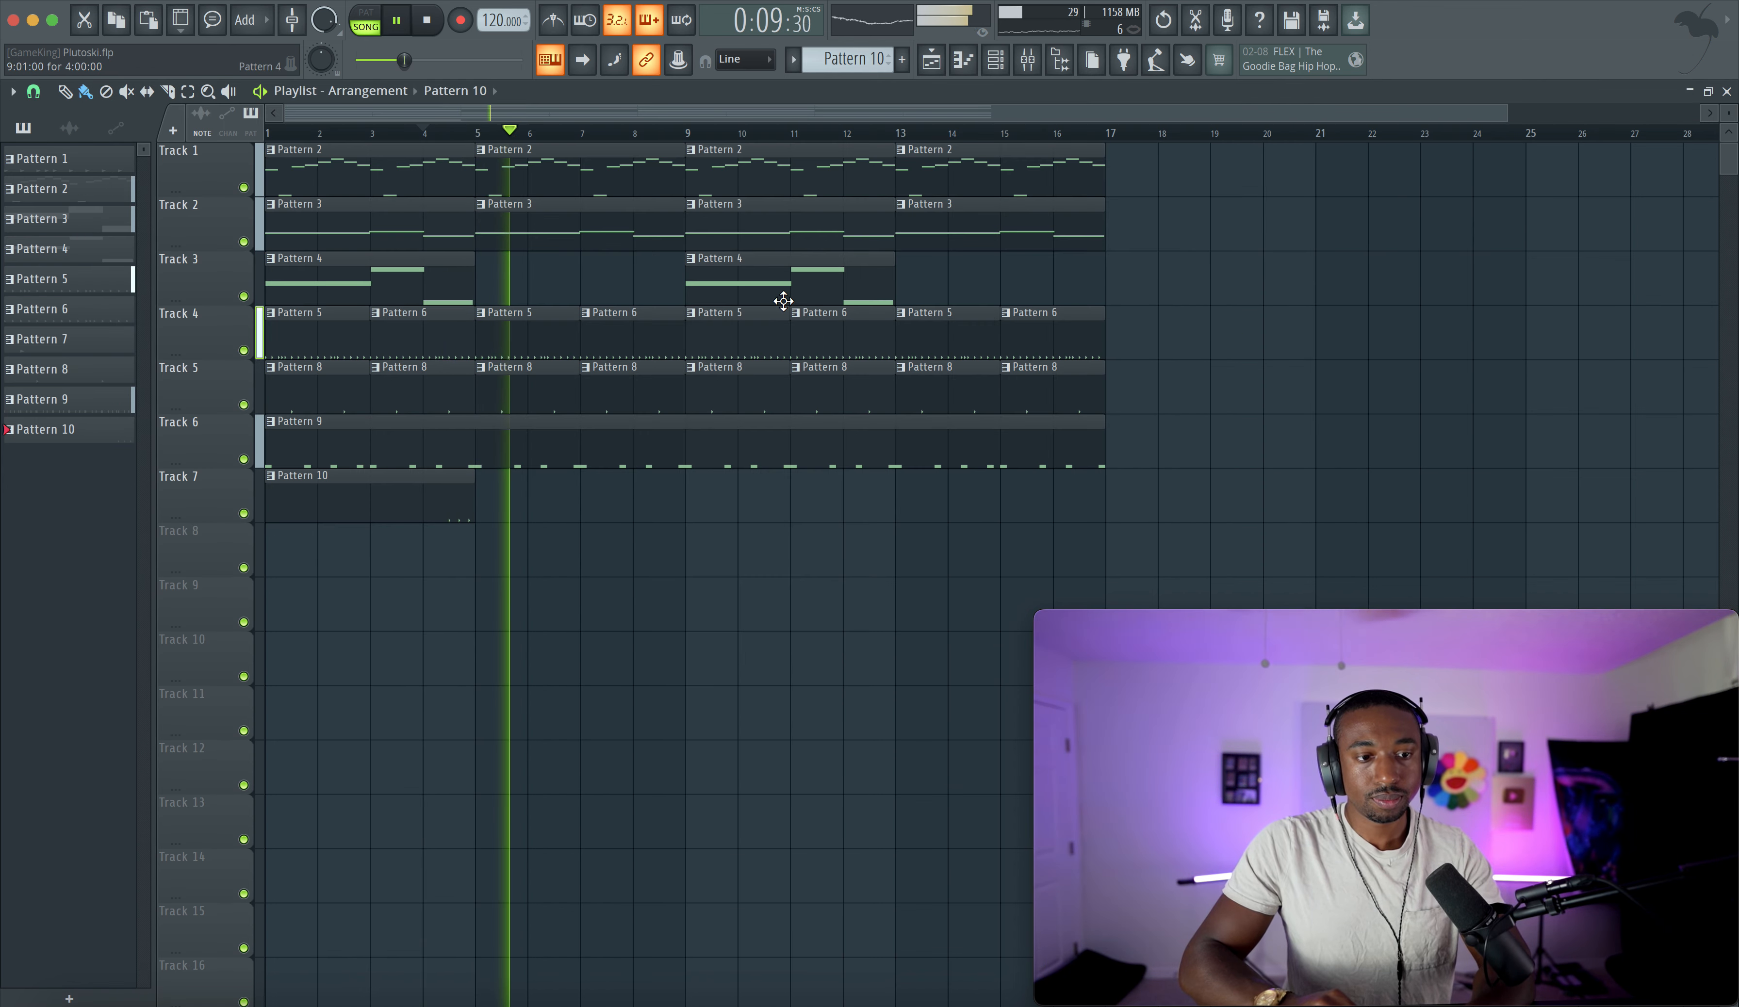
- Open the 808's piano roll for Pattern 9 and play the pattern back
{"action": "left_click", "coordinate": [995, 60]}
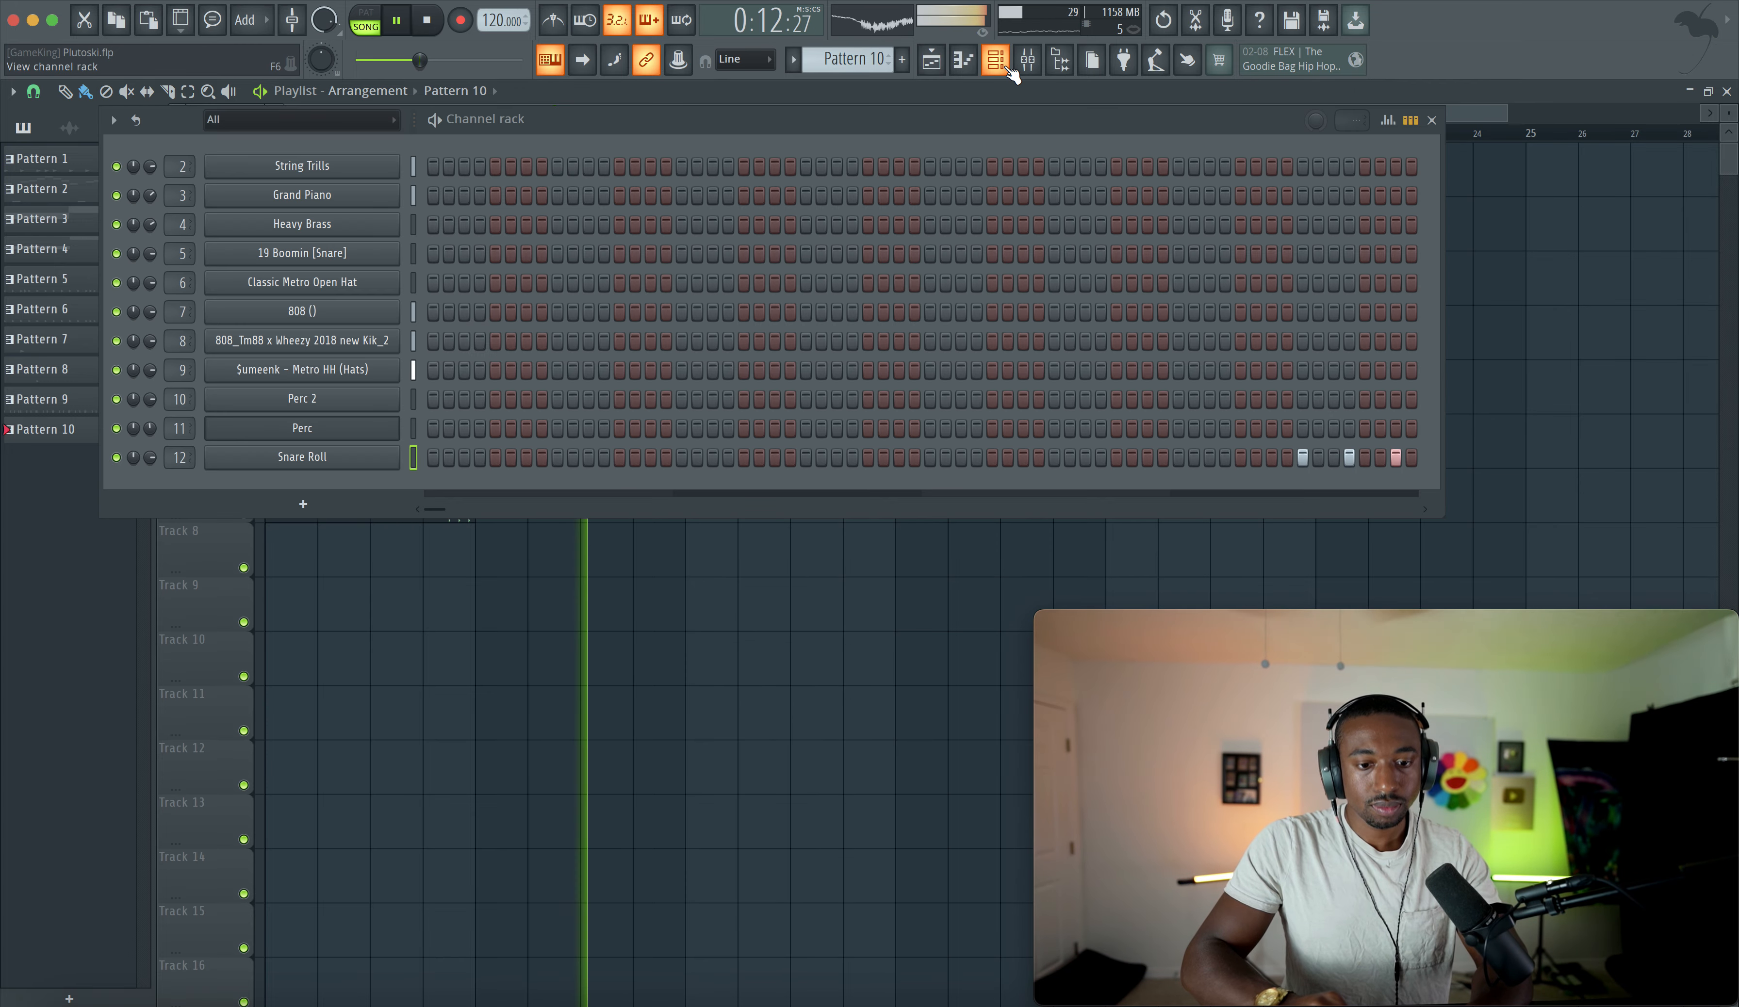
{"action": "left_click", "coordinate": [345, 340]}
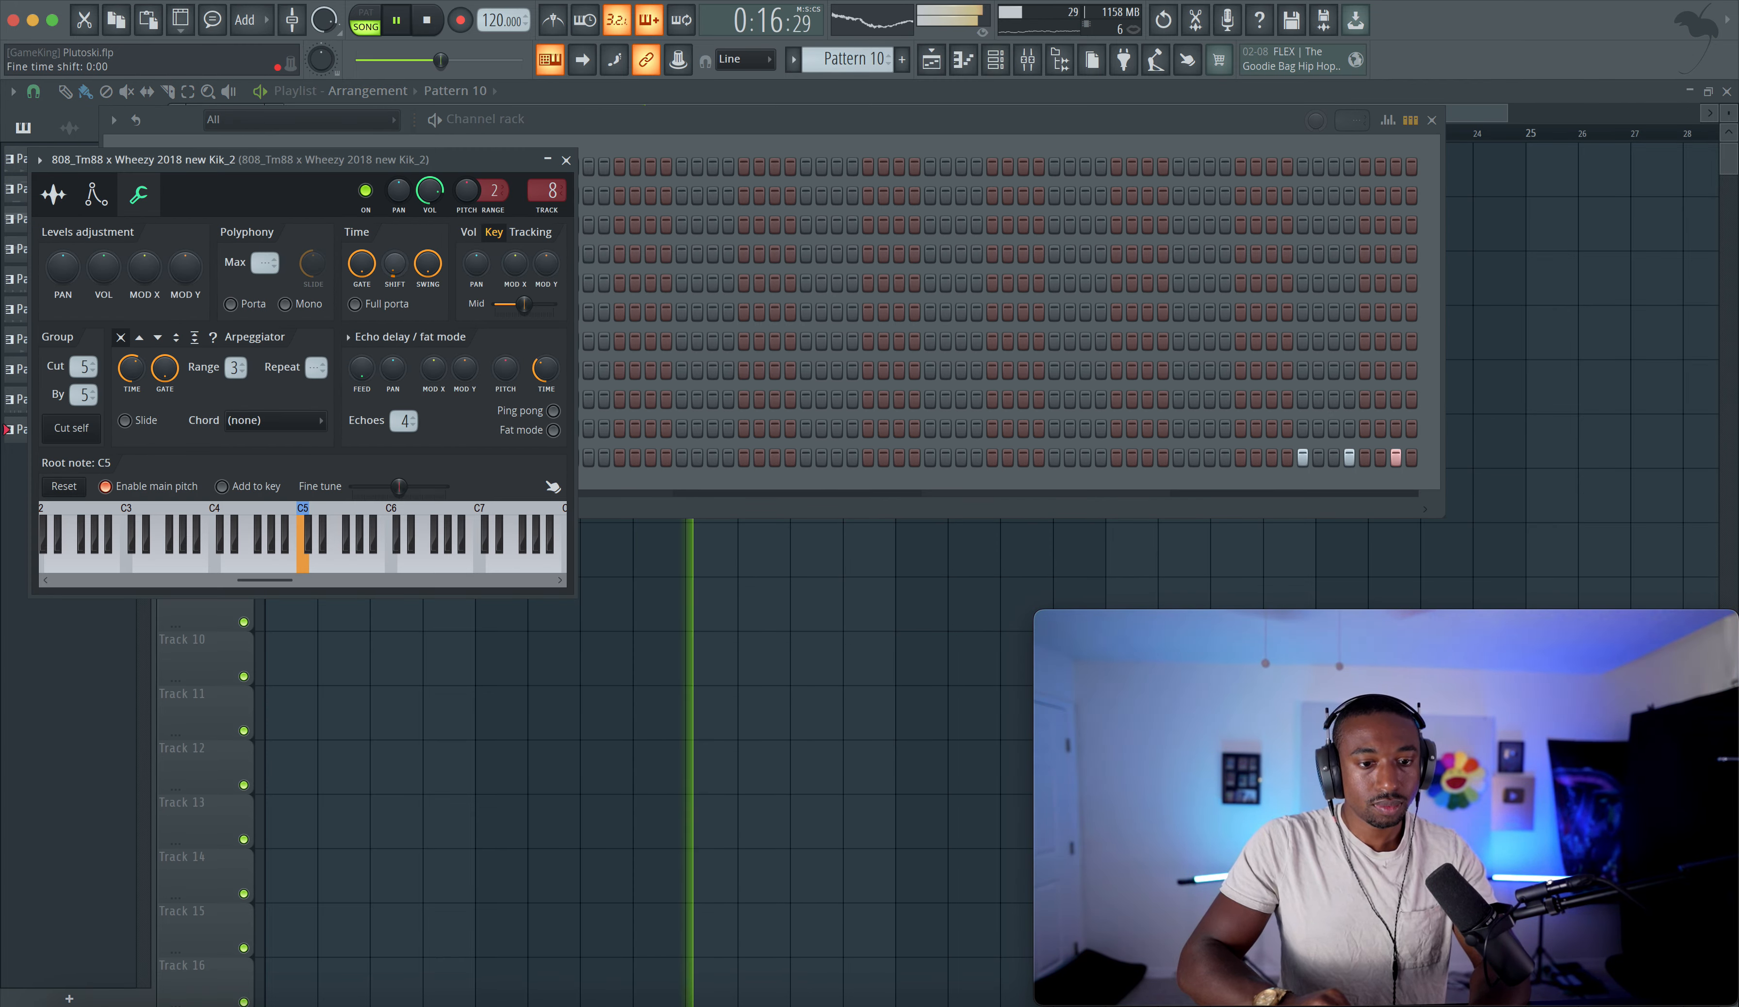
{"action": "key", "text": "space"}
{"action": "key", "text": "space"}
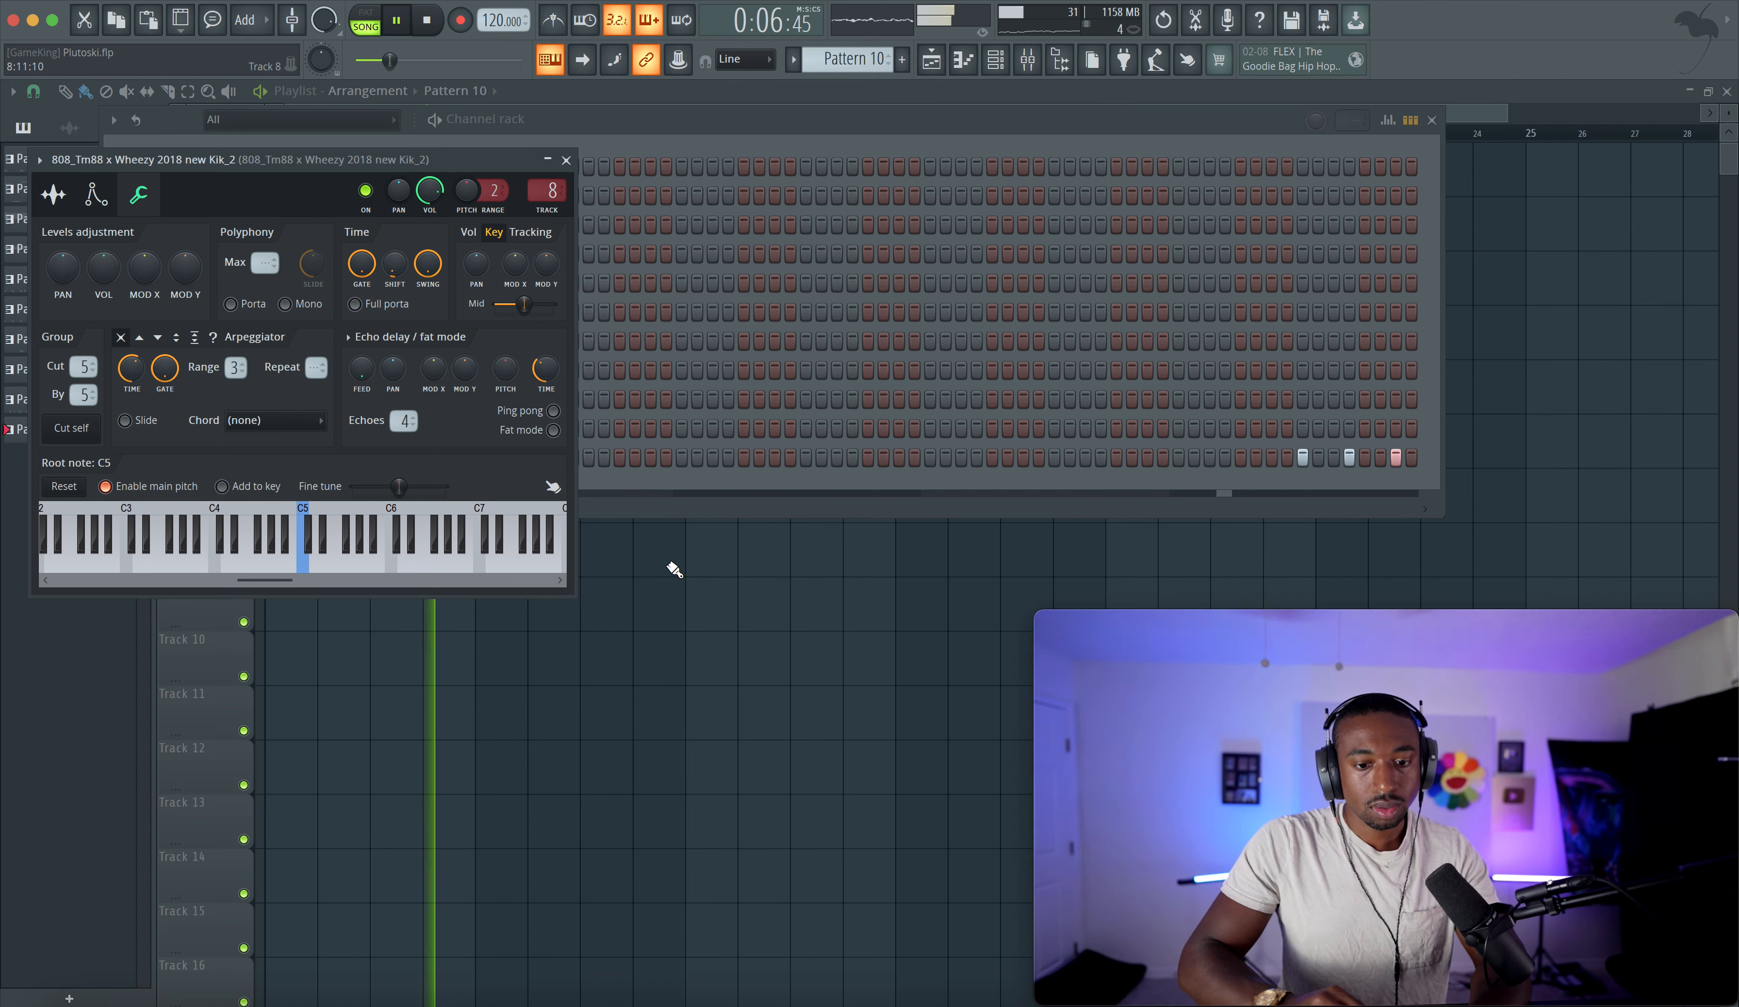
{"action": "right_click", "coordinate": [669, 564]}
{"action": "double_click", "coordinate": [527, 430]}
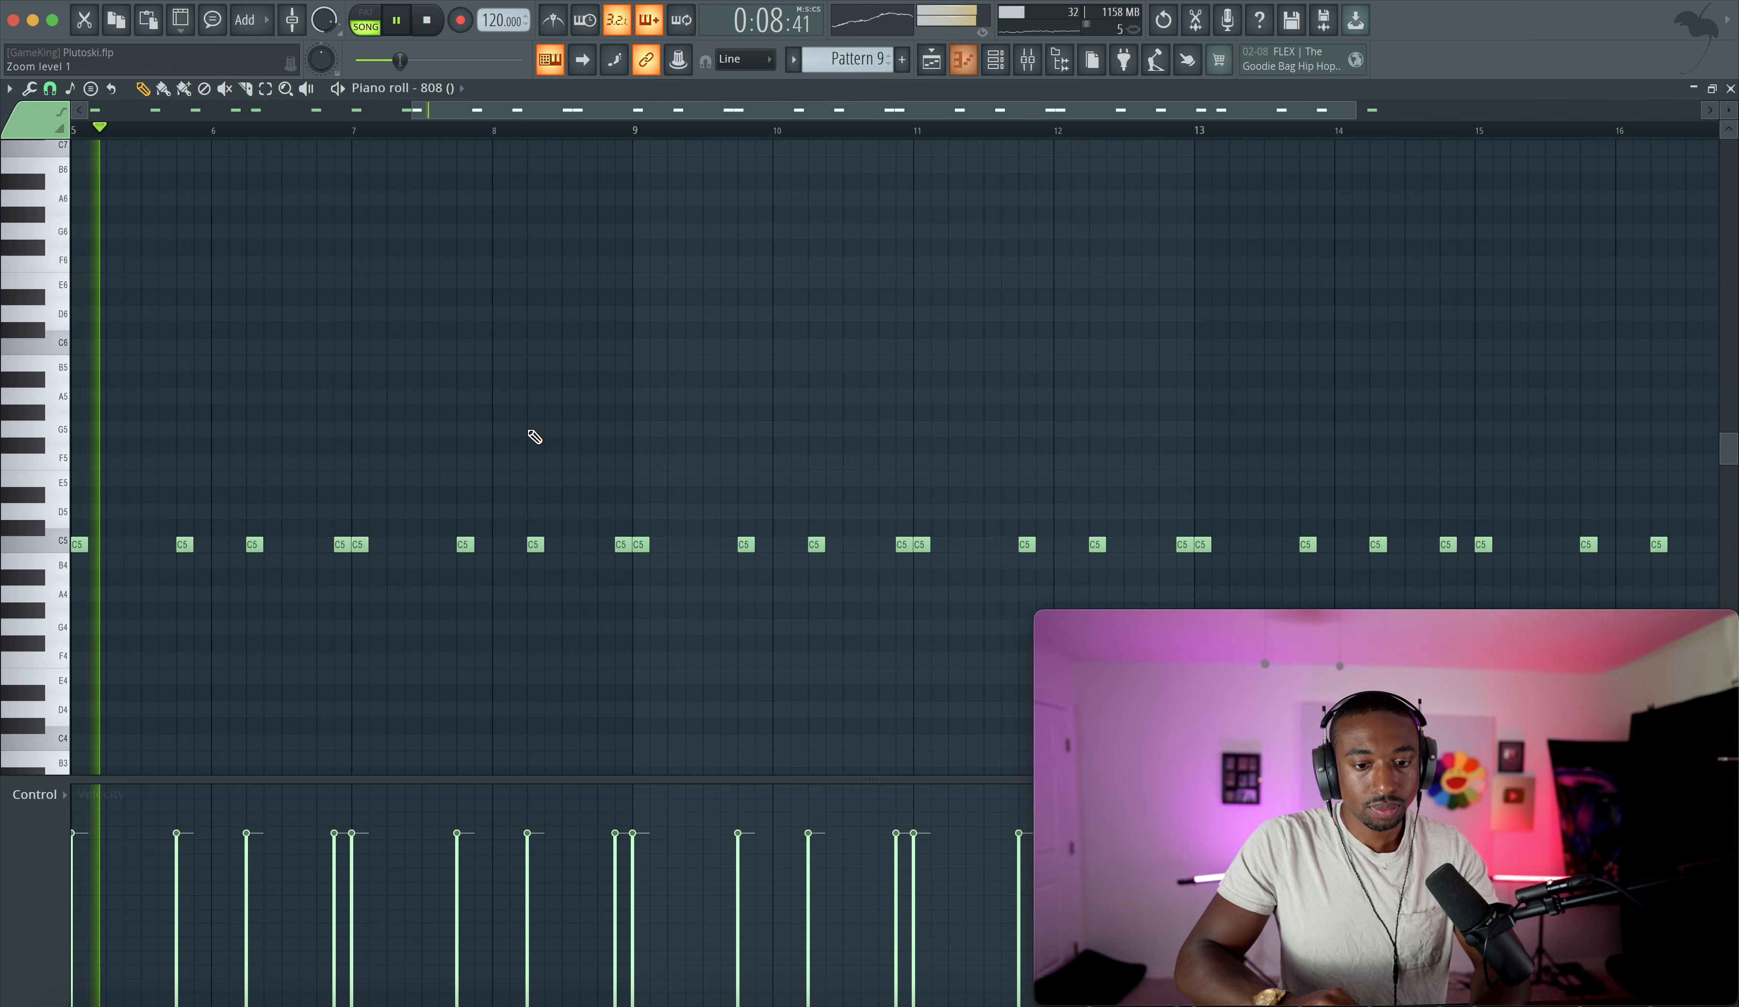
{"action": "key", "text": "space"}
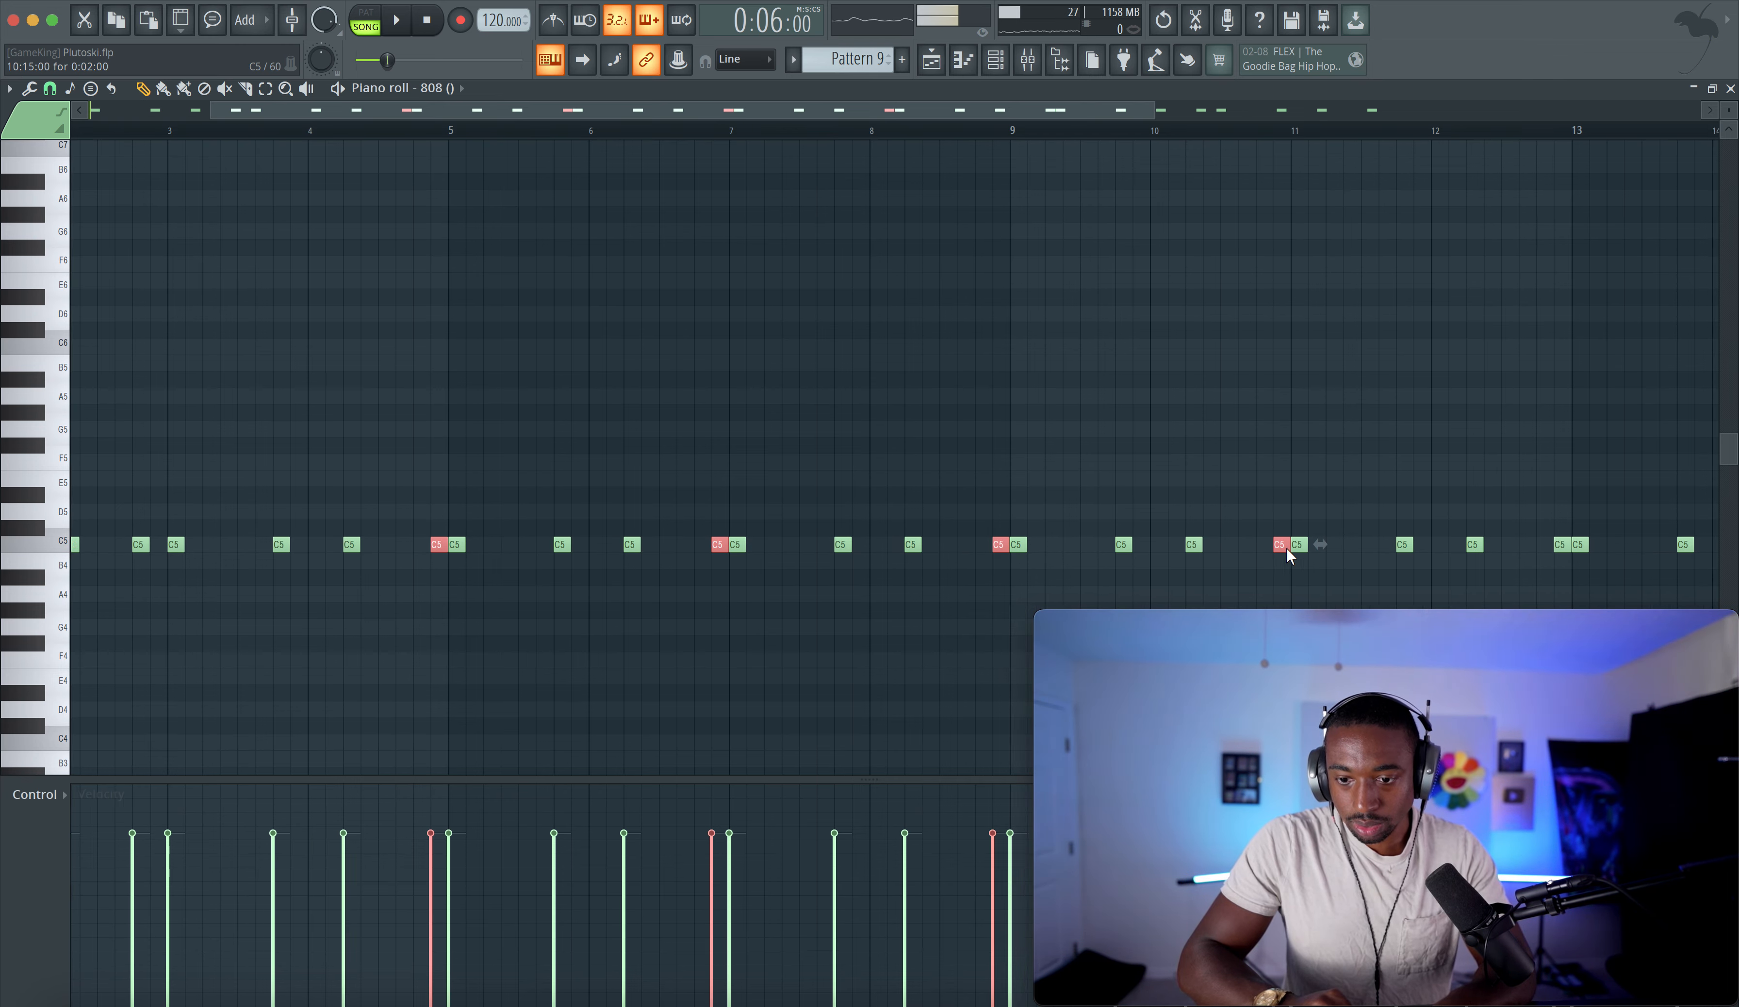
- Shift the highlighted 808 notes slightly earlier, save the project, and delete two 808 notes near bars 6 and 8
{"action": "scroll", "coordinate": [1285, 547], "scroll_direction": "right", "scroll_amount": 4}
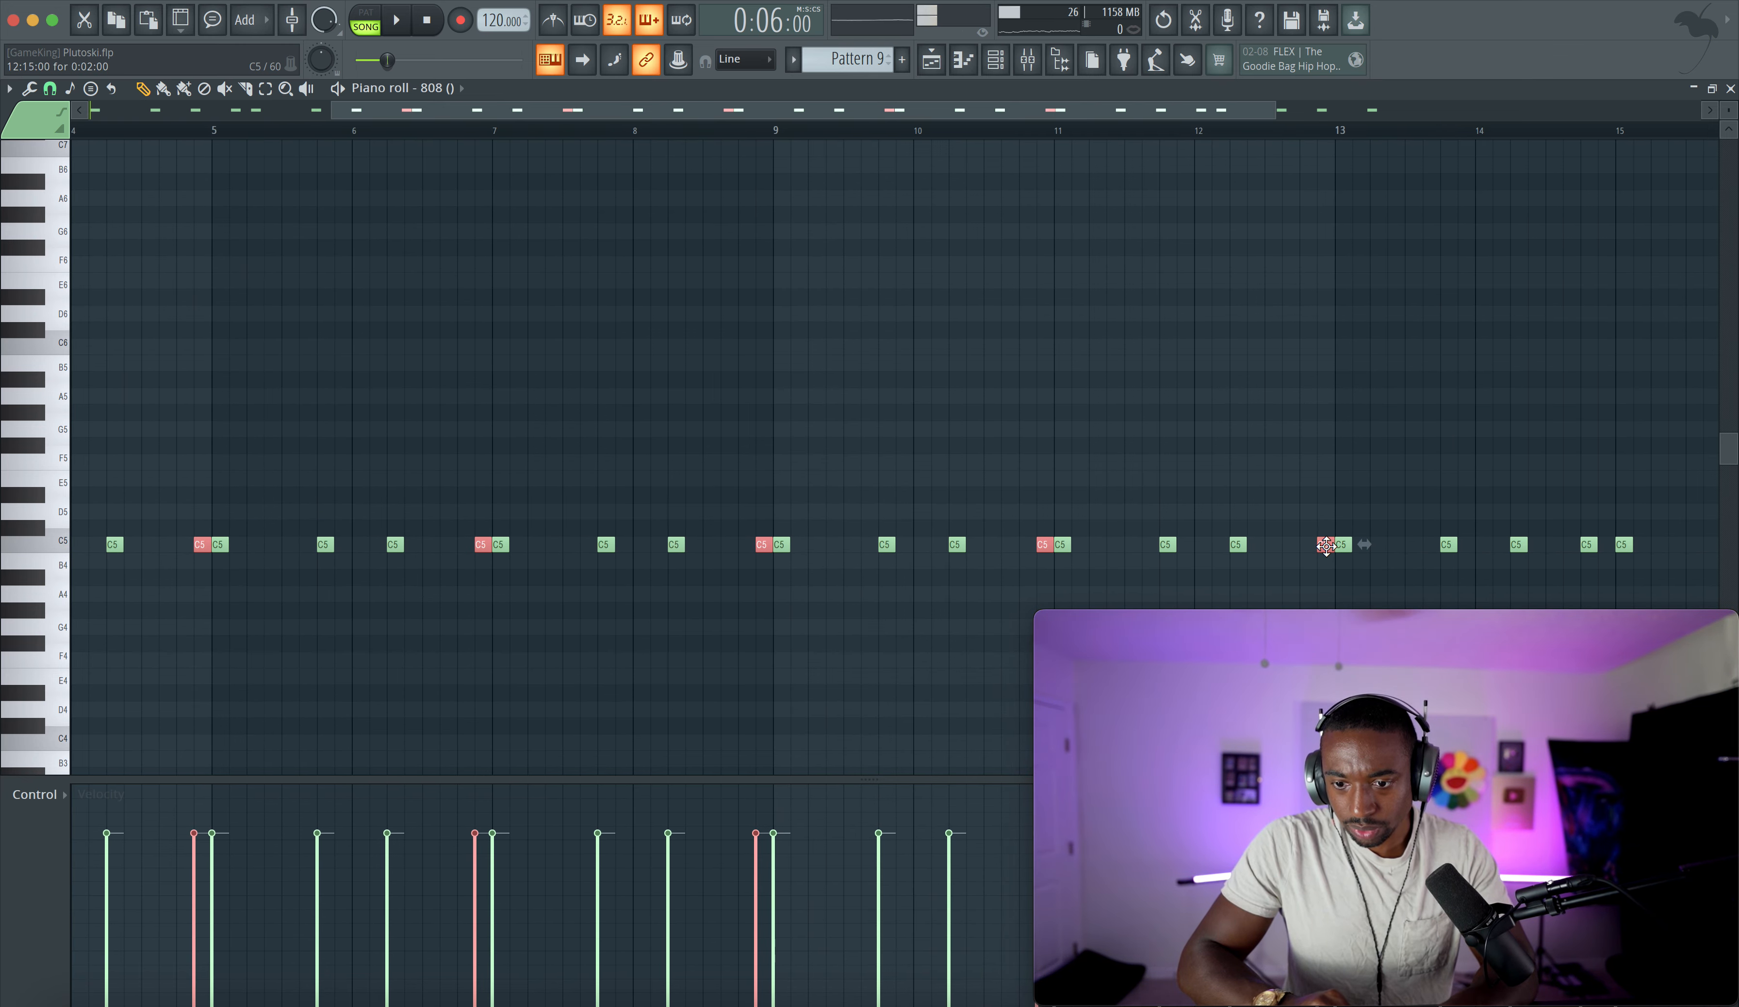
{"action": "key", "text": "space"}
{"action": "left_click_drag", "start_coordinate": [1326, 546], "coordinate": [1292, 546]}
{"action": "key", "text": "space"}
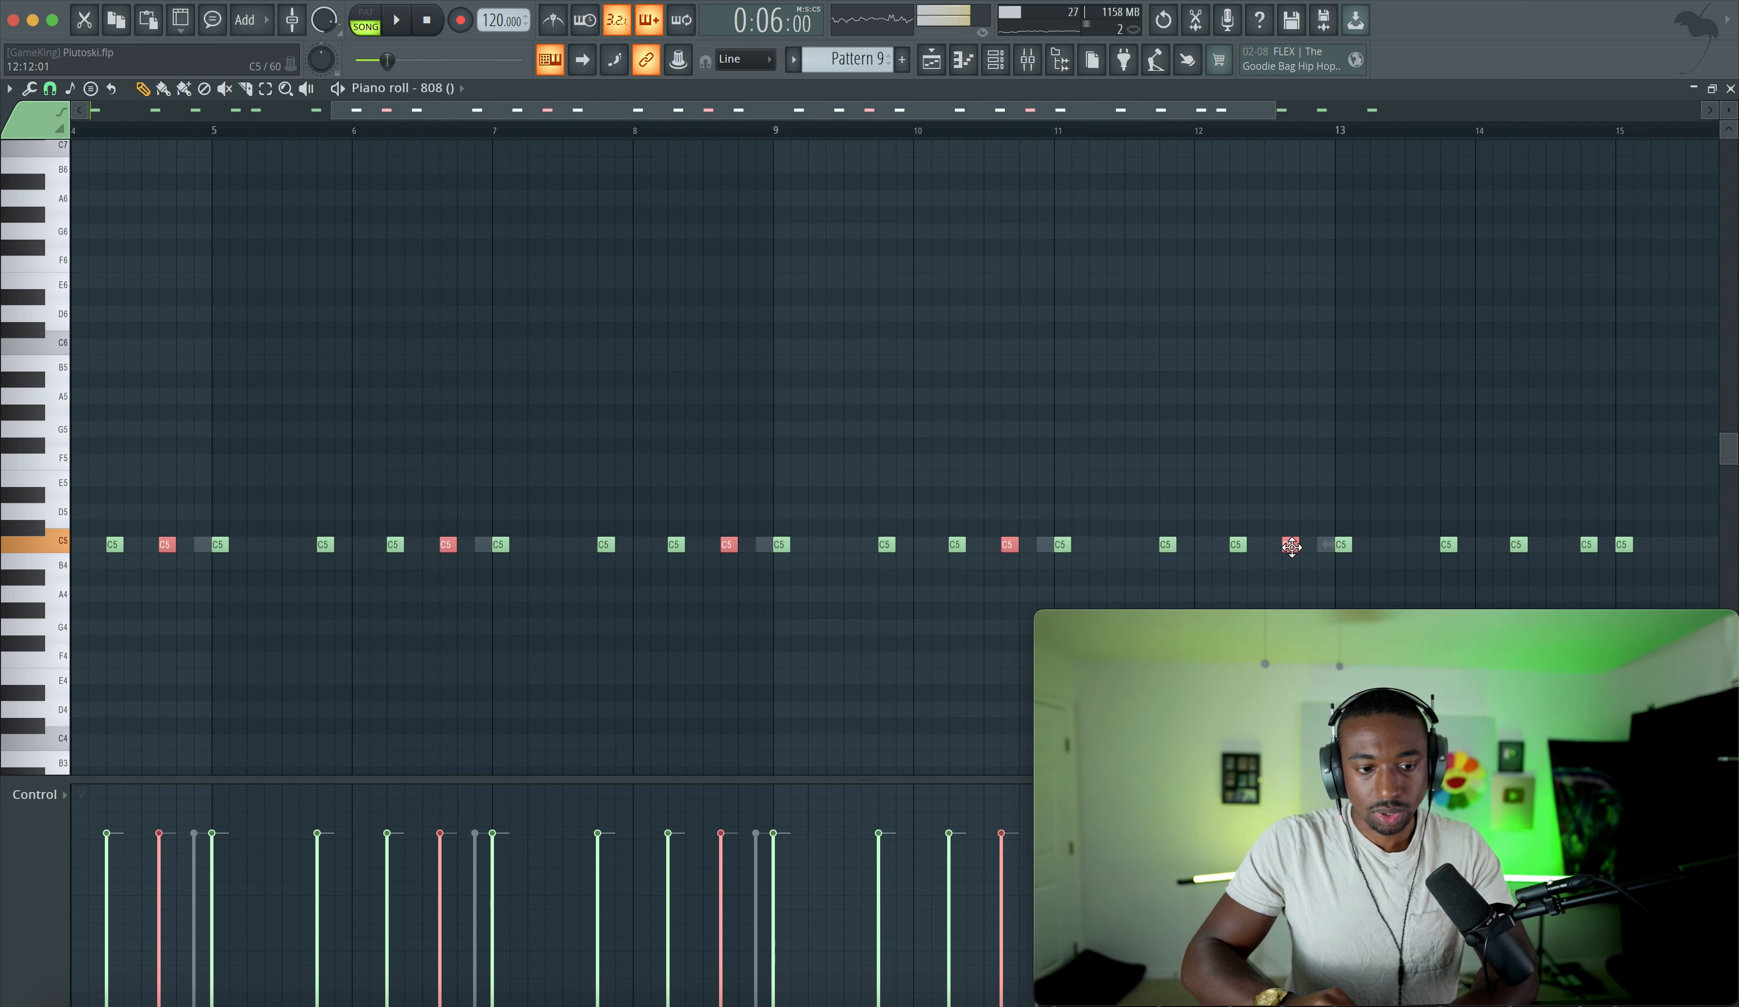
{"action": "key", "text": "space"}
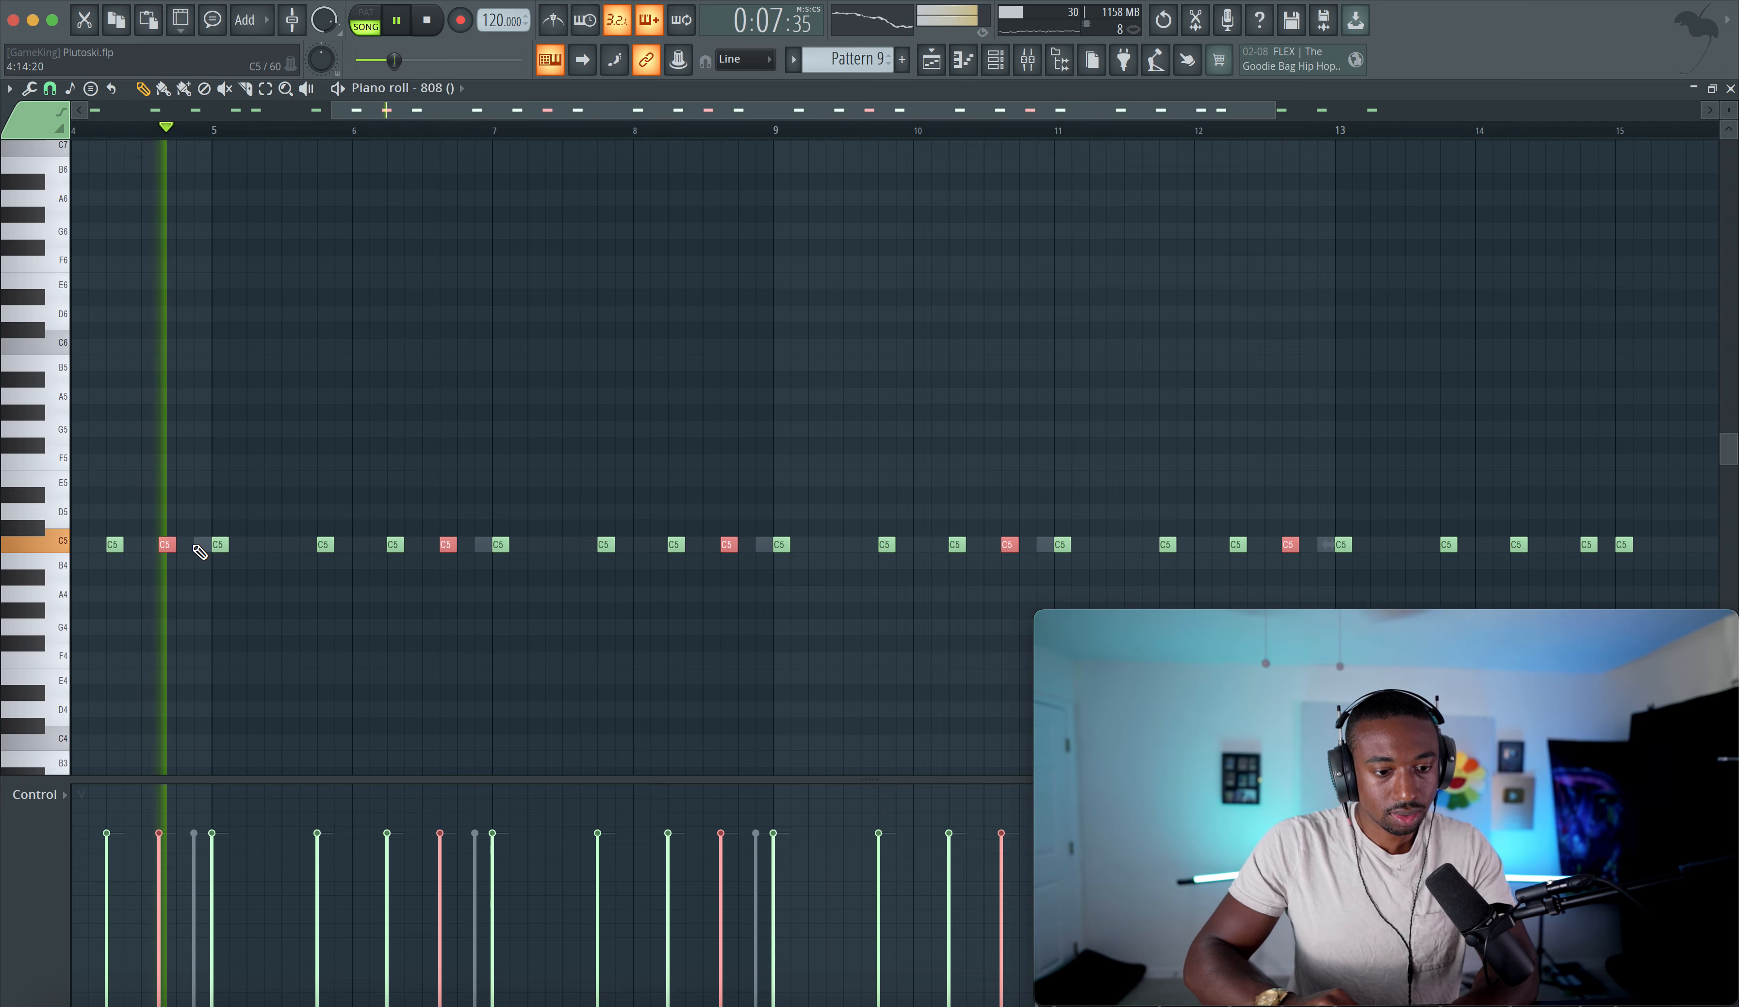
{"action": "left_click", "coordinate": [679, 451]}
{"action": "key", "text": "ctrl+s"}
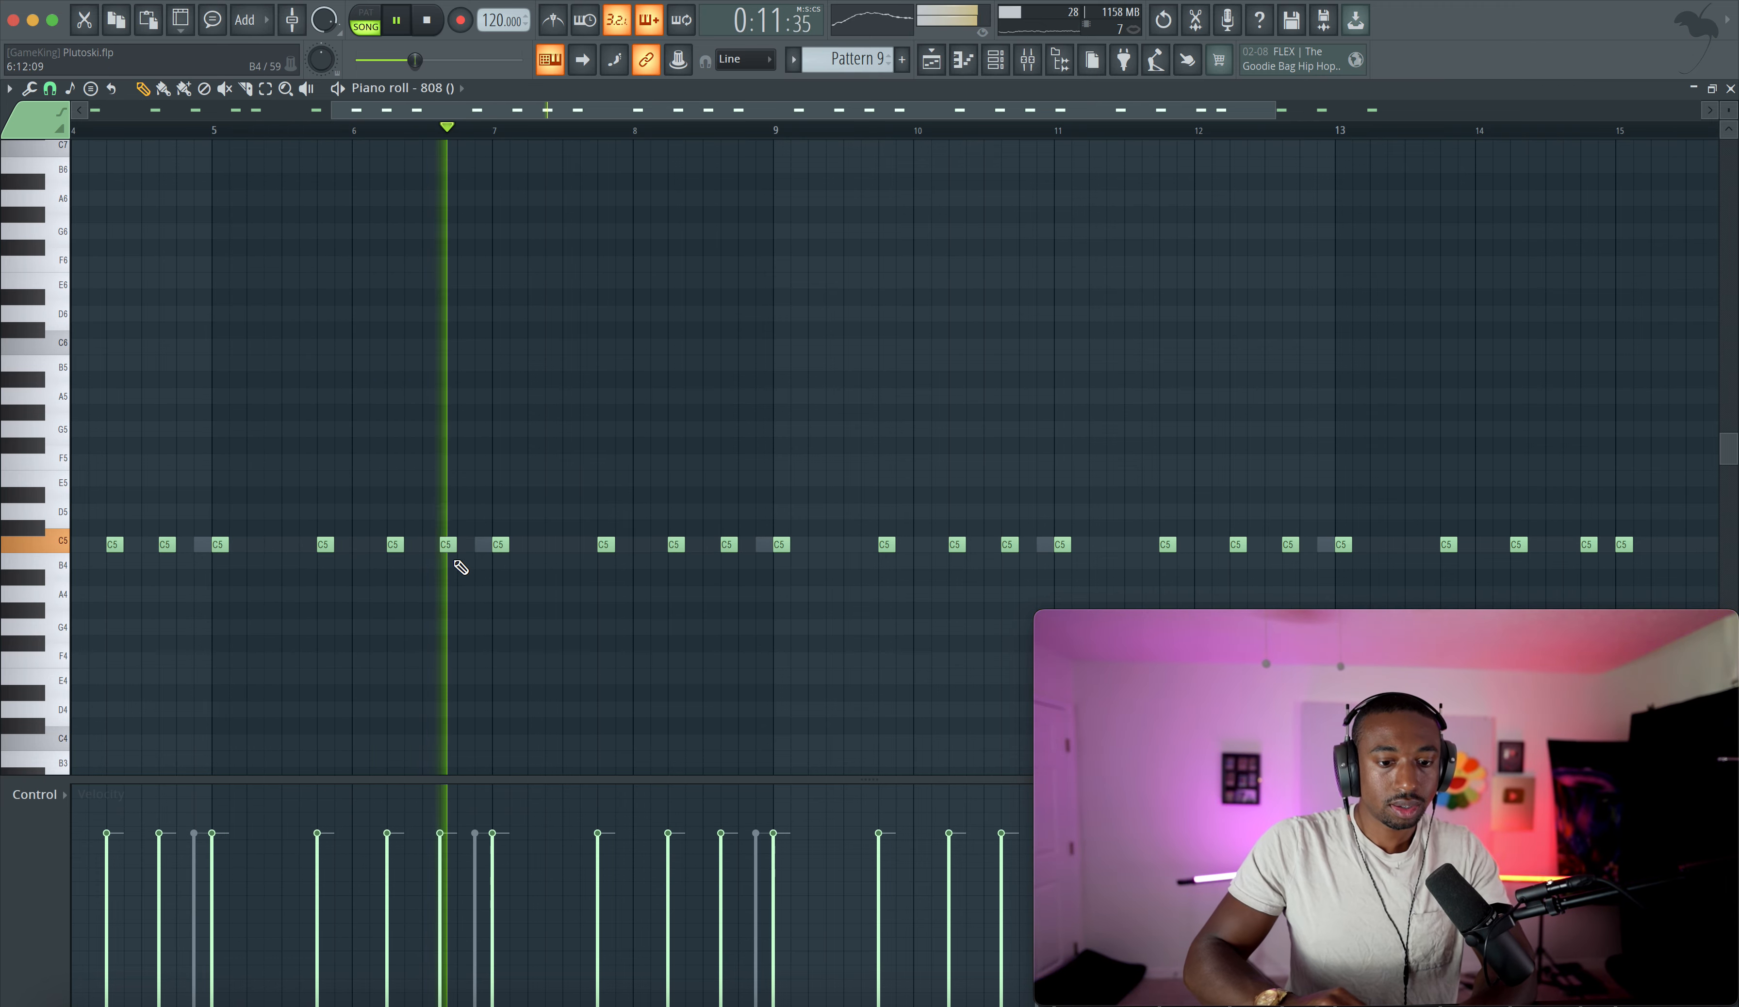
{"action": "right_click", "coordinate": [449, 546]}
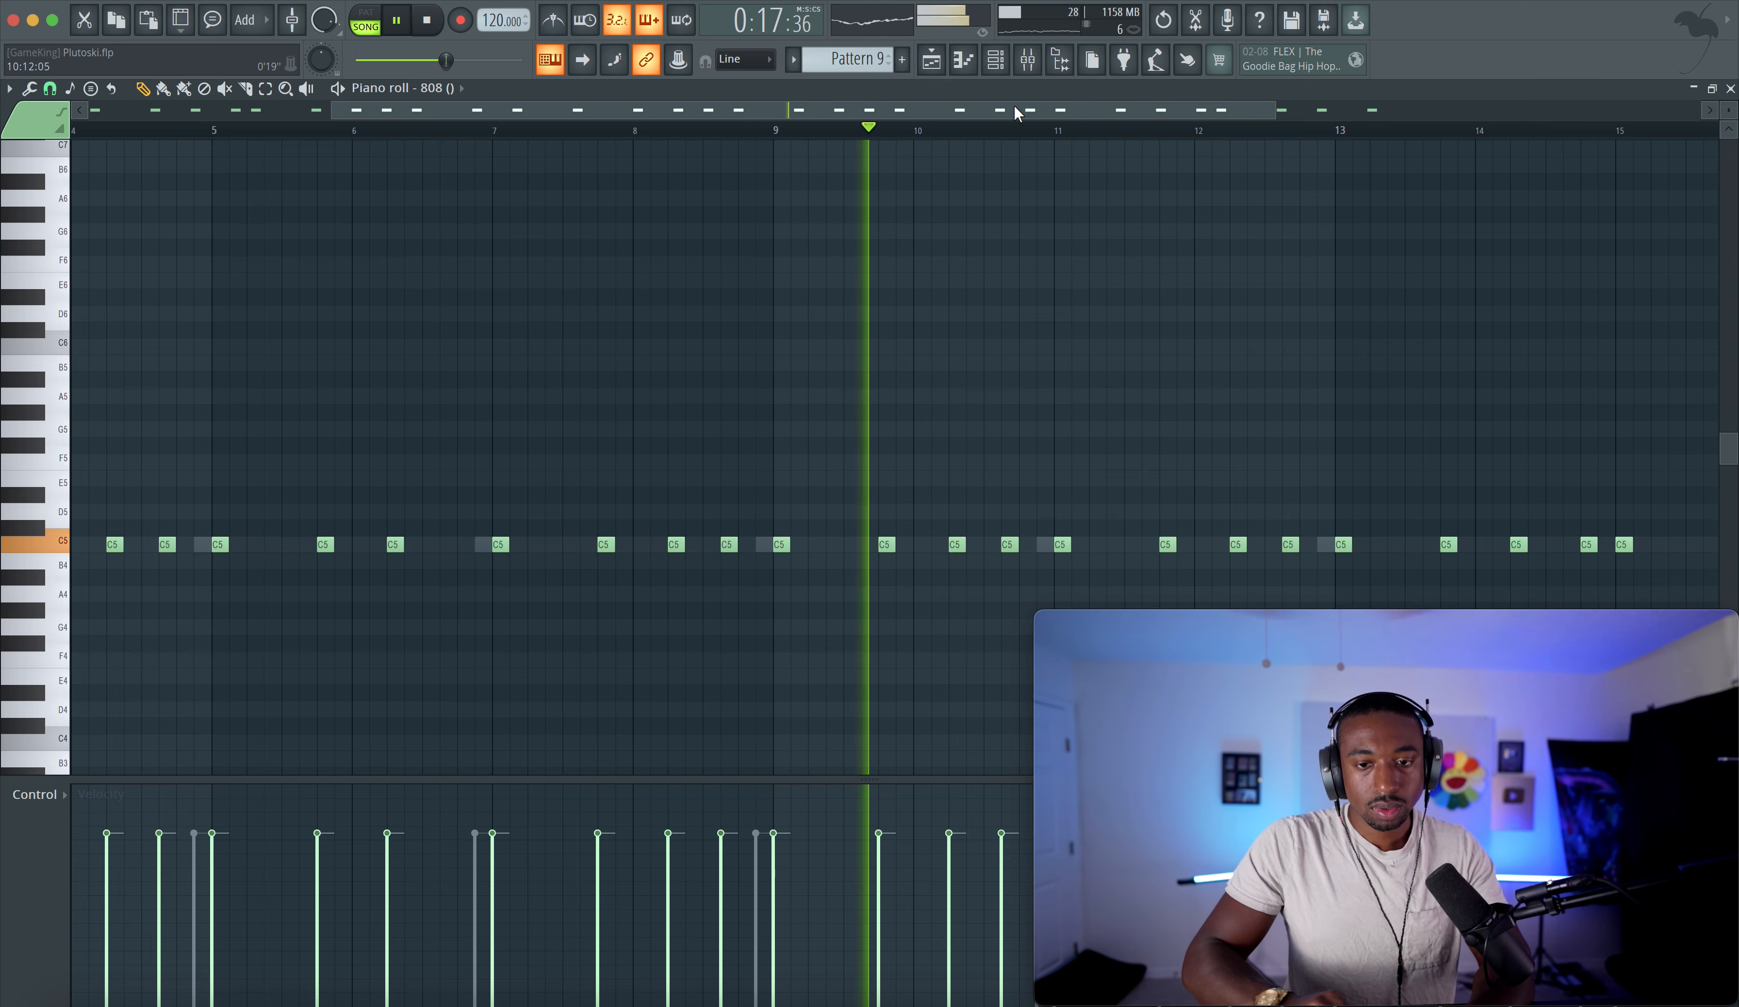
{"action": "right_click", "coordinate": [732, 545]}
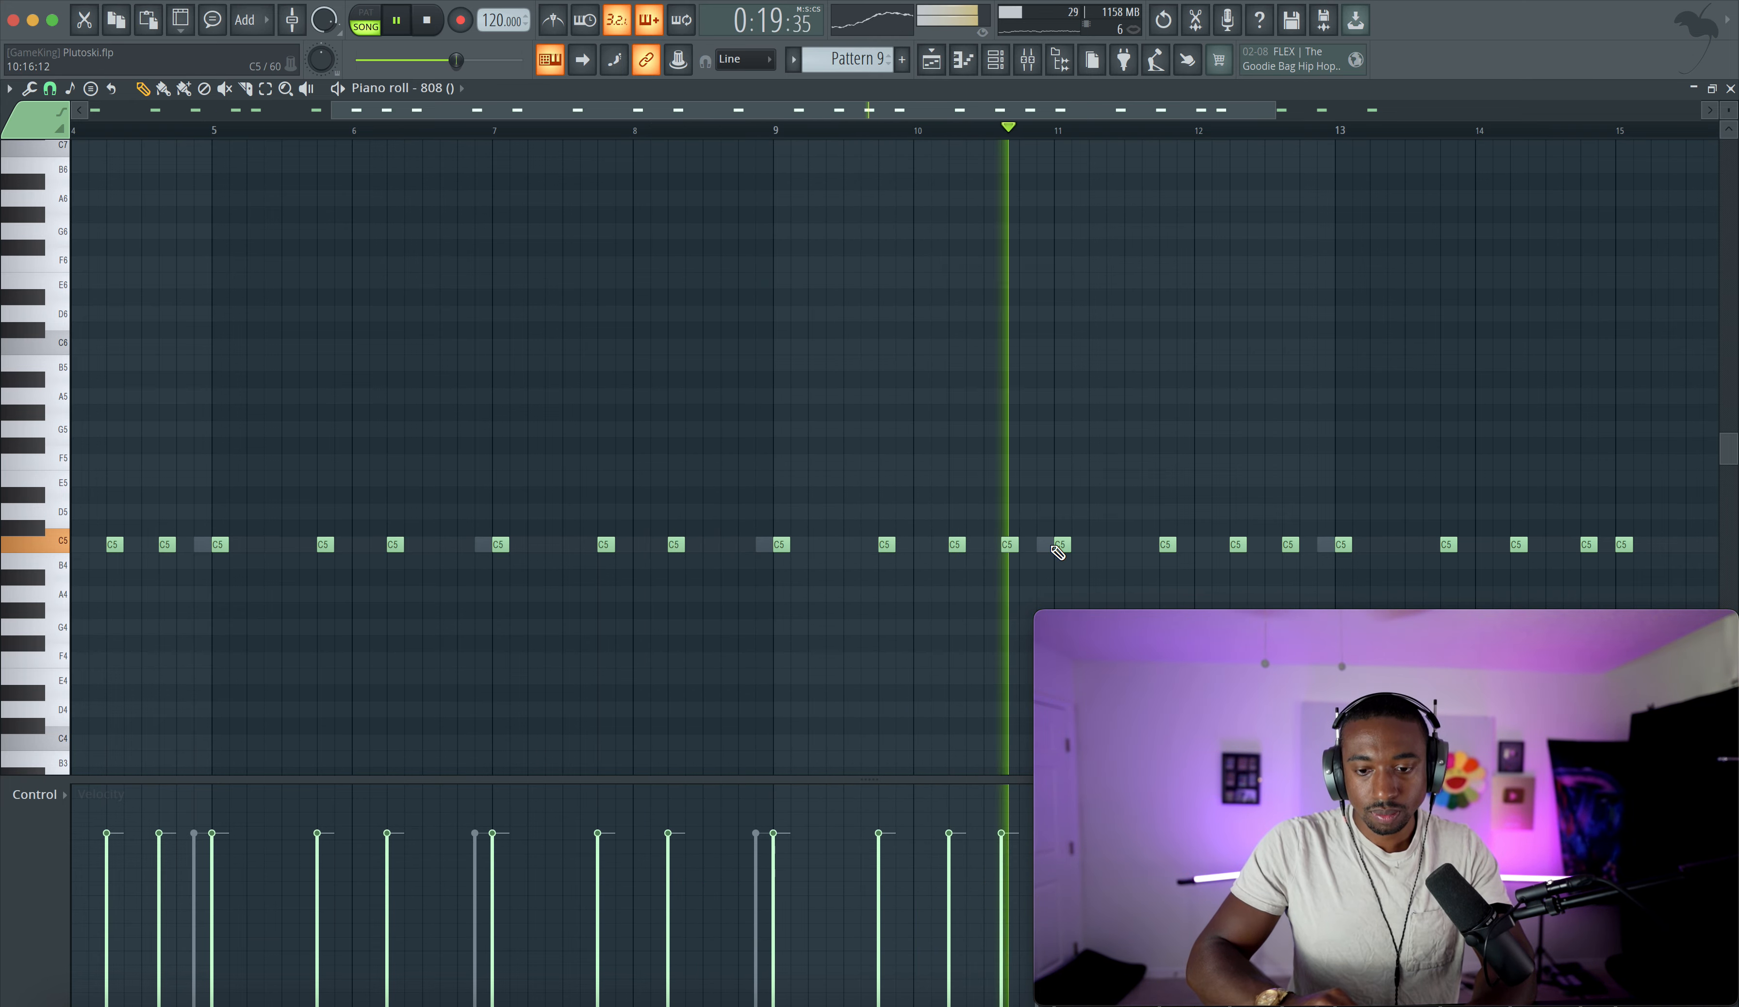
- In the kick's piano roll for Pattern 9, add and remove kick notes to line up with the edited 808, and save
{"action": "left_click", "coordinate": [996, 58]}
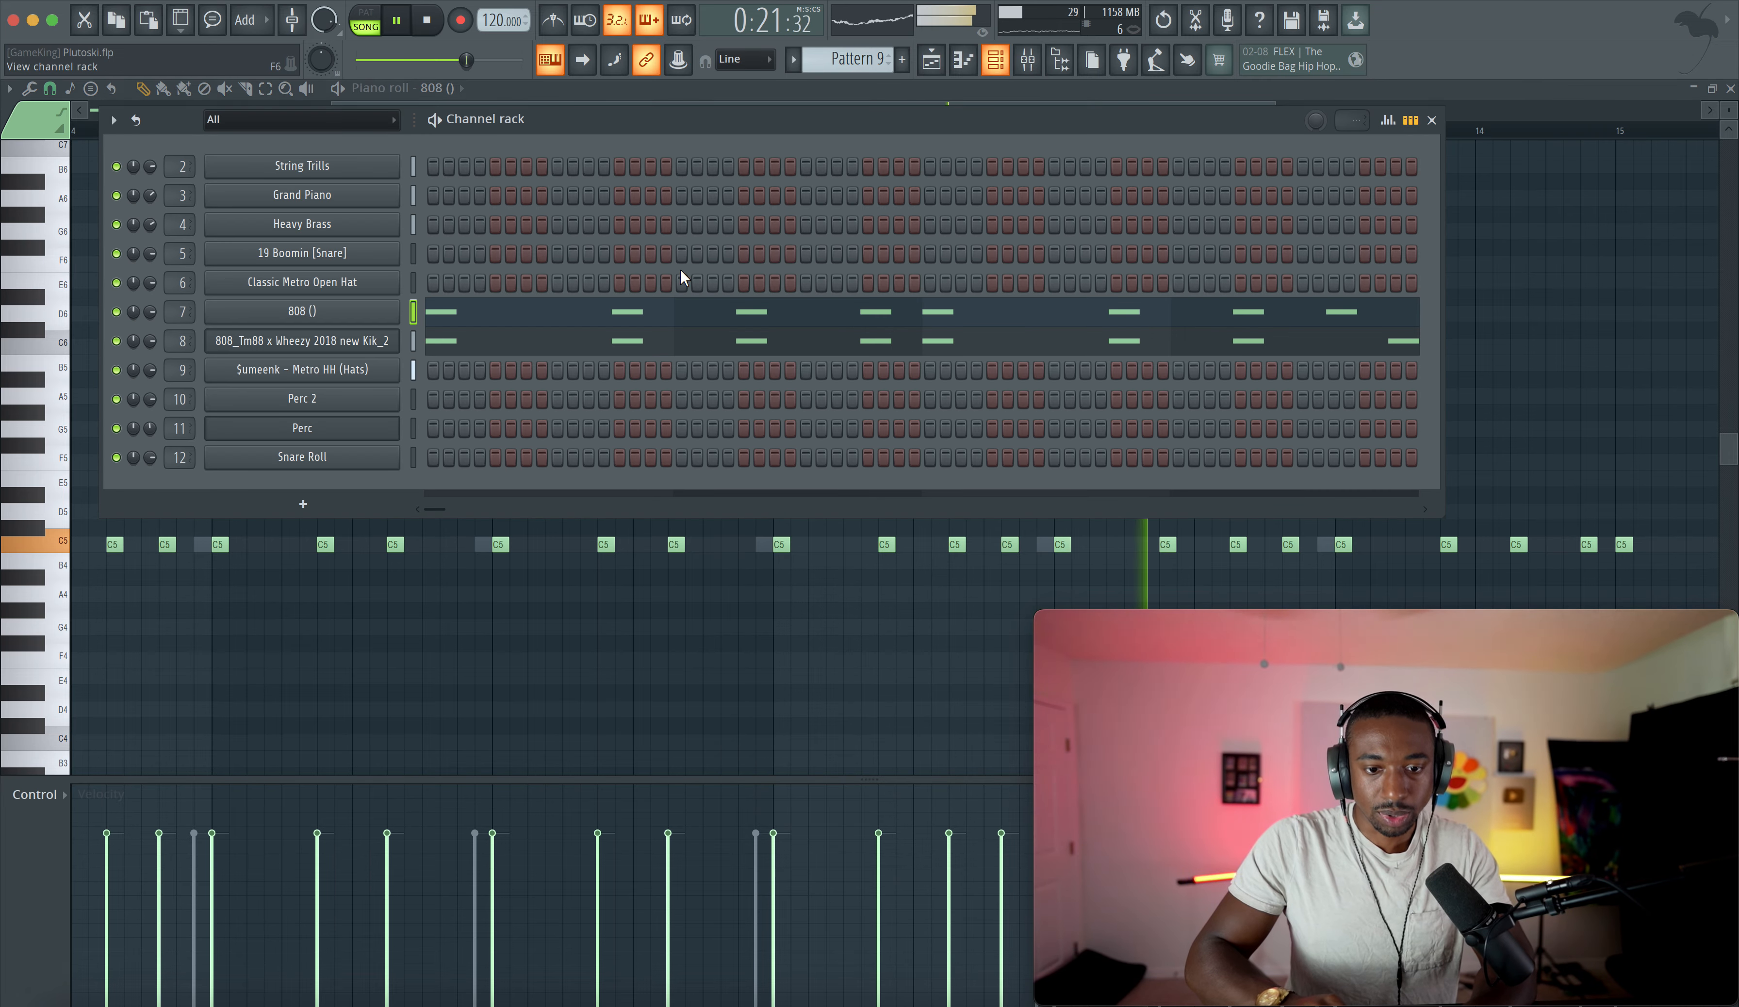
{"action": "left_click", "coordinate": [553, 339]}
{"action": "left_click", "coordinate": [1040, 544]}
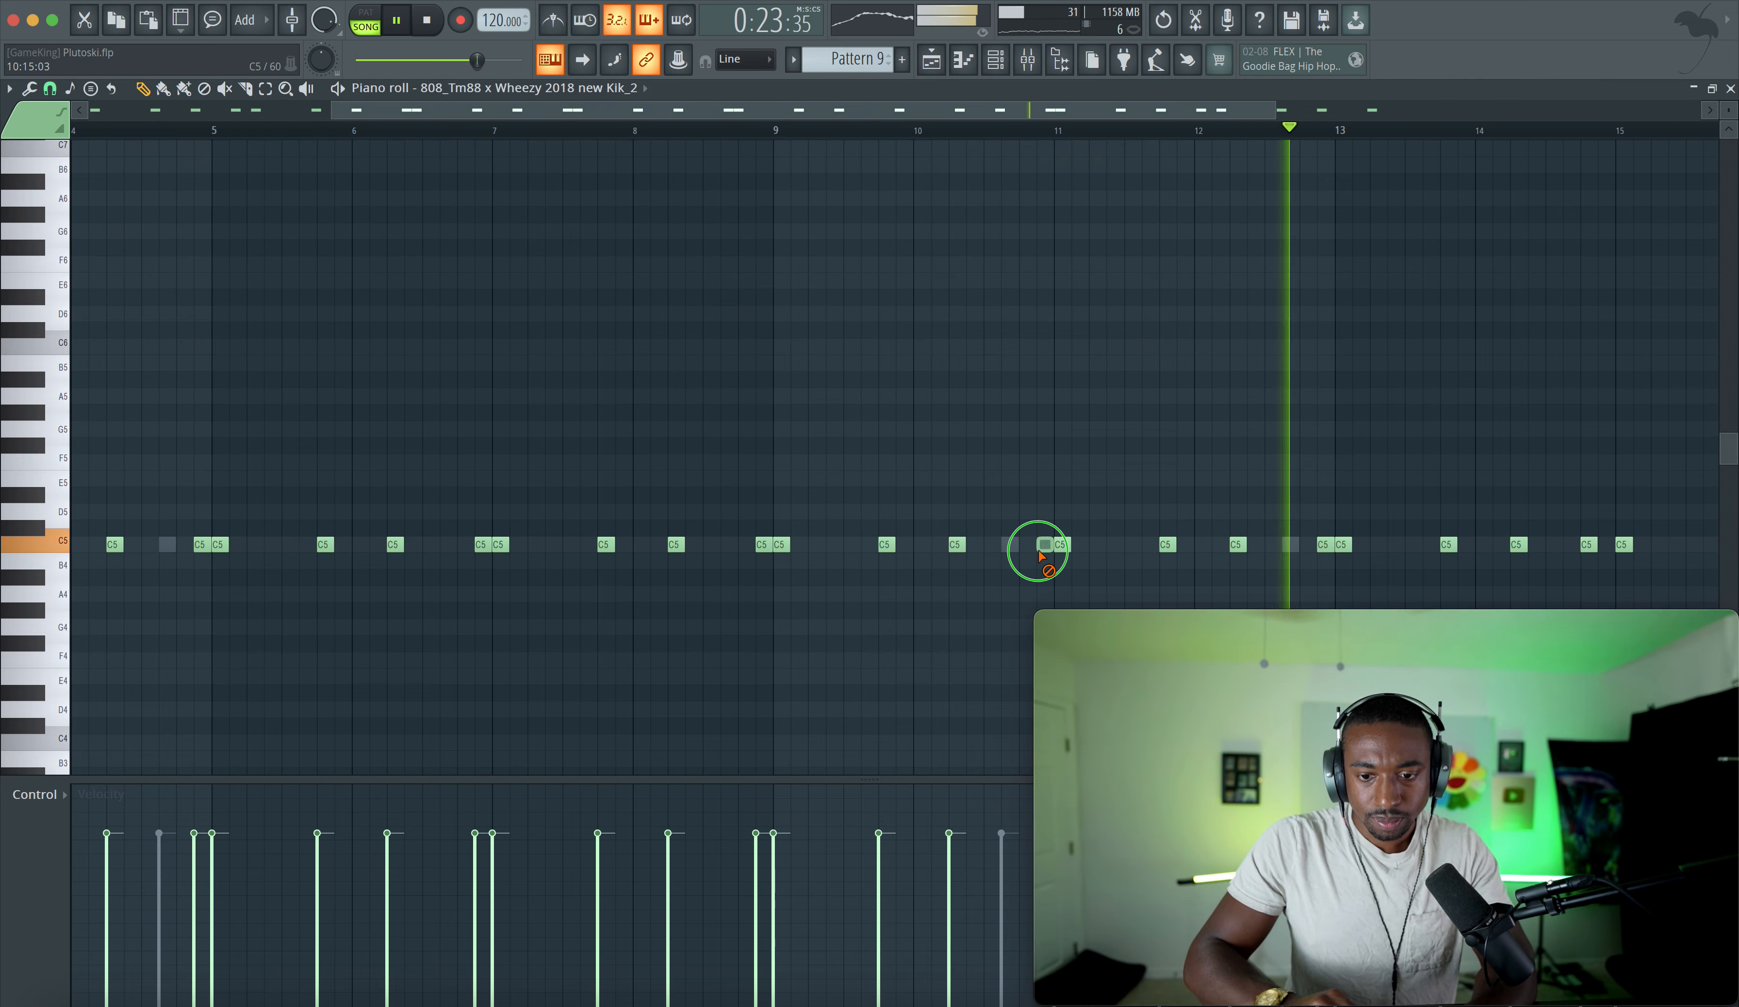
{"action": "right_click", "coordinate": [1324, 545]}
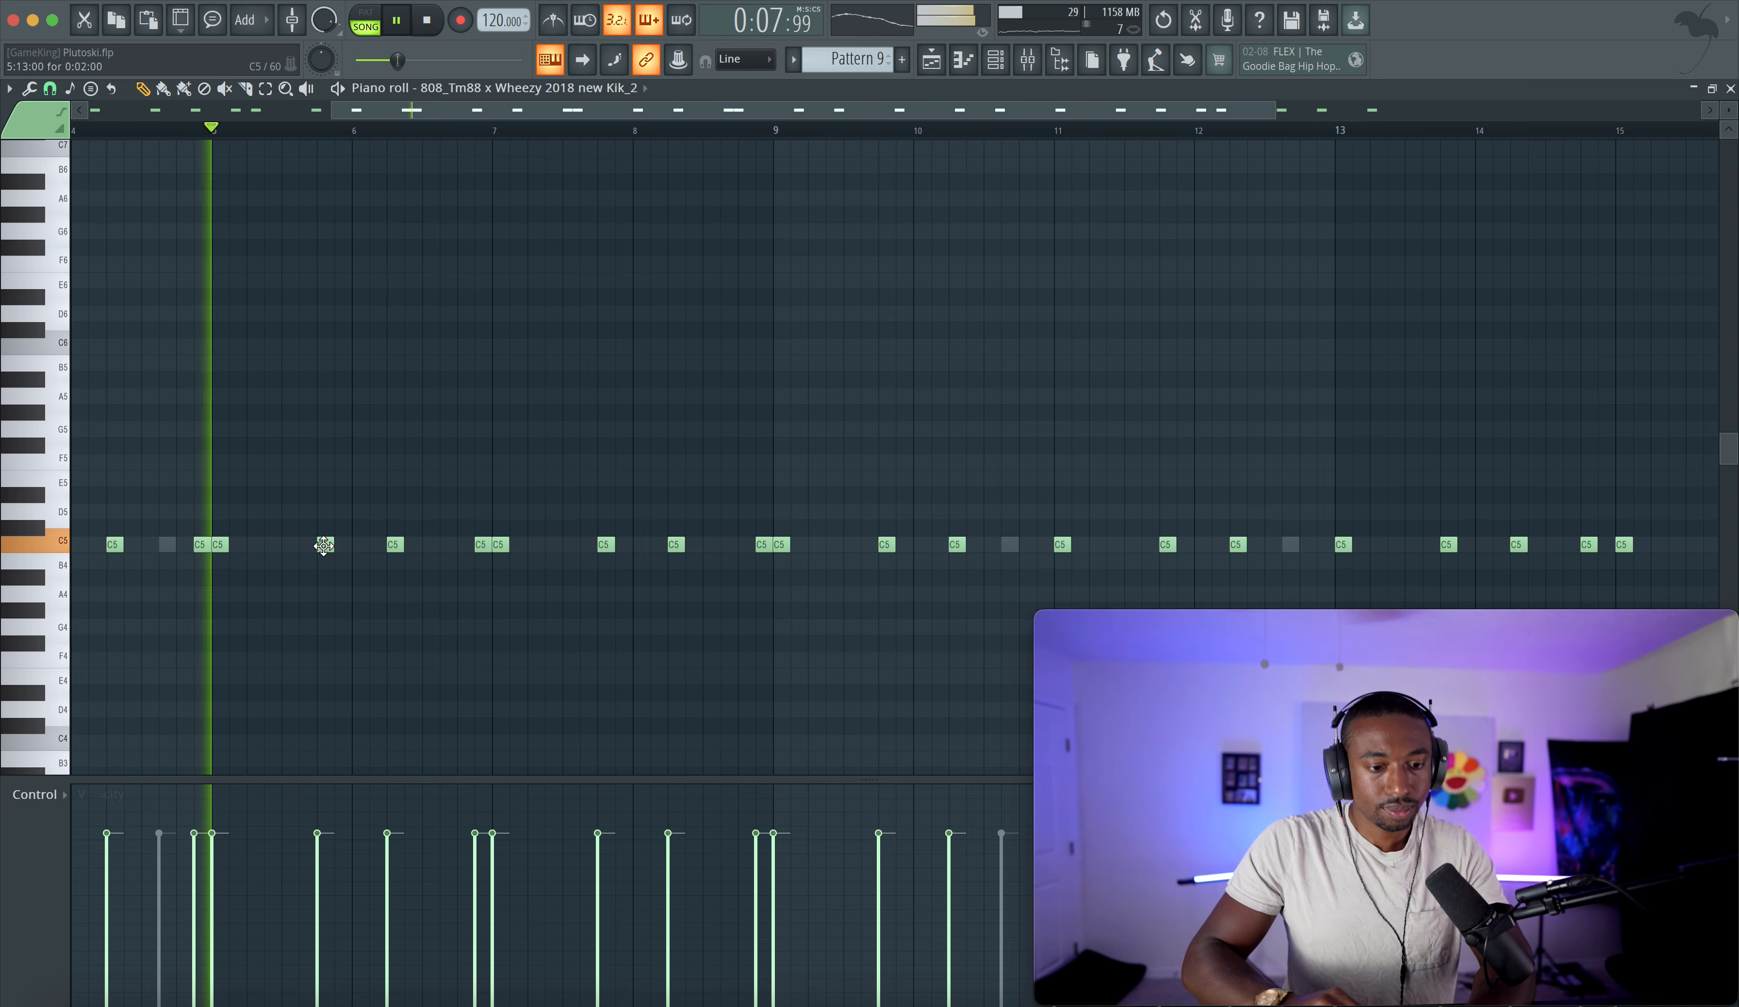
{"action": "right_click", "coordinate": [476, 545]}
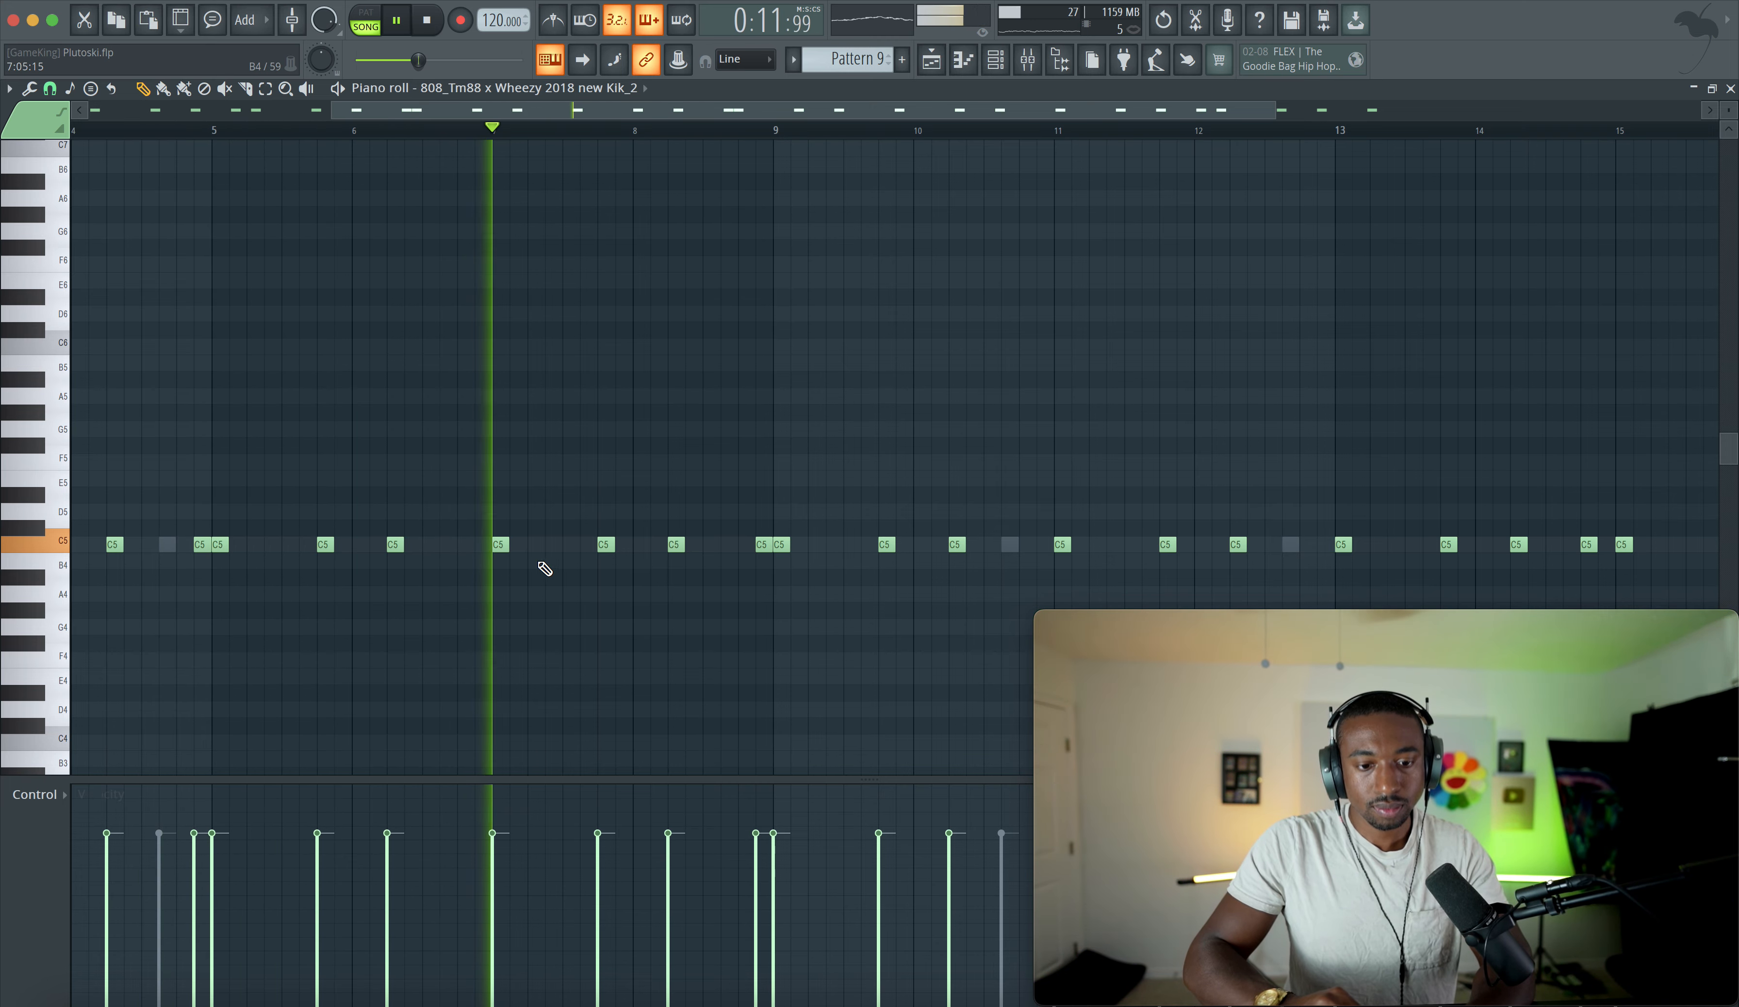
{"action": "right_click", "coordinate": [762, 546]}
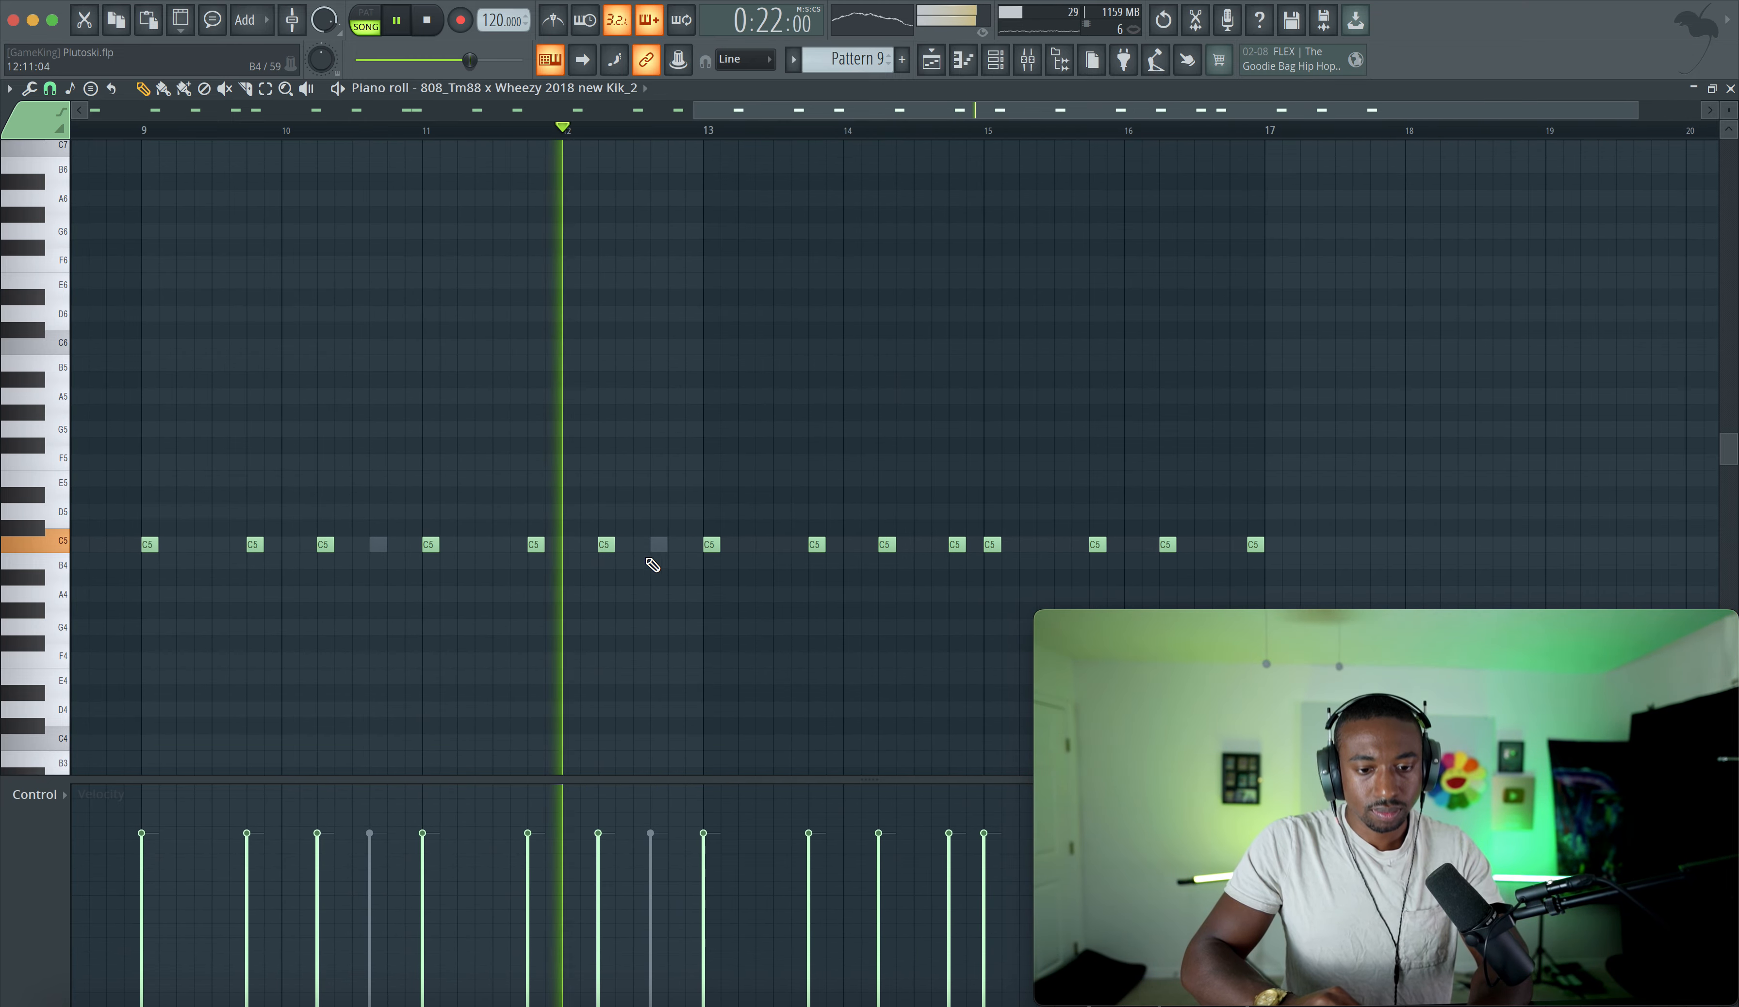
{"action": "left_click", "coordinate": [688, 546]}
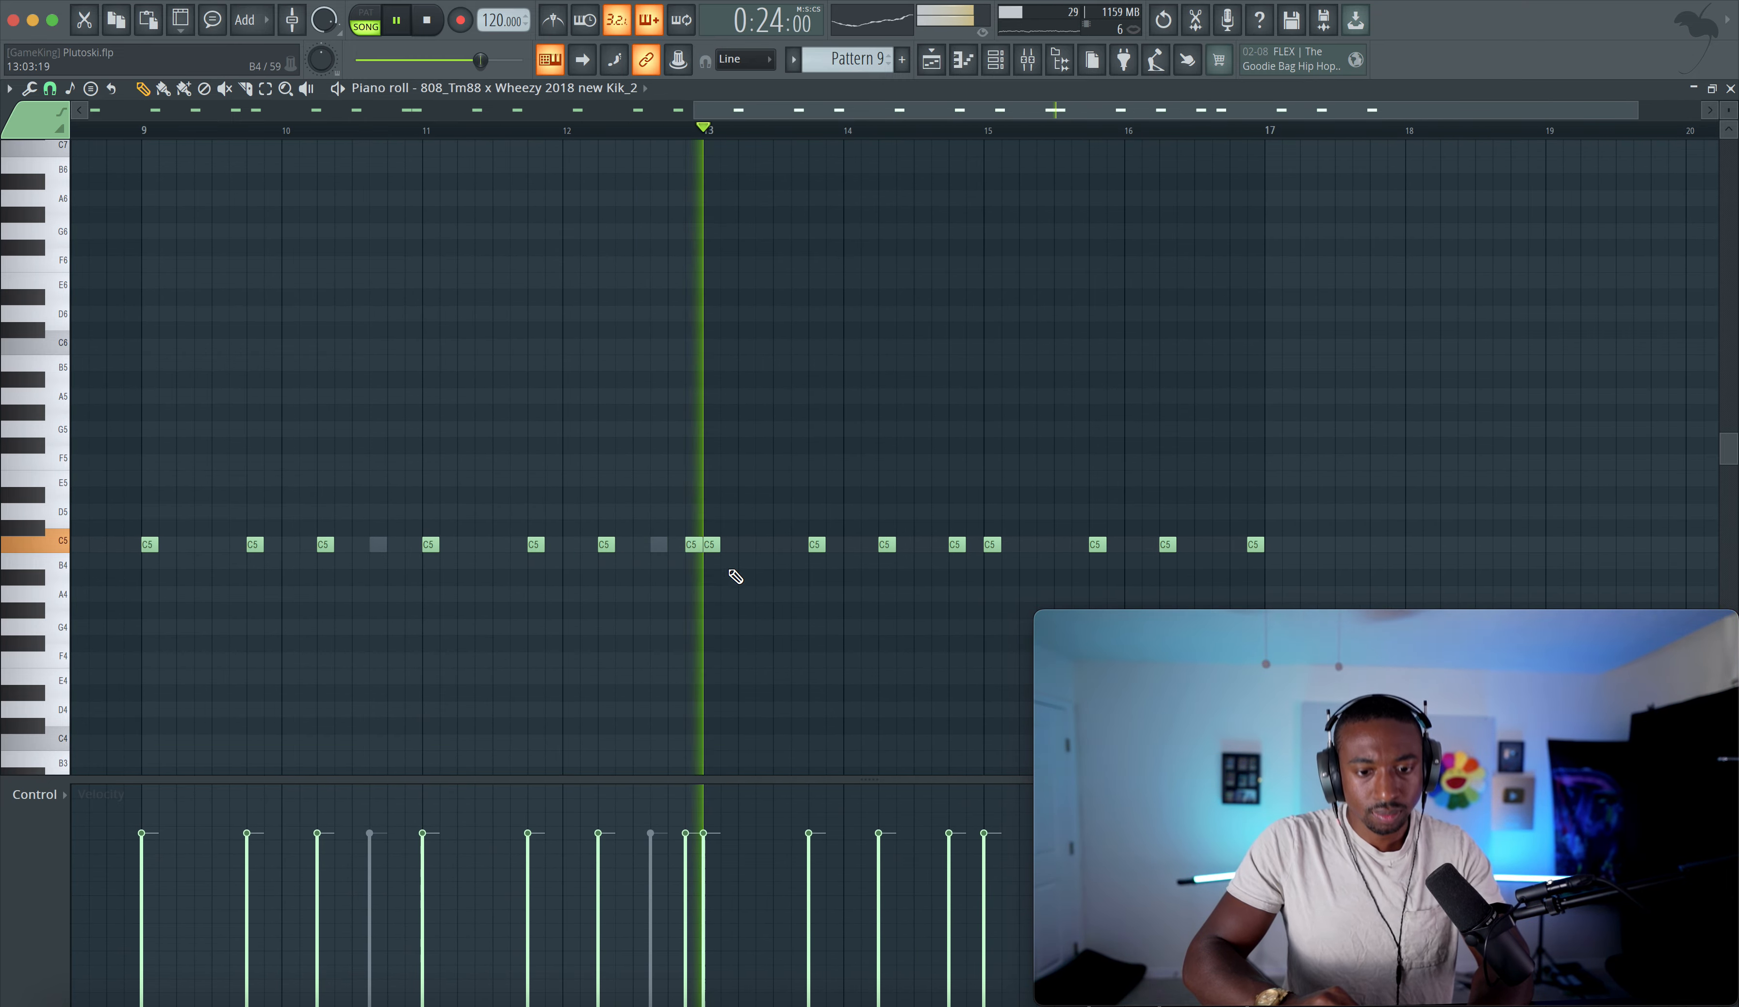
{"action": "right_click", "coordinate": [585, 544]}
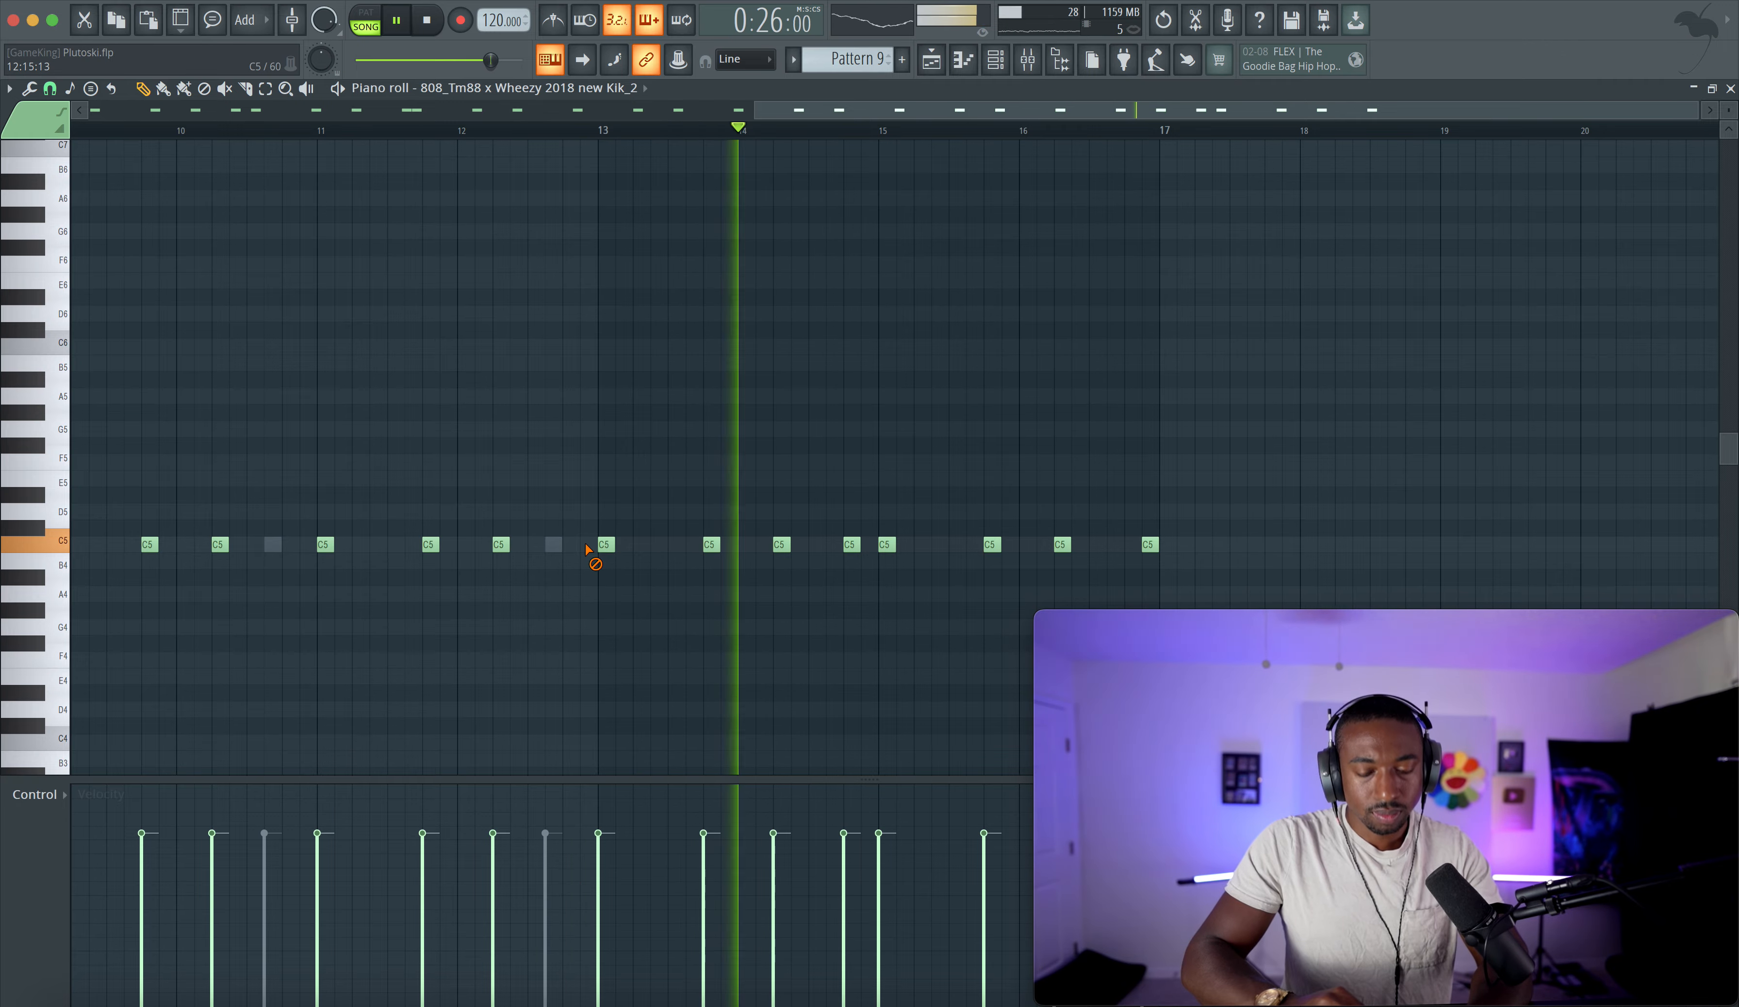
{"action": "left_click", "coordinate": [585, 545]}
{"action": "key", "text": "super+s"}
- On the Master insert, bend the Fruity WaveShaper transfer curve upward
{"action": "left_click", "coordinate": [998, 62]}
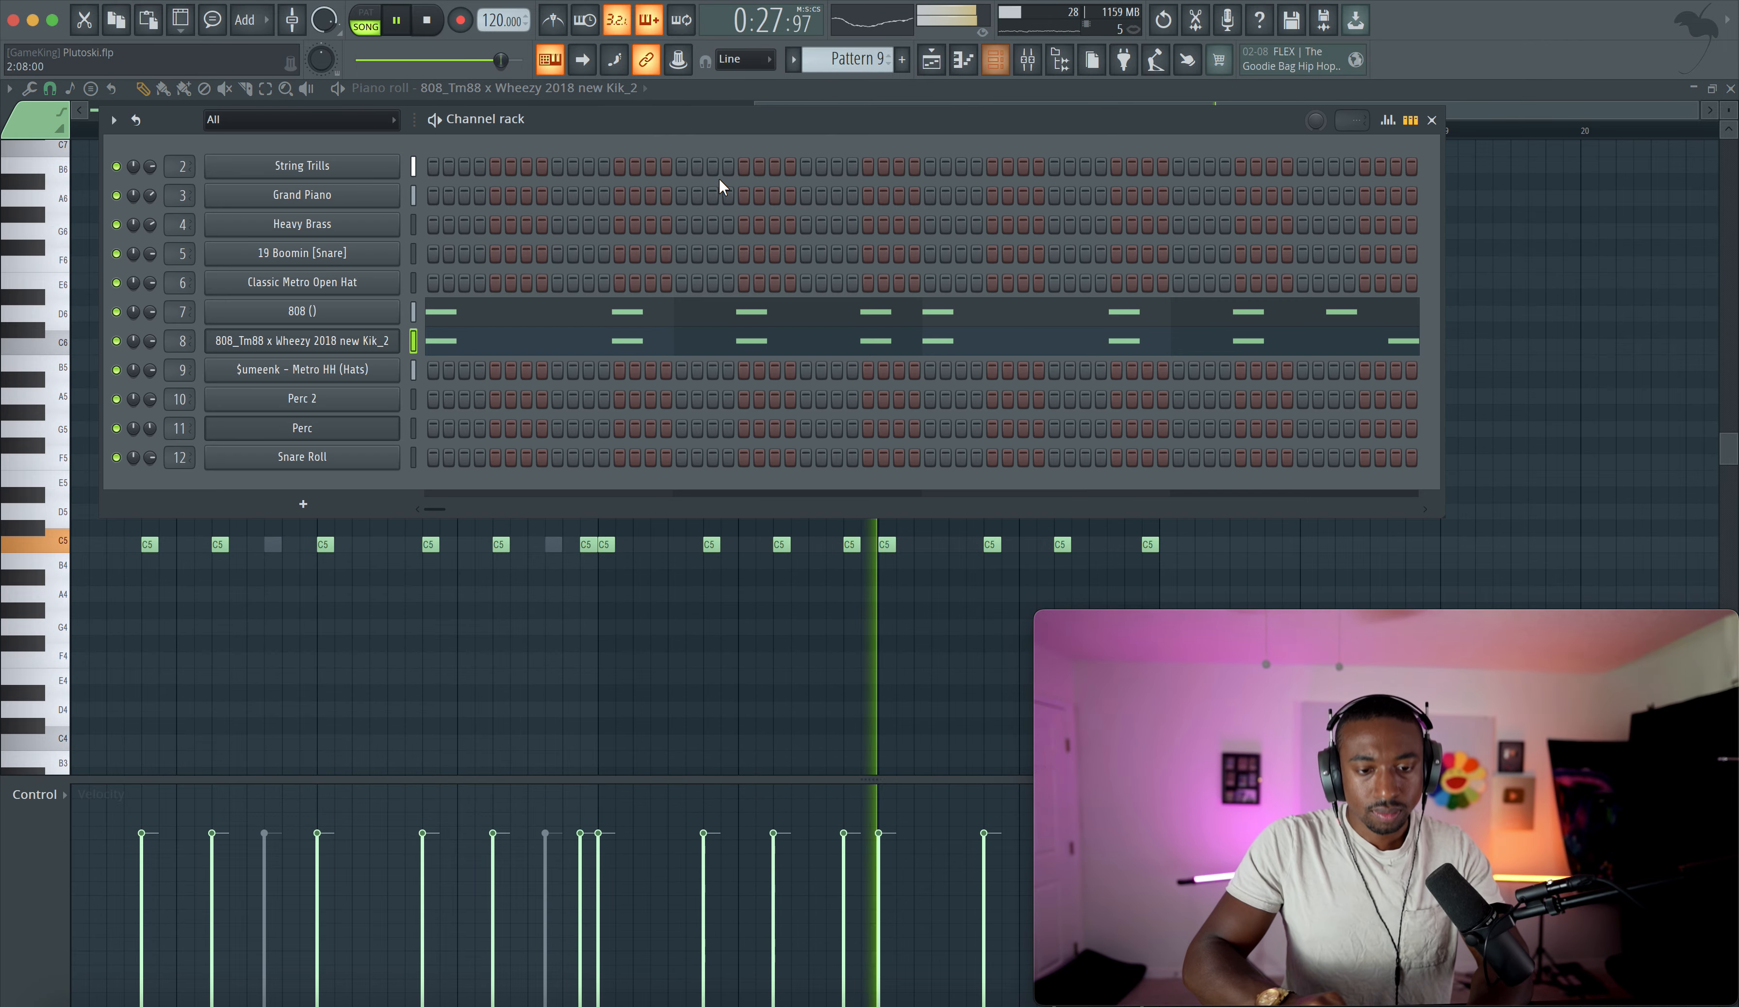
{"action": "left_click", "coordinate": [928, 69]}
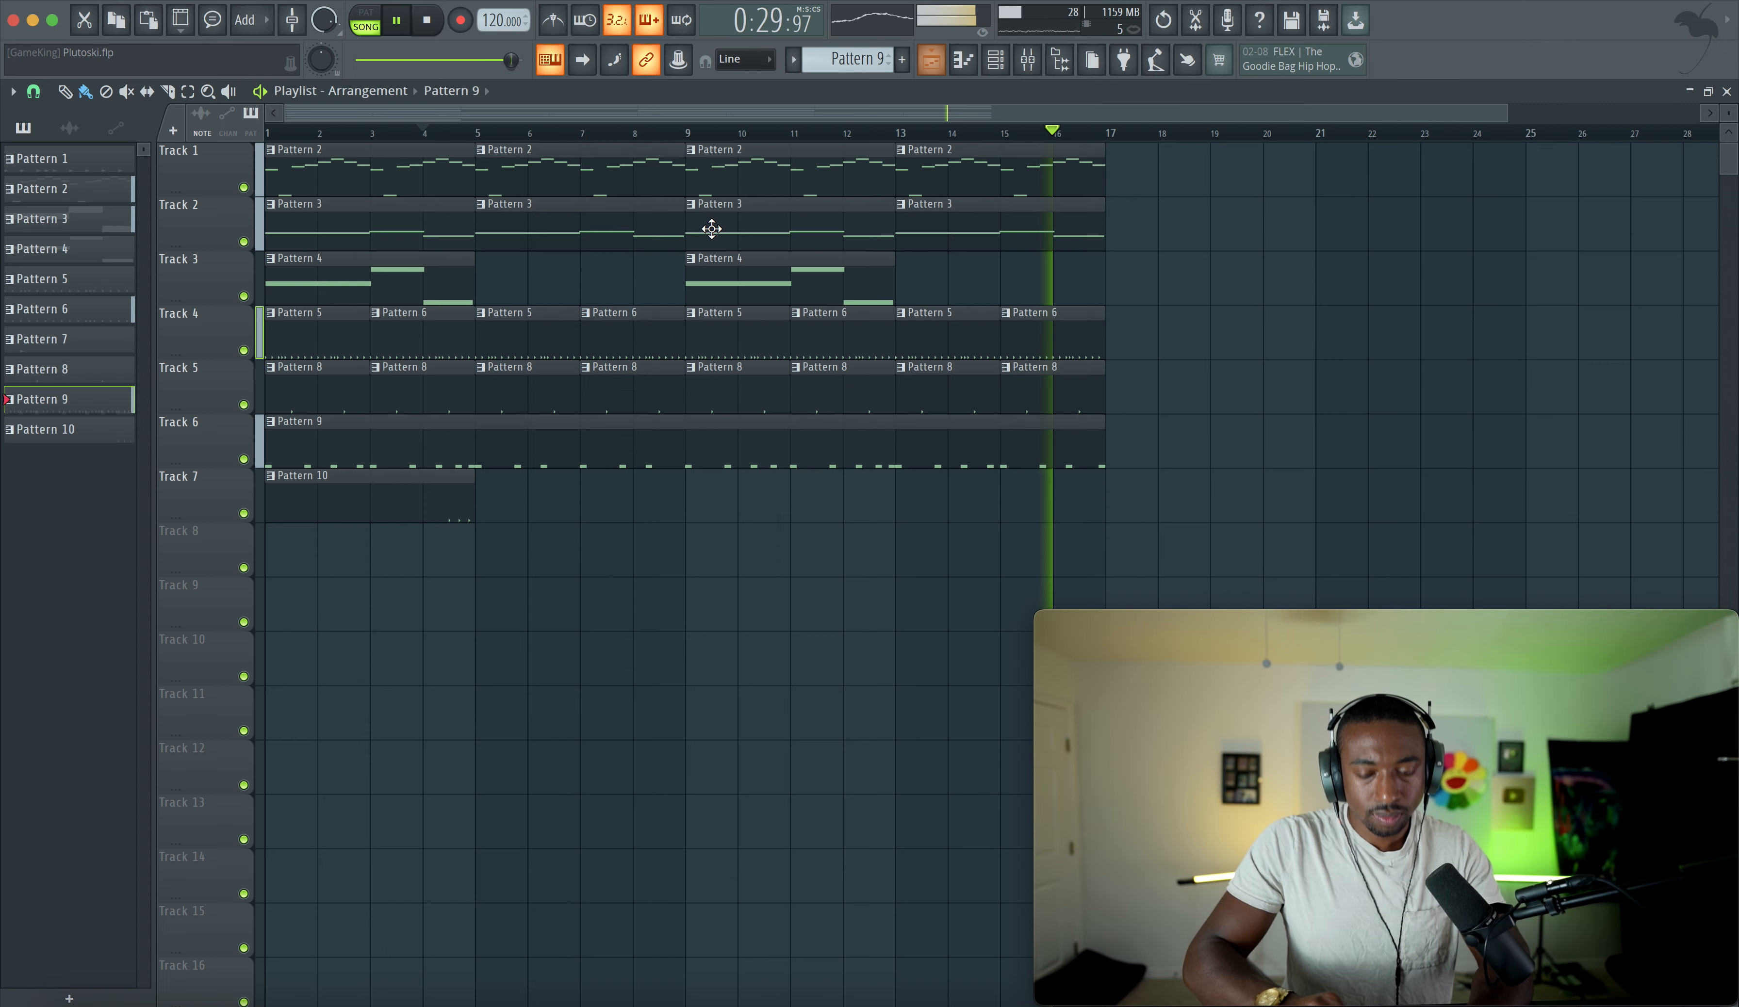
{"action": "left_click", "coordinate": [1030, 60]}
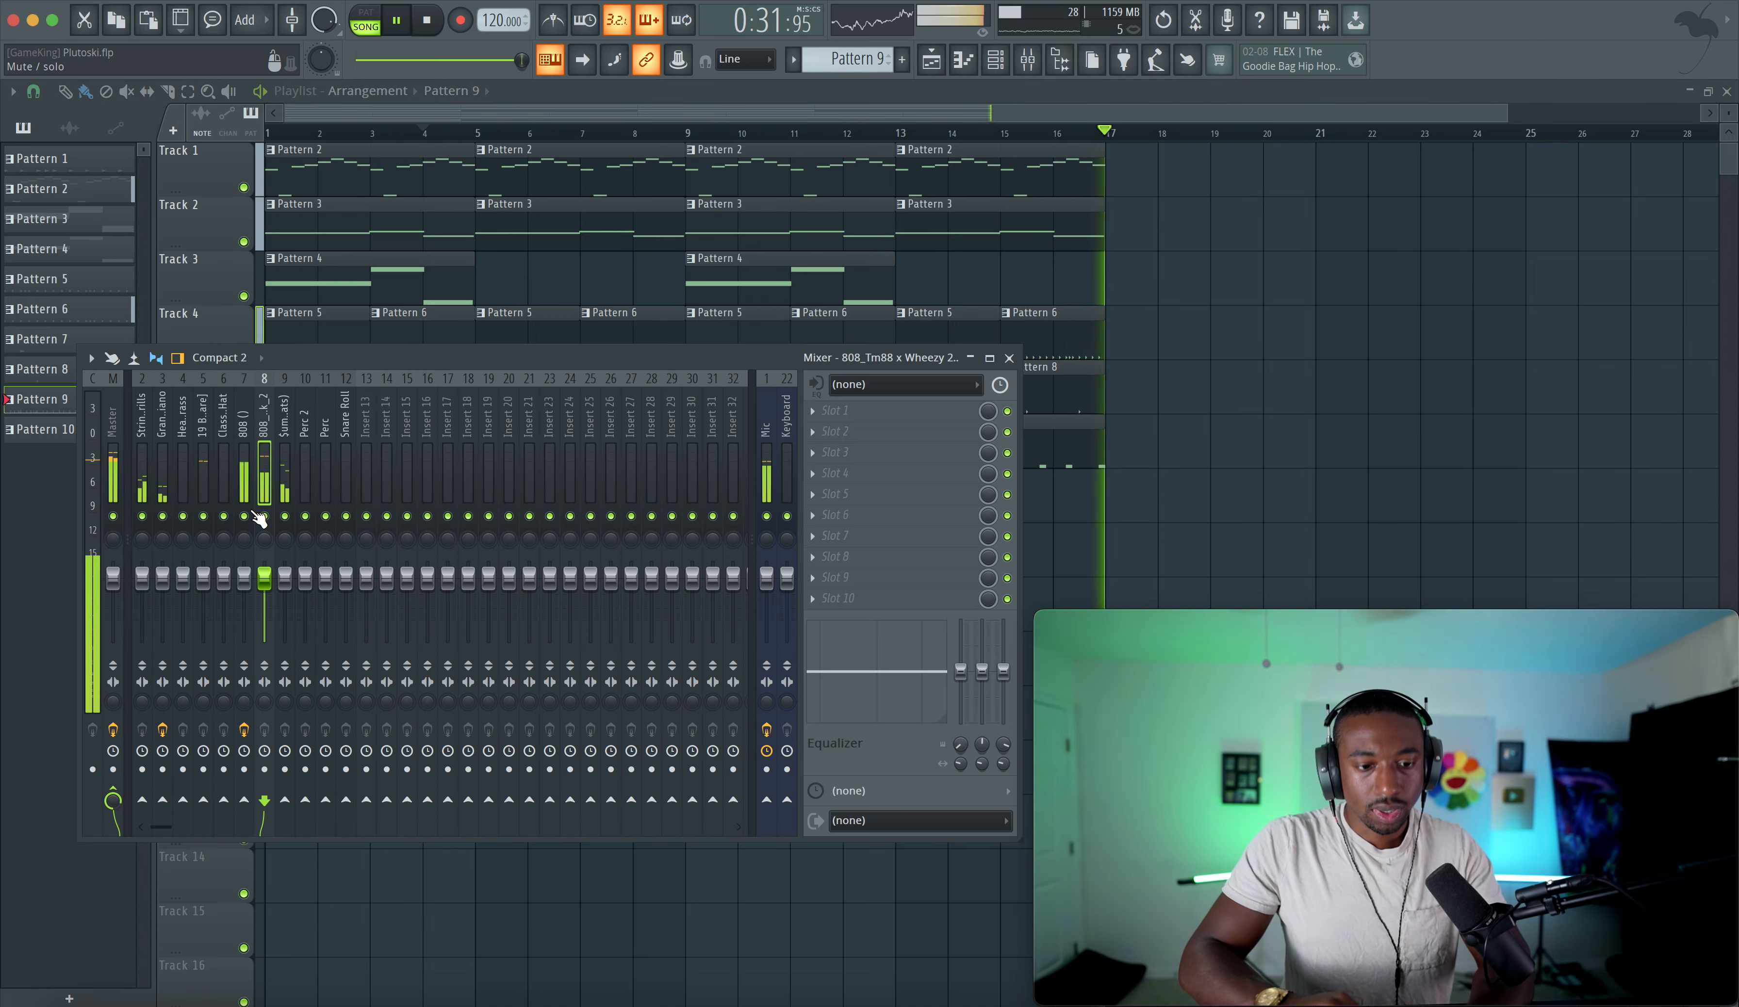
{"action": "left_click", "coordinate": [884, 410]}
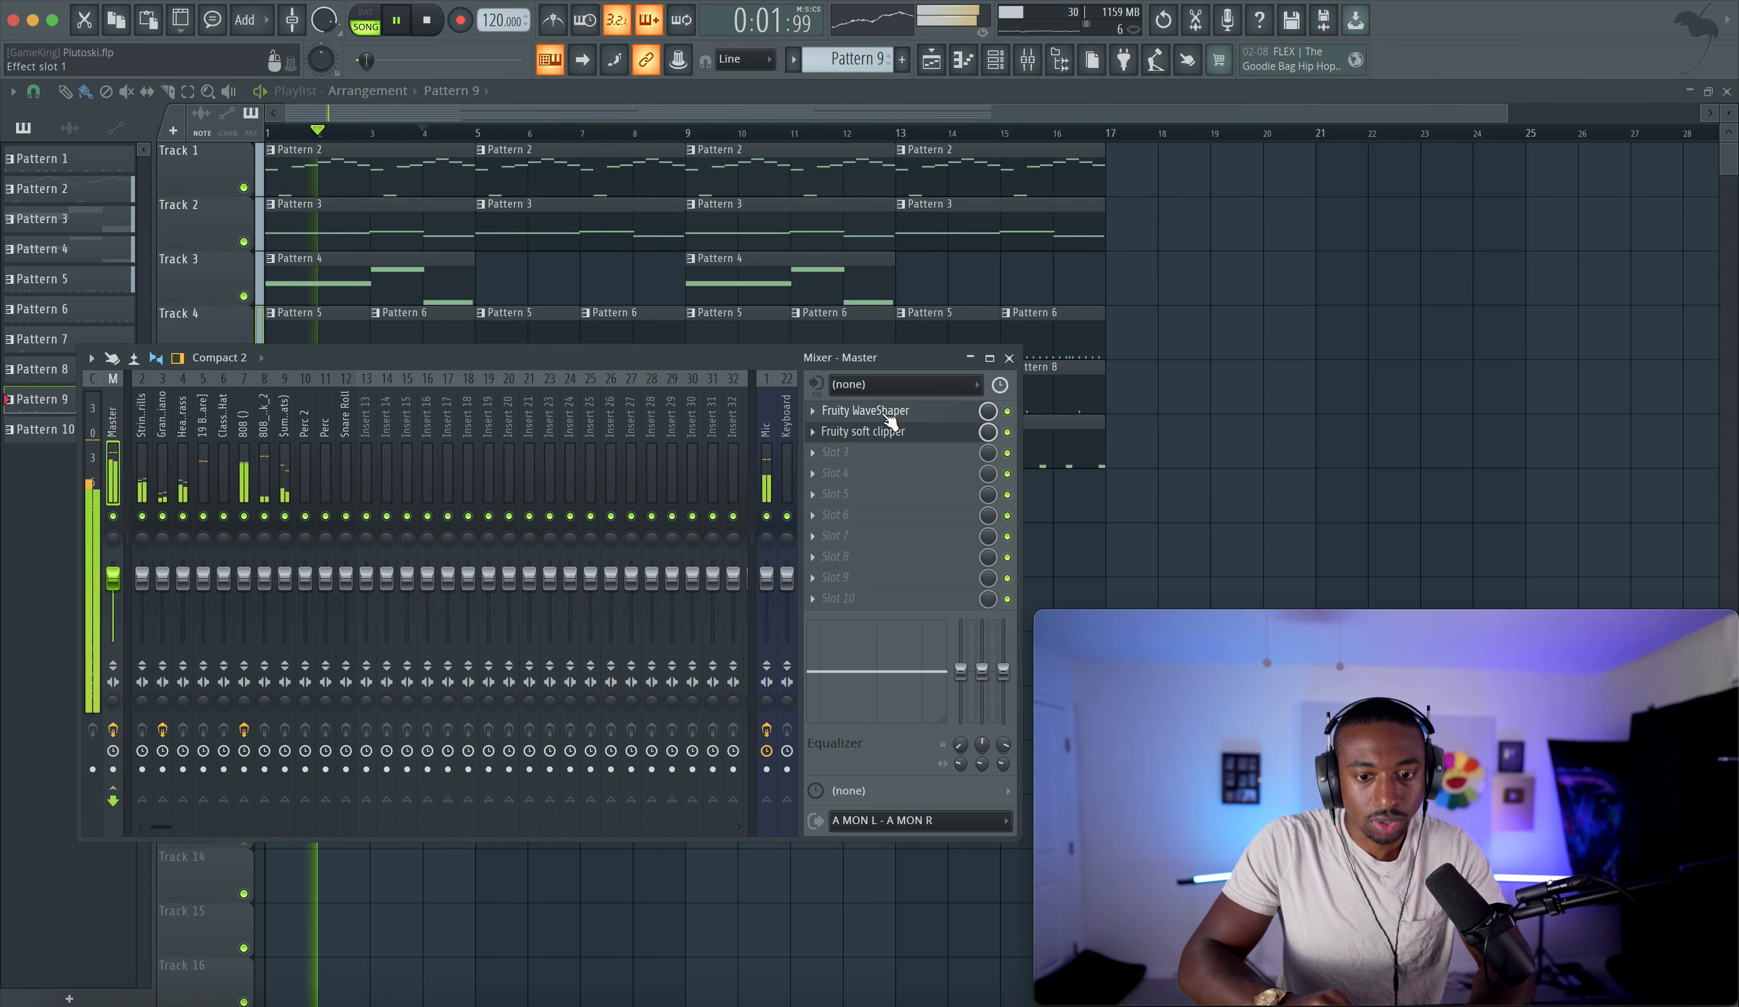
{"action": "left_click_drag", "start_coordinate": [214, 342], "coordinate": [214, 315]}
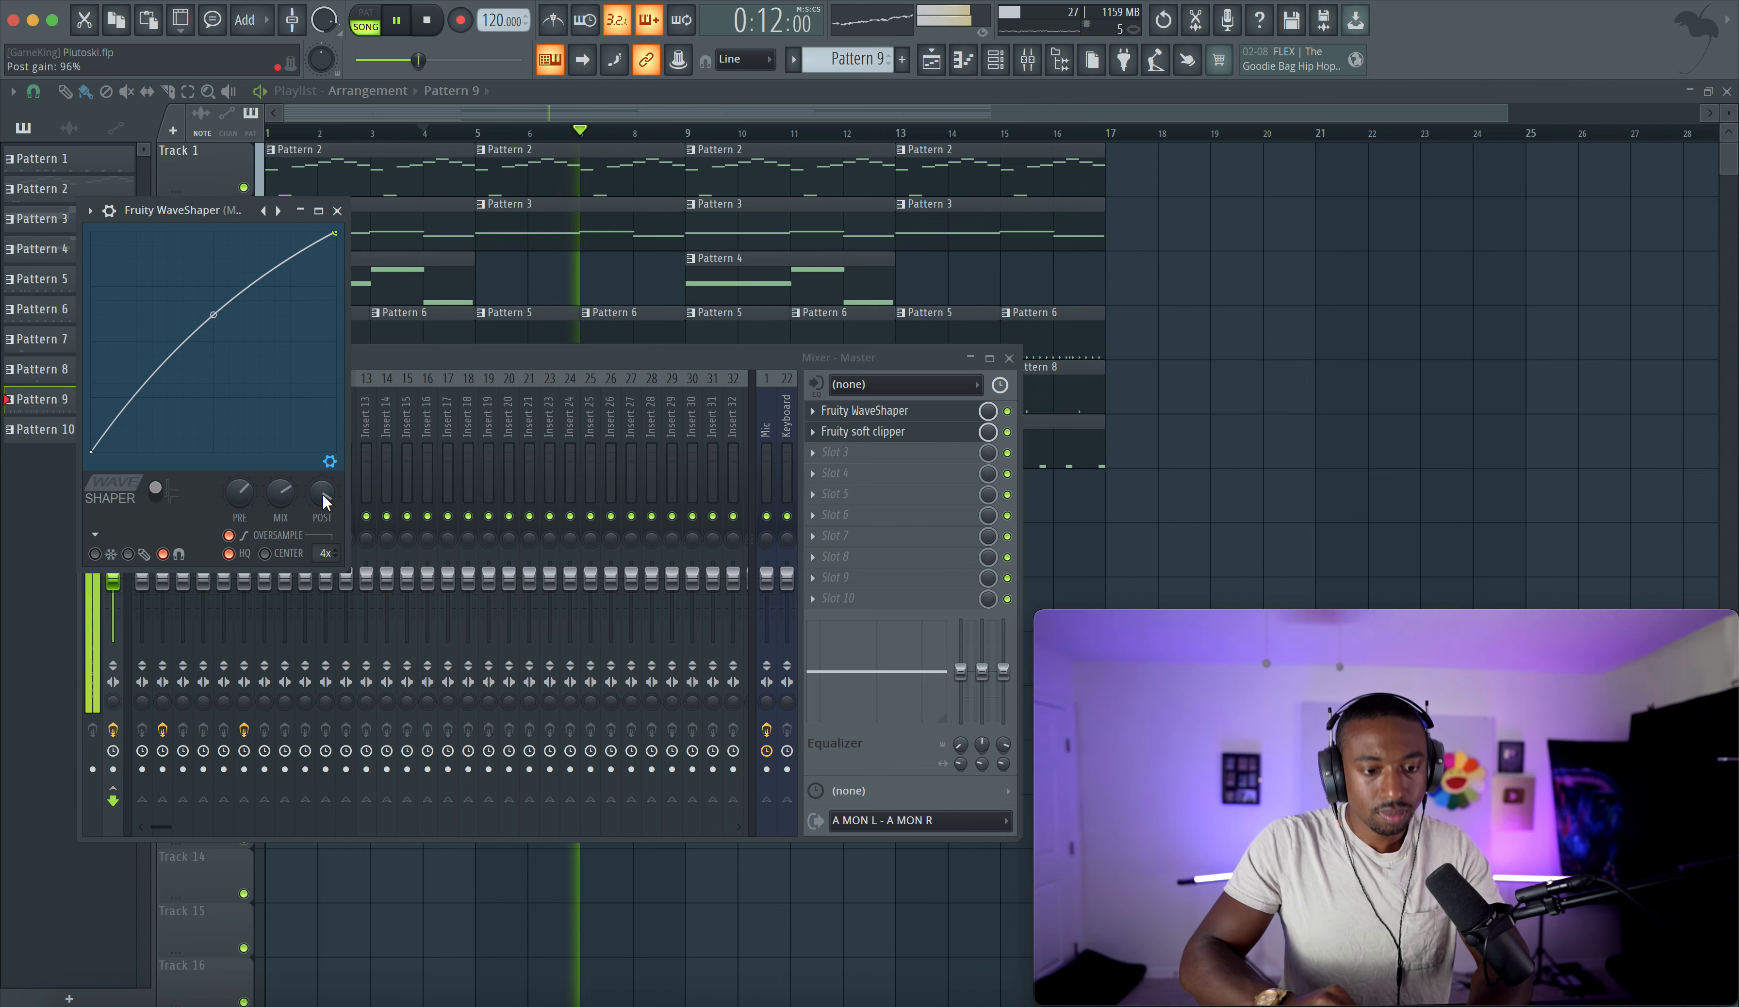
{"action": "left_click", "coordinate": [338, 210]}
{"action": "key", "text": "F9"}
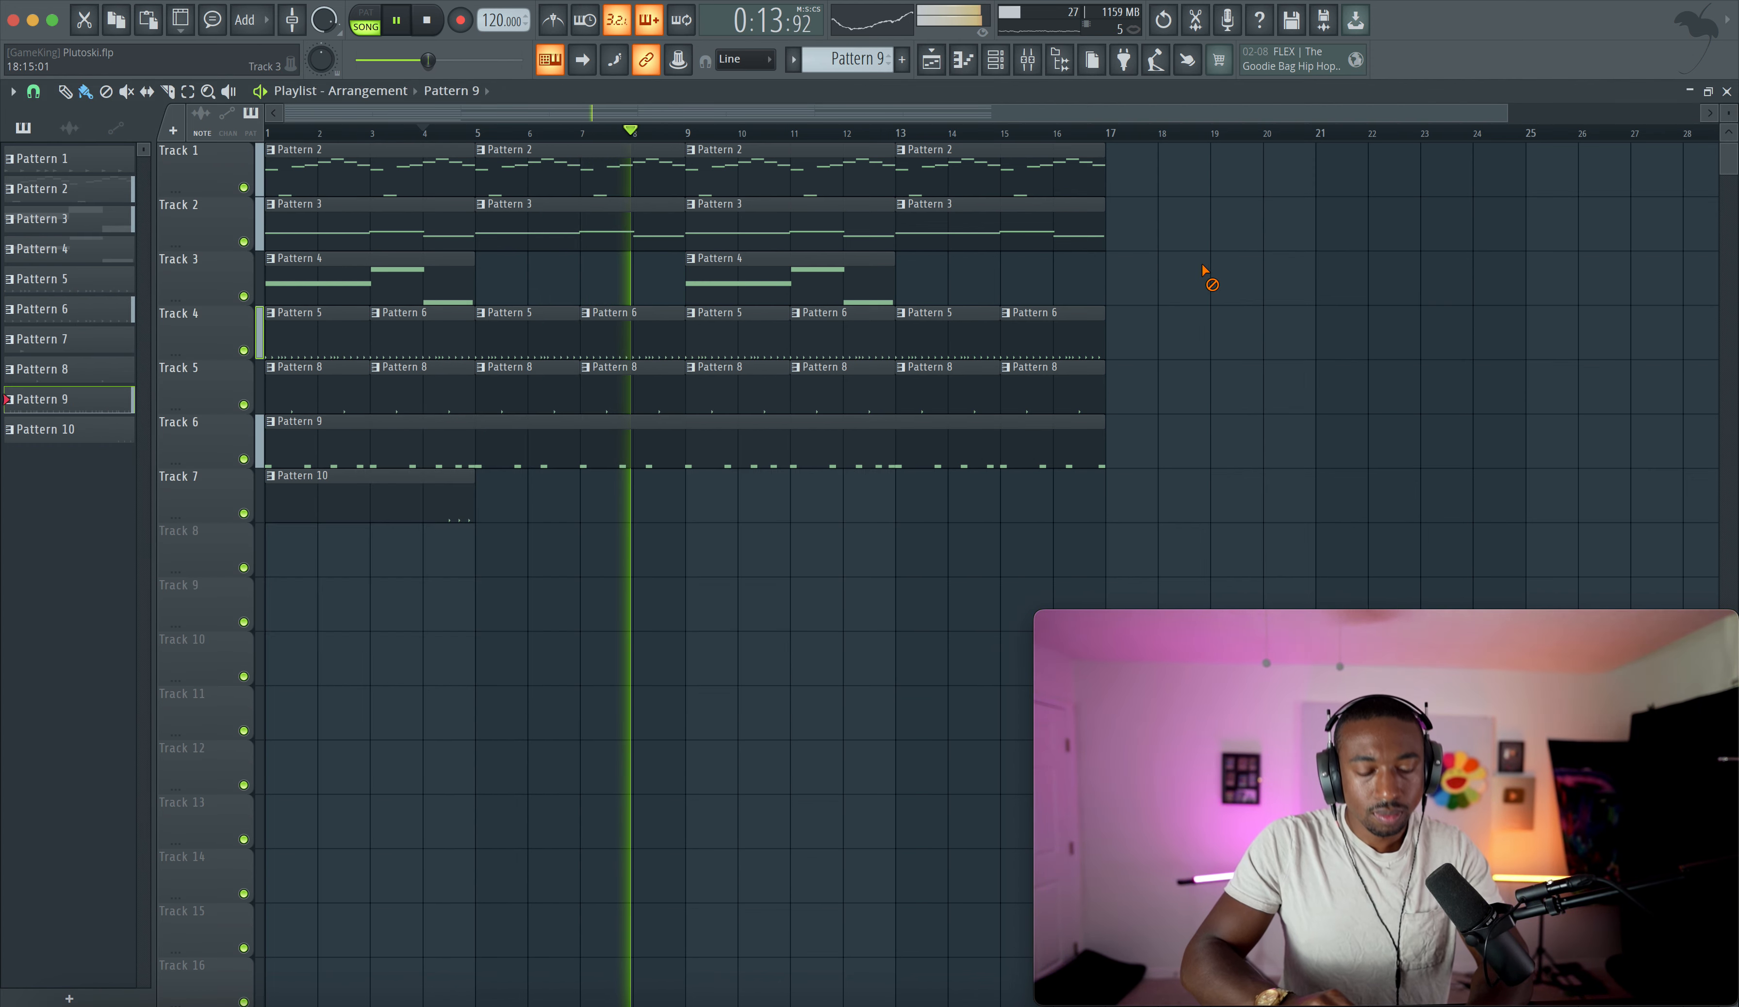
{"action": "key", "text": "F9"}
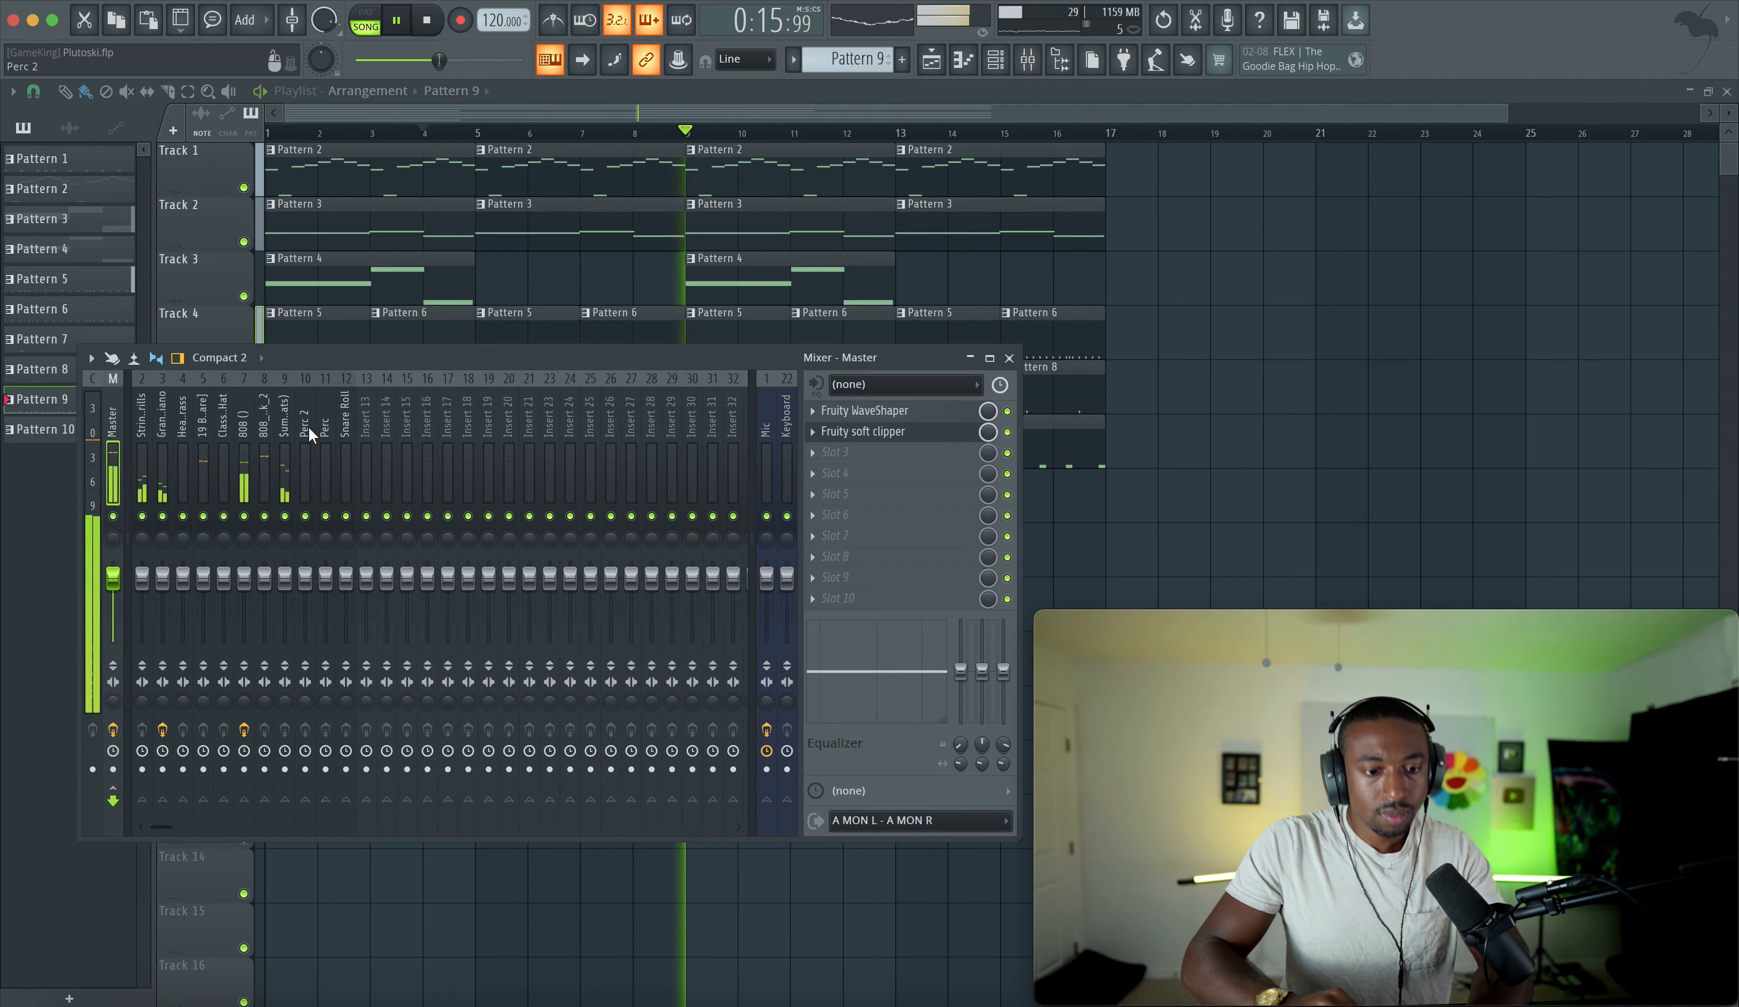
- Reset the Metro HH insert's volume fader to its default level
{"action": "left_click", "coordinate": [265, 465]}
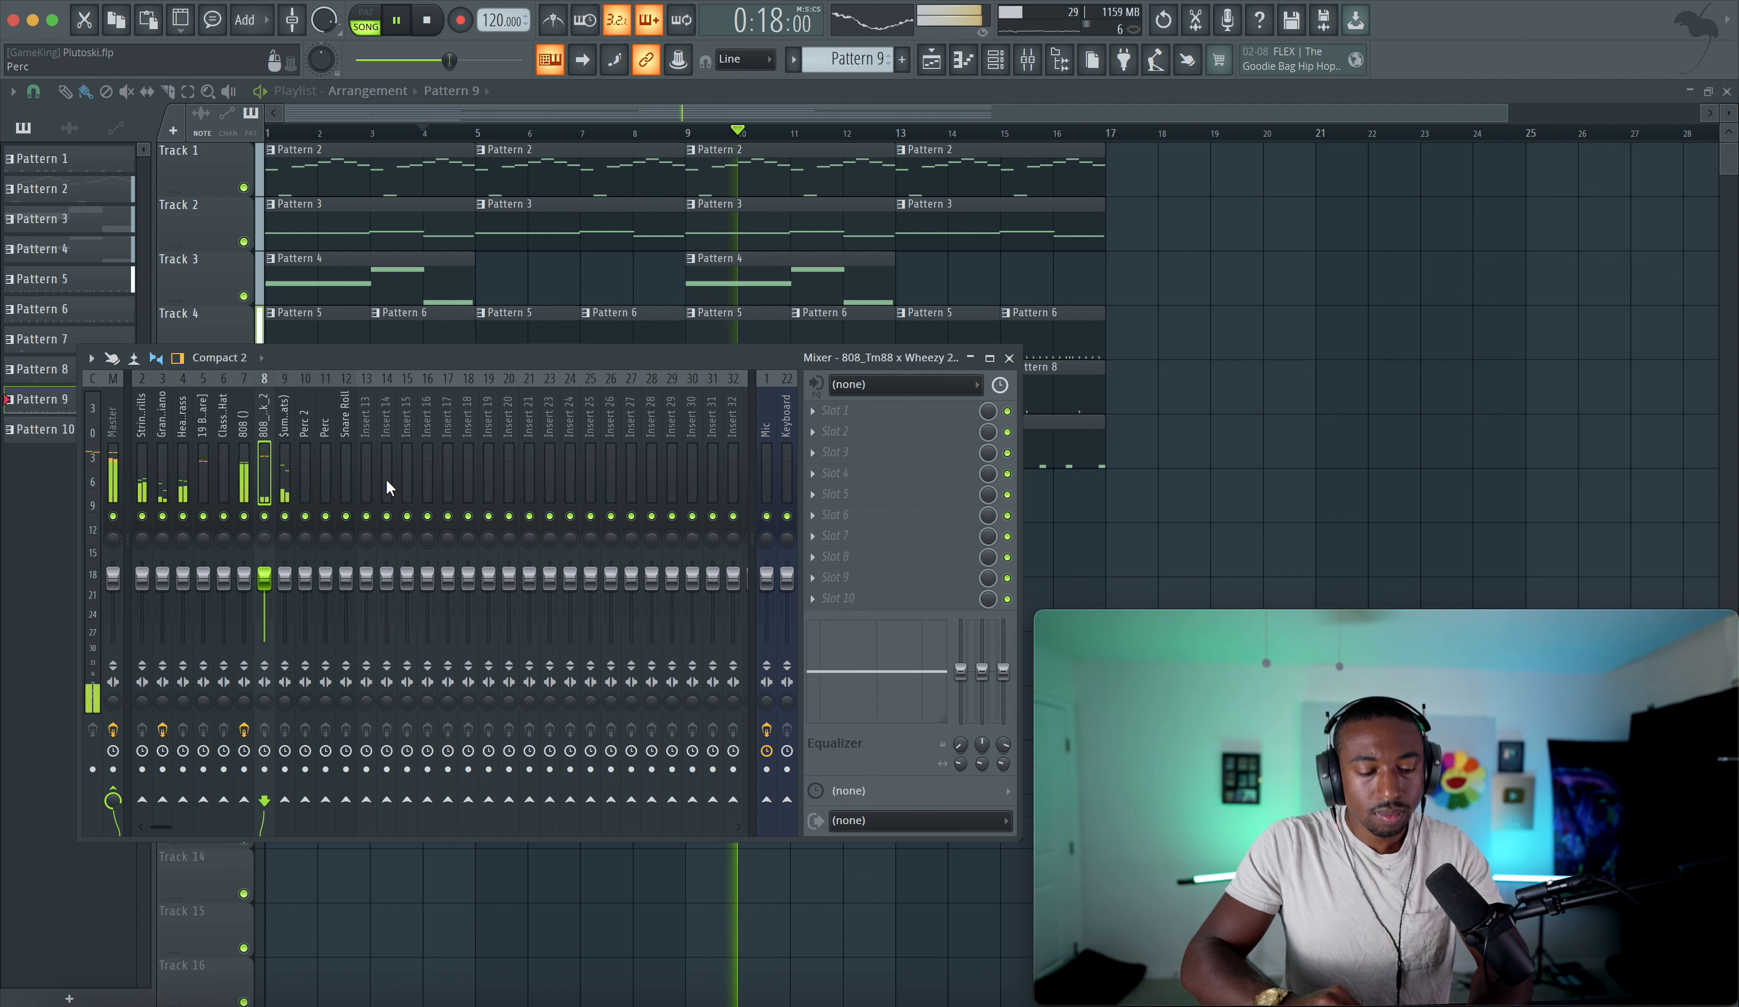
{"action": "left_click_drag", "start_coordinate": [284, 577], "coordinate": [285, 585]}
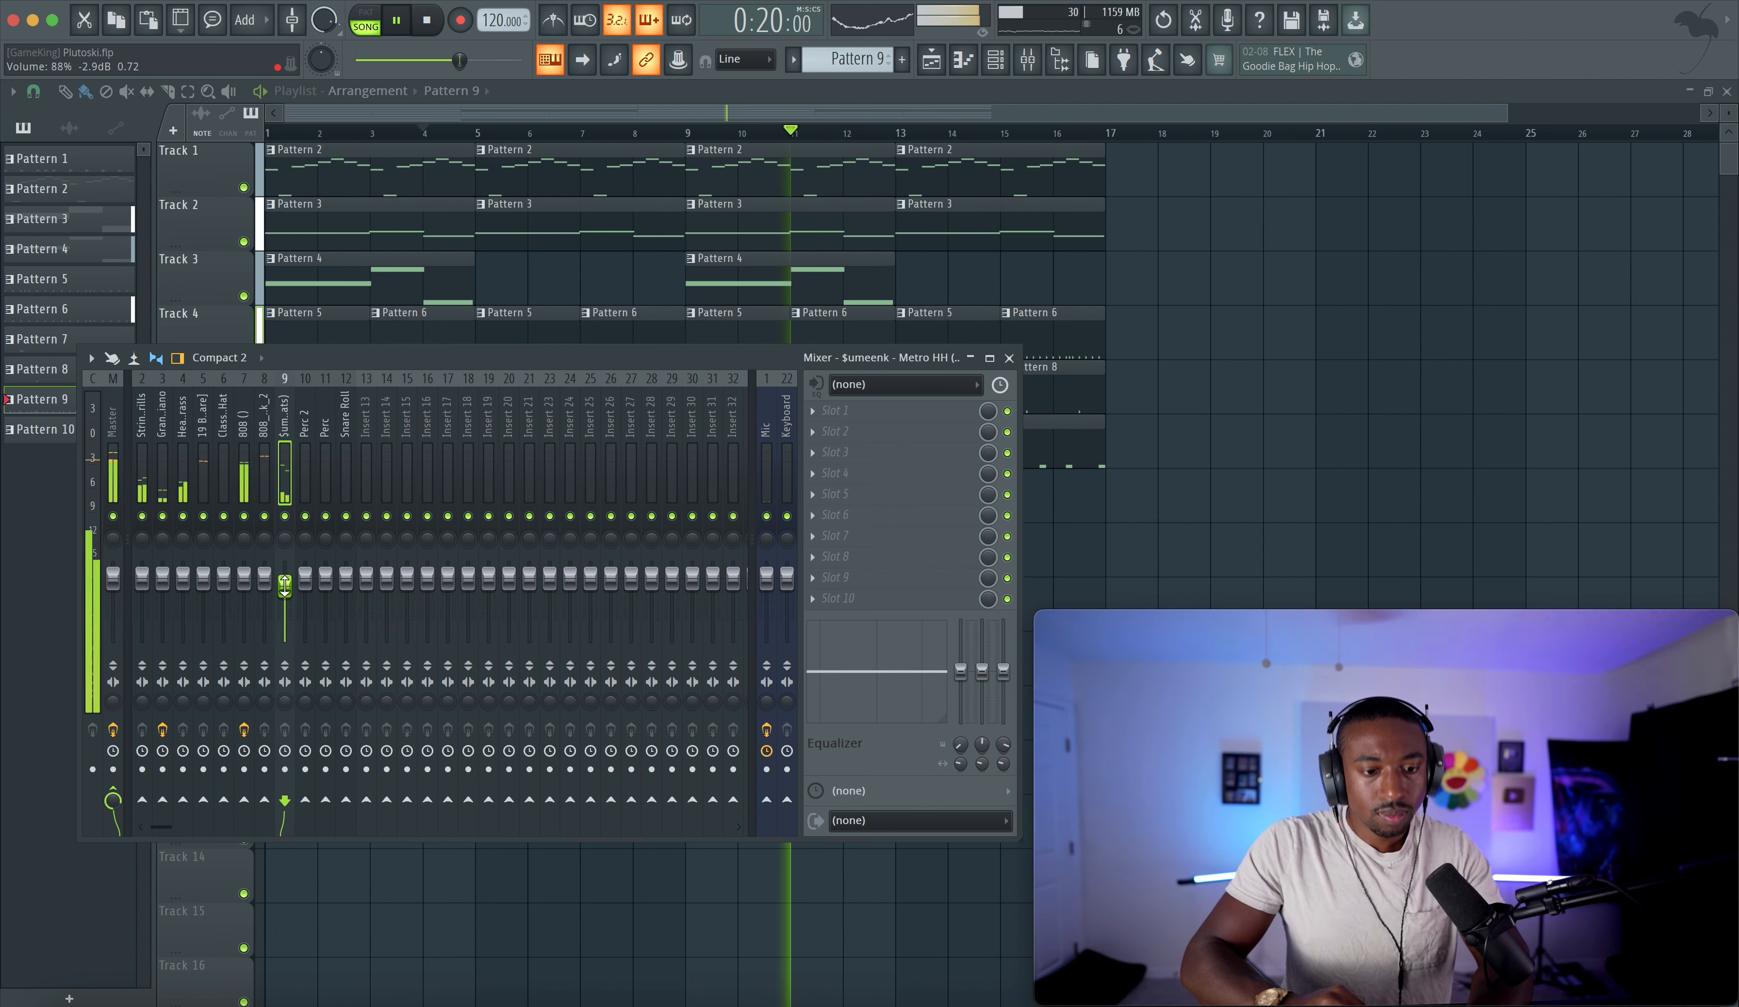
{"action": "right_click", "coordinate": [285, 586]}
{"action": "left_click", "coordinate": [305, 585]}
{"action": "right_click", "coordinate": [284, 587]}
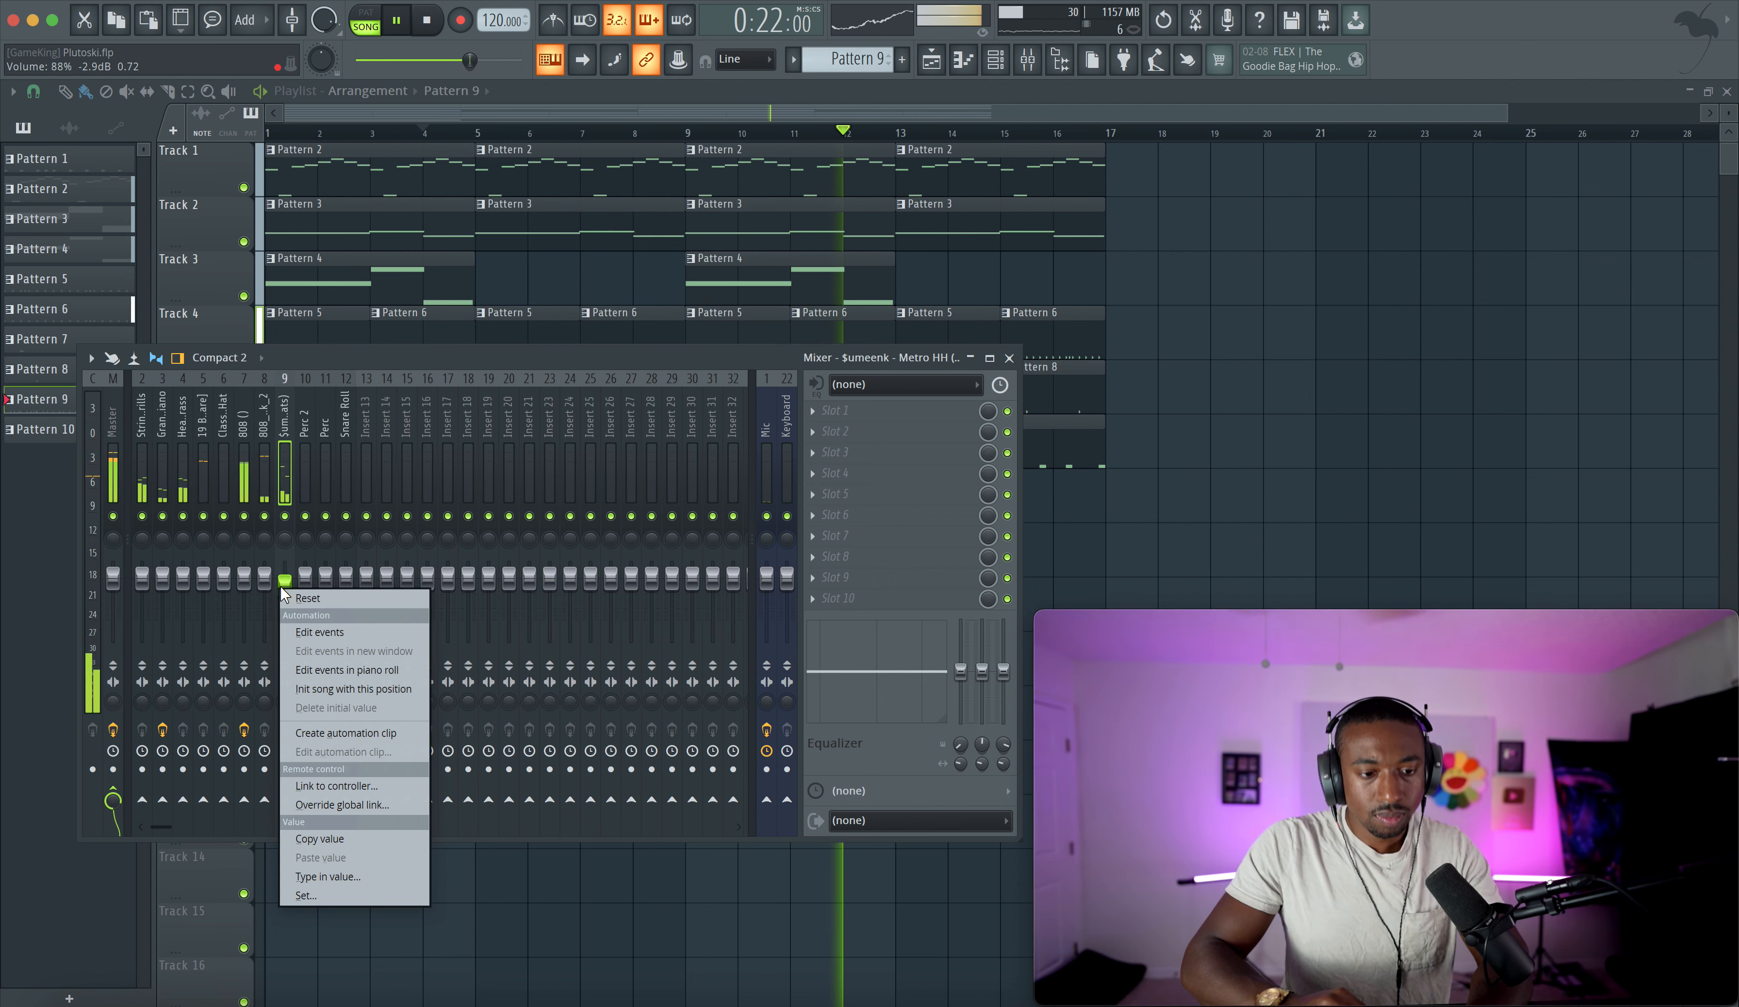
{"action": "left_click", "coordinate": [293, 596]}
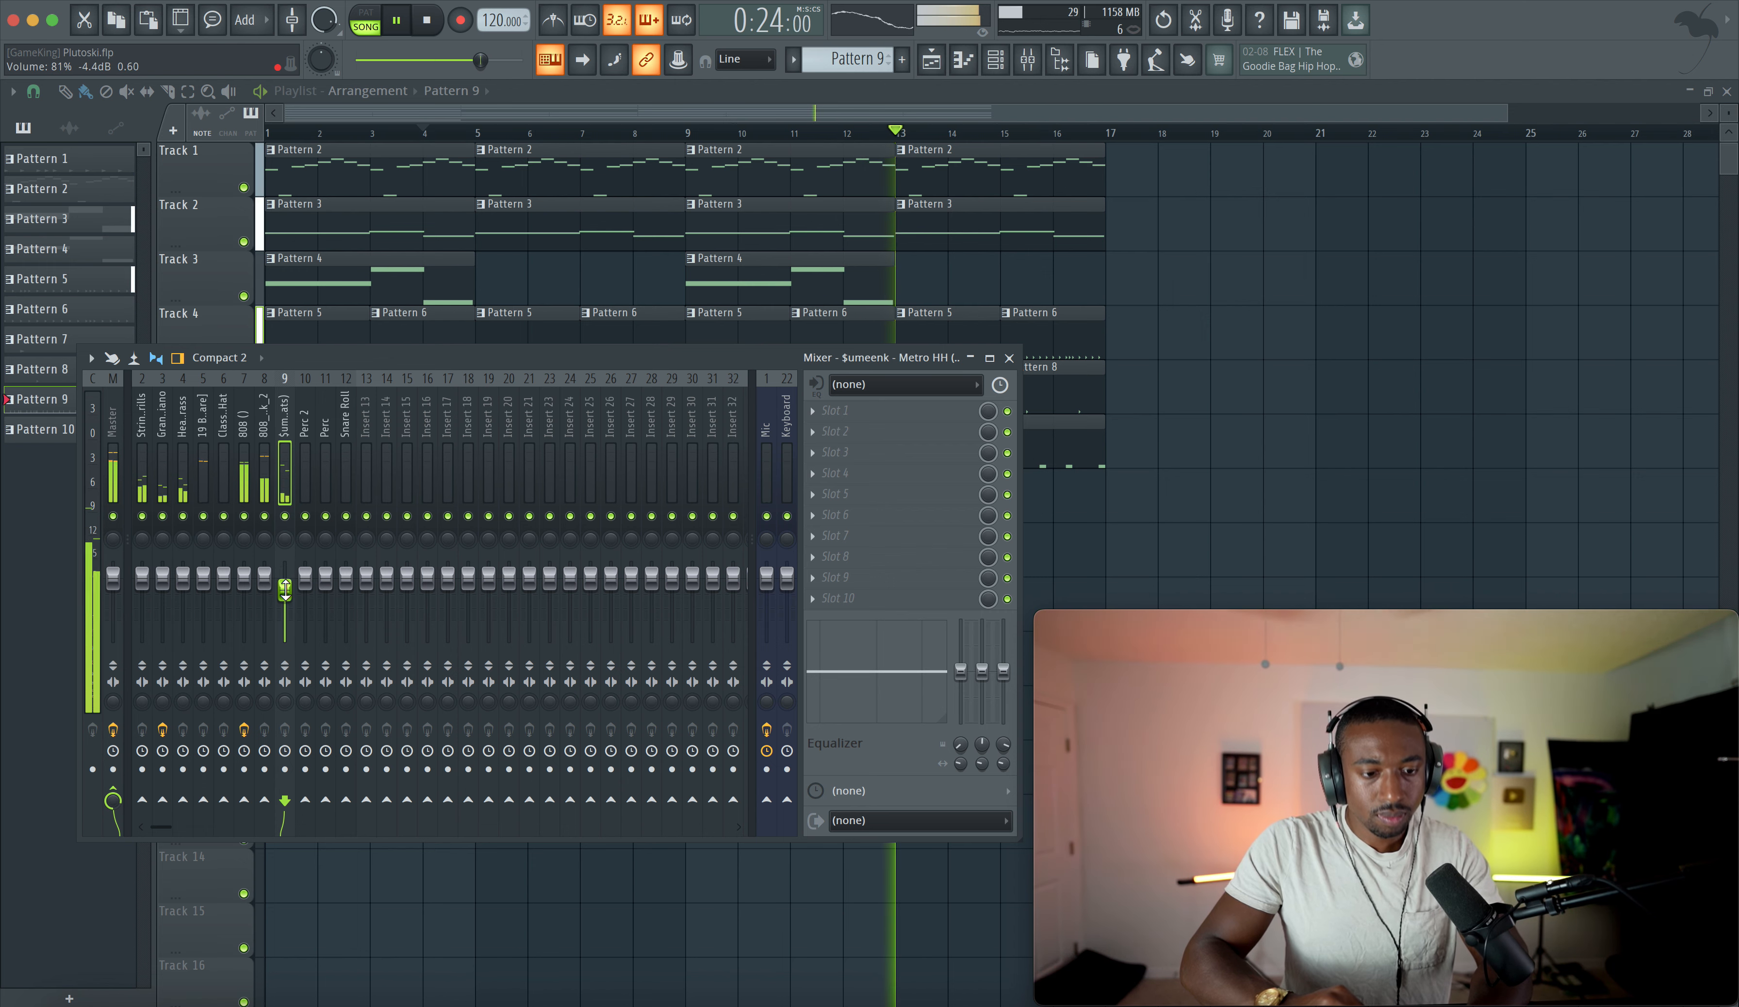
- Switch to a new empty pattern and add an Xpand!2 instrument channel to the channel rack
{"action": "left_click", "coordinate": [1169, 396]}
{"action": "left_click", "coordinate": [995, 59]}
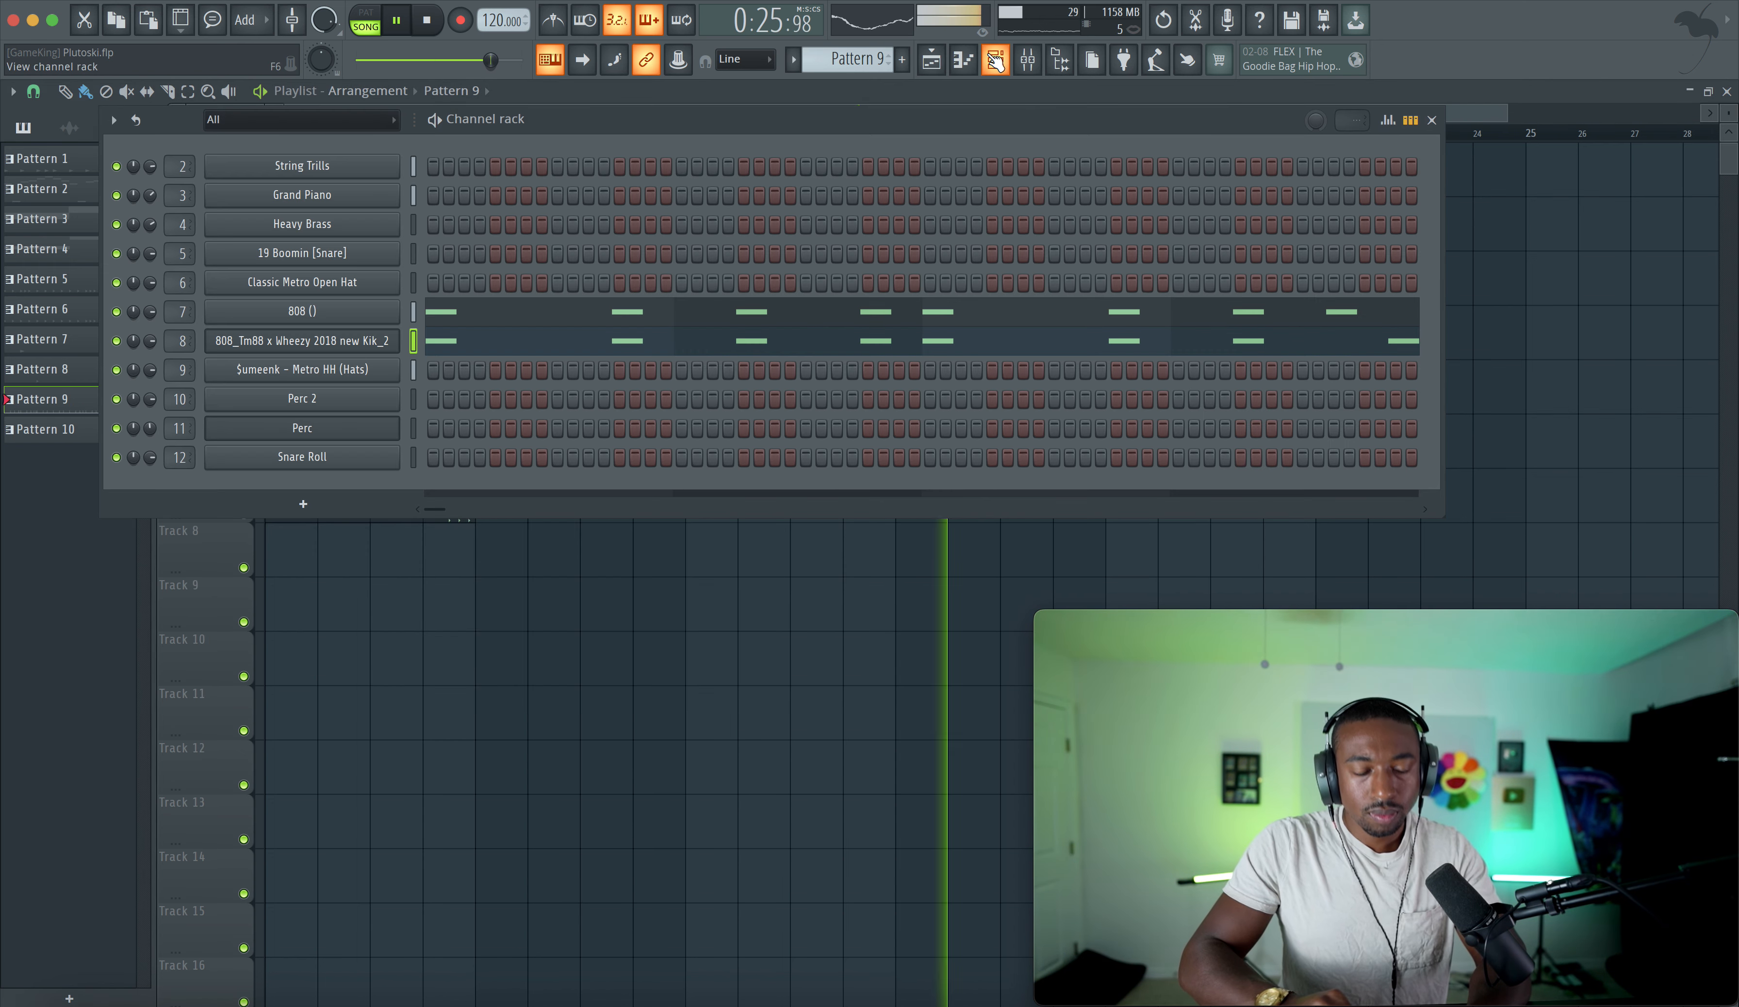
{"action": "key", "text": "space"}
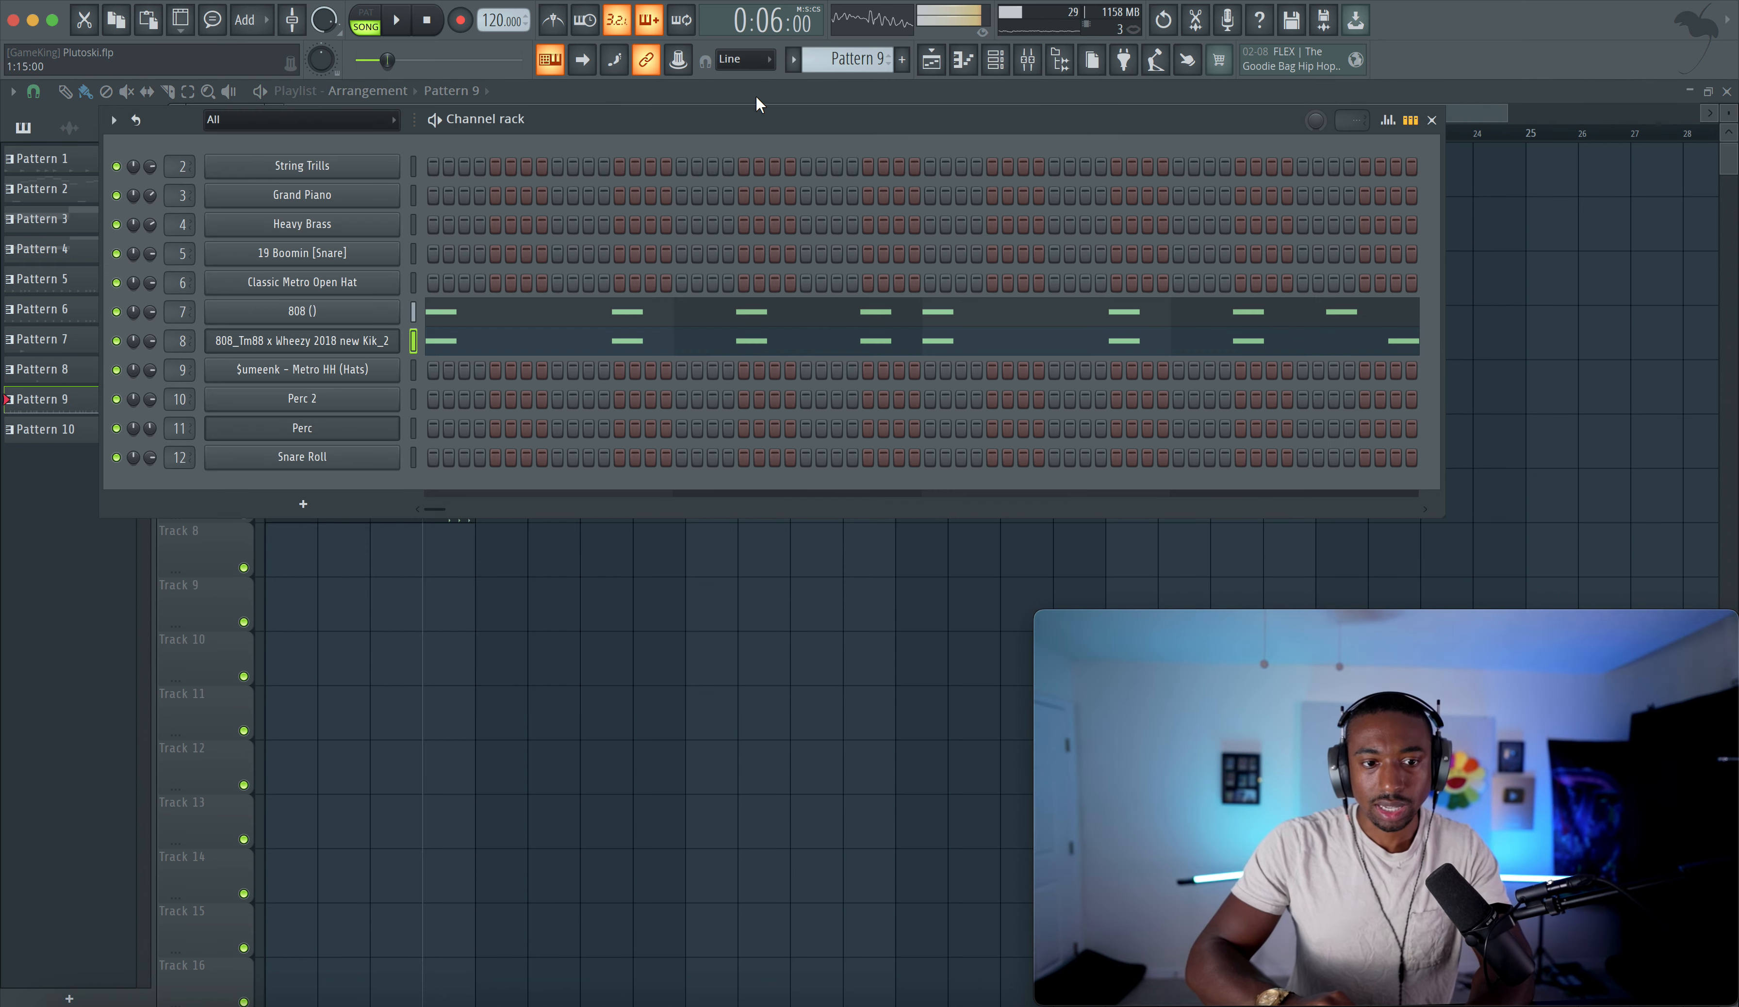
{"action": "left_click_drag", "start_coordinate": [847, 60], "coordinate": [847, 46]}
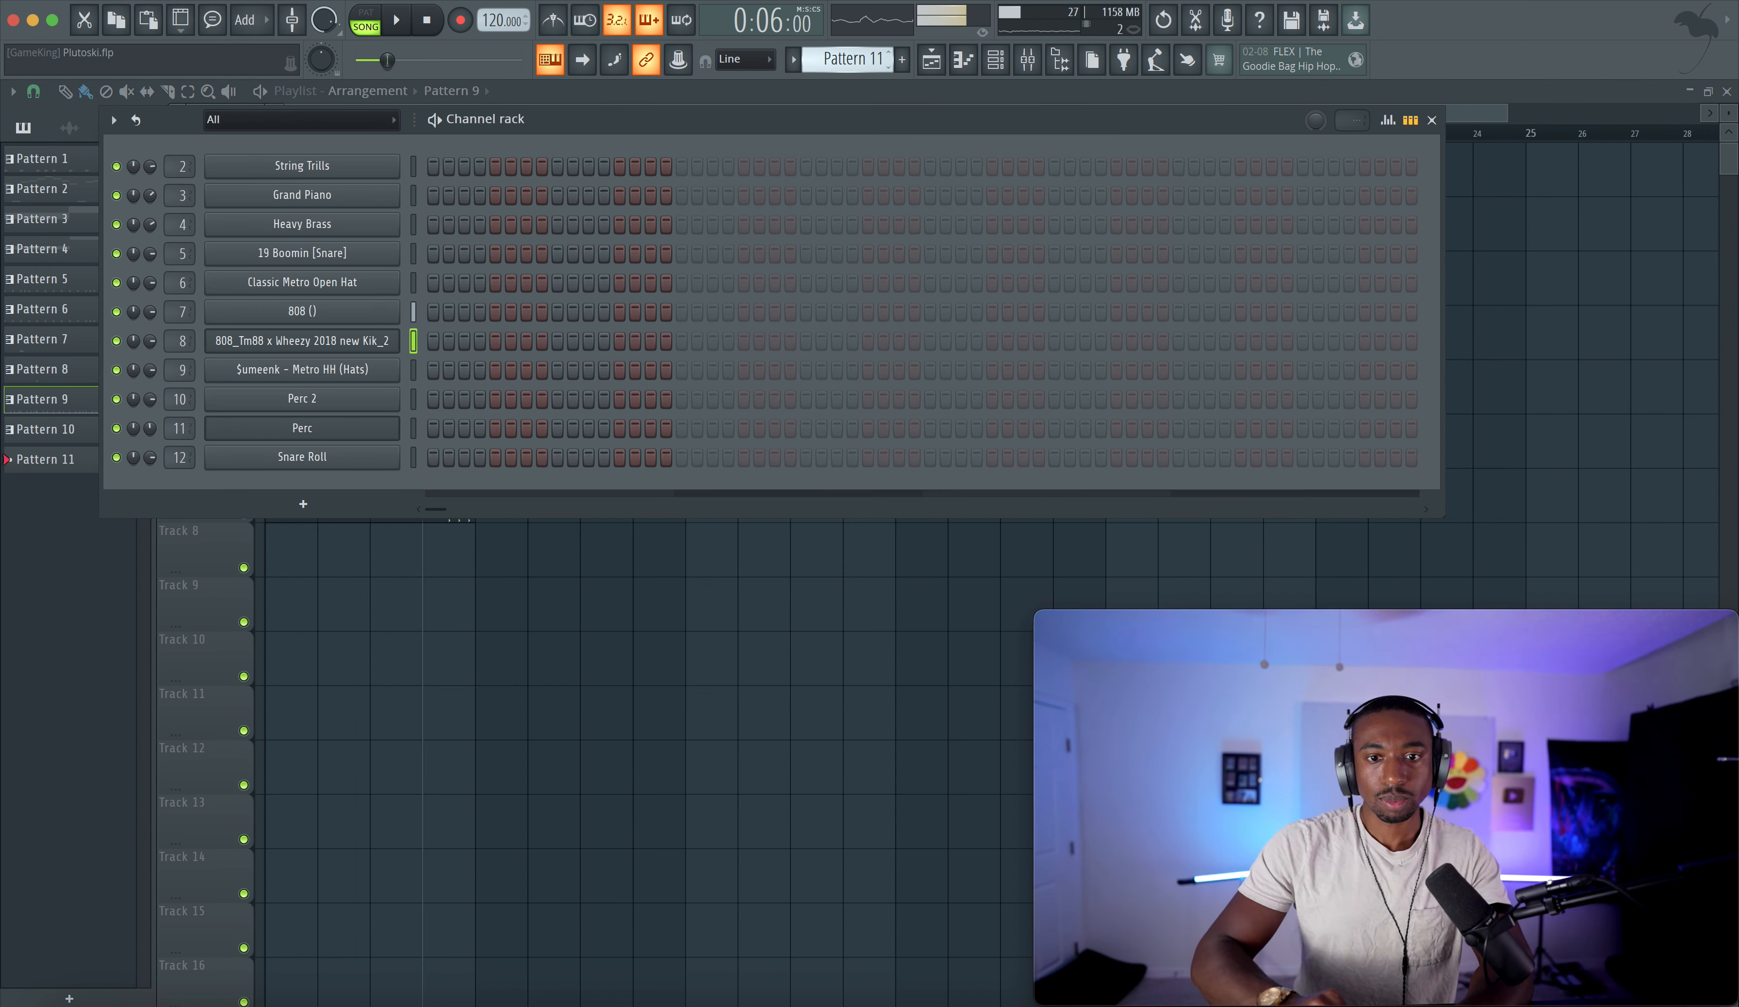
{"action": "left_click", "coordinate": [356, 510]}
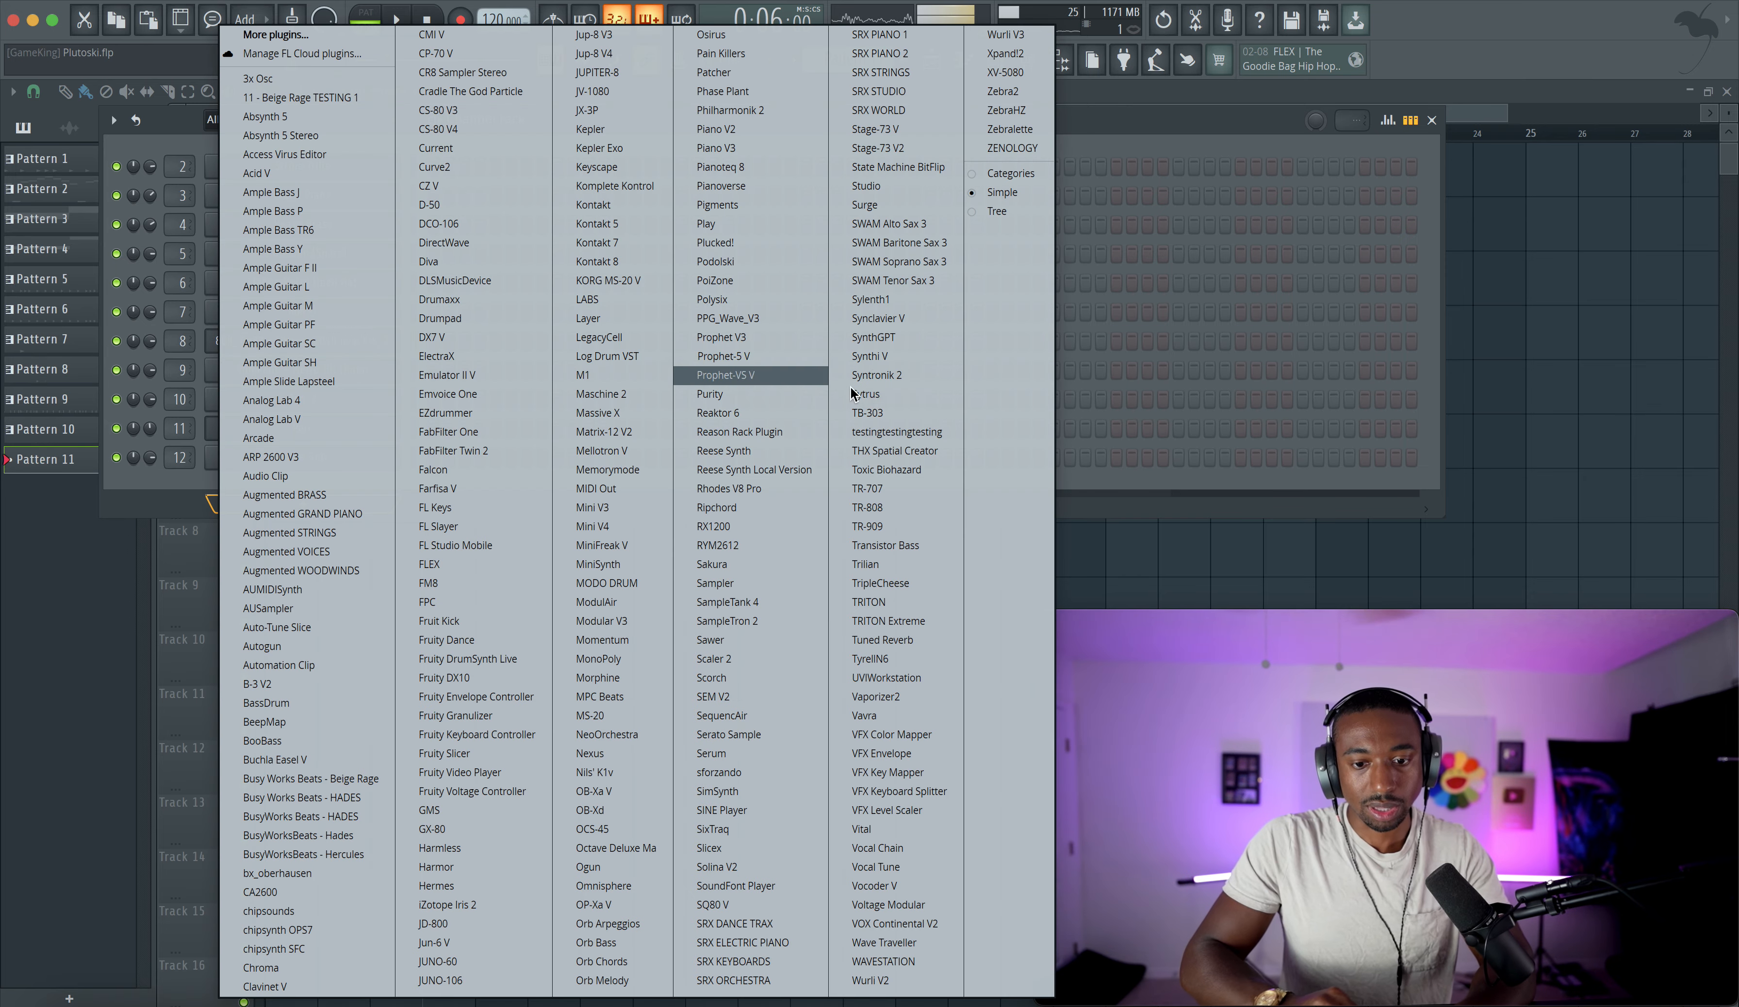
{"action": "left_click", "coordinate": [1018, 56]}
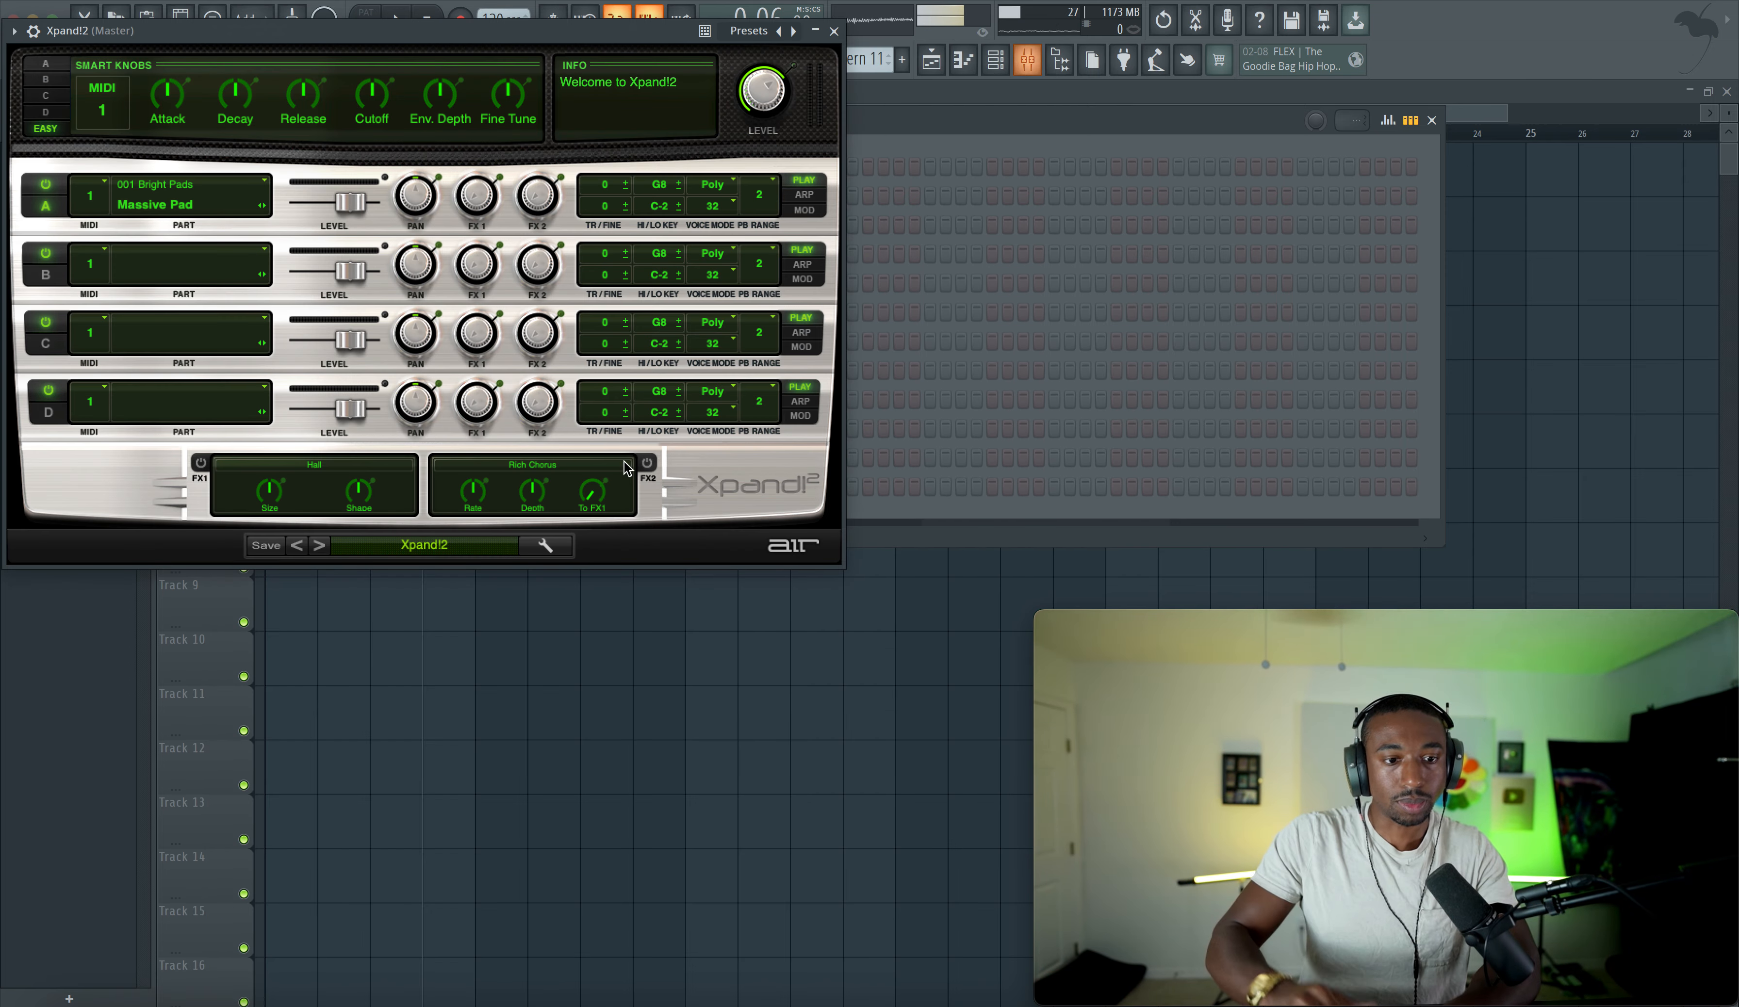
- Load the +20 Legato-Spiccato MW string preset in Xpand!2
{"action": "left_click", "coordinate": [423, 550]}
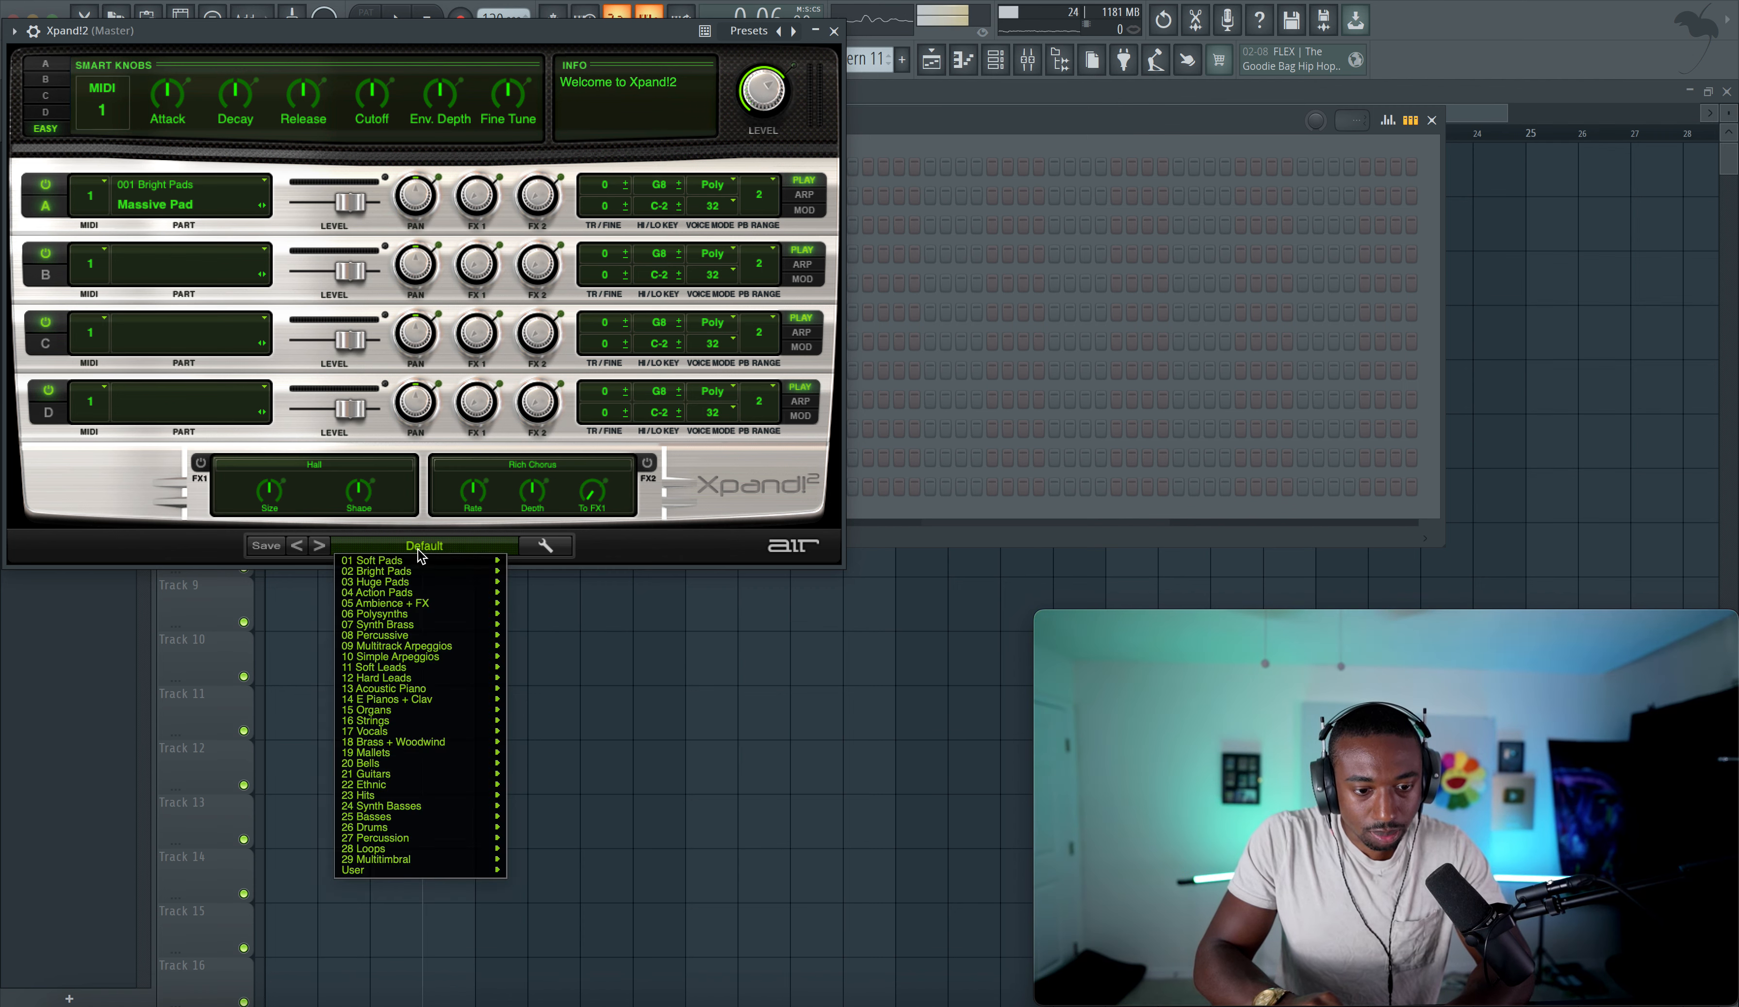
{"action": "mouse_move", "coordinate": [407, 732]}
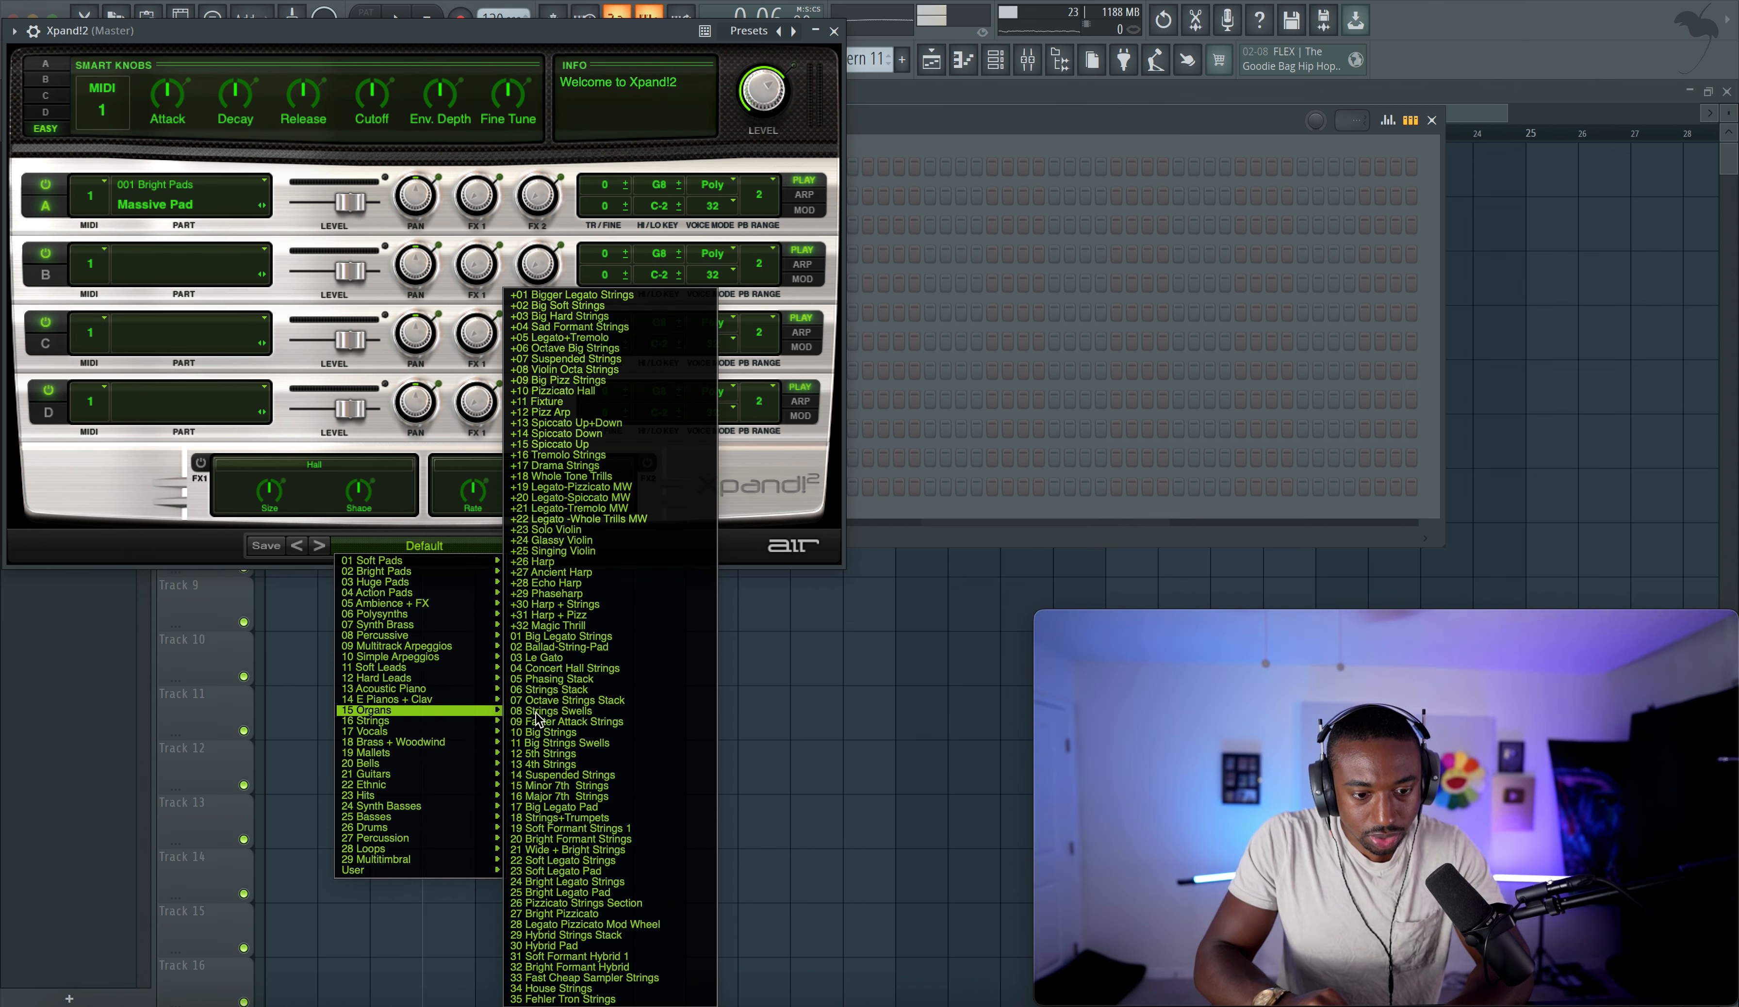
{"action": "mouse_move", "coordinate": [489, 727]}
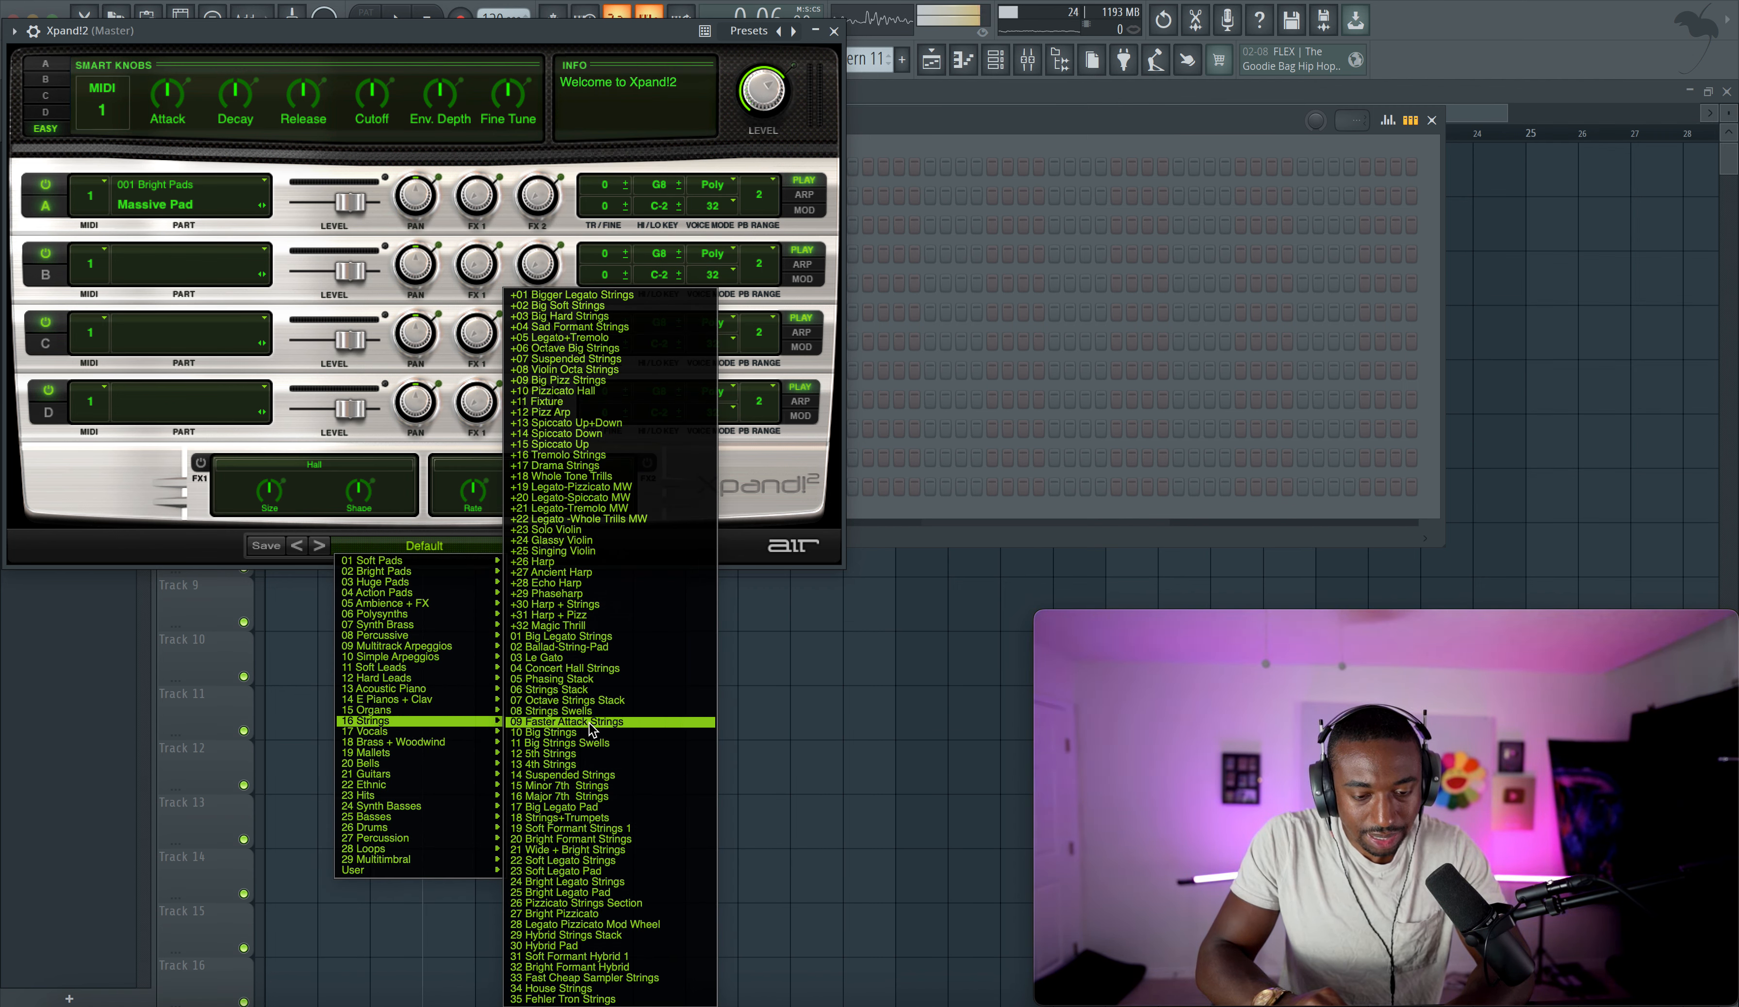
{"action": "left_click", "coordinate": [626, 498]}
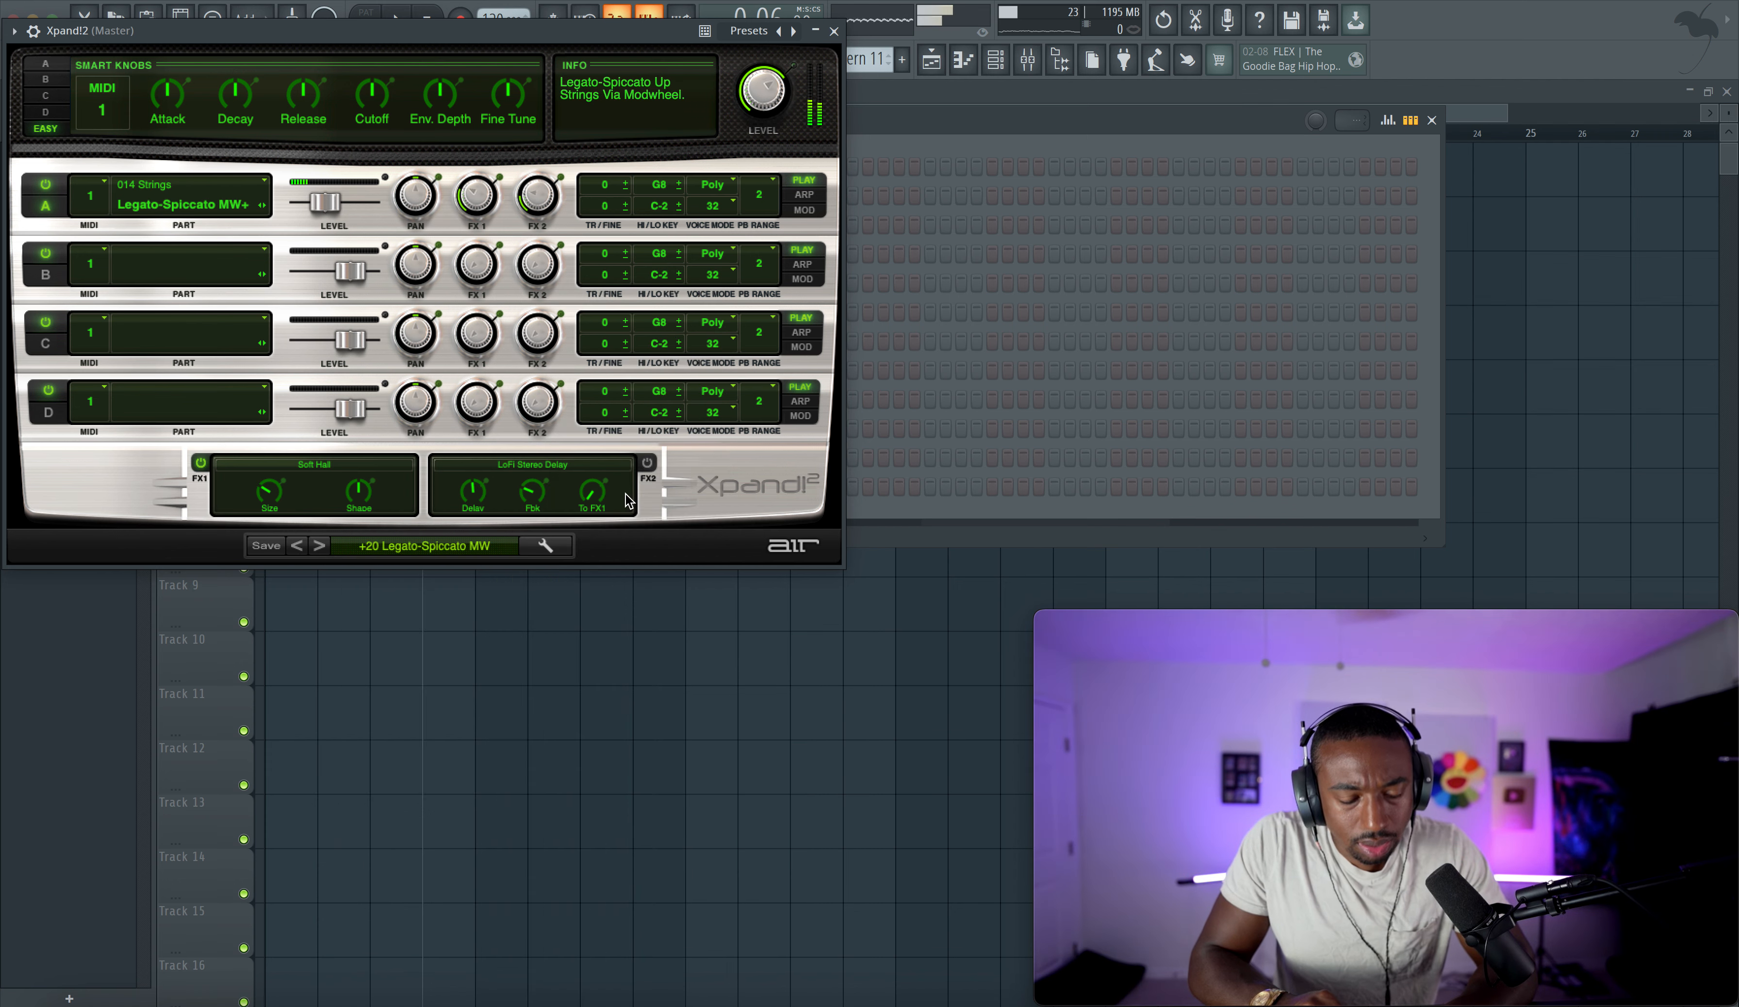
- Browse Xpand!2's string presets from +01 Bigger Legato Strings onward, settling on +14 Spiccato Down
{"action": "left_click", "coordinate": [416, 547]}
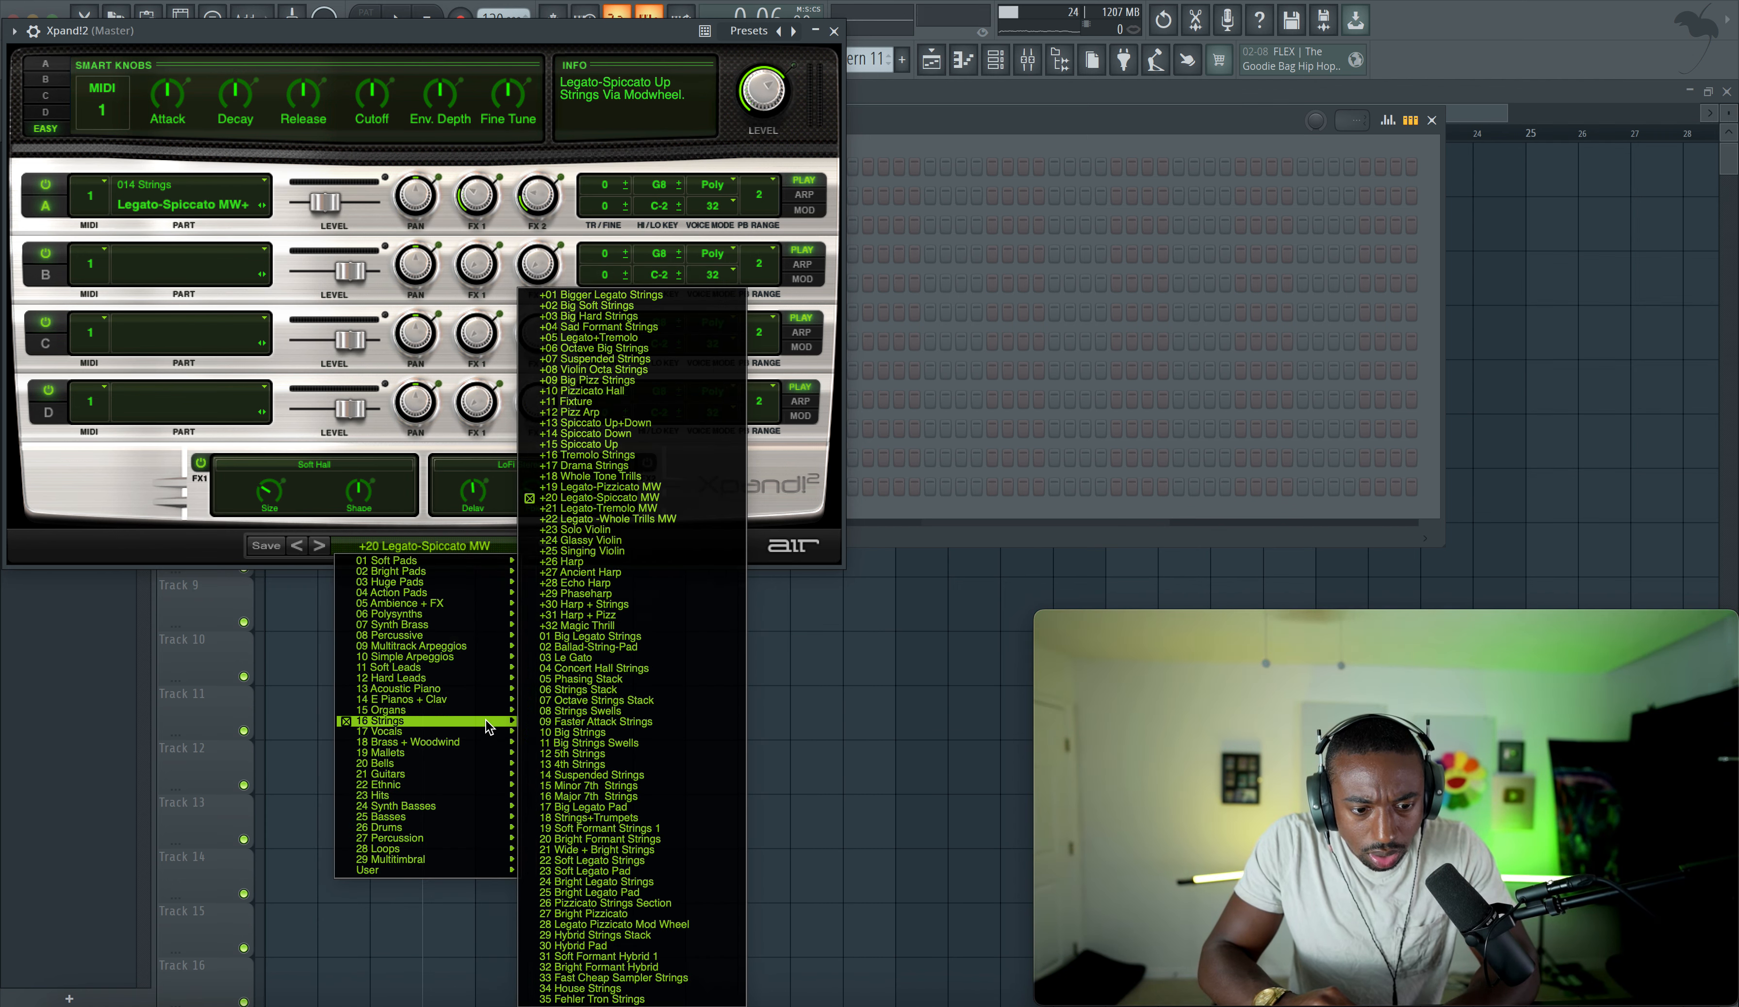
{"action": "left_click", "coordinate": [619, 296]}
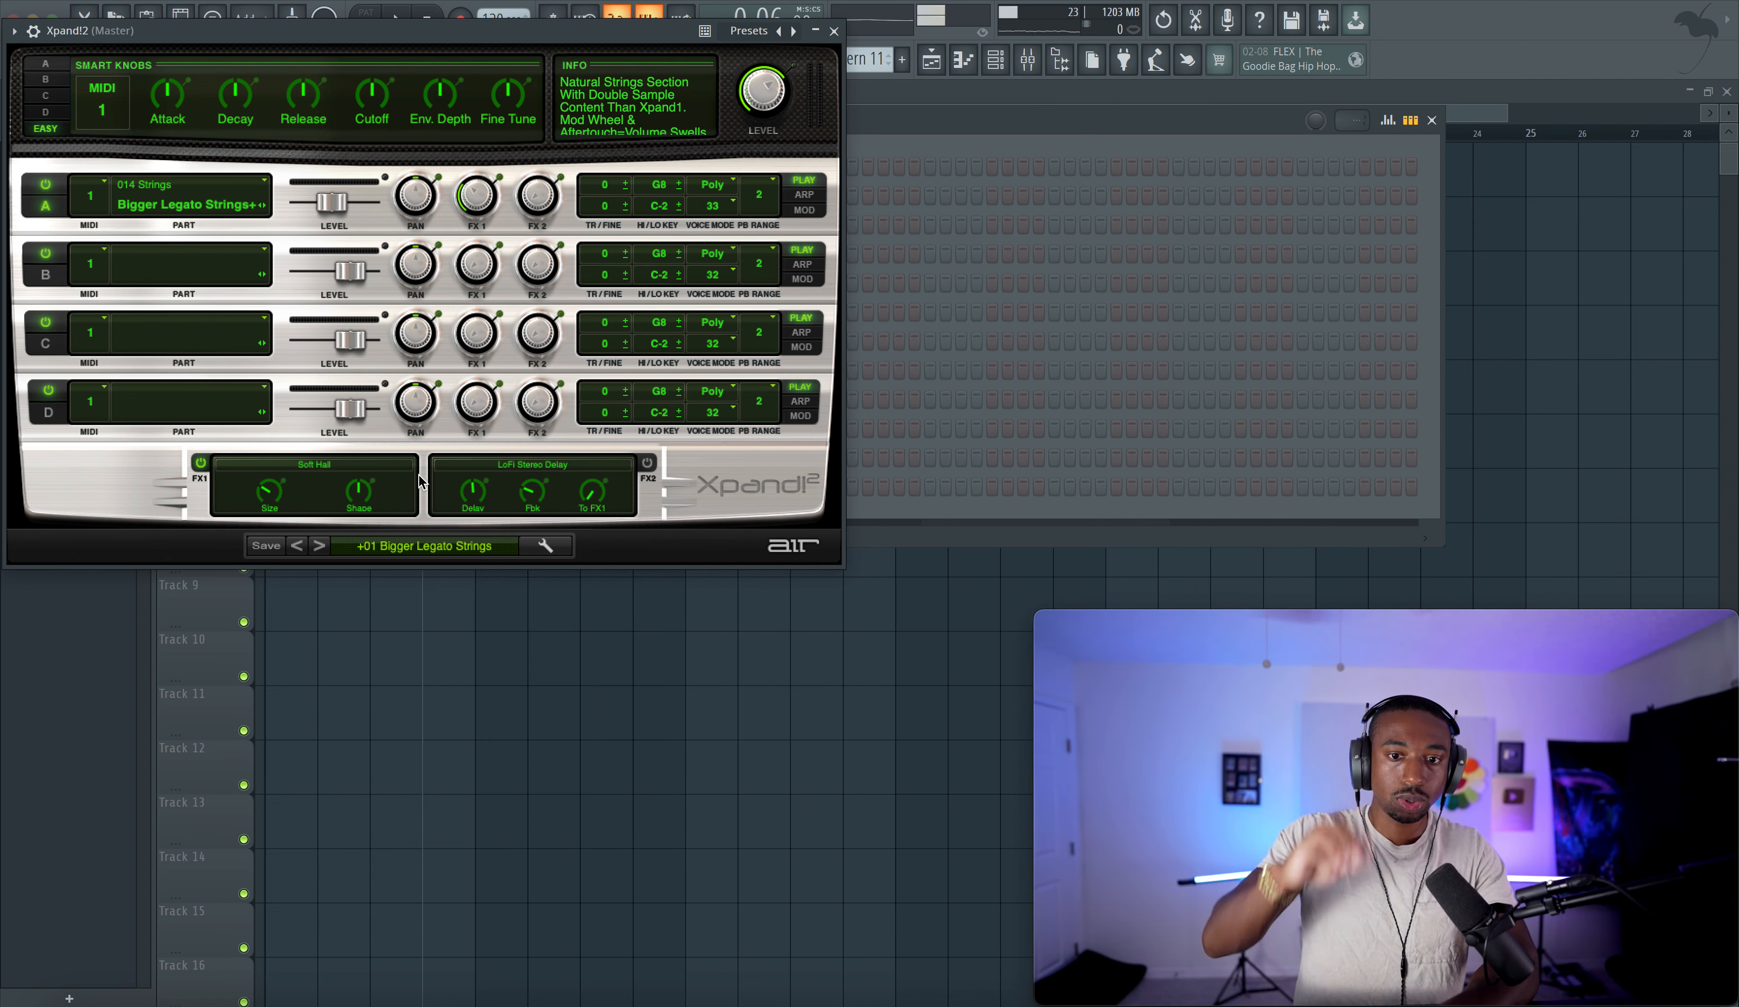
{"action": "left_click", "coordinate": [319, 546]}
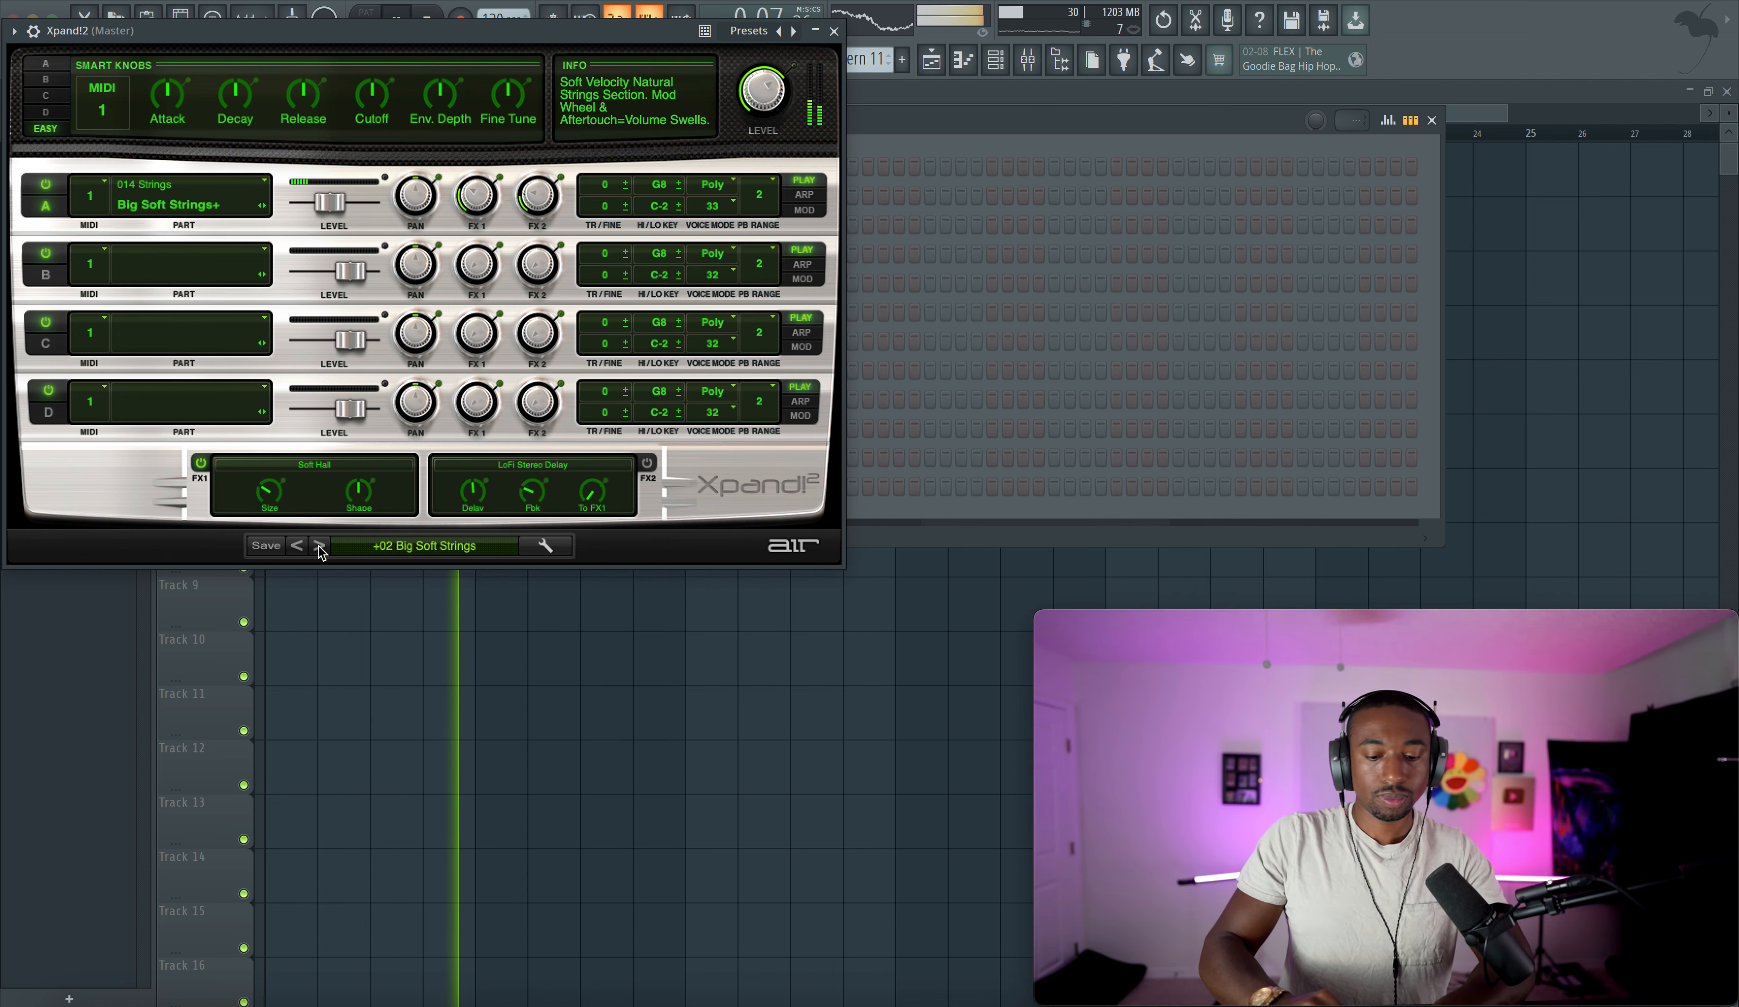
{"action": "double_click", "coordinate": [319, 546]}
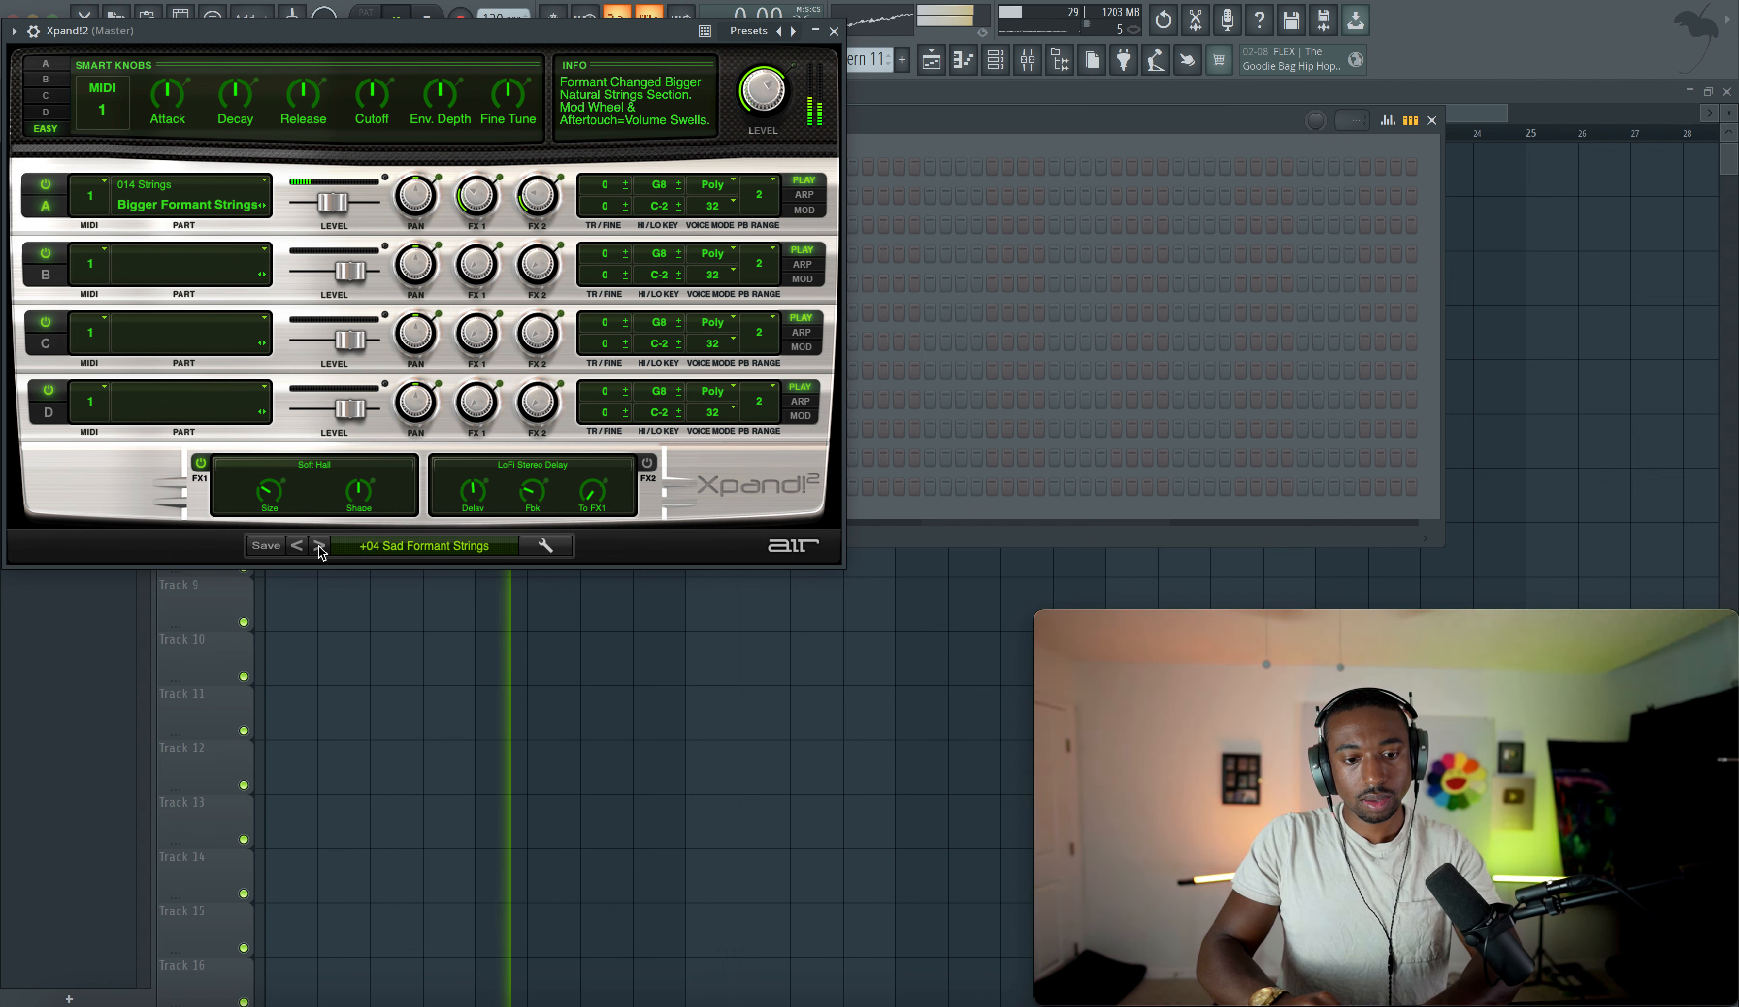
{"action": "left_click", "coordinate": [318, 546]}
{"action": "left_click", "coordinate": [319, 546]}
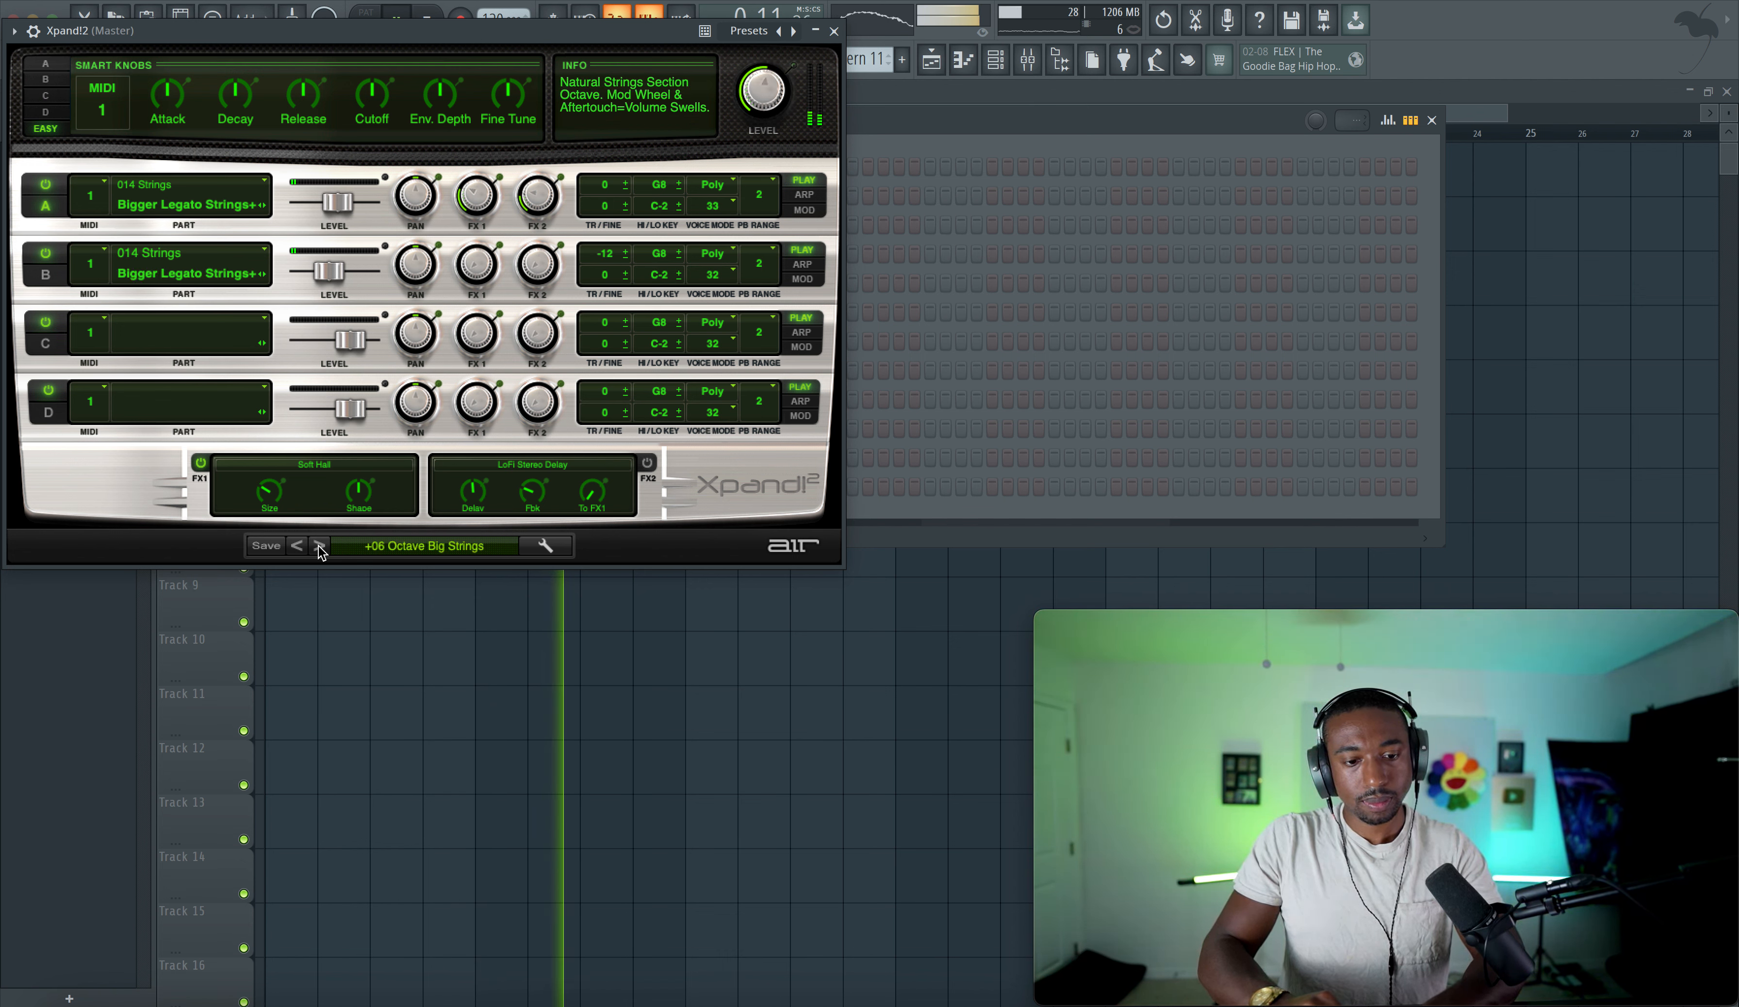
{"action": "left_click", "coordinate": [319, 546]}
{"action": "left_click", "coordinate": [319, 546]}
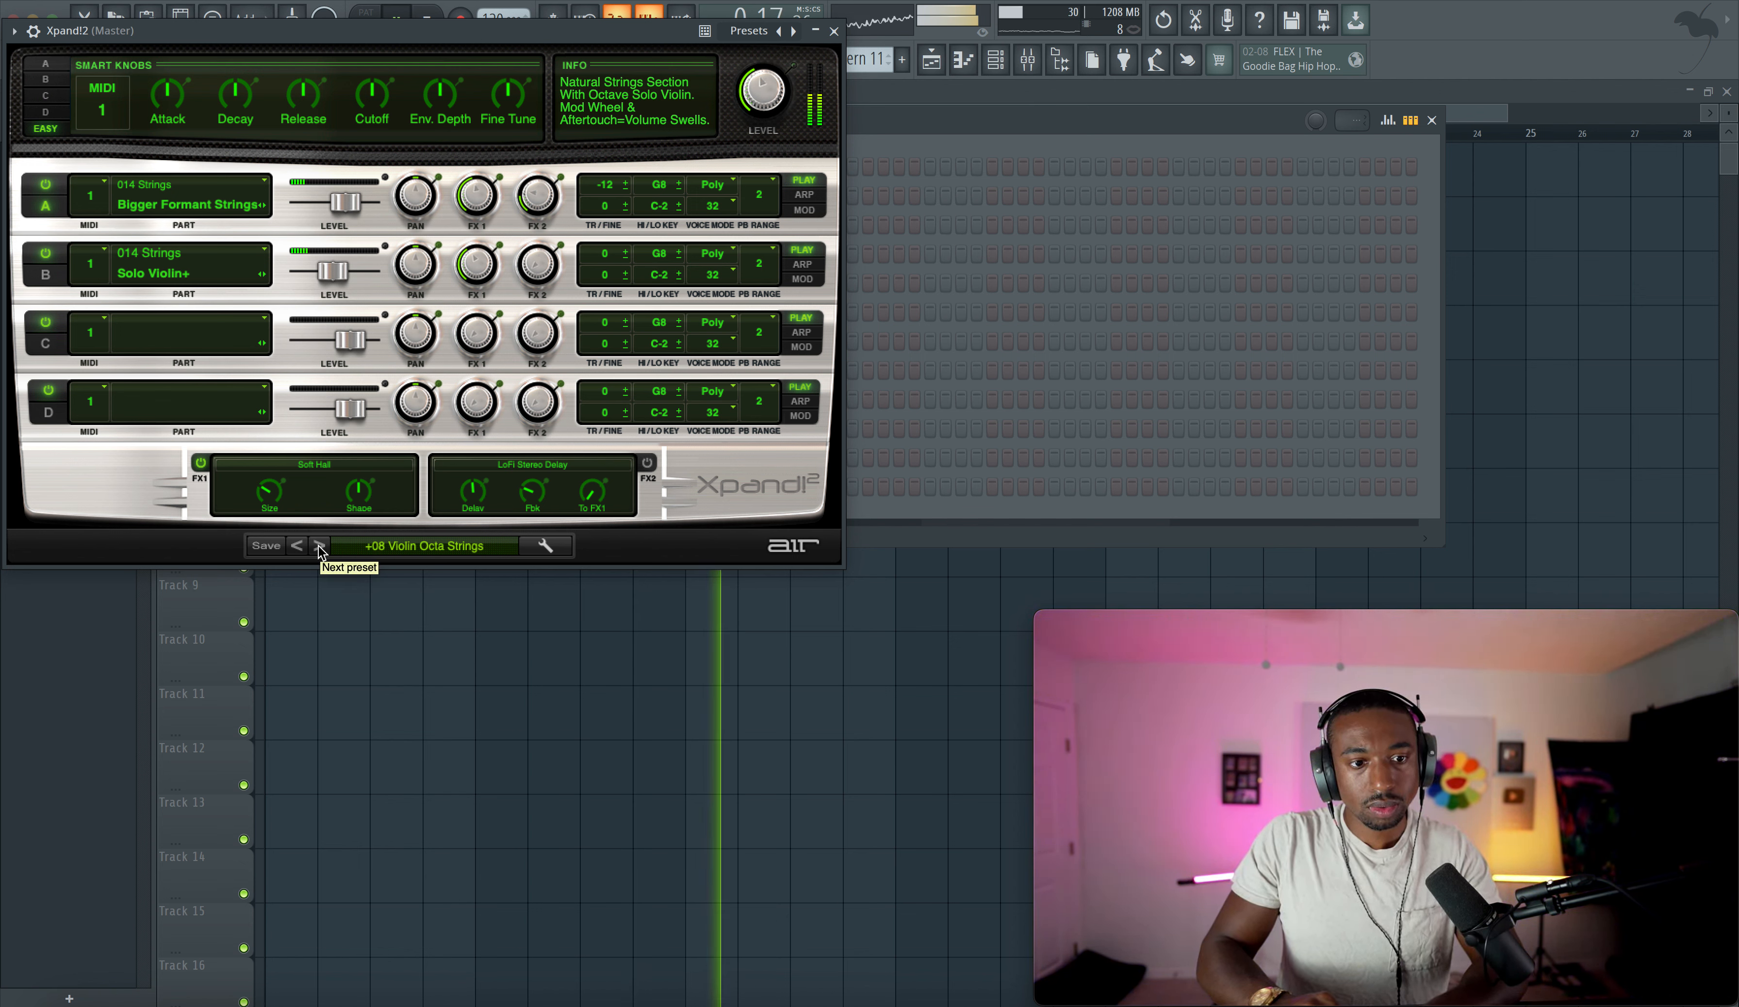
{"action": "left_click", "coordinate": [320, 547]}
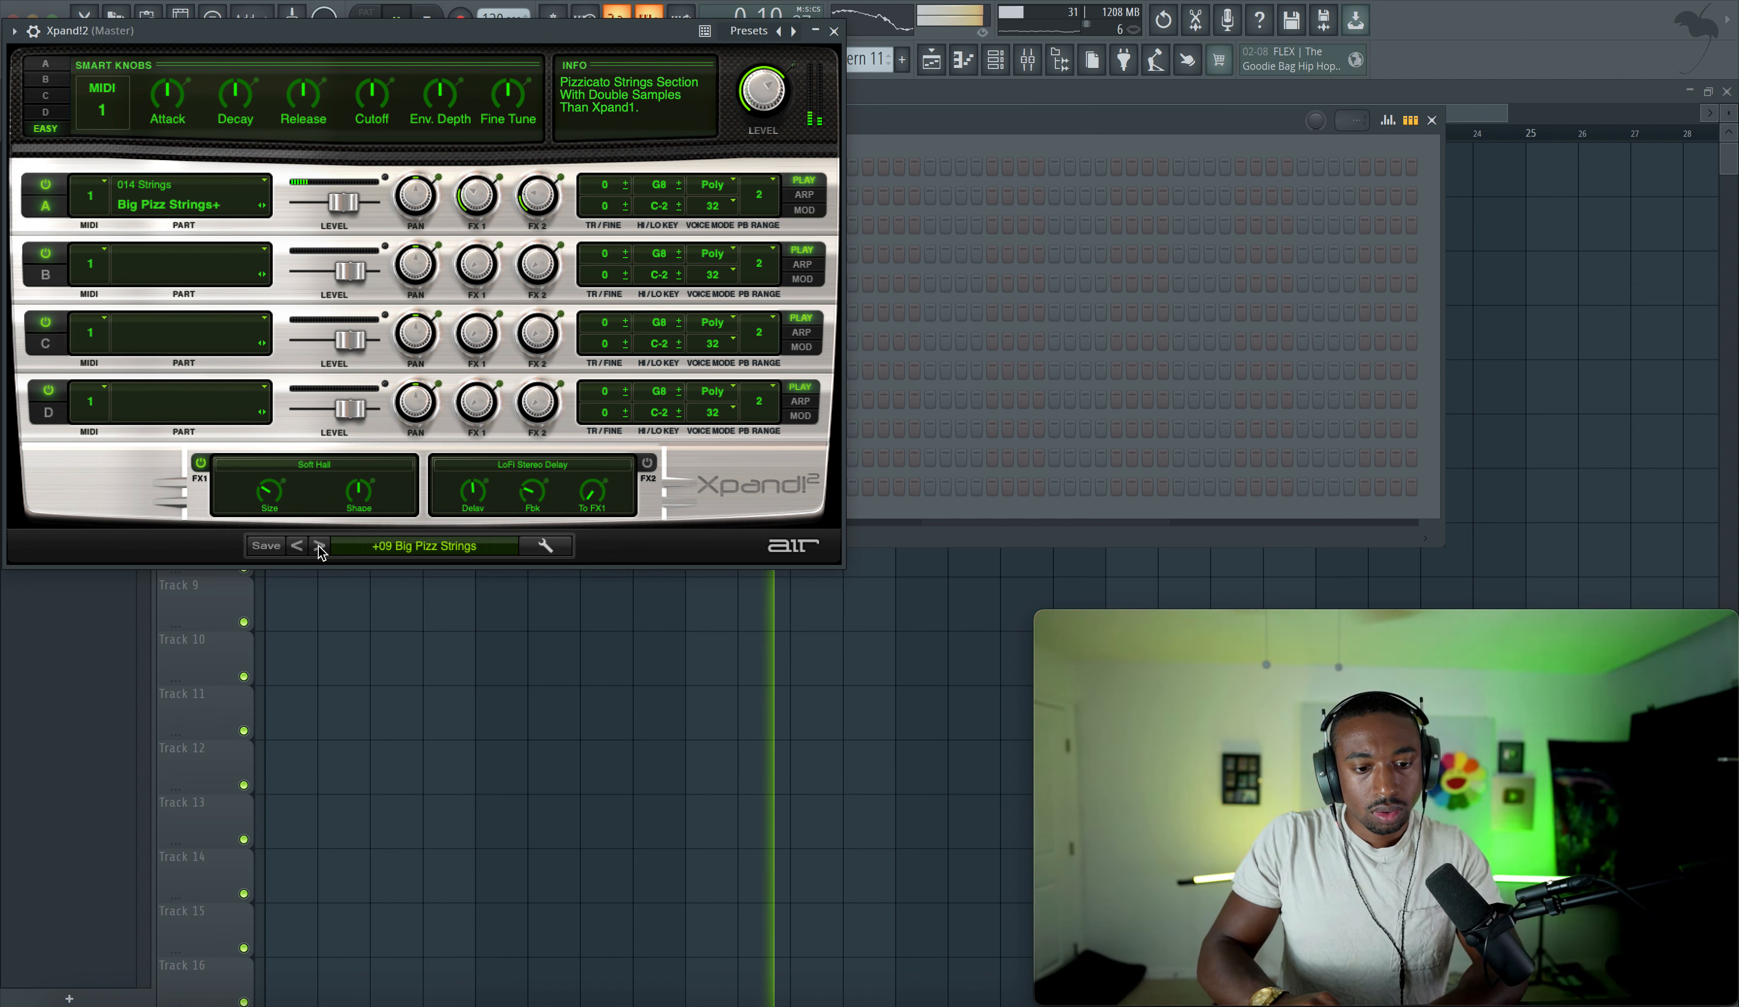
{"action": "left_click", "coordinate": [319, 546]}
{"action": "left_click", "coordinate": [320, 547]}
{"action": "left_click", "coordinate": [320, 547]}
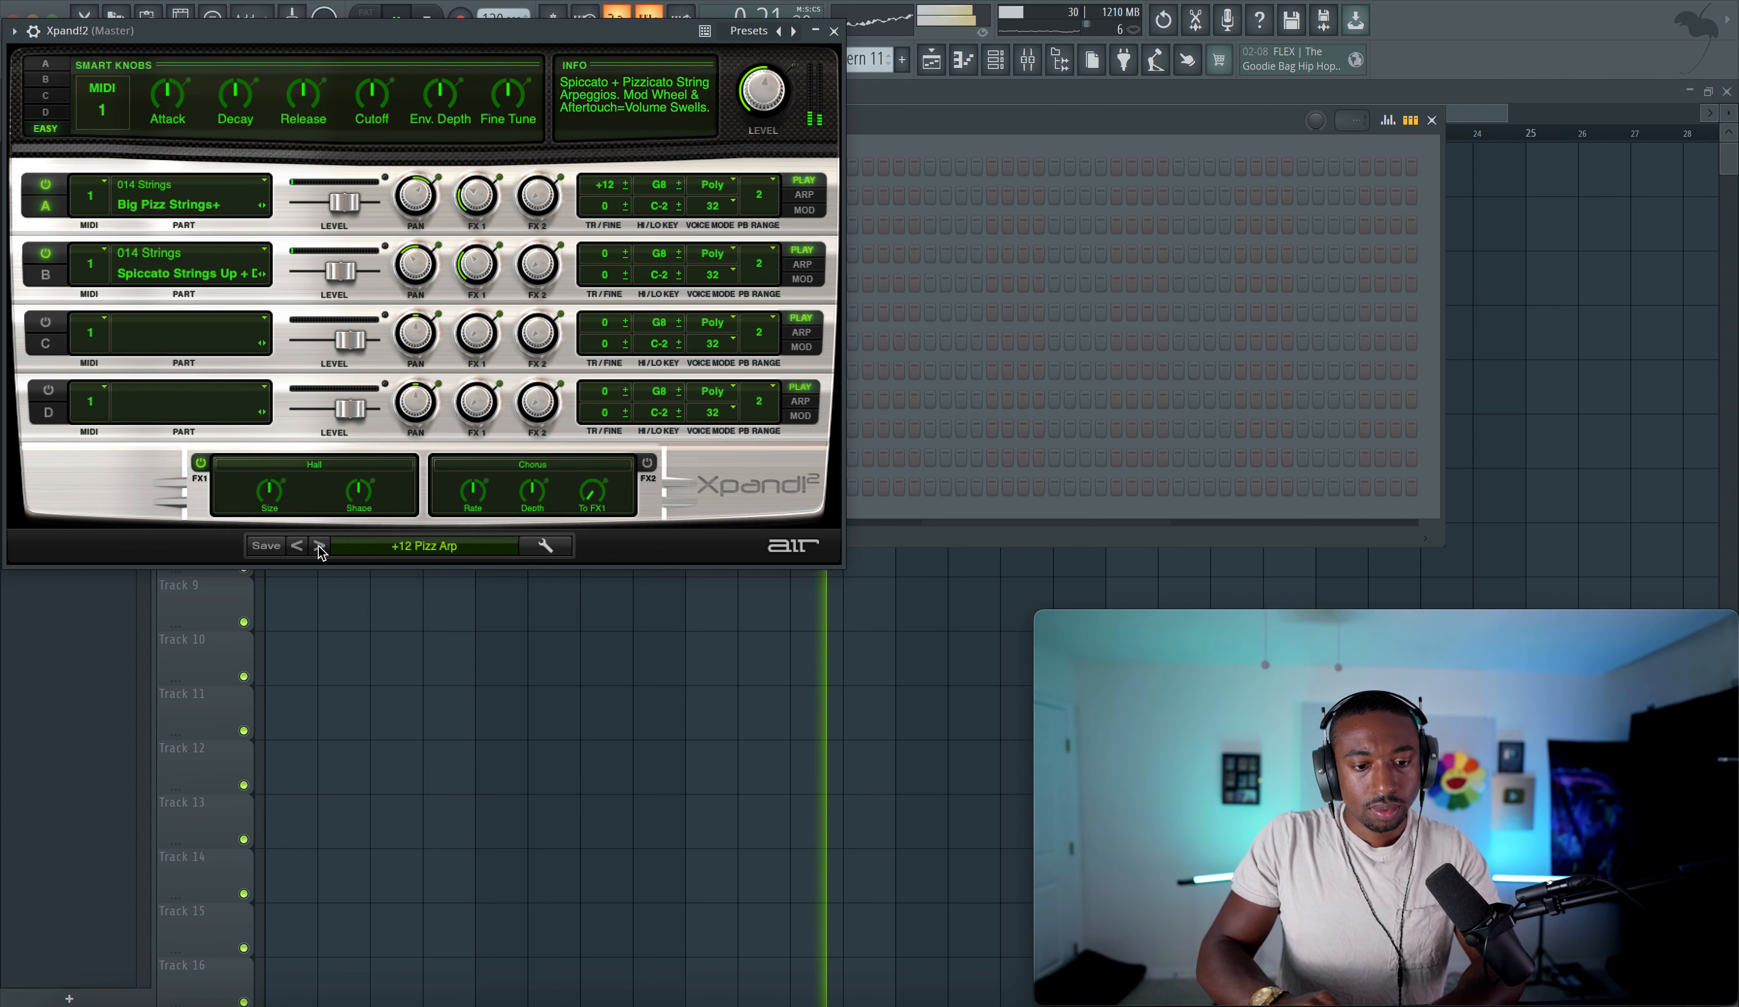
{"action": "left_click", "coordinate": [320, 547]}
{"action": "left_click", "coordinate": [320, 546]}
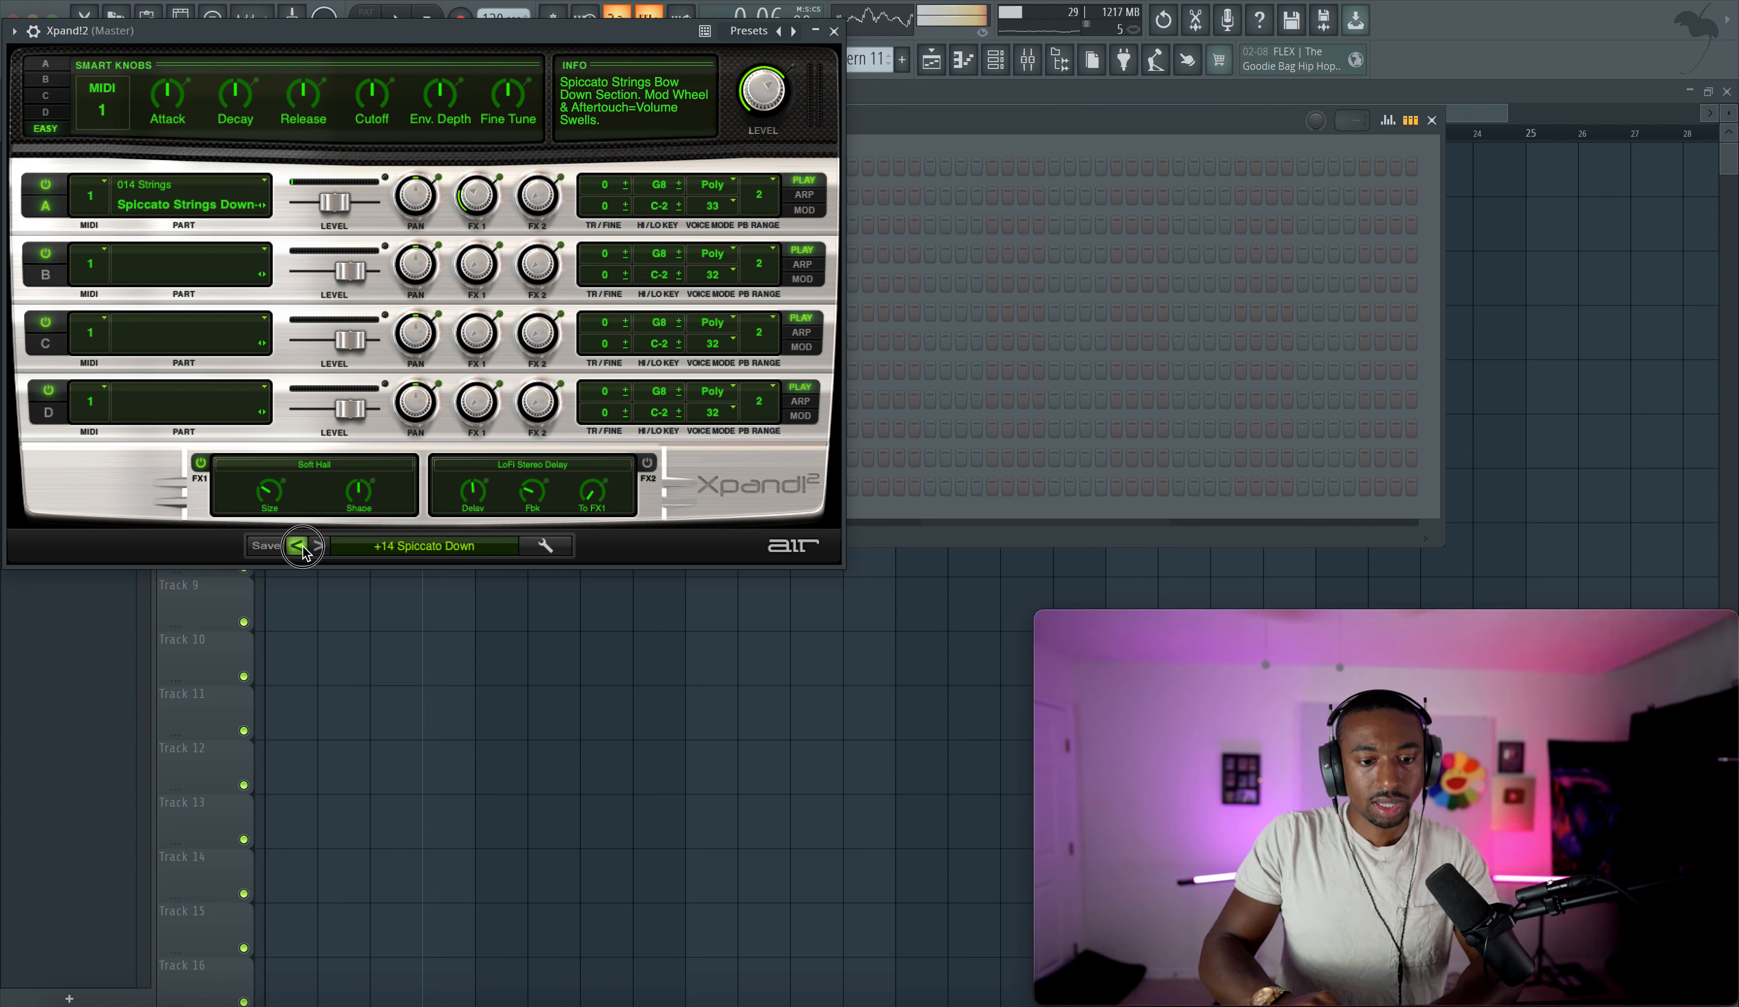
{"action": "left_click", "coordinate": [298, 546]}
{"action": "left_click", "coordinate": [320, 546]}
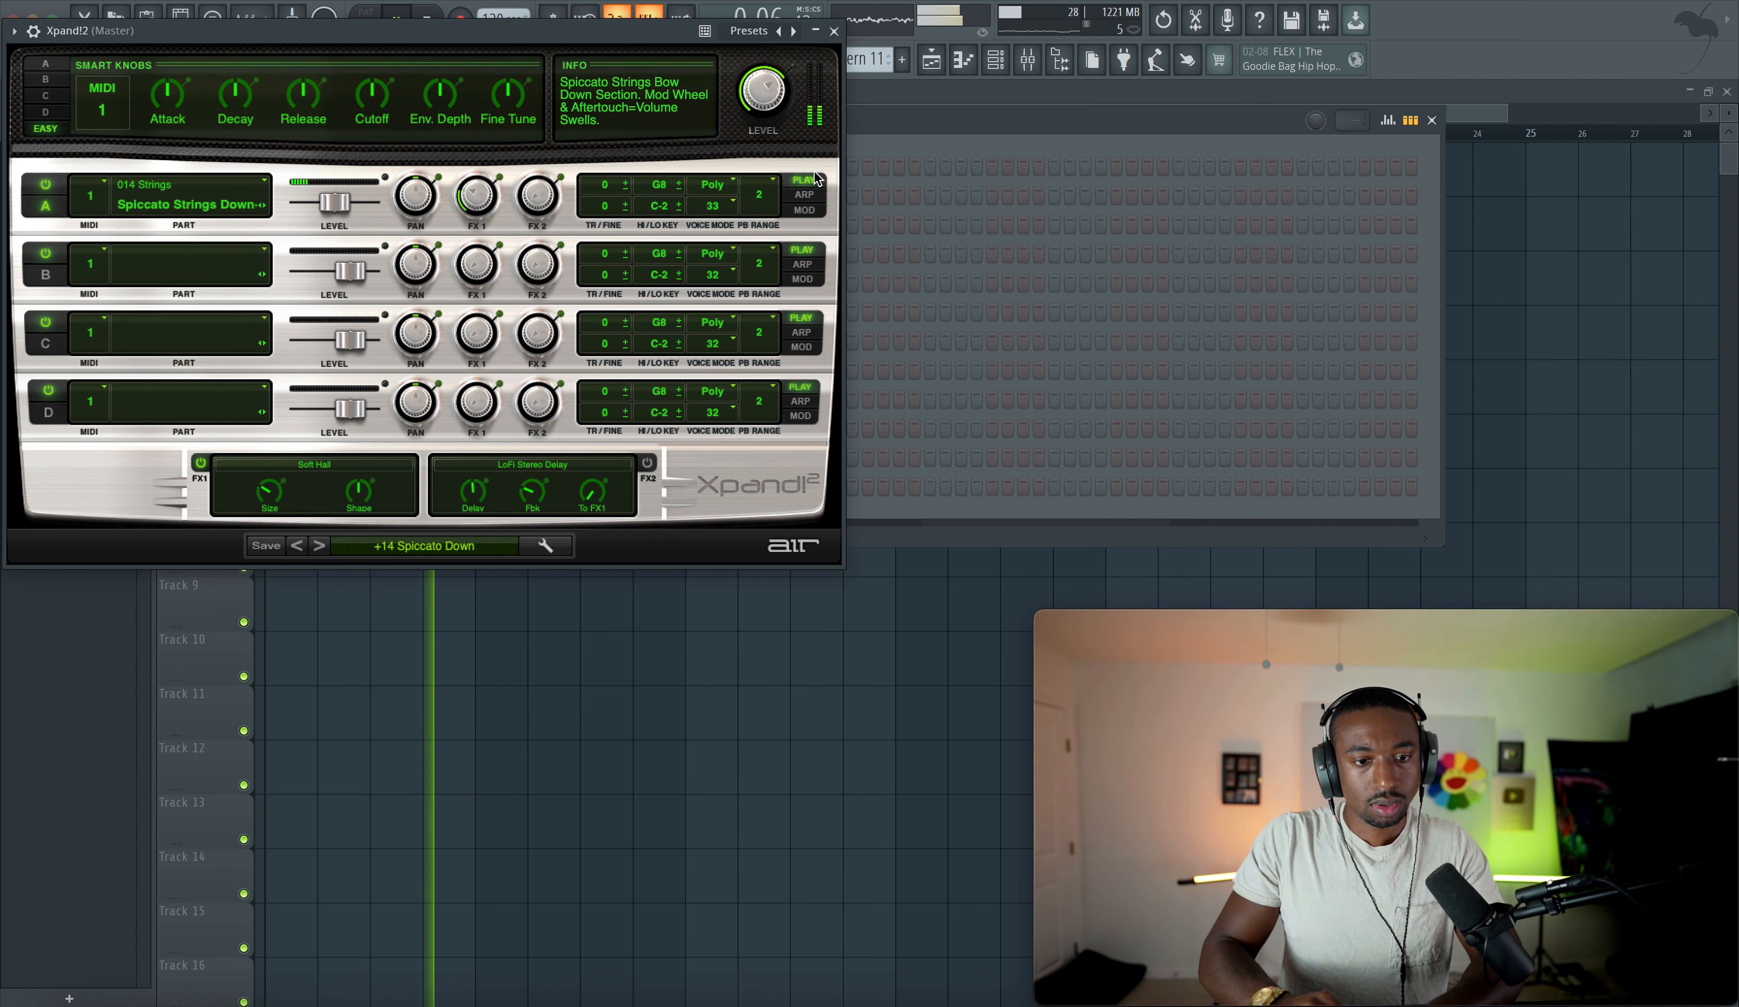
- Close Xpand!2 and rename its channel to Spiccato strings
{"action": "left_click", "coordinate": [834, 32]}
{"action": "key", "text": "space"}
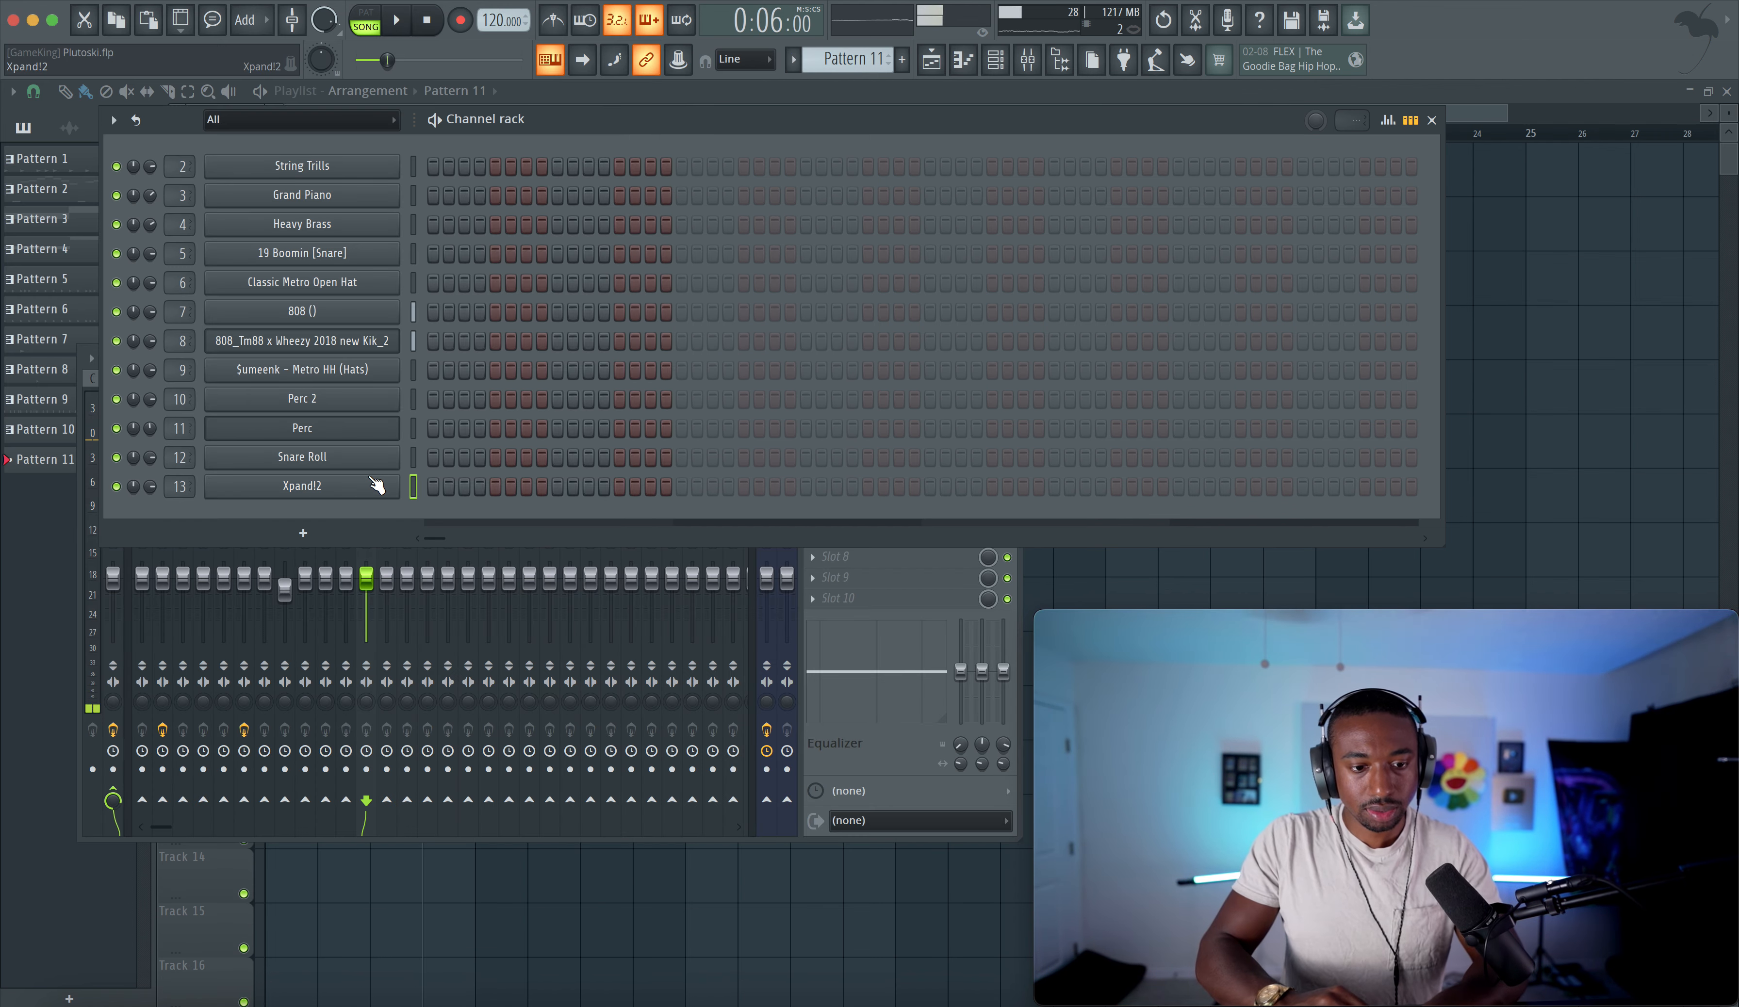
{"action": "right_click", "coordinate": [369, 476]}
{"action": "left_click", "coordinate": [367, 476]}
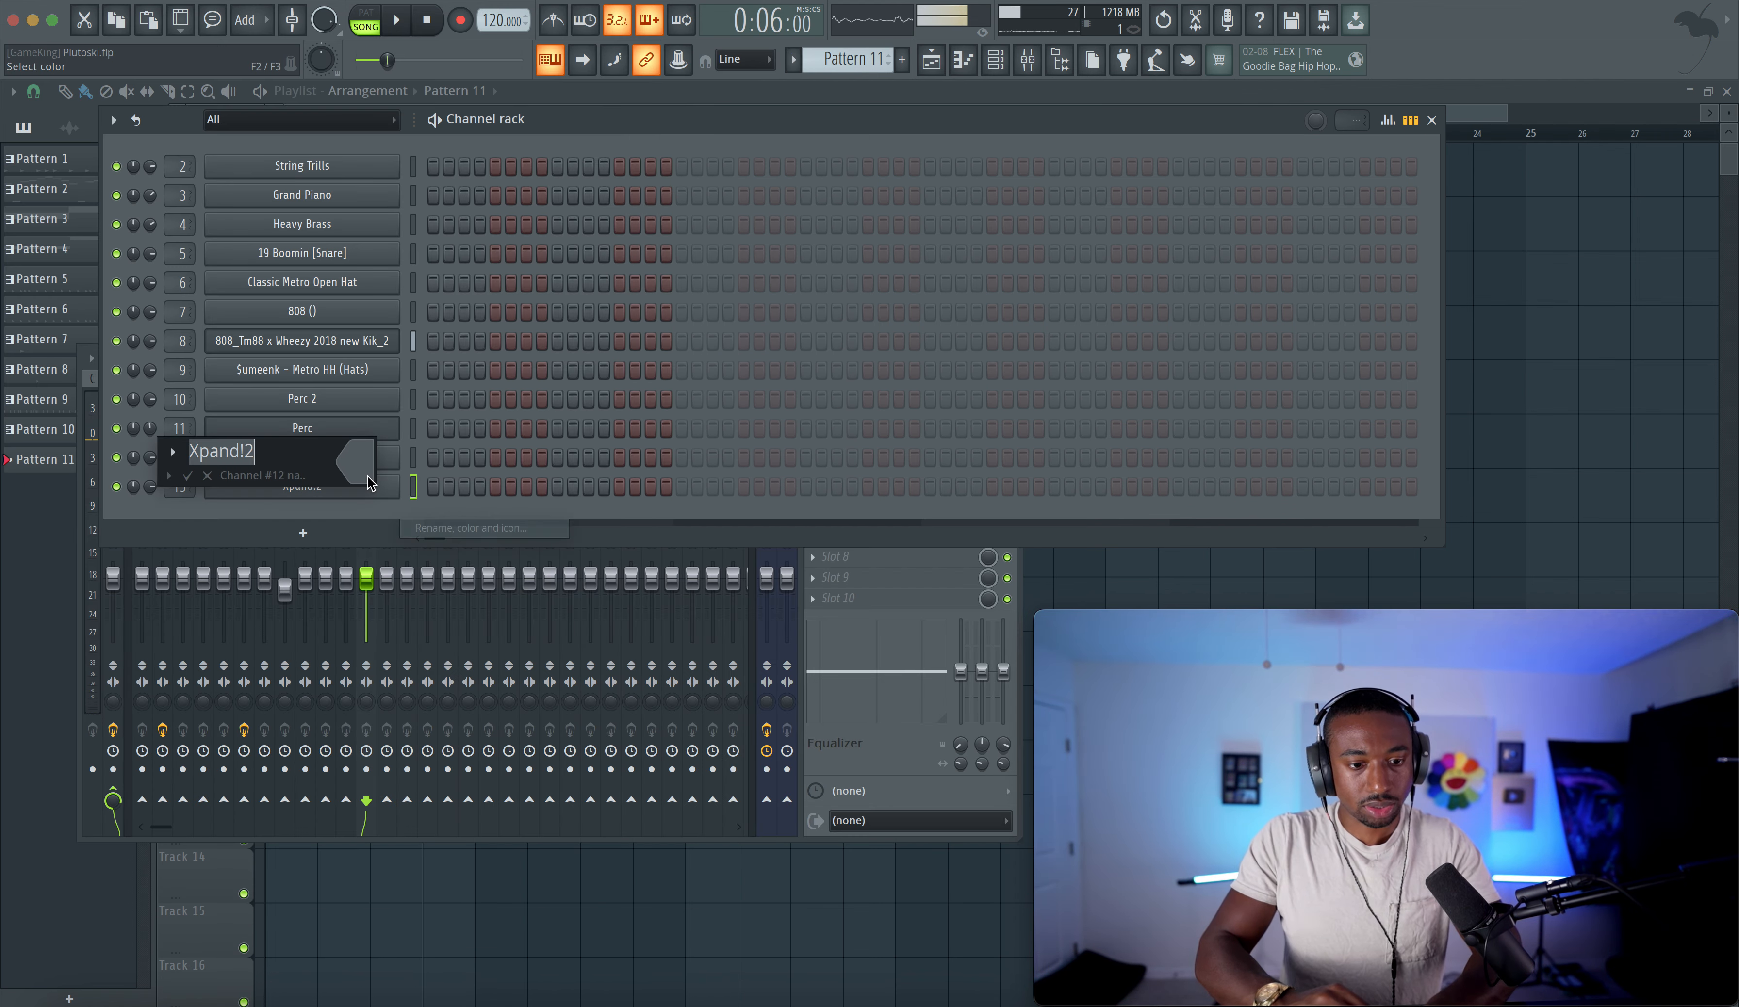
{"action": "type", "text": "Siccato"}
{"action": "key", "text": "BackSpace"}
{"action": "key", "text": "BackSpace"}
{"action": "key", "text": "BackSpace"}
{"action": "key", "text": "BackSpace"}
{"action": "key", "text": "BackSpace"}
{"action": "key", "text": "BackSpace"}
{"action": "key", "text": "BackSpace"}
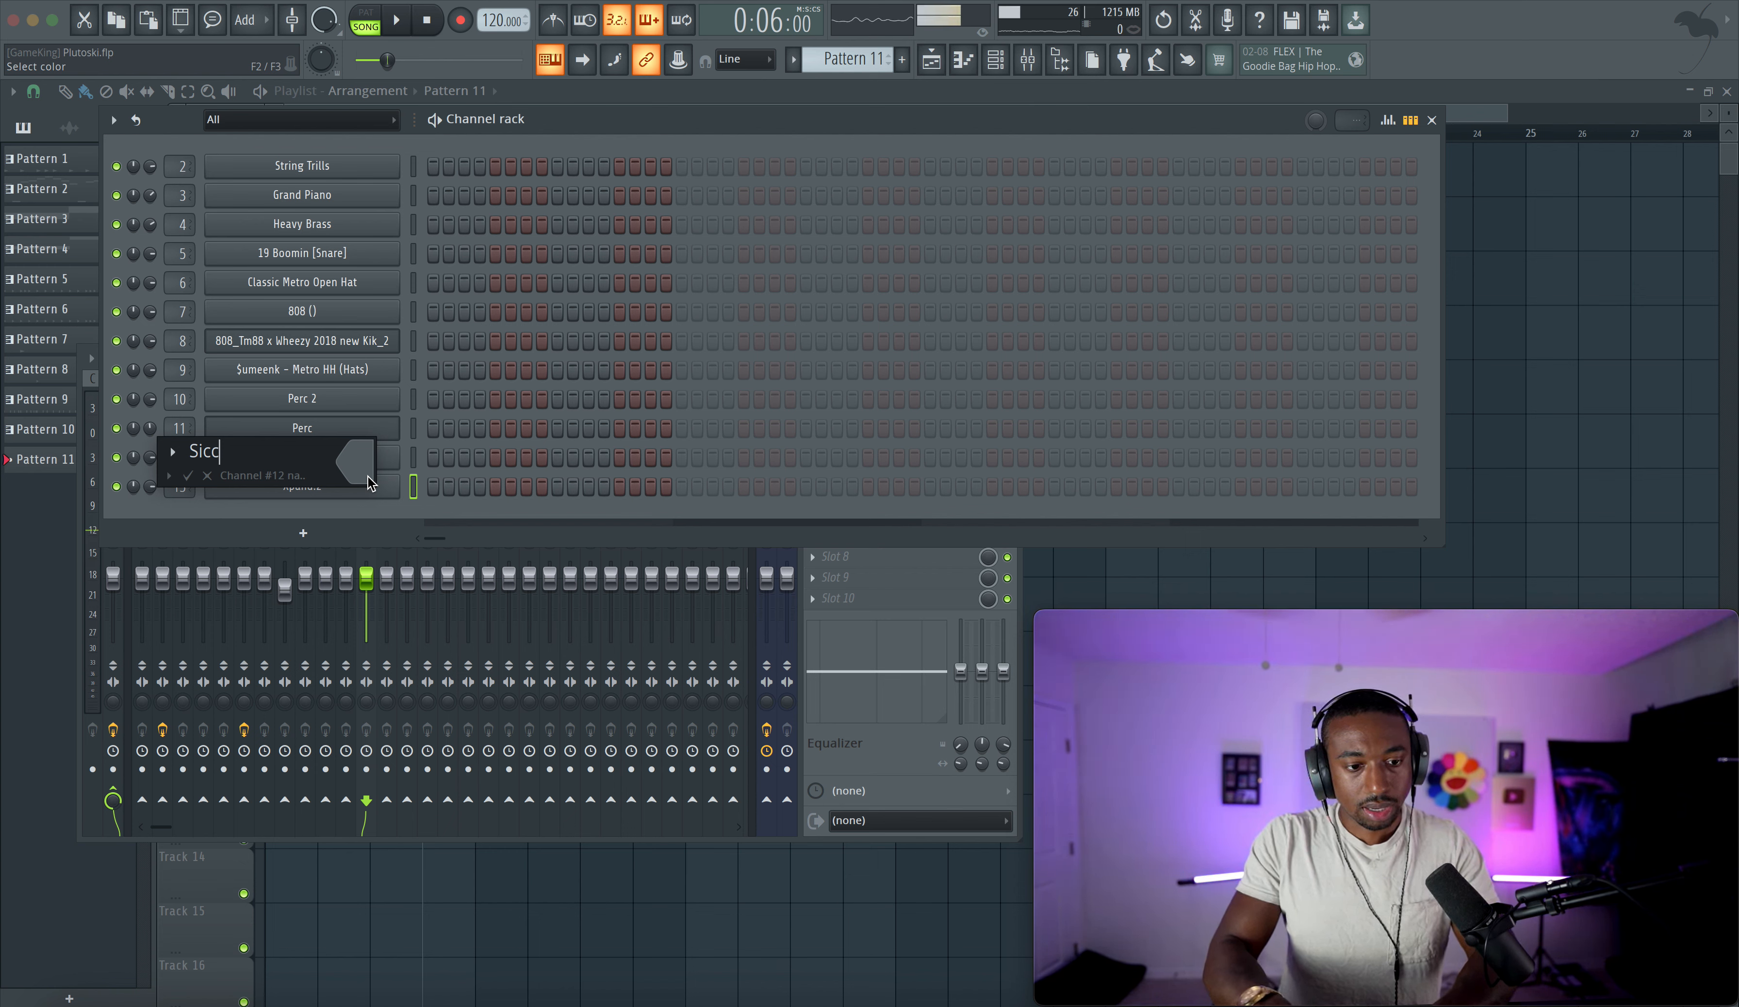
{"action": "type", "text": "Spiccato "}
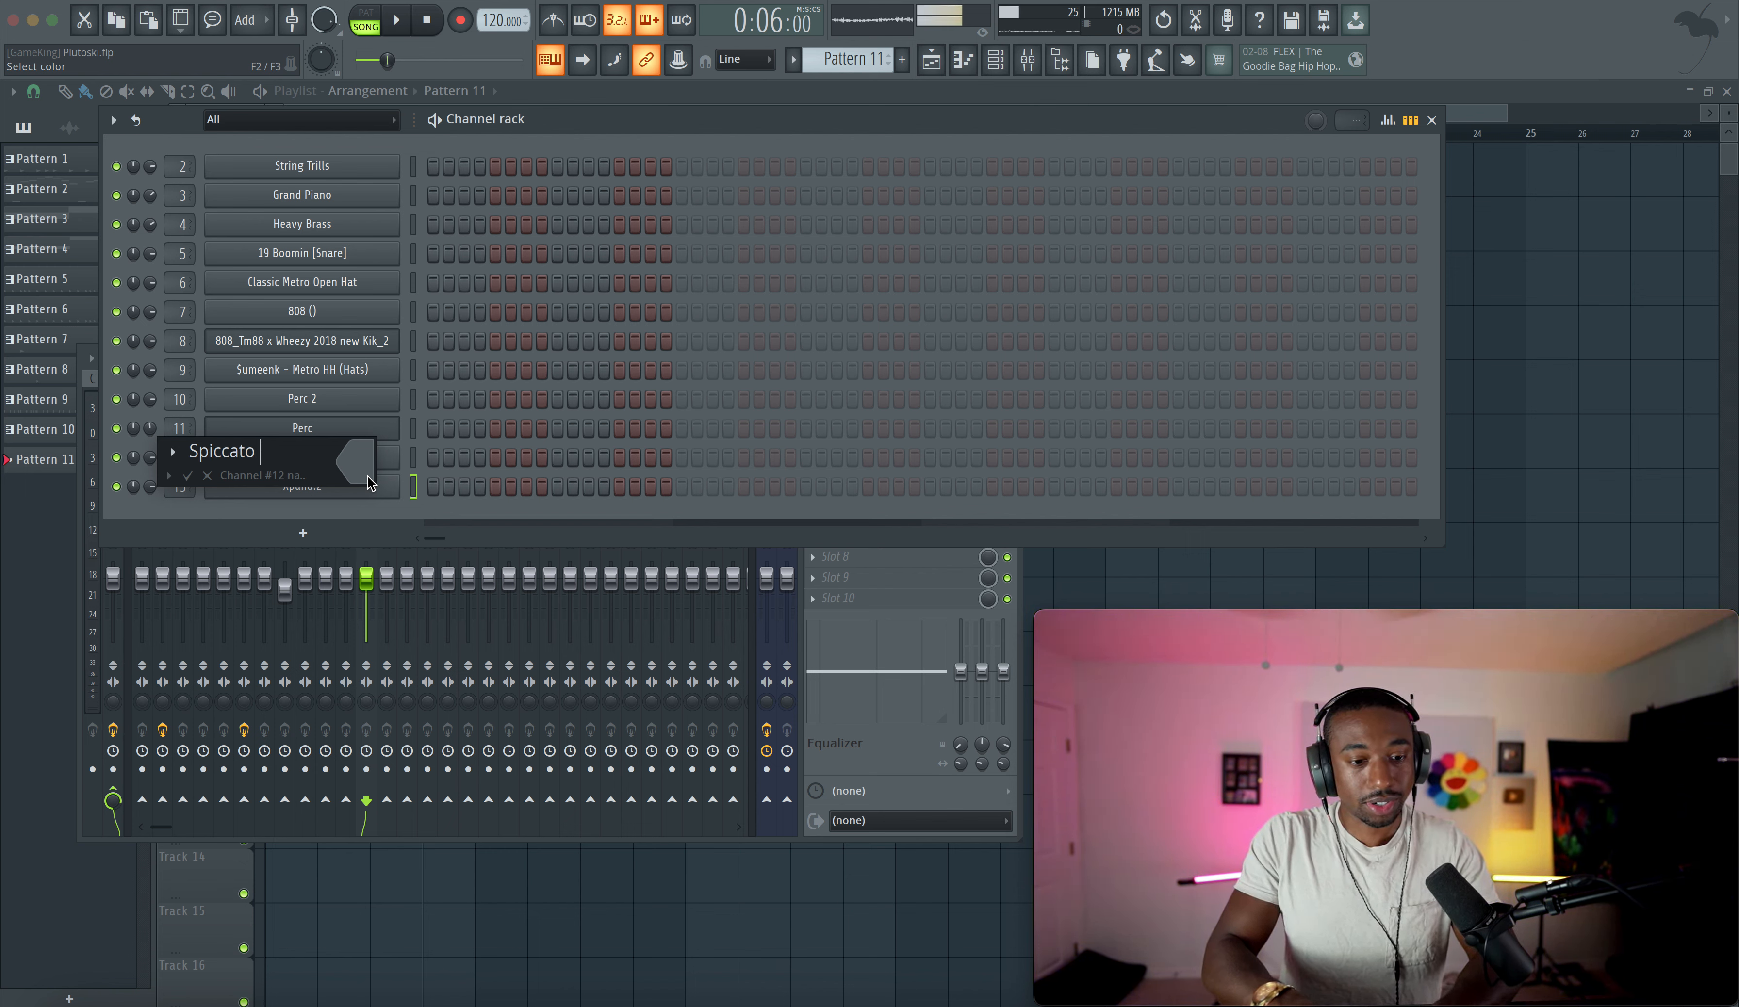
{"action": "type", "text": "strings"}
{"action": "key", "text": "Return"}
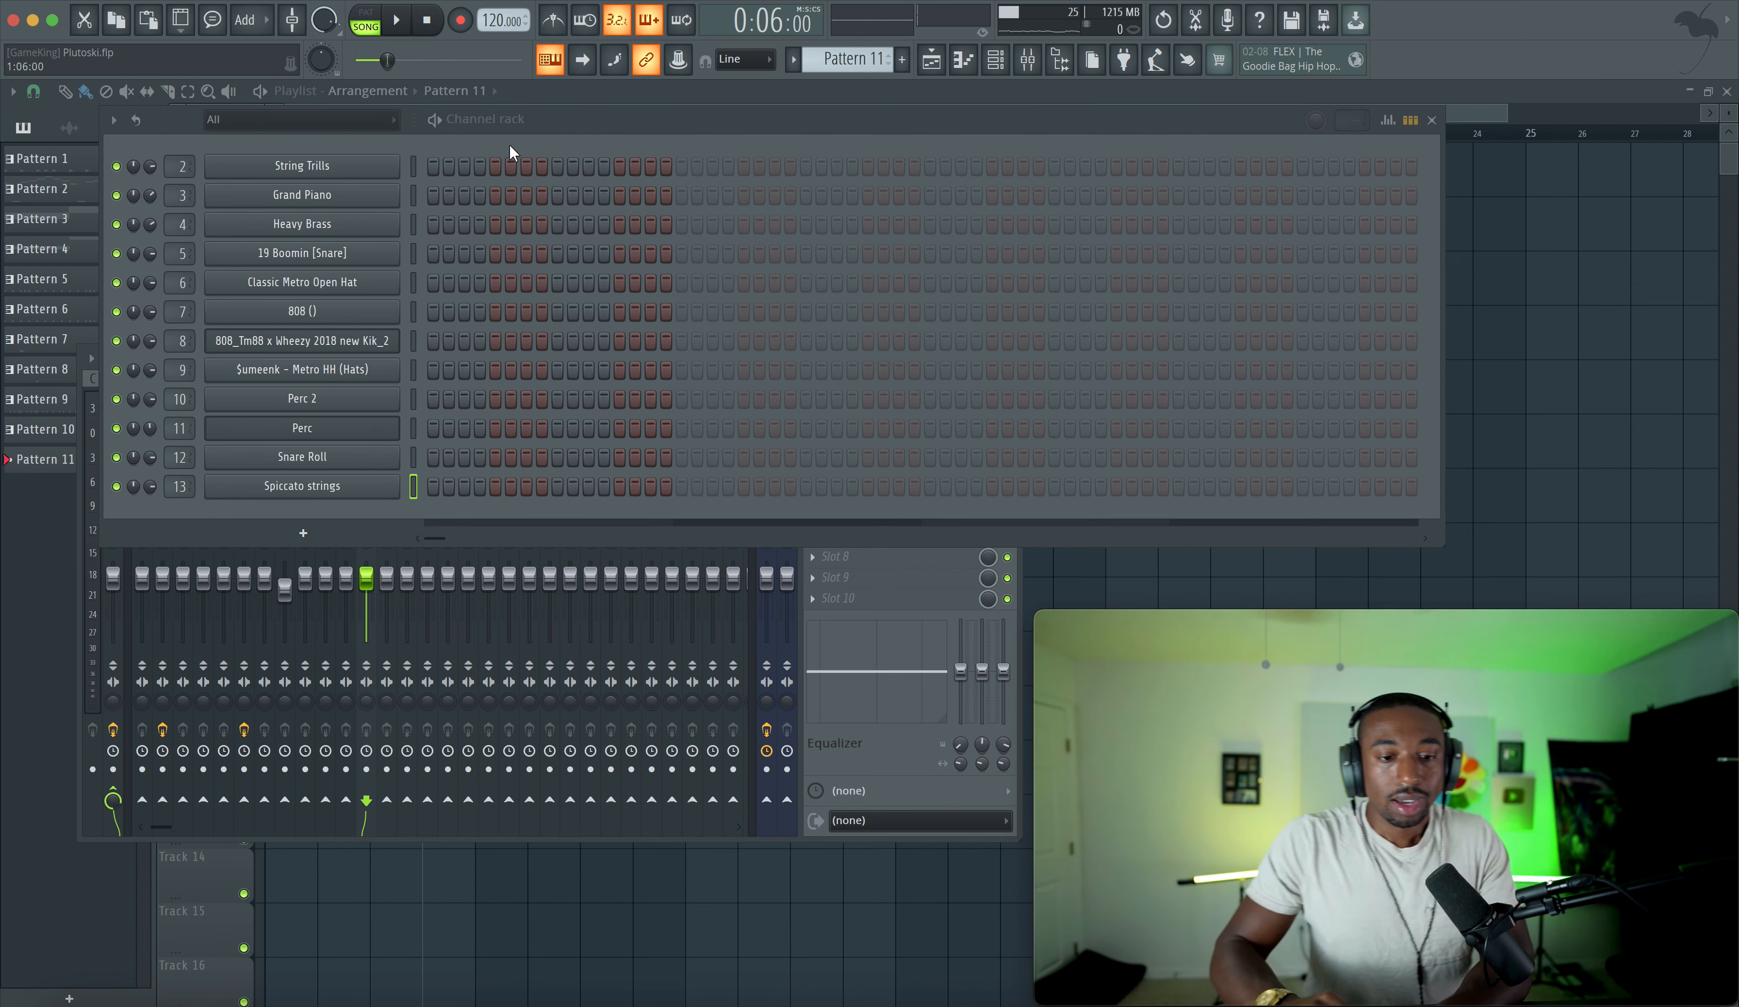
- In the playlist, delete the Pattern 4 clip at bar 9 on Track 3 and start recording
{"action": "key", "text": "F5"}
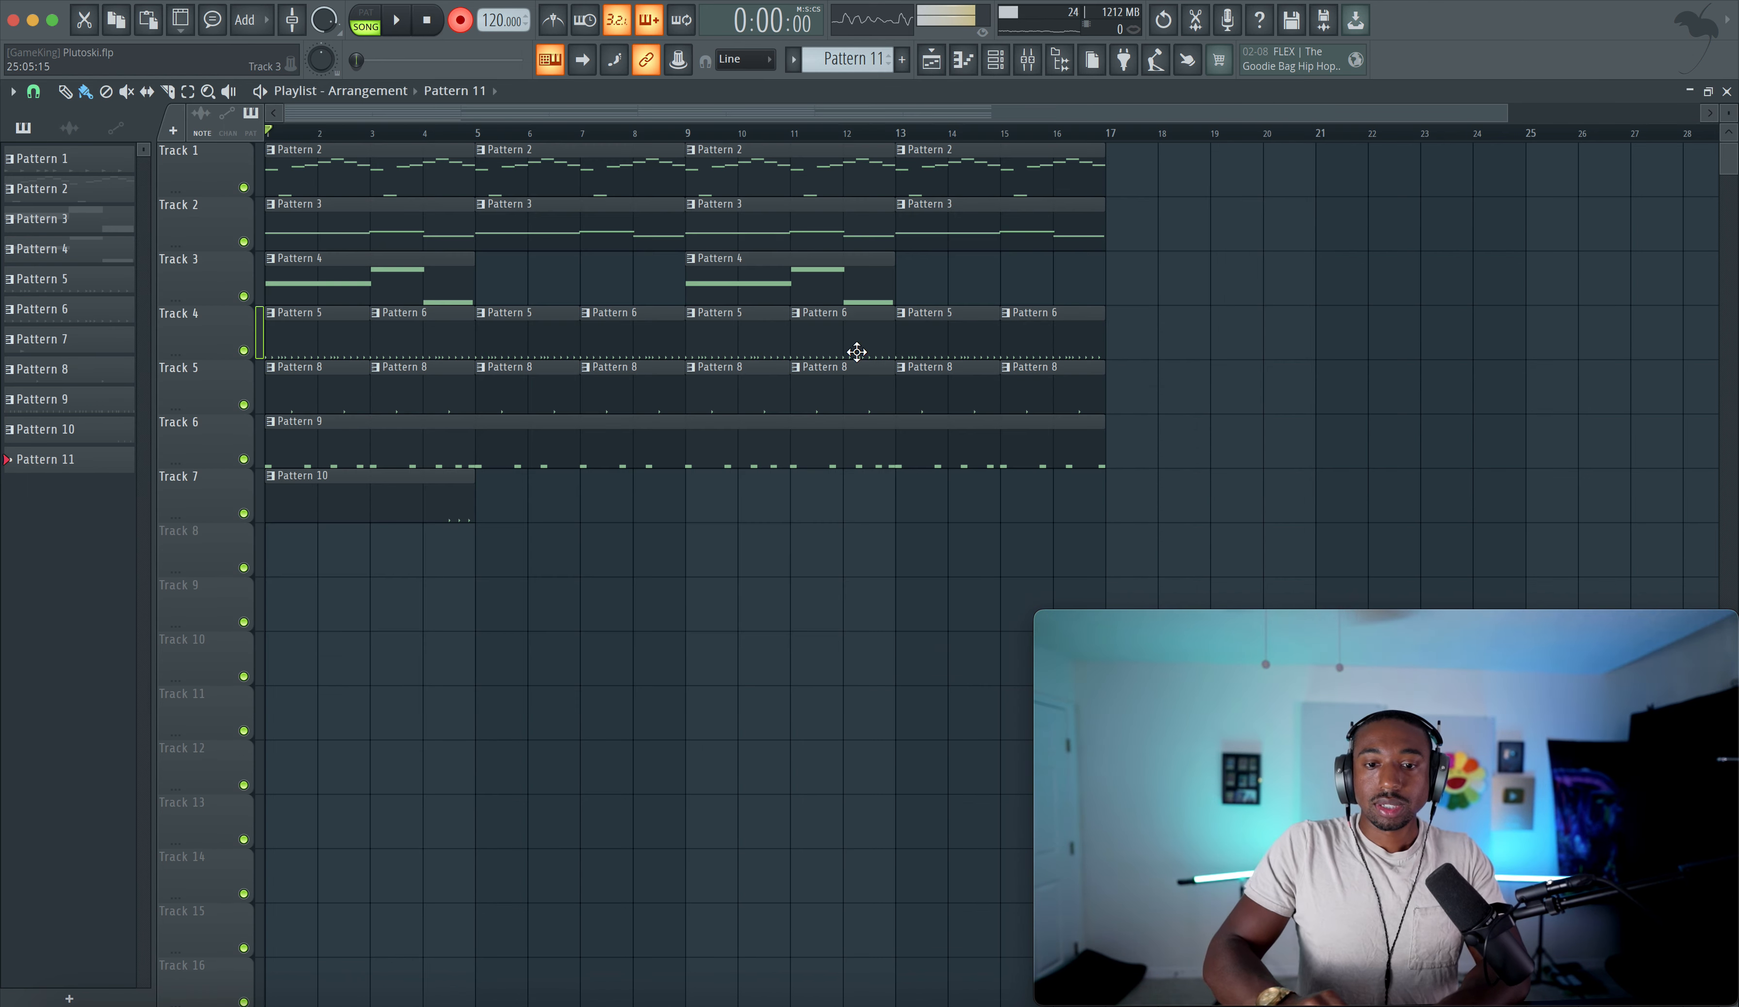
{"action": "right_click", "coordinate": [712, 280]}
{"action": "key", "text": "space"}
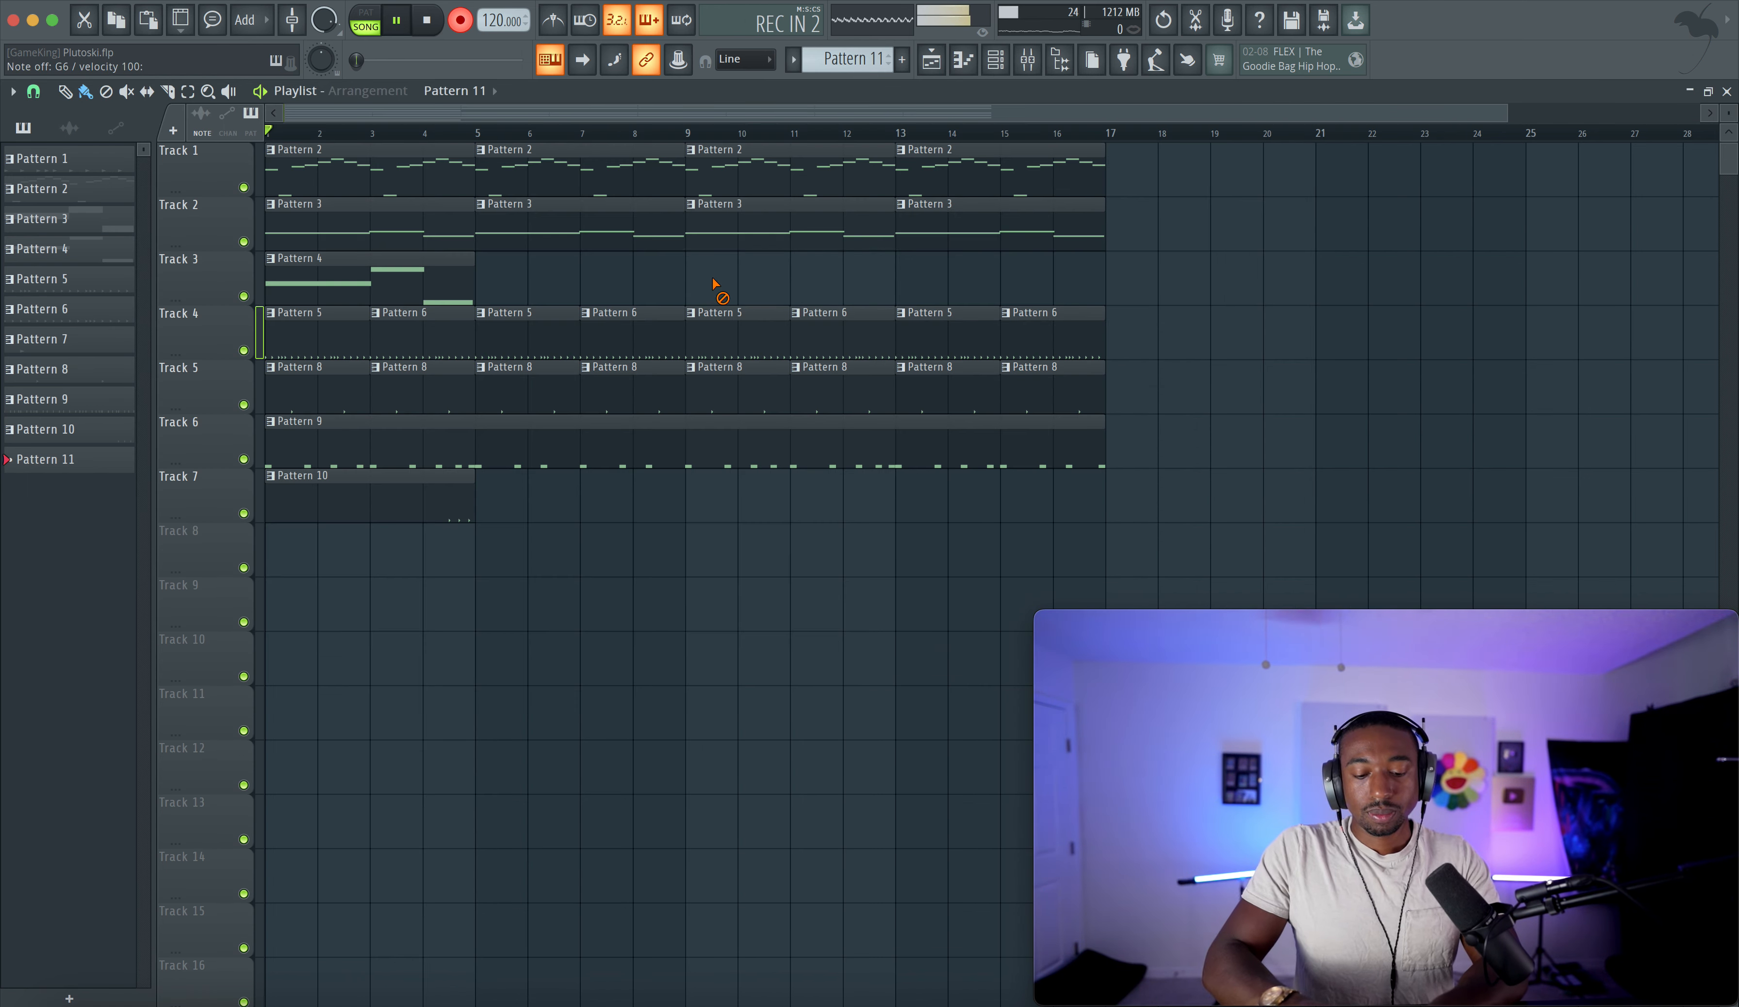
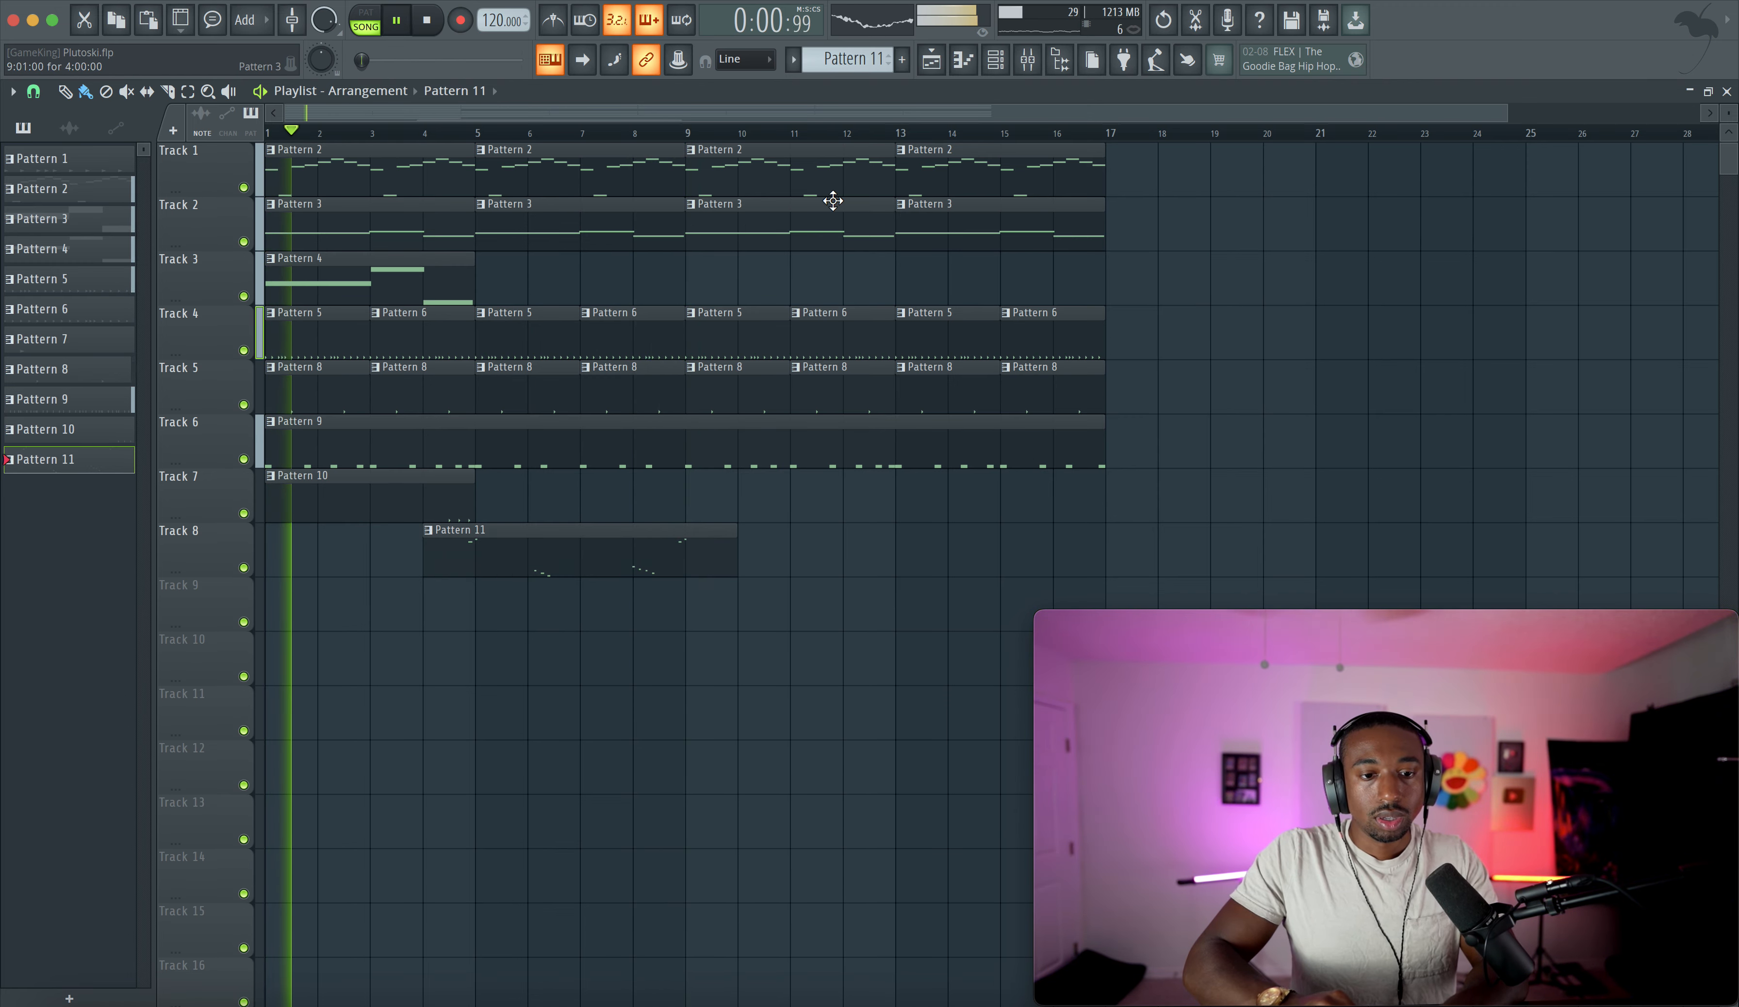
- Stop recording and quantize the recorded spiccato string notes in Pattern 11
{"action": "key", "text": "space"}
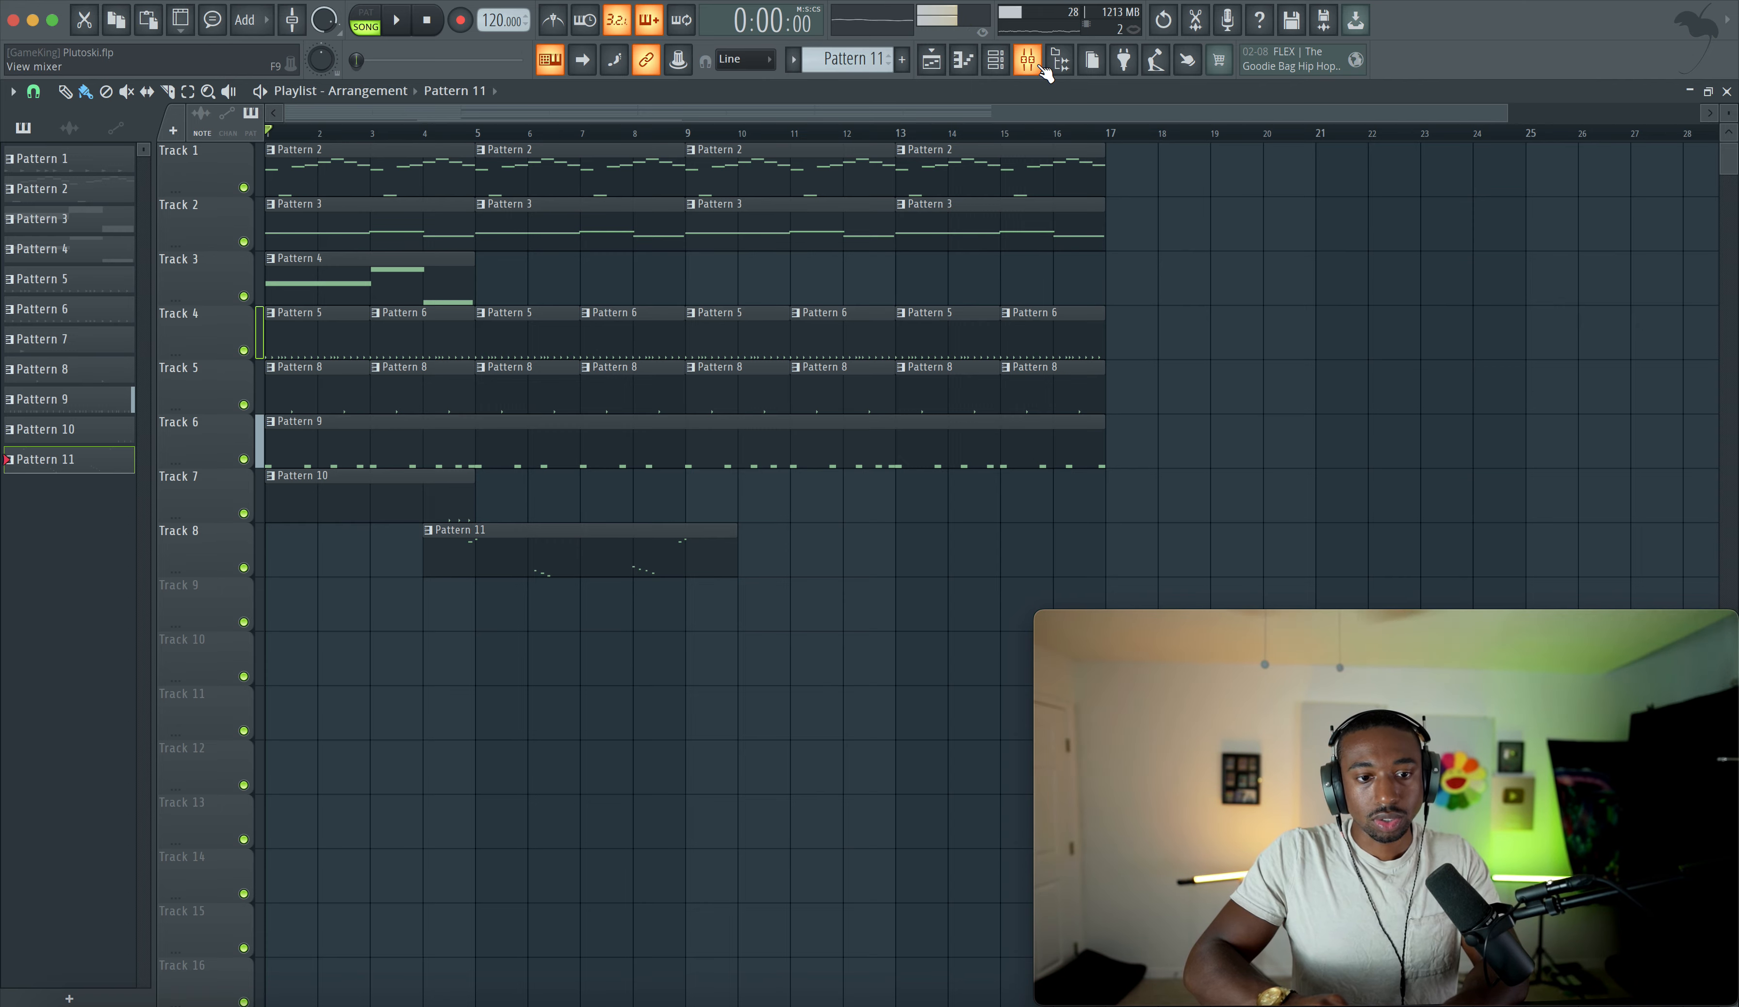
{"action": "double_click", "coordinate": [590, 550]}
{"action": "key", "text": "alt+q"}
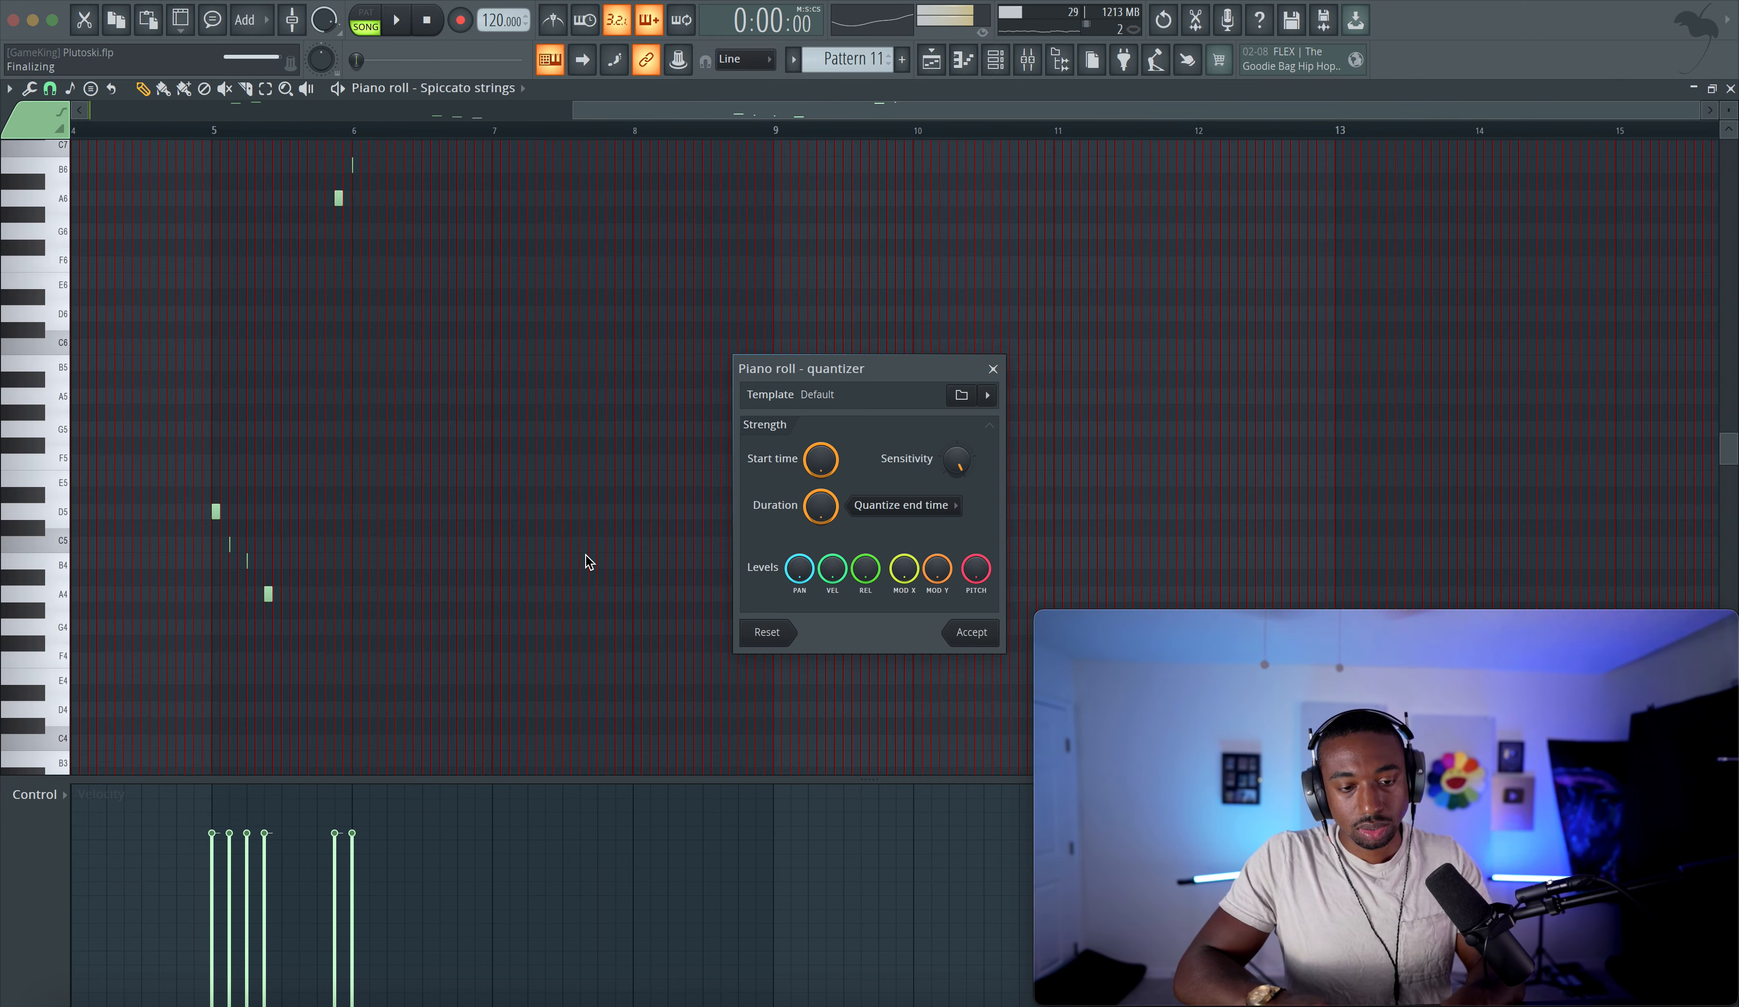
{"action": "key", "text": "Return"}
- Play the arrangement and lower the 808_Tm88 kick channel's volume to 63%
{"action": "key", "text": "space"}
{"action": "left_click", "coordinate": [934, 63]}
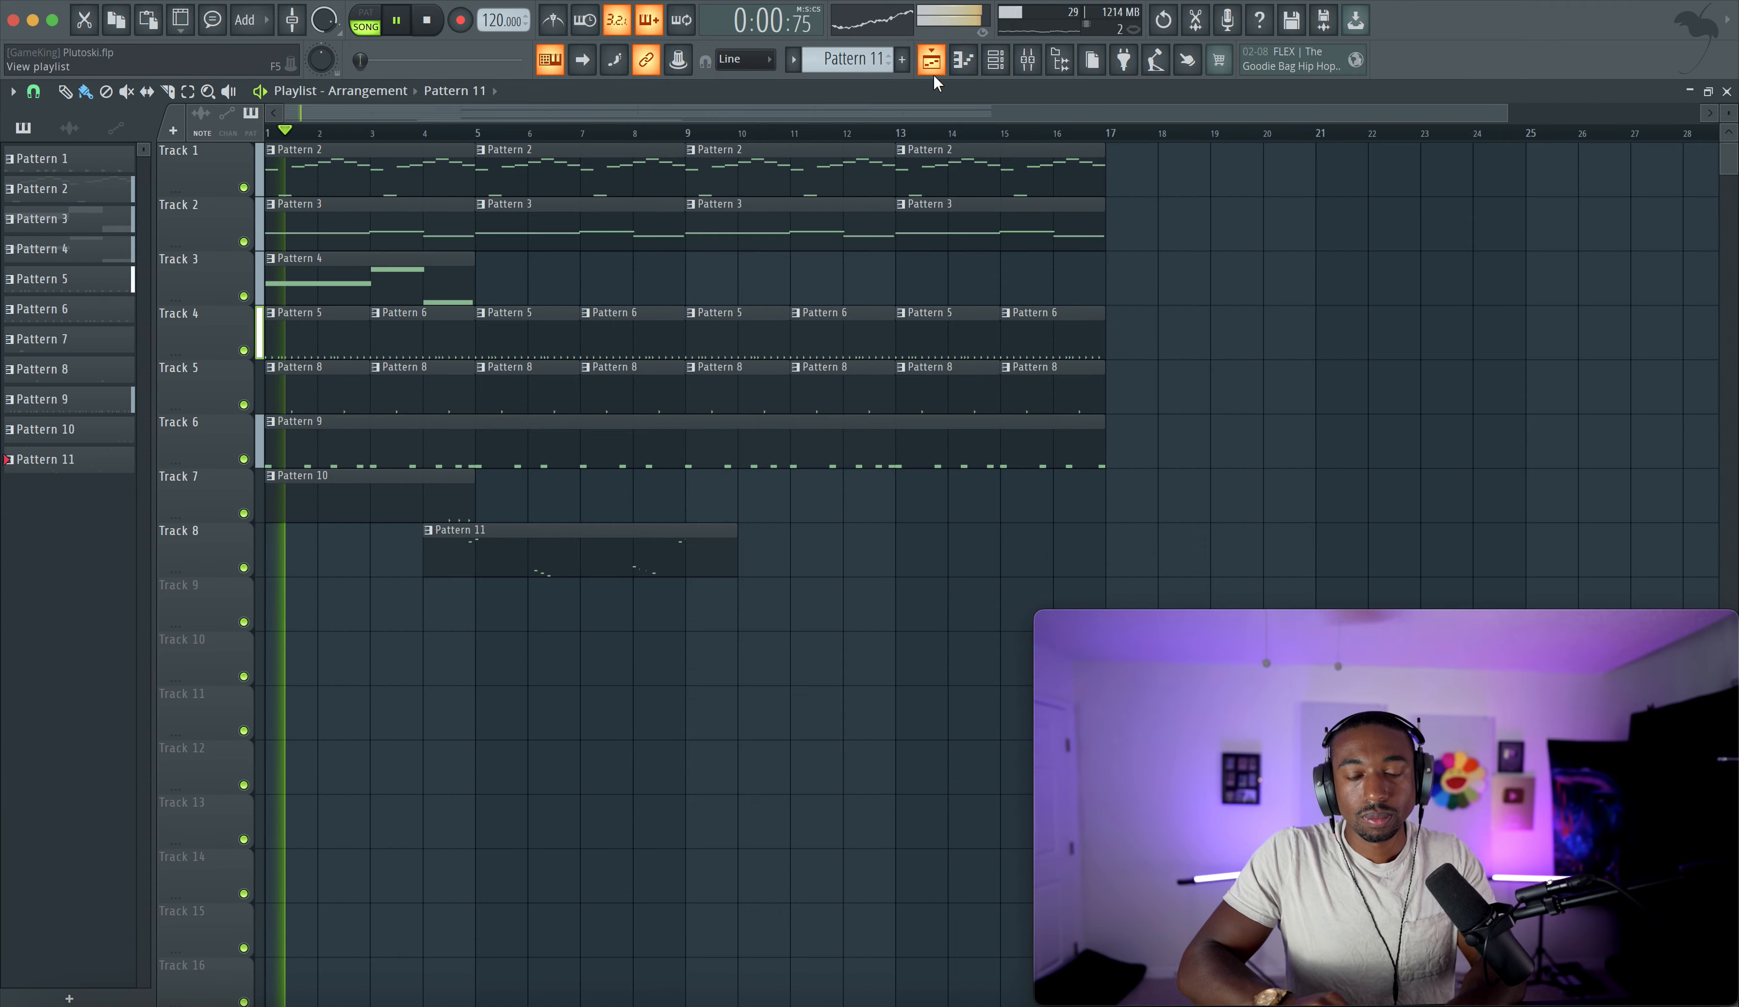
{"action": "left_click", "coordinate": [994, 60]}
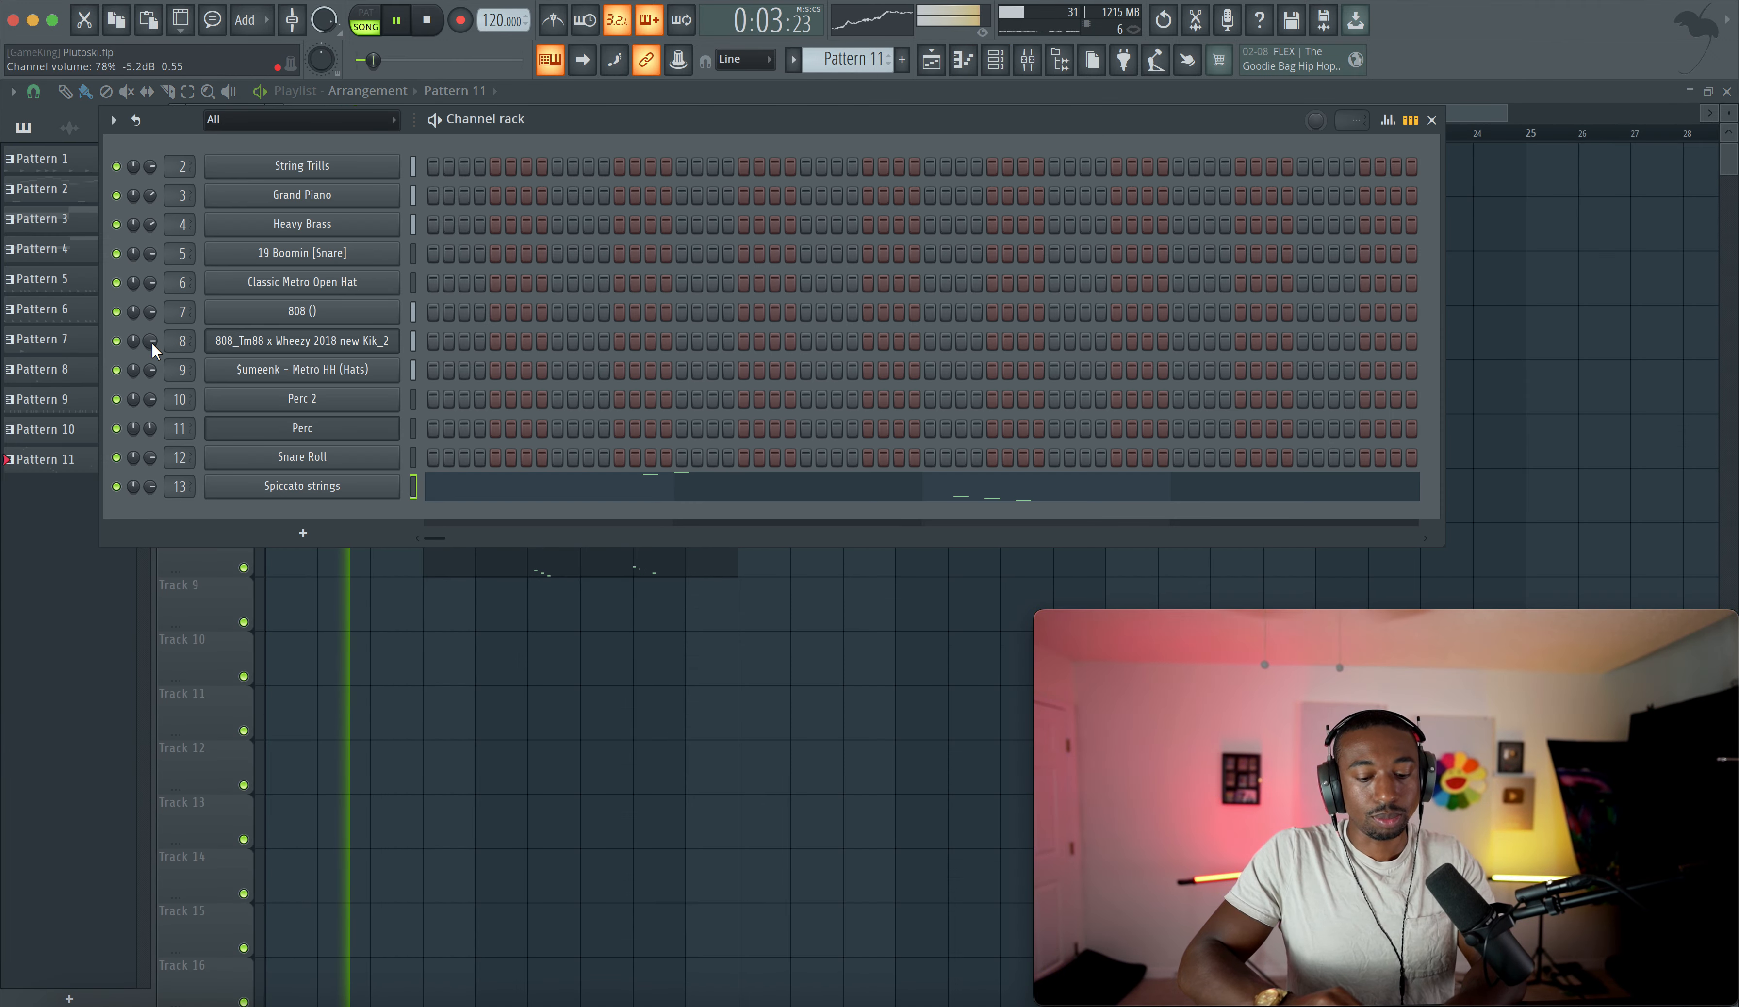
{"action": "left_click_drag", "start_coordinate": [151, 343], "coordinate": [151, 357]}
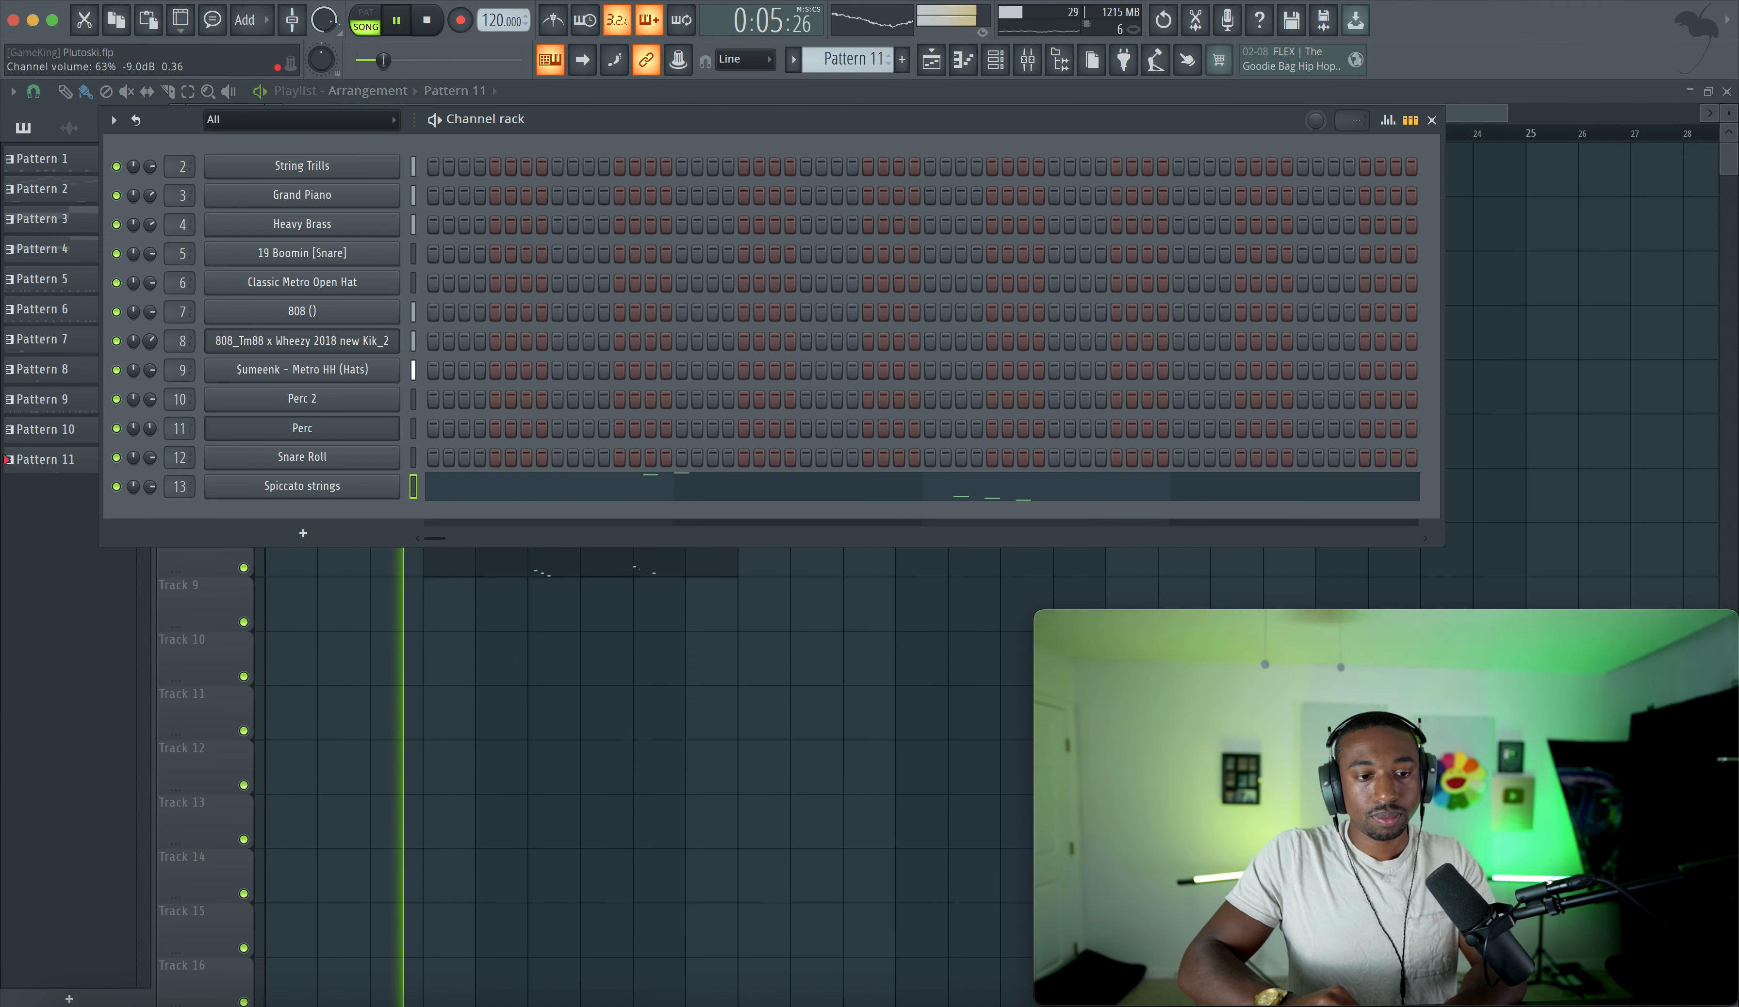
{"action": "left_click", "coordinate": [417, 622]}
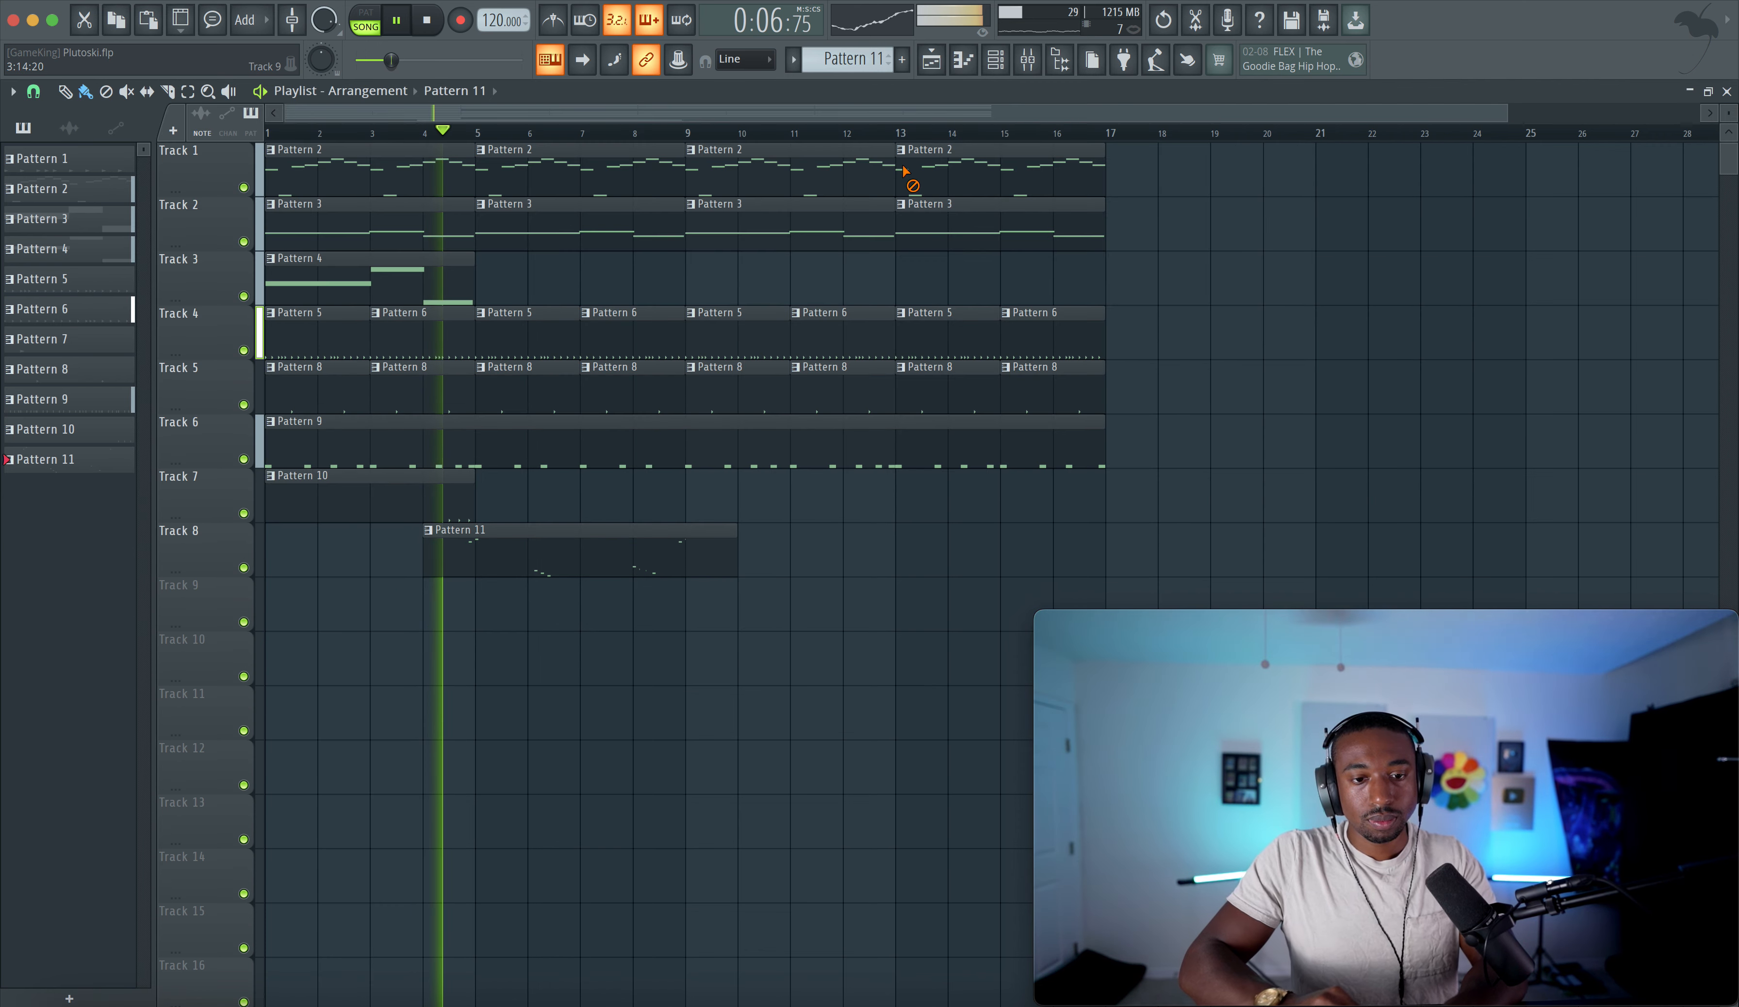
- In the mixer, toggle the 808 track's Fruity WaveShaper slot and nudge the 808 fader up
{"action": "left_click", "coordinate": [1027, 60]}
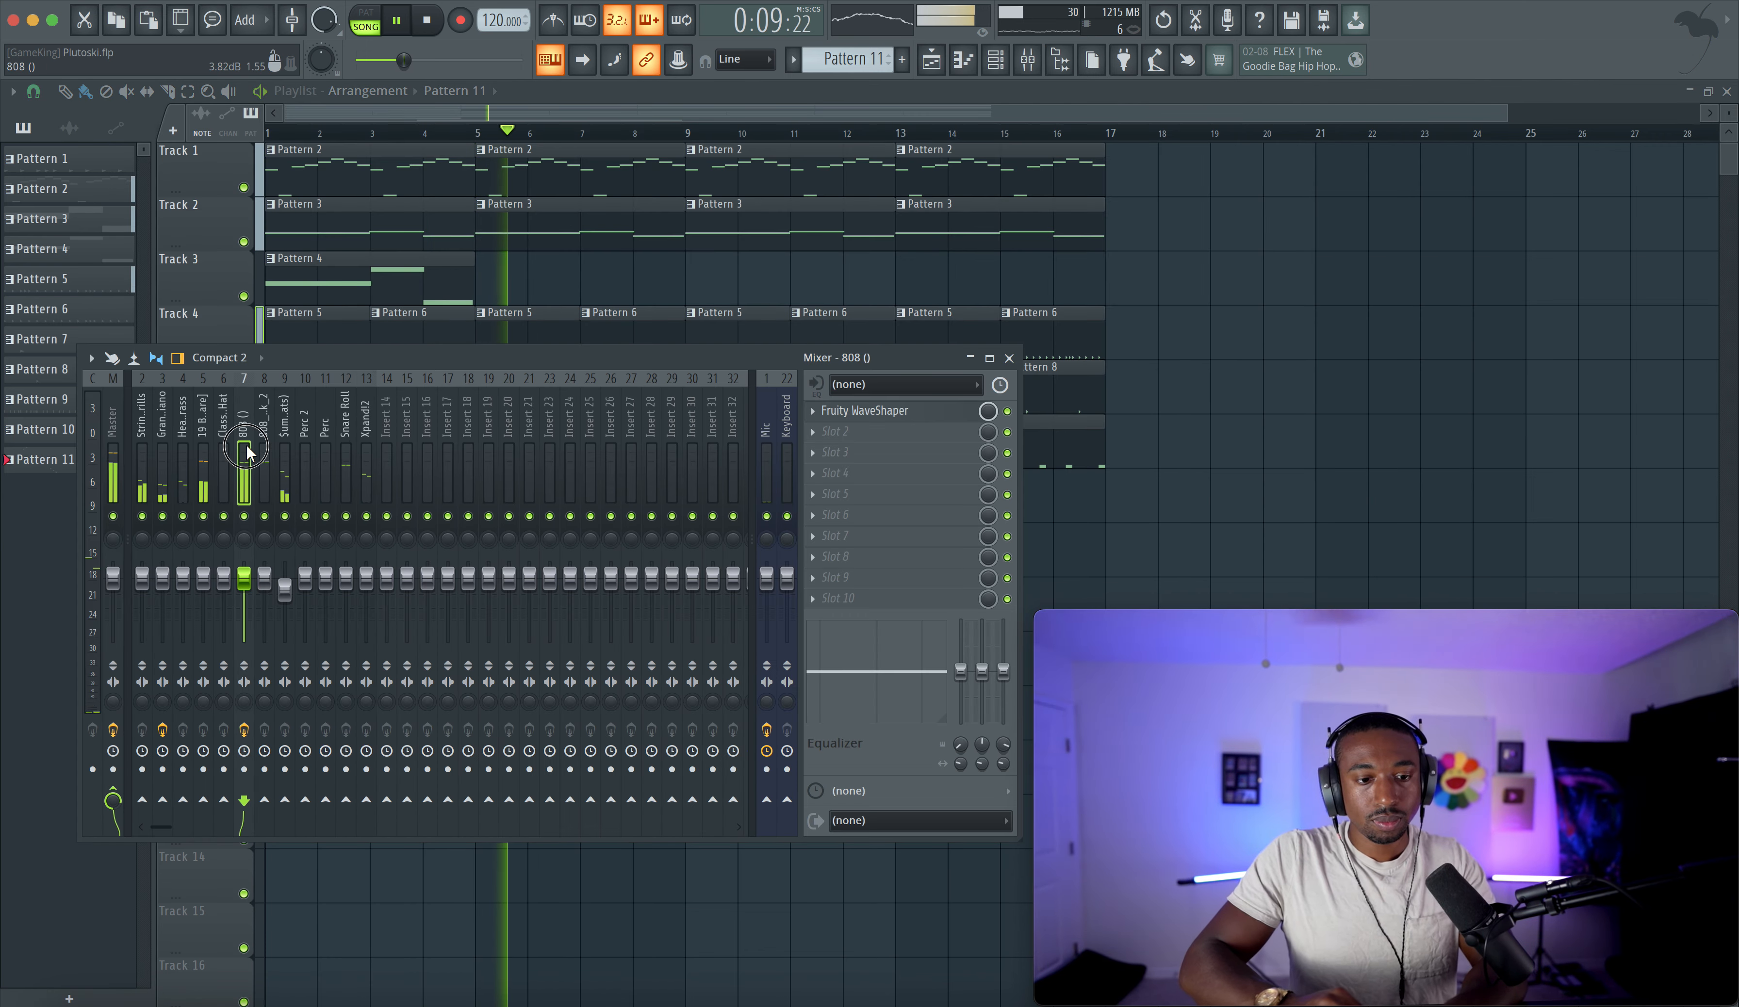
{"action": "left_click", "coordinate": [1008, 413]}
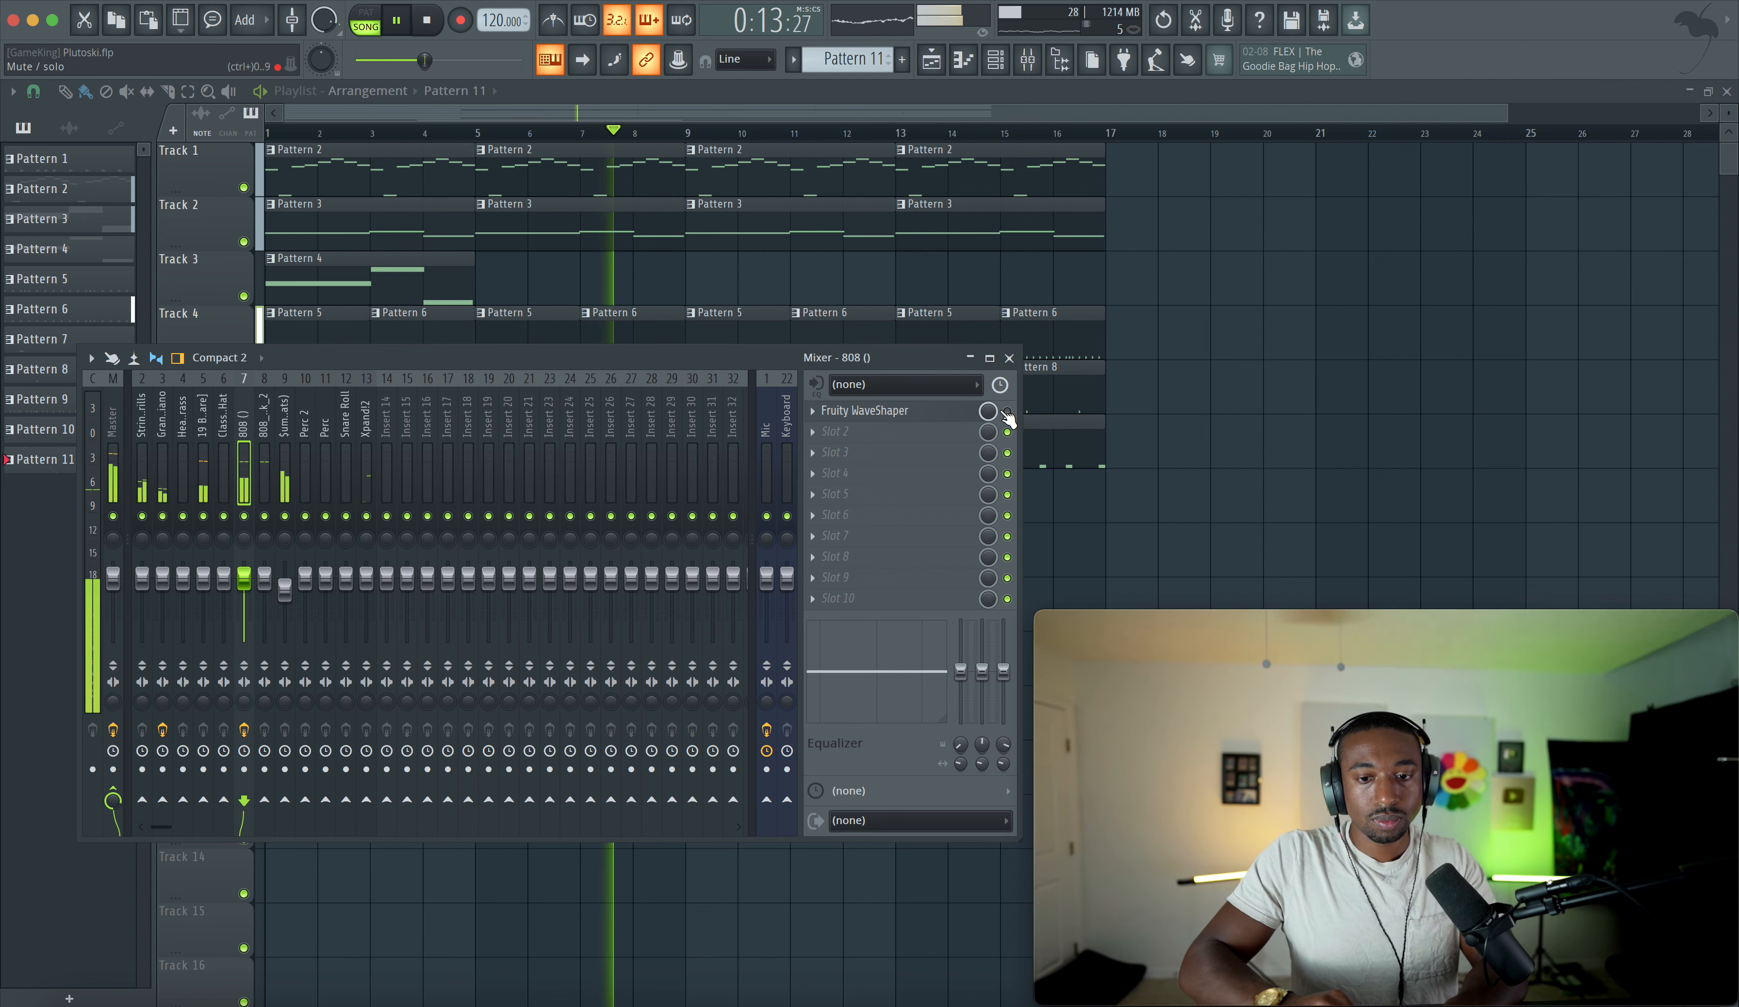
{"action": "right_click", "coordinate": [247, 579]}
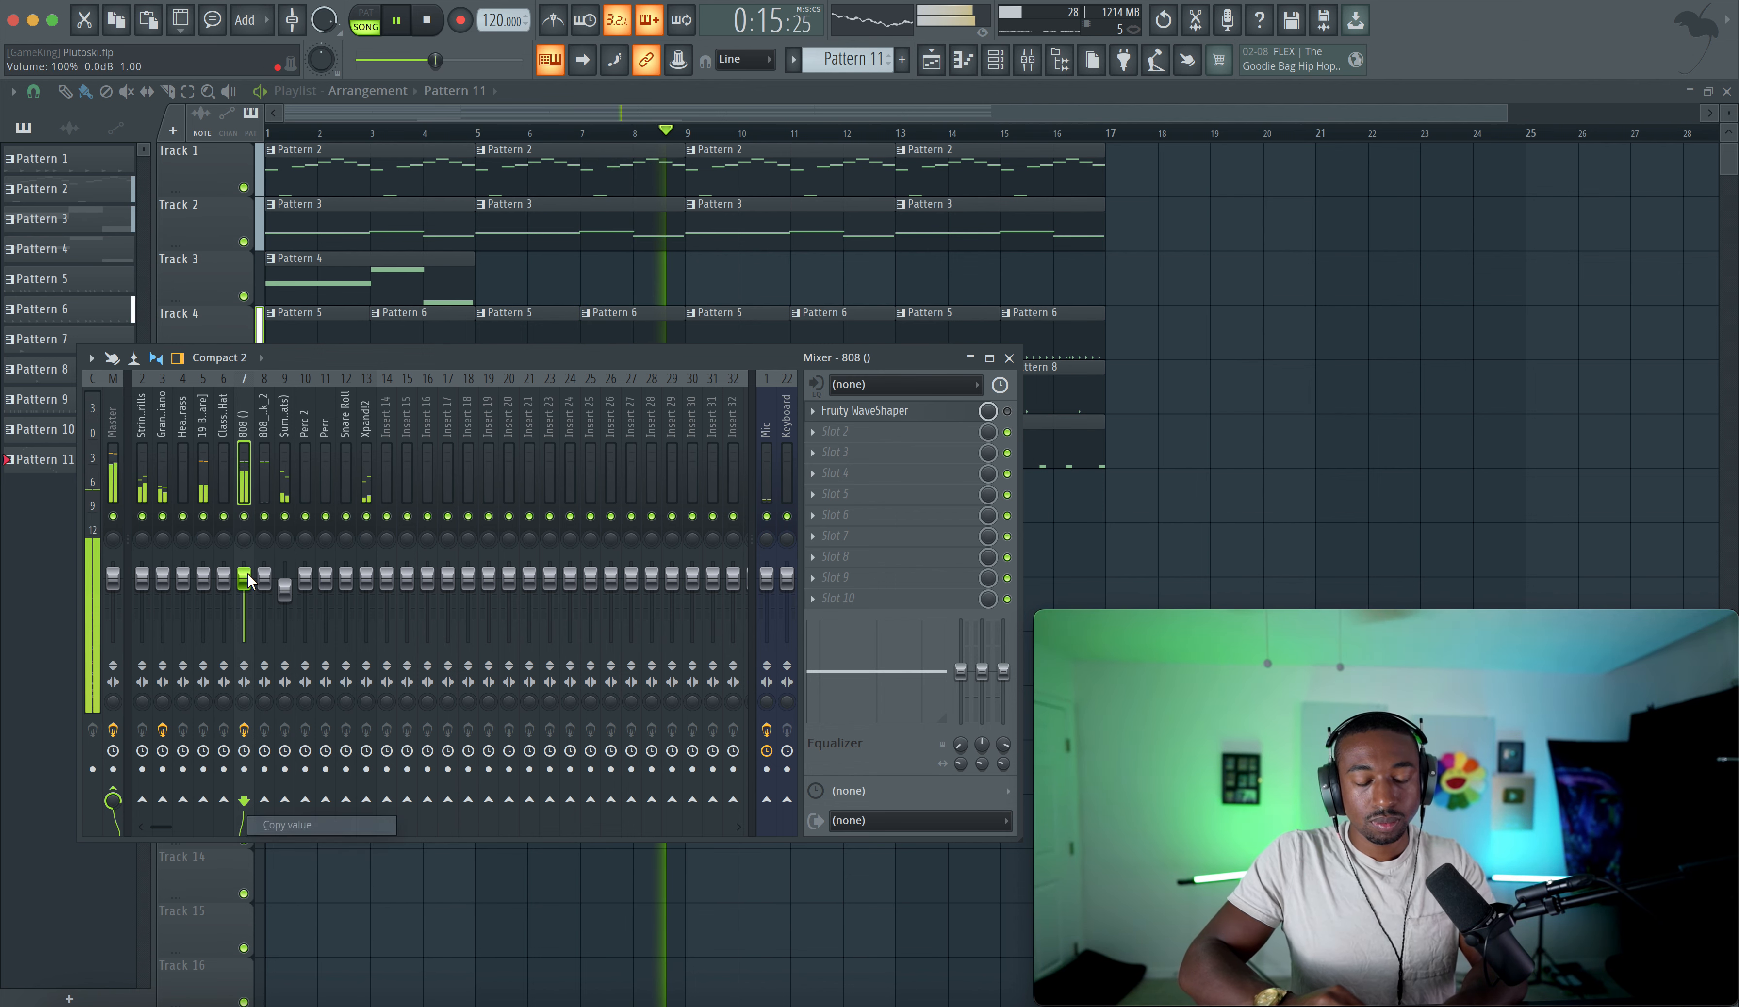
{"action": "left_click_drag", "start_coordinate": [244, 579], "coordinate": [244, 573]}
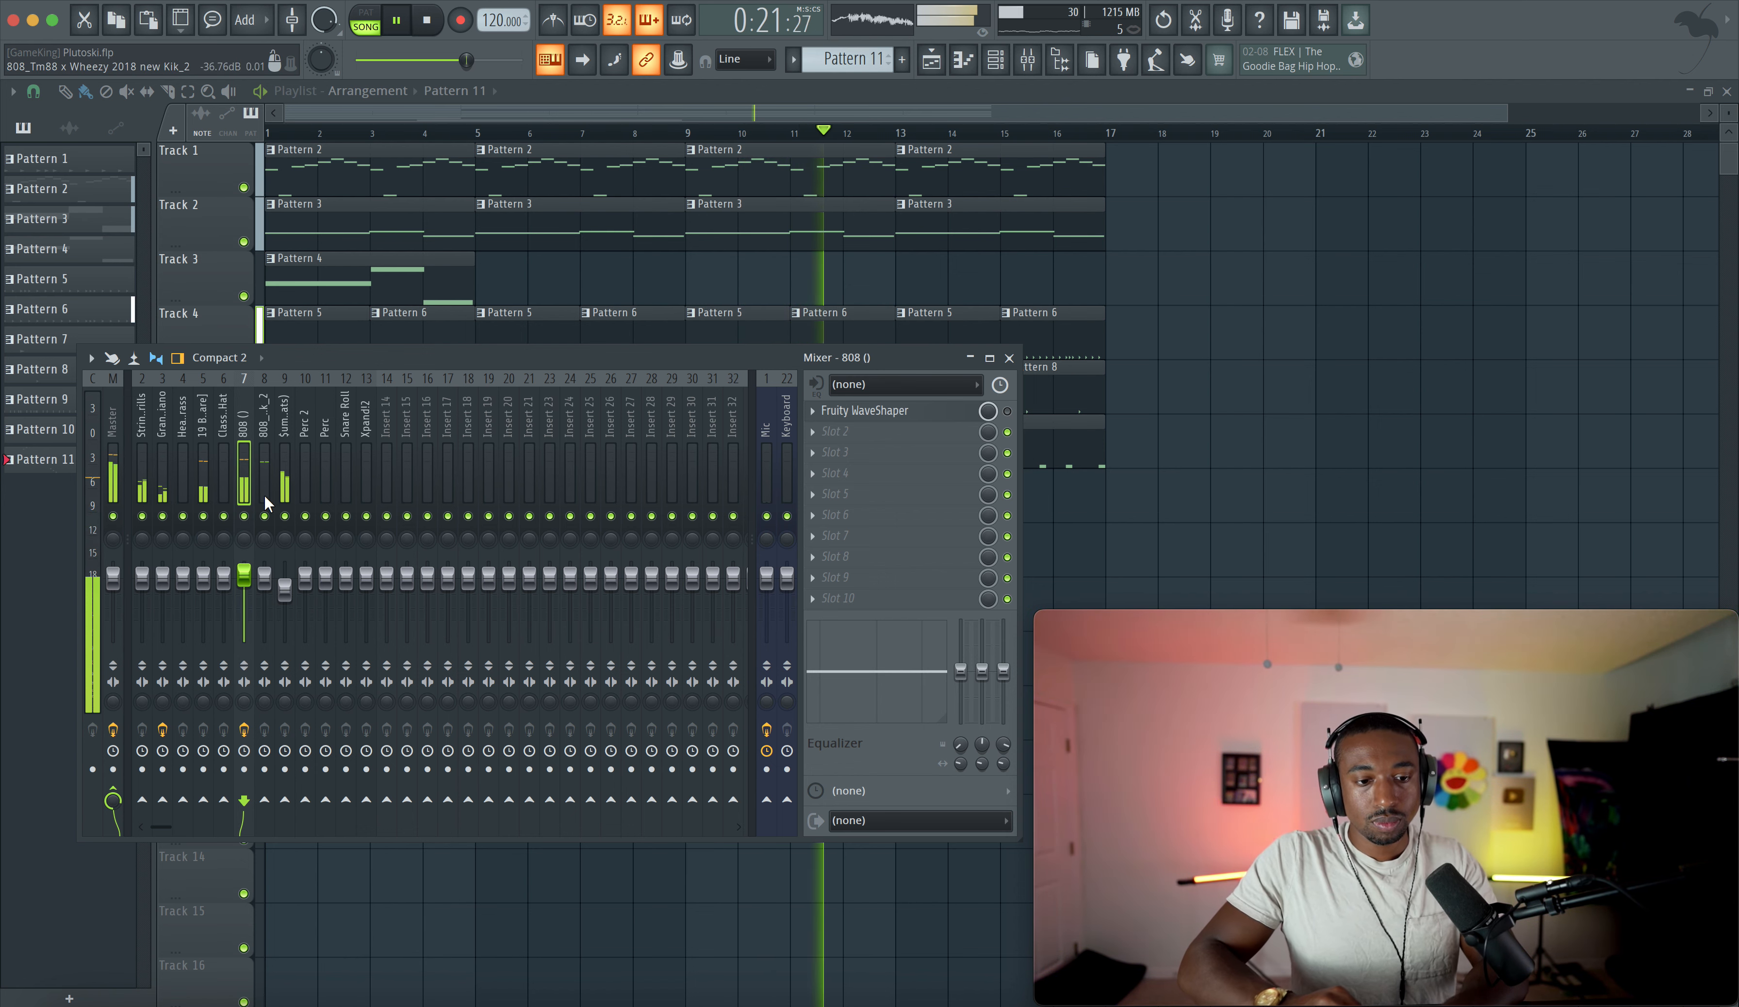
- Raise the 19 Boomin snare mixer fader to about 105% and close the mixer
{"action": "left_click", "coordinate": [202, 471]}
{"action": "left_click_drag", "start_coordinate": [201, 574], "coordinate": [201, 569]}
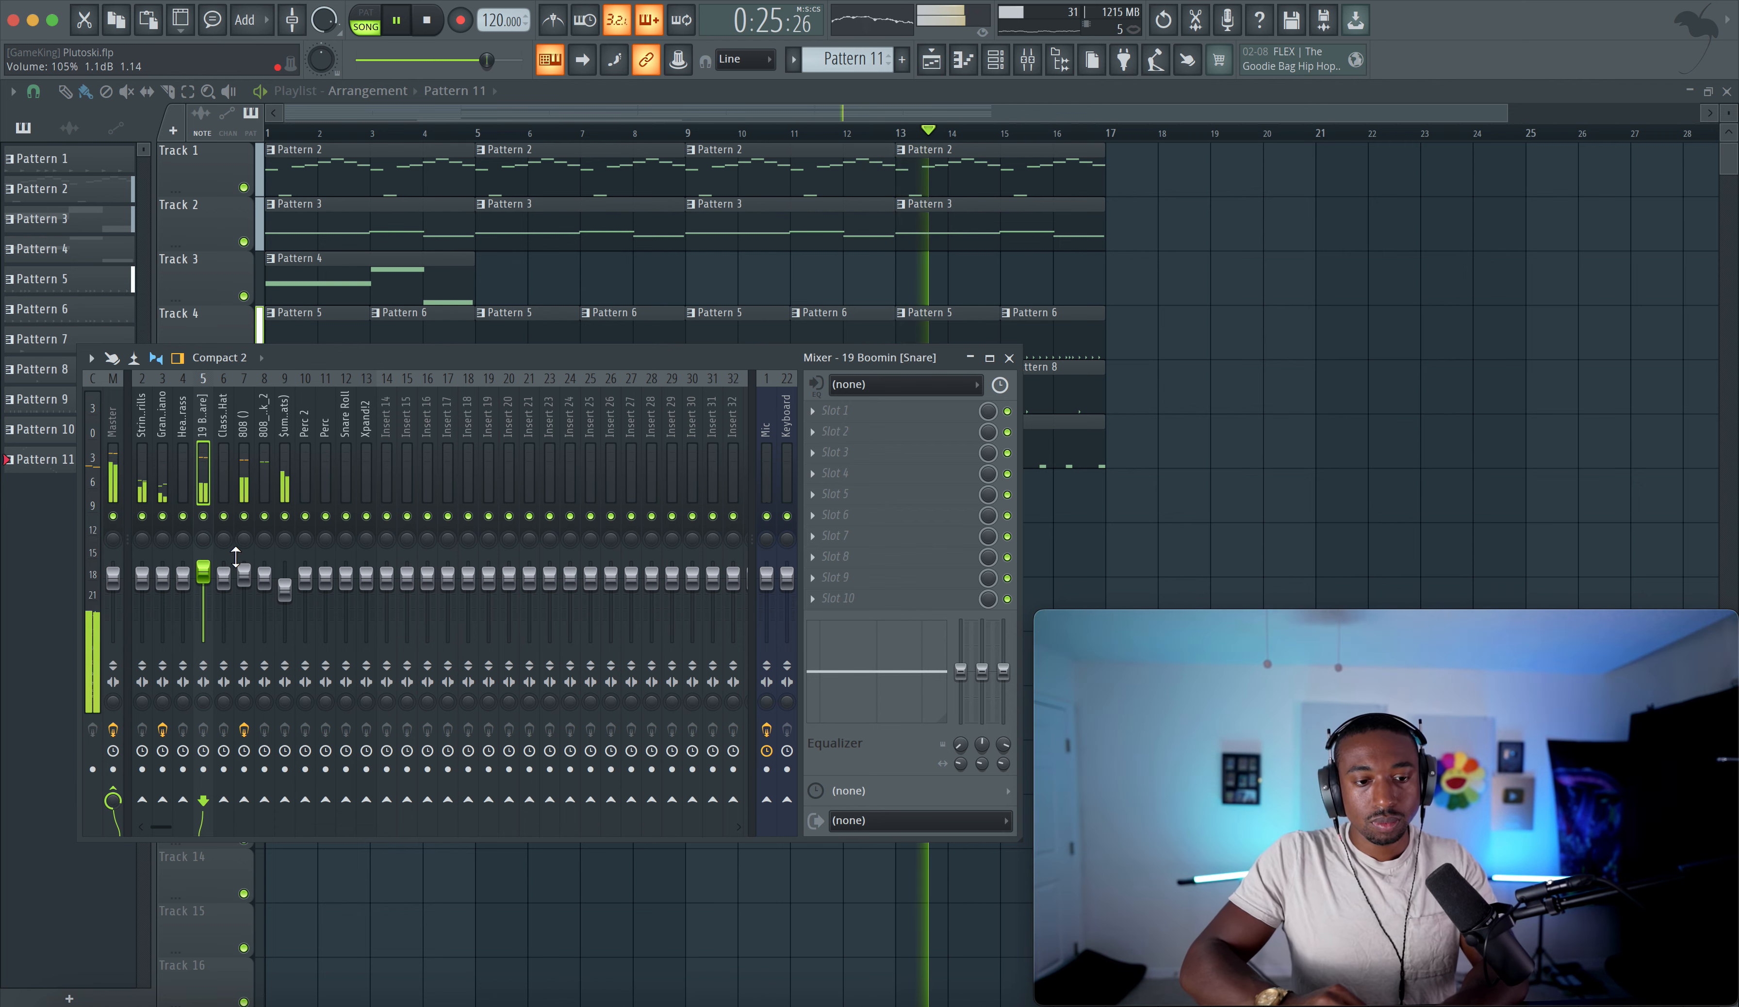
{"action": "left_click", "coordinate": [113, 478]}
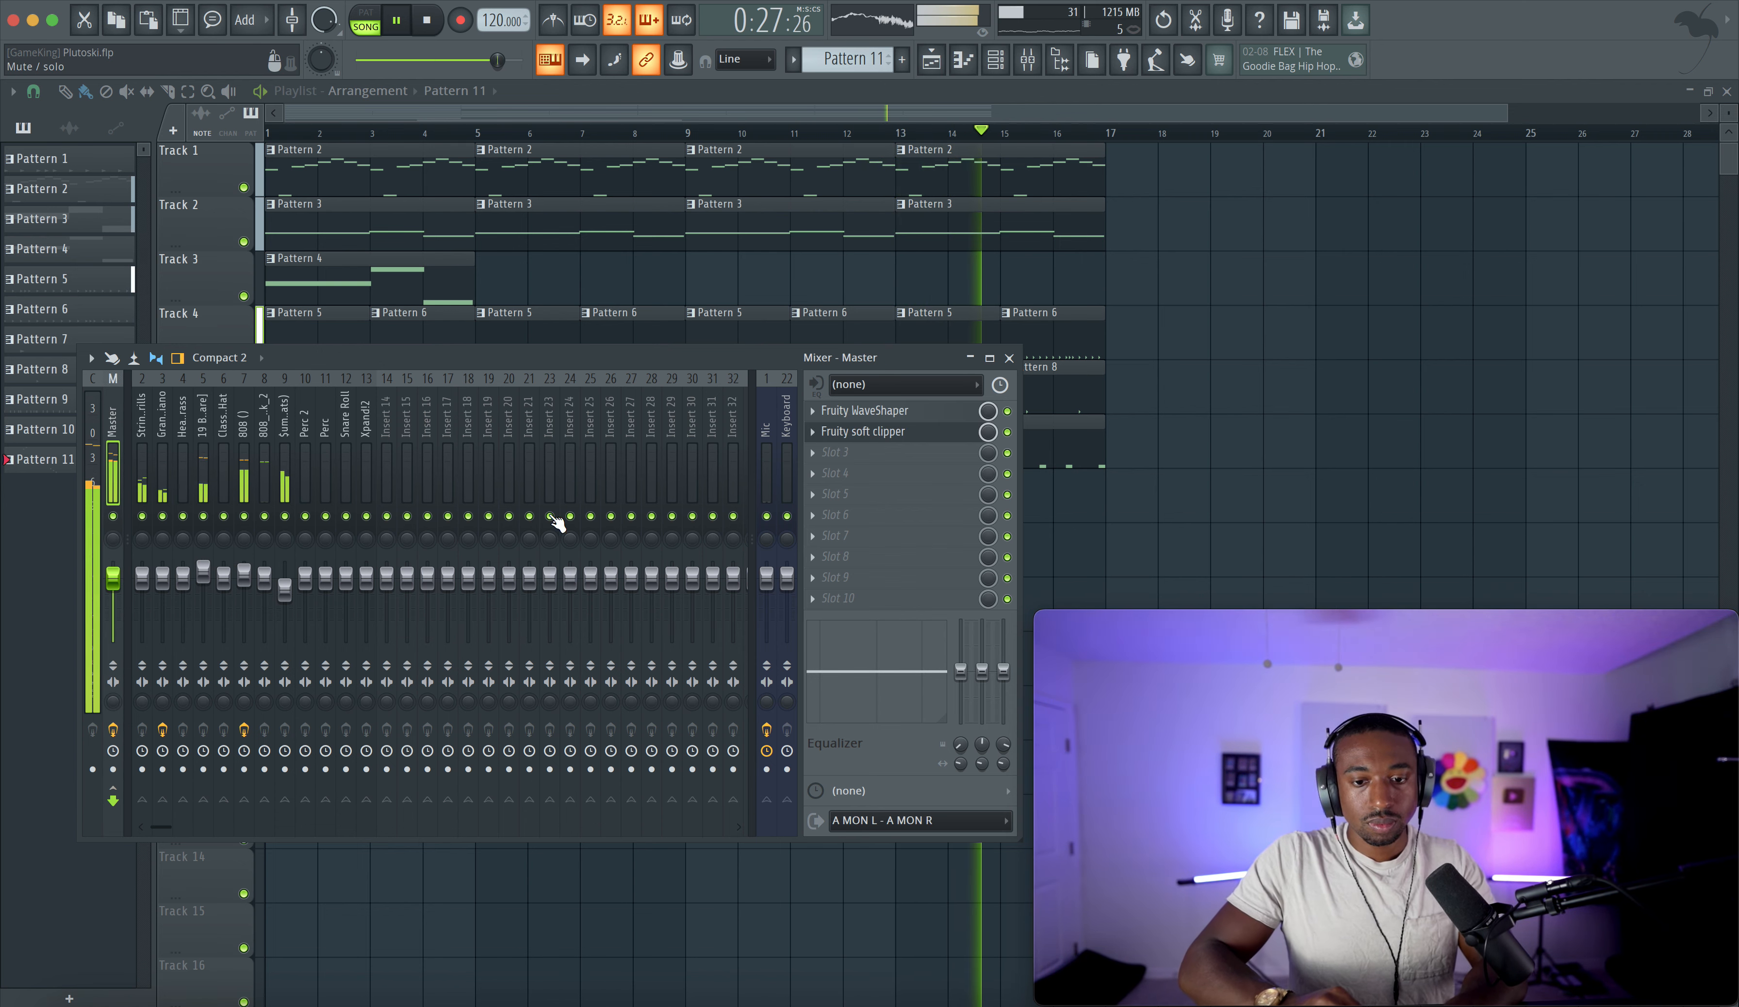
{"action": "right_click", "coordinate": [1193, 458]}
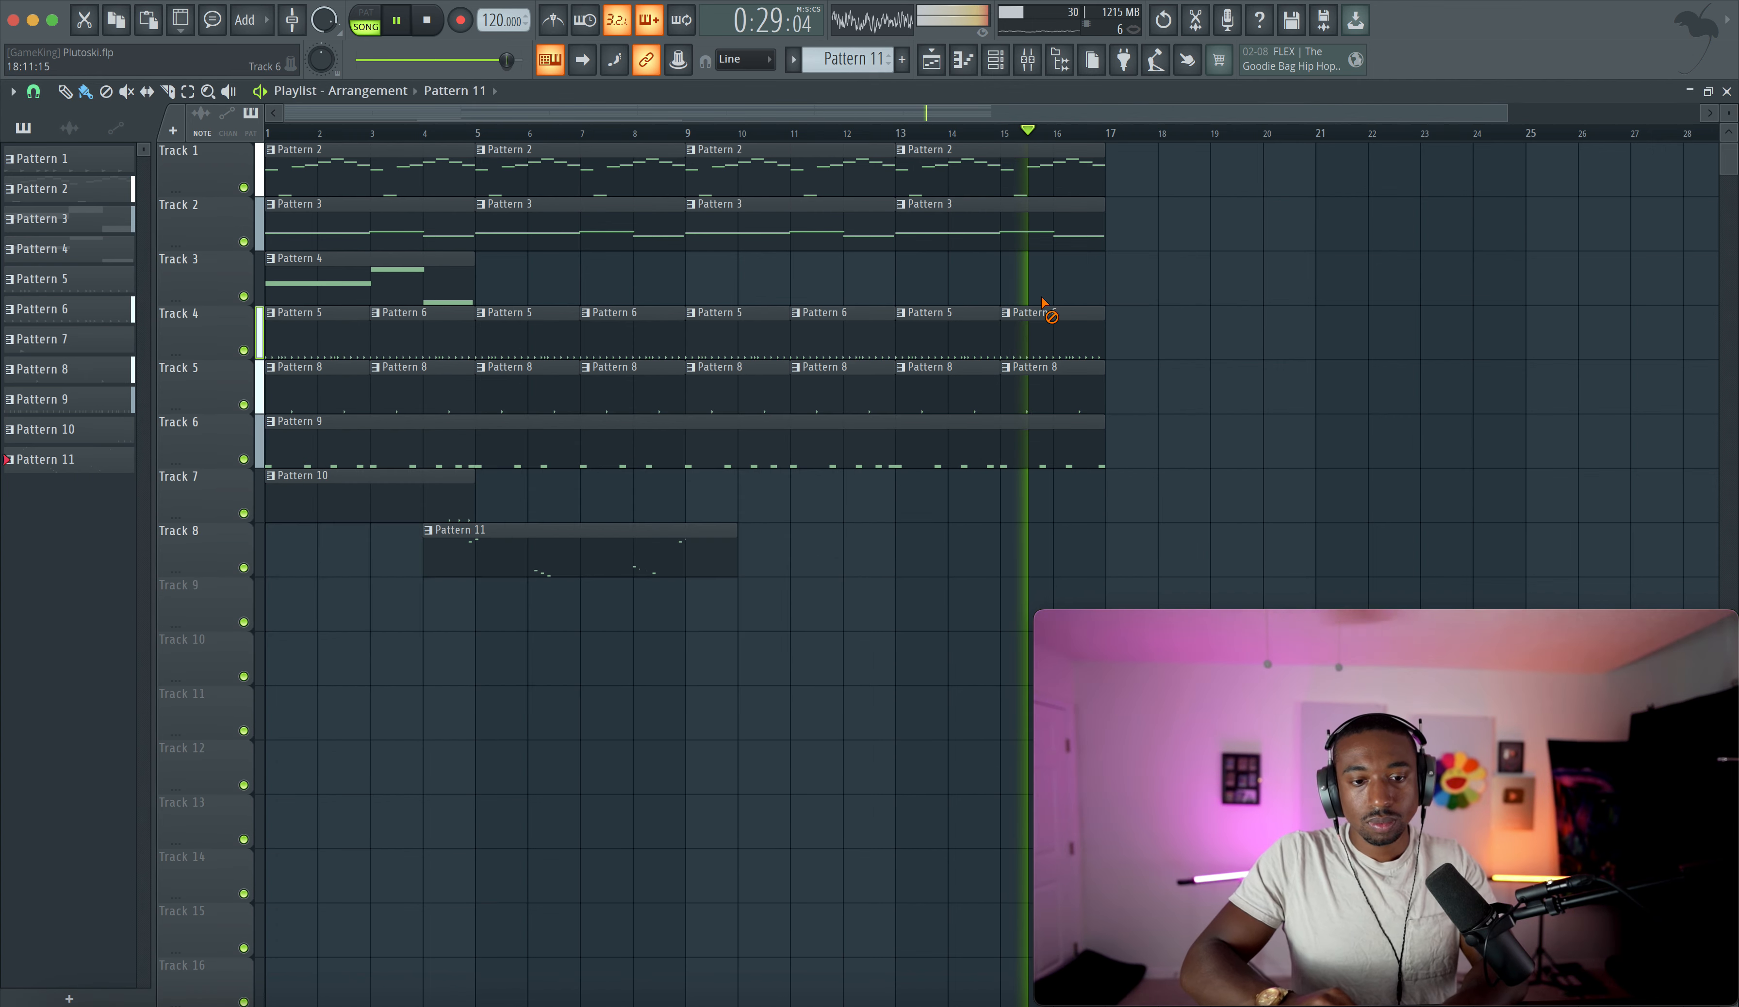
- Delete the Pattern 3 clips at bars 9 and 13 on Track 2
{"action": "scroll", "coordinate": [861, 329], "scroll_direction": "down", "scroll_amount": 2}
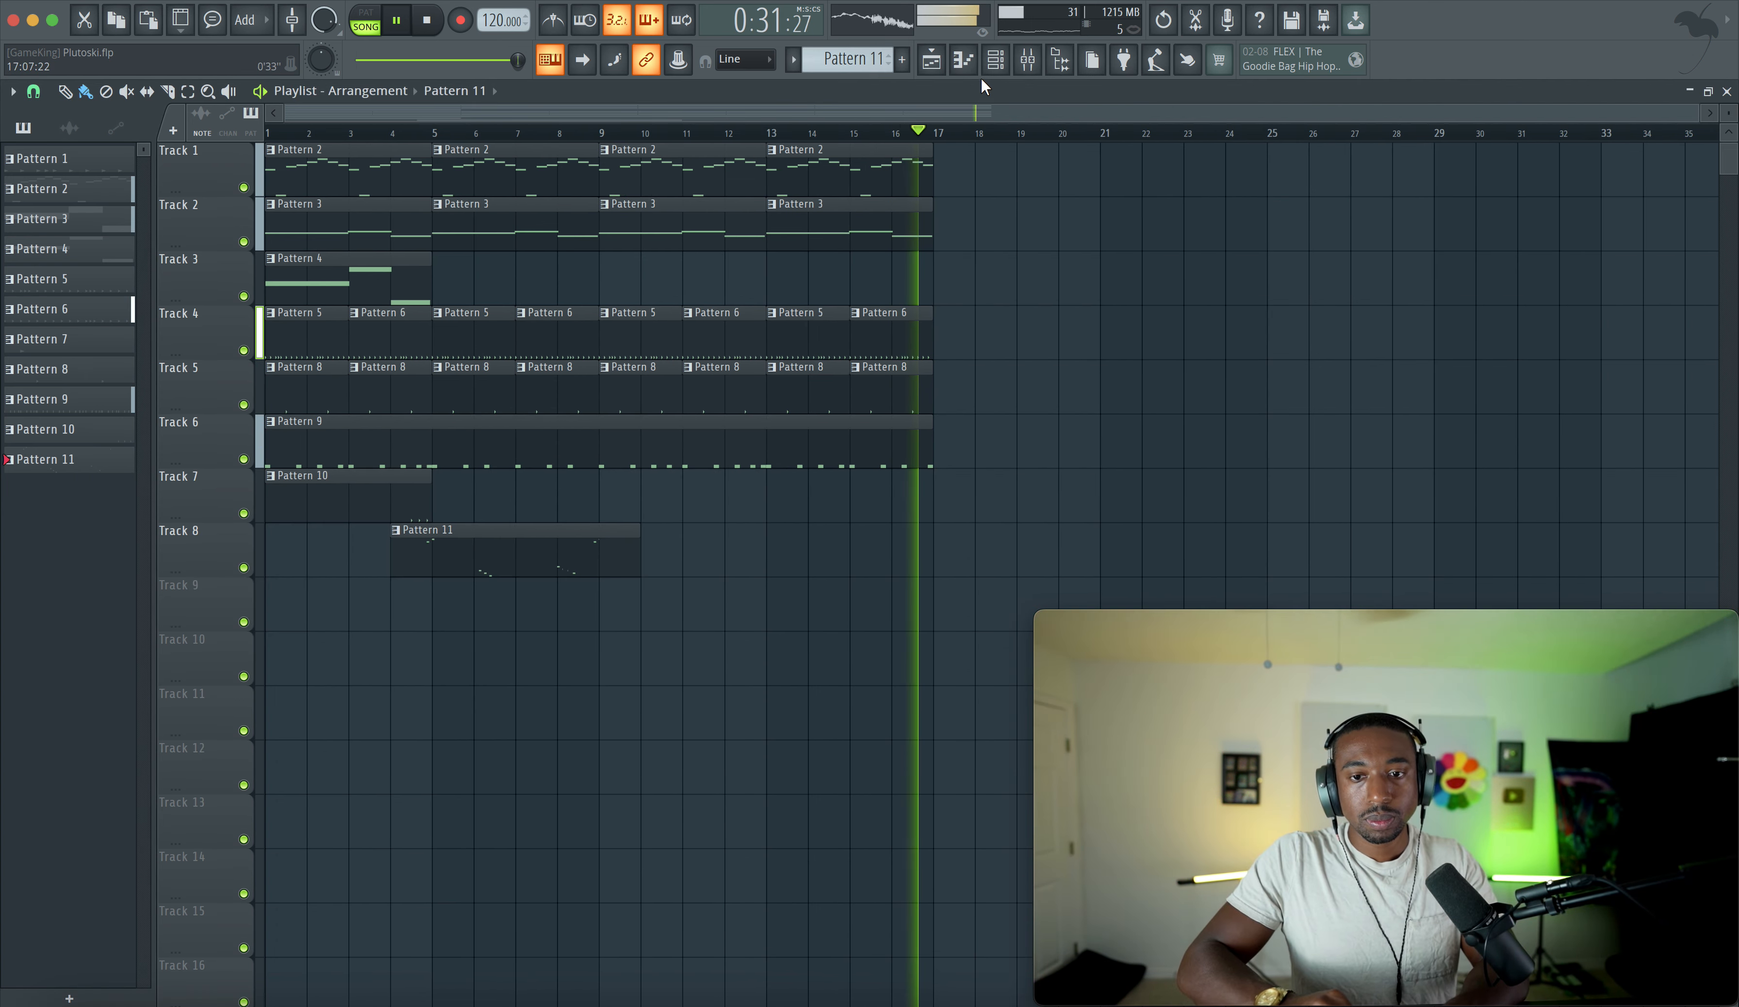
{"action": "left_click", "coordinate": [995, 59]}
{"action": "right_click", "coordinate": [636, 639]}
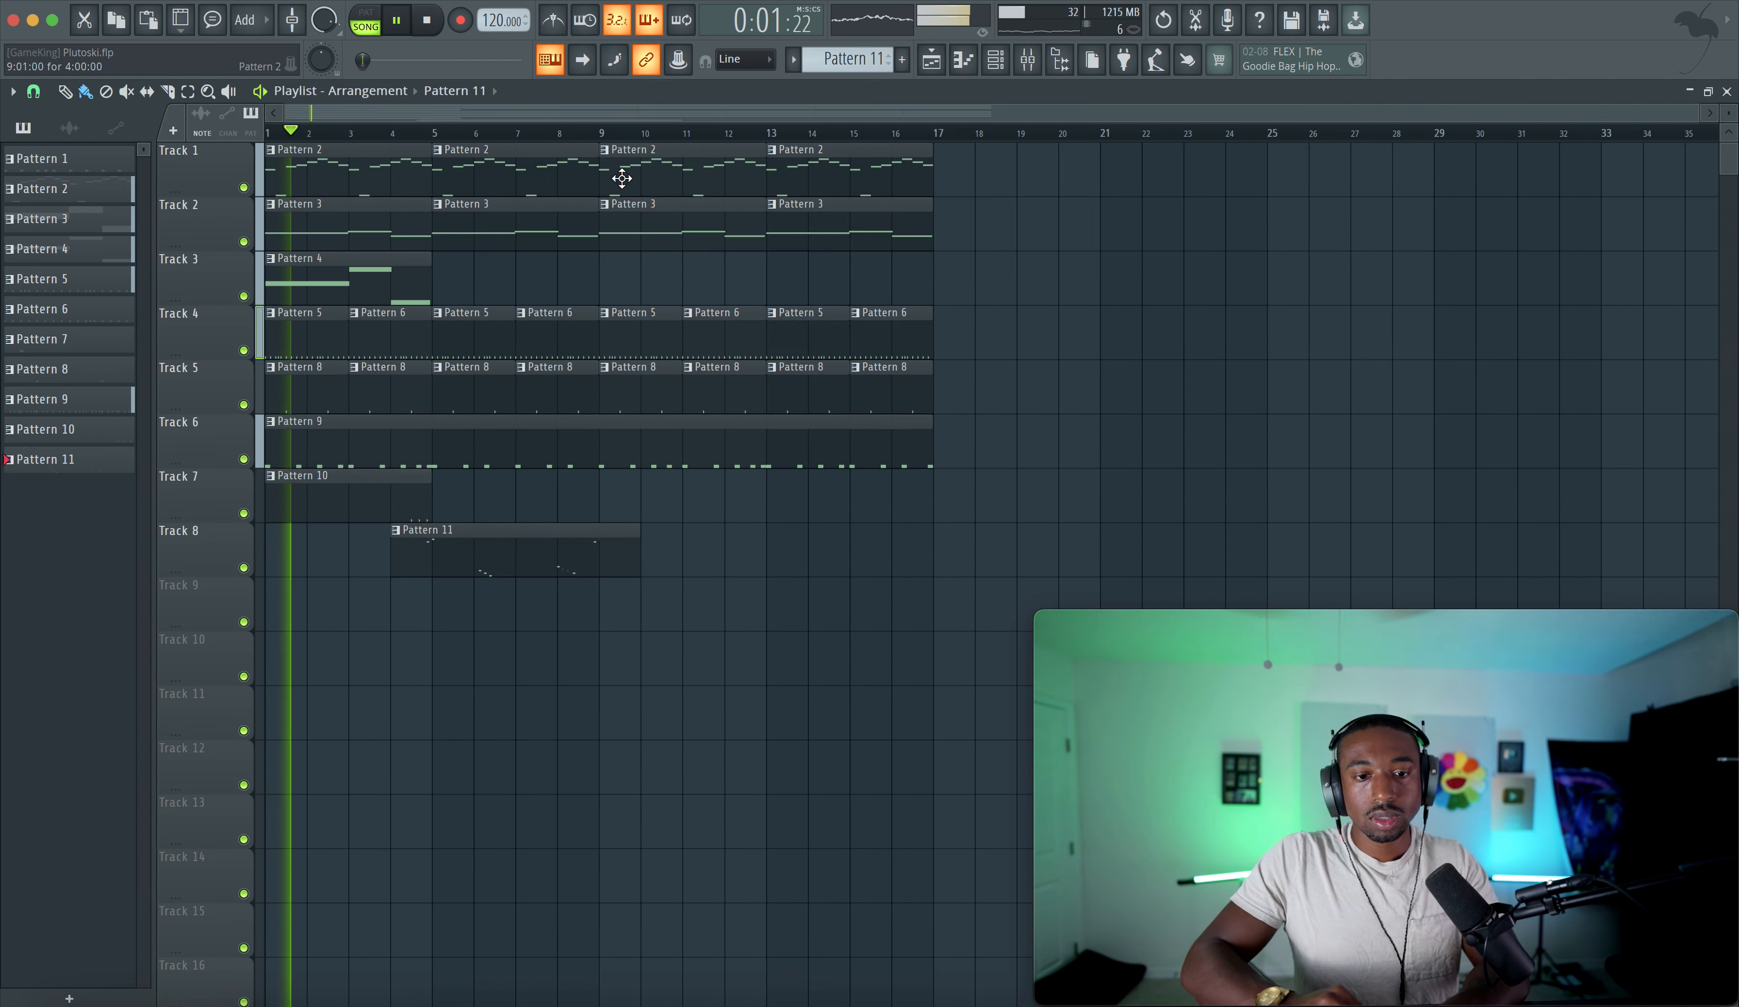
{"action": "right_click", "coordinate": [737, 225]}
{"action": "right_click", "coordinate": [841, 226]}
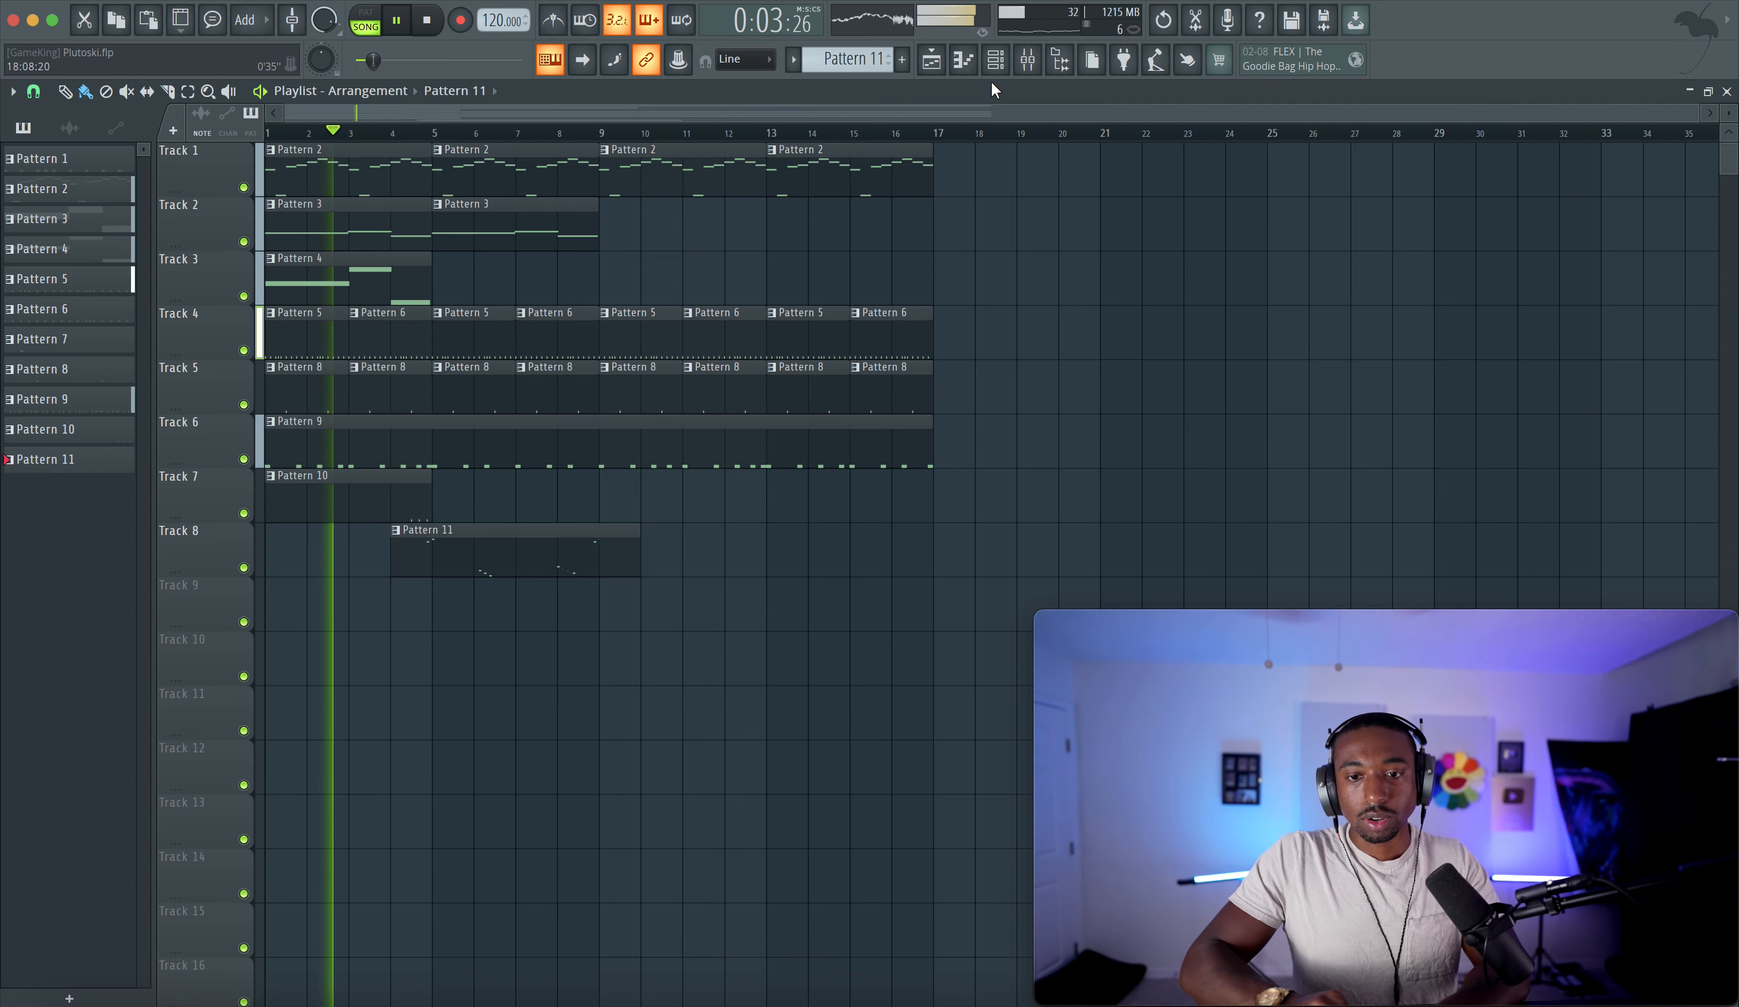
- Merge the Track 1 Pattern 2 clips at bars 9 and 13 into one new unique pattern and play it
{"action": "left_click", "coordinate": [994, 64]}
{"action": "right_click", "coordinate": [627, 620]}
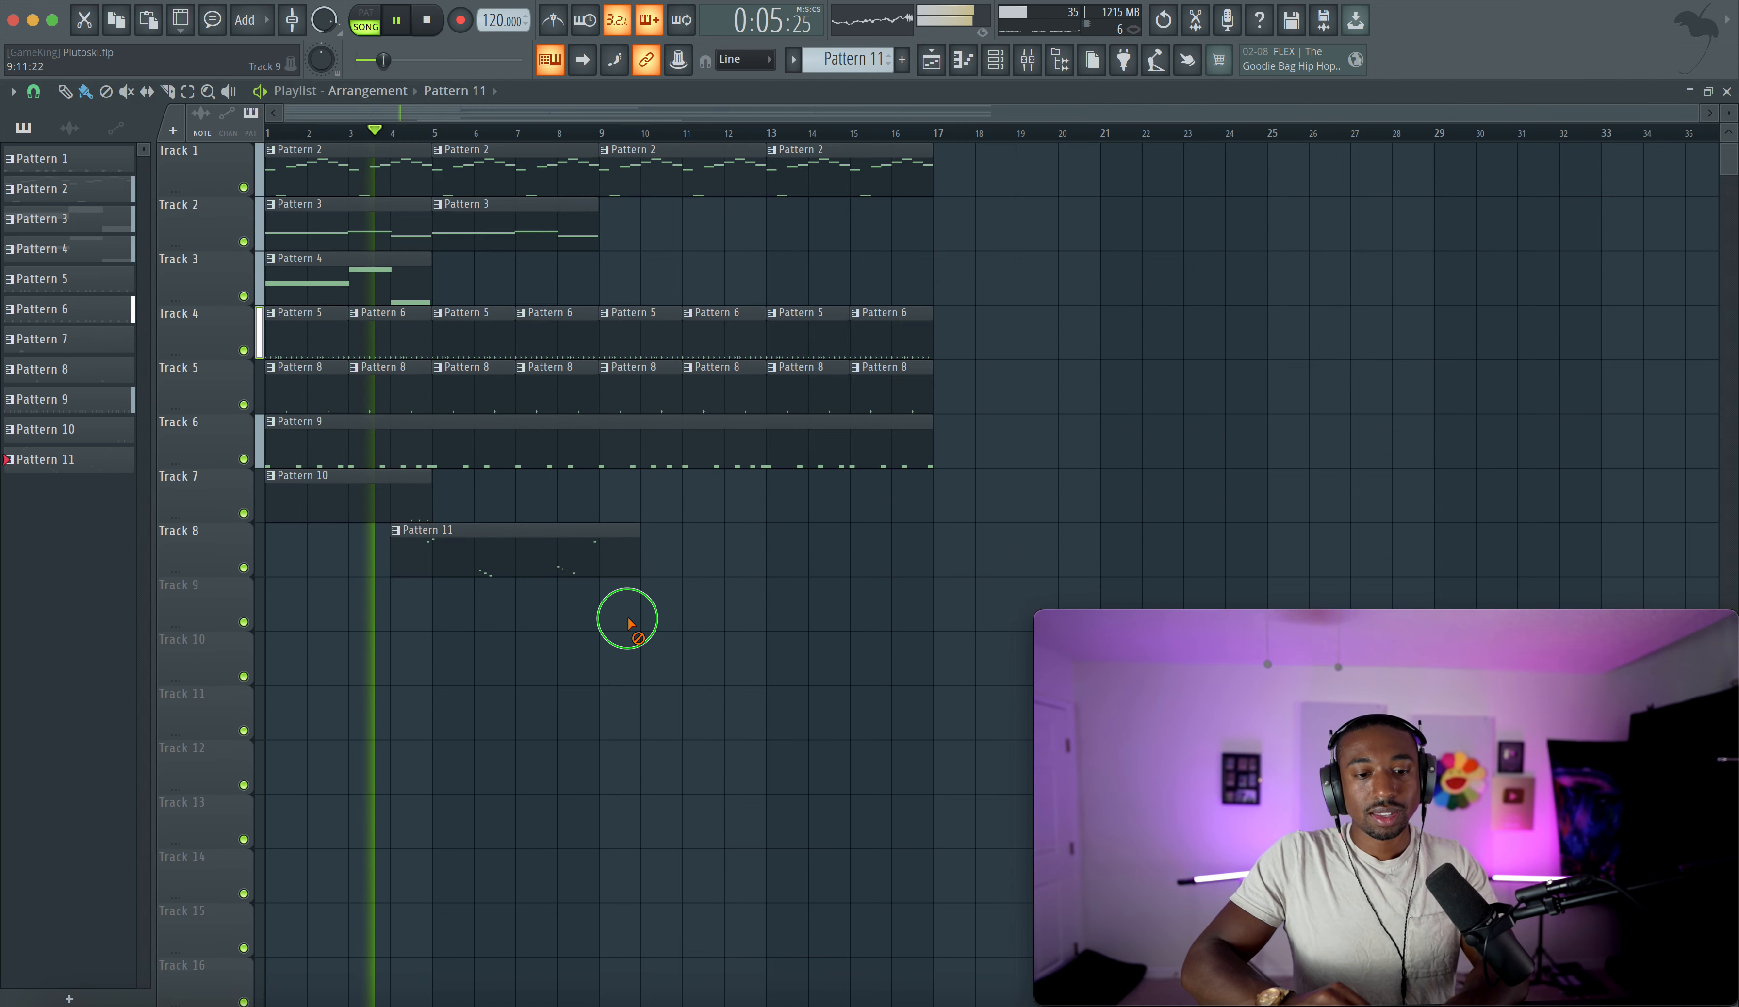
{"action": "key", "text": "space"}
{"action": "left_click_drag", "start_coordinate": [629, 171], "coordinate": [907, 179]}
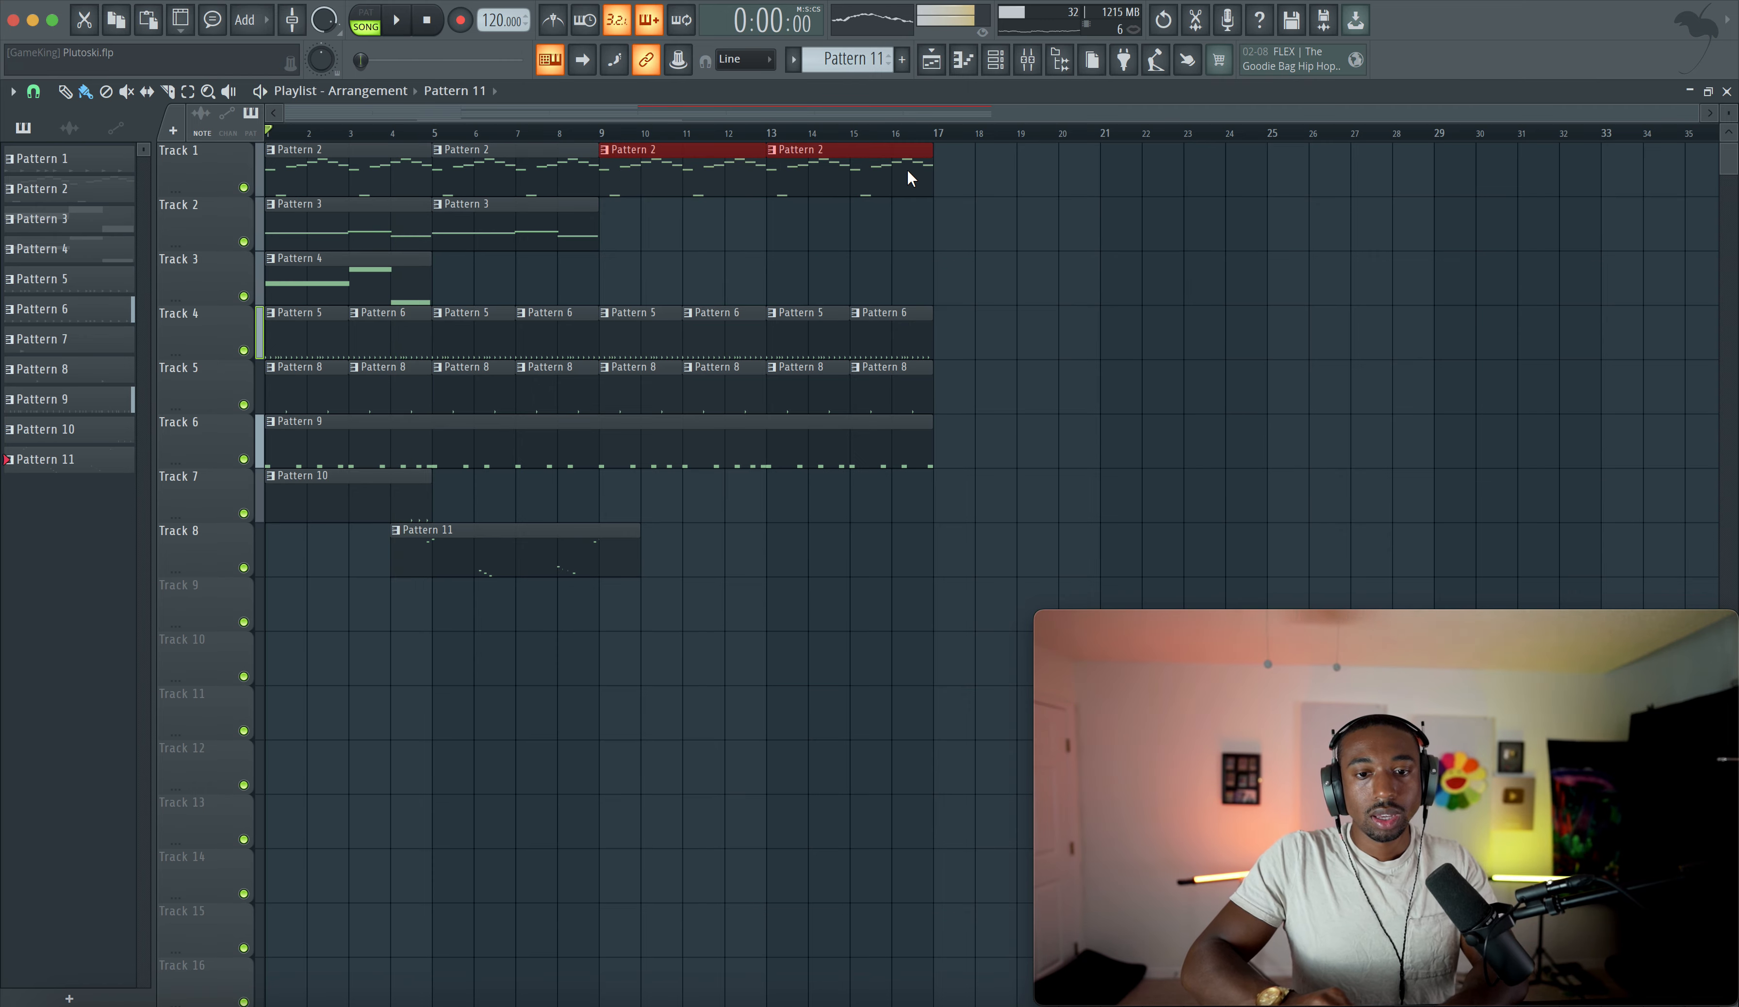
{"action": "double_click", "coordinate": [642, 175]}
{"action": "left_click", "coordinate": [931, 62]}
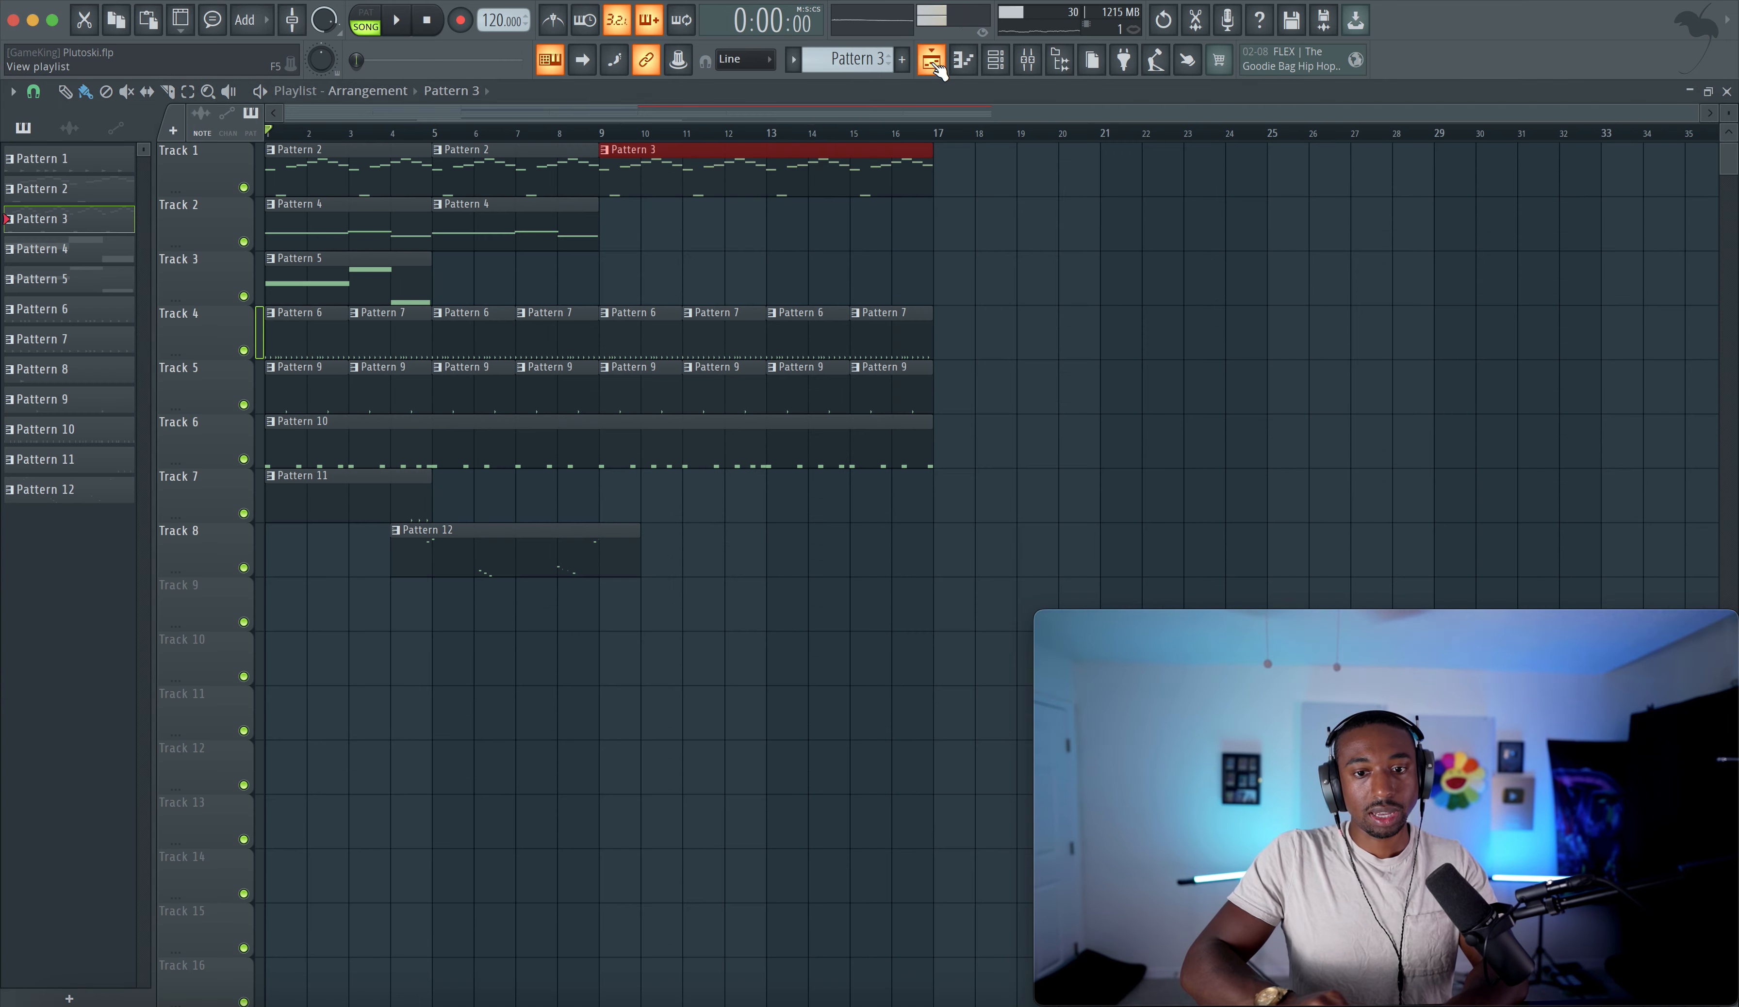
{"action": "key", "text": "space"}
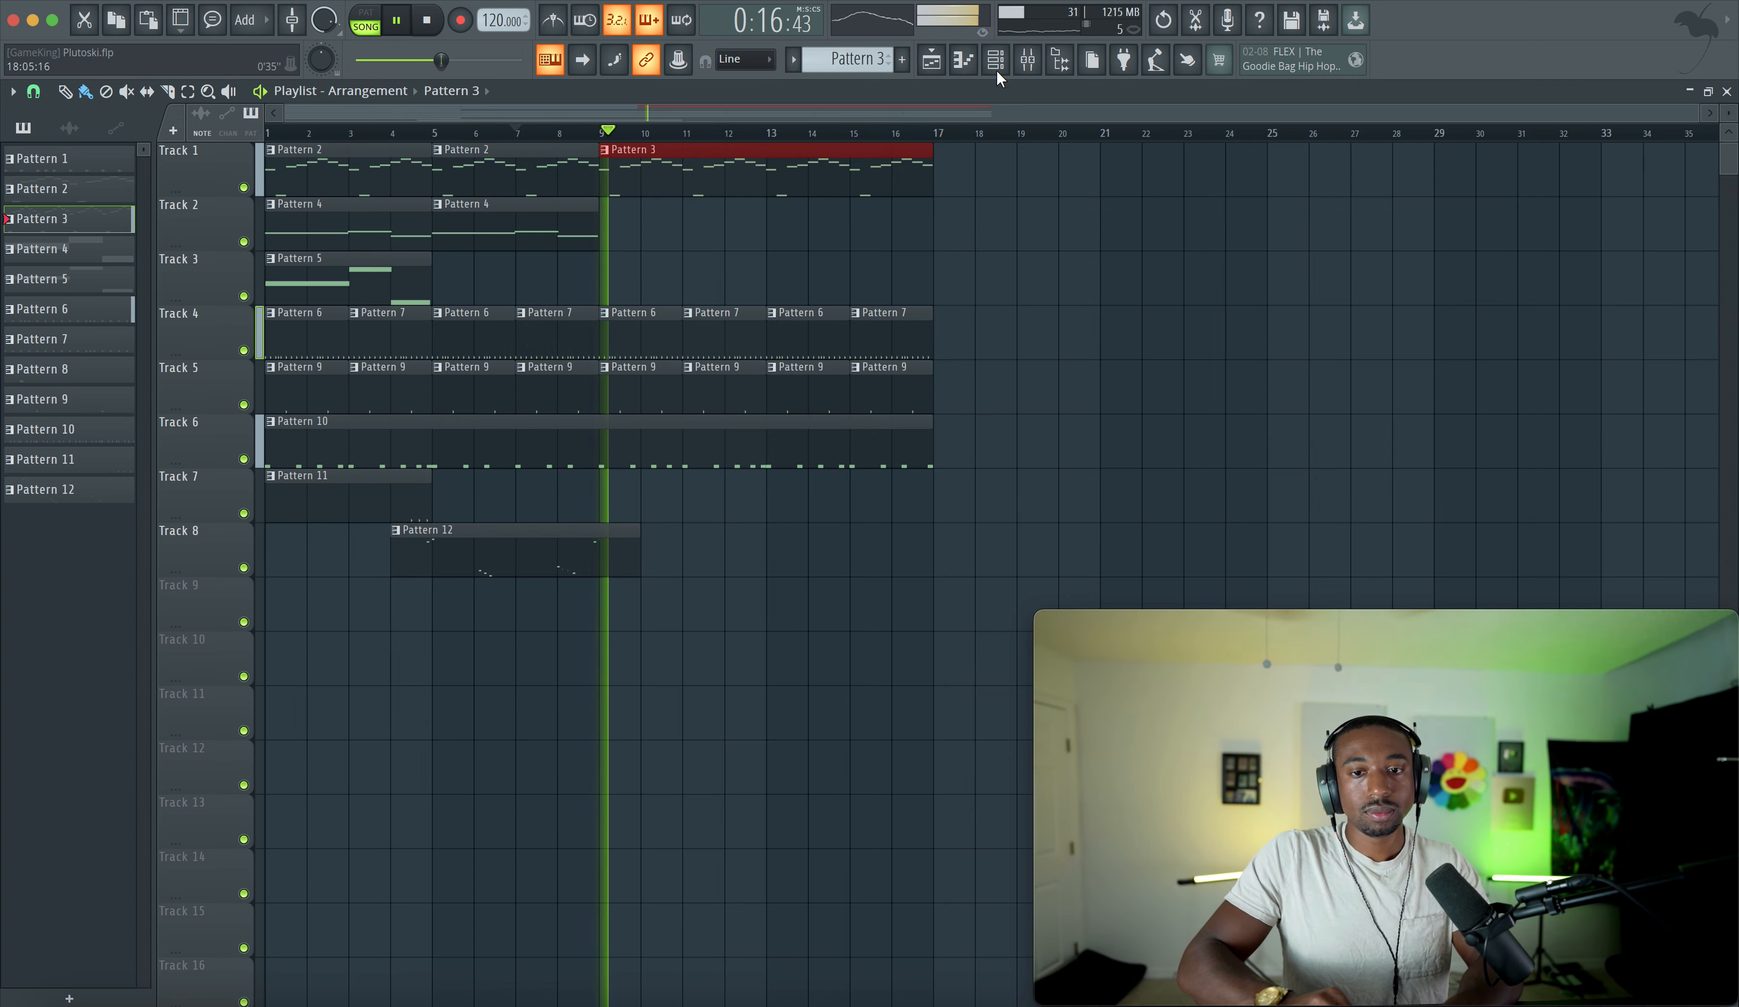
- Duplicate Track 2's two Pattern 4 clips to fill bars 9 to 17
{"action": "key", "text": "F6"}
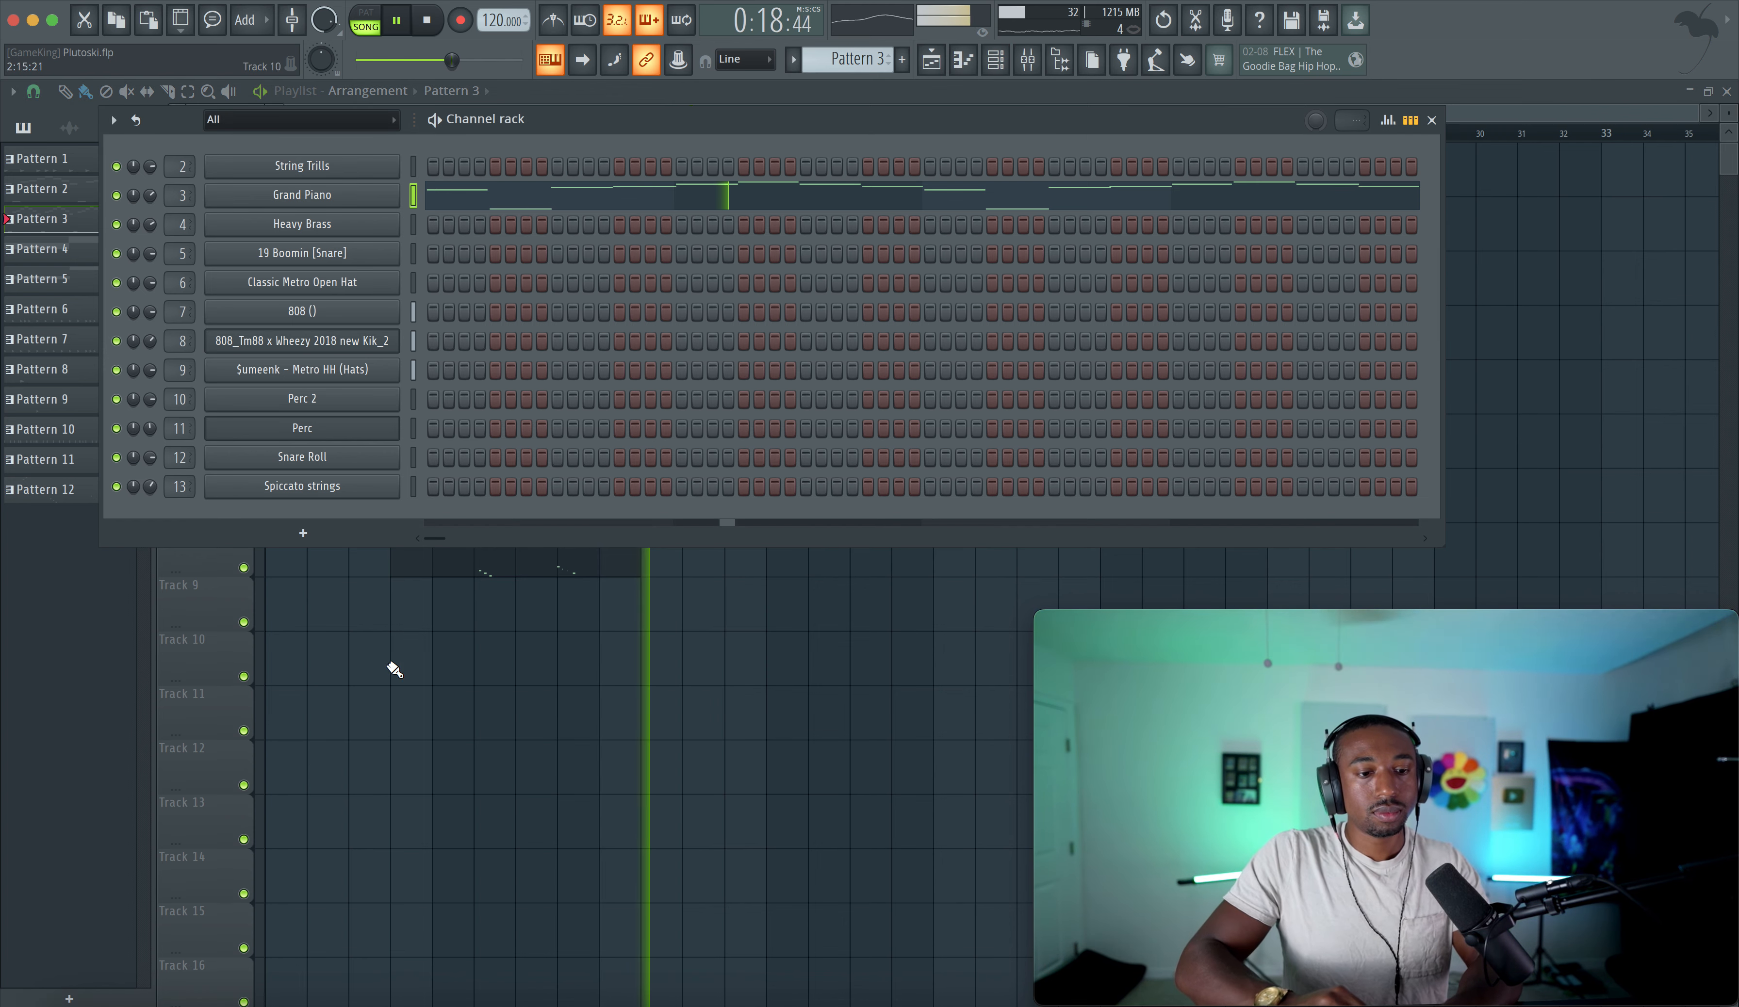
{"action": "key", "text": "F6"}
{"action": "left_click_drag", "start_coordinate": [539, 224], "coordinate": [364, 228]}
{"action": "key", "text": "ctrl+b"}
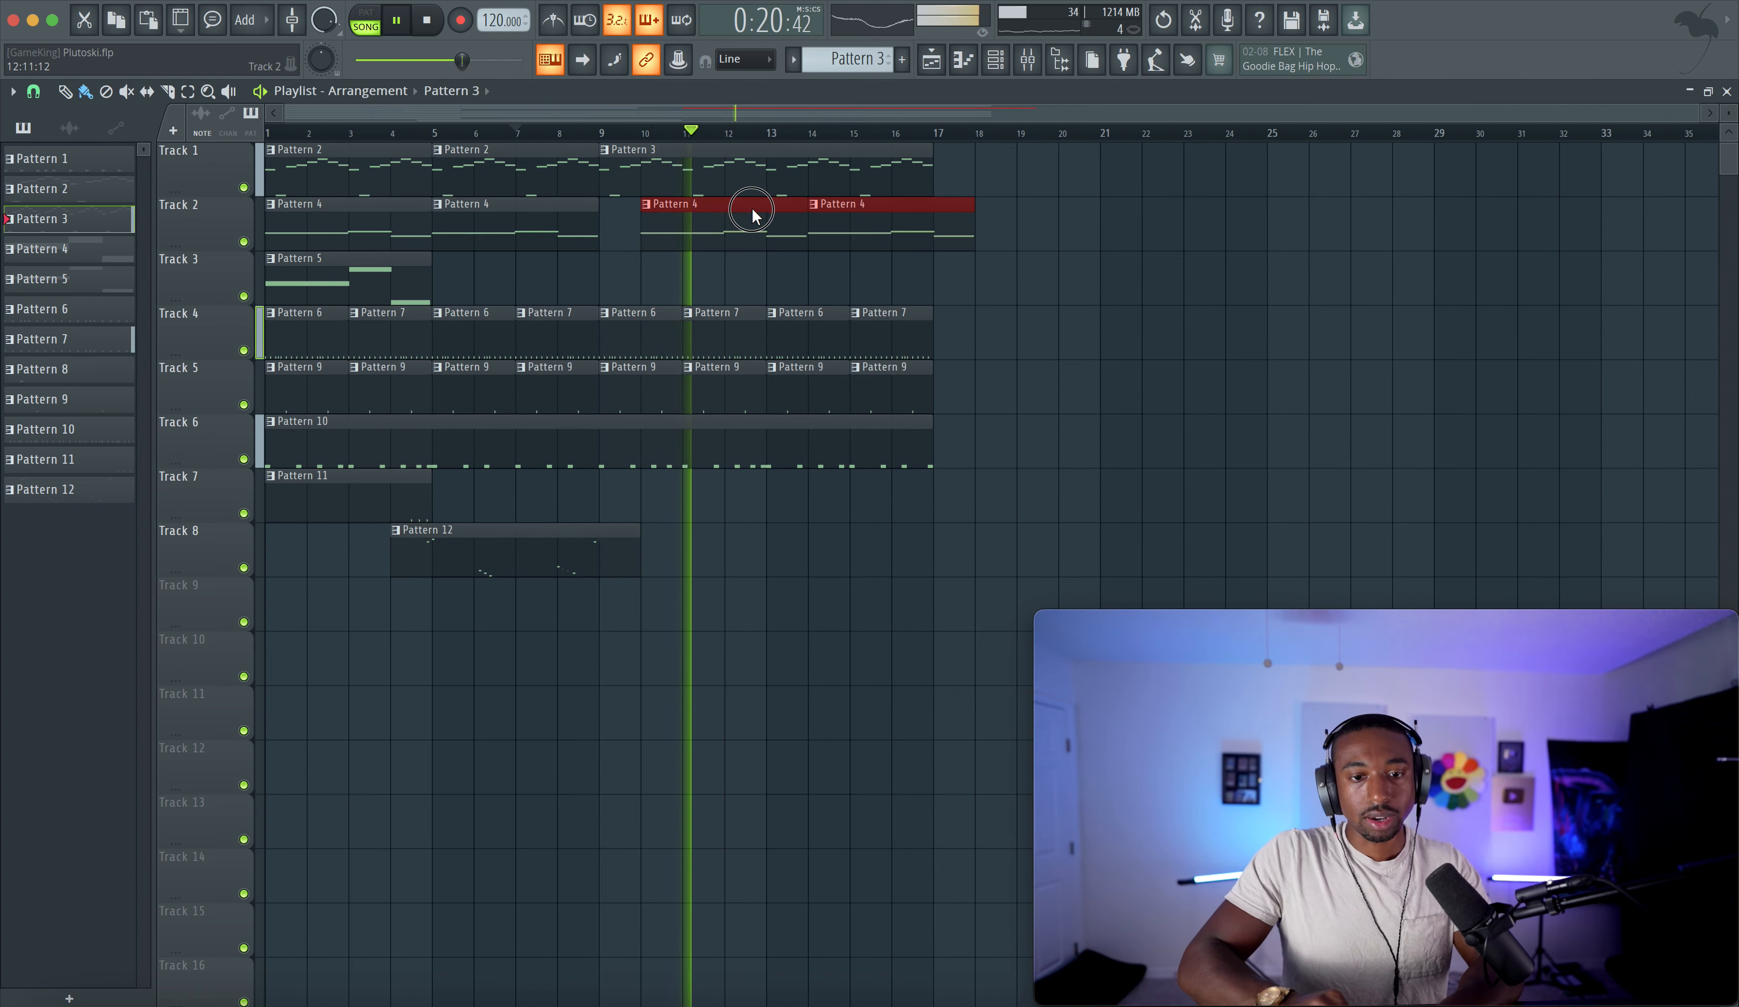
- Rebalance the mixer faders, lowering the 808_Tm88 kick to about 81% and tweaking the snare
{"action": "left_click", "coordinate": [1032, 73]}
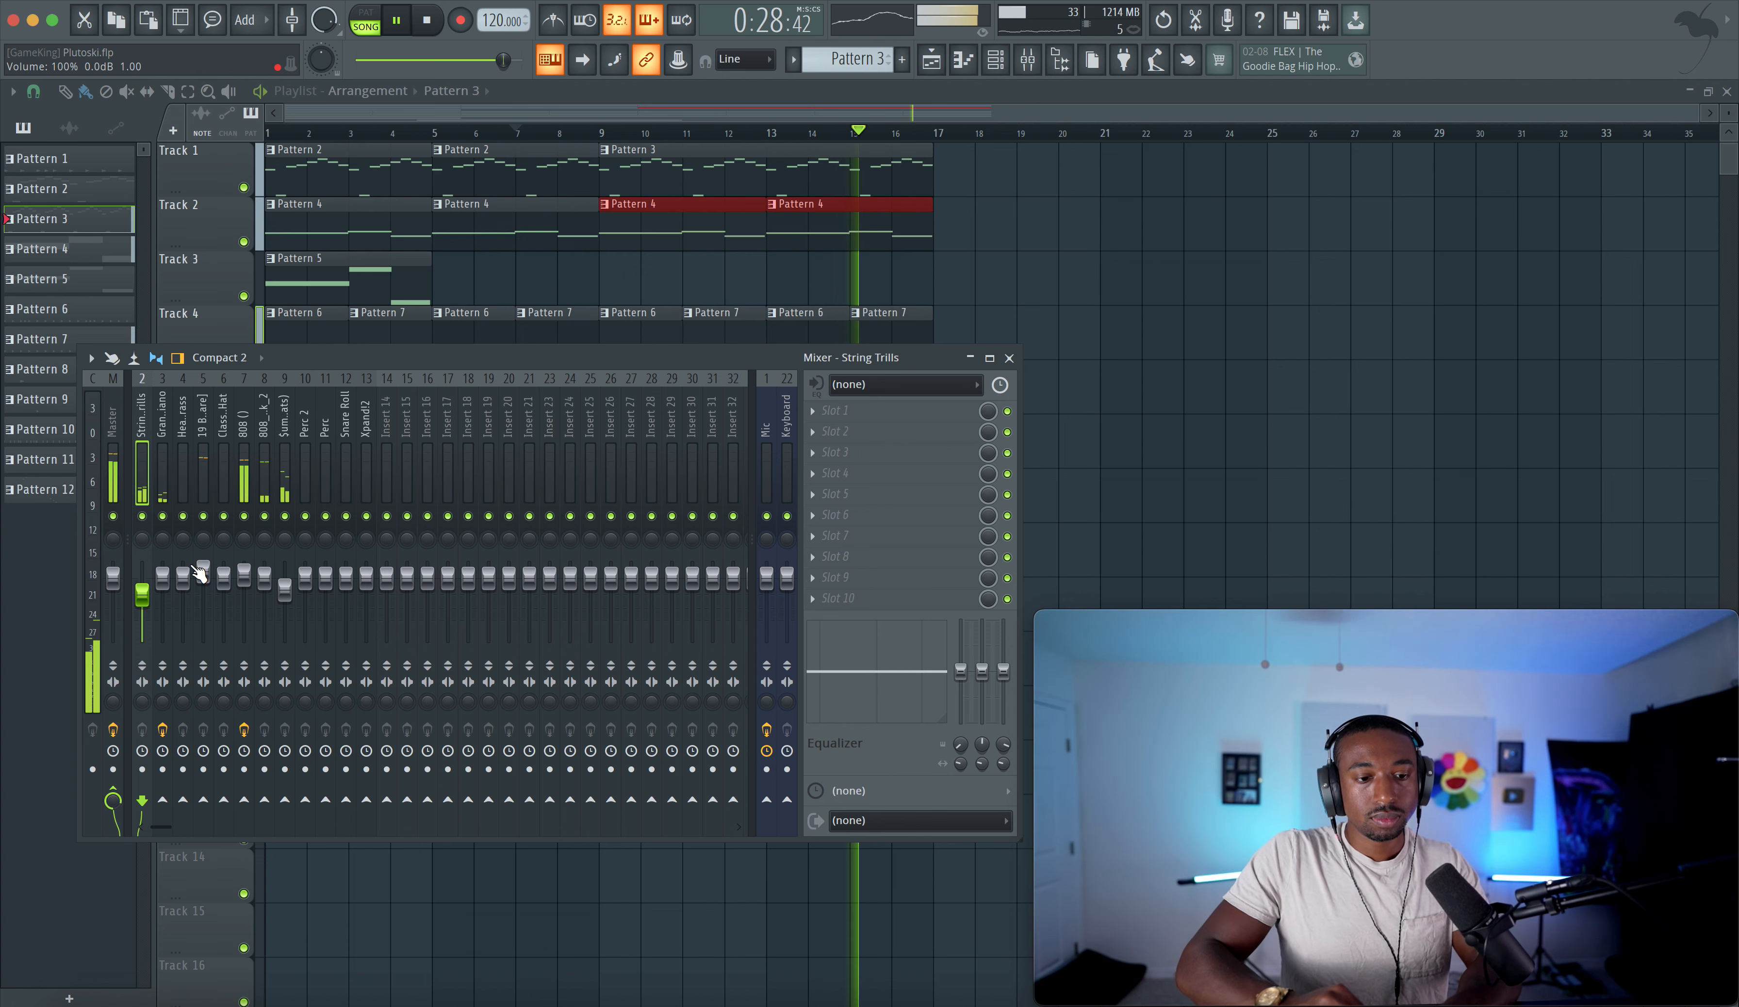
{"action": "left_click_drag", "start_coordinate": [203, 572], "coordinate": [203, 569]}
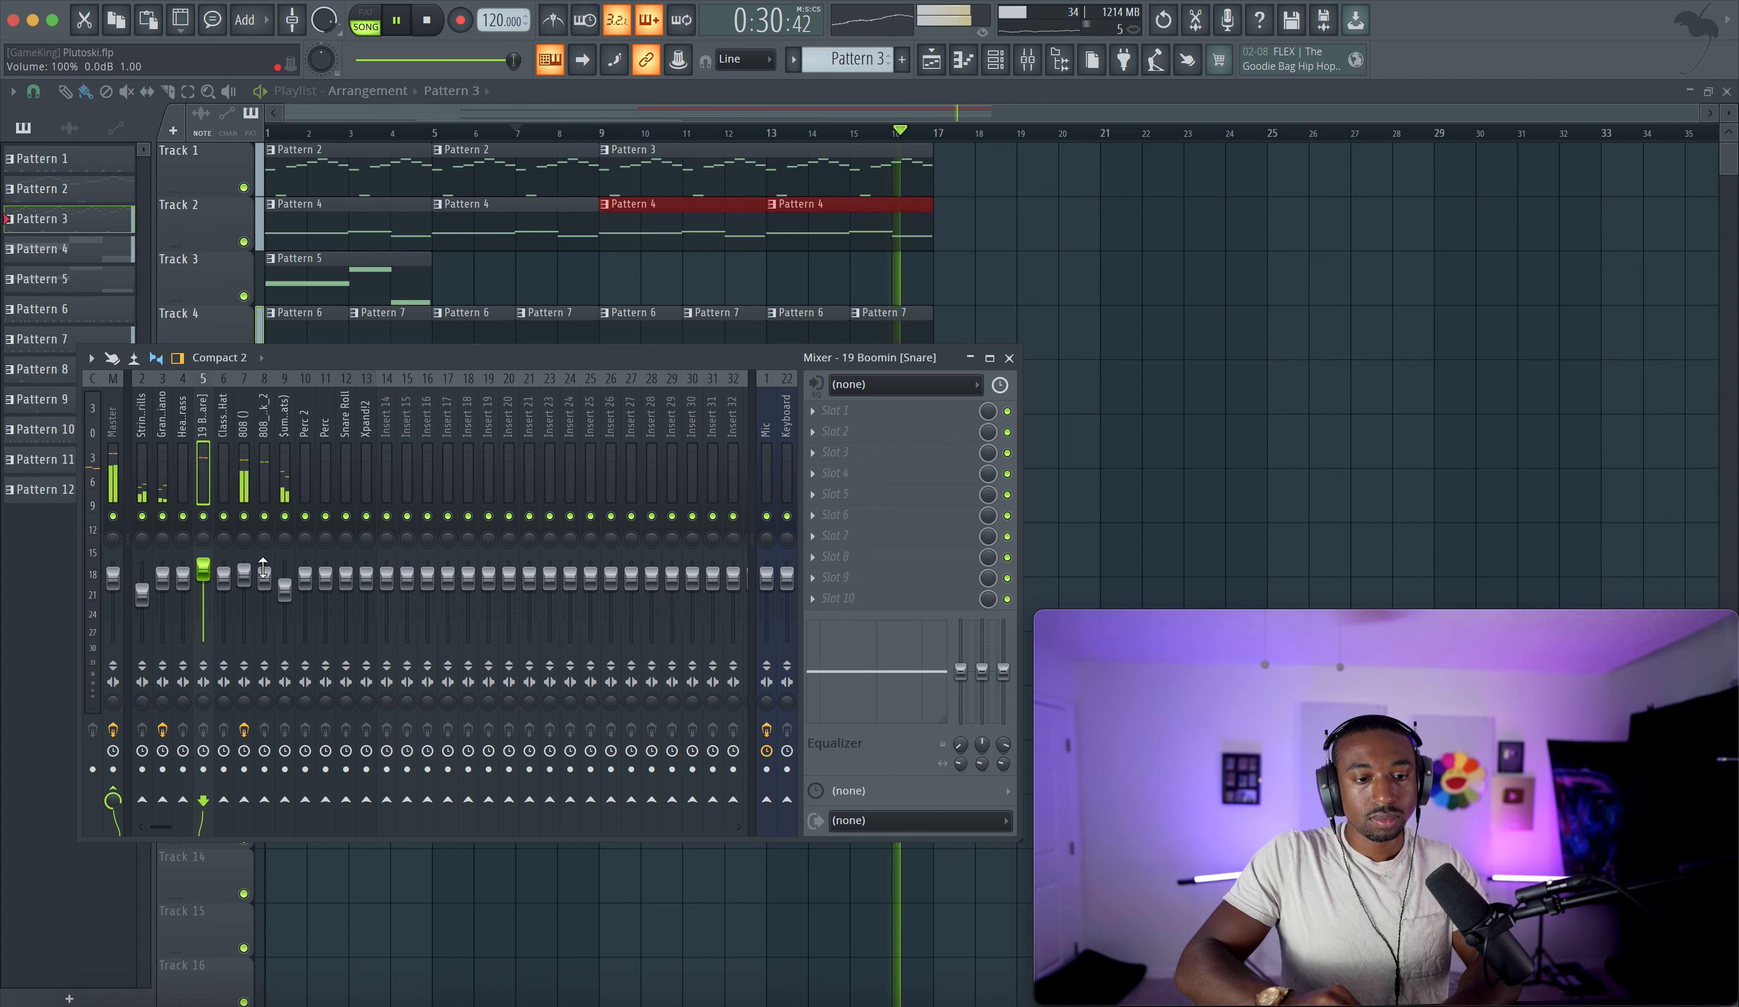
{"action": "left_click_drag", "start_coordinate": [269, 569], "coordinate": [269, 565]}
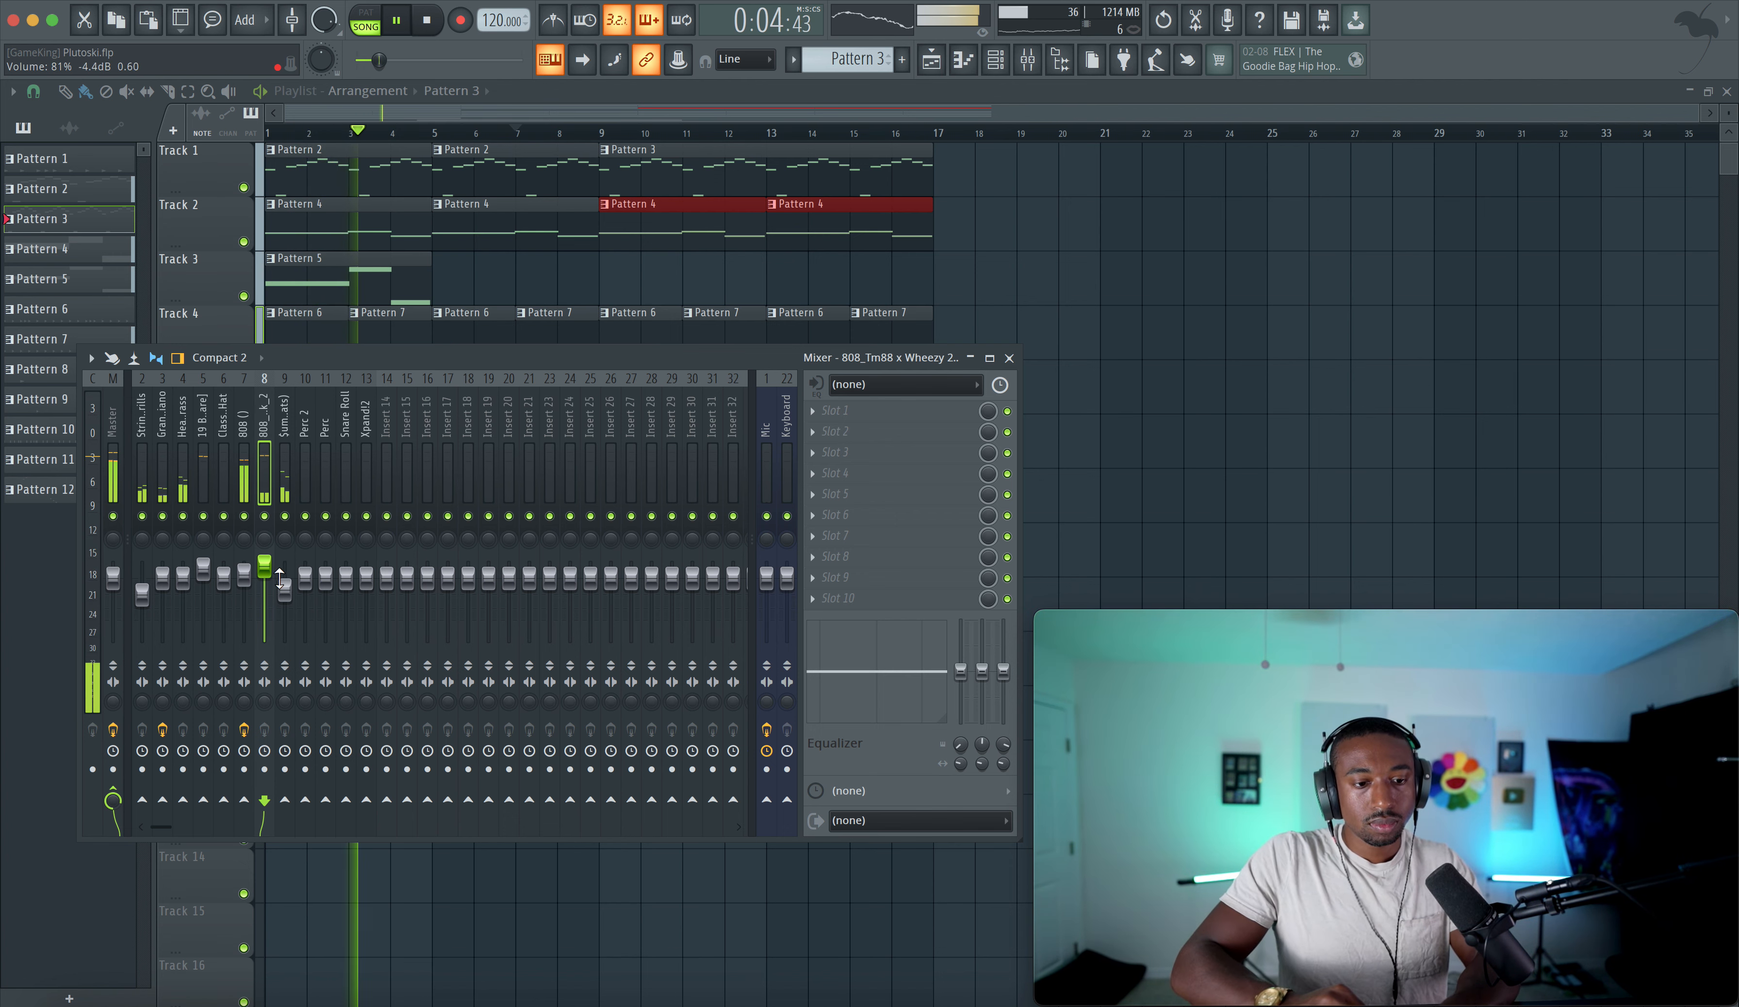
{"action": "right_click", "coordinate": [265, 573]}
{"action": "left_click", "coordinate": [265, 574]}
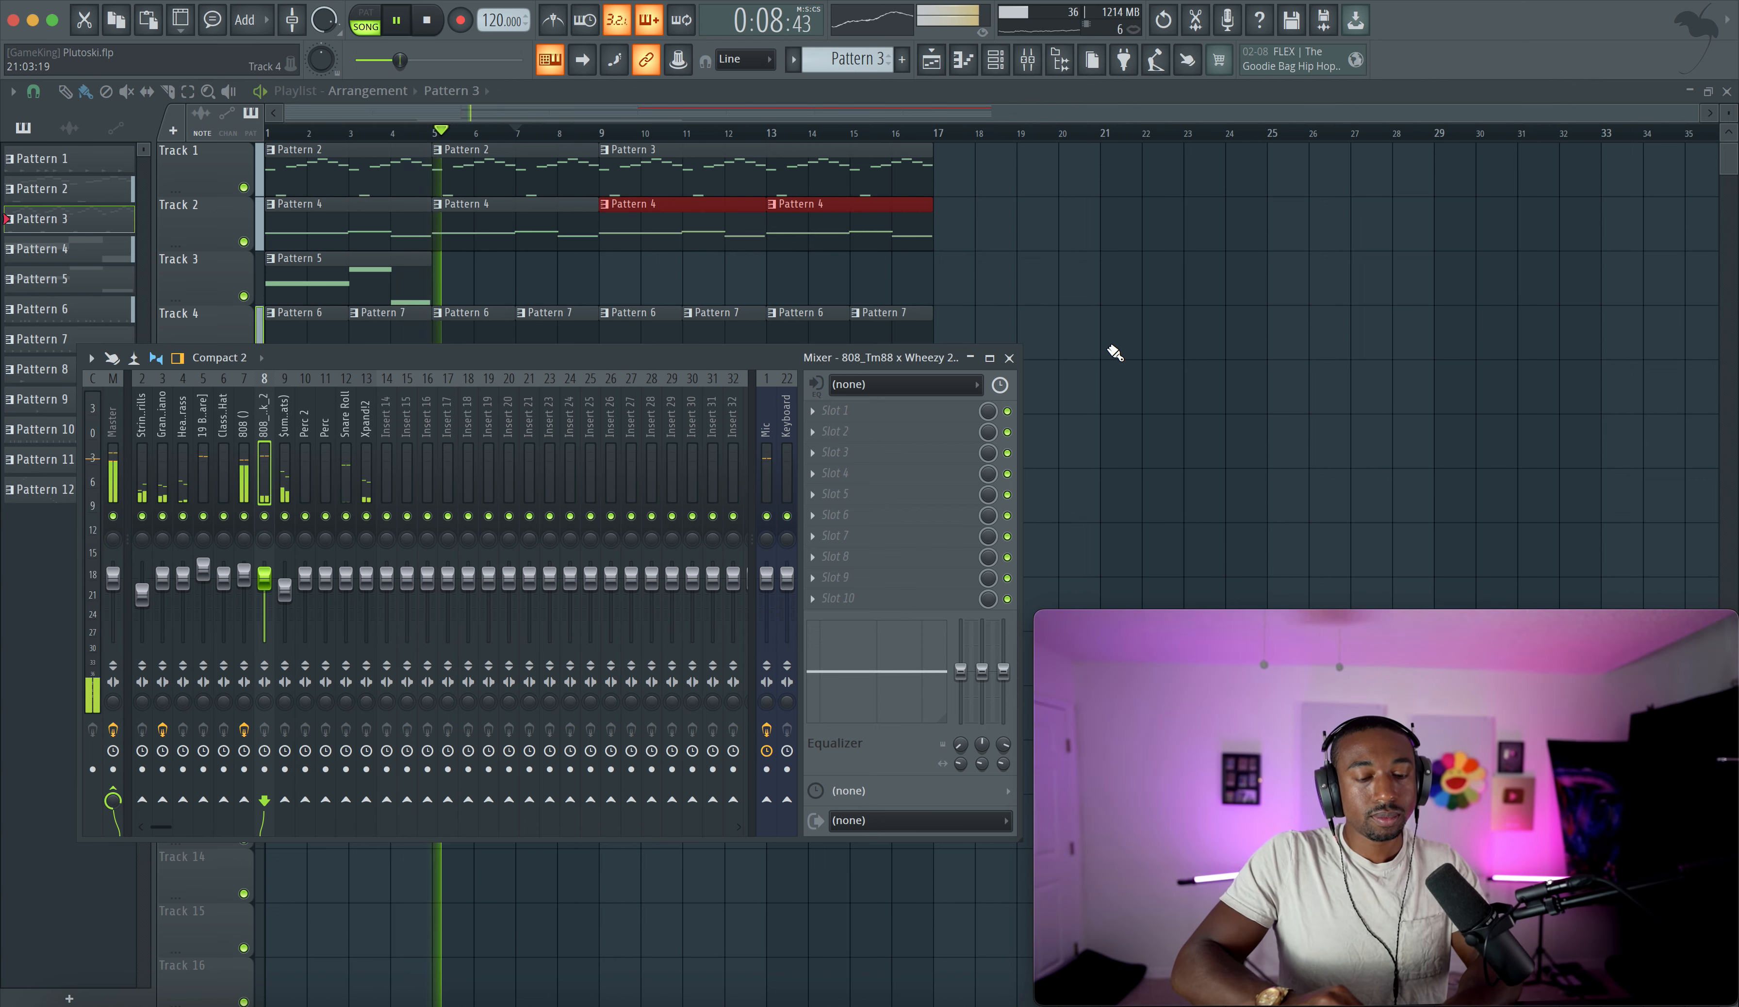
{"action": "left_click", "coordinate": [1084, 345]}
- Create a new empty pattern from the pattern selector
{"action": "left_click", "coordinate": [995, 60]}
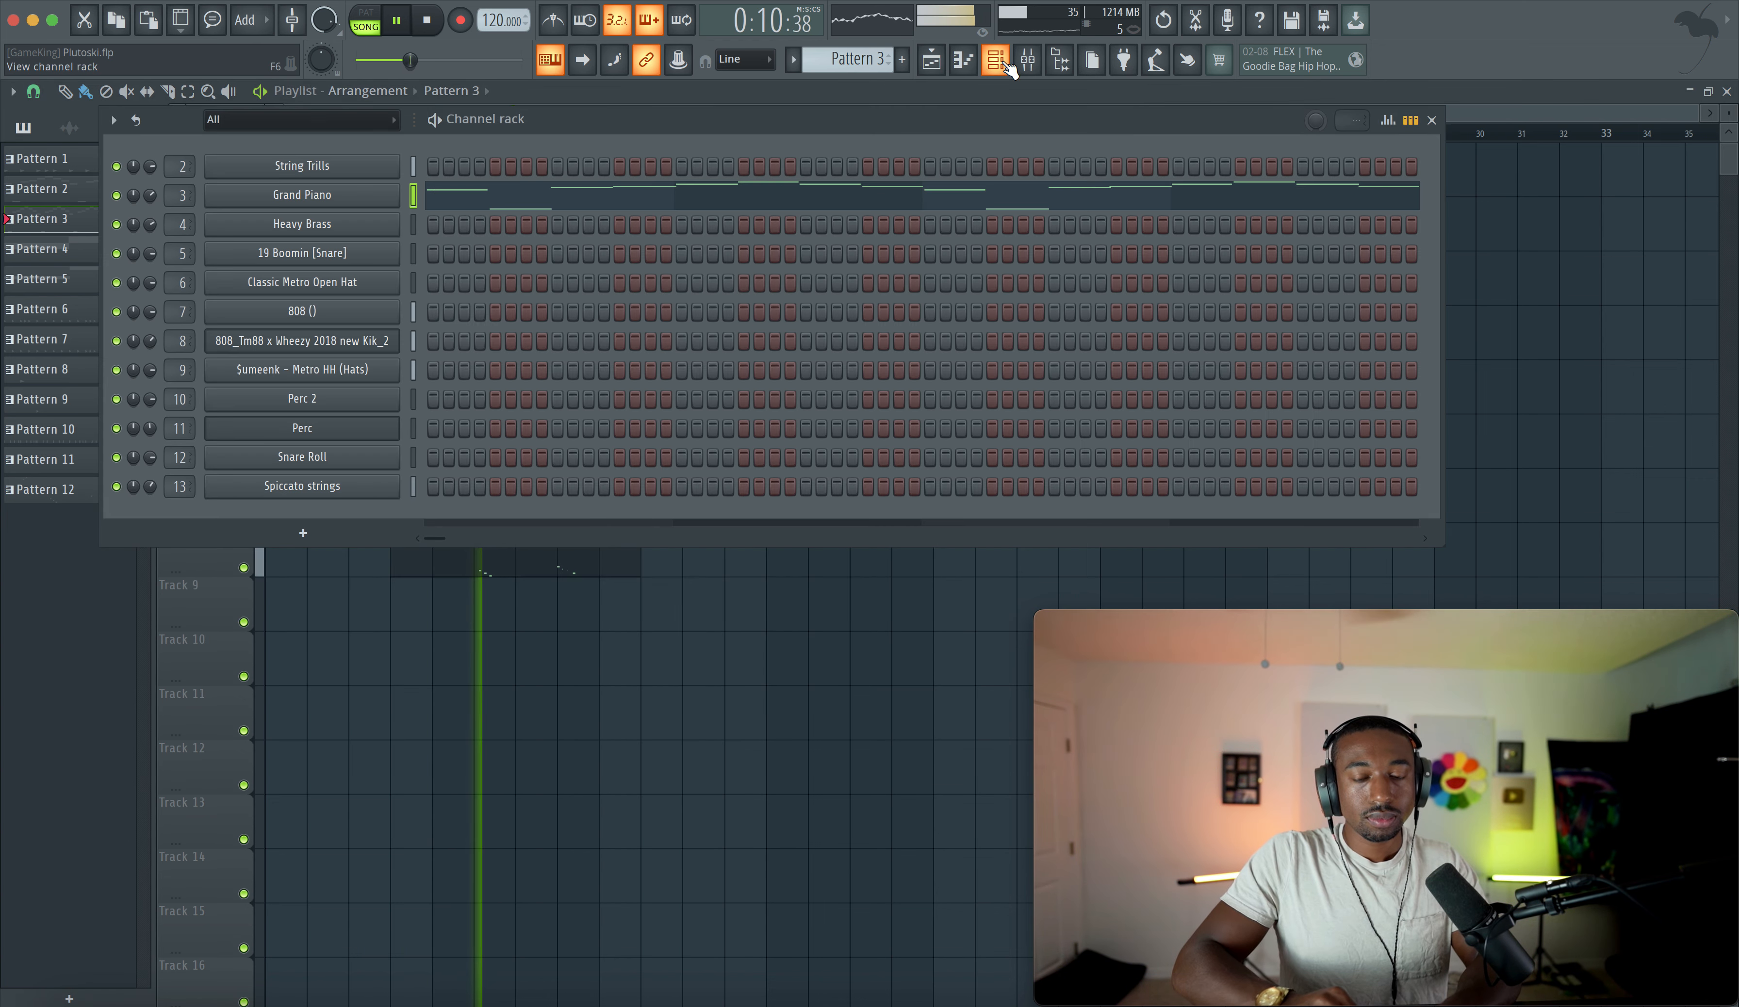
{"action": "left_click_drag", "start_coordinate": [865, 55], "coordinate": [865, 5]}
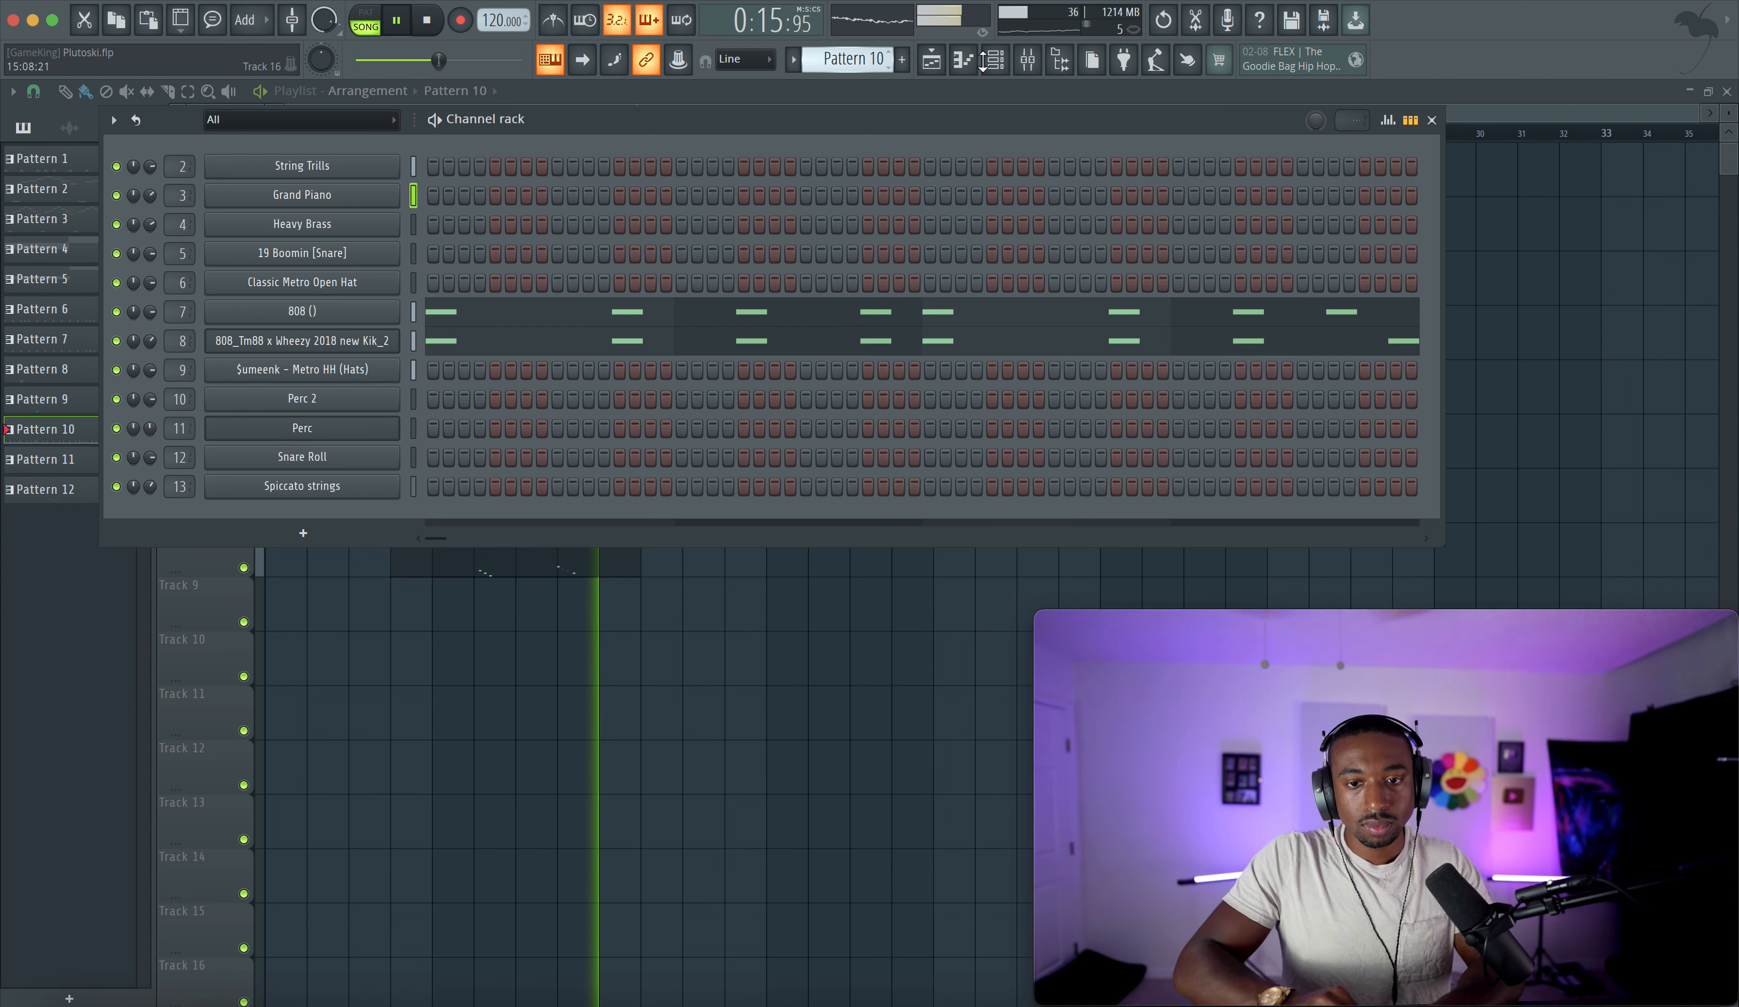
{"action": "left_click", "coordinate": [858, 58]}
{"action": "left_click", "coordinate": [999, 72]}
{"action": "left_click", "coordinate": [780, 569]}
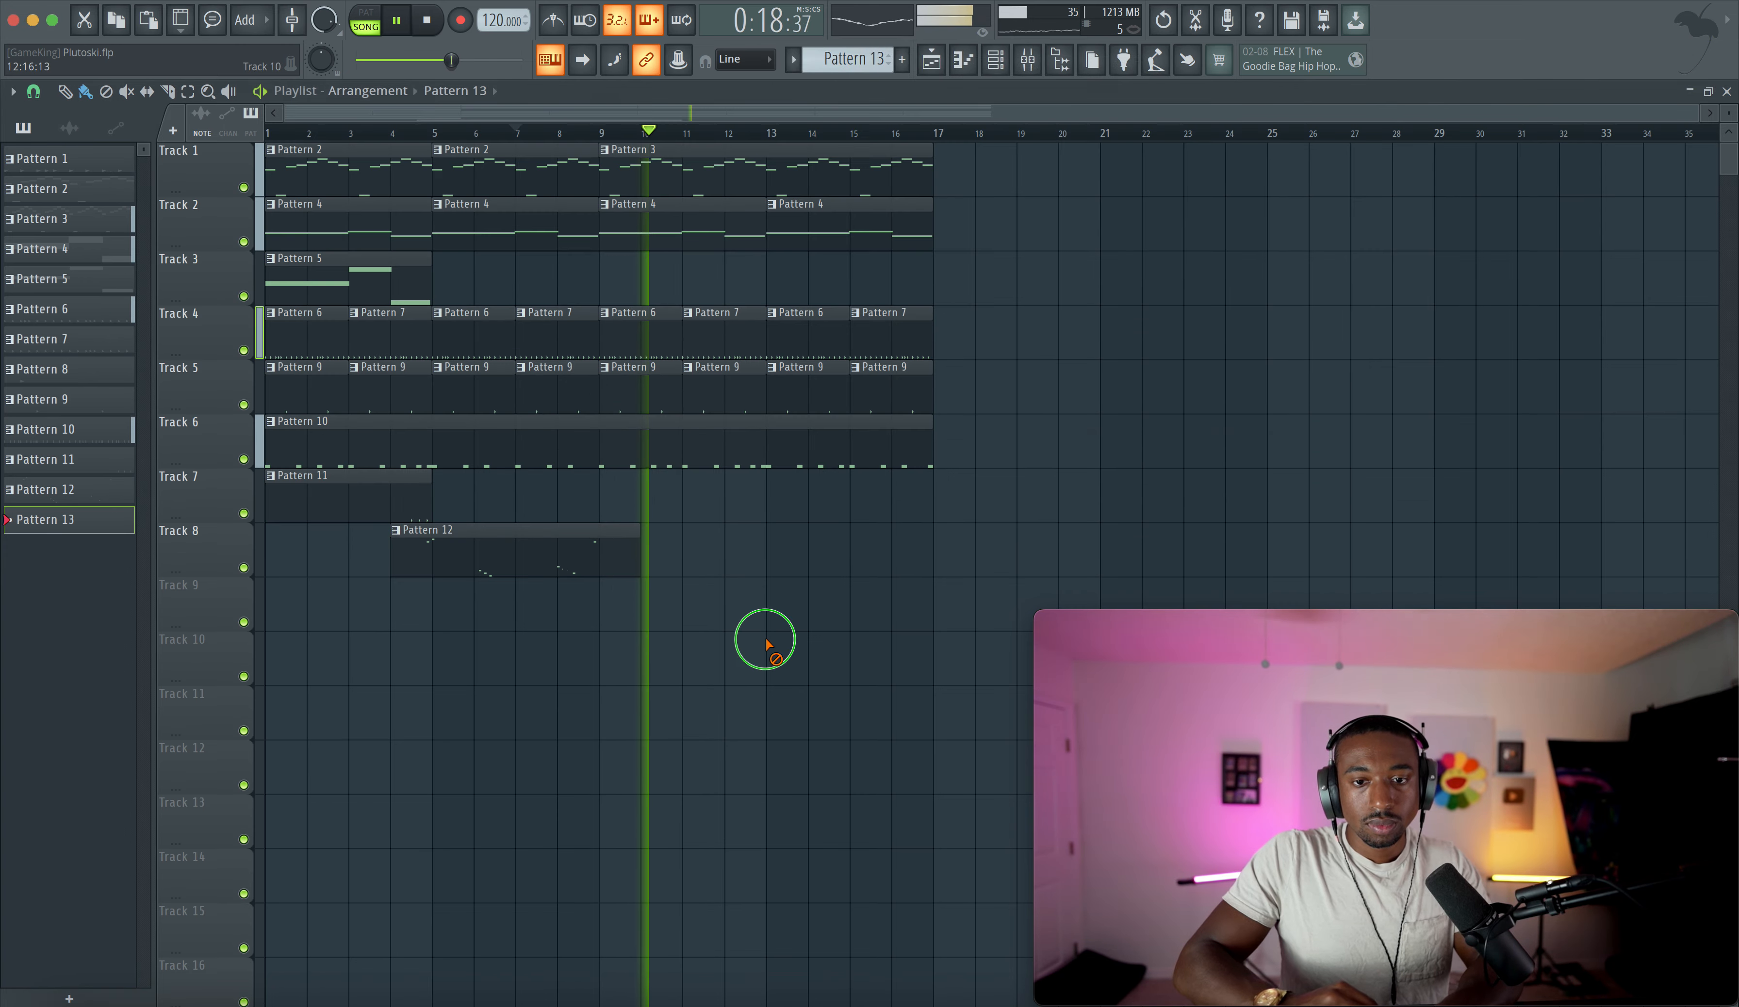
- Select the whole arrangement and copy it to start at bar 17
{"action": "left_click_drag", "start_coordinate": [957, 573], "coordinate": [172, 150]}
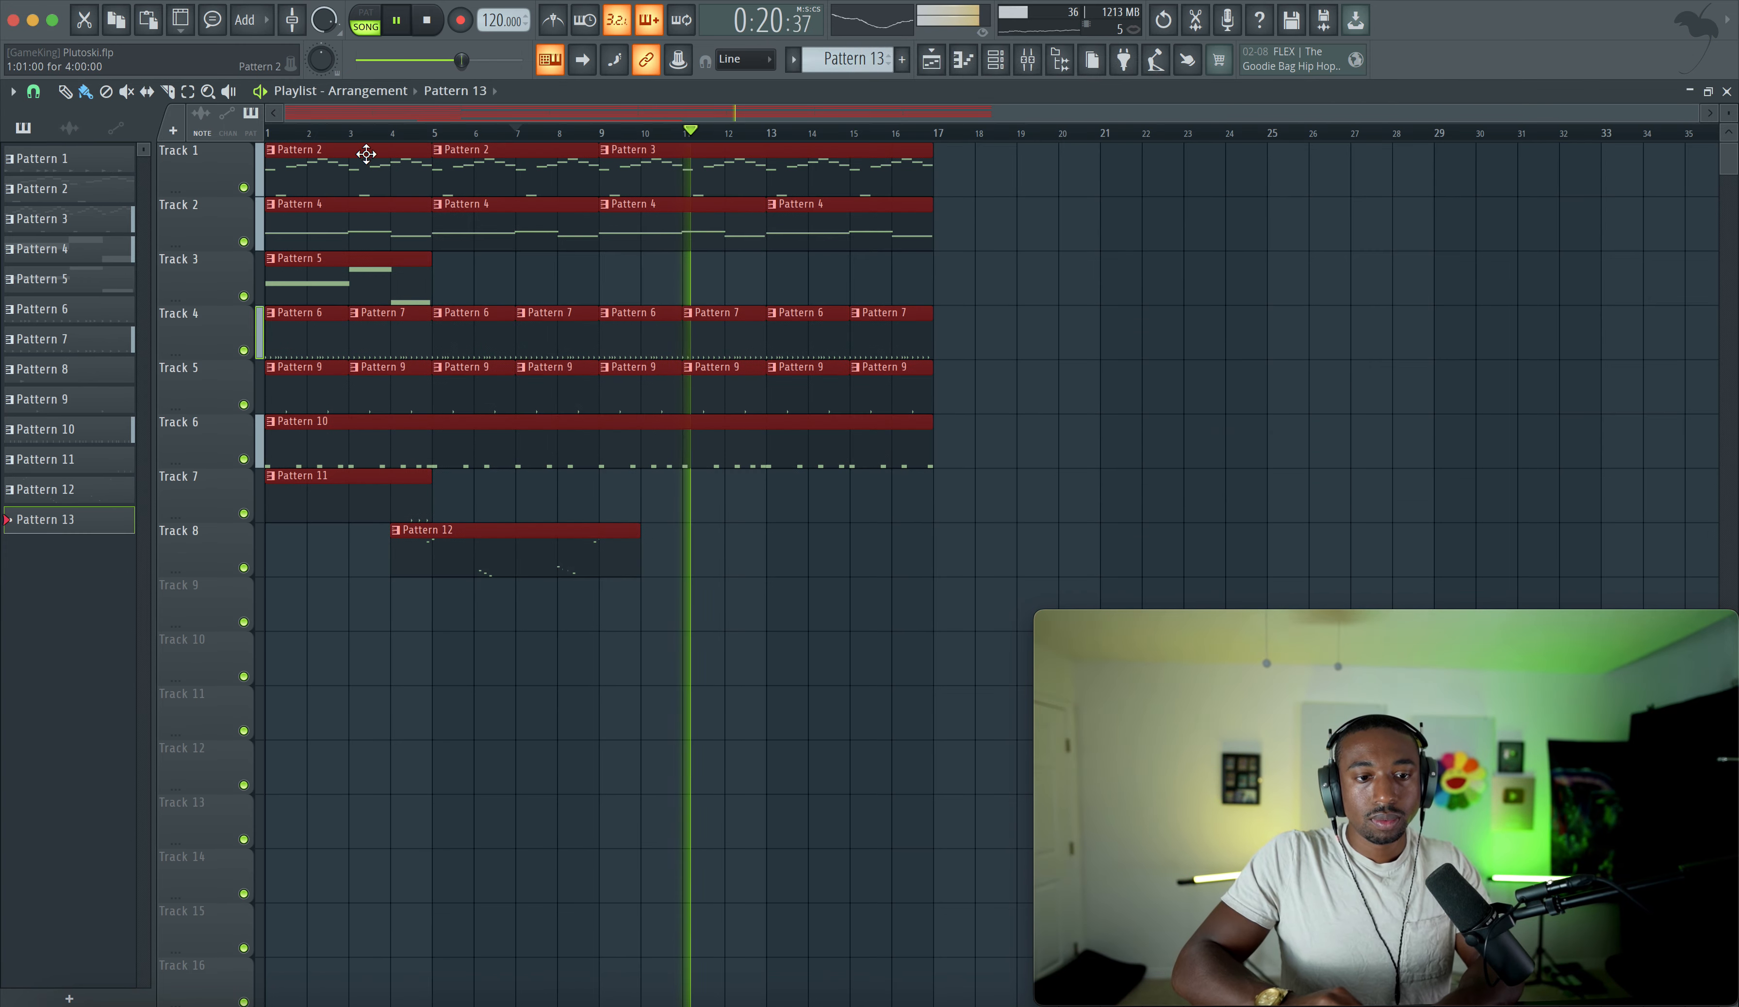
{"action": "left_click_drag", "start_coordinate": [341, 163], "coordinate": [1009, 156]}
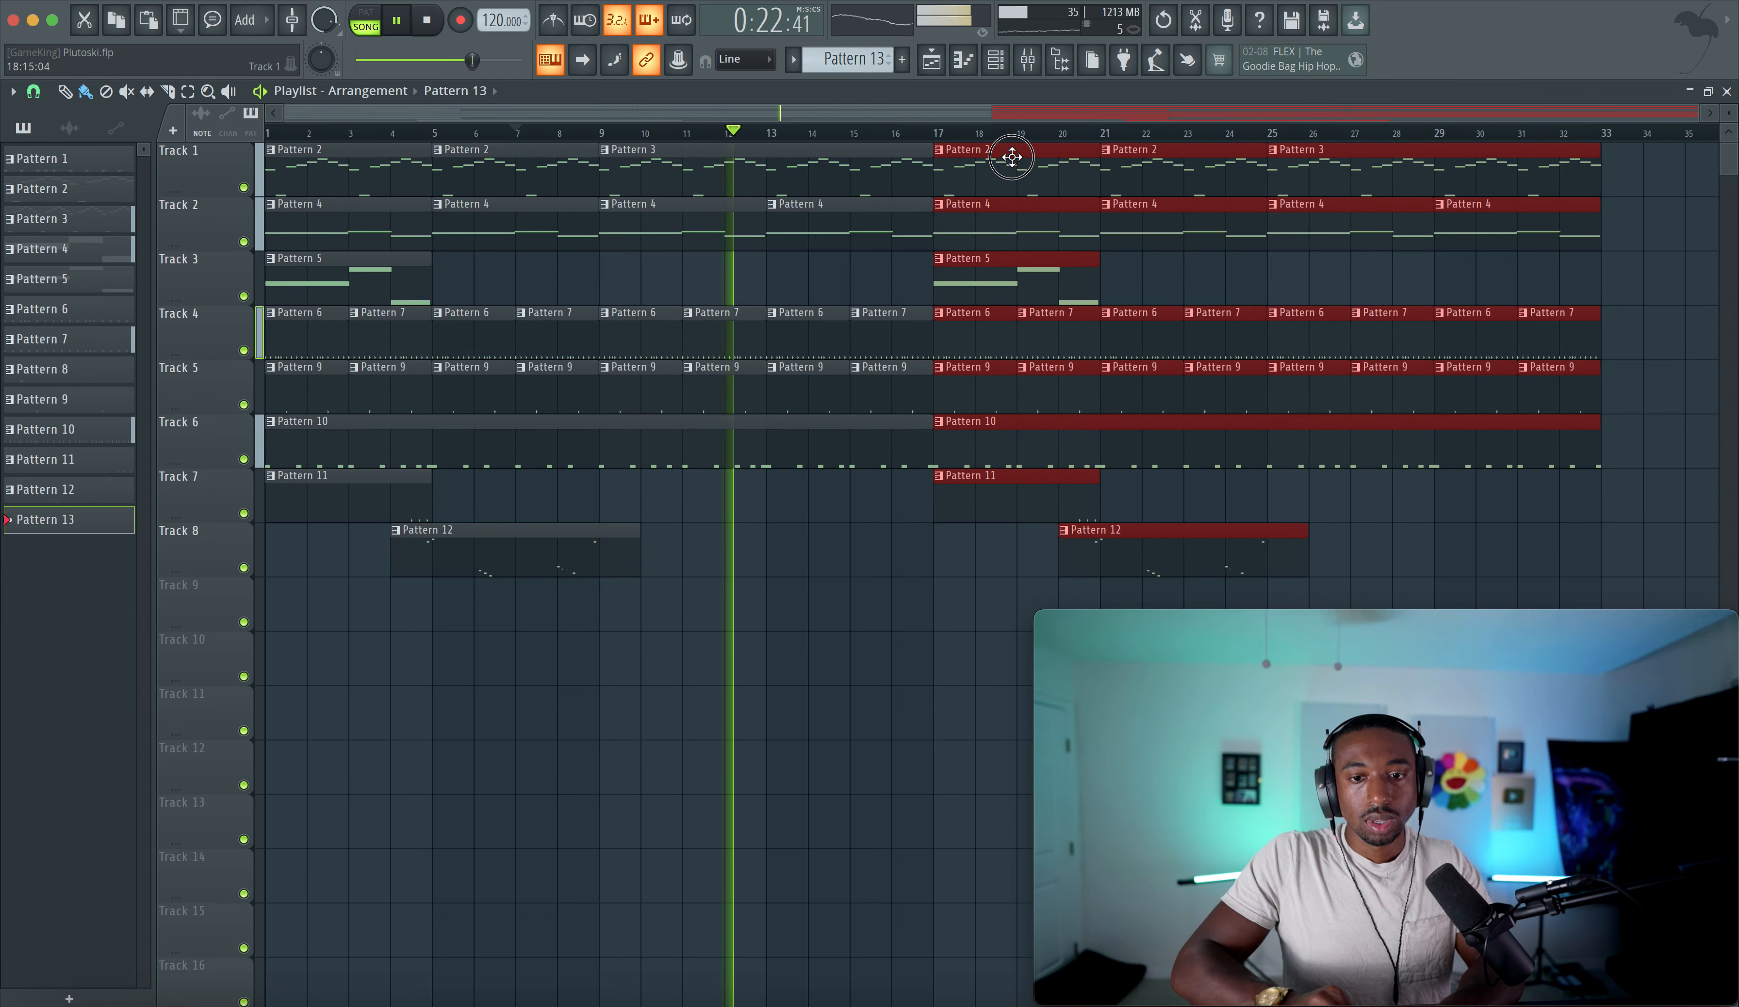
{"action": "key", "text": "space"}
- Remove the duplicated Track 1 and Track 2 clips from bar 17 onward
{"action": "right_click", "coordinate": [1000, 221]}
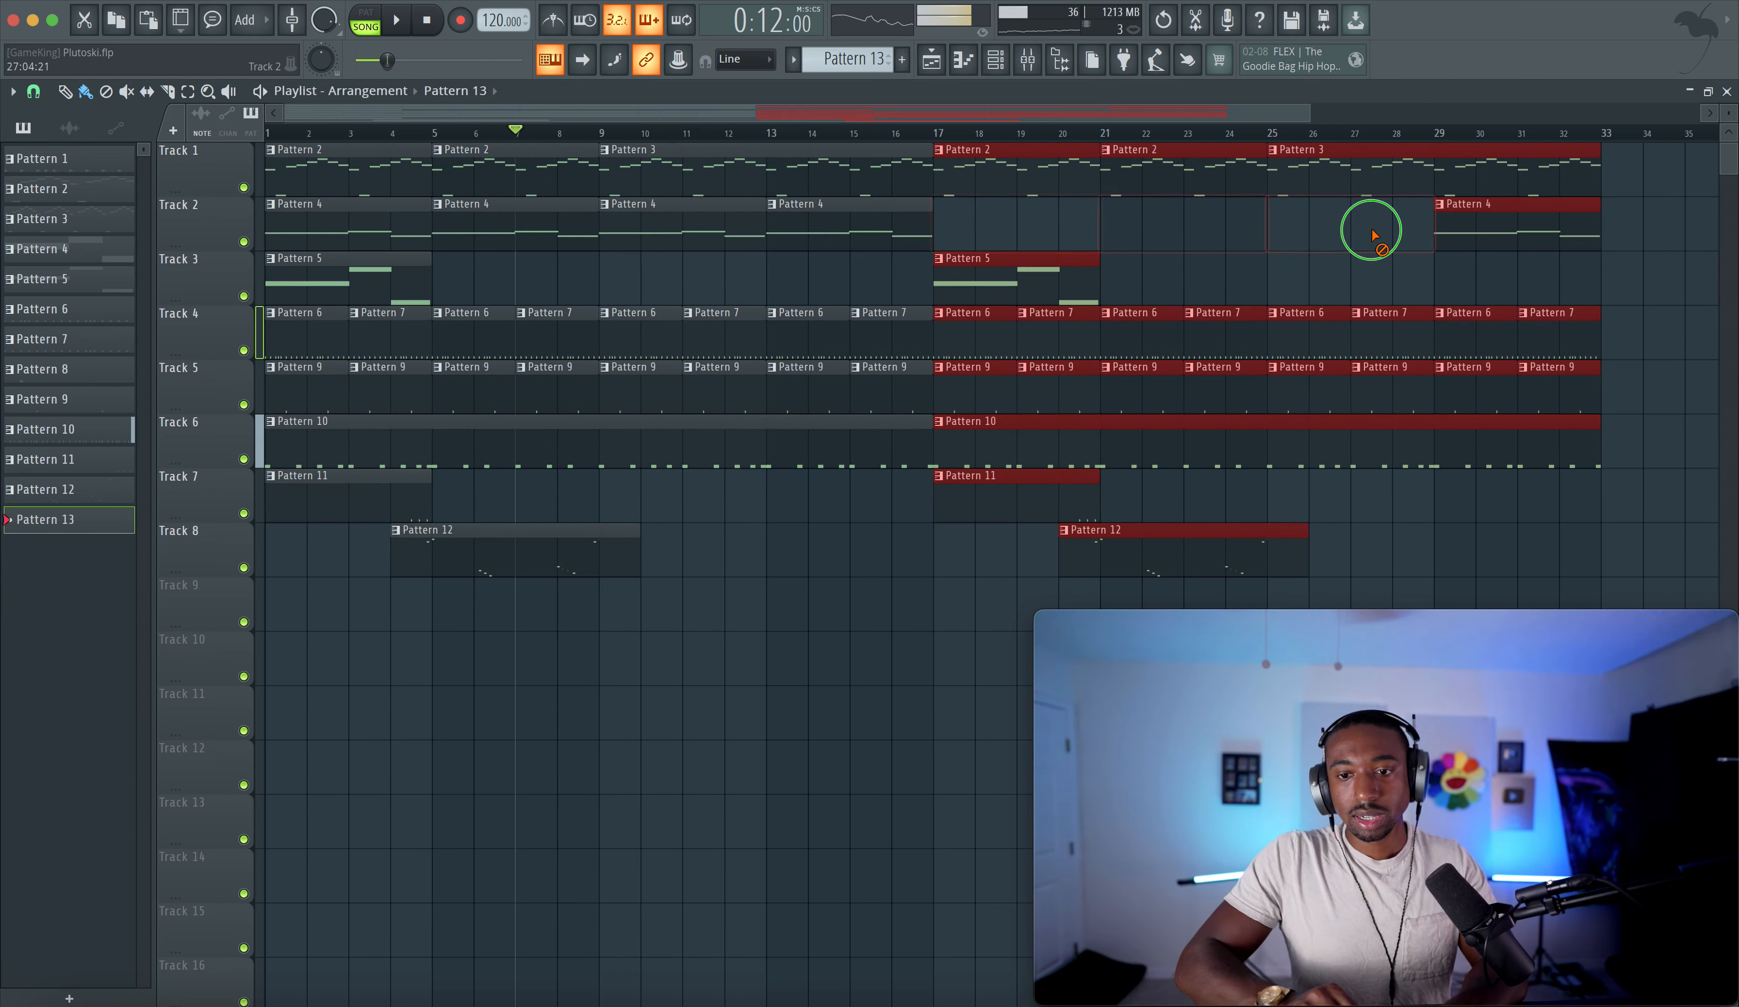
{"action": "right_click", "coordinate": [1168, 173]}
{"action": "right_click", "coordinate": [1038, 187]}
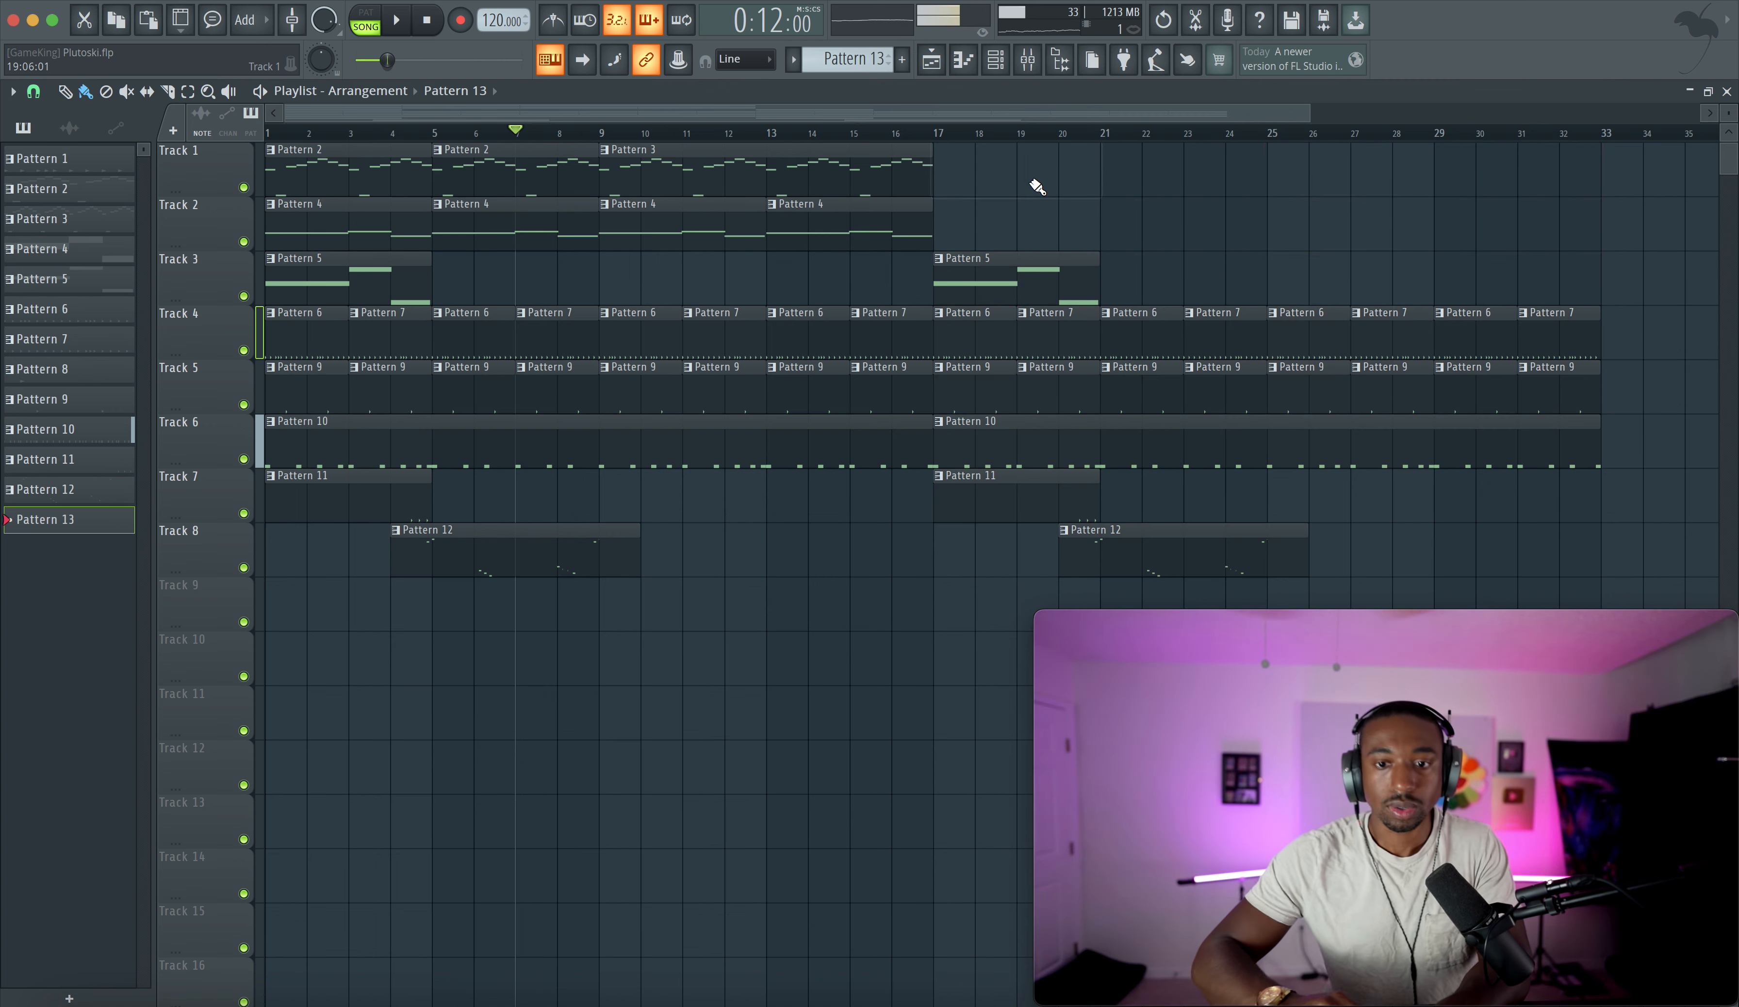
{"action": "left_click", "coordinate": [933, 67]}
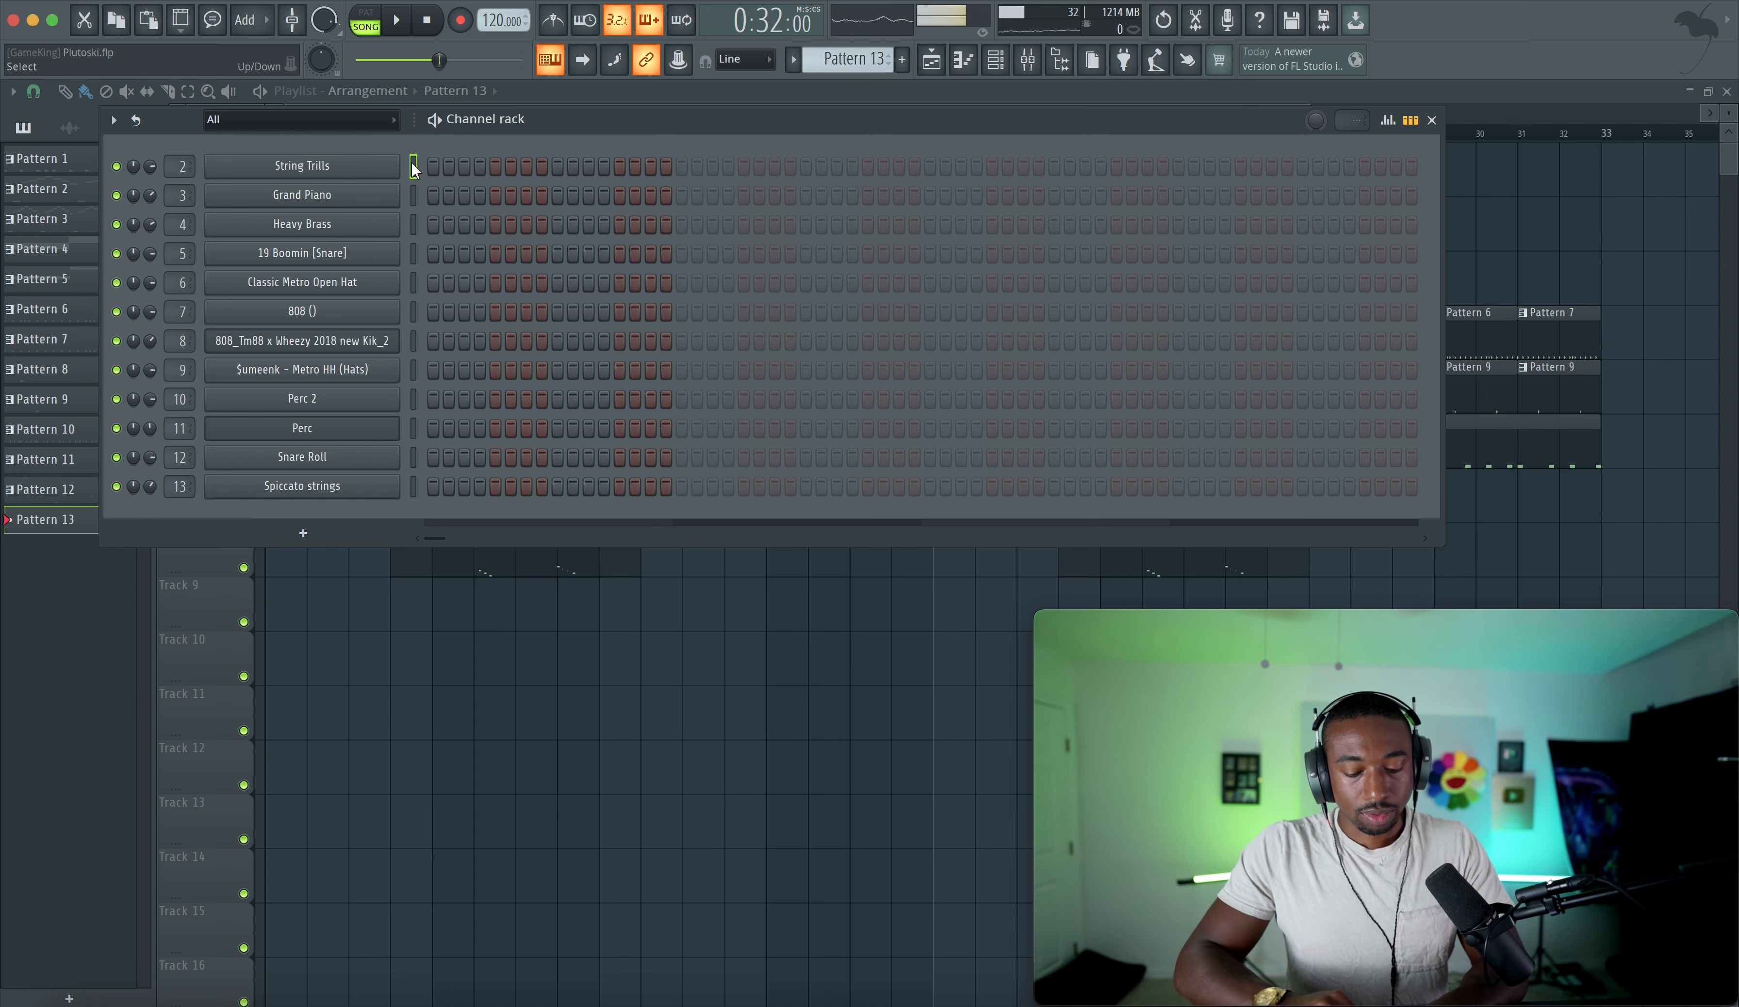
{"action": "key", "text": "F6"}
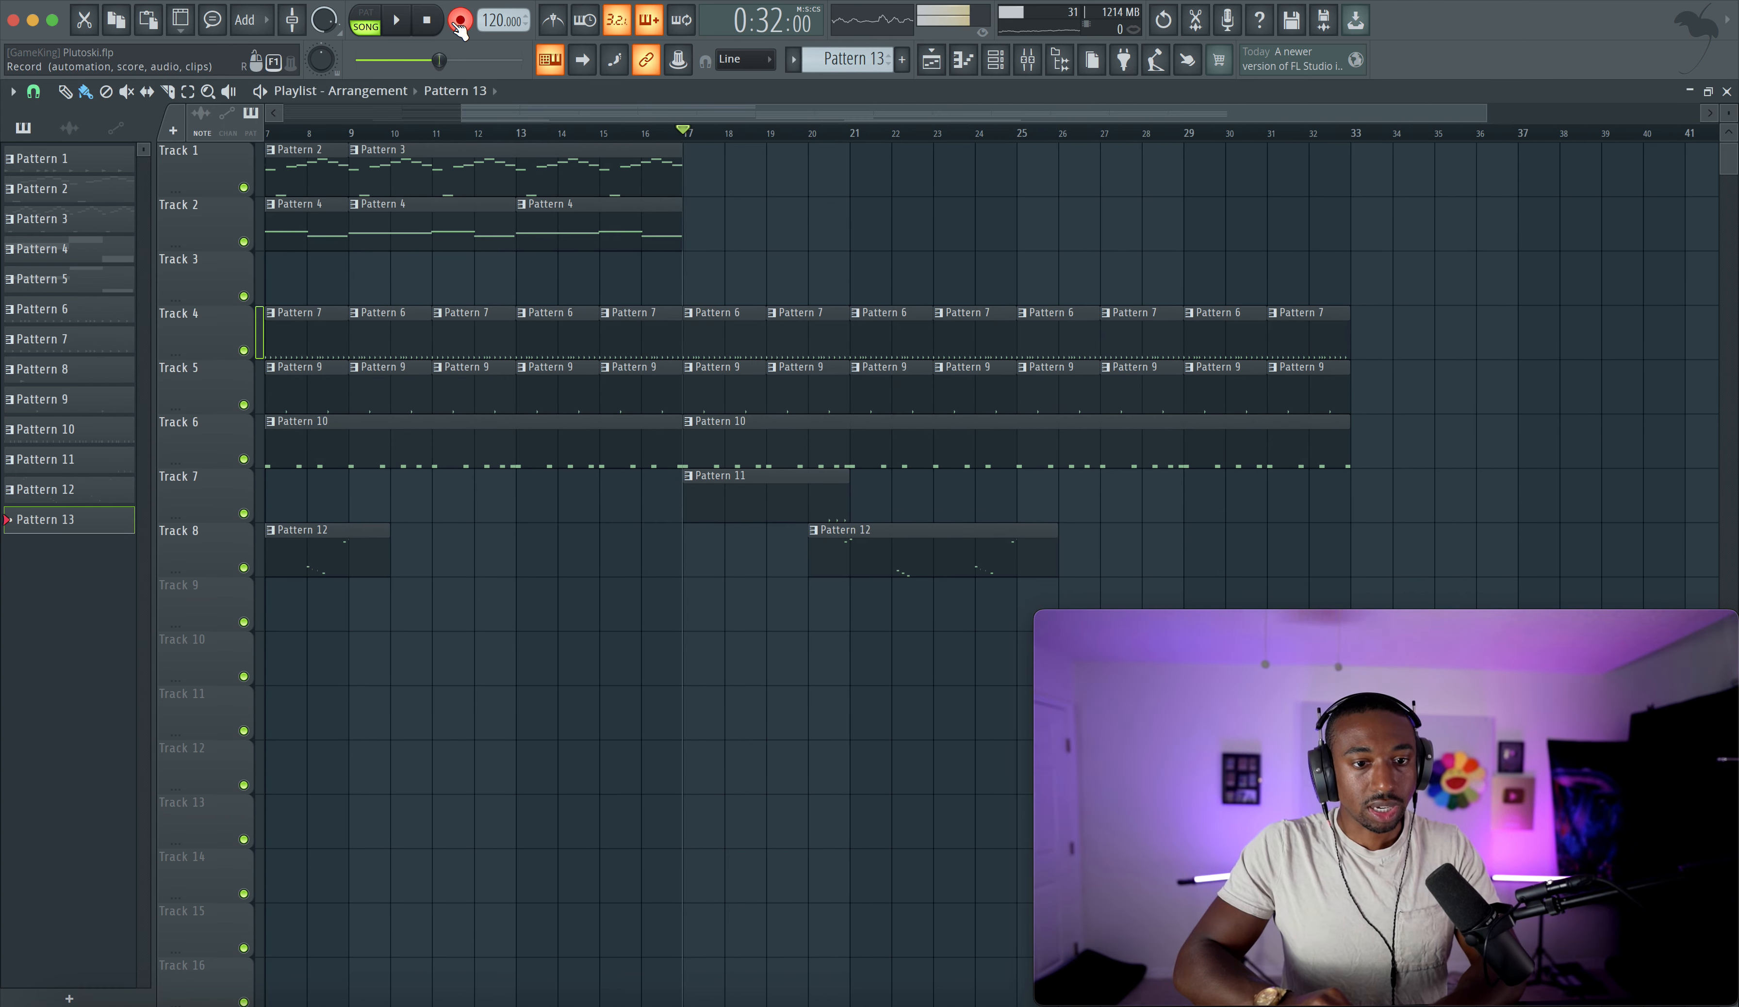
- Play the arrangement, copy the Track 1 Pattern 3 clip to bar 17 and make it unique
{"action": "key", "text": "space"}
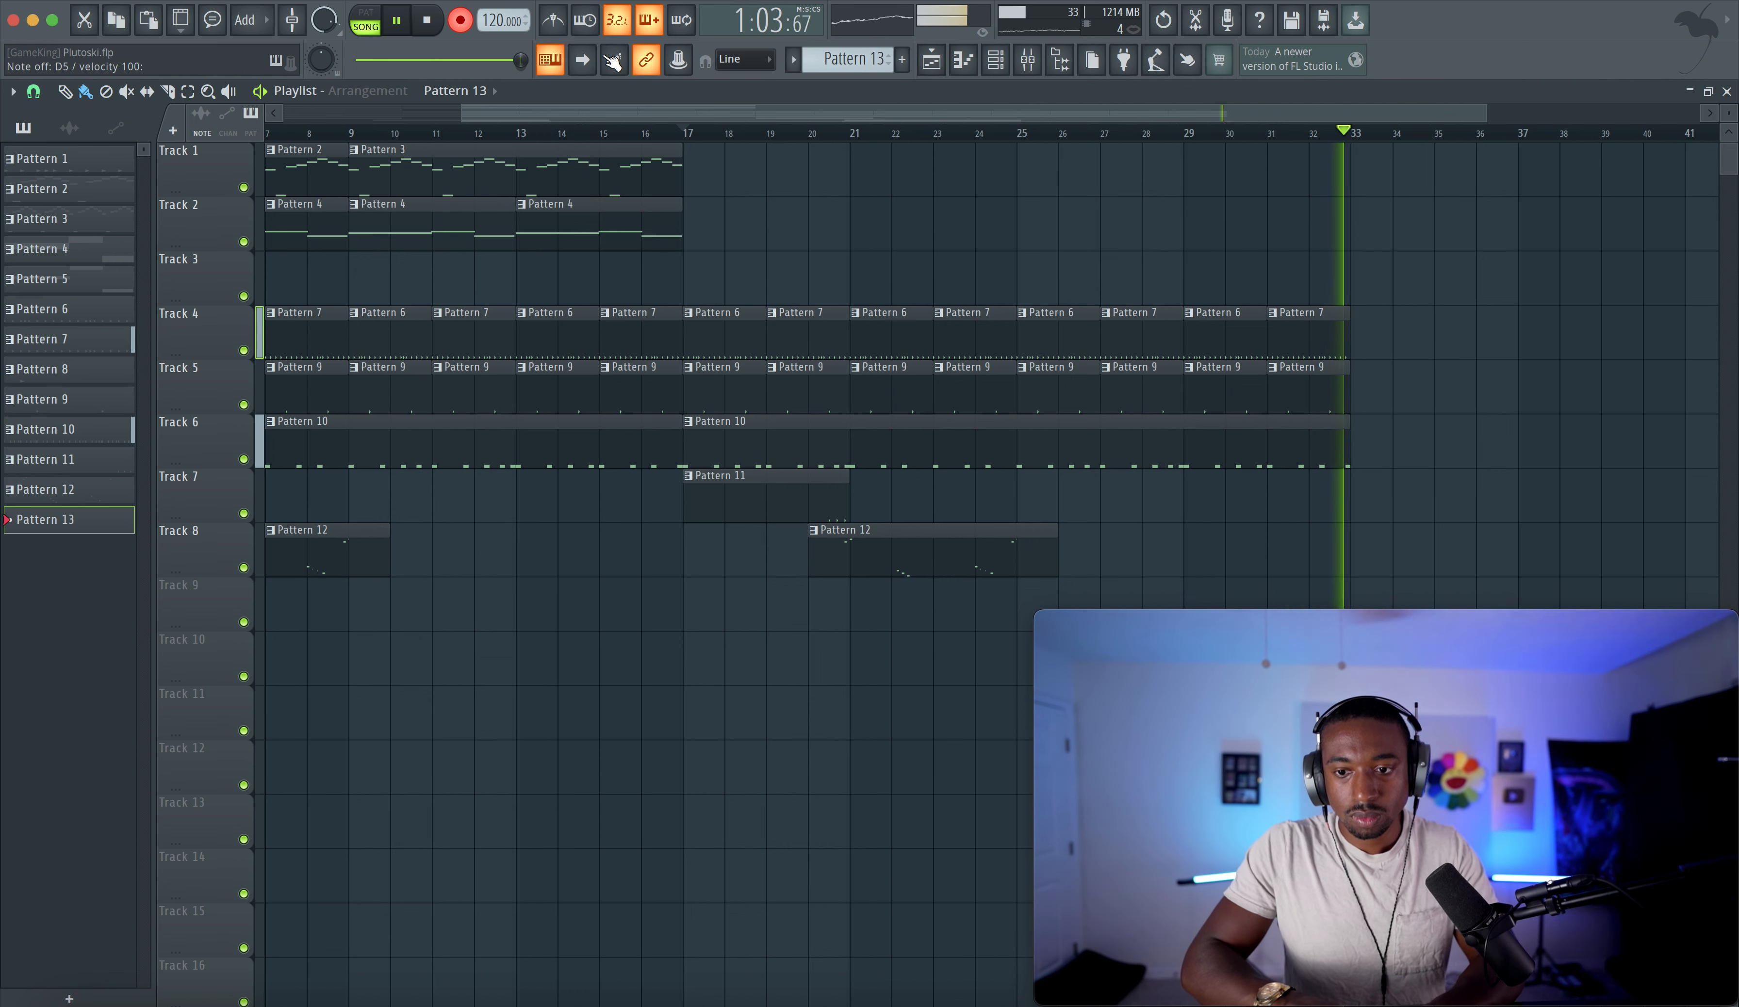
{"action": "key", "text": "space"}
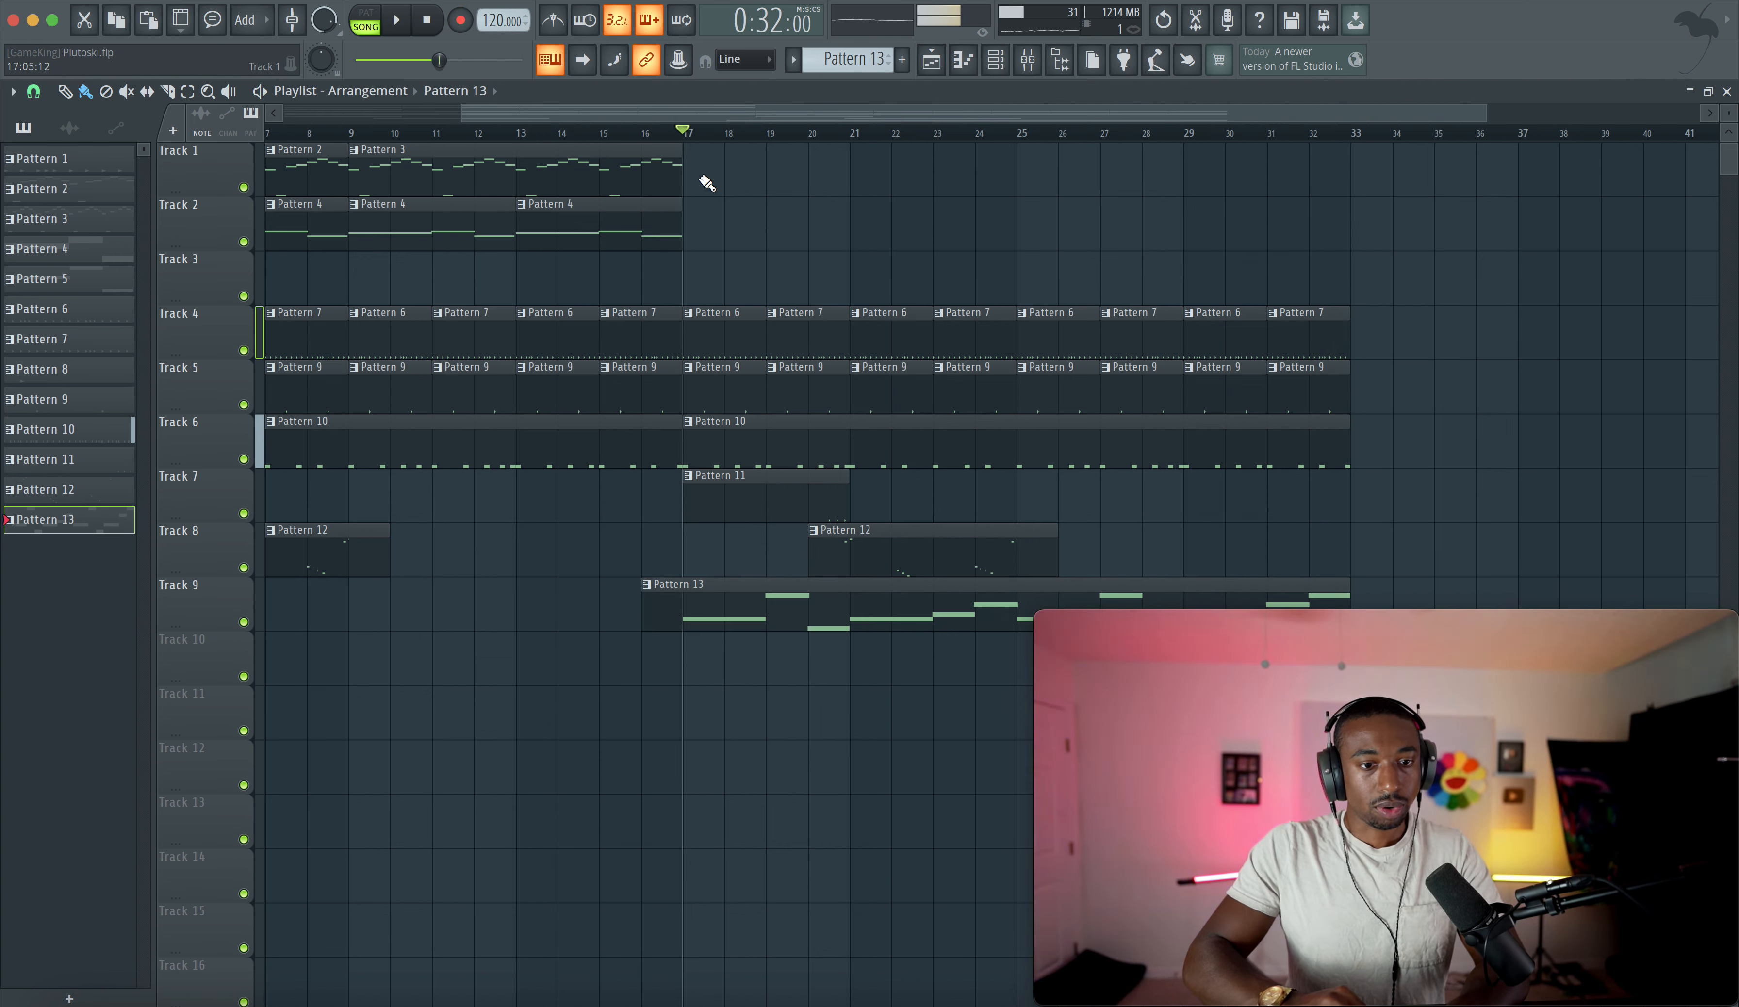
{"action": "left_click_drag", "start_coordinate": [458, 171], "coordinate": [883, 153]}
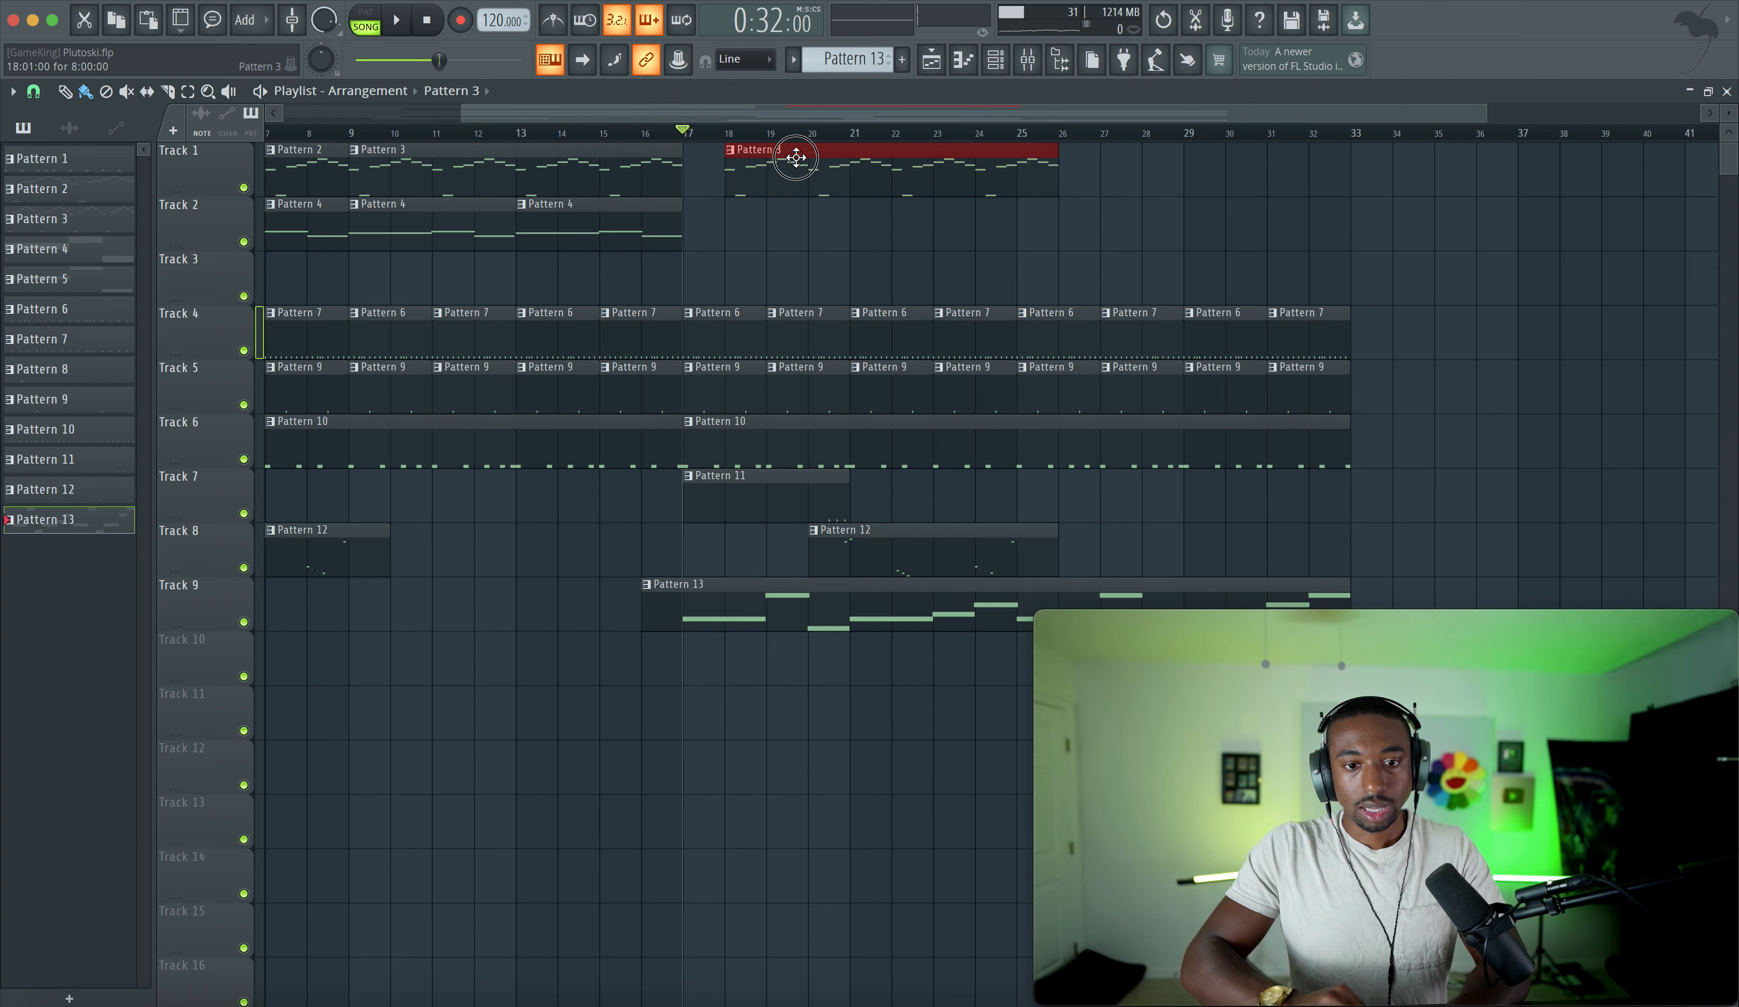
{"action": "left_click", "coordinate": [687, 150]}
{"action": "left_click", "coordinate": [733, 336]}
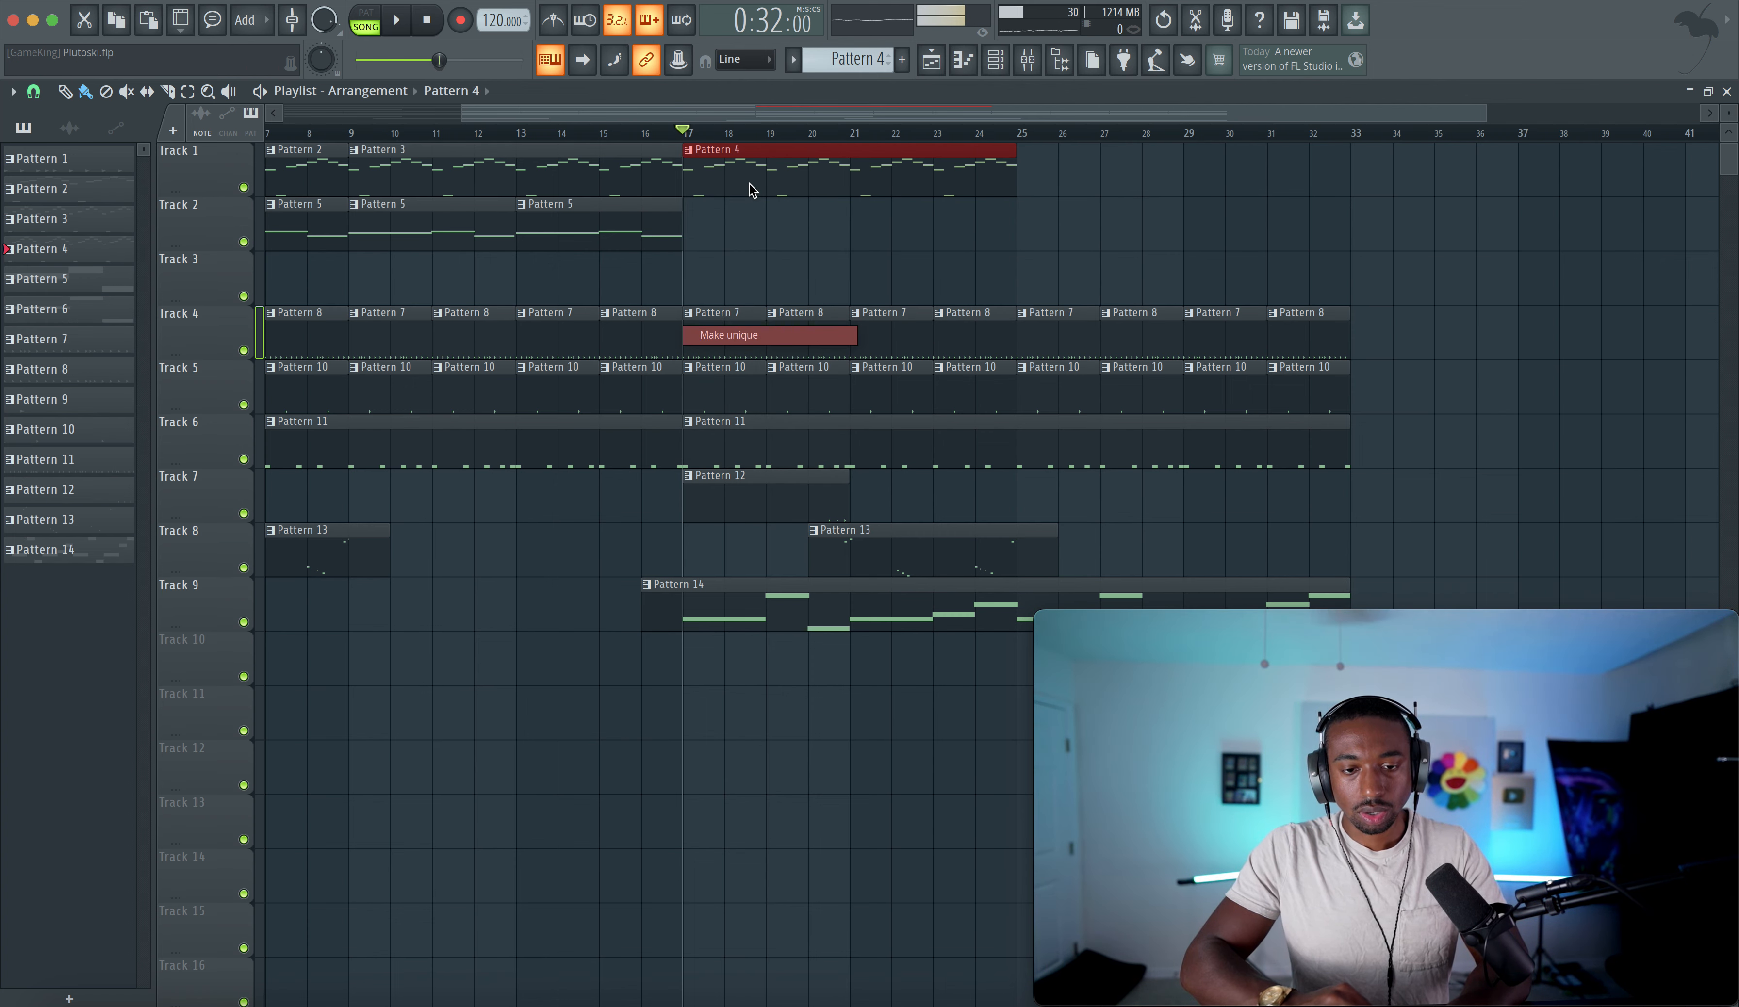
- Open the new Pattern 4 in the piano roll and lower the G6 note near bar 7 to F6
{"action": "double_click", "coordinate": [749, 182]}
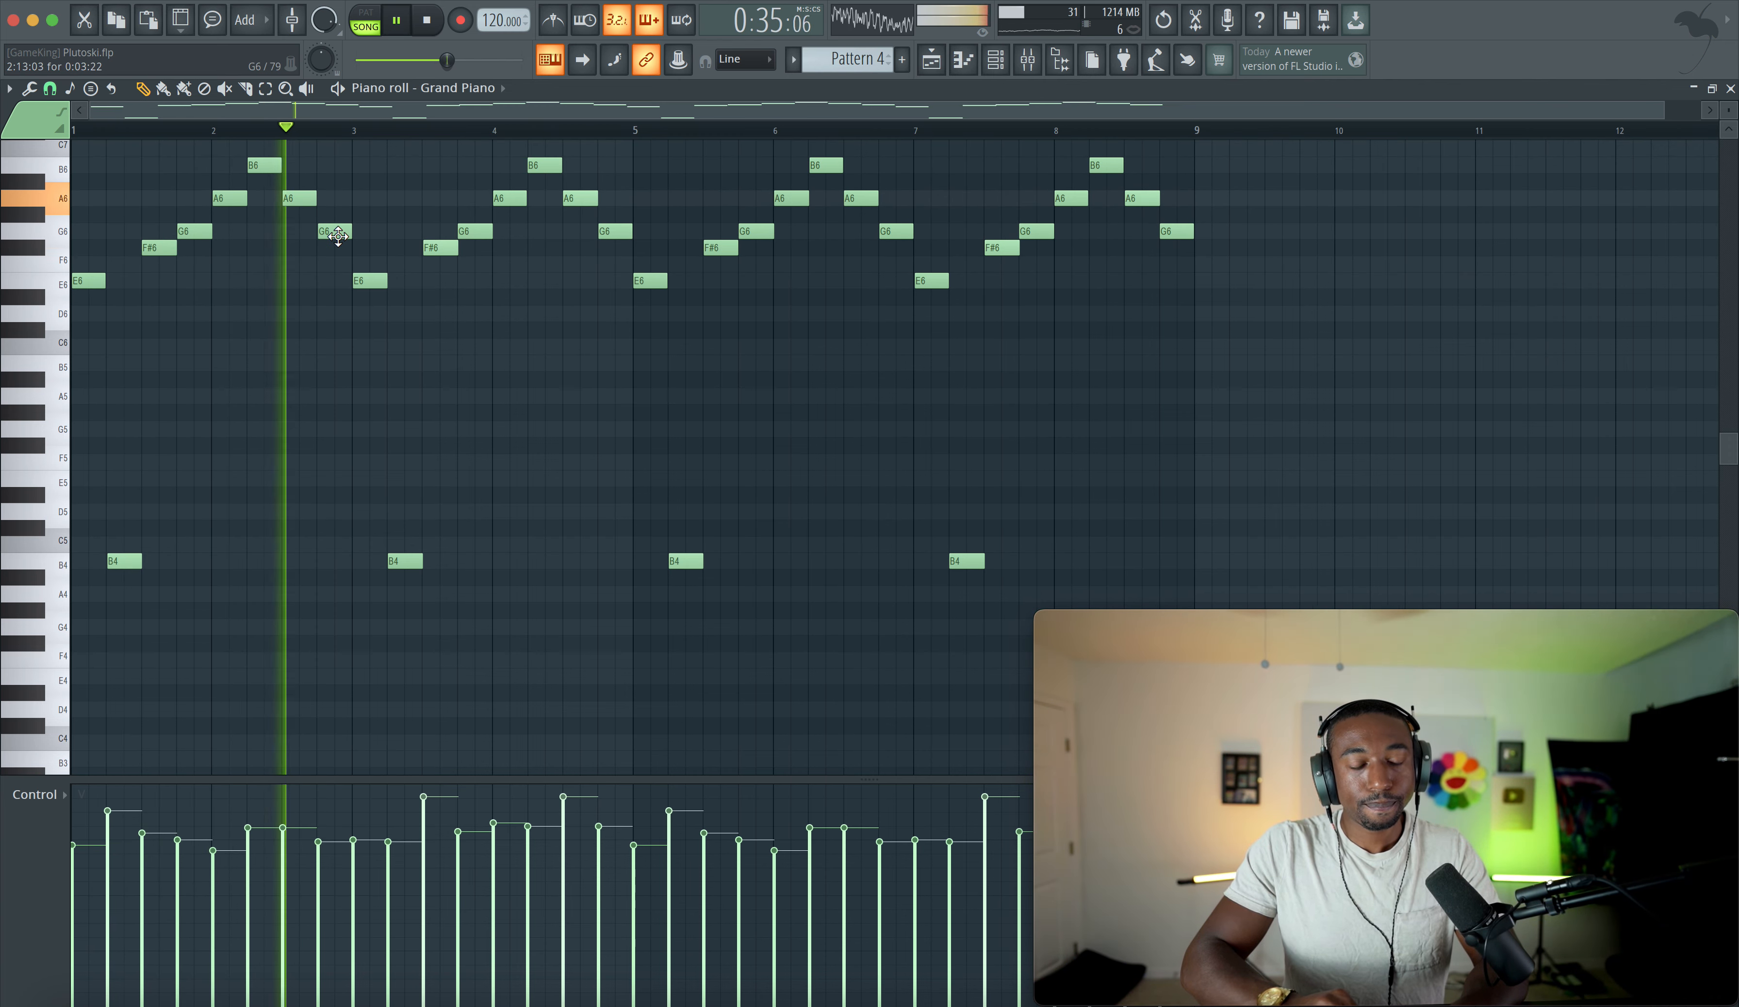
{"action": "key", "text": "space"}
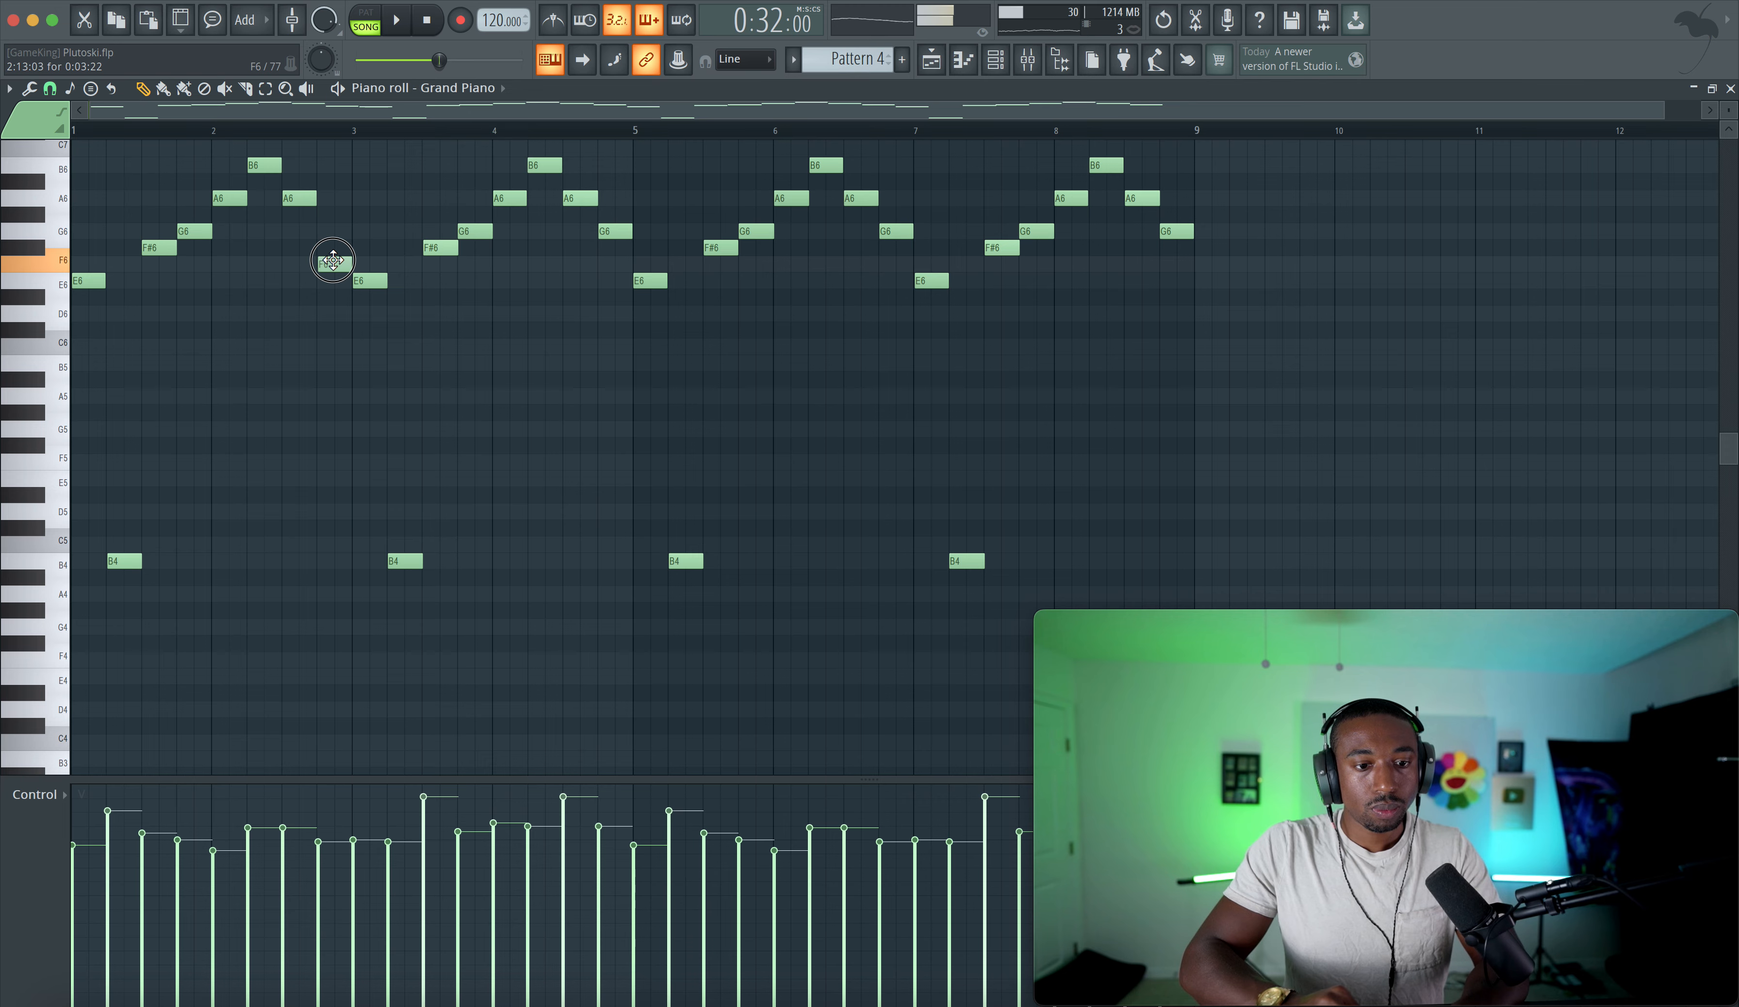
{"action": "key", "text": "space"}
{"action": "left_click", "coordinate": [892, 235]}
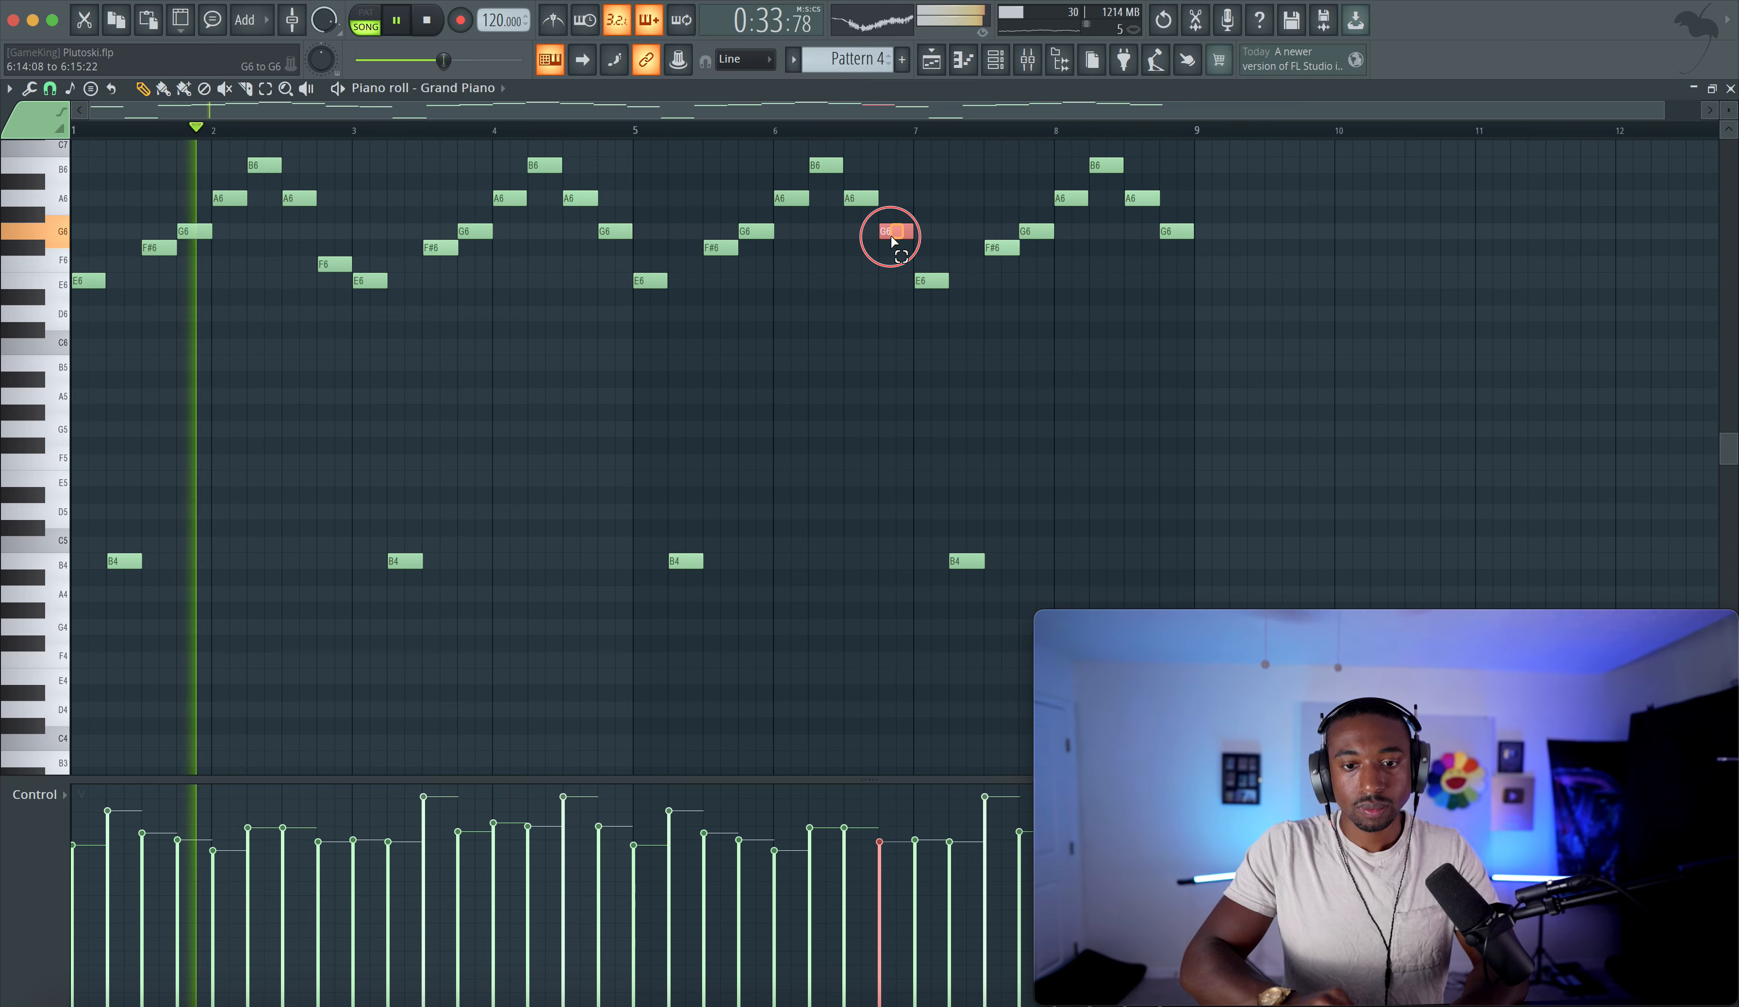
{"action": "left_click_drag", "start_coordinate": [891, 239], "coordinate": [892, 267]}
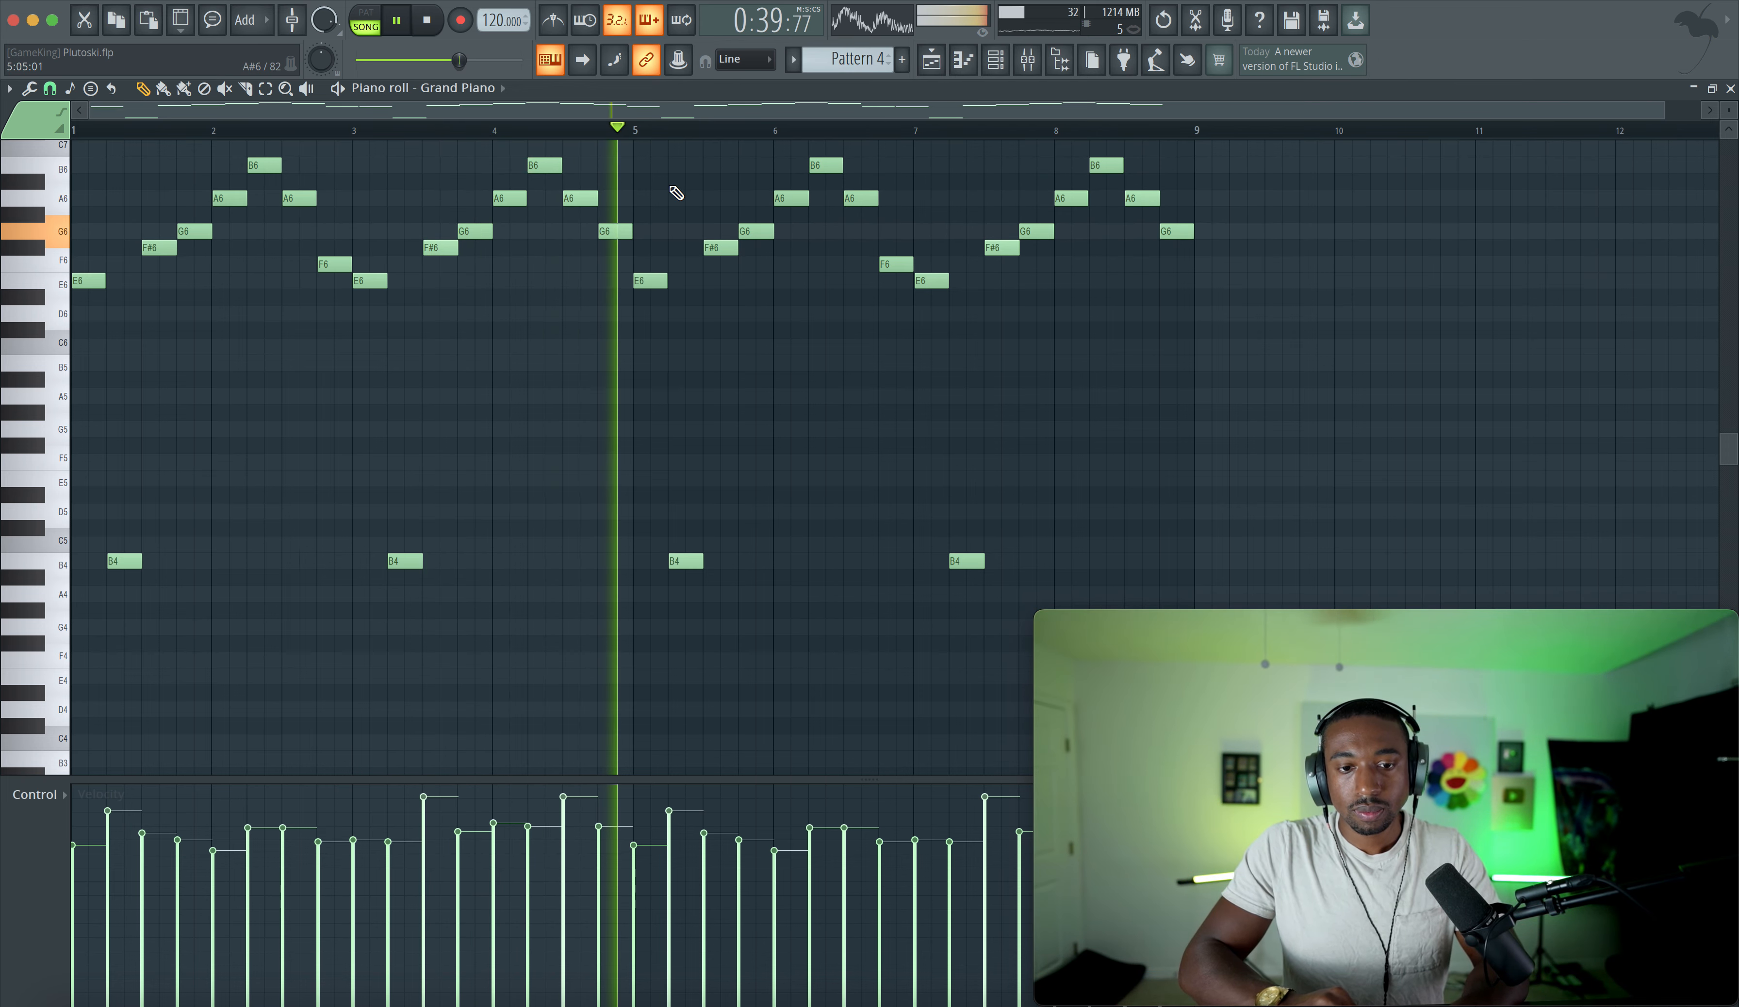
{"action": "key", "text": "space"}
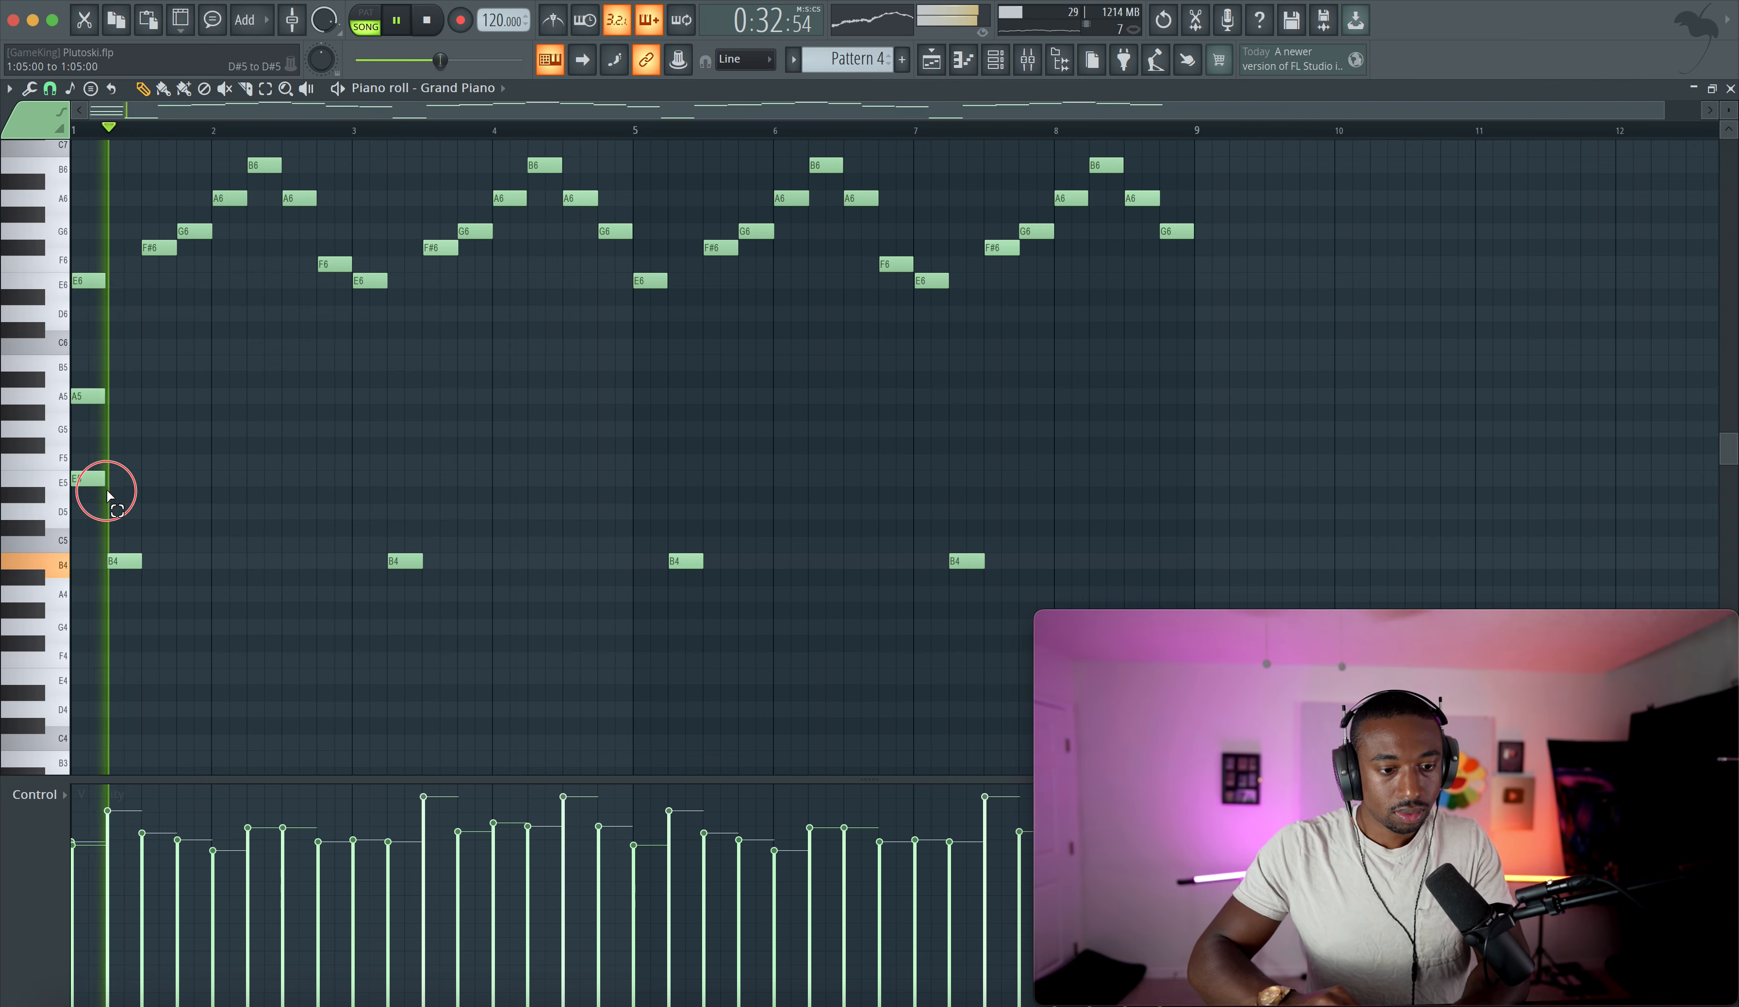
- Write a lower A5, E5 and F5 chord voicing across bars 1–3 of Pattern 4 and duplicate it to bar 5
{"action": "left_click_drag", "start_coordinate": [104, 485], "coordinate": [125, 393]}
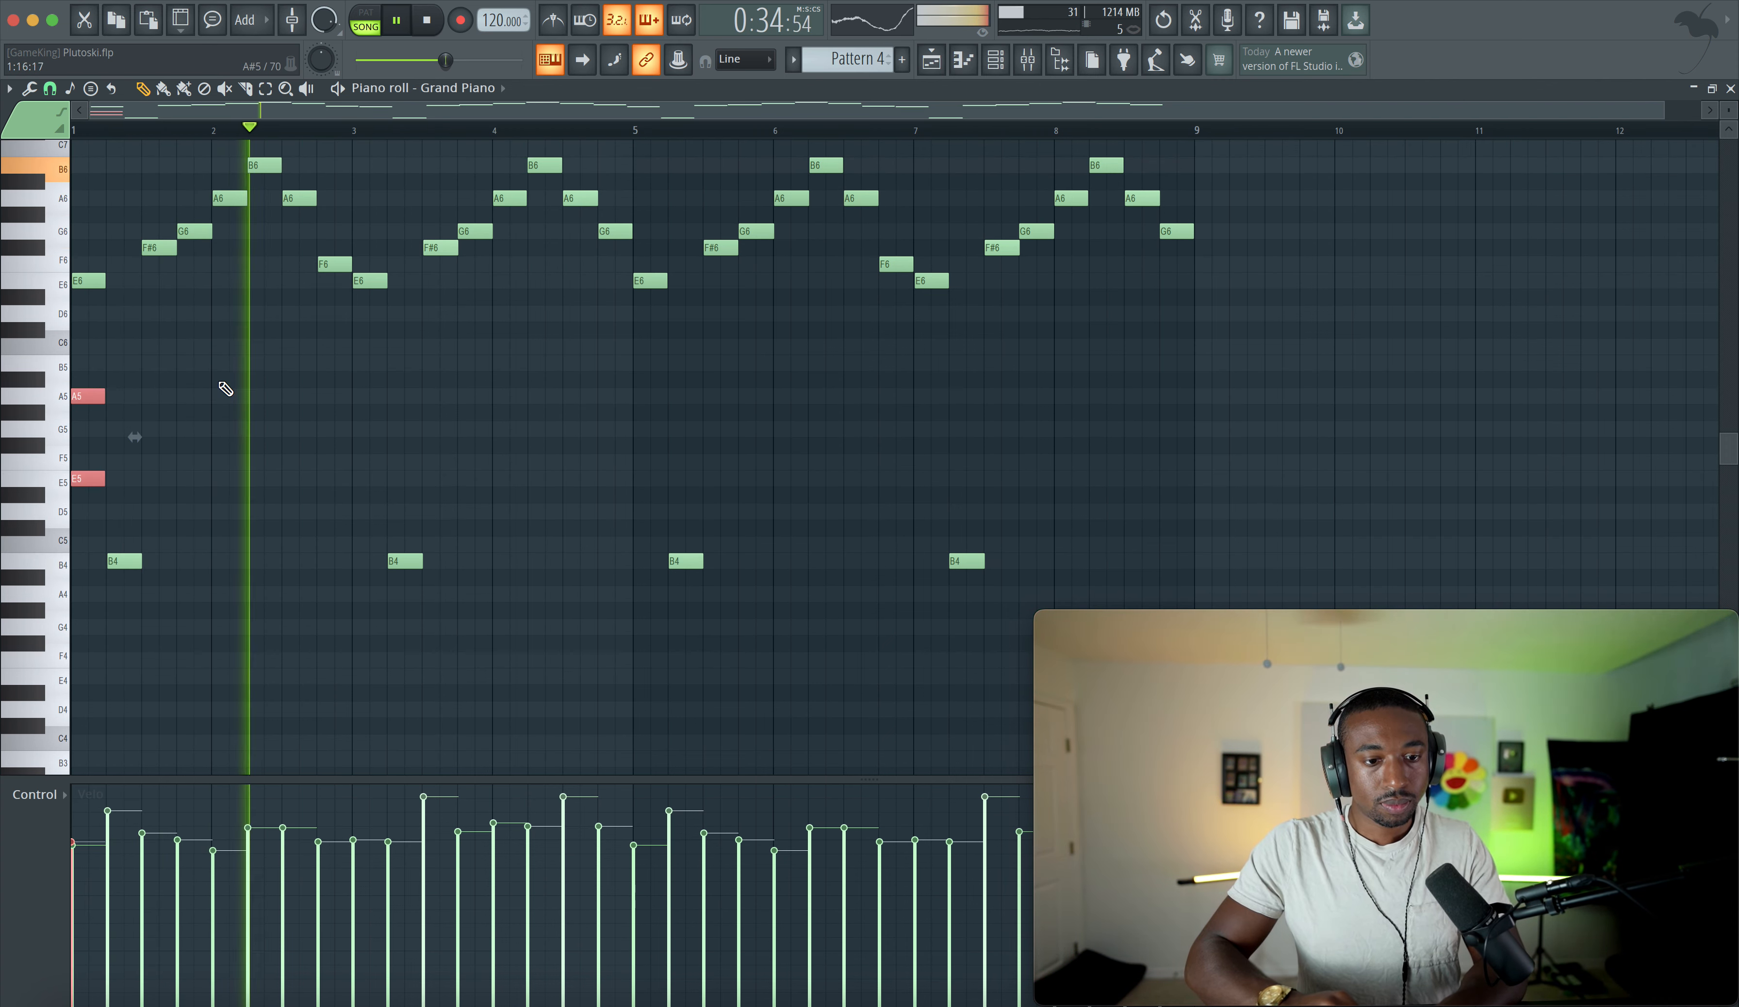
{"action": "key", "text": "space"}
{"action": "key", "text": "space"}
{"action": "left_click_drag", "start_coordinate": [221, 391], "coordinate": [351, 395]}
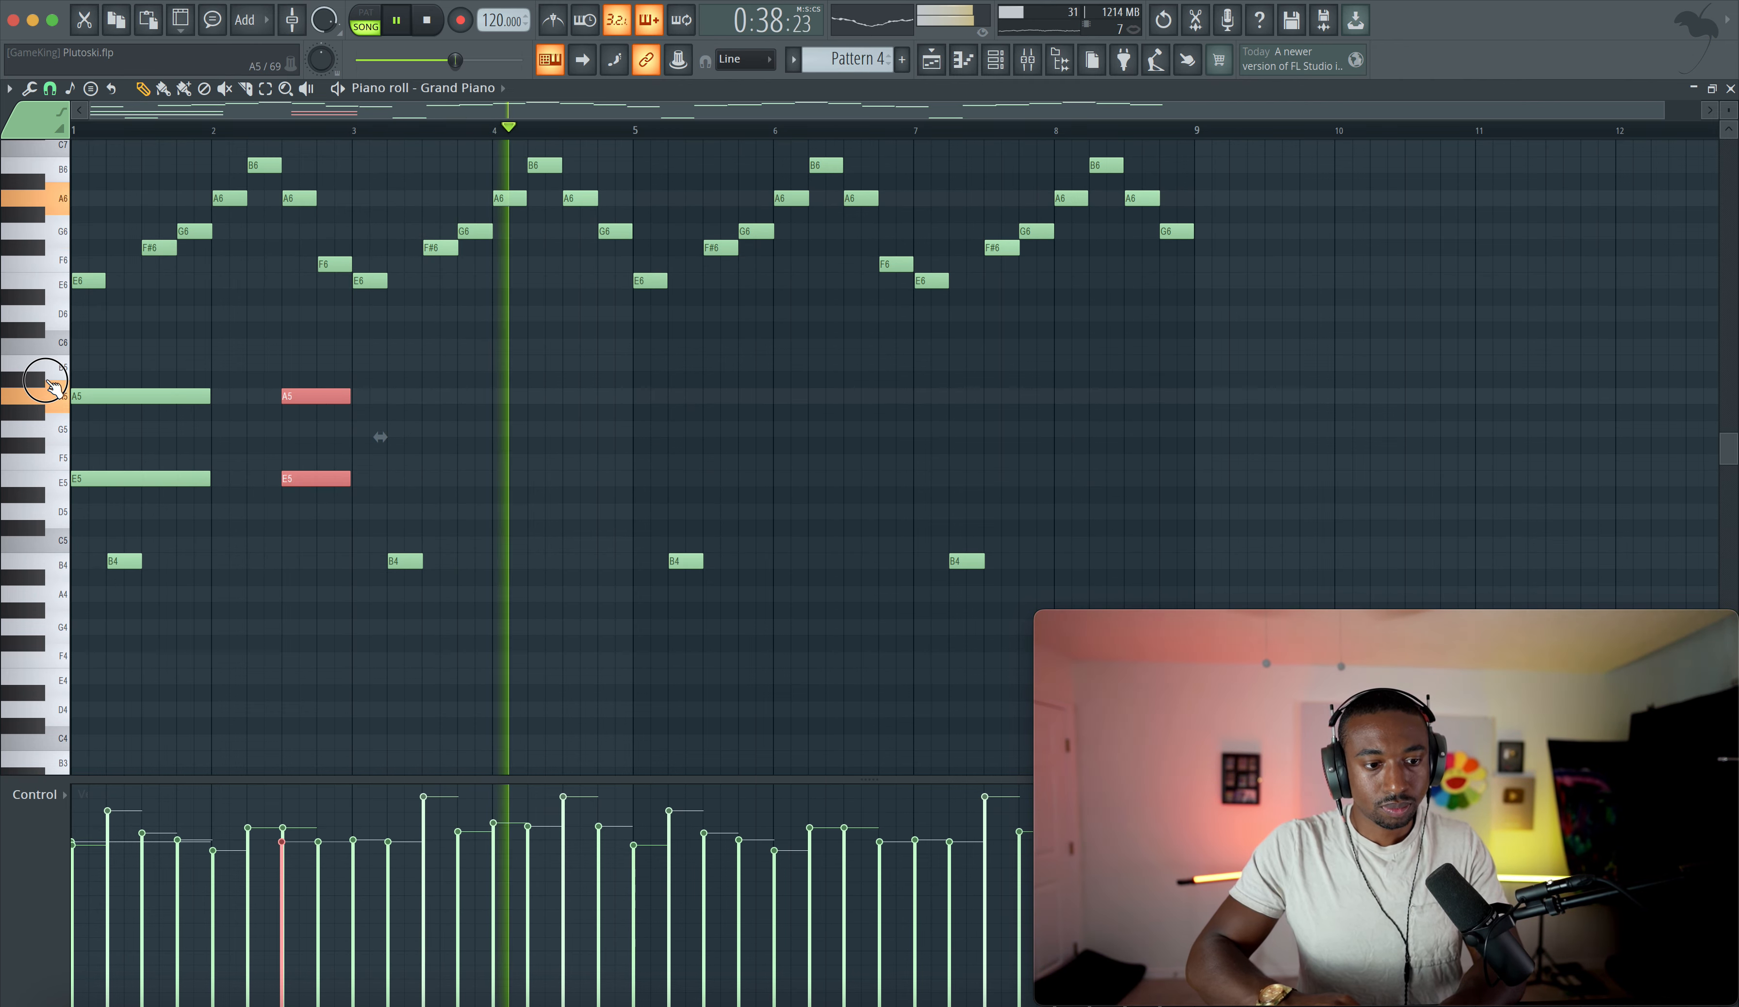
{"action": "left_click", "coordinate": [55, 479]}
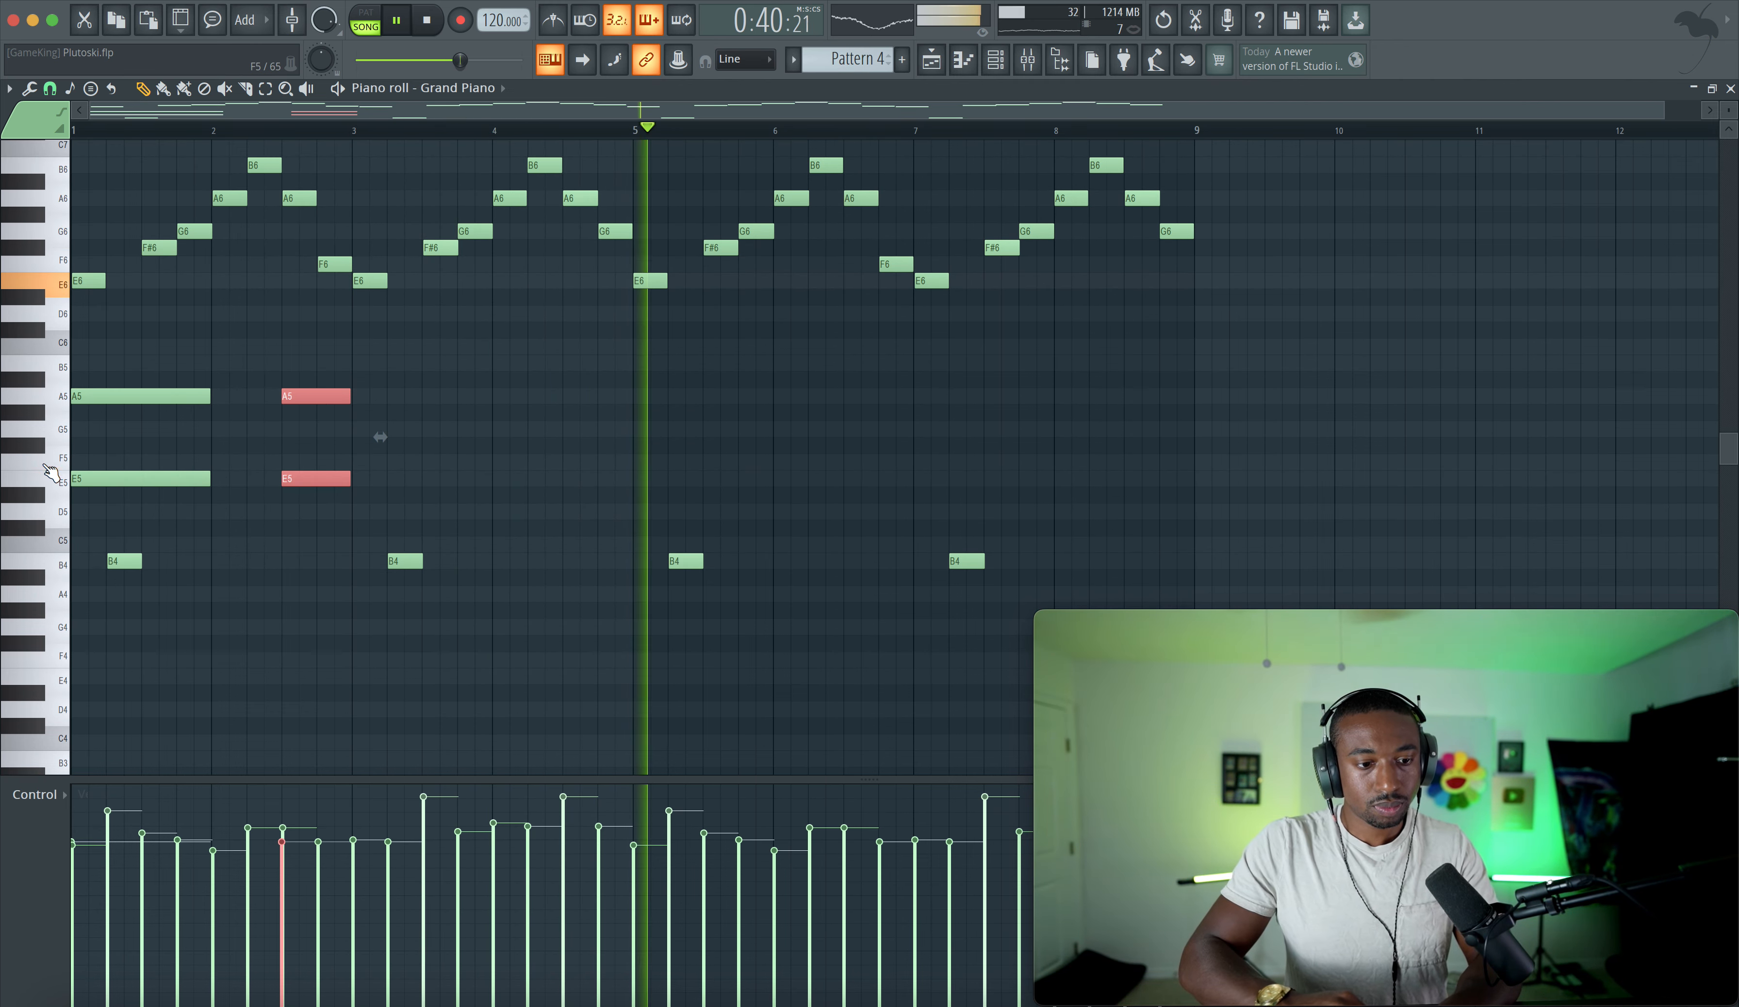
{"action": "left_click", "coordinate": [369, 462]}
{"action": "left_click", "coordinate": [358, 396]}
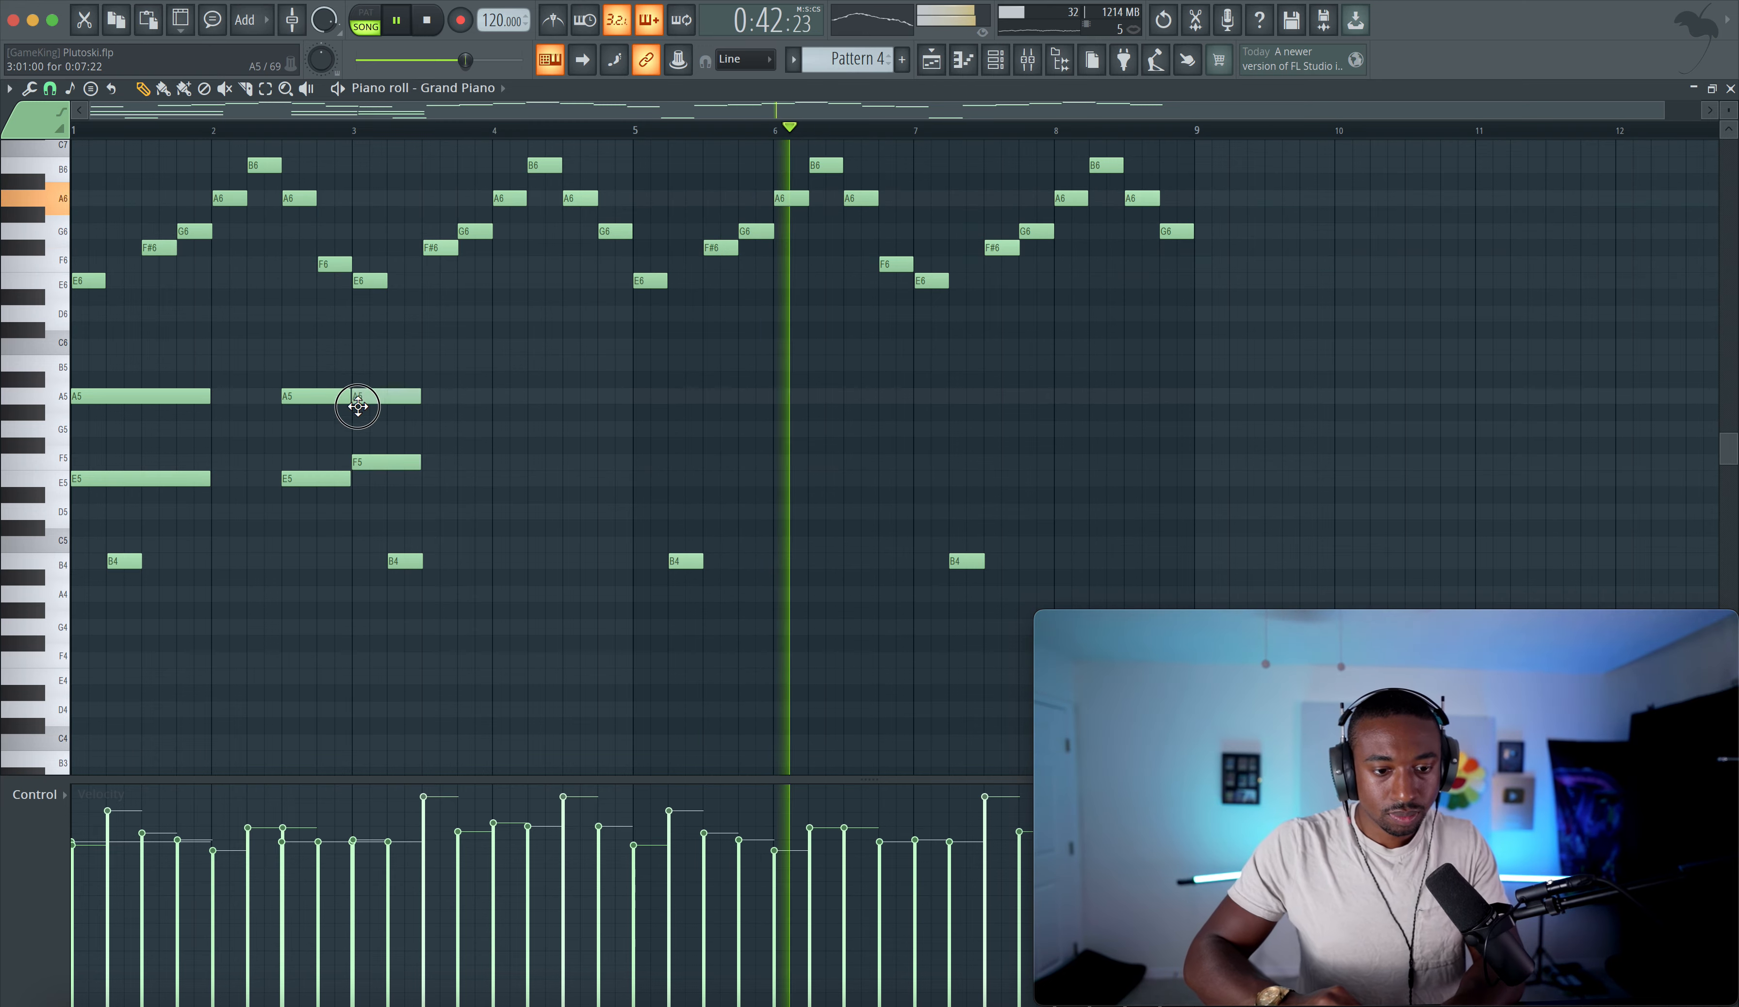
{"action": "left_click_drag", "start_coordinate": [429, 377], "coordinate": [688, 474]}
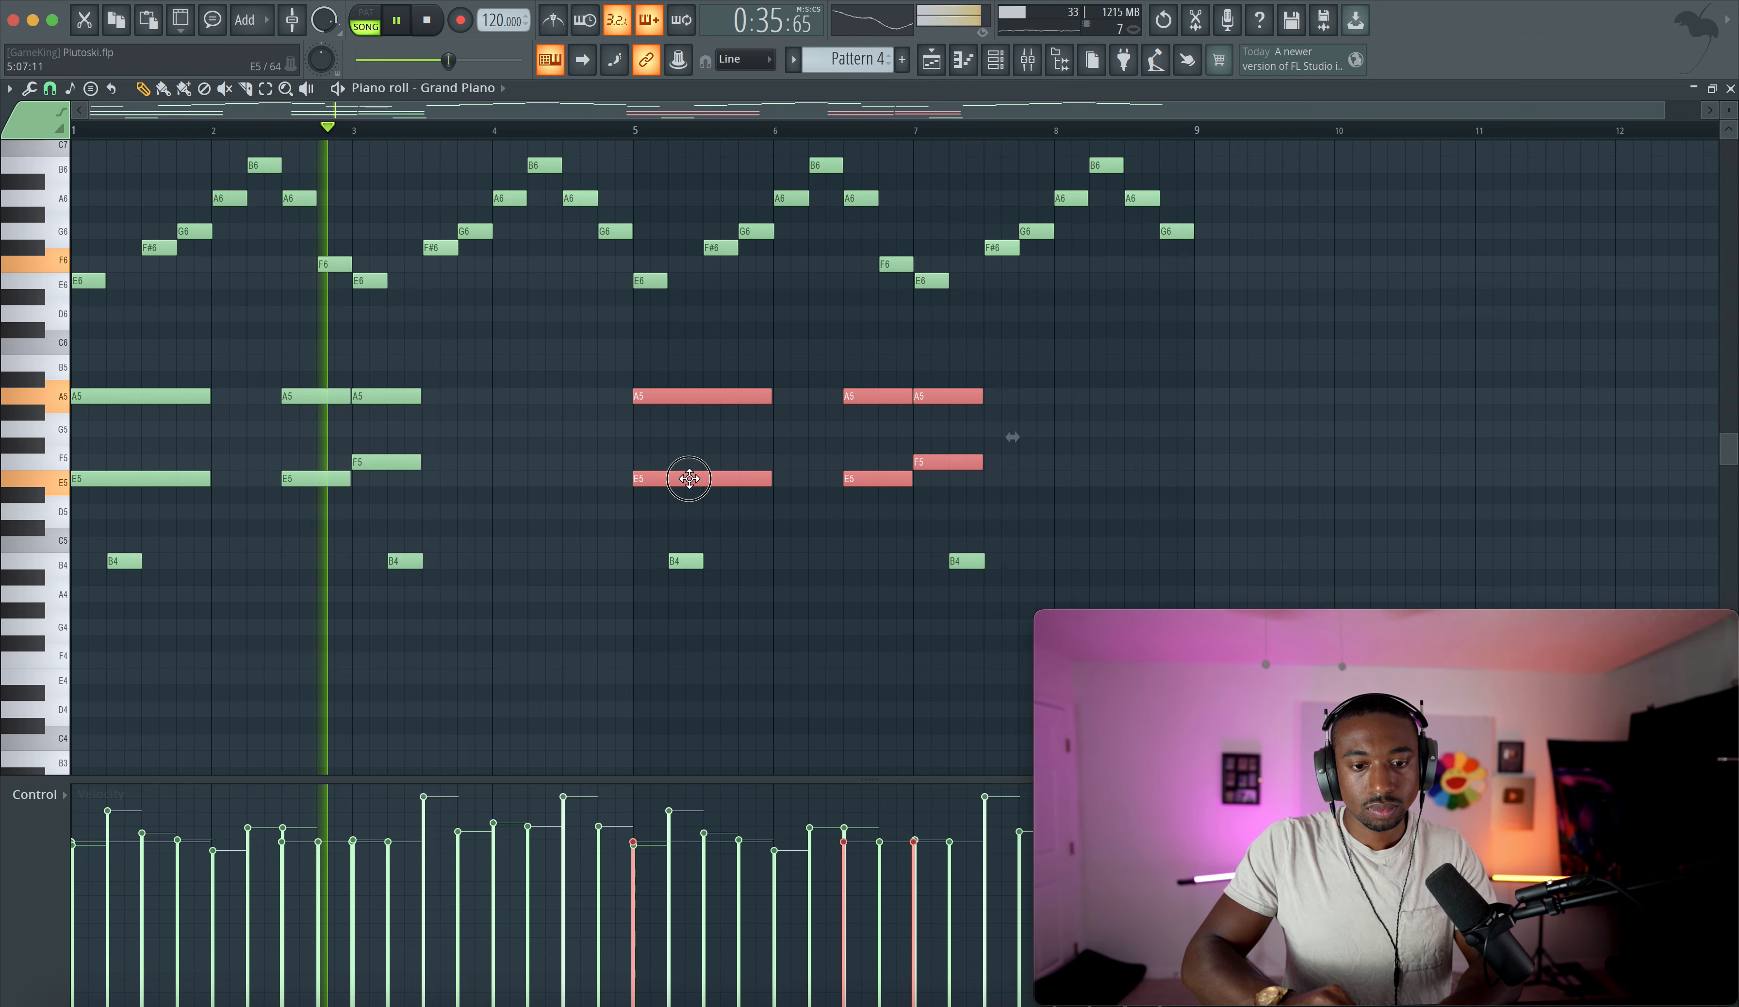
{"action": "left_click", "coordinate": [579, 476]}
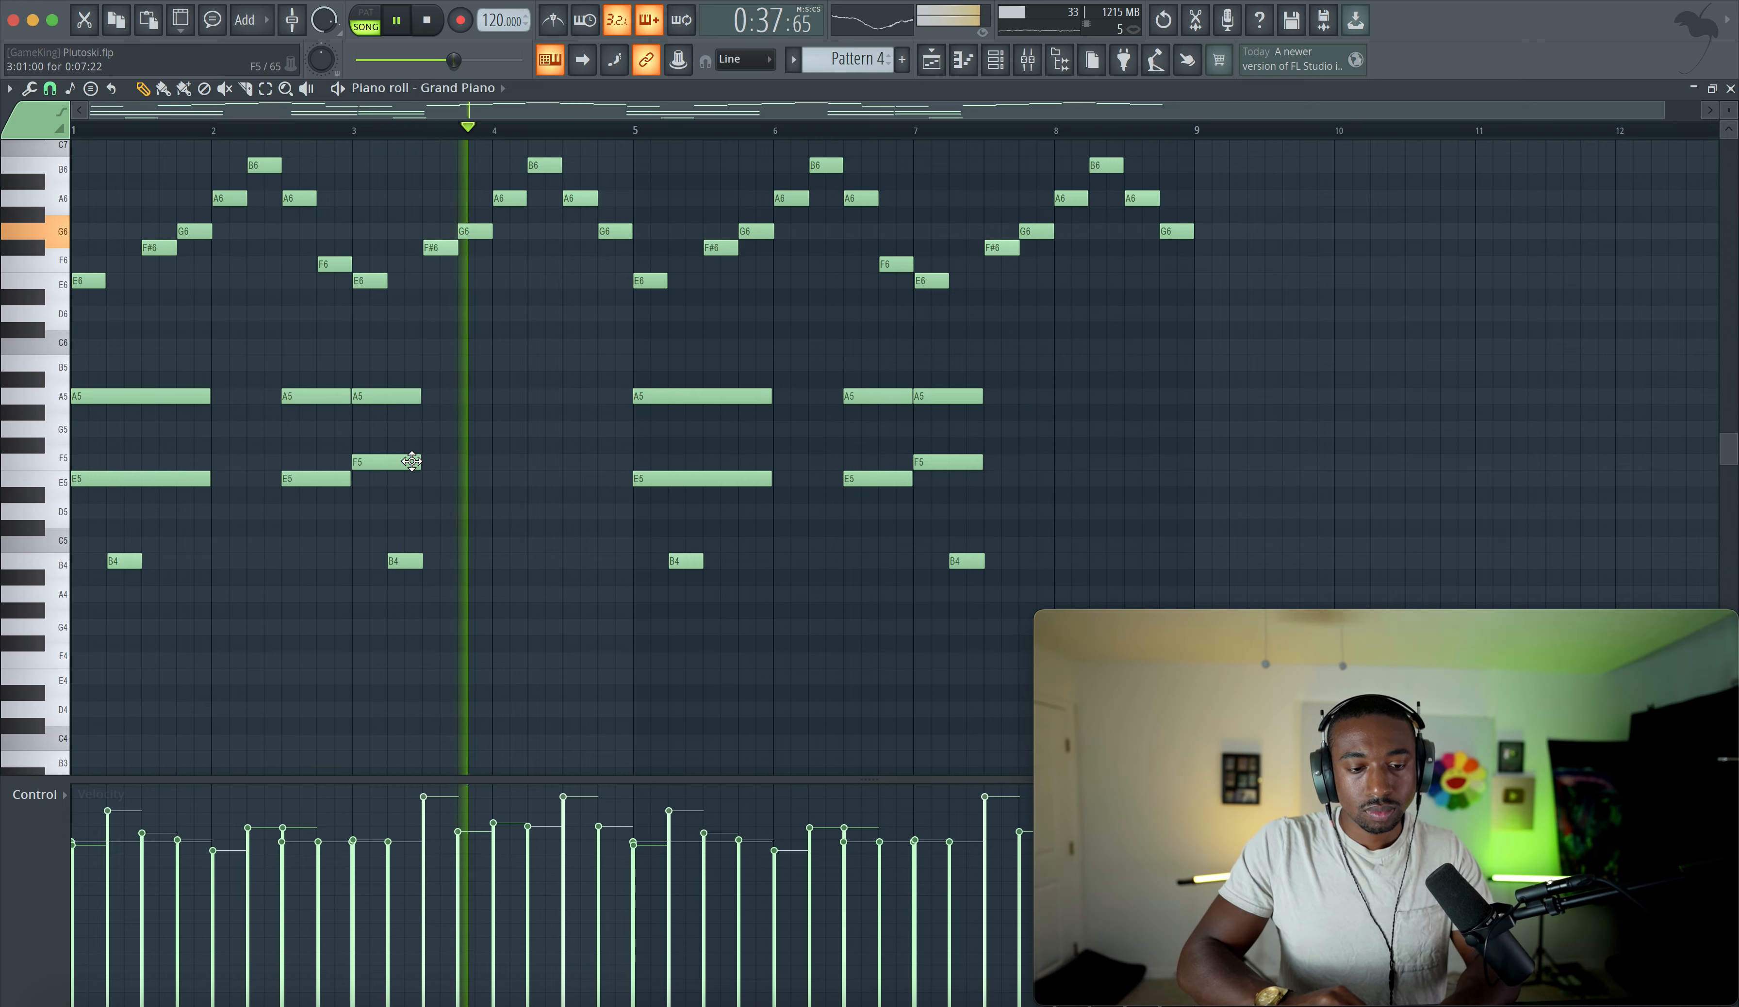
{"action": "right_click", "coordinate": [404, 395]}
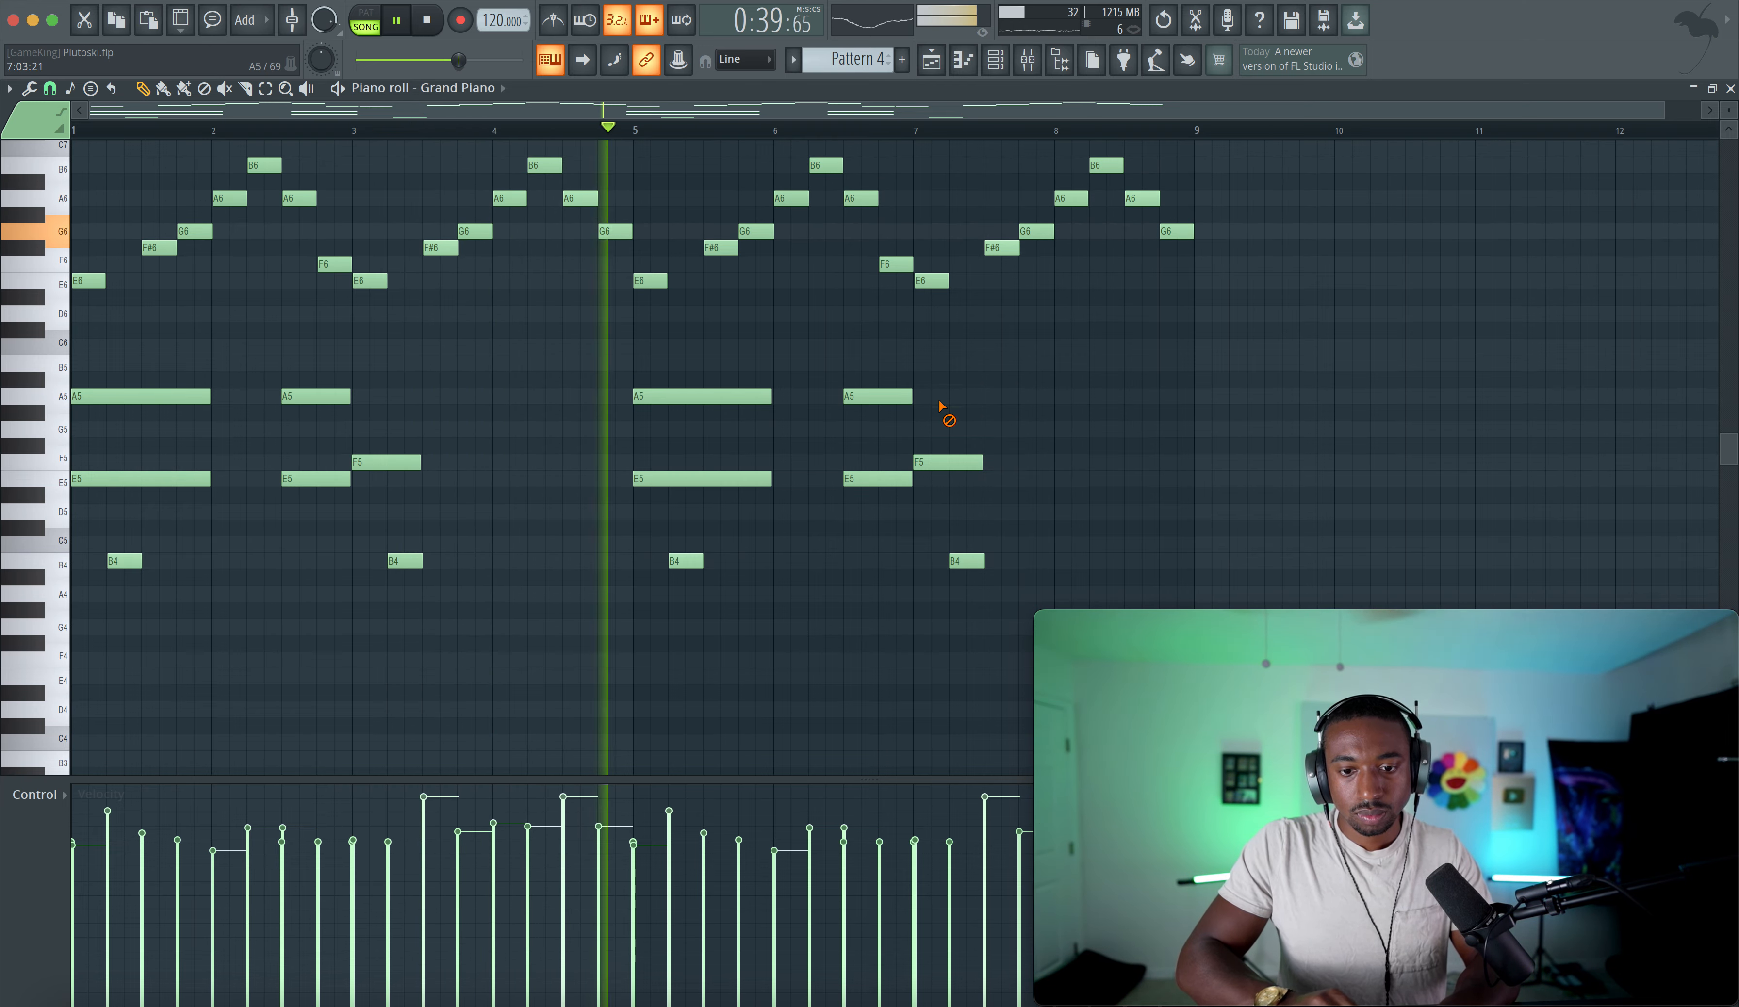
- Copy the Pattern 4 clip on Track 1 to bar 25 and make it unique
{"action": "key", "text": "F5"}
{"action": "right_click", "coordinate": [726, 275]}
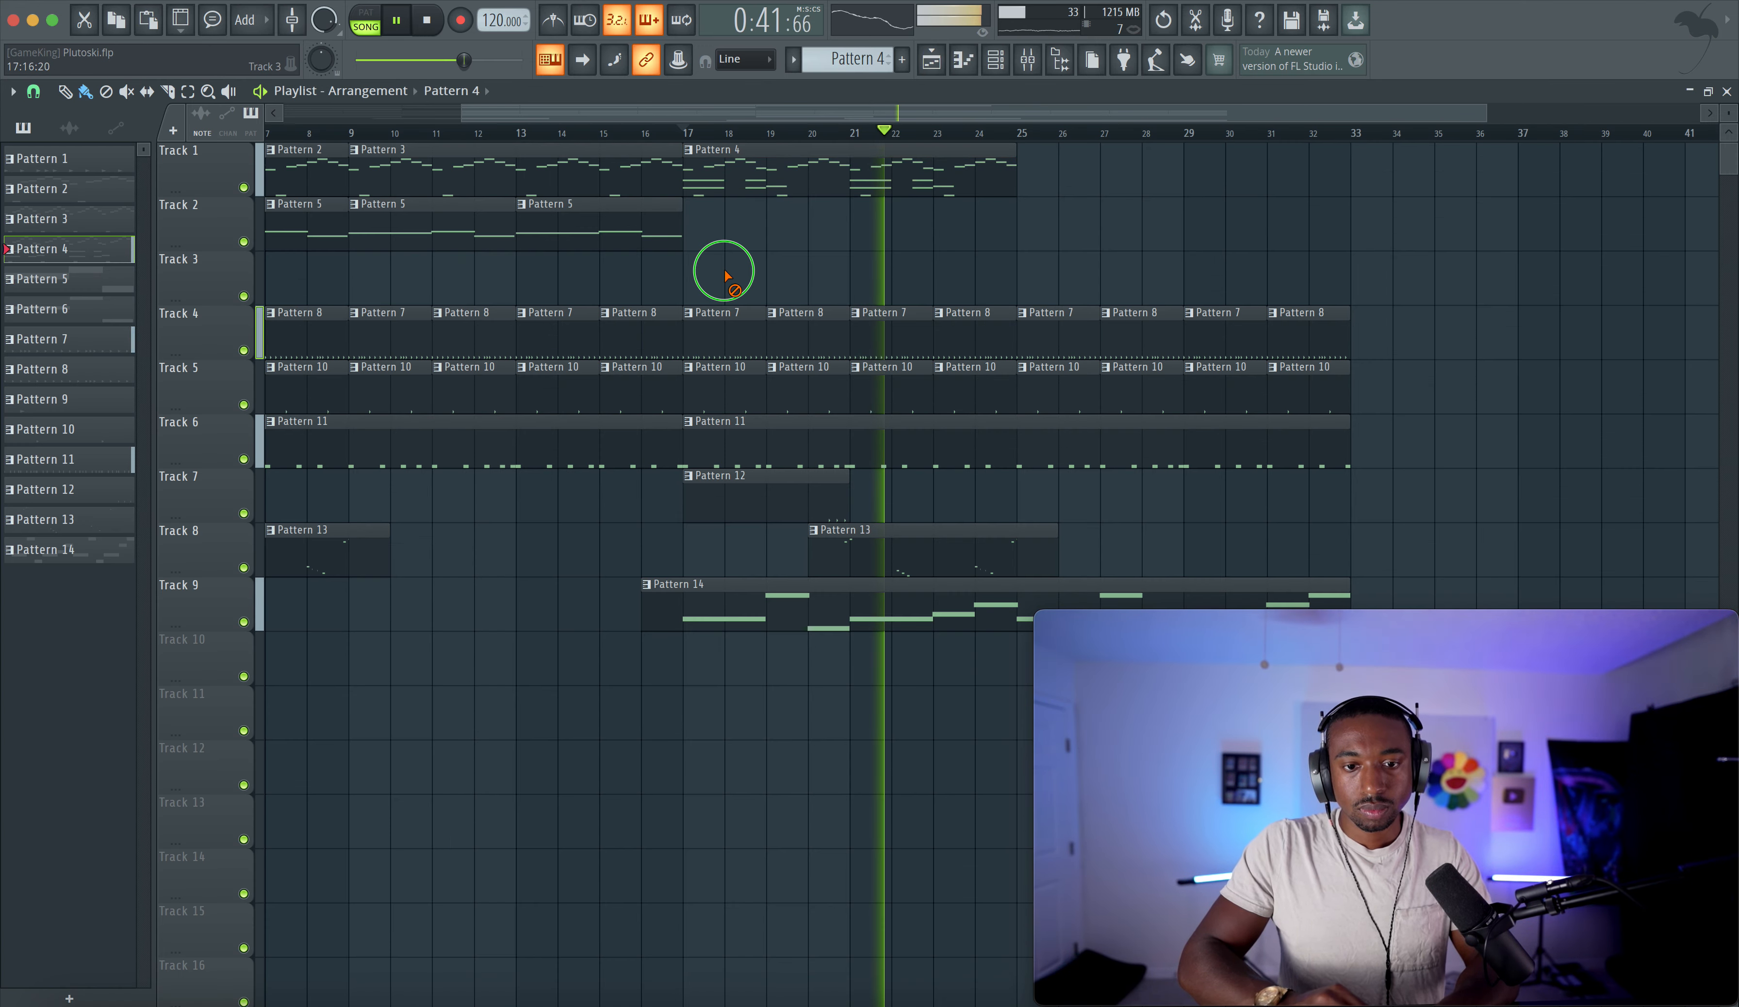
{"action": "left_click_drag", "start_coordinate": [847, 167], "coordinate": [1169, 160]}
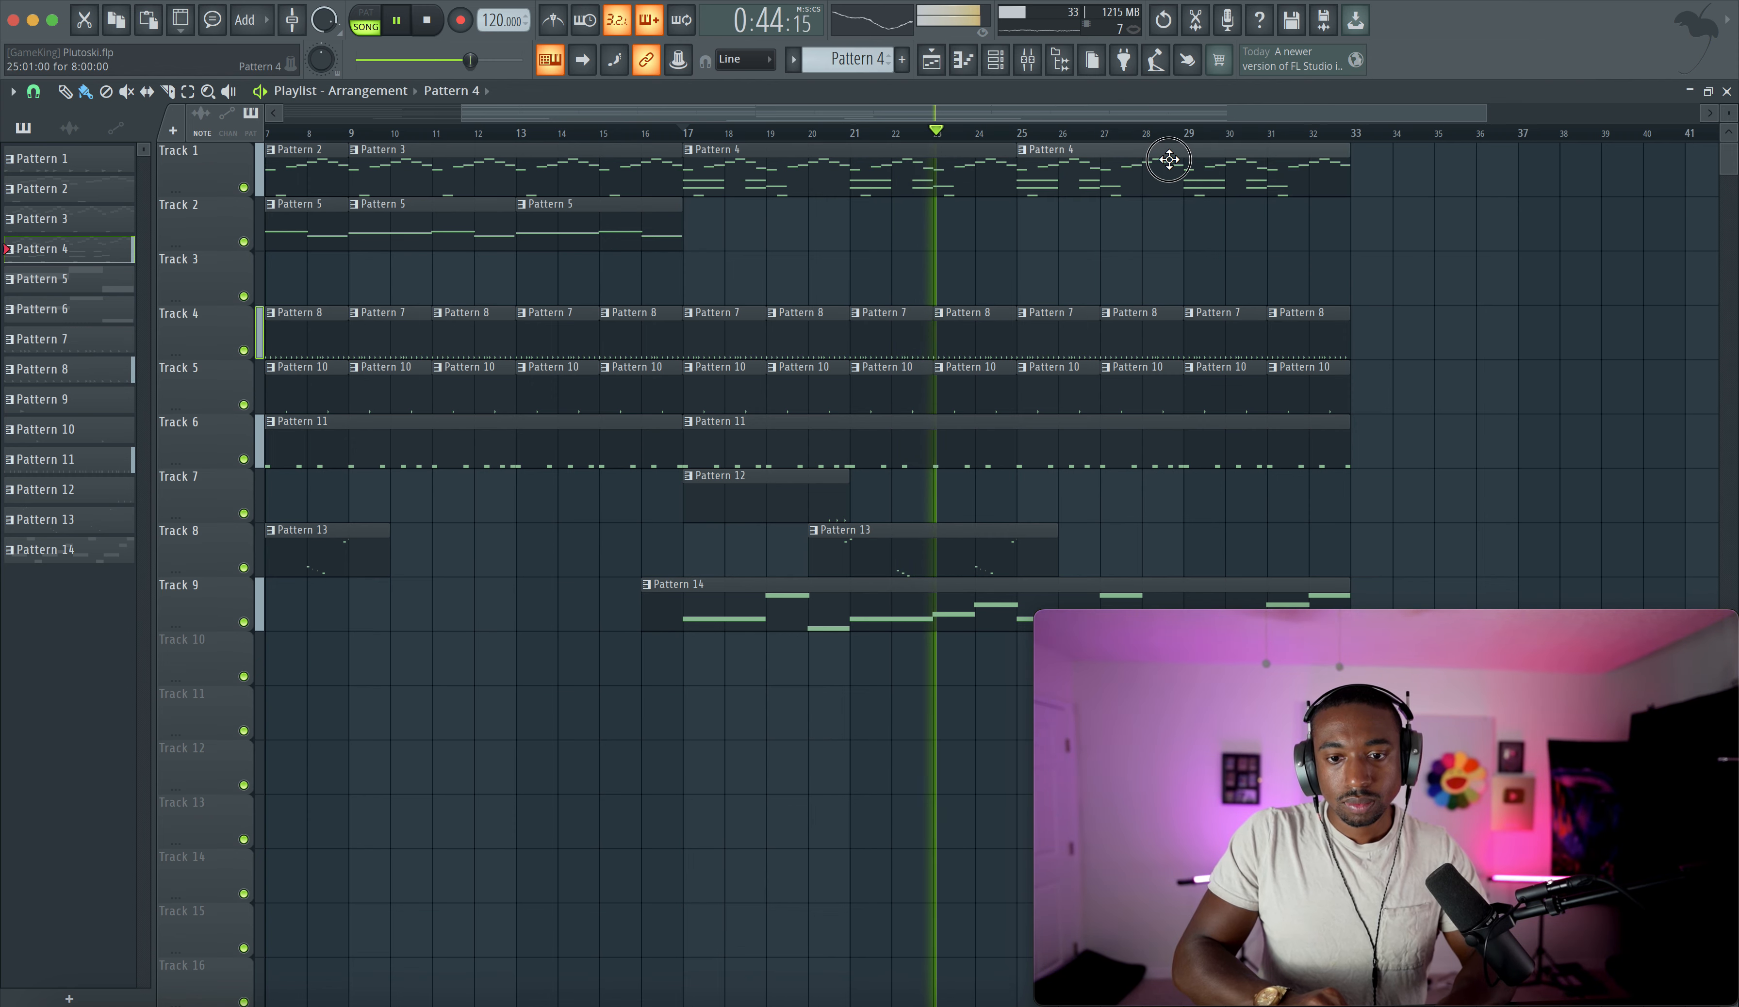
{"action": "left_click", "coordinate": [1023, 151]}
{"action": "left_click", "coordinate": [1089, 336]}
- In Pattern 5, delete the A4 and E4 notes near bar 2.5 and lower the F4 at bar 3 to E4
{"action": "double_click", "coordinate": [1070, 187]}
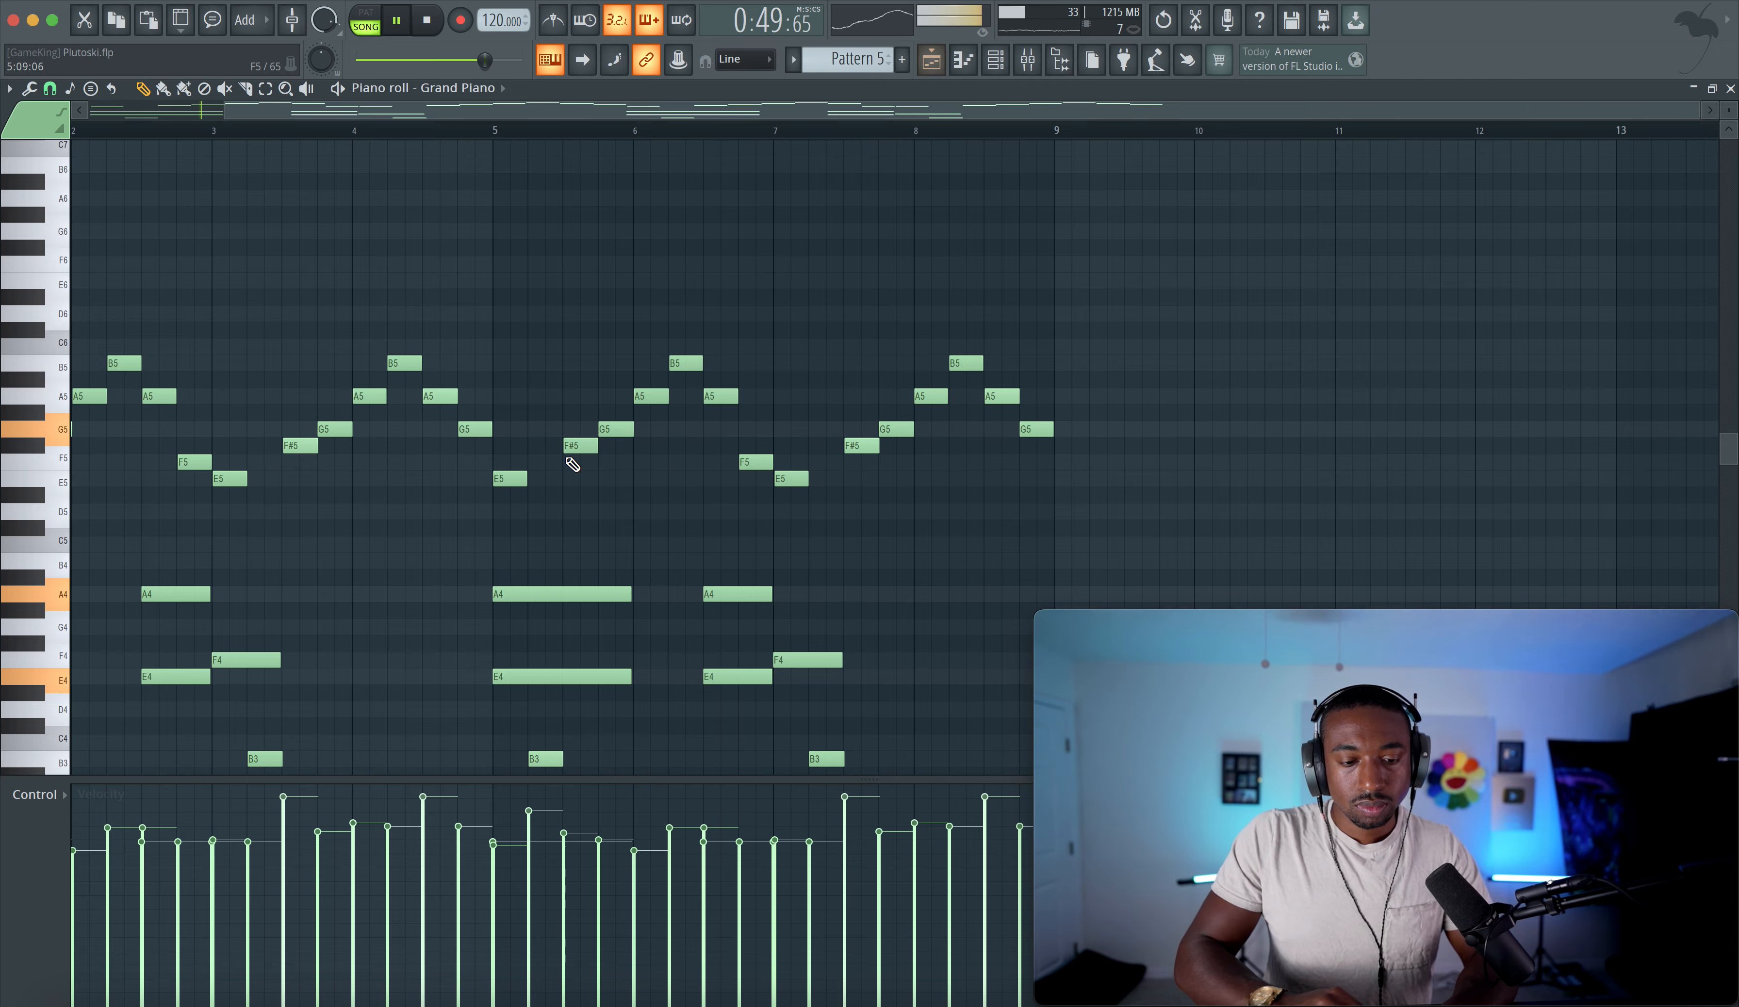
{"action": "scroll", "coordinate": [567, 460], "scroll_direction": "left", "scroll_amount": 3}
{"action": "scroll", "coordinate": [567, 460], "scroll_direction": "down", "scroll_amount": 8}
{"action": "scroll", "coordinate": [567, 460], "scroll_direction": "up", "scroll_amount": 6}
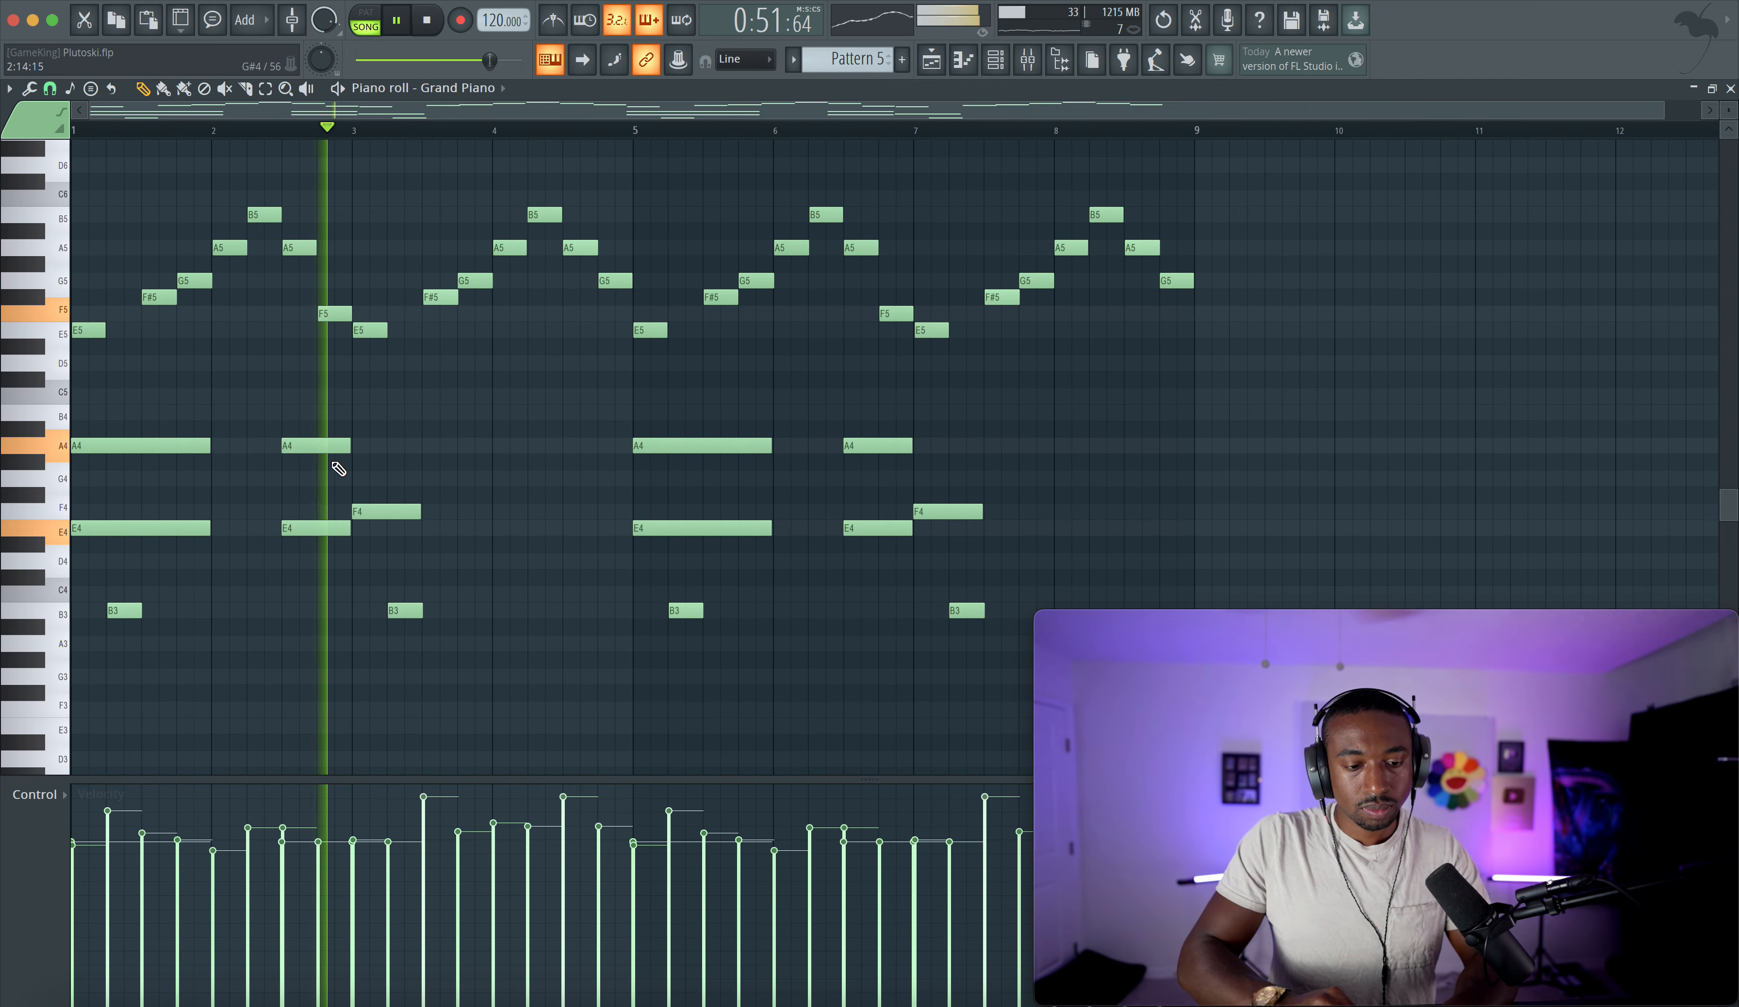
{"action": "right_click", "coordinate": [304, 528]}
{"action": "right_click", "coordinate": [305, 447]}
{"action": "key", "text": "space"}
{"action": "left_click_drag", "start_coordinate": [366, 512], "coordinate": [367, 530]}
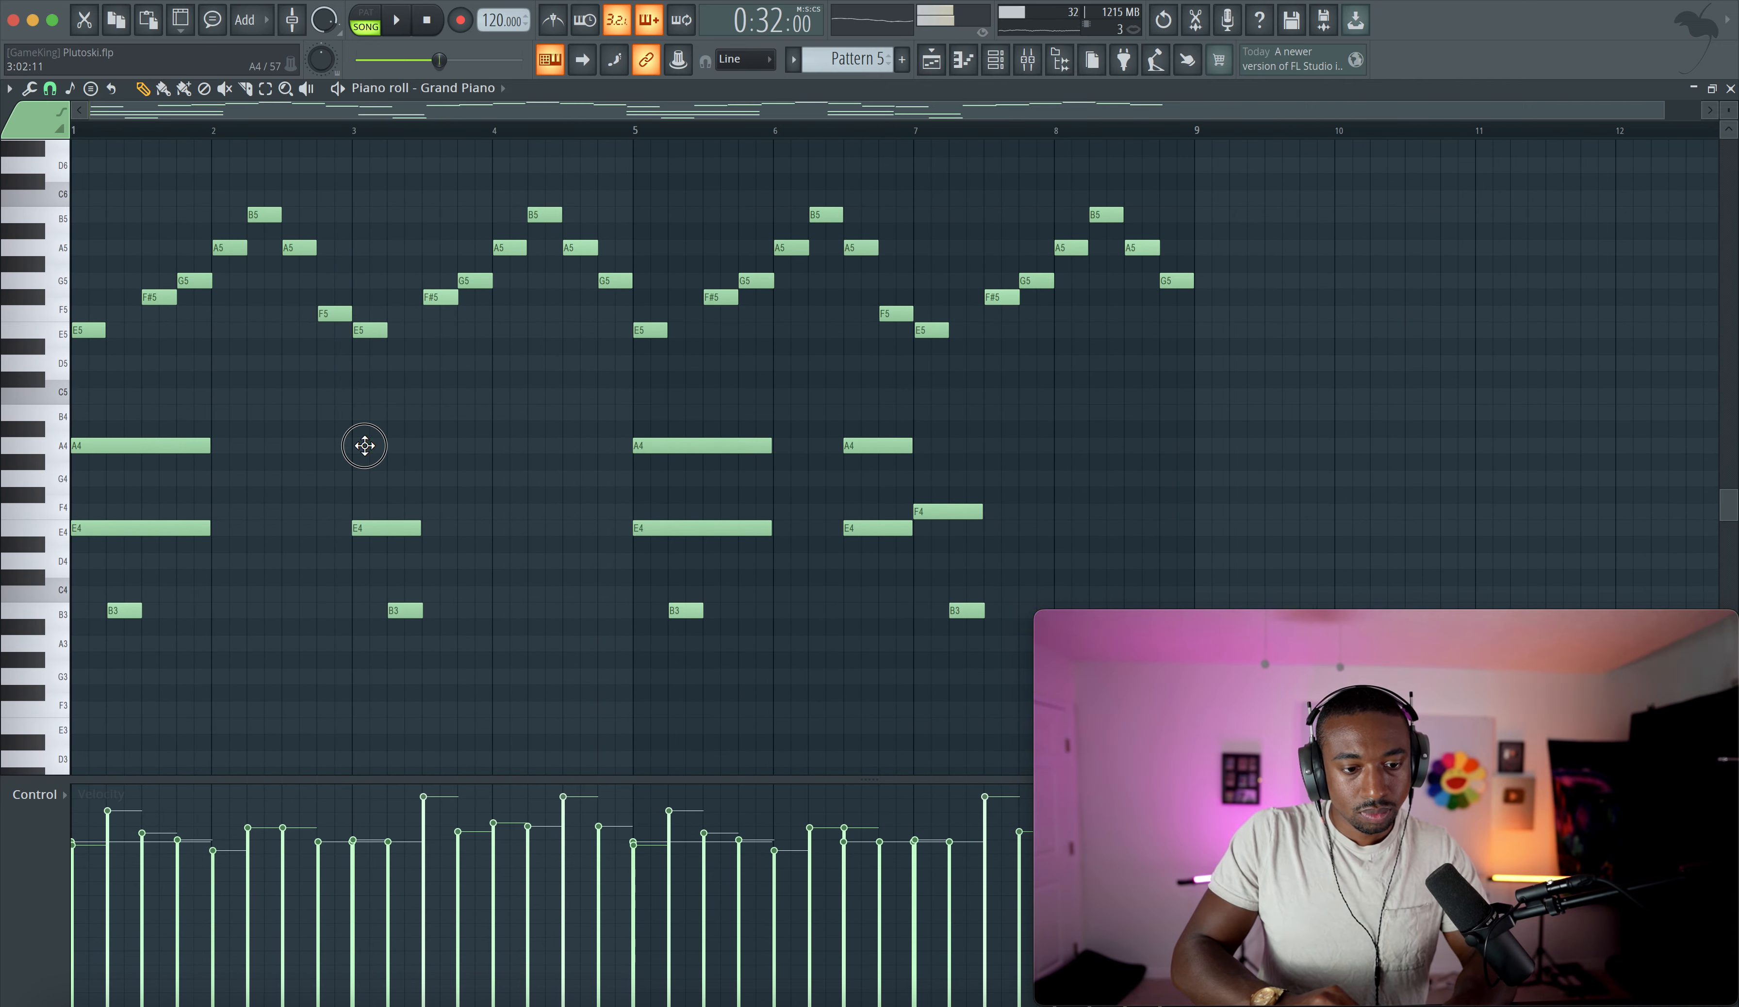
- In Pattern 4, remove the A5 and E5 notes near bar 2.5 and place an A5 at bar 3
{"action": "scroll", "coordinate": [850, 61], "scroll_direction": "up", "scroll_amount": 1}
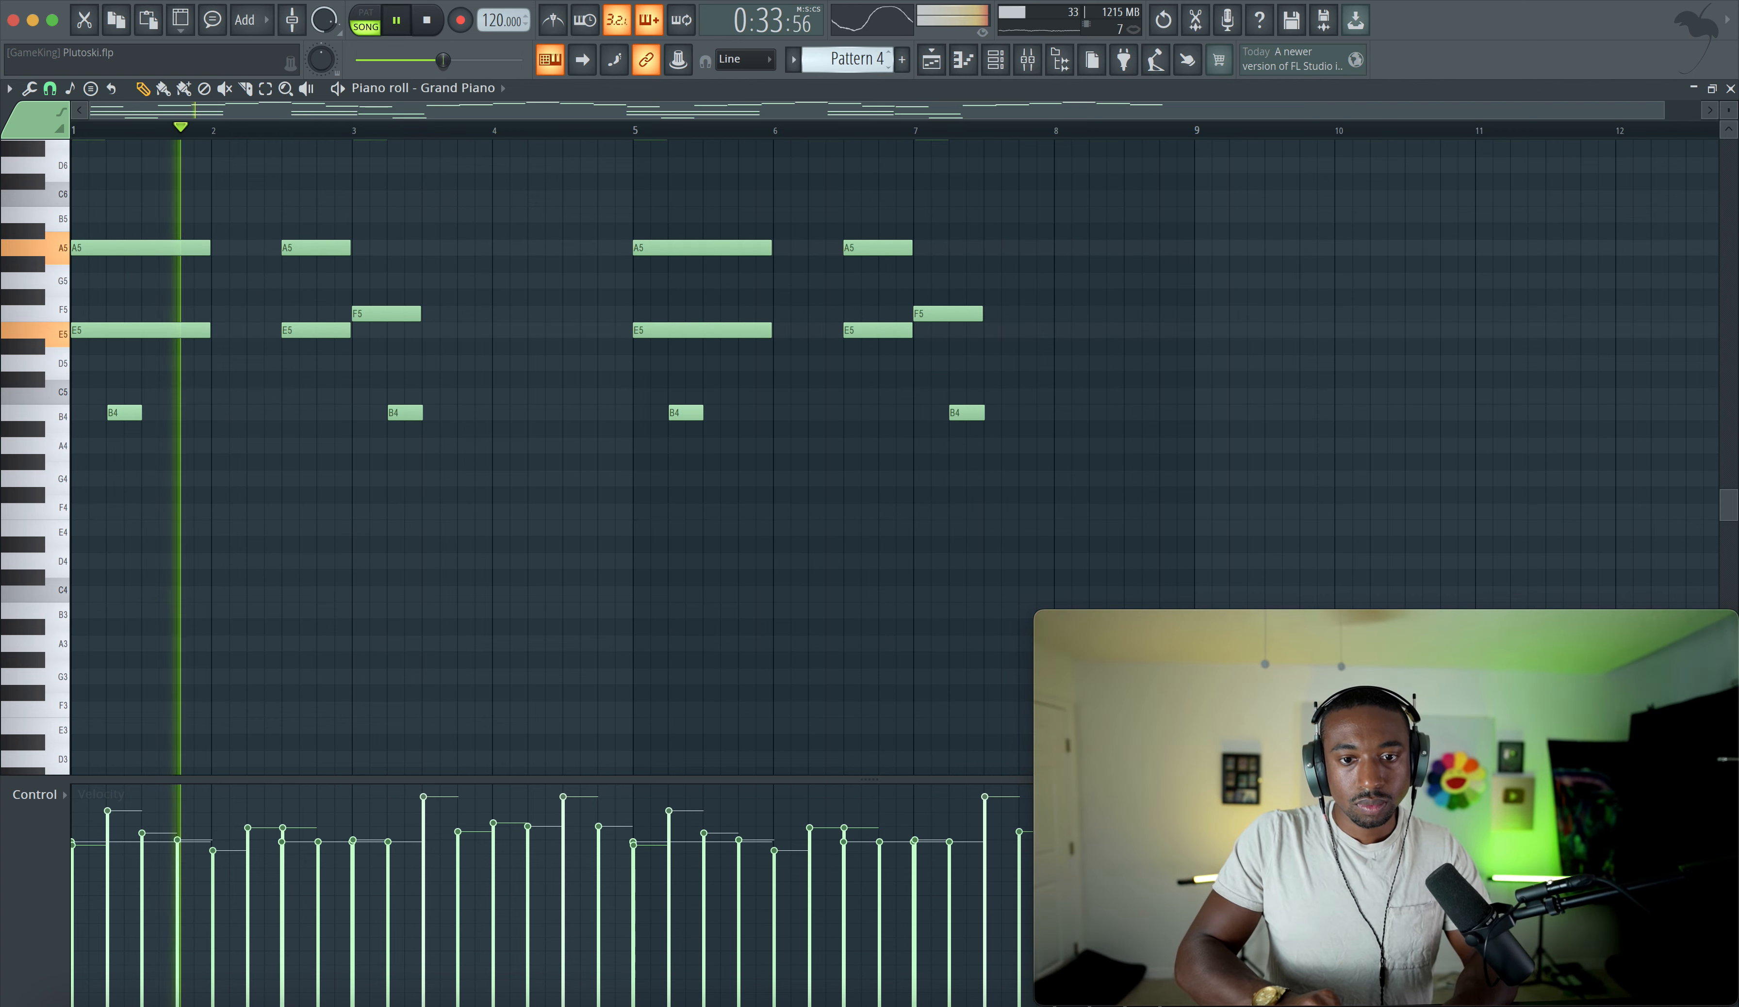
{"action": "right_click", "coordinate": [327, 239]}
{"action": "left_click", "coordinate": [358, 247]}
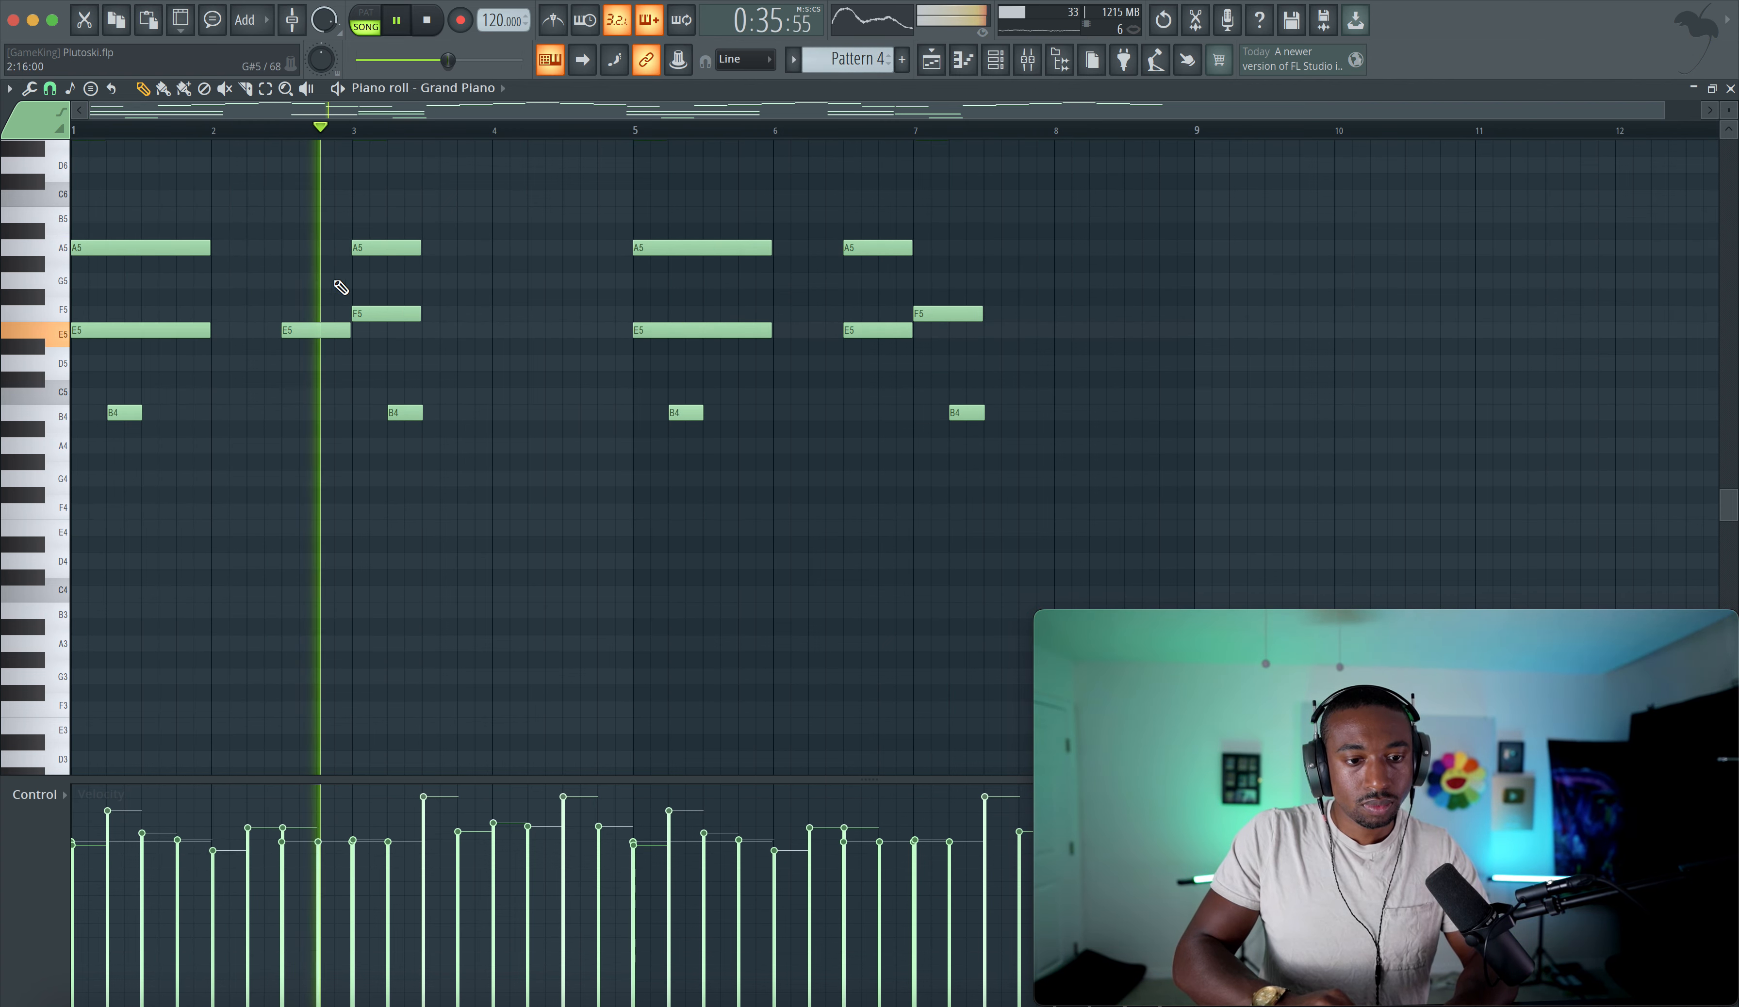
{"action": "right_click", "coordinate": [325, 330]}
{"action": "key", "text": "space"}
{"action": "left_click", "coordinate": [385, 319]}
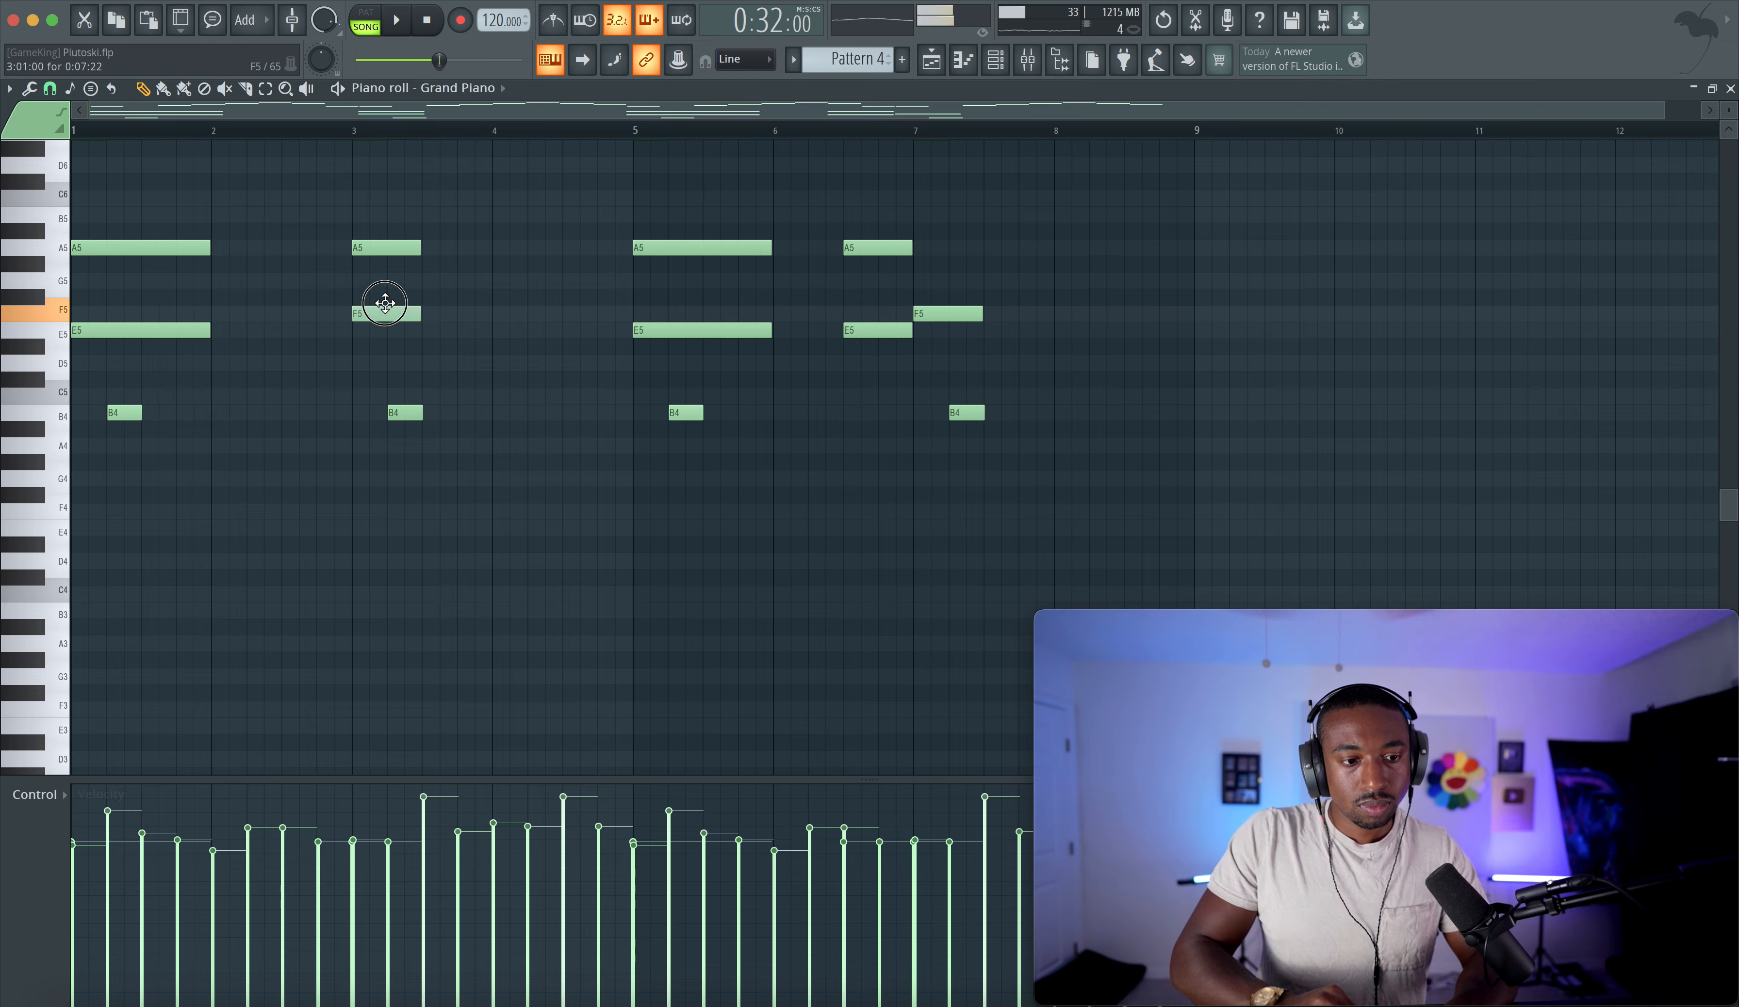
{"action": "scroll", "coordinate": [376, 343], "scroll_direction": "up", "scroll_amount": 5}
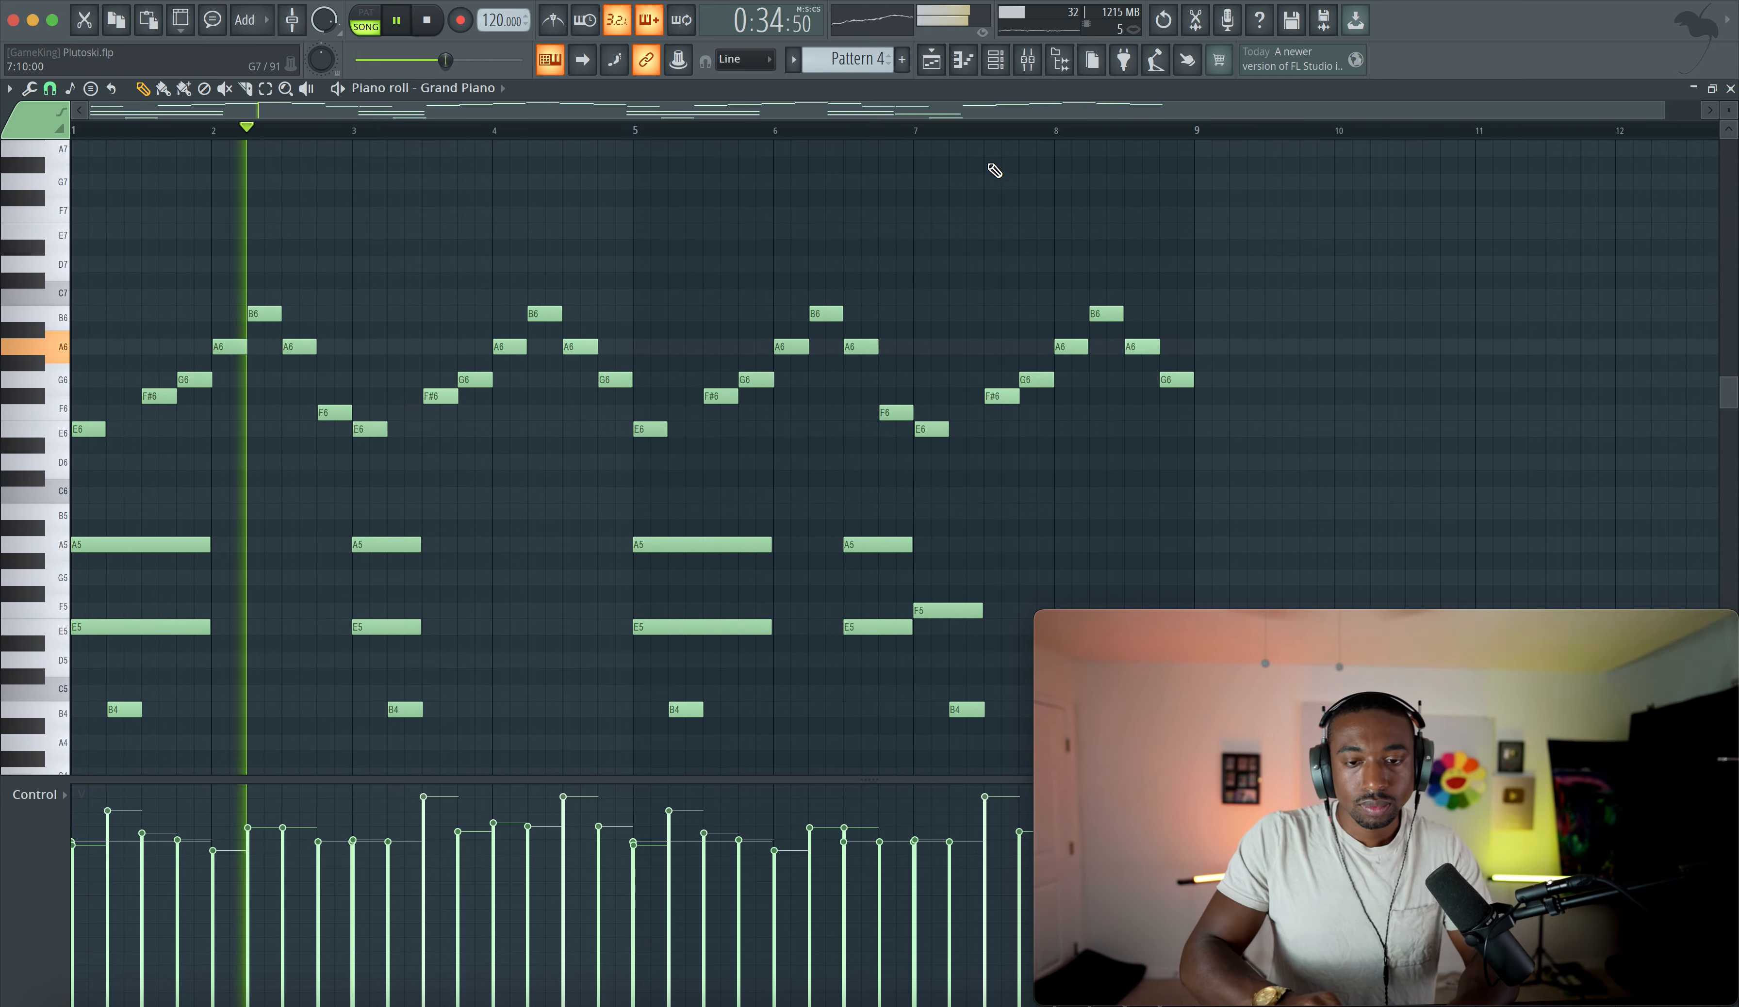
{"action": "key", "text": "F5"}
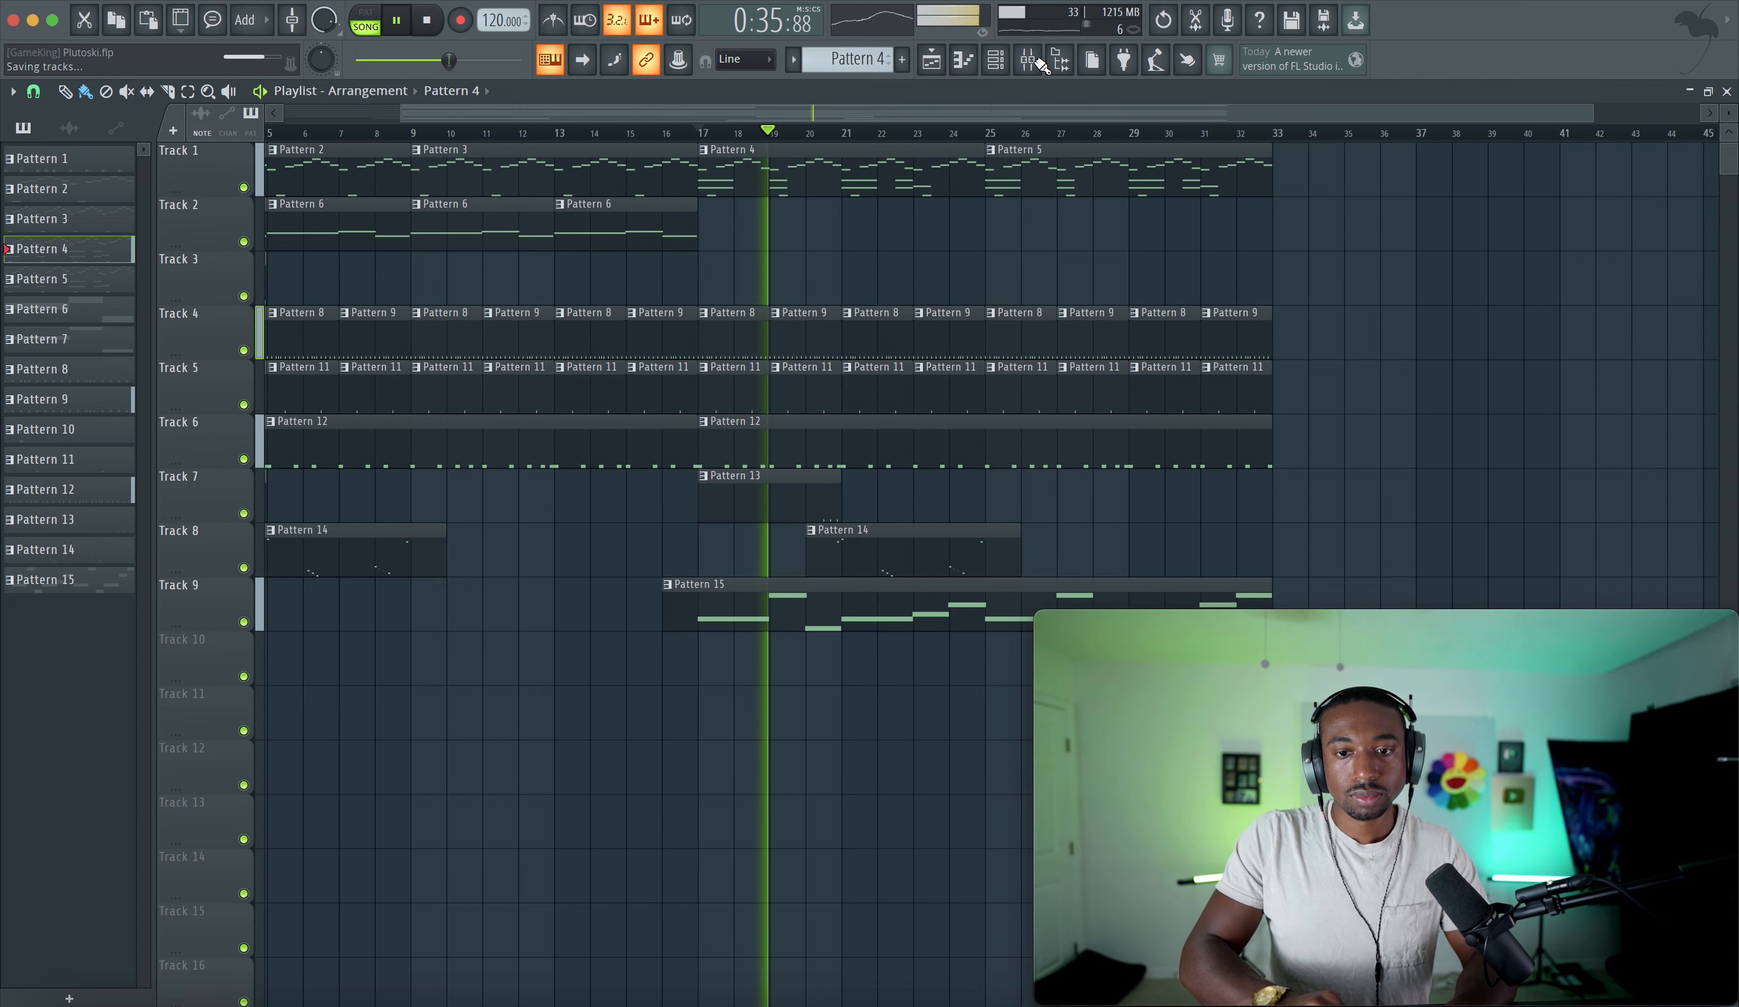
- Review the 808 and Master mixer channels and scroll through the arrangement
{"action": "left_click", "coordinate": [1030, 64]}
{"action": "left_click", "coordinate": [247, 471]}
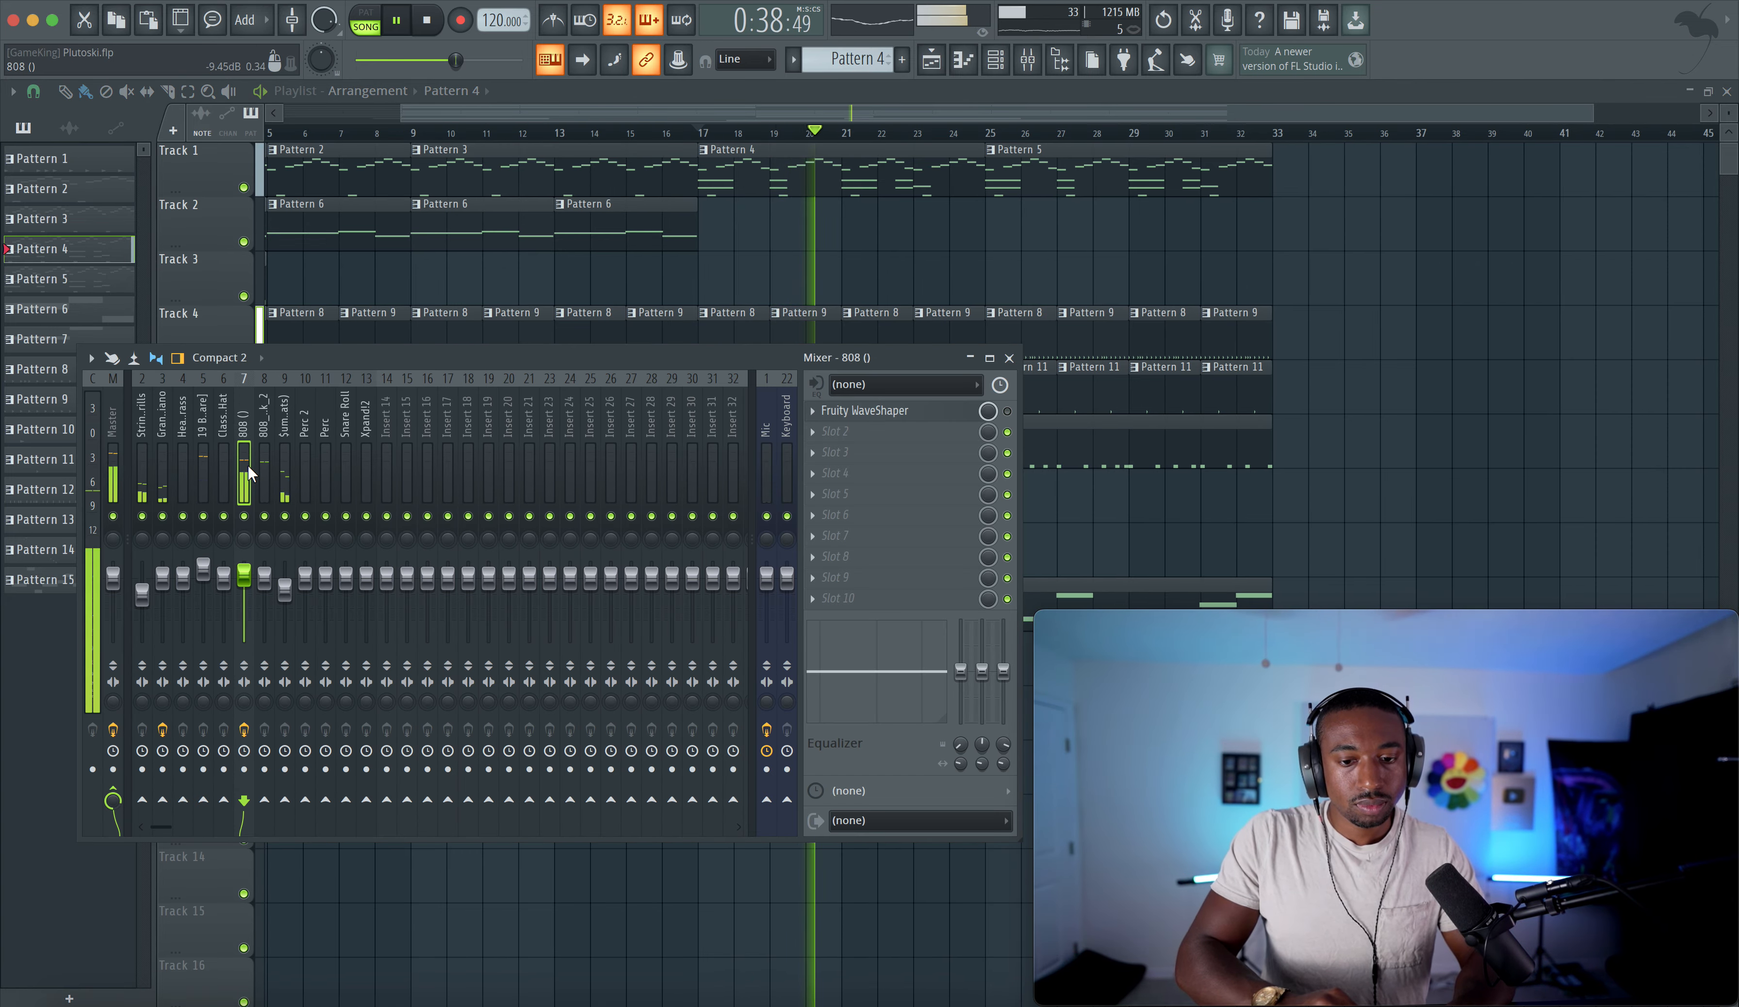
{"action": "left_click", "coordinate": [117, 471]}
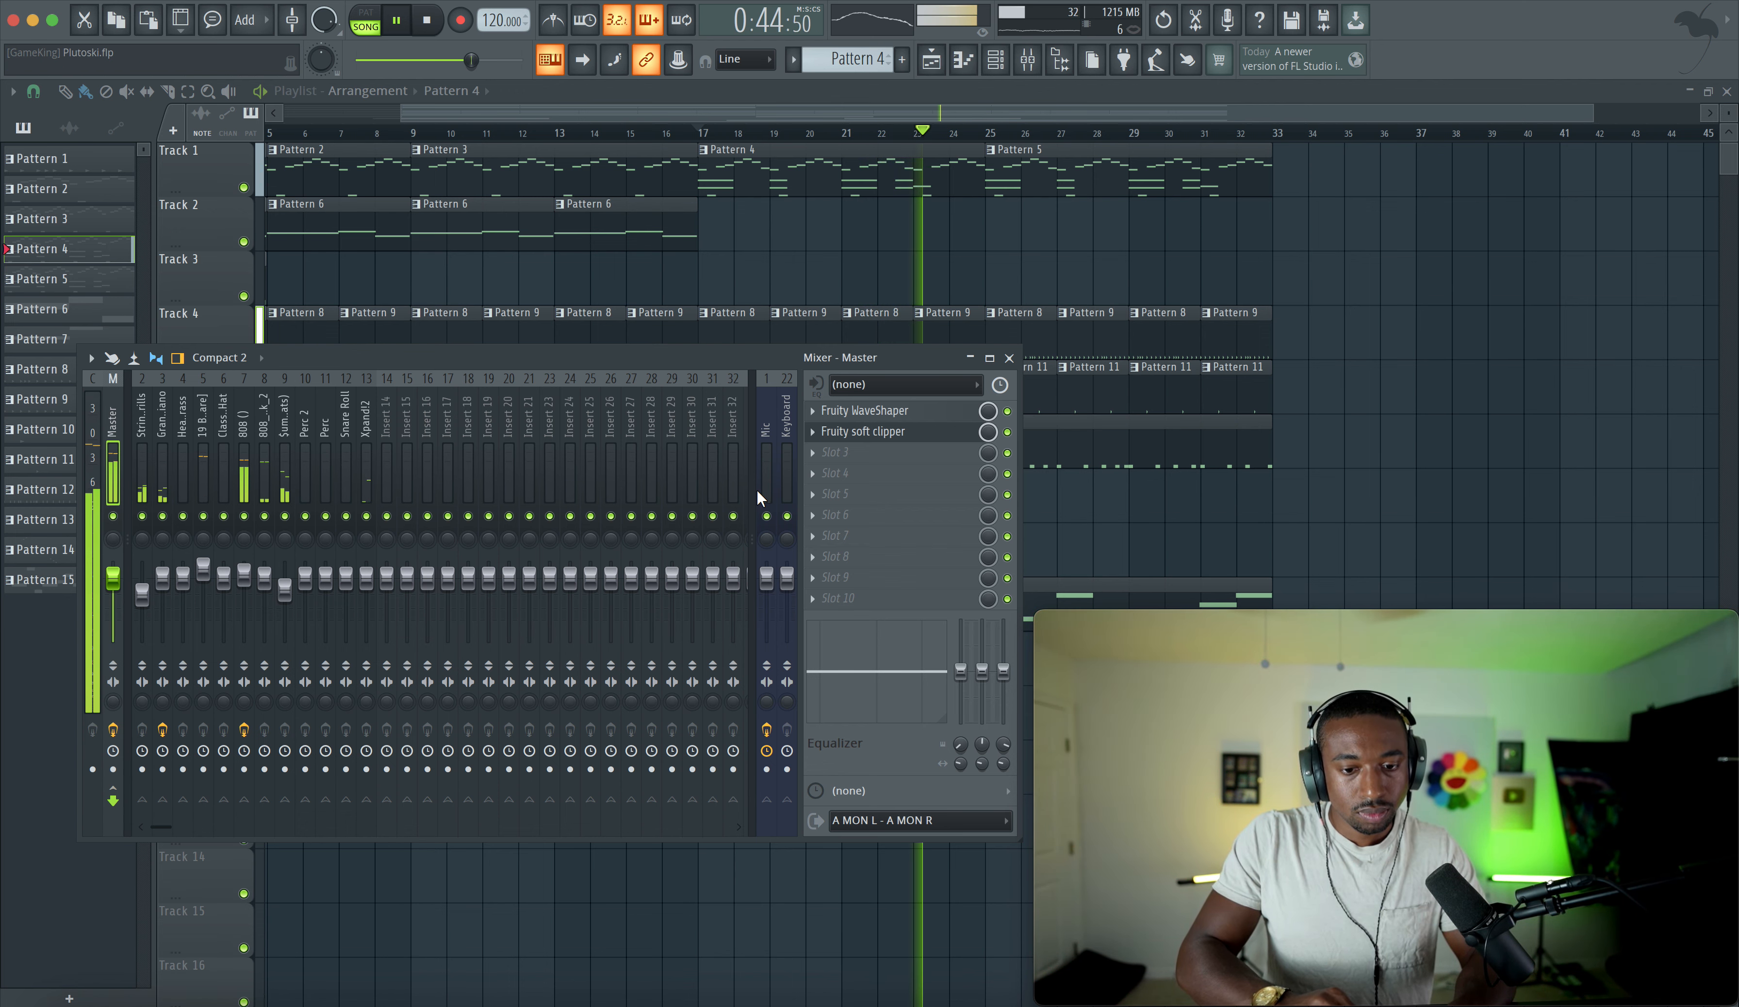
{"action": "left_click", "coordinate": [1262, 233]}
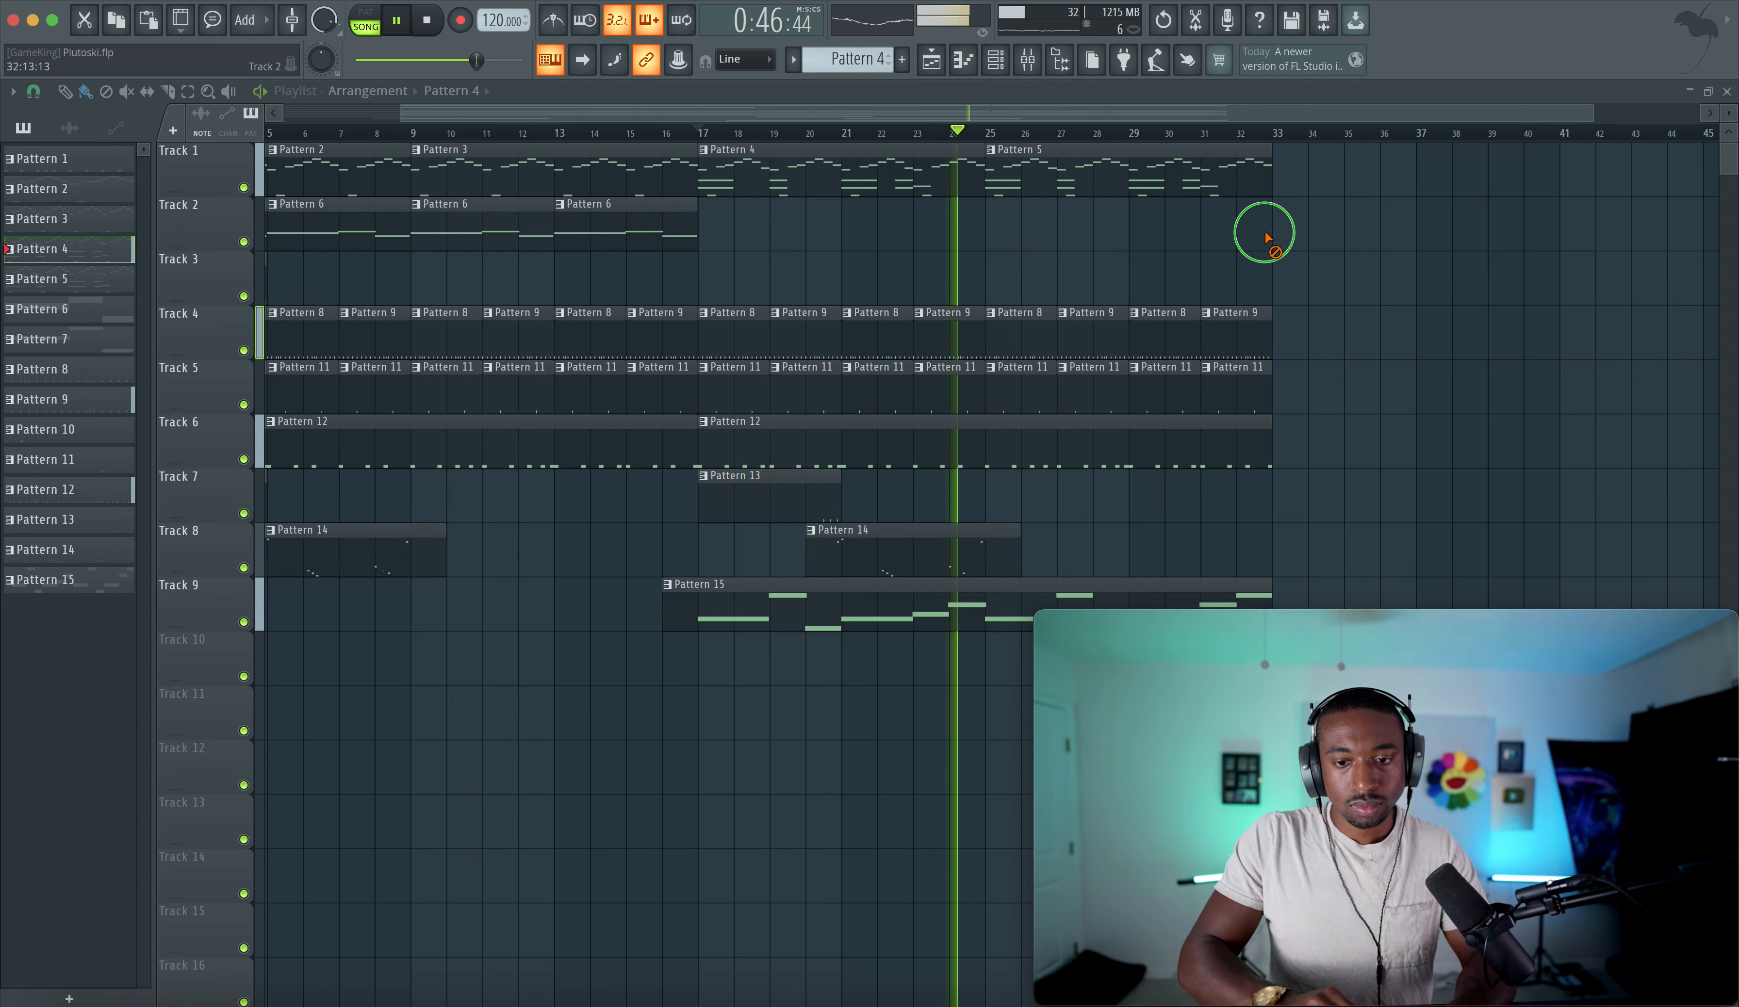
{"action": "scroll", "coordinate": [991, 323], "scroll_direction": "right", "scroll_amount": 5}
{"action": "scroll", "coordinate": [796, 377], "scroll_direction": "left", "scroll_amount": 8}
{"action": "scroll", "coordinate": [796, 377], "scroll_direction": "down", "scroll_amount": 1}
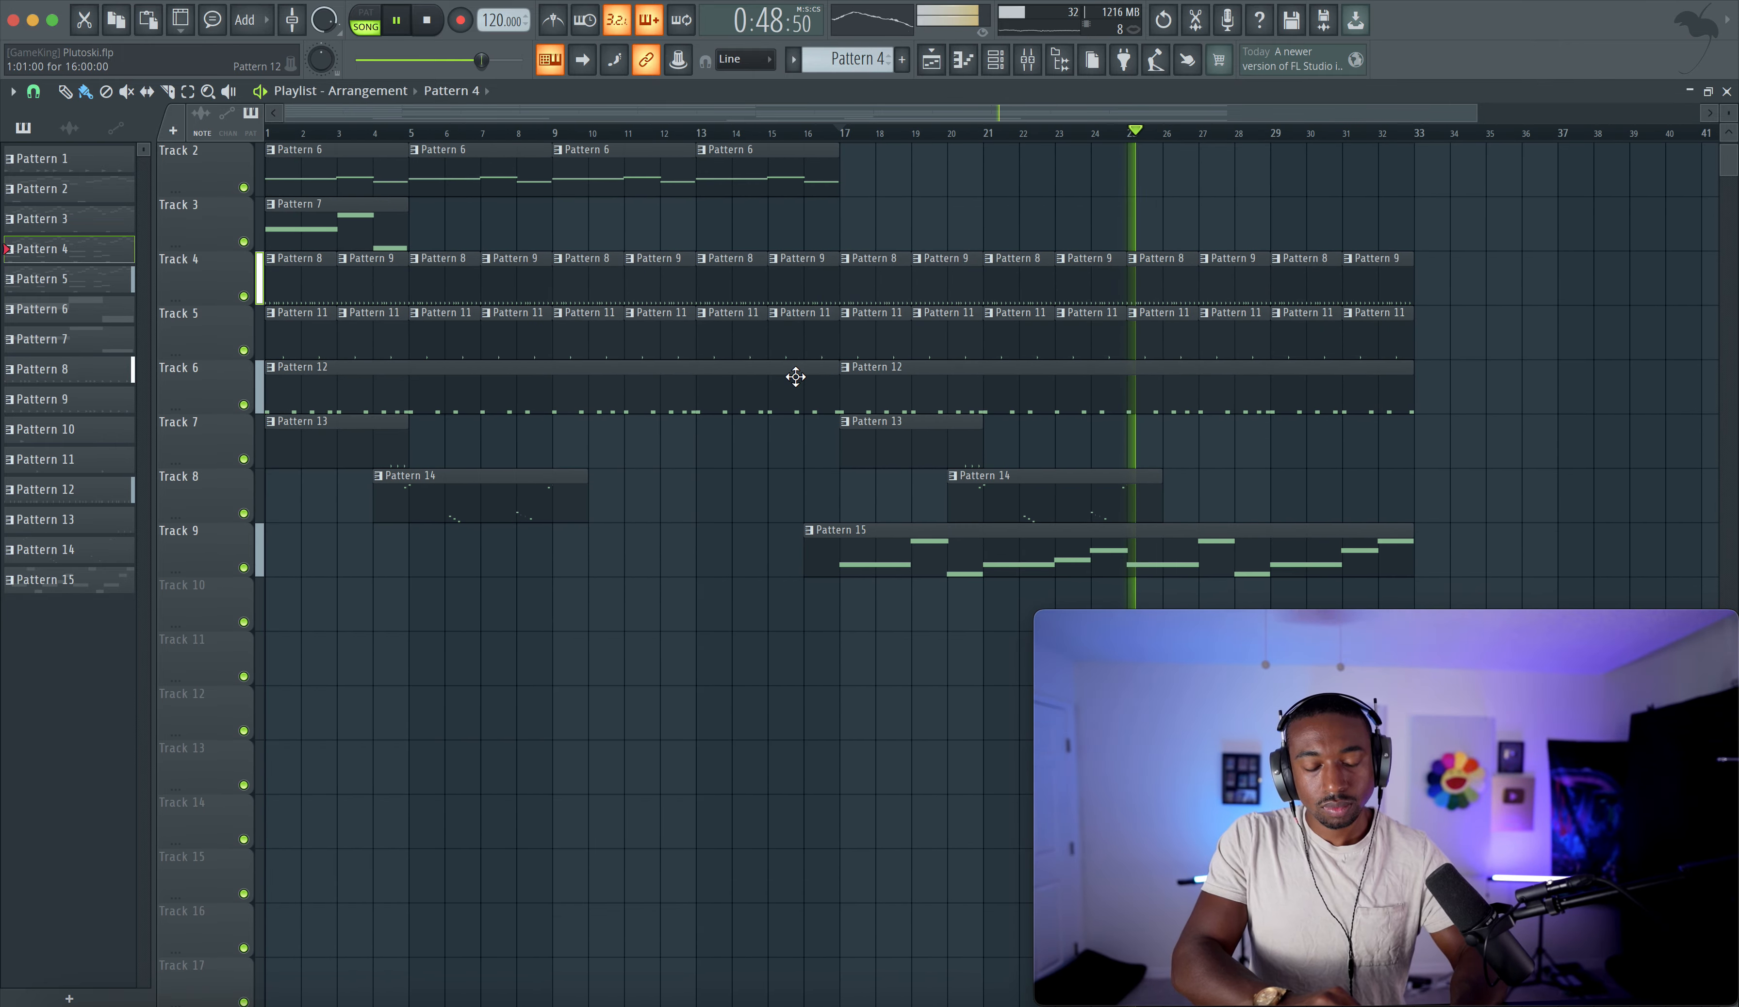
{"action": "scroll", "coordinate": [795, 377], "scroll_direction": "down", "scroll_amount": 1}
{"action": "scroll", "coordinate": [795, 377], "scroll_direction": "down", "scroll_amount": 2}
{"action": "scroll", "coordinate": [842, 289], "scroll_direction": "up", "scroll_amount": 1}
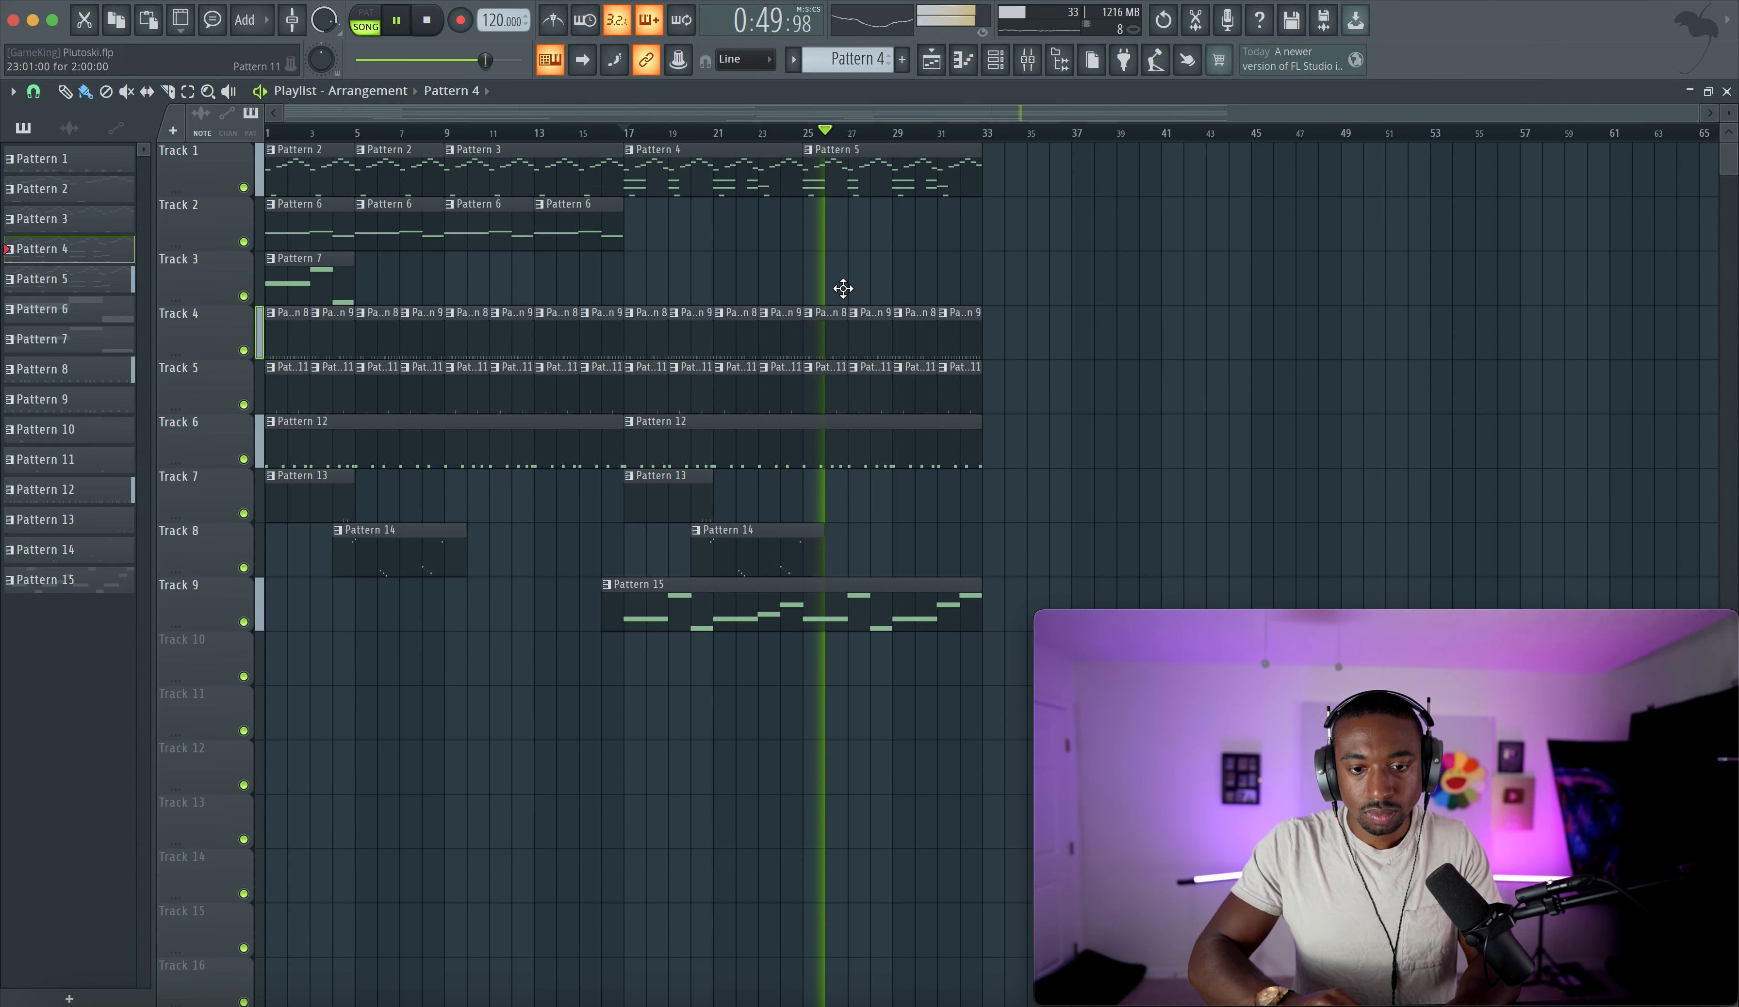
- Open the Grand Piano channel's LuxeVerb, reset its dry level to 0.0 dB and nudge the wet level
{"action": "left_click", "coordinate": [1038, 69]}
{"action": "left_click", "coordinate": [162, 470]}
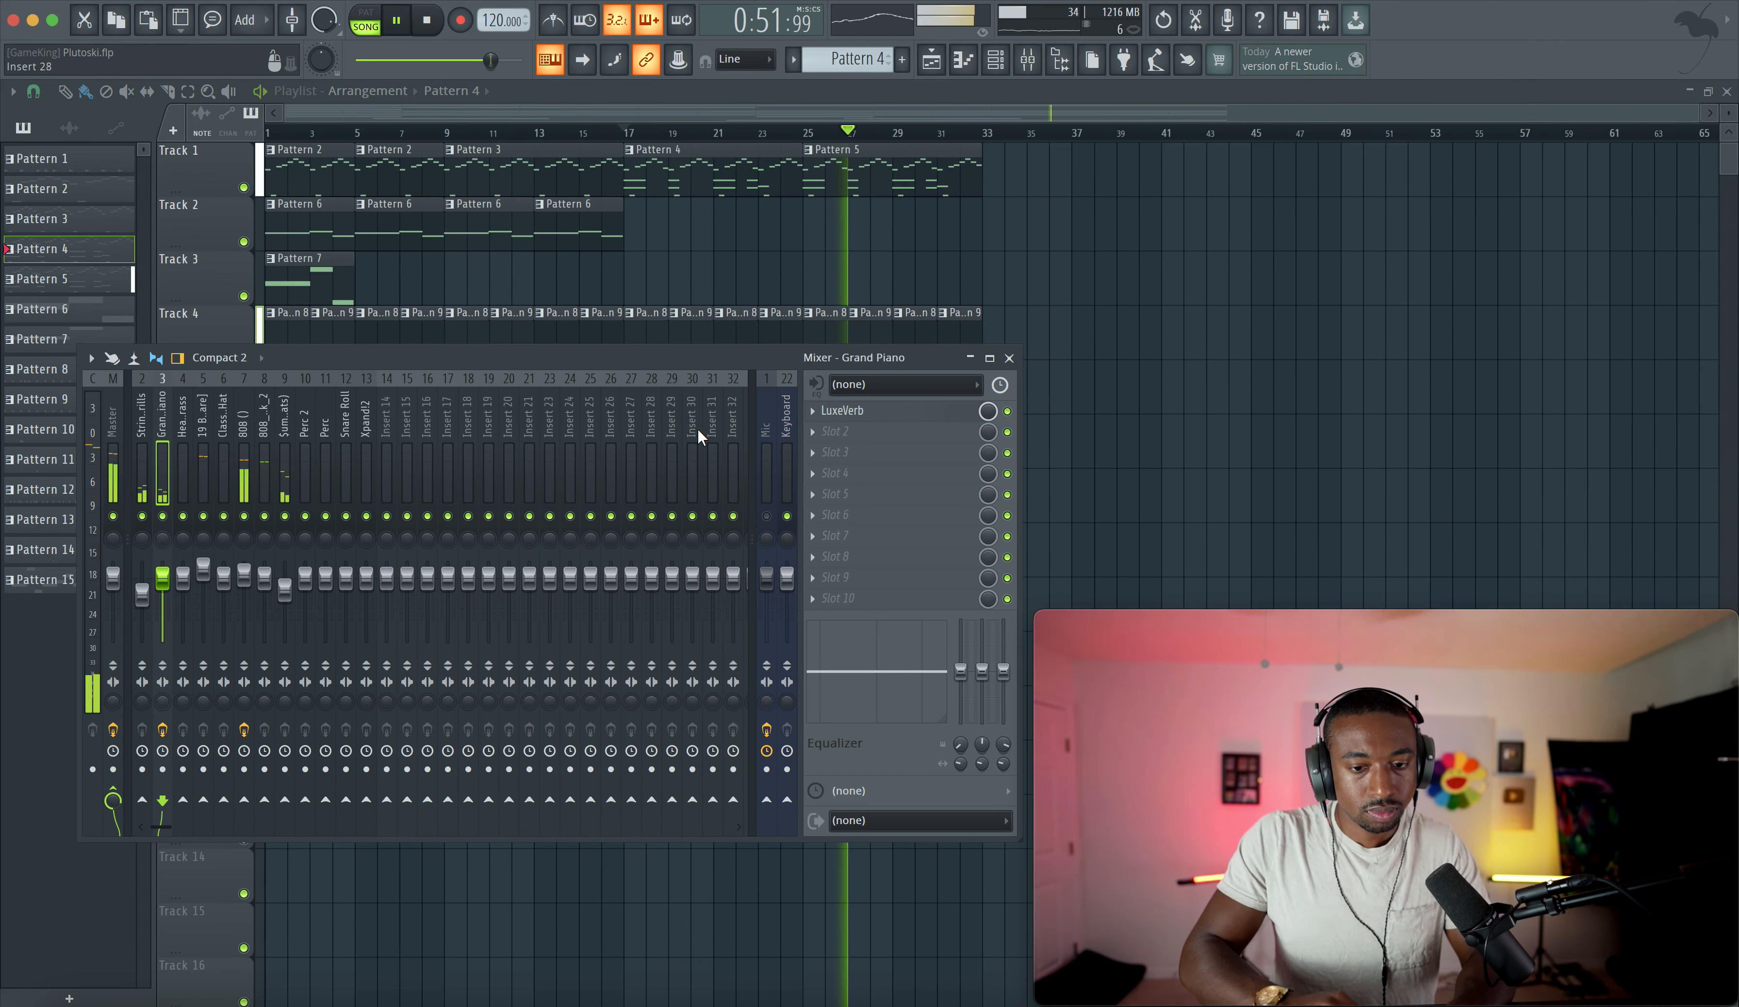
{"action": "left_click", "coordinate": [933, 414]}
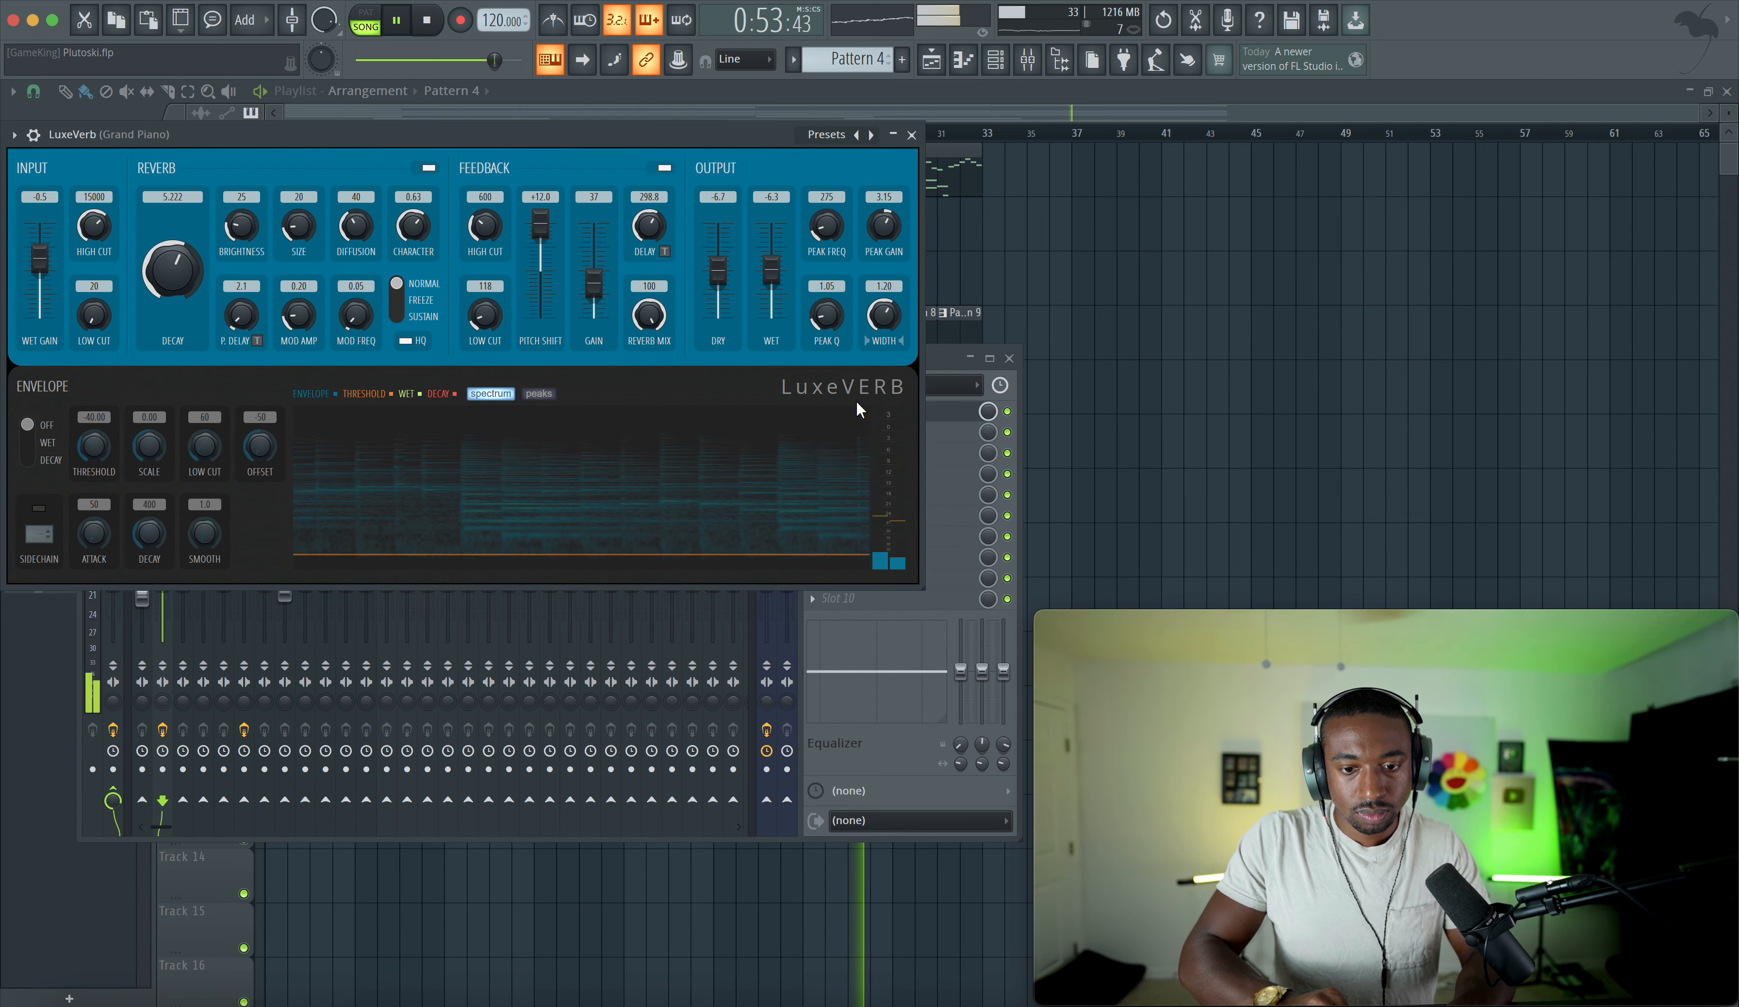
{"action": "right_click", "coordinate": [720, 263]}
{"action": "left_click", "coordinate": [765, 276]}
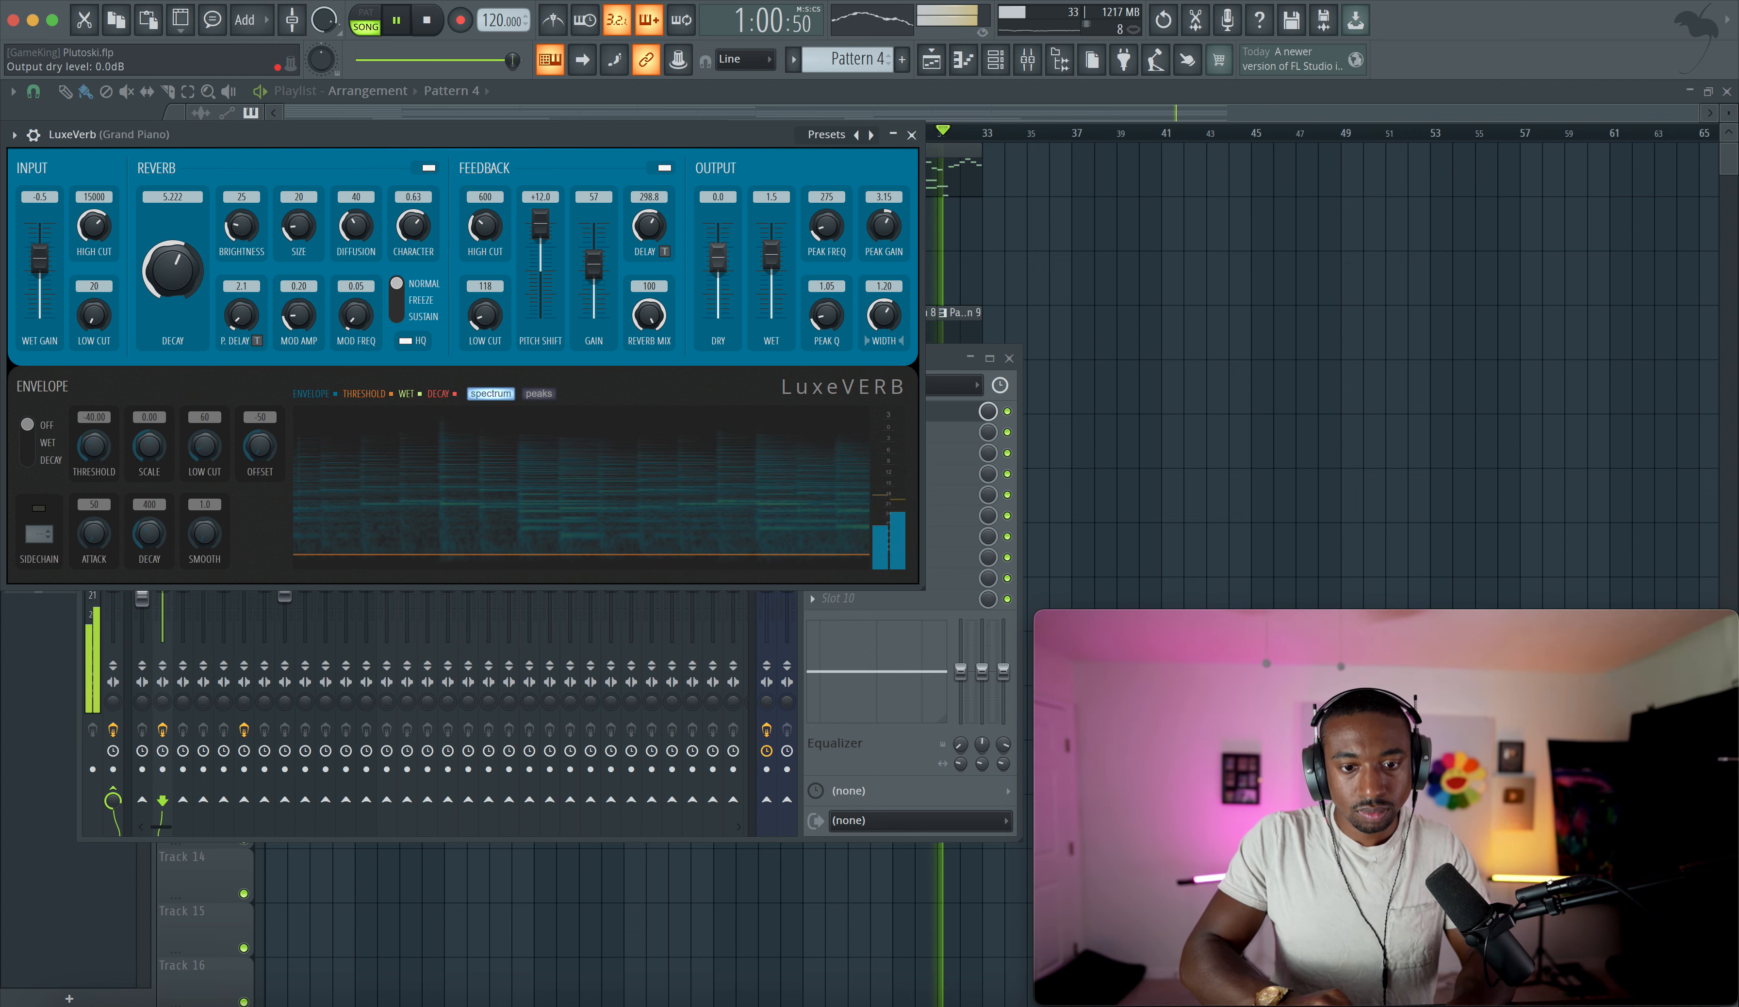
{"action": "left_click", "coordinate": [740, 271]}
{"action": "left_click_drag", "start_coordinate": [772, 246], "coordinate": [772, 252]}
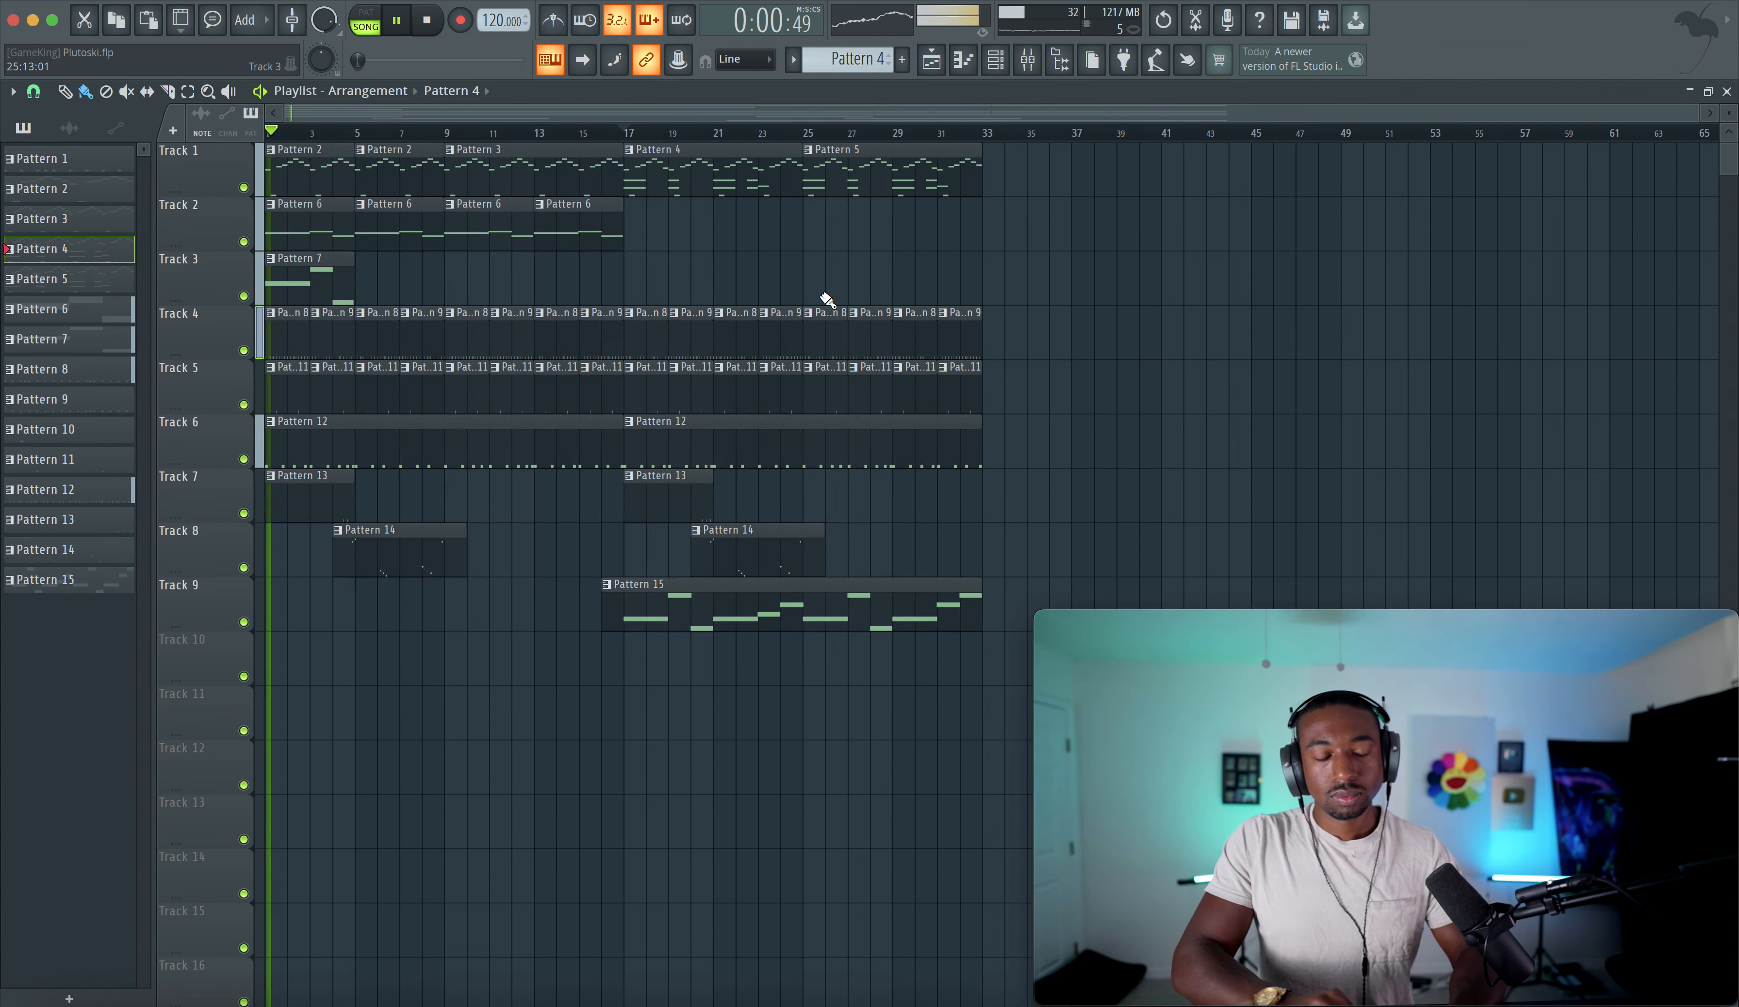
- Copy the Pattern 7 clip on Track 3 to bar 17 and again to bar 5
{"action": "left_click", "coordinate": [329, 279]}
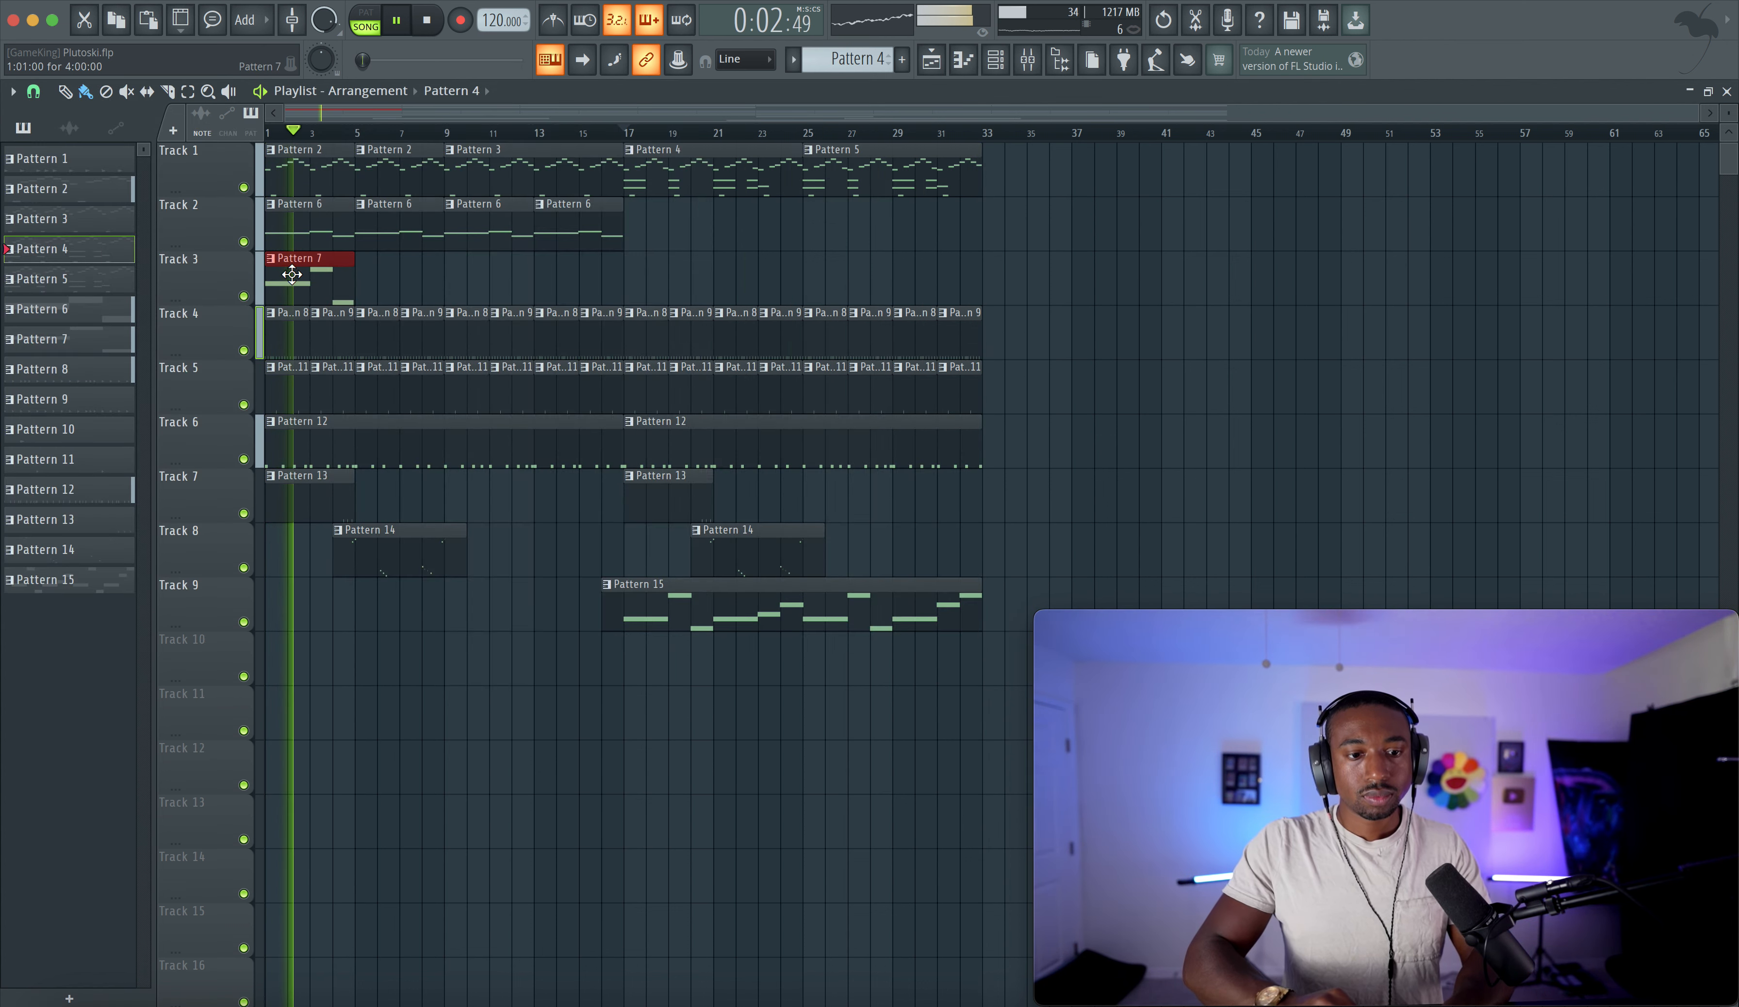
{"action": "left_click_drag", "start_coordinate": [293, 274], "coordinate": [658, 261]}
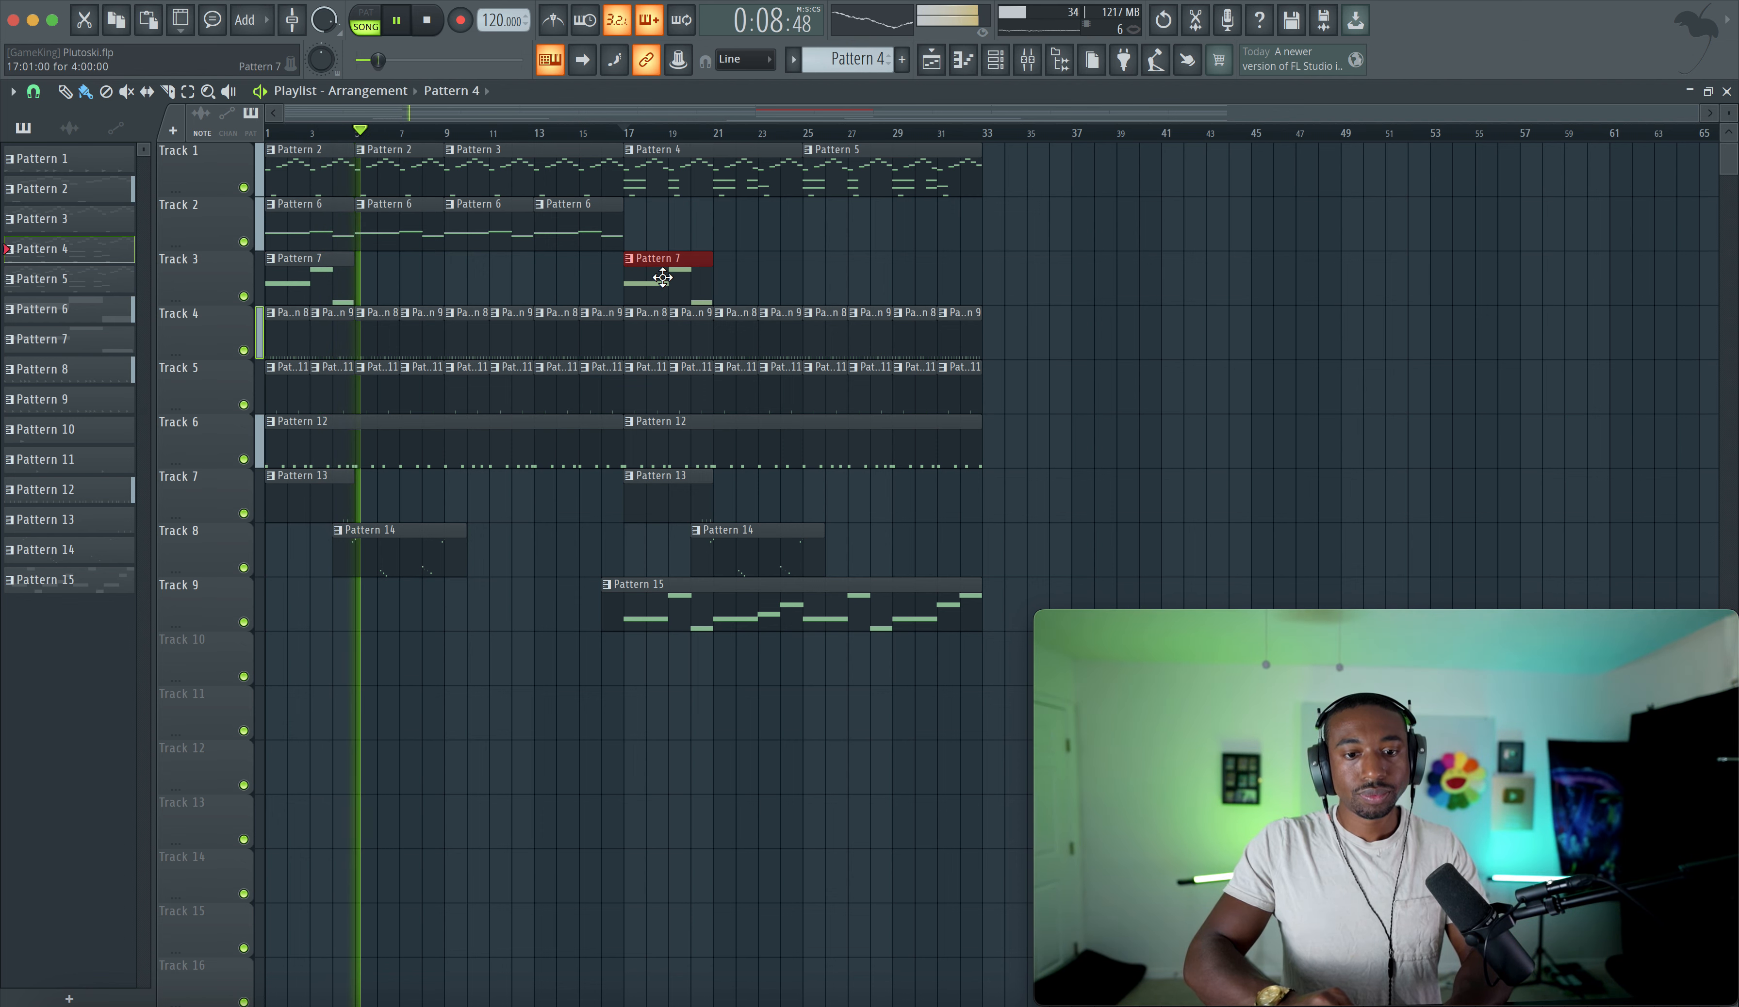
{"action": "left_click_drag", "start_coordinate": [663, 278], "coordinate": [396, 275]}
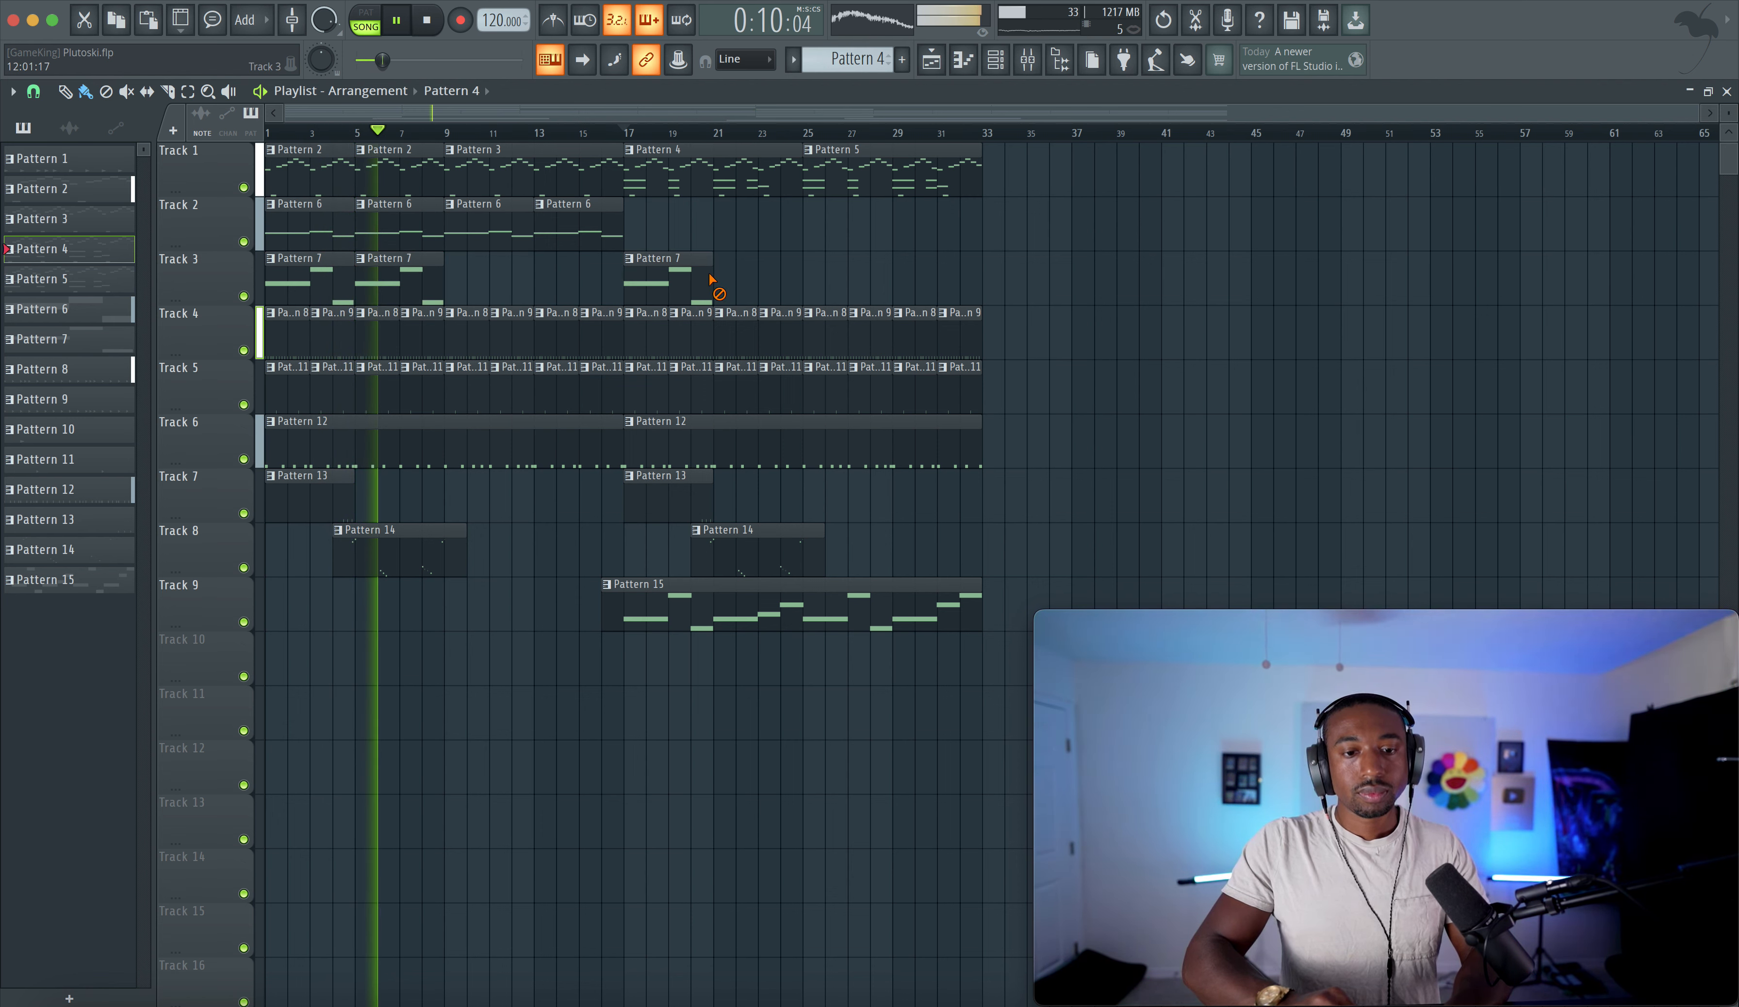
- Make the Pattern 7 clip at bar 5 unique and open it in the Heavy Brass piano roll
{"action": "left_click", "coordinate": [361, 260]}
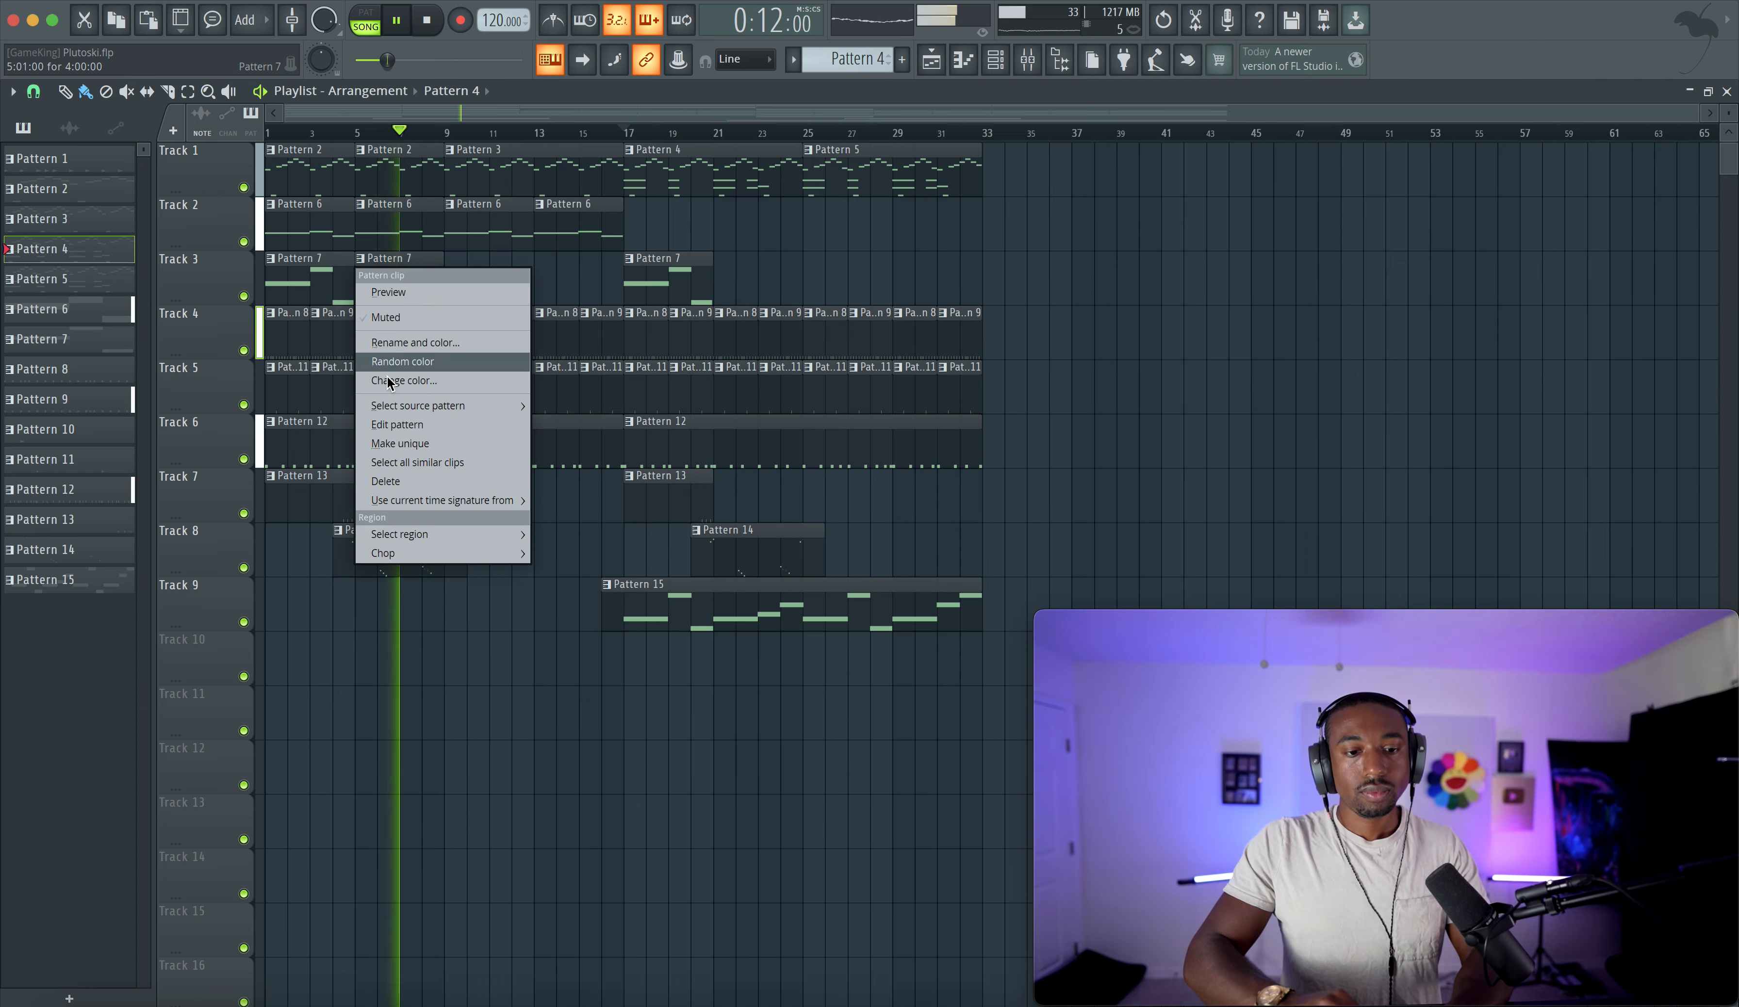
{"action": "left_click", "coordinate": [403, 445]}
{"action": "double_click", "coordinate": [413, 289]}
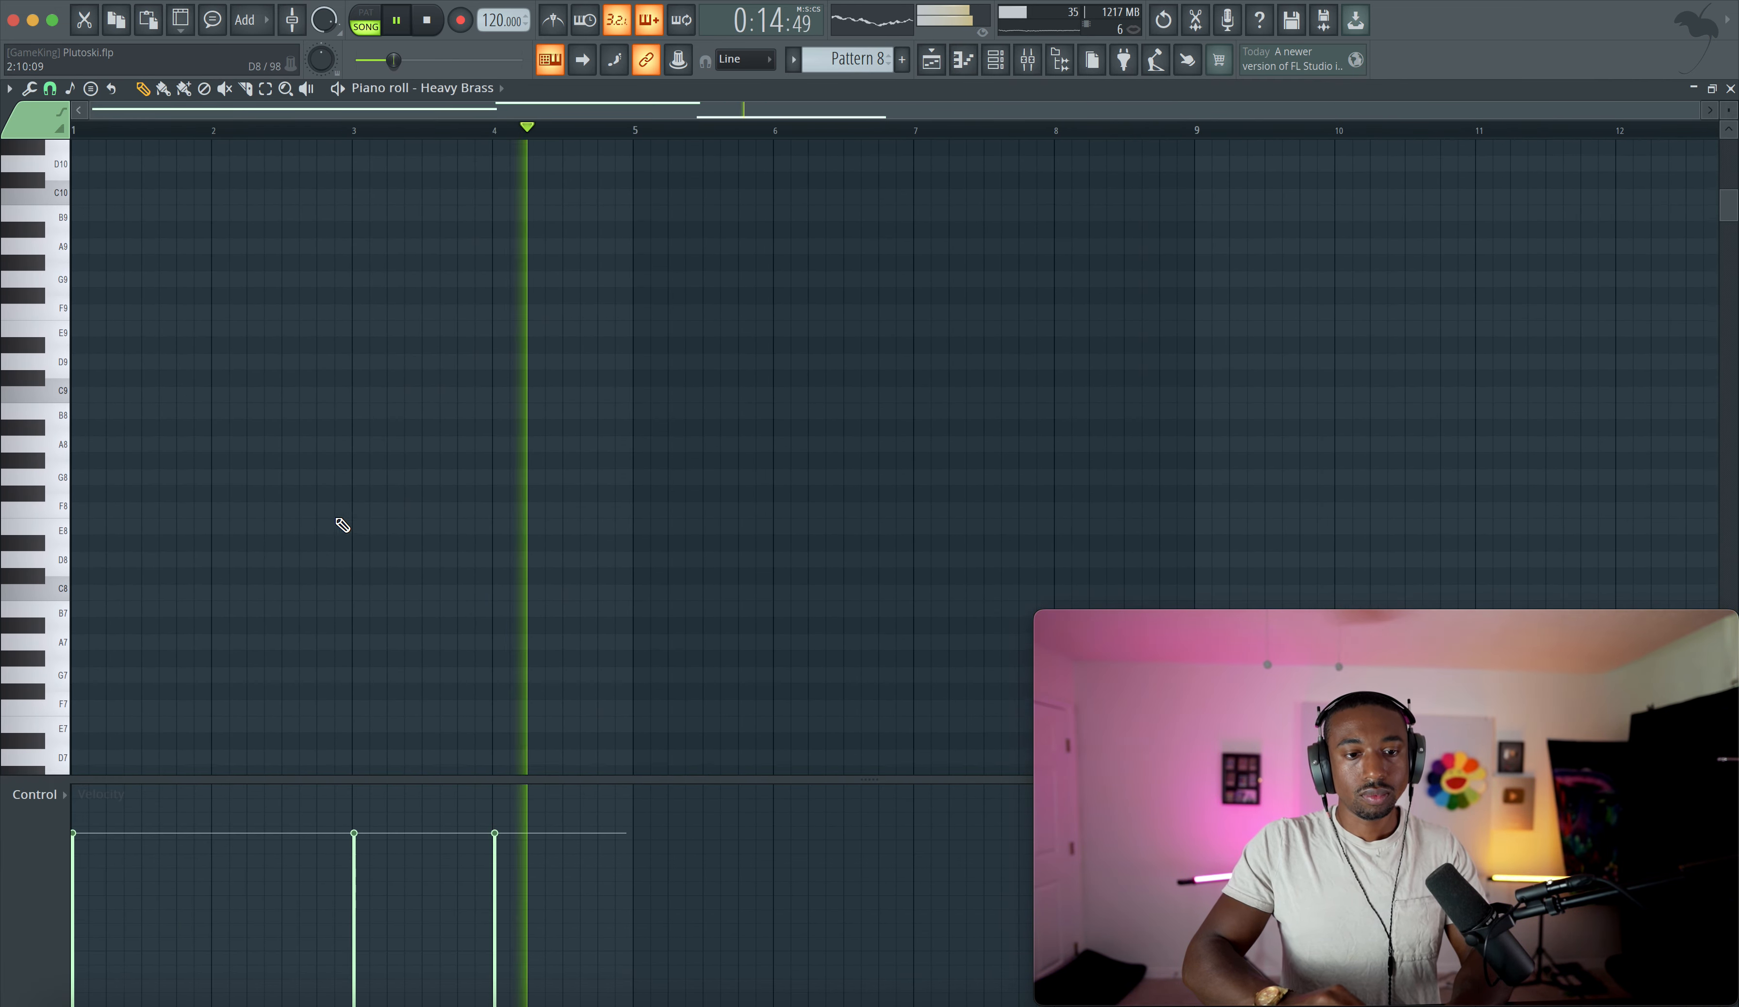
{"action": "scroll", "coordinate": [509, 392], "scroll_direction": "down", "scroll_amount": 10}
{"action": "scroll", "coordinate": [510, 395], "scroll_direction": "down", "scroll_amount": 2}
{"action": "scroll", "coordinate": [707, 275], "scroll_direction": "up", "scroll_amount": 4}
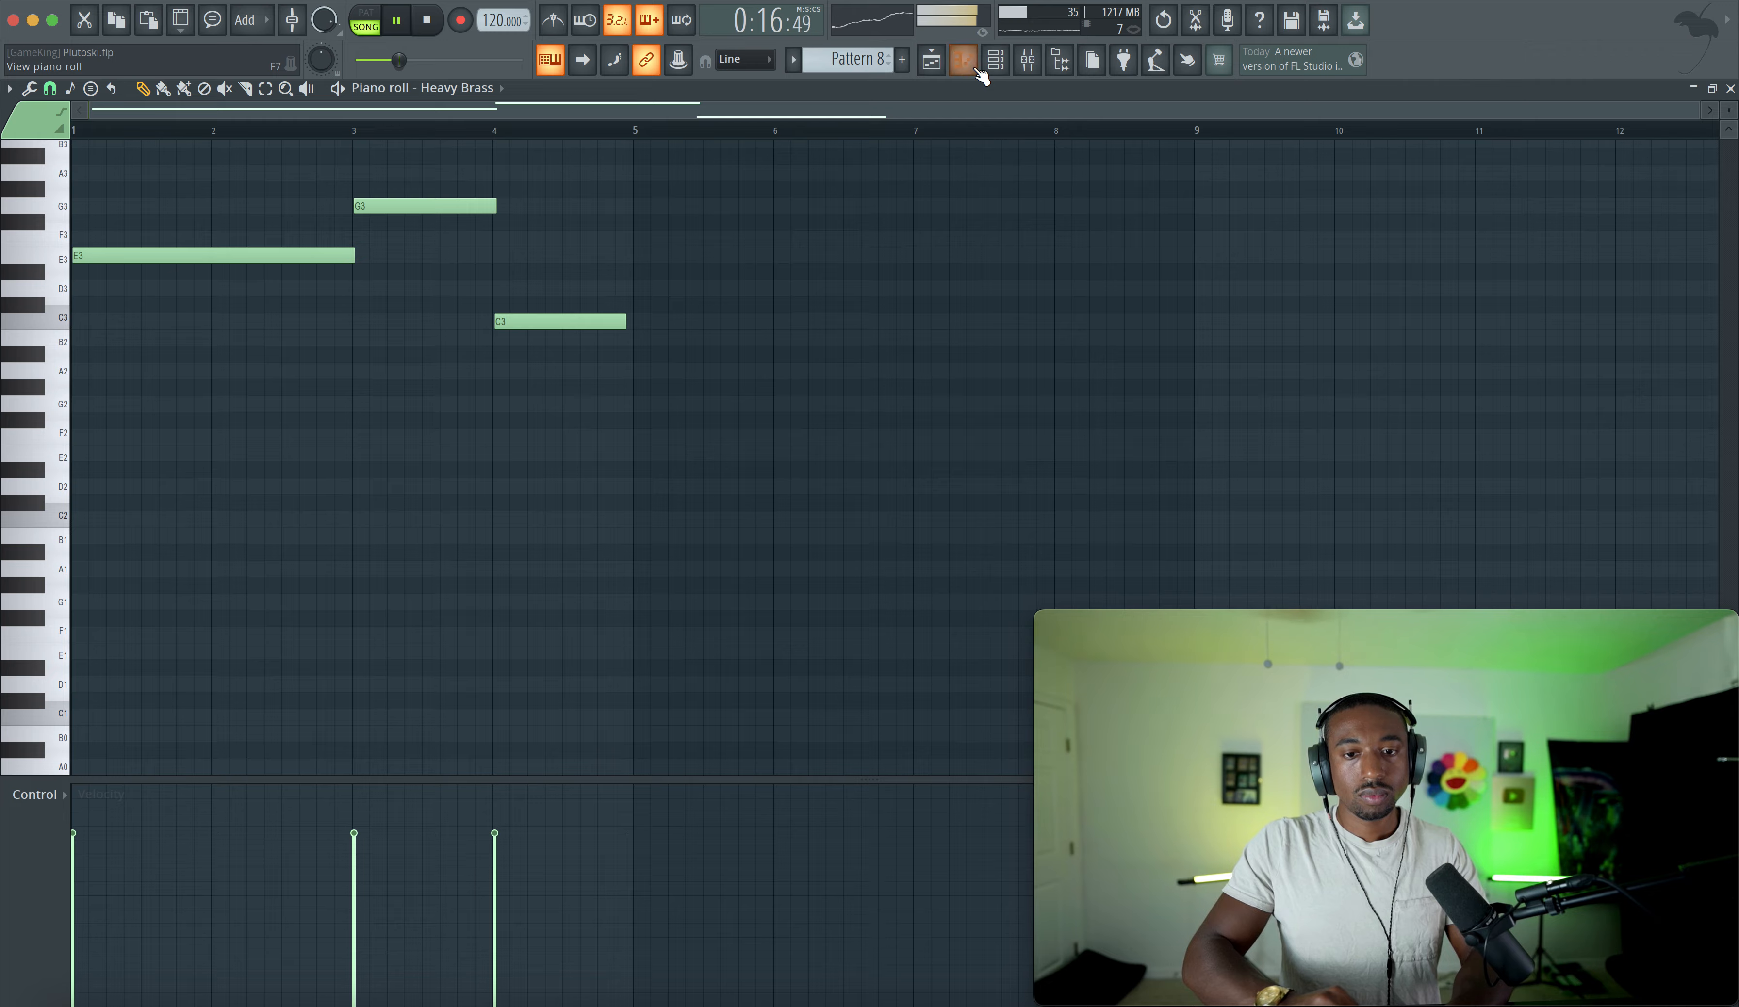
- Copy a Pattern 7 clip to bar 21 on Track 3 and move the Pattern 16 clip onto Track 2 at bar 17
{"action": "left_click", "coordinate": [933, 61]}
{"action": "left_click_drag", "start_coordinate": [668, 264], "coordinate": [740, 243]}
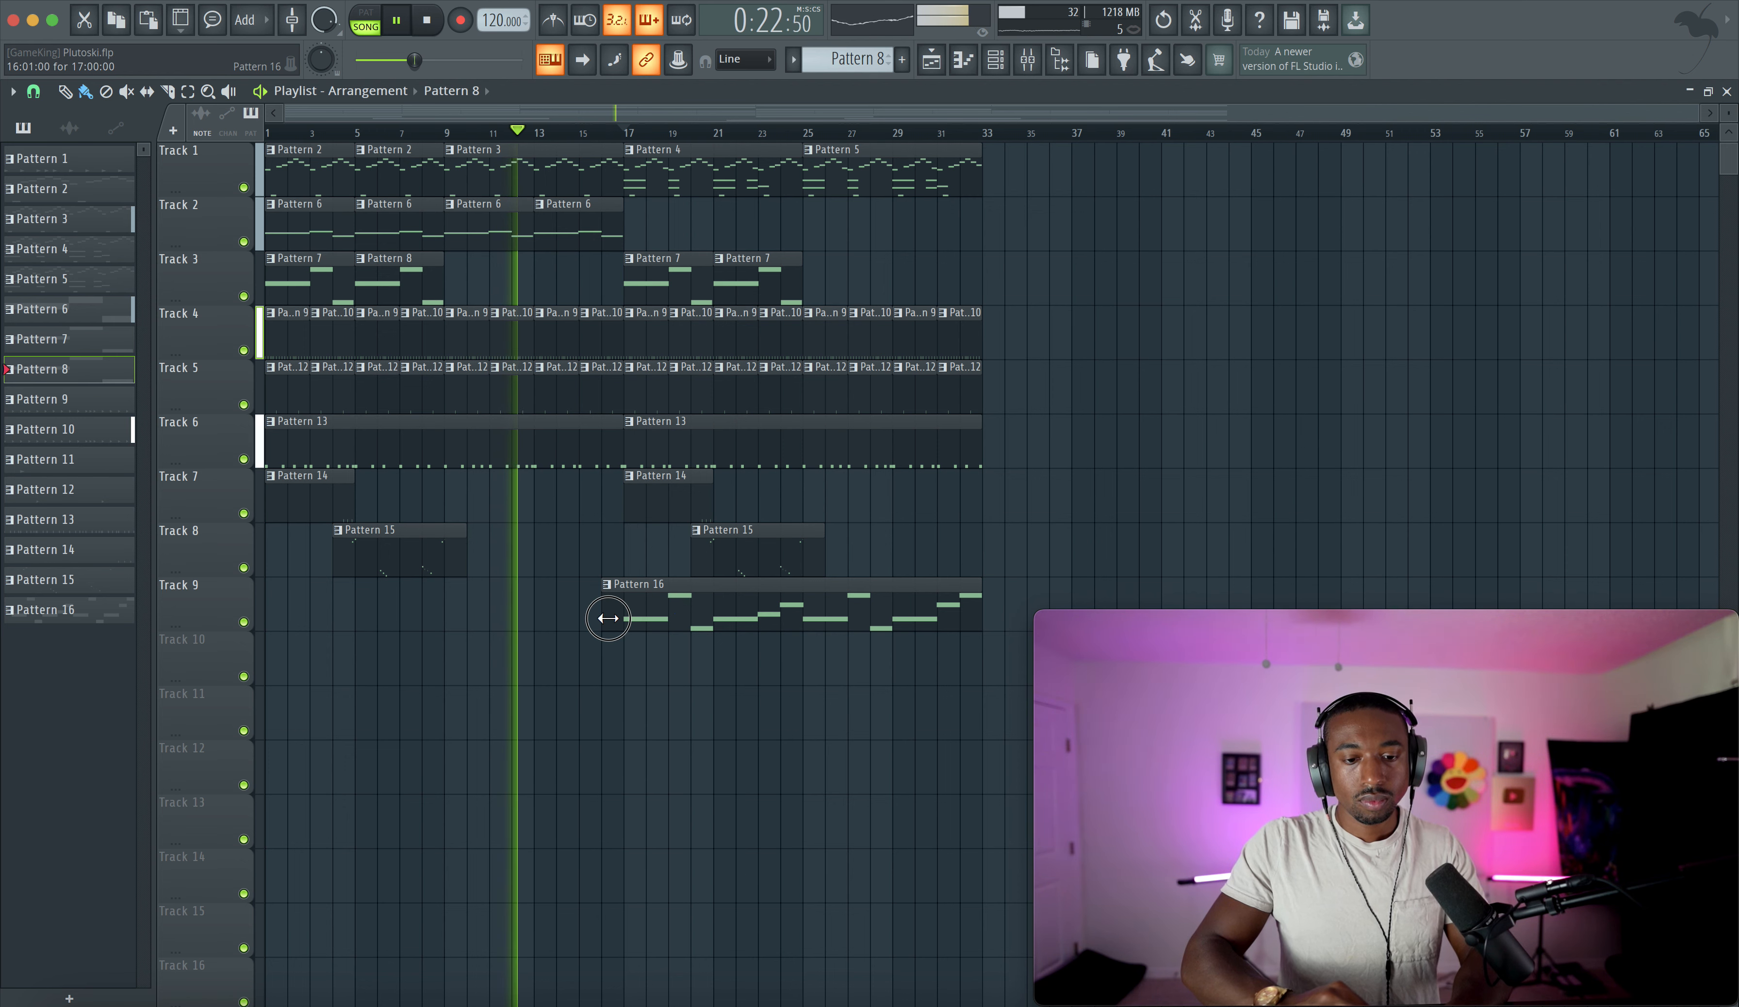
{"action": "left_click_drag", "start_coordinate": [608, 618], "coordinate": [675, 228]}
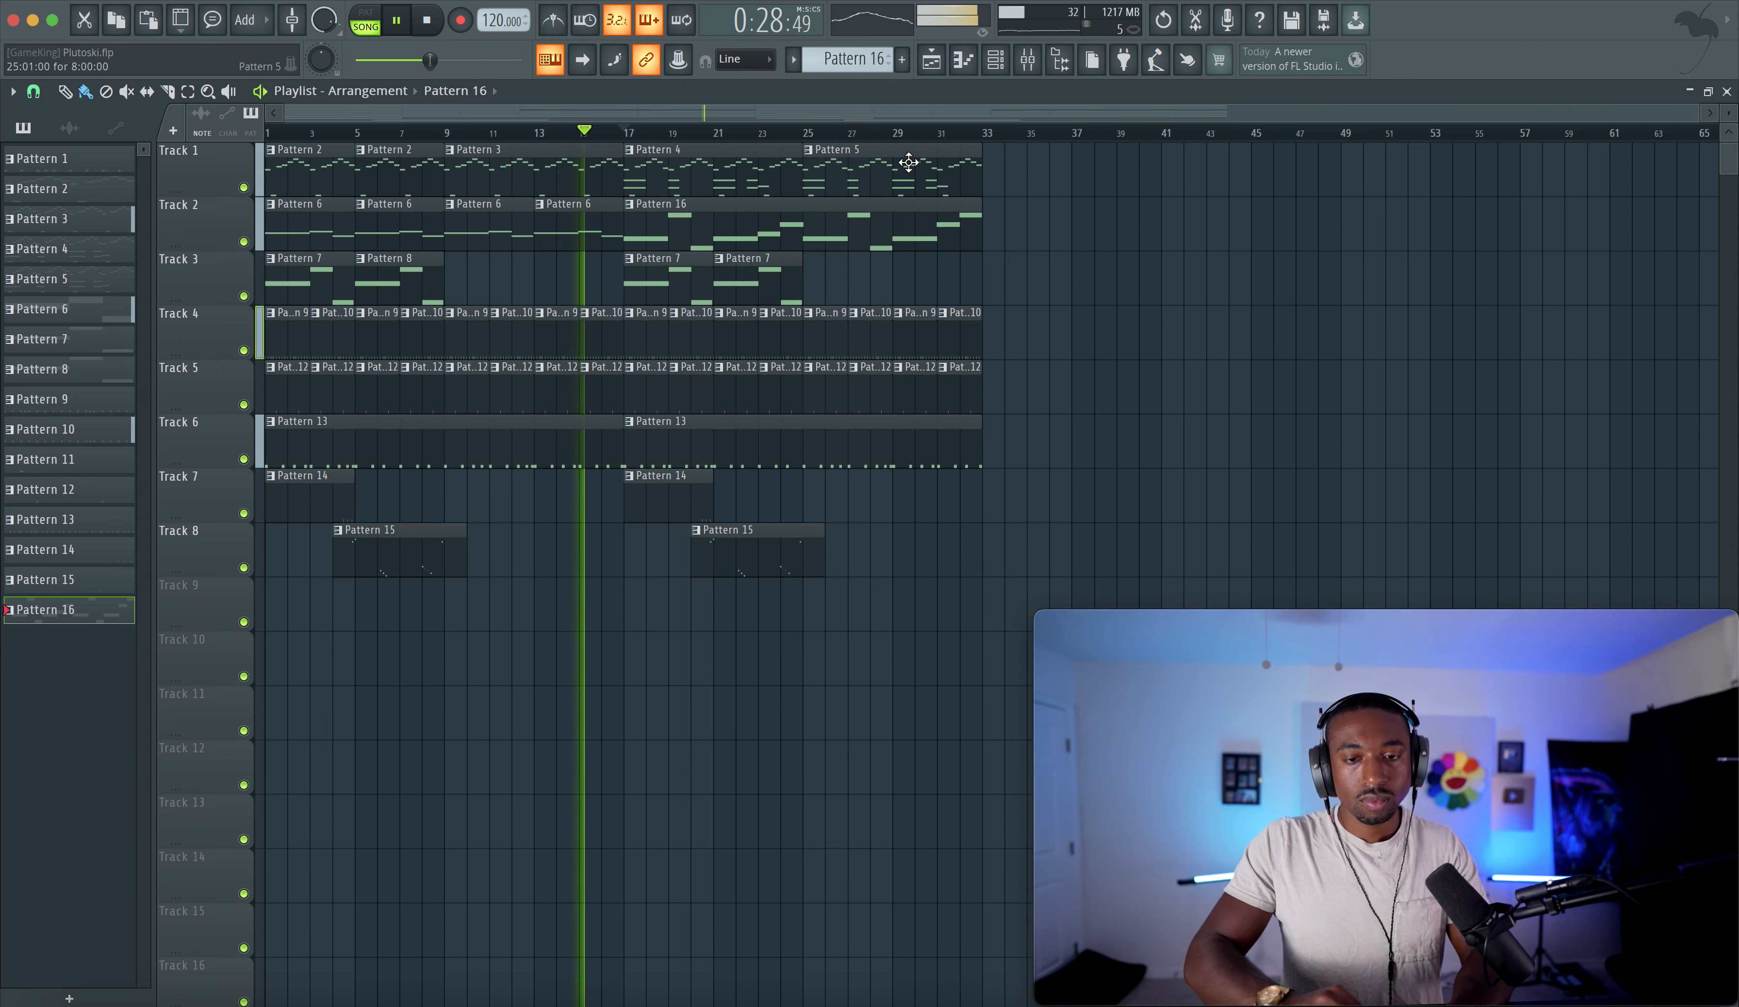
- In the mixer, toggle the 808 channel's Fruity WaveShaper off and on and nudge its volume fader
{"action": "left_click", "coordinate": [1028, 60]}
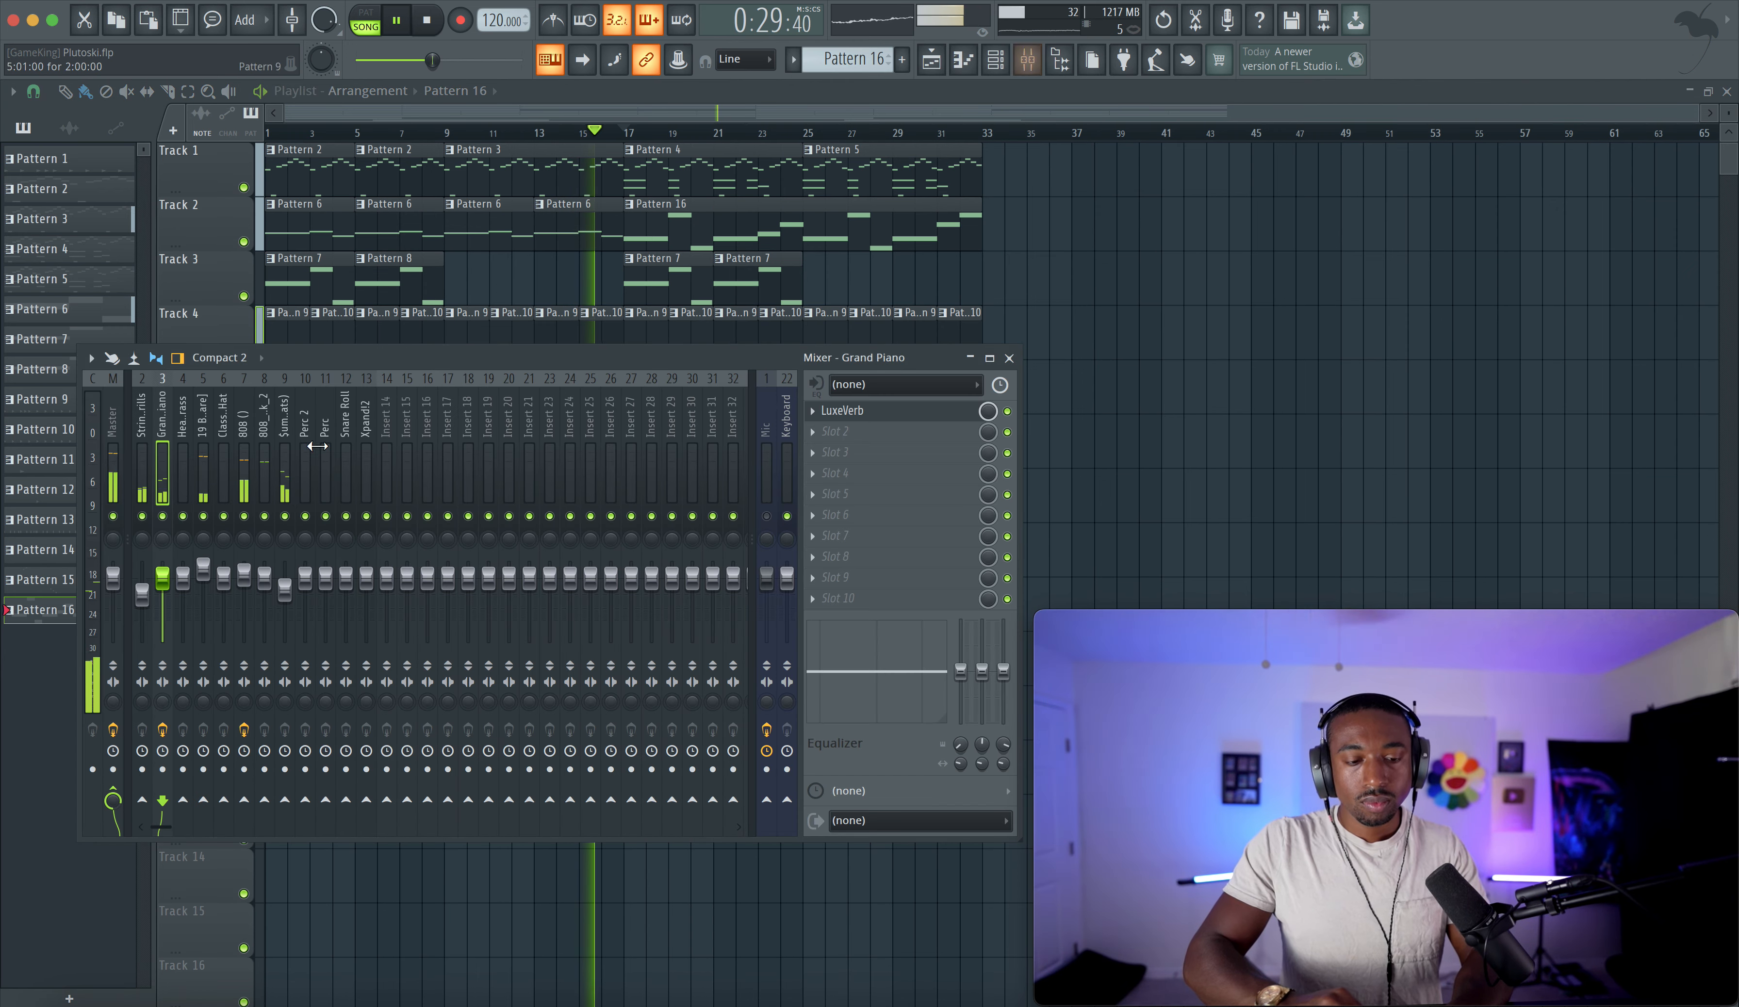
{"action": "left_click", "coordinate": [247, 474]}
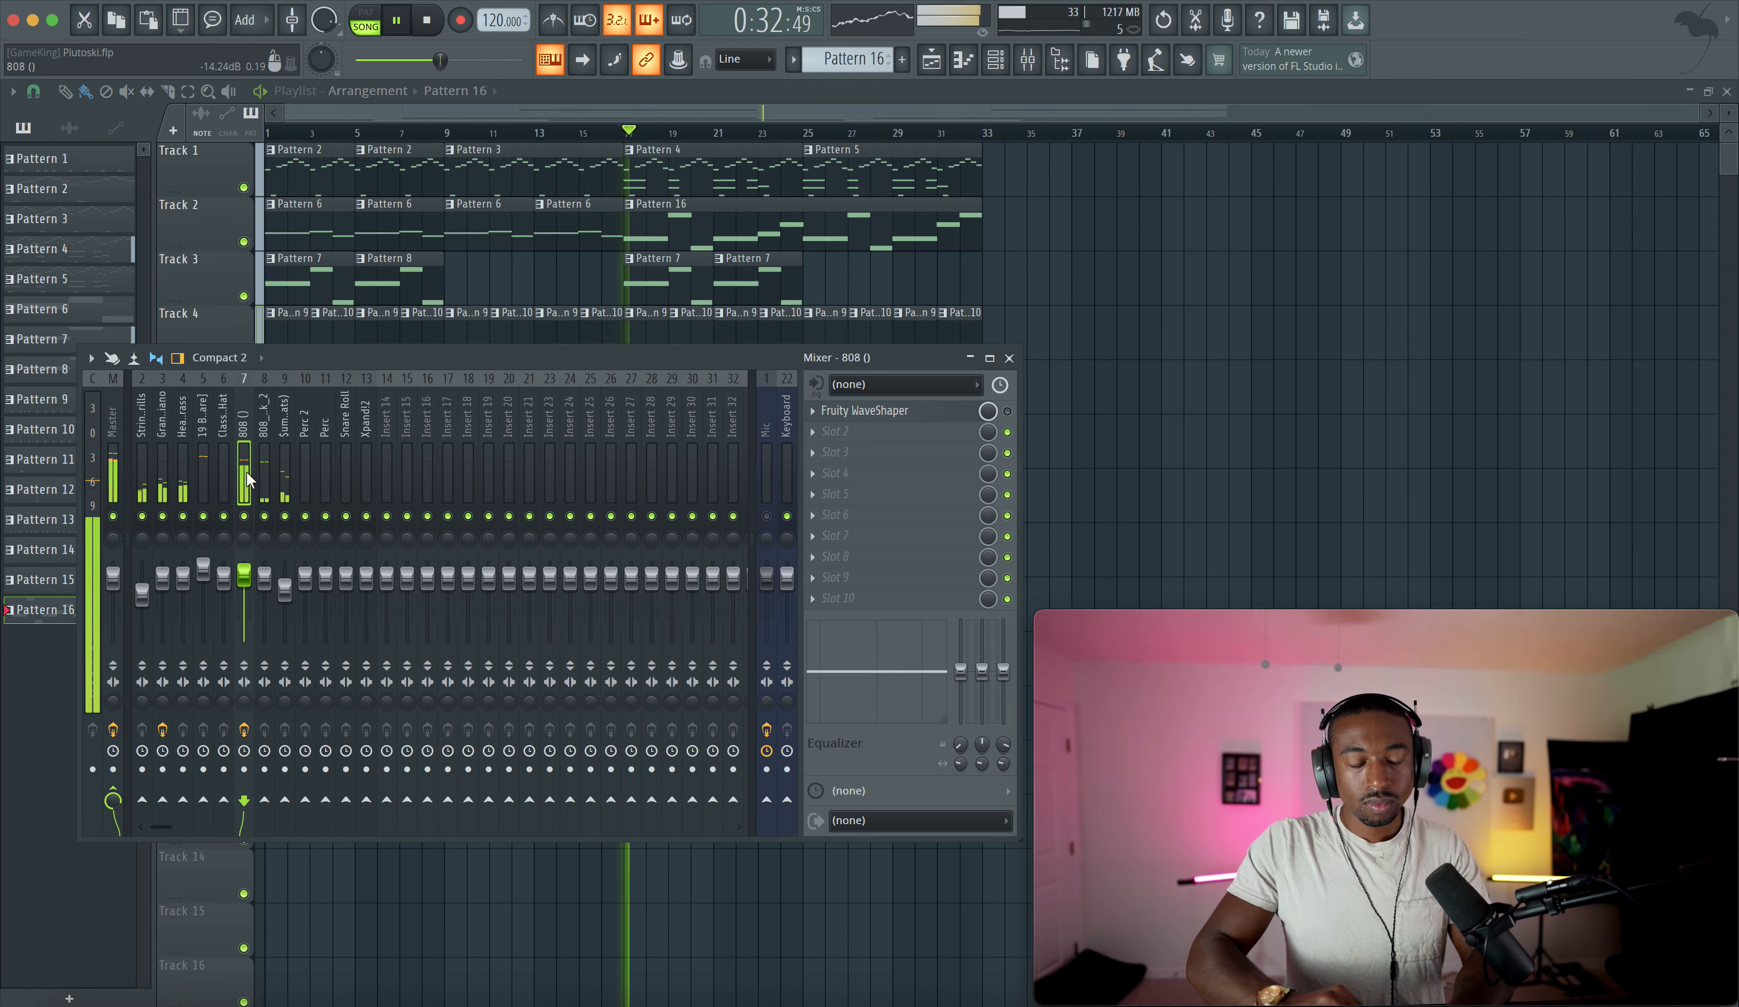
{"action": "left_click", "coordinate": [1008, 412]}
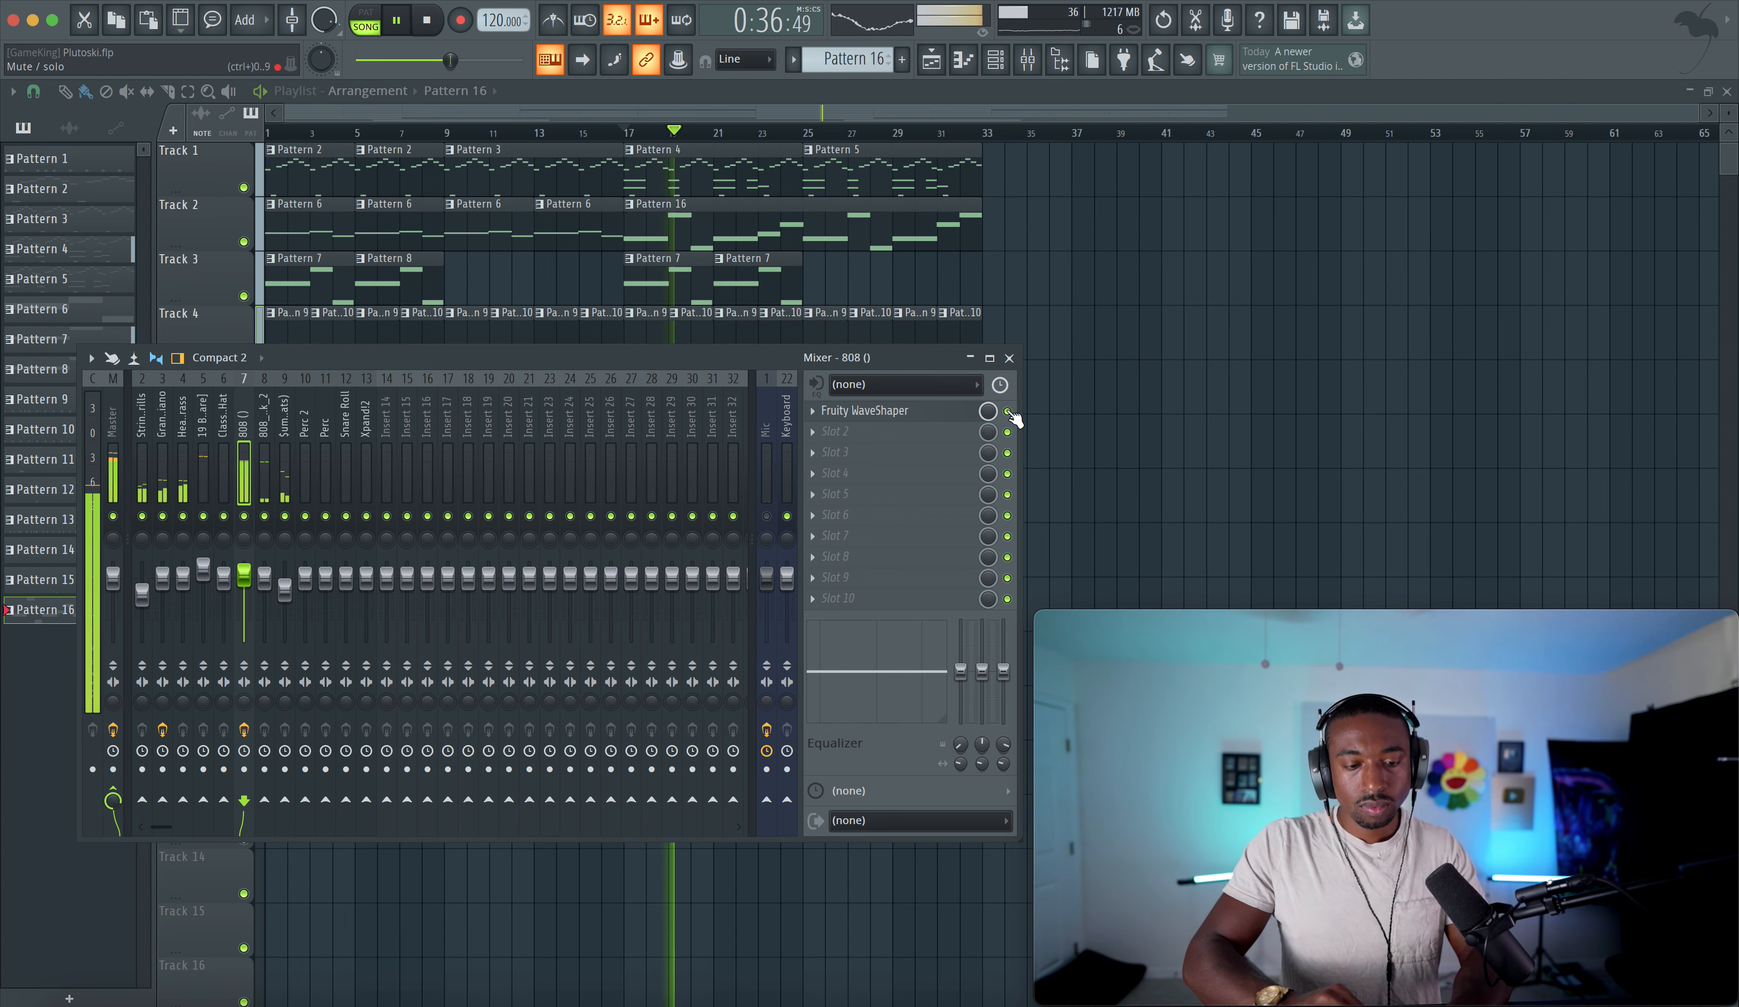
{"action": "left_click_drag", "start_coordinate": [244, 575], "coordinate": [243, 579]}
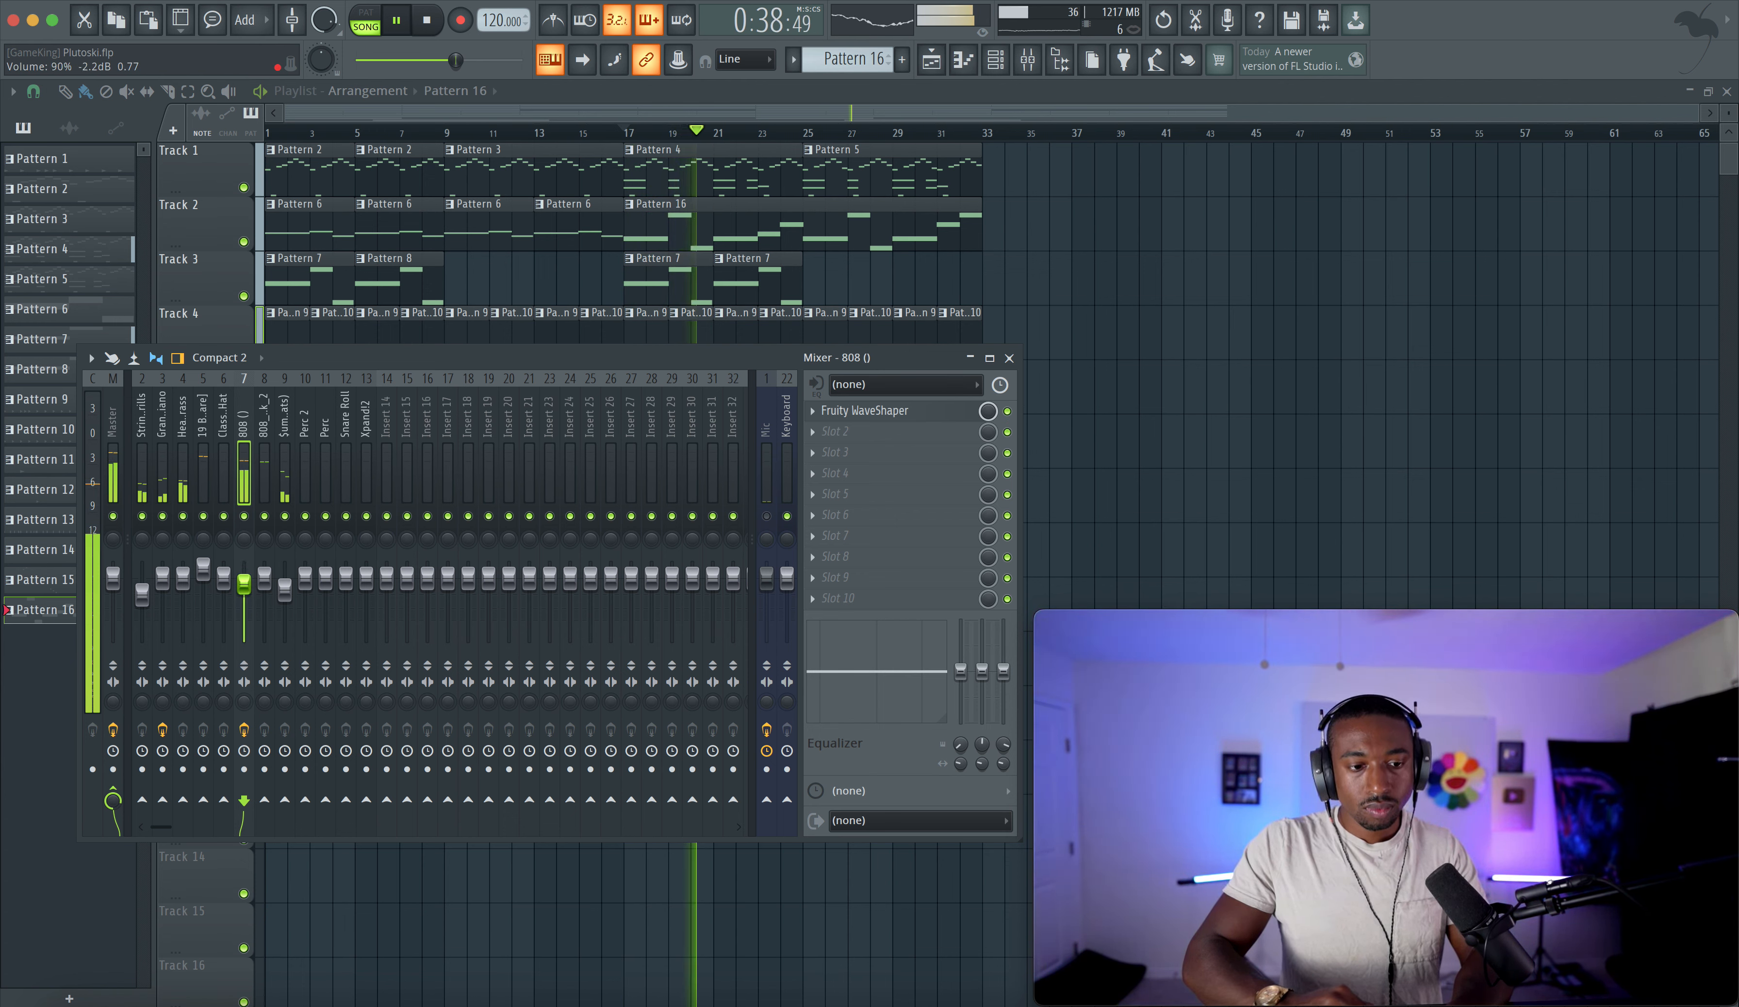
{"action": "right_click", "coordinate": [247, 583]}
{"action": "left_click", "coordinate": [268, 595]}
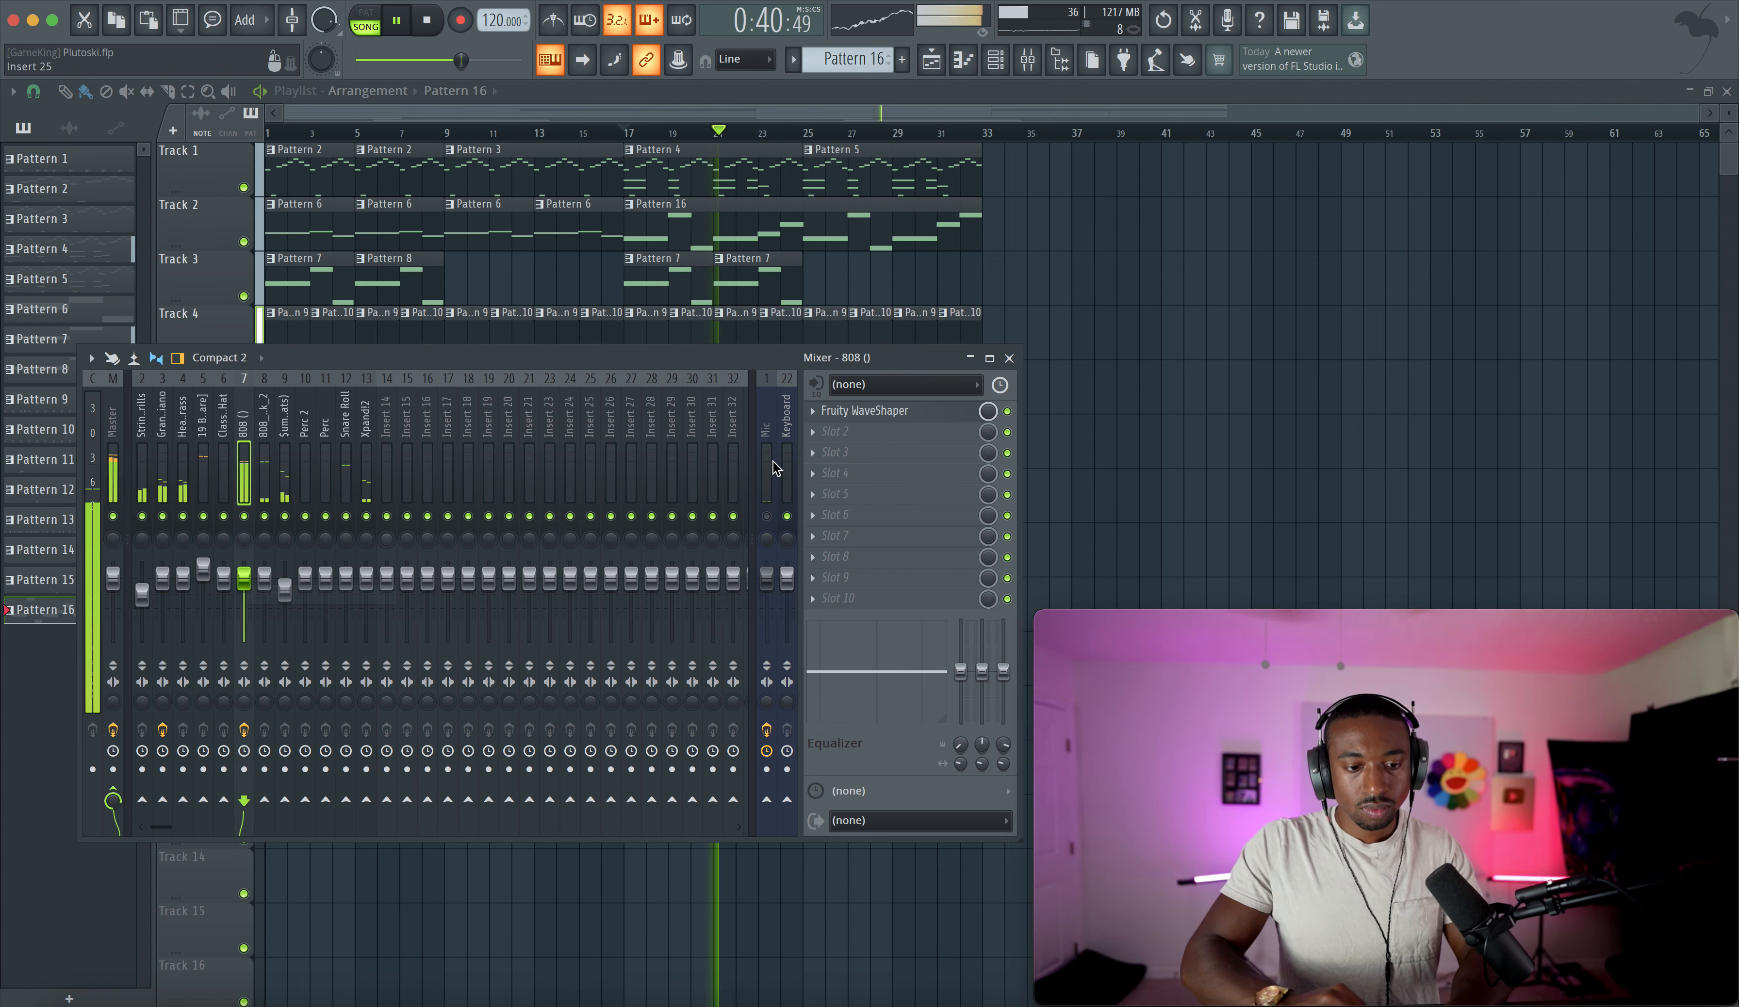
{"action": "left_click", "coordinate": [1007, 412]}
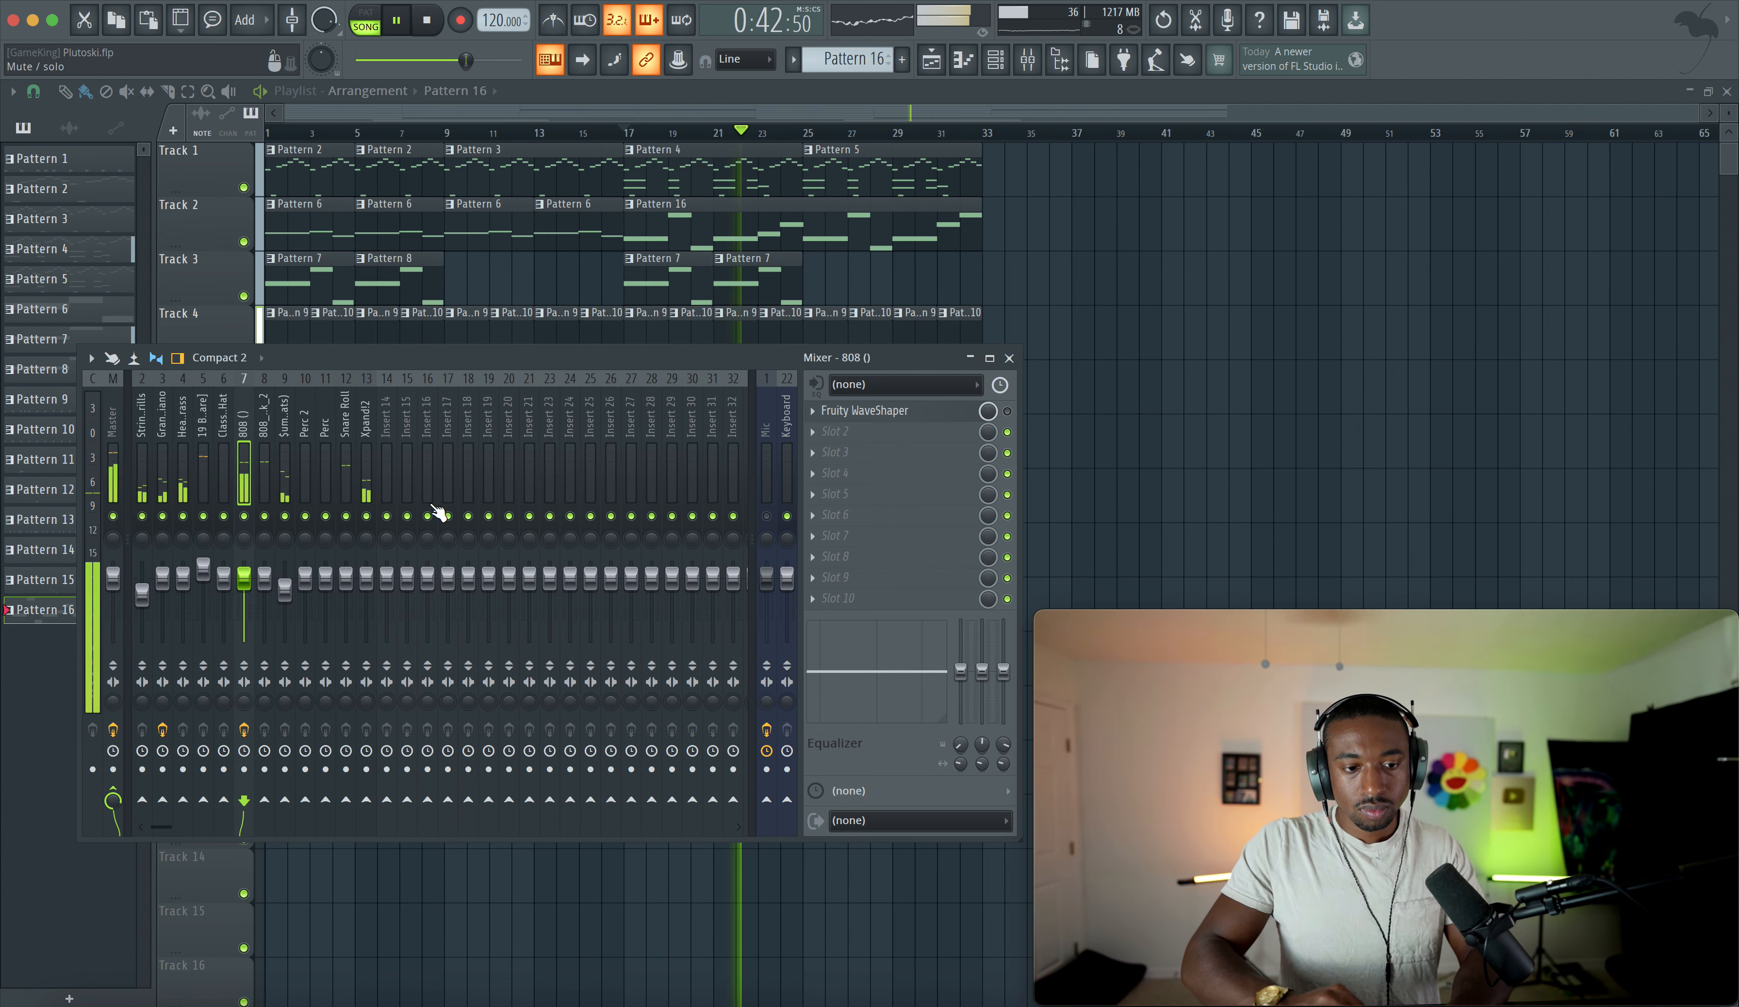
- Raise the 808_Tm88 x Wheezy channel's volume to about 113% and close the mixer
{"action": "left_click_drag", "start_coordinate": [243, 579], "coordinate": [264, 569]}
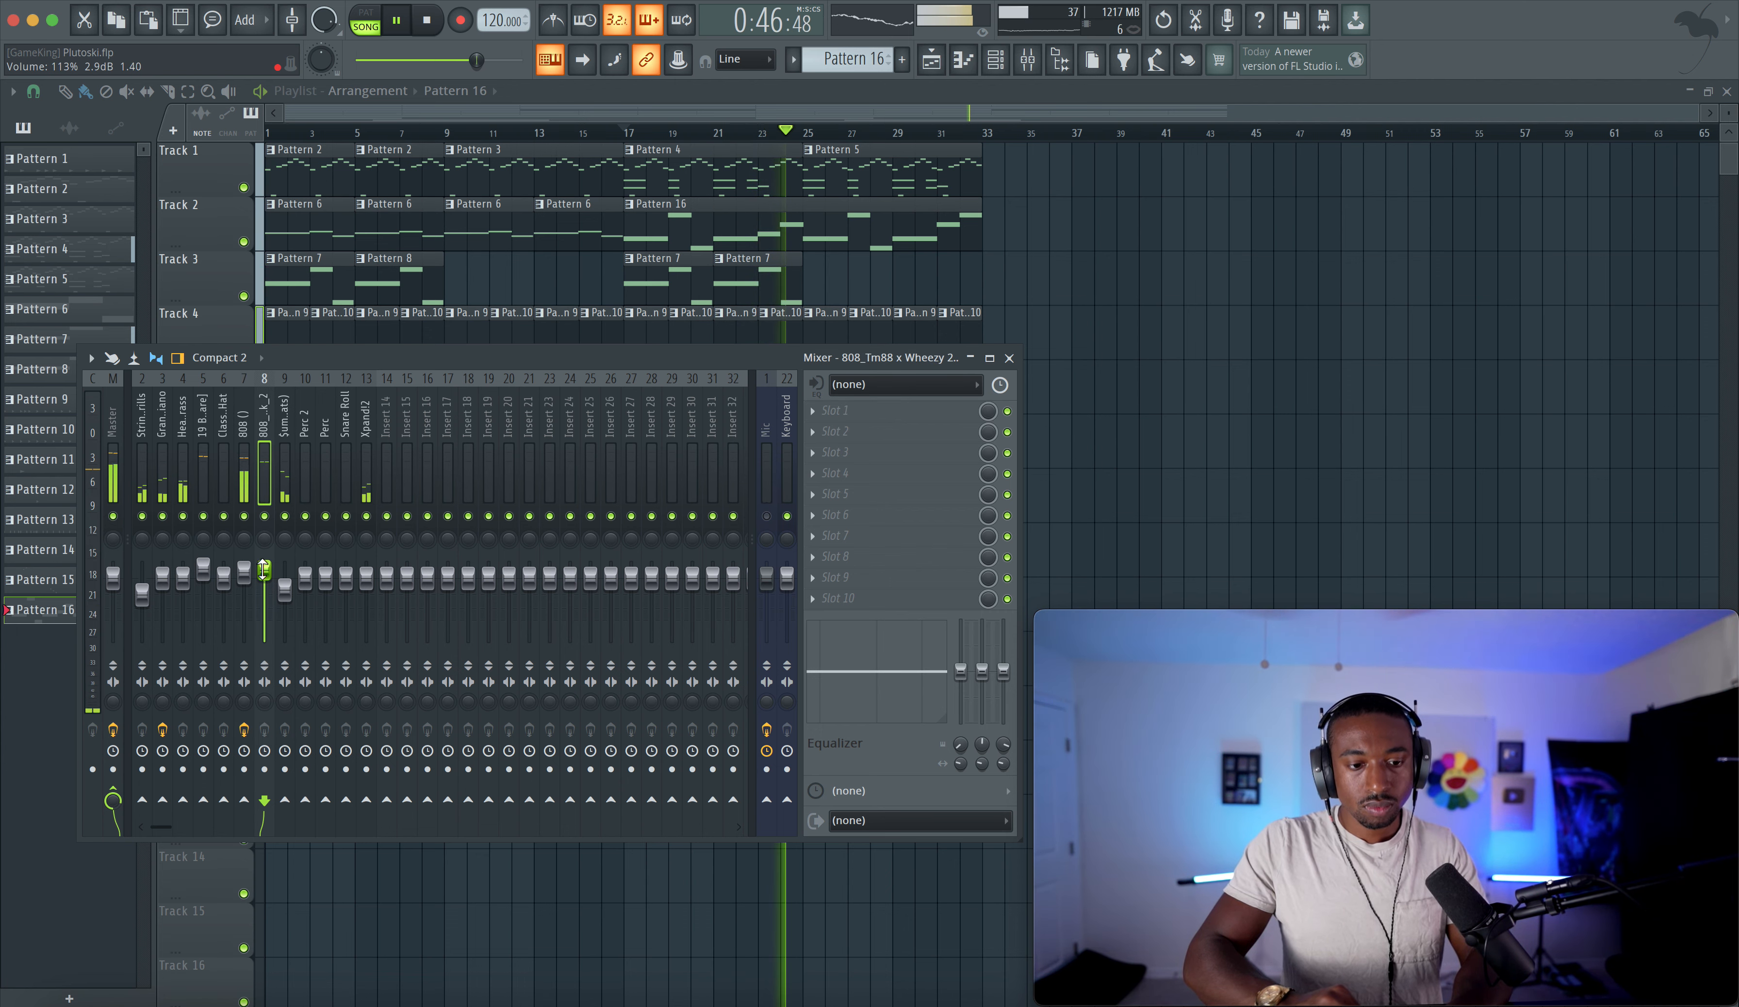
{"action": "key", "text": "F9"}
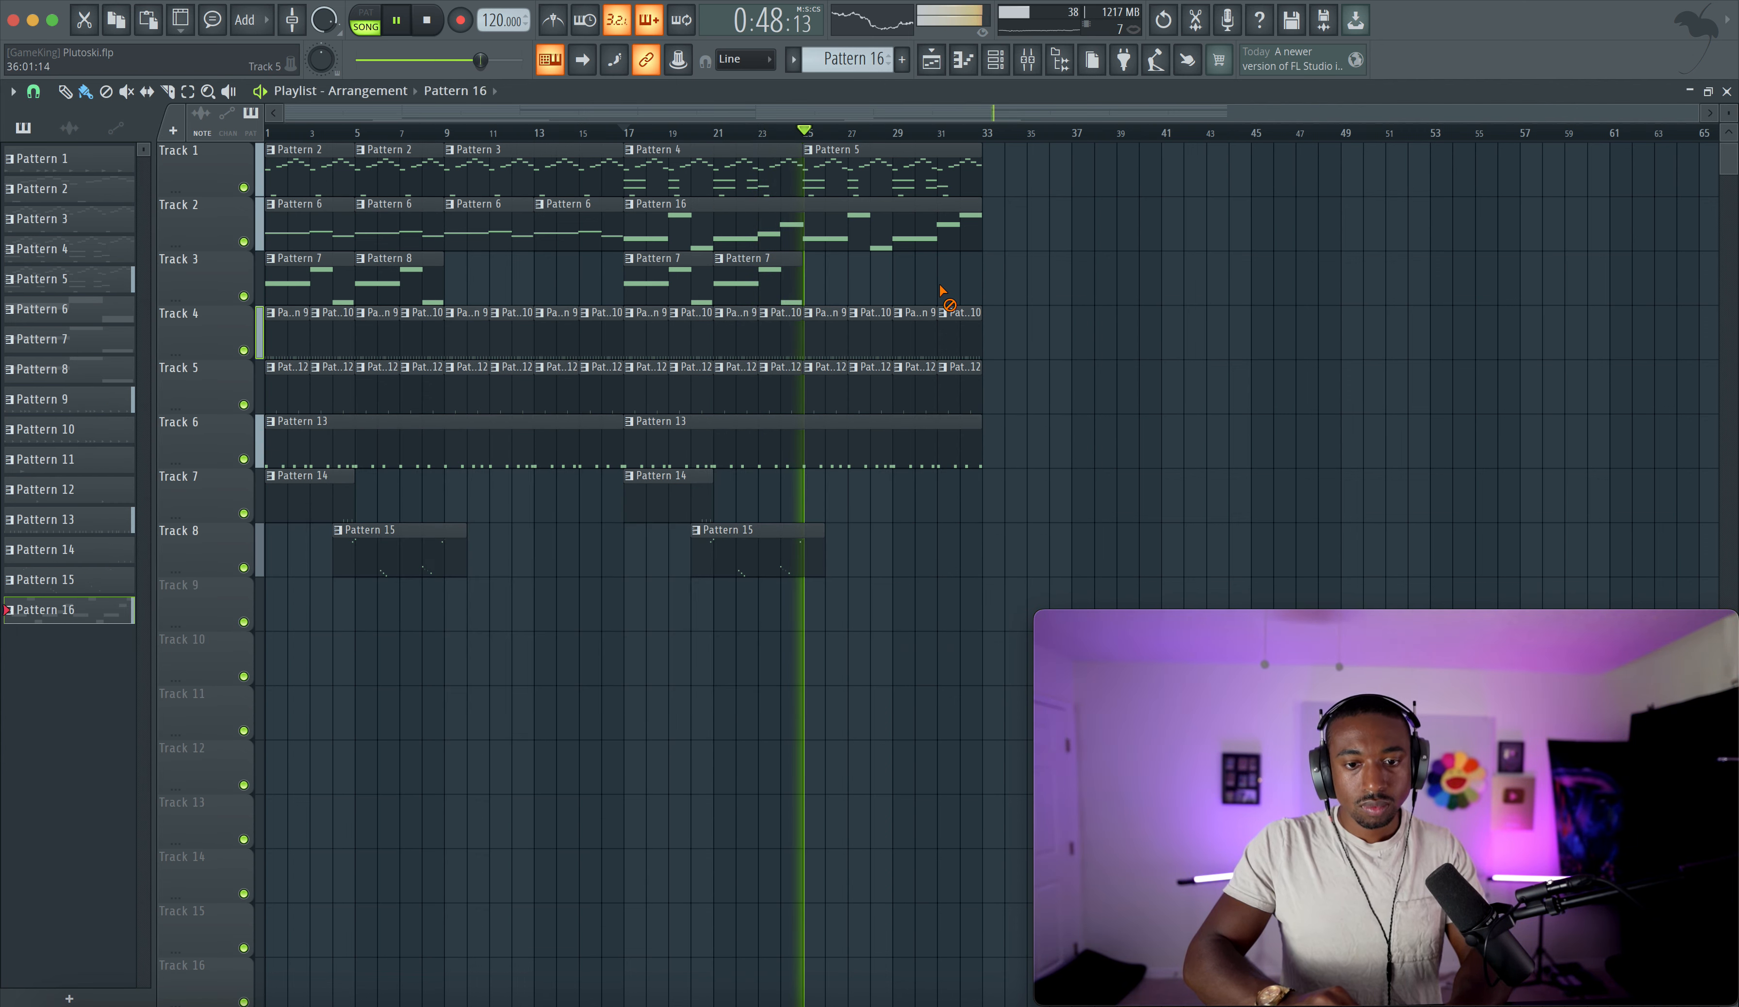
- On the Master channel, open the Fruity soft clipper, raise its threshold, and close it
{"action": "key", "text": "F9"}
{"action": "left_click", "coordinate": [121, 485]}
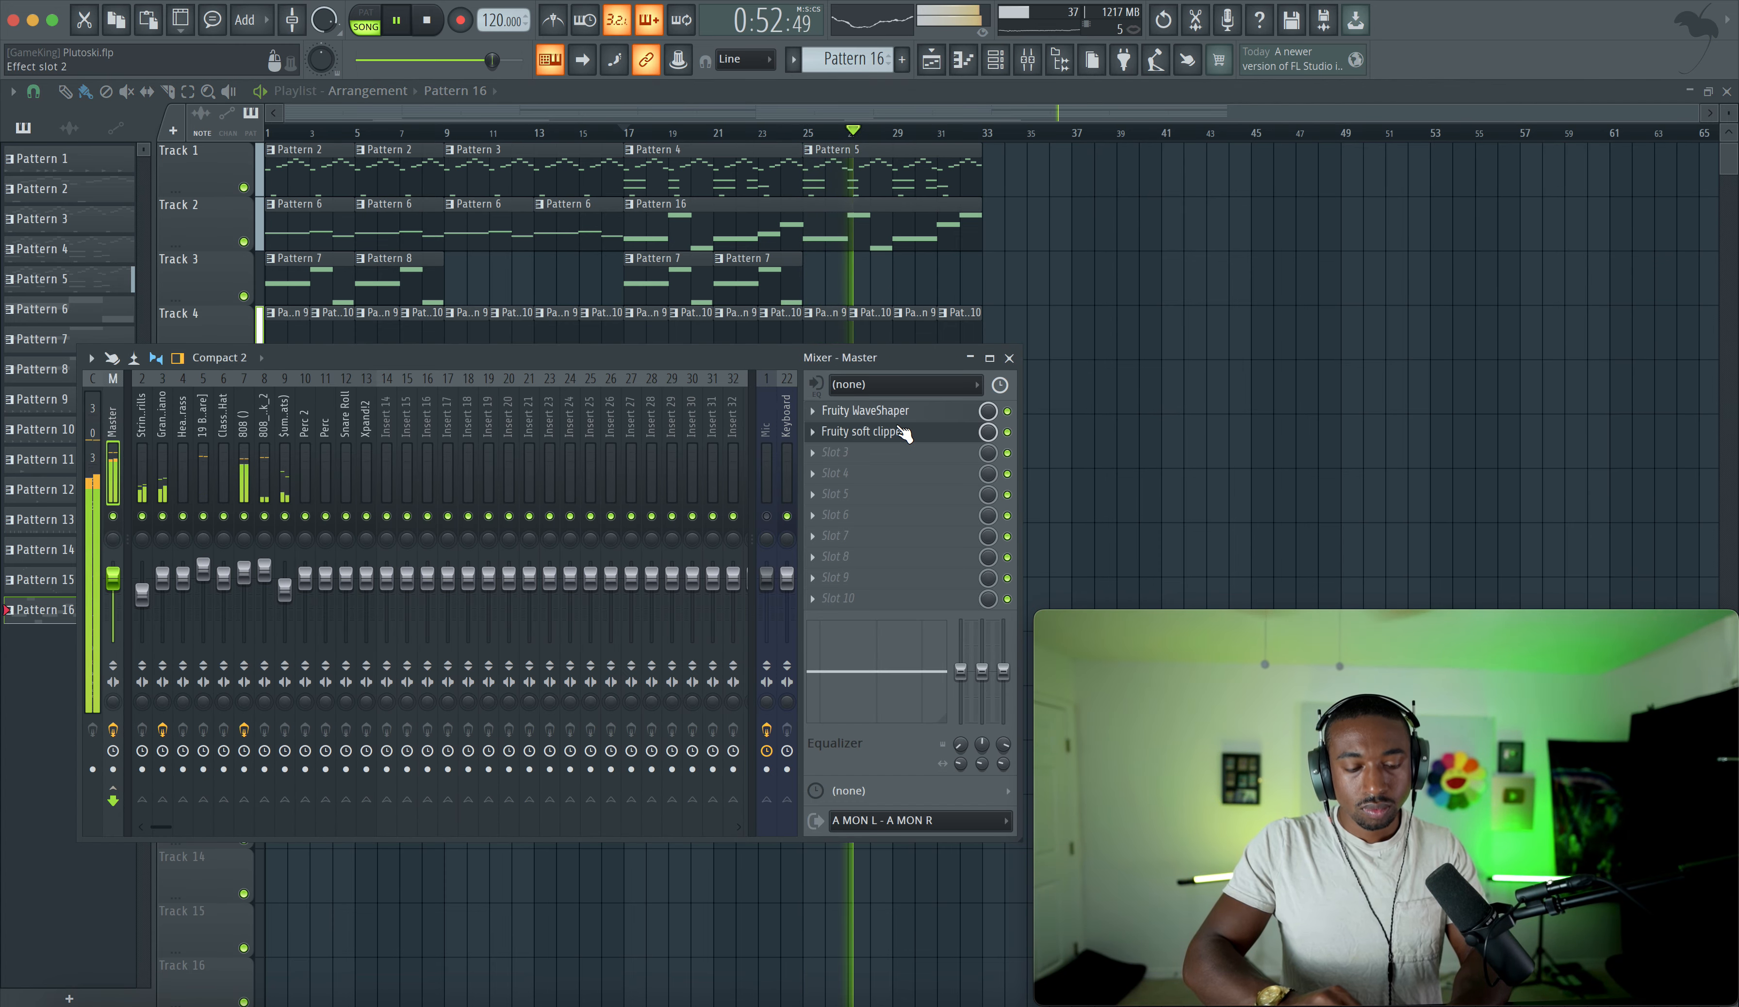
{"action": "left_click", "coordinate": [865, 432]}
{"action": "mouse_move", "coordinate": [85, 252]}
{"action": "left_mouse_down"}
{"action": "mouse_move", "coordinate": [85, 266]}
{"action": "mouse_move", "coordinate": [95, 222]}
{"action": "left_mouse_up"}
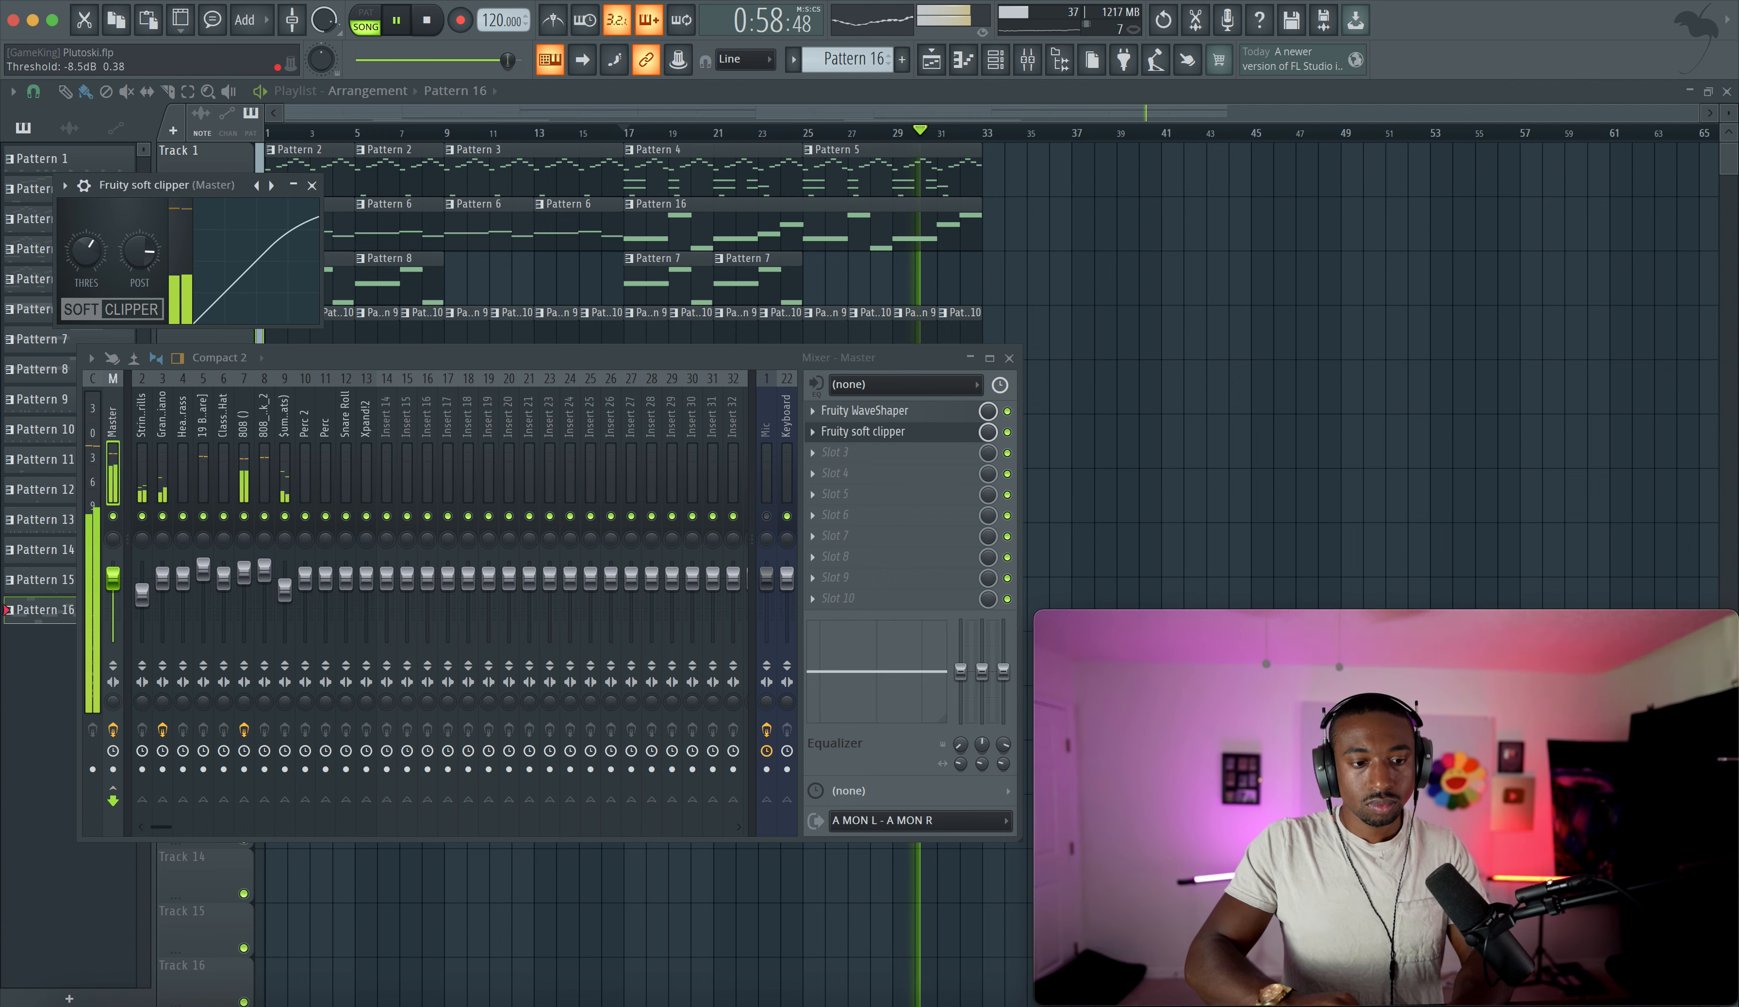
{"action": "left_click", "coordinate": [312, 185]}
{"action": "key", "text": "F9"}
- In the String Trills piano roll, raise the notes at bars 16 and 17 to E5 and A5
{"action": "key", "text": "space"}
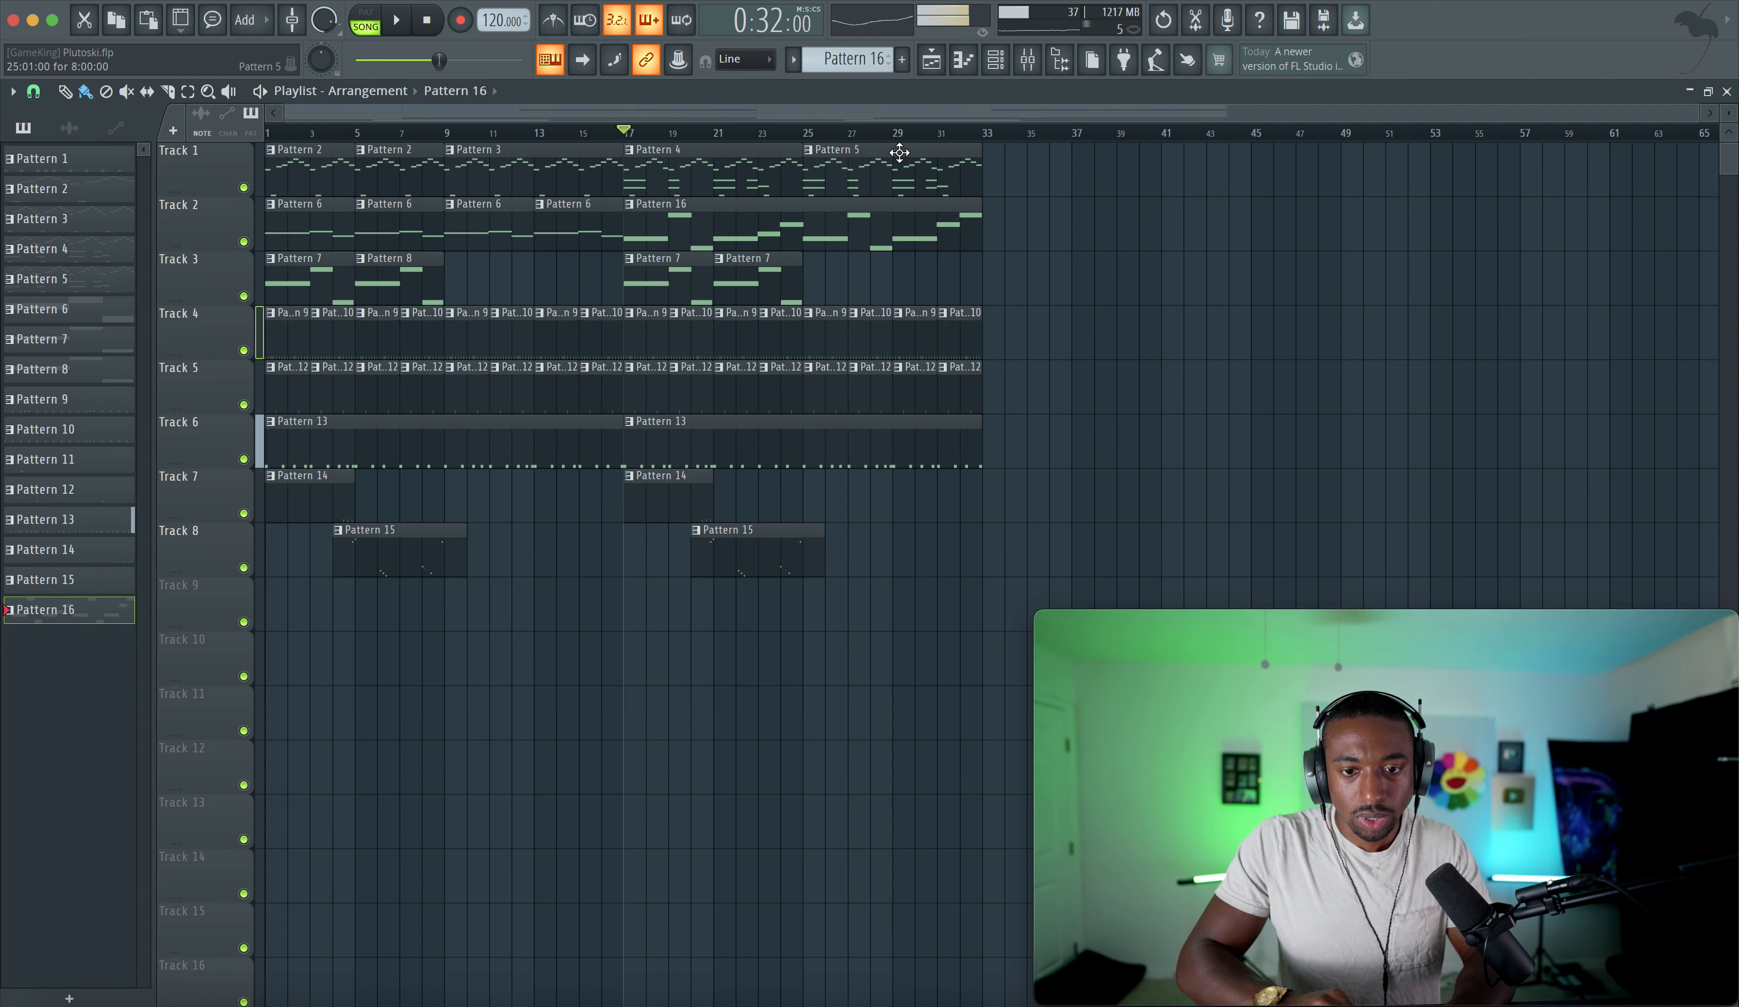
{"action": "left_click", "coordinate": [1027, 60]}
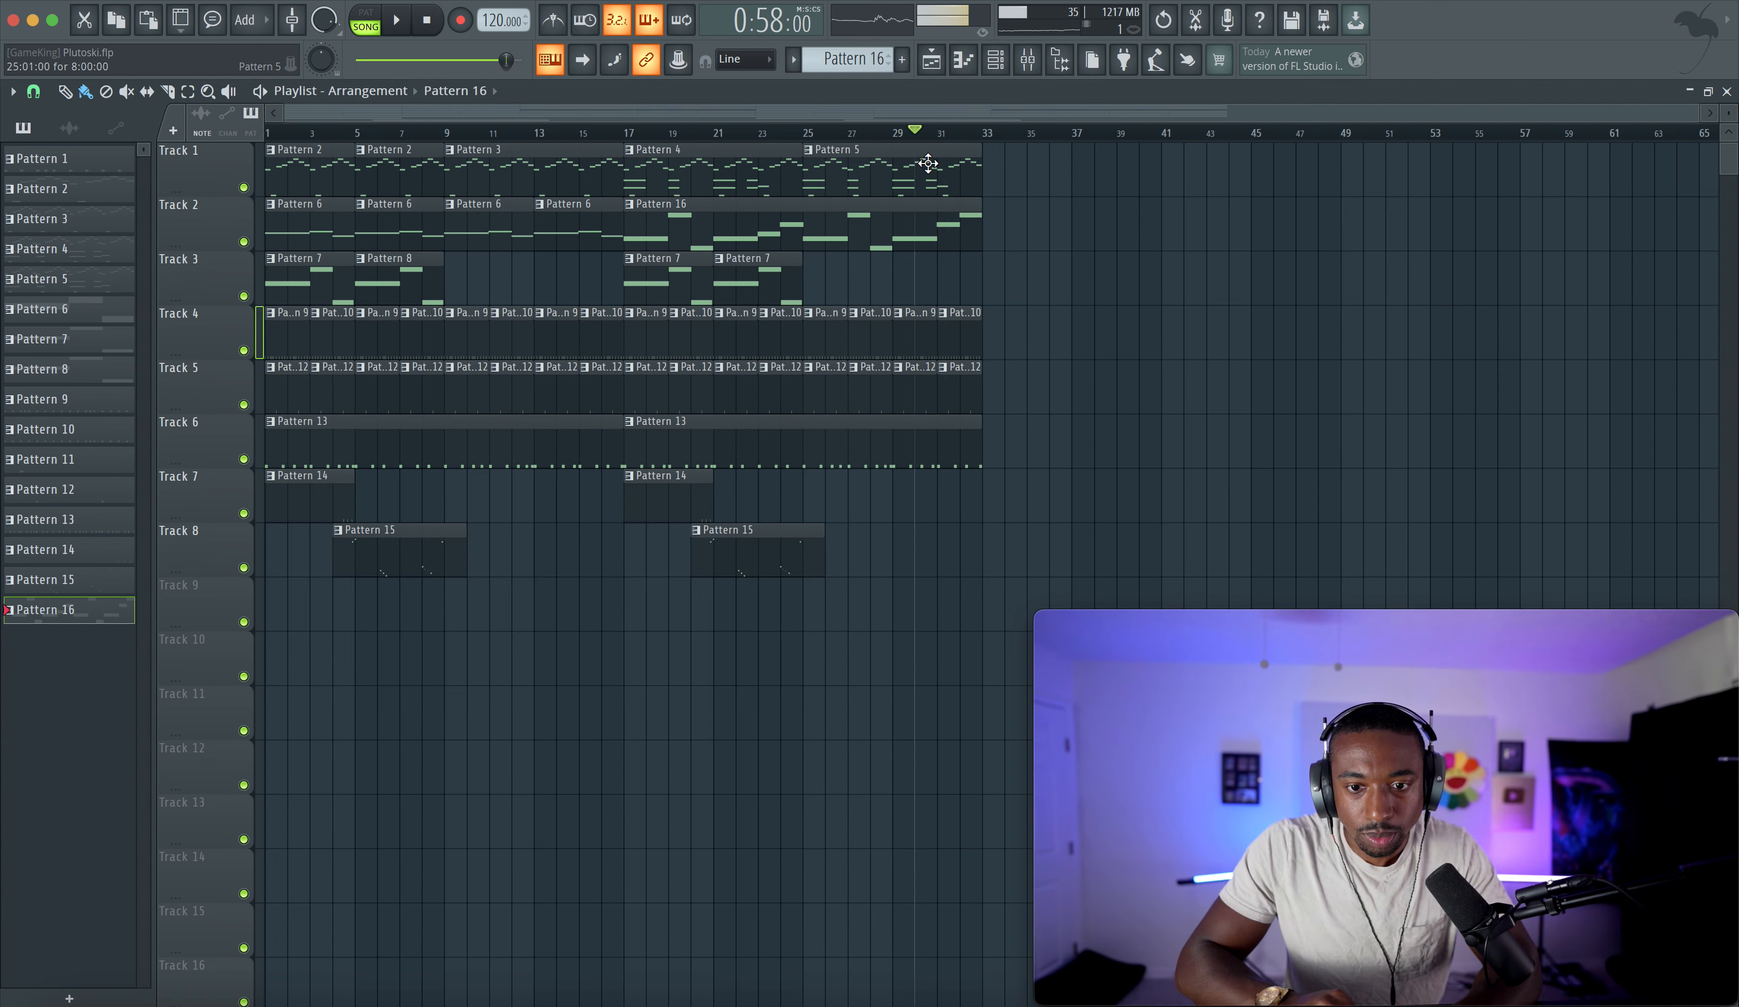
{"action": "key", "text": "F7"}
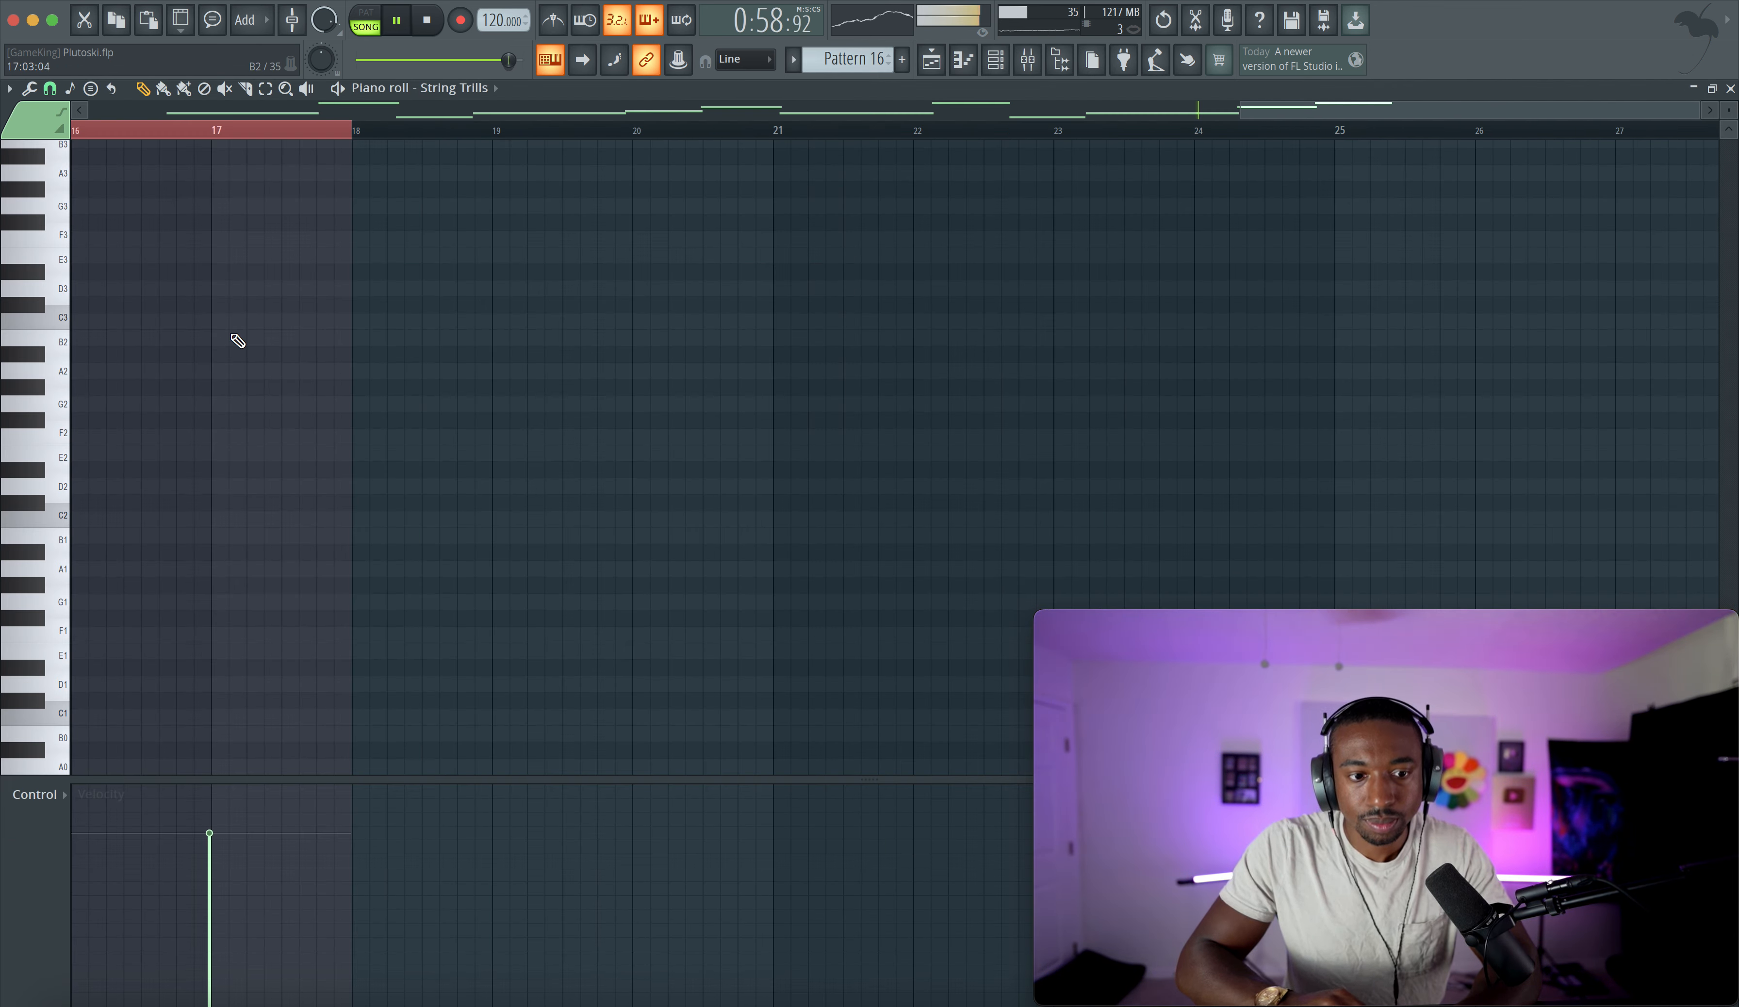
{"action": "scroll", "coordinate": [237, 339], "scroll_direction": "up", "scroll_amount": 10}
{"action": "scroll", "coordinate": [237, 339], "scroll_direction": "left", "scroll_amount": 3}
{"action": "key", "text": "space"}
{"action": "left_click_drag", "start_coordinate": [282, 529], "coordinate": [276, 489]}
{"action": "left_click_drag", "start_coordinate": [401, 496], "coordinate": [399, 400]}
{"action": "key", "text": "space"}
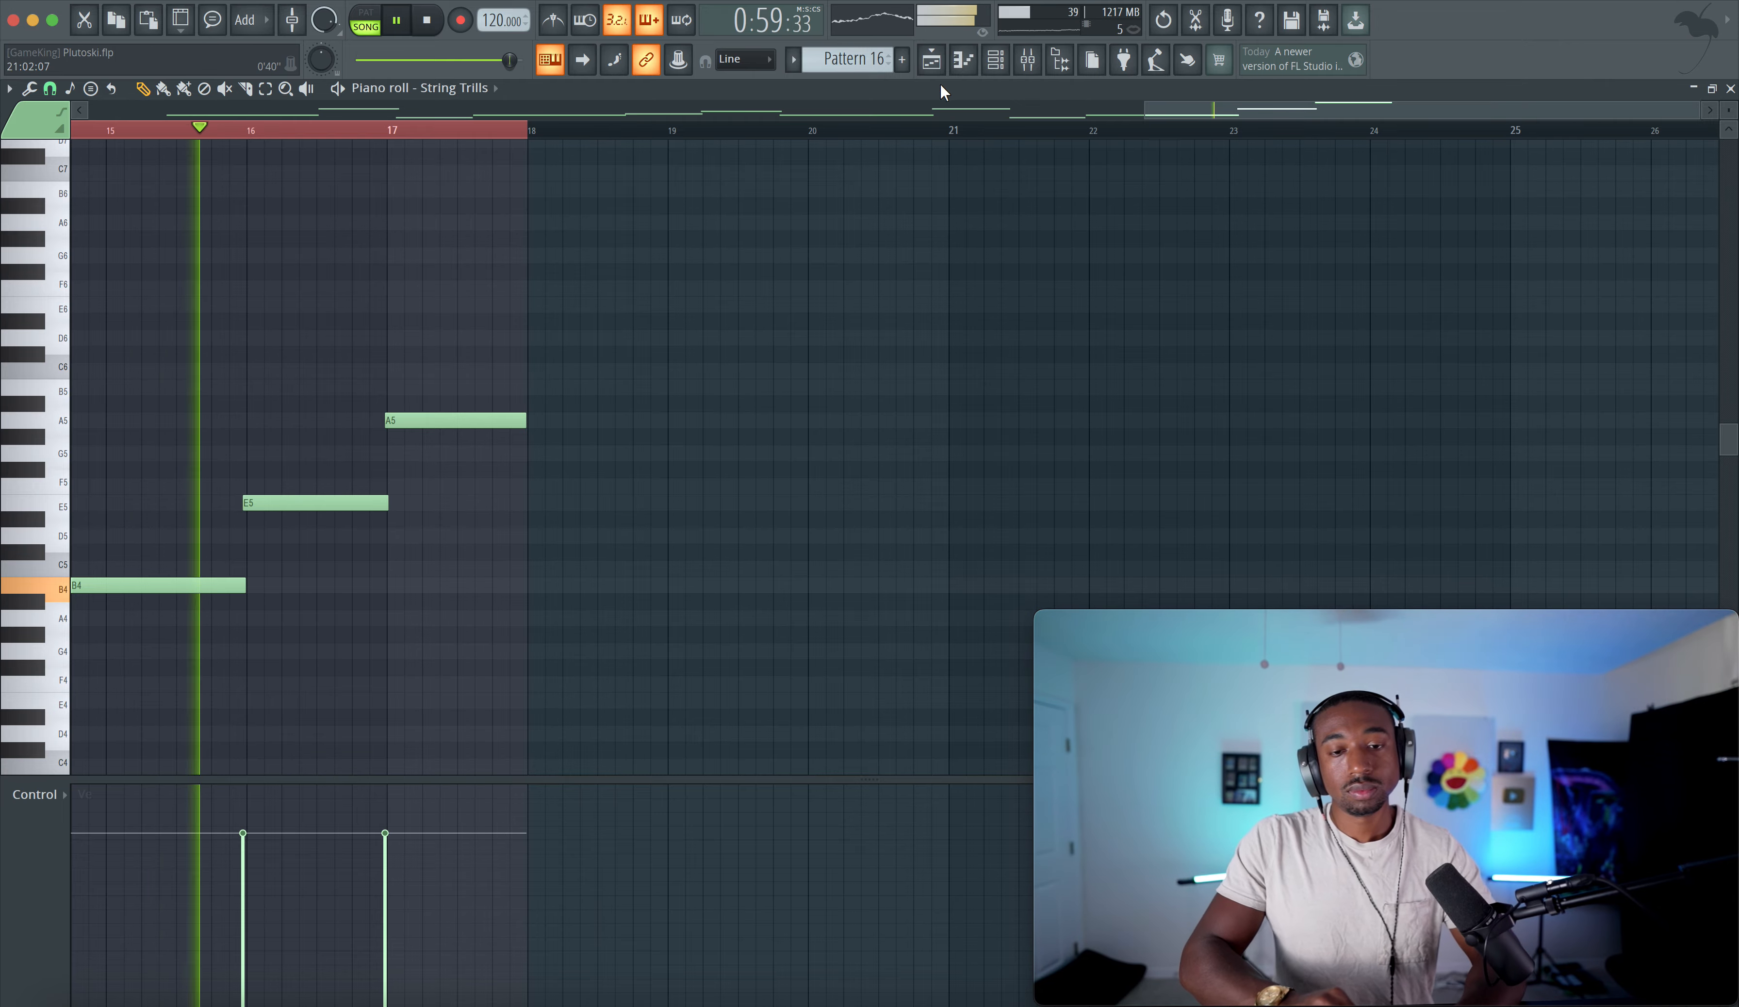
- Open the Grand Piano channel's LuxeVerb and lower its dry output level to -10.7 dB
{"action": "left_click", "coordinate": [931, 62]}
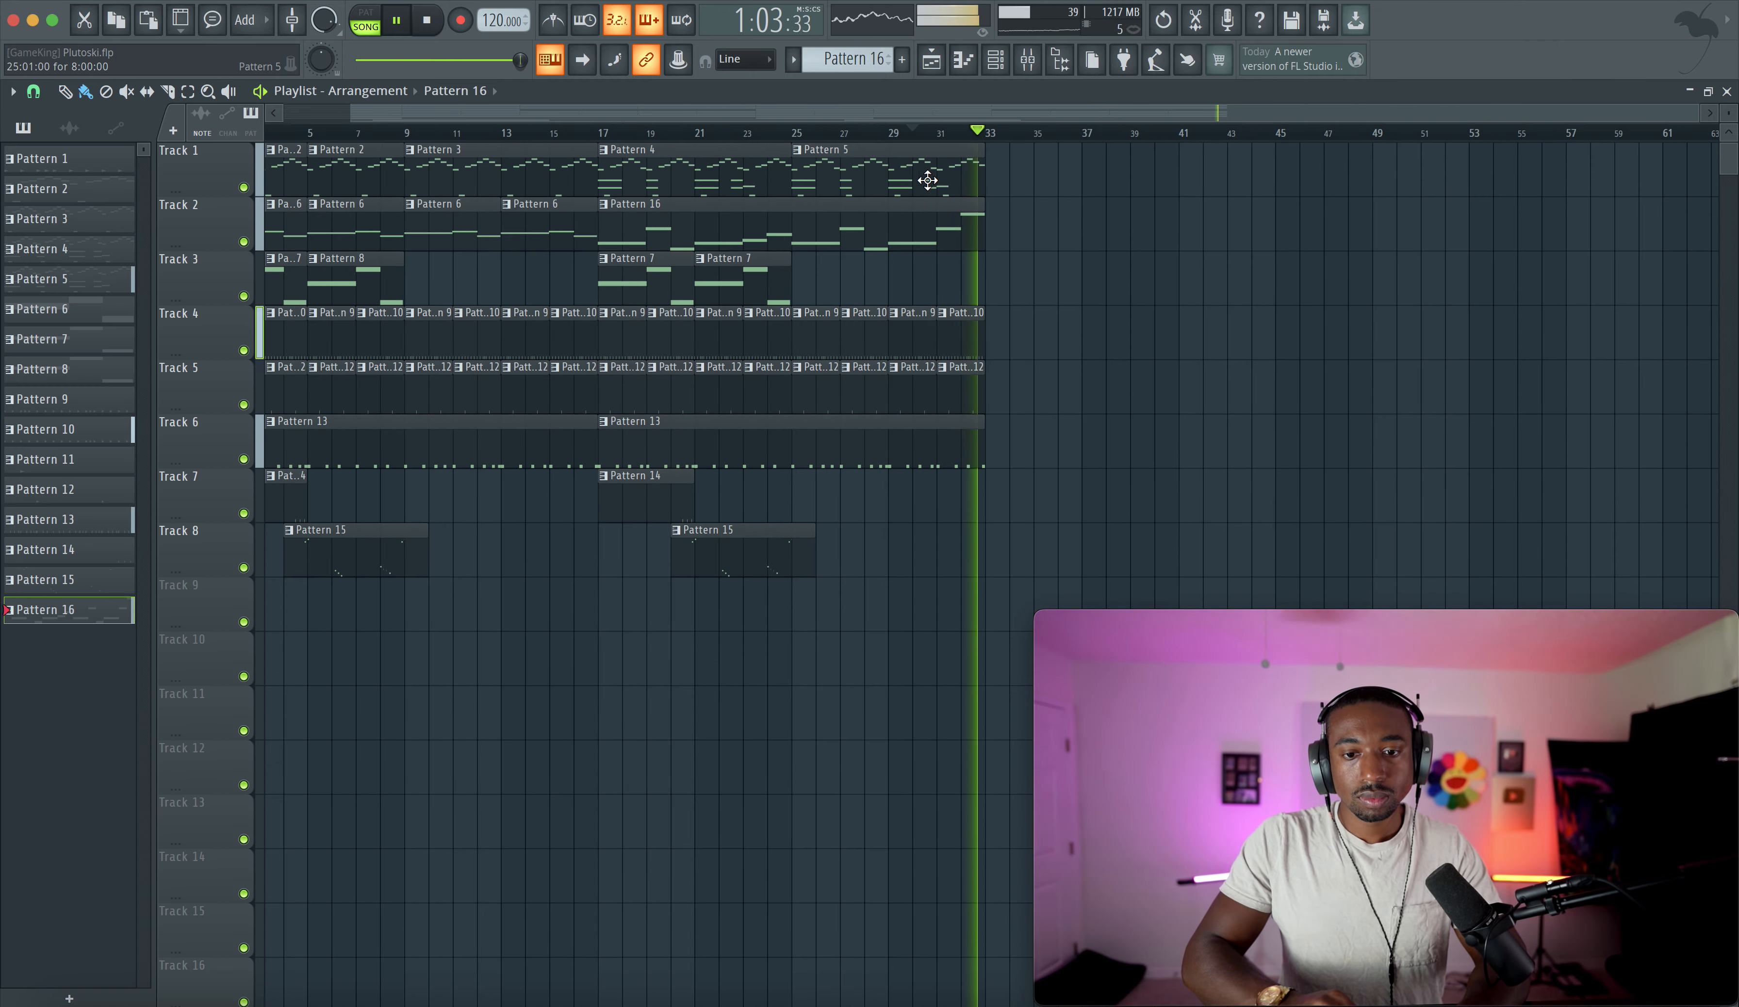
{"action": "scroll", "coordinate": [924, 176], "scroll_direction": "down", "scroll_amount": 2}
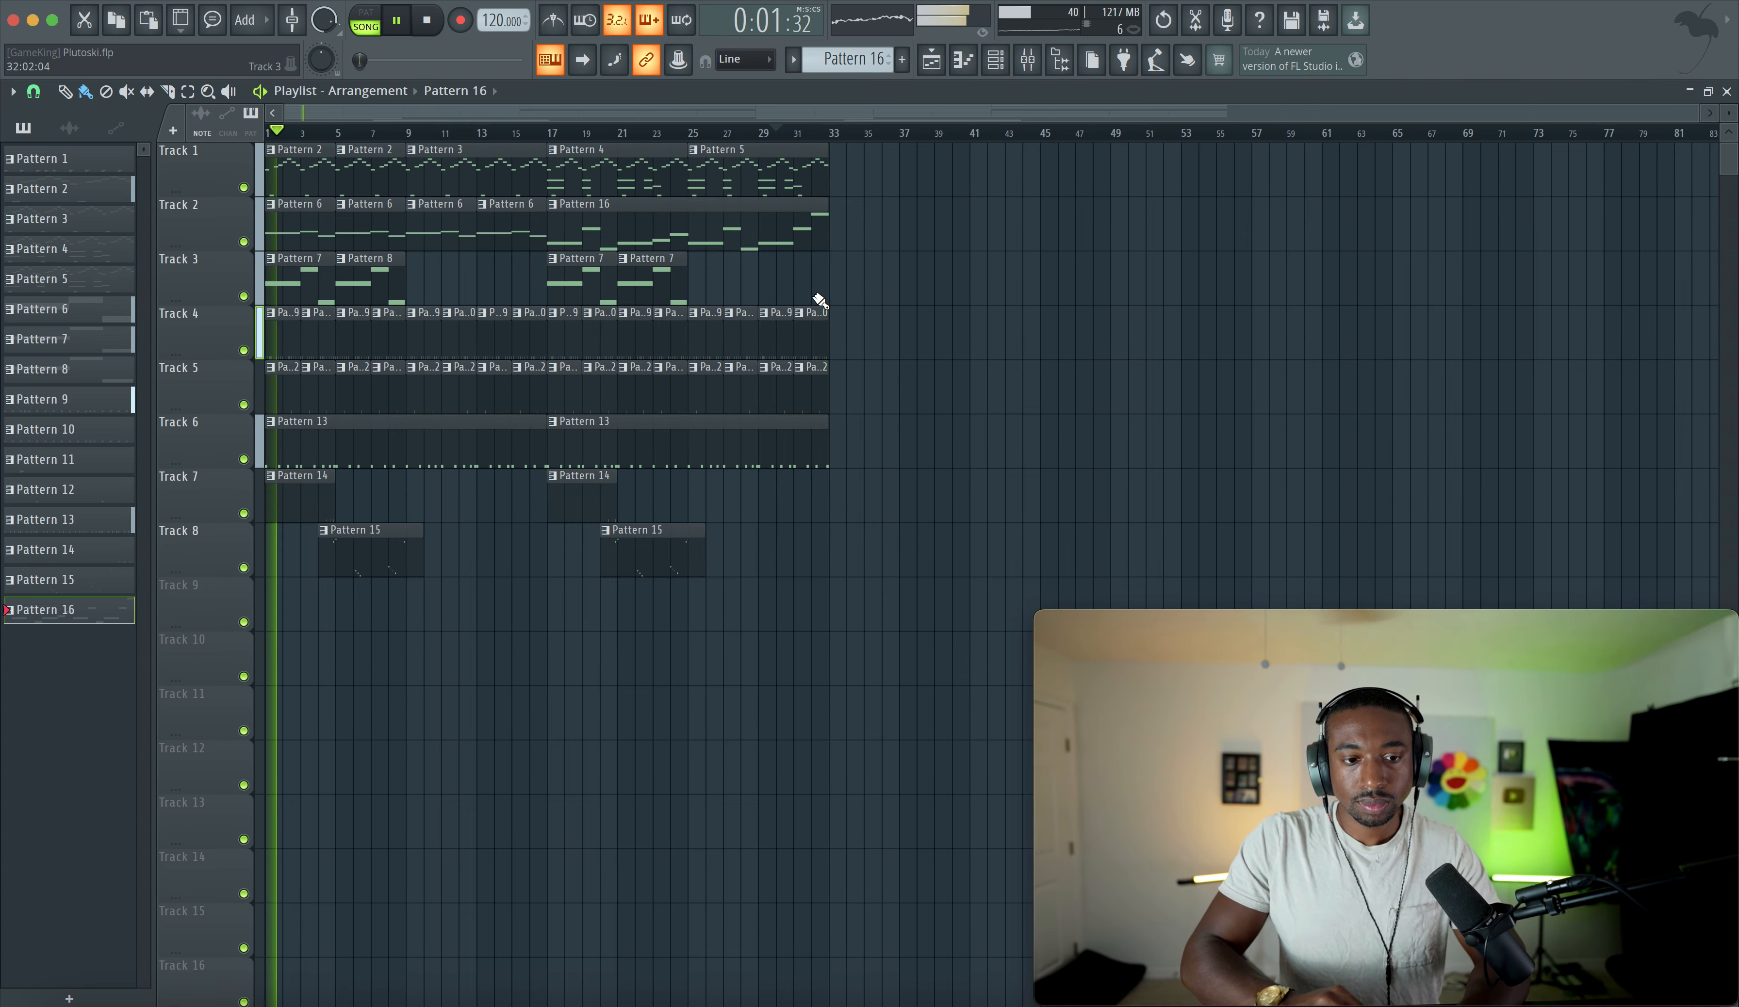
{"action": "left_click", "coordinate": [1028, 60]}
{"action": "left_click", "coordinate": [767, 517]}
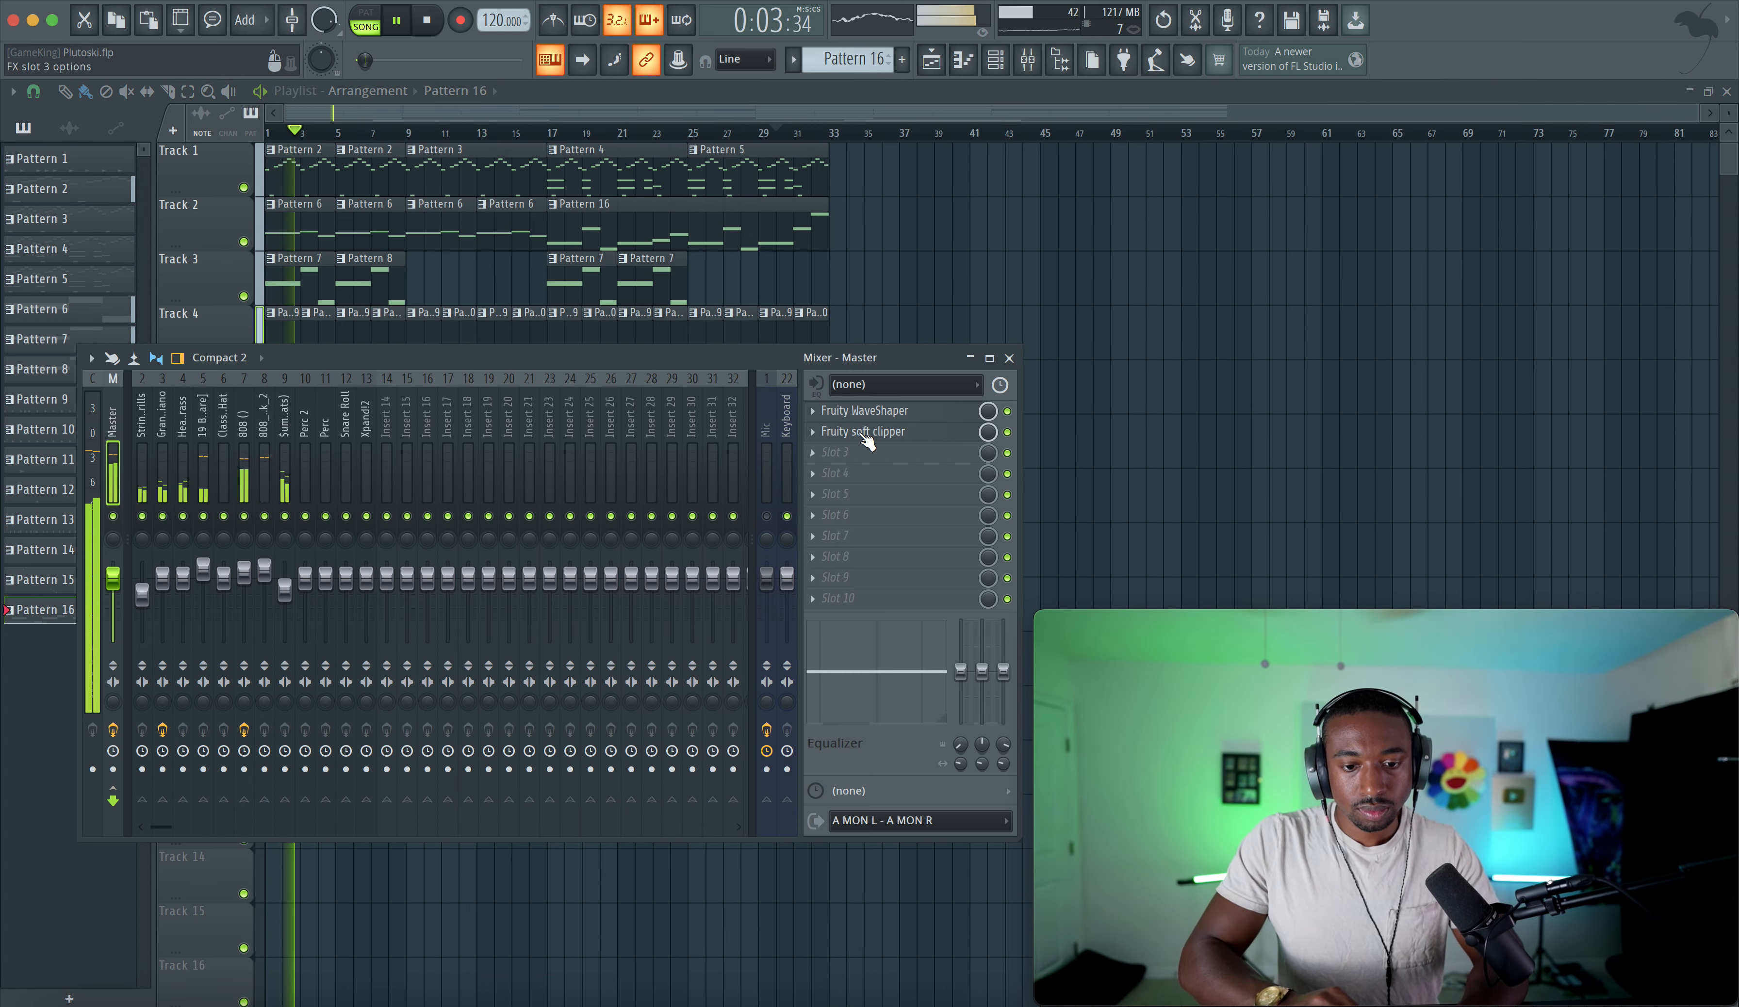
{"action": "left_click", "coordinate": [143, 478]}
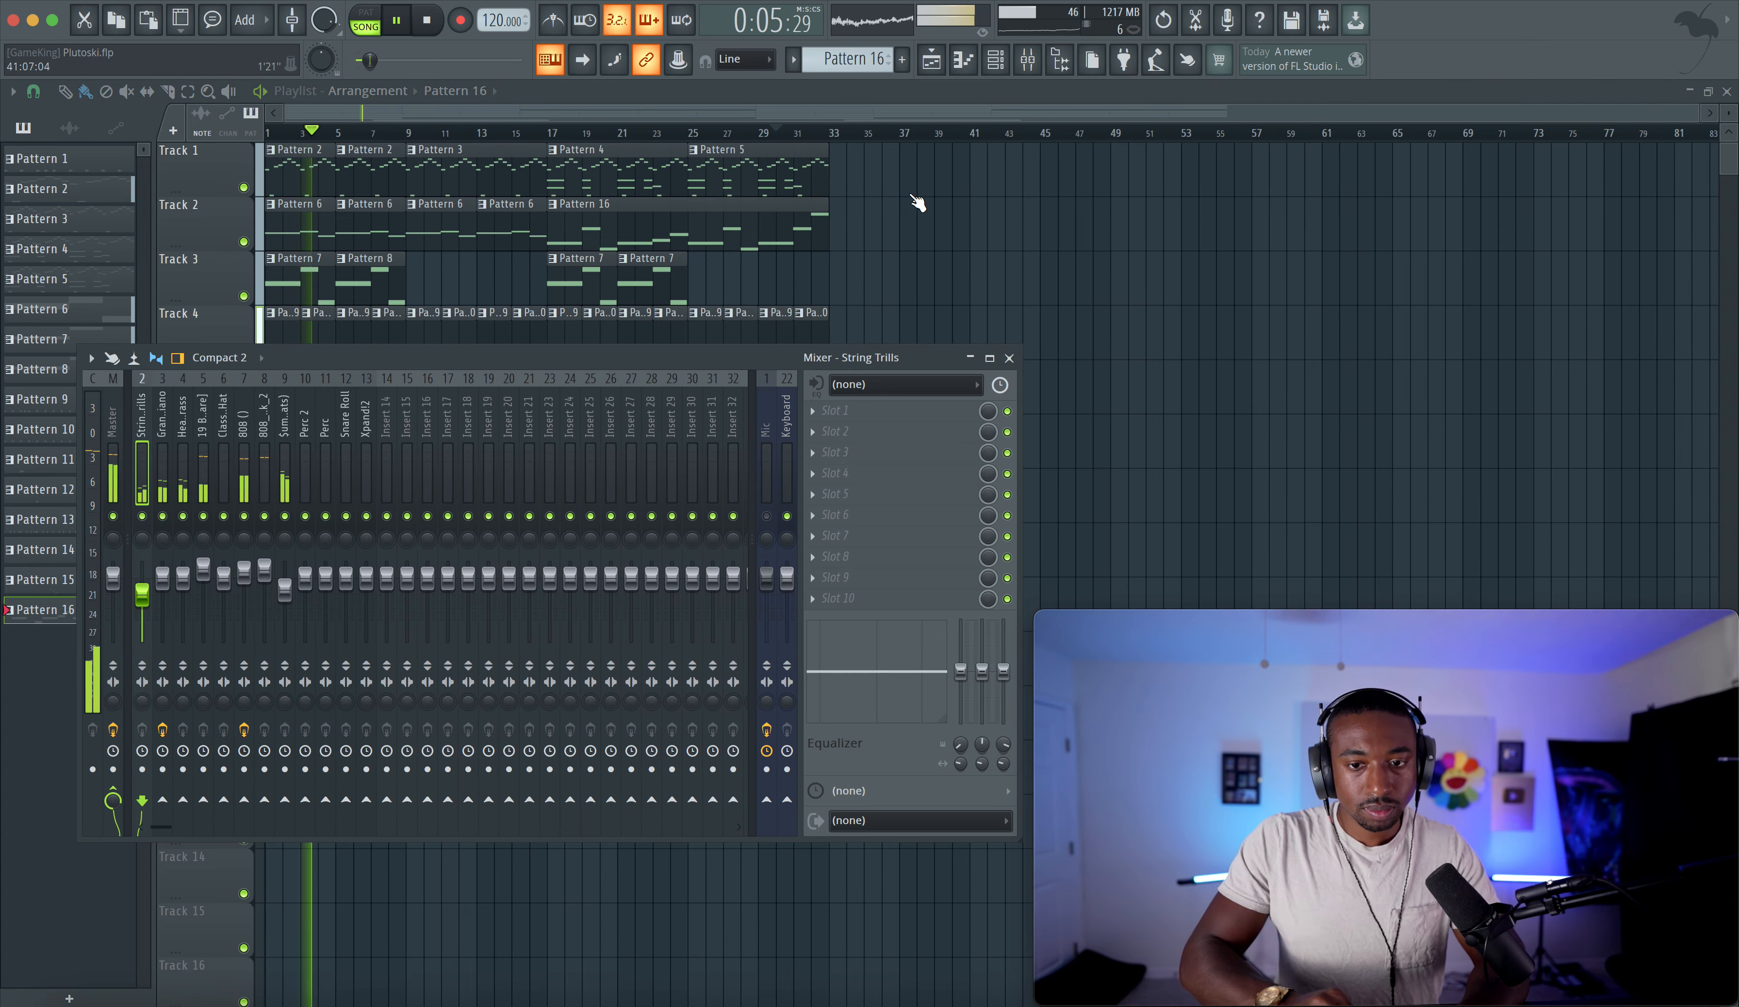
{"action": "left_click", "coordinate": [163, 475]}
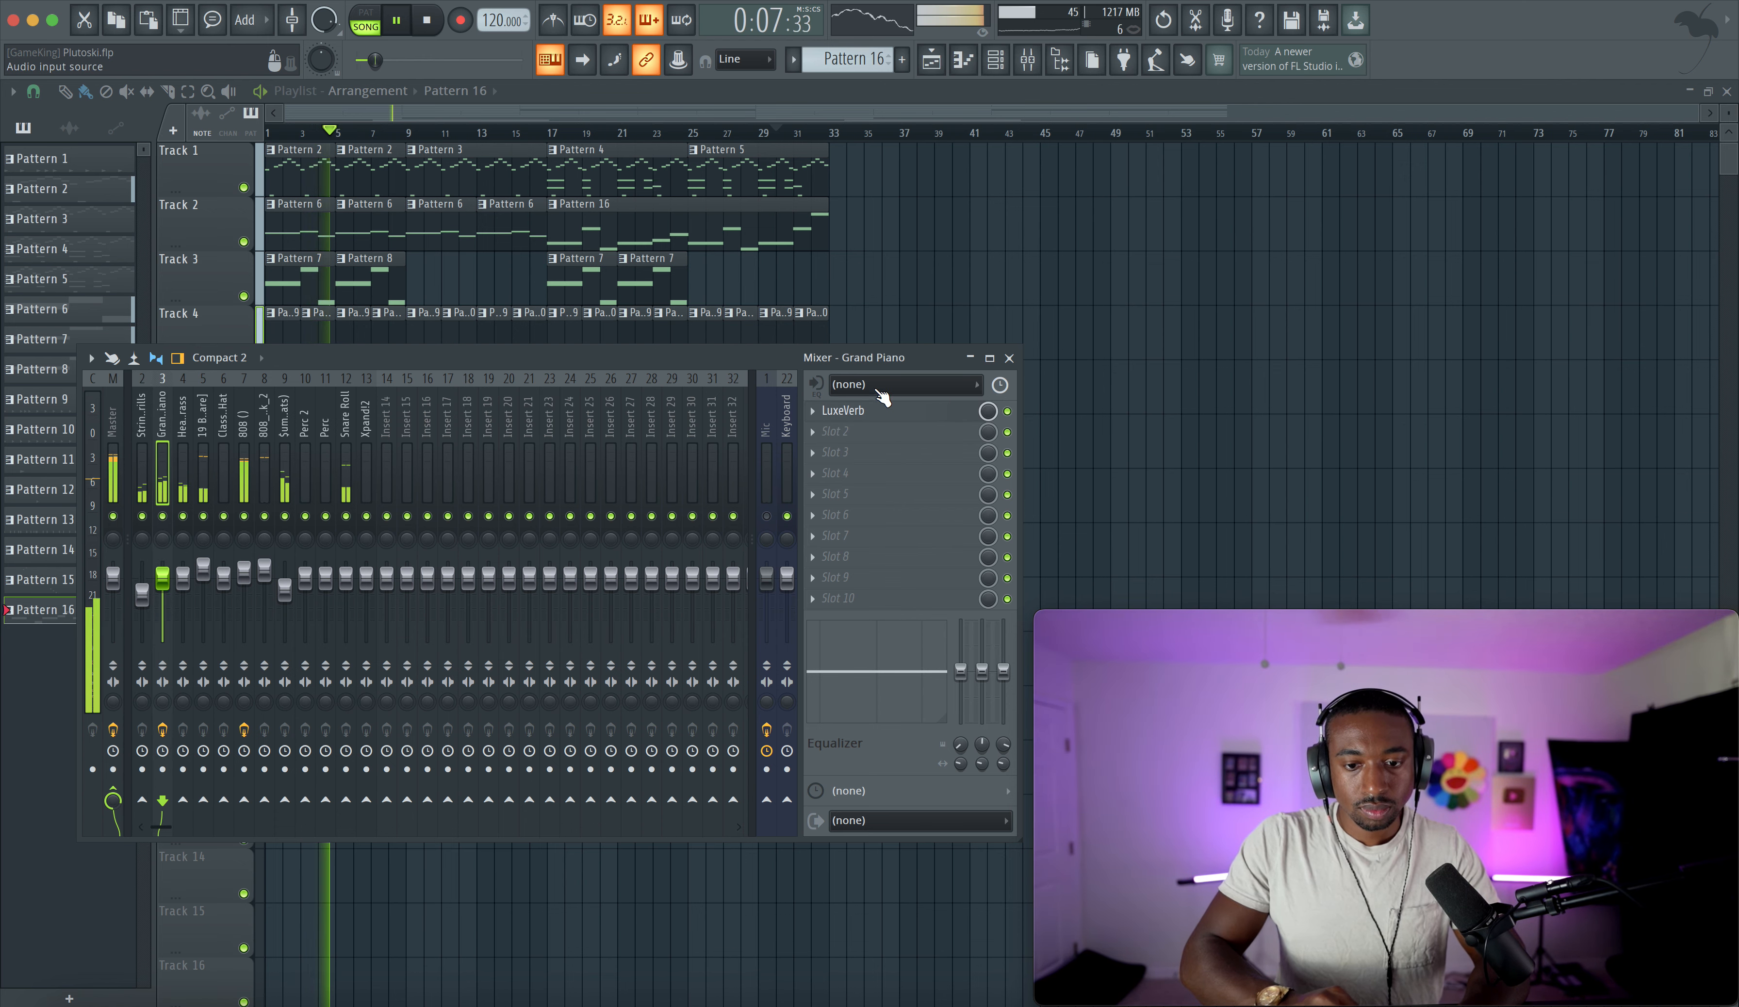
{"action": "left_click", "coordinate": [900, 413]}
{"action": "left_click_drag", "start_coordinate": [718, 260], "coordinate": [718, 282]}
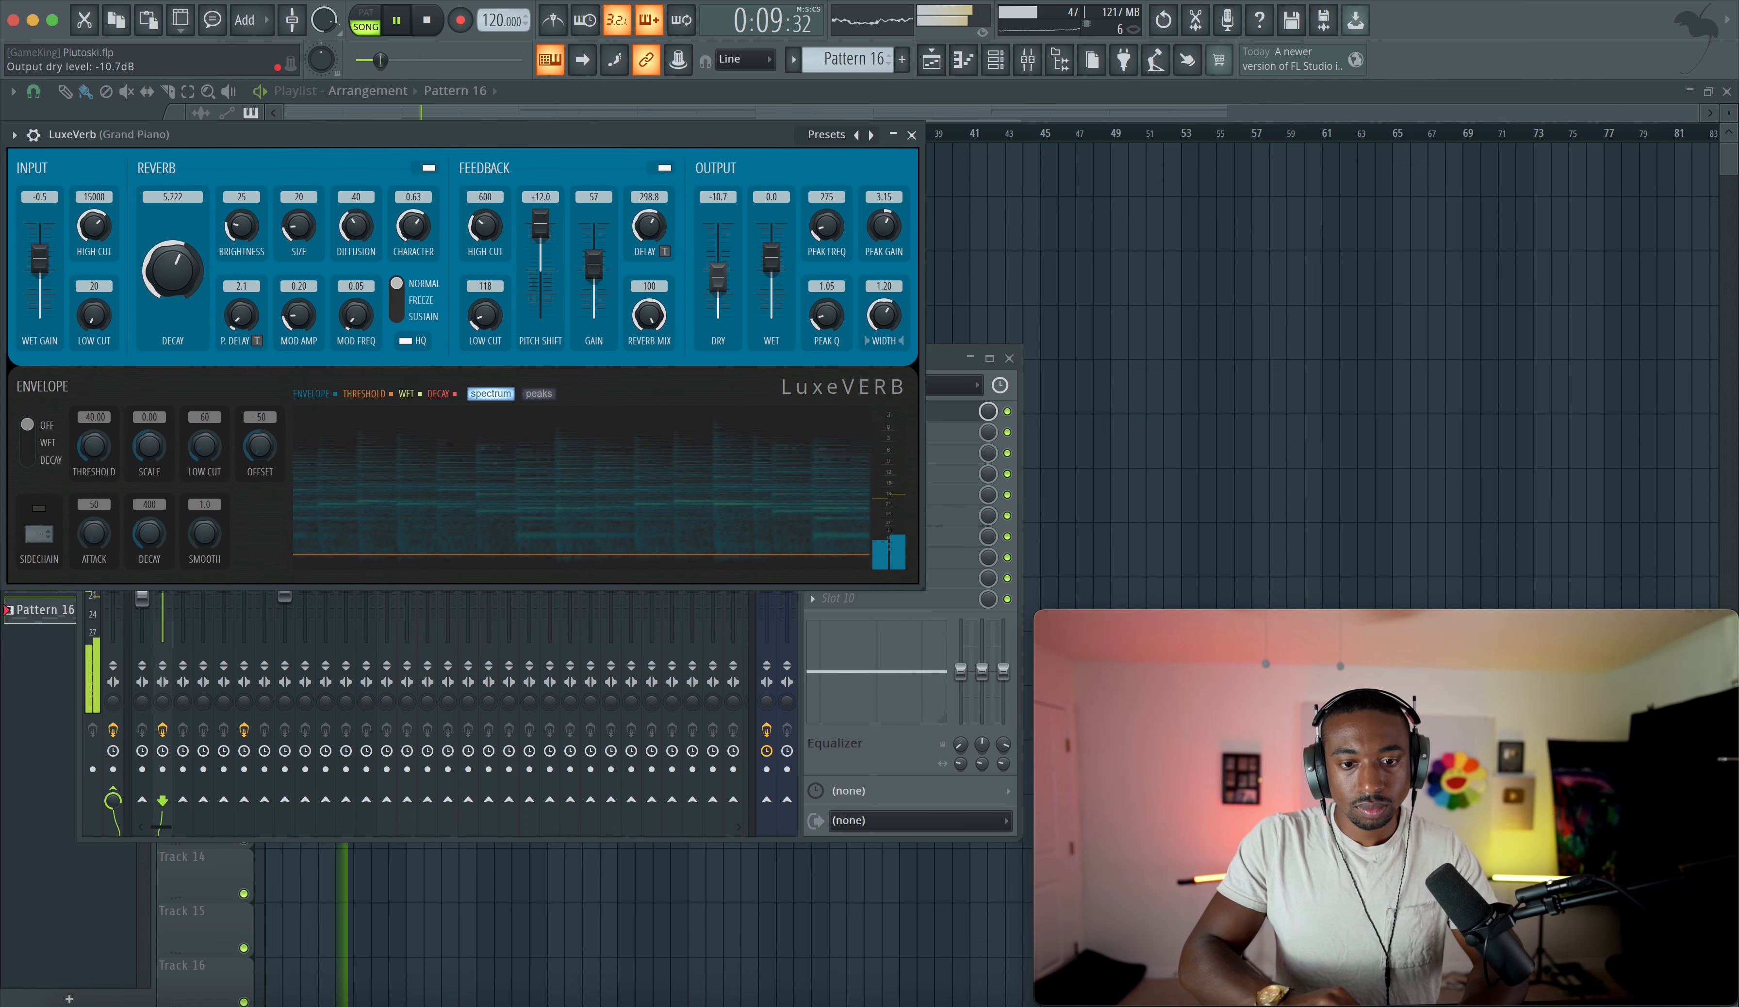
{"action": "left_click", "coordinate": [912, 135]}
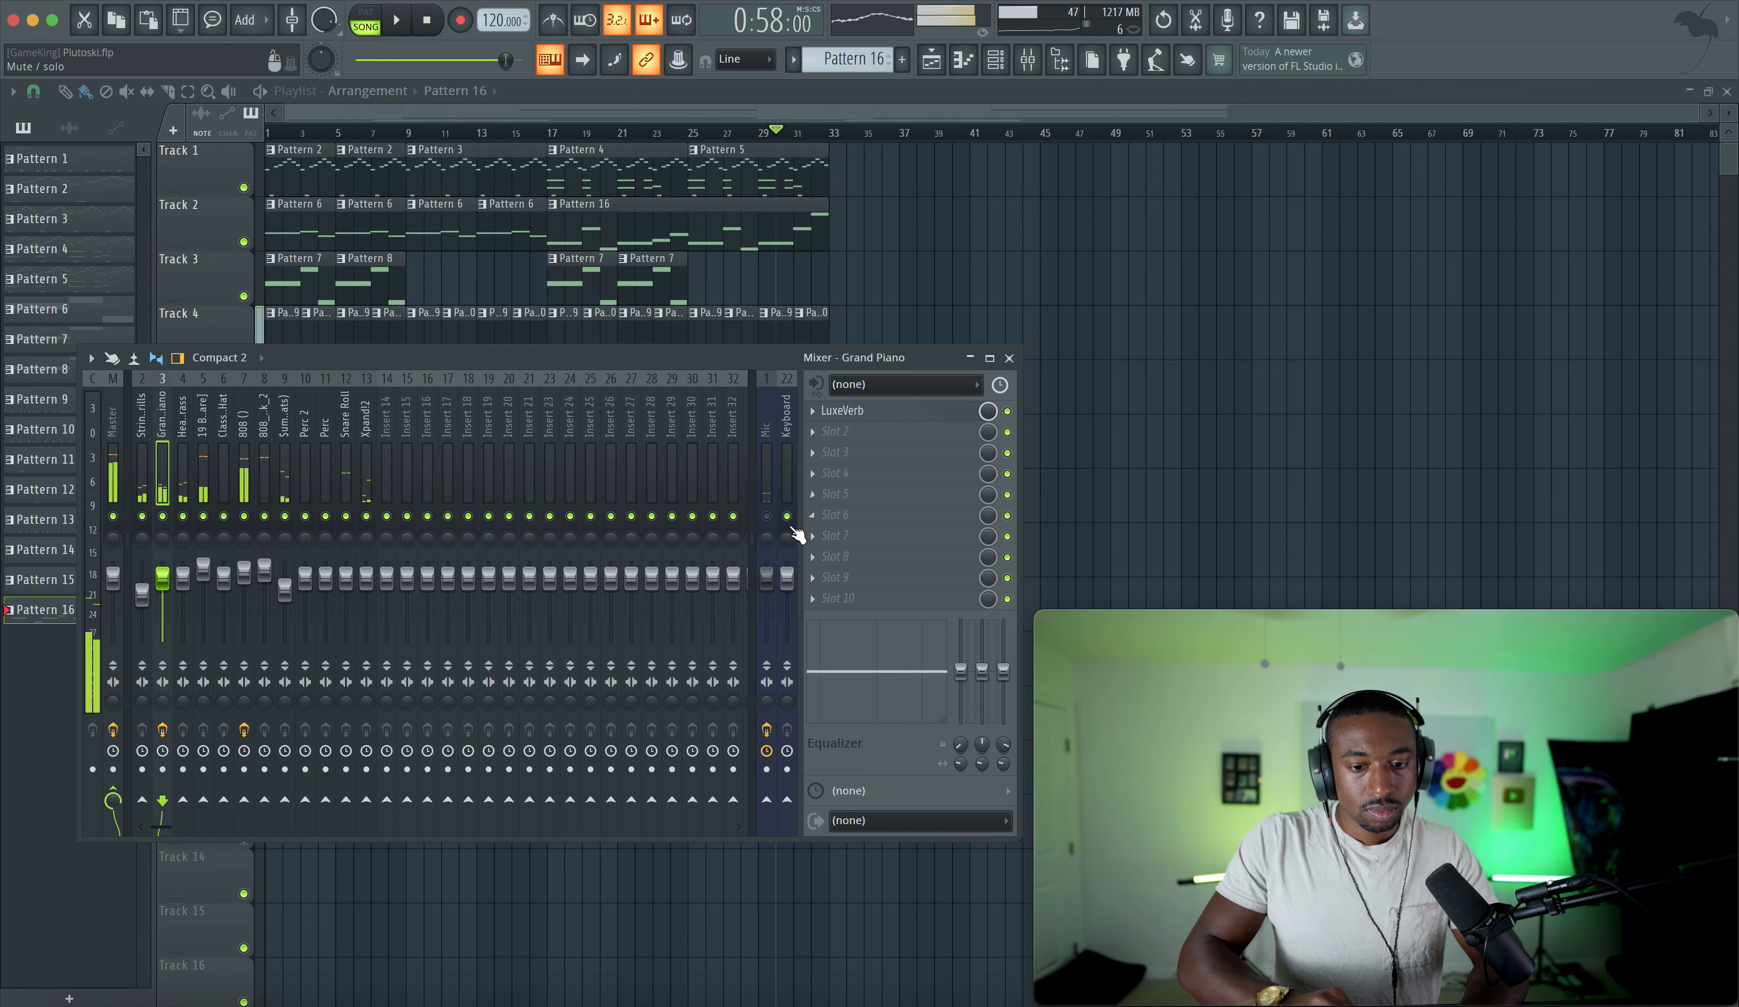
- Route the String Trills mixer channel only to the Grand Piano channel
{"action": "left_click", "coordinate": [771, 526]}
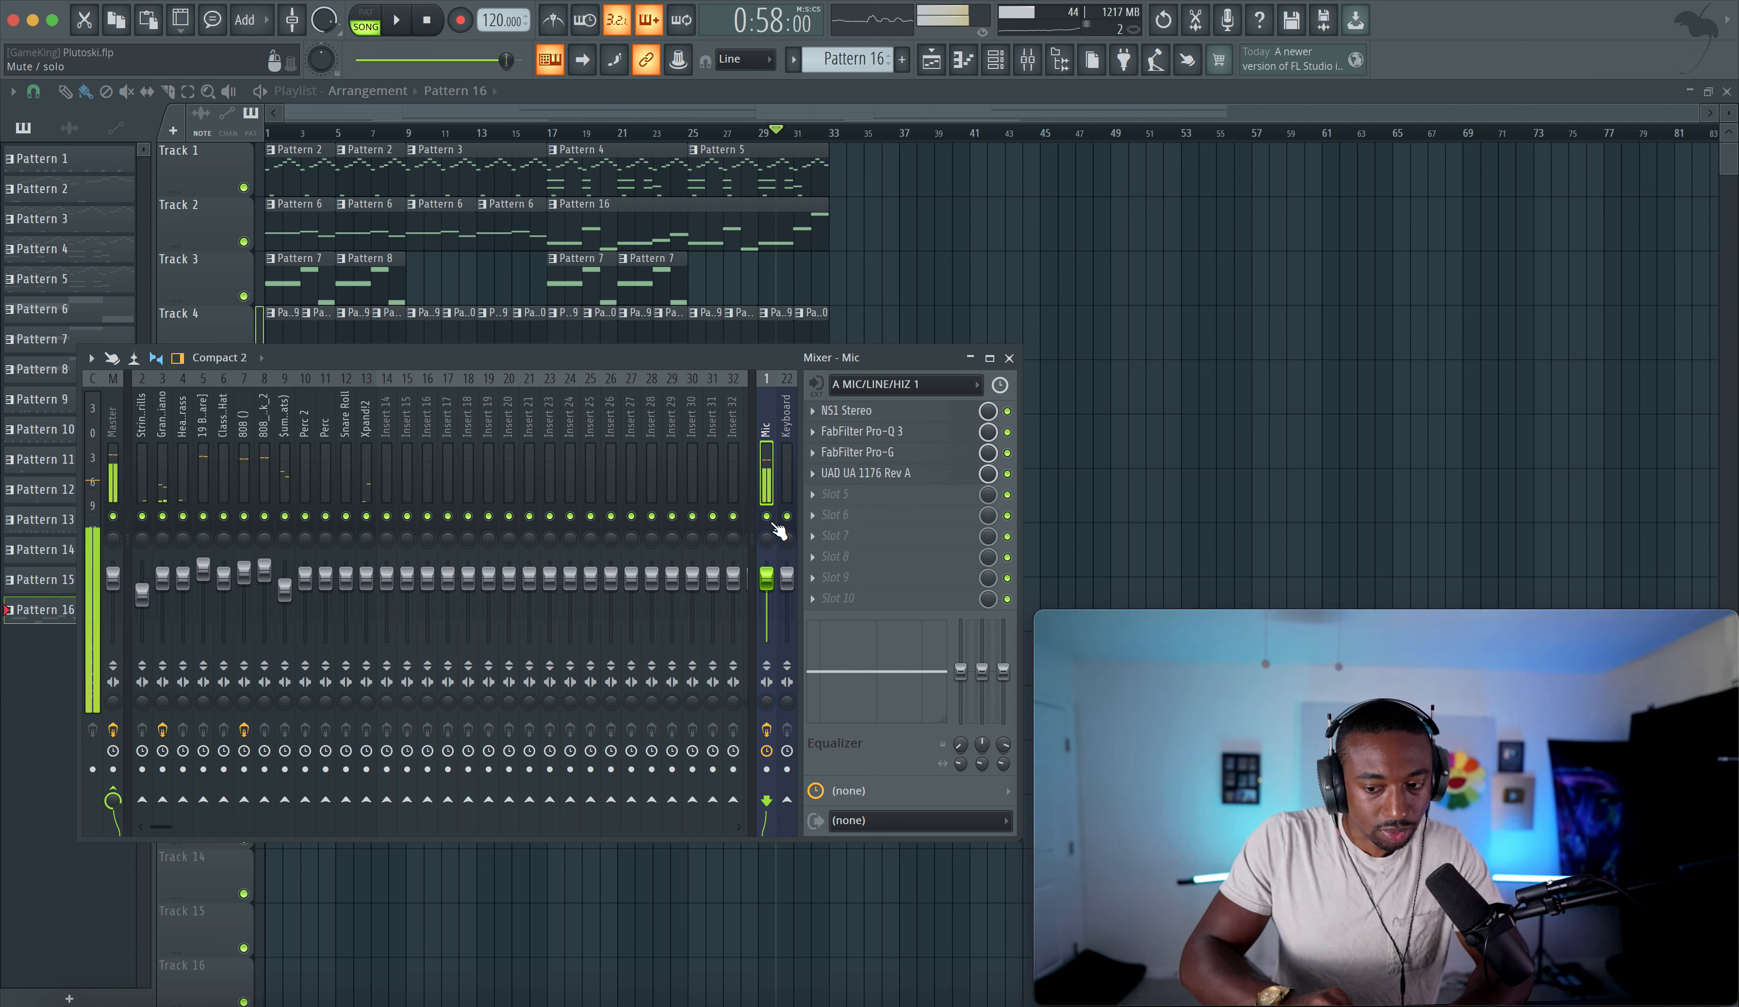
{"action": "key", "text": "space"}
{"action": "left_click", "coordinate": [142, 477]}
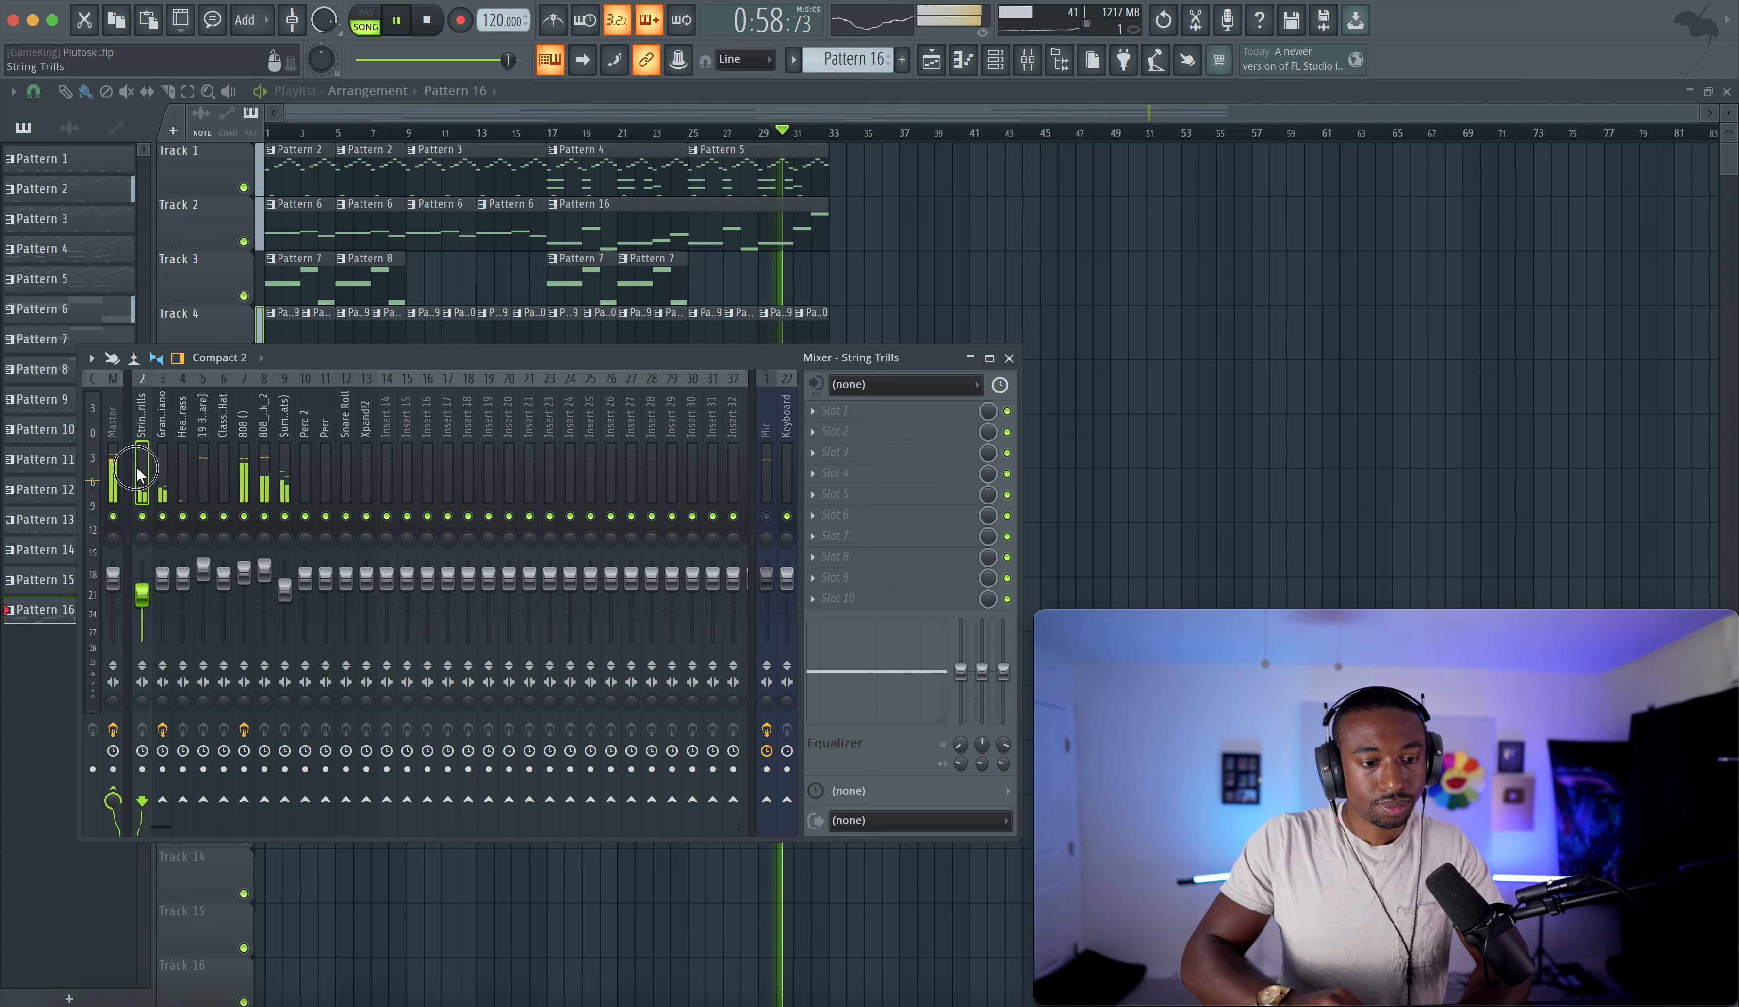
{"action": "right_click", "coordinate": [164, 803]}
{"action": "left_click", "coordinate": [192, 823]}
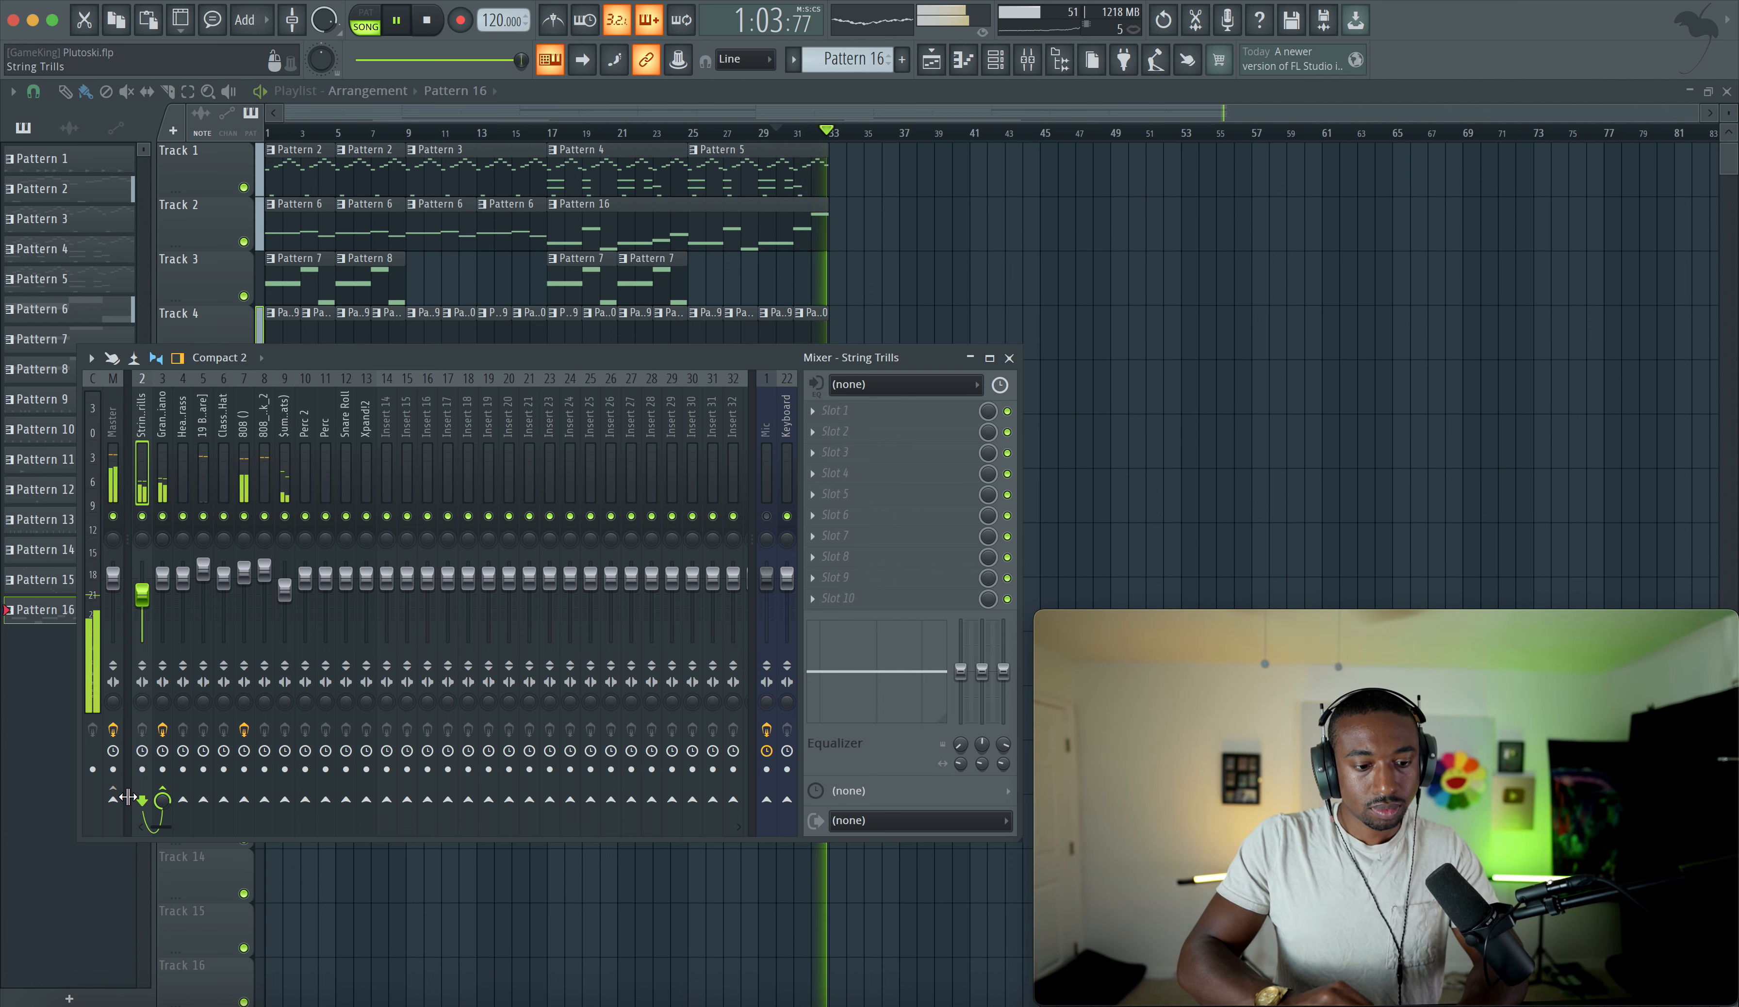
- Route the Heavy Brass mixer channel only to the Grand Piano channel
{"action": "left_click", "coordinate": [187, 461]}
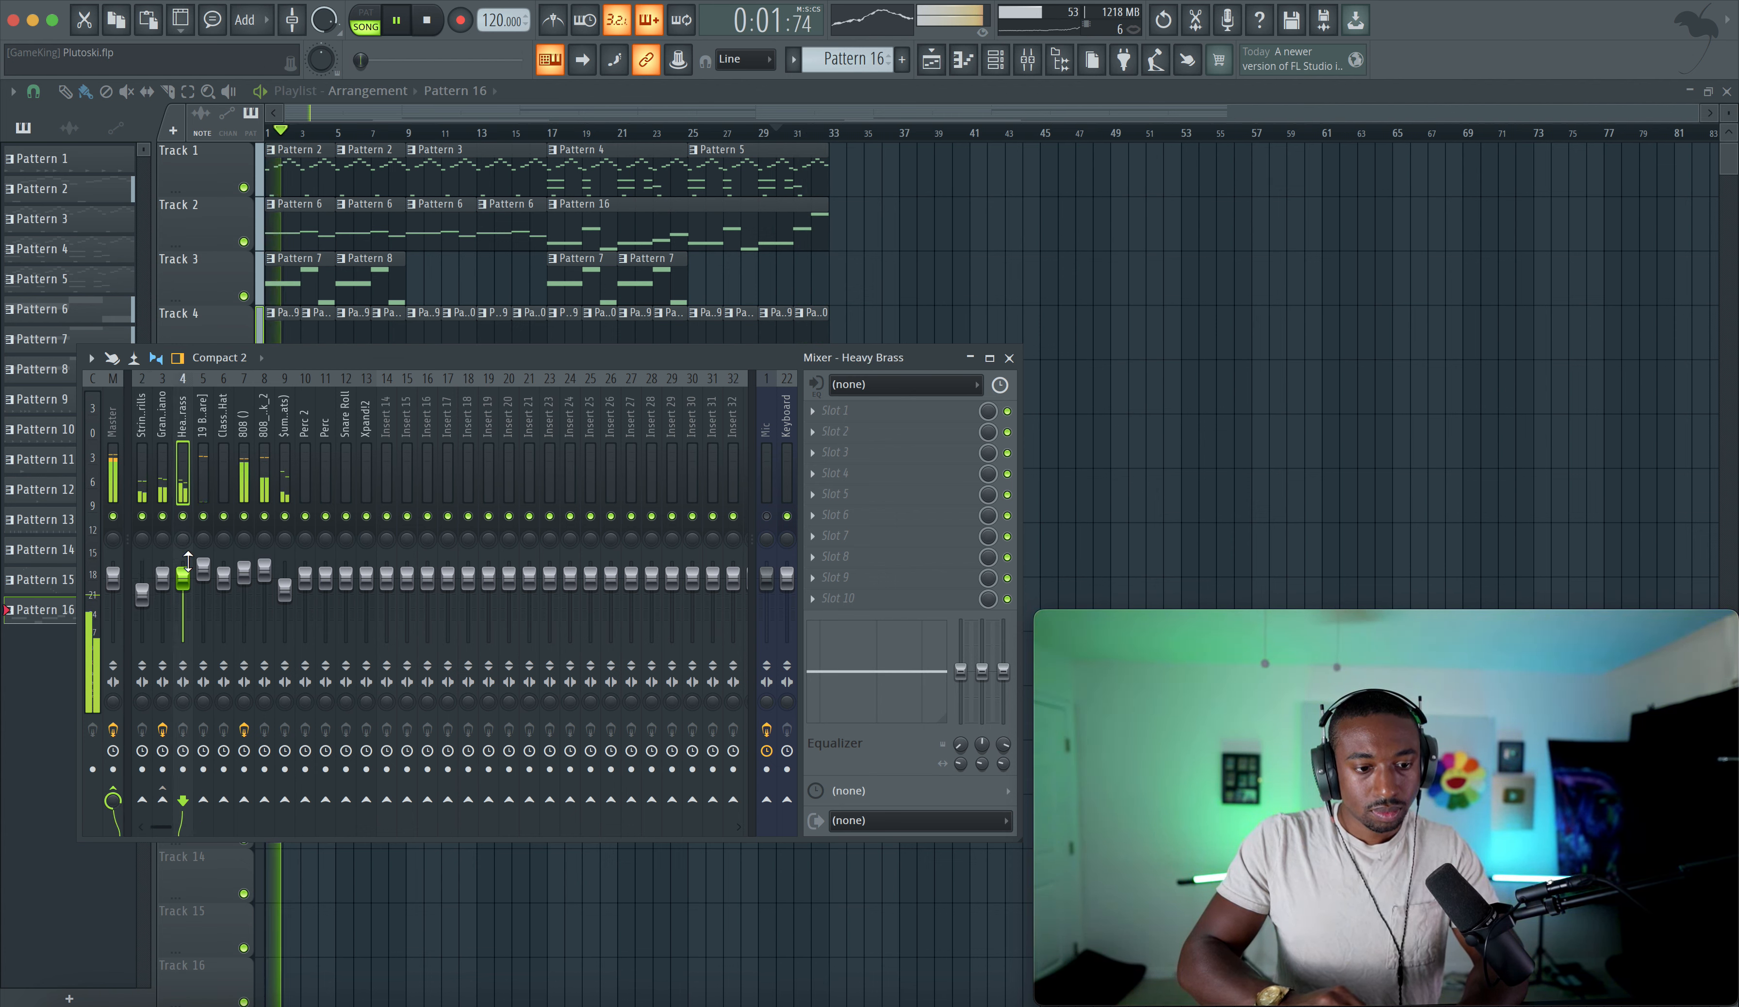
{"action": "right_click", "coordinate": [163, 803]}
{"action": "left_click", "coordinate": [182, 830]}
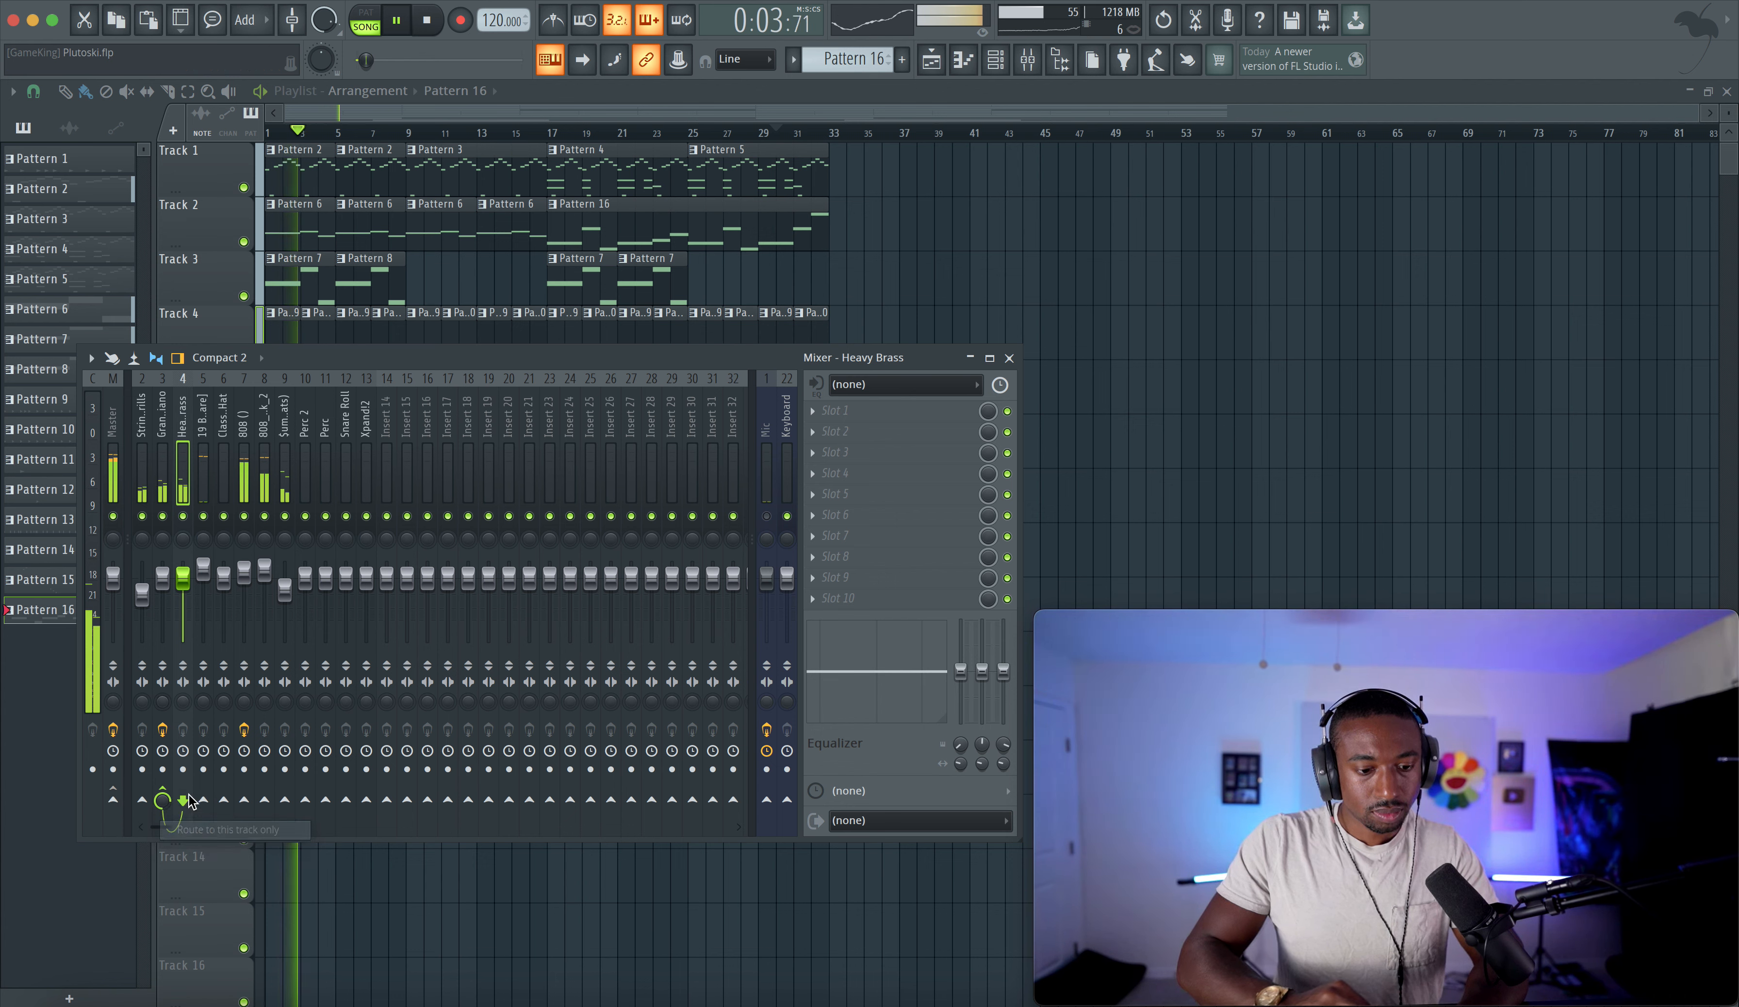
{"action": "left_click", "coordinate": [148, 464]}
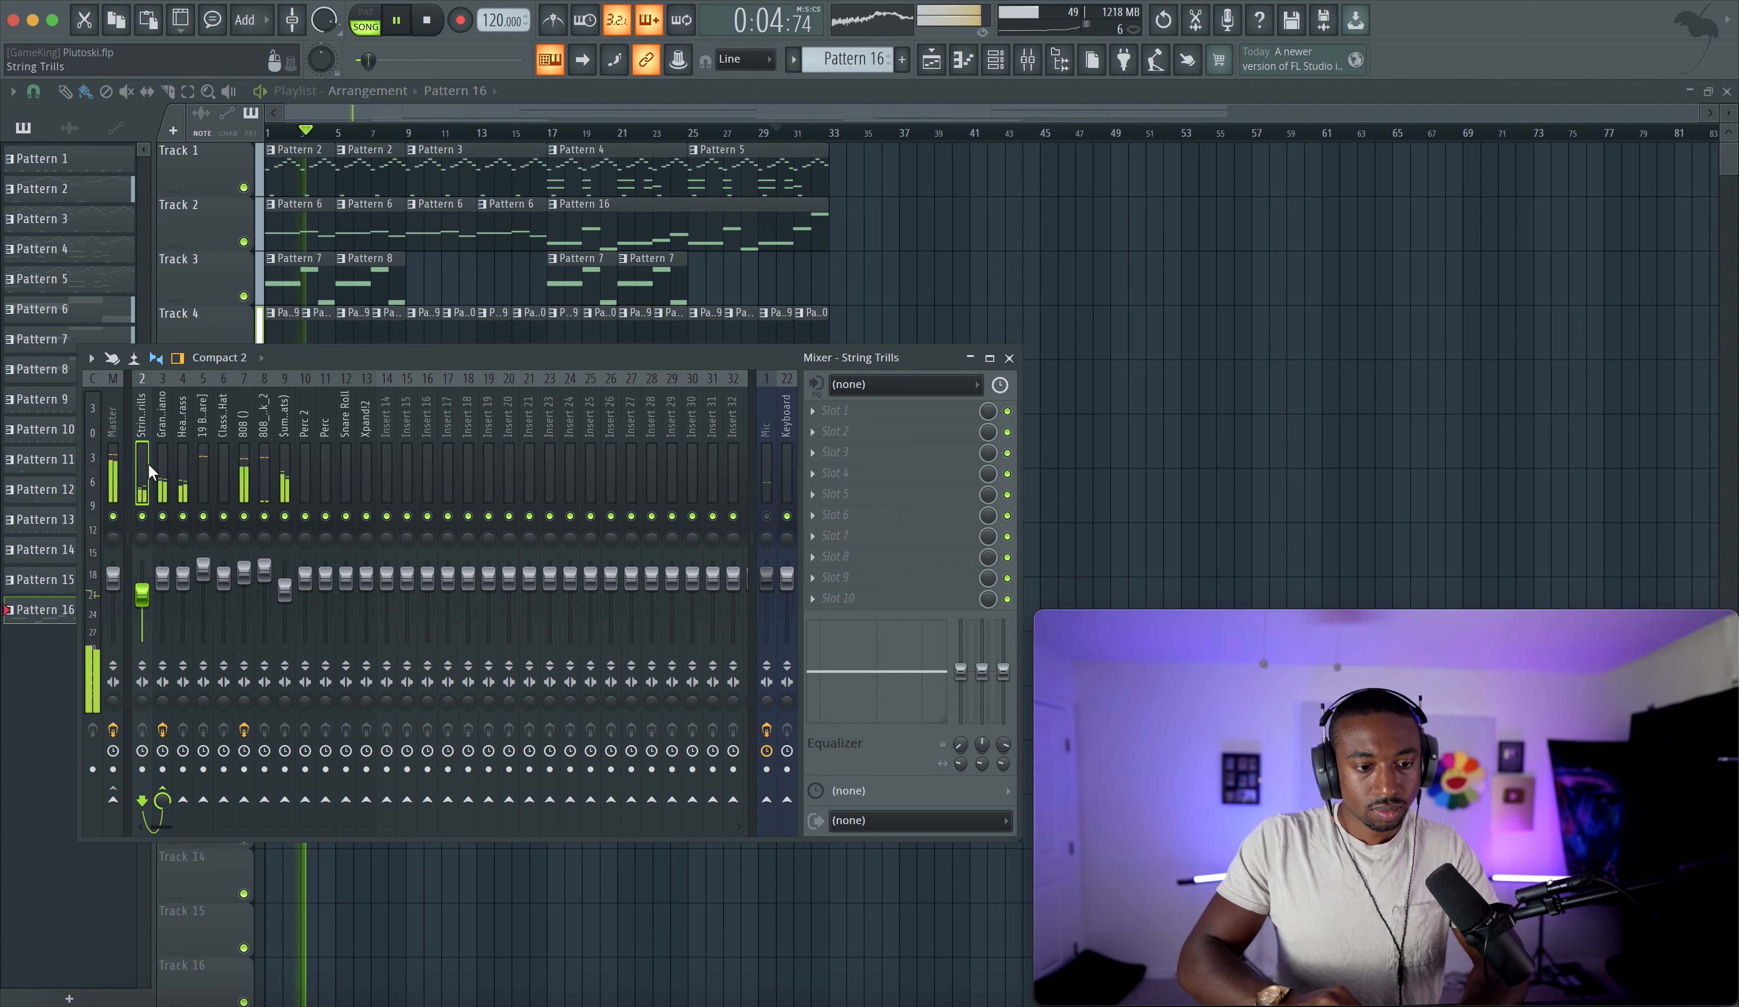
- Adjust the String Trills channel's sends, inspect the two 808 mixer channels, and close the mixer
{"action": "left_click", "coordinate": [166, 790]}
{"action": "left_click", "coordinate": [118, 796]}
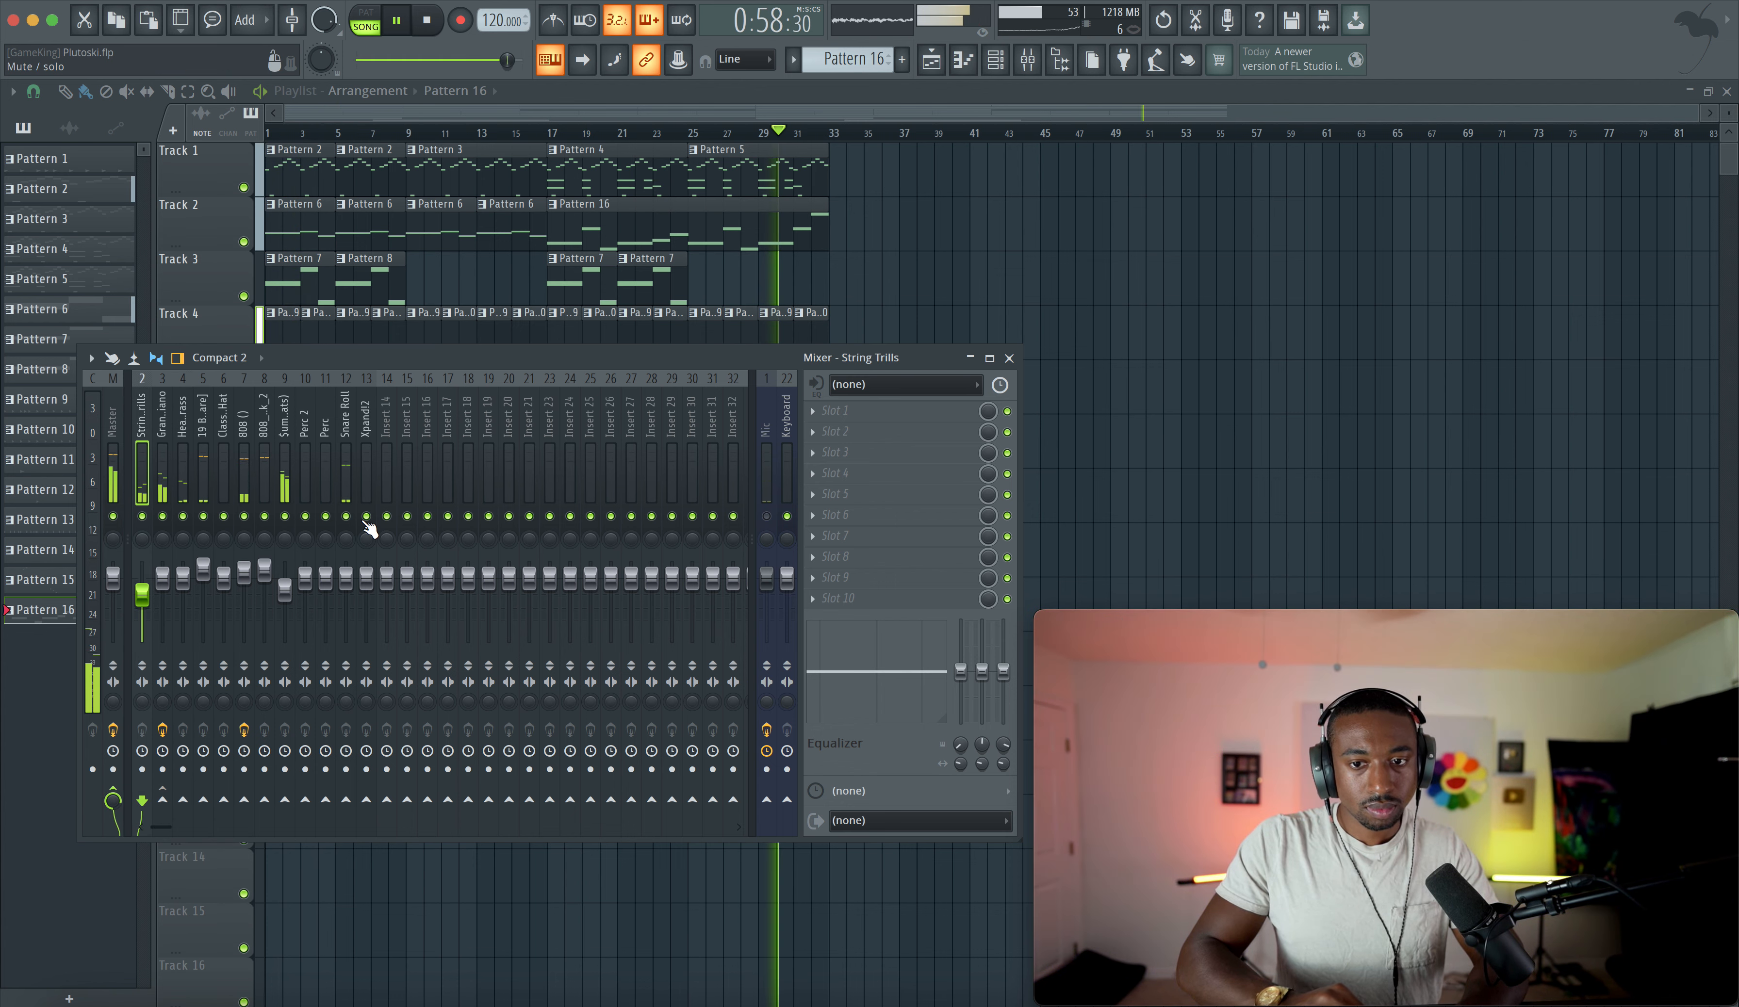
{"action": "left_click", "coordinate": [243, 467]}
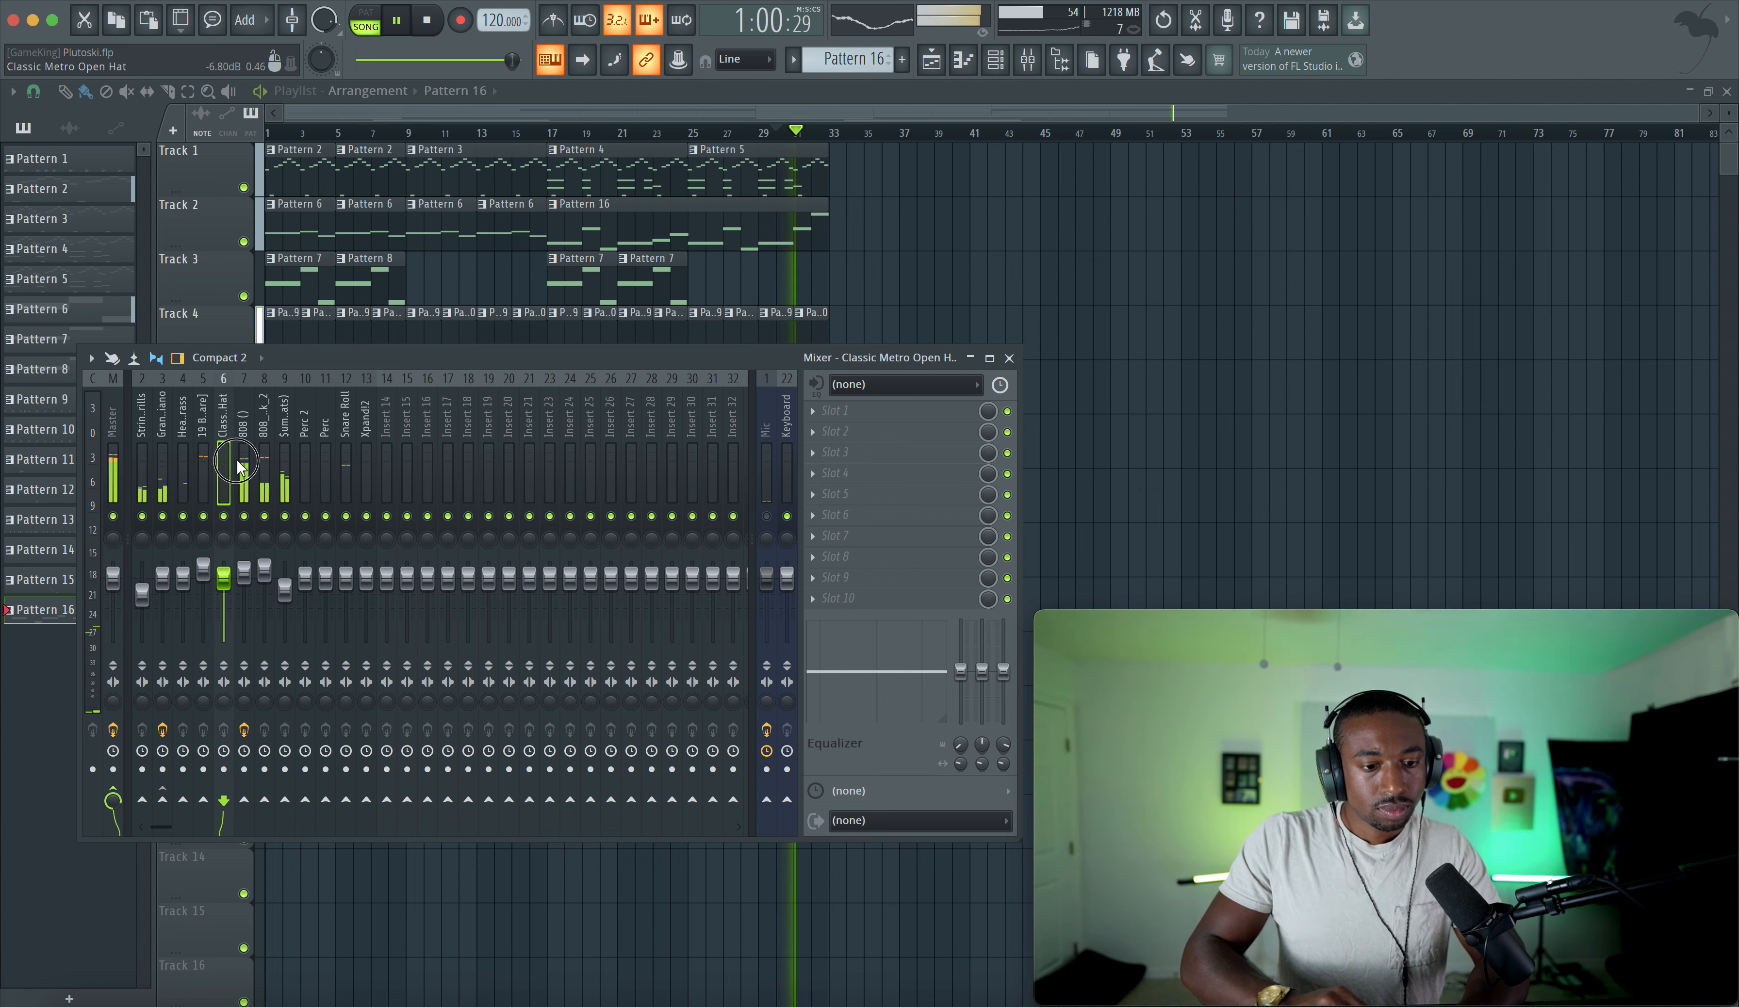
{"action": "left_click", "coordinate": [265, 466]}
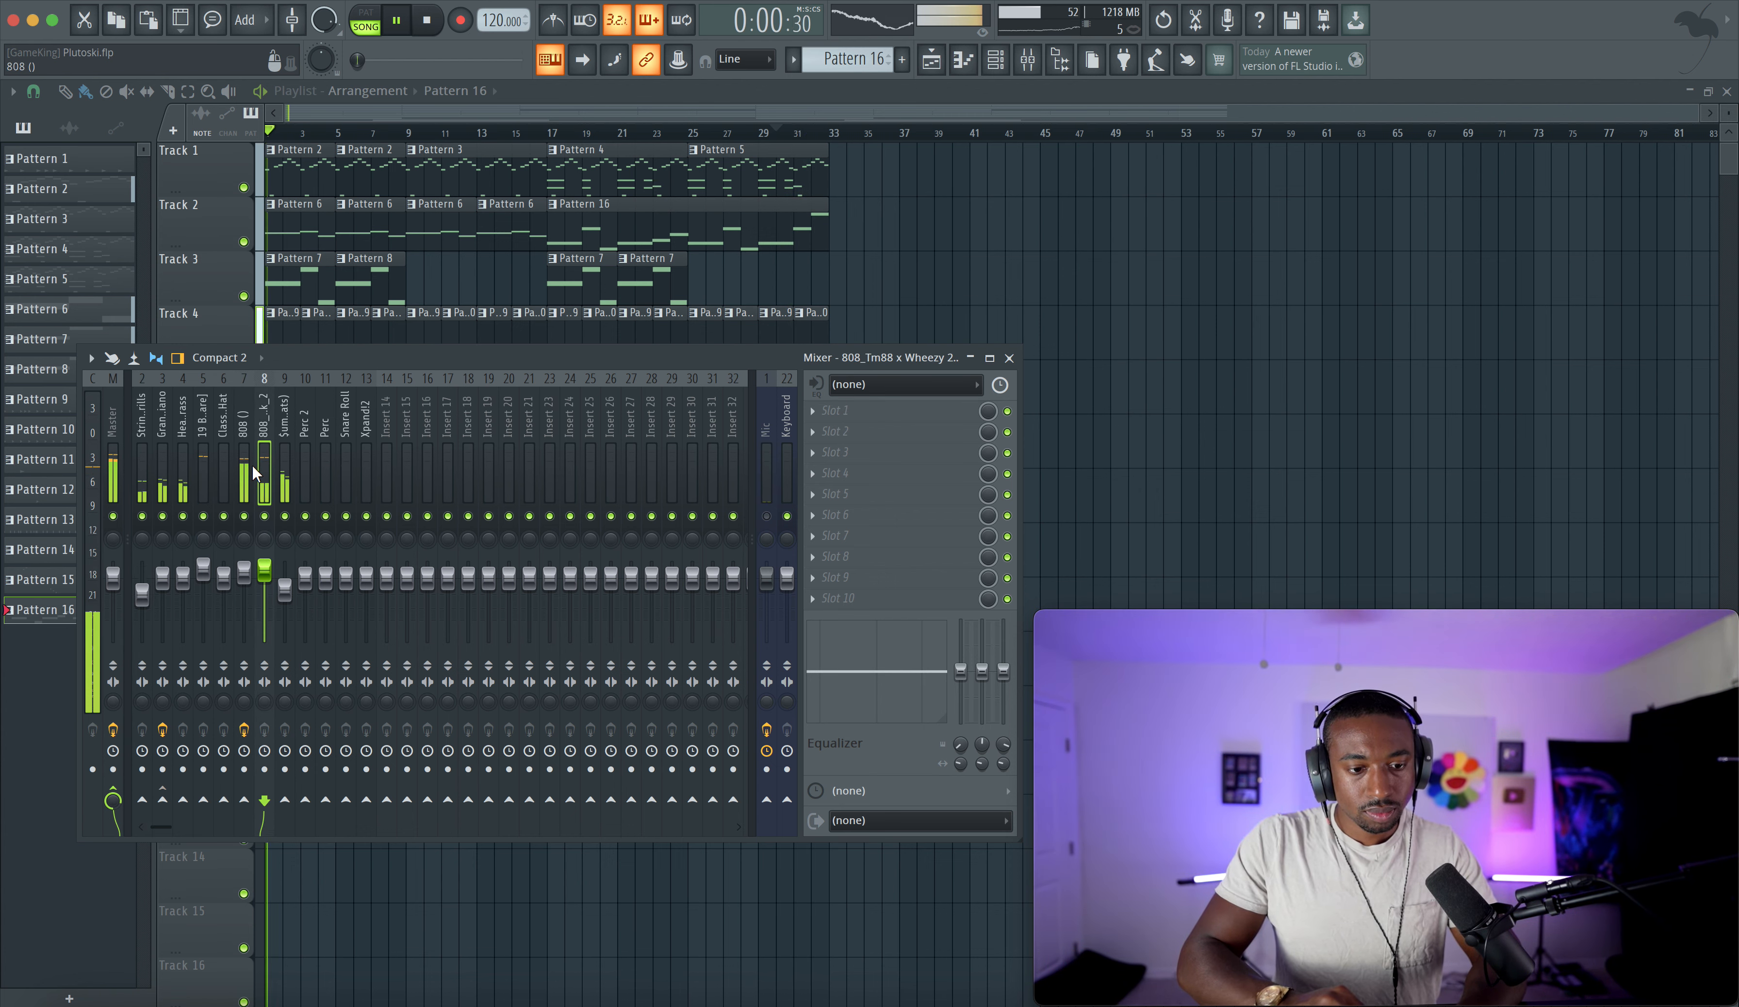
{"action": "left_click", "coordinate": [1009, 358]}
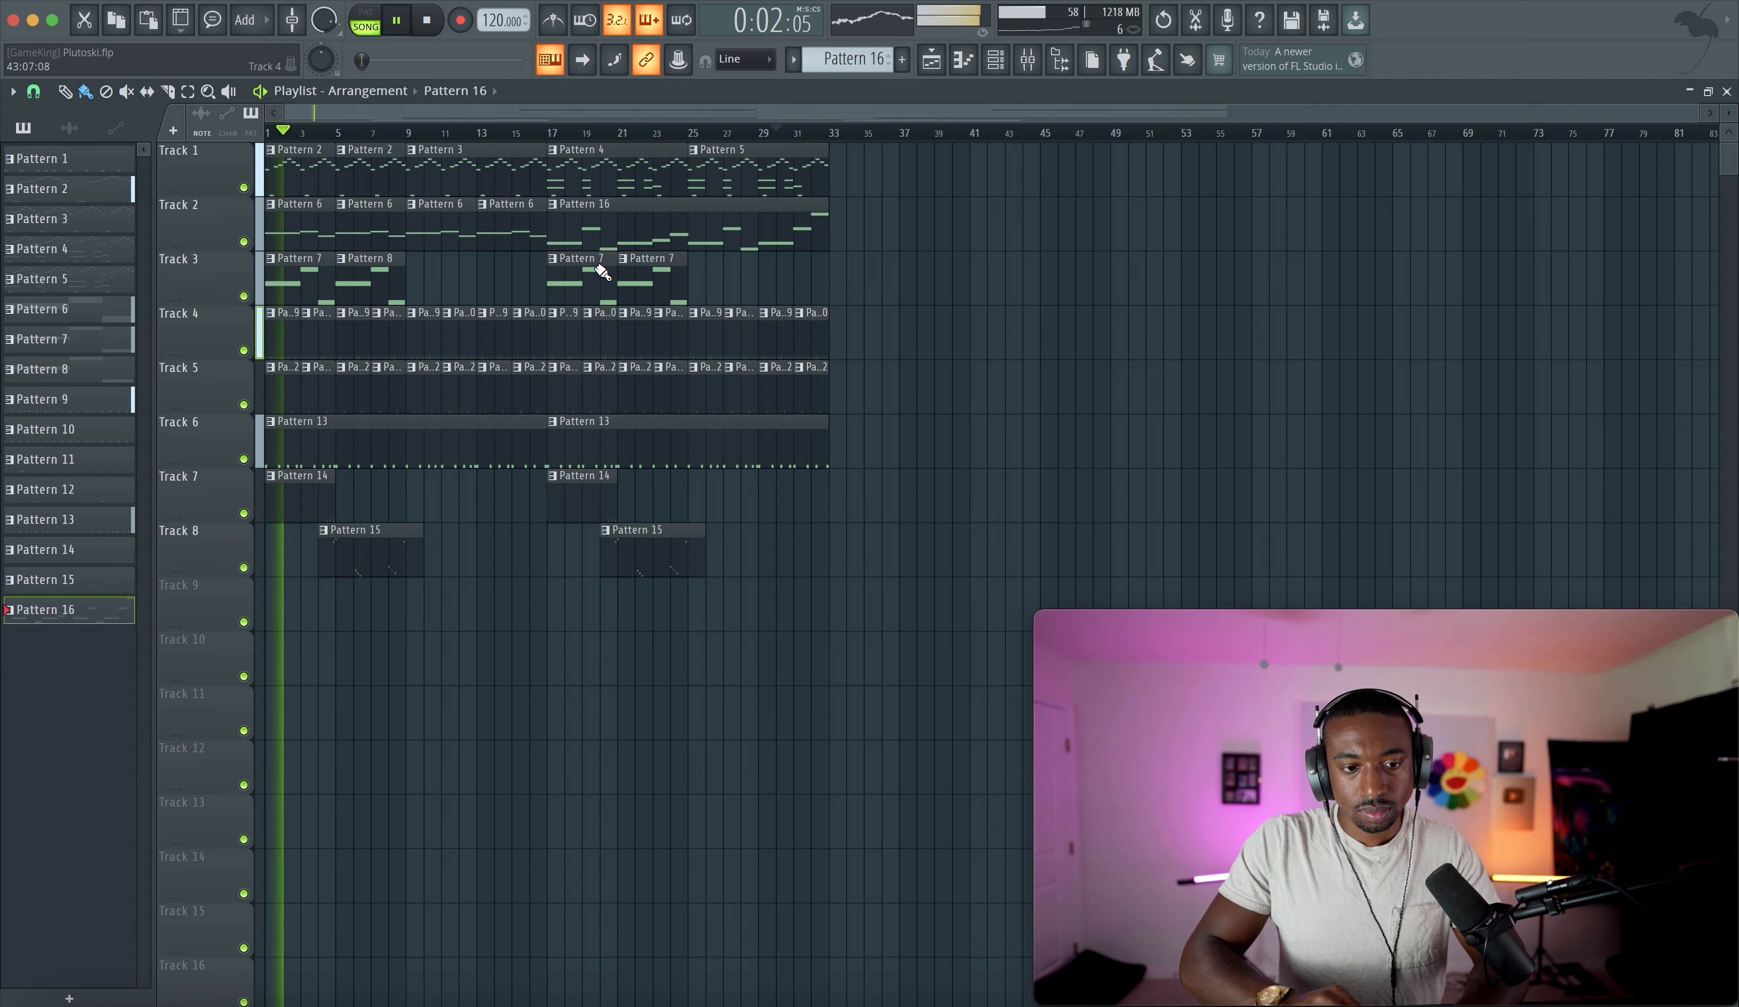
- Recolor all patterns with a gradient running from light magenta to blue
{"action": "right_click", "coordinate": [82, 610]}
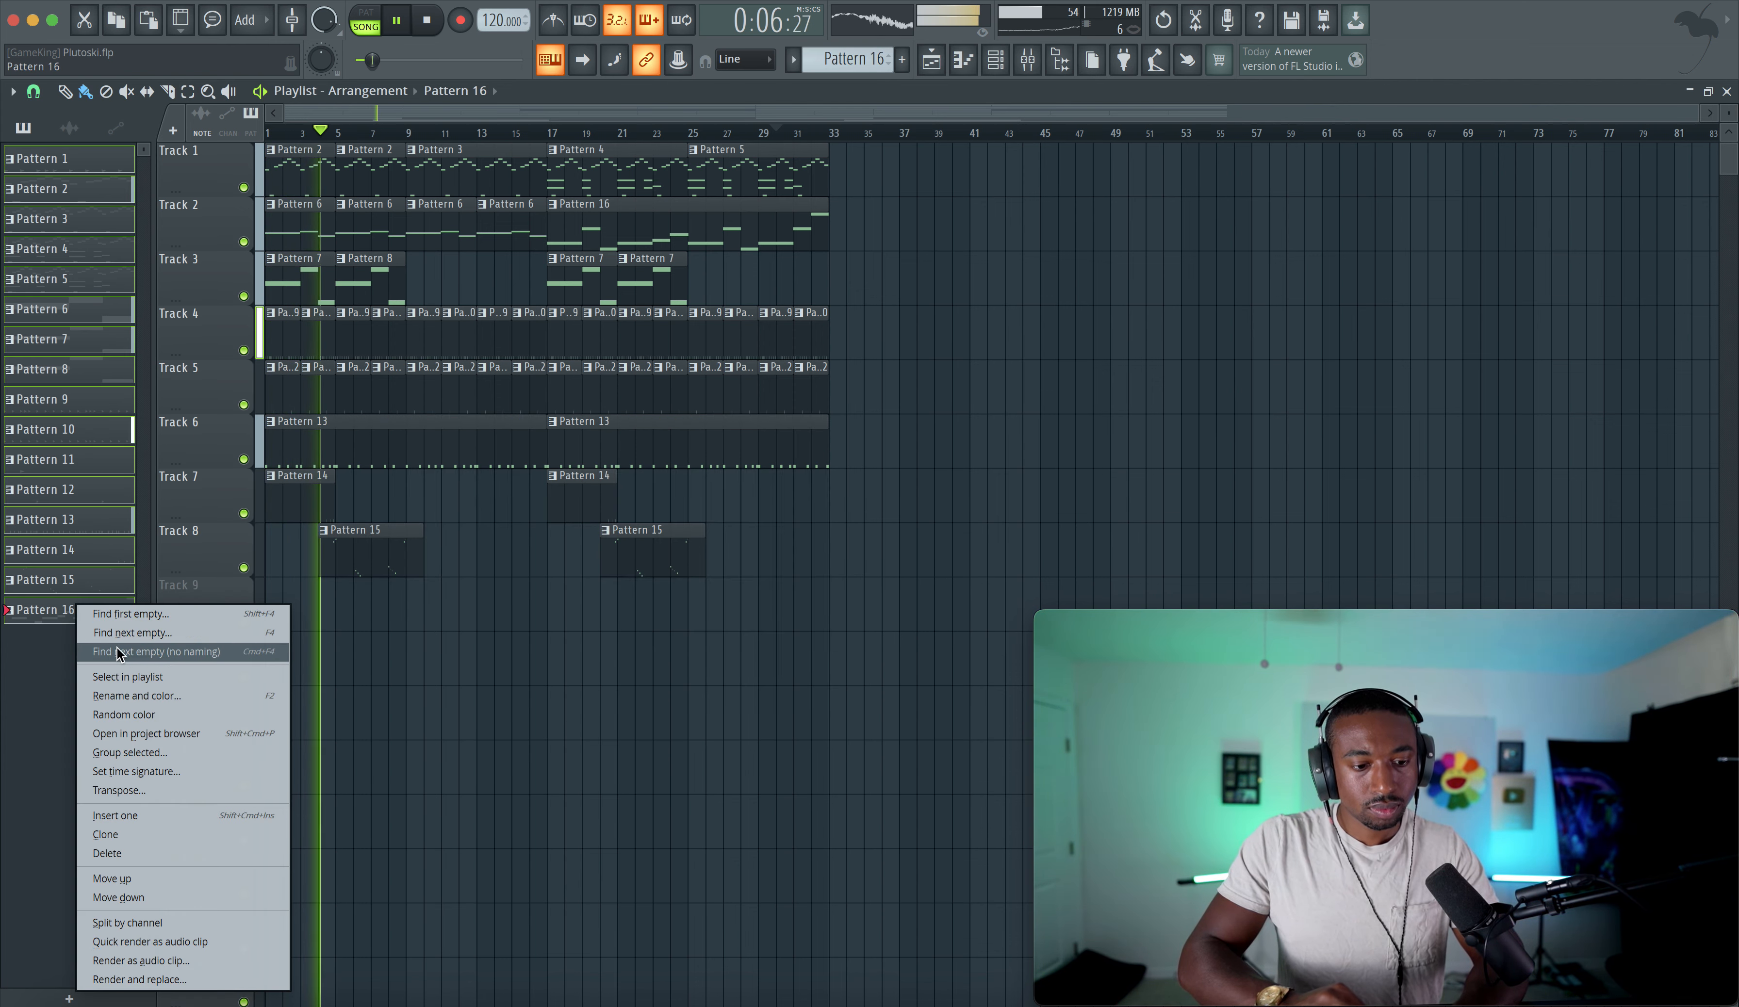
{"action": "left_click", "coordinate": [133, 696]}
{"action": "left_click", "coordinate": [208, 692]}
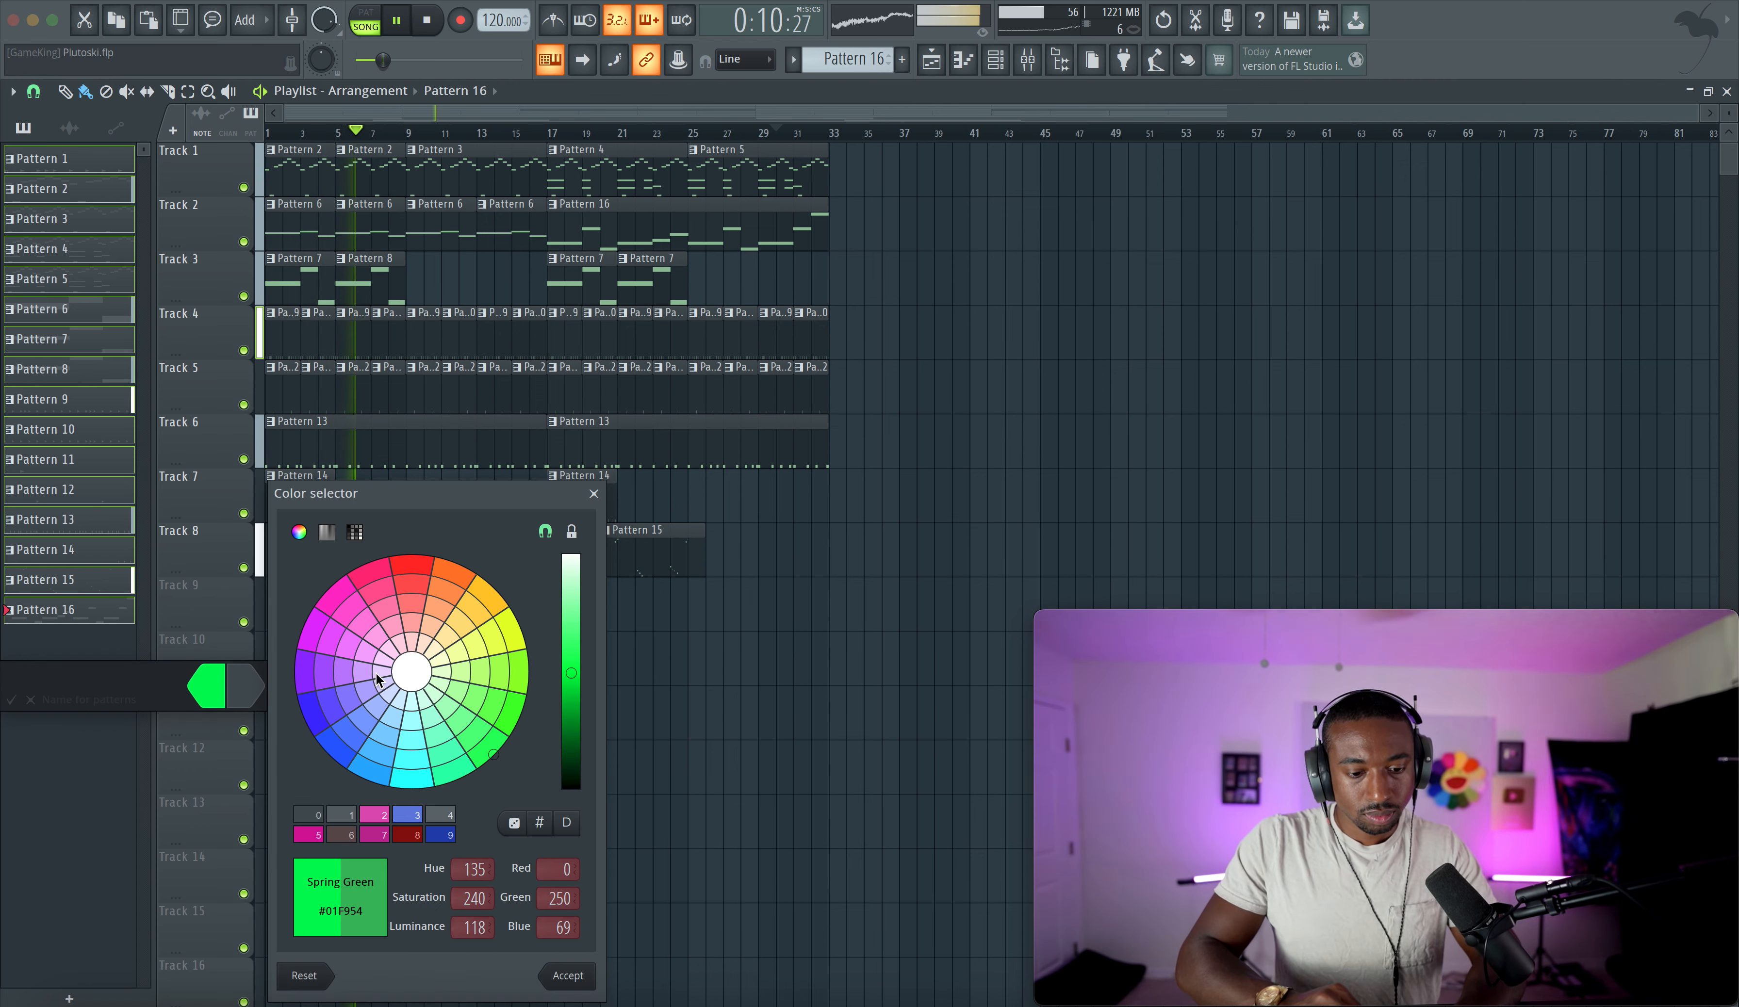
{"action": "double_click", "coordinate": [380, 818]}
{"action": "left_click", "coordinate": [208, 688]}
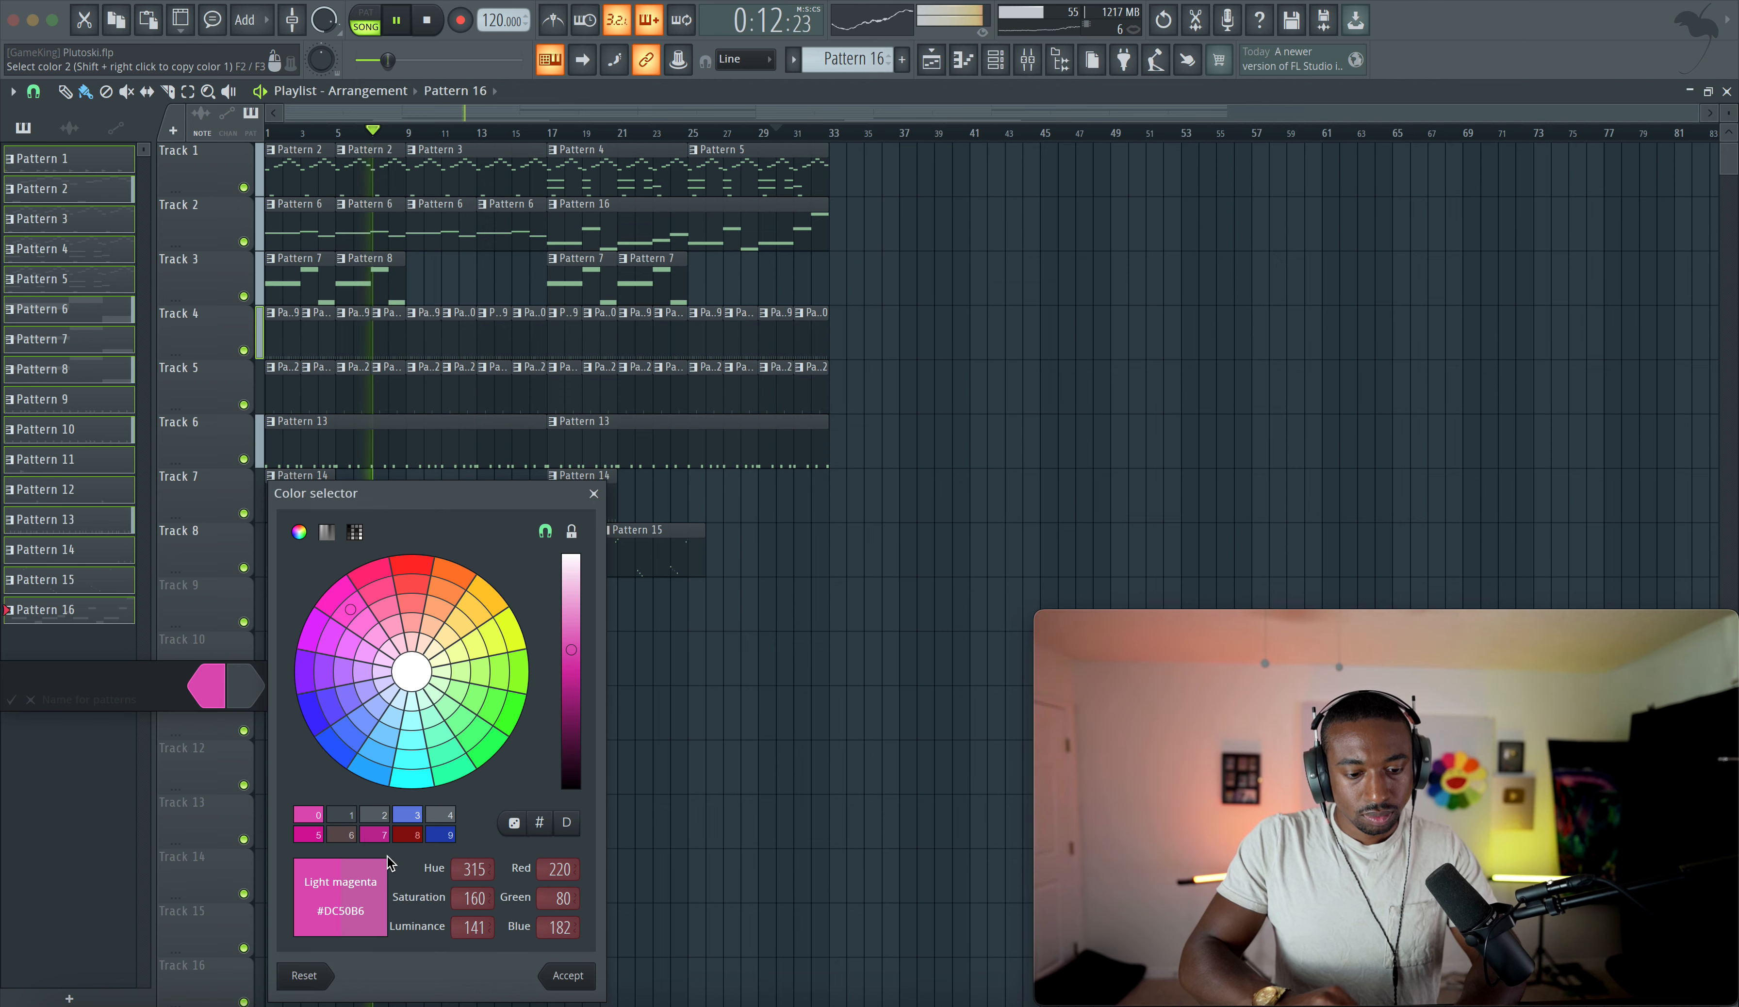
{"action": "left_click", "coordinate": [408, 816]}
{"action": "left_click", "coordinate": [408, 817]}
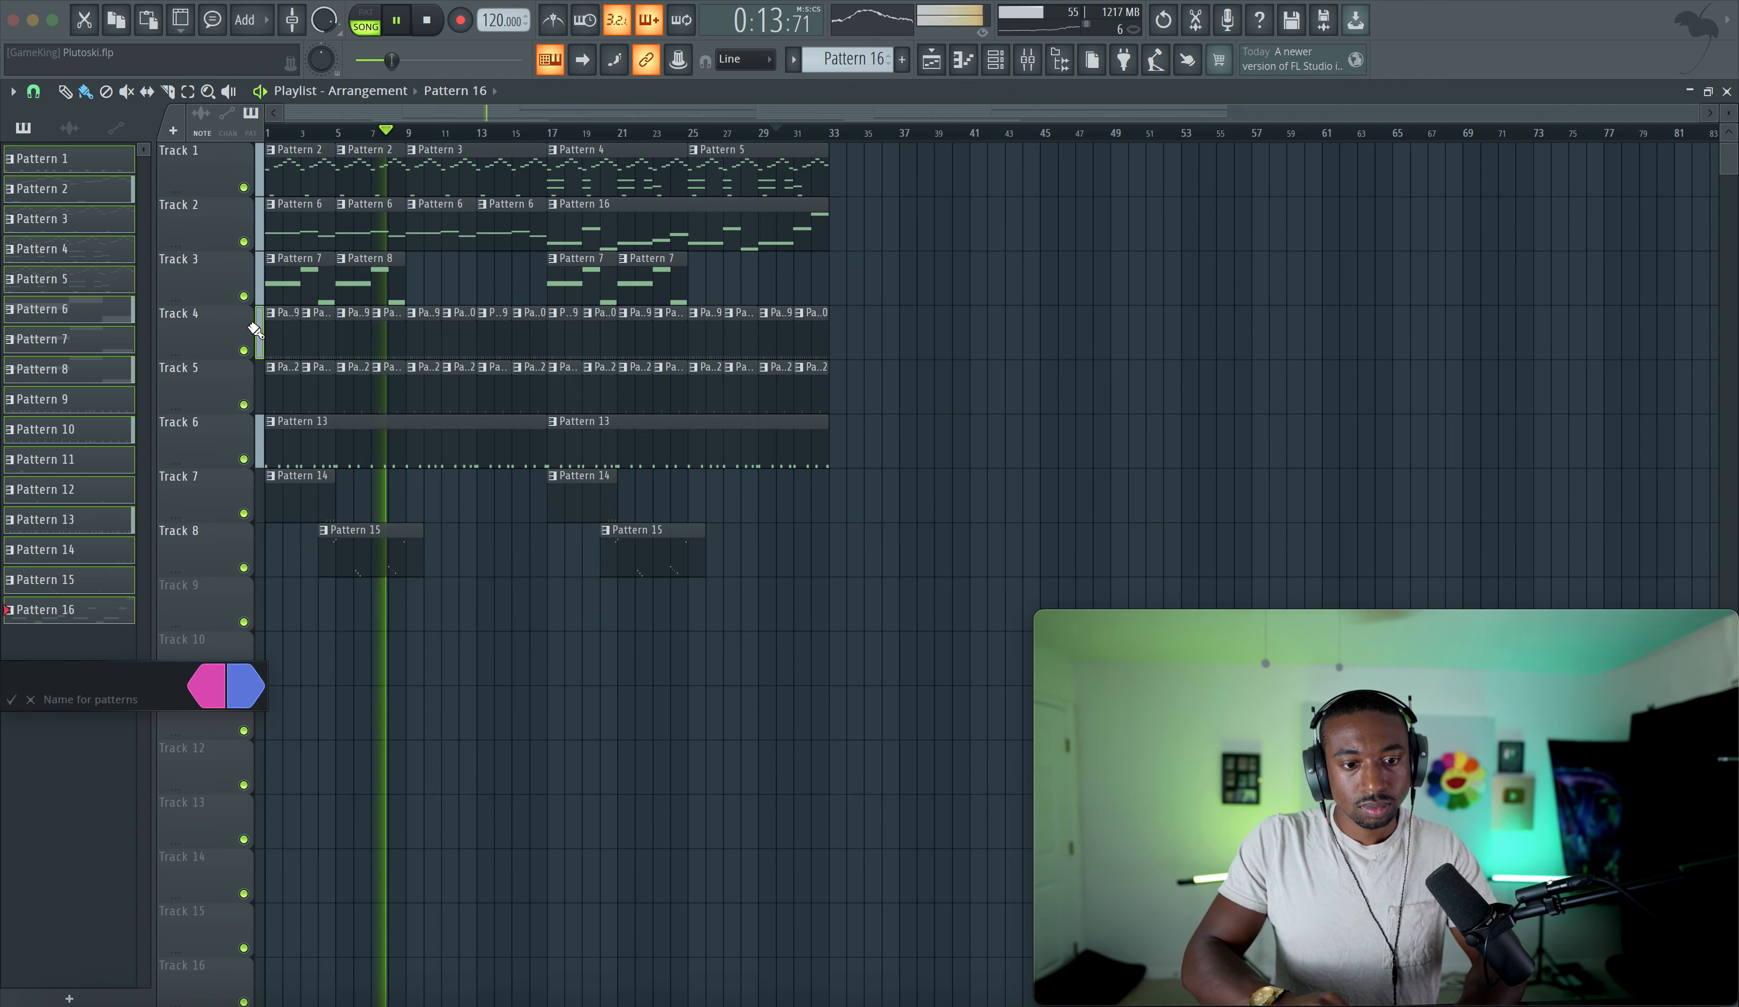
{"action": "key", "text": "Return"}
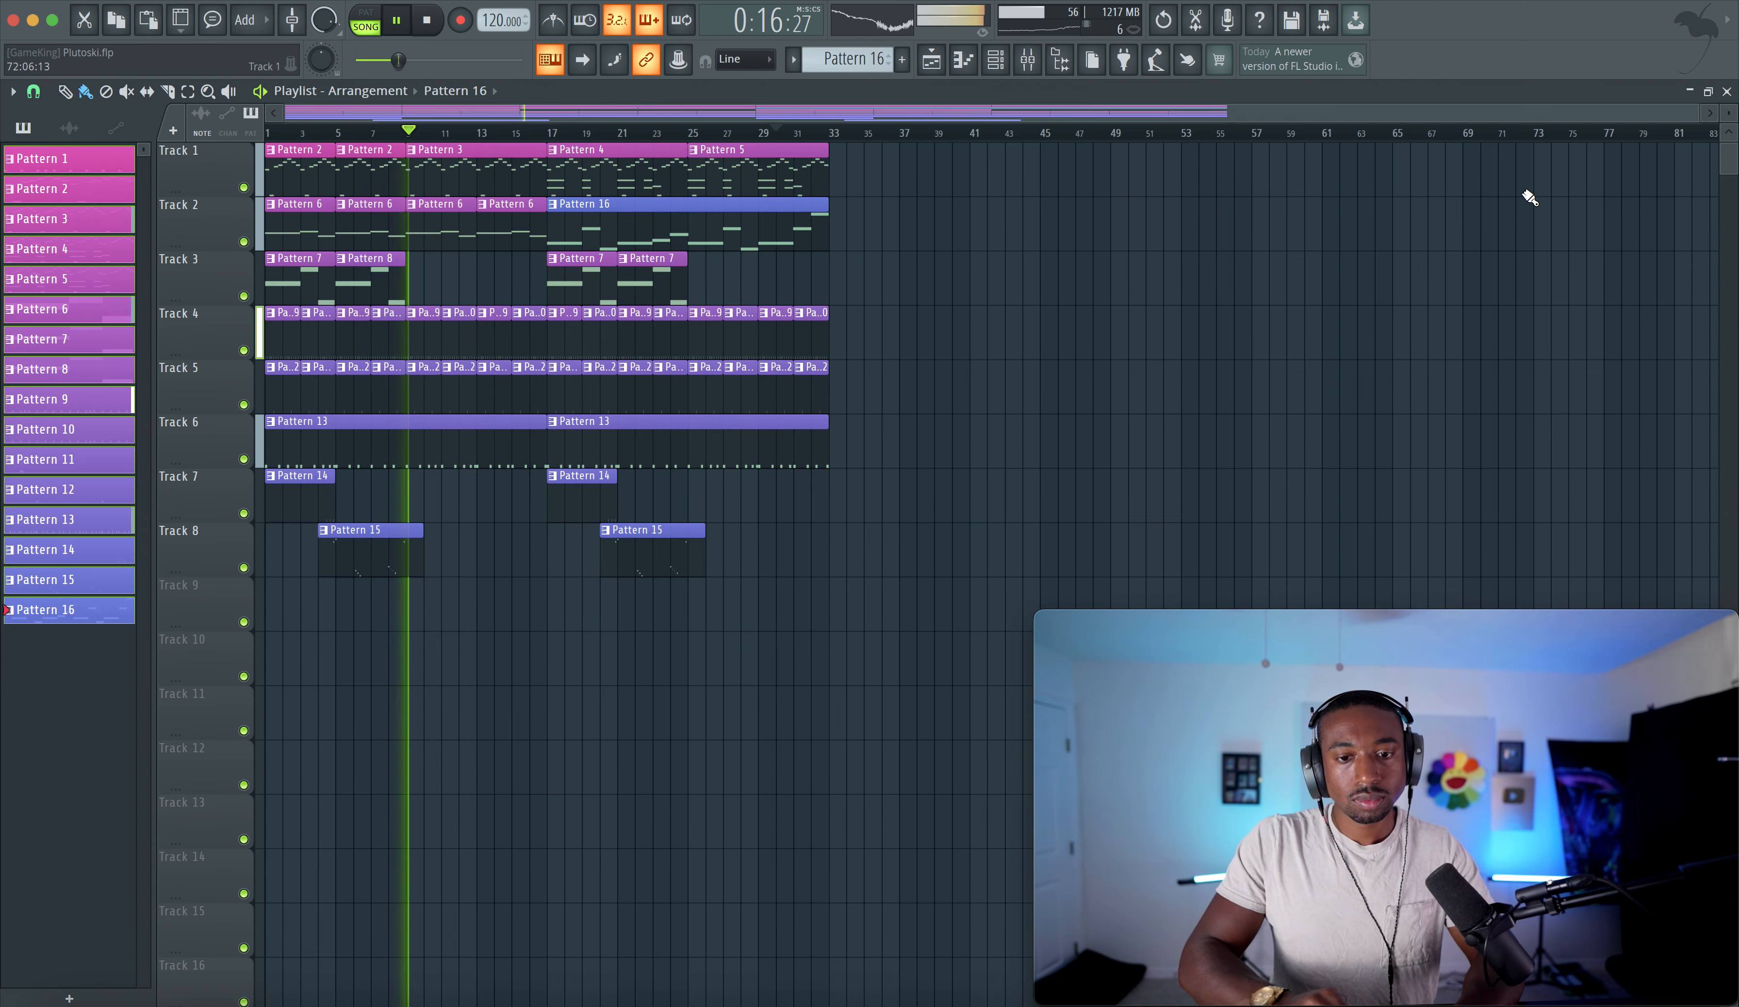
- Add Fruity Parametric EQ 2 to an empty effect slot on the Master mixer channel
{"action": "left_click", "coordinate": [1027, 60]}
{"action": "left_click", "coordinate": [113, 457]}
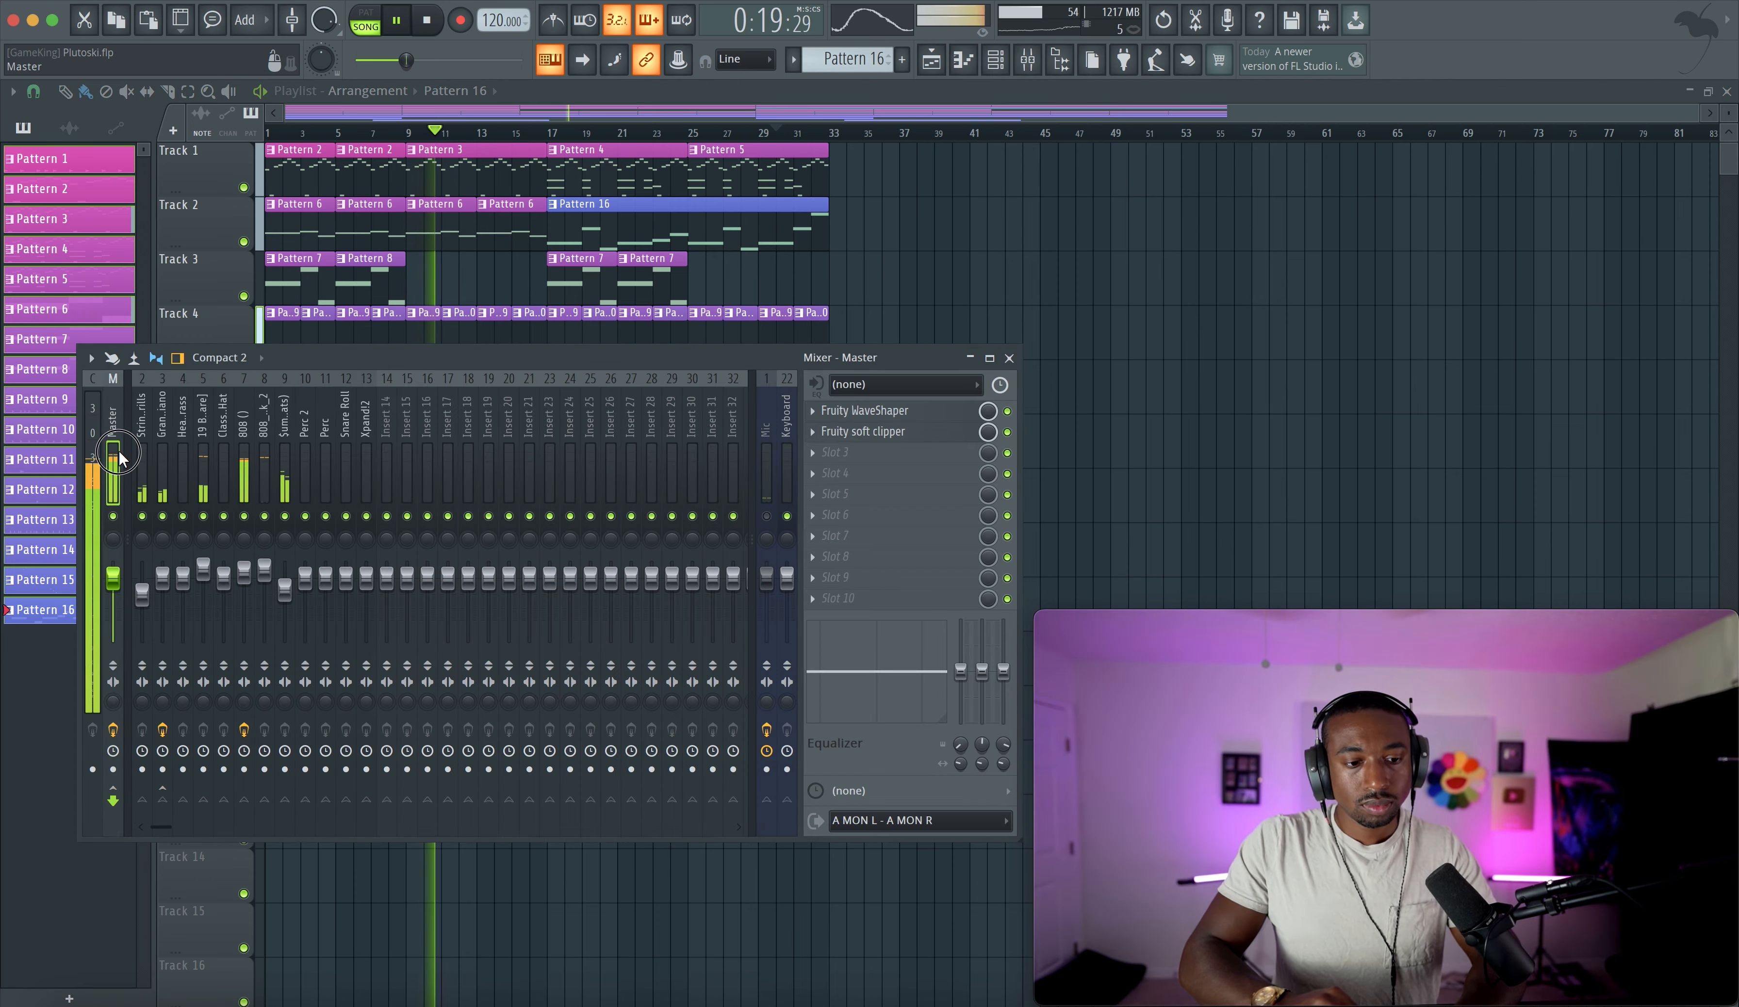
{"action": "left_click", "coordinate": [861, 455]}
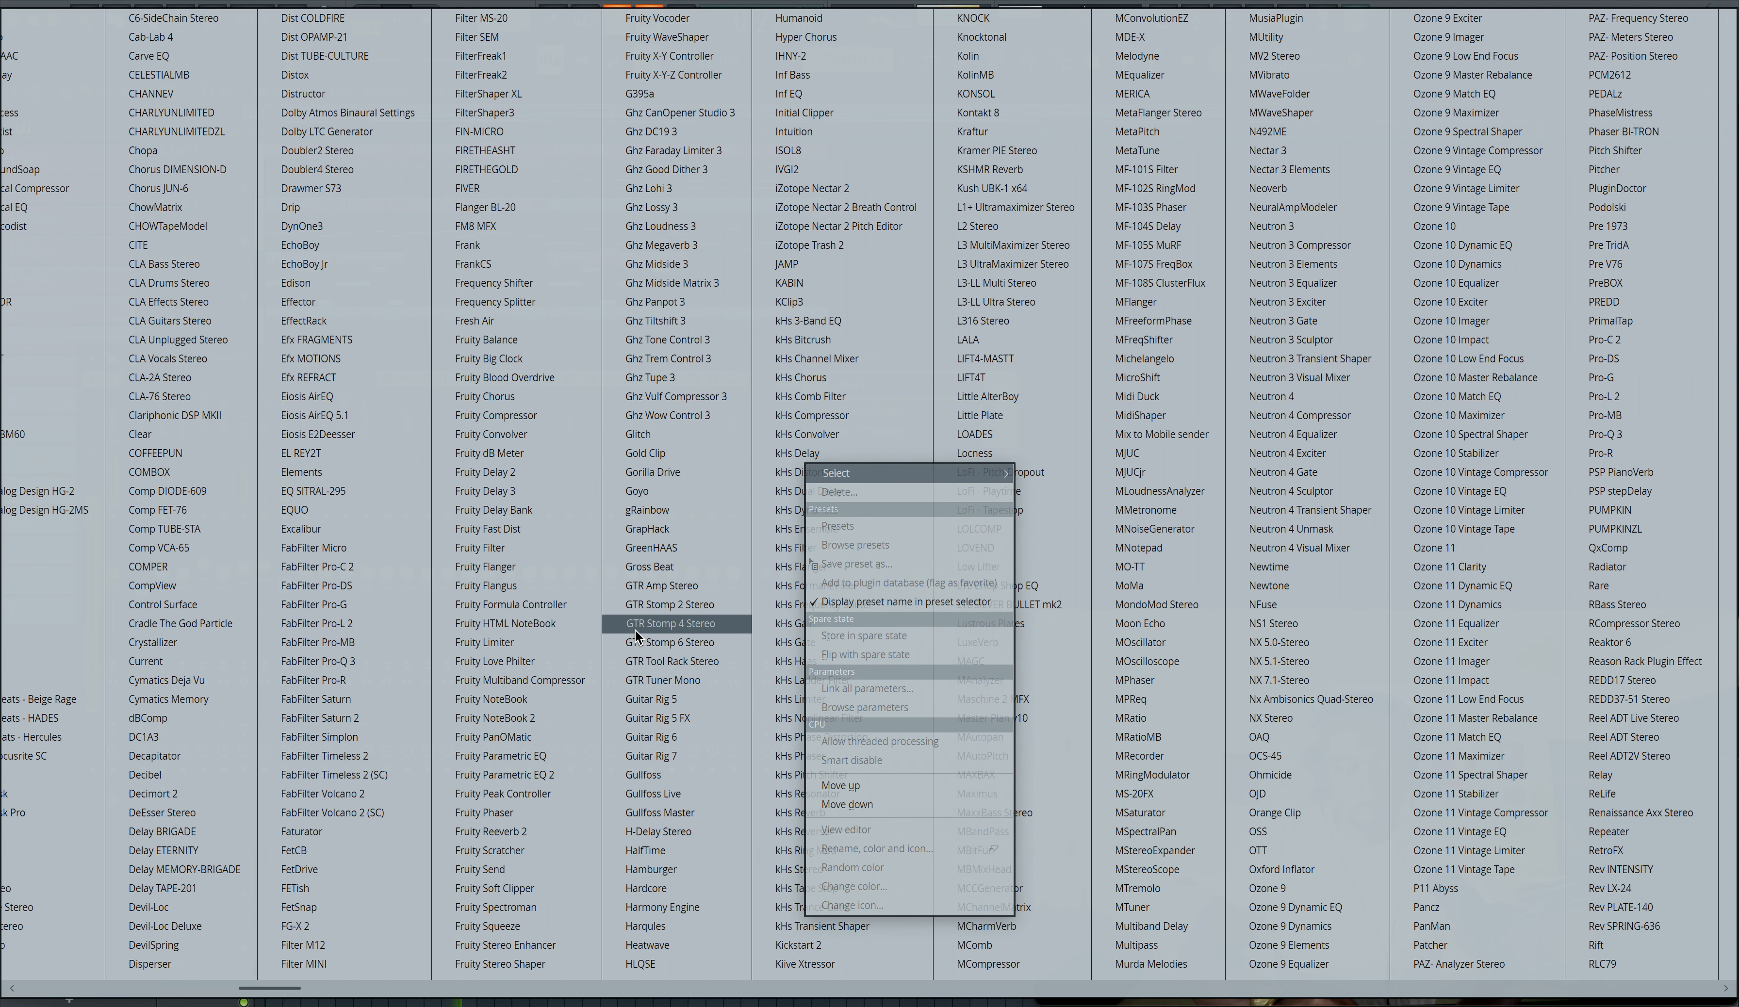
{"action": "left_click", "coordinate": [553, 774]}
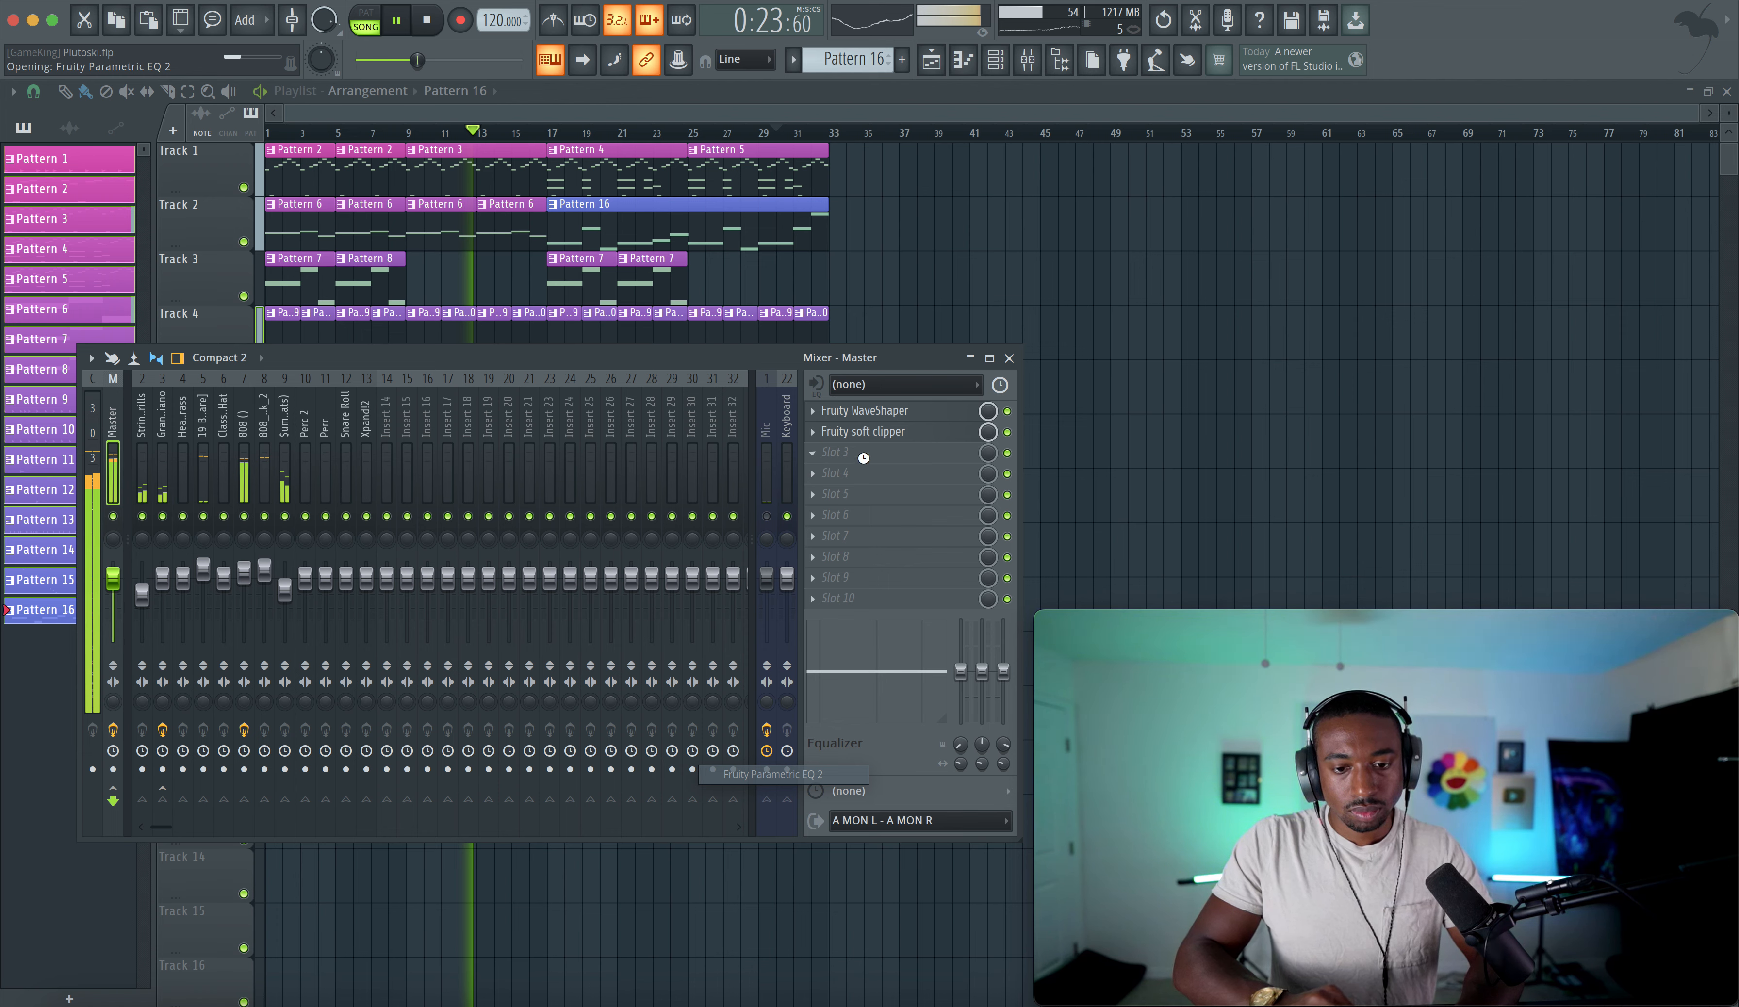
- Move the Parametric EQ 2 to the first effect slot of the Master chain while playing the song
{"action": "scroll", "coordinate": [875, 454], "scroll_direction": "up", "scroll_amount": 3}
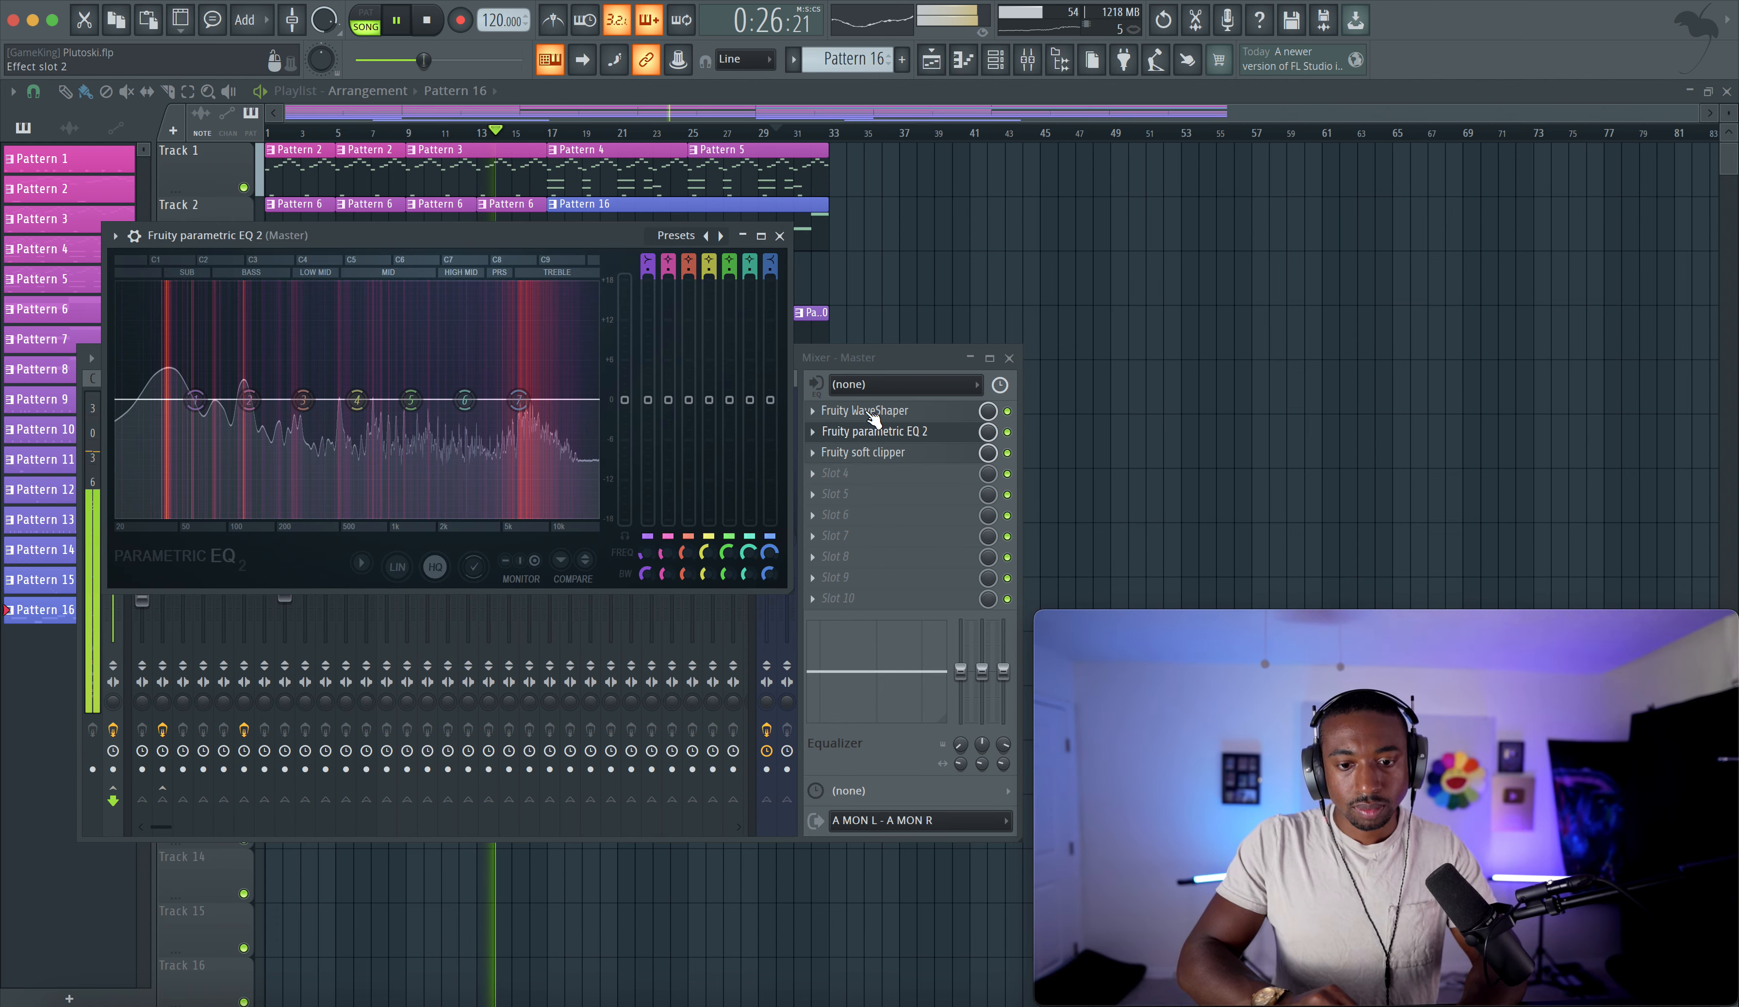
{"action": "key", "text": "space"}
{"action": "left_click_drag", "start_coordinate": [874, 601], "coordinate": [873, 413]}
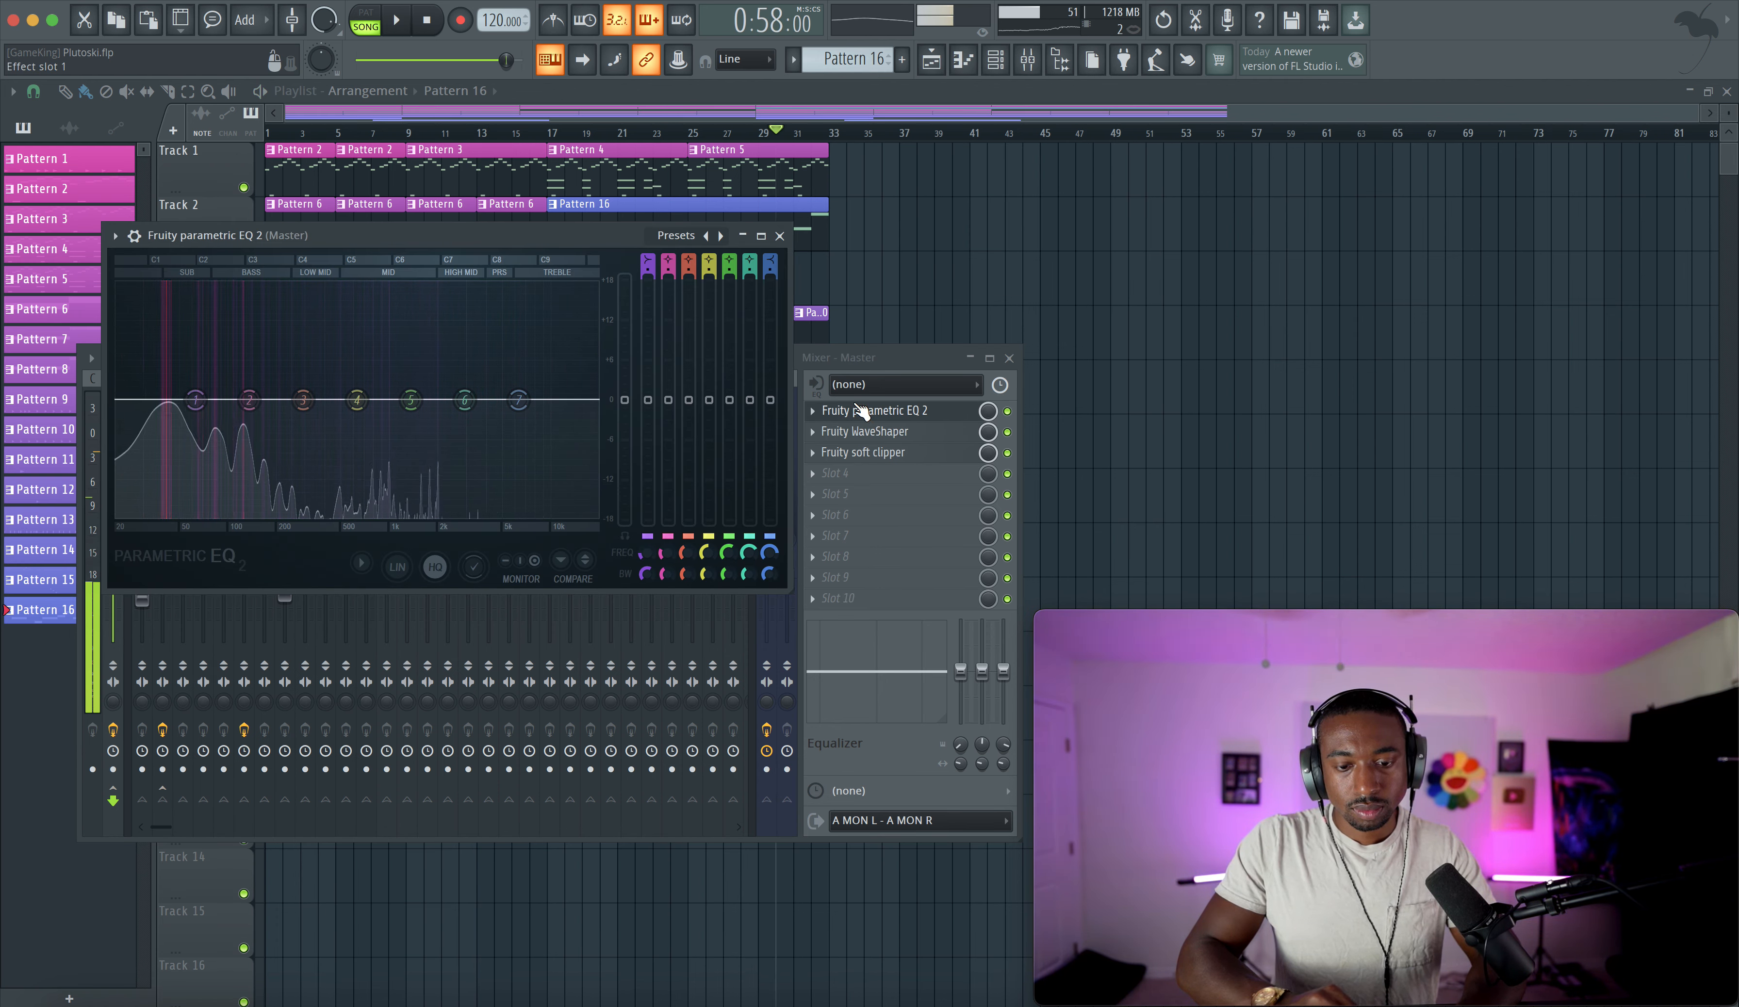
{"action": "key", "text": "space"}
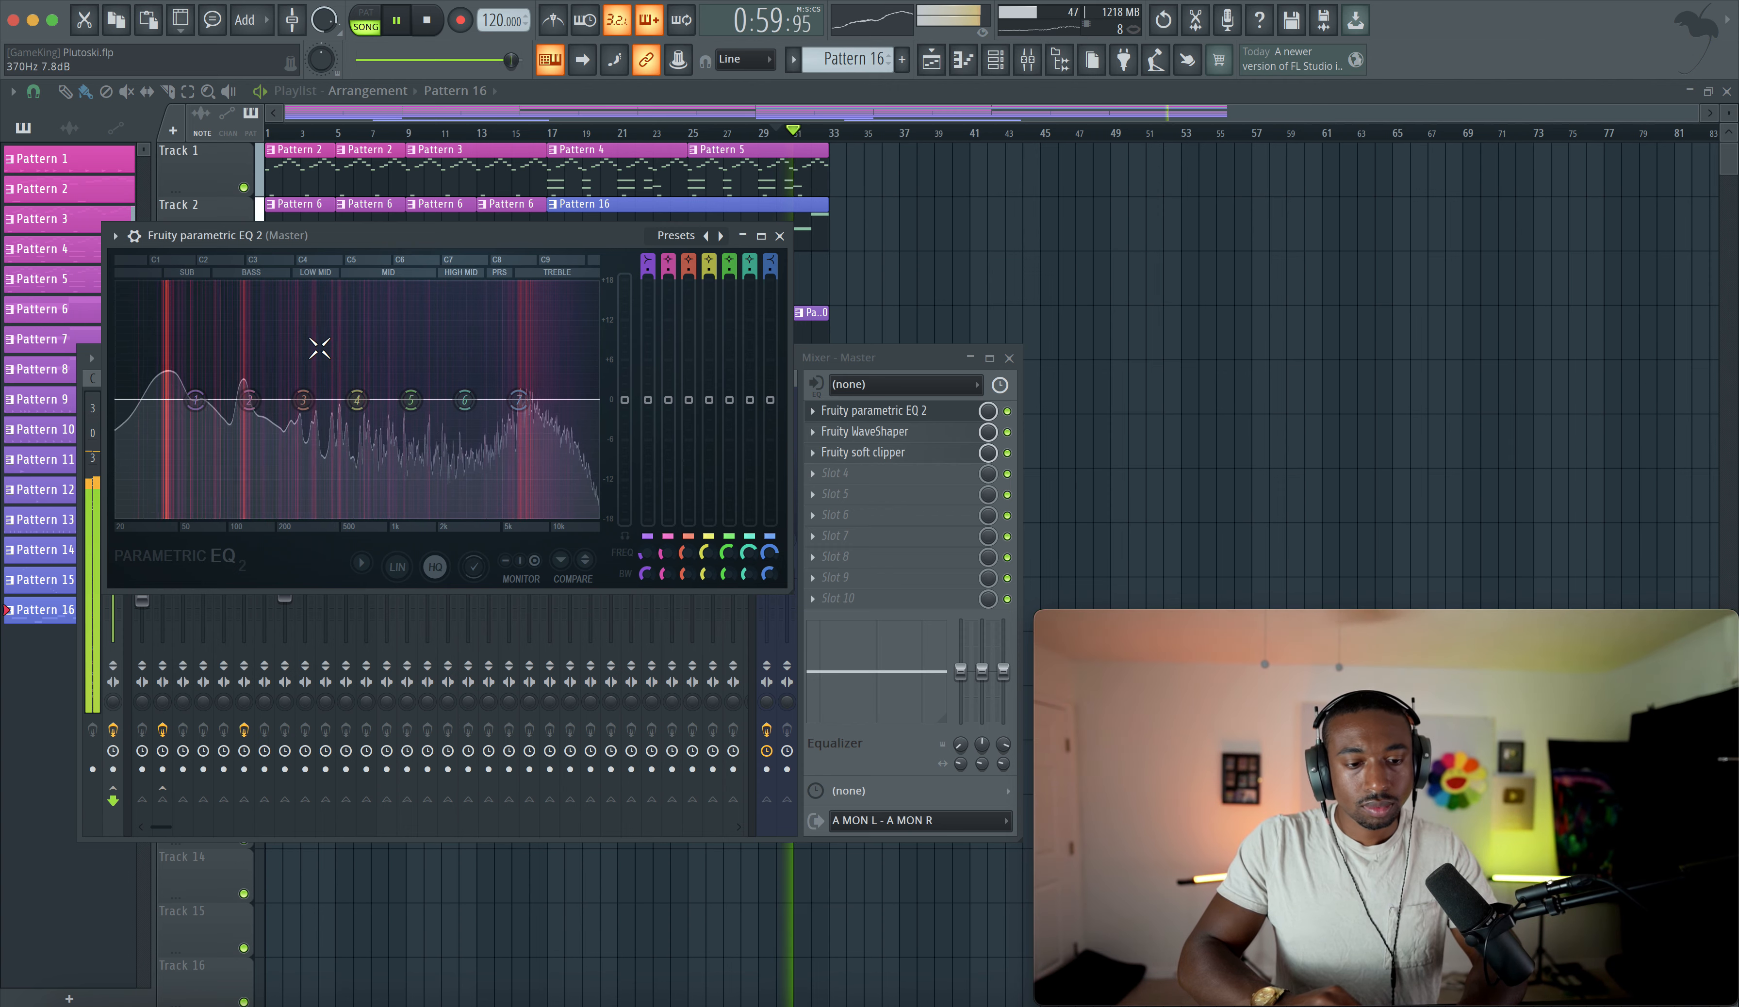
- Boost the master EQ's high shelf about 2.2 dB near 1714 Hz and pull a higher band down
{"action": "left_click_drag", "start_coordinate": [519, 399], "coordinate": [428, 385]}
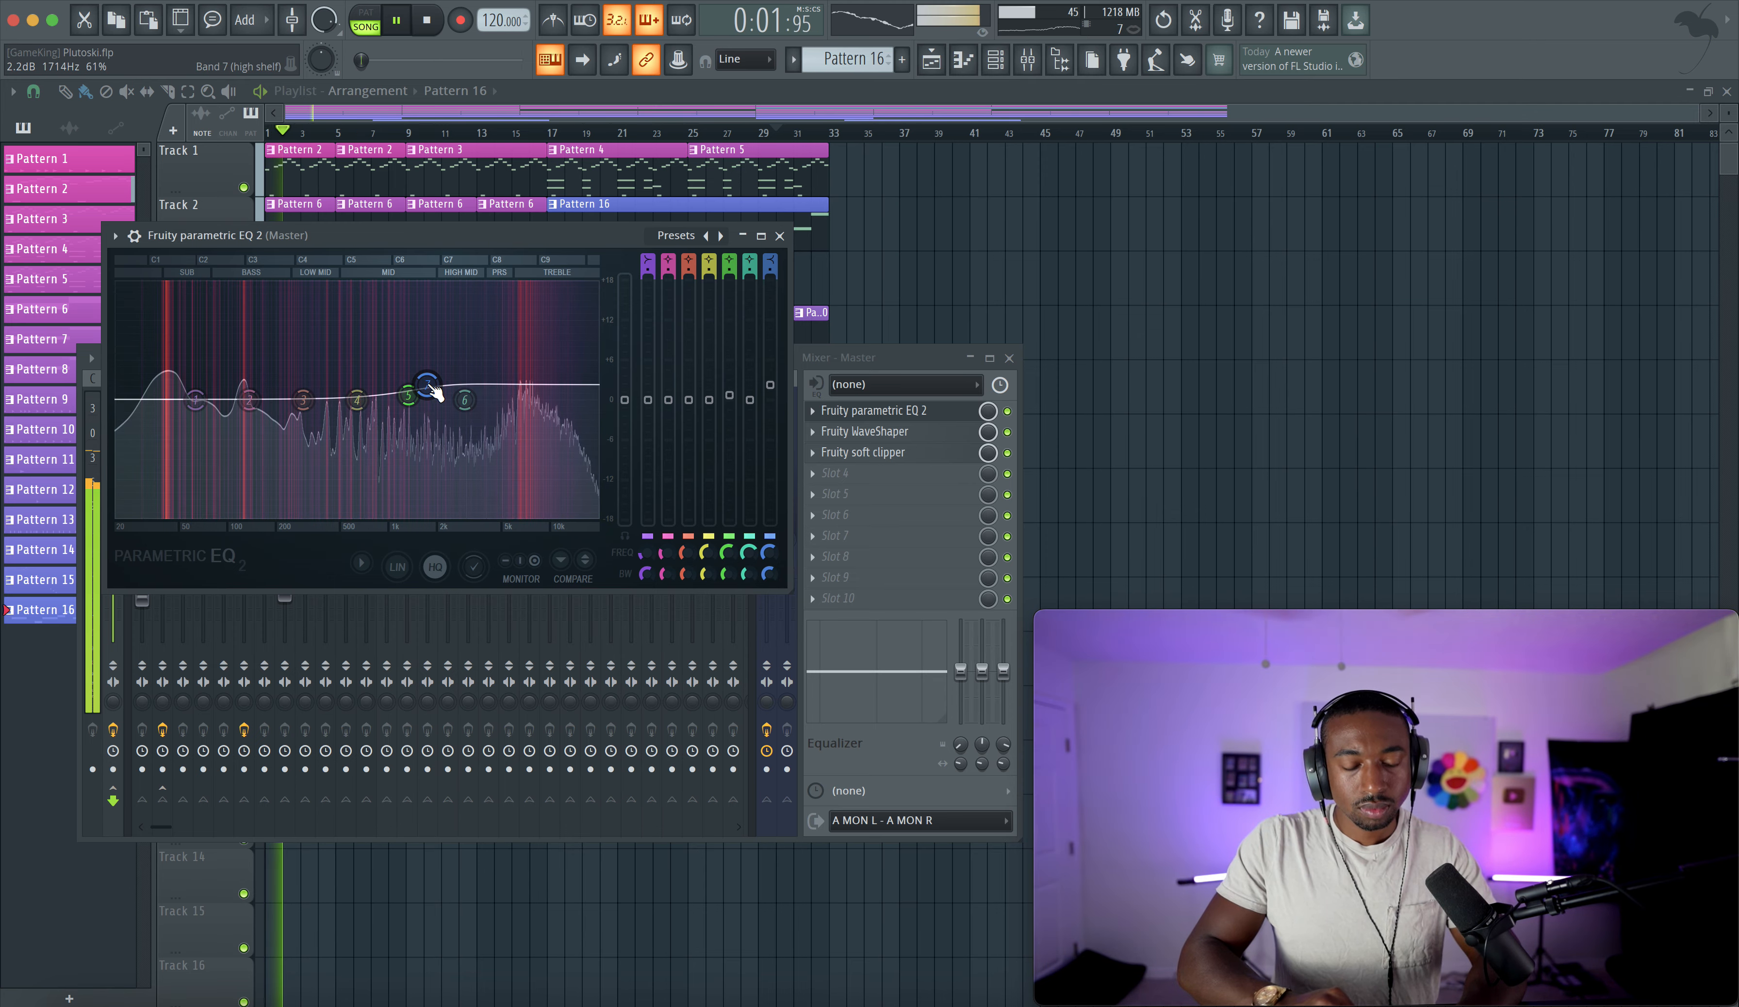
{"action": "left_click_drag", "start_coordinate": [465, 399], "coordinate": [544, 415]}
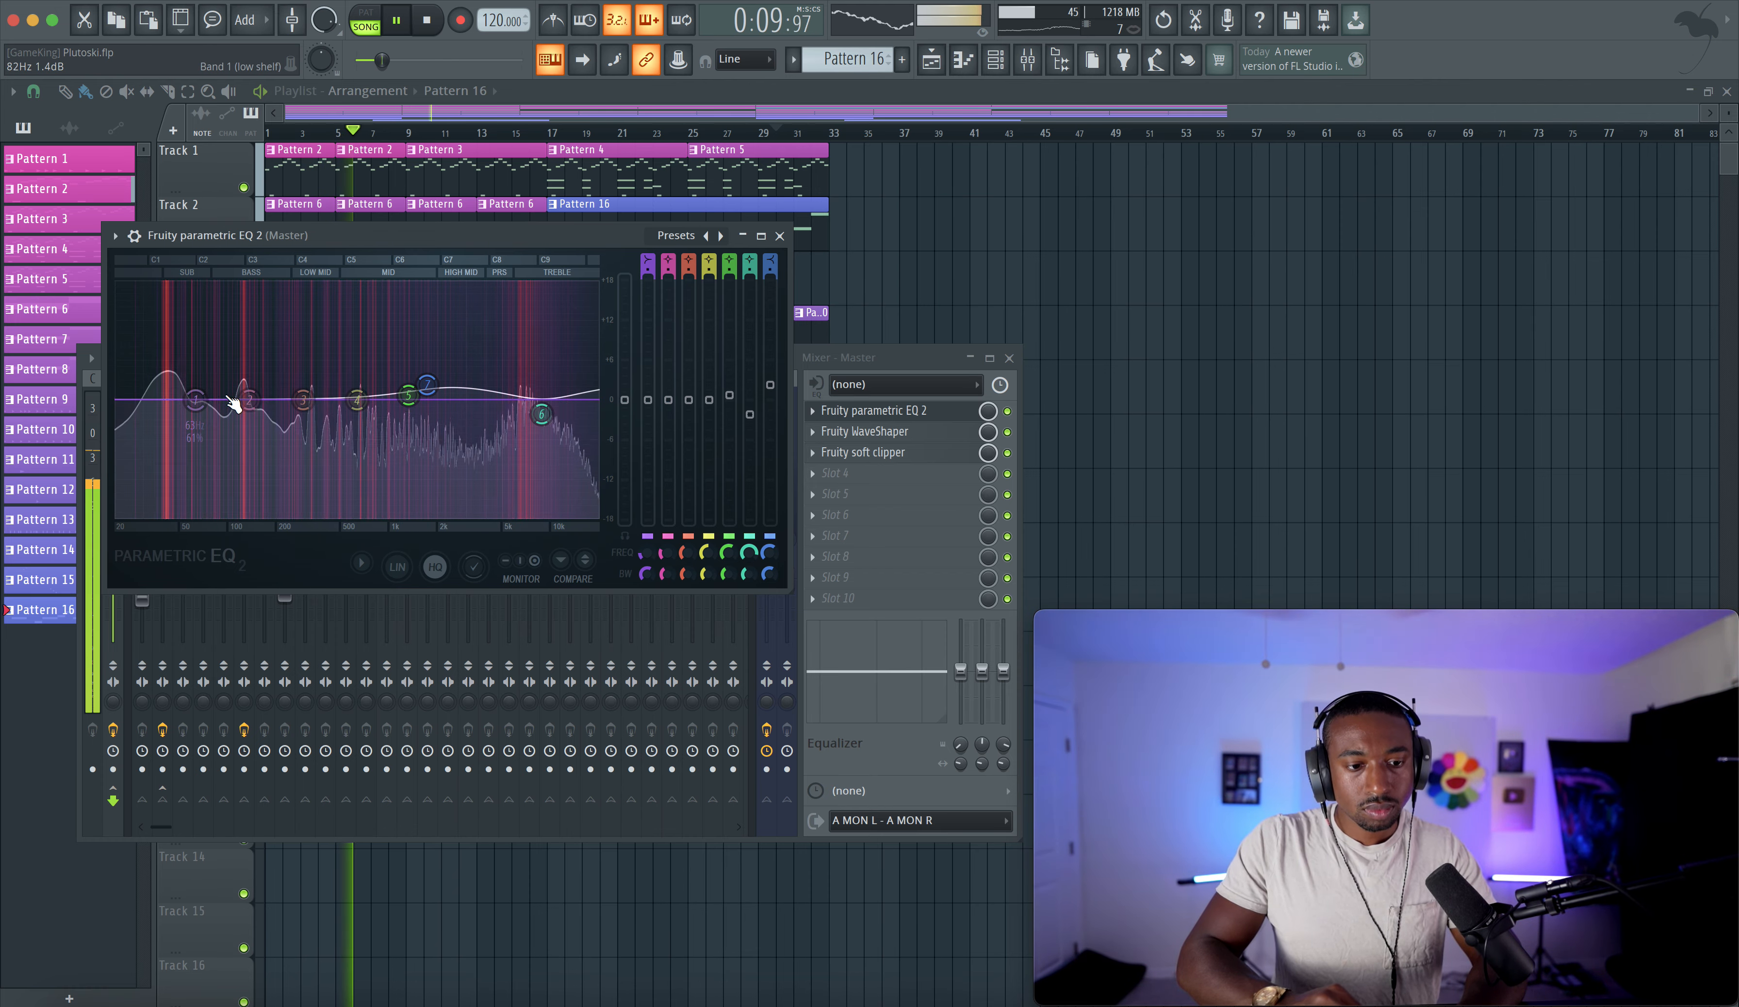
- Cut the master EQ's low band about 1.6 dB near 40 Hz and close the EQ
{"action": "left_click_drag", "start_coordinate": [218, 400], "coordinate": [178, 418]}
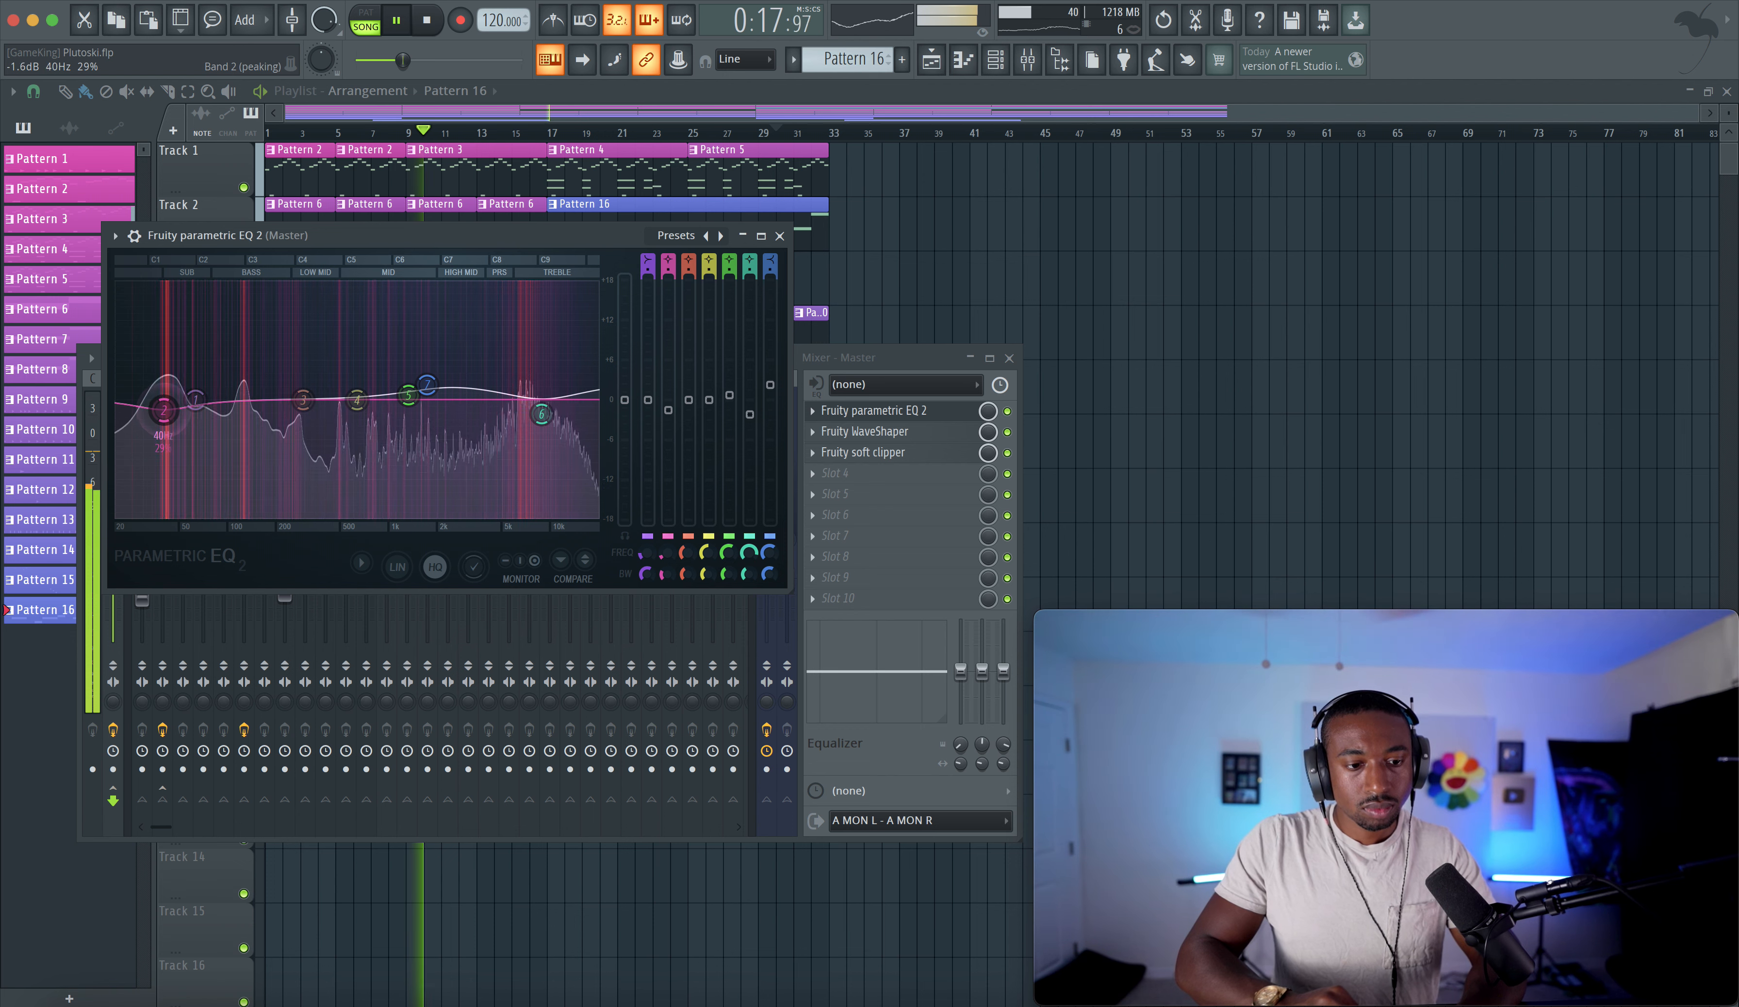
{"action": "left_click_drag", "start_coordinate": [179, 417], "coordinate": [174, 420]}
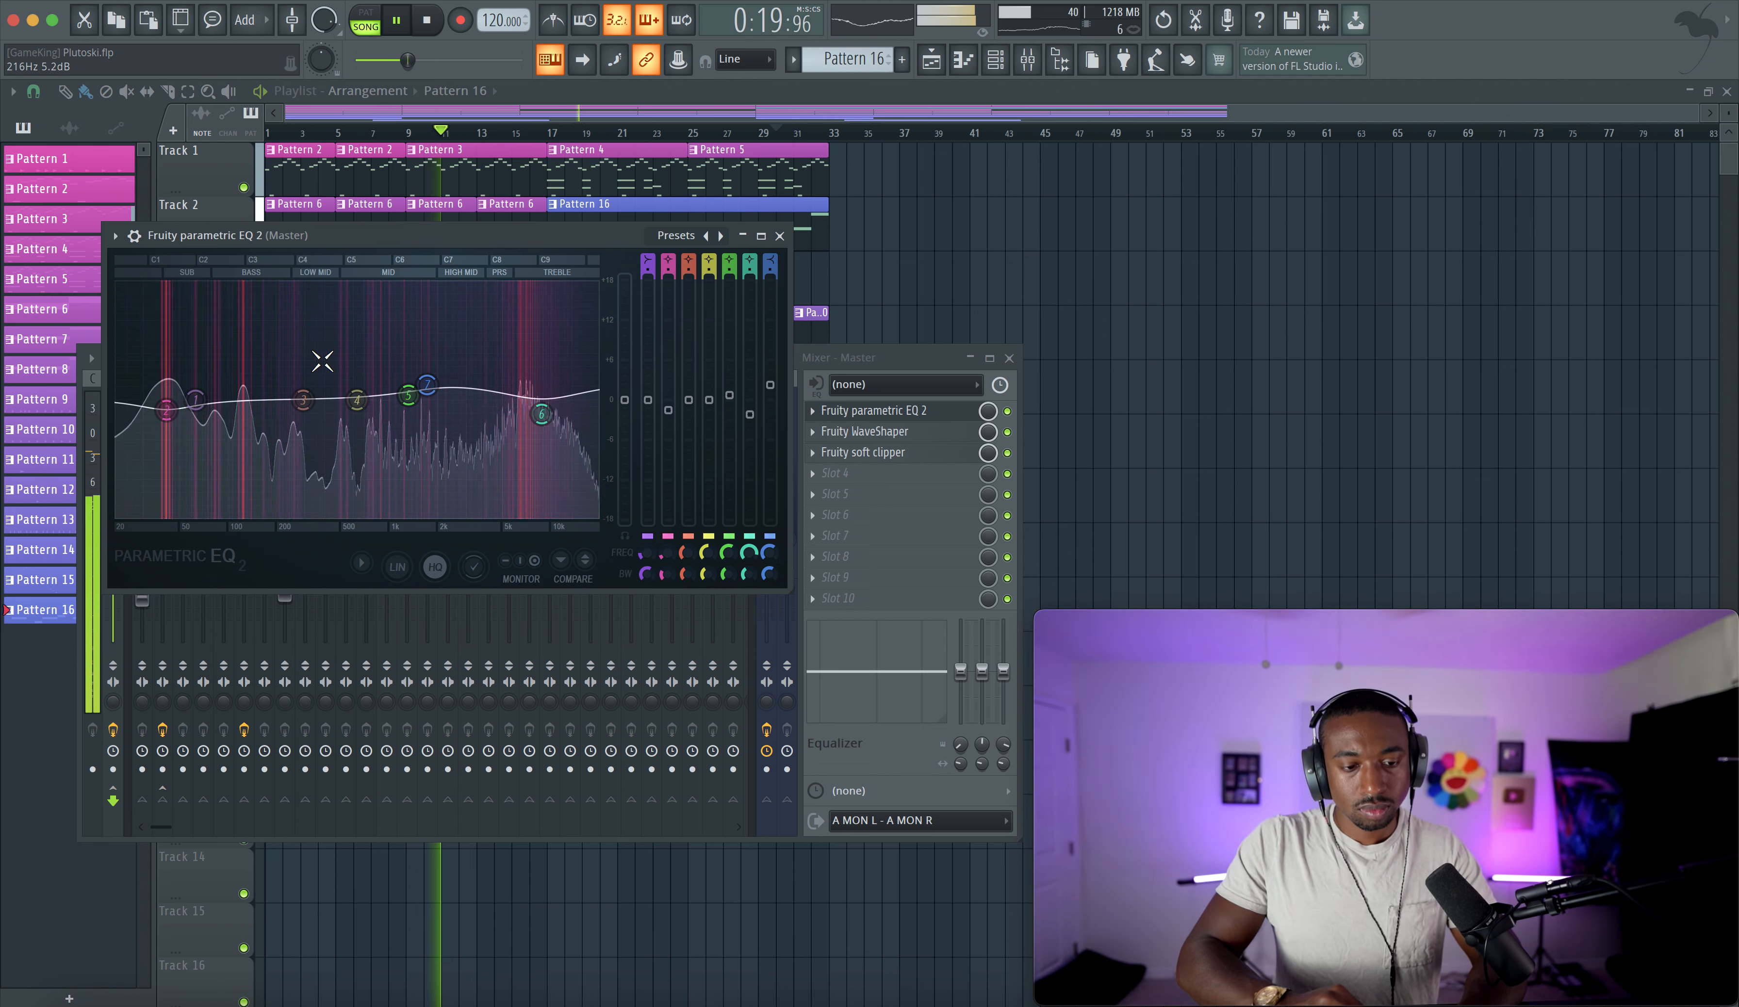
{"action": "left_click", "coordinate": [780, 236]}
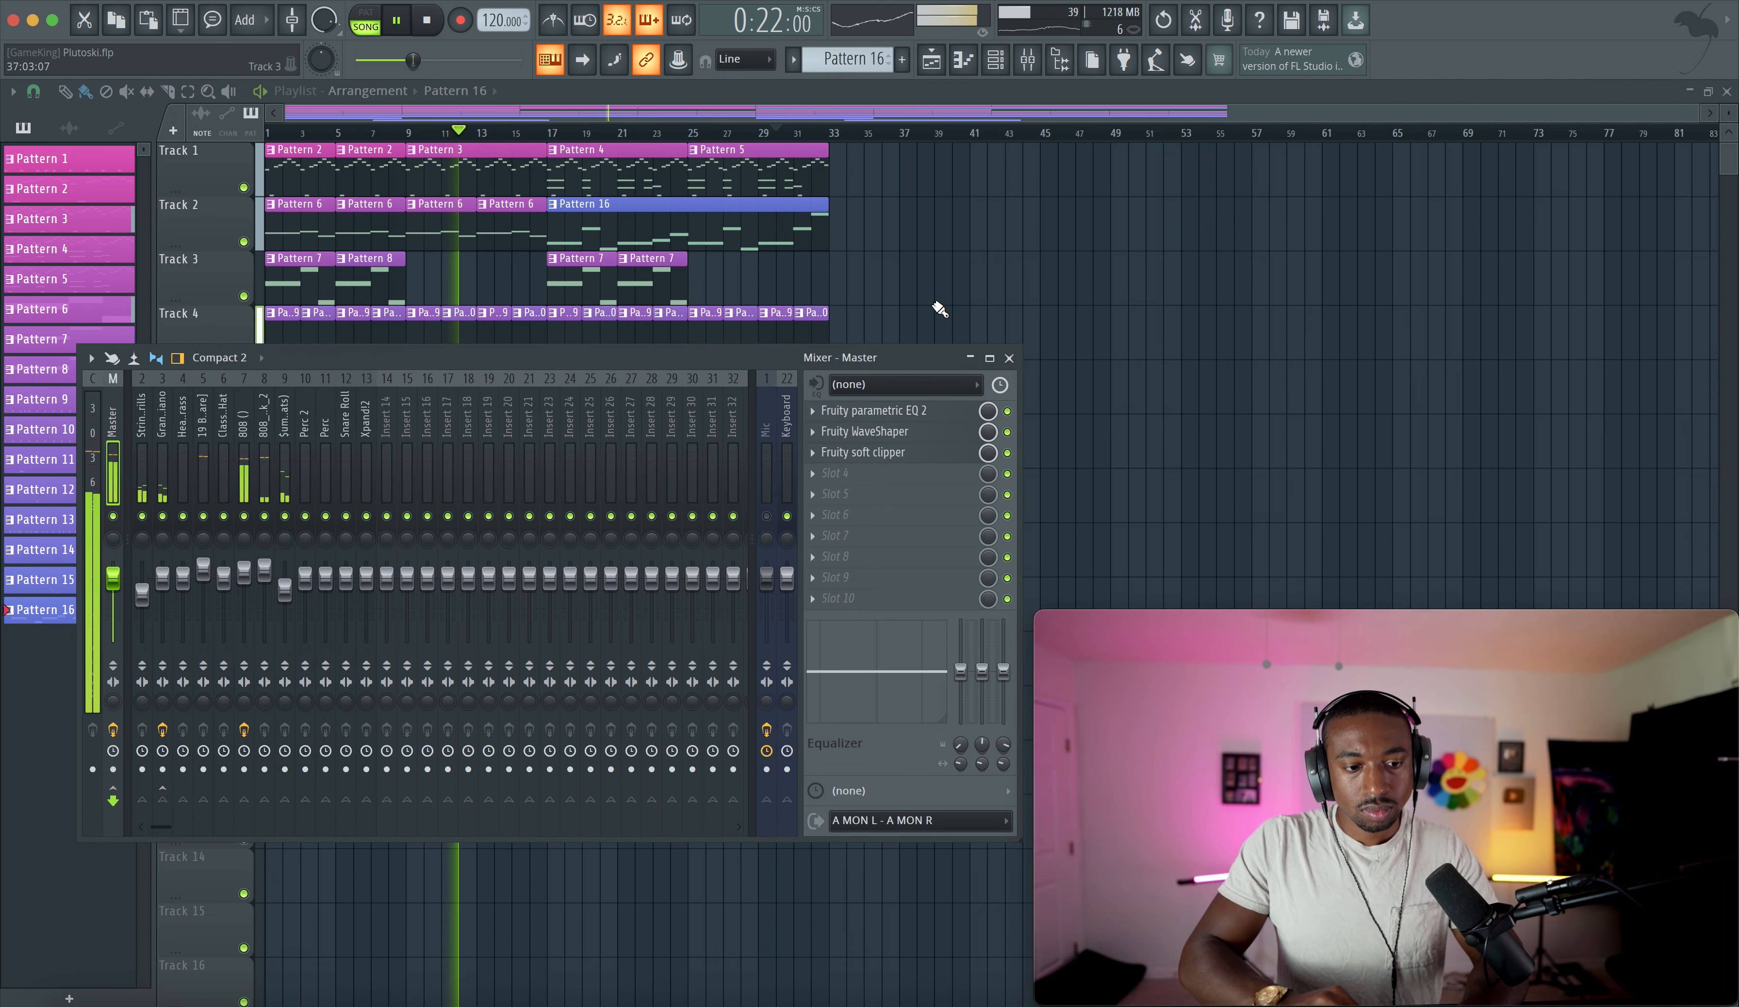
- Open the Master channel's Fruity WaveShaper and adjust the curve tension between points 1 and 2
{"action": "left_click", "coordinate": [1010, 360]}
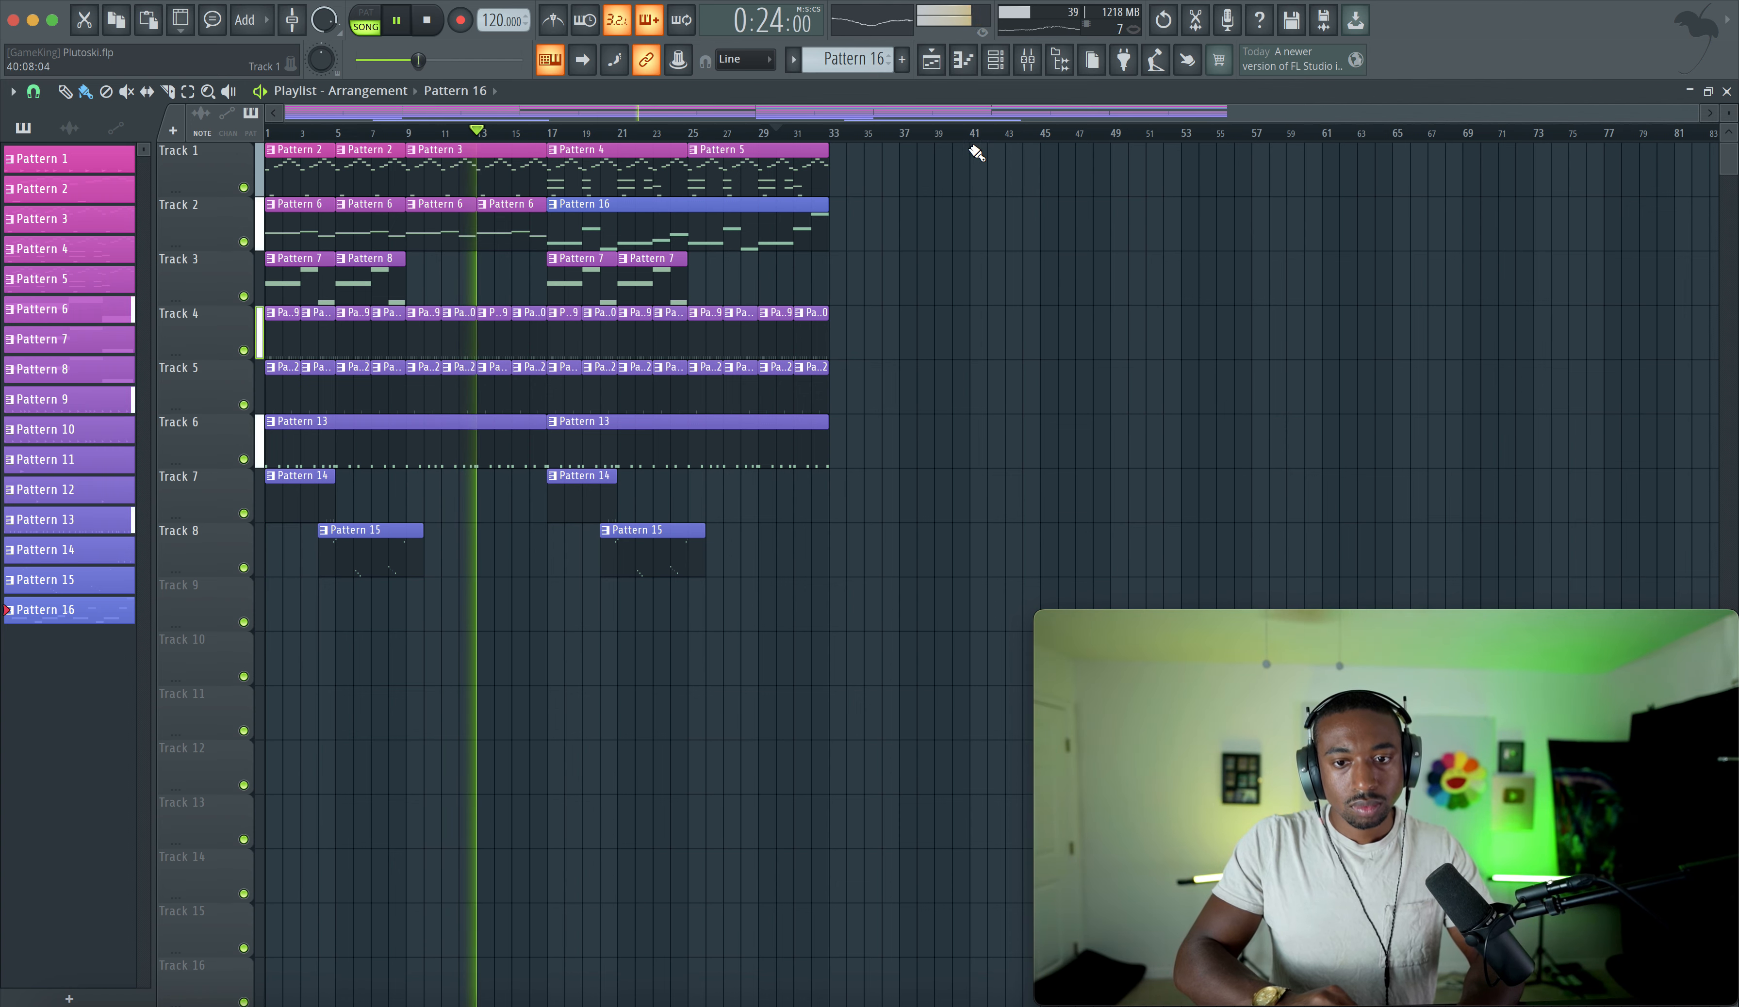
{"action": "left_click", "coordinate": [1030, 65]}
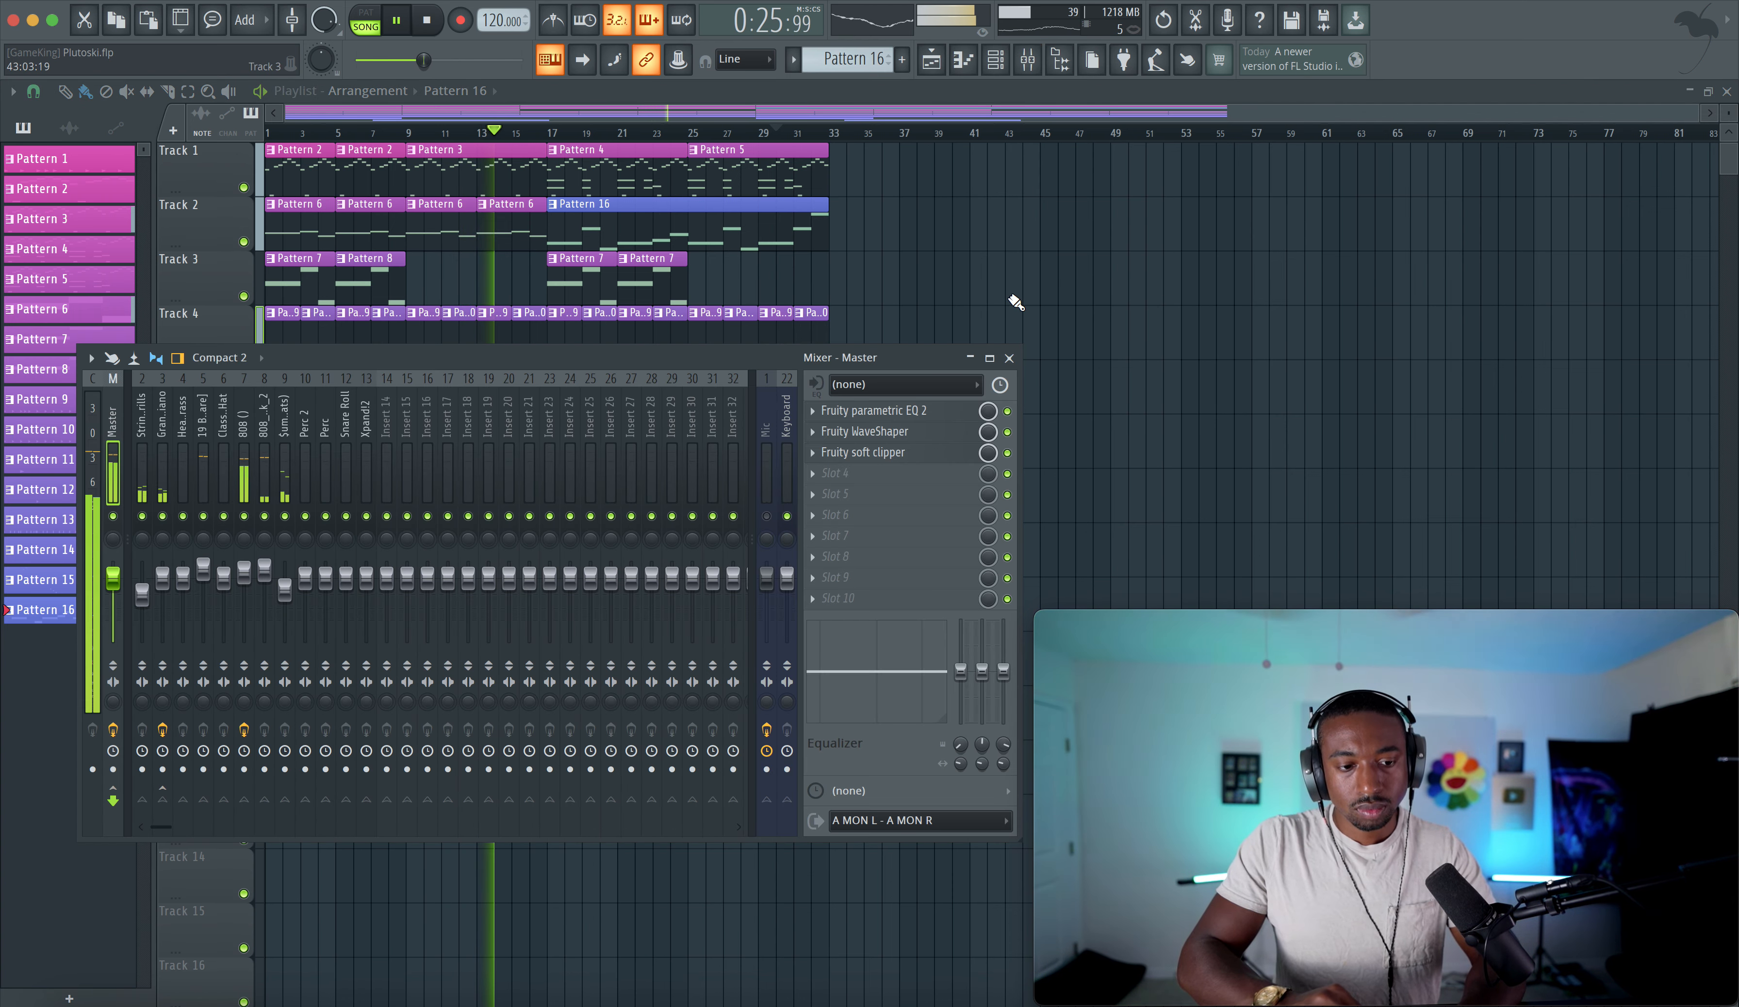
{"action": "left_click", "coordinate": [906, 431]}
{"action": "left_click_drag", "start_coordinate": [218, 315], "coordinate": [219, 307]}
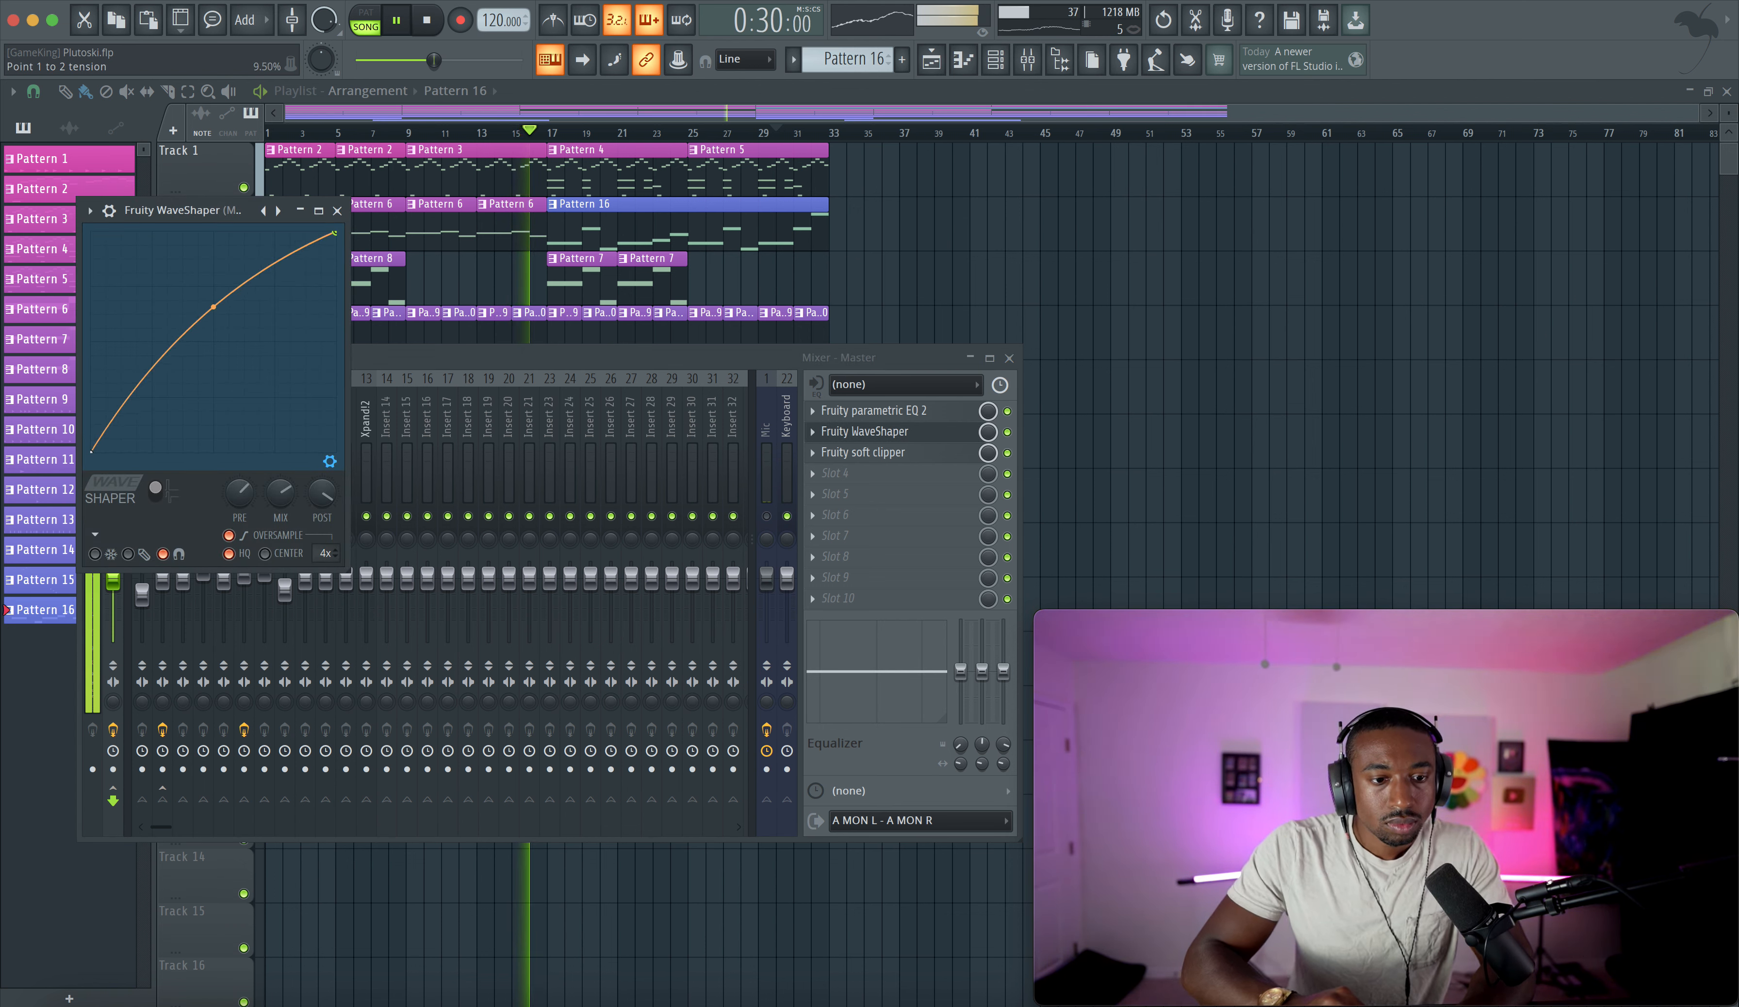
- Enable DC offset removal and raise the WaveShaper's mix level, then close the plugin
{"action": "left_click_drag", "start_coordinate": [280, 492], "coordinate": [280, 494]}
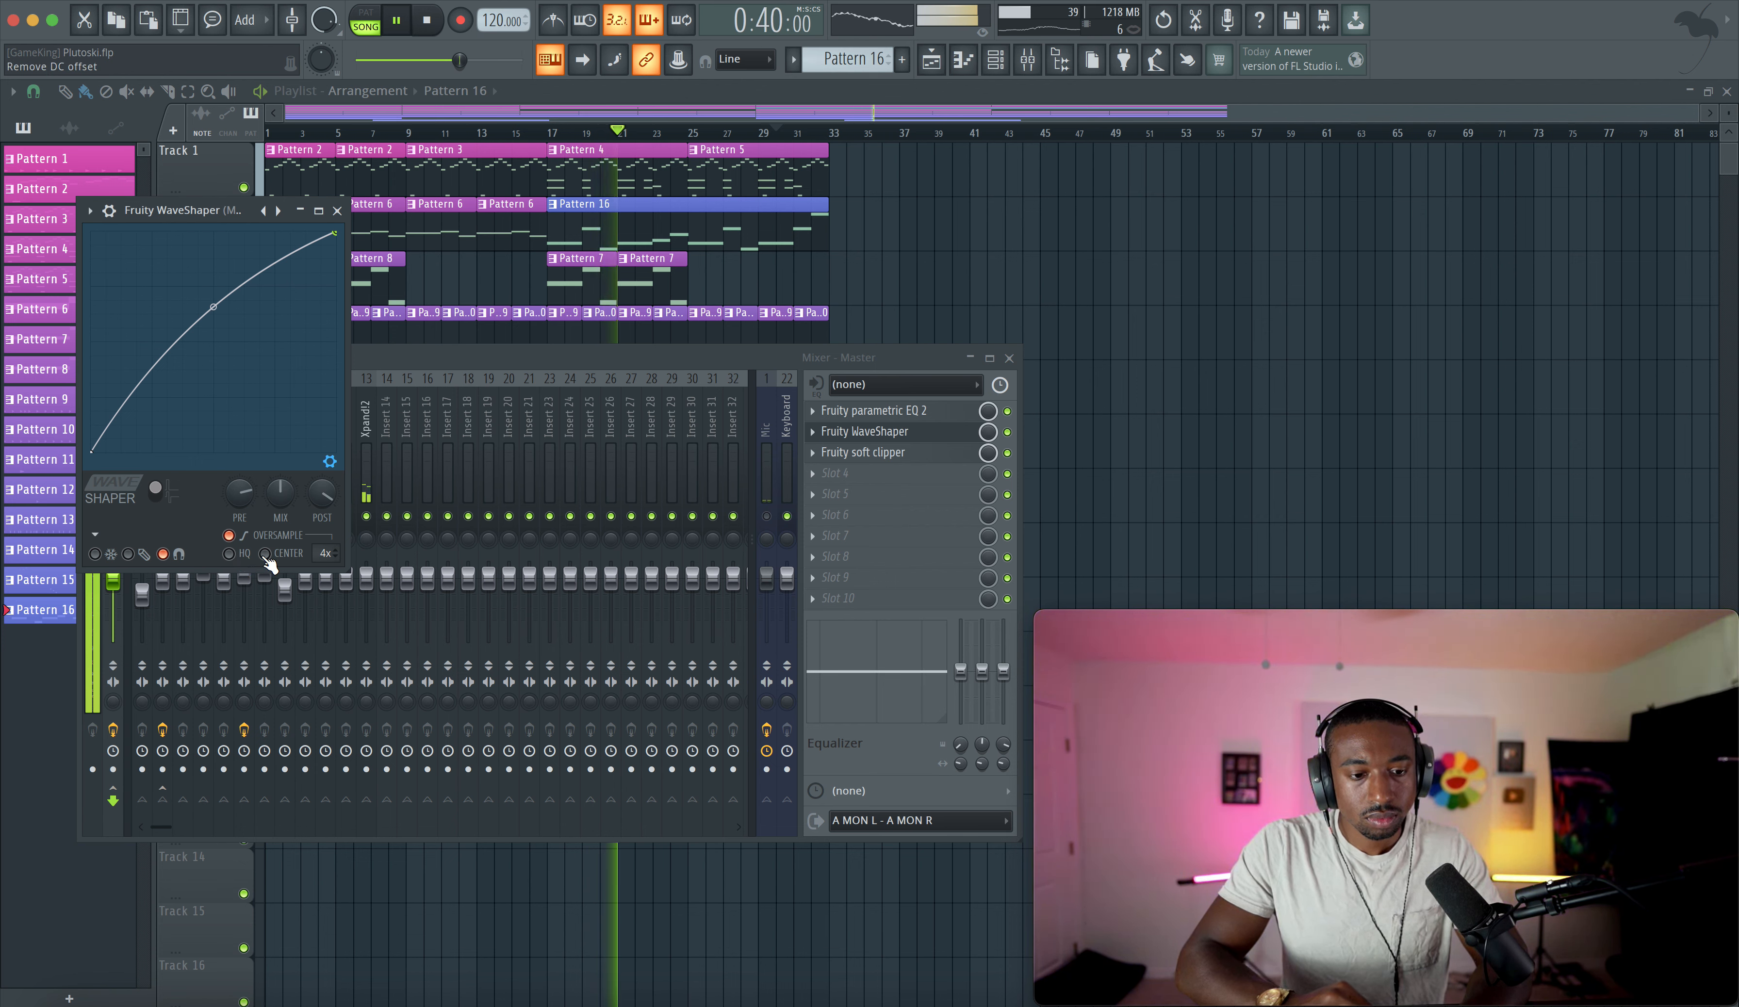
{"action": "left_click", "coordinate": [265, 555]}
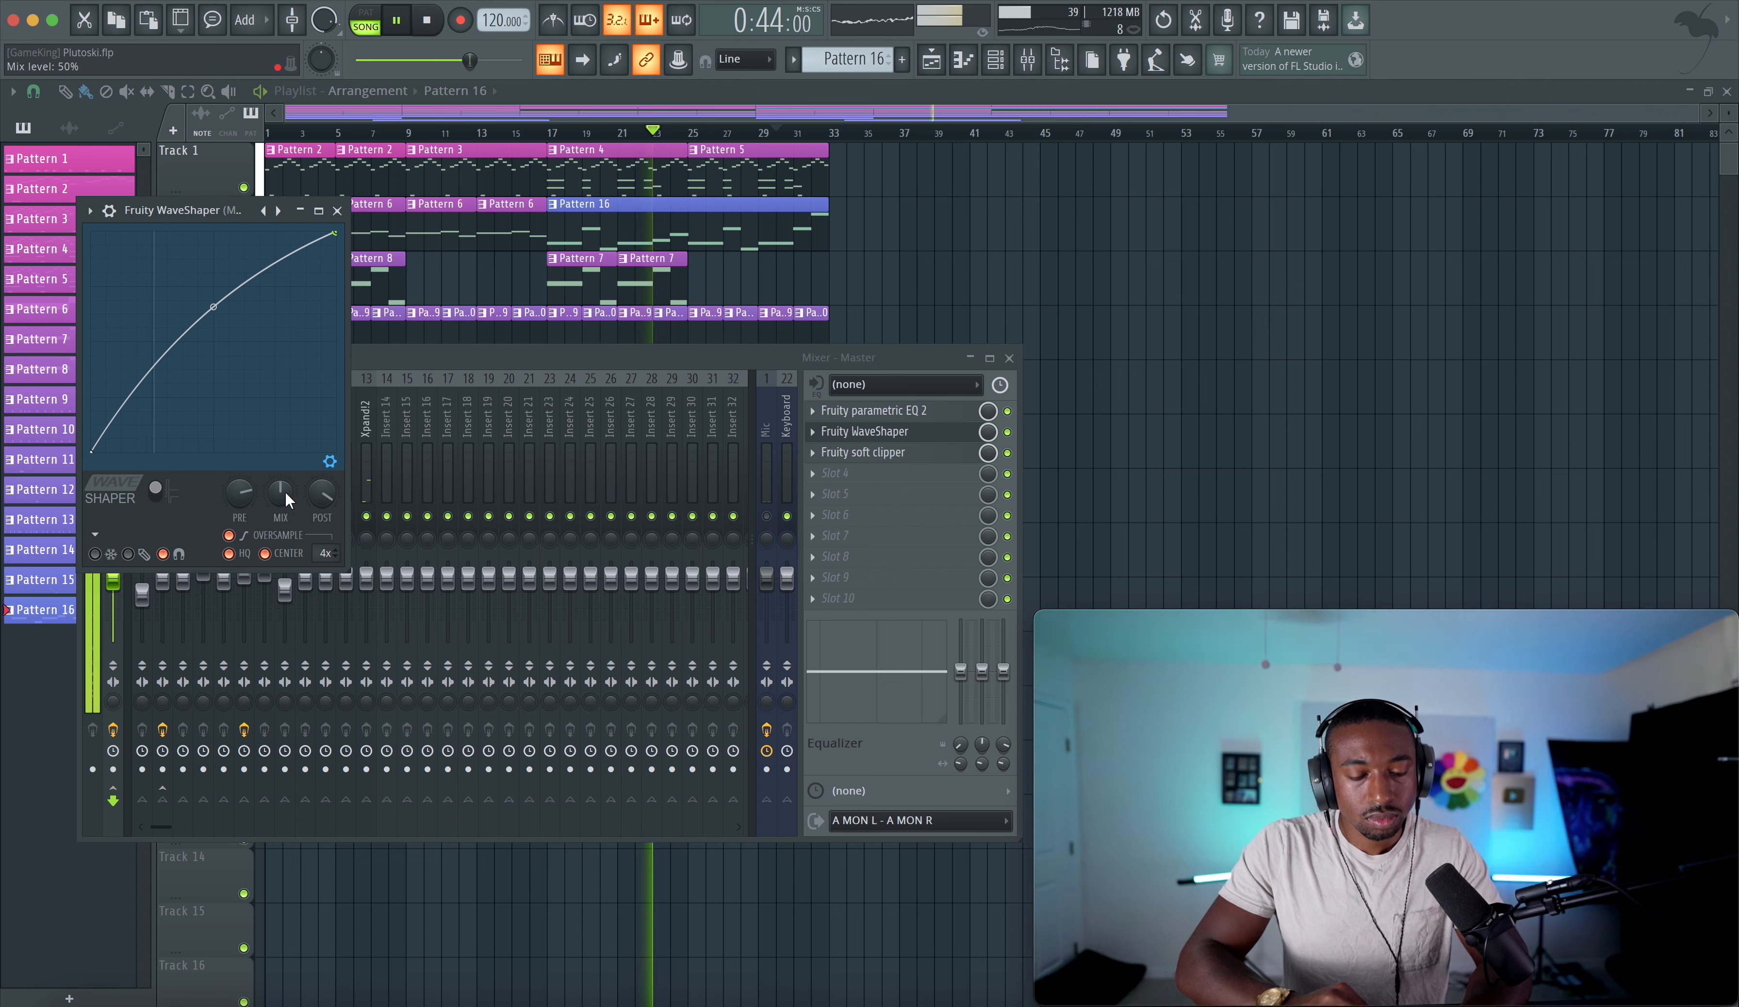
{"action": "left_click_drag", "start_coordinate": [283, 491], "coordinate": [283, 481]}
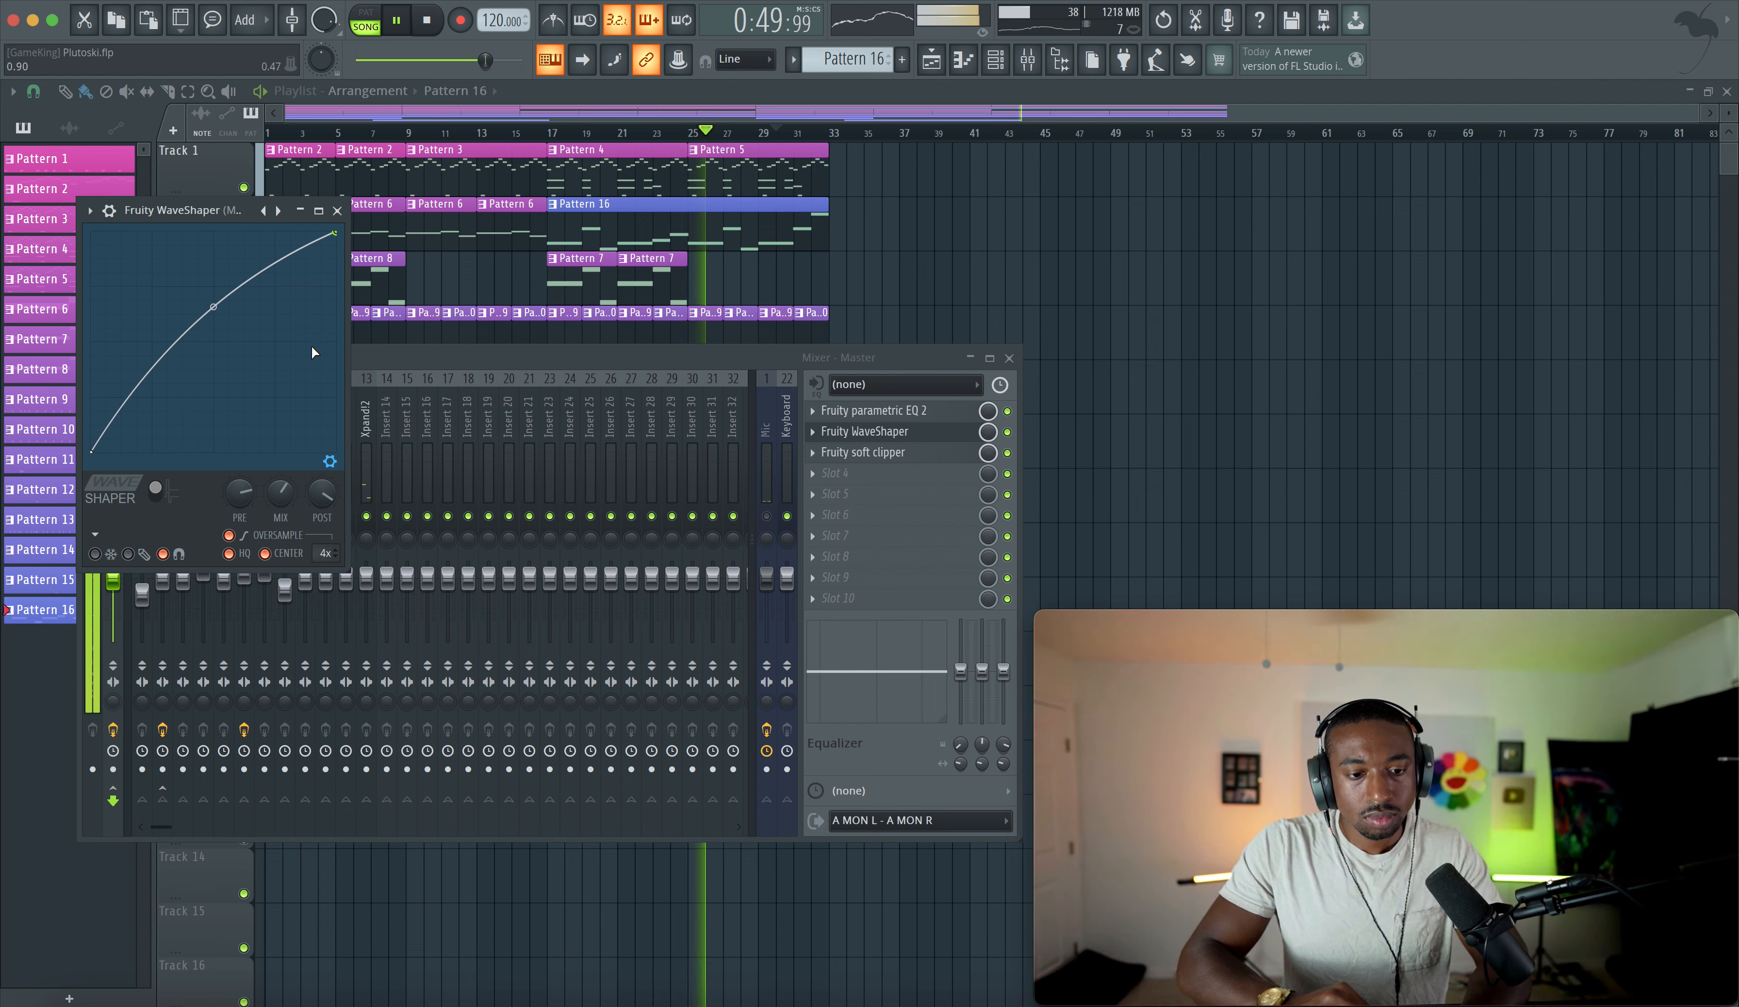
{"action": "left_click", "coordinate": [337, 210]}
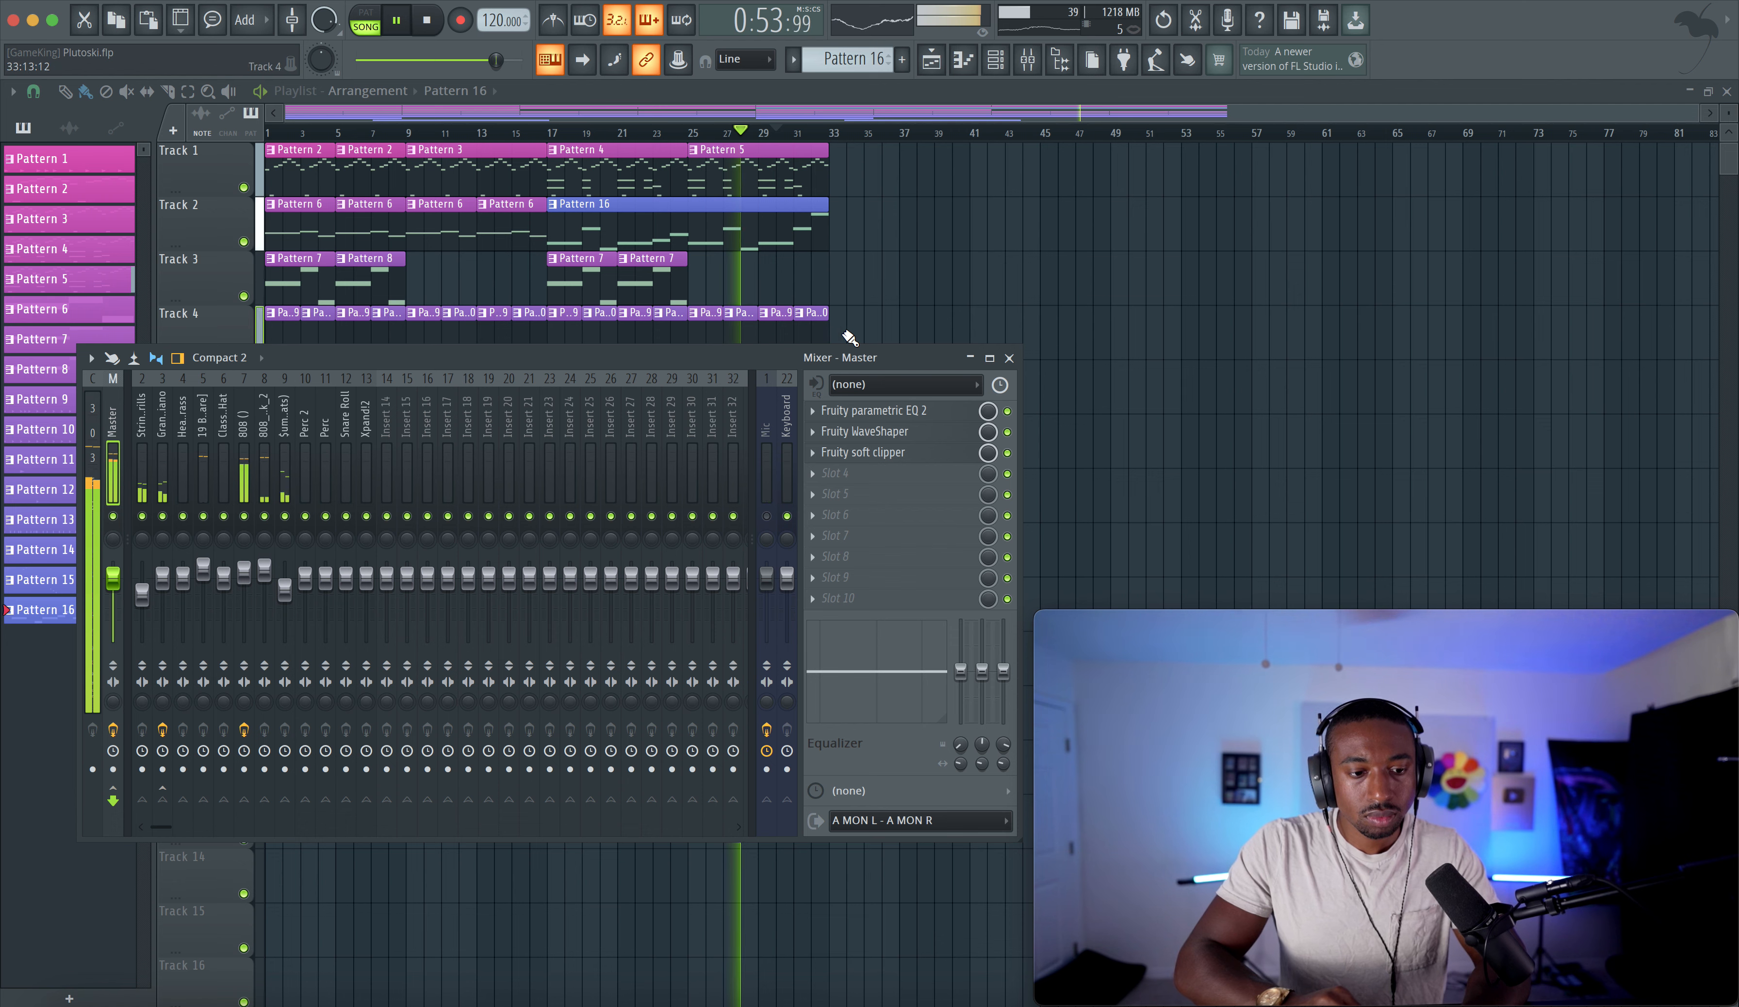
- Review the Grand Piano notes in the piano roll, then raise its LuxeVerb dry output level to -4.5 dB
{"action": "left_click", "coordinate": [875, 303]}
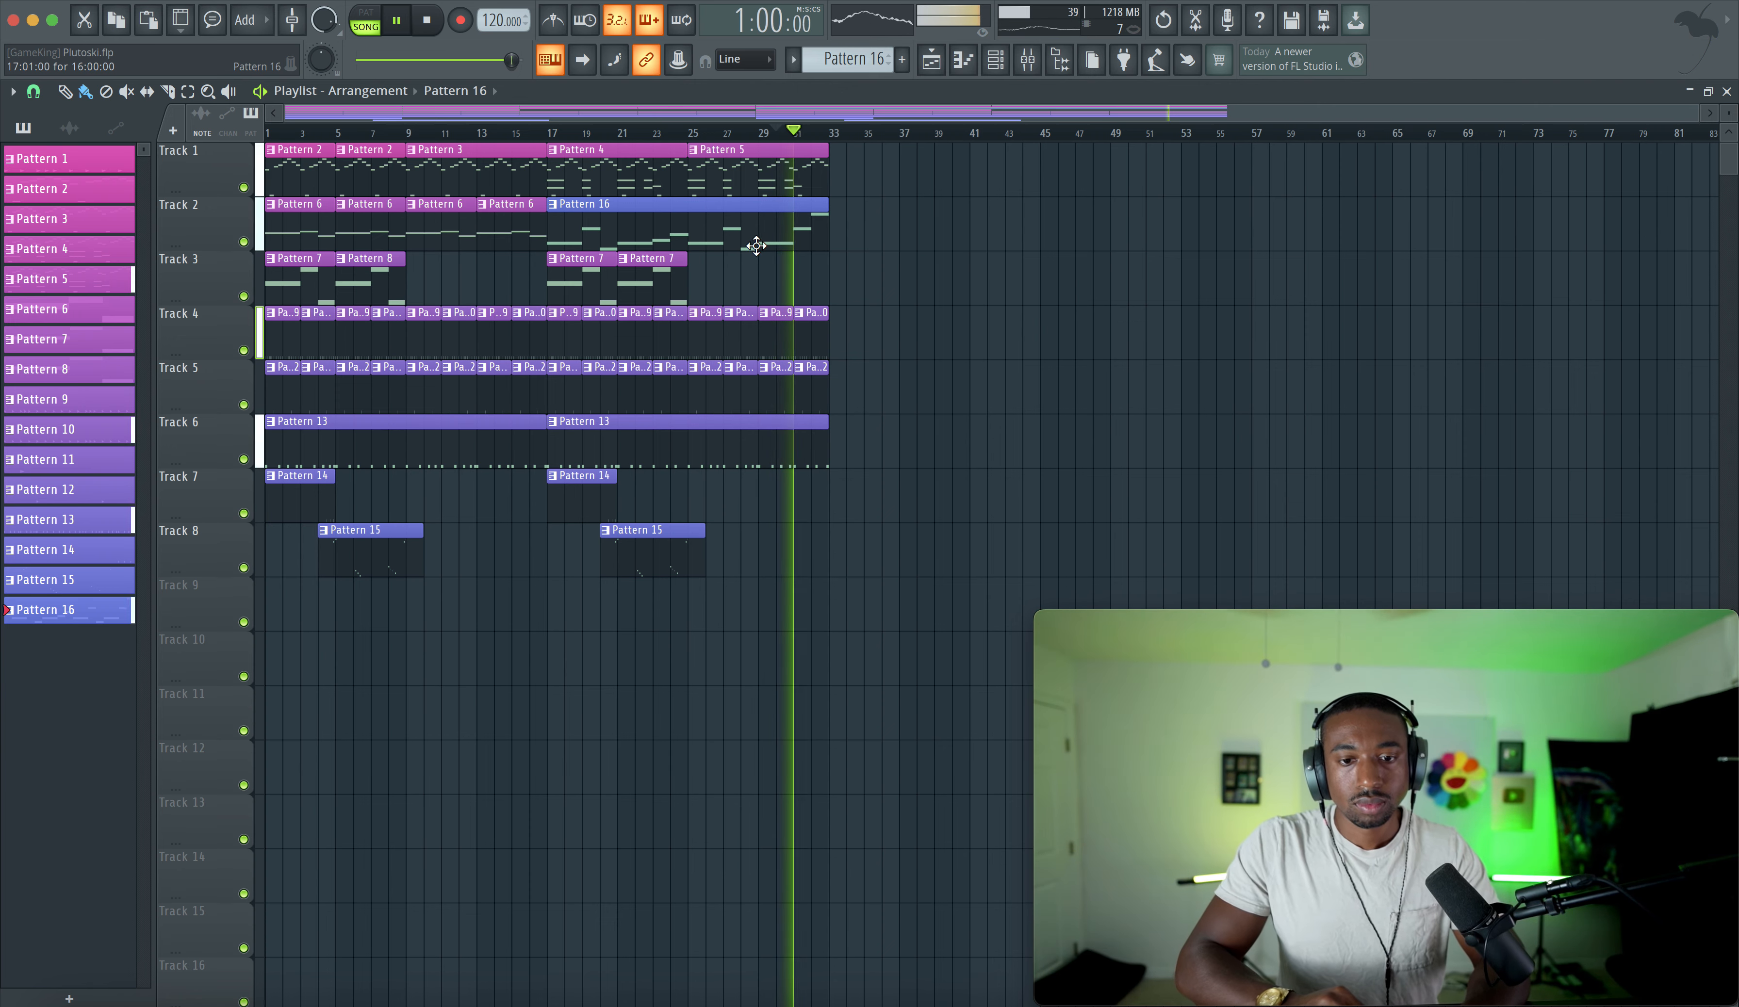
{"action": "double_click", "coordinate": [788, 145]}
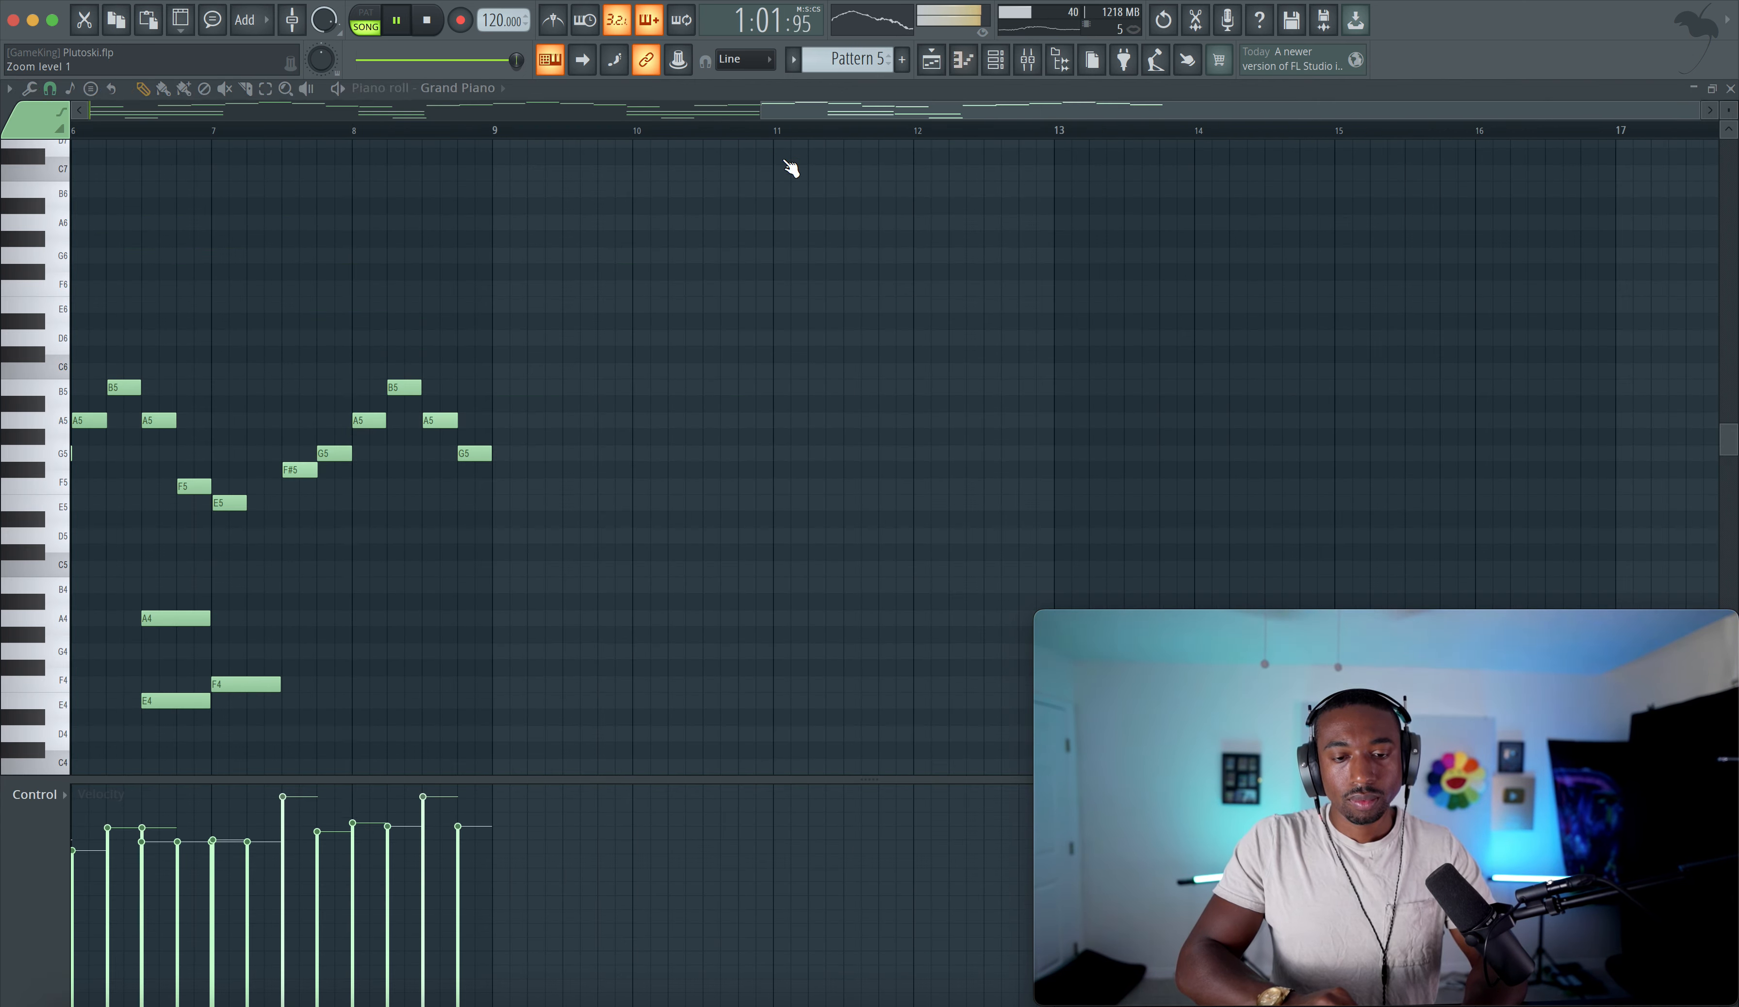
{"action": "scroll", "coordinate": [311, 626], "scroll_direction": "left", "scroll_amount": 10}
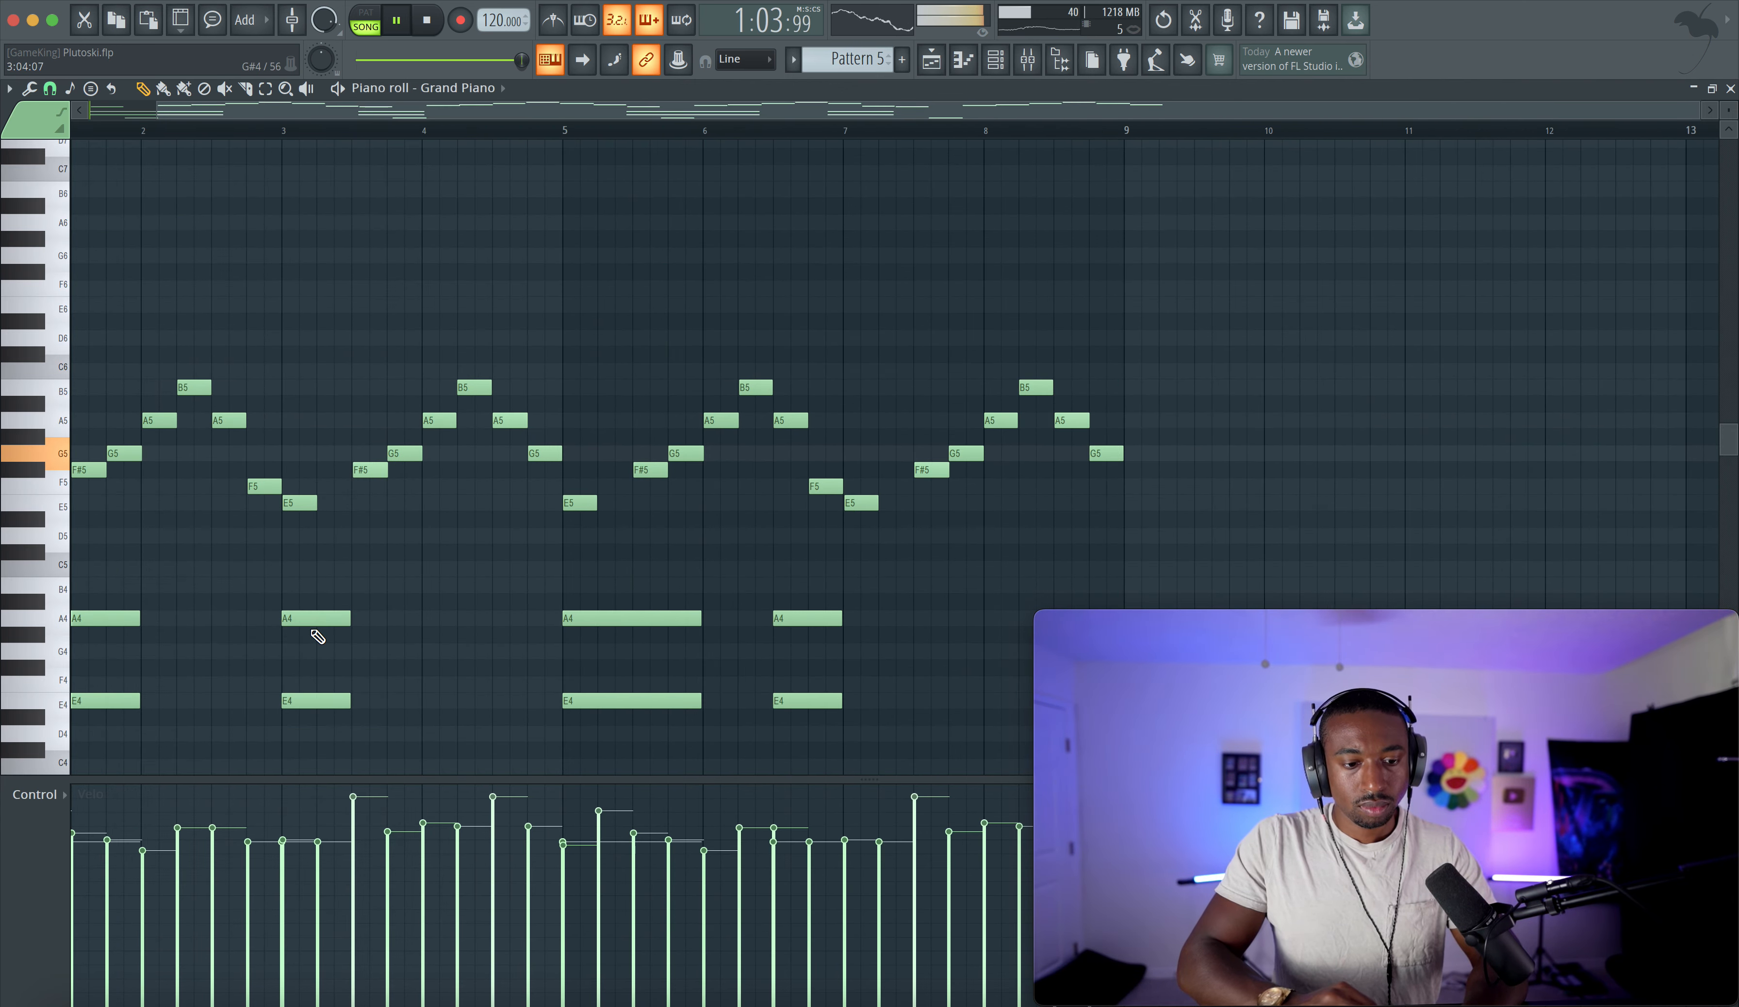
{"action": "scroll", "coordinate": [311, 626], "scroll_direction": "down", "scroll_amount": 3}
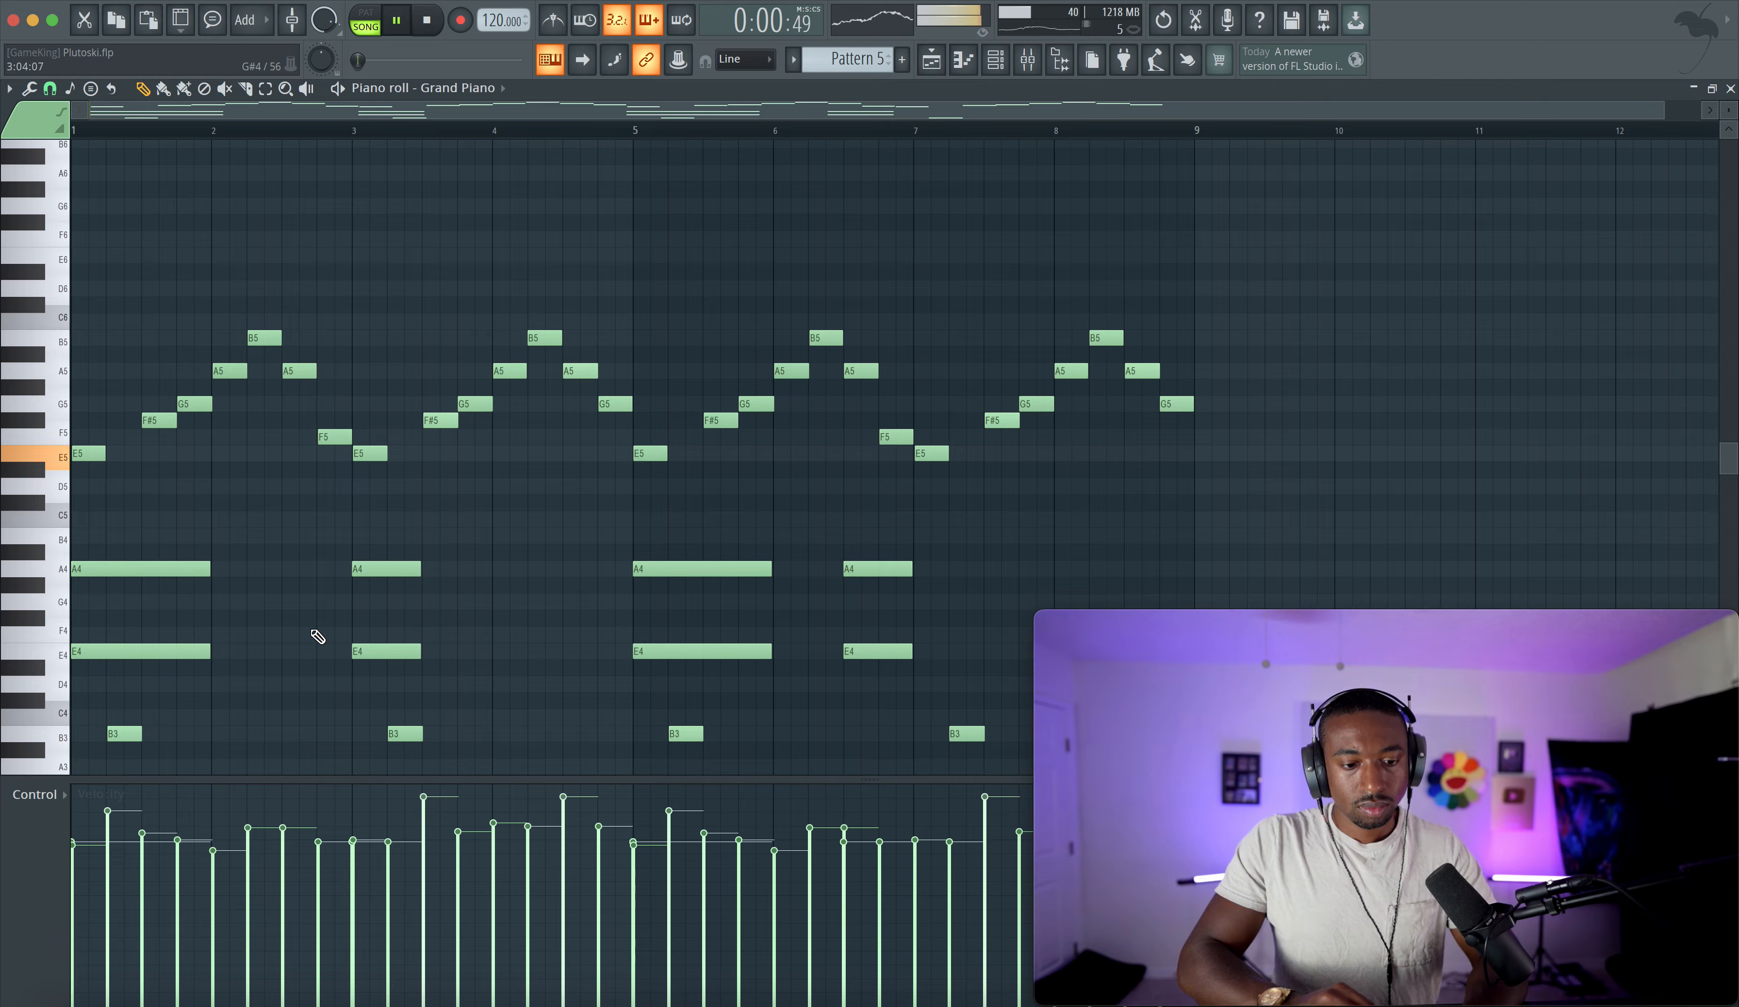
{"action": "left_click", "coordinate": [930, 64]}
{"action": "key", "text": "F9"}
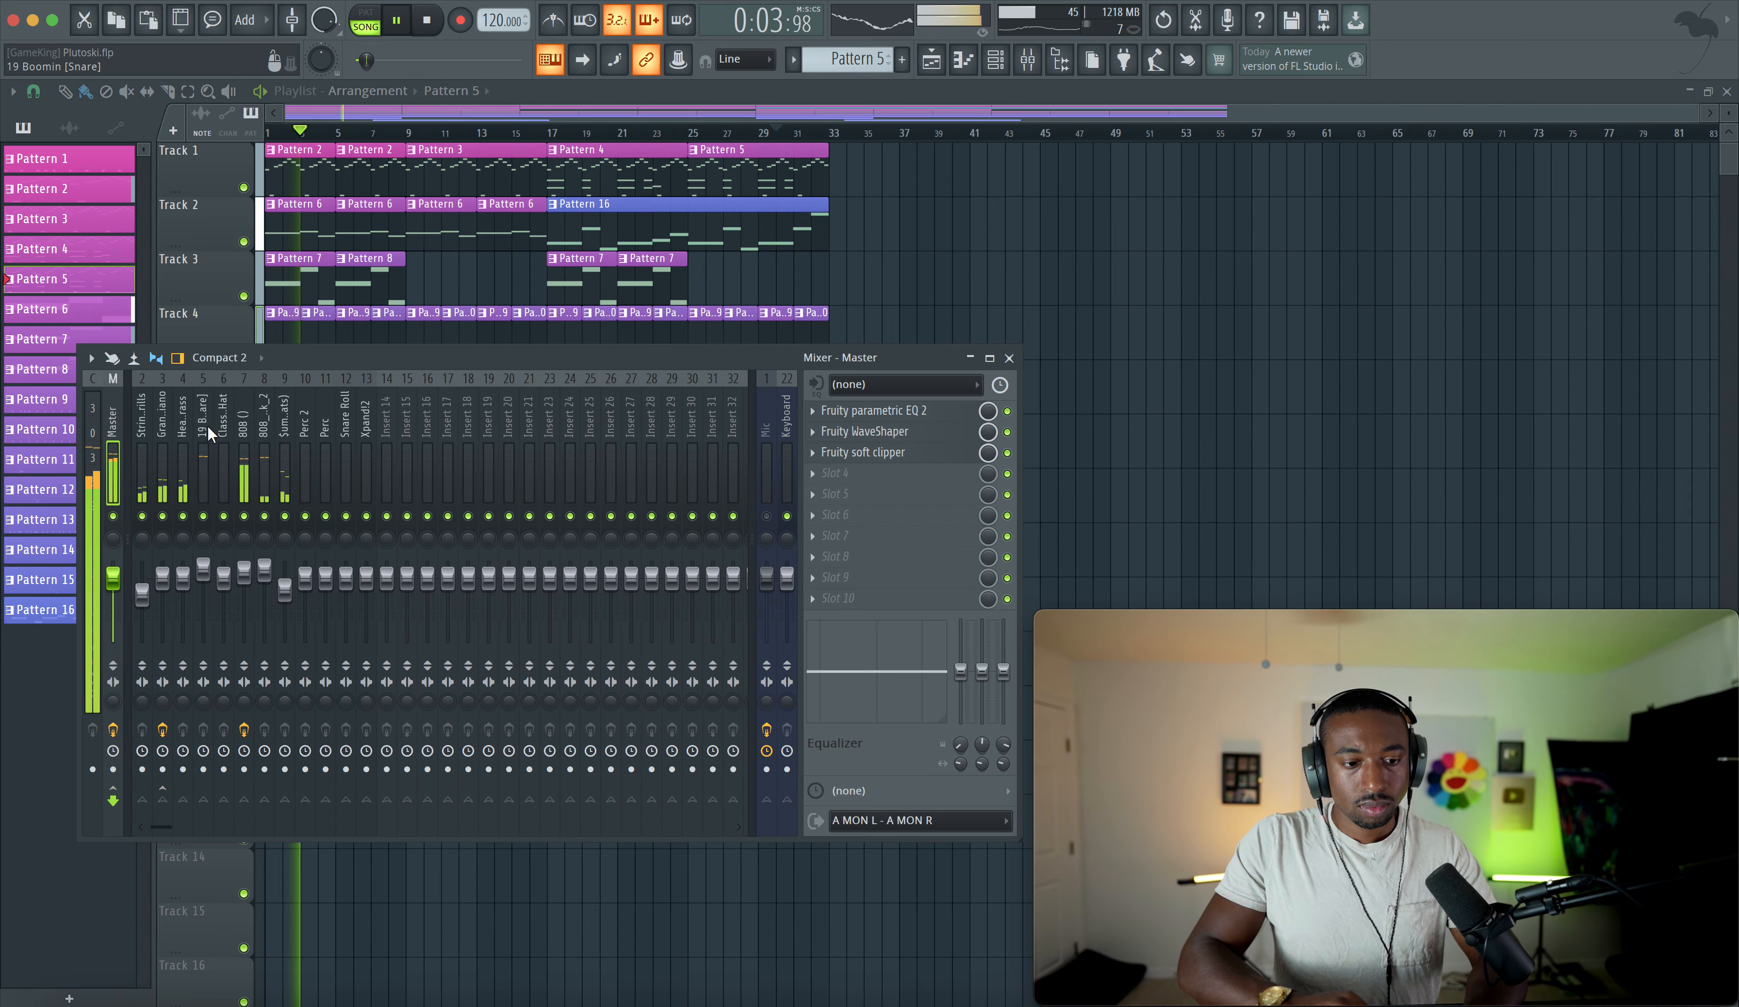
{"action": "left_click", "coordinate": [162, 422]}
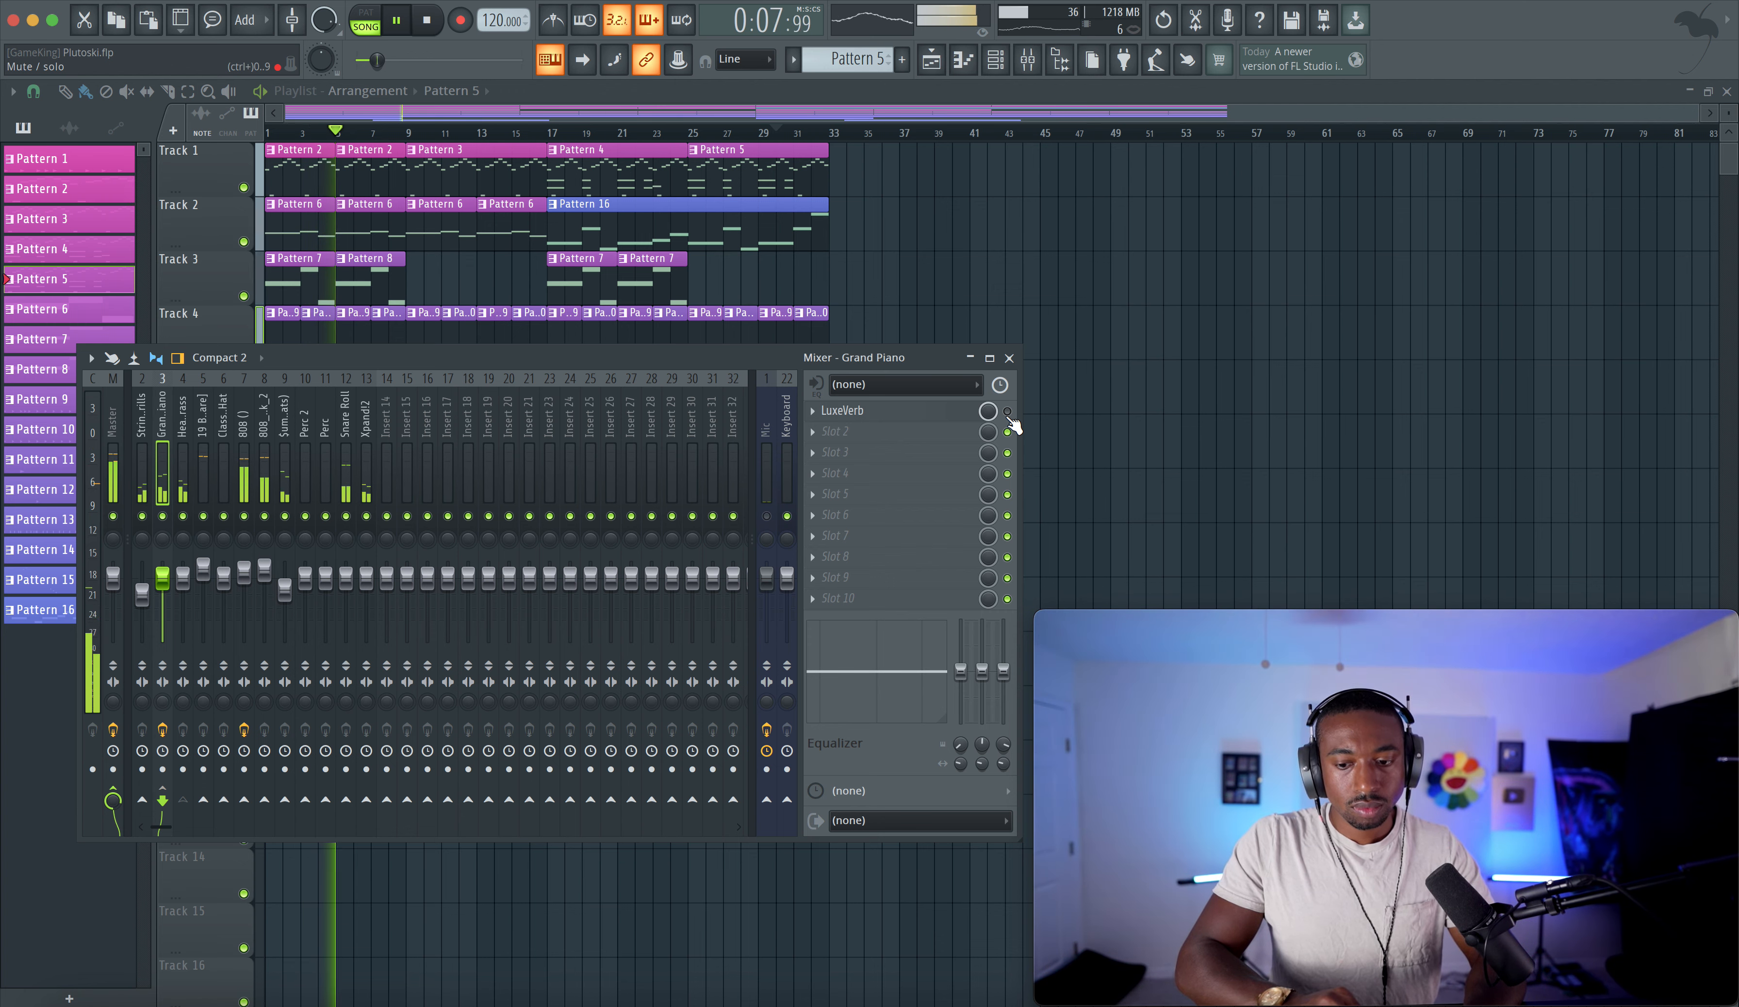
{"action": "left_click", "coordinate": [957, 414]}
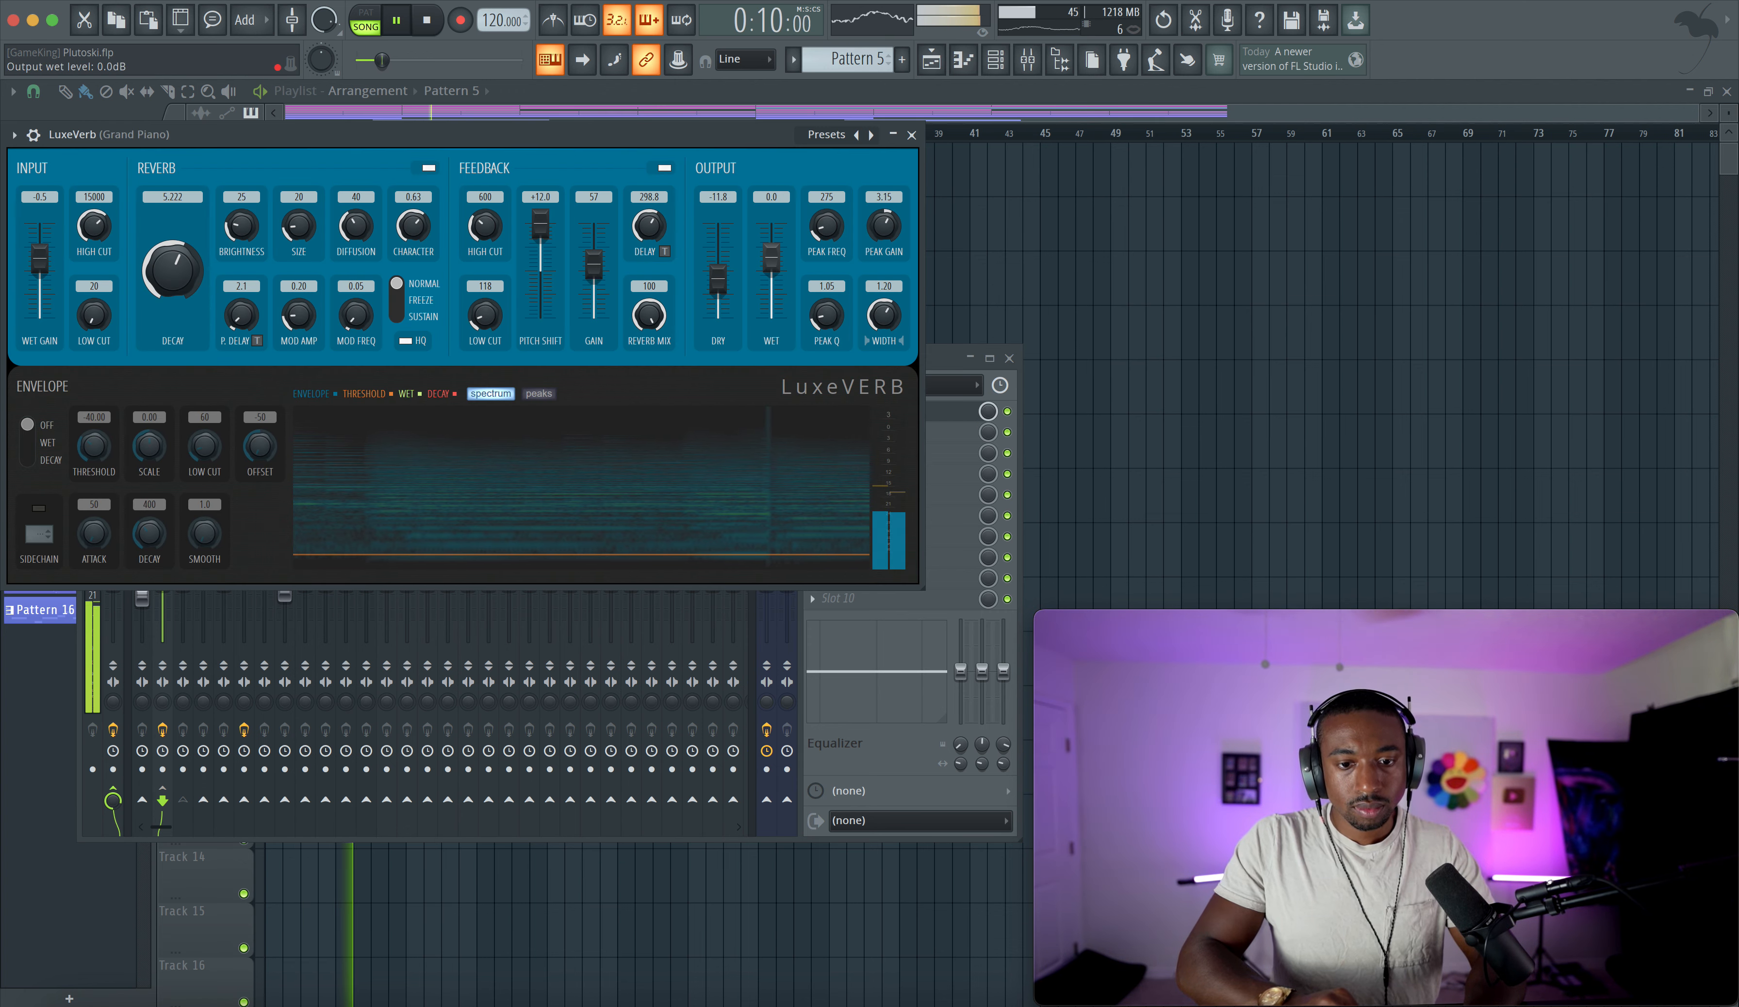
{"action": "left_click_drag", "start_coordinate": [718, 279], "coordinate": [718, 273]}
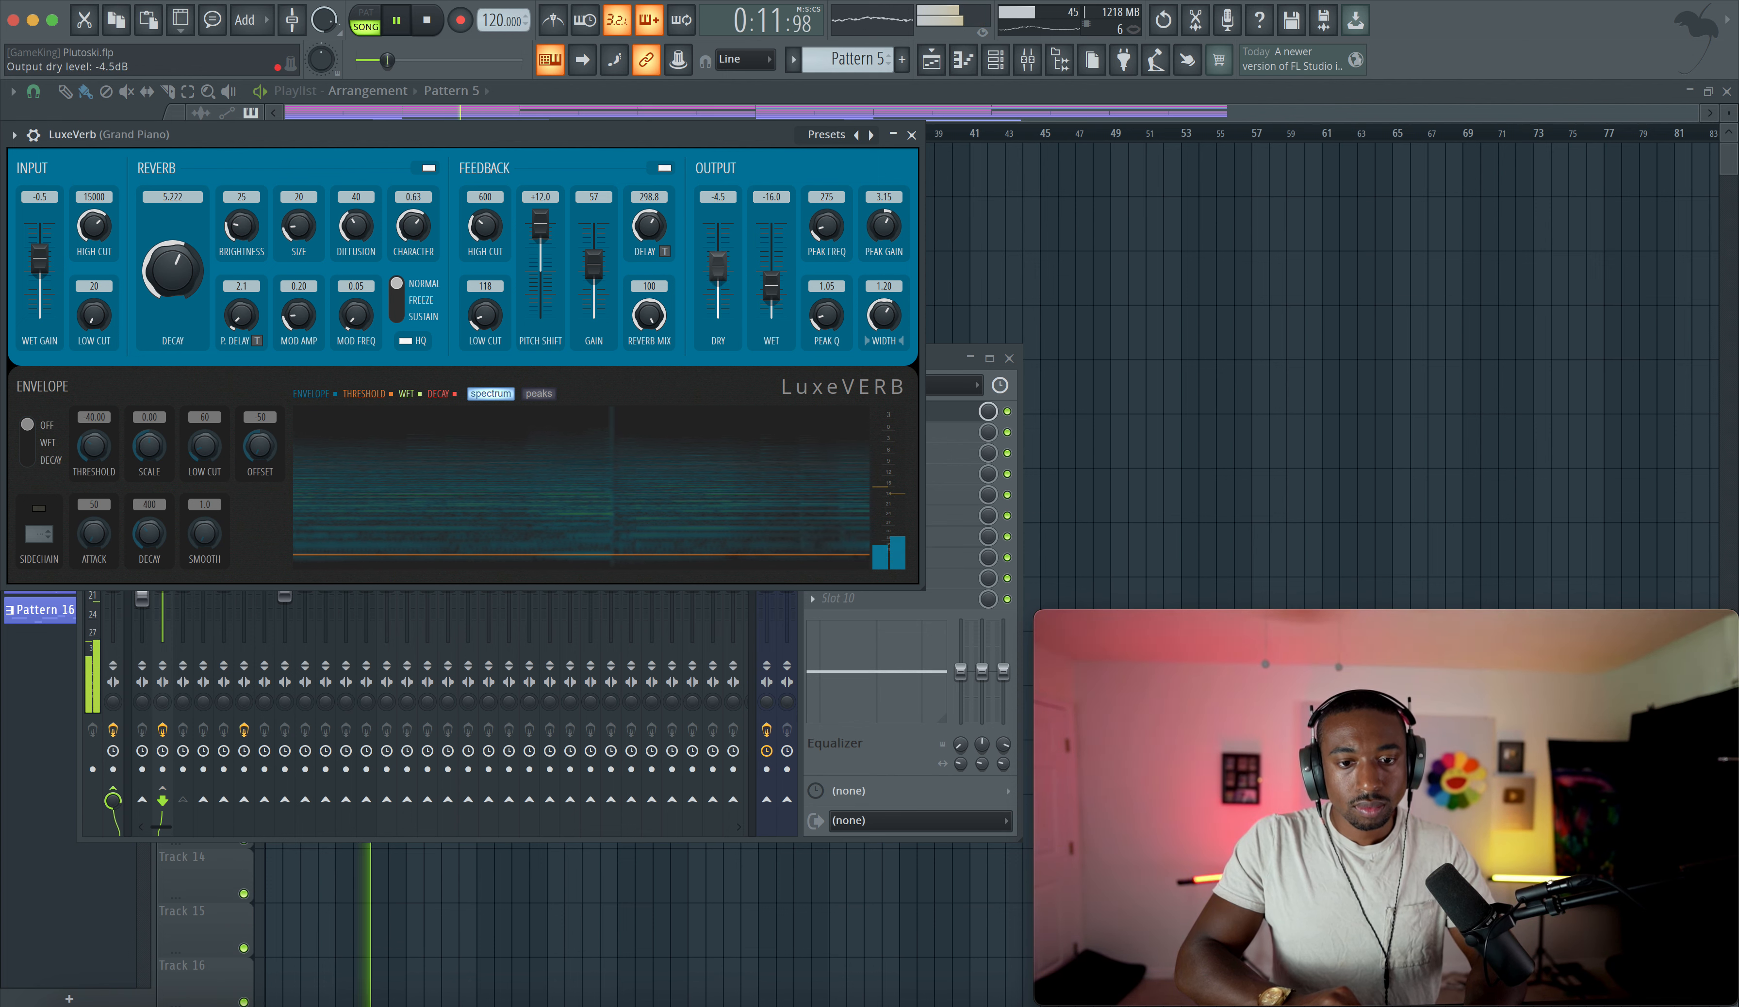
- Set the Grand Piano LuxeVerb dry output to 0.0 dB and wet output to -8.4 dB, then close the plugin
{"action": "right_click", "coordinate": [720, 264]}
{"action": "left_click", "coordinate": [724, 278]}
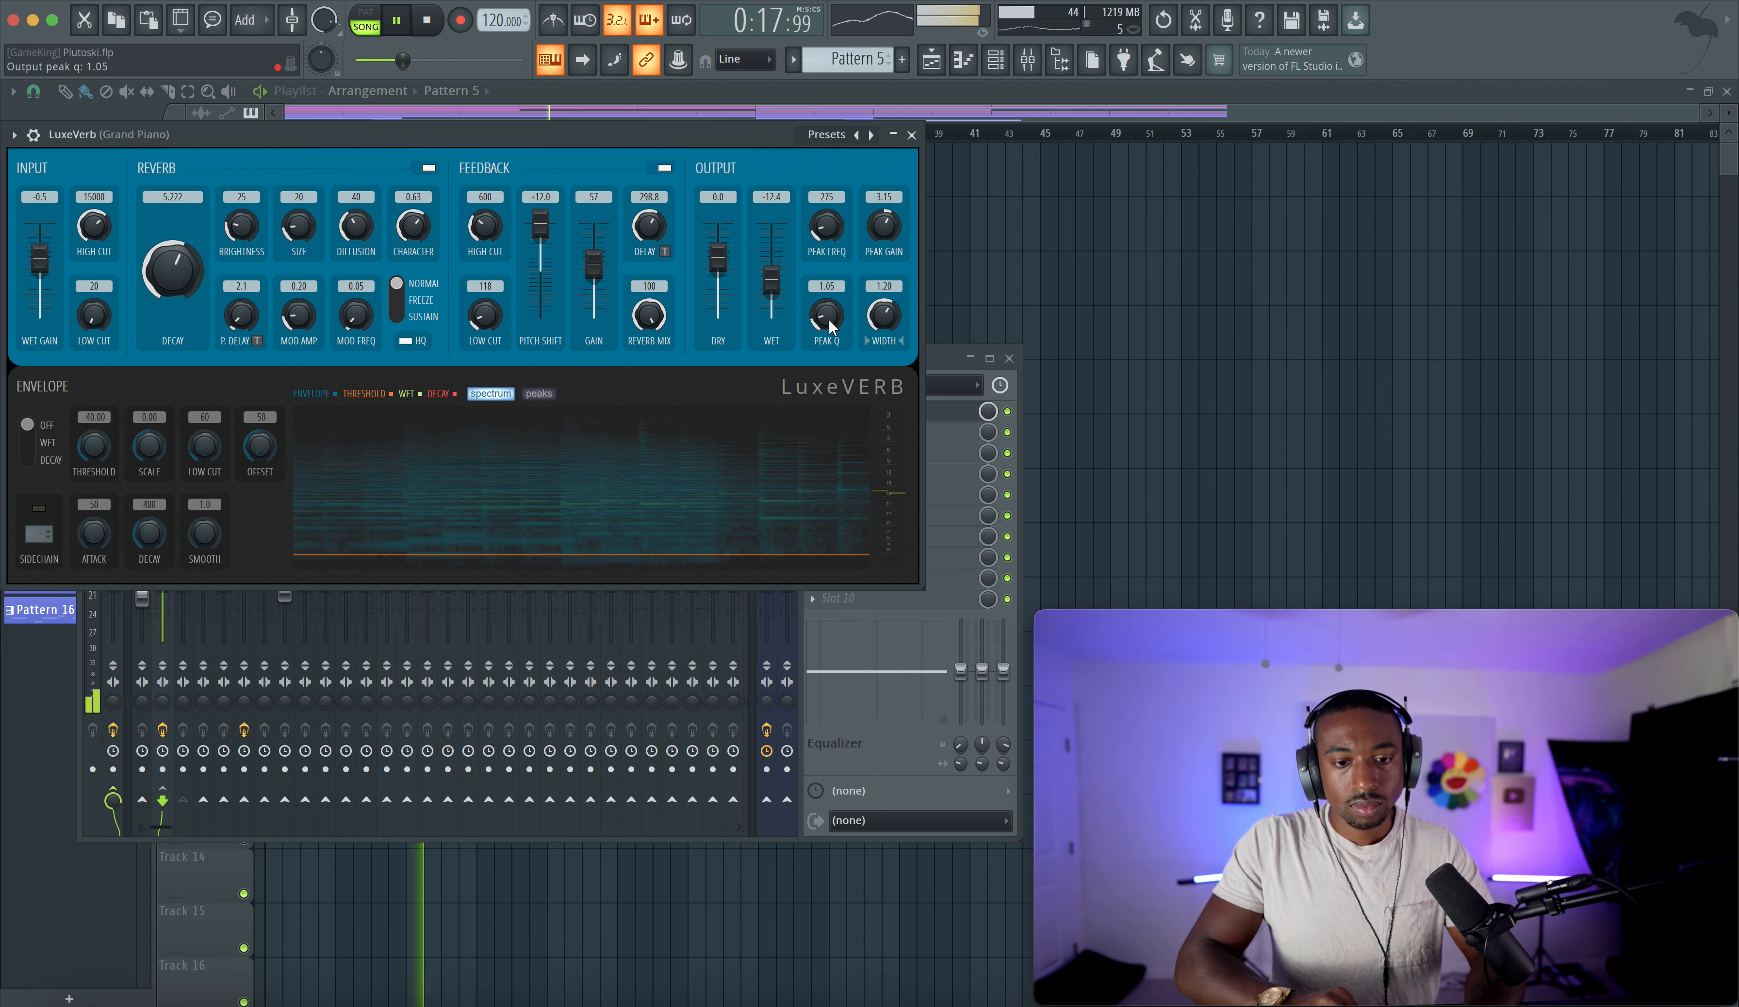
{"action": "left_click_drag", "start_coordinate": [772, 276], "coordinate": [772, 245]}
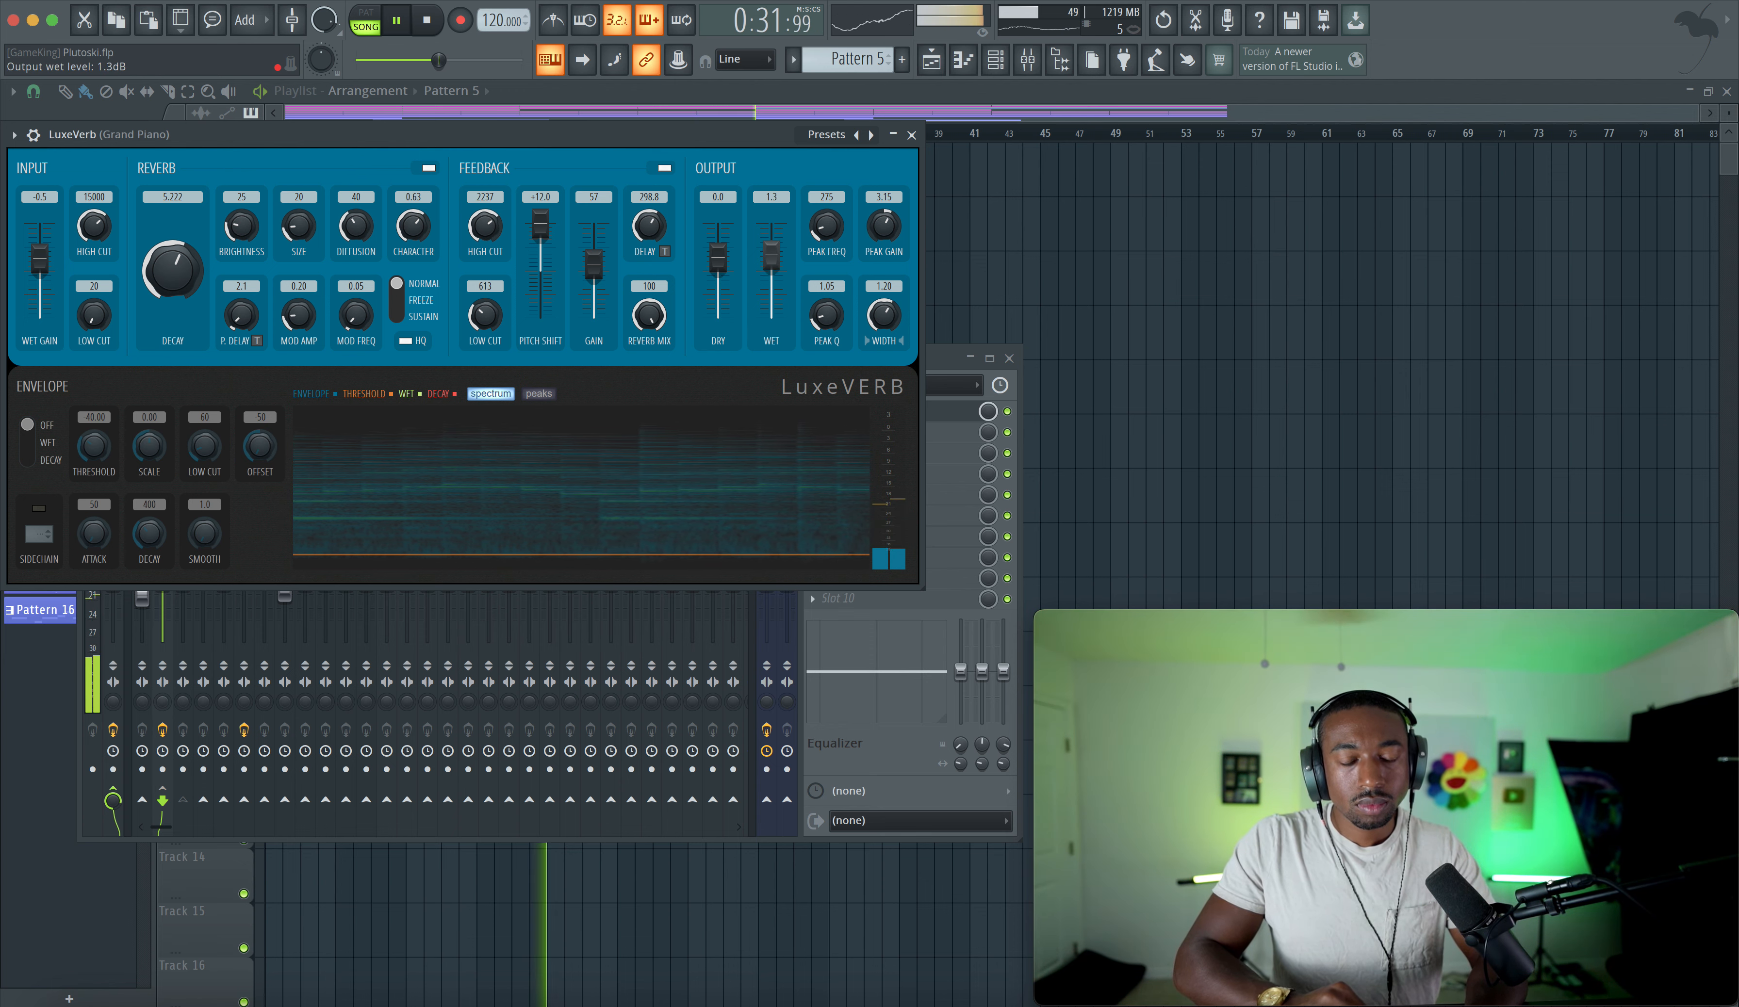
{"action": "left_click_drag", "start_coordinate": [772, 256], "coordinate": [771, 261]}
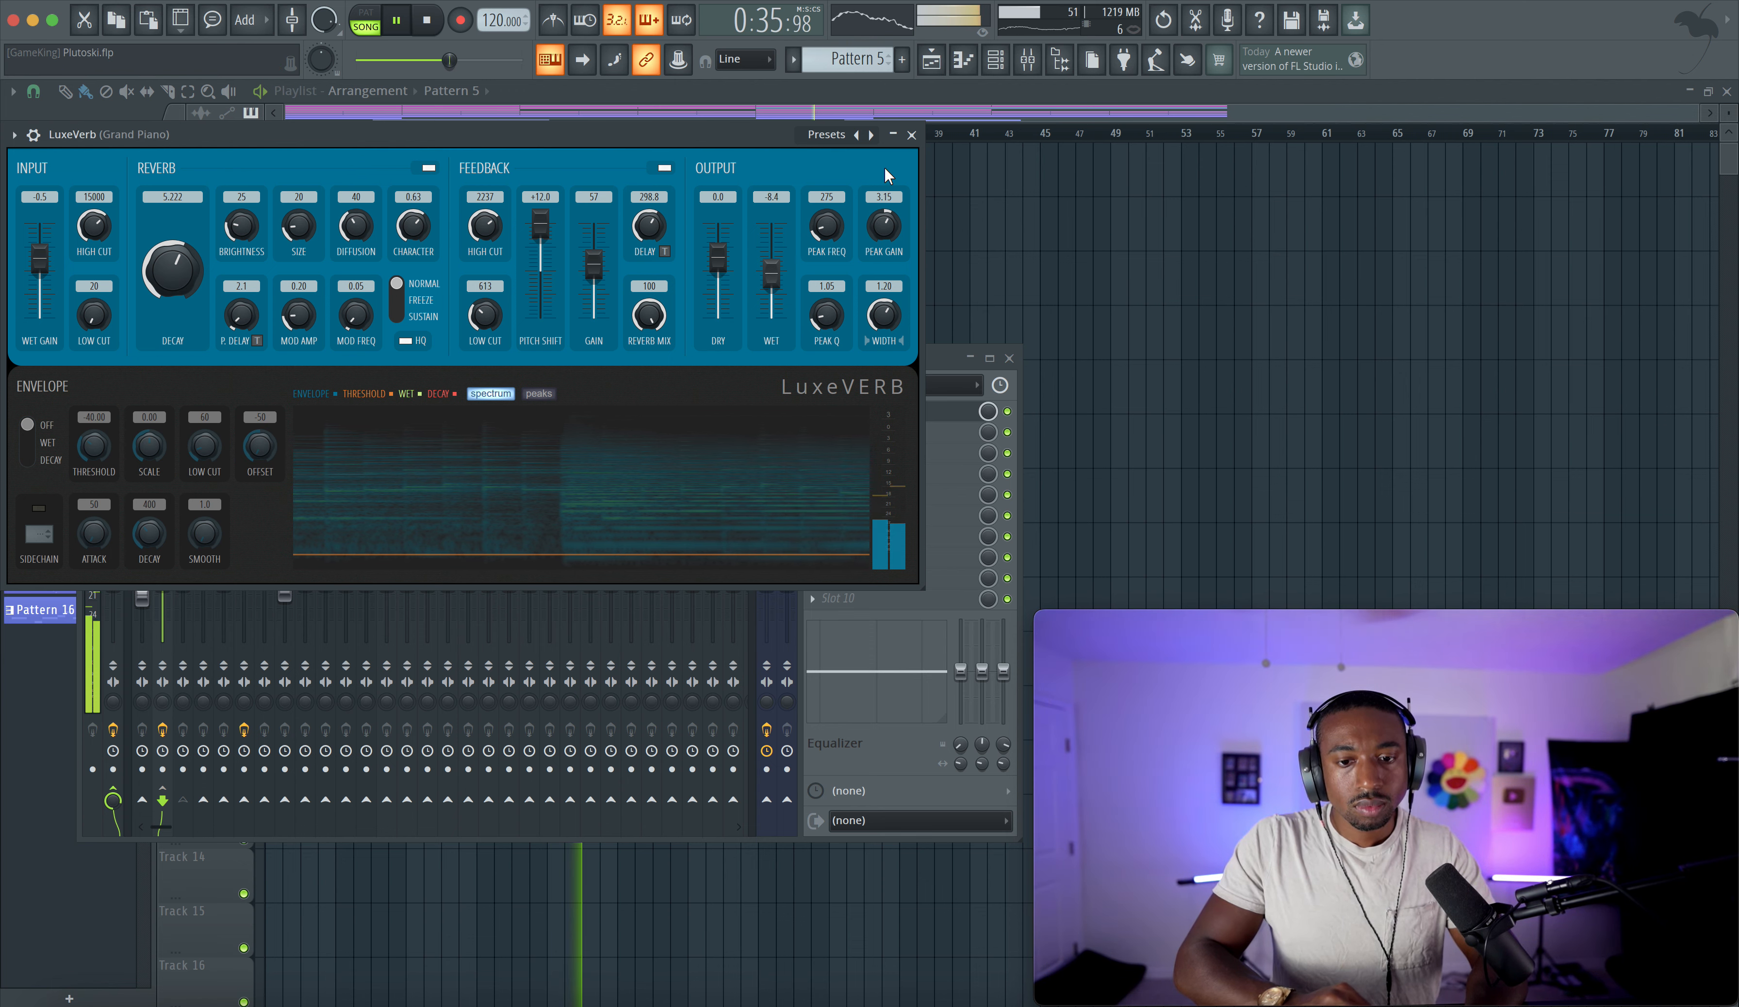
{"action": "left_click", "coordinate": [911, 135]}
- Open the channel rack on Pattern 9 and inspect the 808 kick channel's settings
{"action": "key", "text": "F9"}
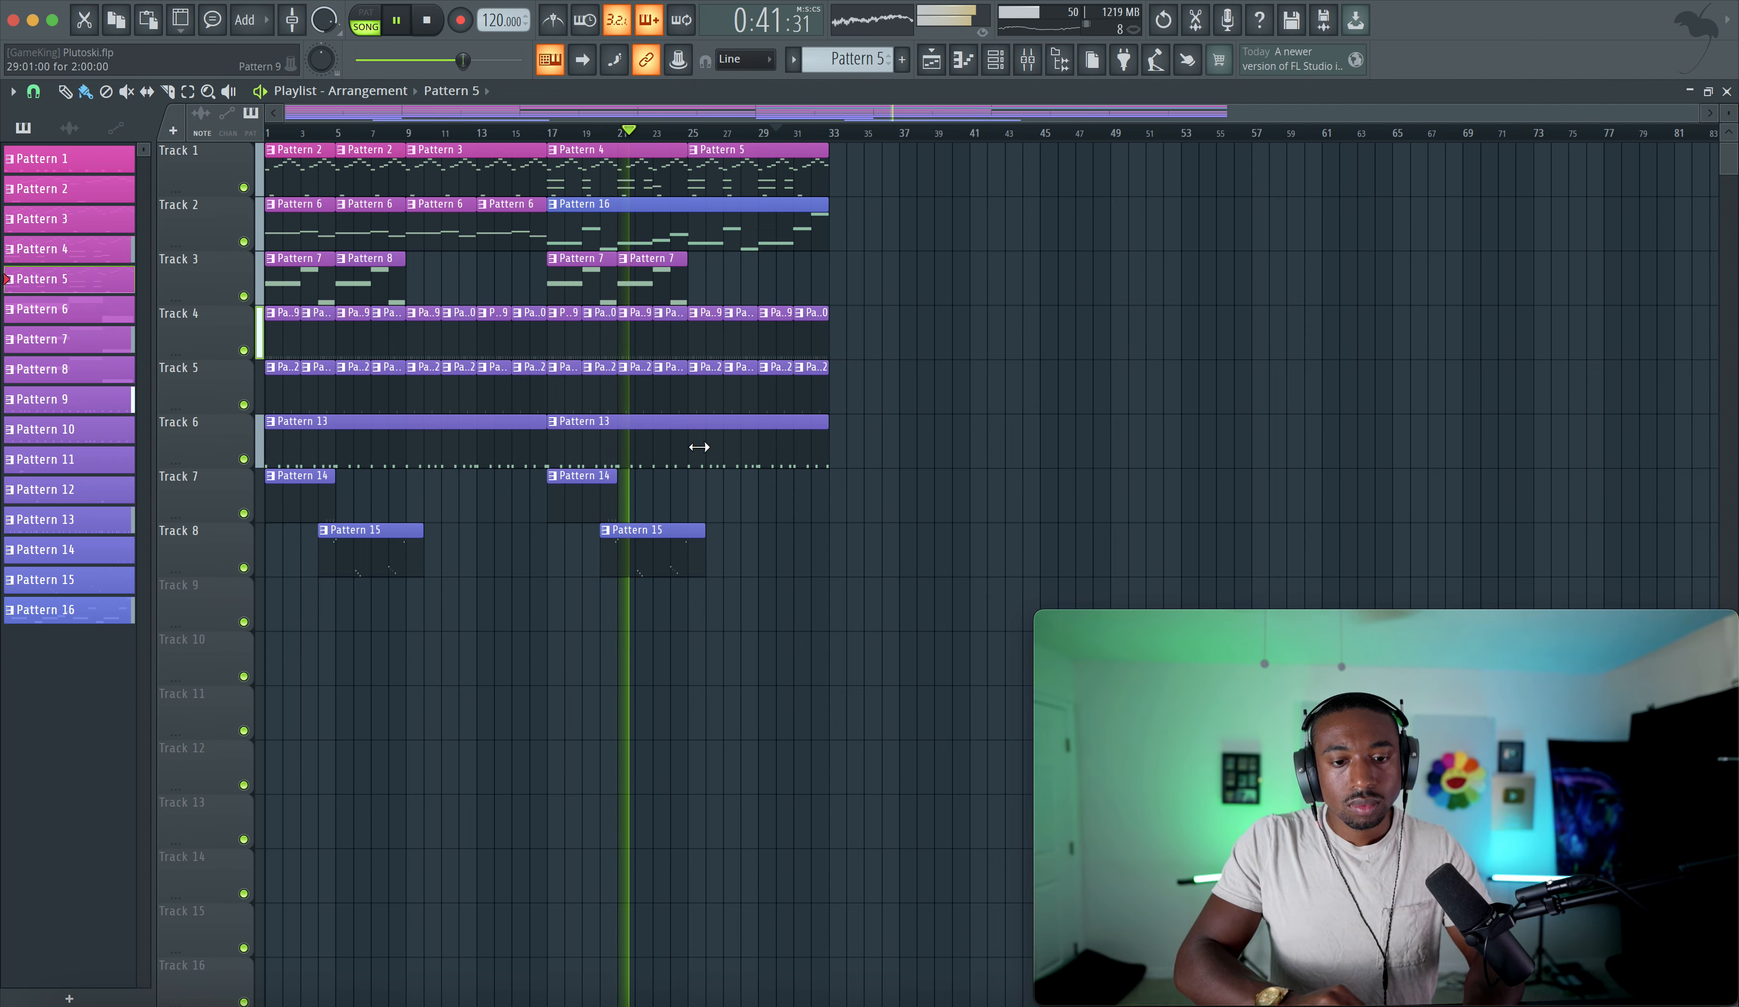
{"action": "left_click", "coordinate": [995, 59]}
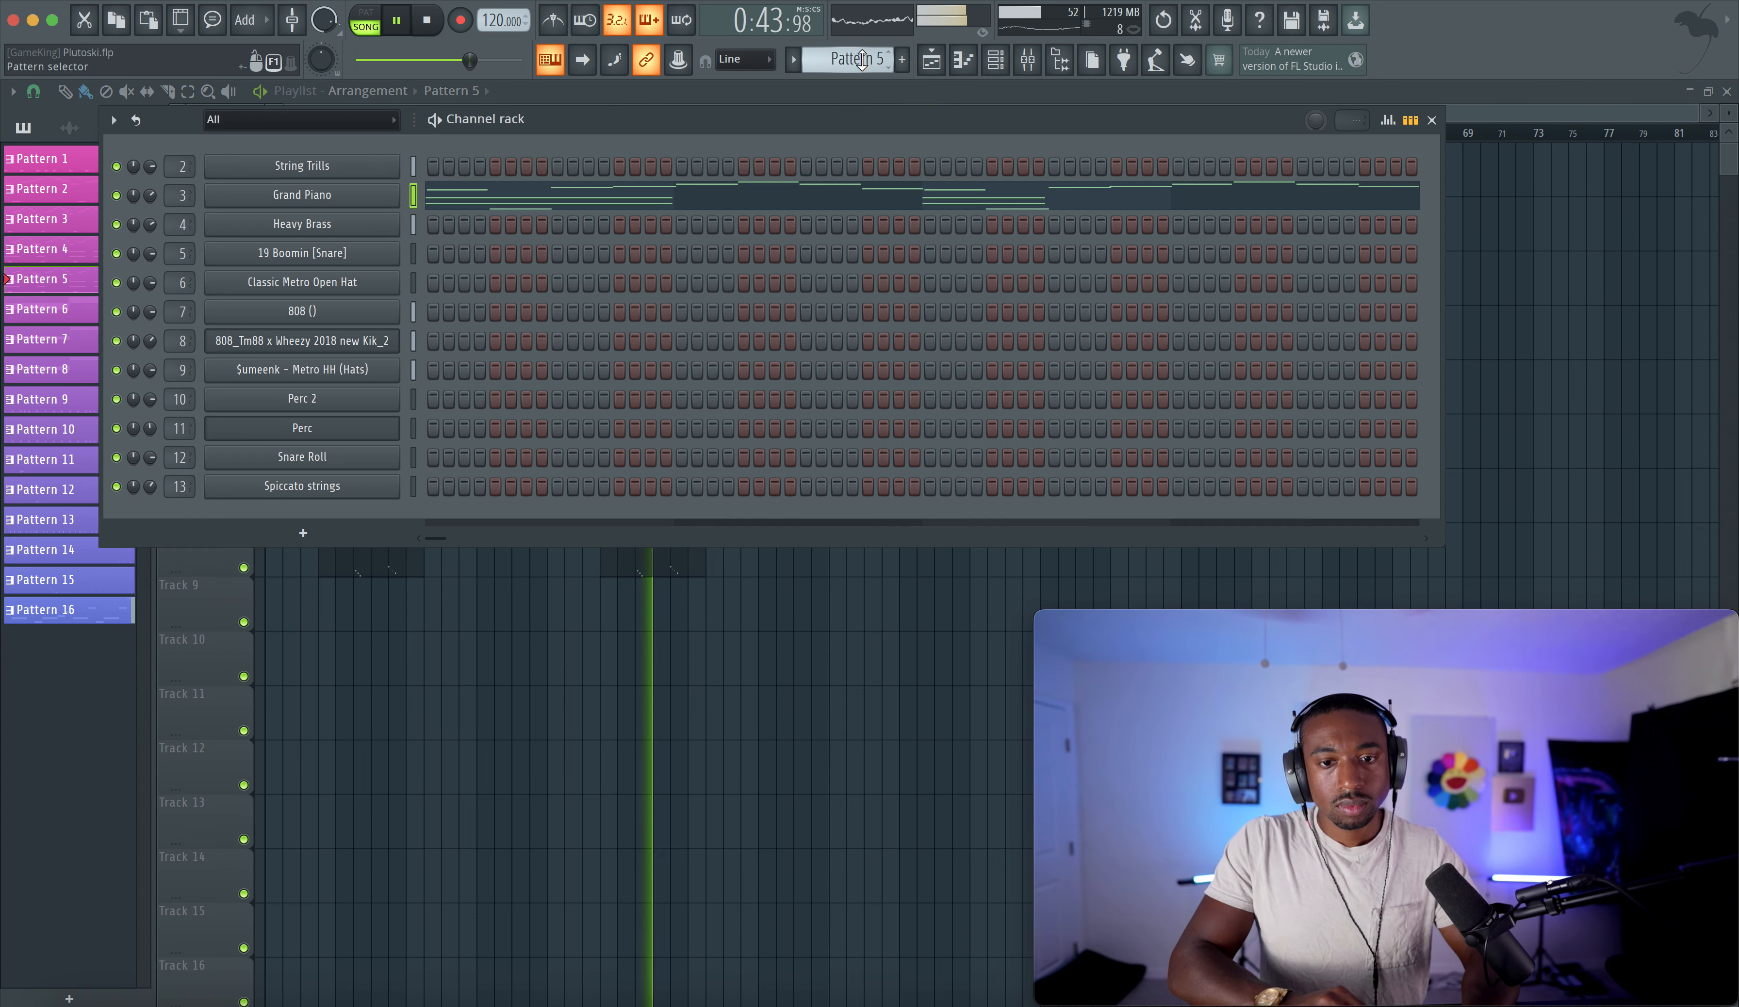
{"action": "scroll", "coordinate": [862, 59], "scroll_direction": "down", "scroll_amount": 4}
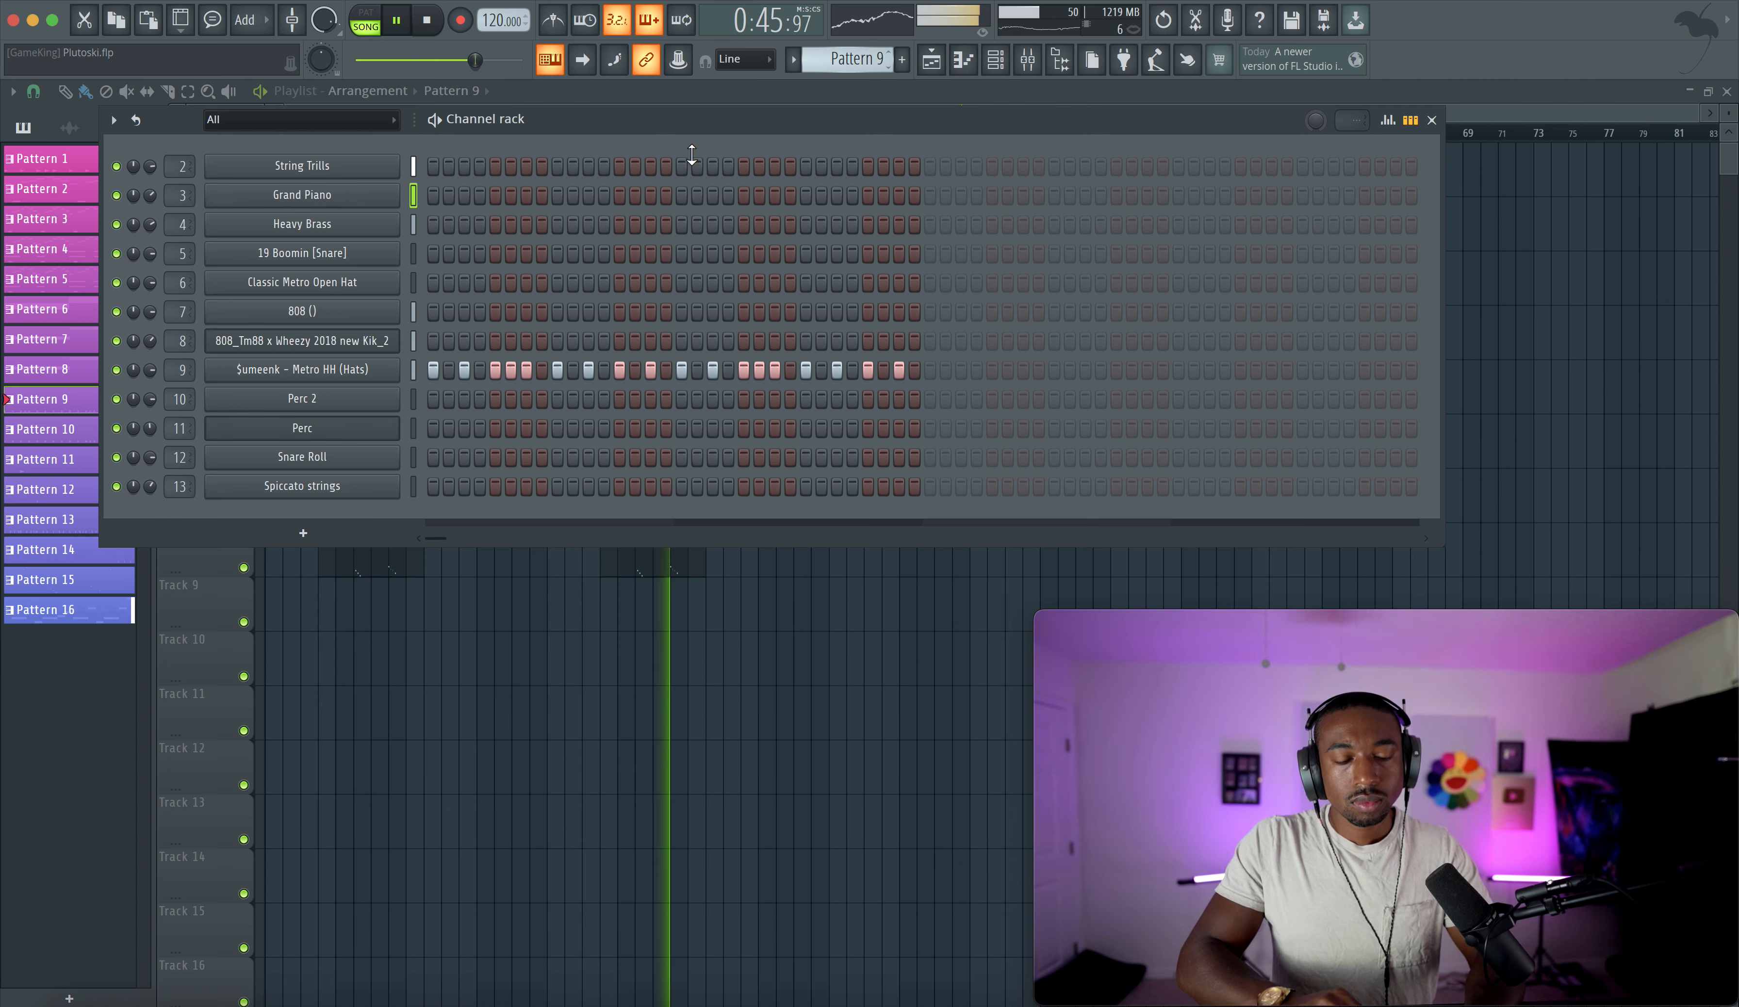
{"action": "left_click", "coordinate": [363, 342]}
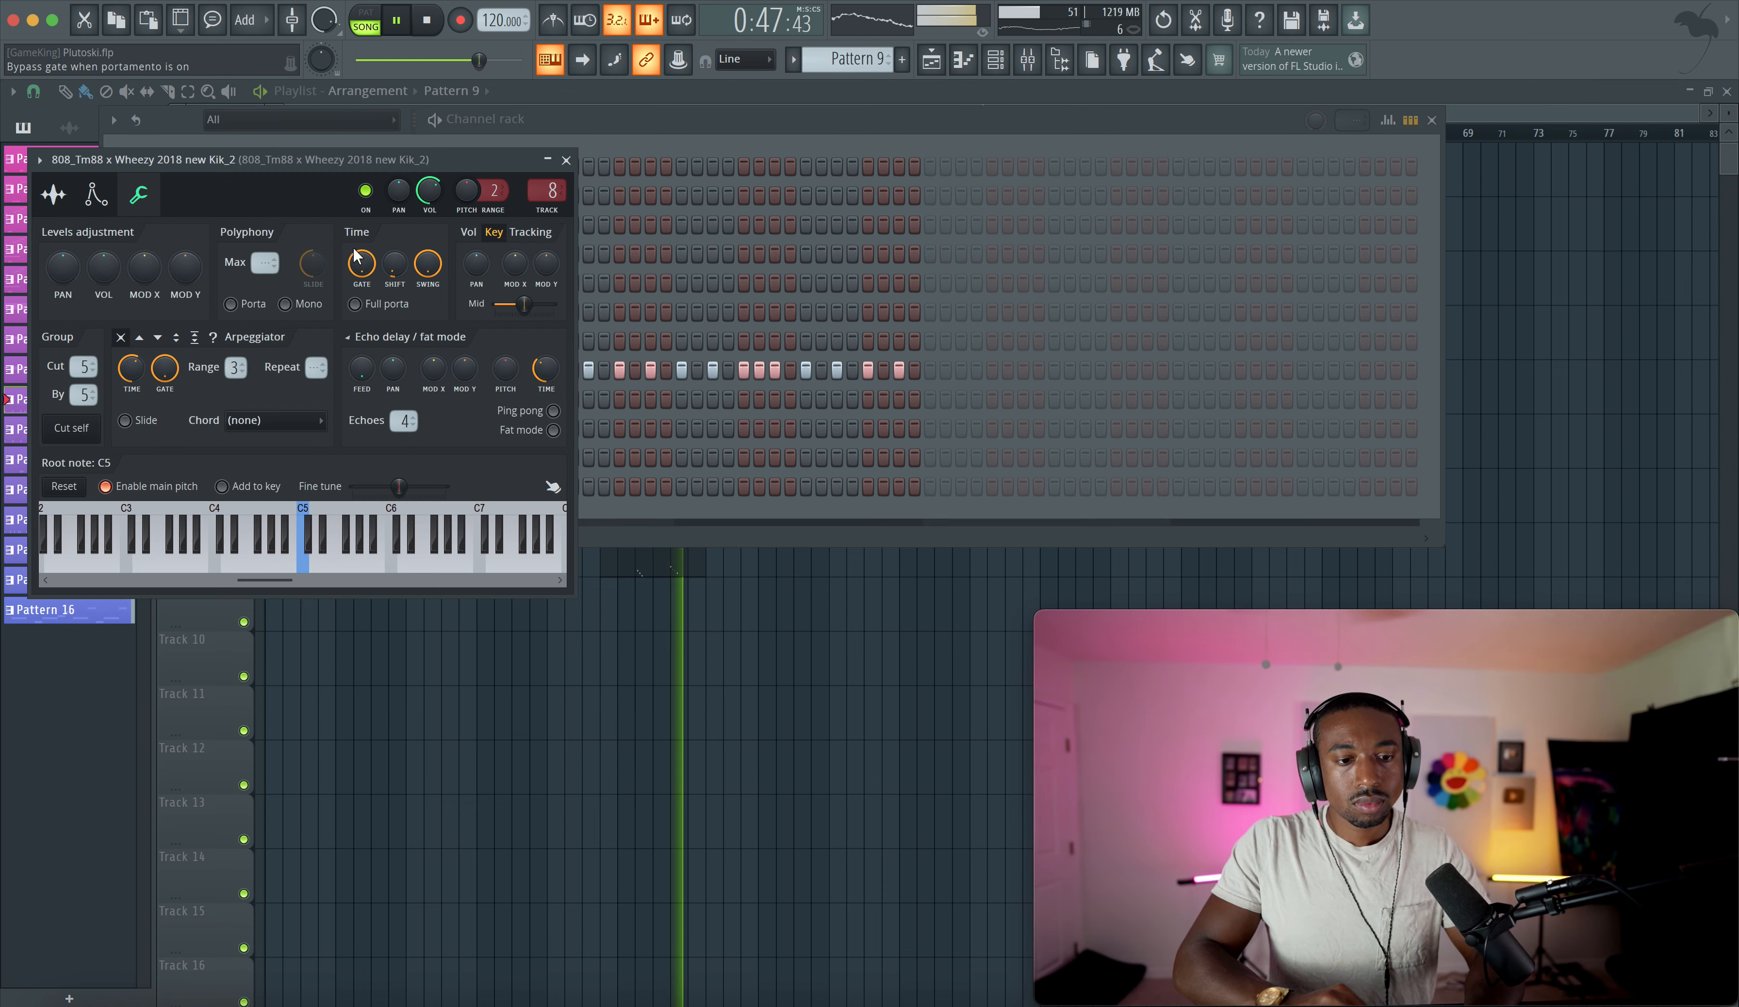
{"action": "left_click", "coordinate": [565, 161]}
{"action": "left_click", "coordinate": [368, 339]}
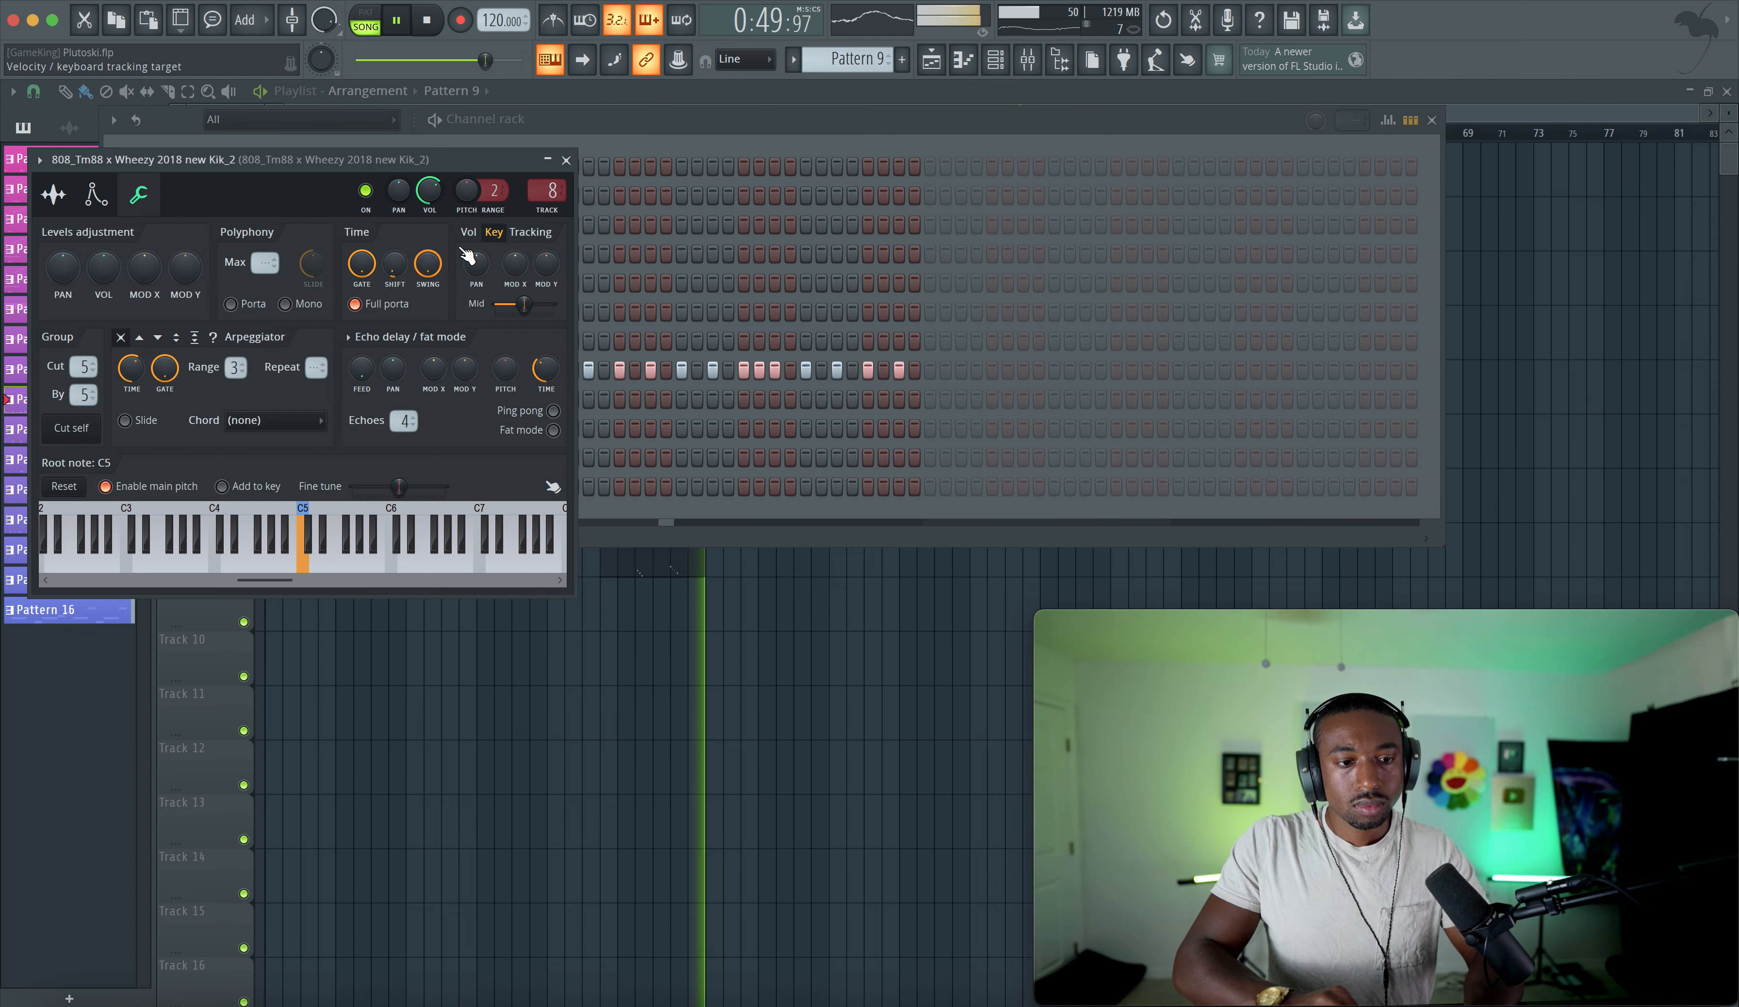
{"action": "left_click", "coordinate": [565, 160]}
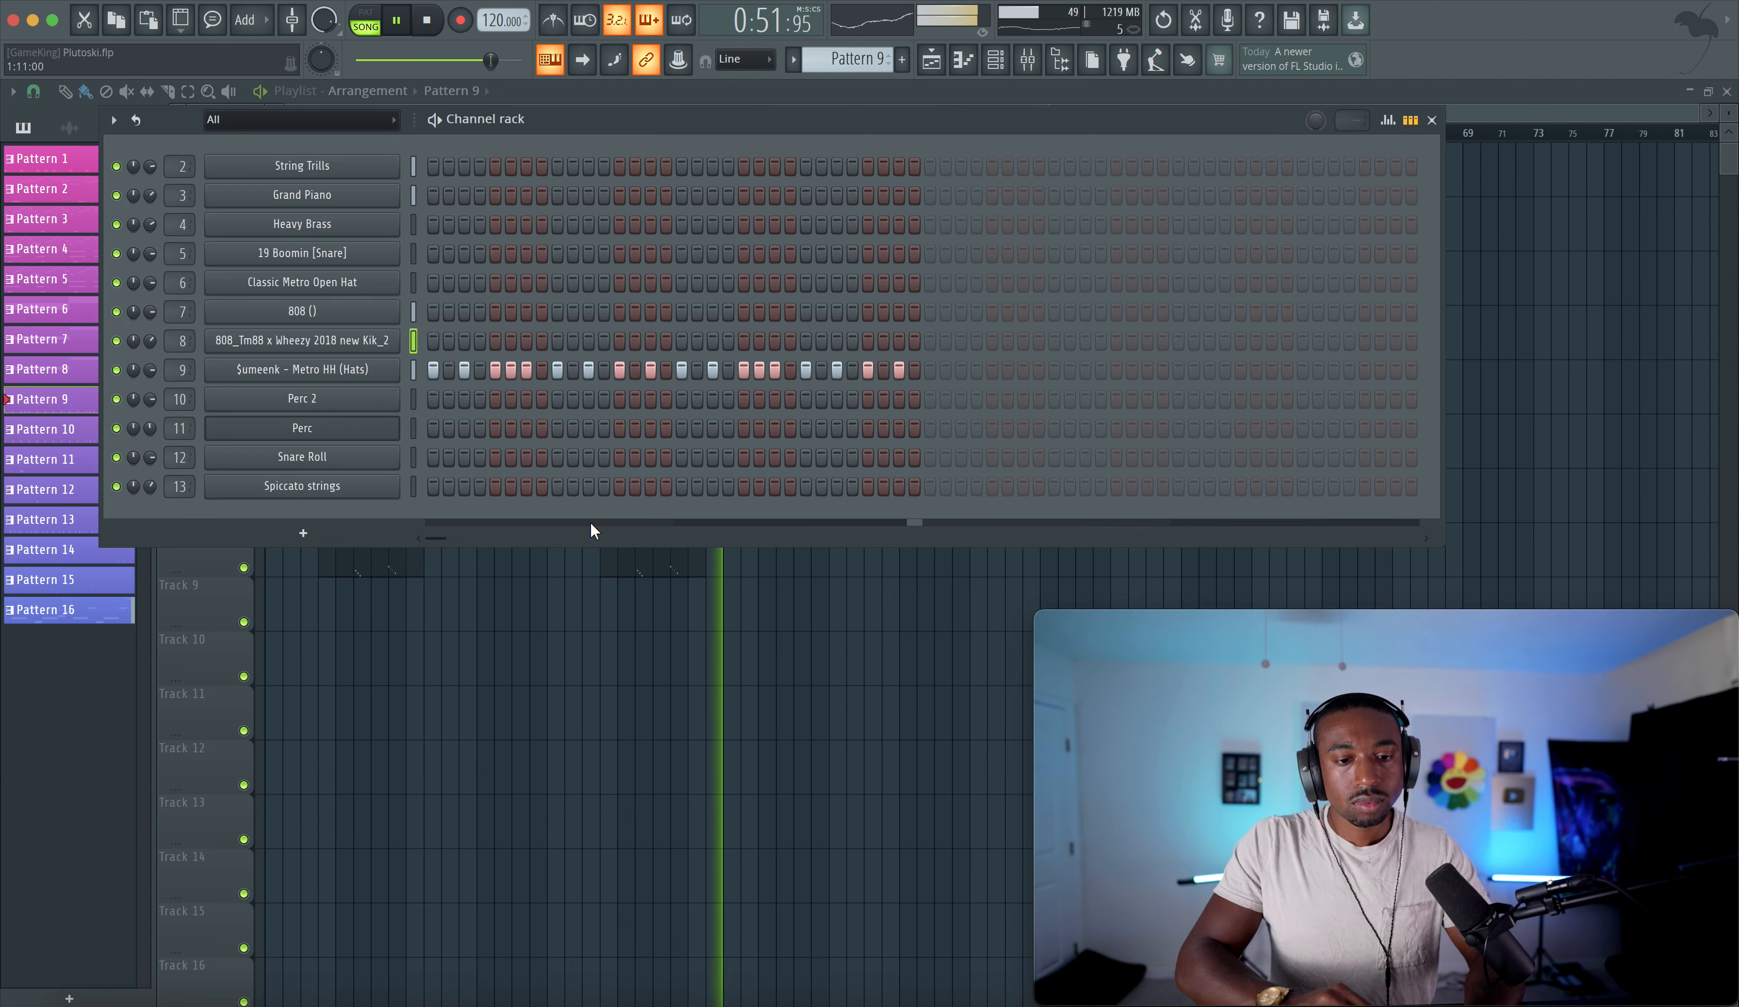
{"action": "left_click", "coordinate": [587, 615]}
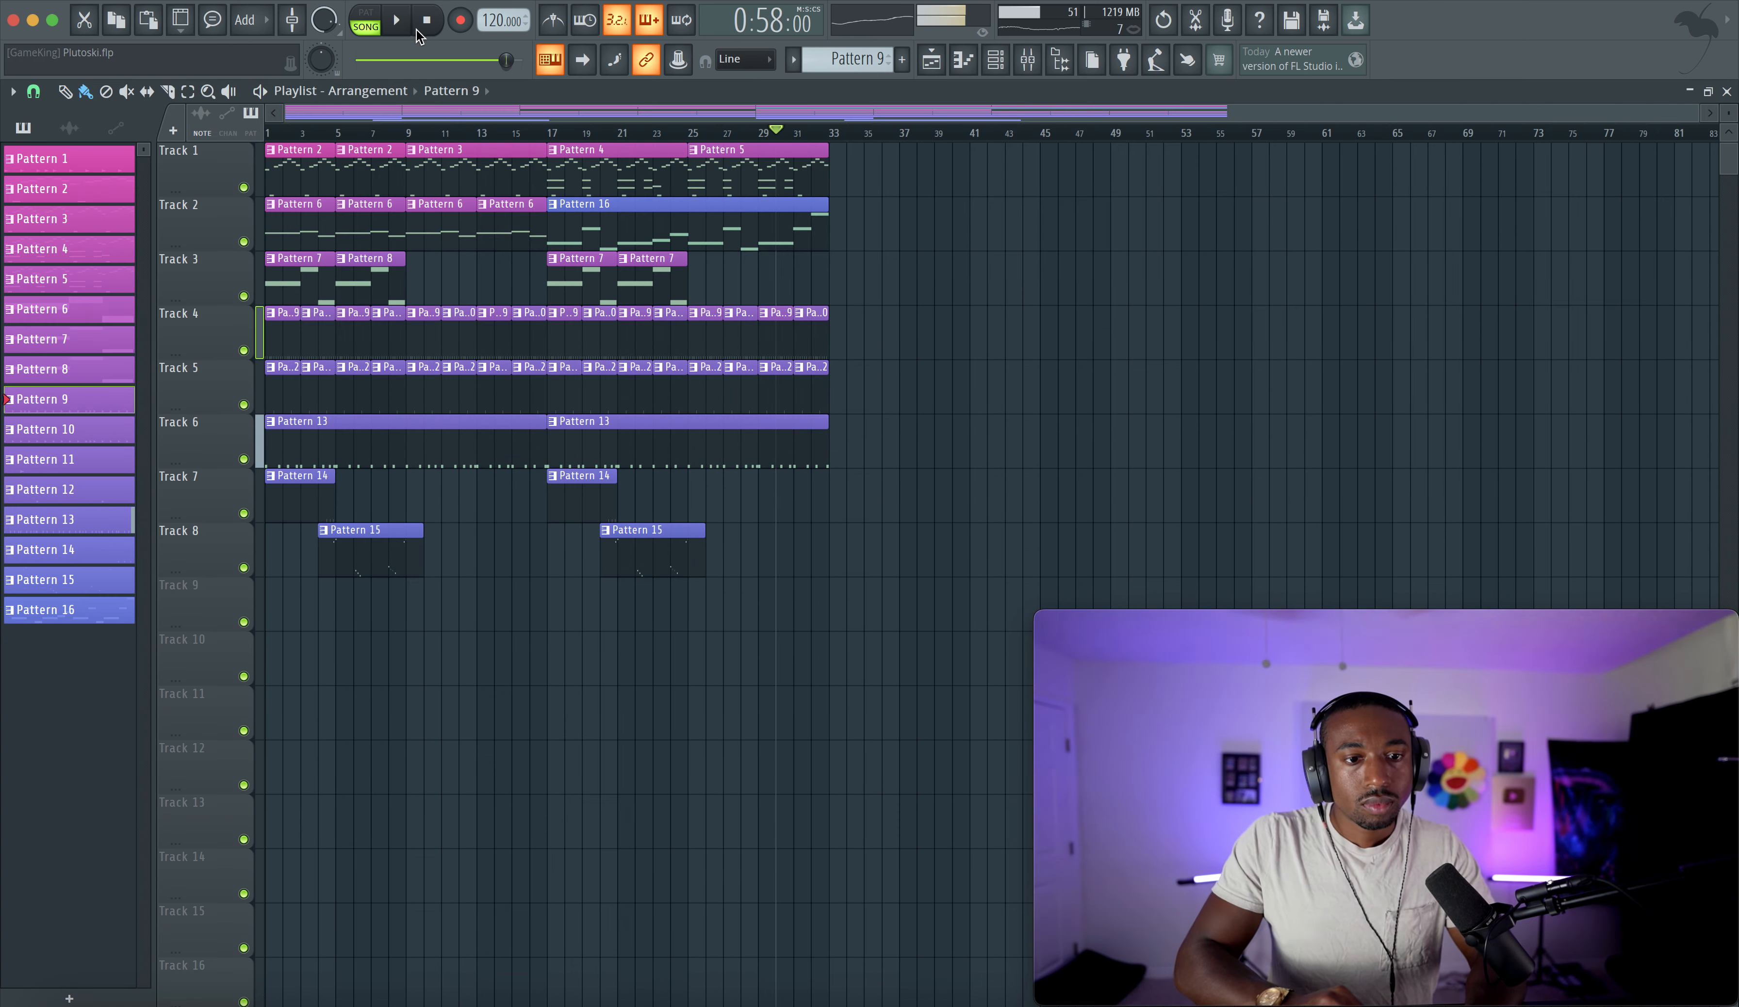
- Check the audio device settings, close them and start playback
{"action": "left_click", "coordinate": [391, 2]}
{"action": "left_click", "coordinate": [417, 36]}
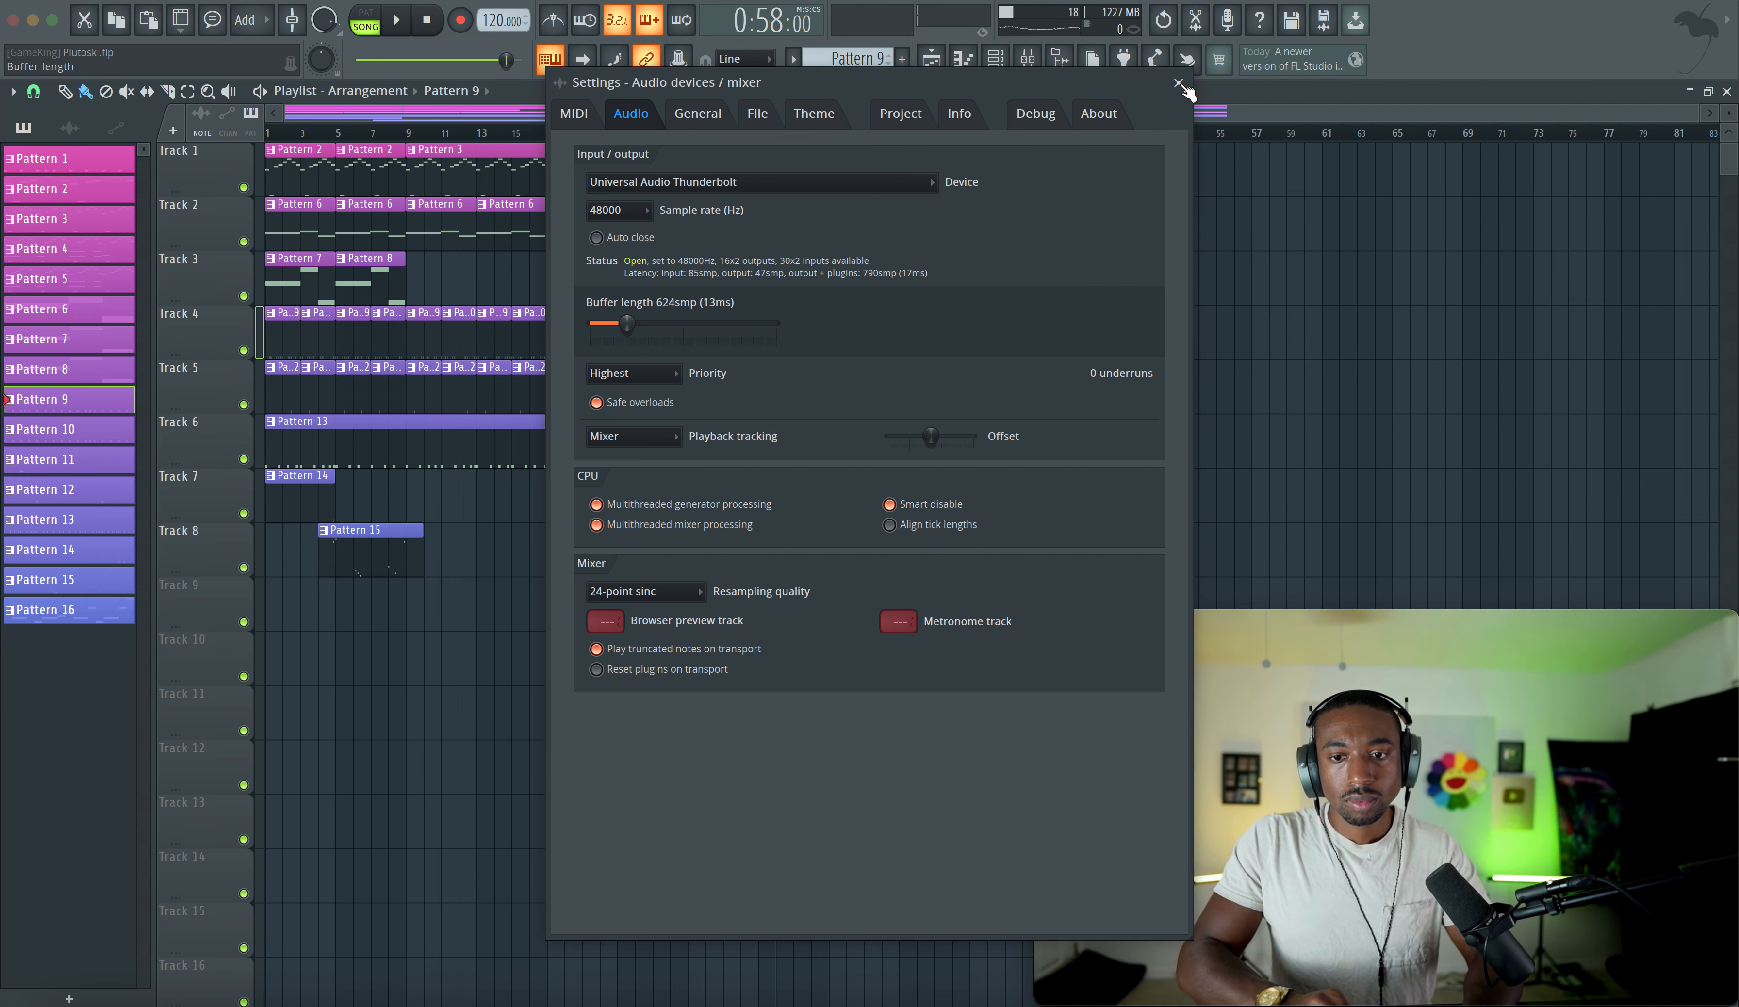
{"action": "key", "text": "Escape"}
{"action": "key", "text": "space"}
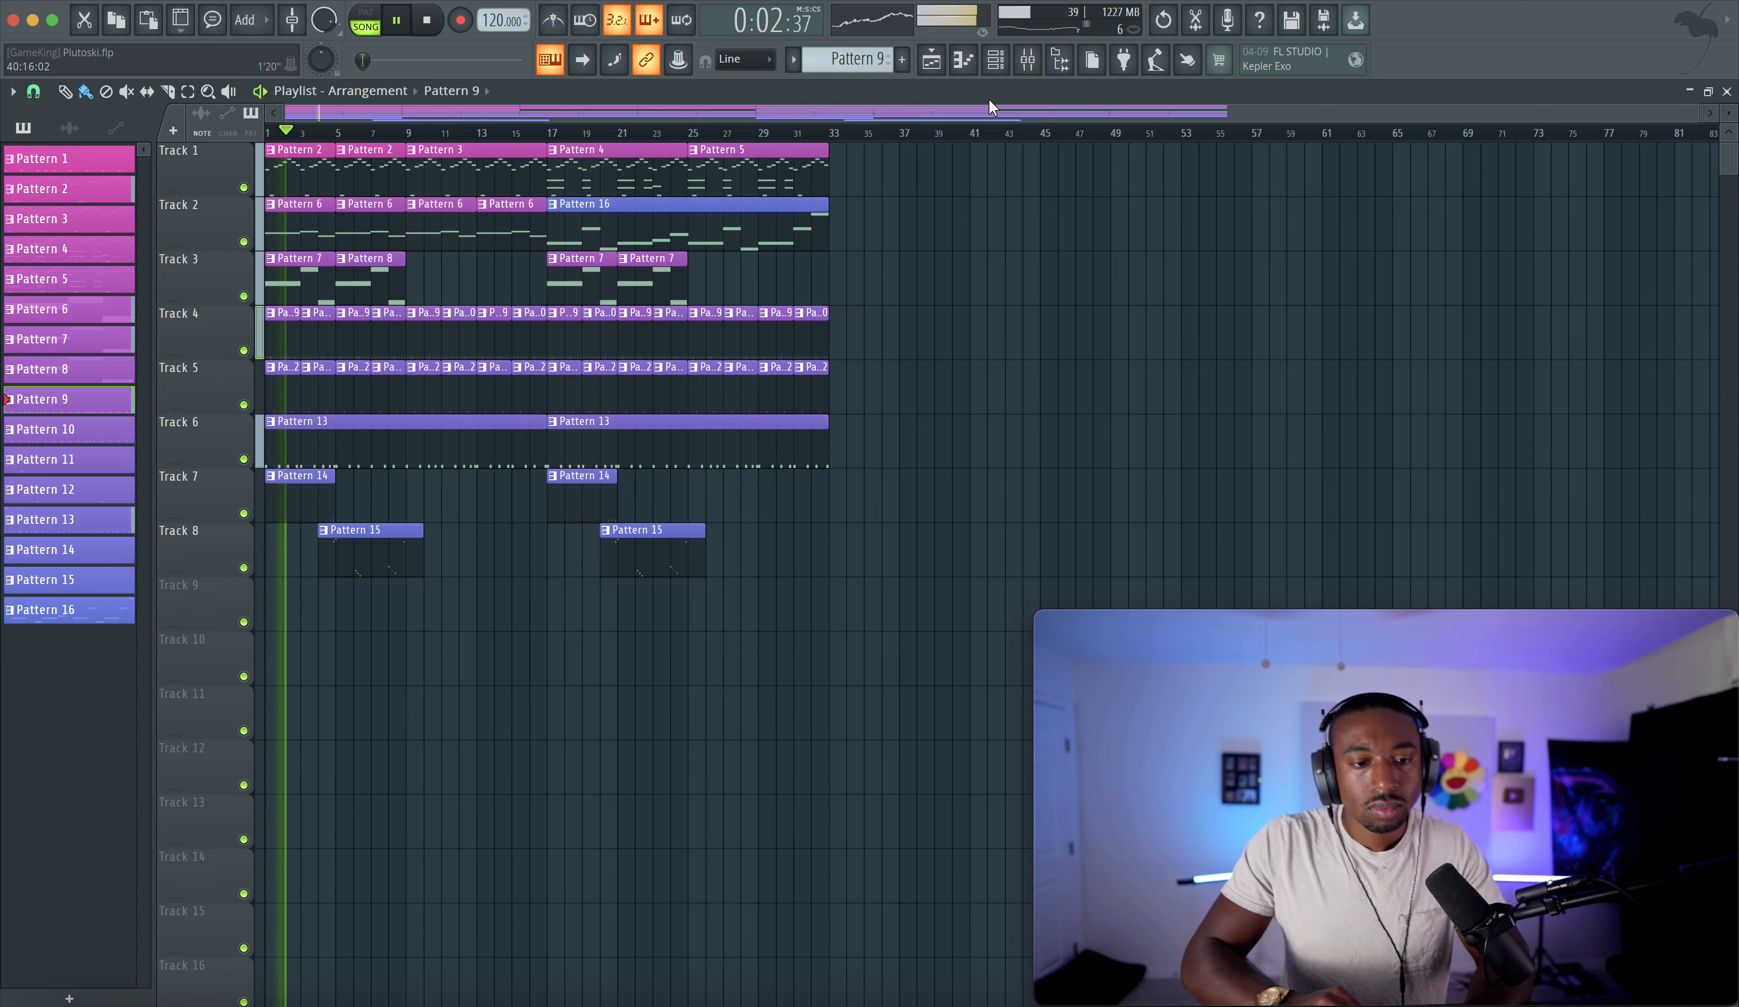
{"action": "left_click", "coordinate": [993, 69]}
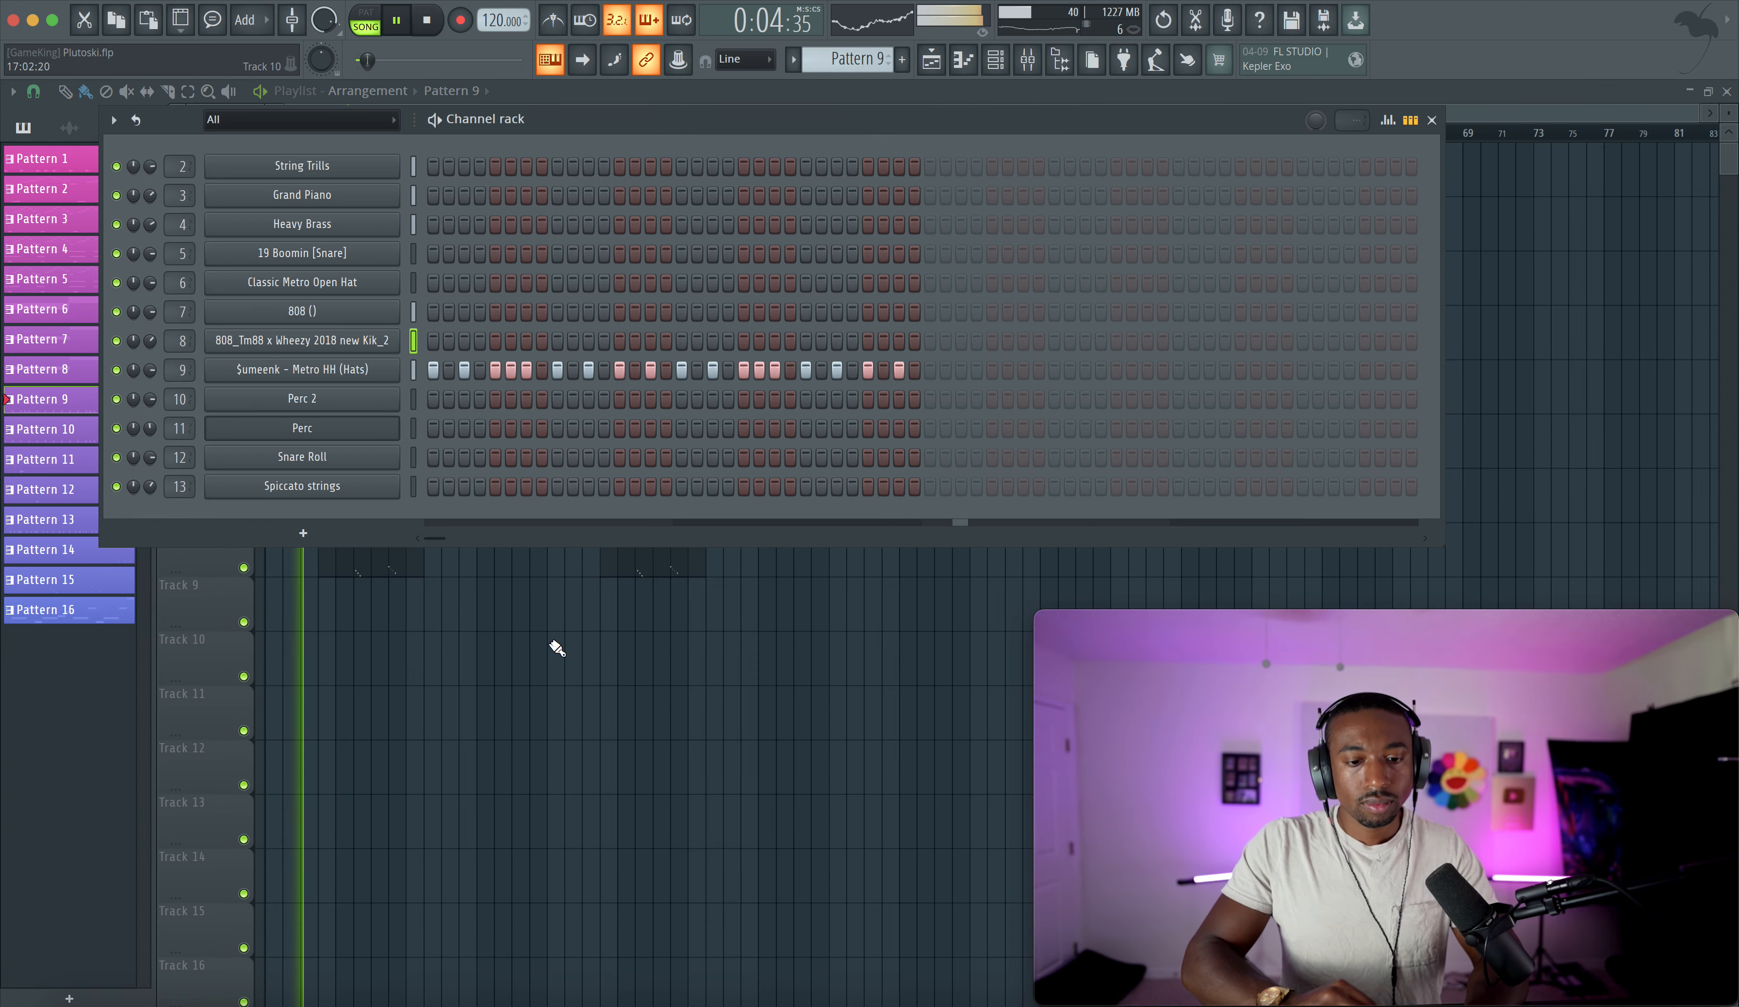
{"action": "key", "text": "Escape"}
{"action": "left_click", "coordinate": [996, 60]}
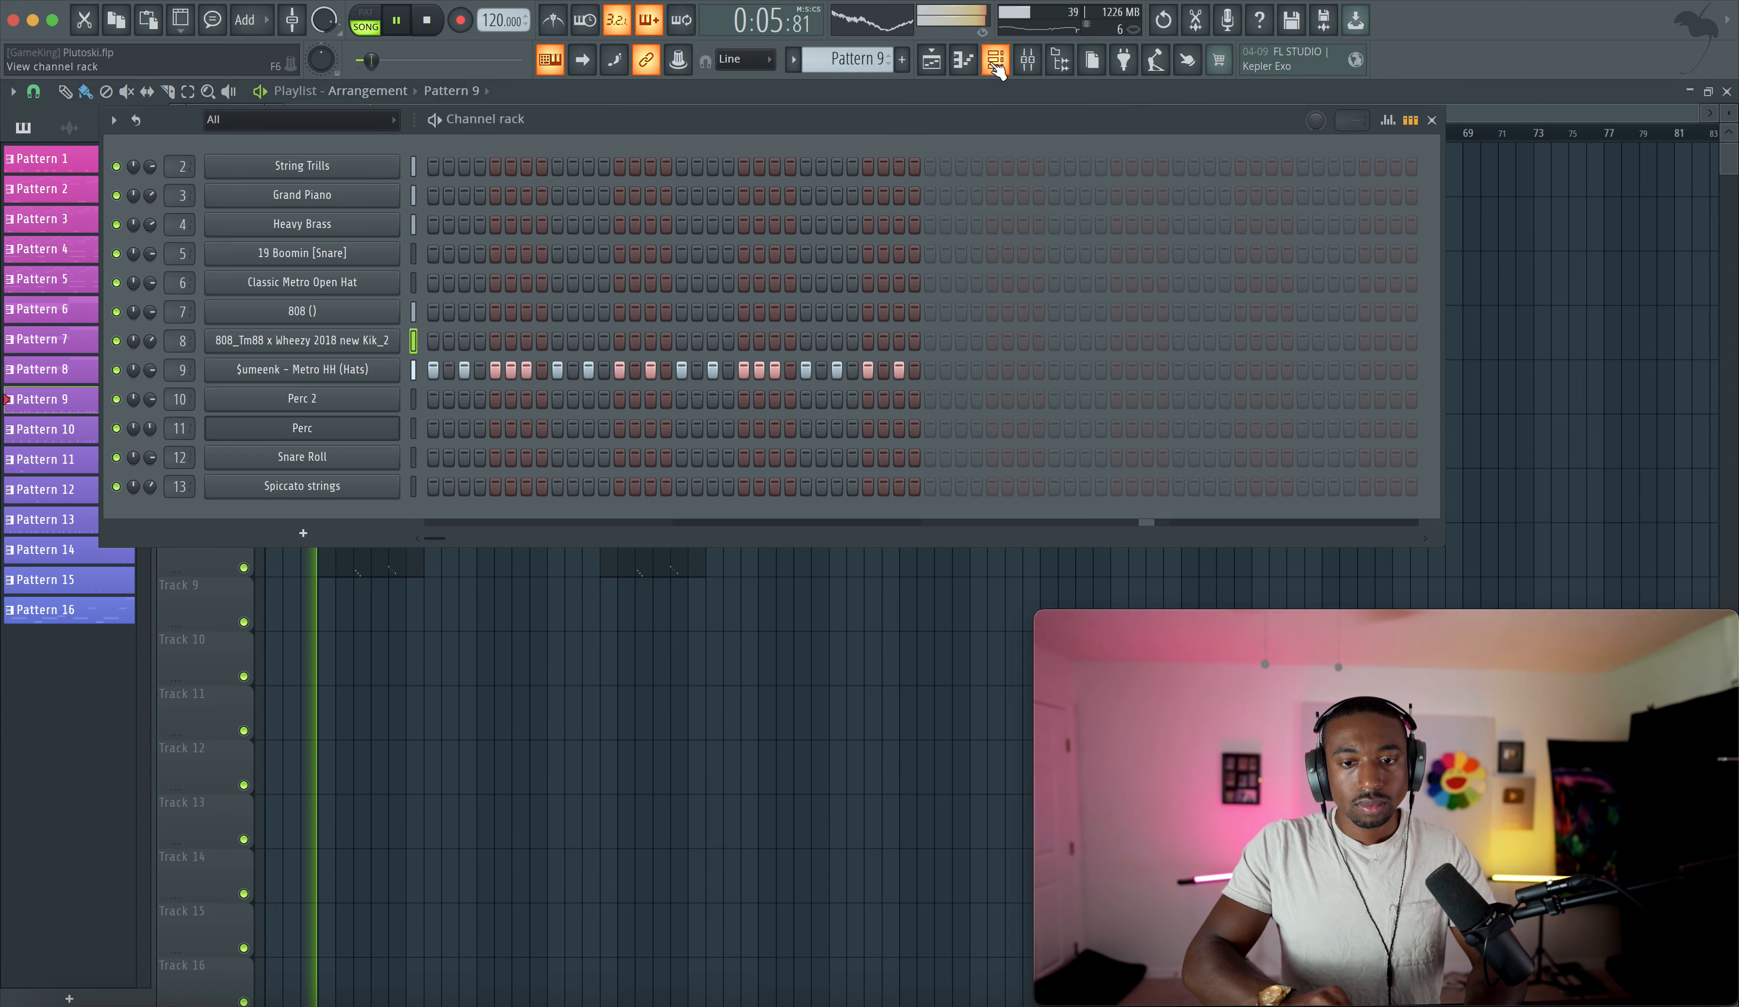
- Trim the first Pattern 15 clip on Track 8 to about 3 bars long
{"action": "right_click", "coordinate": [592, 631]}
{"action": "right_click", "coordinate": [404, 572]}
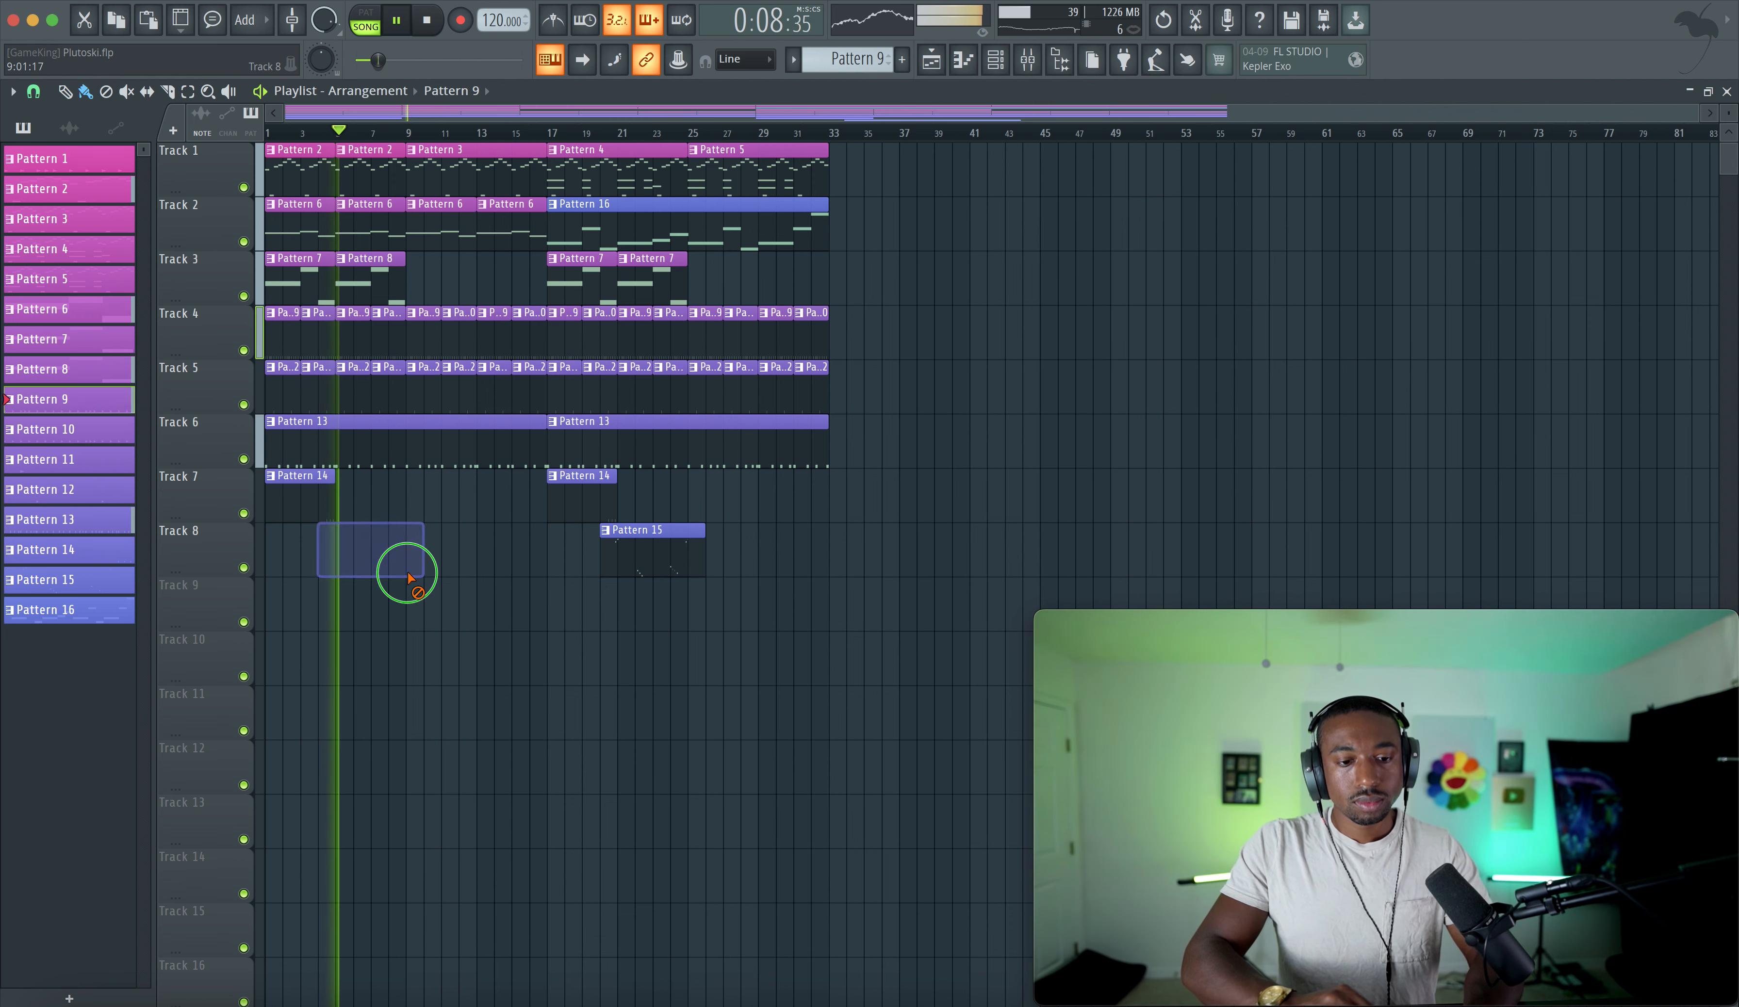
{"action": "key", "text": "super+z"}
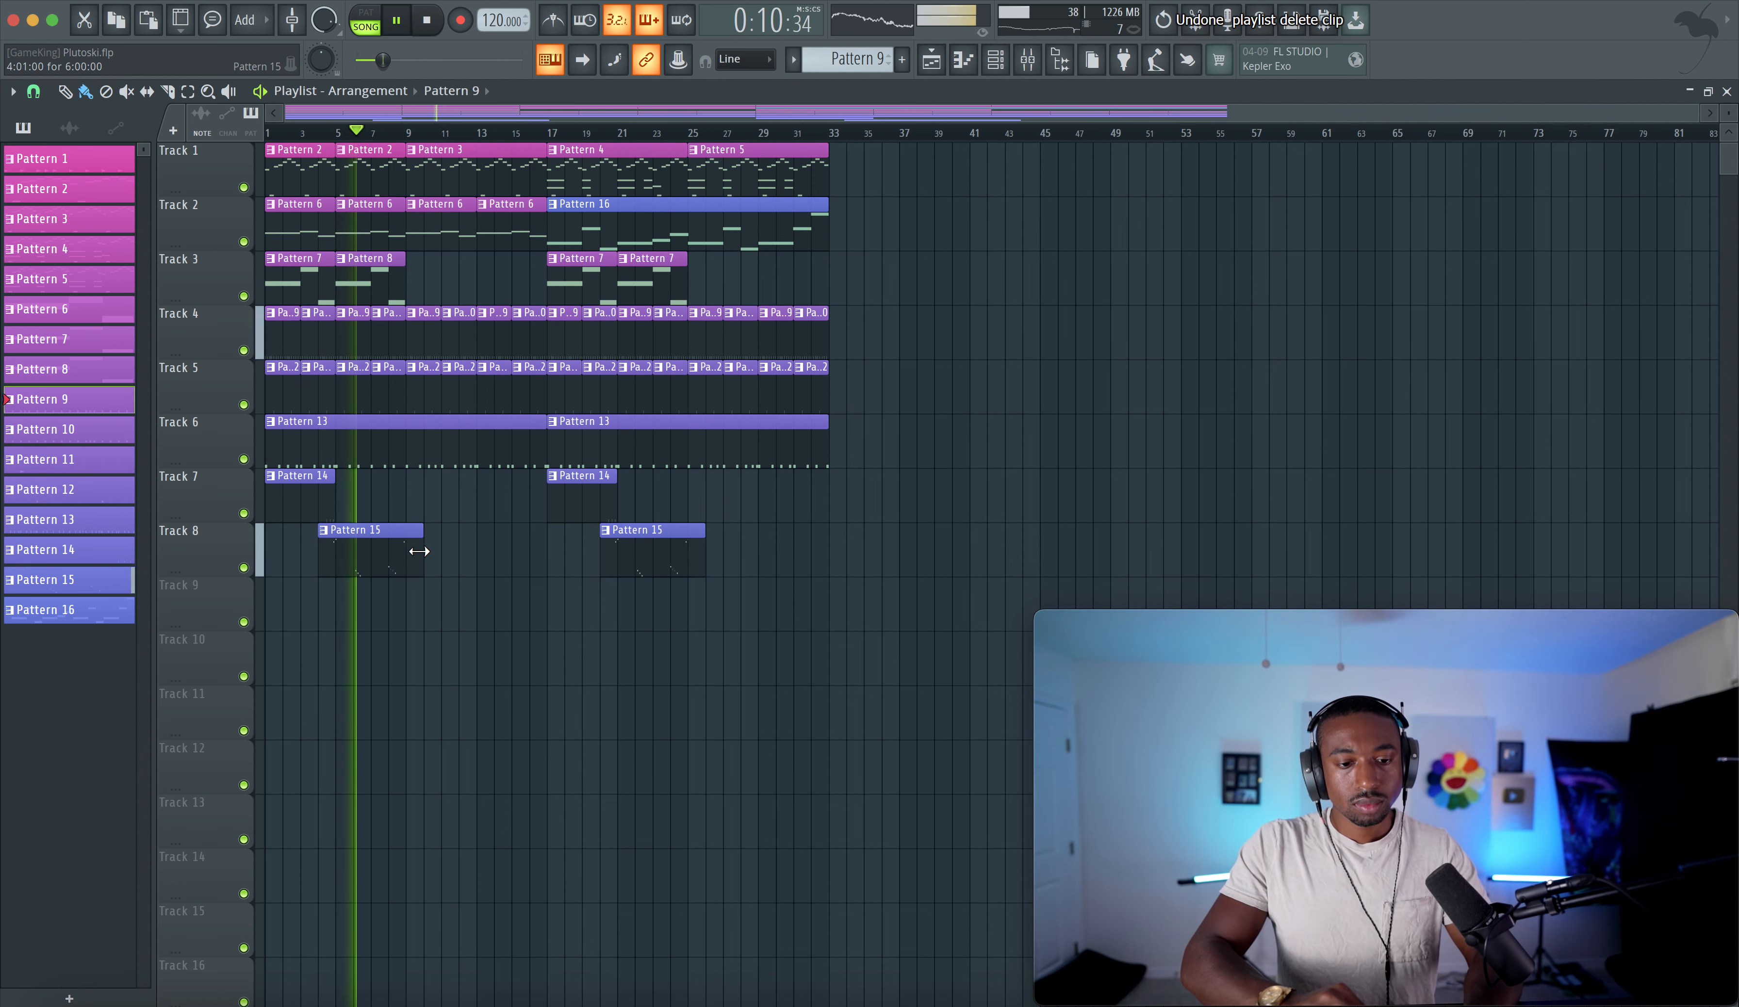
{"action": "left_click_drag", "start_coordinate": [419, 551], "coordinate": [368, 555]}
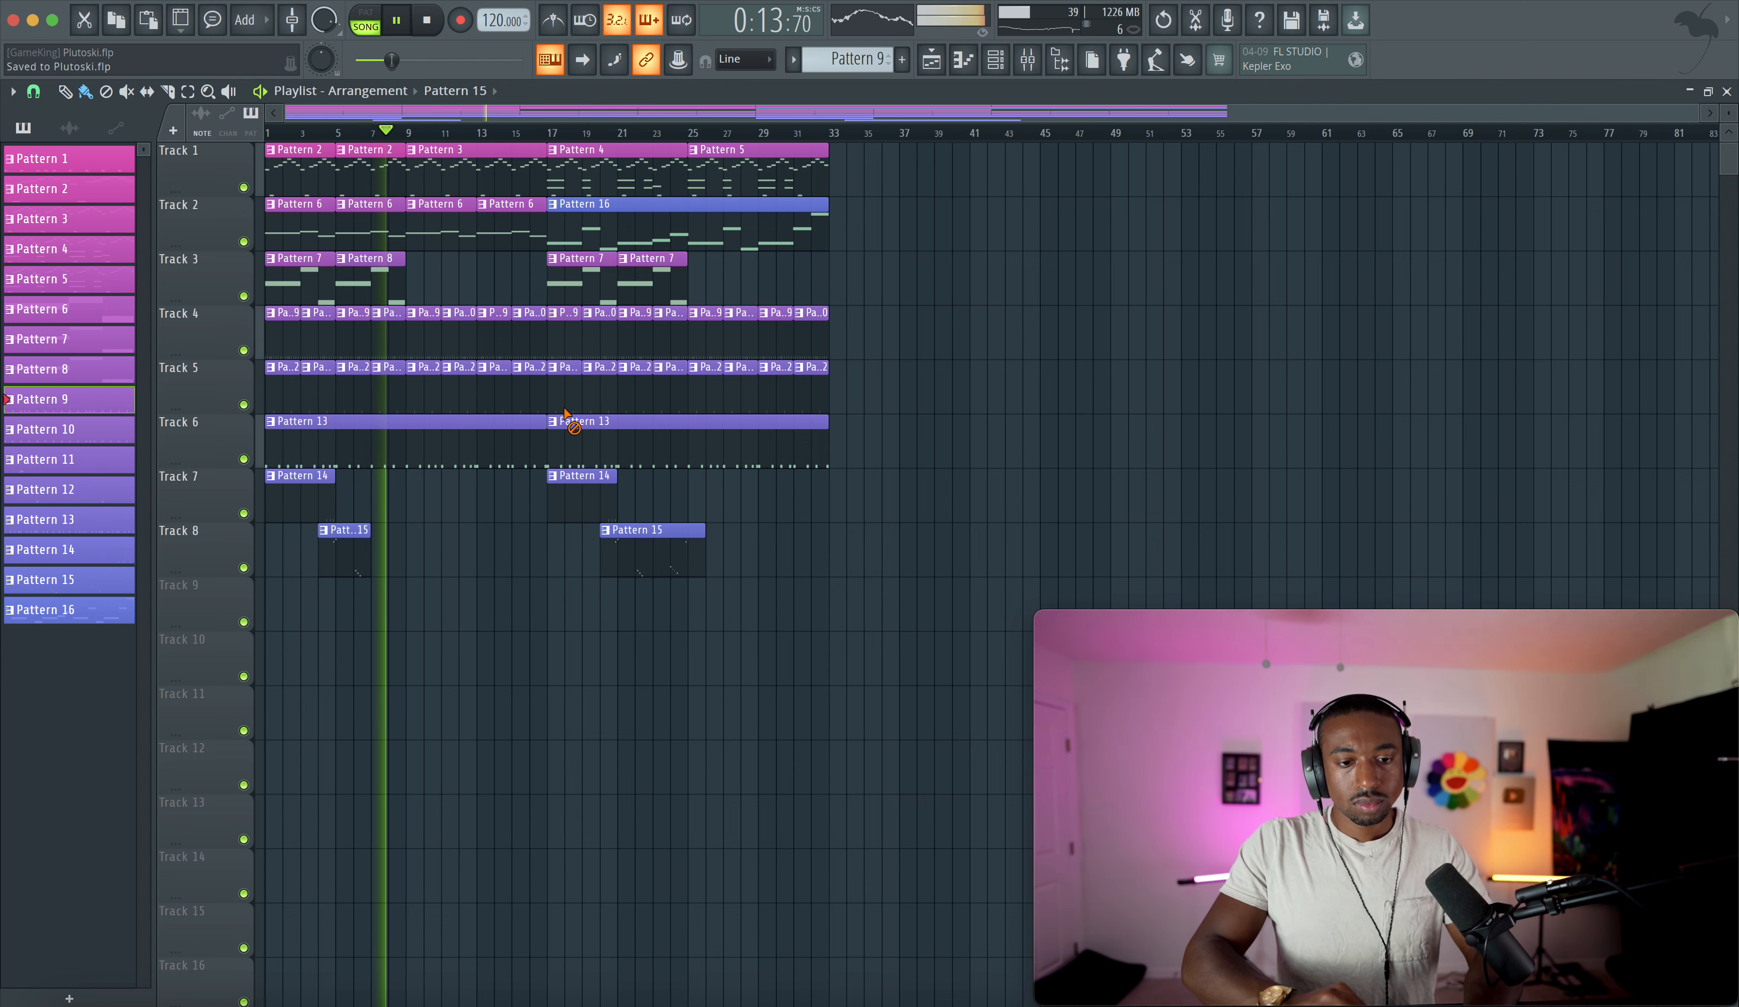
- Inspect the Metro HH hi-hat and Grand Piano channel settings in the channel rack
{"action": "left_click", "coordinate": [994, 75]}
{"action": "left_click", "coordinate": [322, 374]}
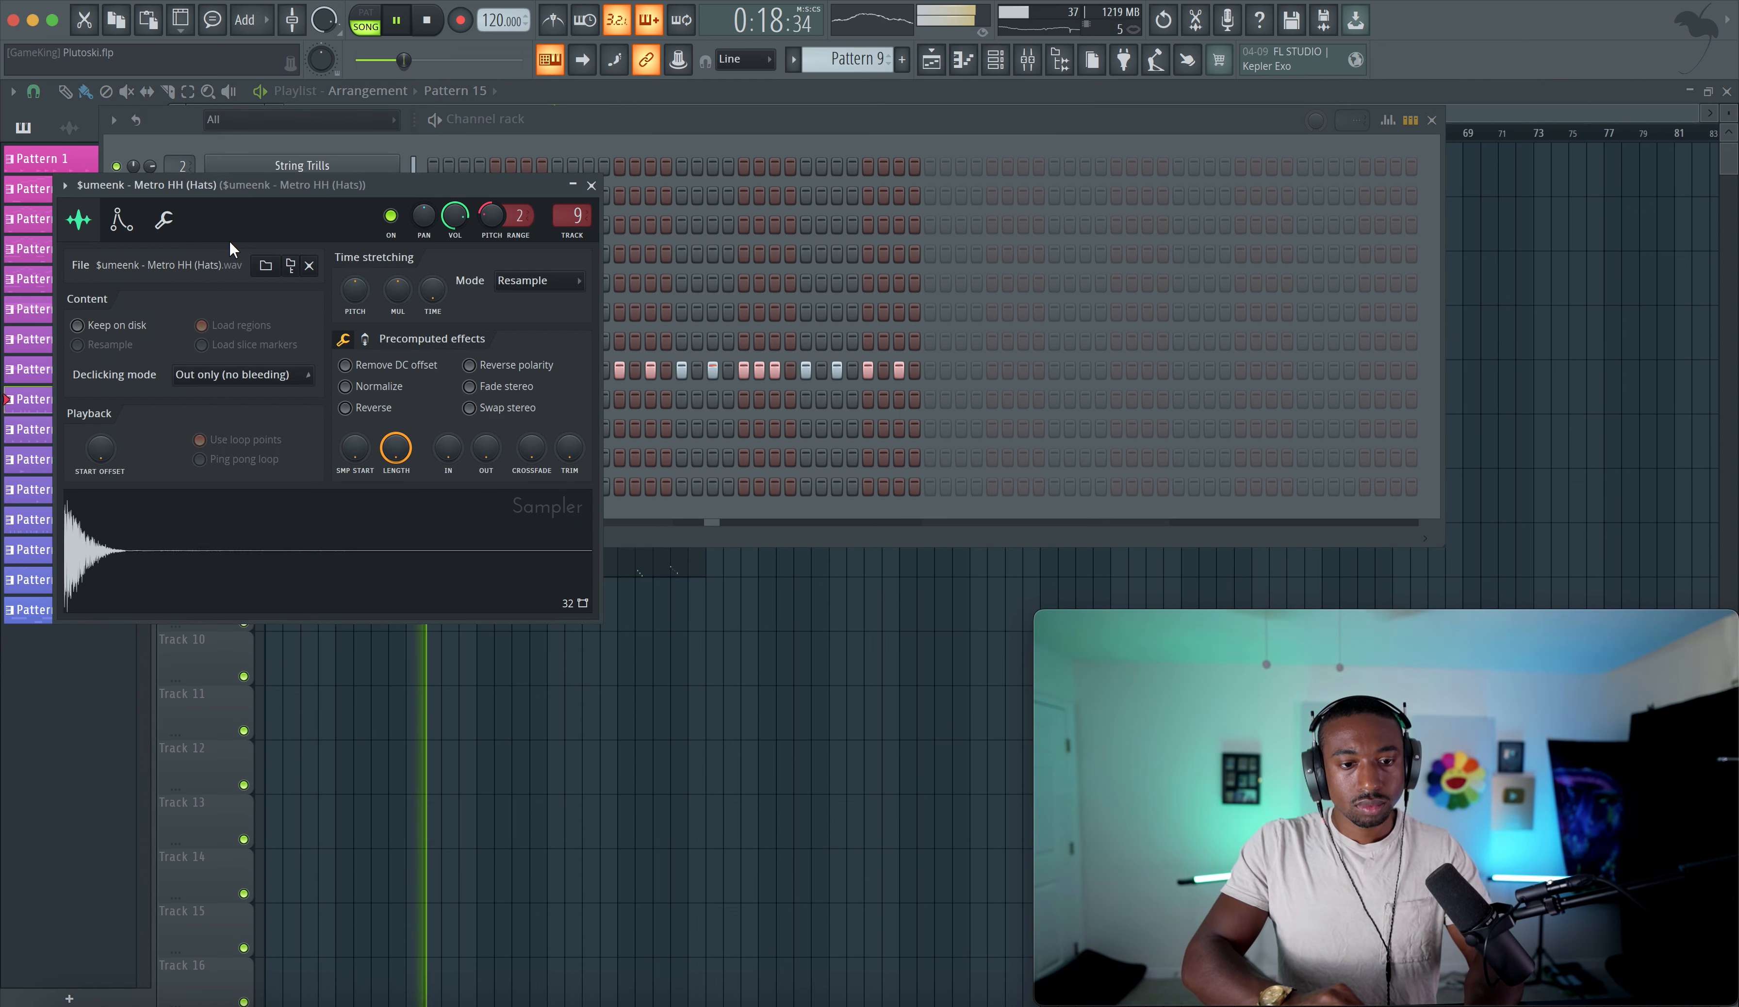
{"action": "left_click", "coordinate": [163, 220]}
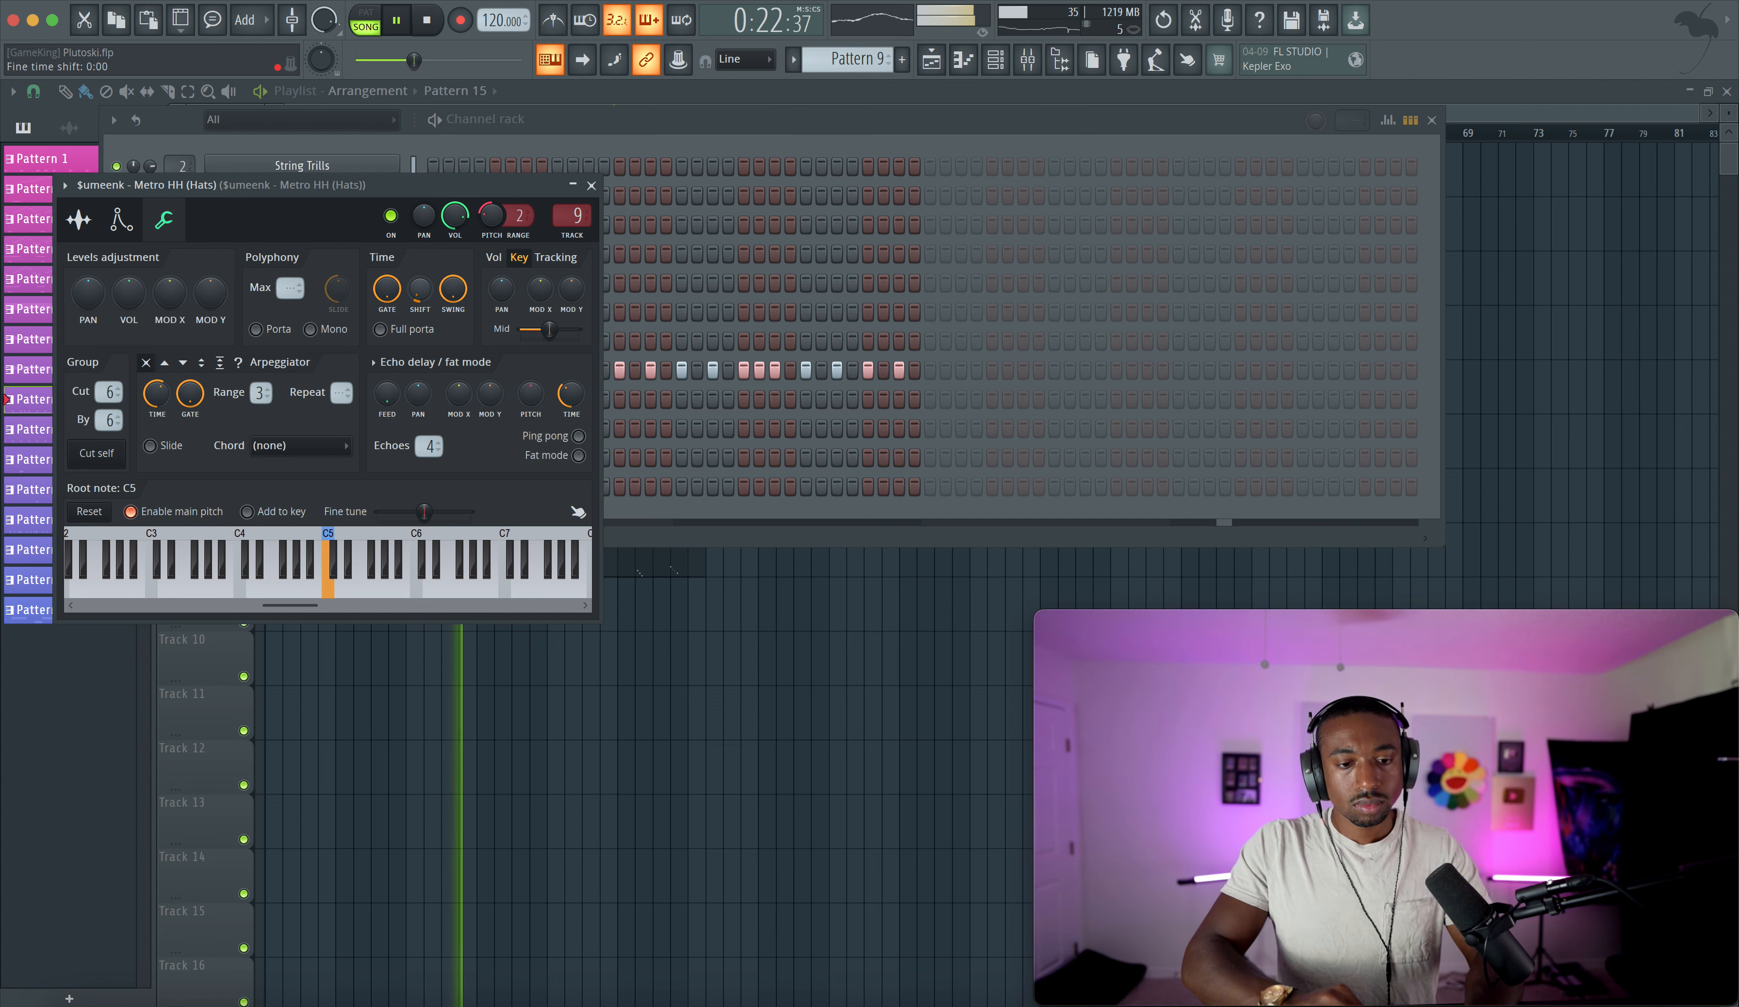
{"action": "left_click", "coordinate": [592, 185]}
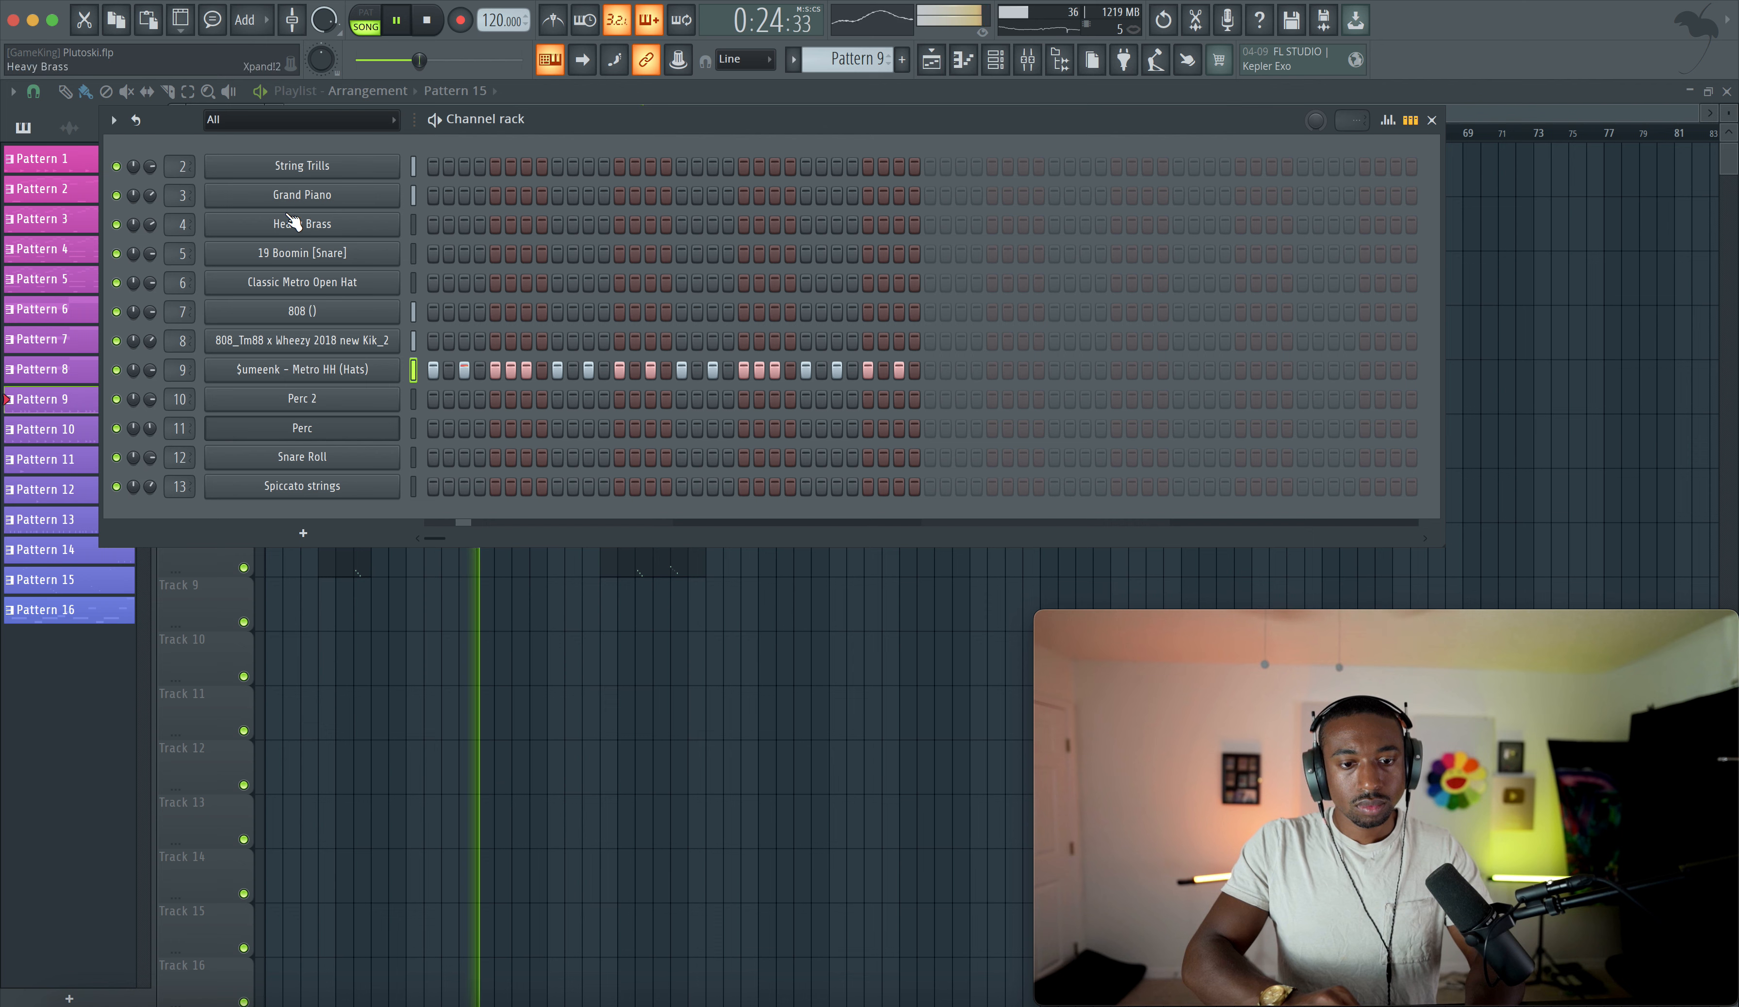
{"action": "left_click", "coordinate": [354, 199]}
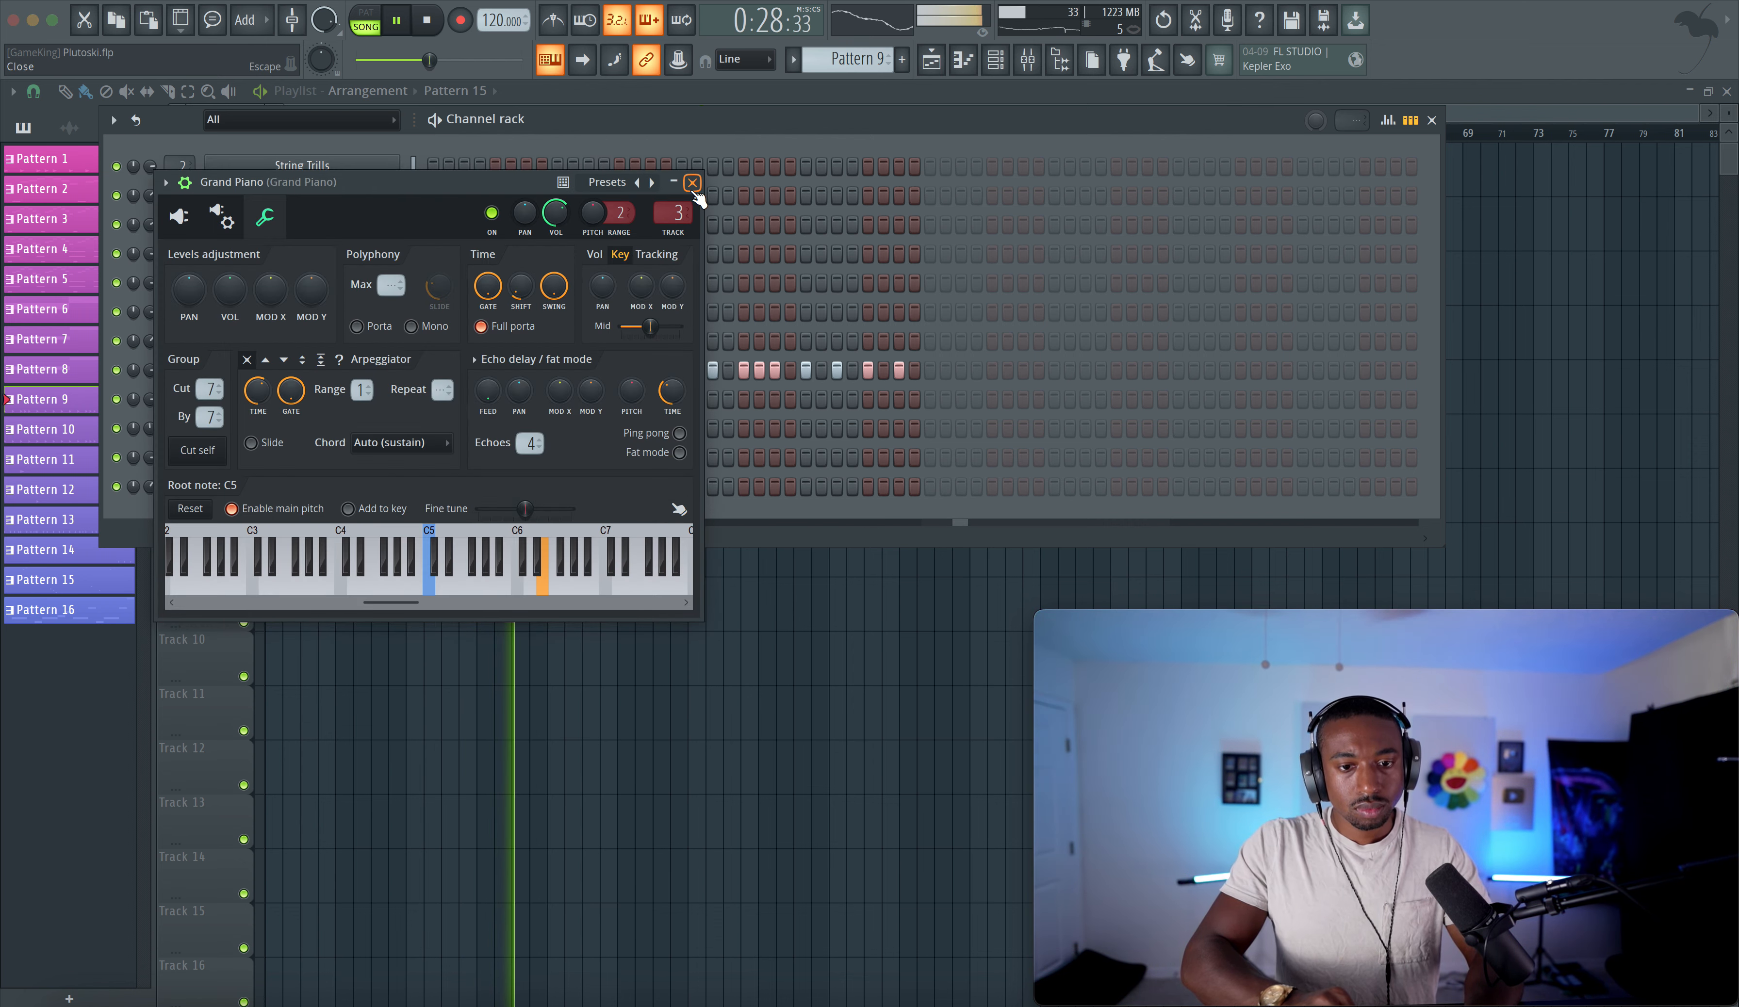
{"action": "key", "text": "Escape"}
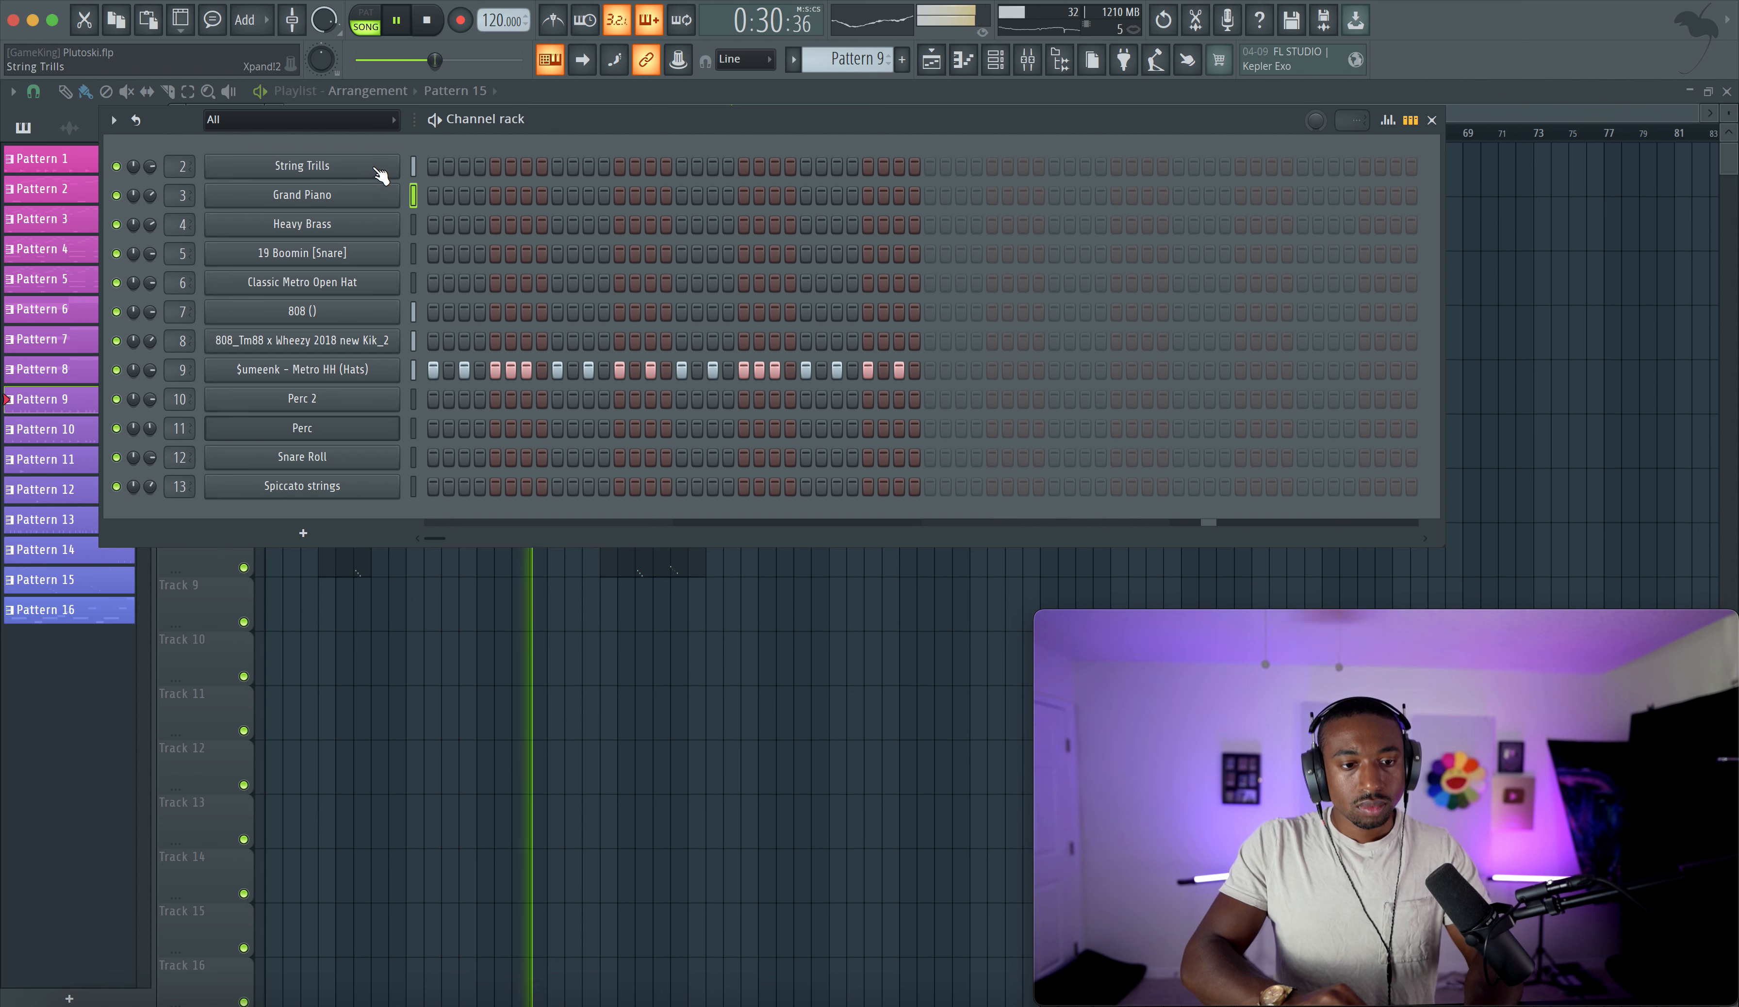
- Switch to Pattern 12 and add a Classic Metro Open Hat hit on step 21
{"action": "left_click", "coordinate": [414, 283]}
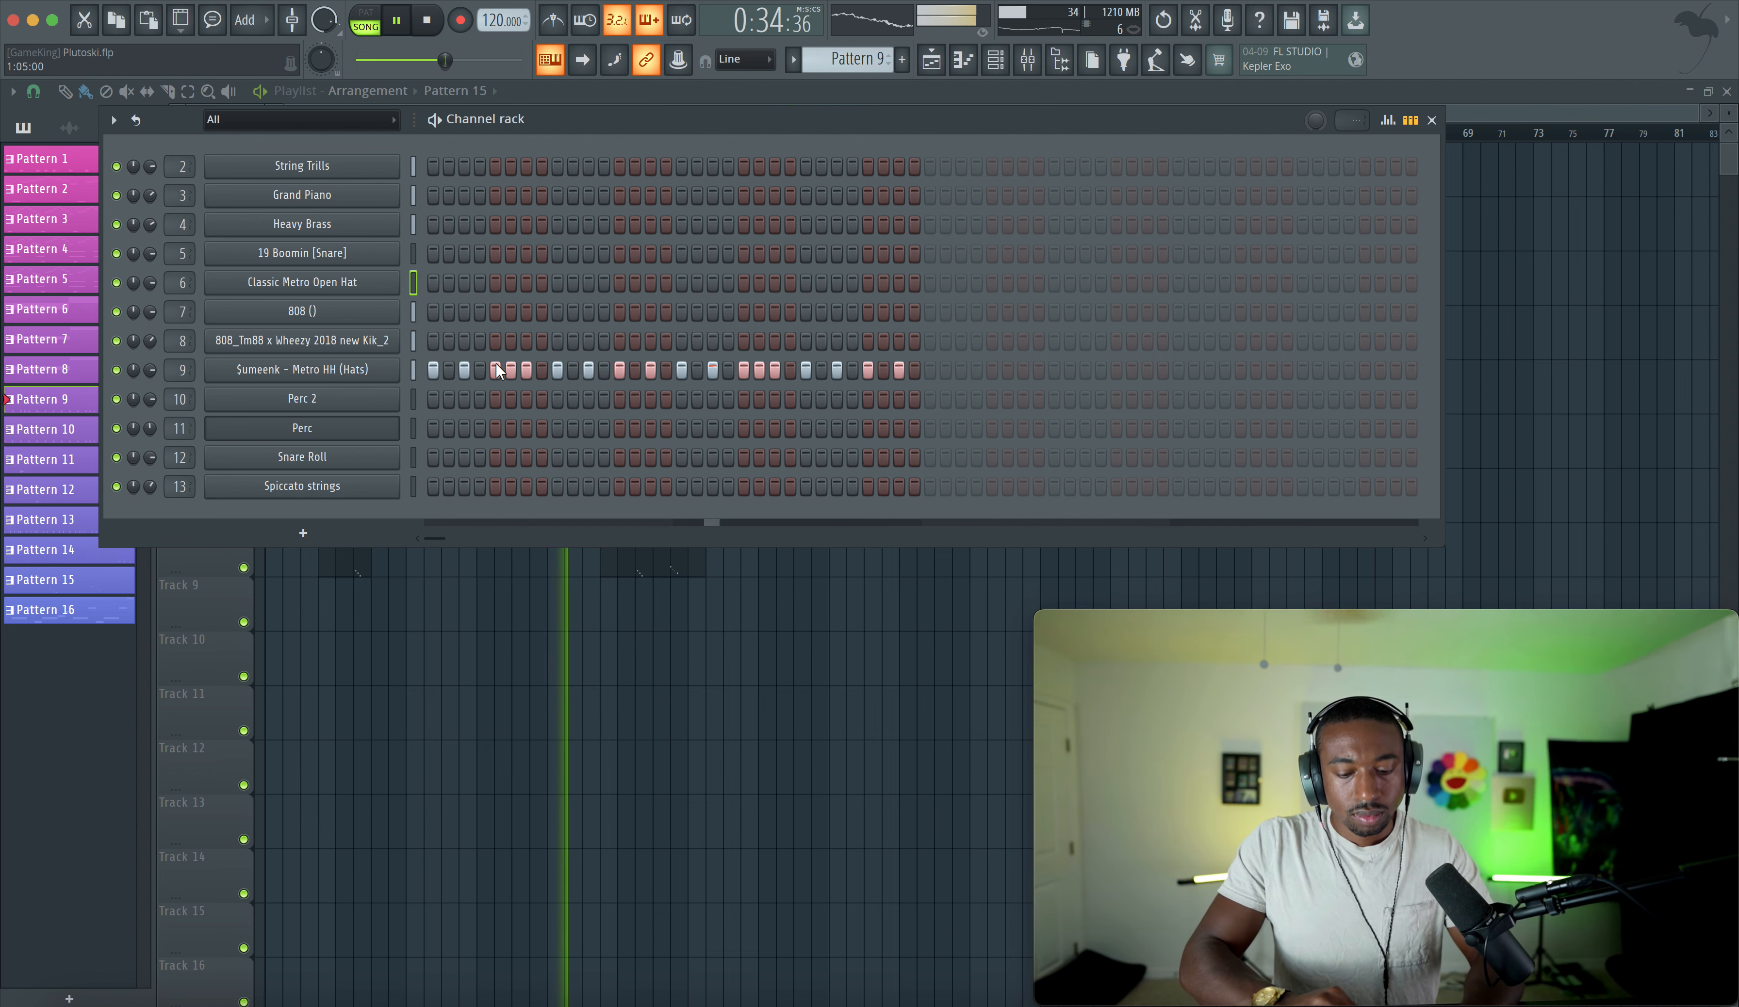
{"action": "mouse_move", "coordinate": [856, 59]}
{"action": "left_mouse_down"}
{"action": "mouse_move", "coordinate": [856, 79]}
{"action": "mouse_move", "coordinate": [857, 45]}
{"action": "left_mouse_up"}
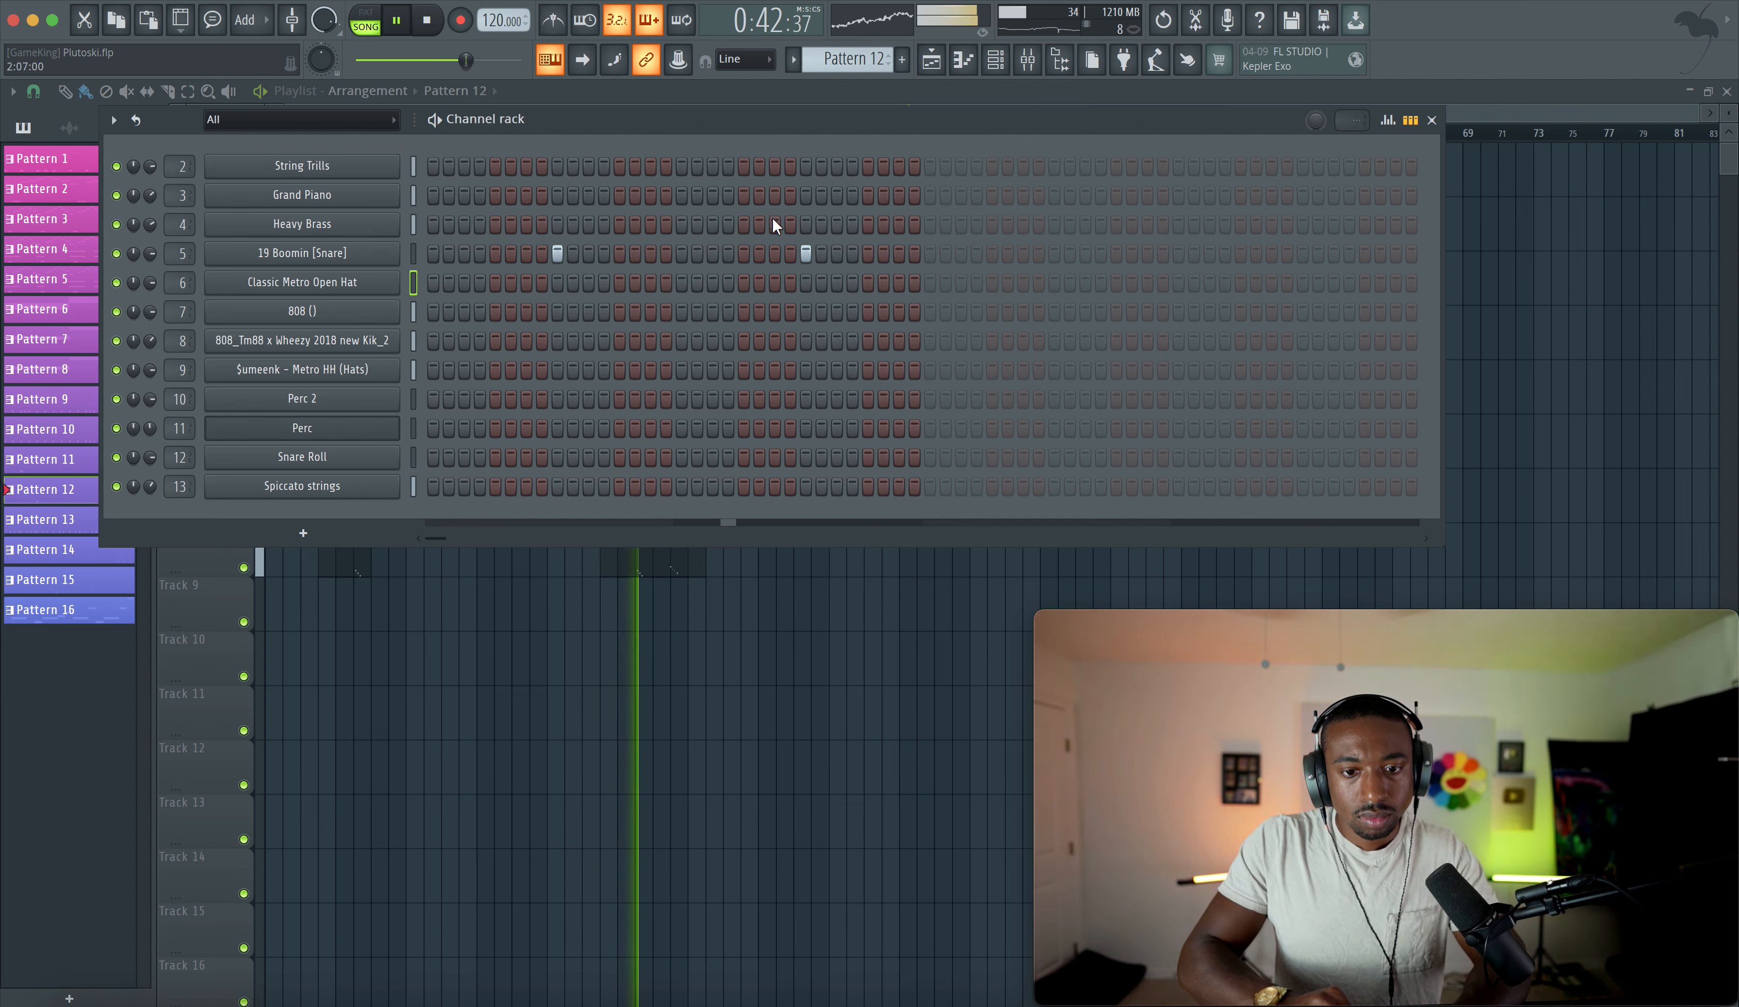
{"action": "left_click", "coordinate": [745, 282]}
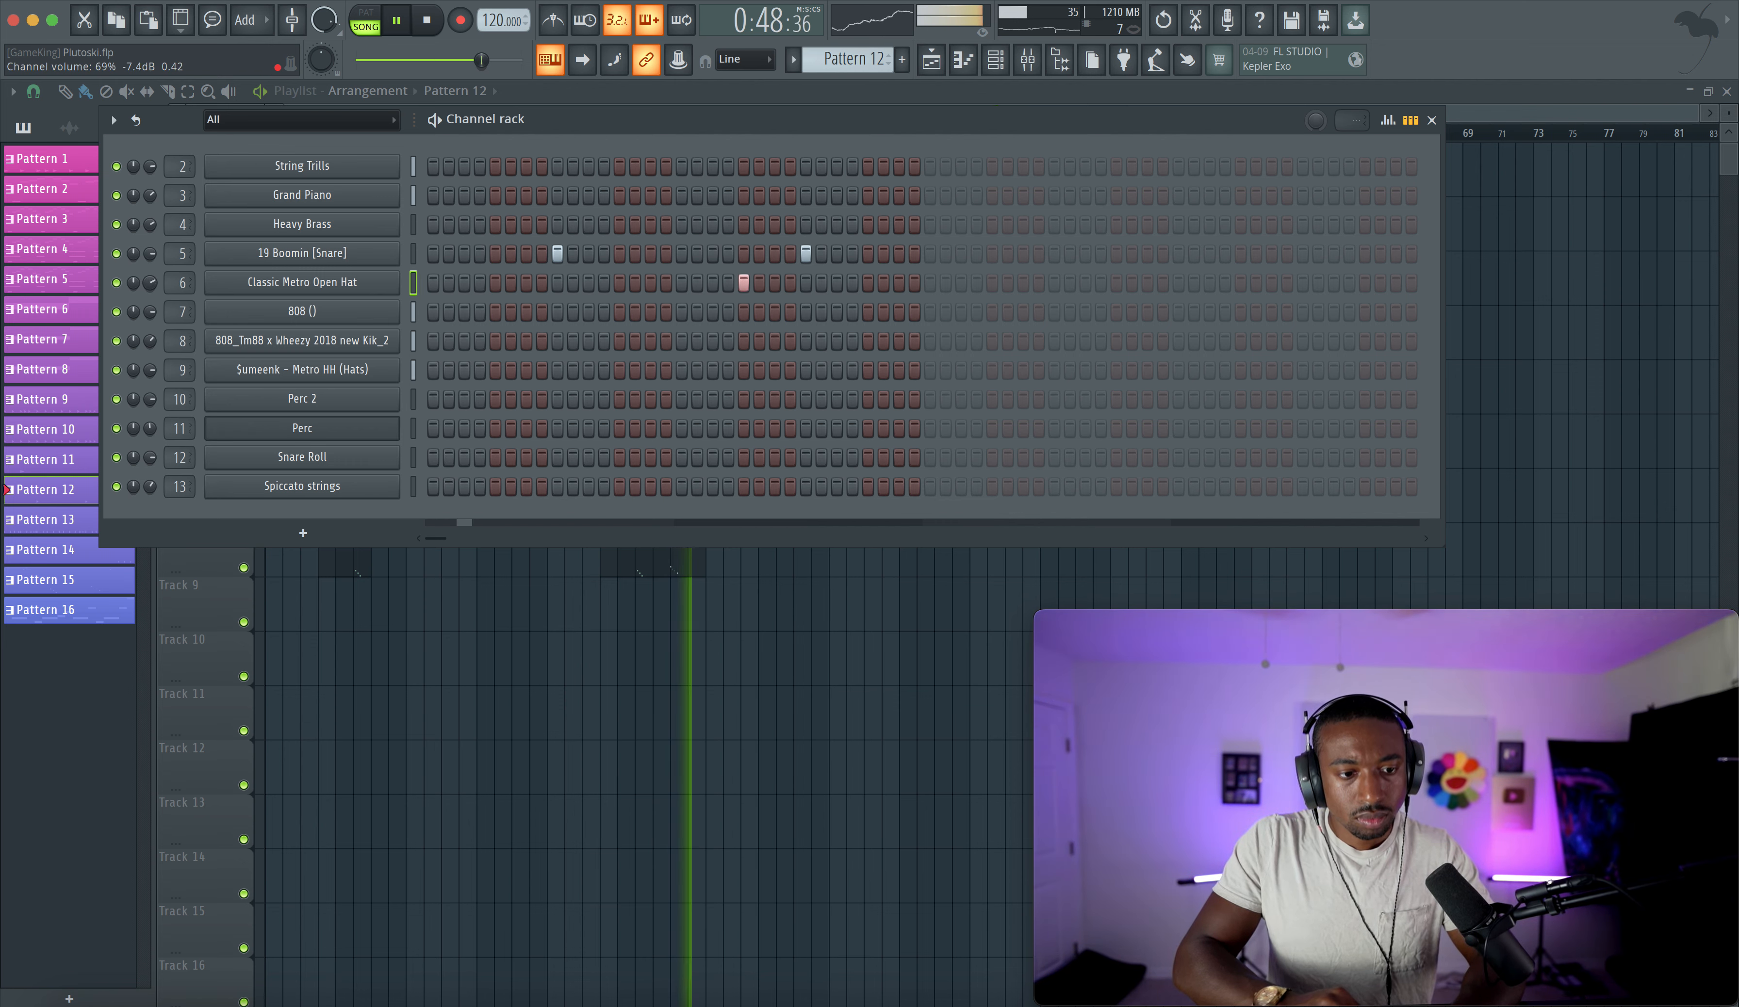
- Open the Classic Metro Open Hat channel settings to review them, then close them
{"action": "left_click", "coordinate": [297, 282]}
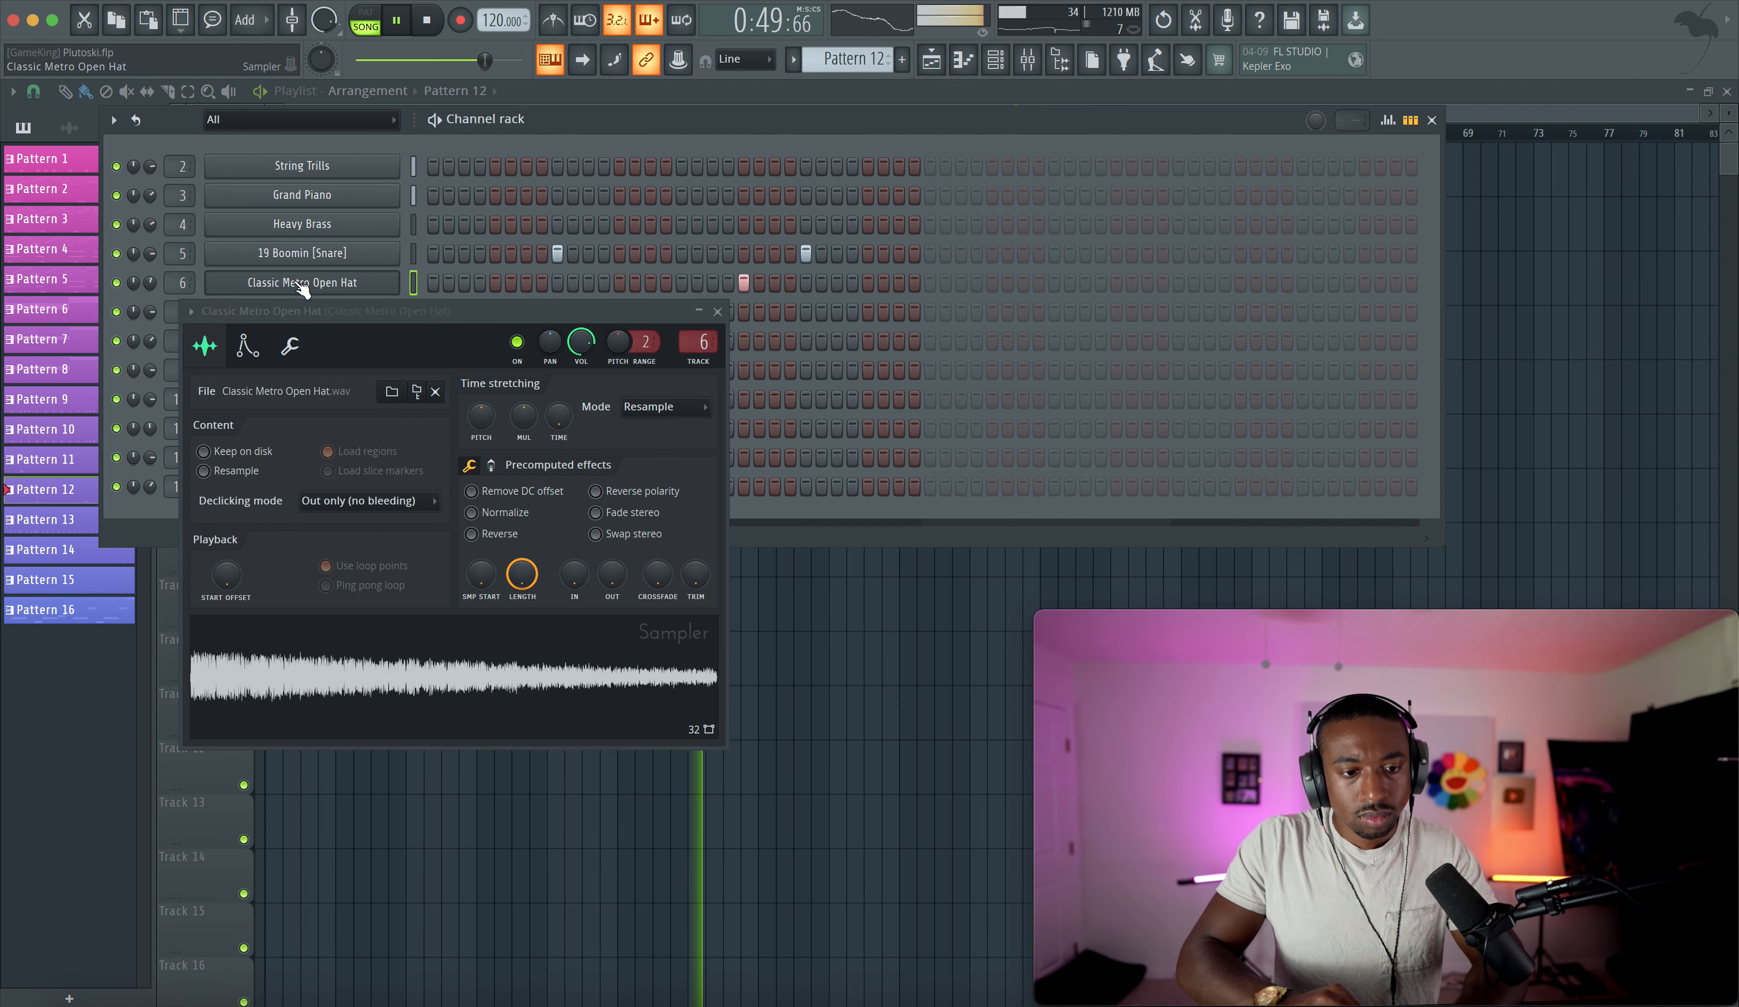
{"action": "left_click", "coordinate": [290, 346]}
{"action": "left_click", "coordinate": [717, 312]}
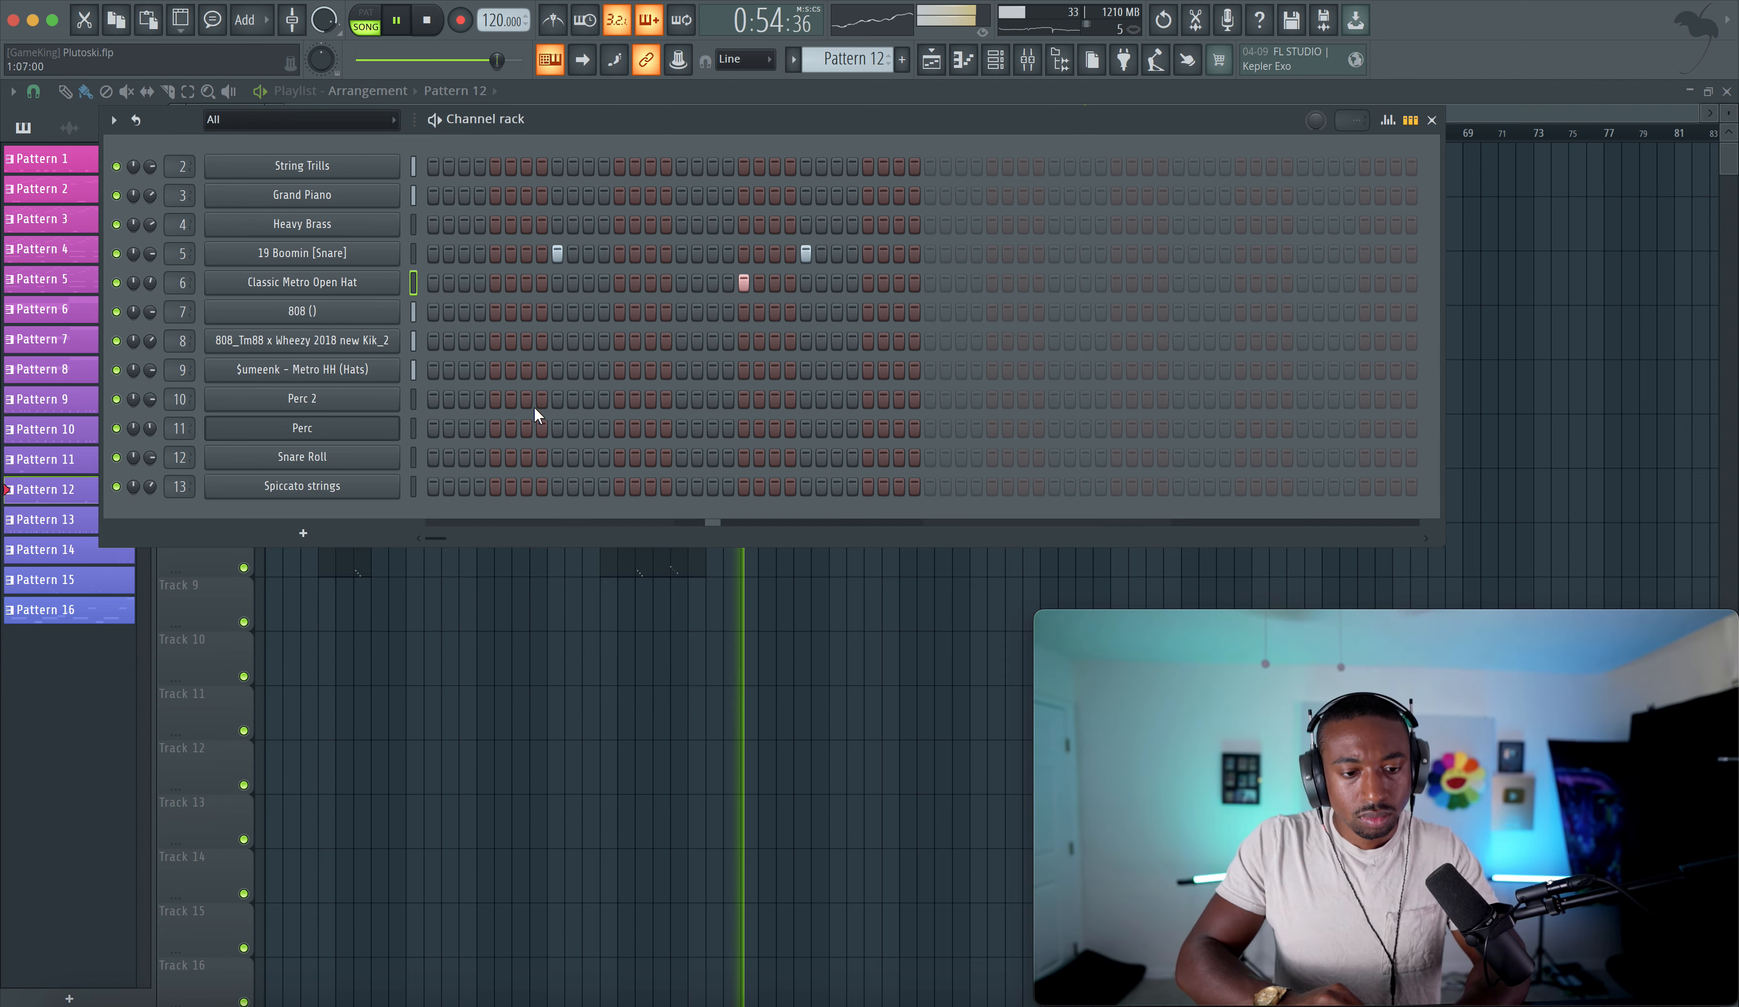
- Select Pattern 11 and place its clips on Track 9 at bars 17, 21, 25 and 29
{"action": "mouse_move", "coordinate": [850, 60]}
{"action": "left_mouse_down"}
{"action": "mouse_move", "coordinate": [850, 39]}
{"action": "mouse_move", "coordinate": [850, 64]}
{"action": "left_mouse_up"}
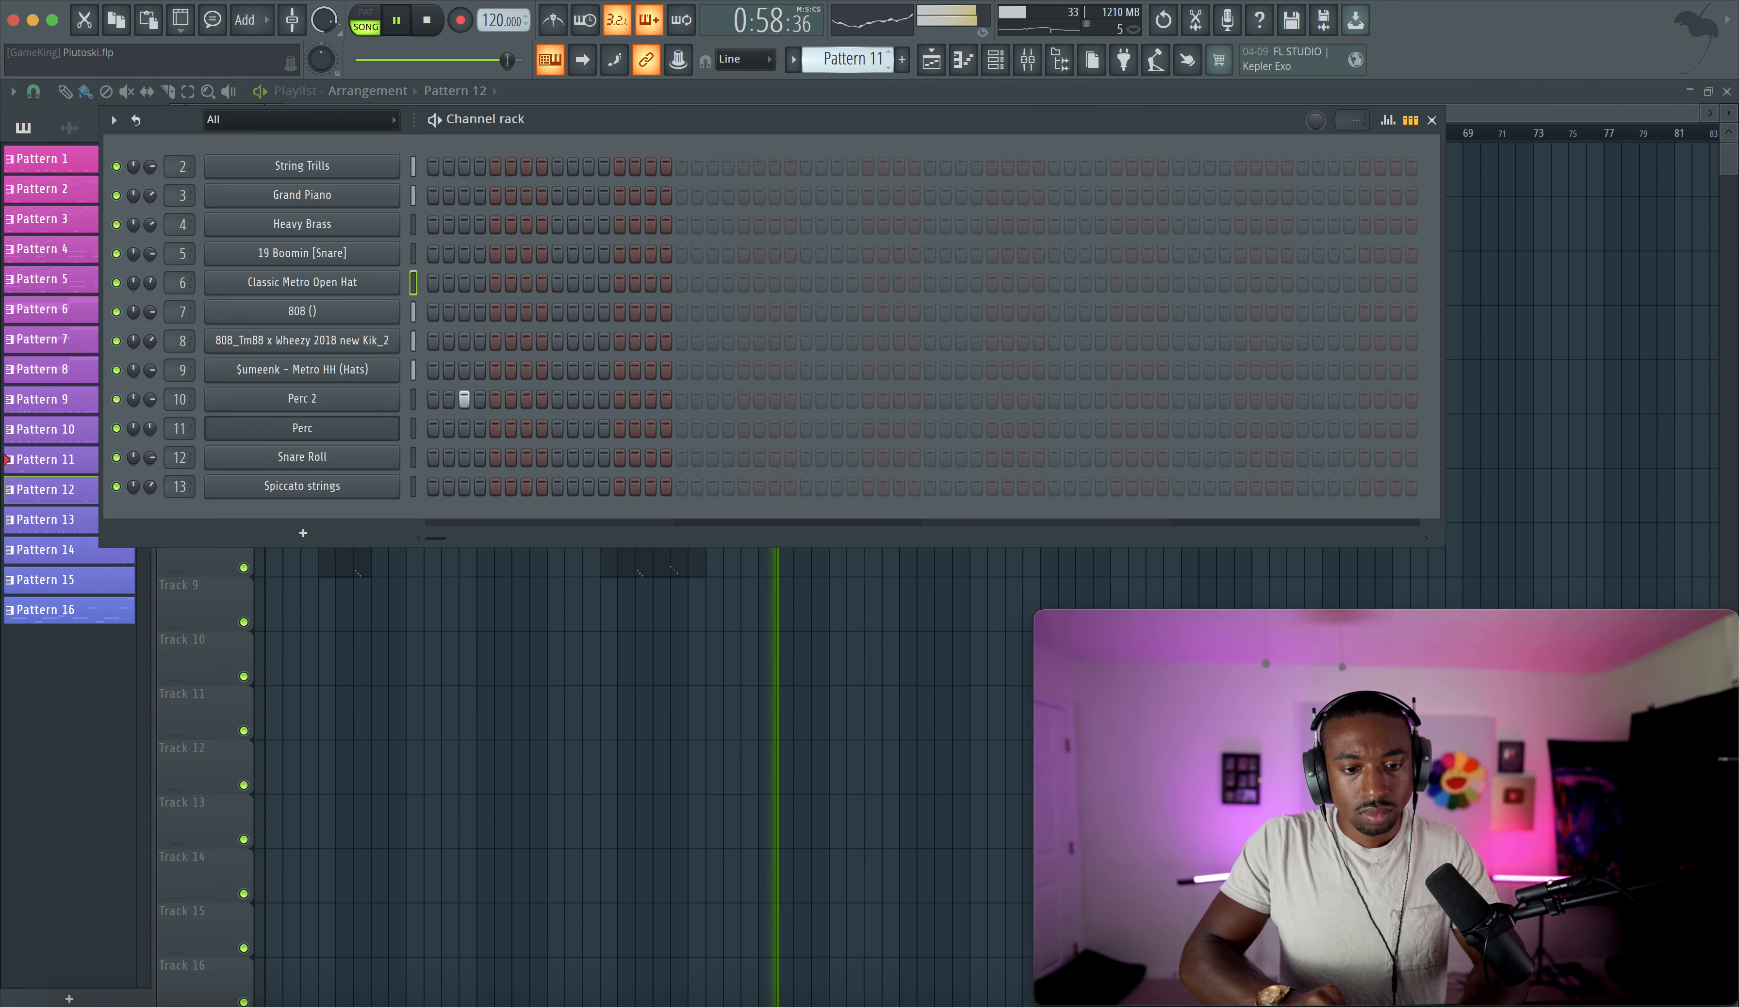
{"action": "right_click", "coordinate": [607, 779]}
{"action": "scroll", "coordinate": [600, 792], "scroll_direction": "up", "scroll_amount": 4}
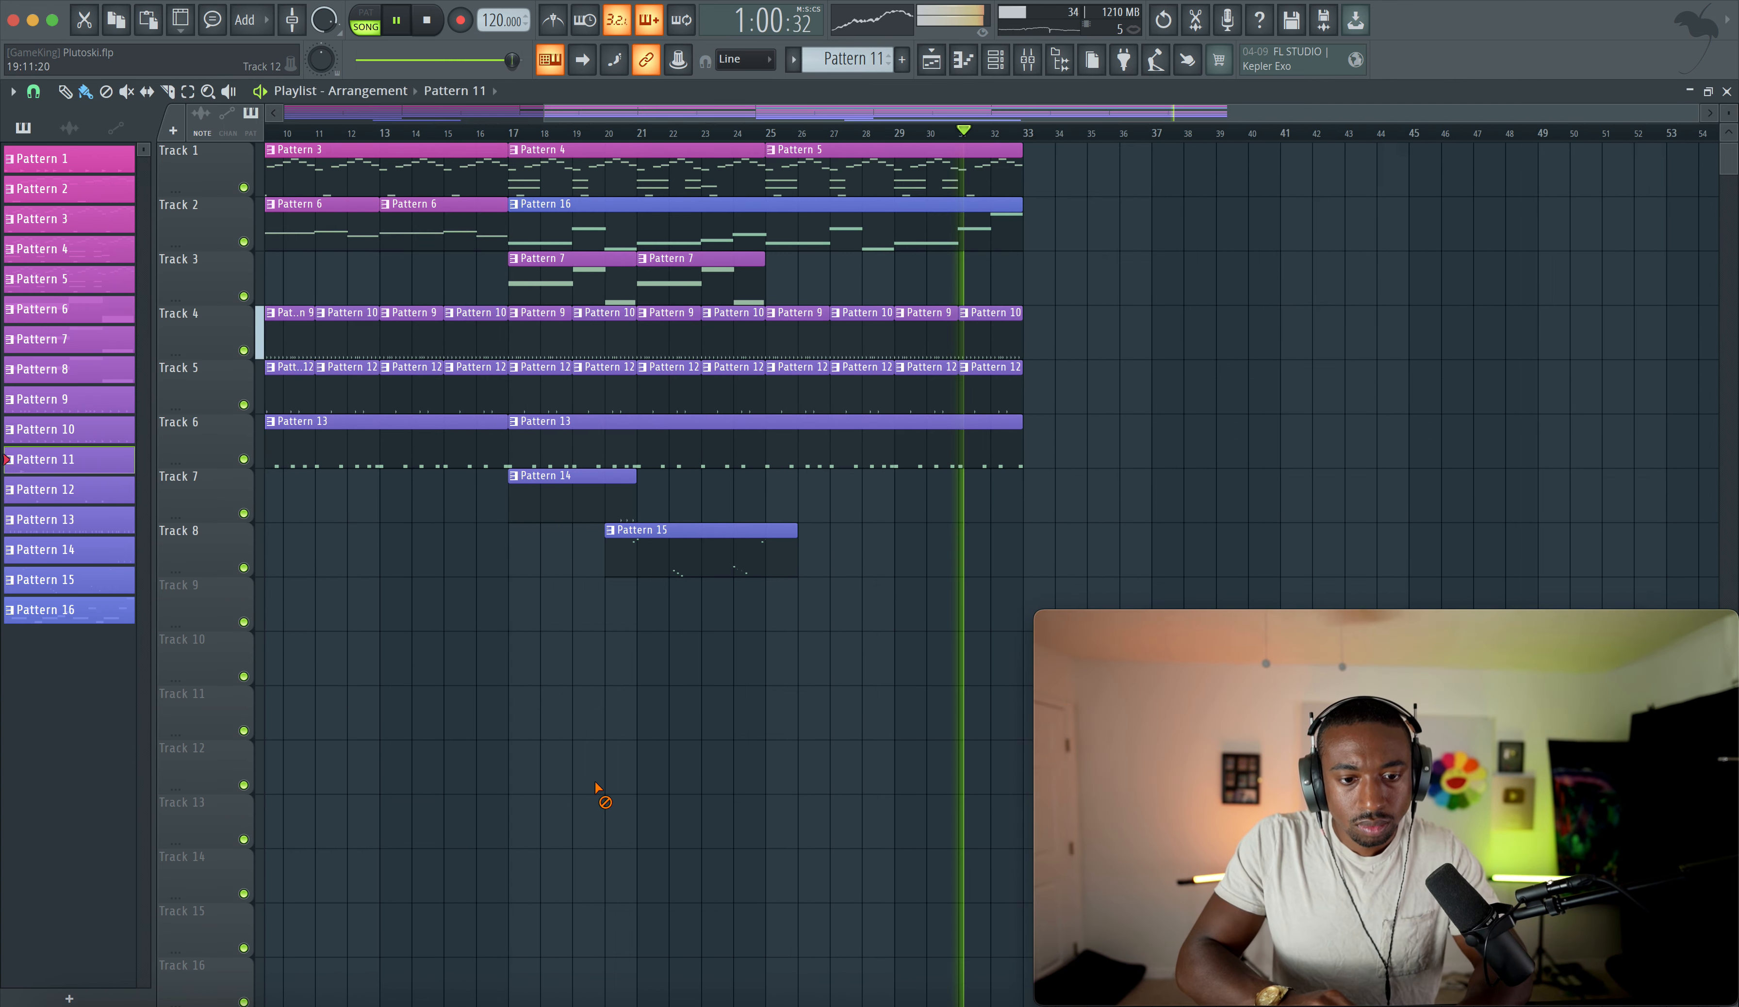
{"action": "left_click_drag", "start_coordinate": [516, 609], "coordinate": [648, 610]}
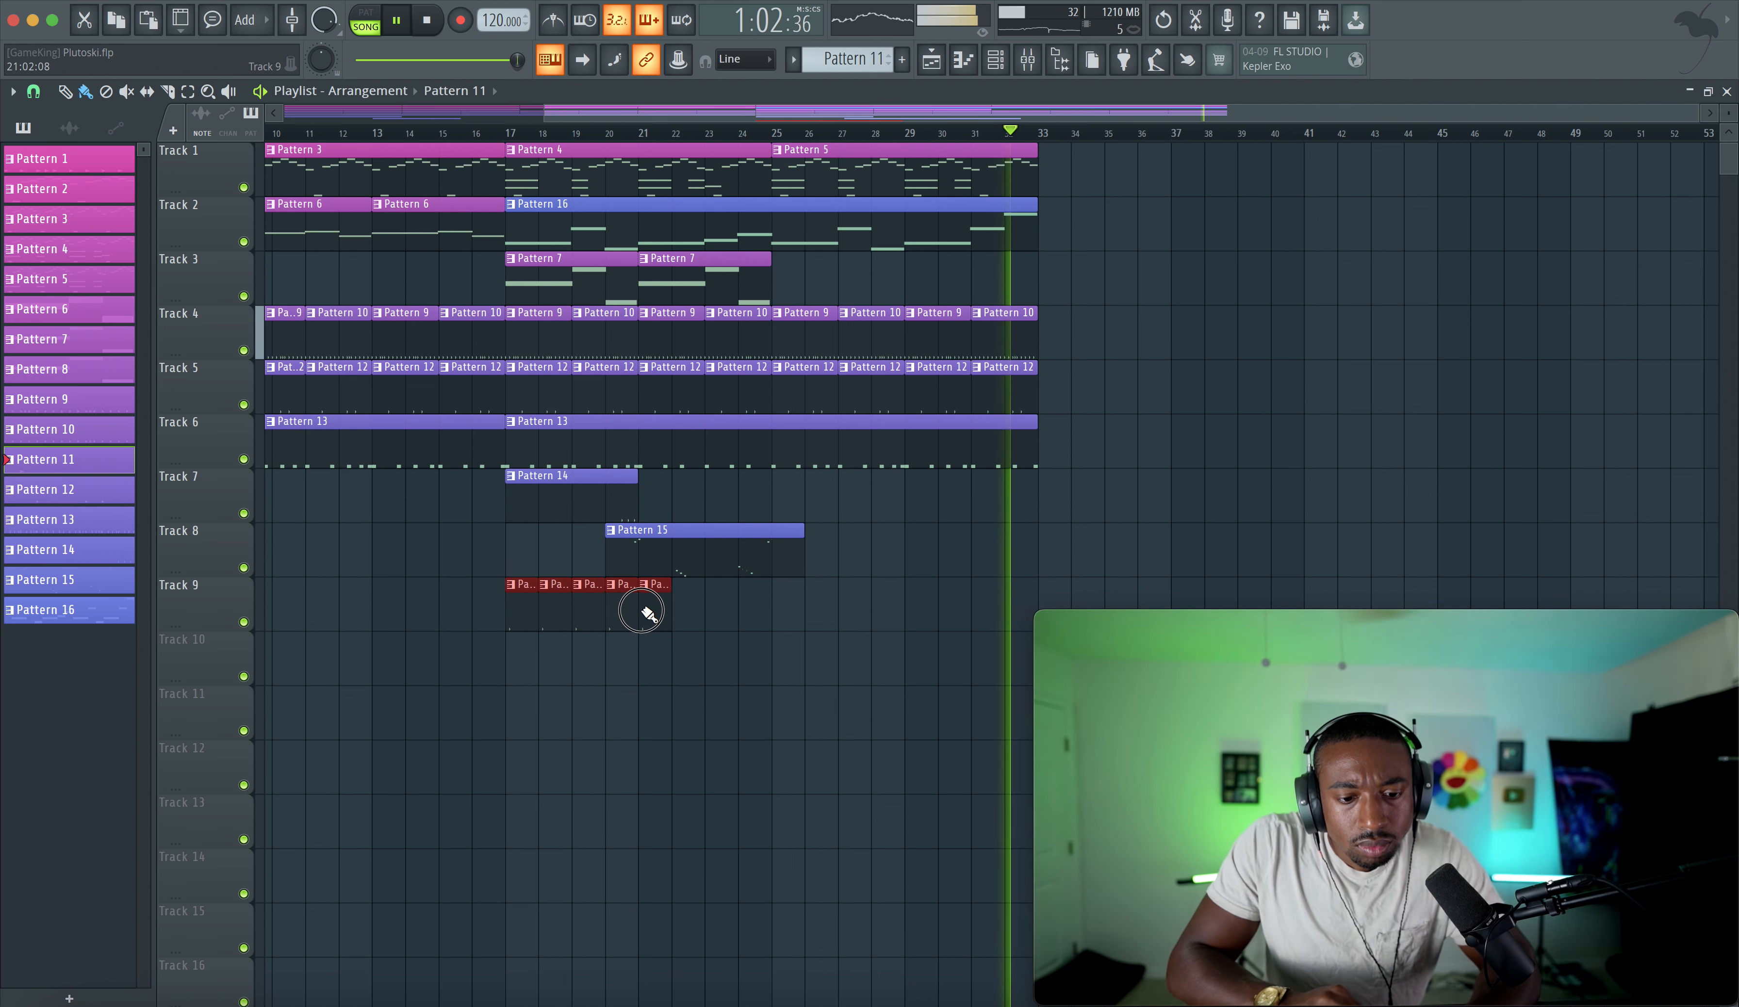
{"action": "right_click", "coordinate": [574, 606]}
{"action": "right_click", "coordinate": [557, 606]}
{"action": "right_click", "coordinate": [647, 611]}
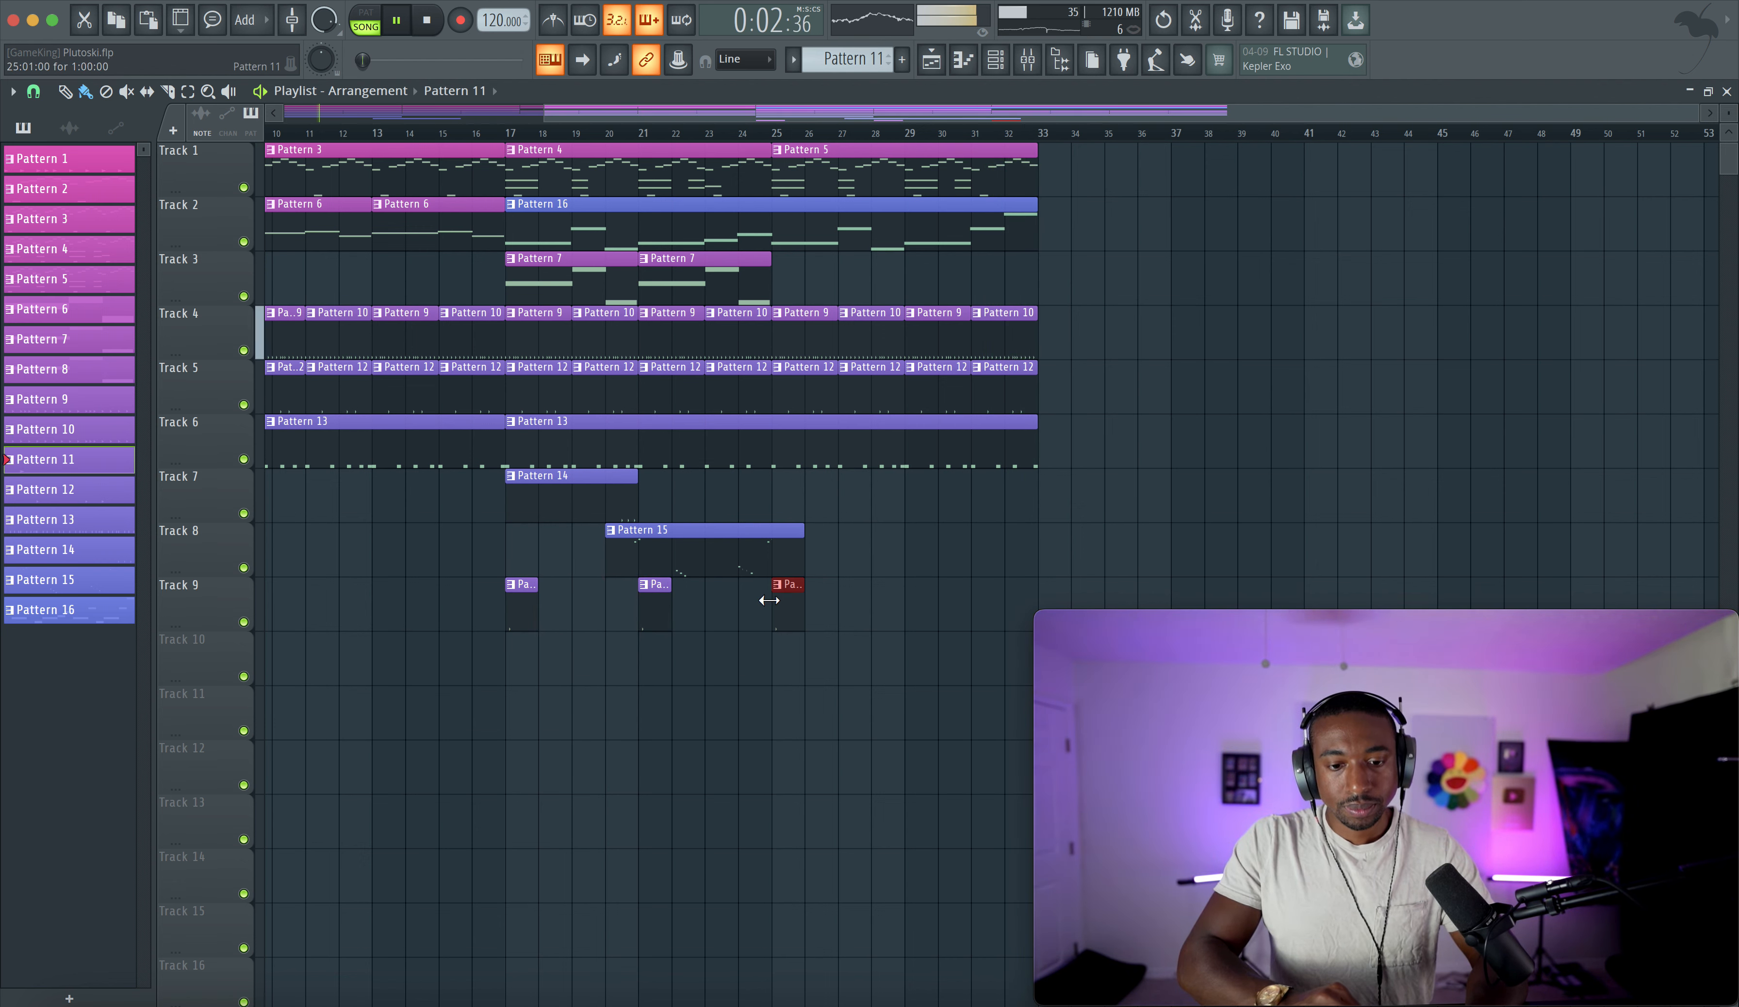
- Add Pattern 11 clips on Track 9 at bars 1, 5, 9 and 13
{"action": "scroll", "coordinate": [906, 606], "scroll_direction": "left", "scroll_amount": 5}
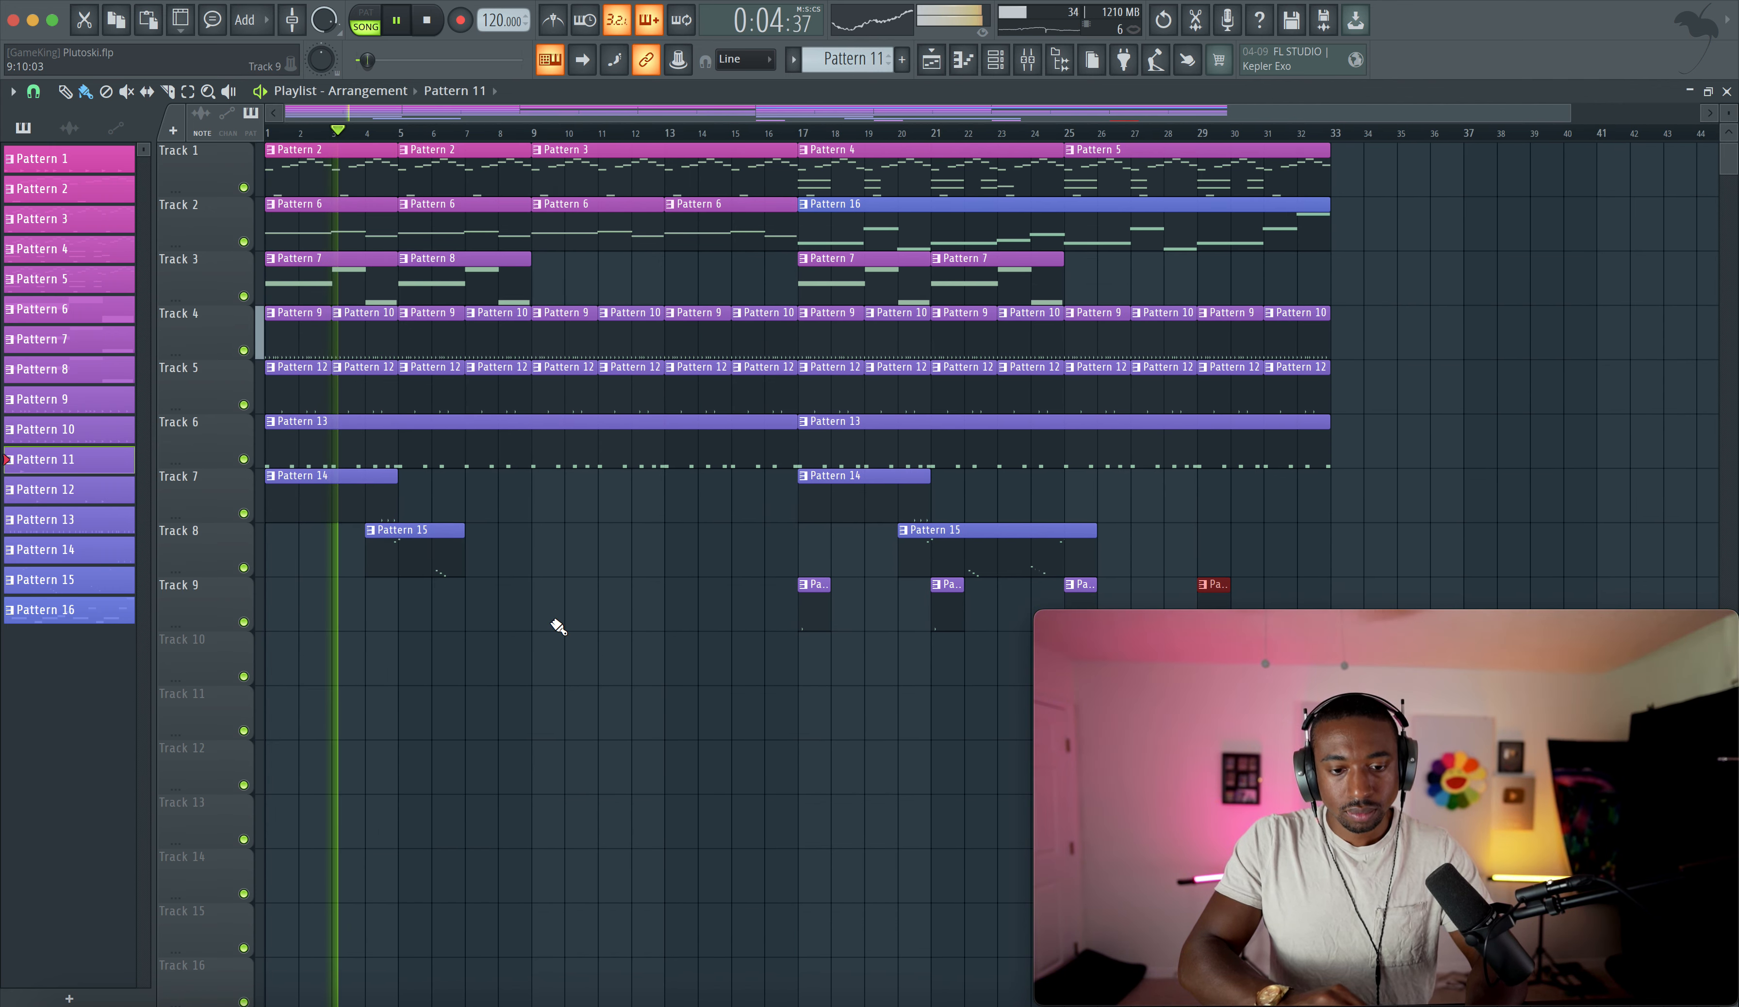
{"action": "left_click", "coordinate": [284, 613]}
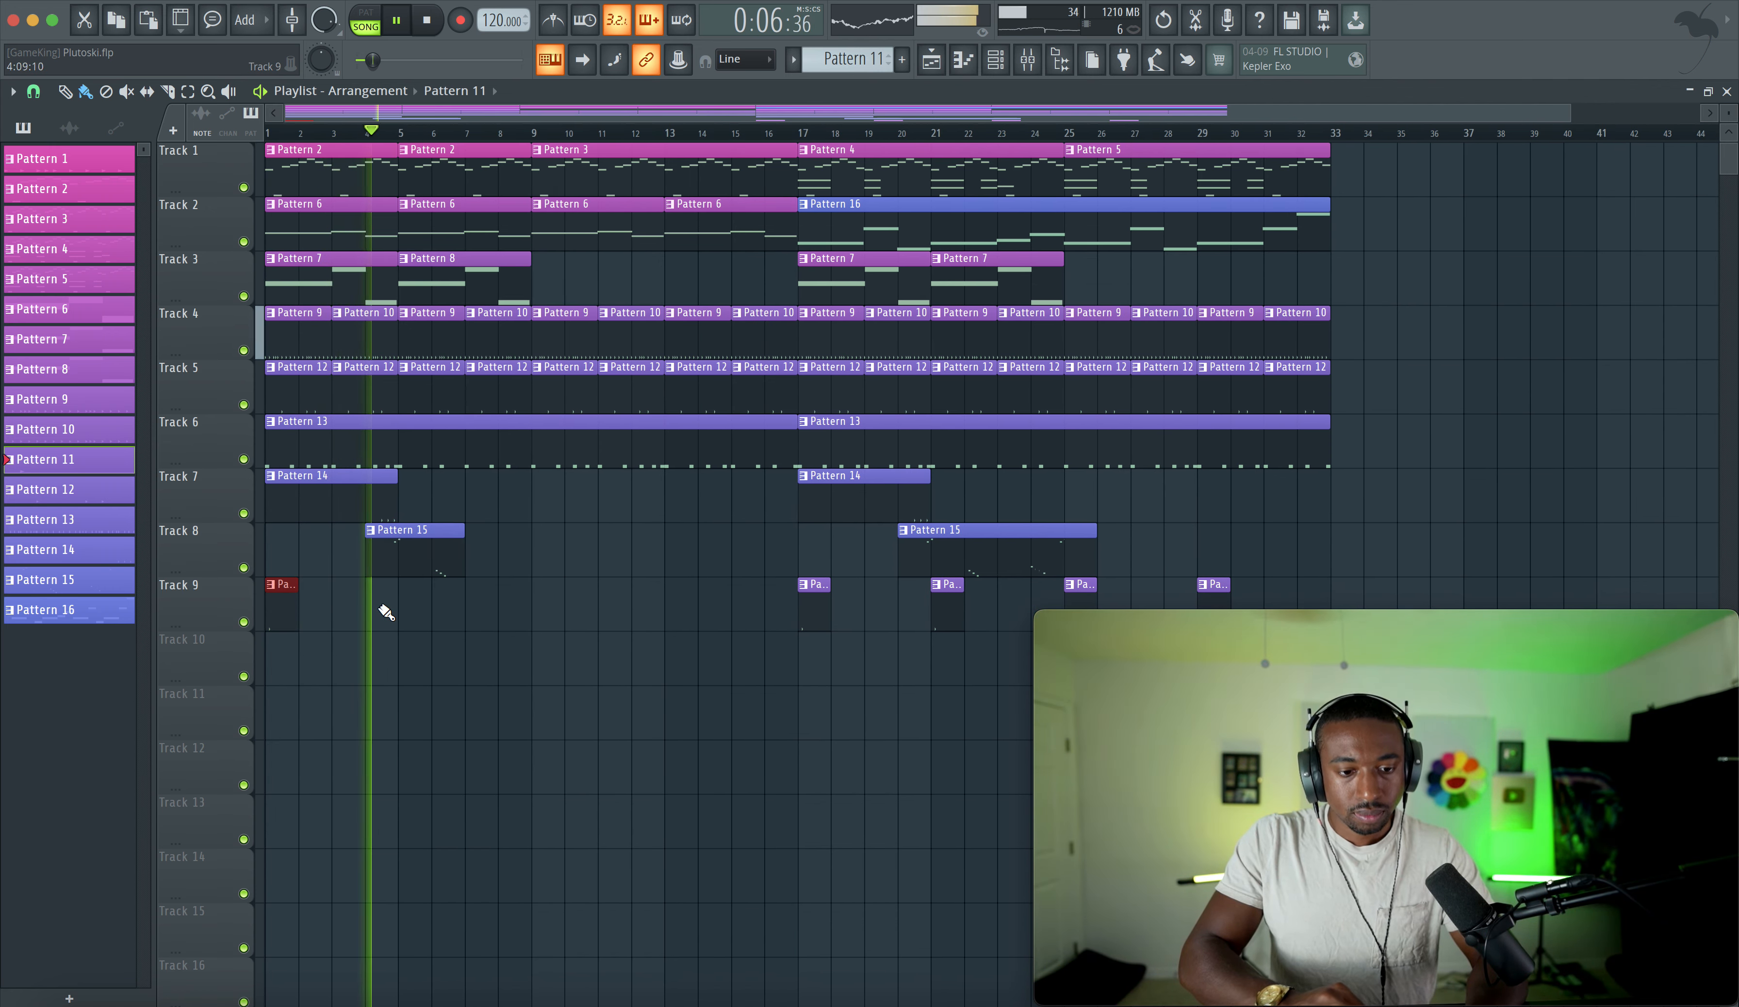
{"action": "left_click", "coordinate": [409, 607]}
{"action": "left_click", "coordinate": [536, 609]}
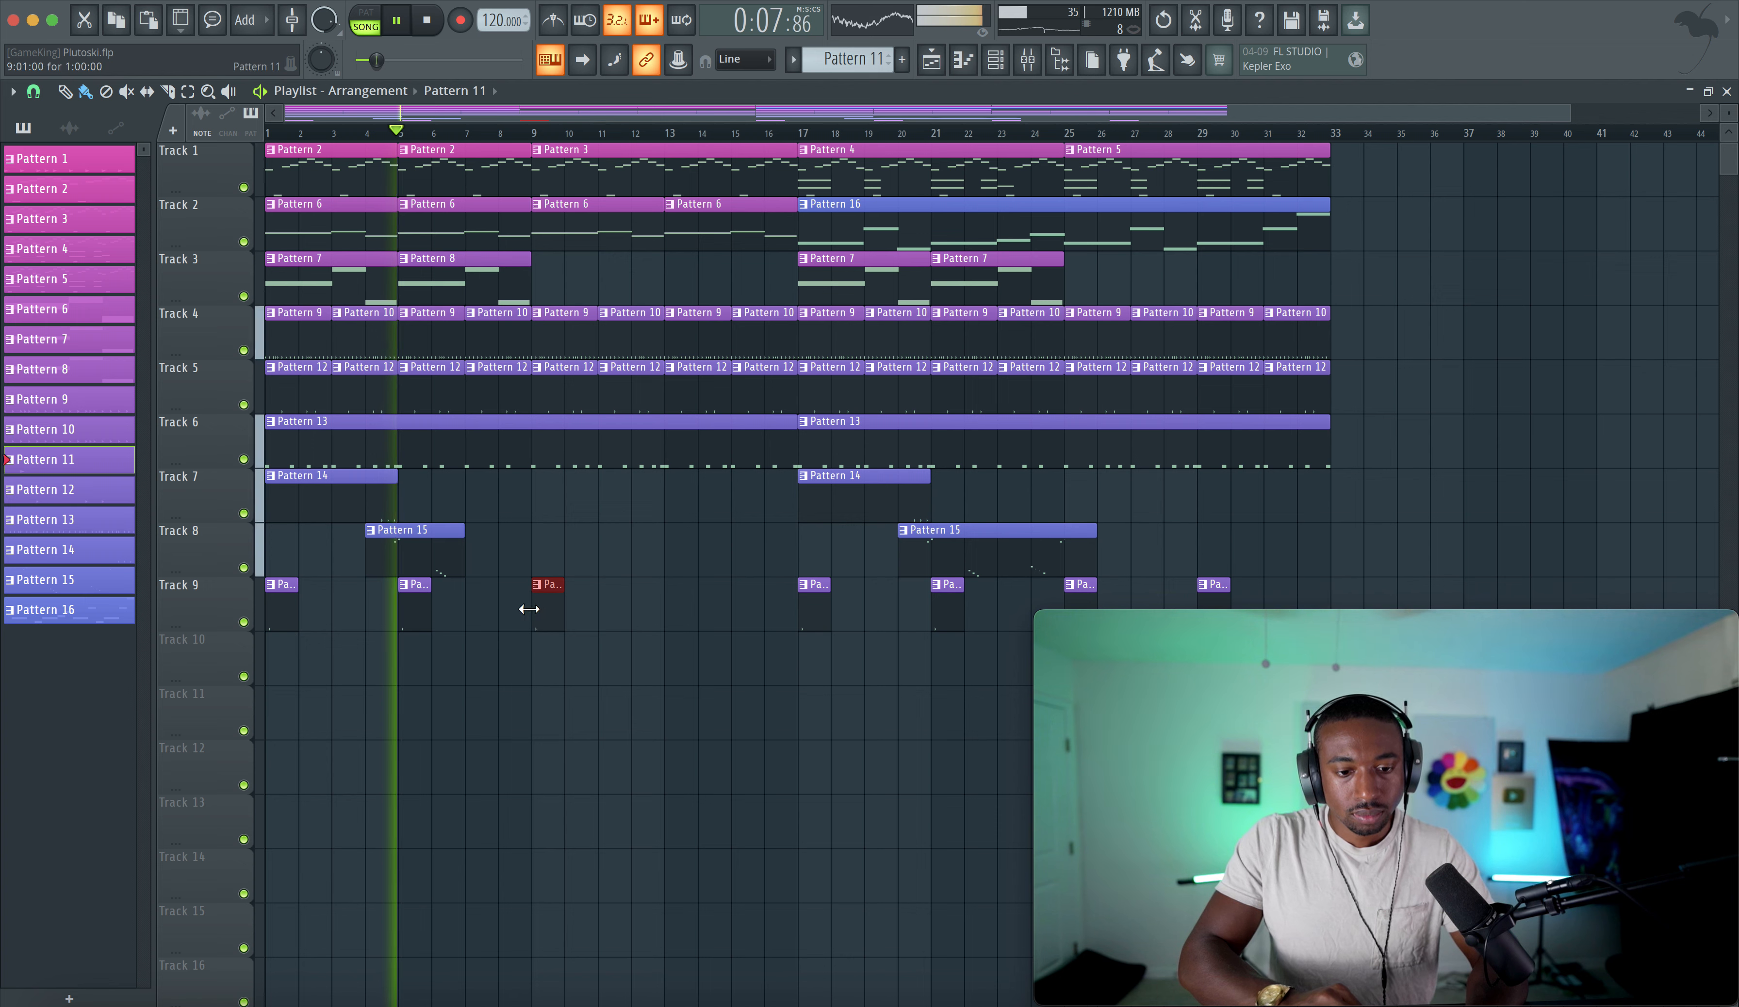
{"action": "left_click", "coordinate": [668, 612]}
{"action": "left_click", "coordinate": [995, 60]}
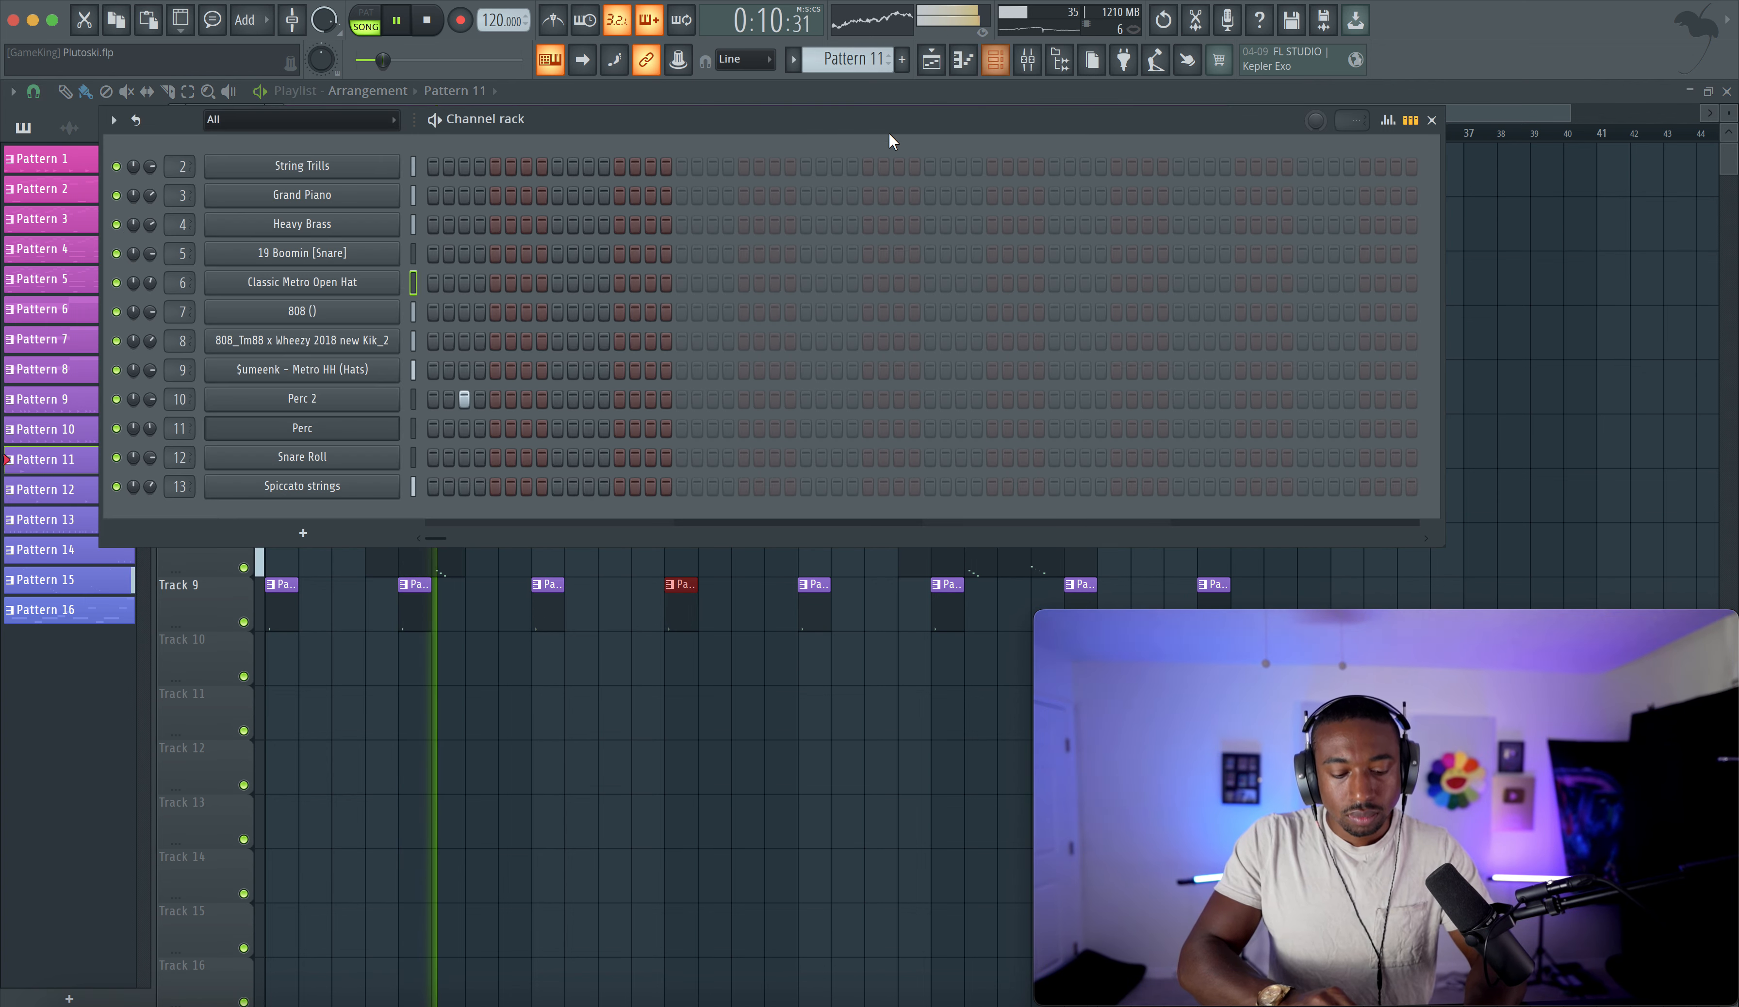
- Move the first Pattern 14 clip on Track 7 so it starts at bar 5
{"action": "left_click", "coordinate": [413, 457]}
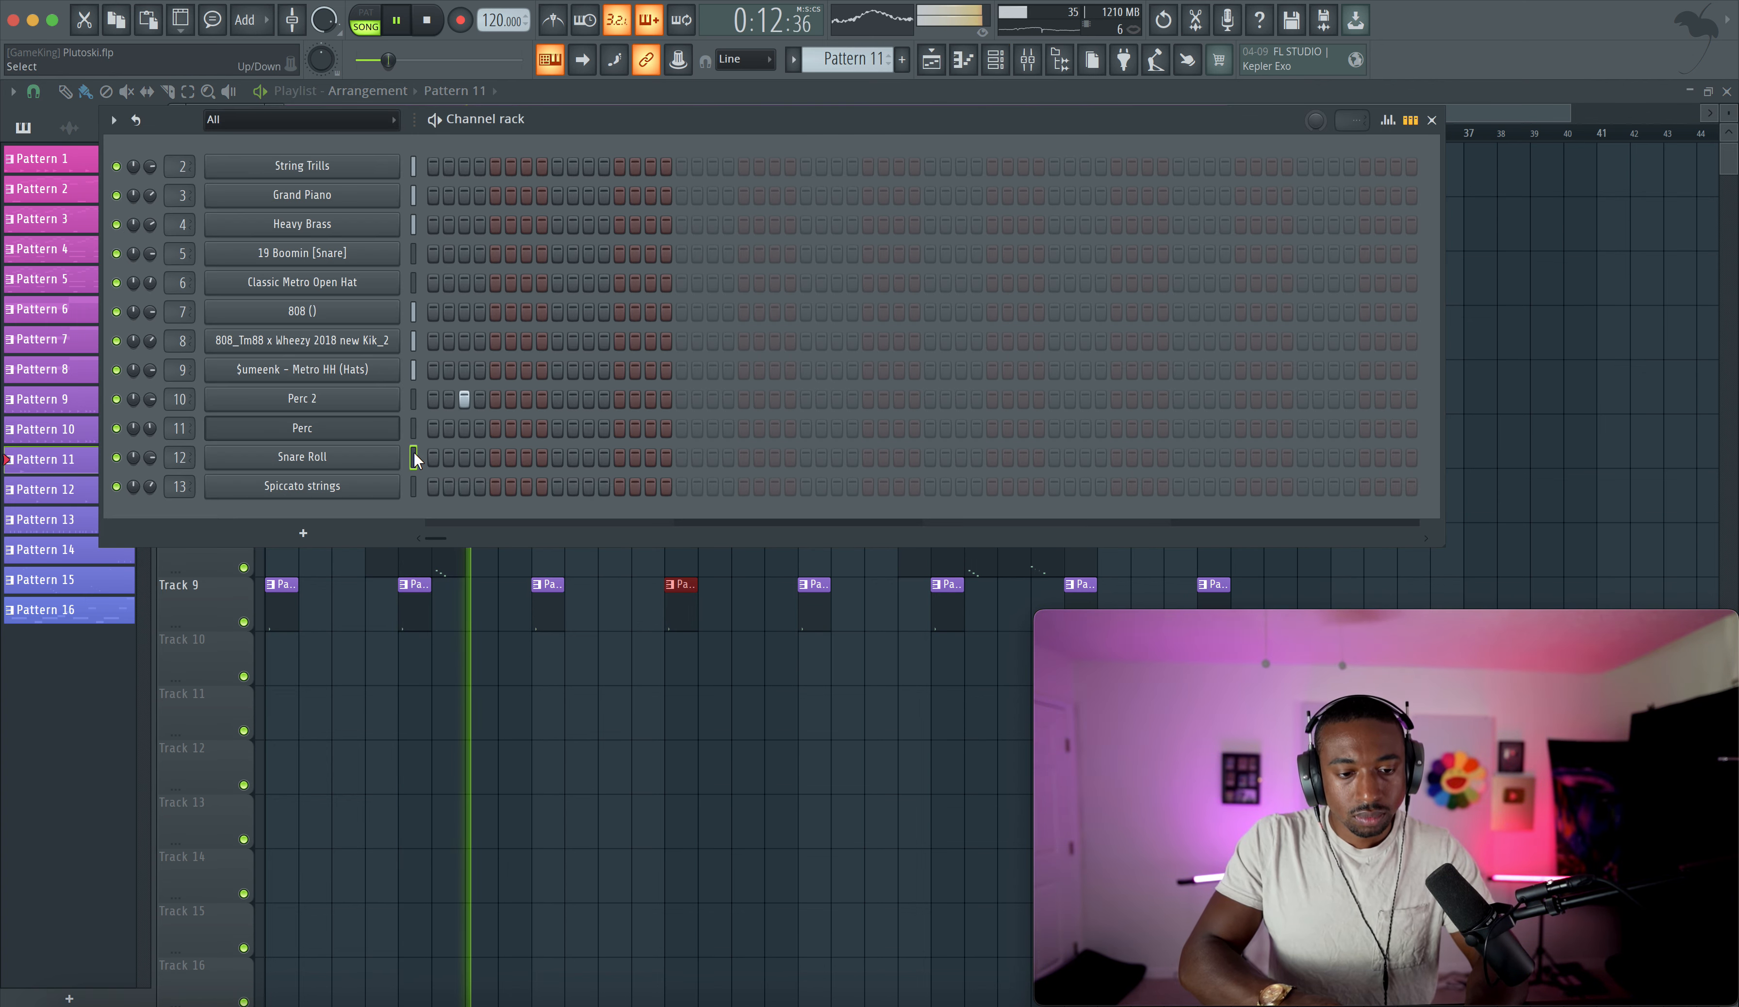
{"action": "left_click", "coordinate": [544, 627]}
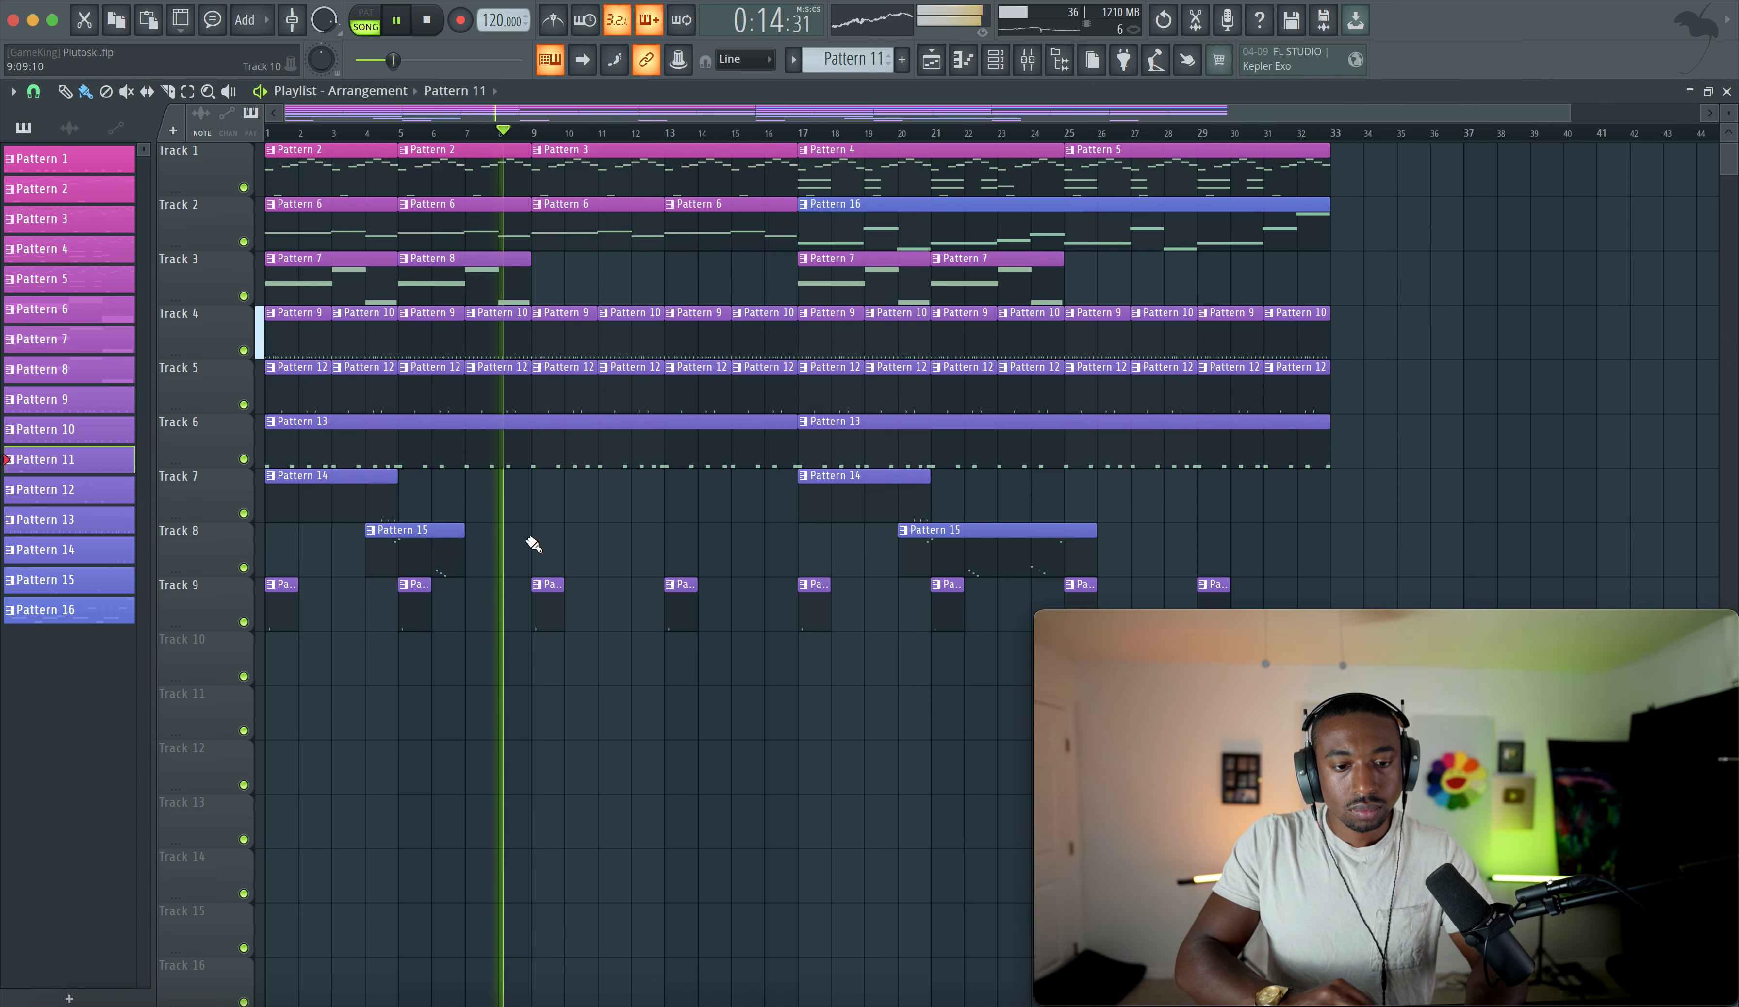
{"action": "left_click_drag", "start_coordinate": [353, 493], "coordinate": [487, 494]}
{"action": "left_click", "coordinate": [465, 135]}
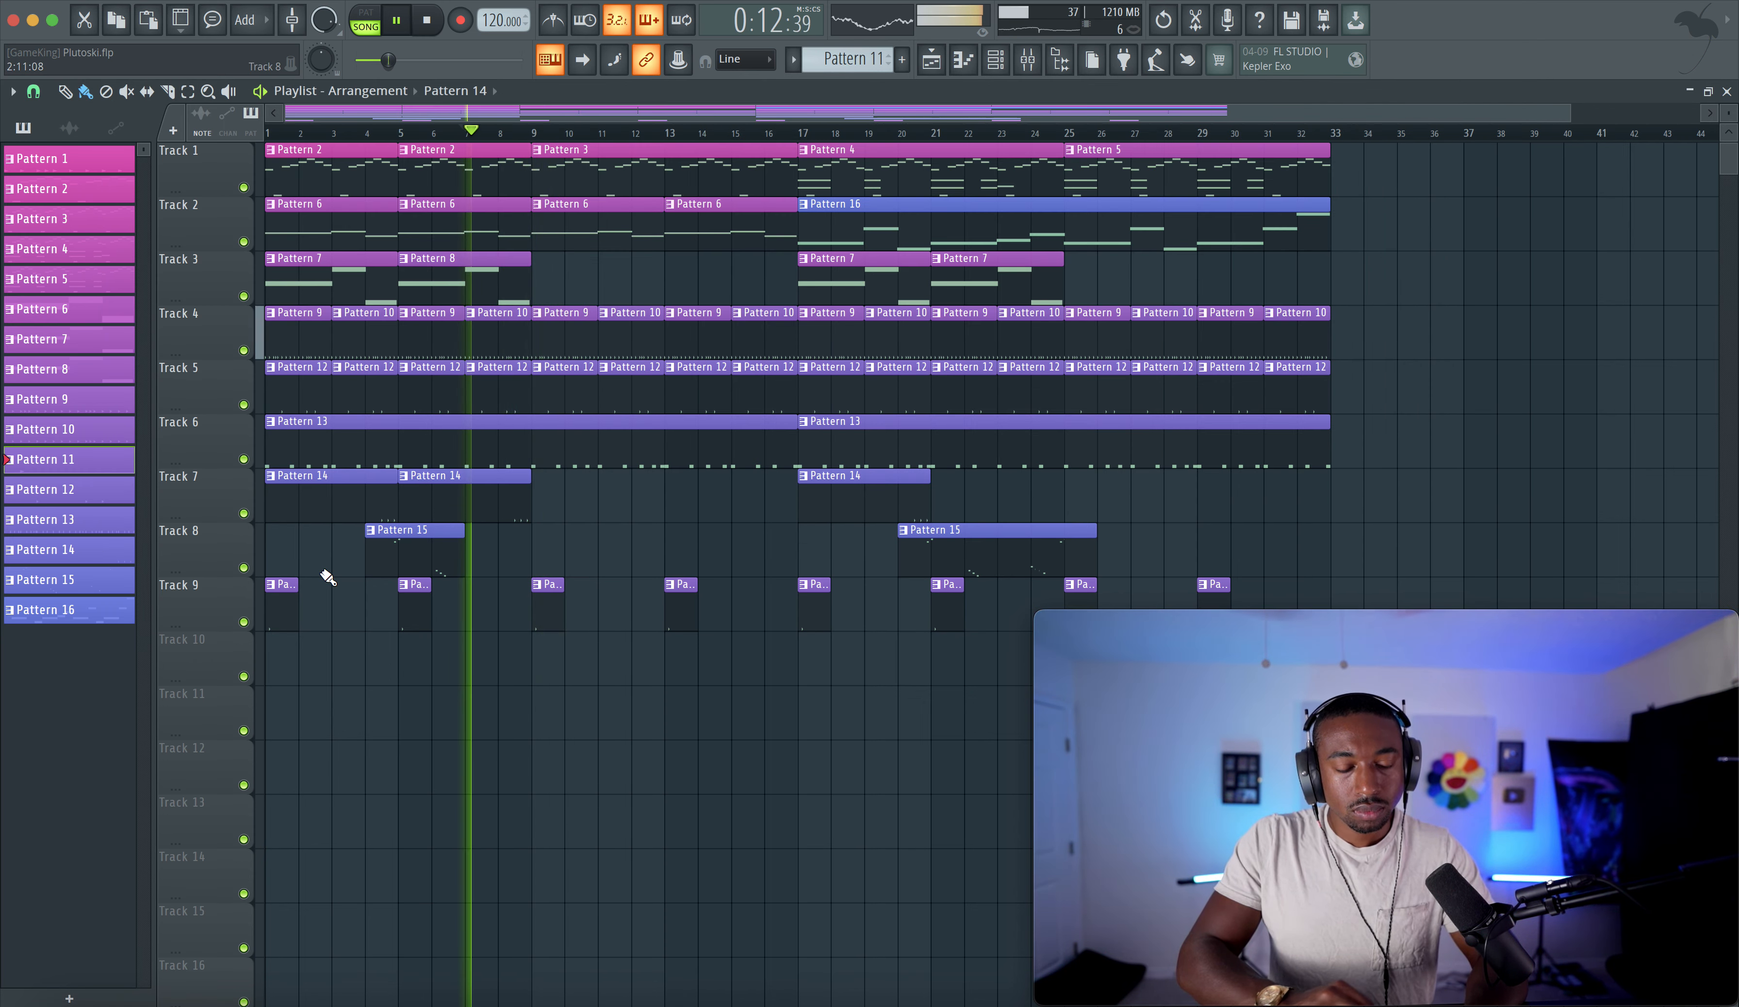
{"action": "right_click", "coordinate": [361, 498]}
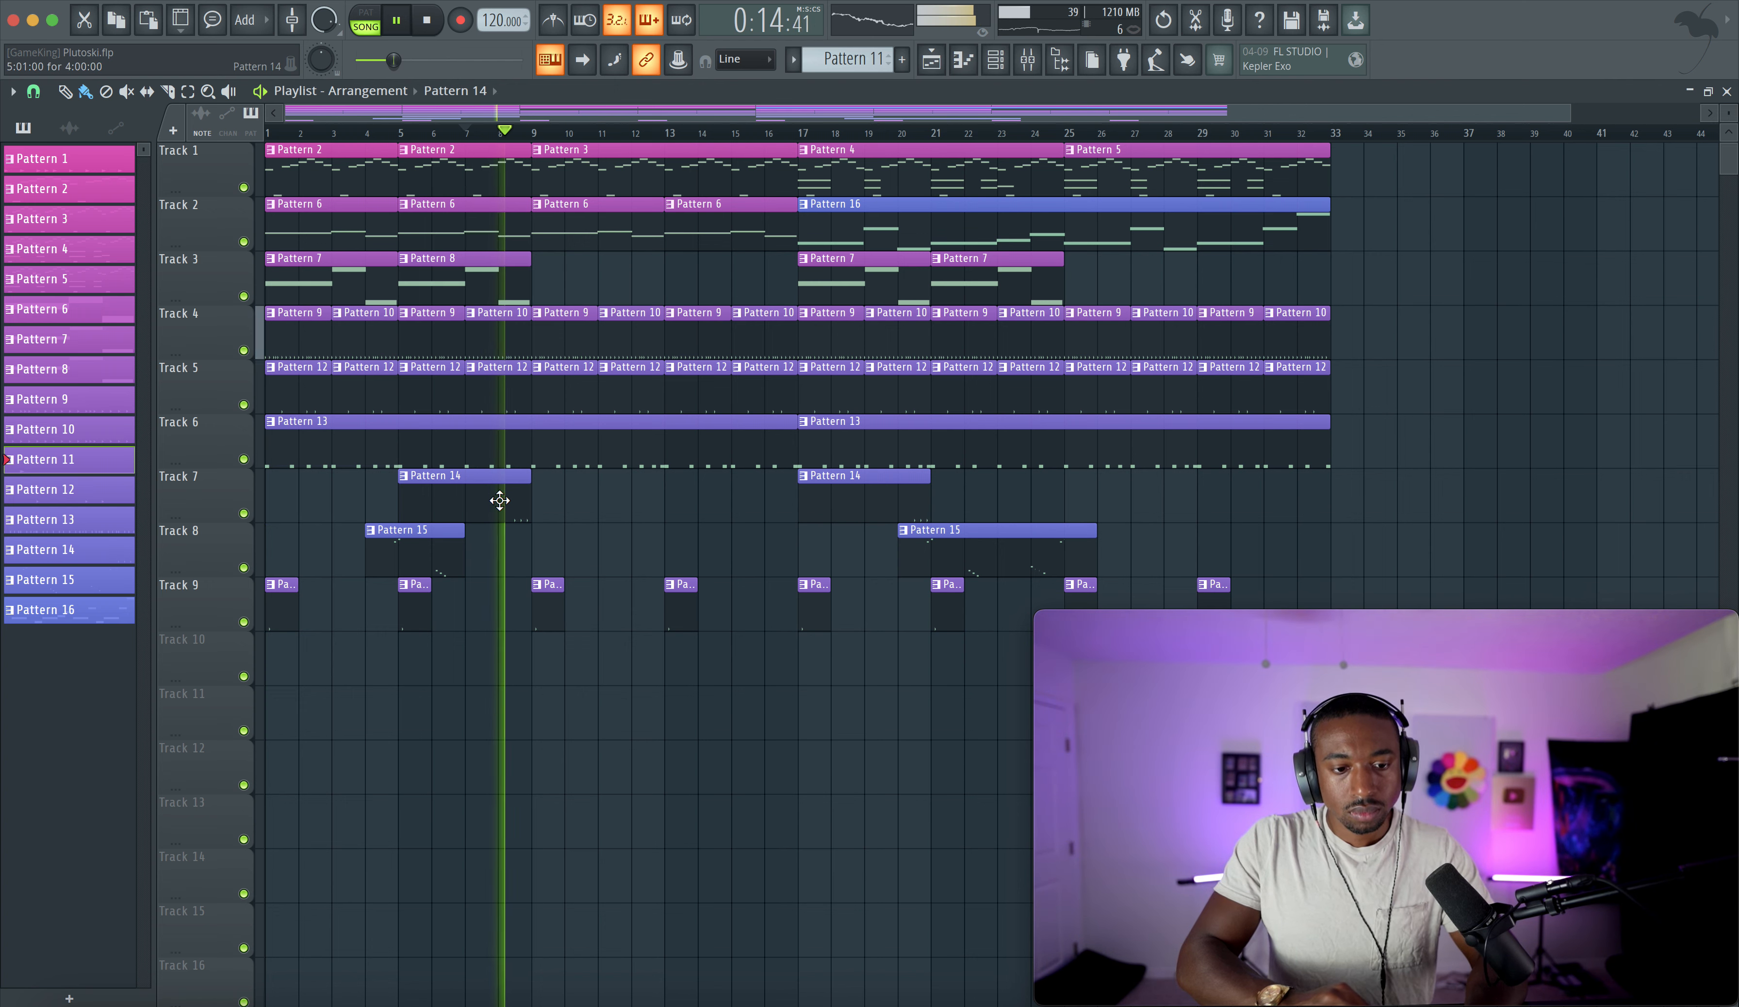
- Open the channel rack and review the 19 Boomin [Snare] channel settings, opening and closing them twice
{"action": "left_click", "coordinate": [33, 91]}
{"action": "left_click", "coordinate": [52, 385]}
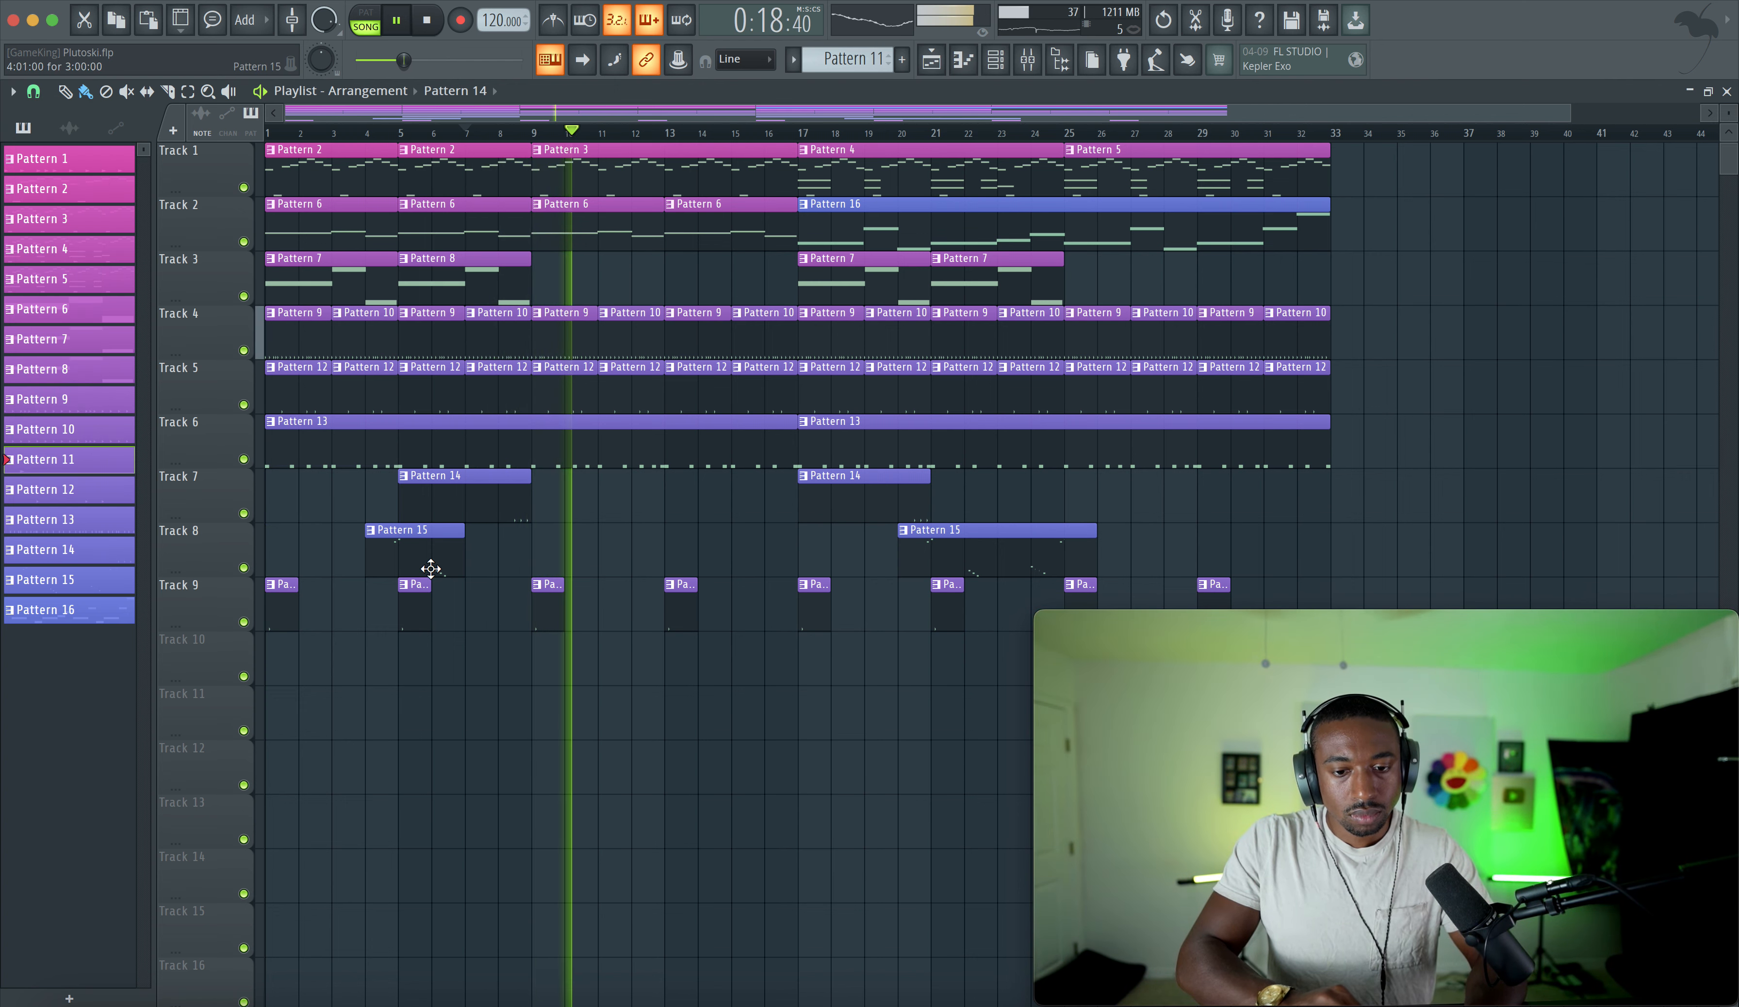
{"action": "left_click", "coordinate": [996, 59]}
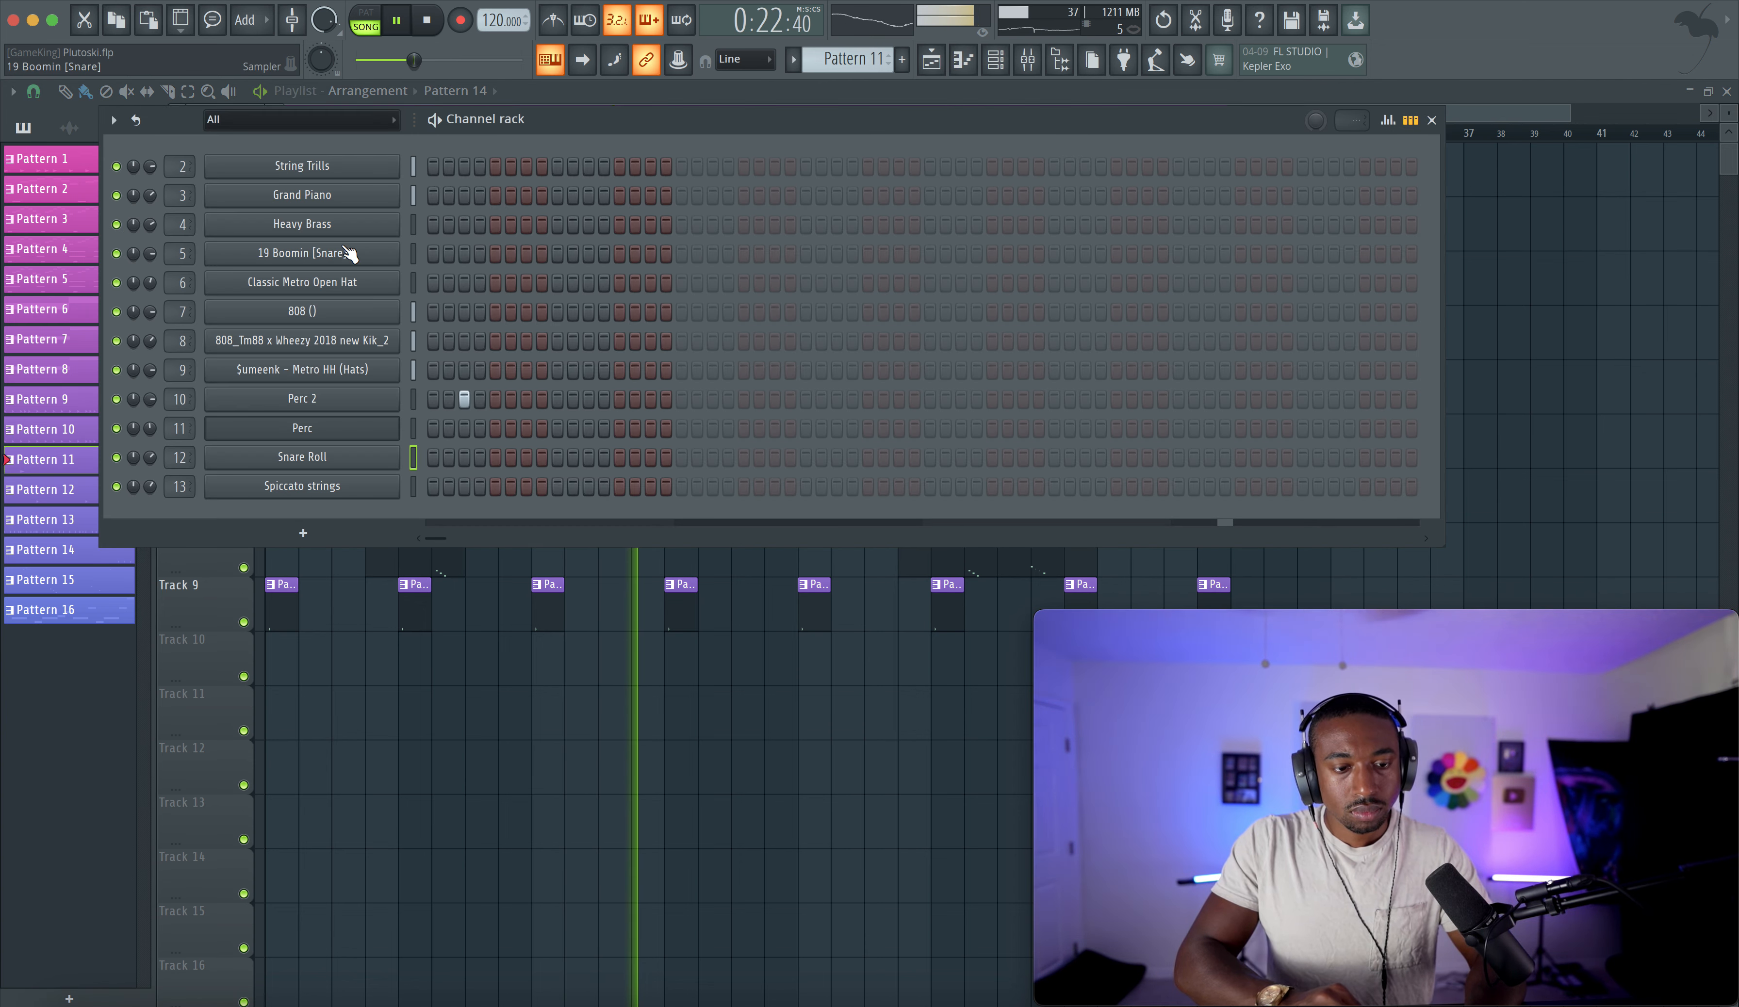
{"action": "left_click", "coordinate": [328, 256]}
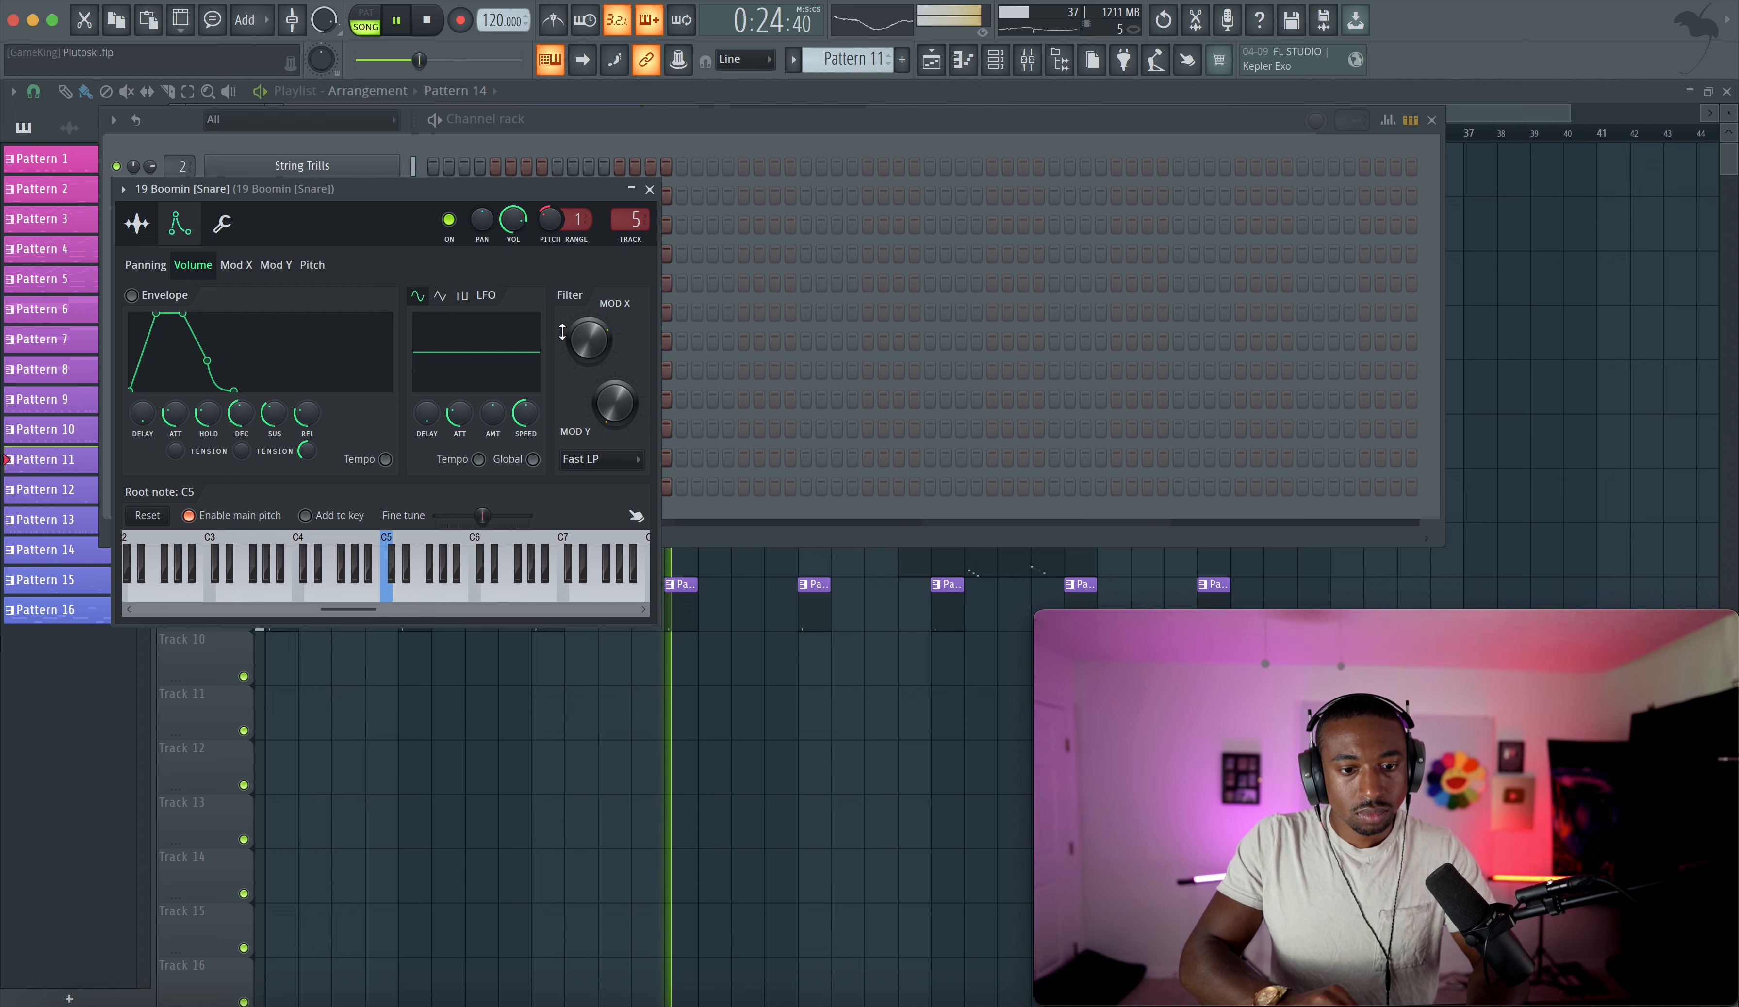
{"action": "scroll", "coordinate": [586, 348], "scroll_direction": "up", "scroll_amount": 4}
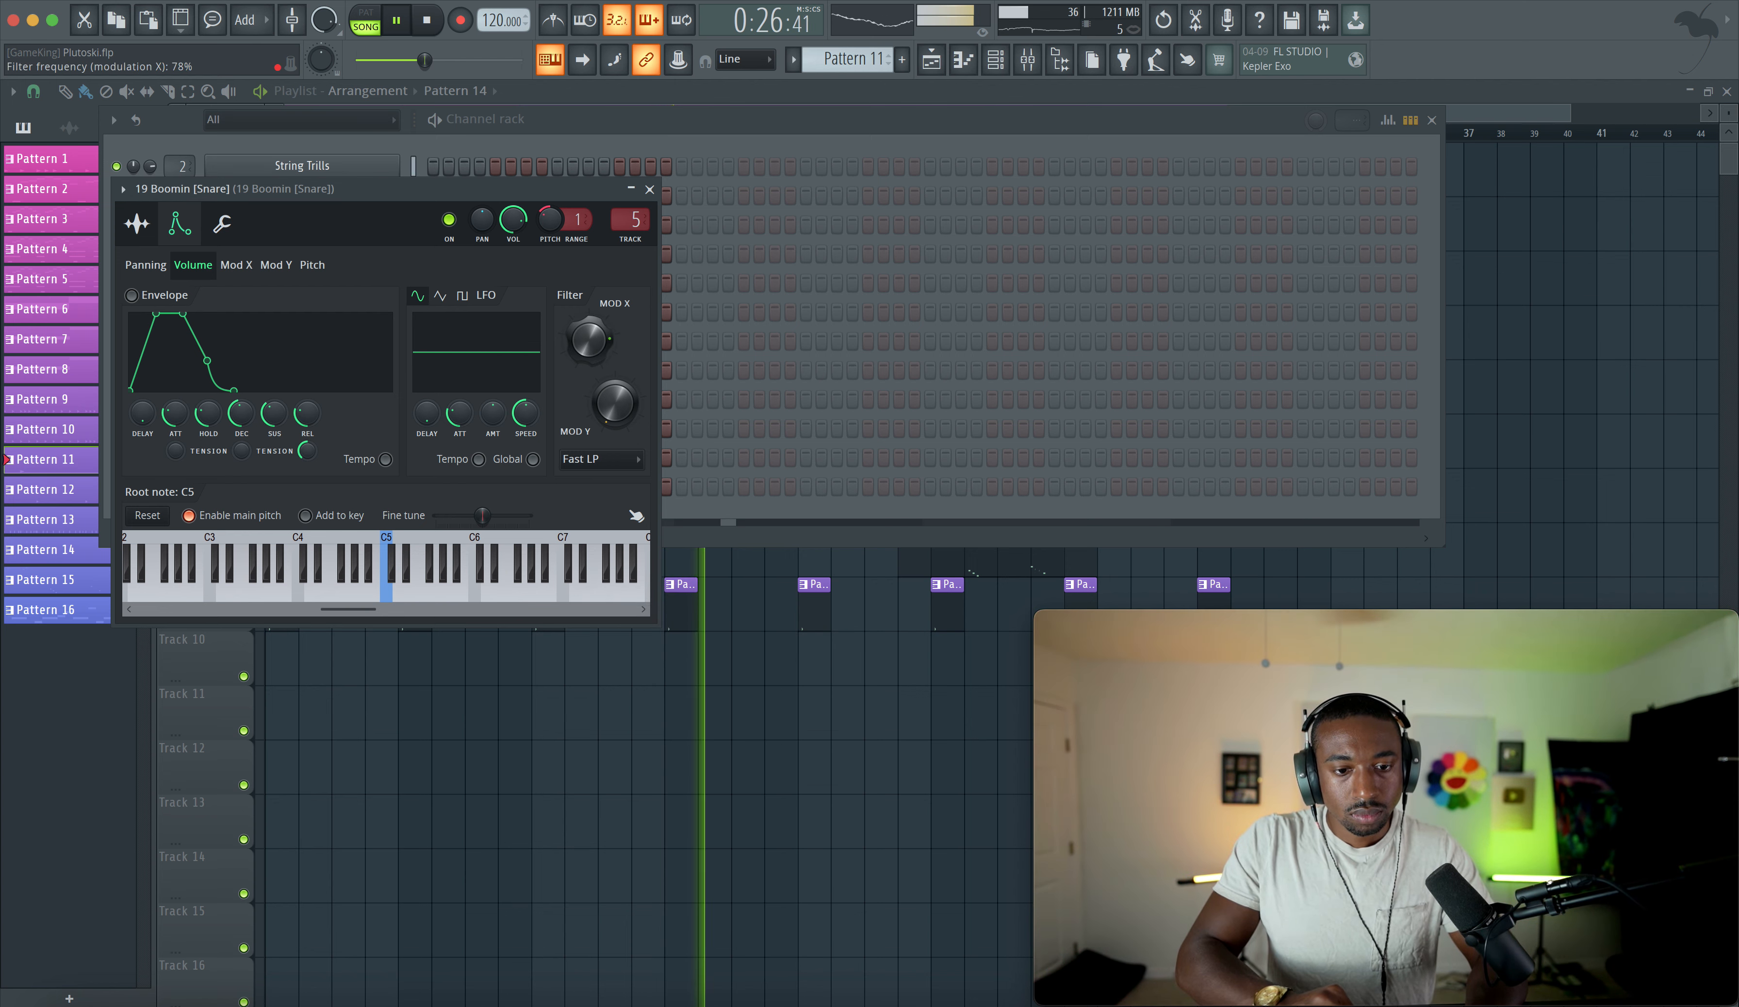
{"action": "left_click", "coordinate": [650, 188]}
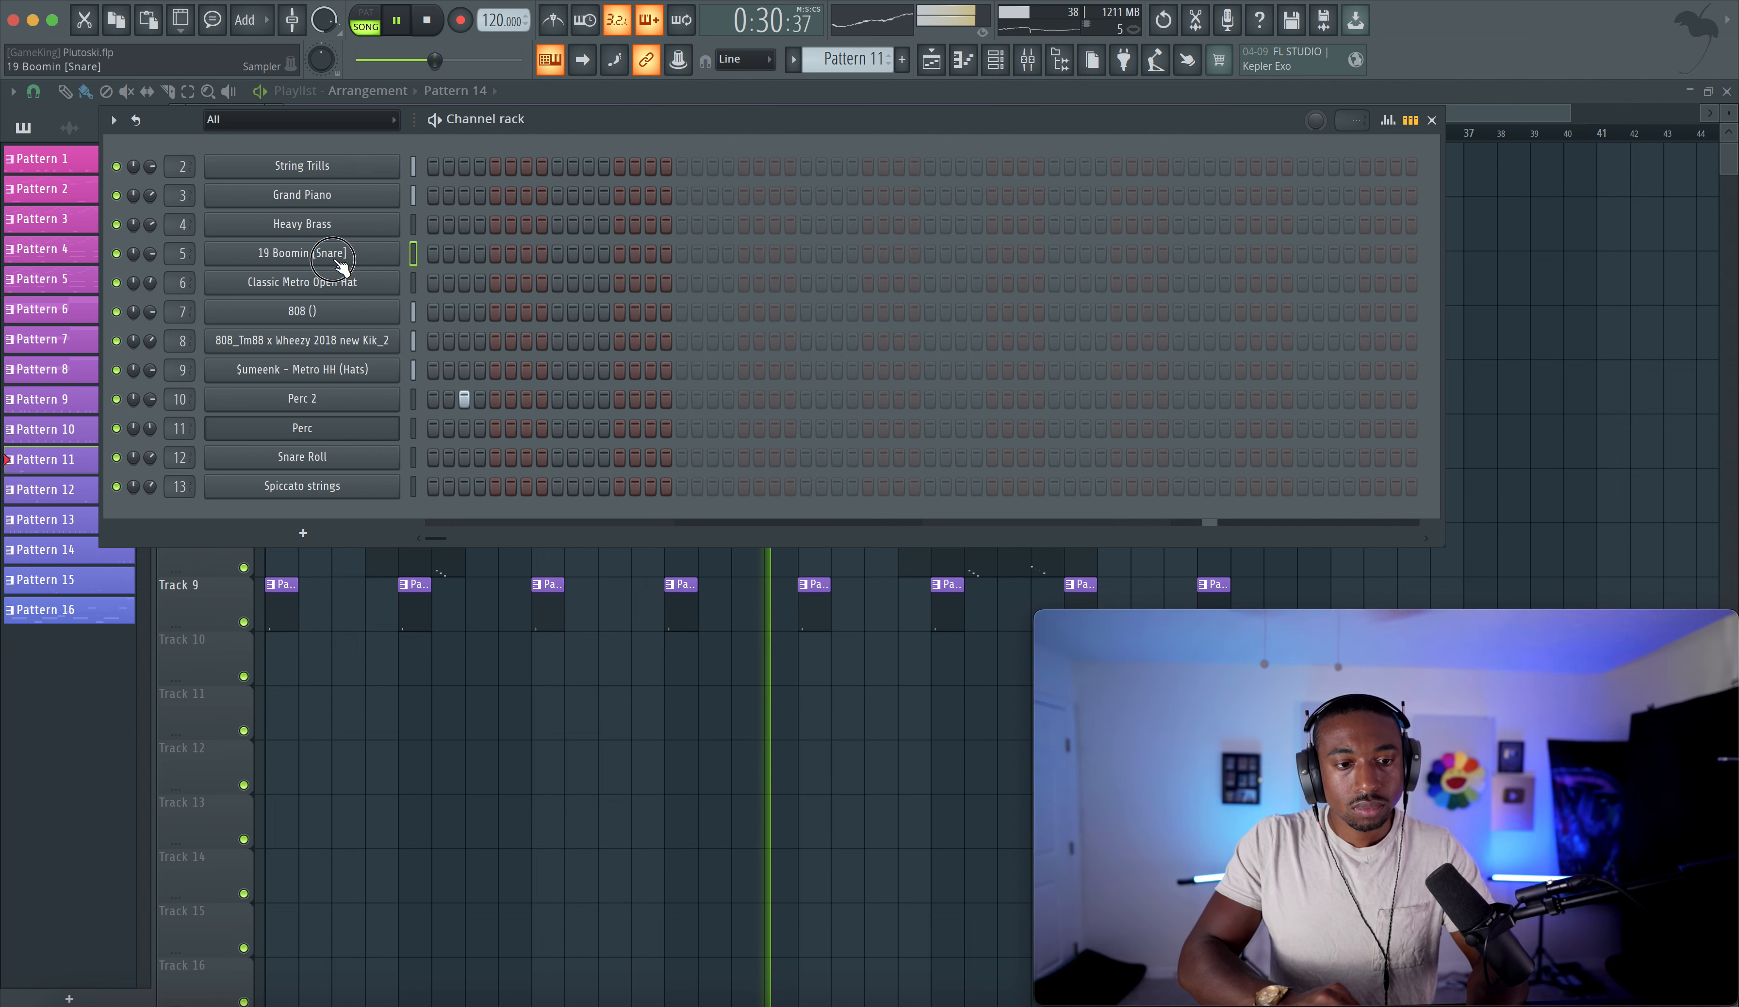
{"action": "left_click", "coordinate": [342, 255]}
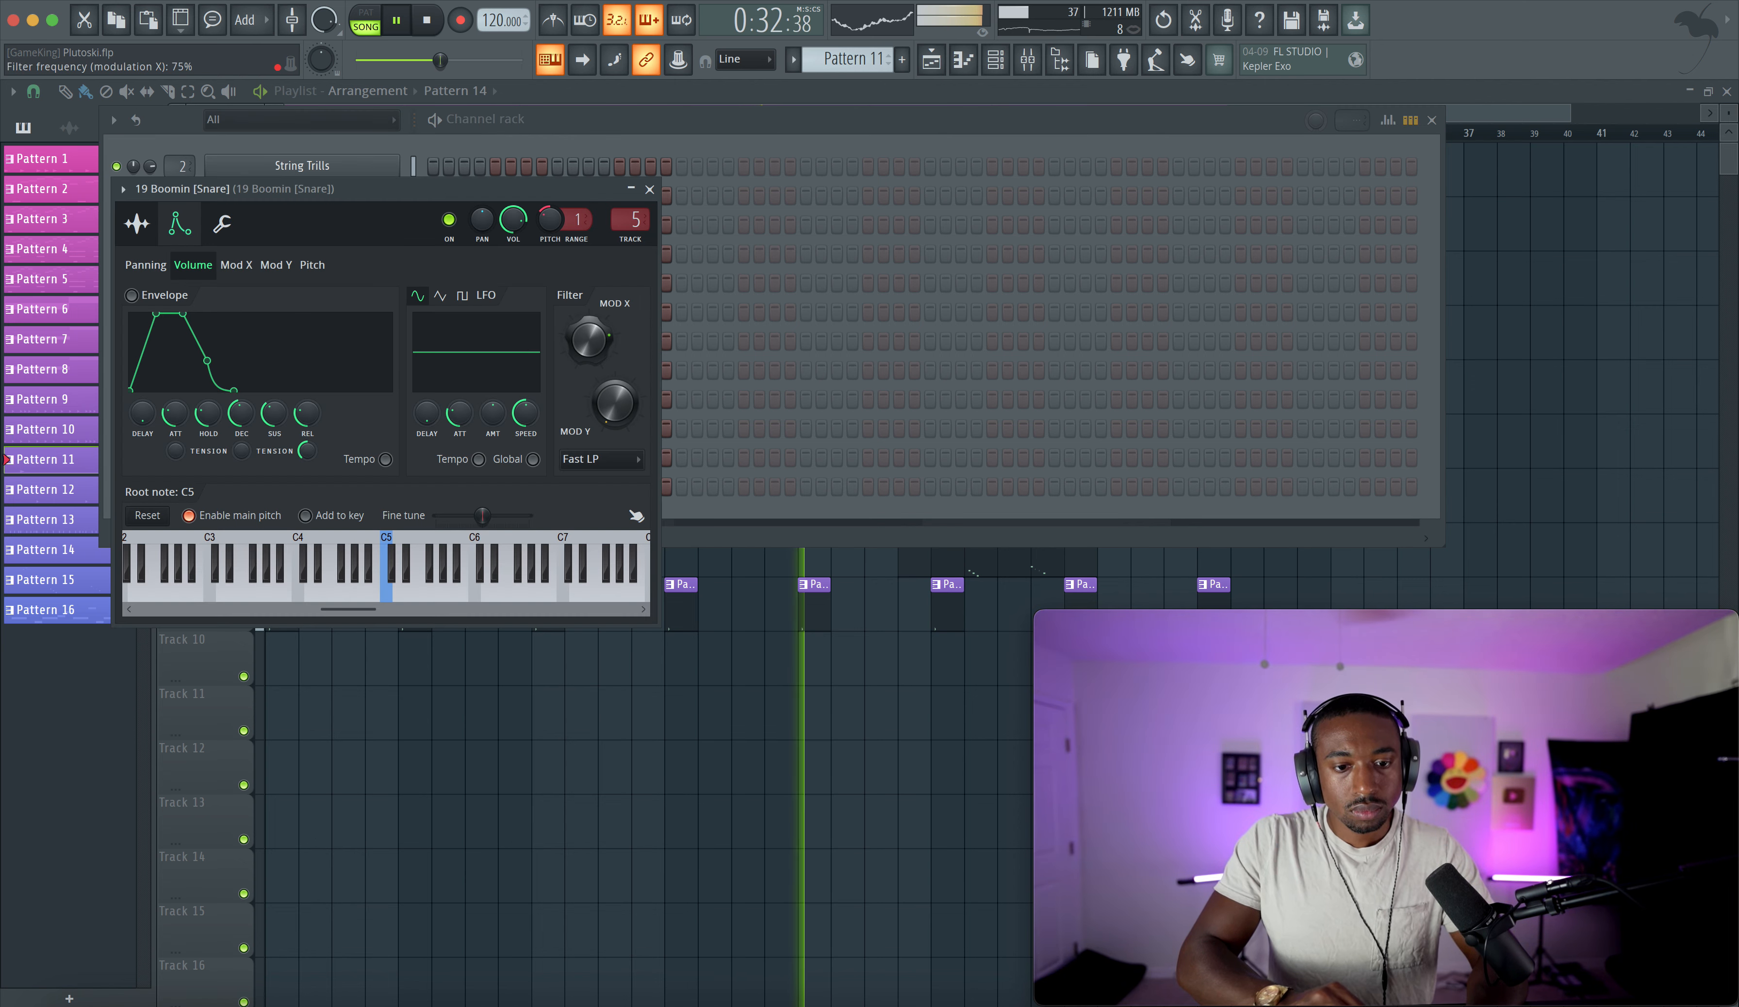
{"action": "left_click", "coordinate": [650, 189]}
- Open the 808 channel's precomputed effects, nudge the Boost knob, then reset it
{"action": "left_click", "coordinate": [354, 312]}
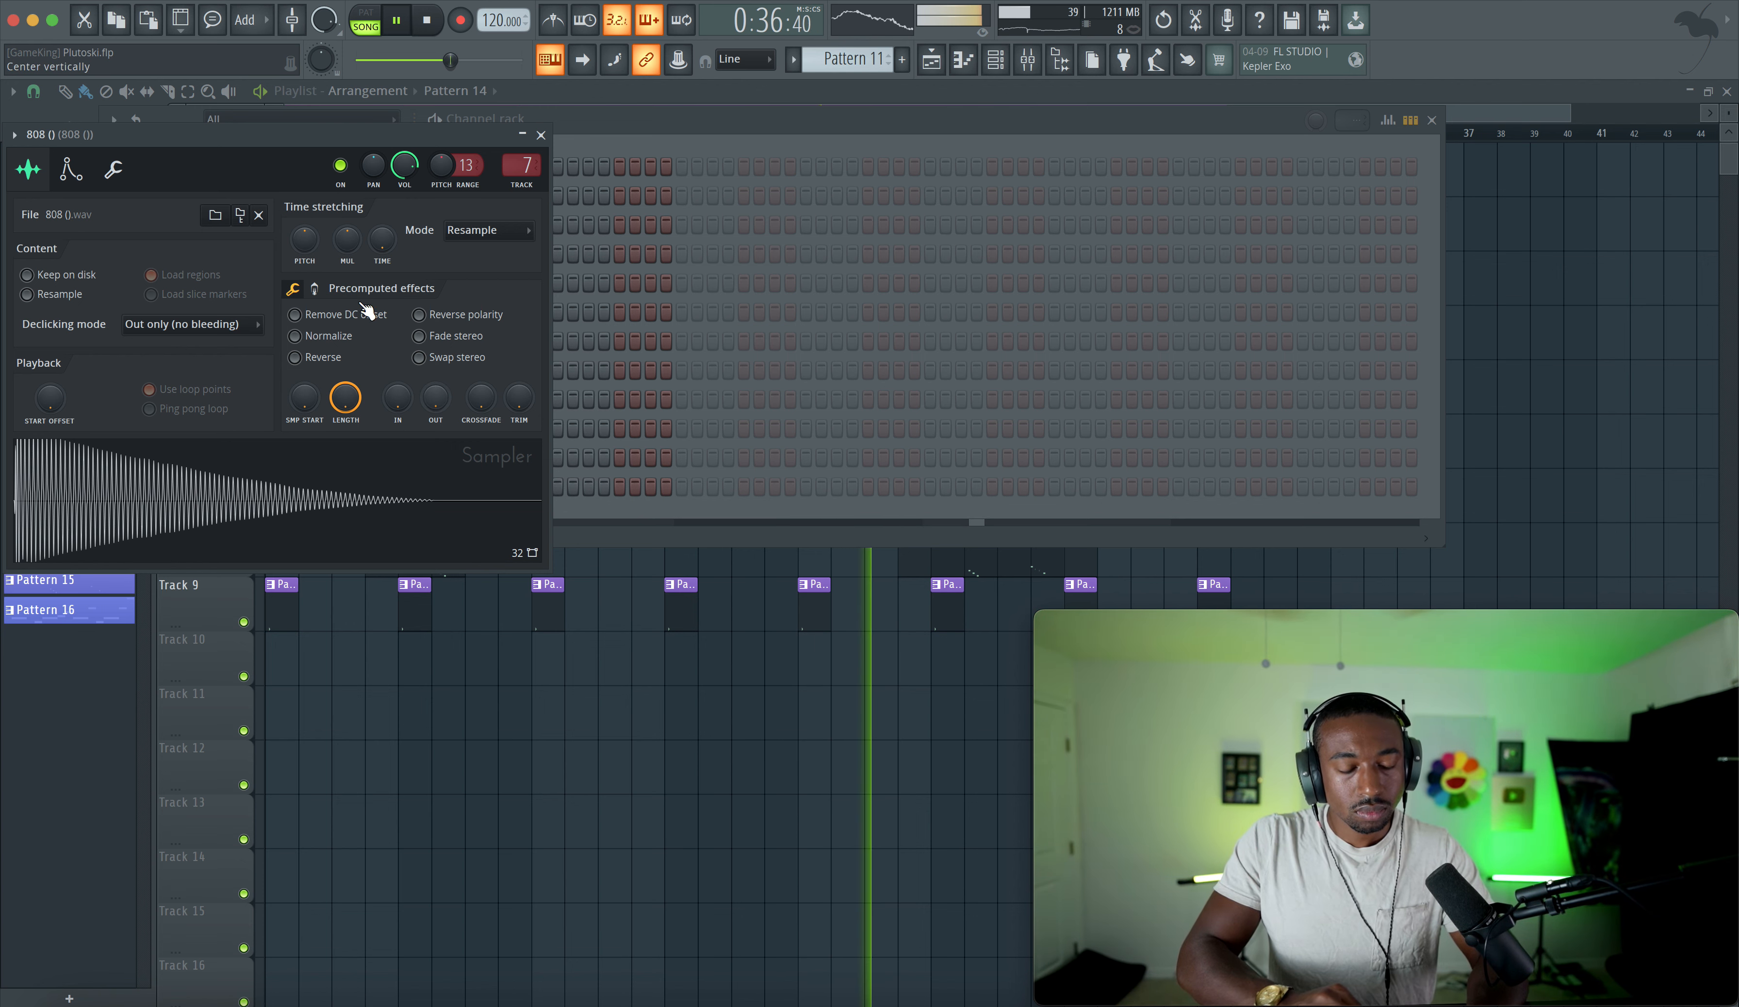
{"action": "left_click", "coordinate": [316, 289]}
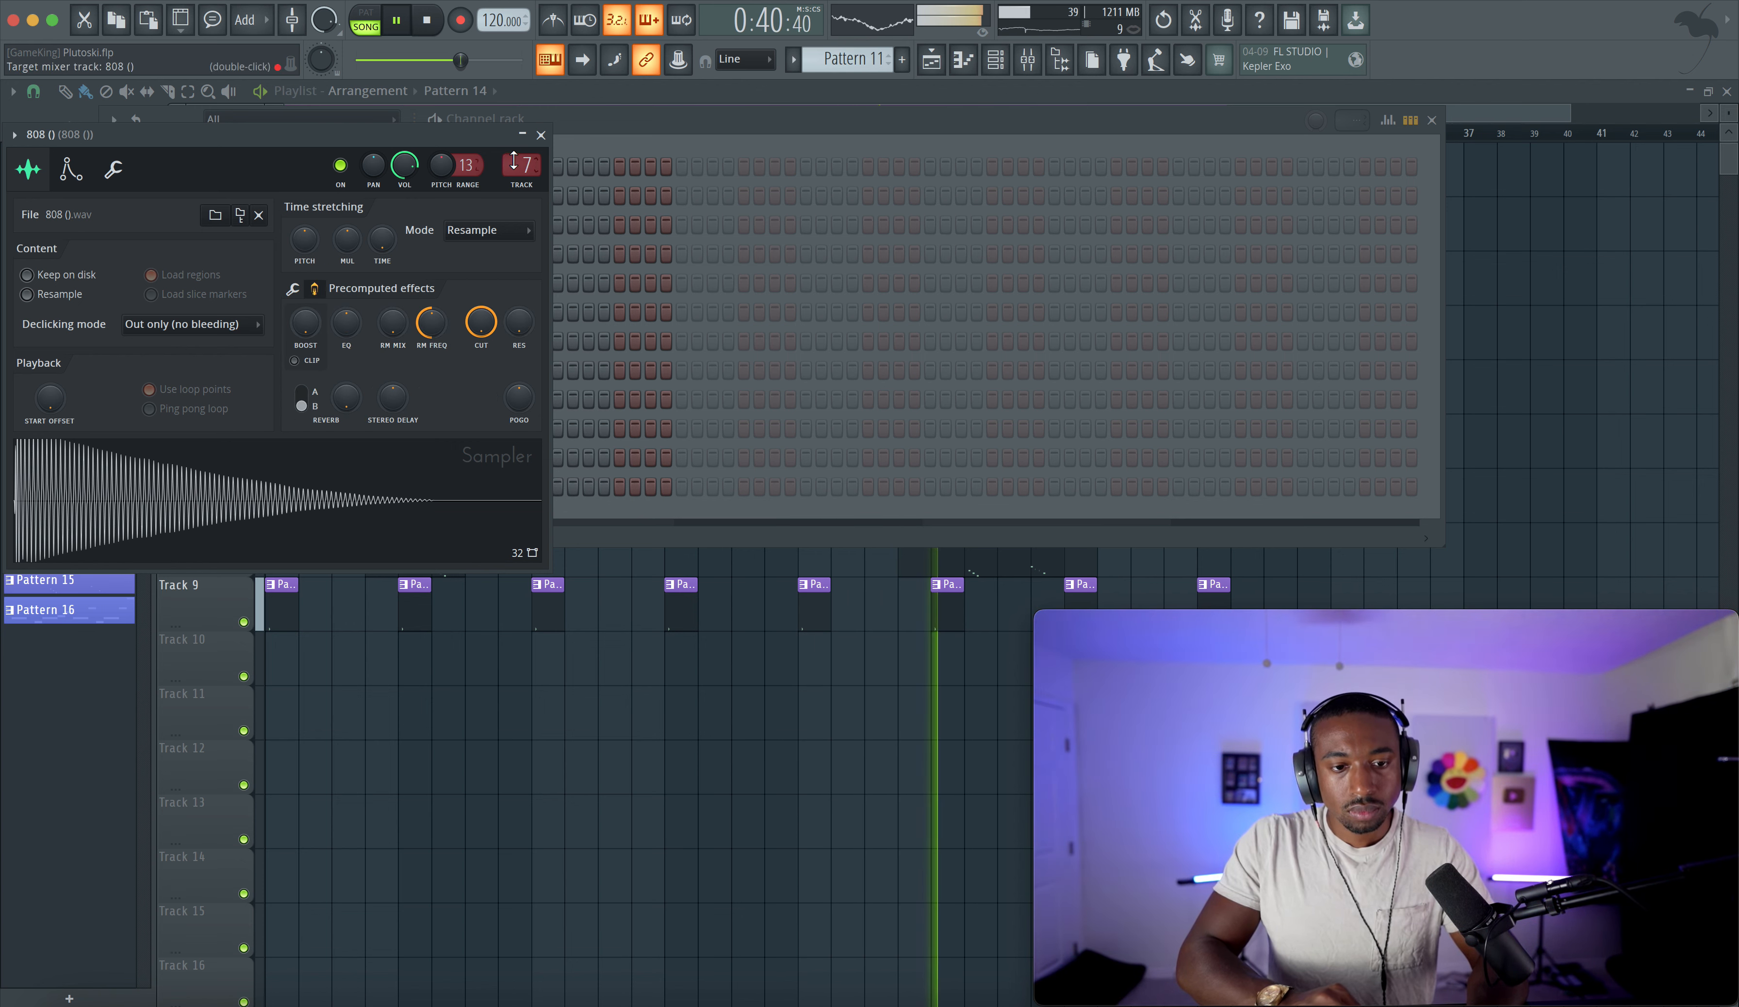
{"action": "left_click", "coordinate": [541, 135]}
{"action": "left_click", "coordinate": [385, 318]}
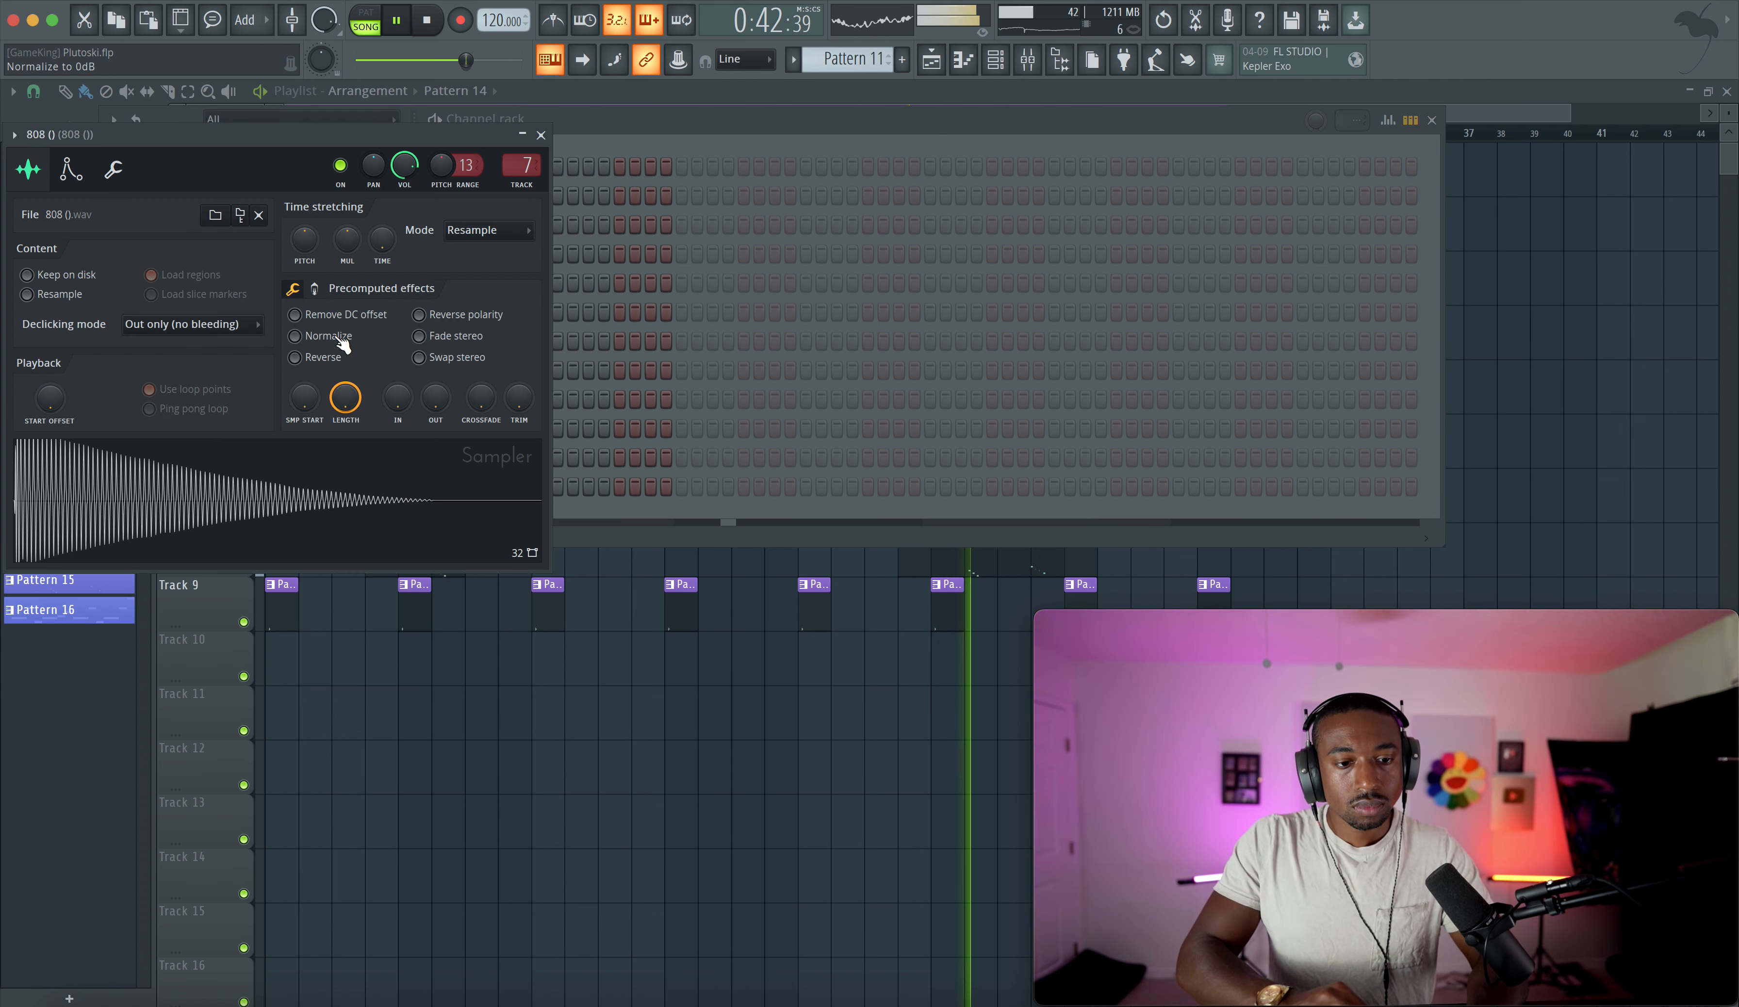
{"action": "right_click", "coordinate": [310, 325]}
{"action": "left_click_drag", "start_coordinate": [311, 327], "coordinate": [311, 322]}
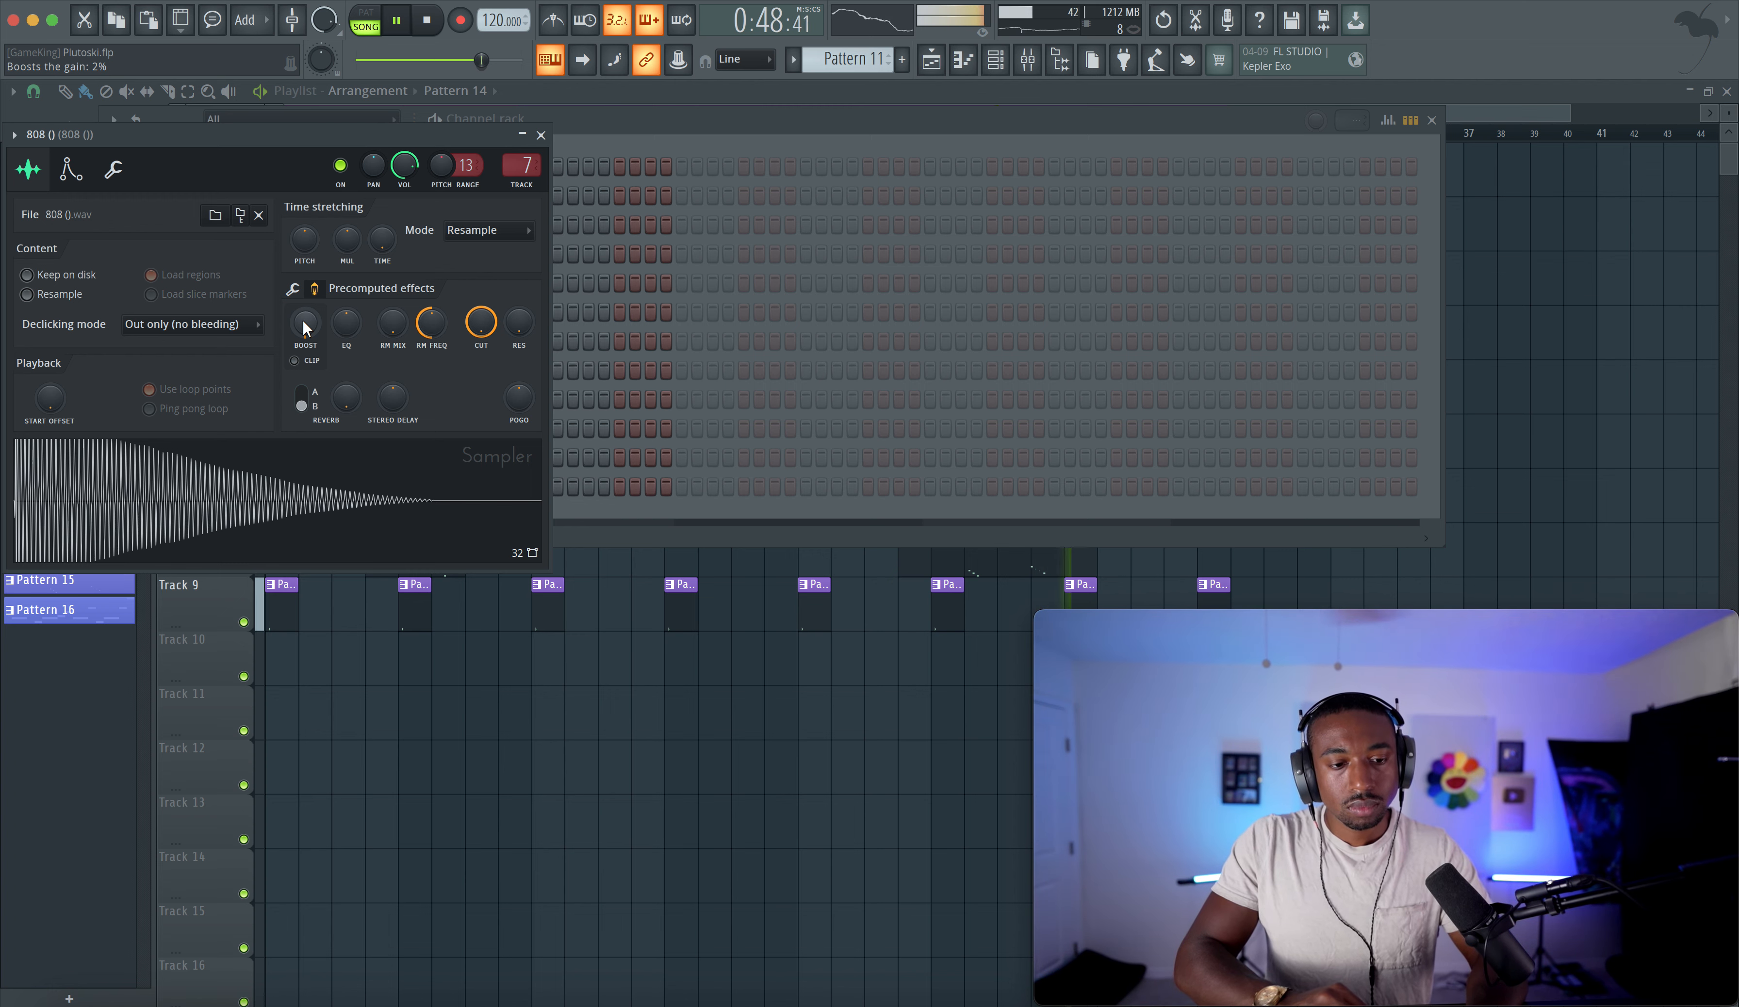
{"action": "right_click", "coordinate": [304, 328]}
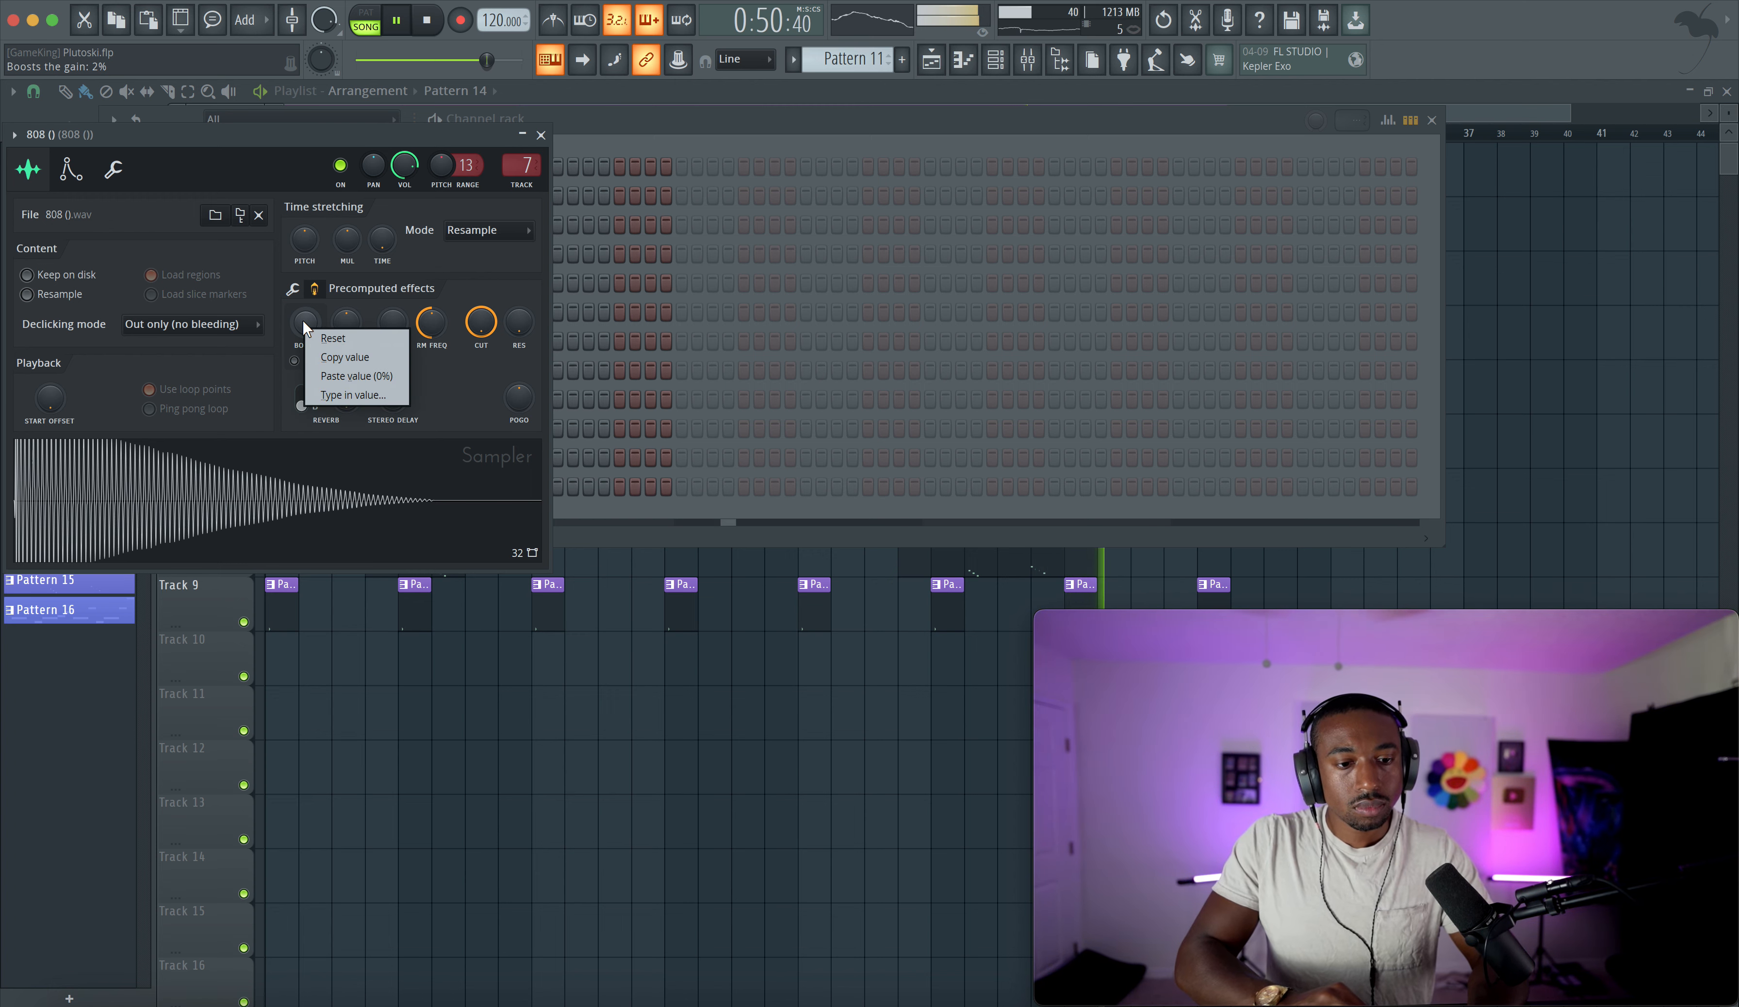
{"action": "left_click", "coordinate": [332, 338]}
- Open the mixer, select the Master insert and inspect its Fruity parametric EQ 2
{"action": "left_click", "coordinate": [1028, 61]}
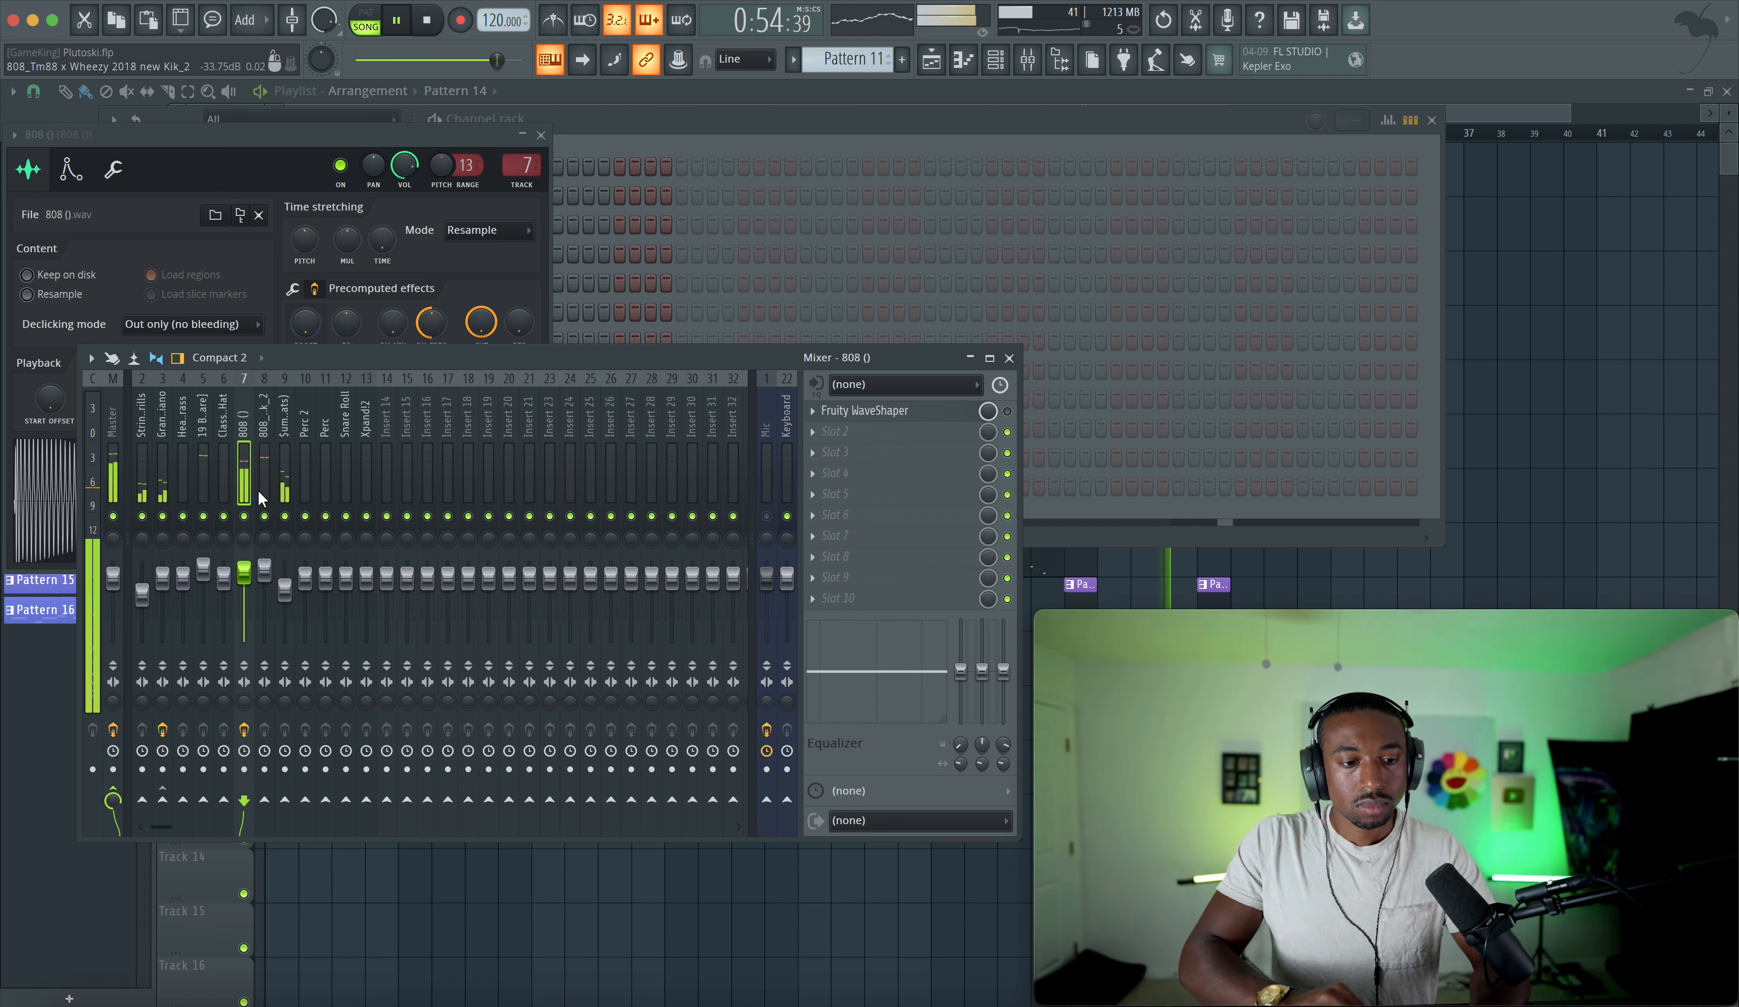
{"action": "left_click", "coordinate": [117, 466]}
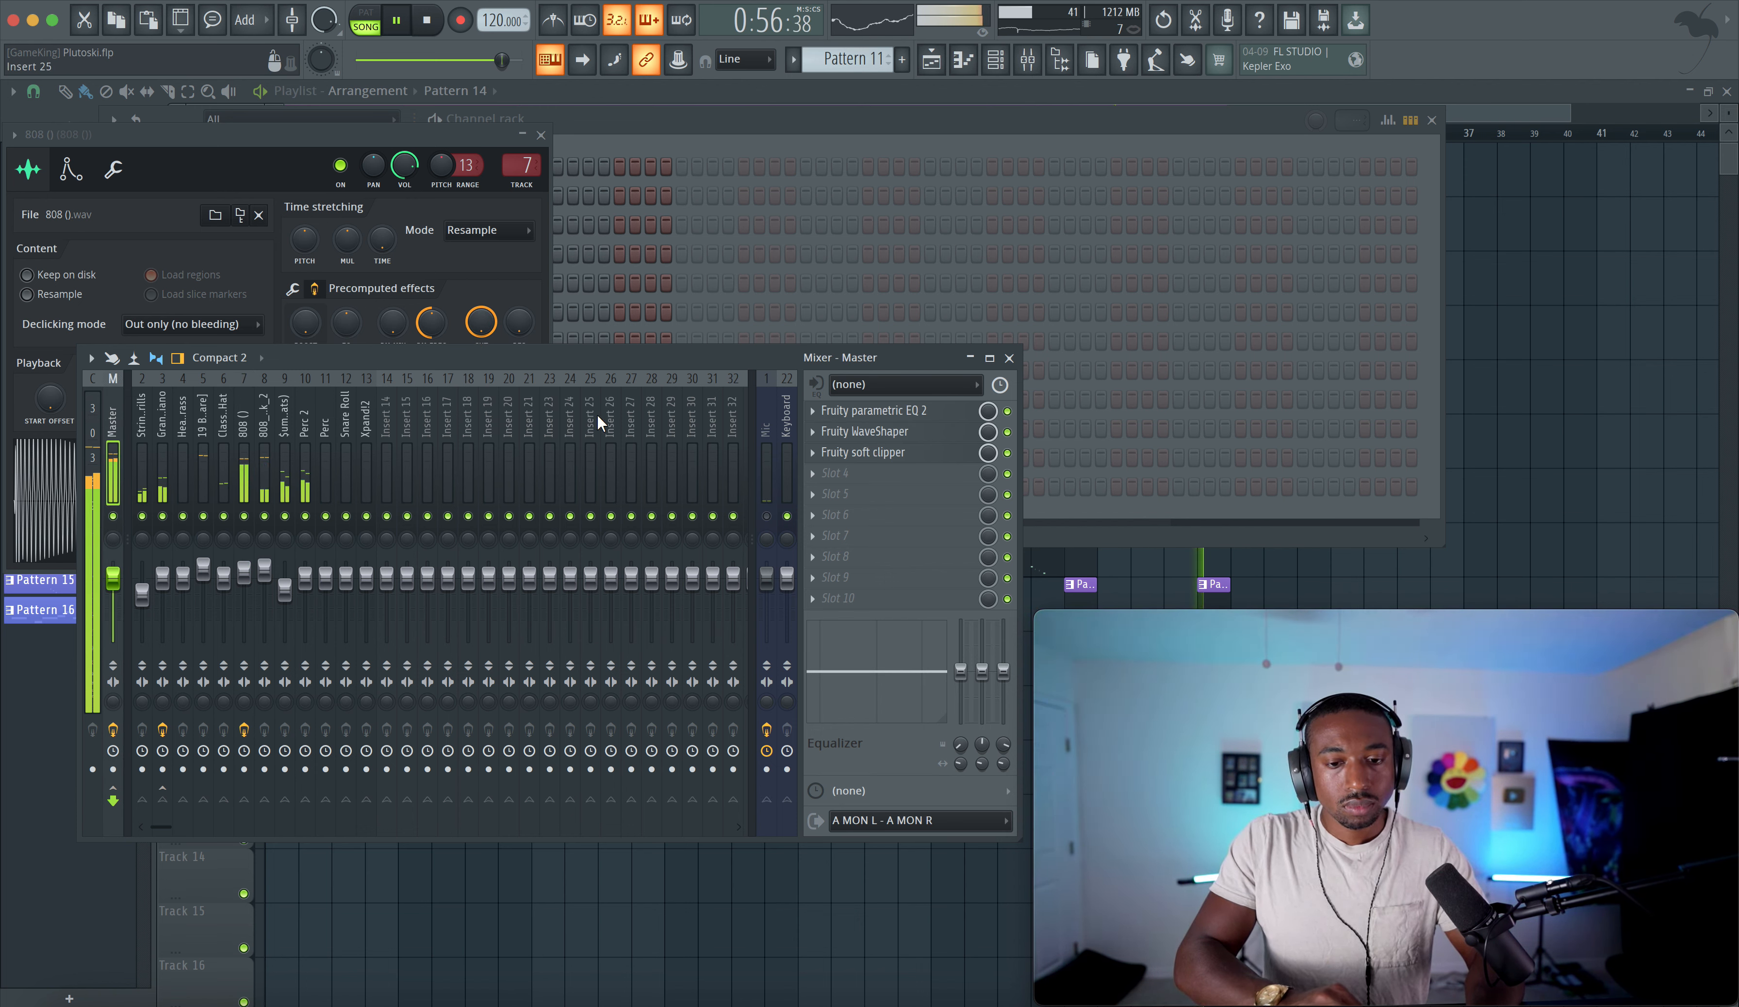
{"action": "left_click", "coordinate": [902, 412]}
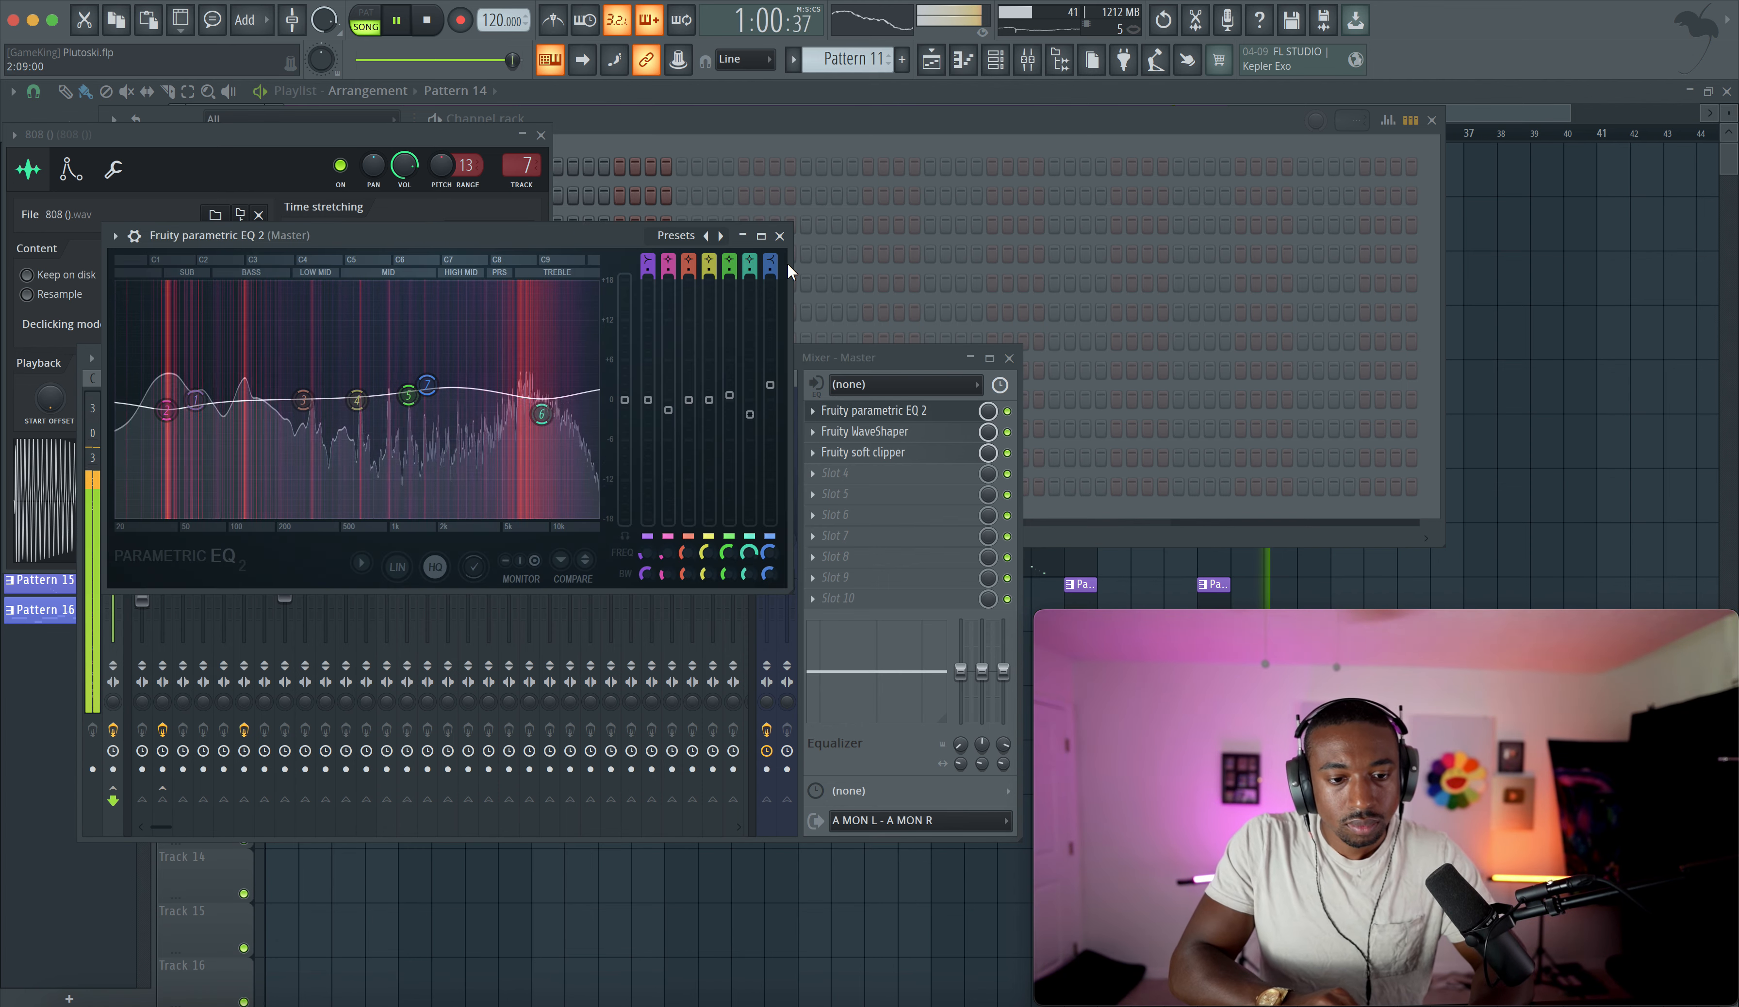
{"action": "left_click", "coordinate": [780, 237]}
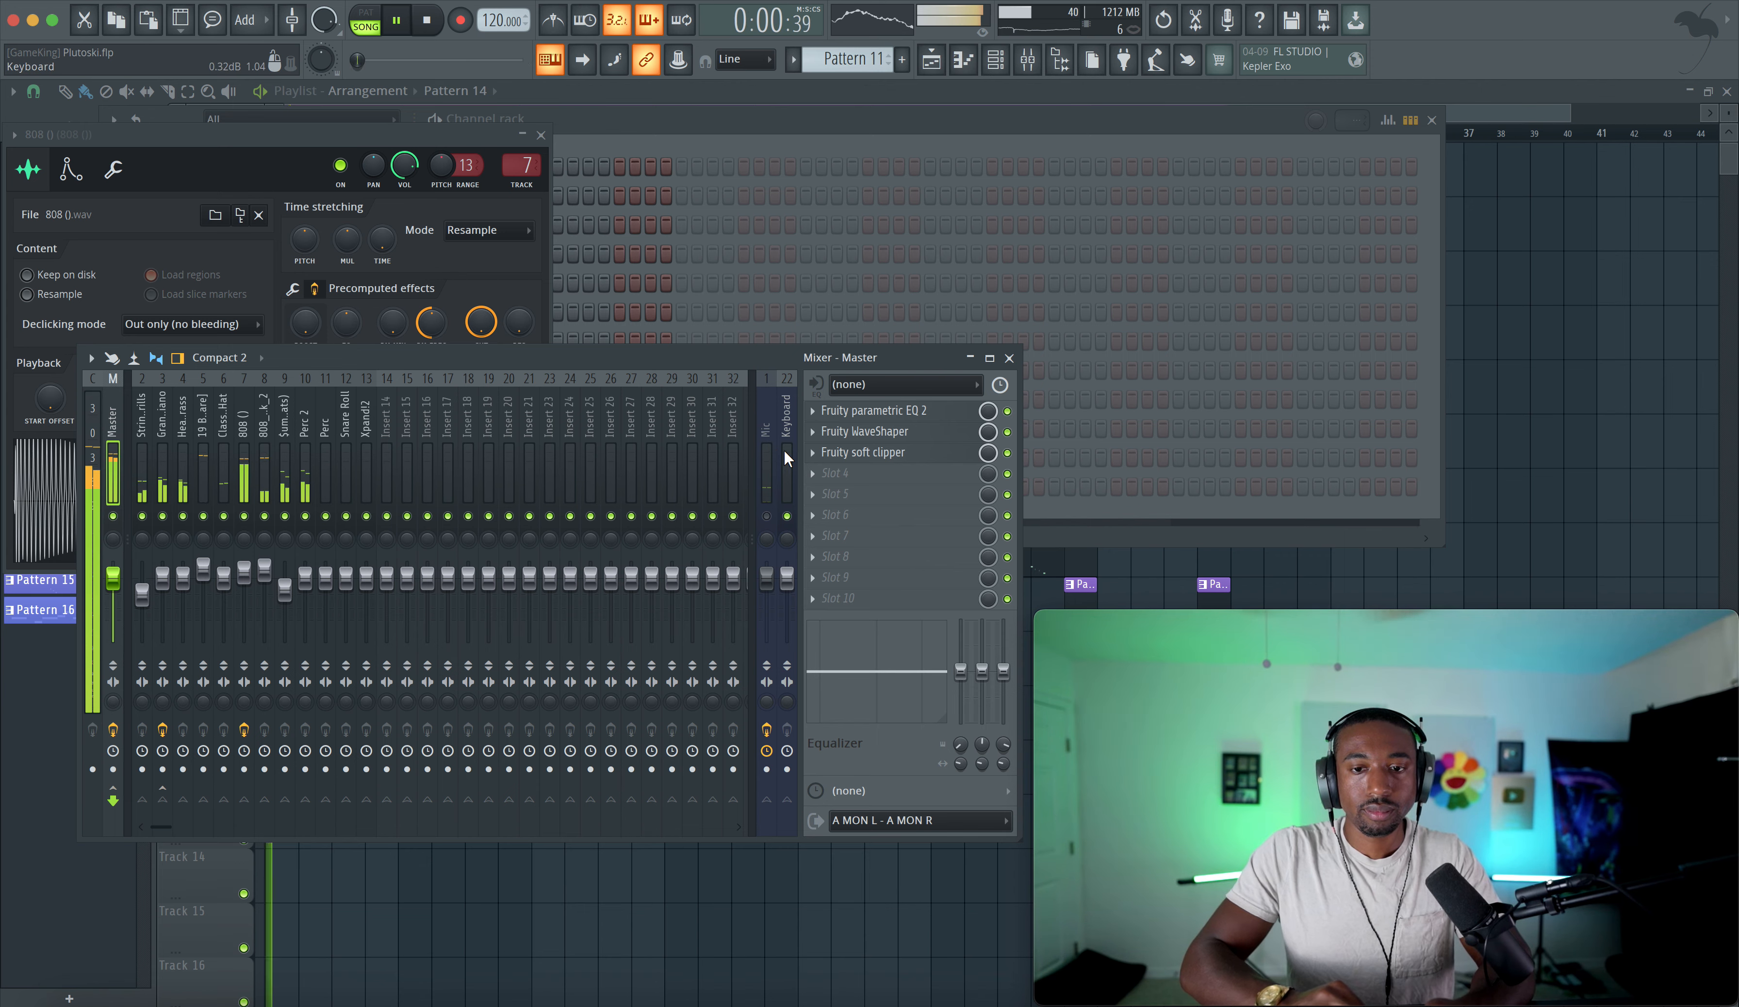
- Load Gold Clip into the Master's fourth effect slot and preview the song playing through it
{"action": "left_click", "coordinate": [846, 475]}
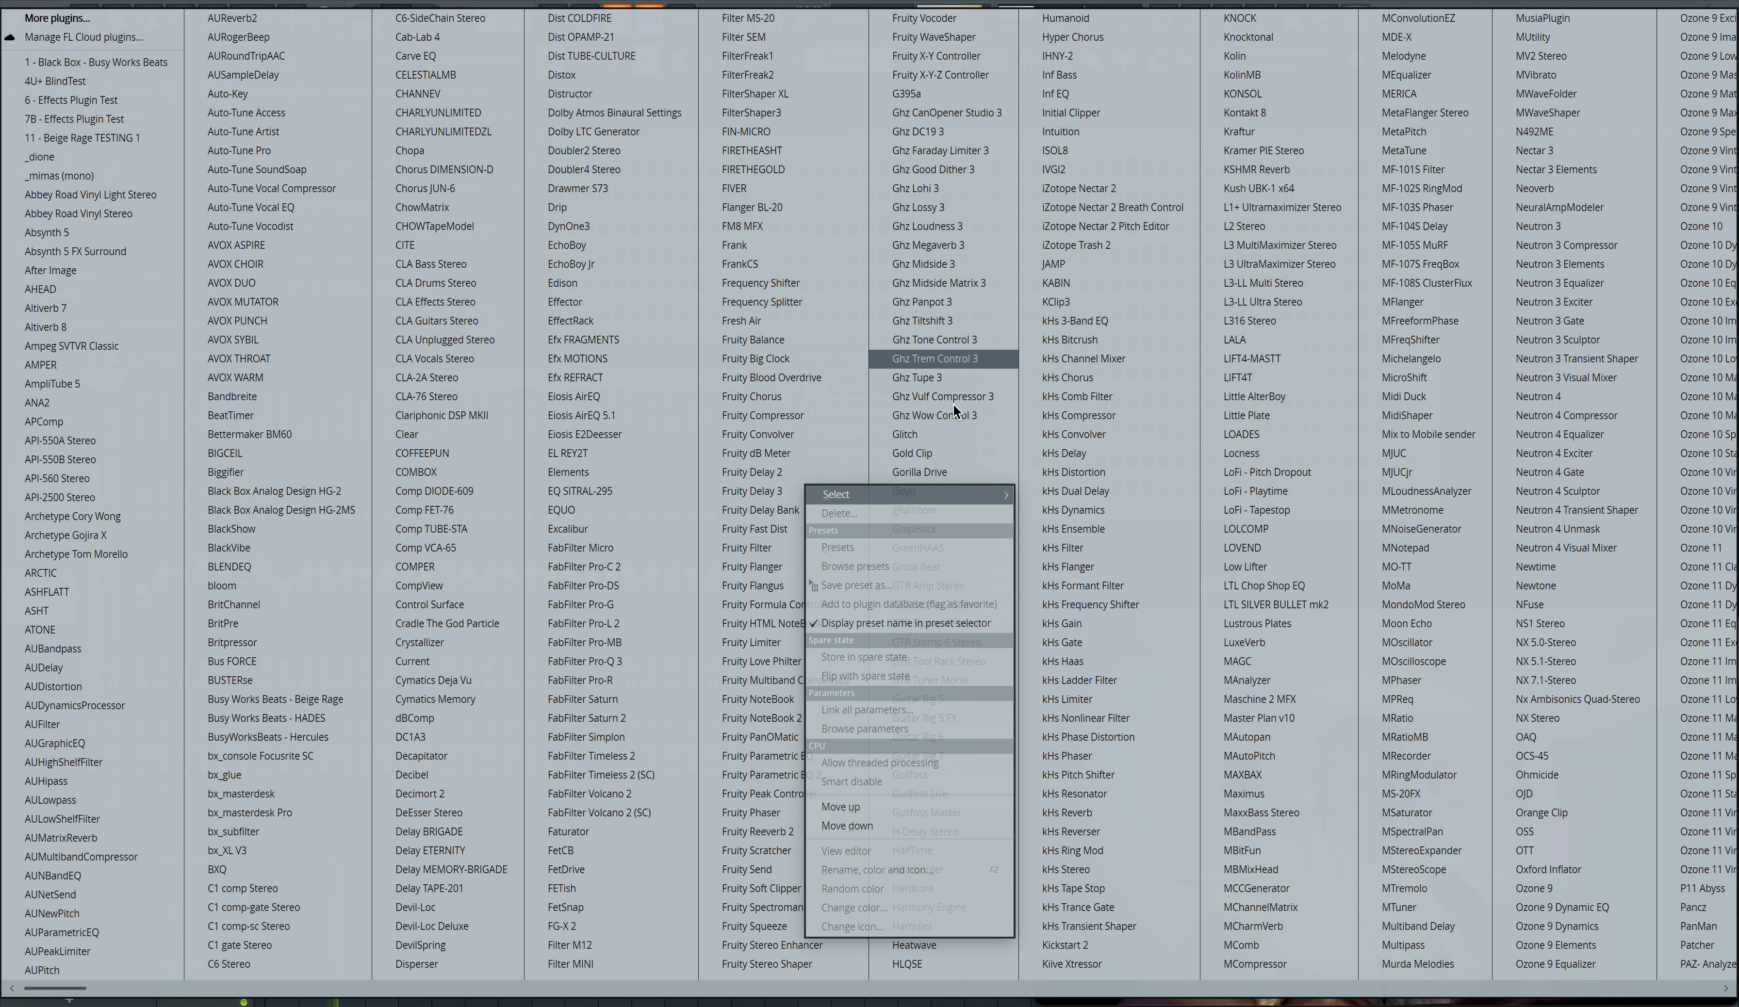
{"action": "left_click", "coordinate": [941, 452]}
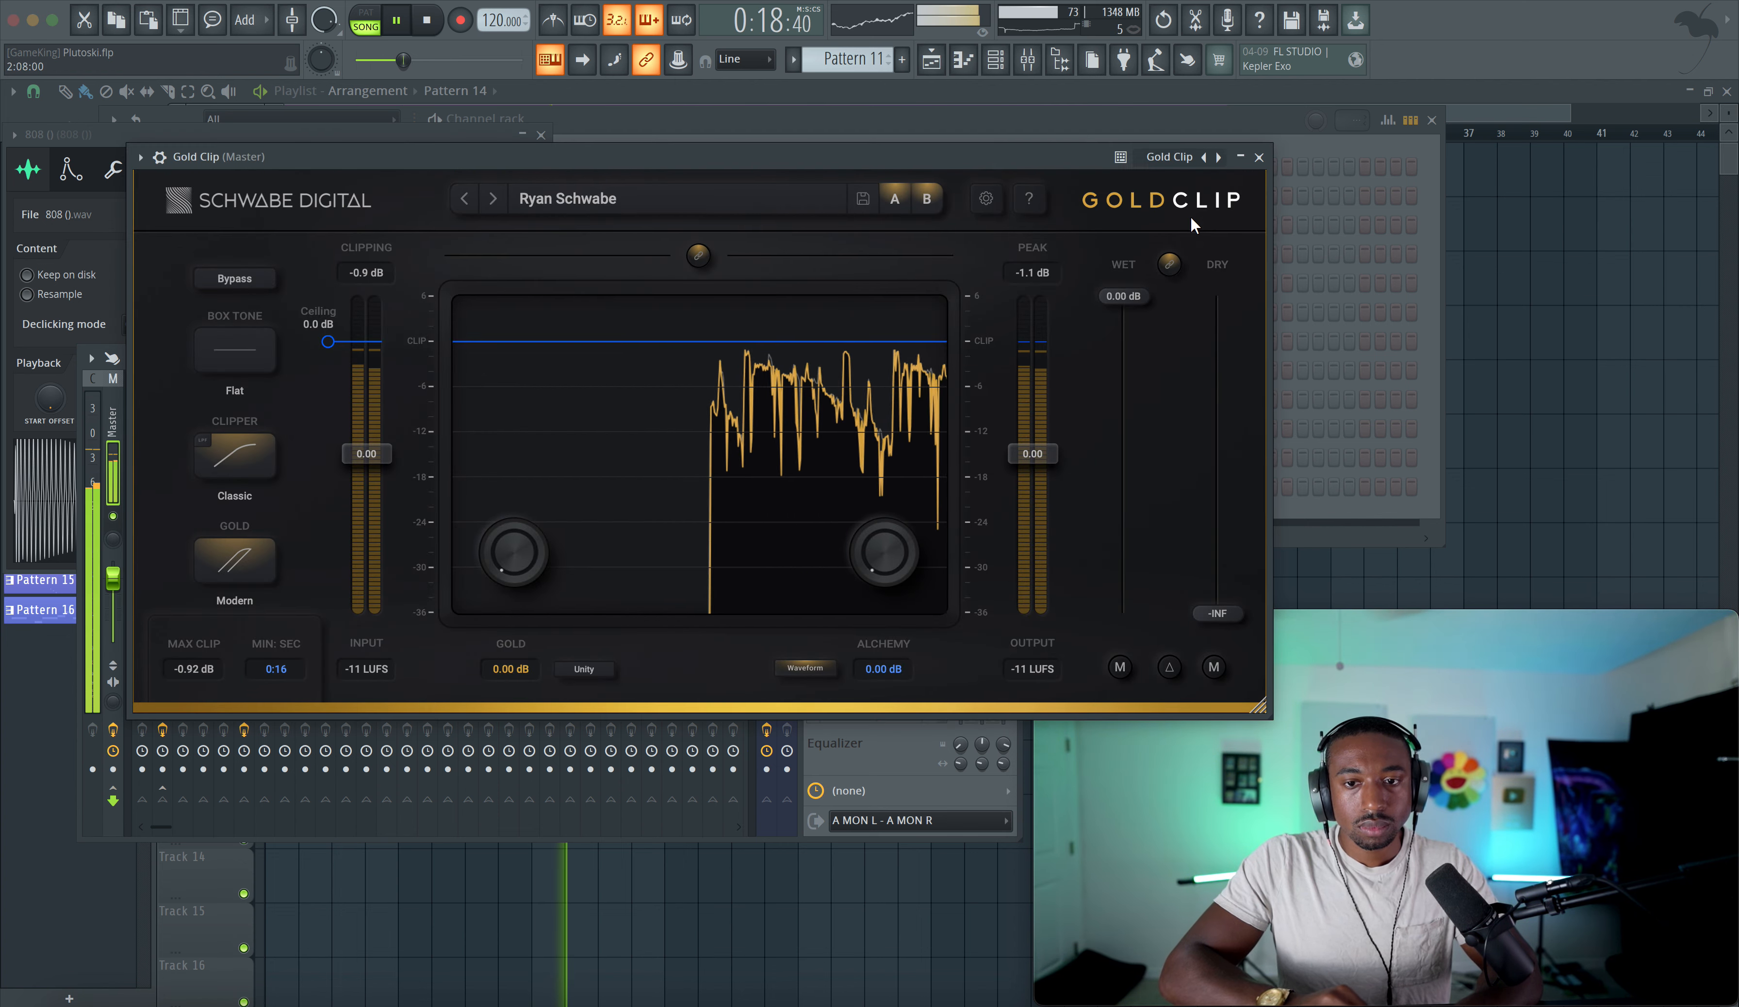
{"action": "key", "text": "space"}
{"action": "left_click", "coordinate": [1259, 158]}
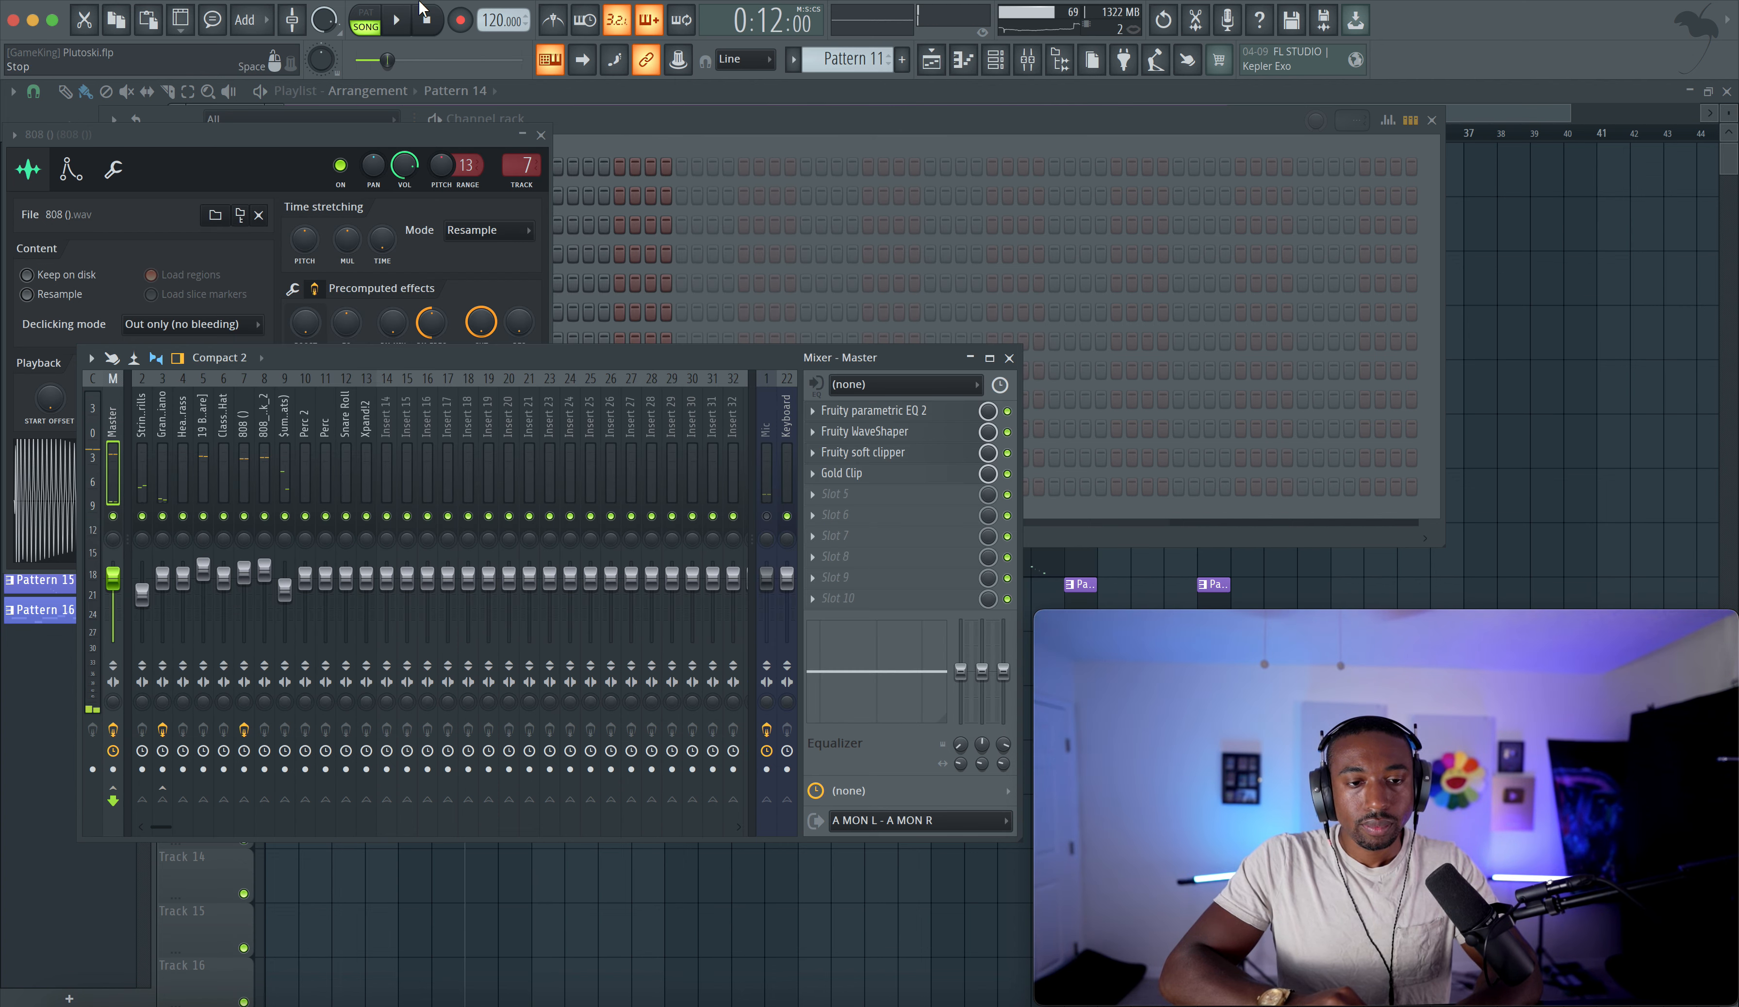
- Open the audio settings to check the buffer, then close them and restart playback
{"action": "left_click", "coordinate": [411, 7]}
{"action": "left_click", "coordinate": [447, 36]}
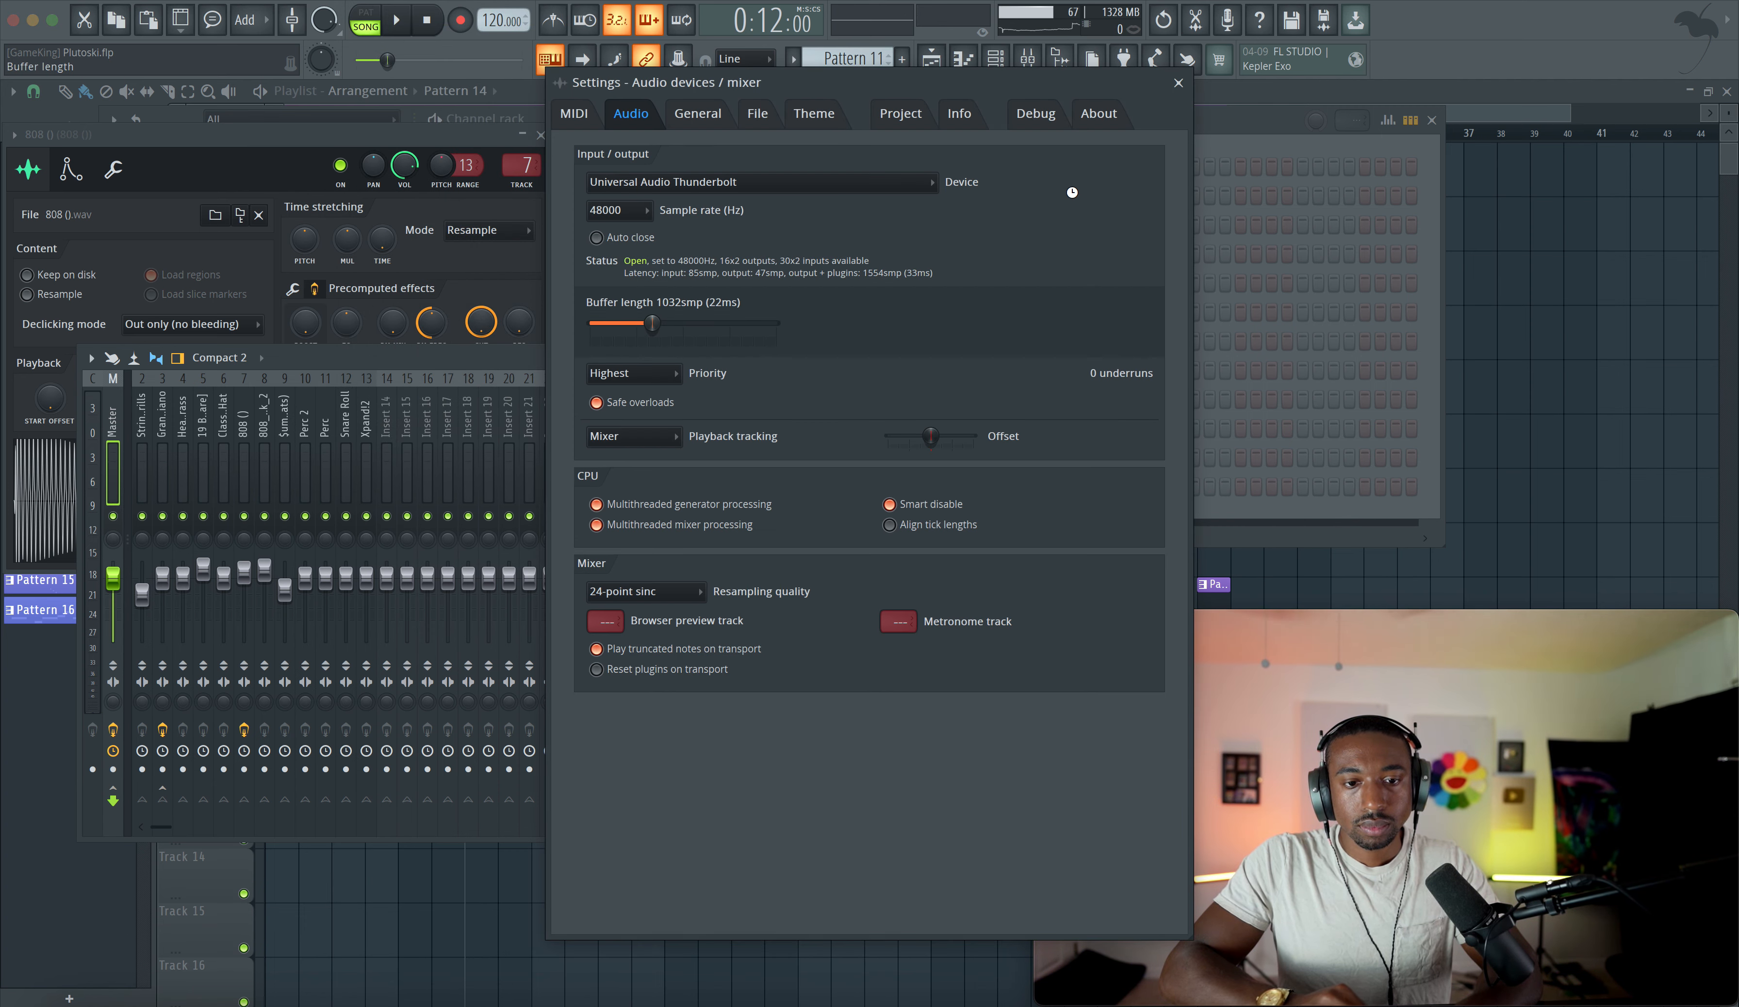
{"action": "left_click", "coordinate": [1179, 83]}
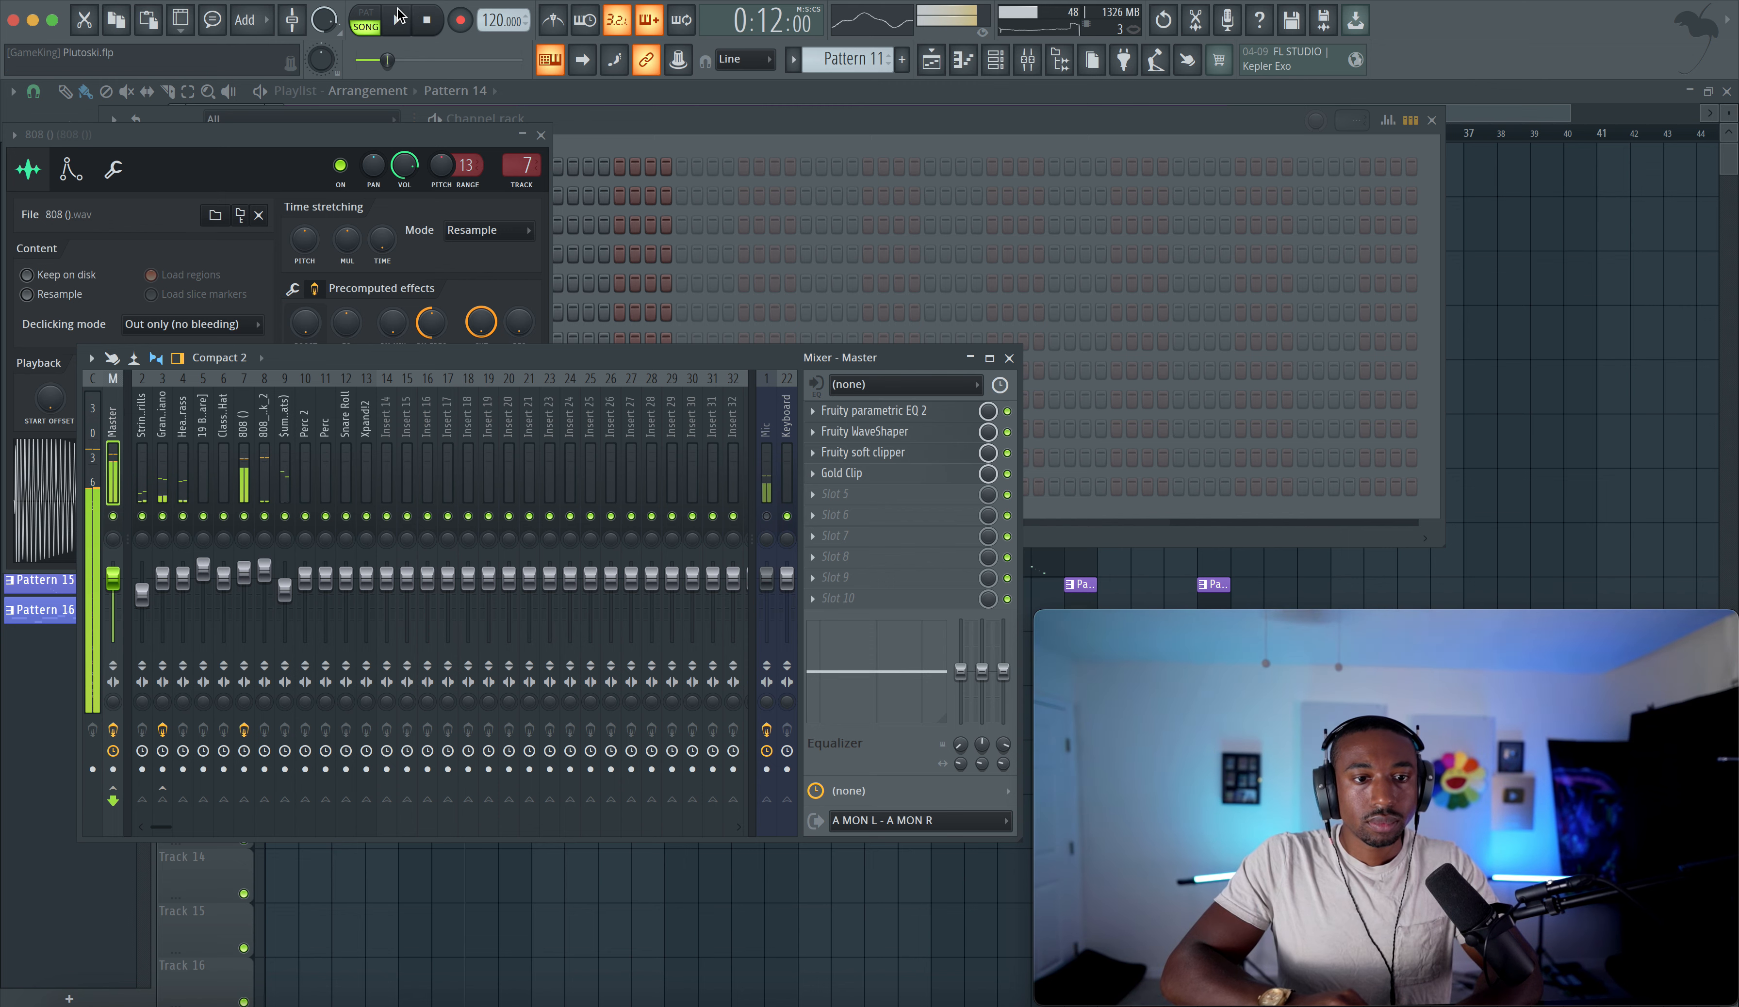
{"action": "left_click", "coordinate": [401, 7]}
- Adjust Gold Clip's Gold, Alchemy and input gain to about 1.36 dB, 0.43 dB and 1.44 dB
{"action": "left_click", "coordinate": [447, 36]}
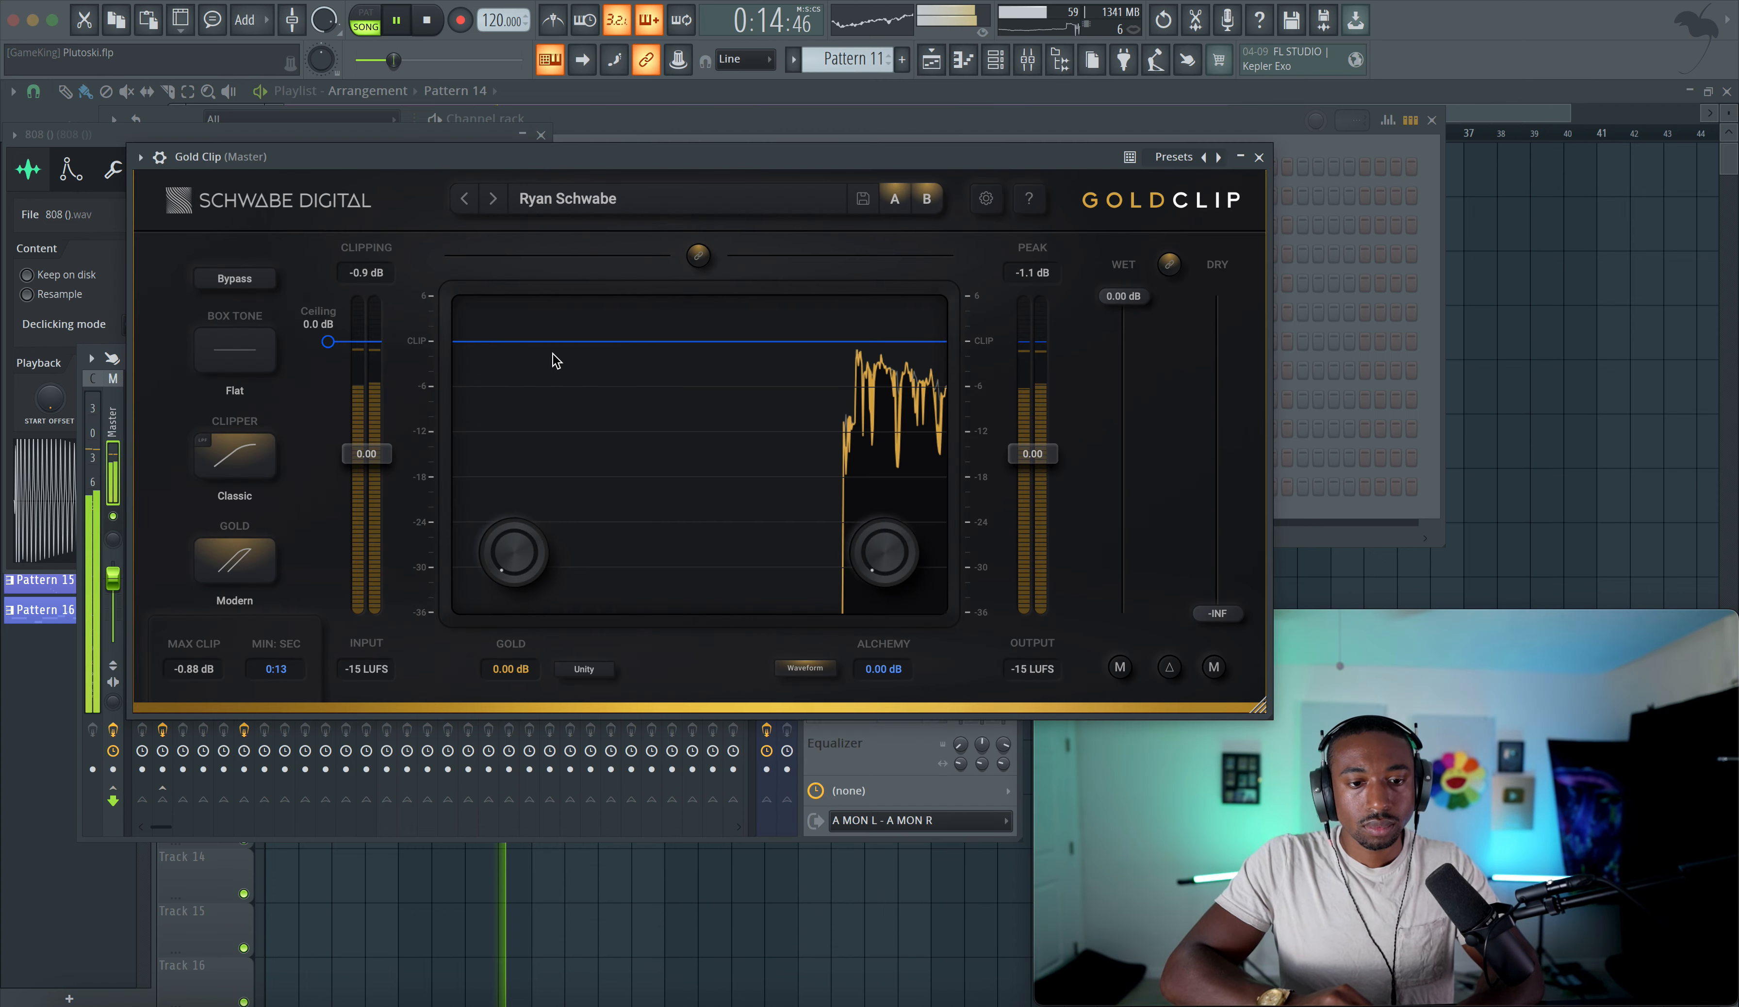
{"action": "left_click_drag", "start_coordinate": [502, 536], "coordinate": [520, 416]}
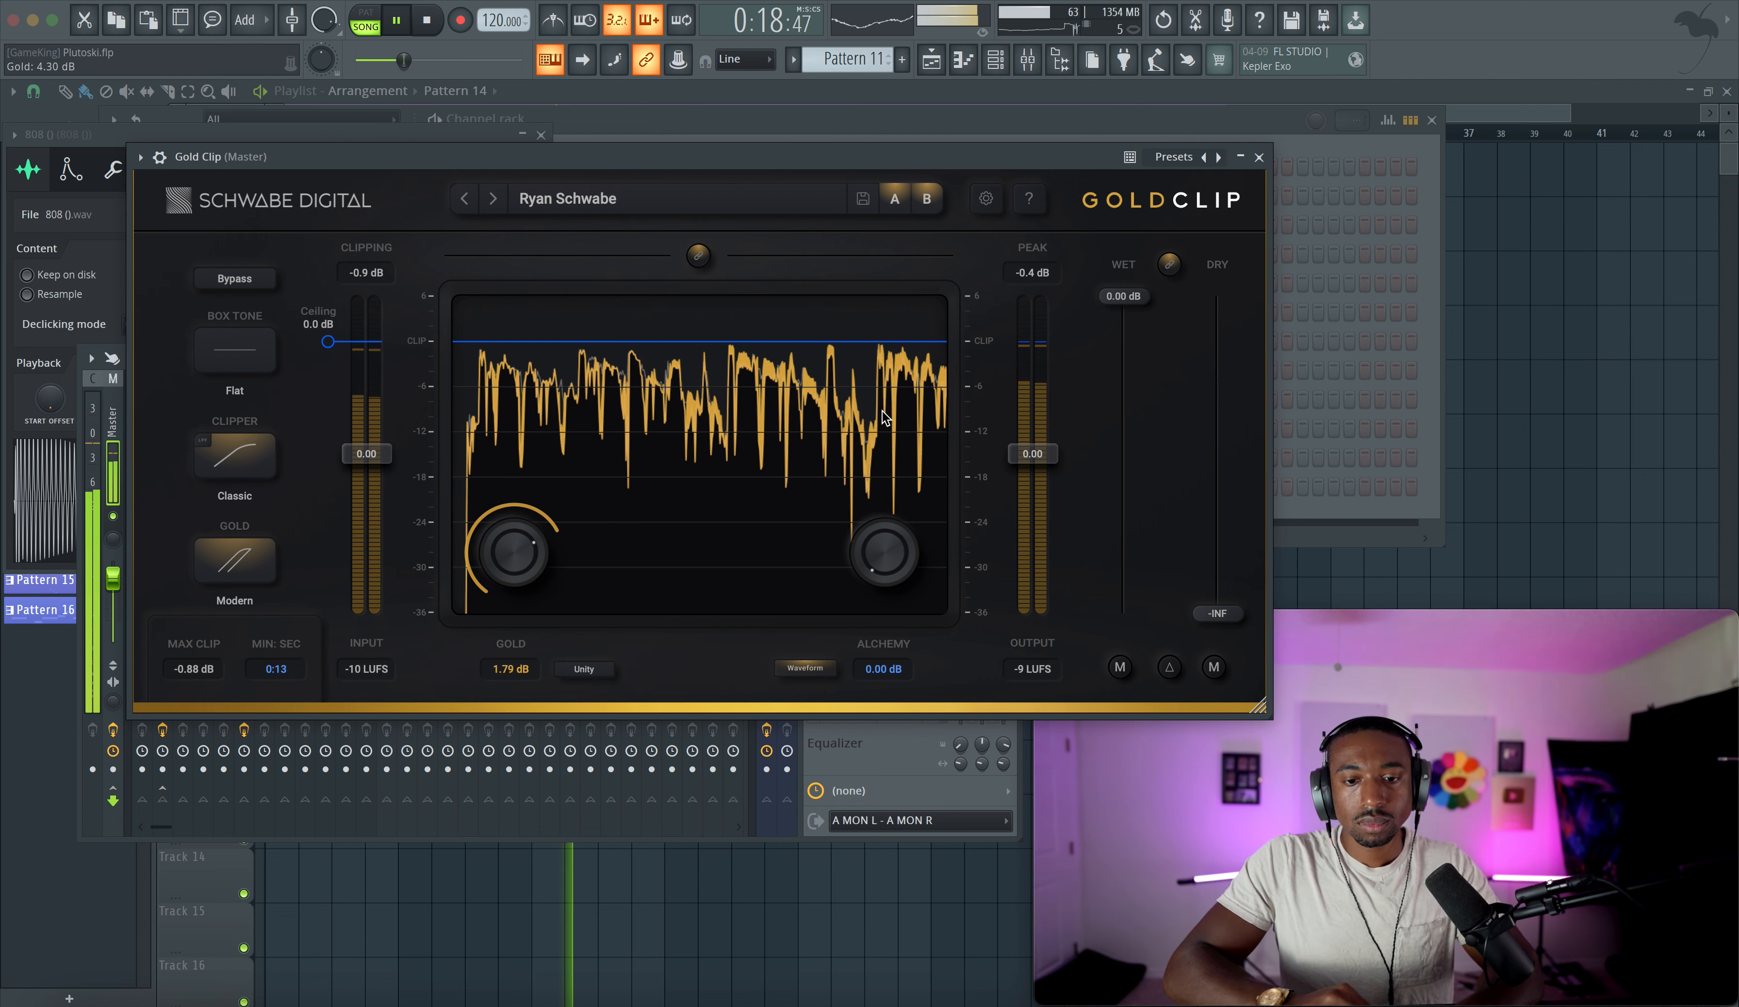
{"action": "left_click_drag", "start_coordinate": [873, 546], "coordinate": [870, 515]}
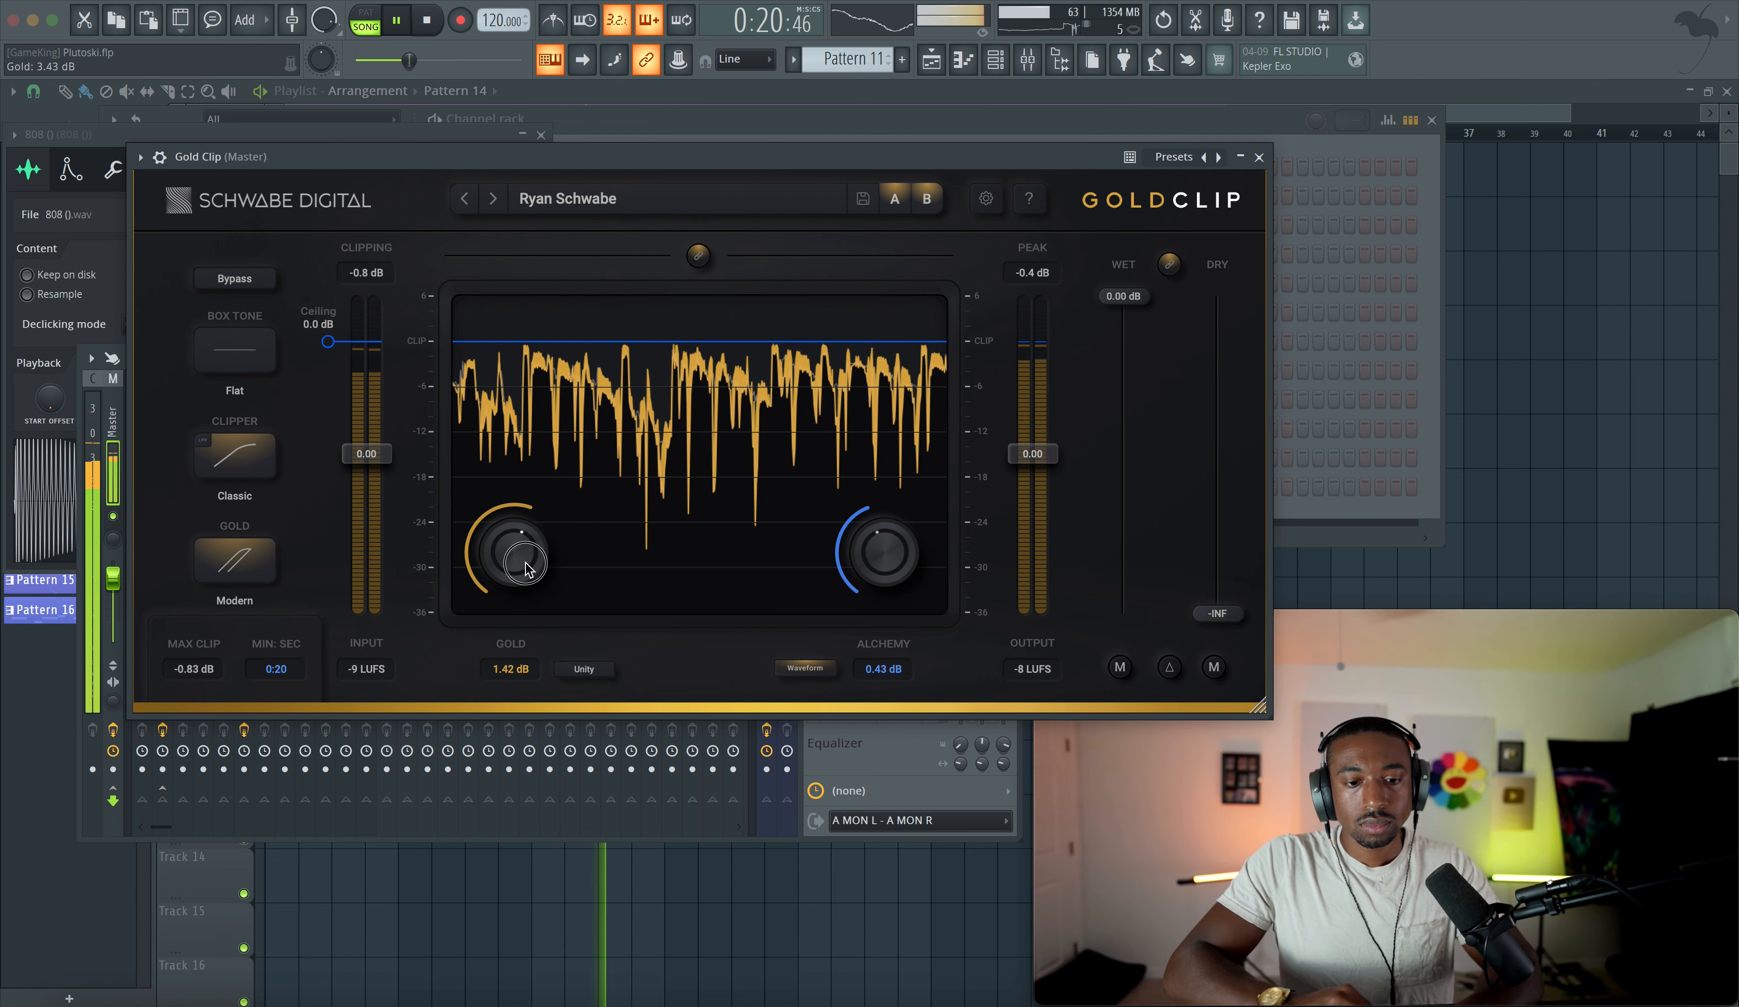
{"action": "left_click_drag", "start_coordinate": [374, 465], "coordinate": [379, 450]}
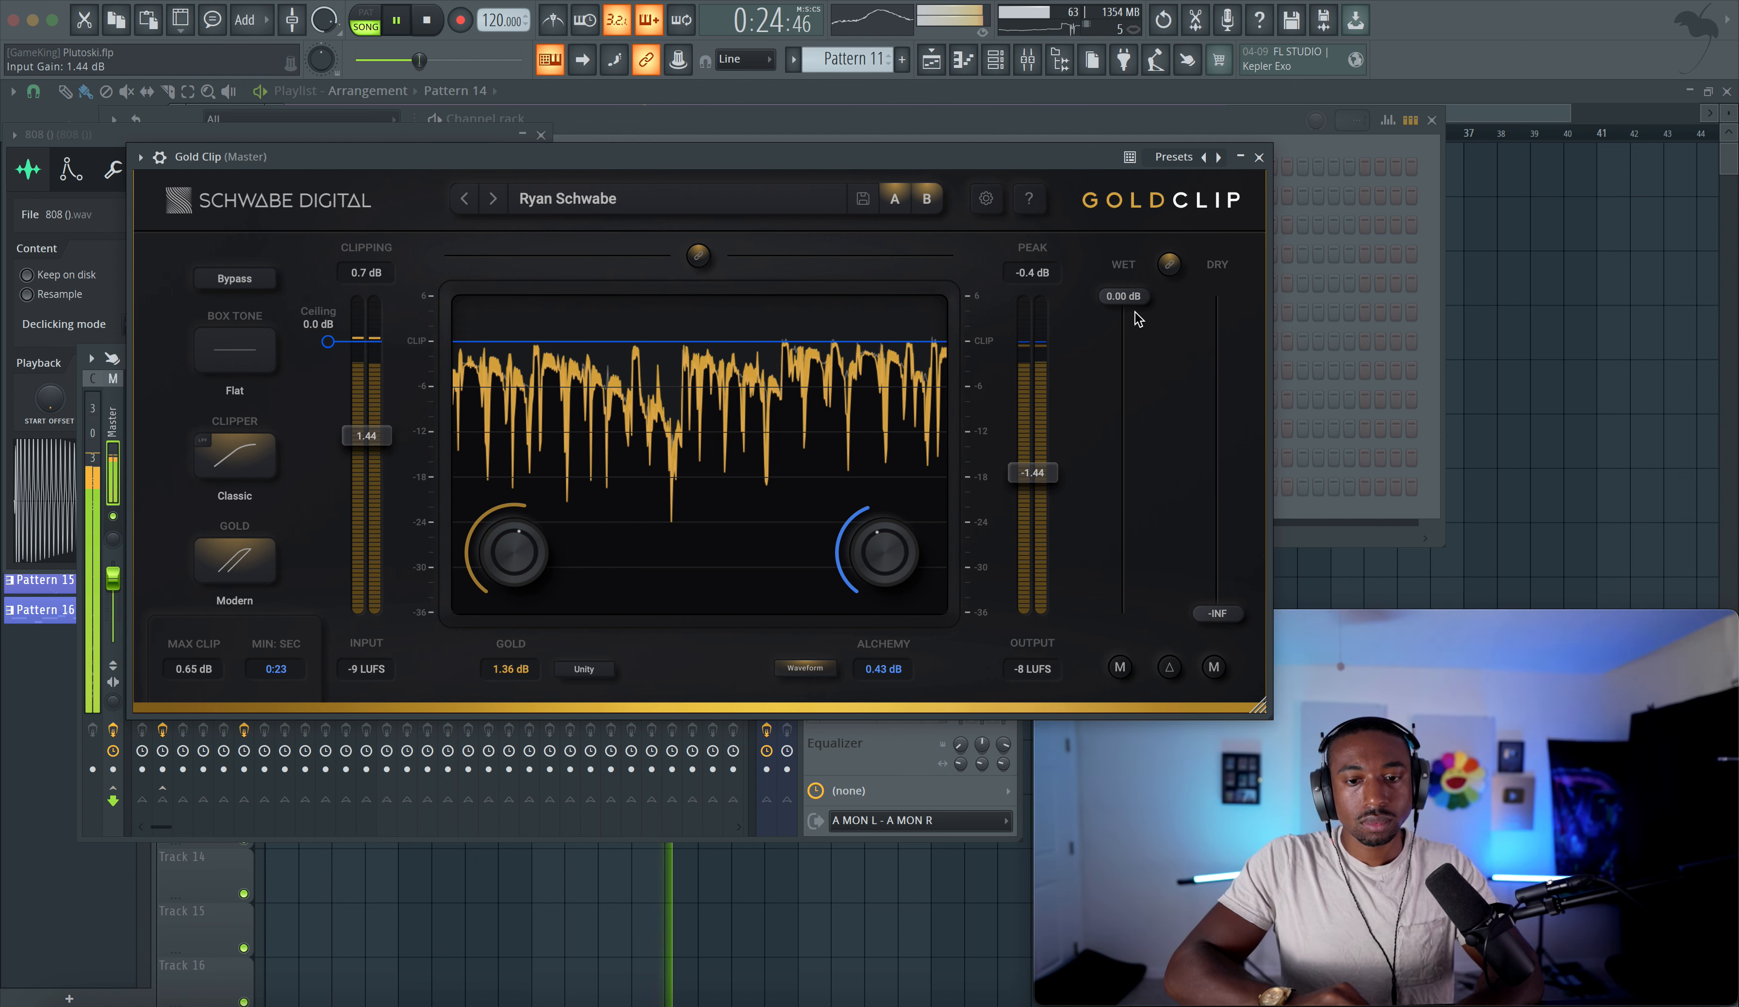
{"action": "key", "text": "Escape"}
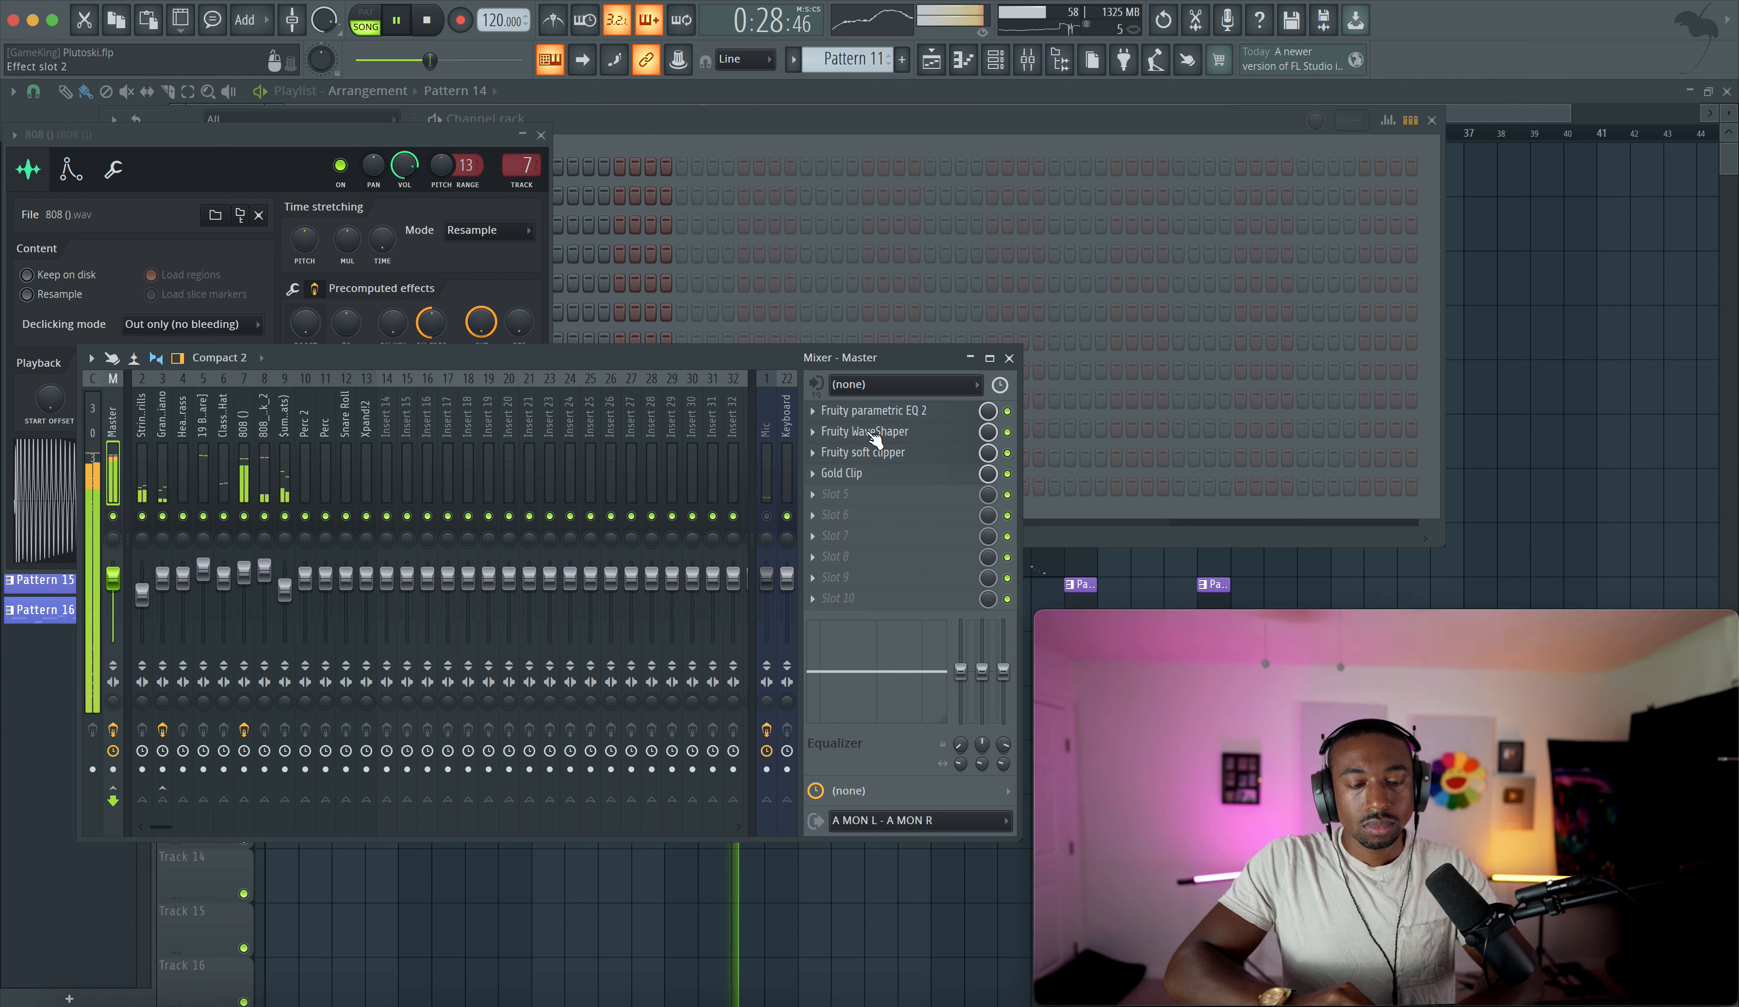
- Add Fruity Parametric EQ 2 to the 19 Boomin [Snare] insert, slightly cut its low-mid band, and close the windows
{"action": "left_click", "coordinate": [204, 470]}
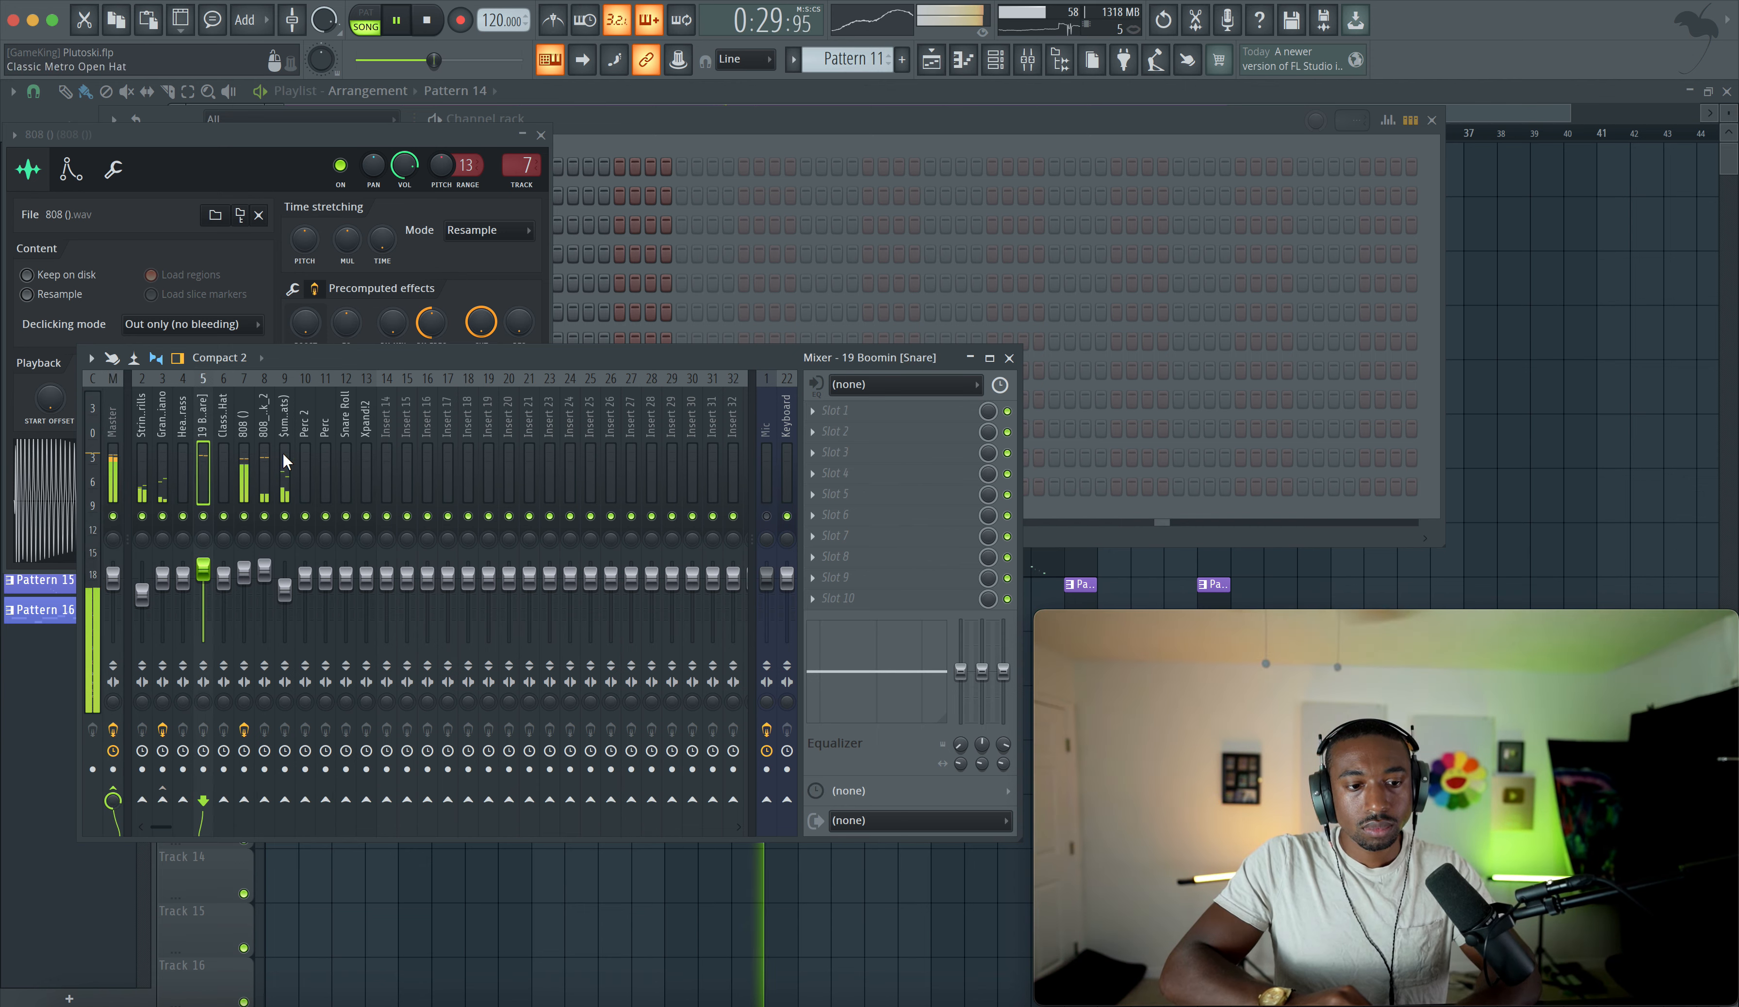
{"action": "left_click", "coordinate": [844, 431]}
{"action": "scroll", "coordinate": [606, 608], "scroll_direction": "right", "scroll_amount": 2}
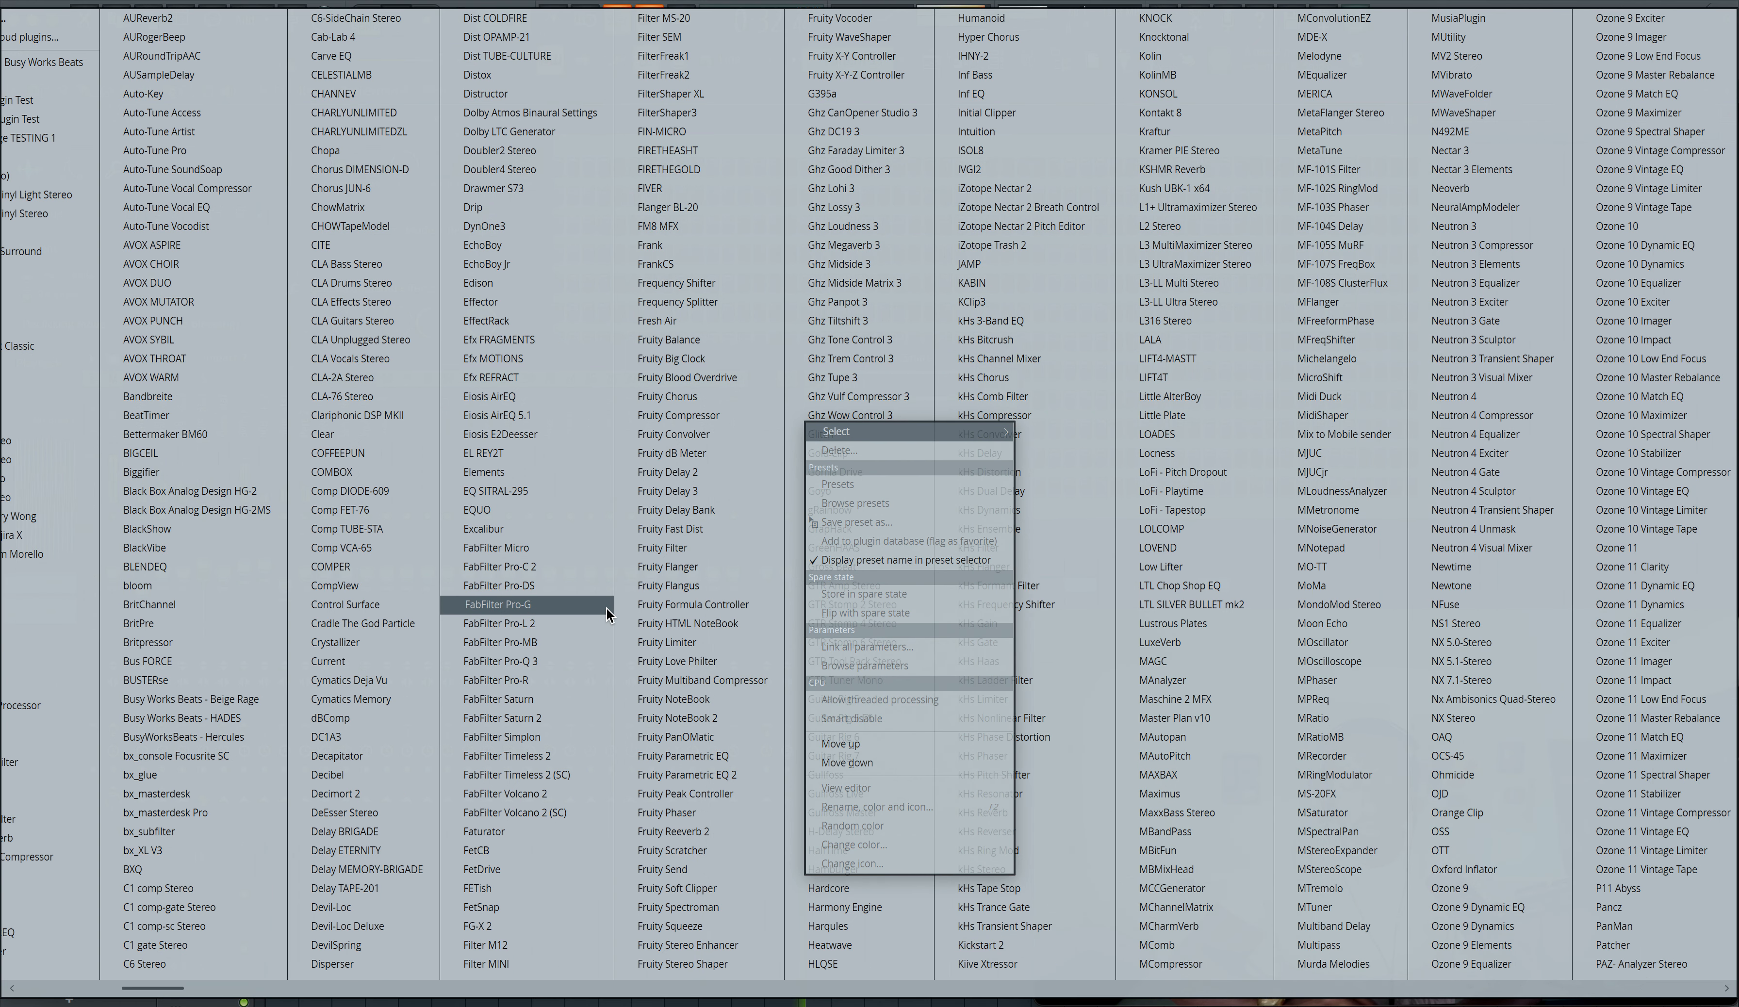
{"action": "left_click", "coordinate": [680, 775]}
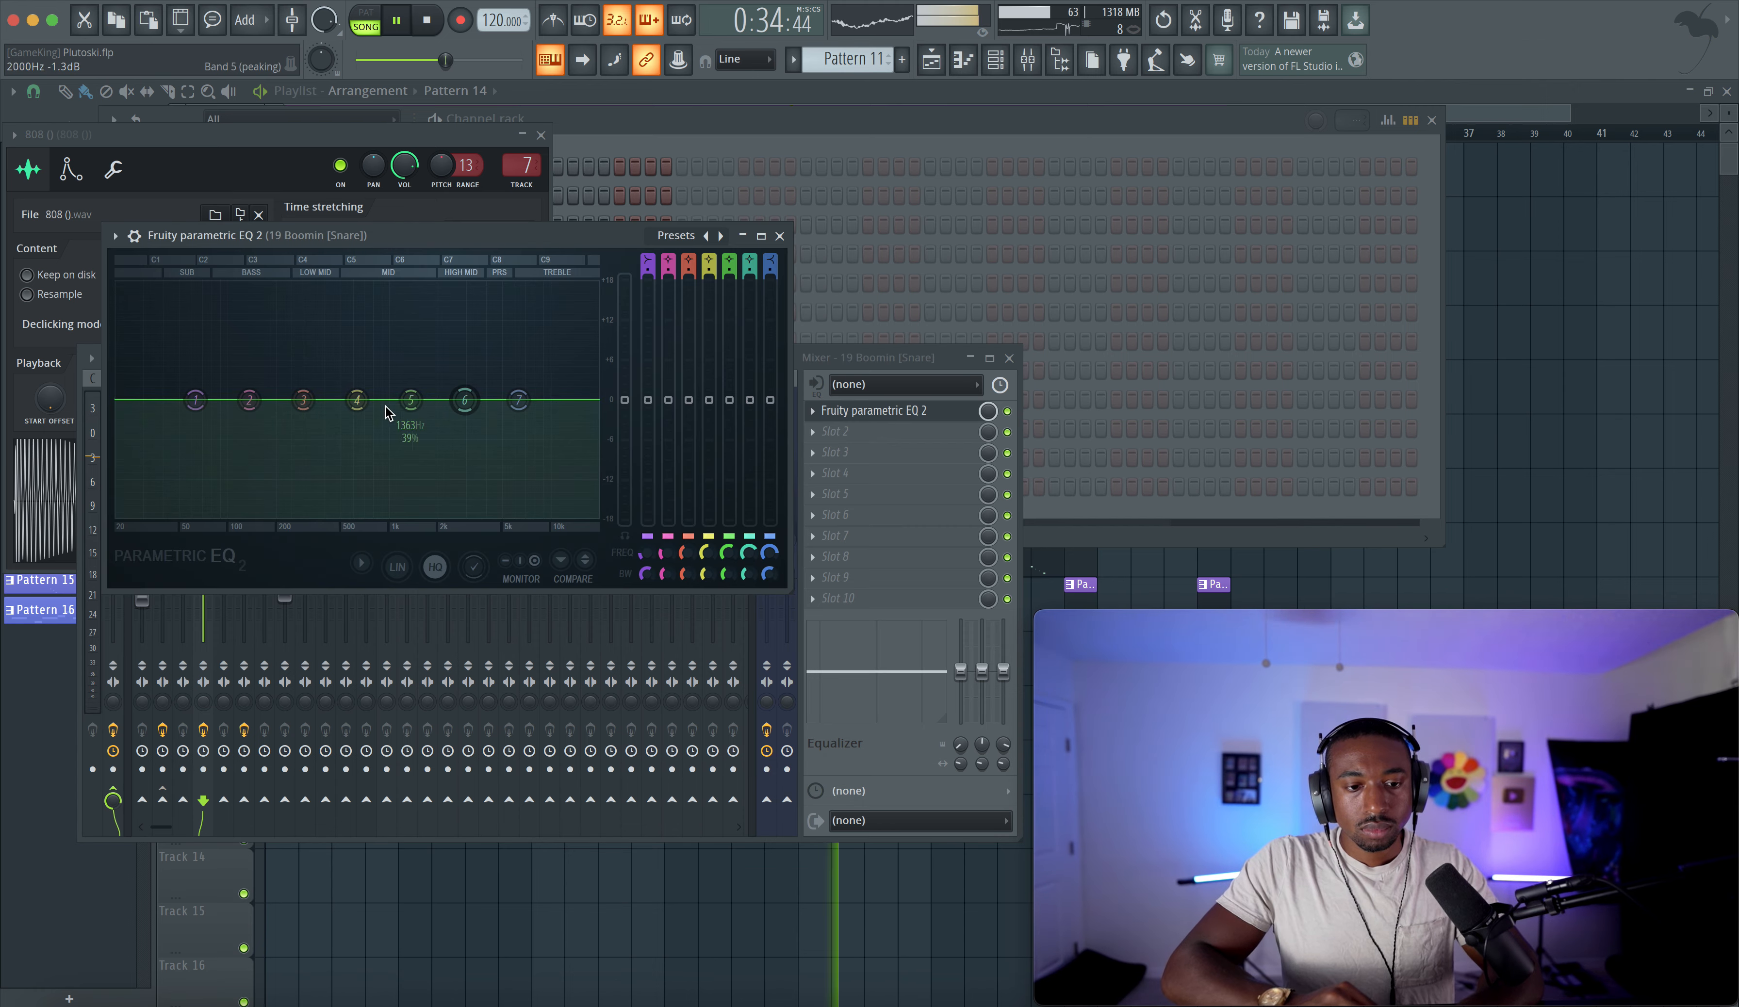
{"action": "left_click_drag", "start_coordinate": [304, 402], "coordinate": [310, 409]}
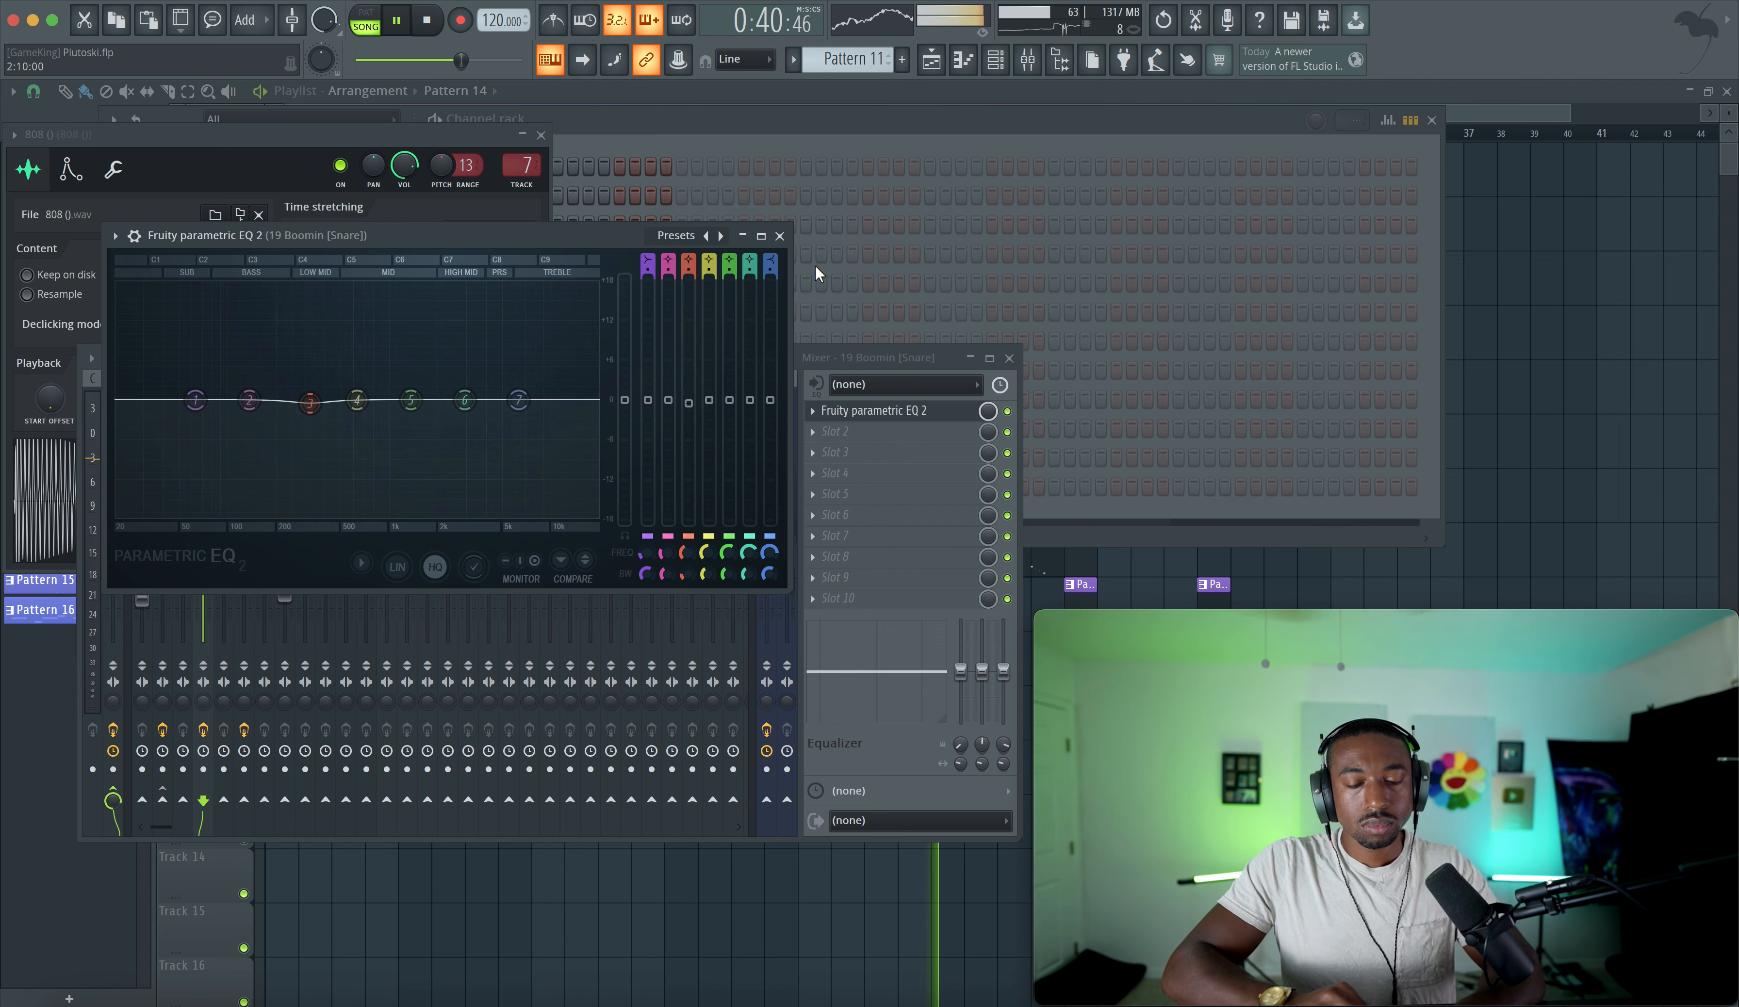
{"action": "left_click", "coordinate": [785, 238]}
{"action": "left_click", "coordinate": [1011, 357]}
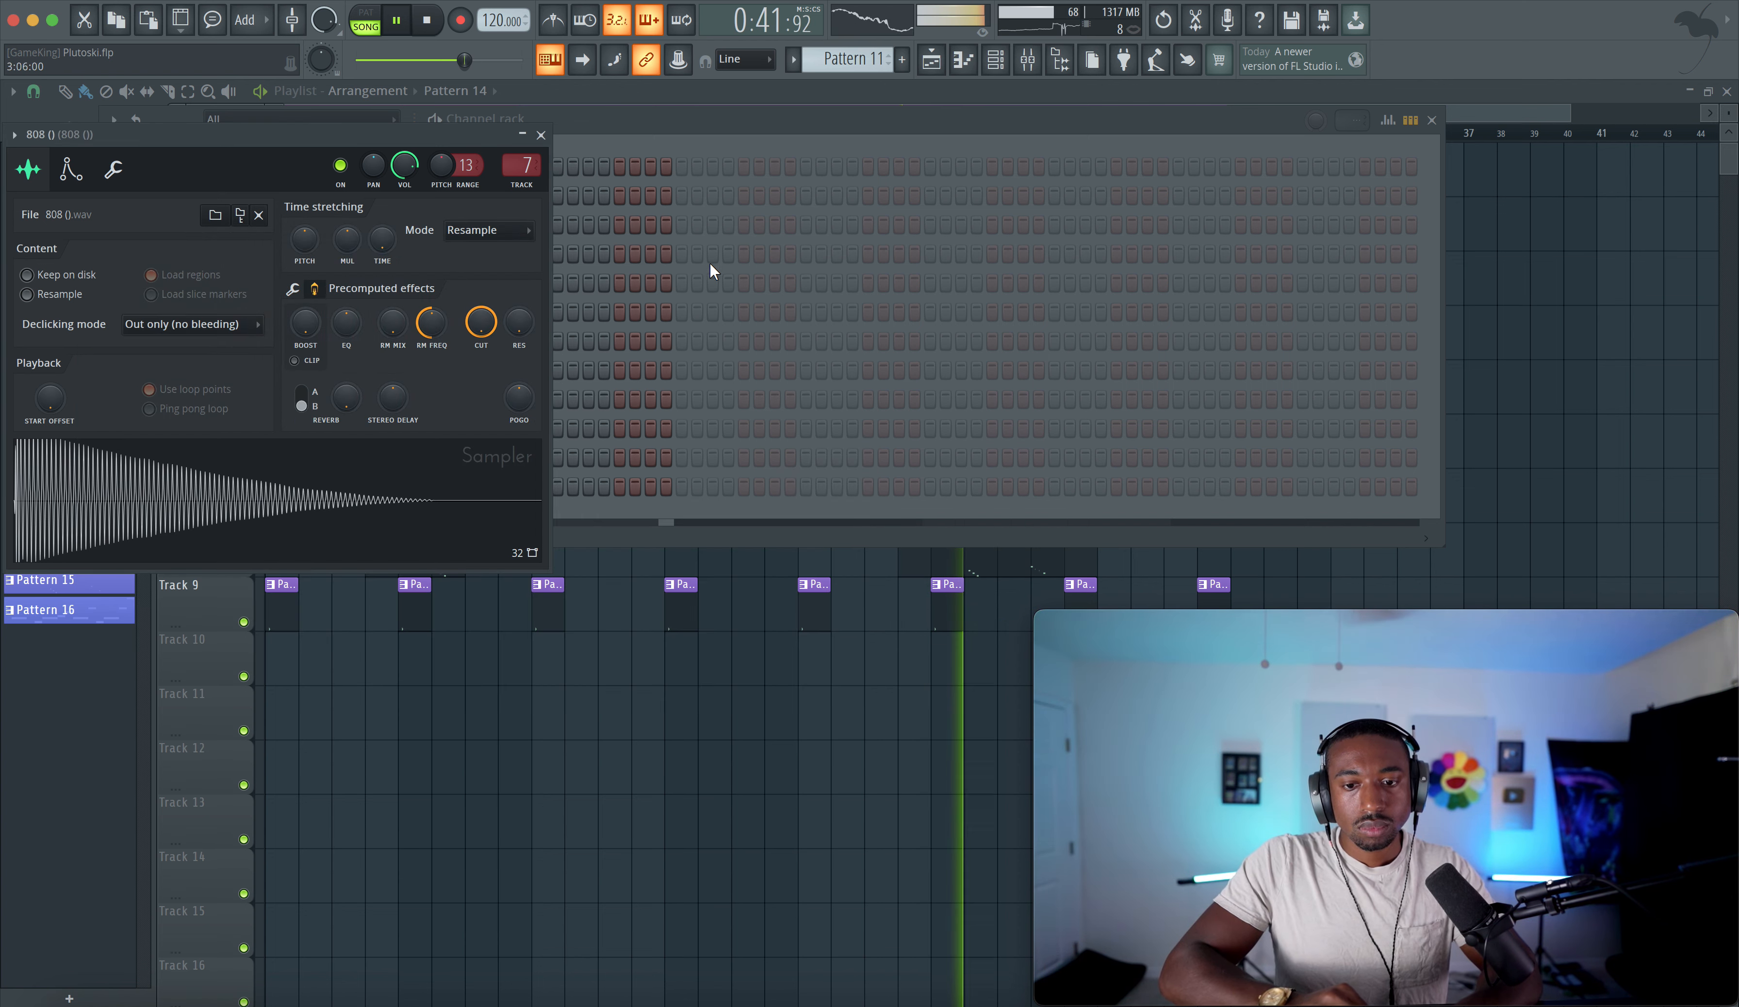
{"action": "left_click", "coordinate": [543, 135]}
{"action": "right_click", "coordinate": [682, 709]}
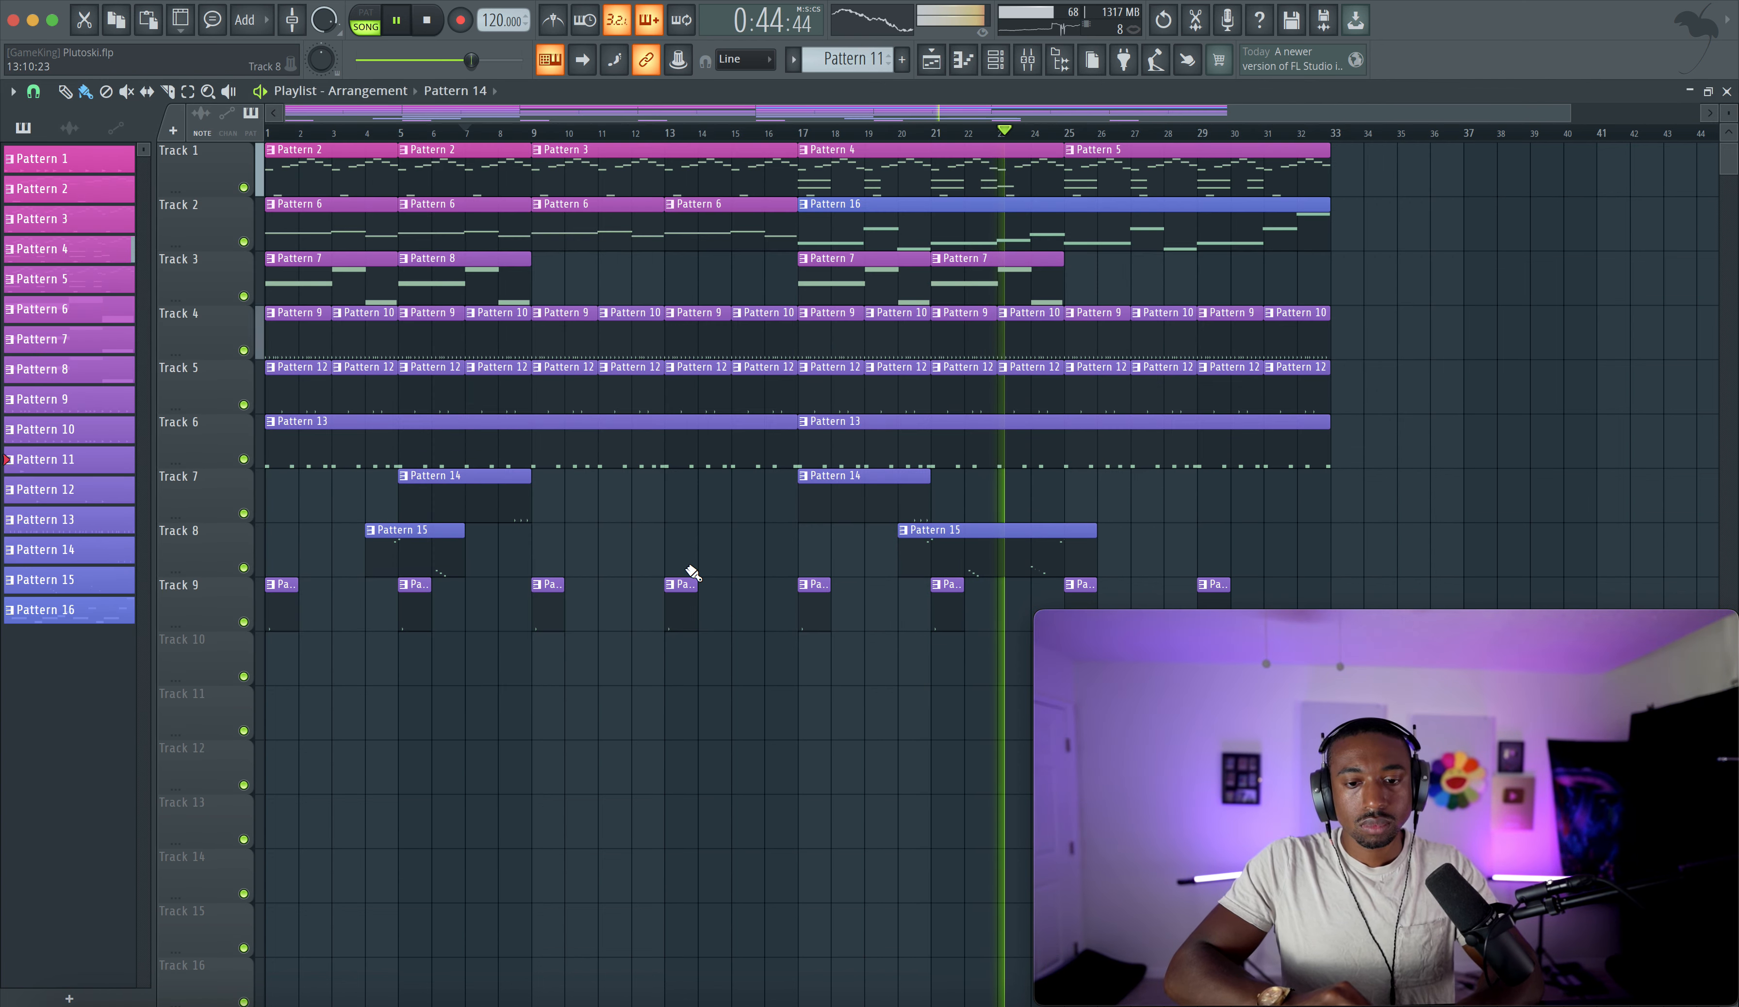
- Nudge the 808 and 808 kick insert faders in the mixer slightly, bringing the kick insert to about 0.2 dB
{"action": "scroll", "coordinate": [692, 572], "scroll_direction": "down", "scroll_amount": 5}
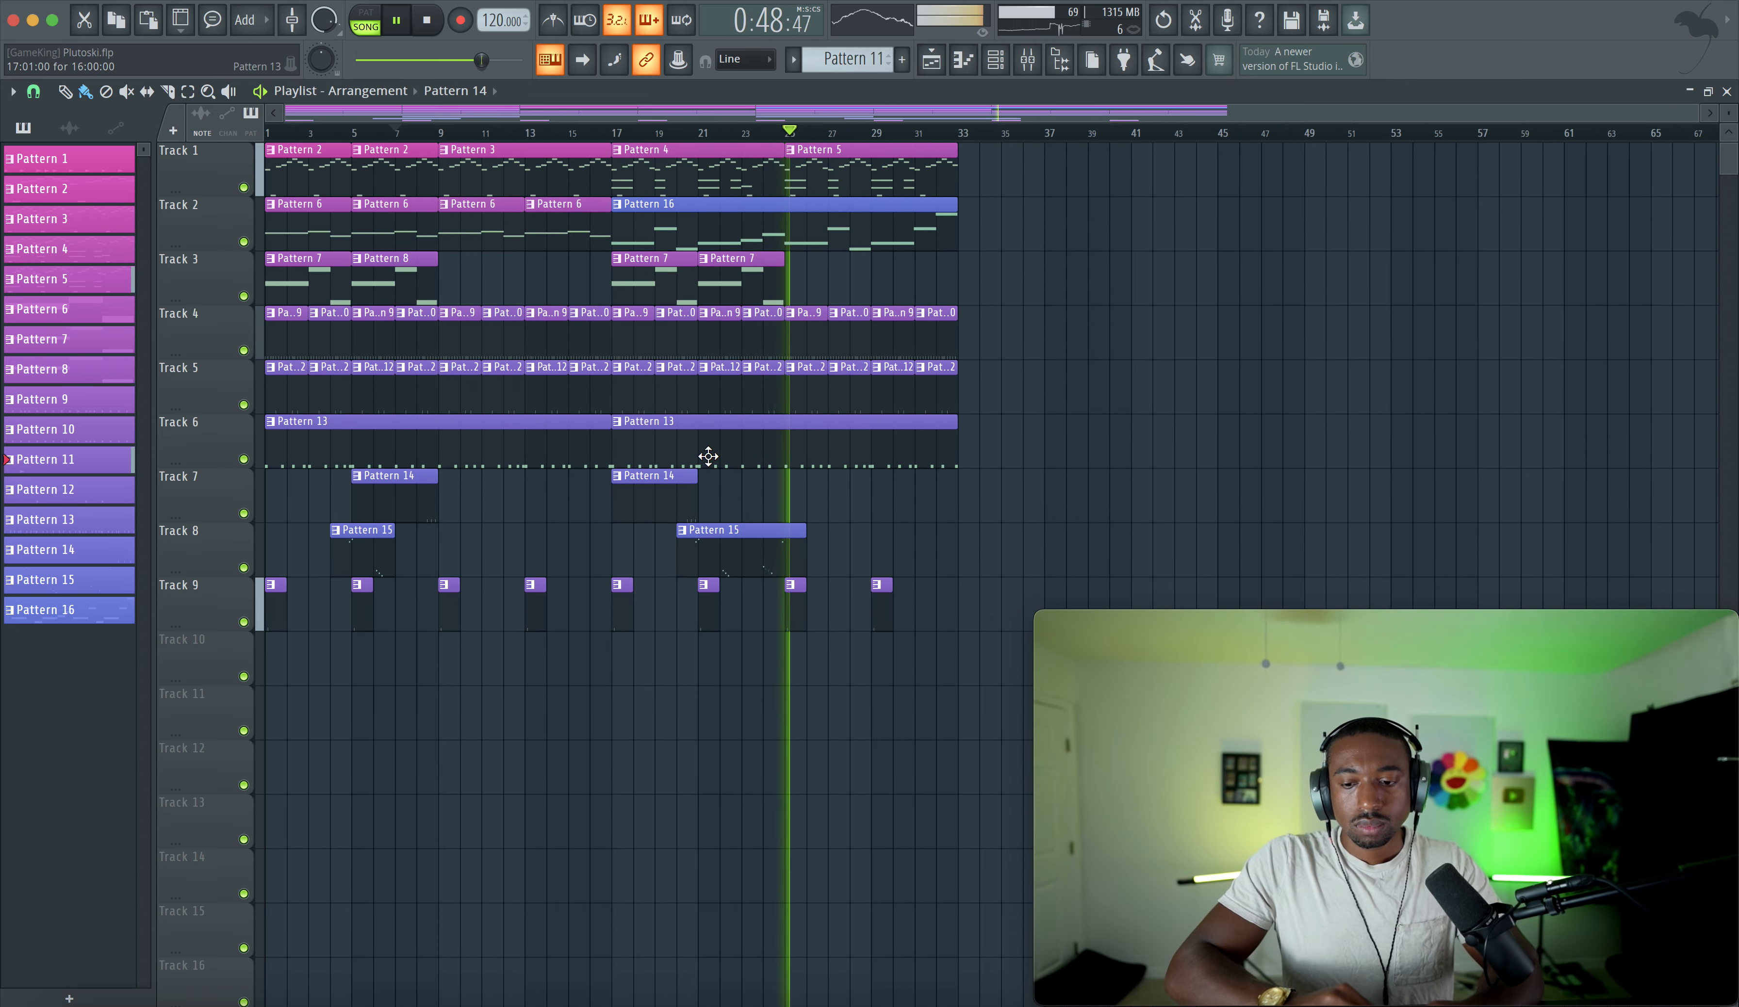
{"action": "left_click", "coordinate": [740, 150]}
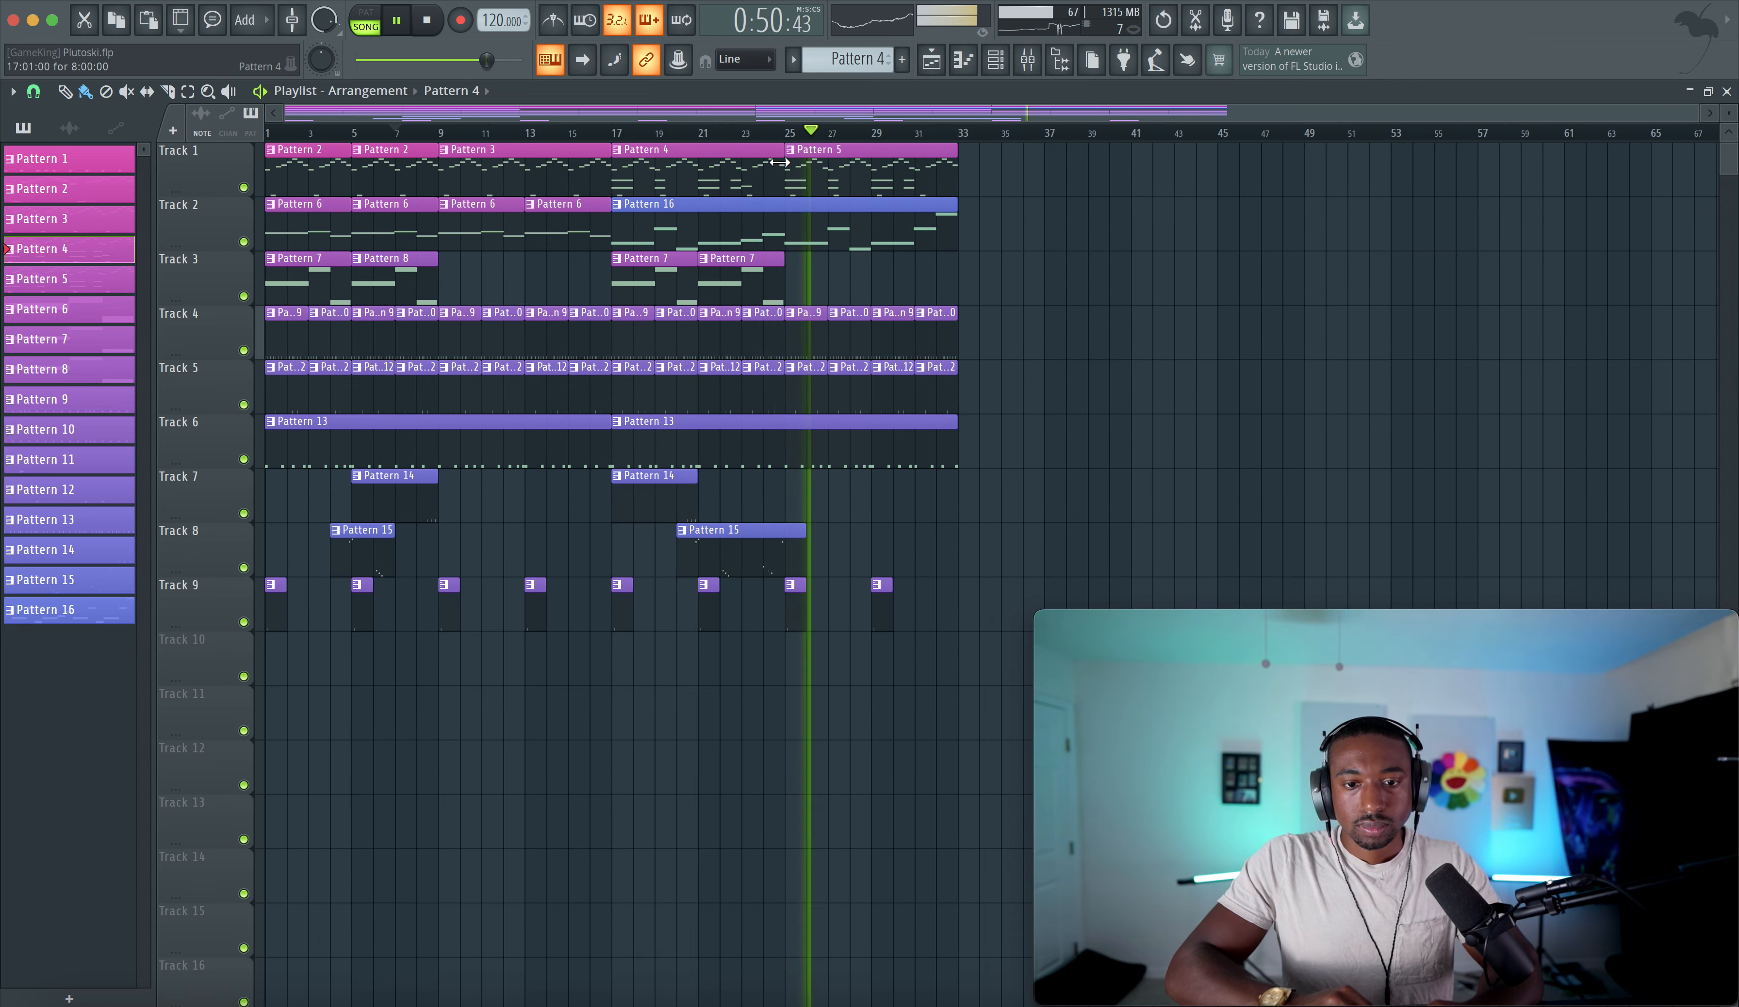
{"action": "left_click", "coordinate": [997, 60]}
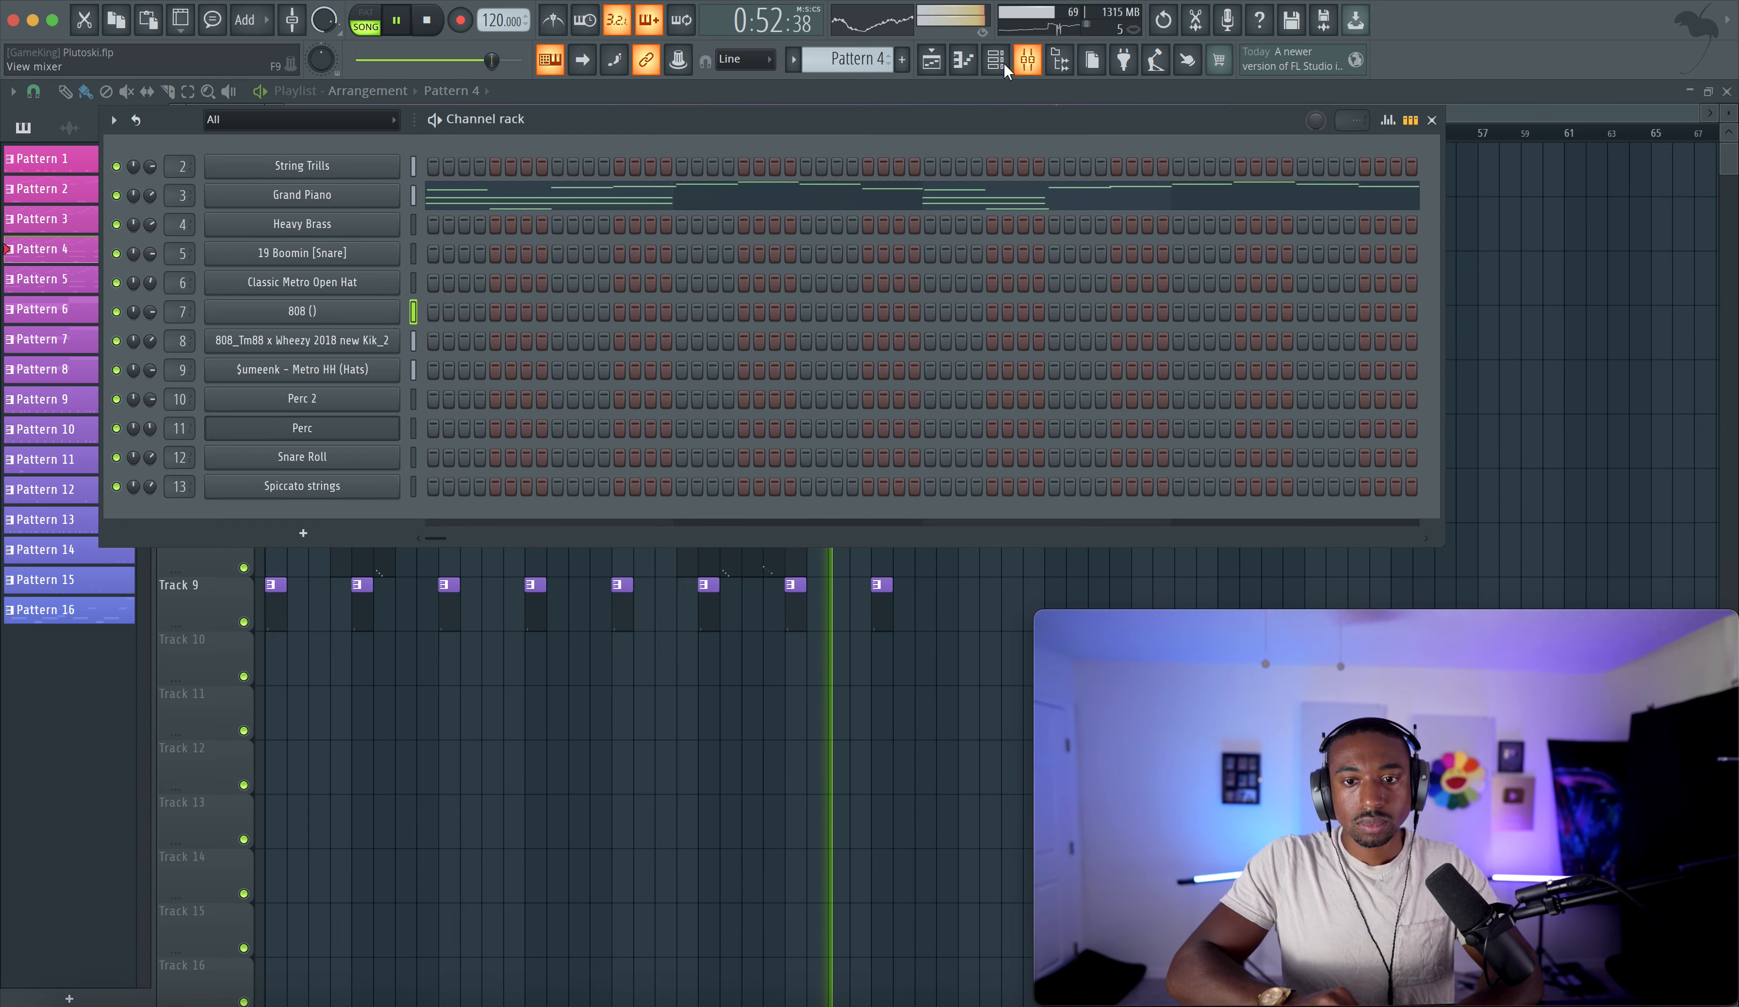
{"action": "left_click", "coordinate": [996, 60]}
{"action": "left_click", "coordinate": [1028, 61]}
{"action": "left_click_drag", "start_coordinate": [257, 561], "coordinate": [260, 573]}
{"action": "left_click", "coordinate": [244, 573]}
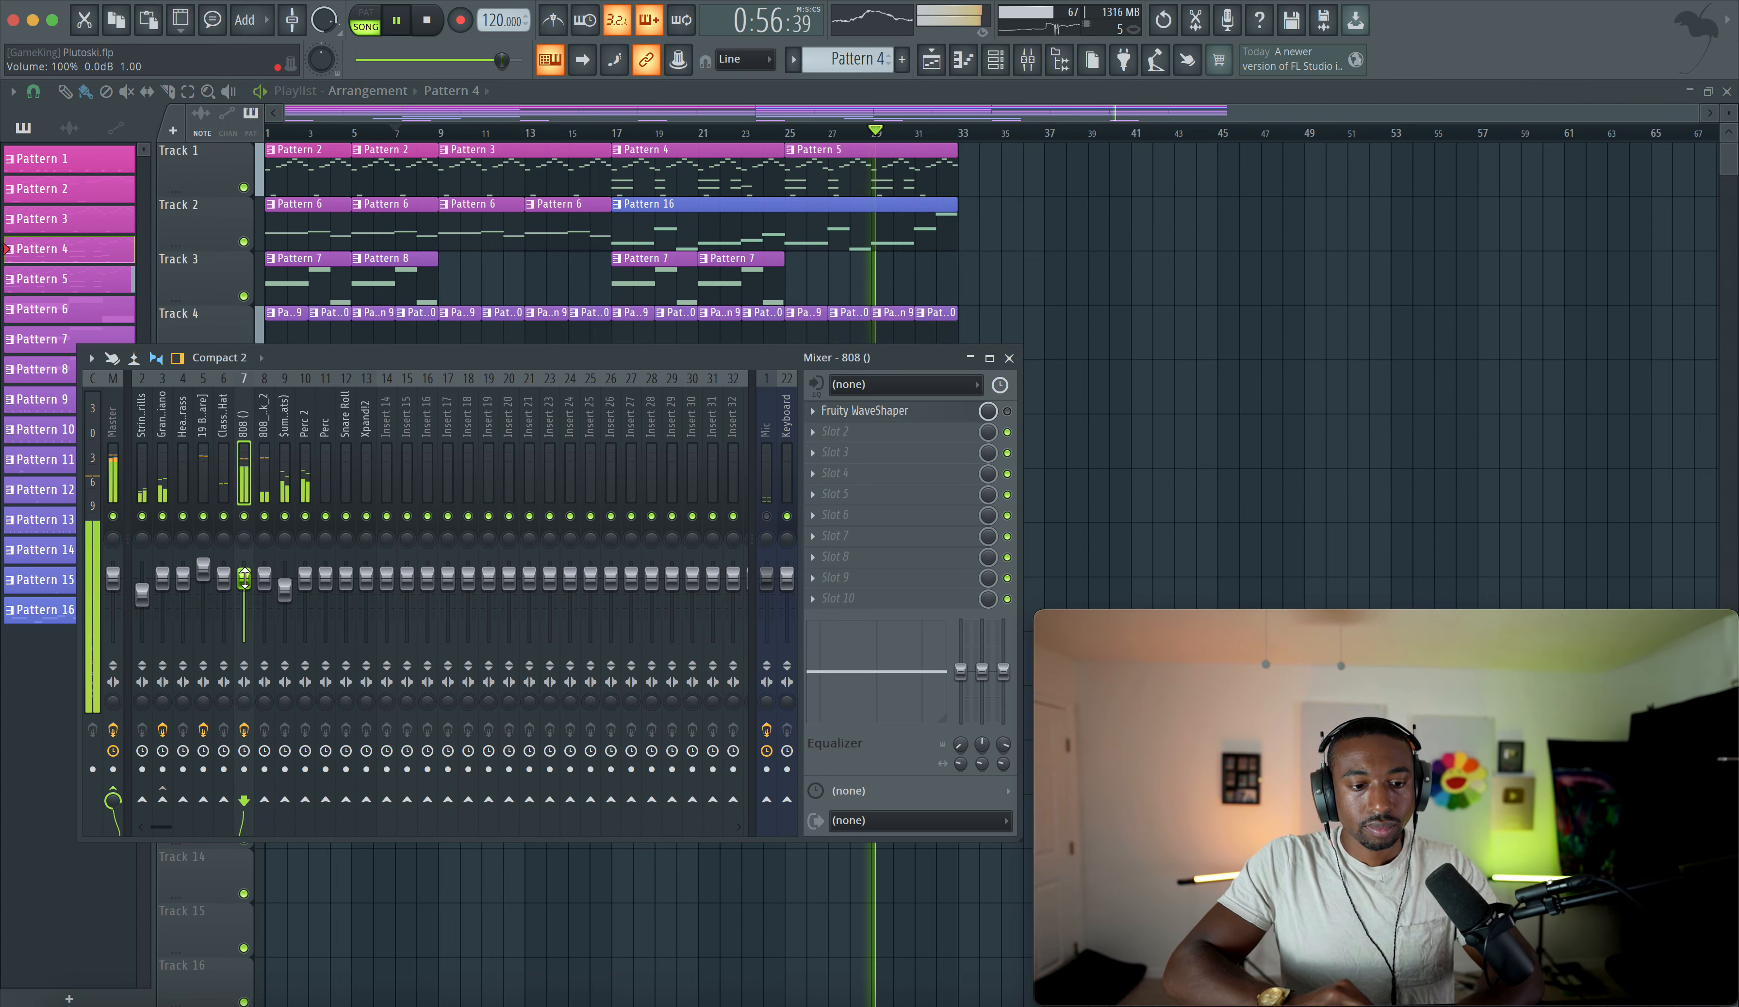
{"action": "left_click", "coordinate": [261, 579]}
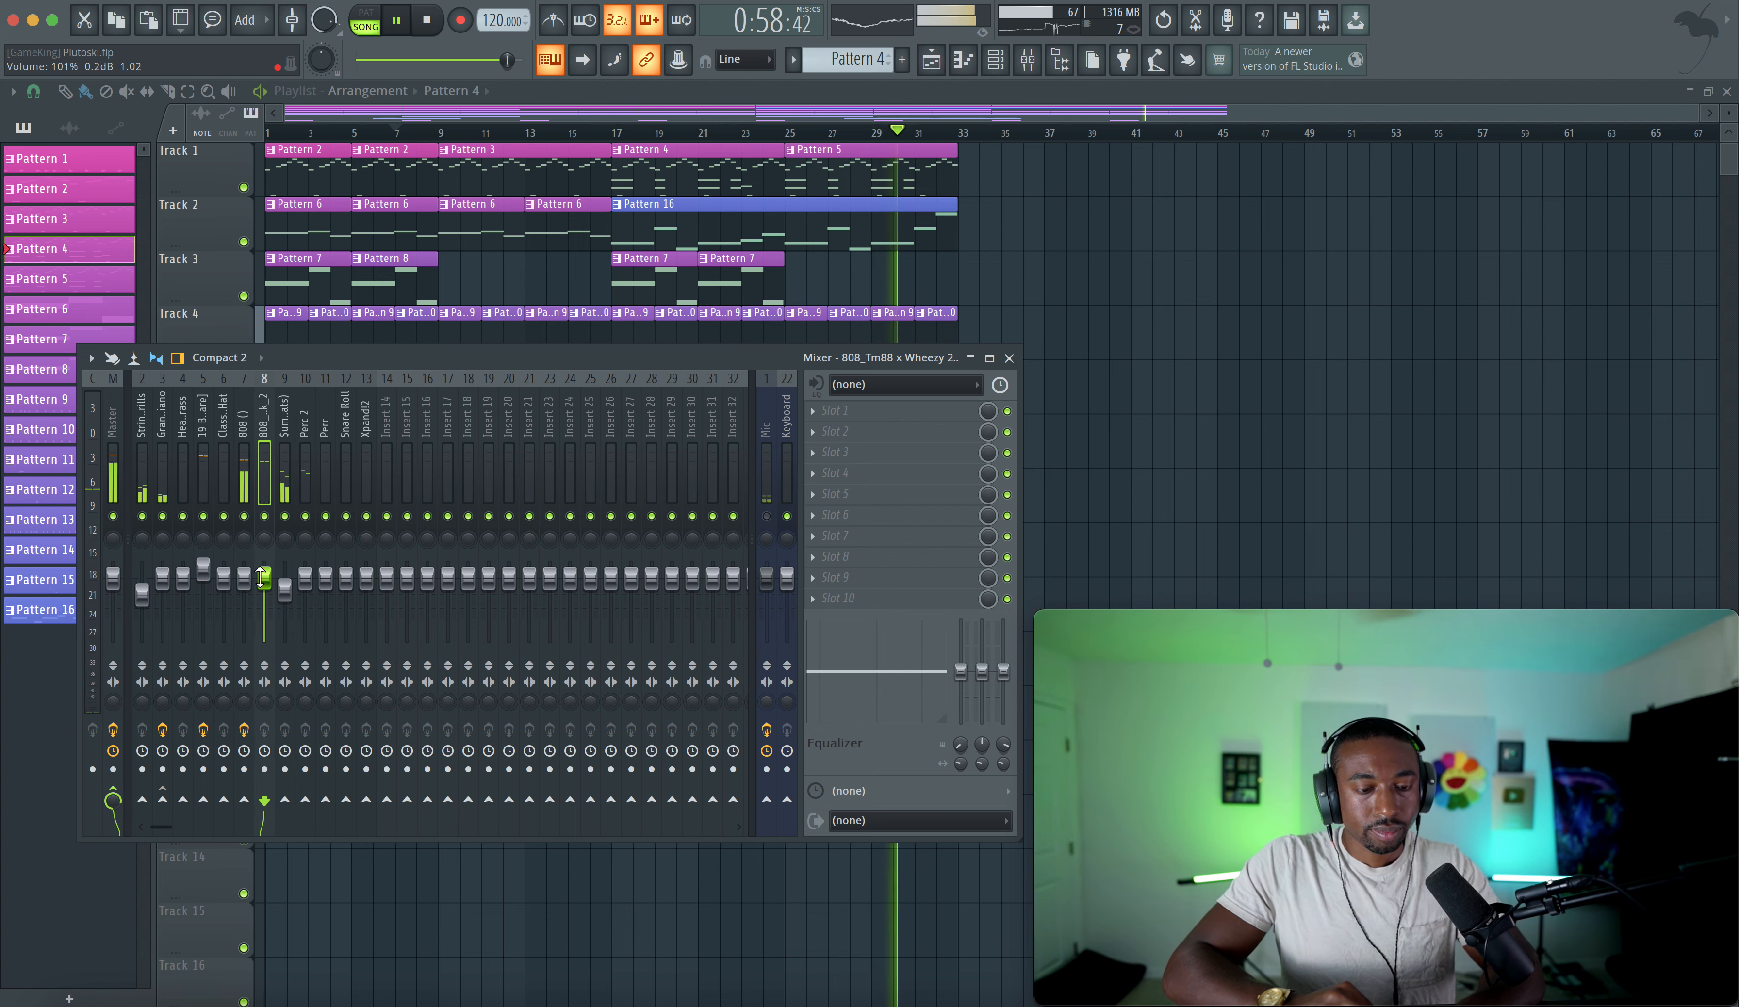
{"action": "key", "text": "F9"}
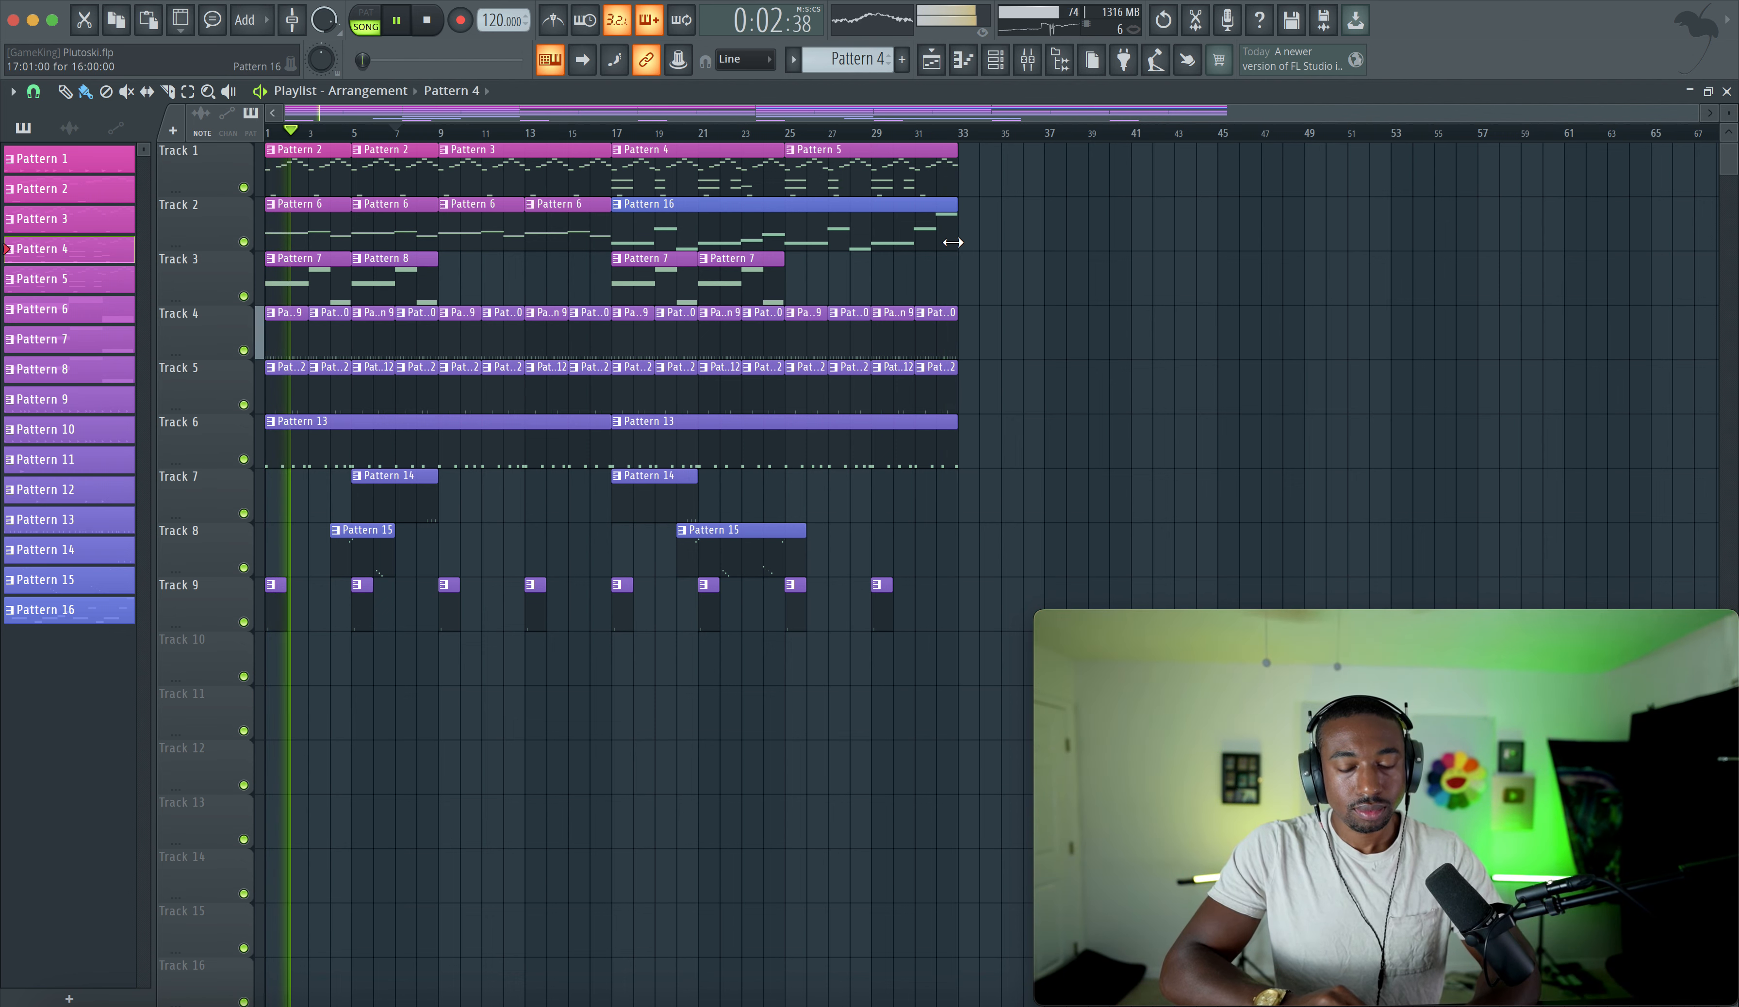
- Review the Grand Piano channel settings and the Master insert's effect chain in the mixer
{"action": "left_click", "coordinate": [995, 60]}
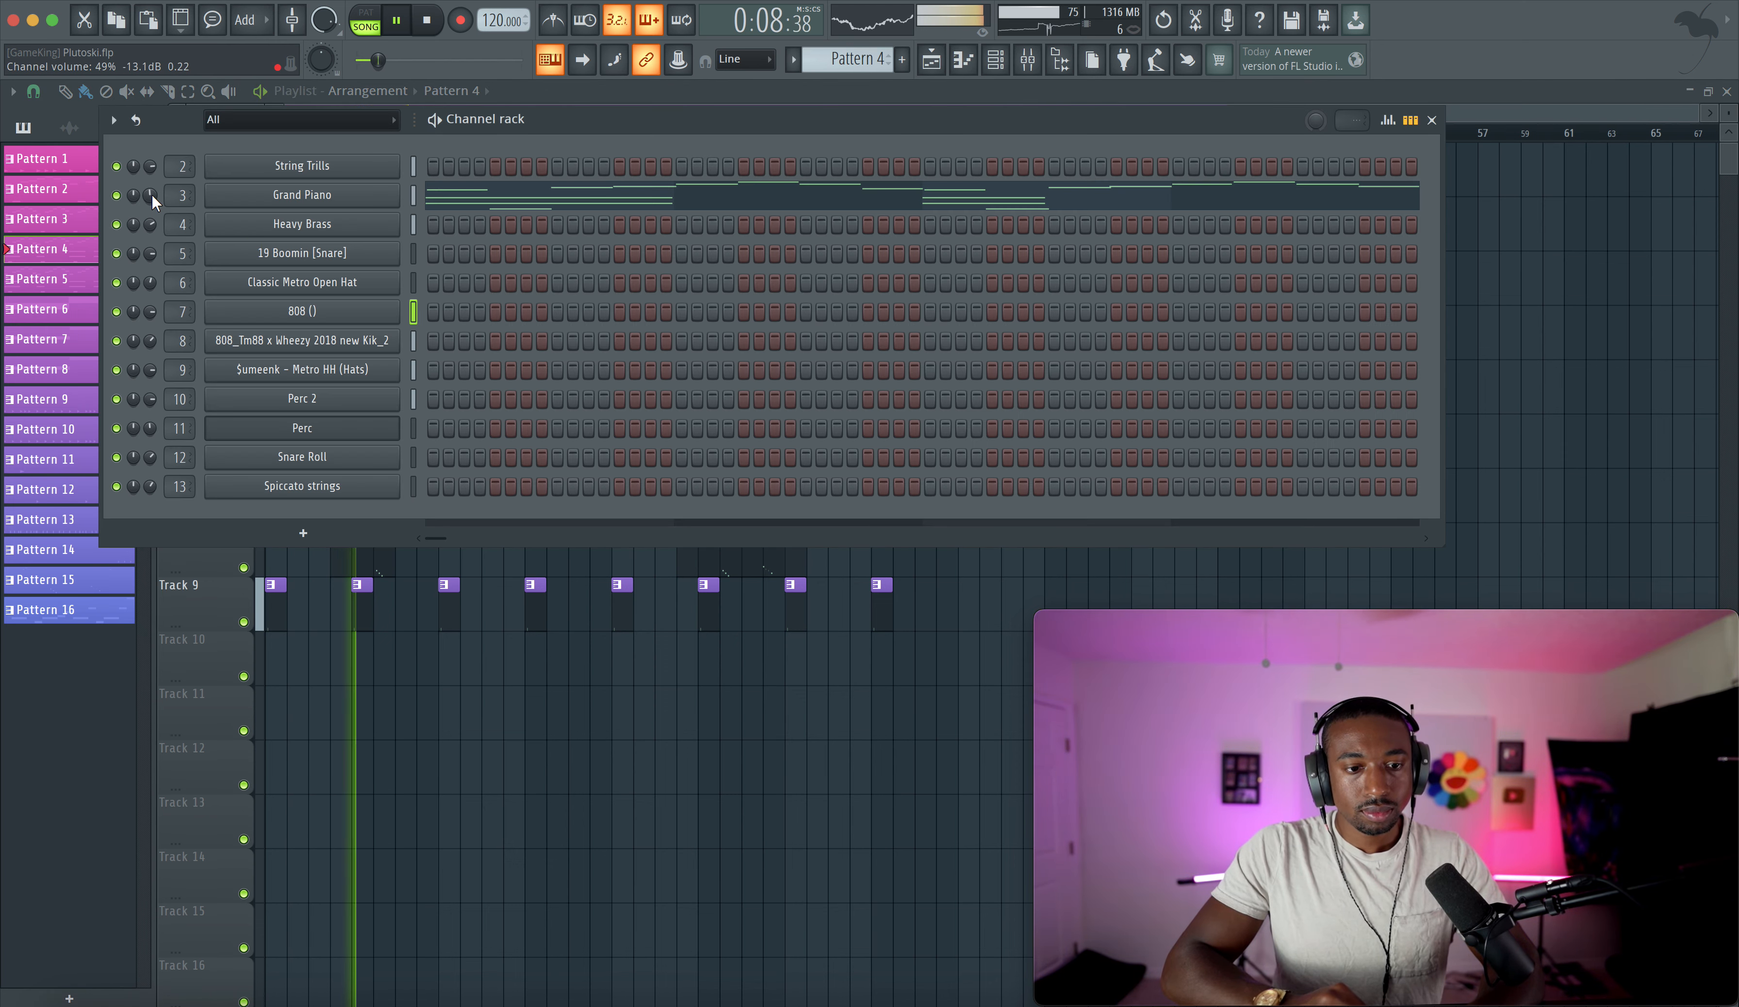
{"action": "left_click", "coordinate": [280, 197]}
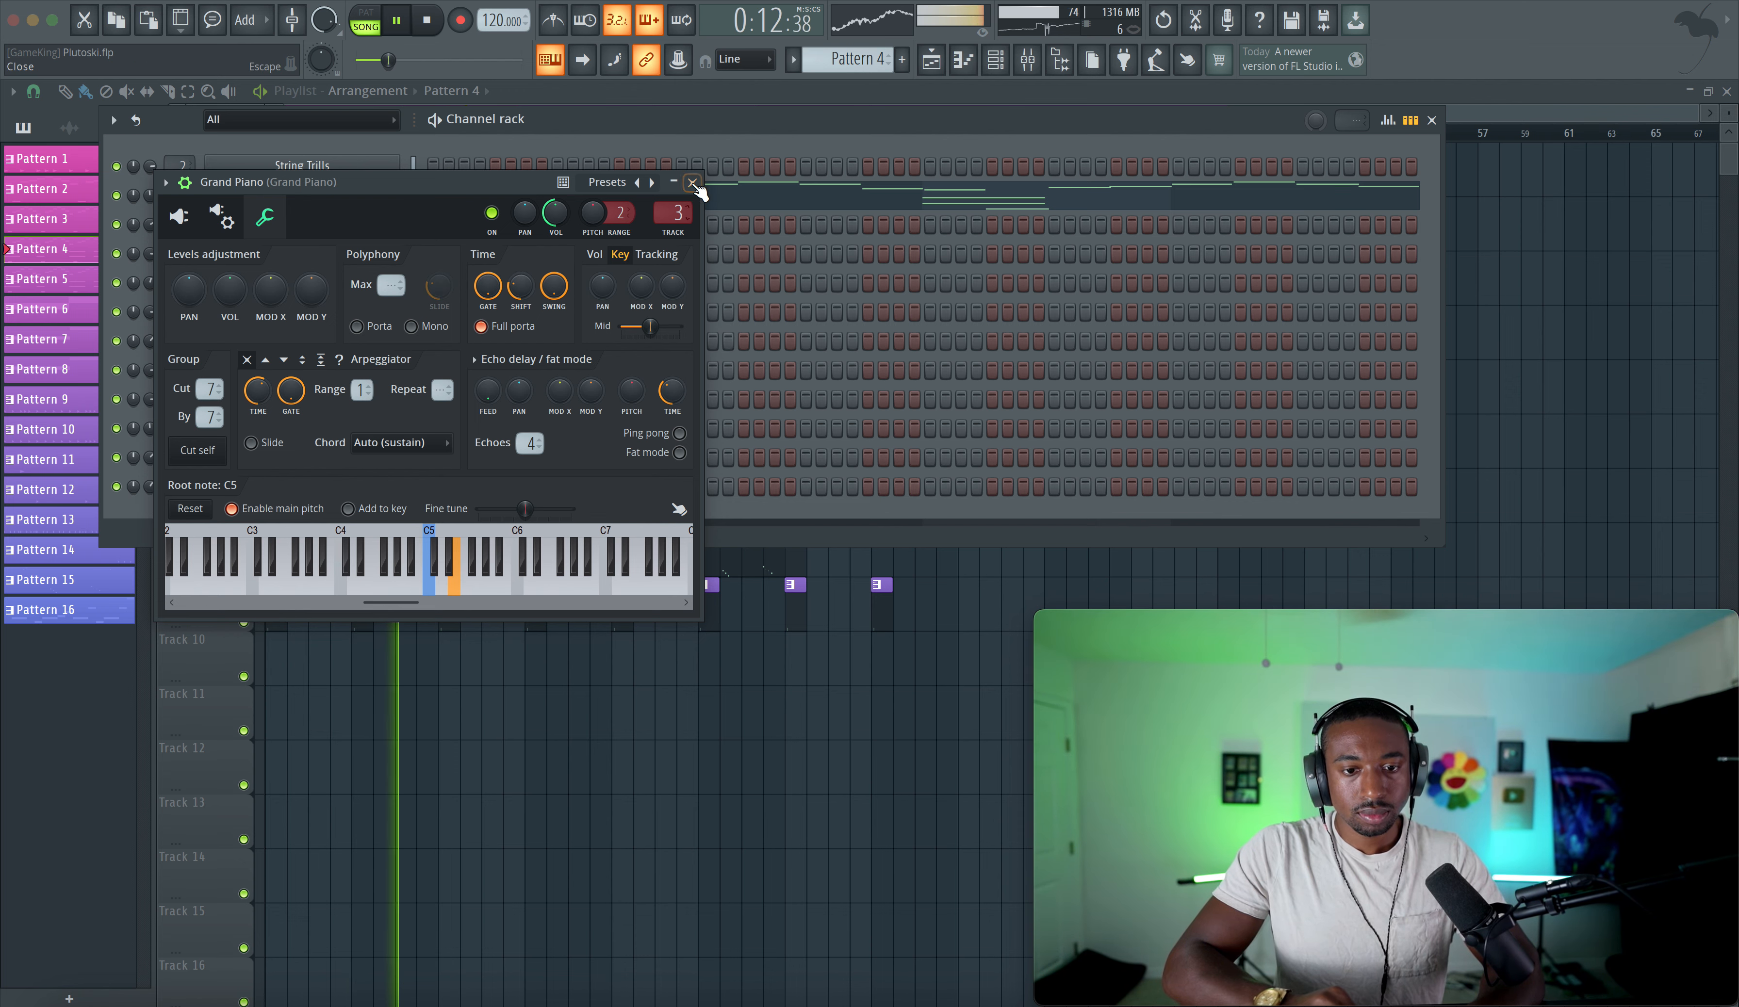
{"action": "key", "text": "Escape"}
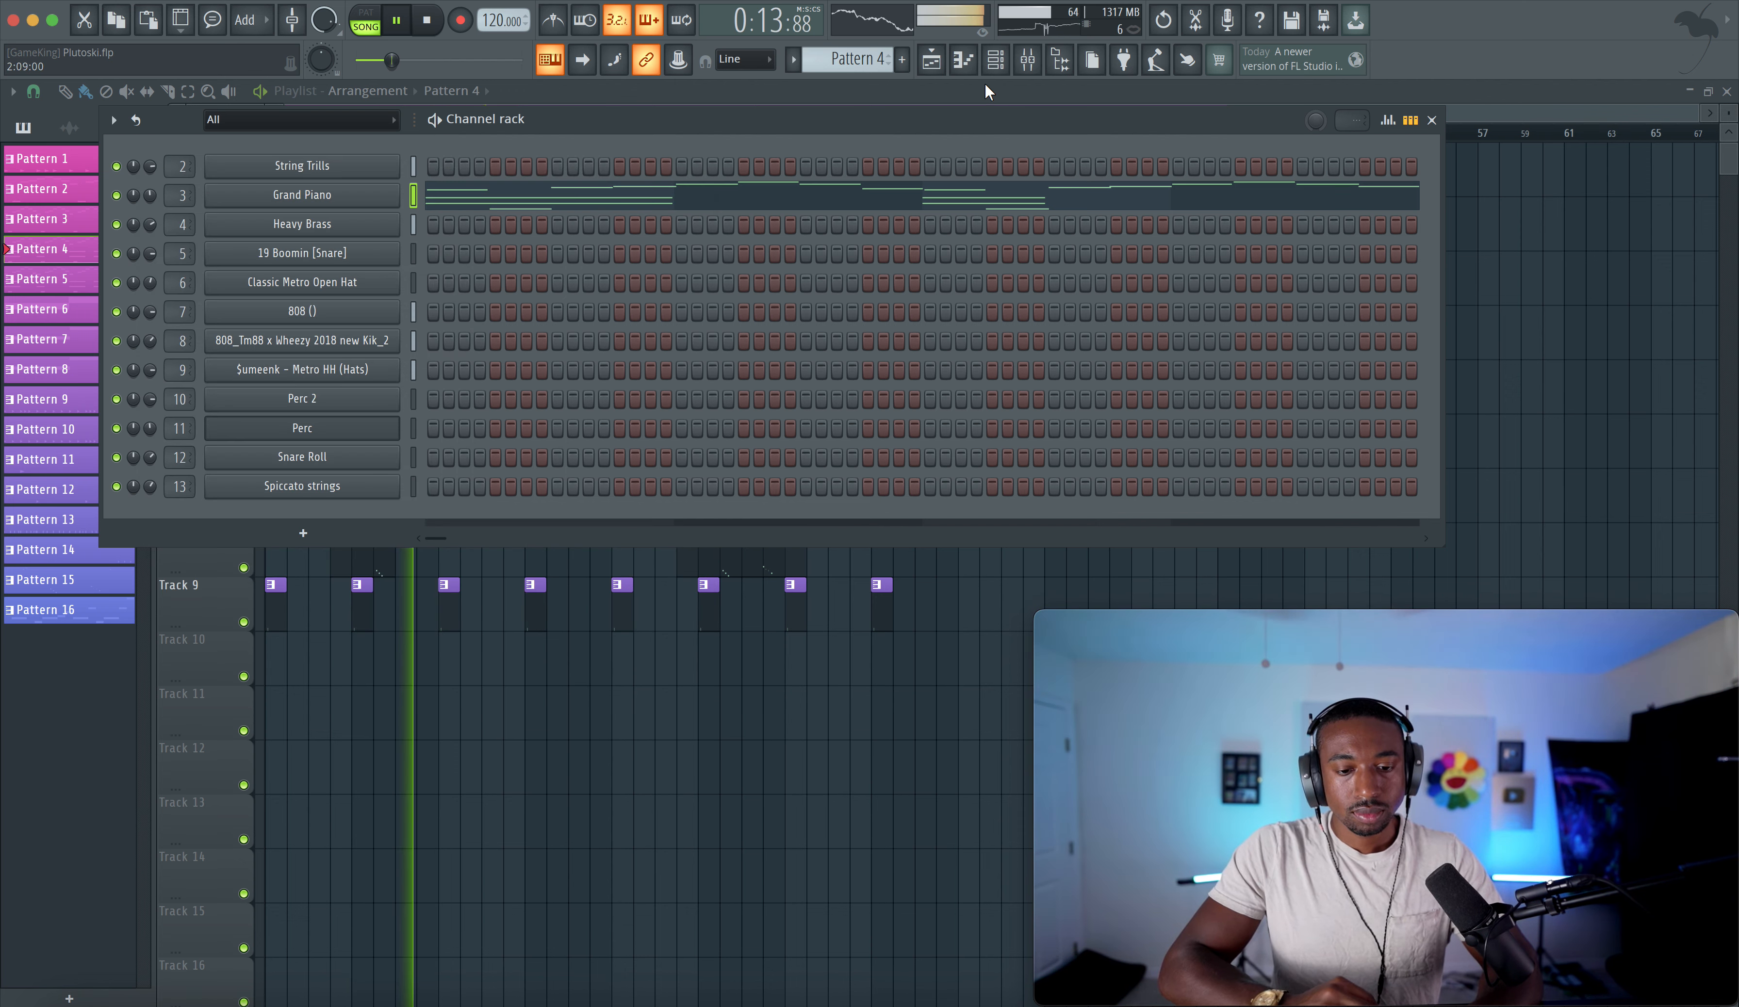
{"action": "left_click", "coordinate": [1029, 60]}
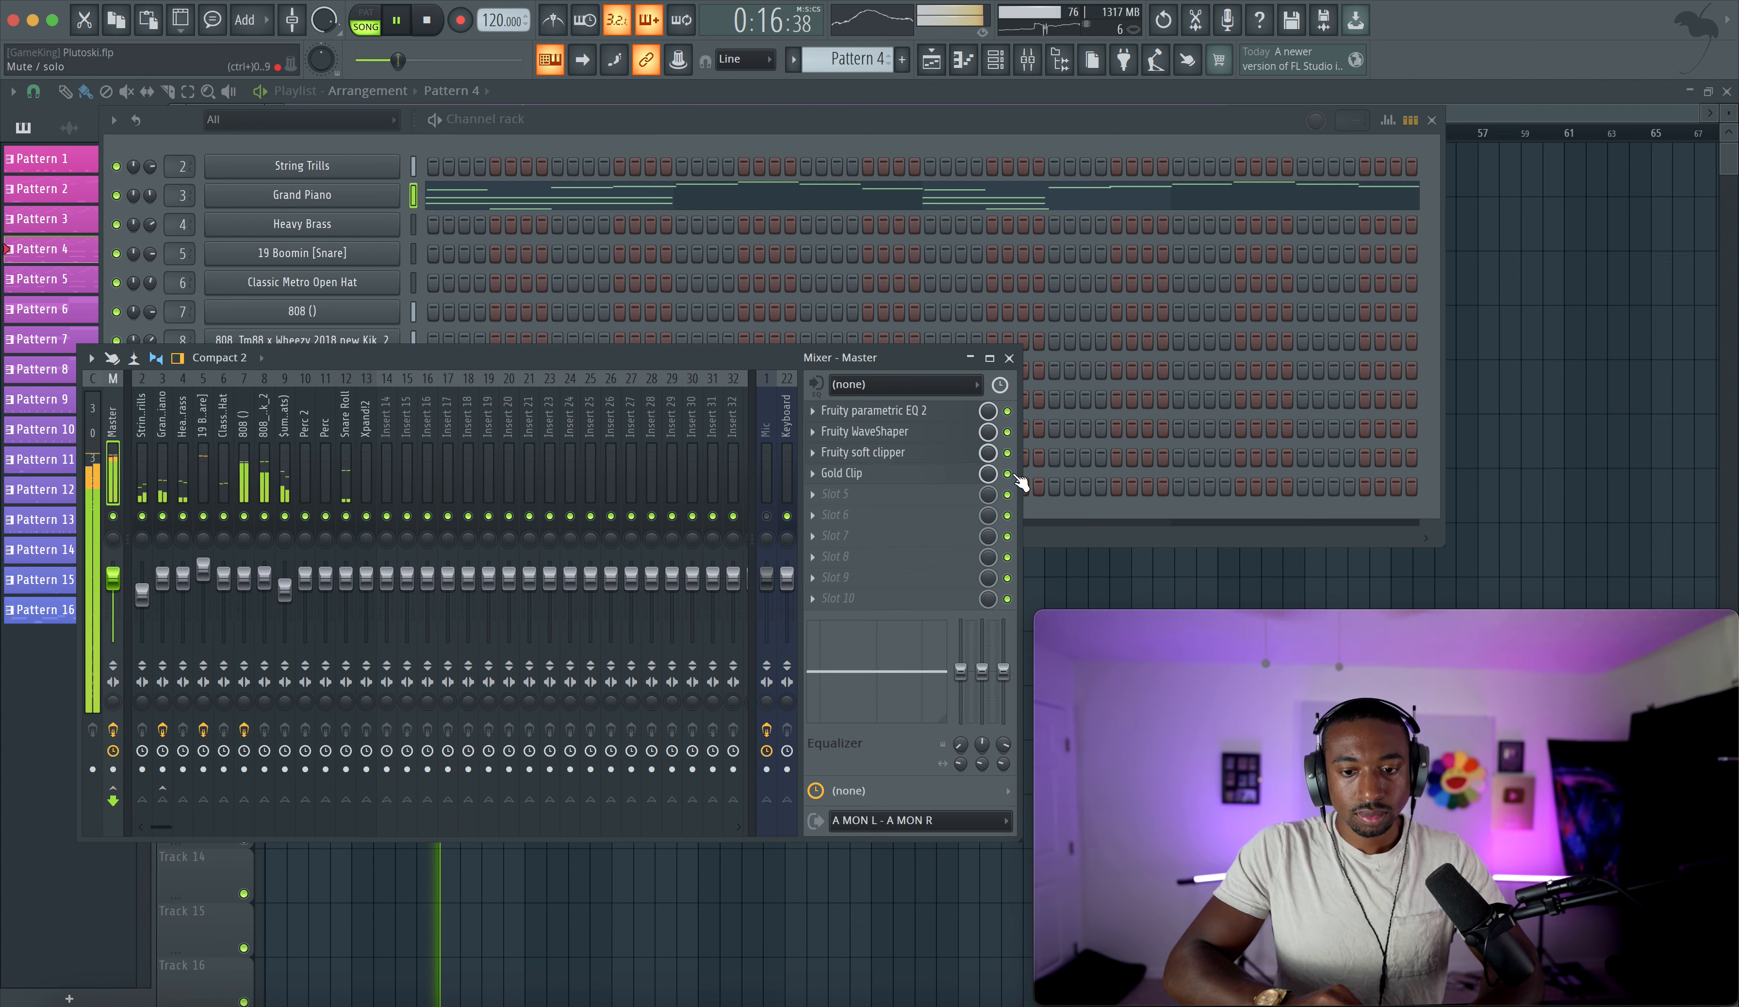
{"action": "left_click", "coordinate": [1009, 359]}
{"action": "key", "text": "Escape"}
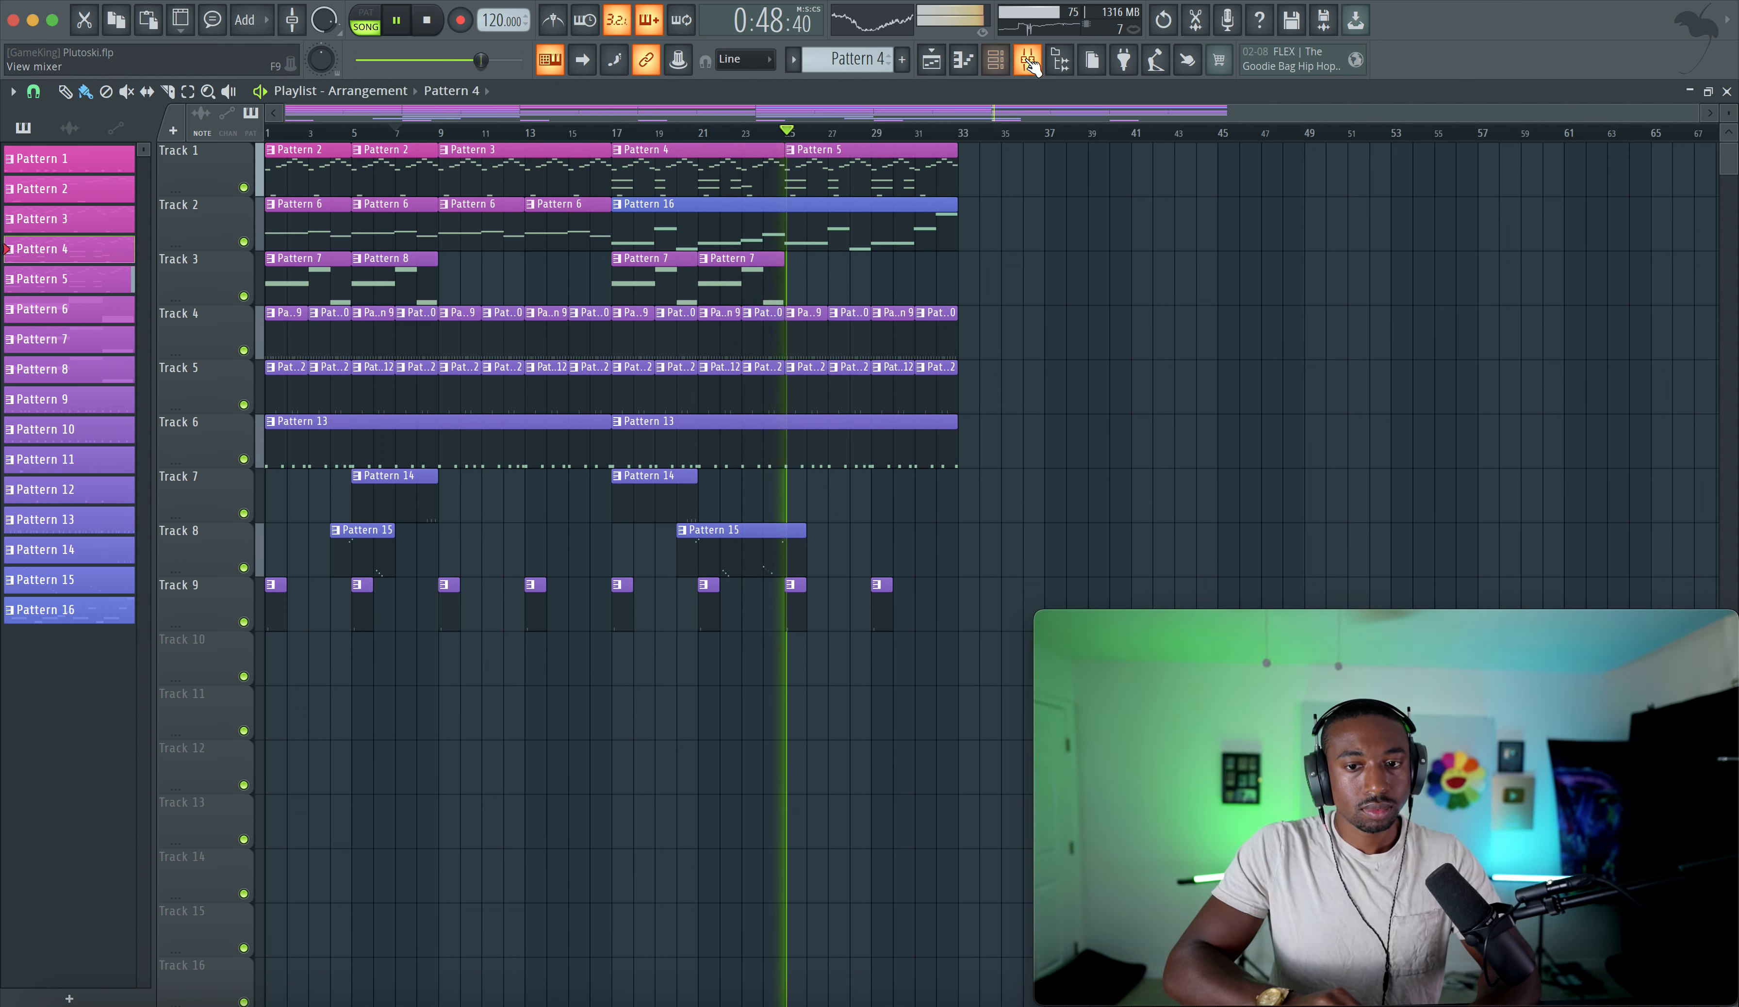
{"action": "key", "text": "F9"}
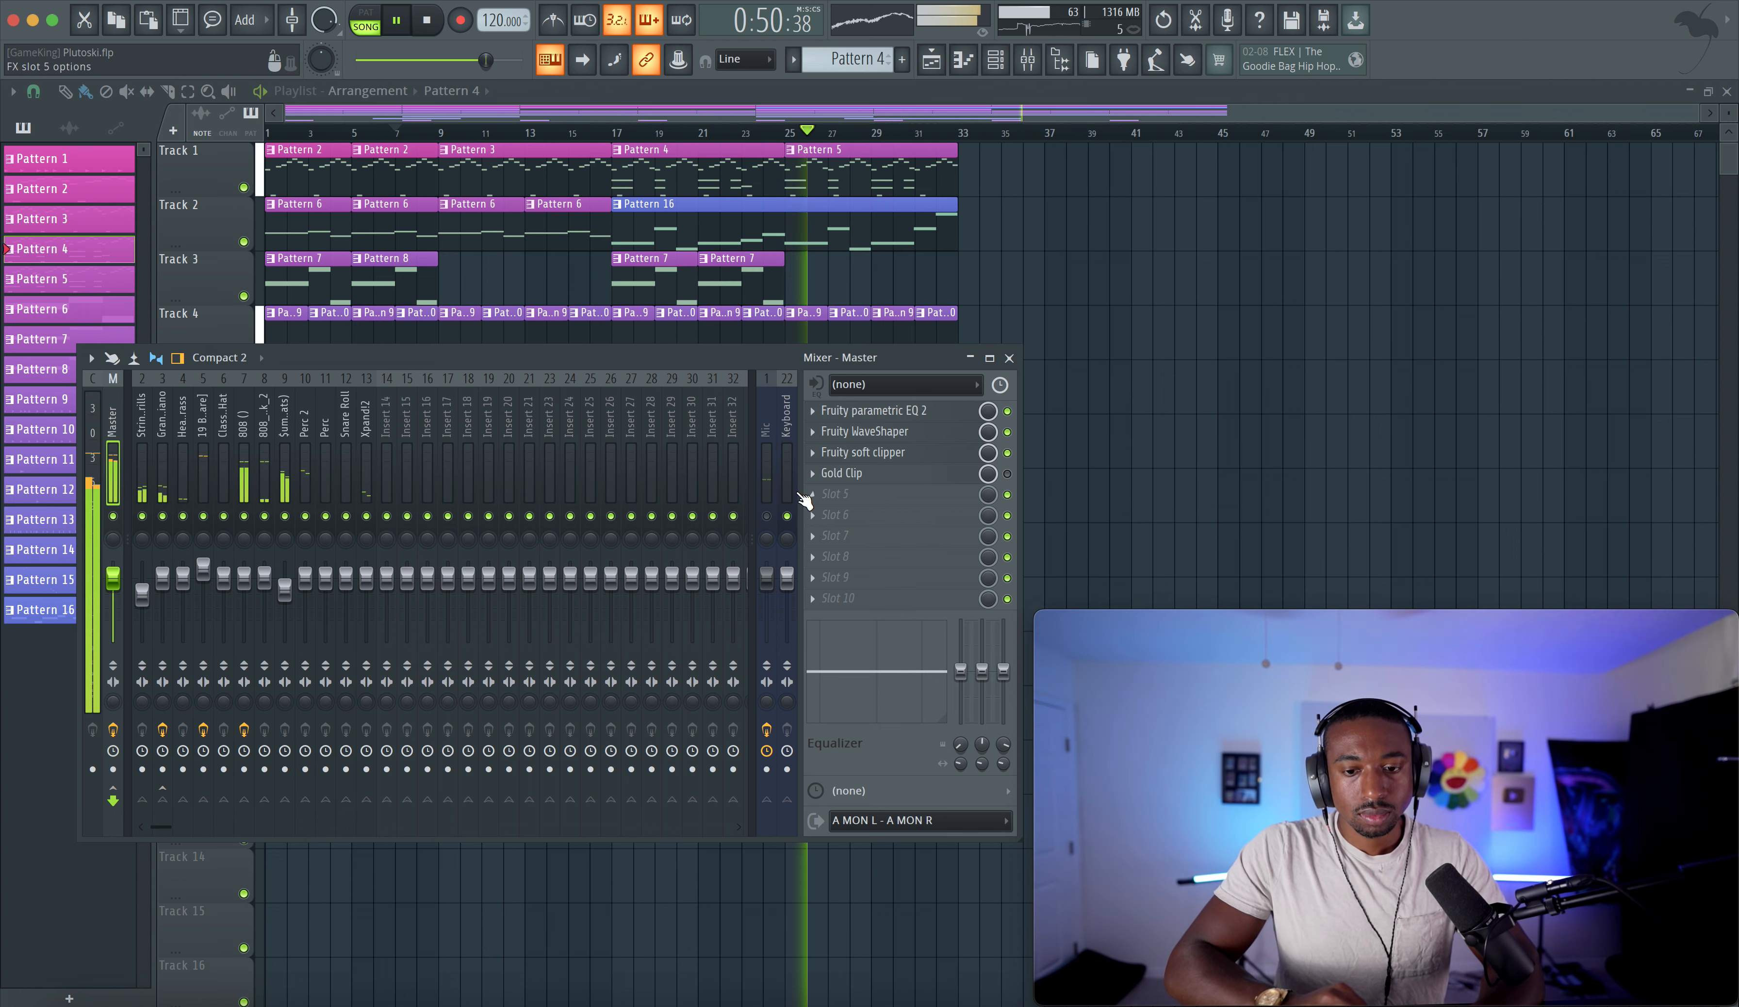
{"action": "key", "text": "F9"}
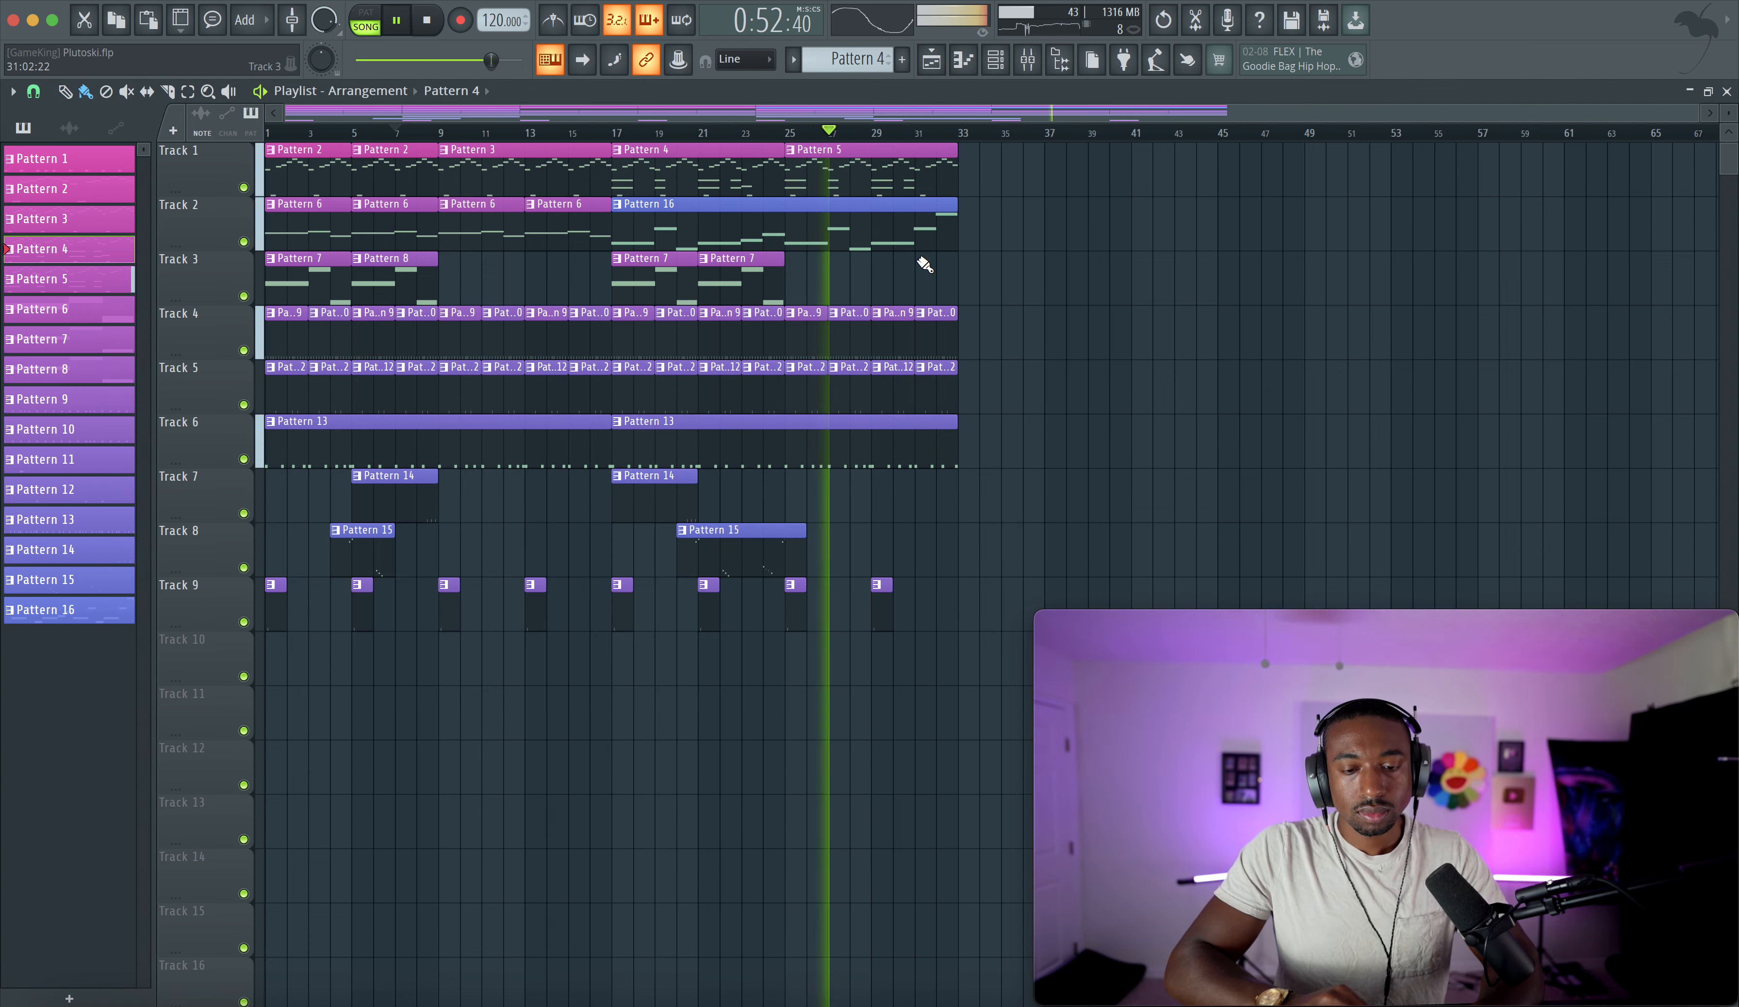
- Select Pattern 11 as the active pattern and save the project
{"action": "left_click", "coordinate": [995, 60]}
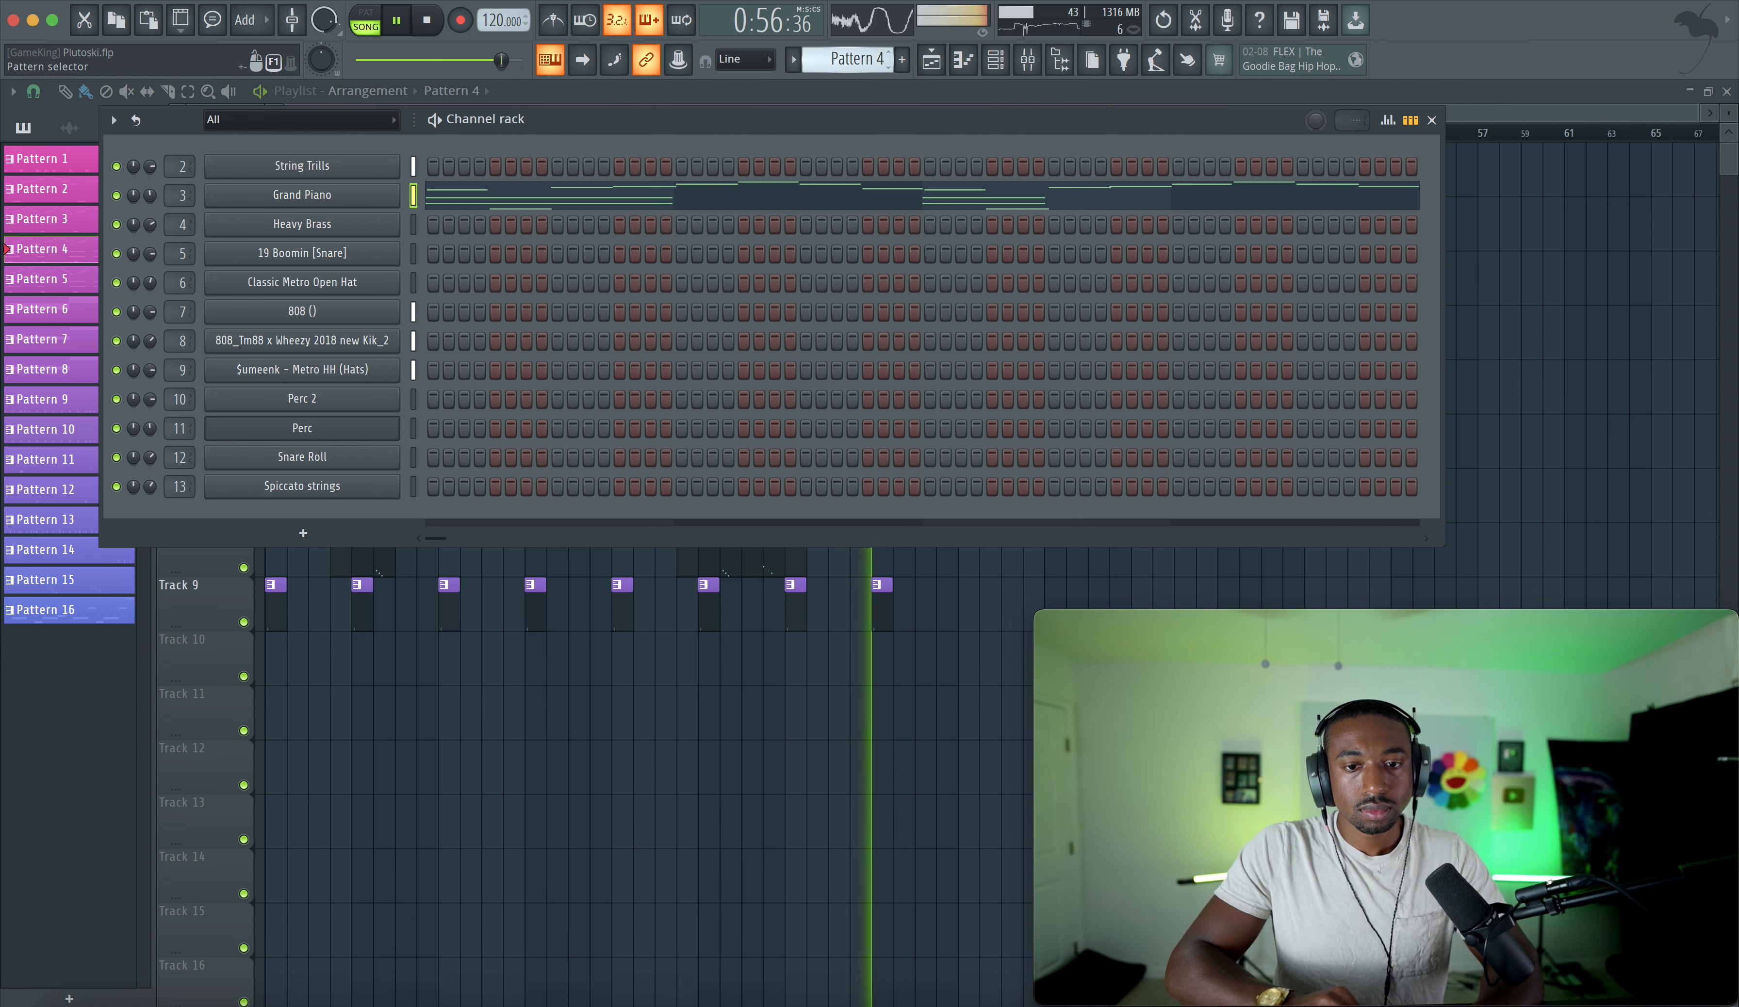
{"action": "left_click_drag", "start_coordinate": [849, 60], "coordinate": [846, 53]}
{"action": "right_click", "coordinate": [627, 669]}
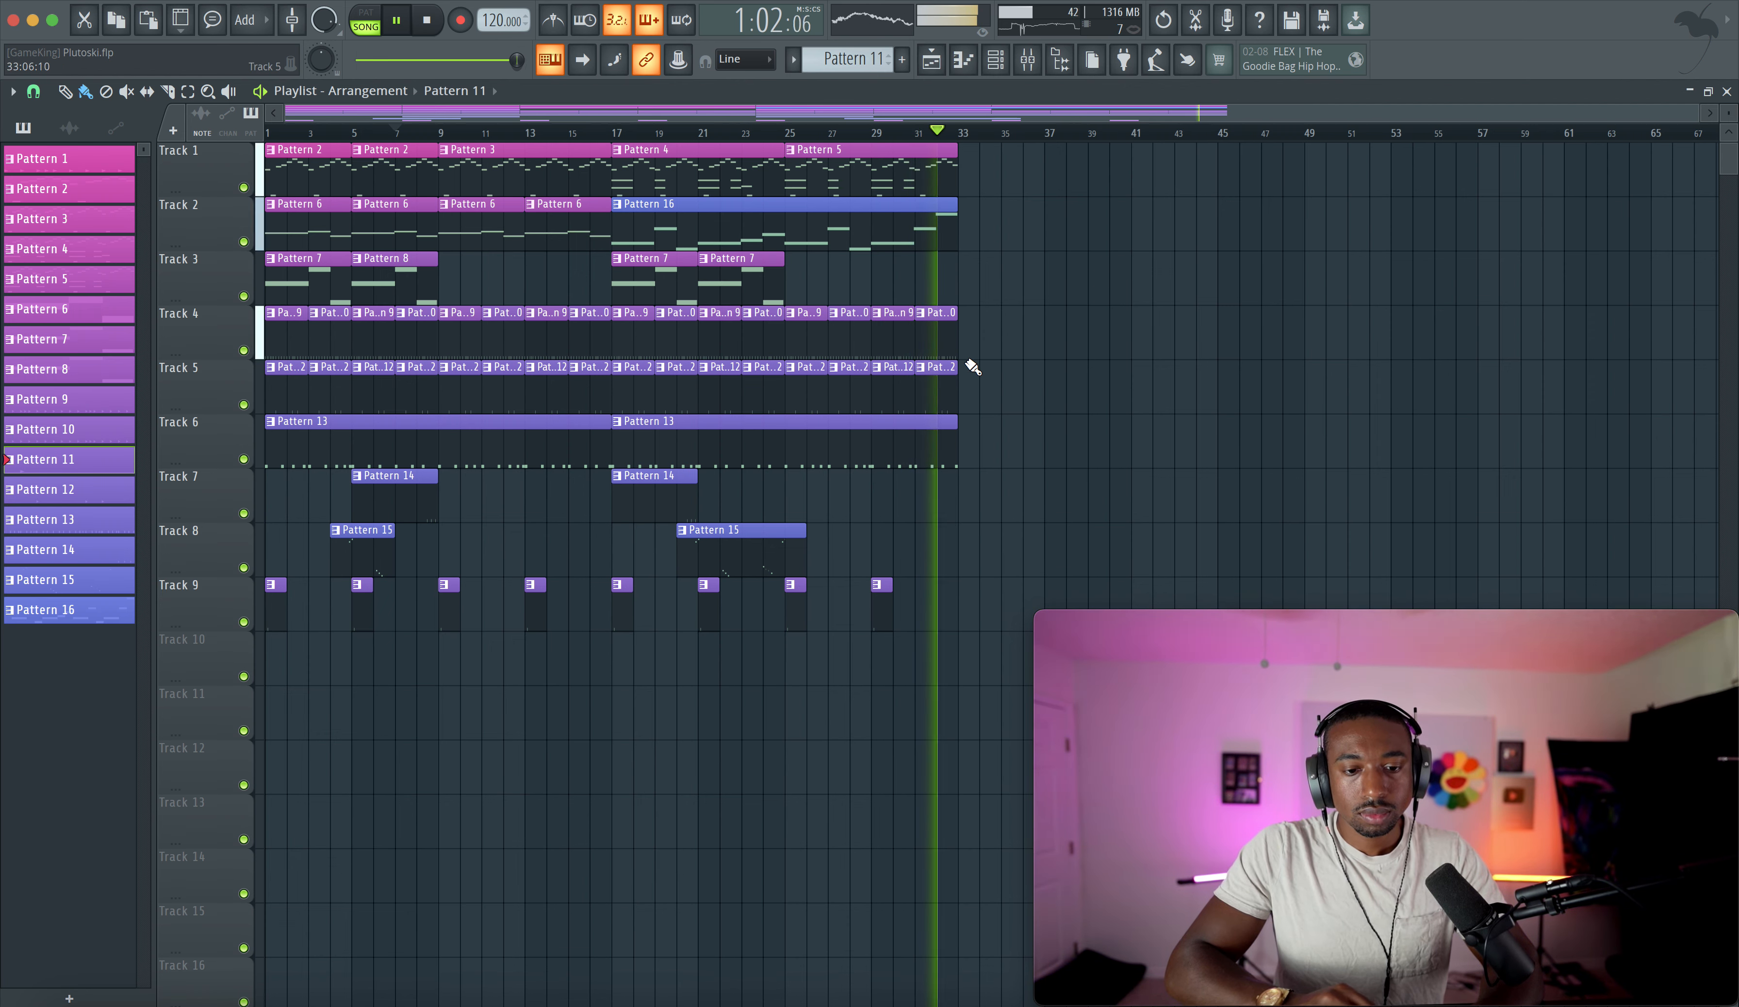
{"action": "scroll", "coordinate": [969, 361], "scroll_direction": "up", "scroll_amount": 3}
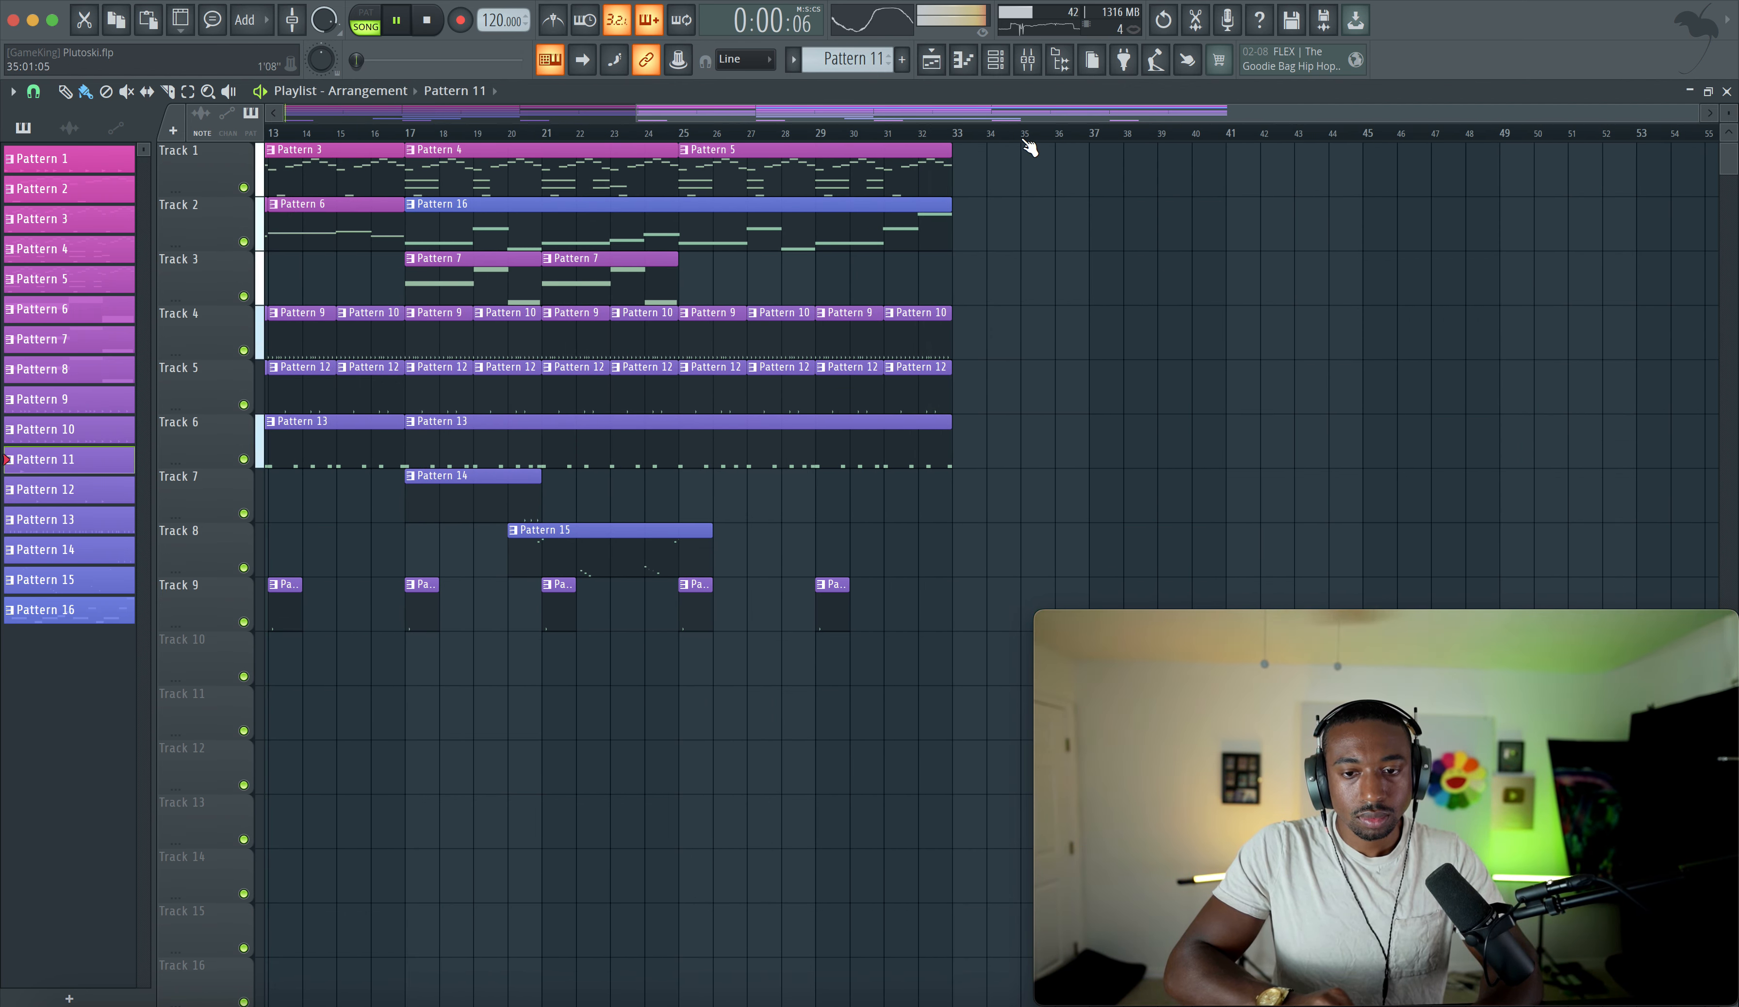
{"action": "left_click", "coordinate": [1036, 62]}
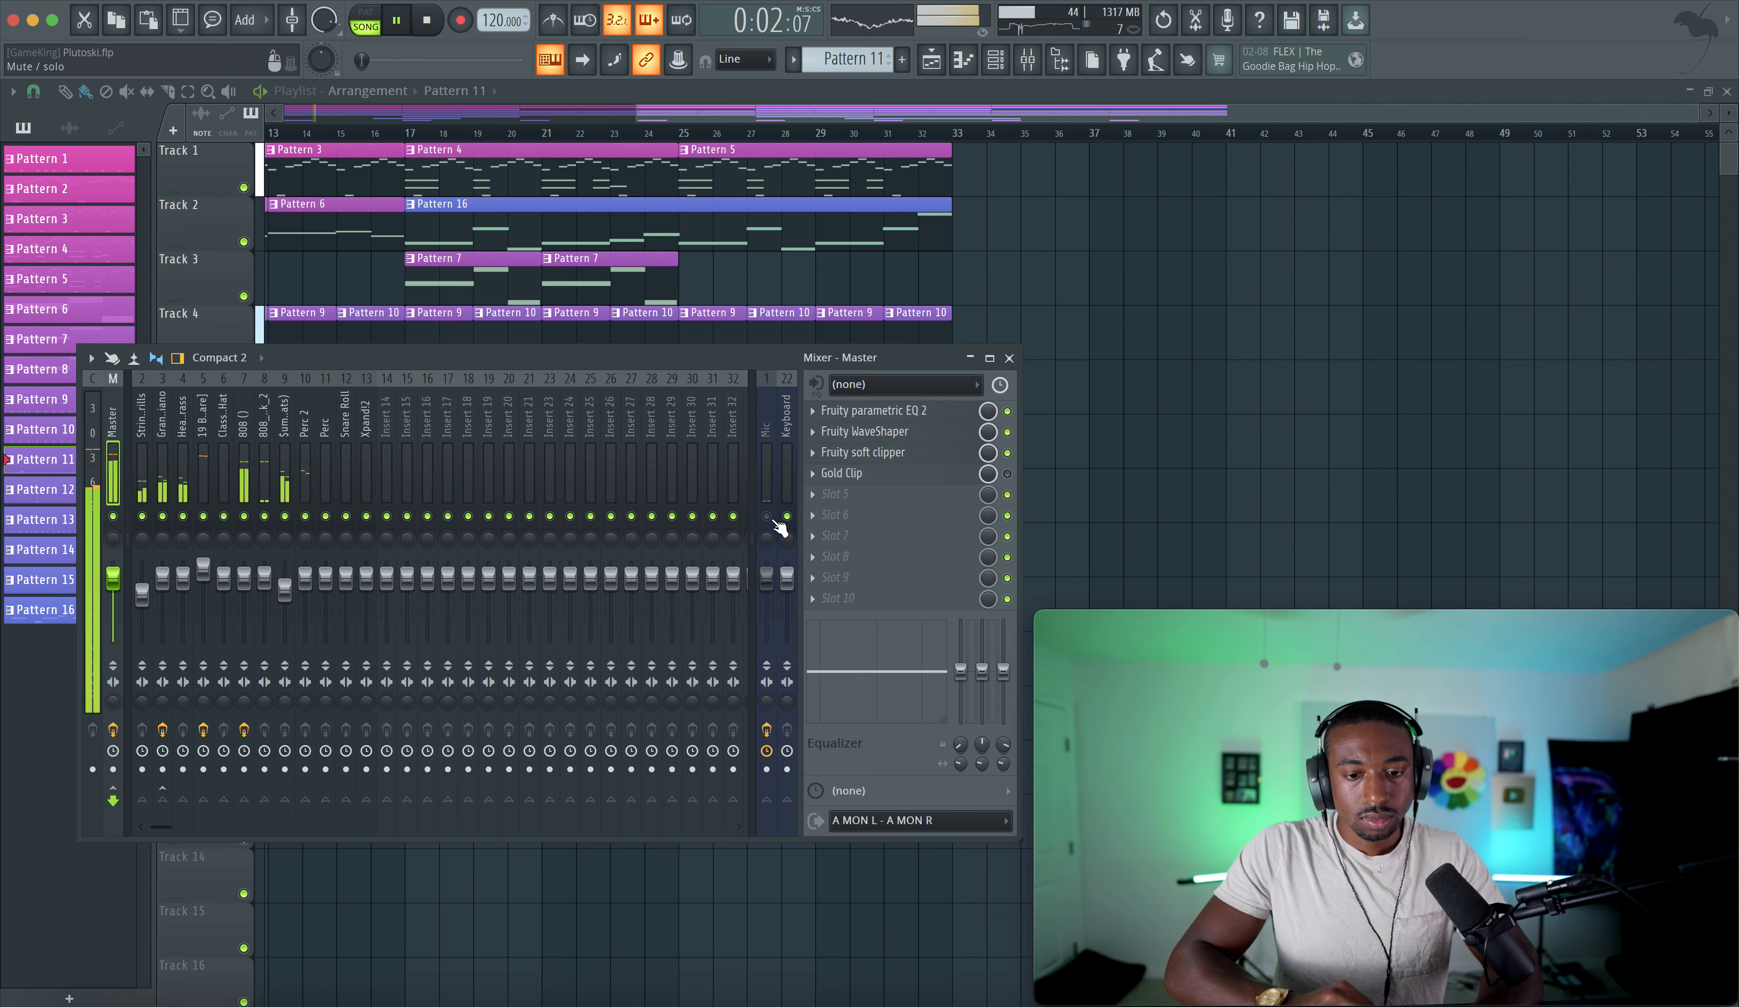
{"action": "key", "text": "F9"}
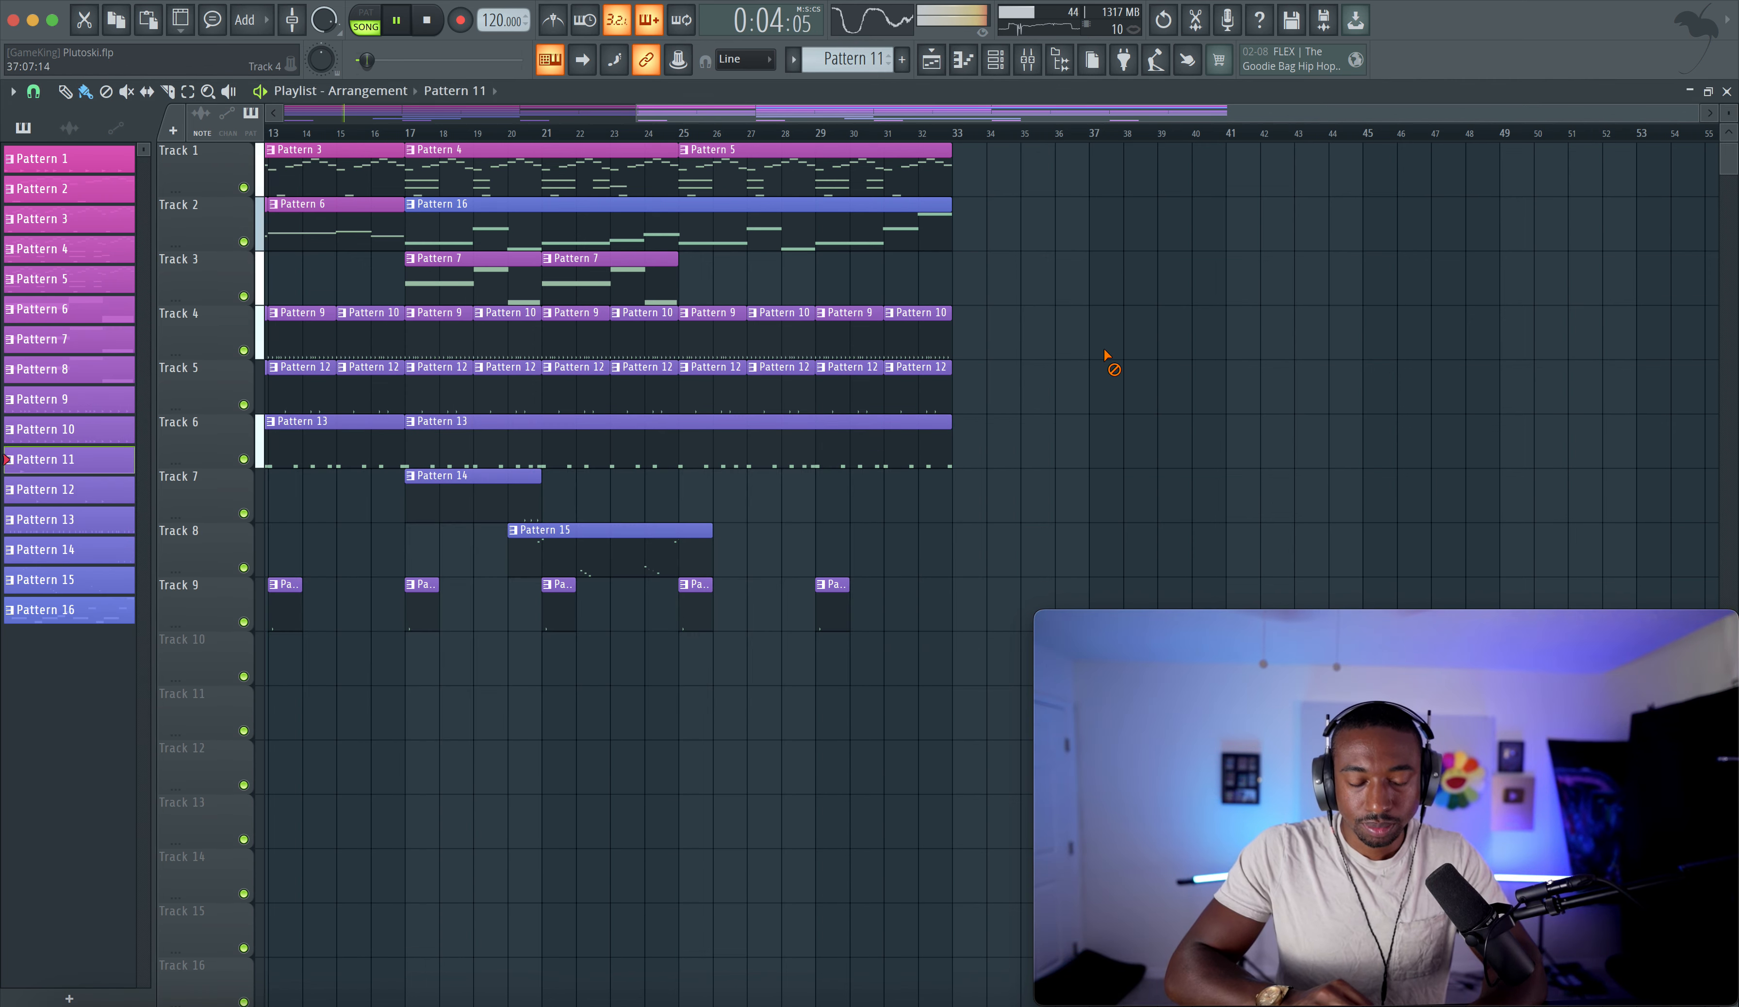
{"action": "scroll", "coordinate": [1107, 356], "scroll_direction": "down", "scroll_amount": 5}
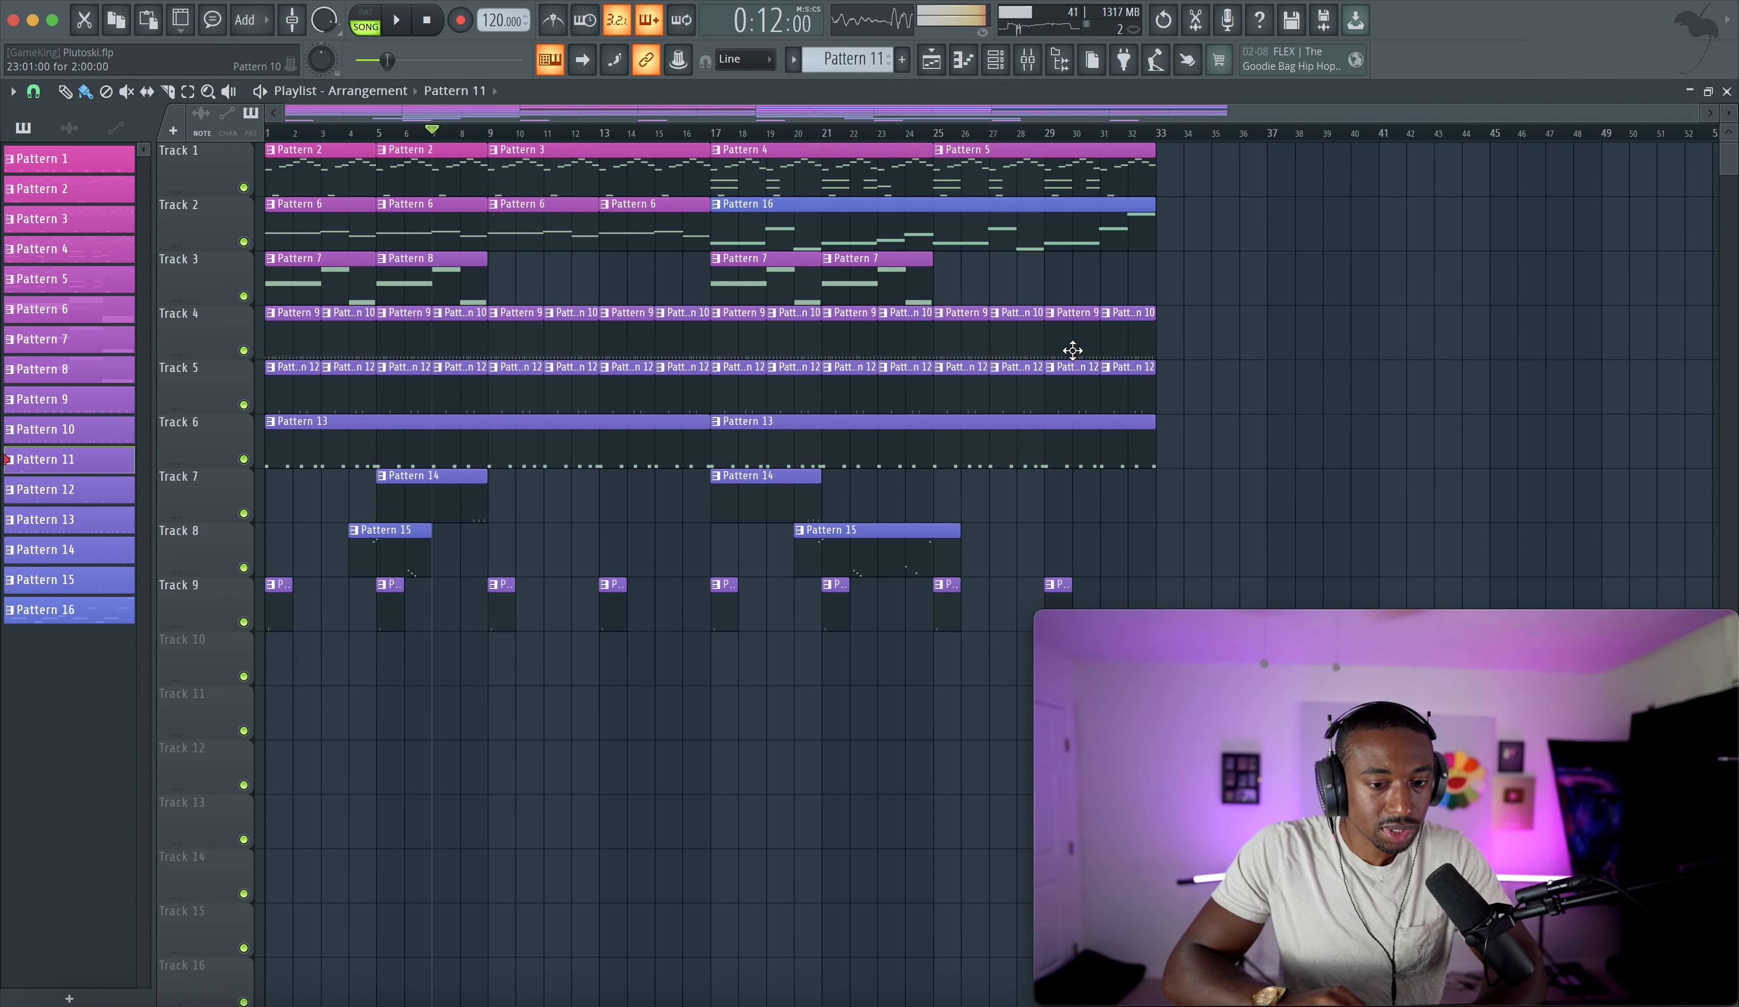
{"action": "key", "text": "ctrl+s"}
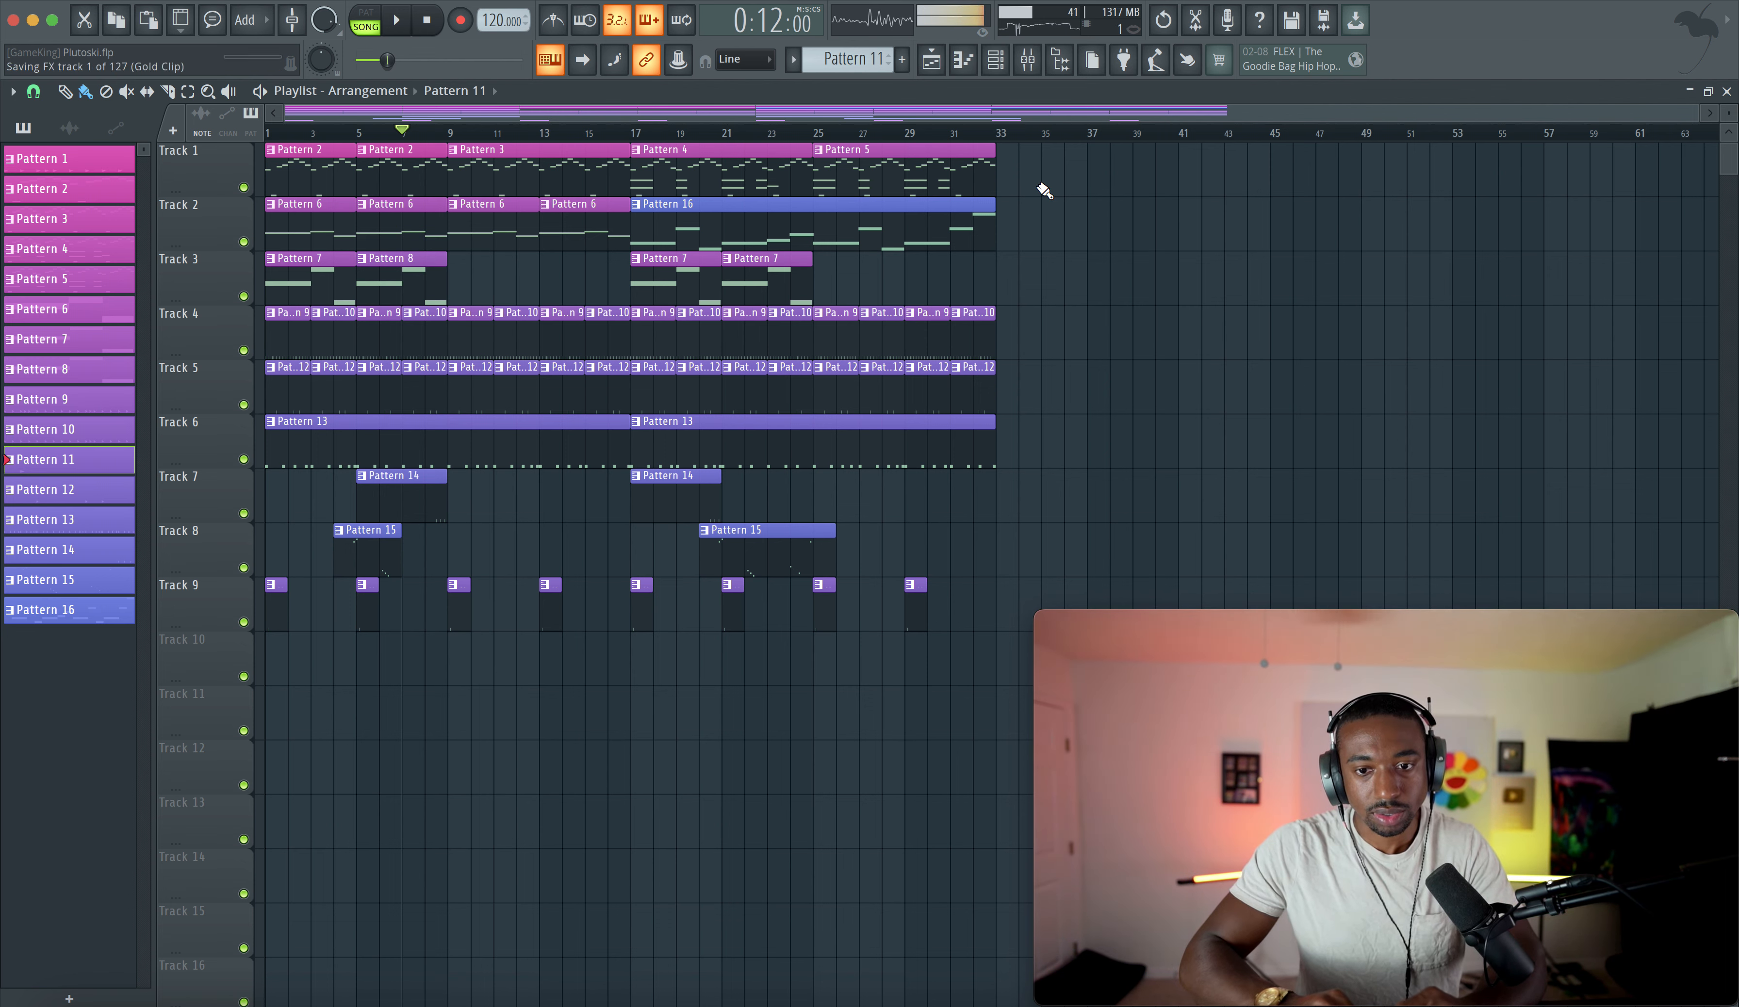